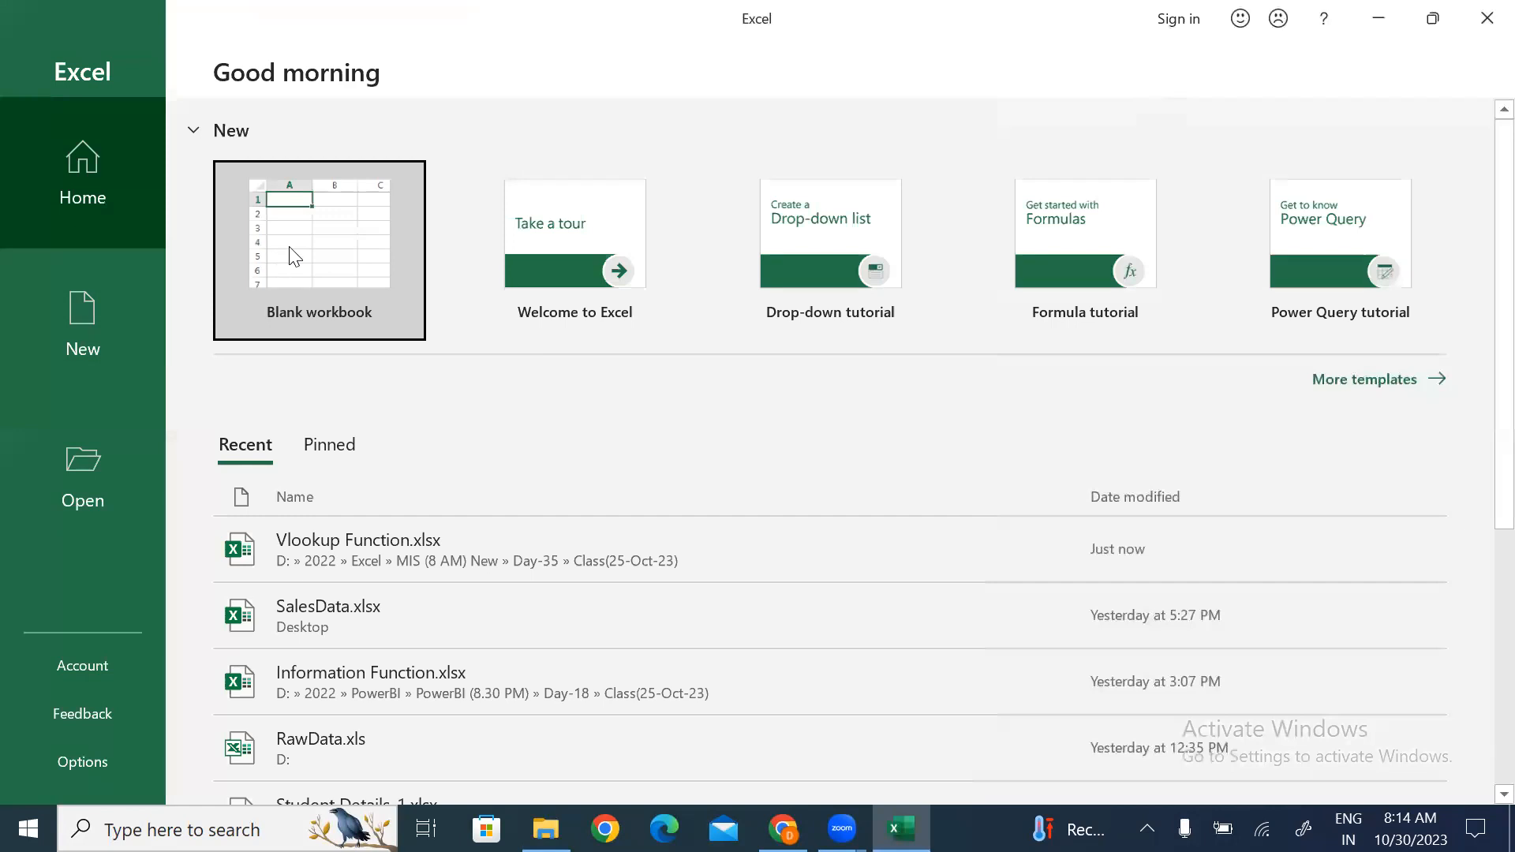
Create a blank workbook and merge and center cells G1:M3.
click(584, 278)
drag(500, 163, 953, 204)
key(alt+h)
key(m)
key(c)
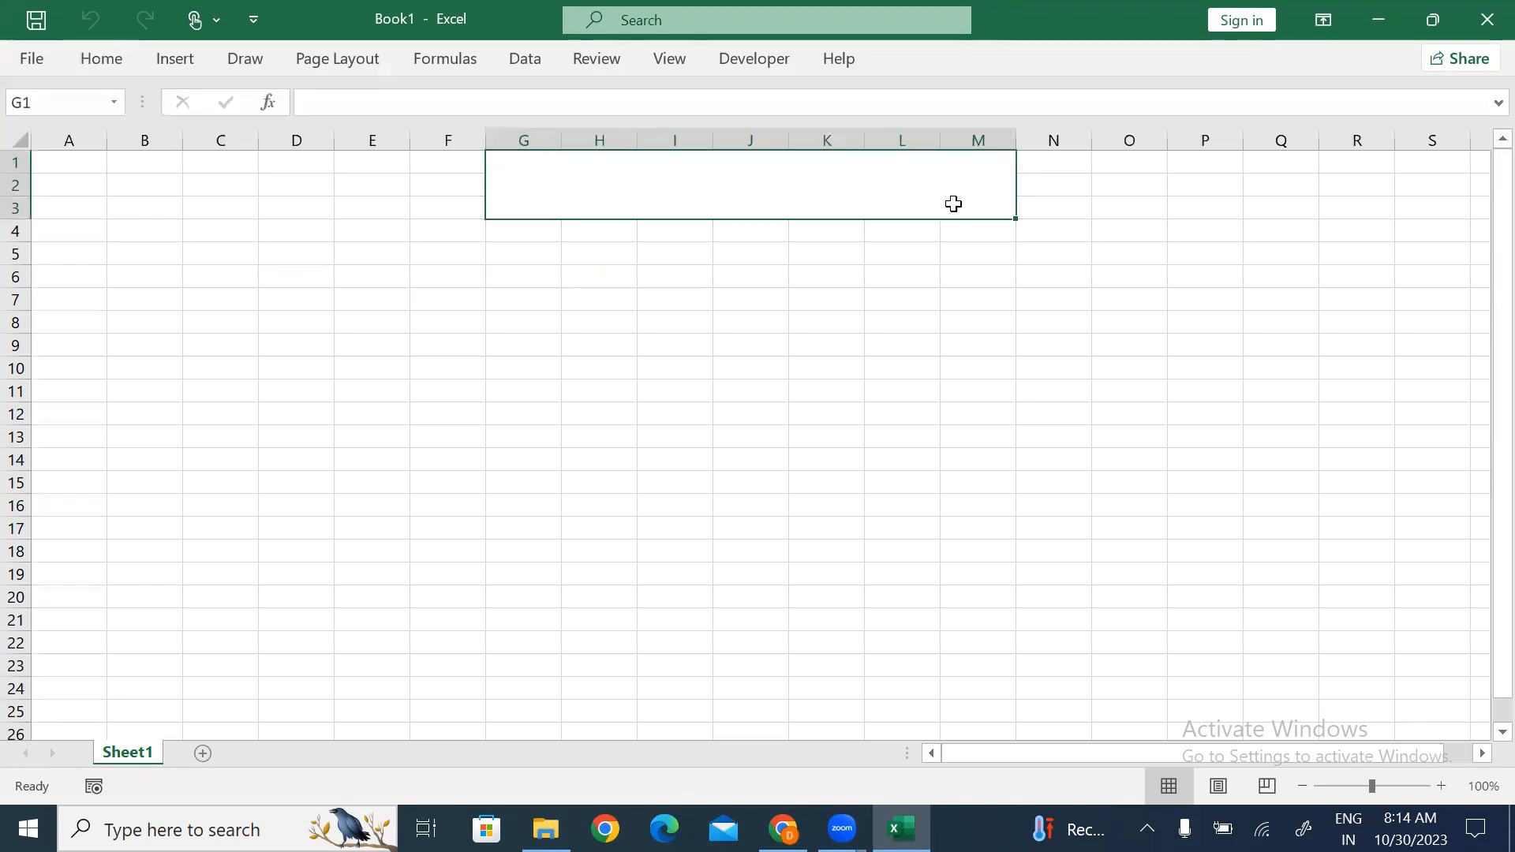
Enter the title "Pivot table" in the merged cell G1:M3.
text(P)
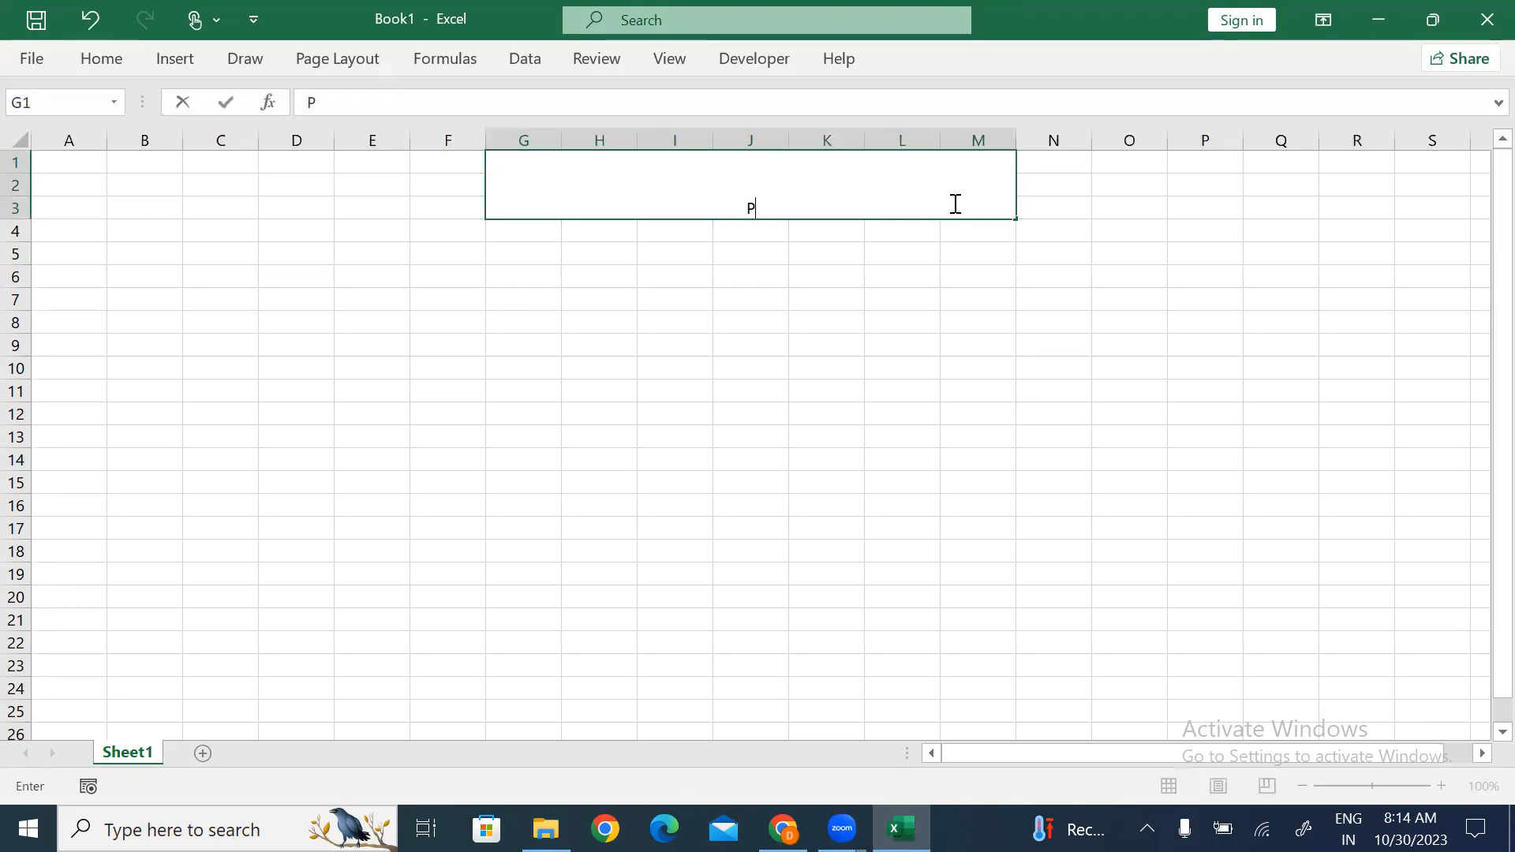
text(ivot ta)
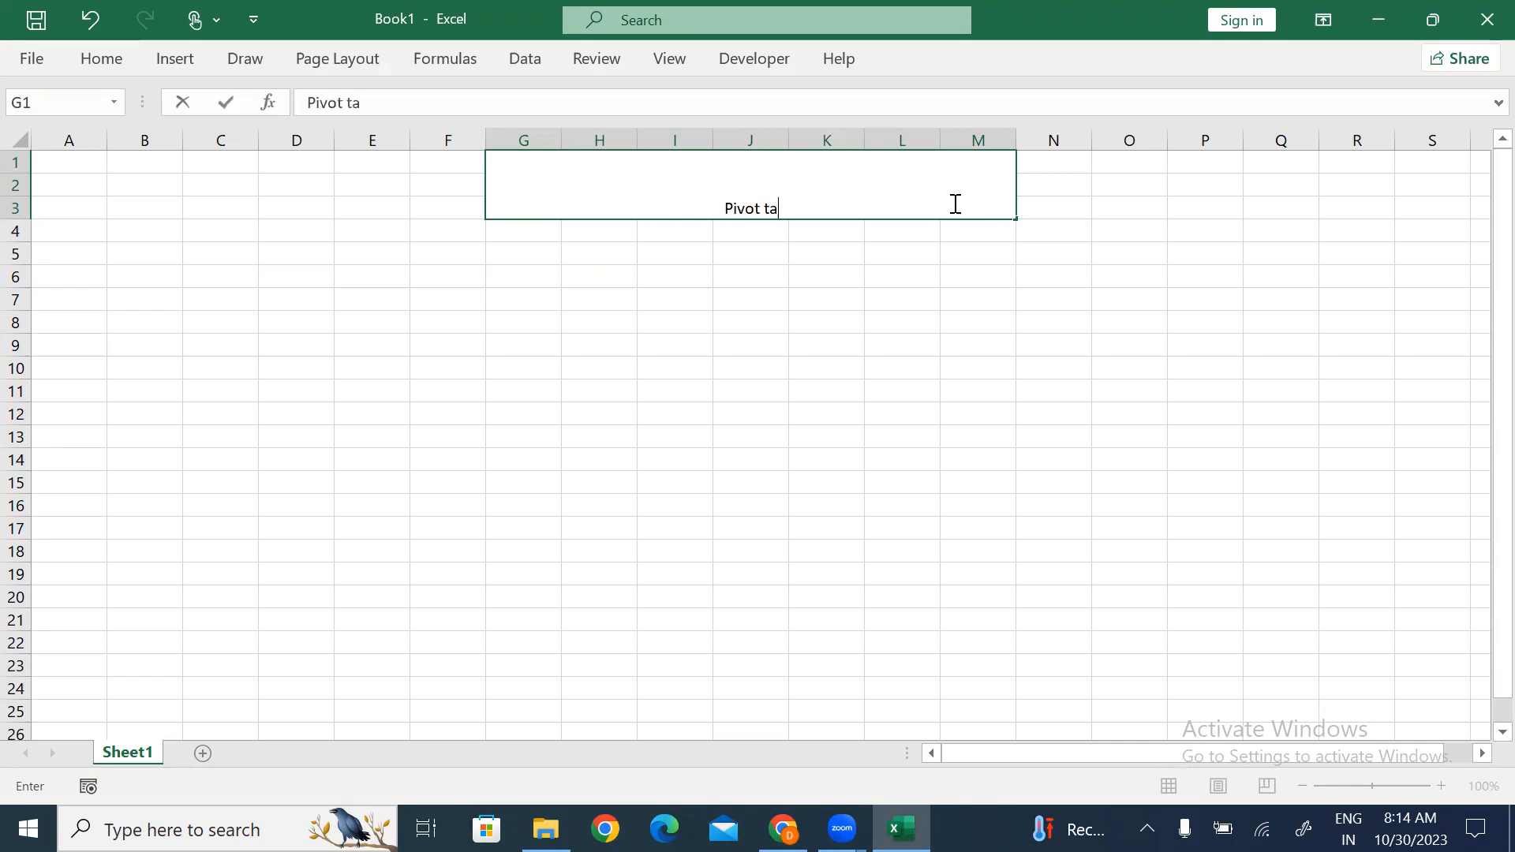
text(ble)
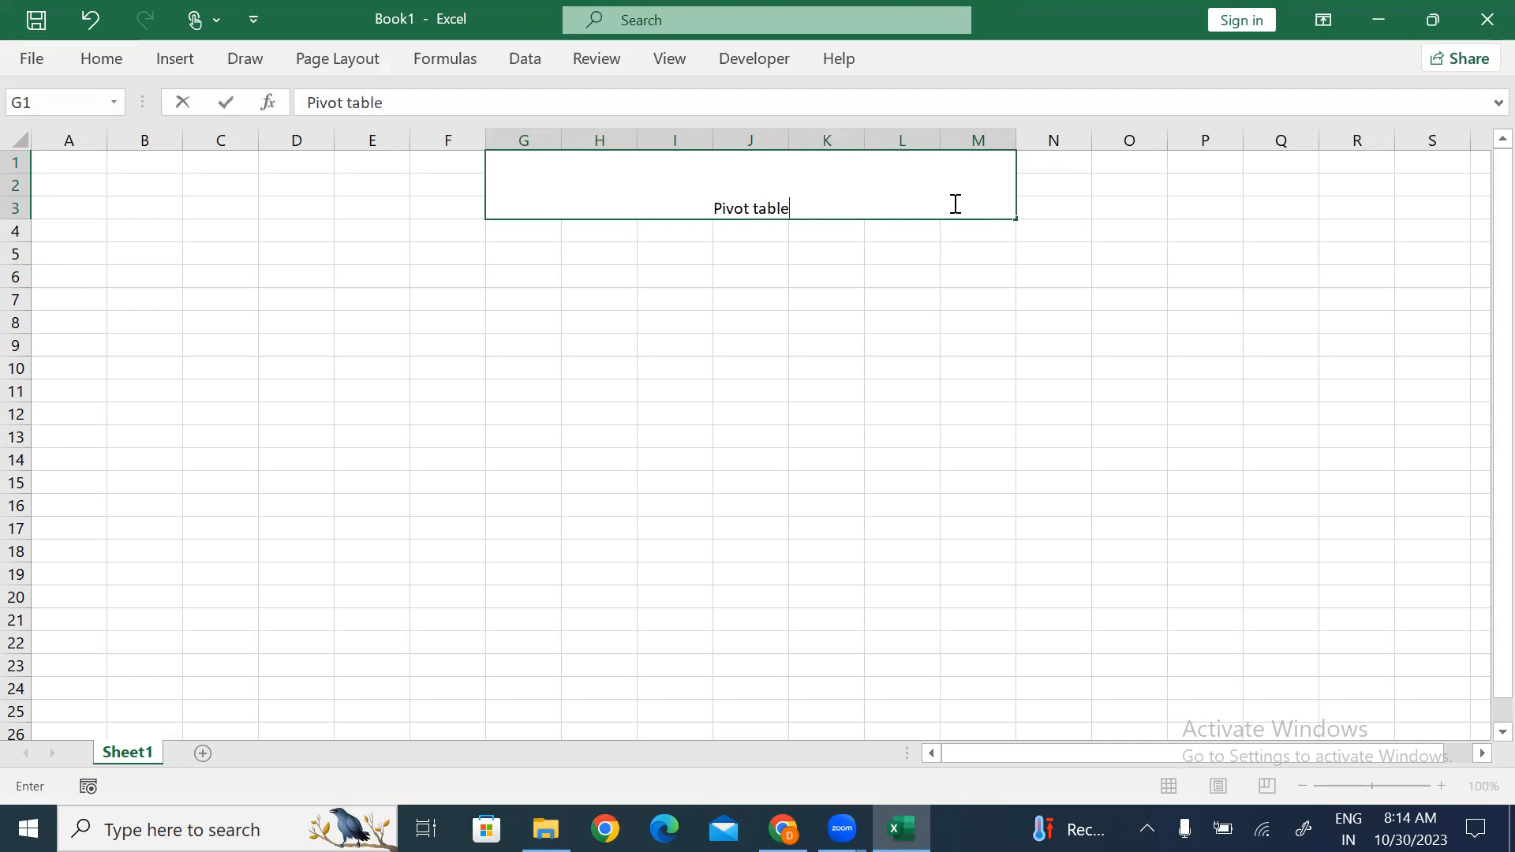
click(774, 318)
Set the font size of the "Pivot table" title to 28.
click(638, 164)
key(alt+h)
key(f)
key(s)
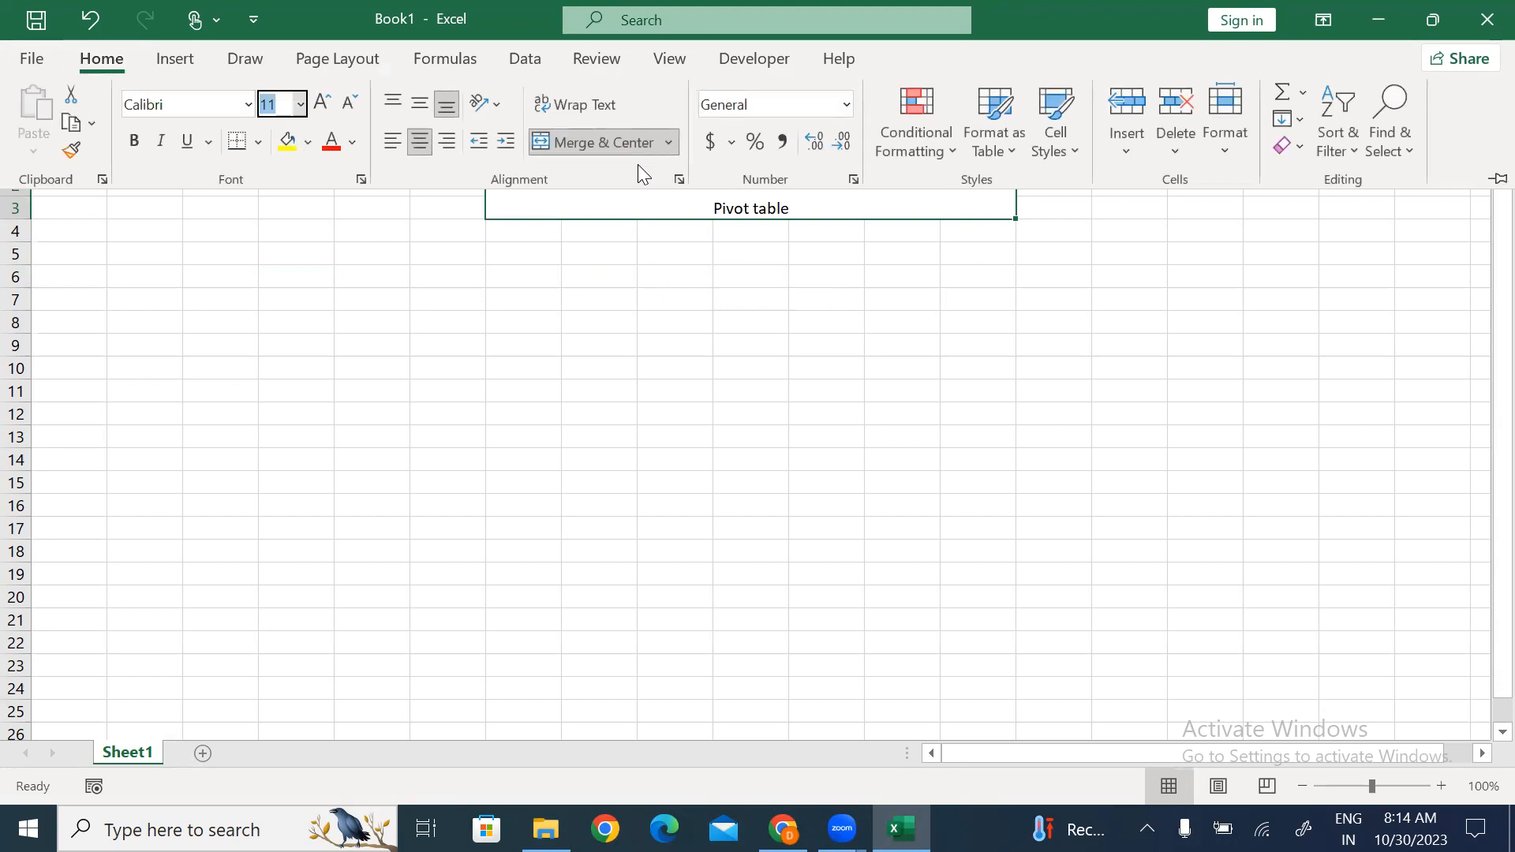
text(28)
key(Return)
click(707, 316)
click(593, 194)
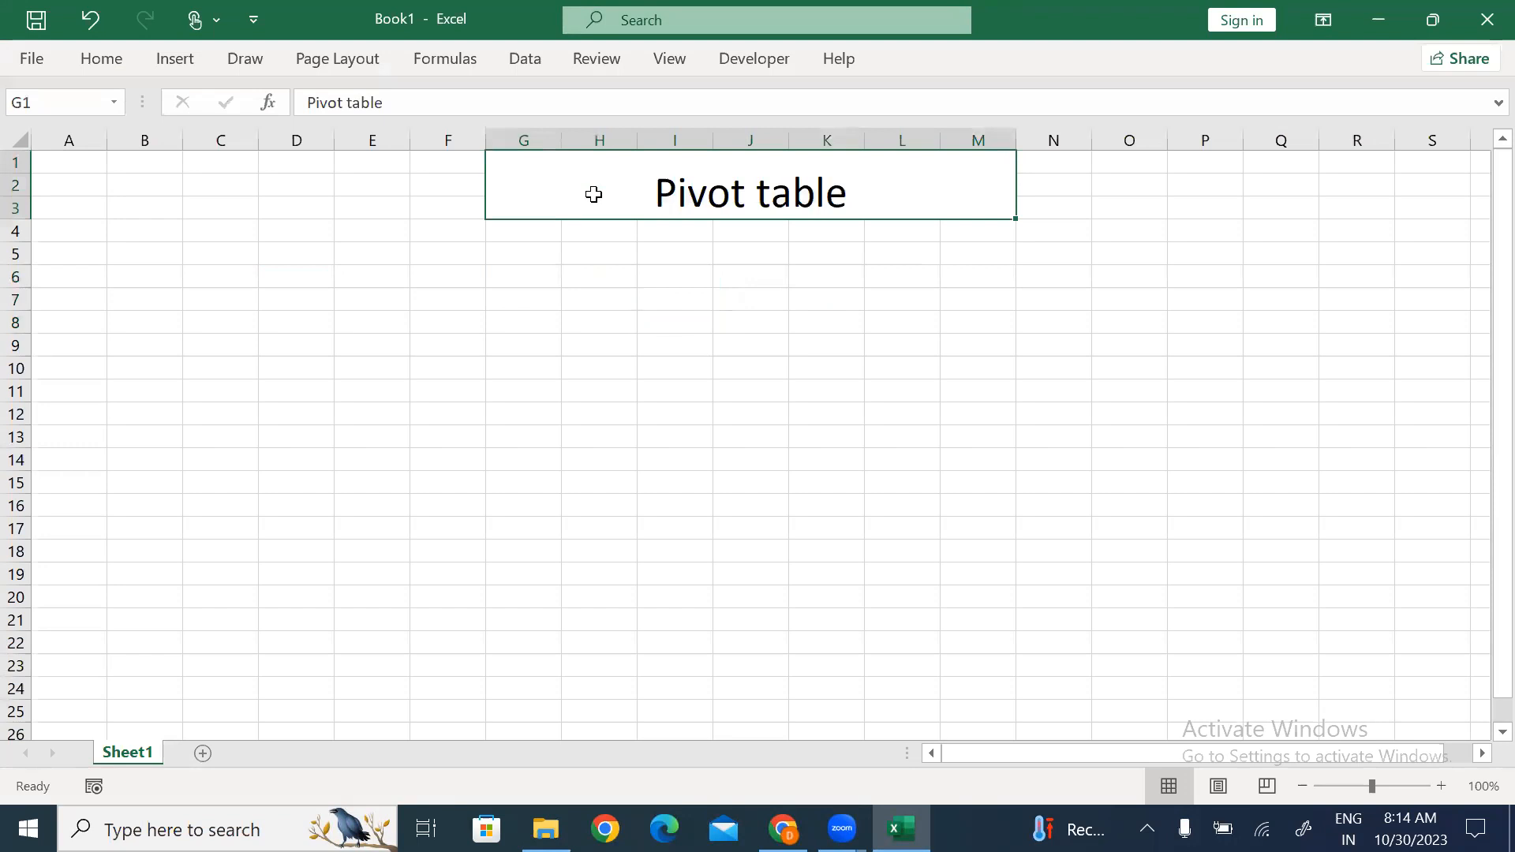
key(alt+h)
key(f)
key(s)
key(Escape)
key(Escape)
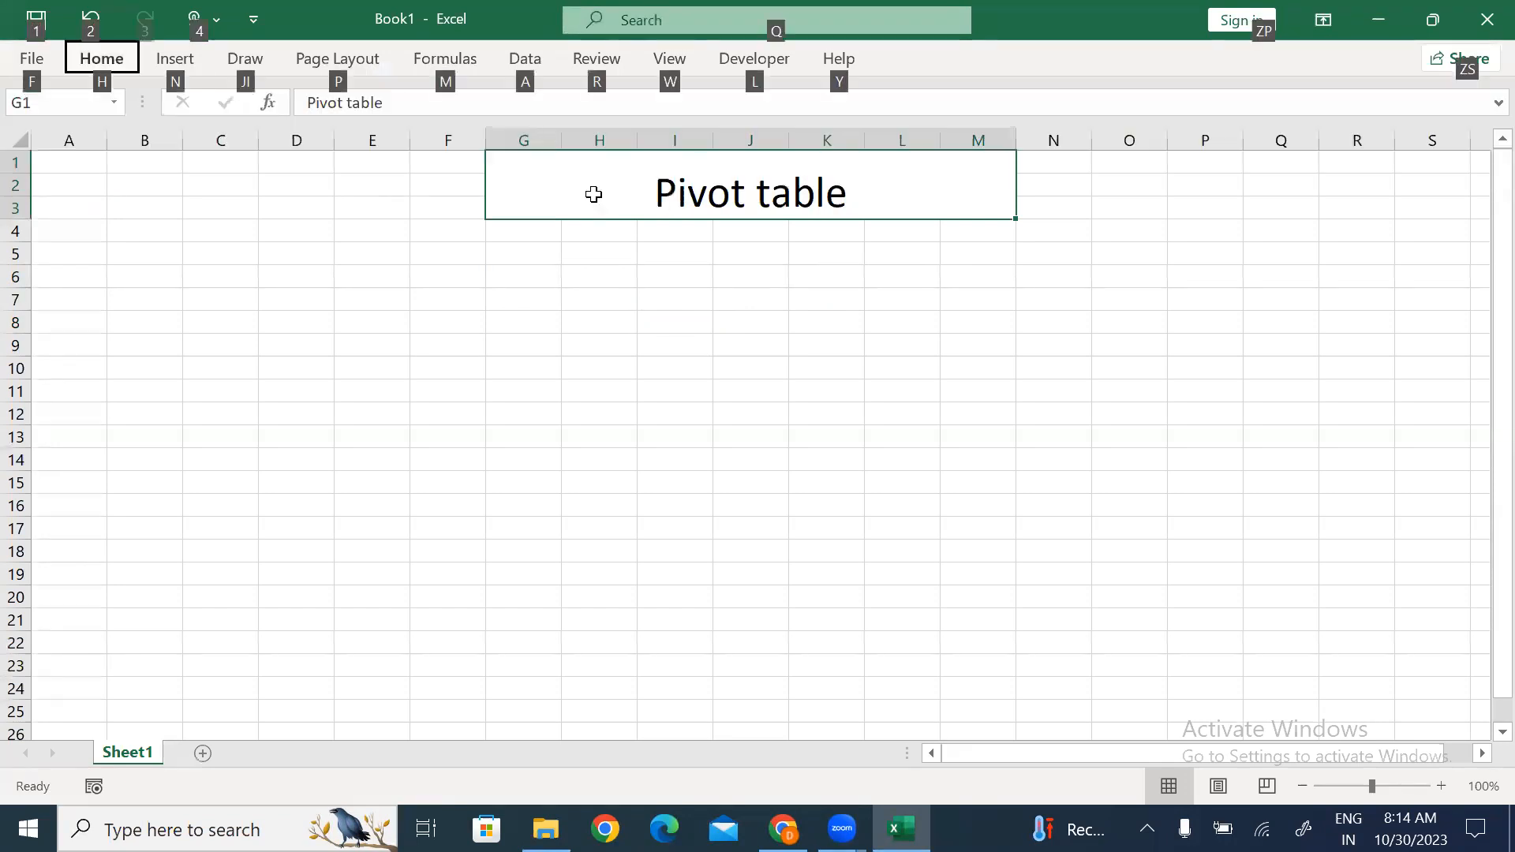
key(Escape)
text(ham)
key(Escape)
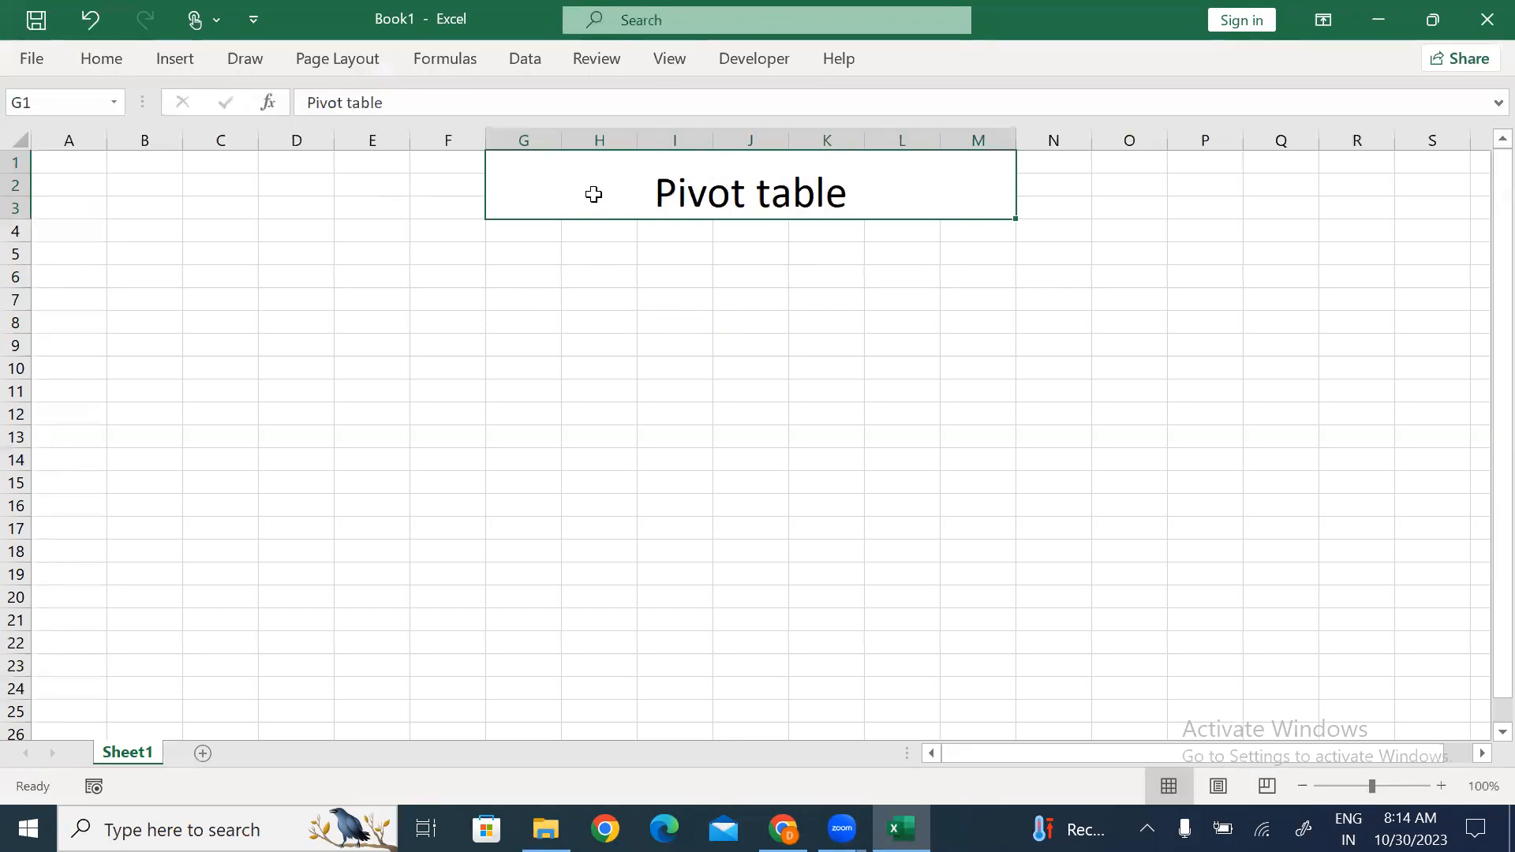
Middle-align the "Pivot table" title vertically in its merged cell.
key(alt+h)
key(a)
key(m)
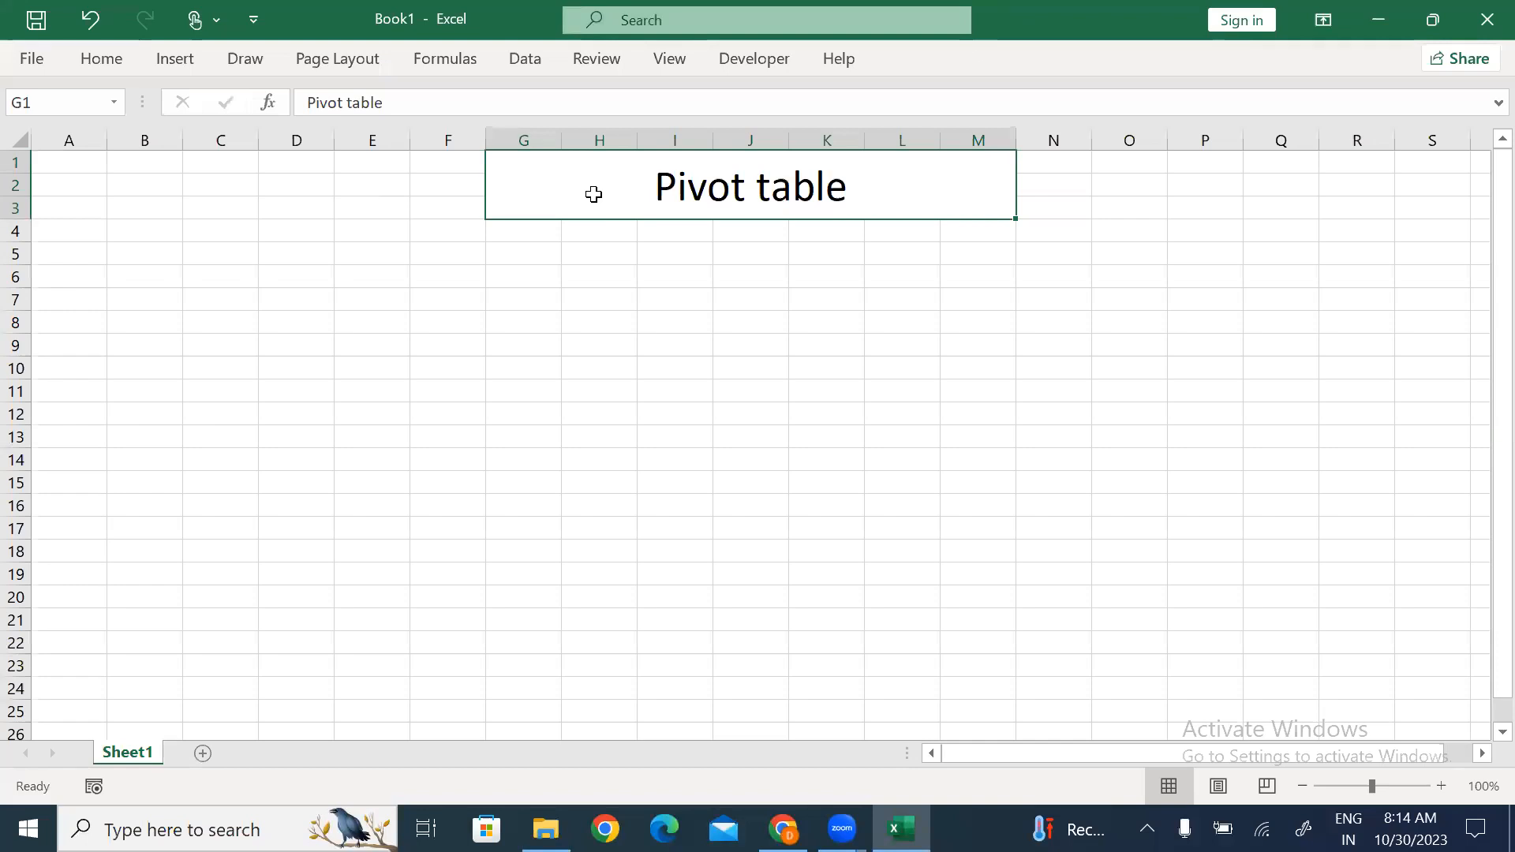
Fill the merged title cell with light green.
key(alt+h)
key(h)
key(Down)
key(Down)
key(Down)
key(Right)
key(Right)
key(Right)
key(Right)
key(Right)
key(Right)
key(Right)
key(Right)
key(Right)
key(Return)
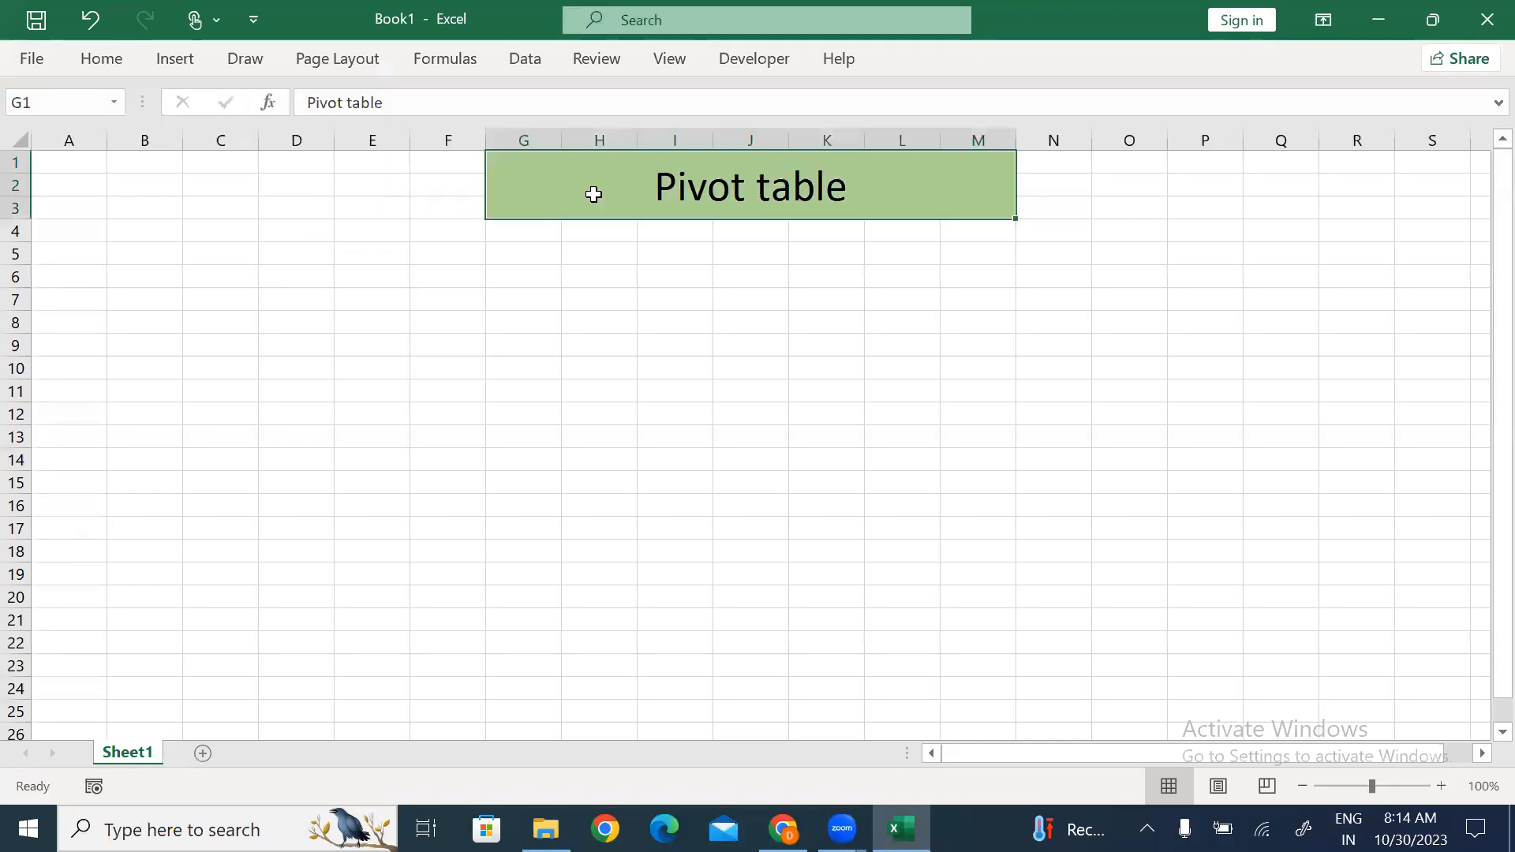
click(627, 364)
Enter the labels "Pivot" in cell H7 and "Table" in cell H8.
click(619, 295)
scroll(612, 293, up, 1)
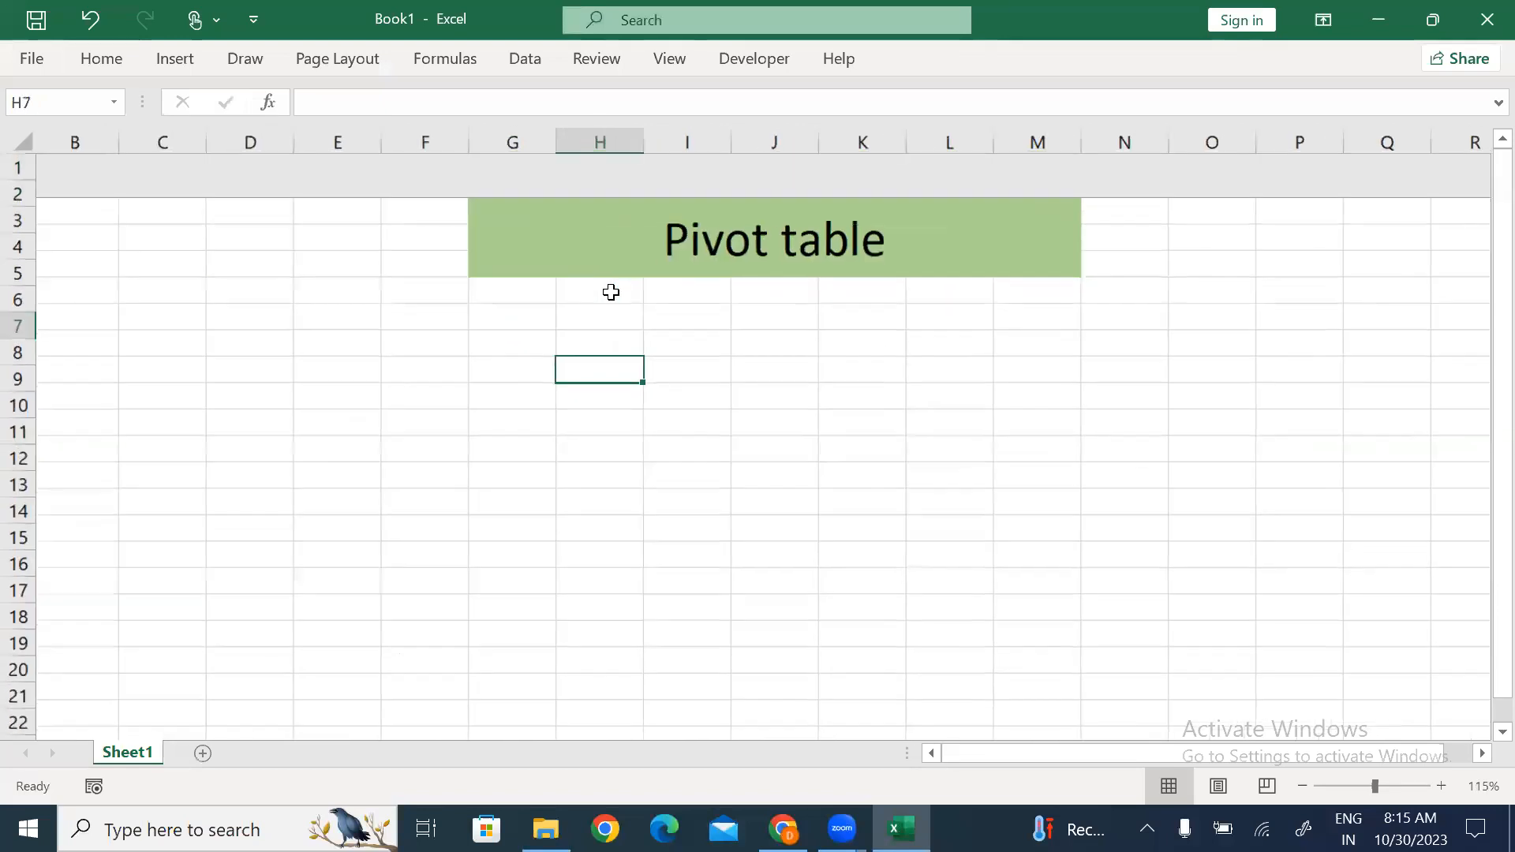
text(Pivot)
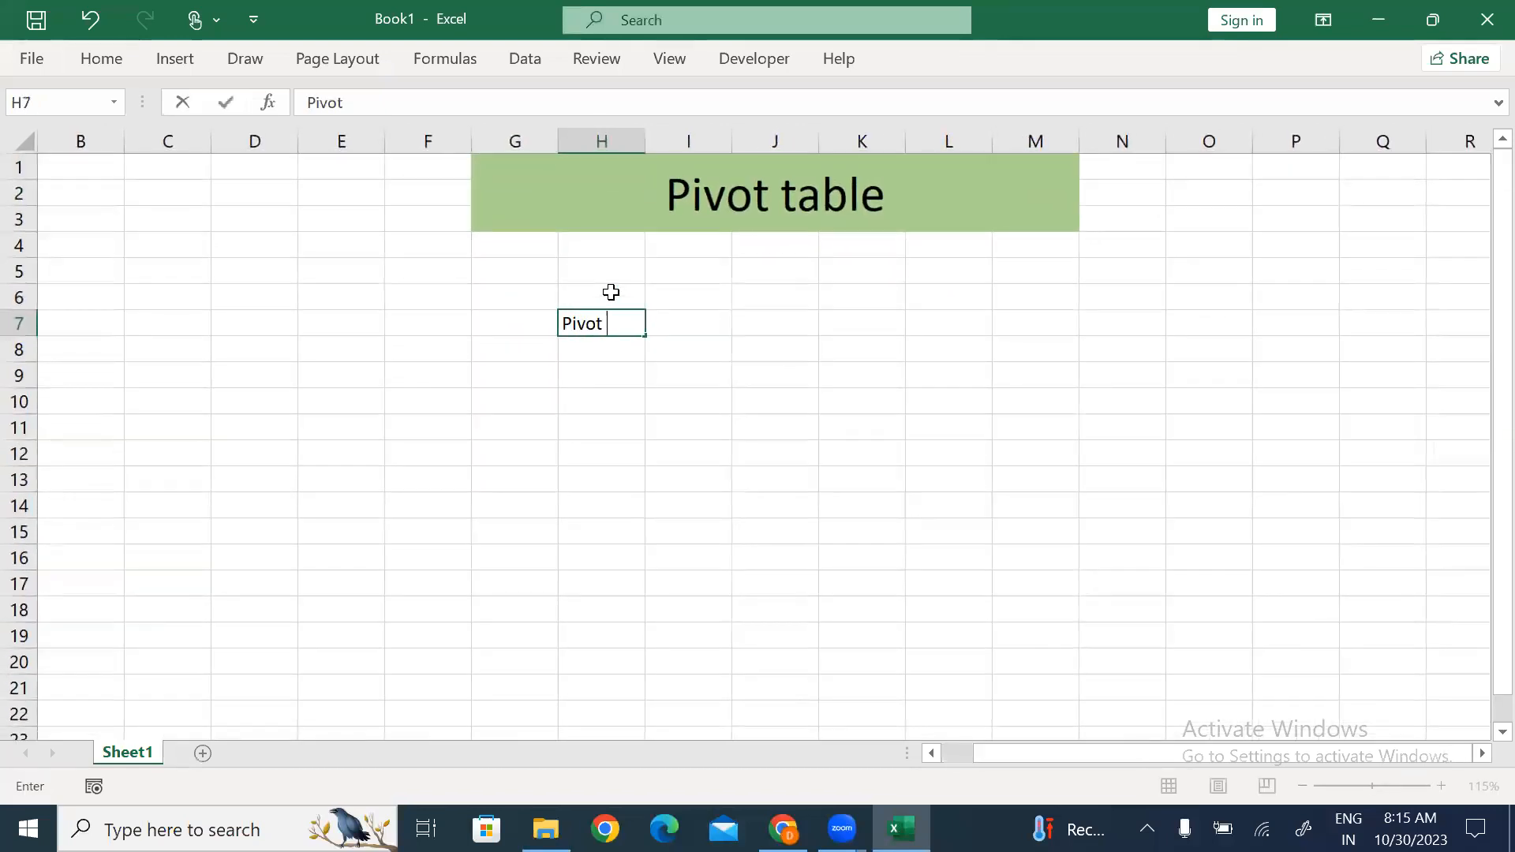
key(Return)
text(Table)
key(Return)
key(Up)
key(Up)
key(Right)
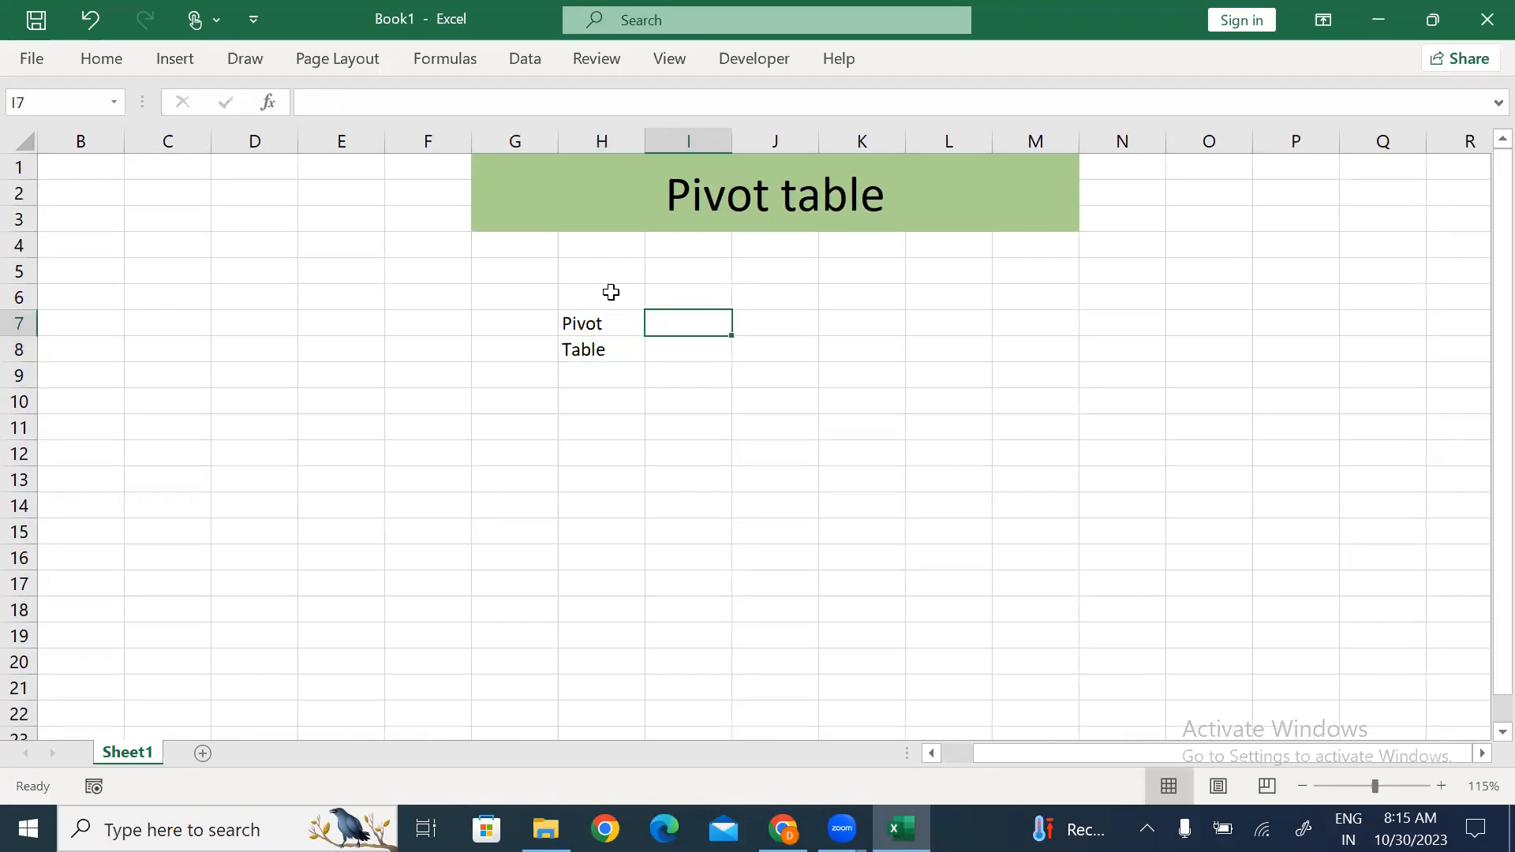
Rename the worksheet as SummarySheet.
key(alt+h)
text(orSum)
text(marySheet)
key(Return)
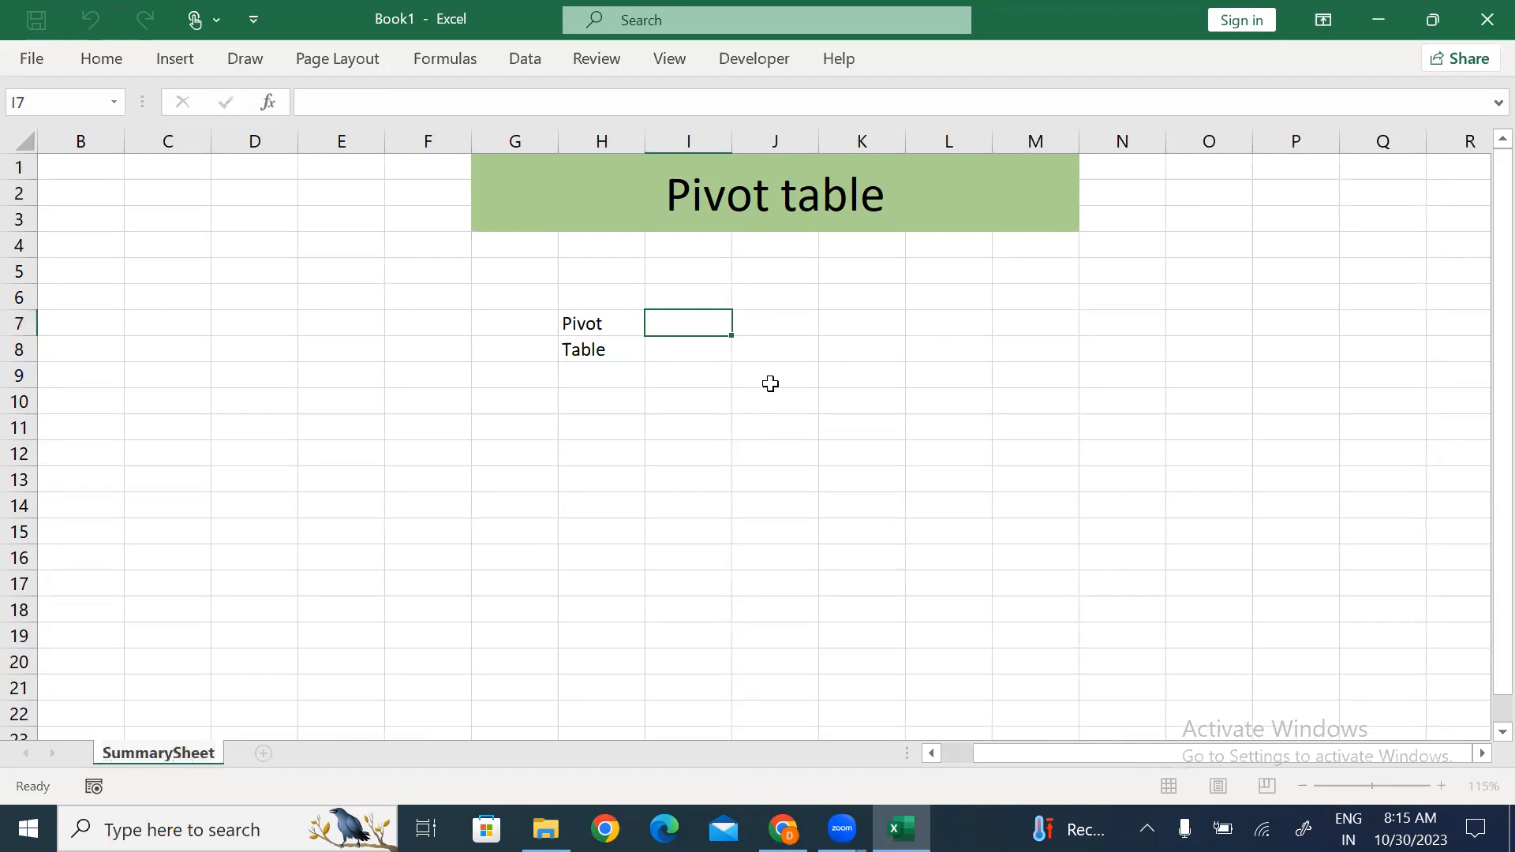
click(675, 419)
Enter "Turnable/Moveable" in cell I7 as the meaning of Pivot.
click(685, 318)
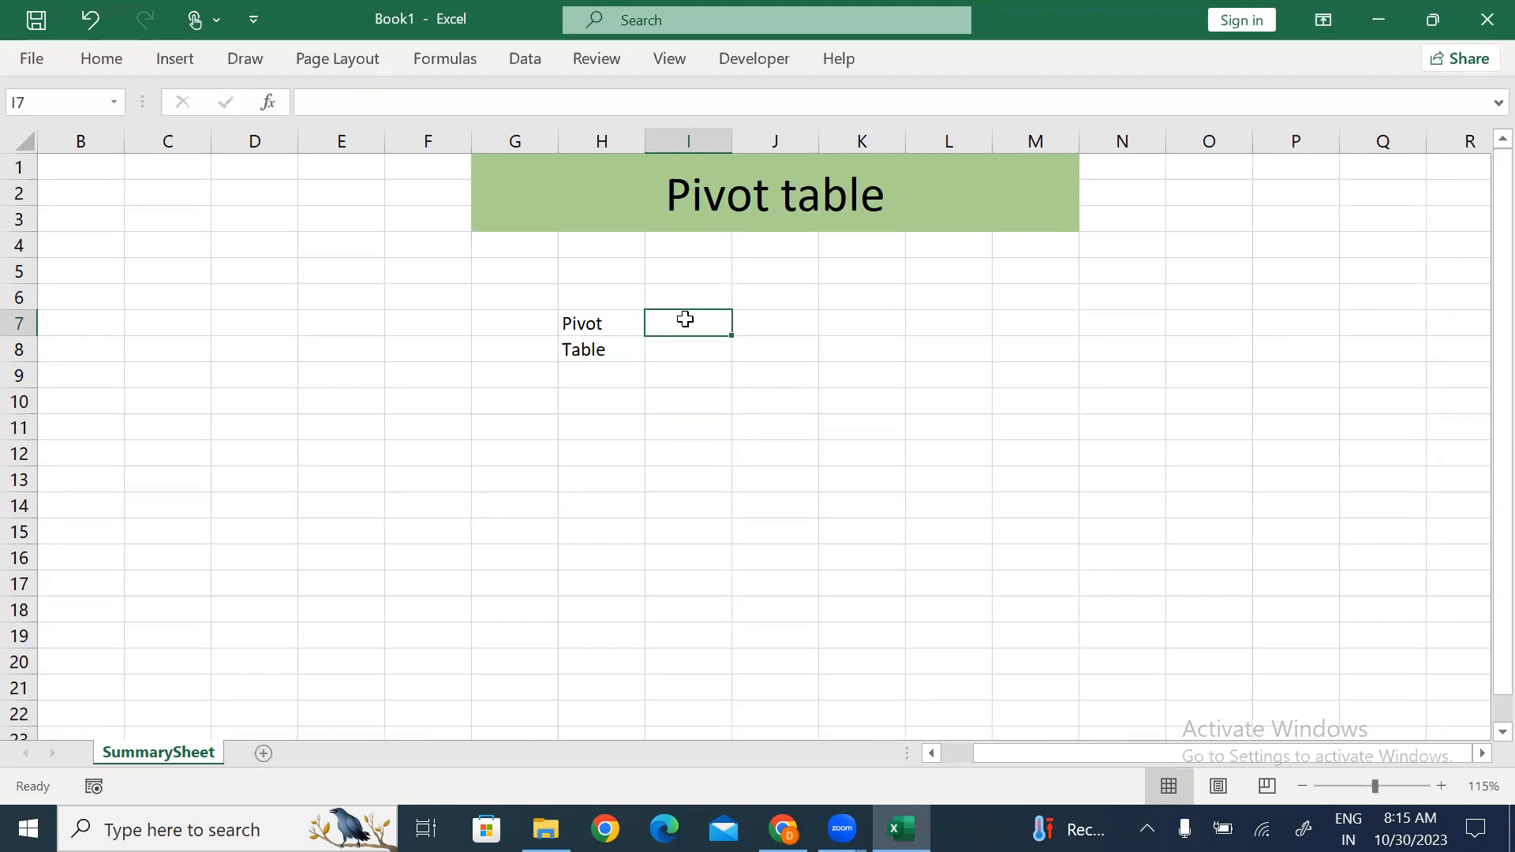
text(T)
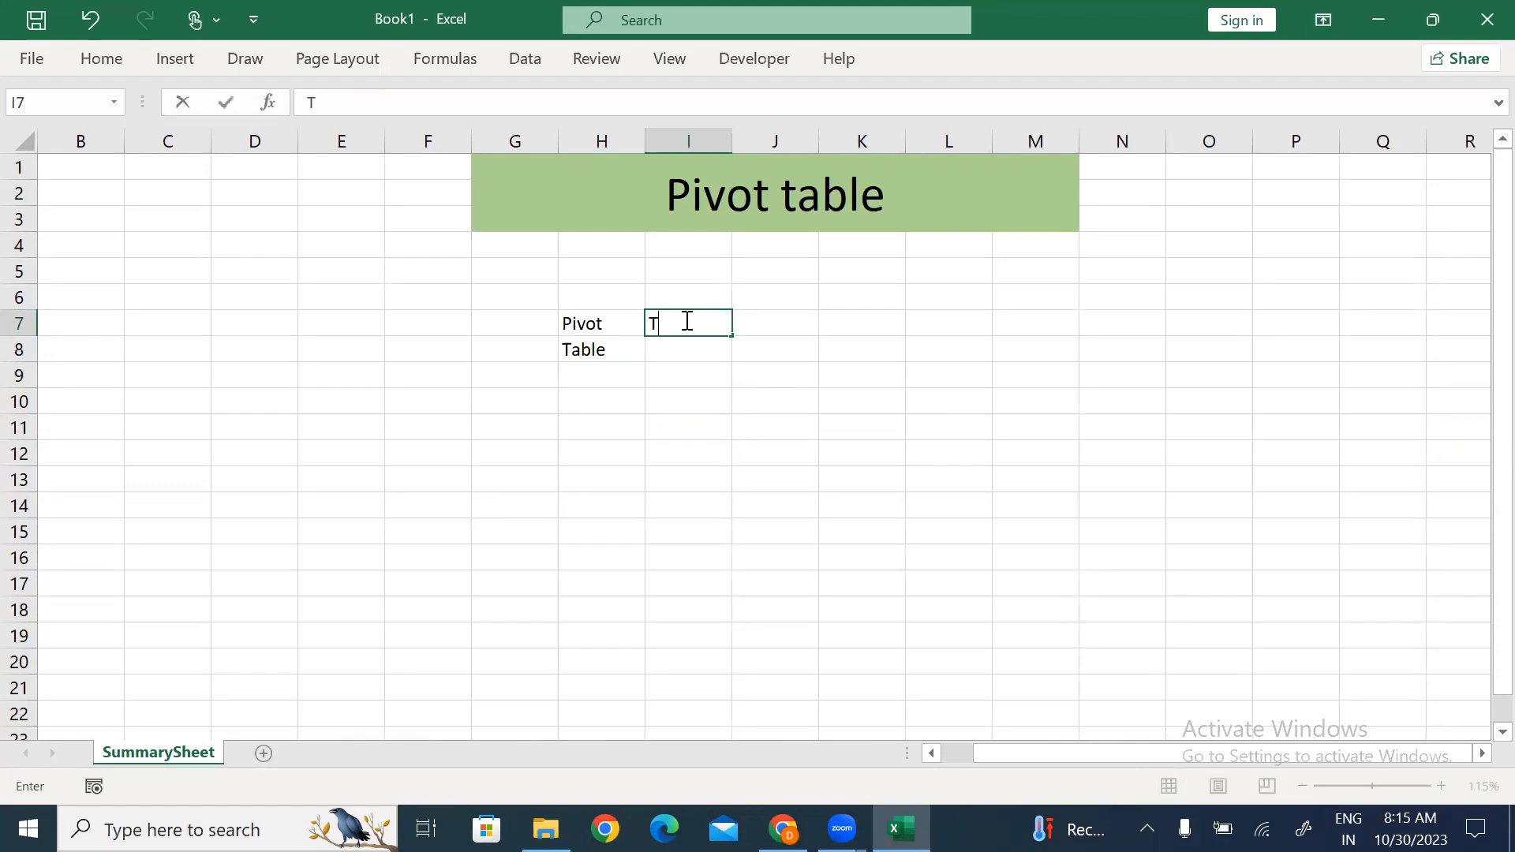
text(urable)
key(BackSpace)
key(BackSpace)
key(BackSpace)
key(BackSpace)
text(nab)
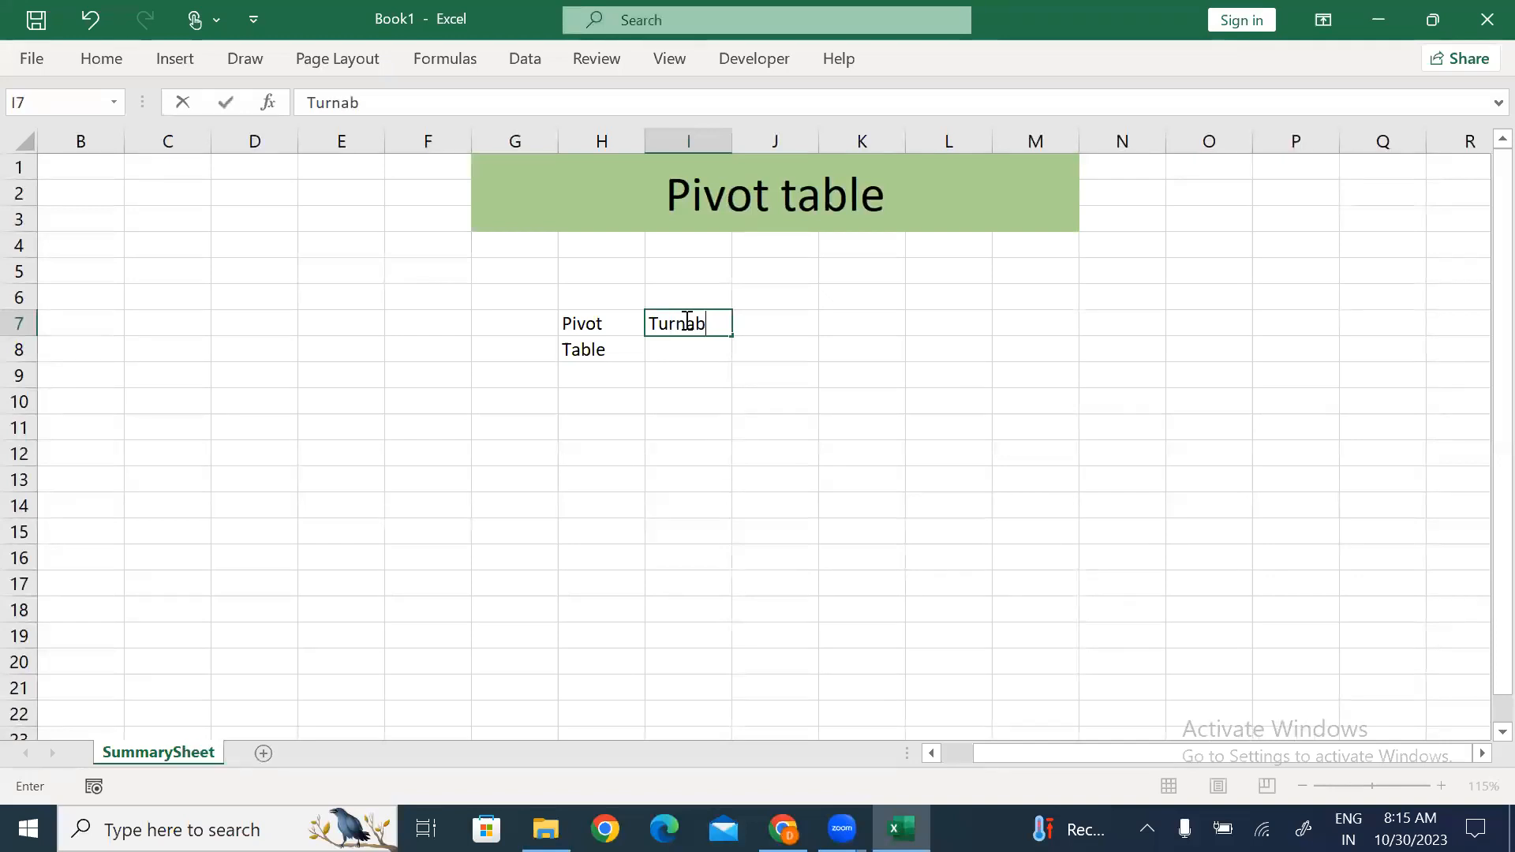
text(le/Mo)
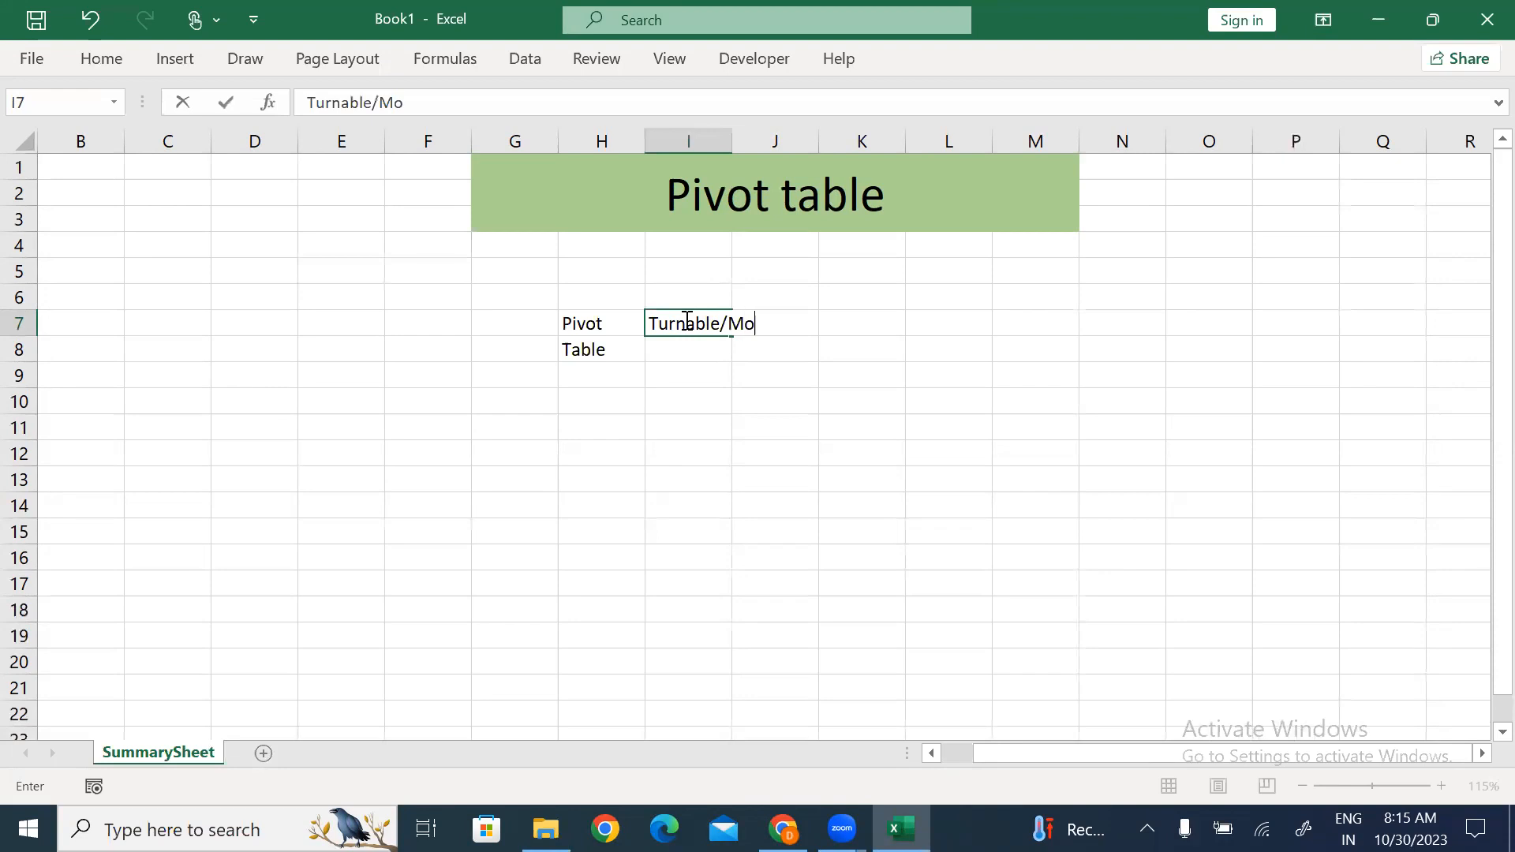
text(veable)
key(Return)
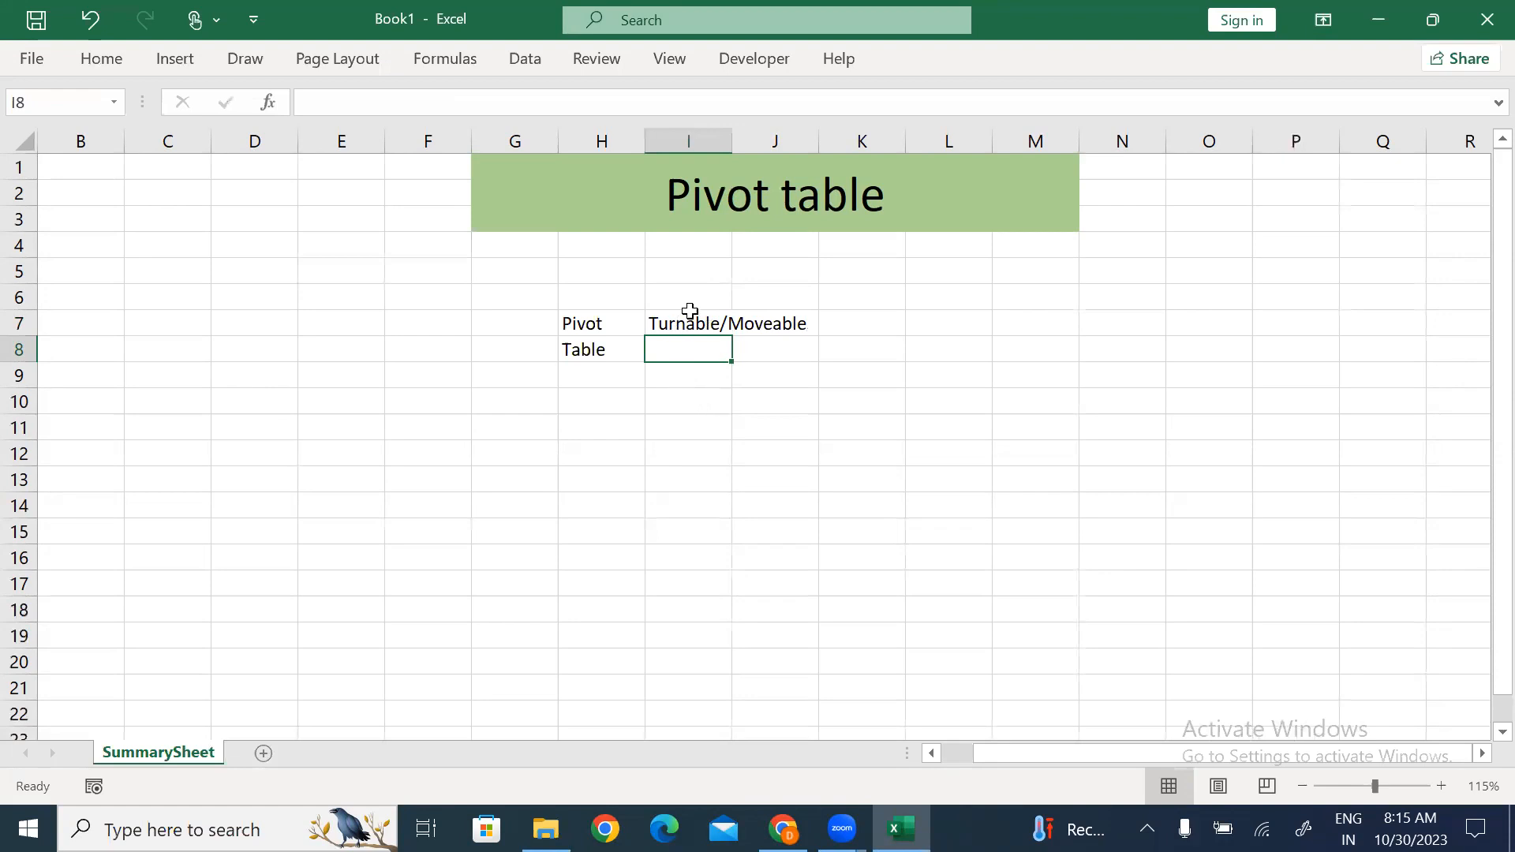
Enter "Collection of row and column" in cell I8 as the meaning of Table.
click(592, 316)
drag(671, 316, 704, 329)
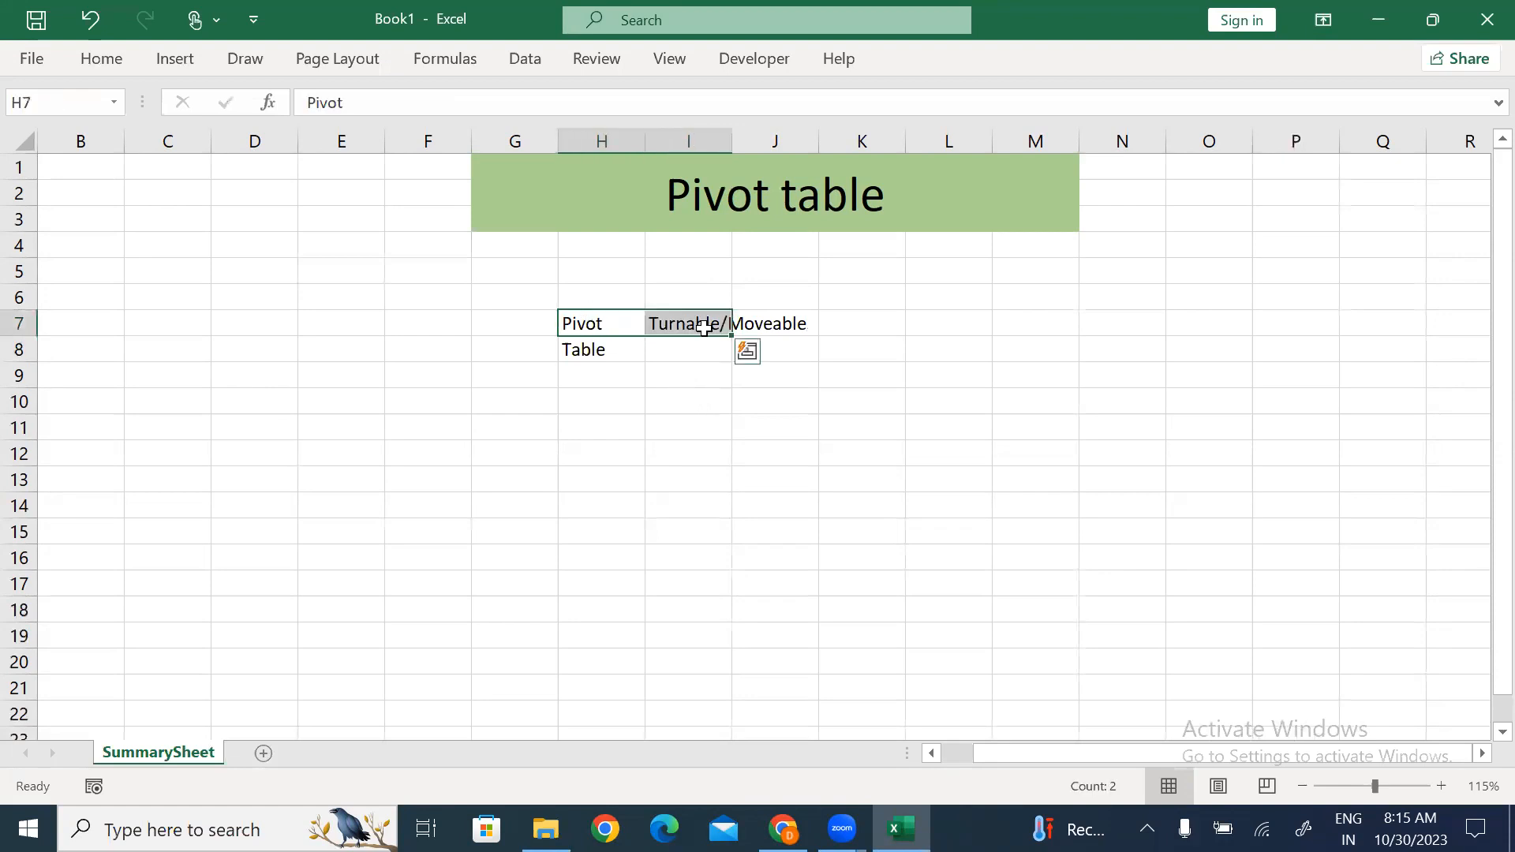
click(592, 351)
click(680, 350)
text(Collexc)
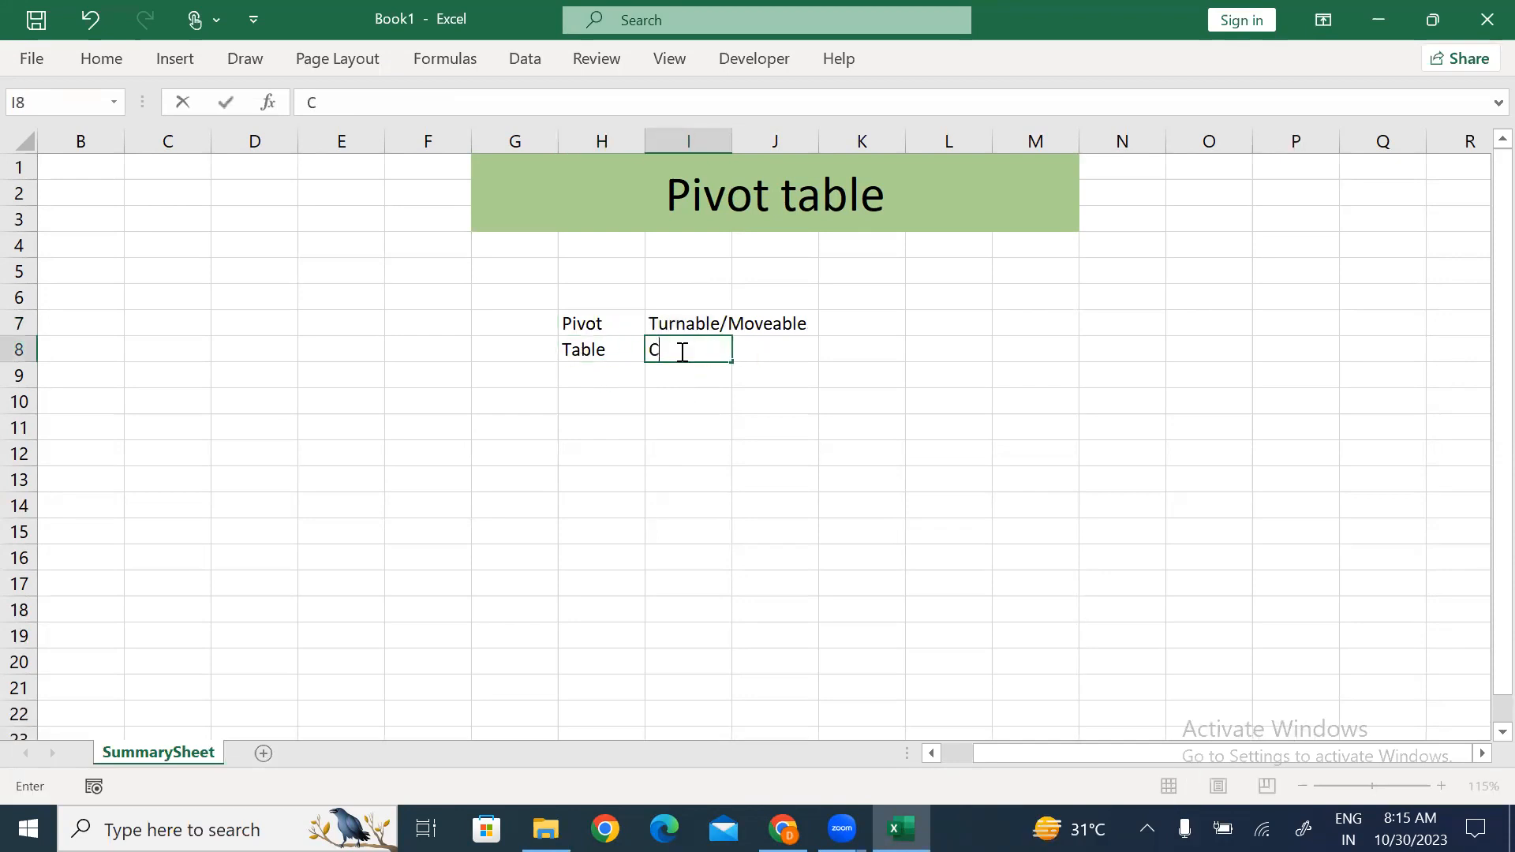
key(BackSpace)
key(BackSpace)
text(ction)
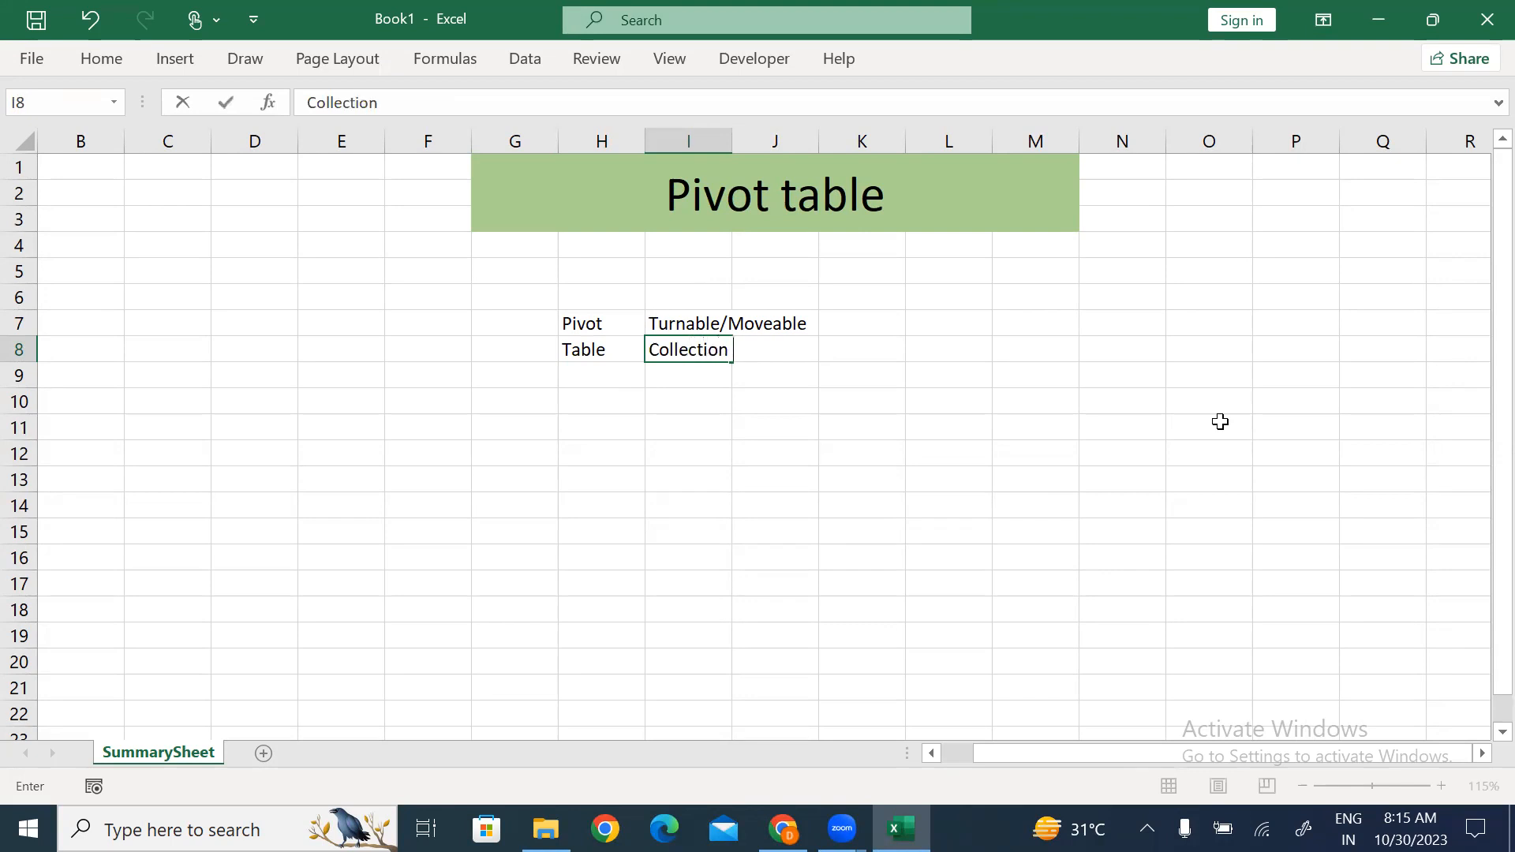
text( of row and column)
key(Return)
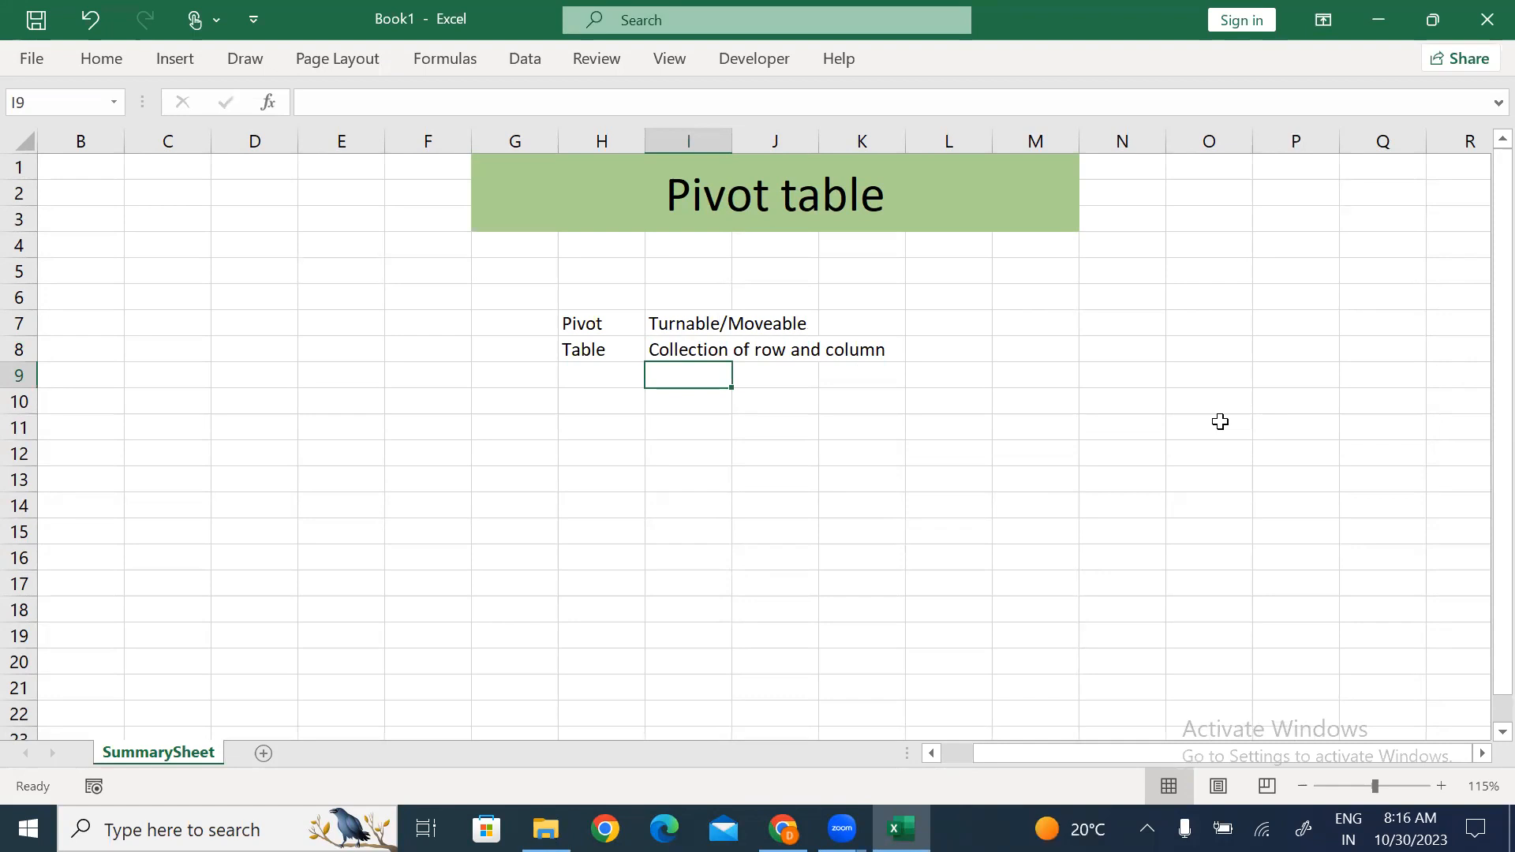
Enter the heading "Way to Create Pivot Table" in cell I12.
click(675, 414)
click(619, 450)
key(Right)
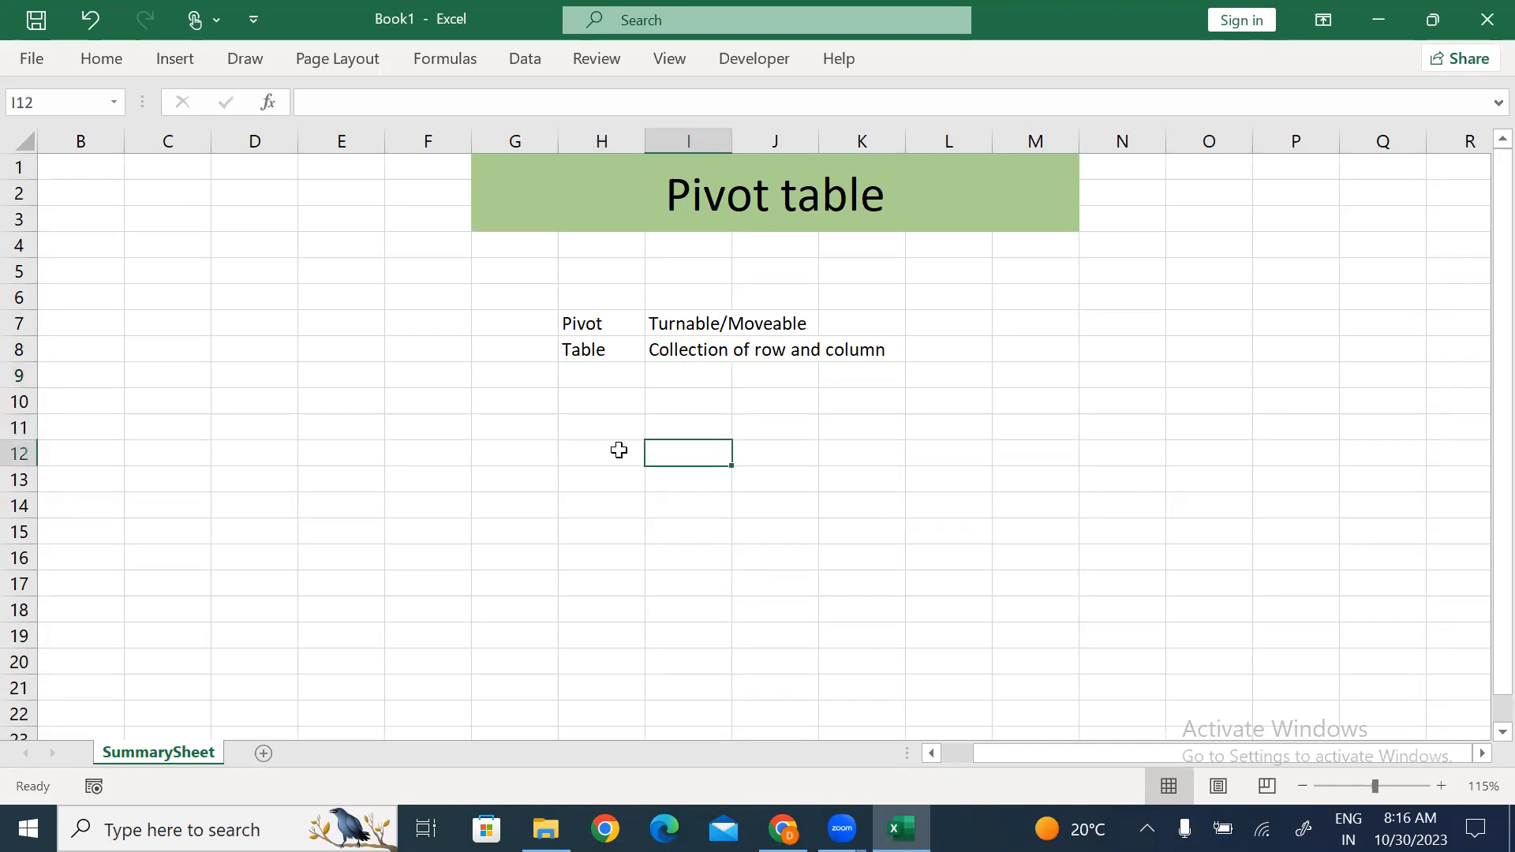
text(Way to )
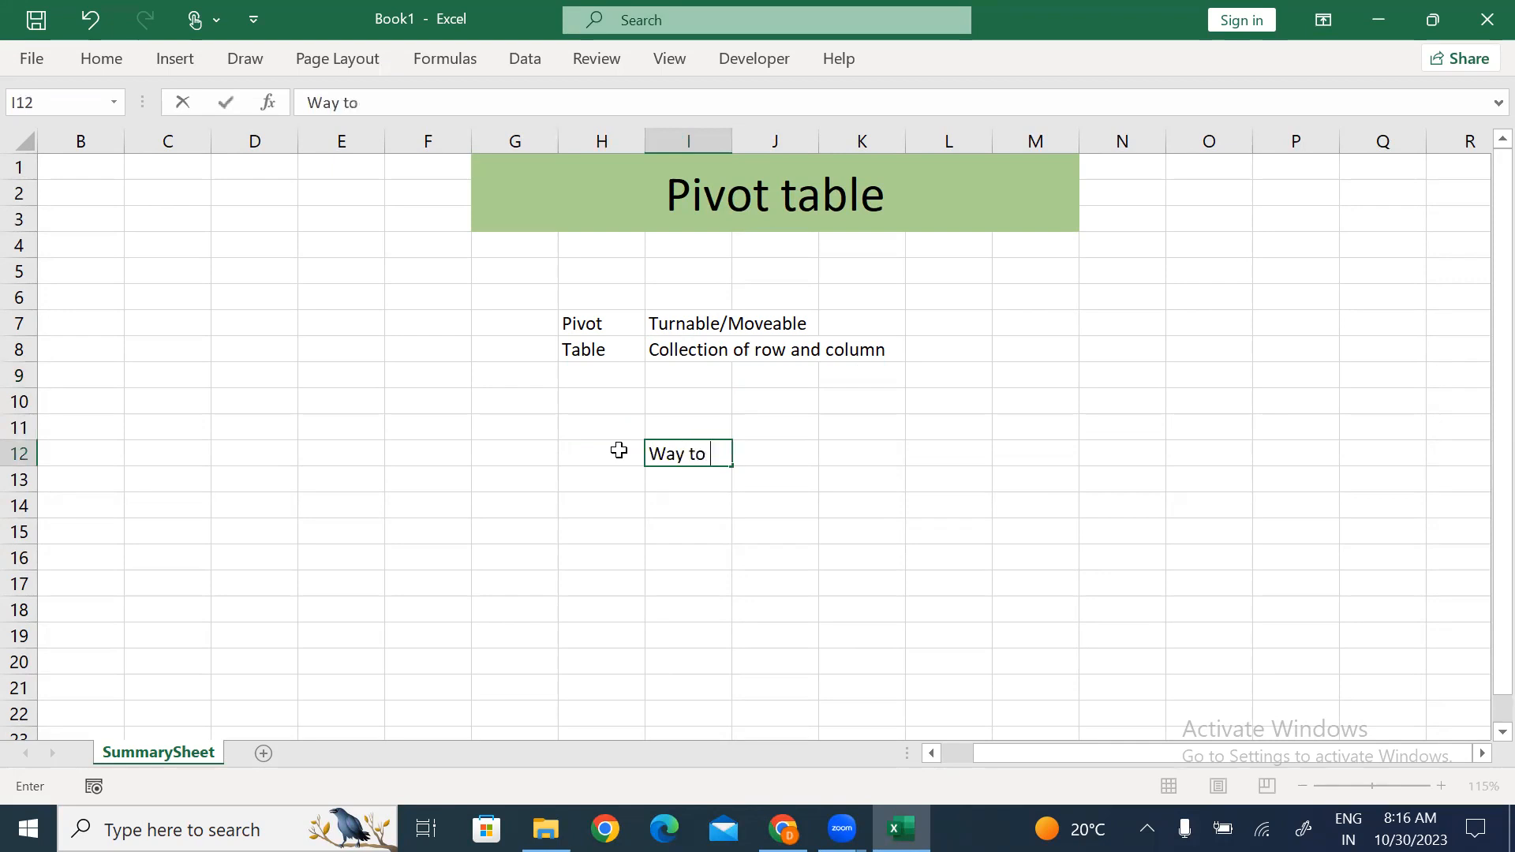
text(Create Pivot Table)
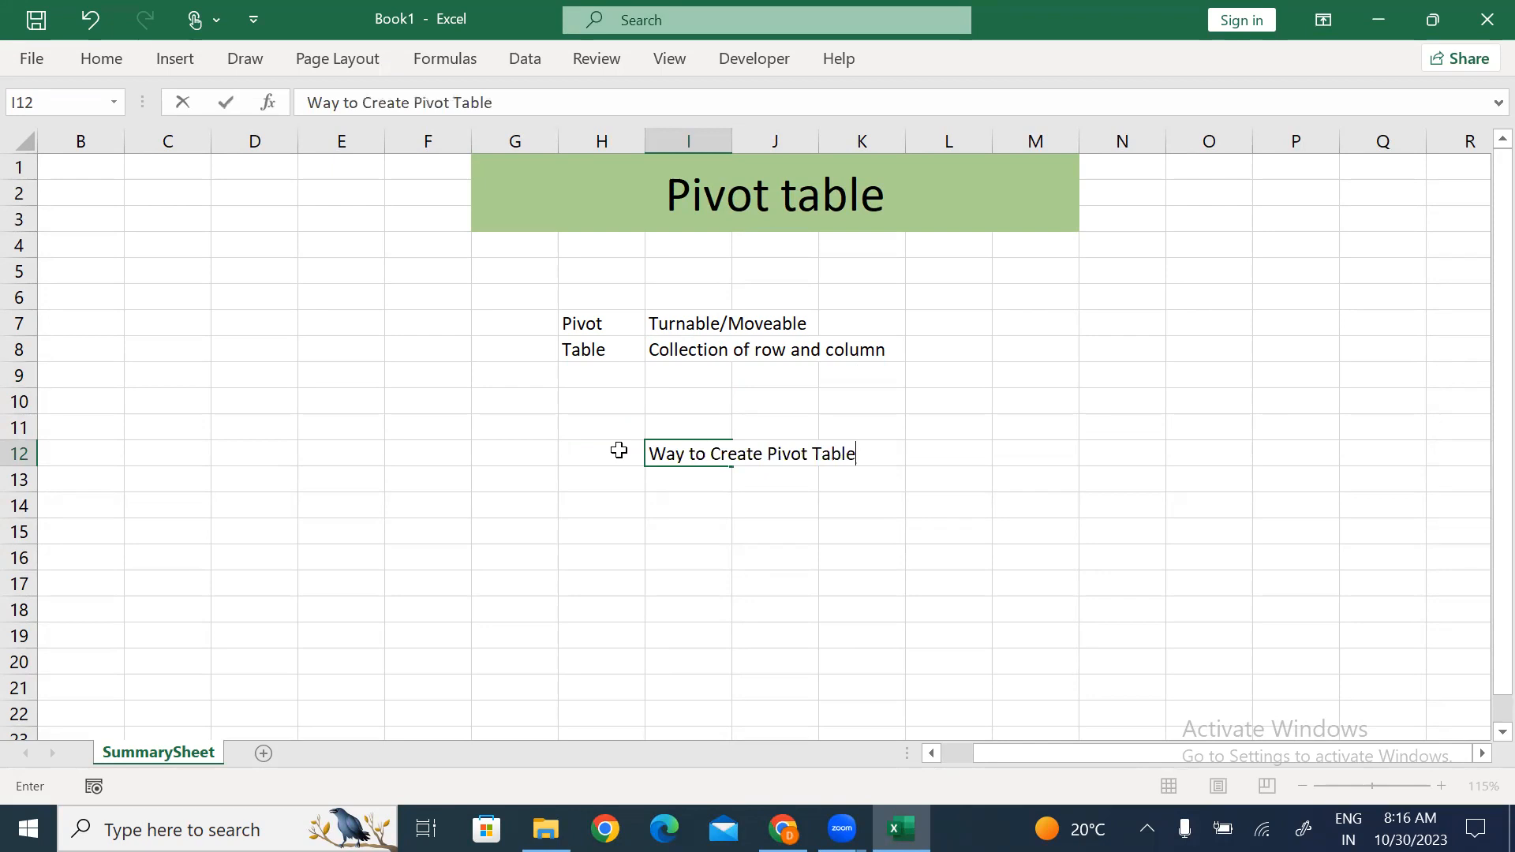
key(Return)
AutoFit the width of column I to the heading in cell I12.
key(Up)
key(Left)
key(Right)
key(alt)
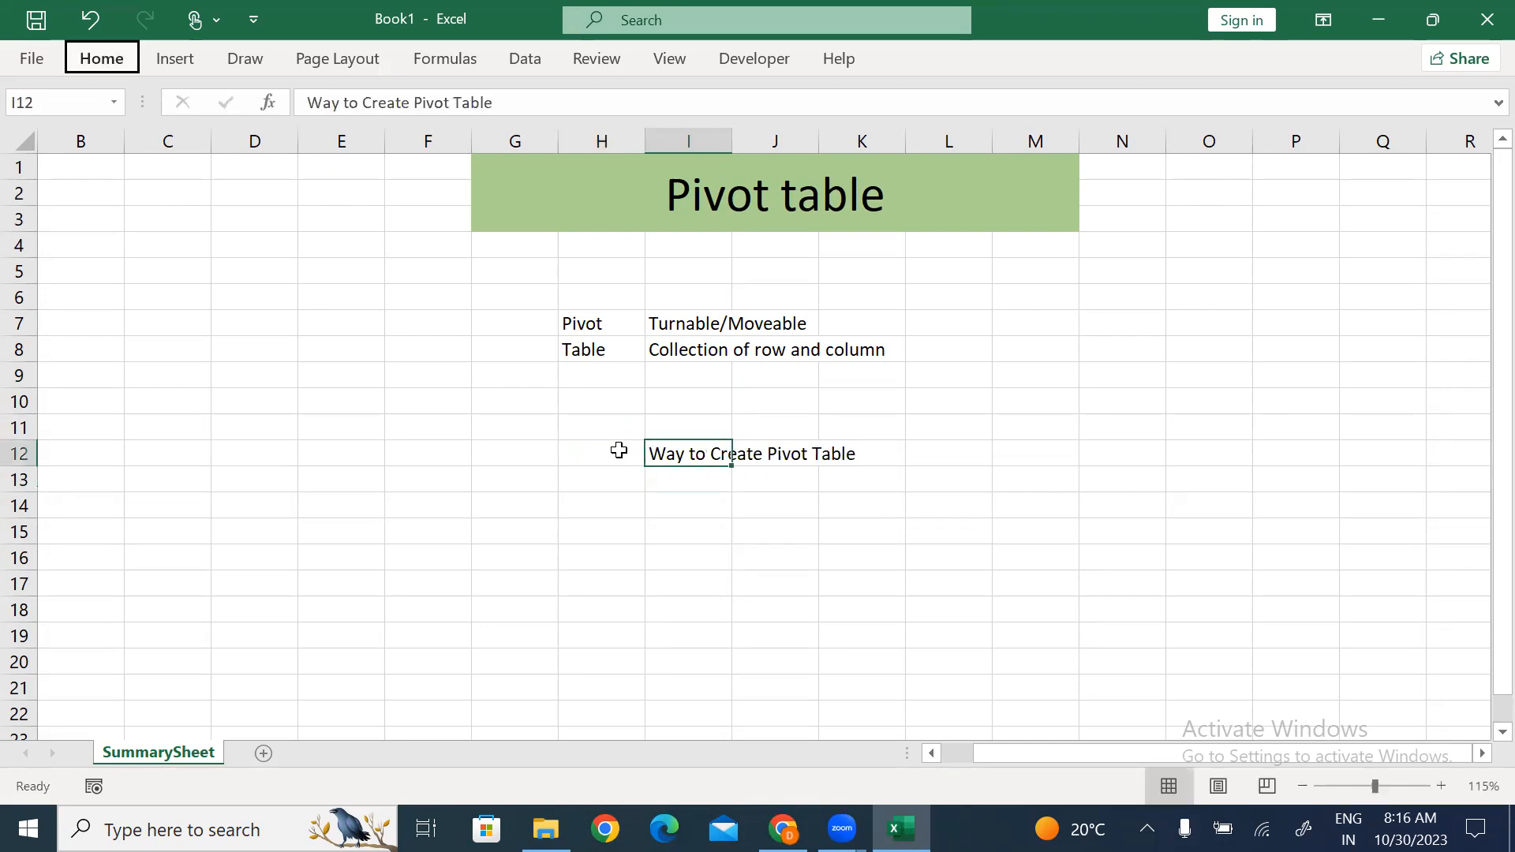
key(h)
key(o)
key(i)
Enter the heading "Sr No" in cell H12.
click(619, 450)
text(Sr No)
key(Return)
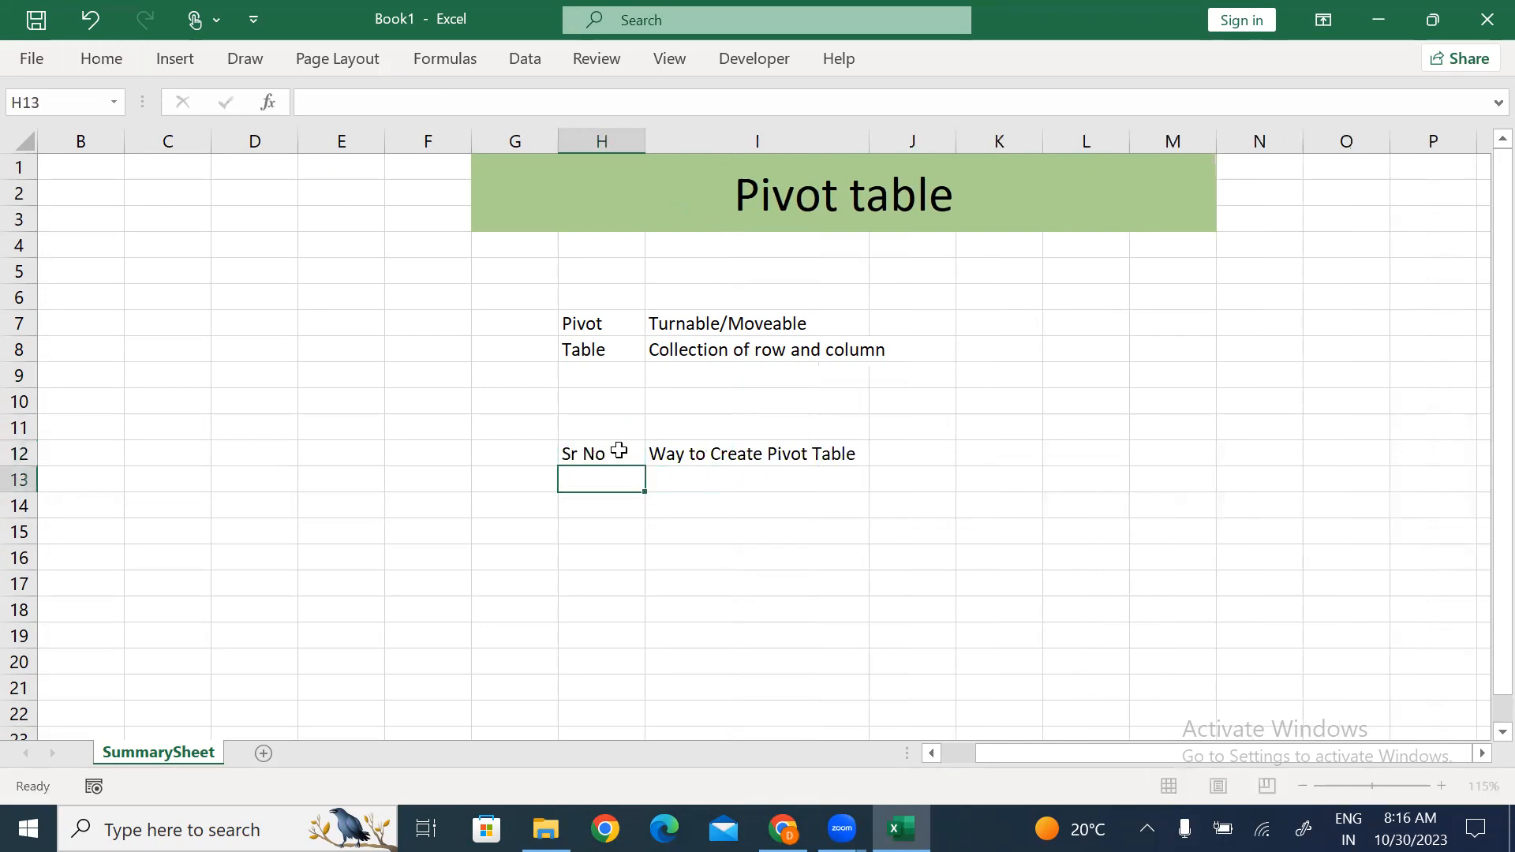
Apply the Calculation cell style with bold orange text to the headings in H12:I12.
key(Up)
key(shift+Right)
key(alt)
key(h)
key(j)
key(Down)
key(Return)
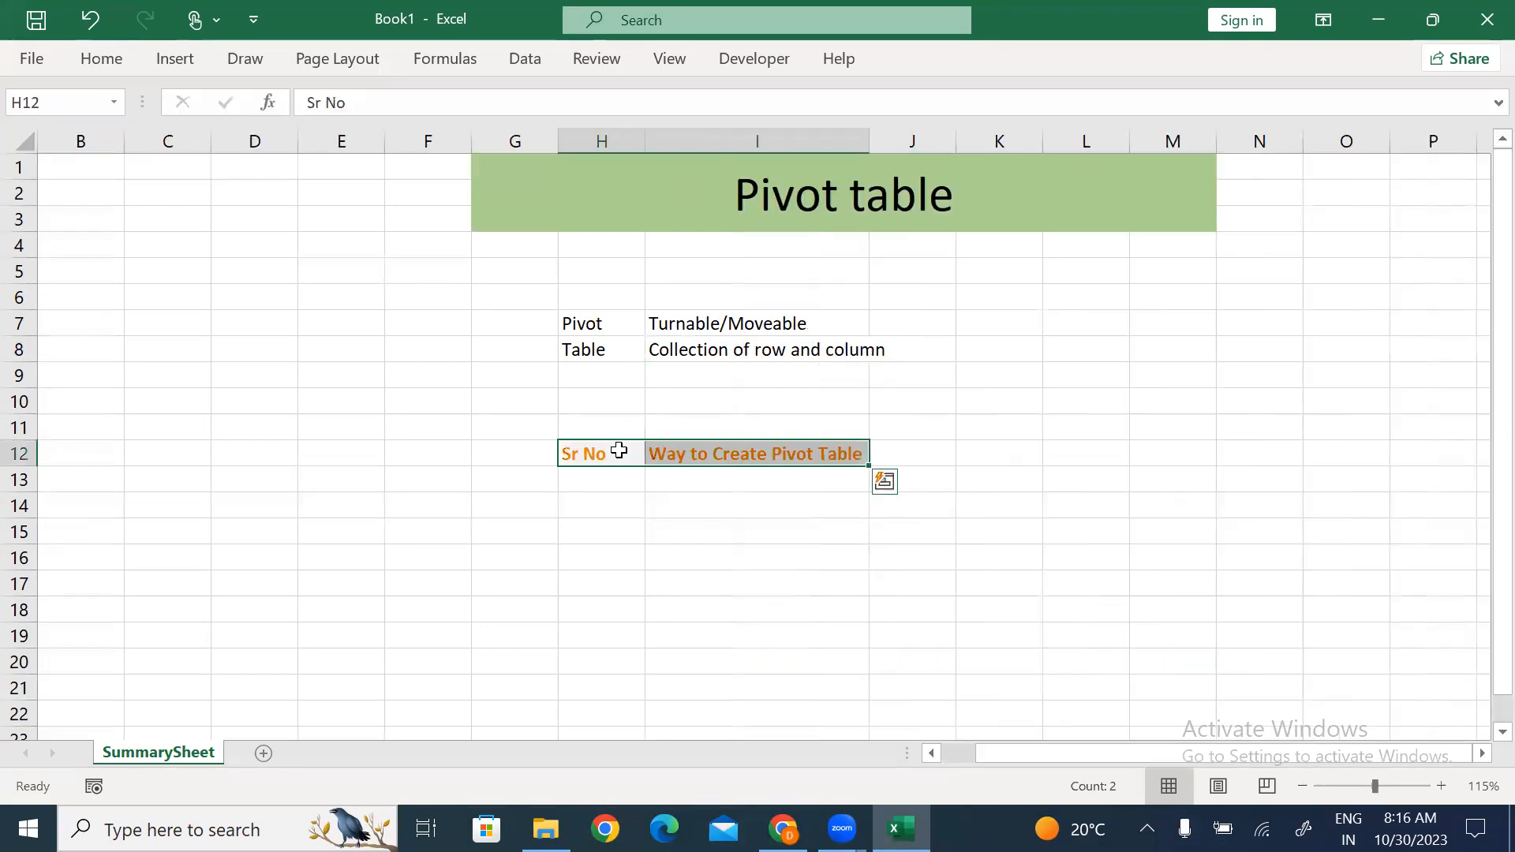
Enter "A)." in cell H13 and "Insert tab ->Pivot Table" in cell I13 as the first method.
key(Down)
text(A).)
key(Tab)
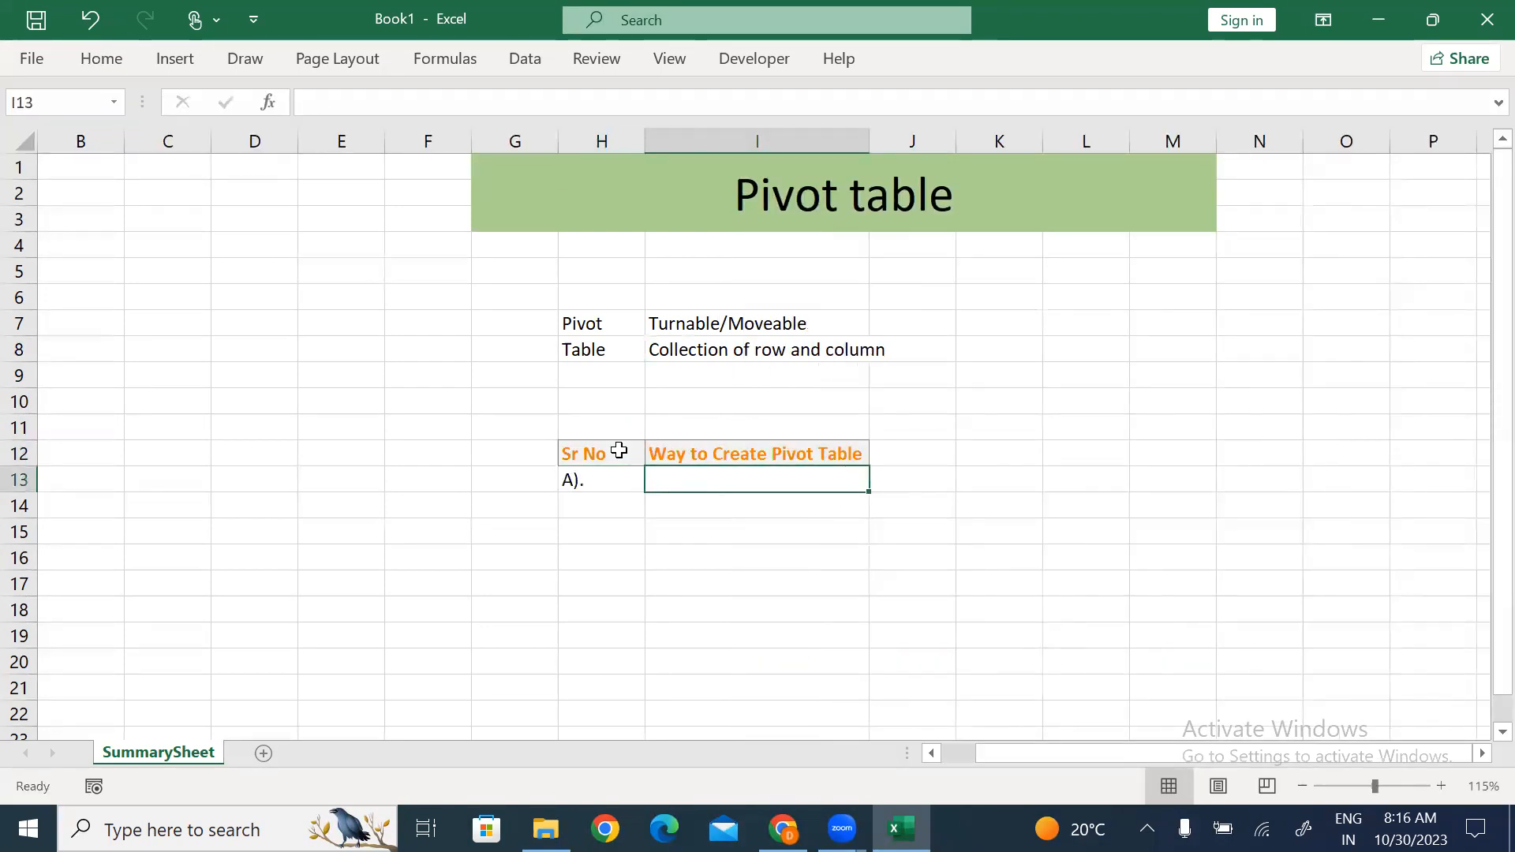
text(Al)
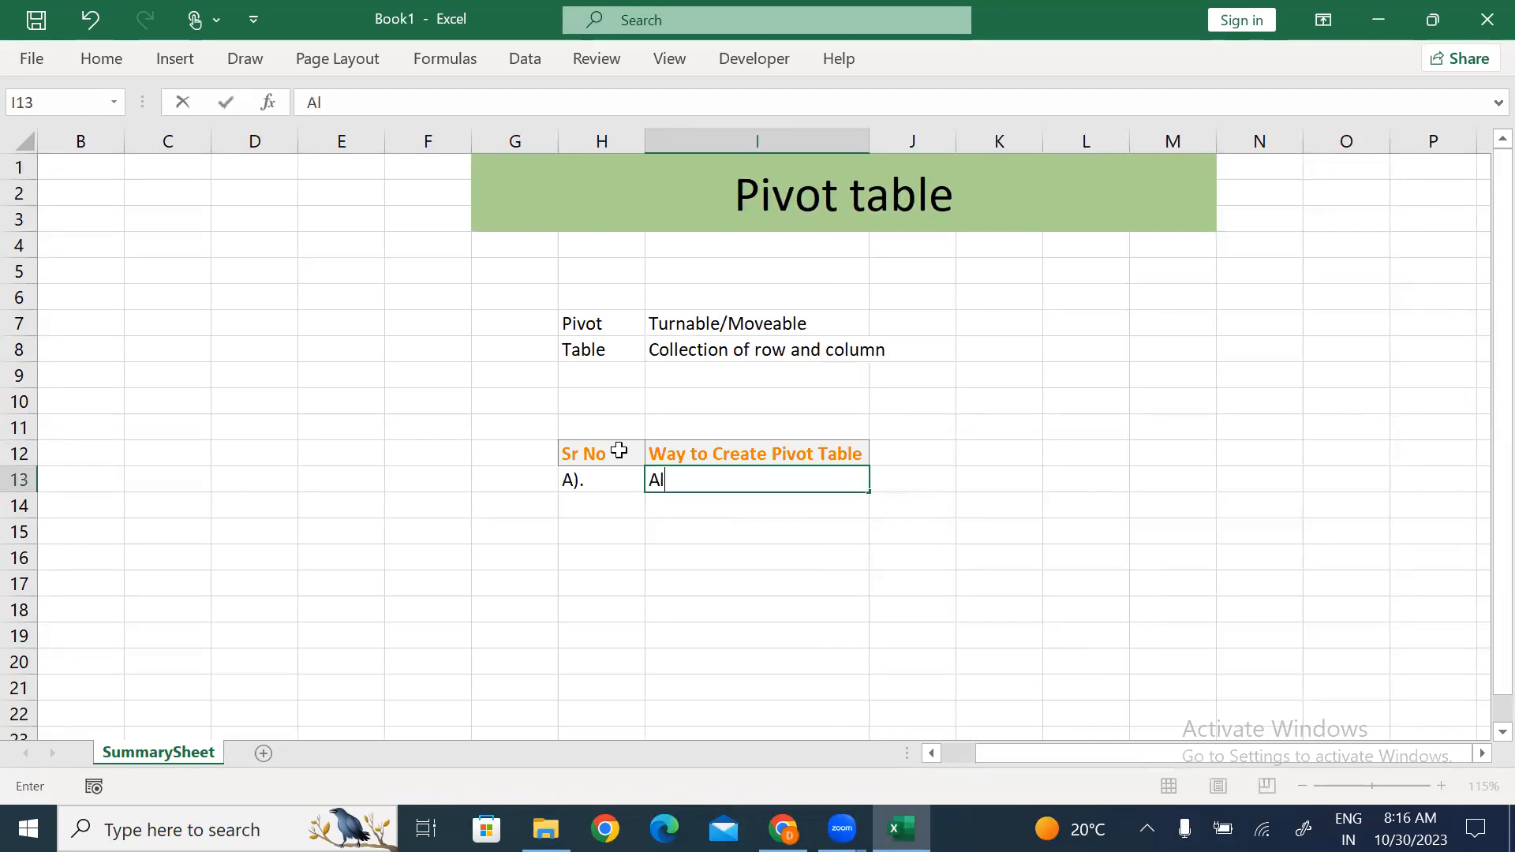
key(BackSpace)
key(BackSpace)
text(Insert tab ->Pivot Table)
click(731, 517)
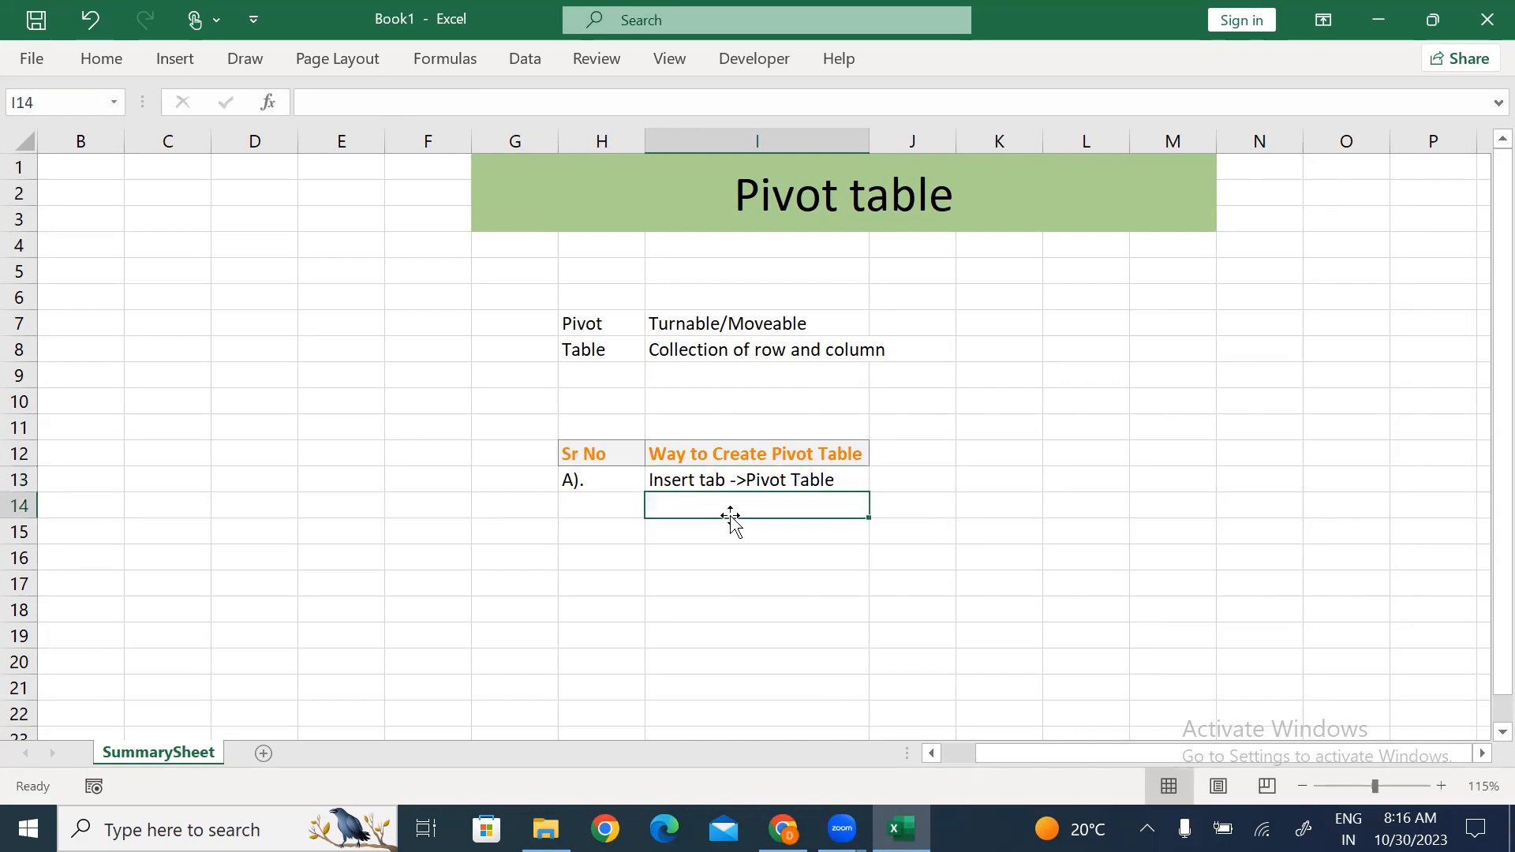
click(175, 64)
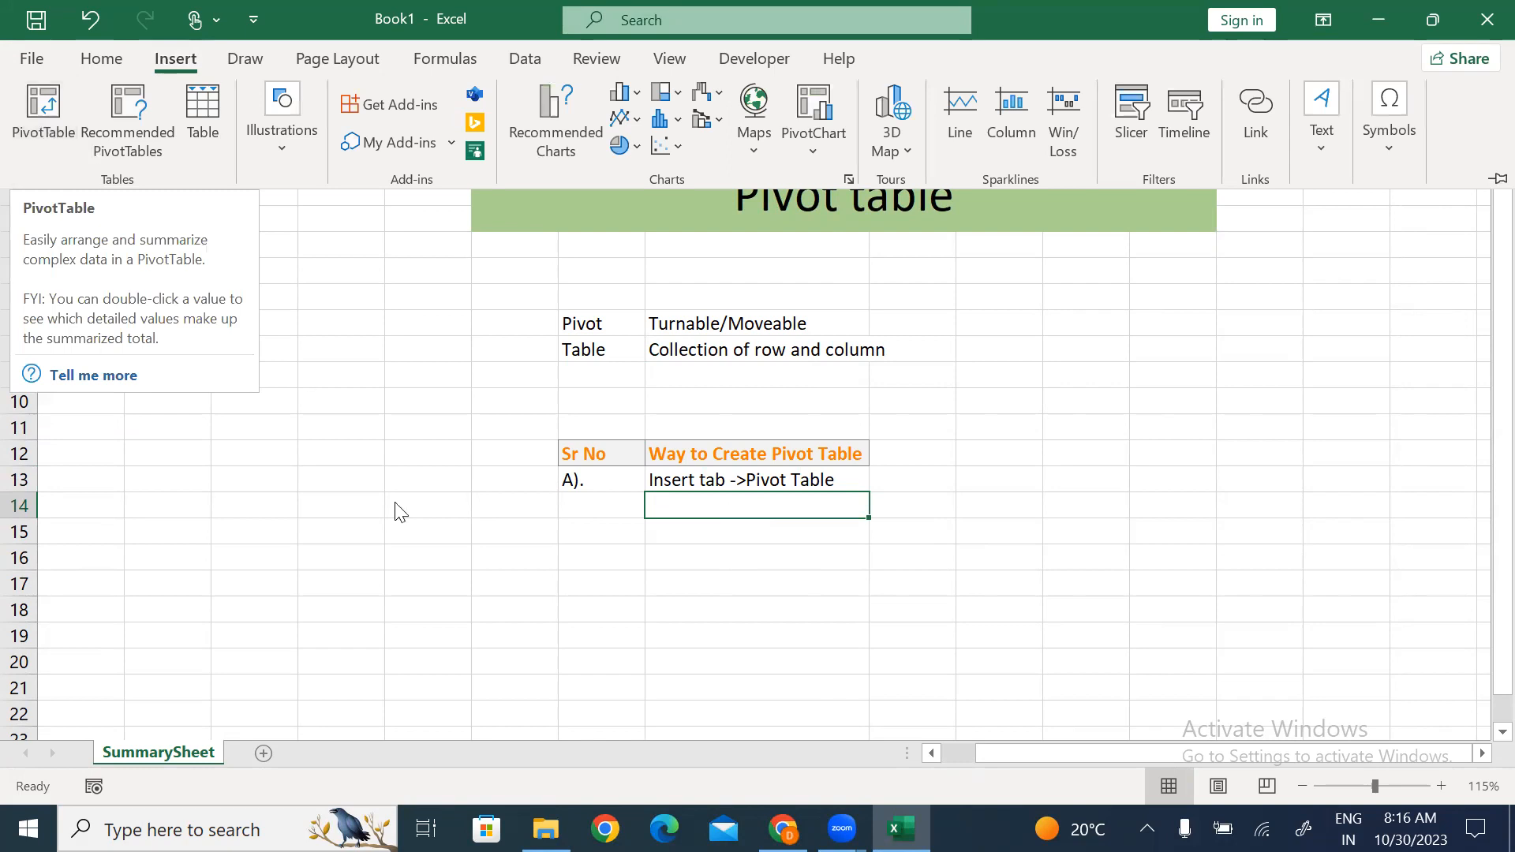
Enter "B)." in cell H14 and the text "Alt+D+F+F" in cell I14 as the second method.
click(598, 505)
text(B).)
key(Tab)
text(Alt)
key(BackSpace)
text(+D+)
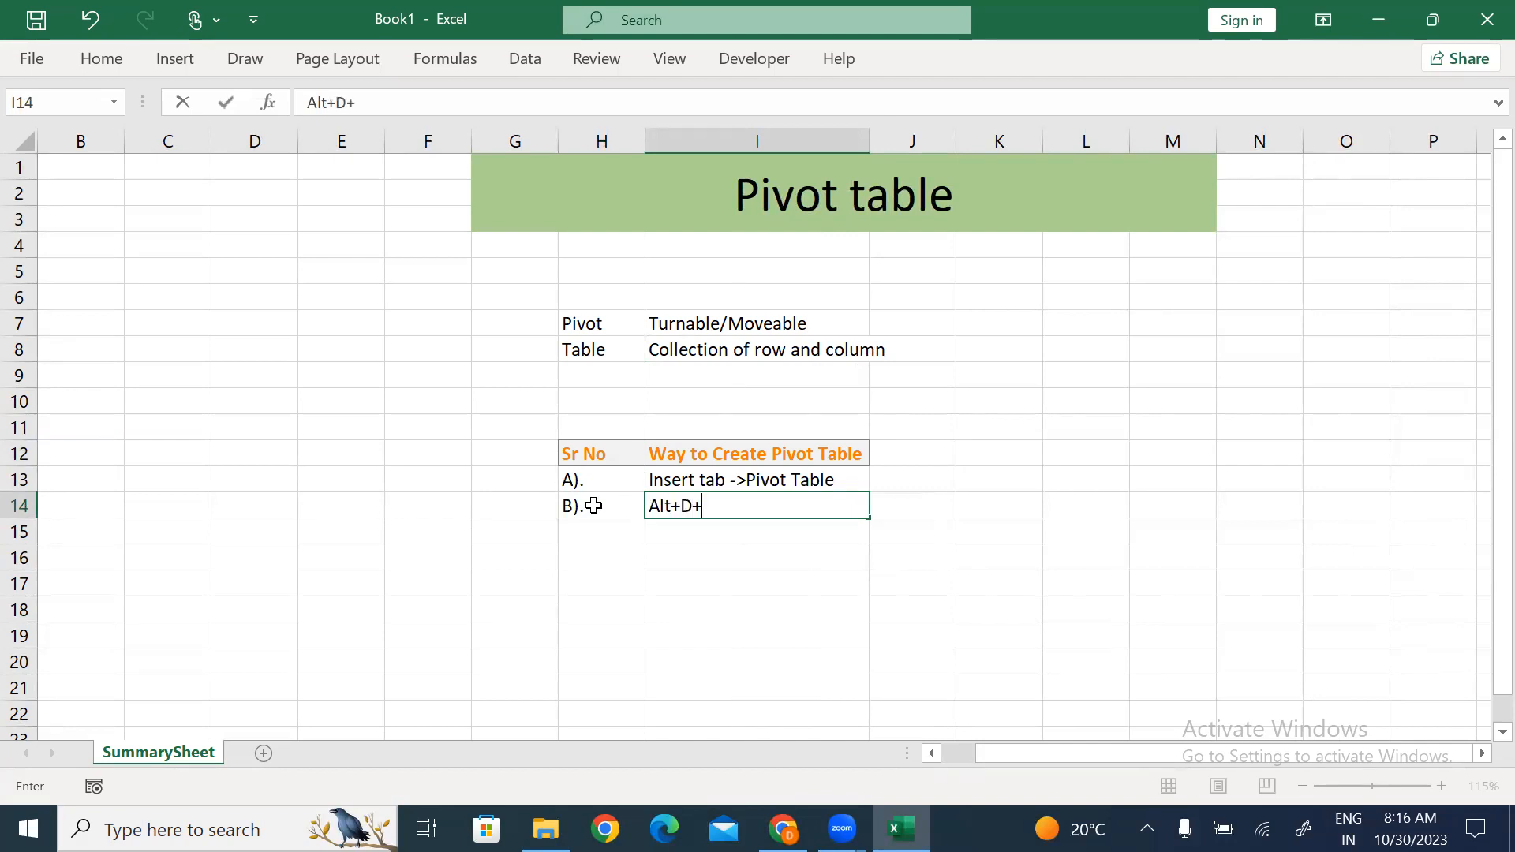
text(F+F)
key(Return)
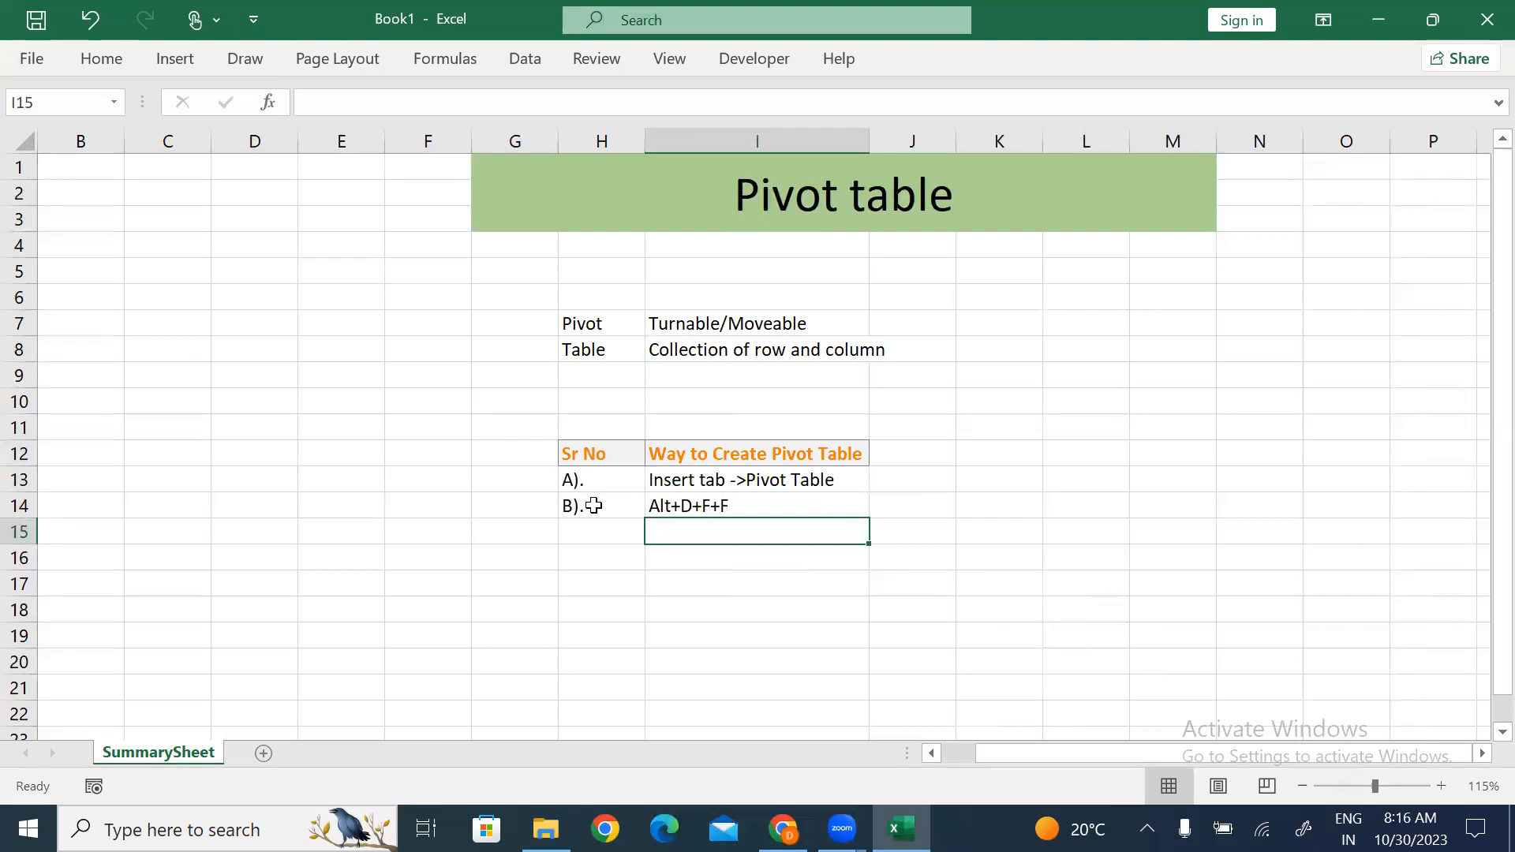
key(Left)
key(Right)
key(Up)
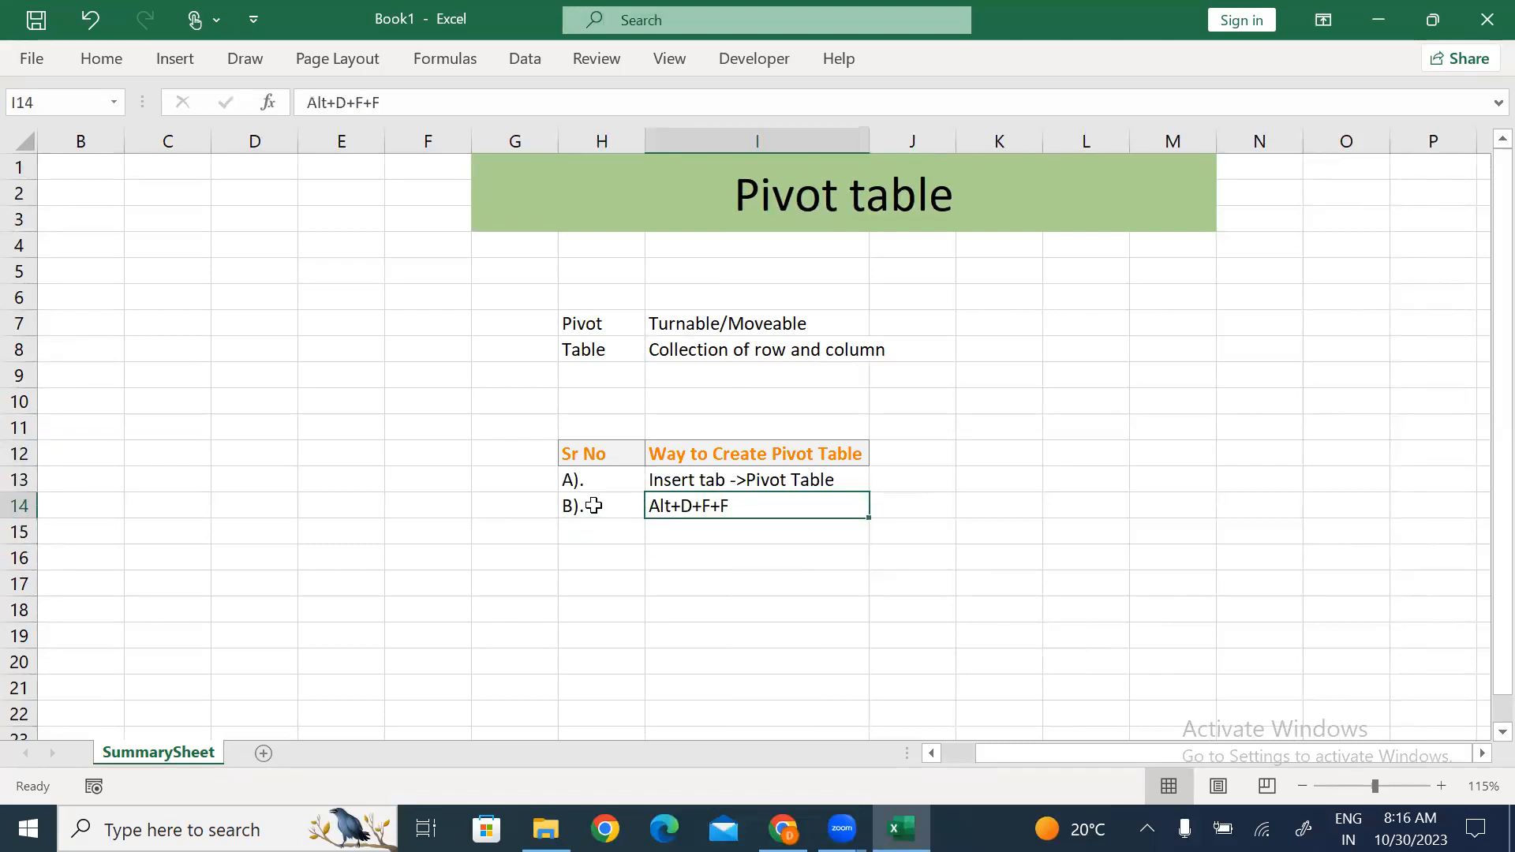
key(alt+d)
key(f)
key(f)
key(alt+d)
key(f)
key(f)
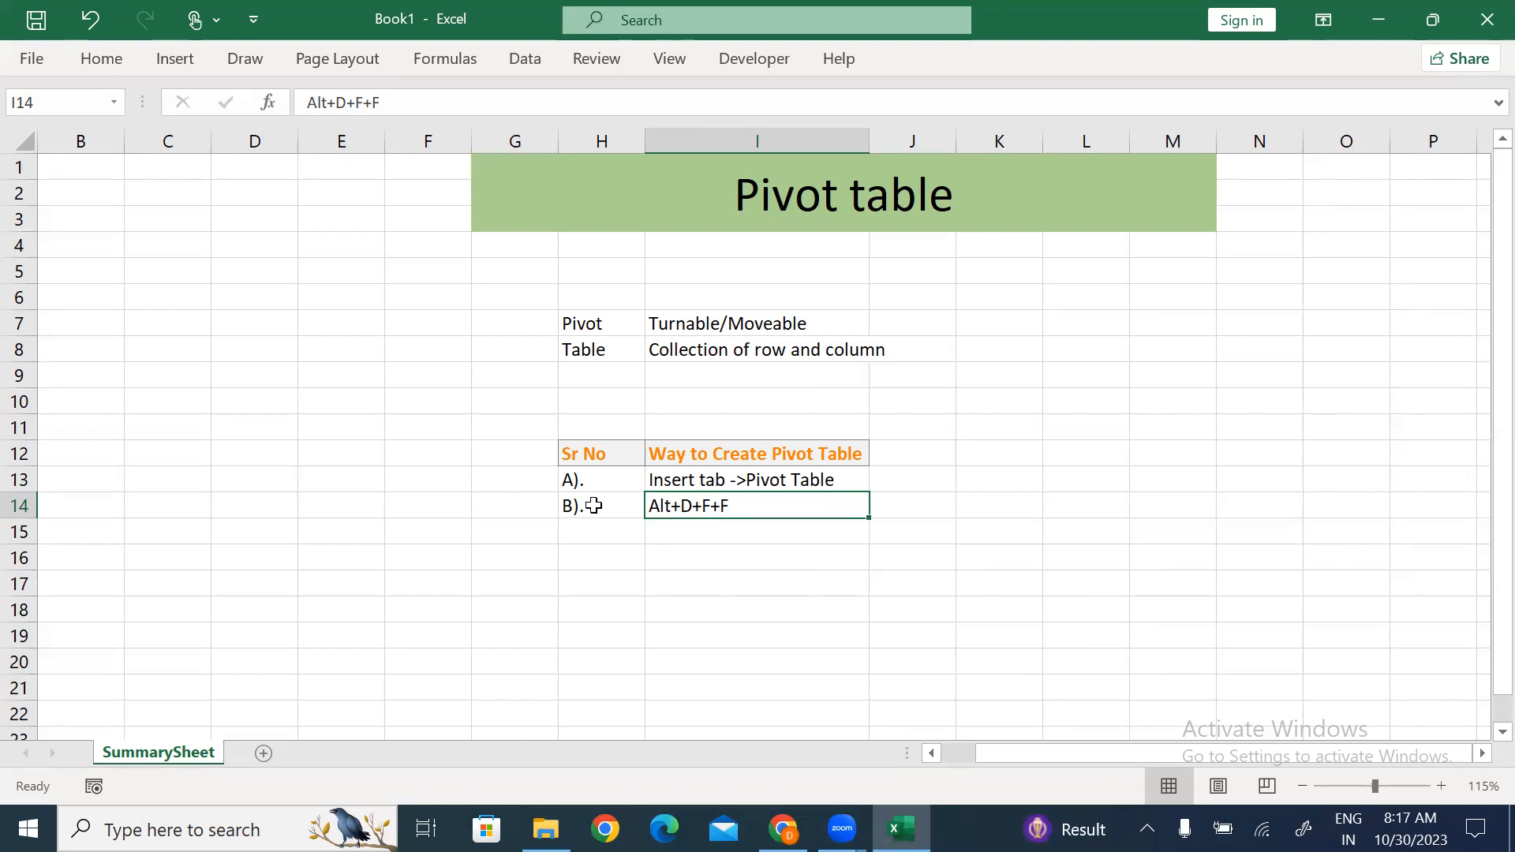
Replace the second method's text in cell I14 with "Alt+N+V".
key(alt)
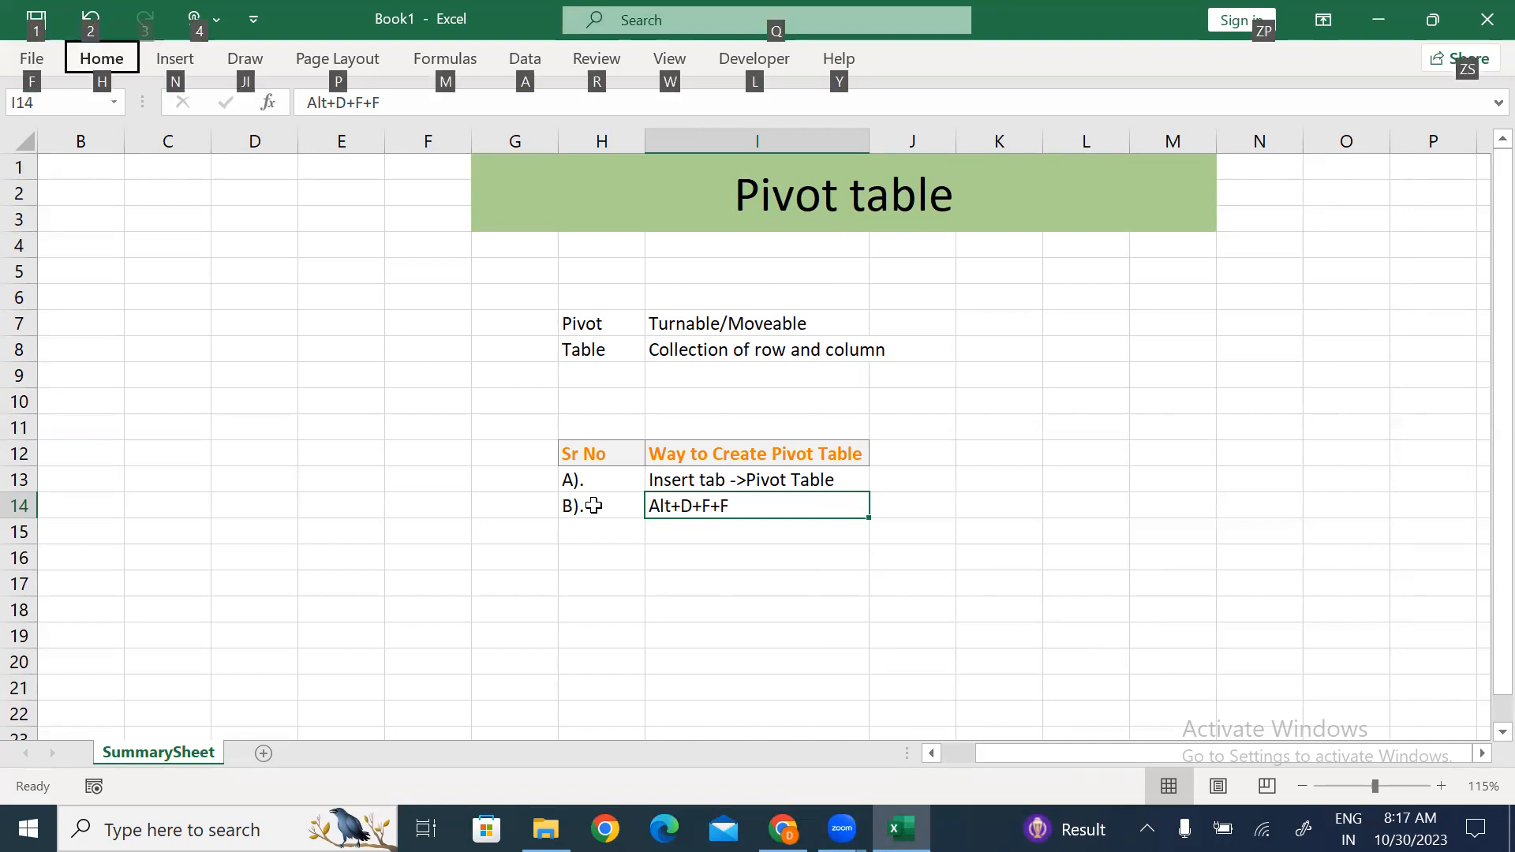
key(n)
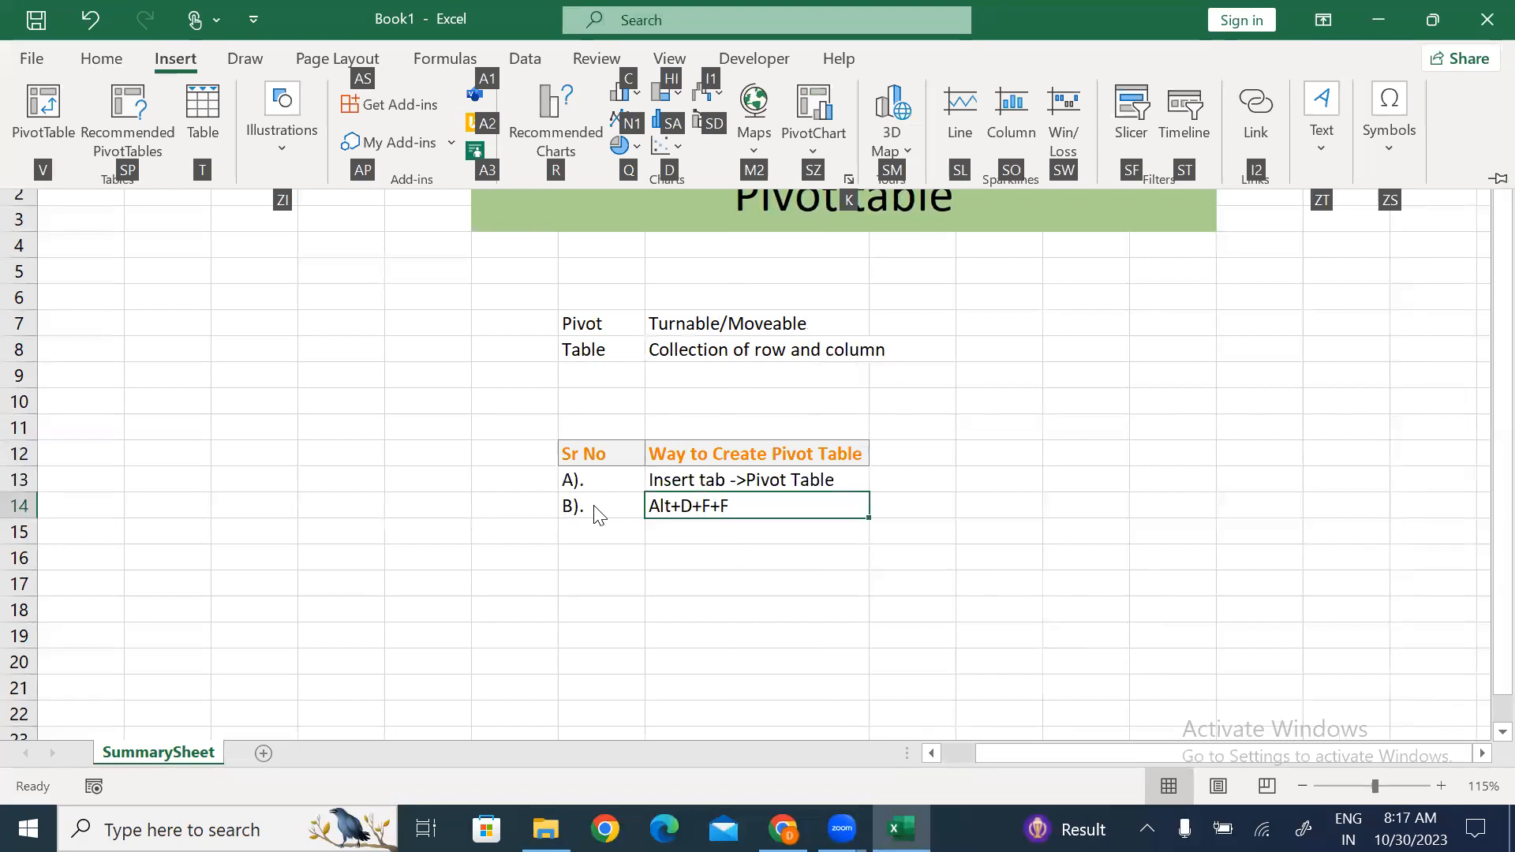
key(Escape)
key(Escape)
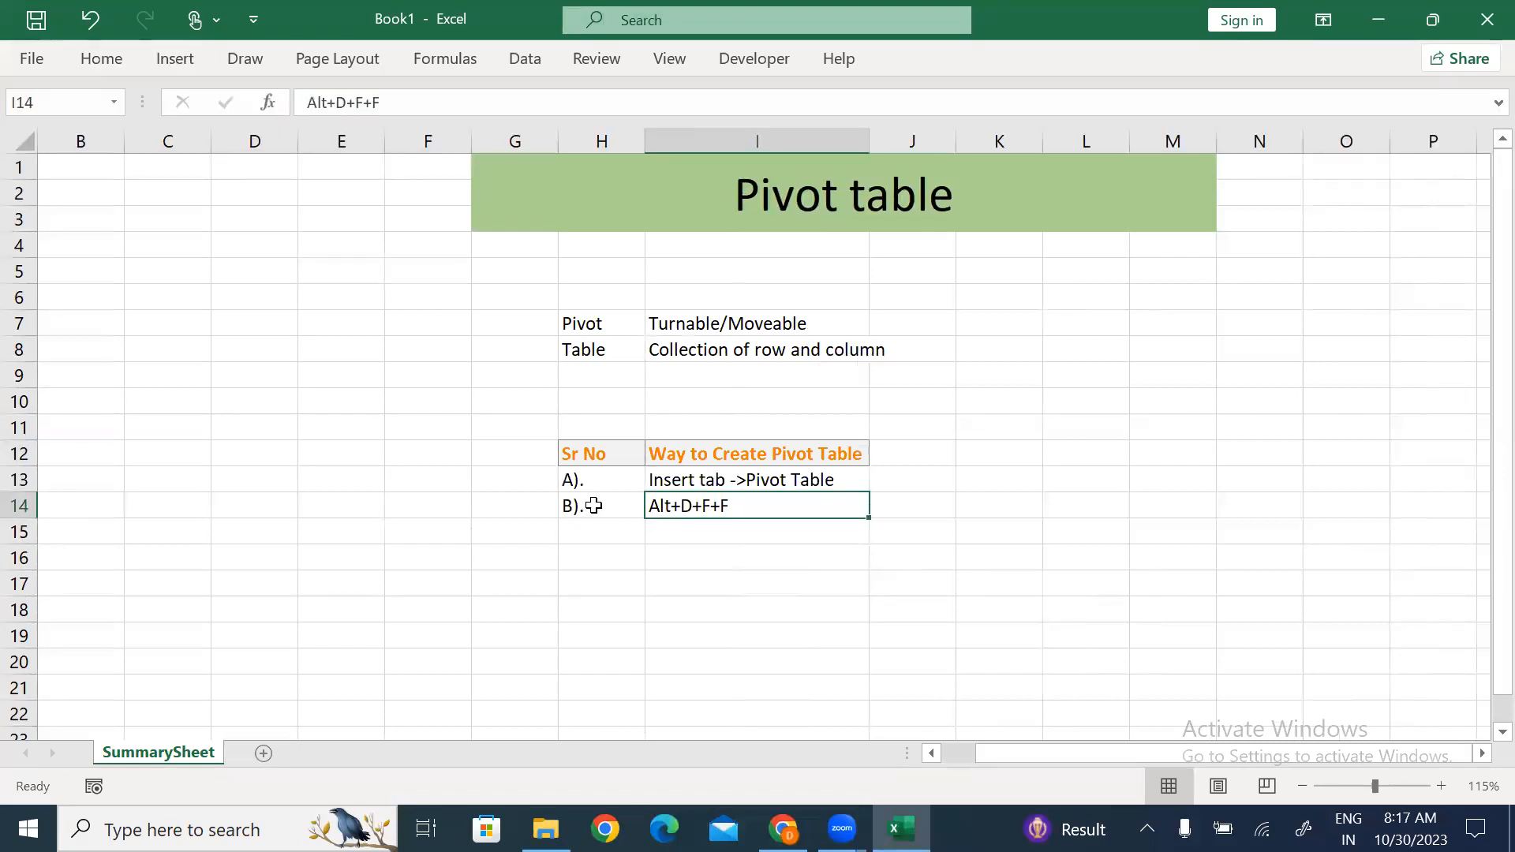
text(Alt+N+V)
key(Return)
Apply All Borders to the methods table in H12:I14.
key(Up)
key(Up)
key(Left)
key(Up)
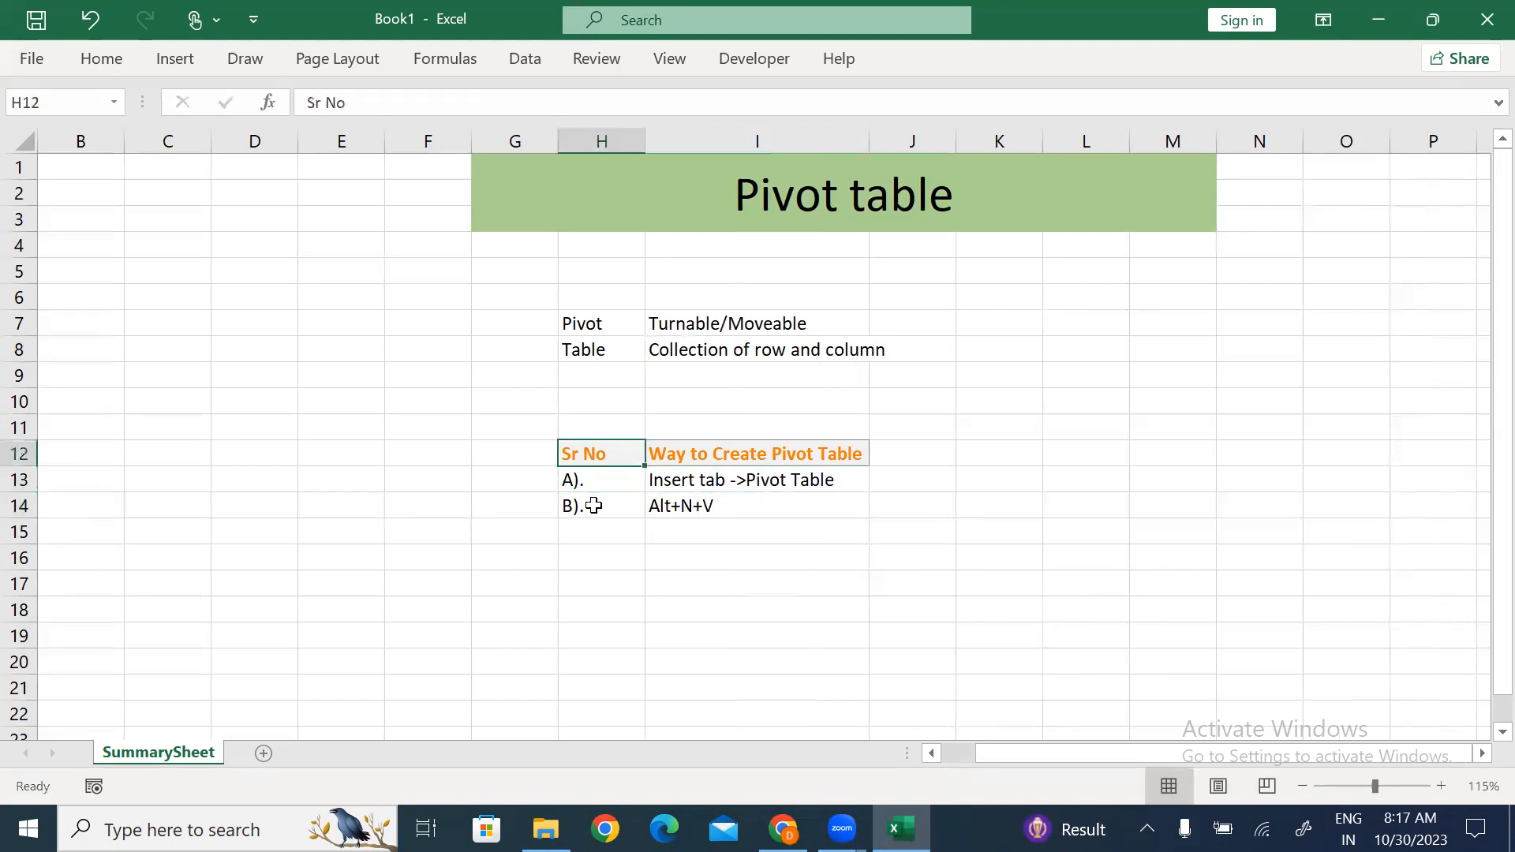
key(shift+Right)
key(shift+Down)
key(shift+Down)
key(alt+h)
key(b)
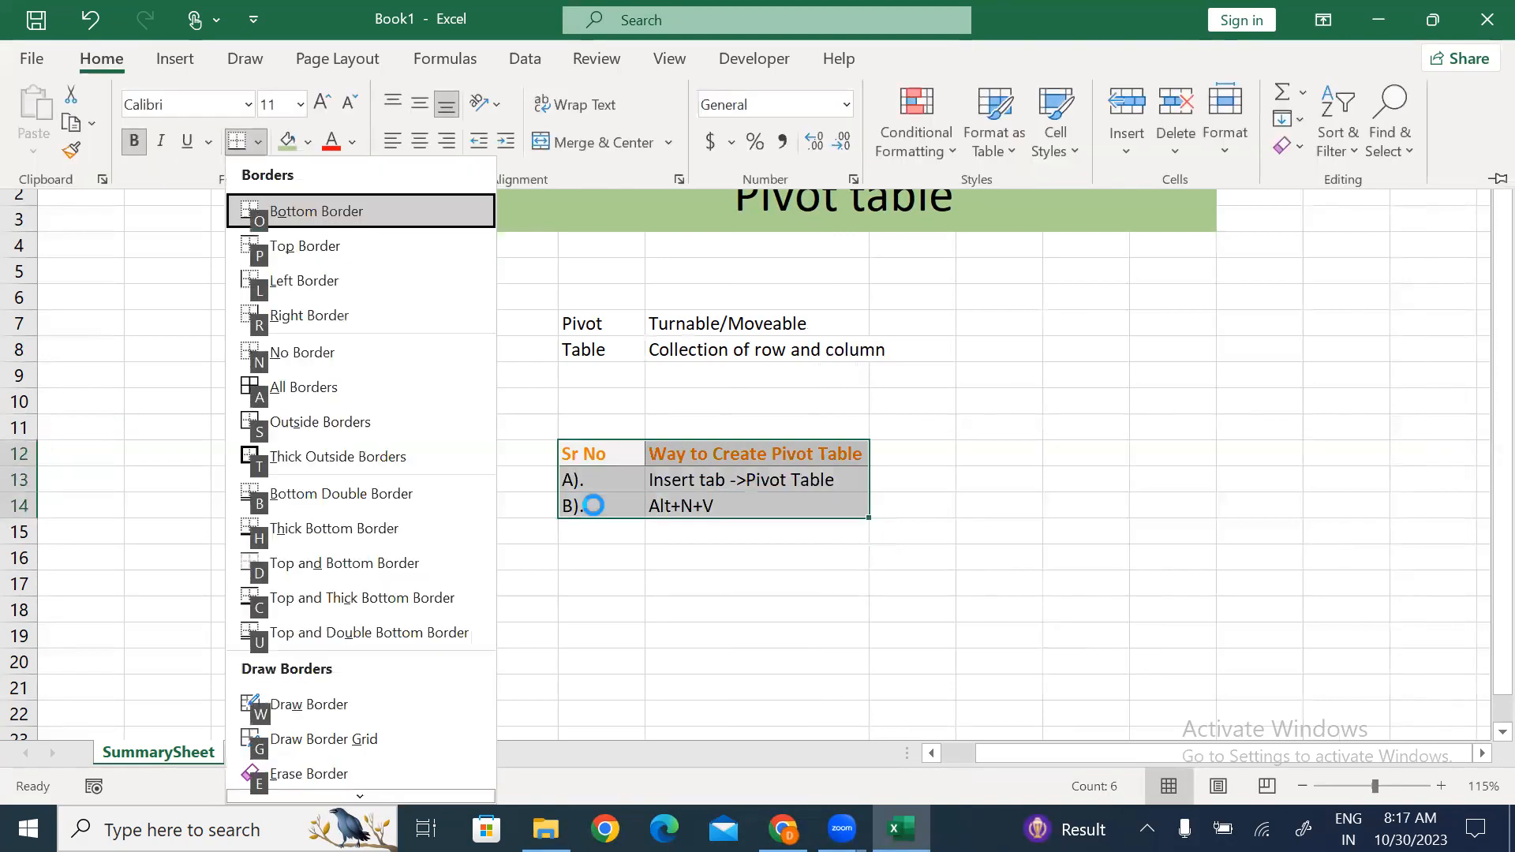
key(a)
click(593, 505)
key(Down)
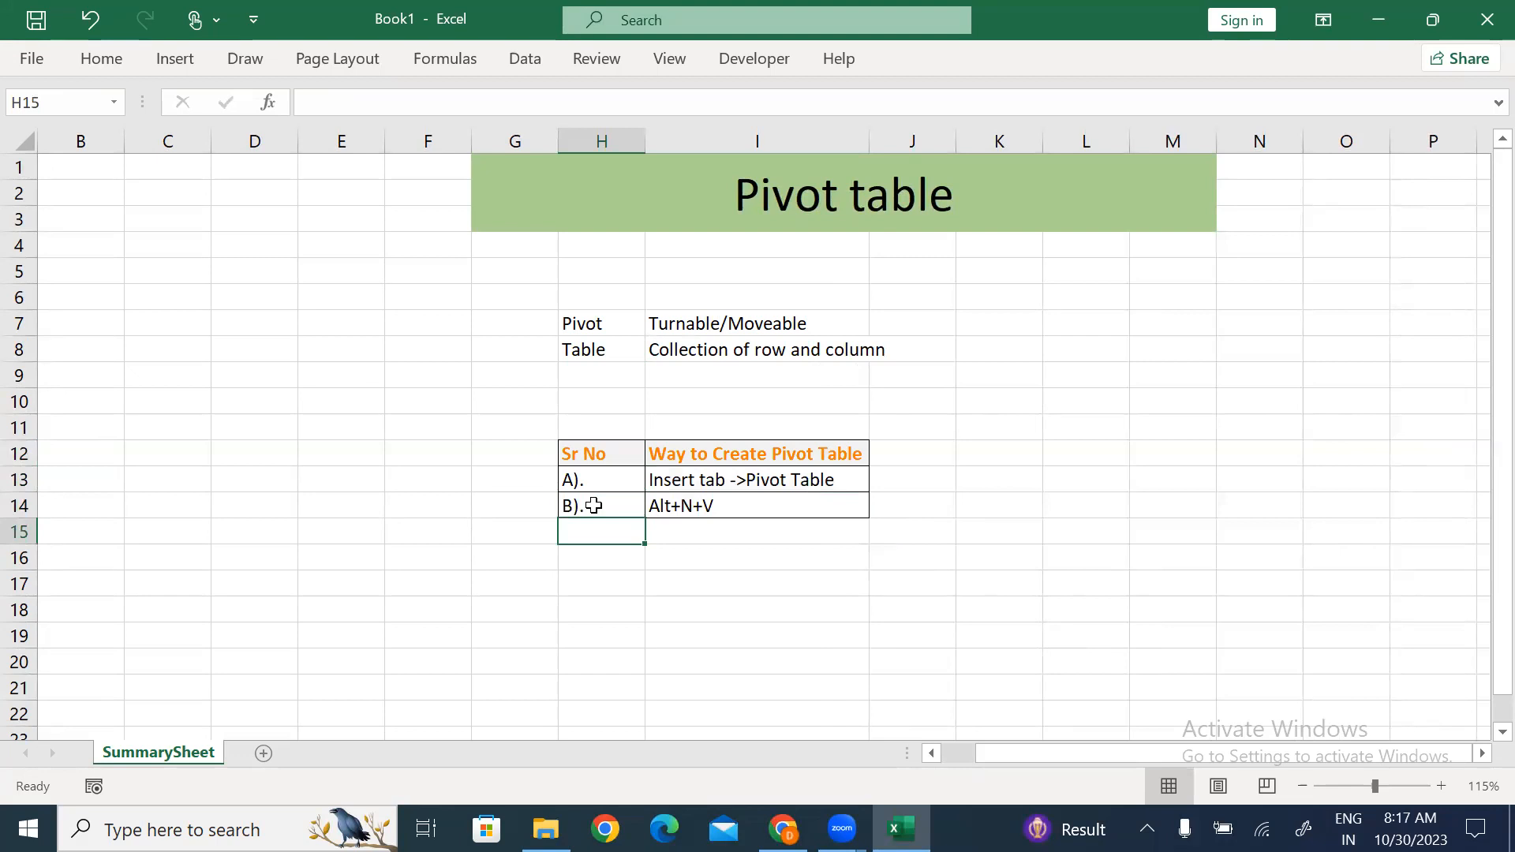
click(634, 582)
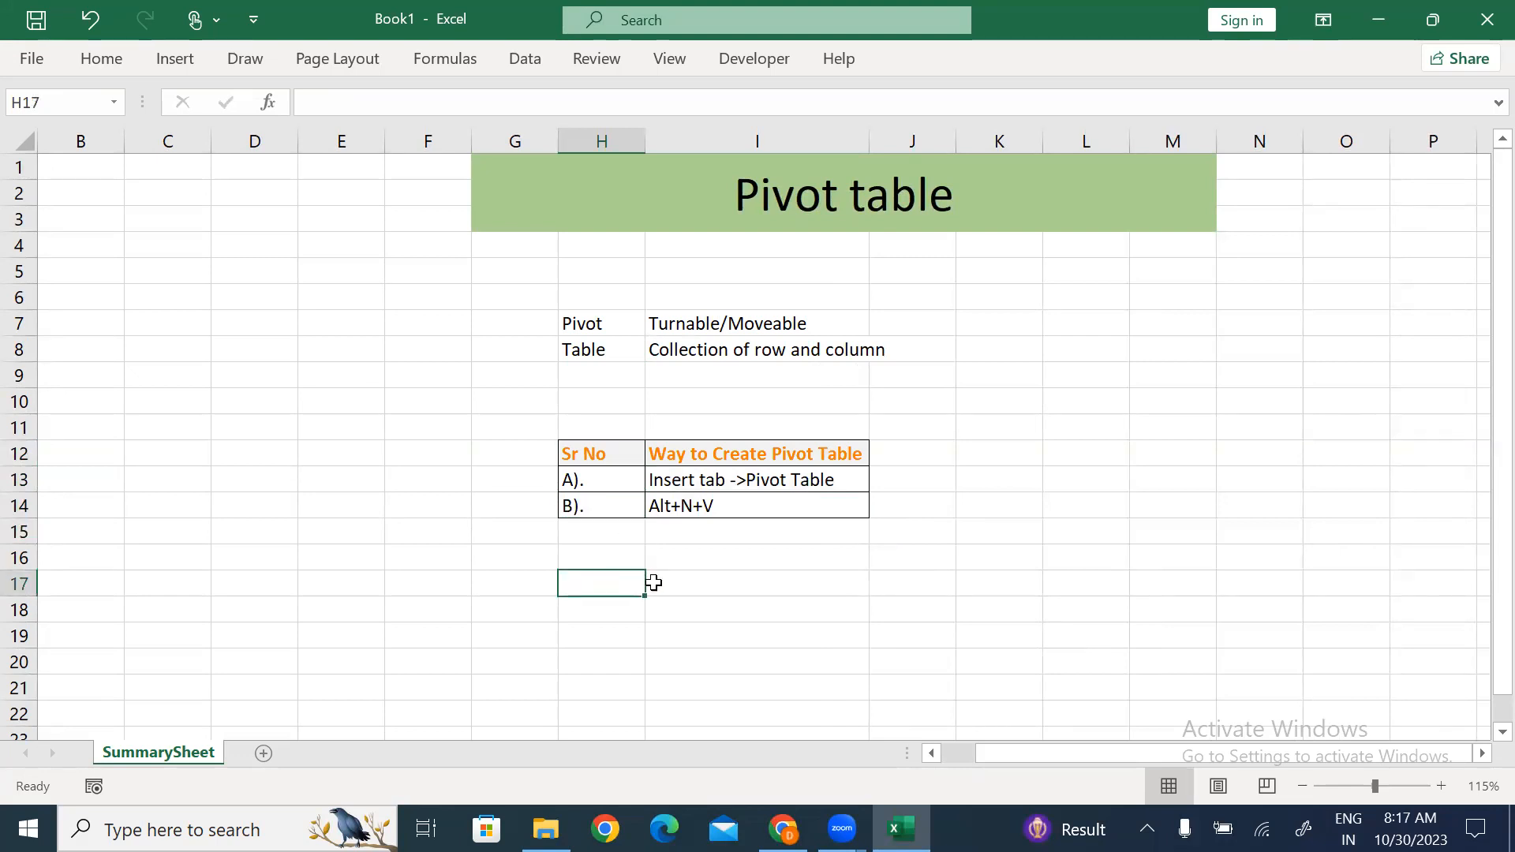
click(673, 632)
click(615, 613)
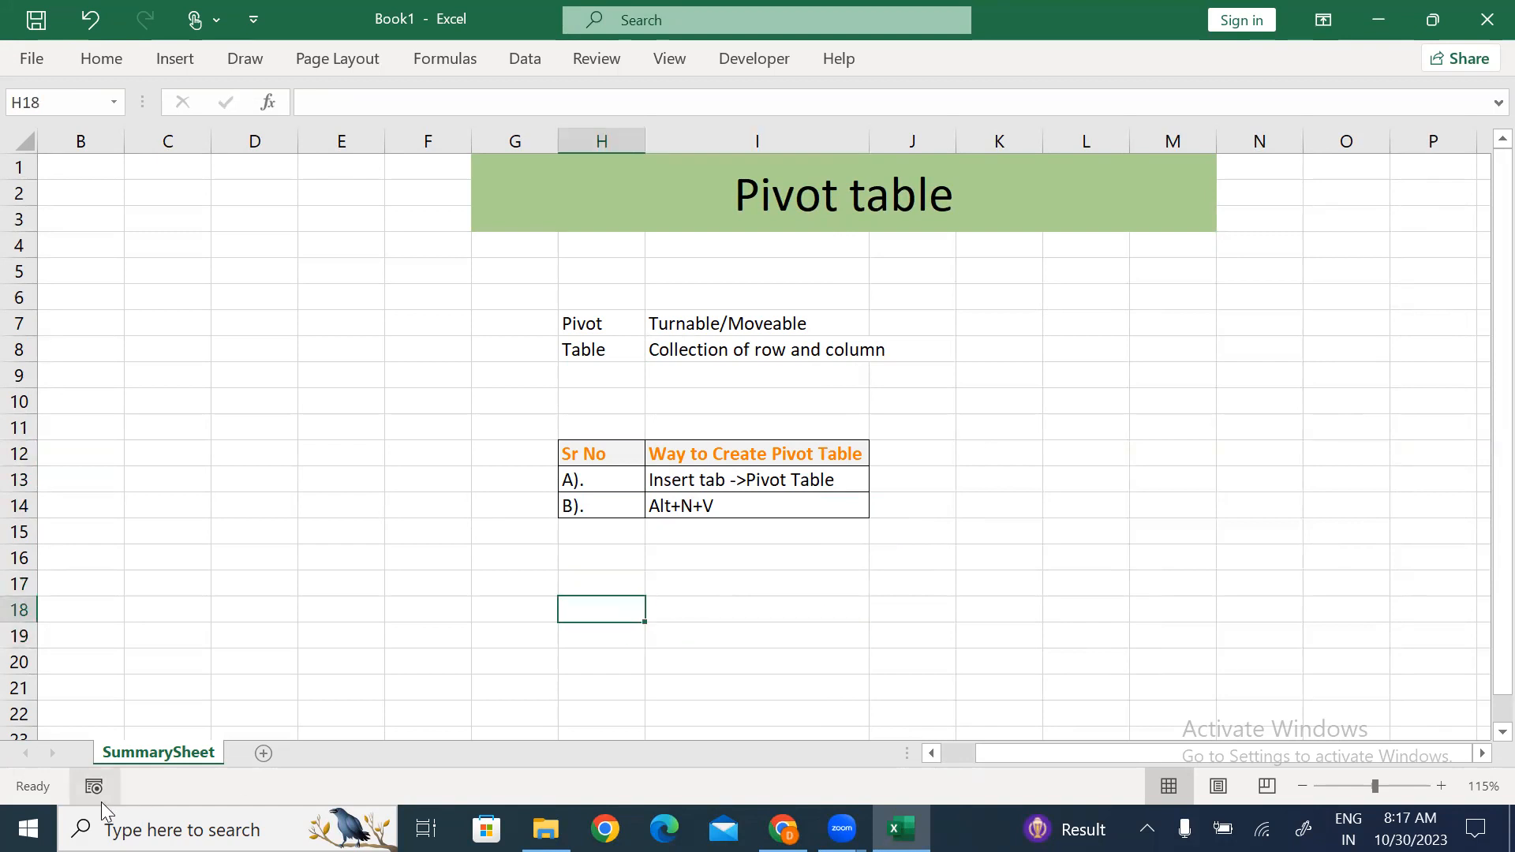
Search Windows for "raw" and open the RawData1.xls workbook.
click(268, 828)
text(raw)
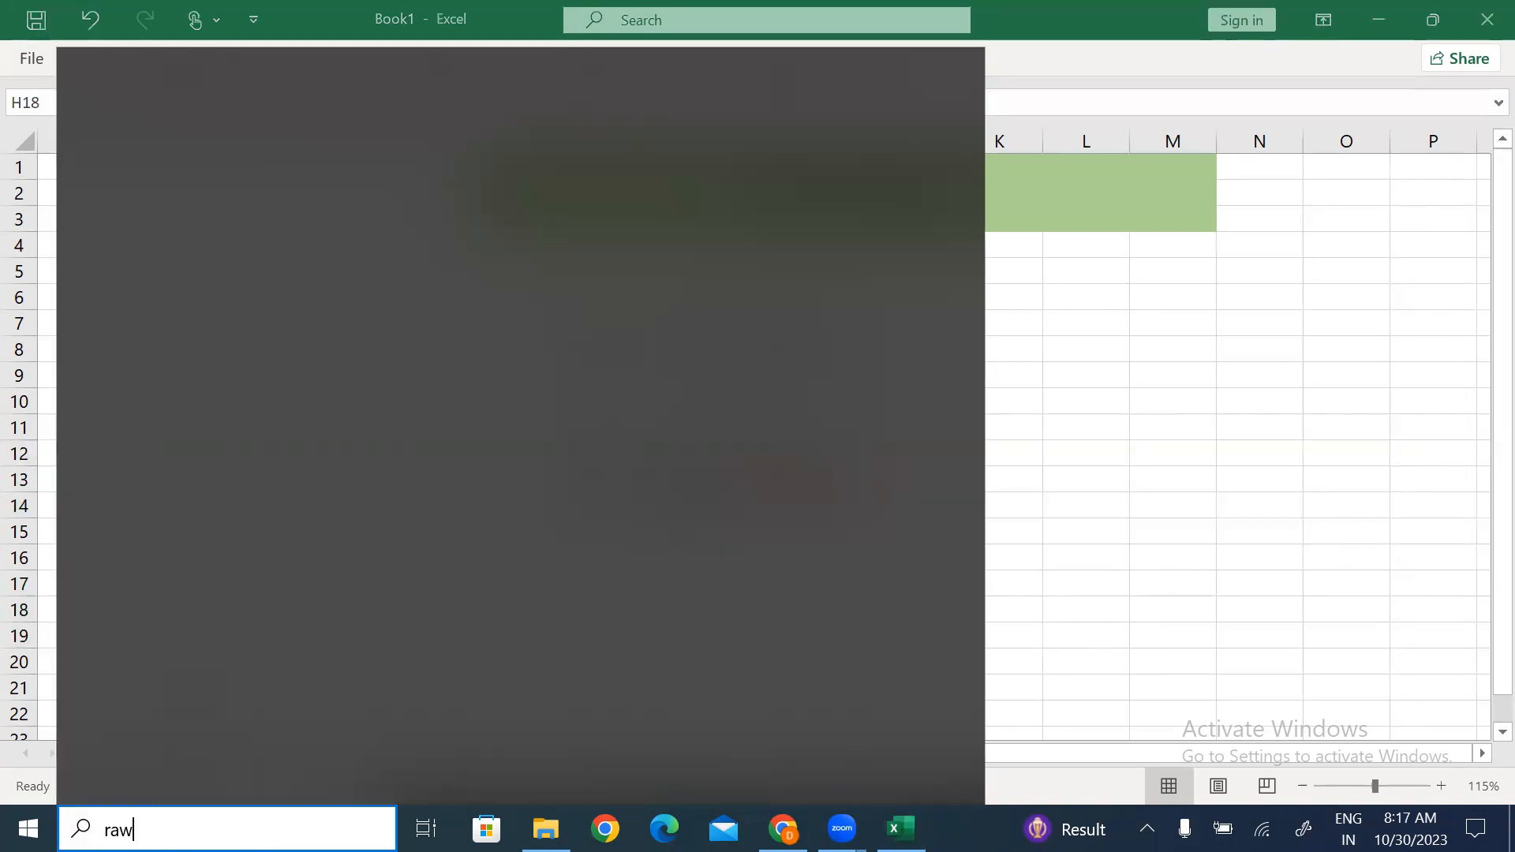
key(Return)
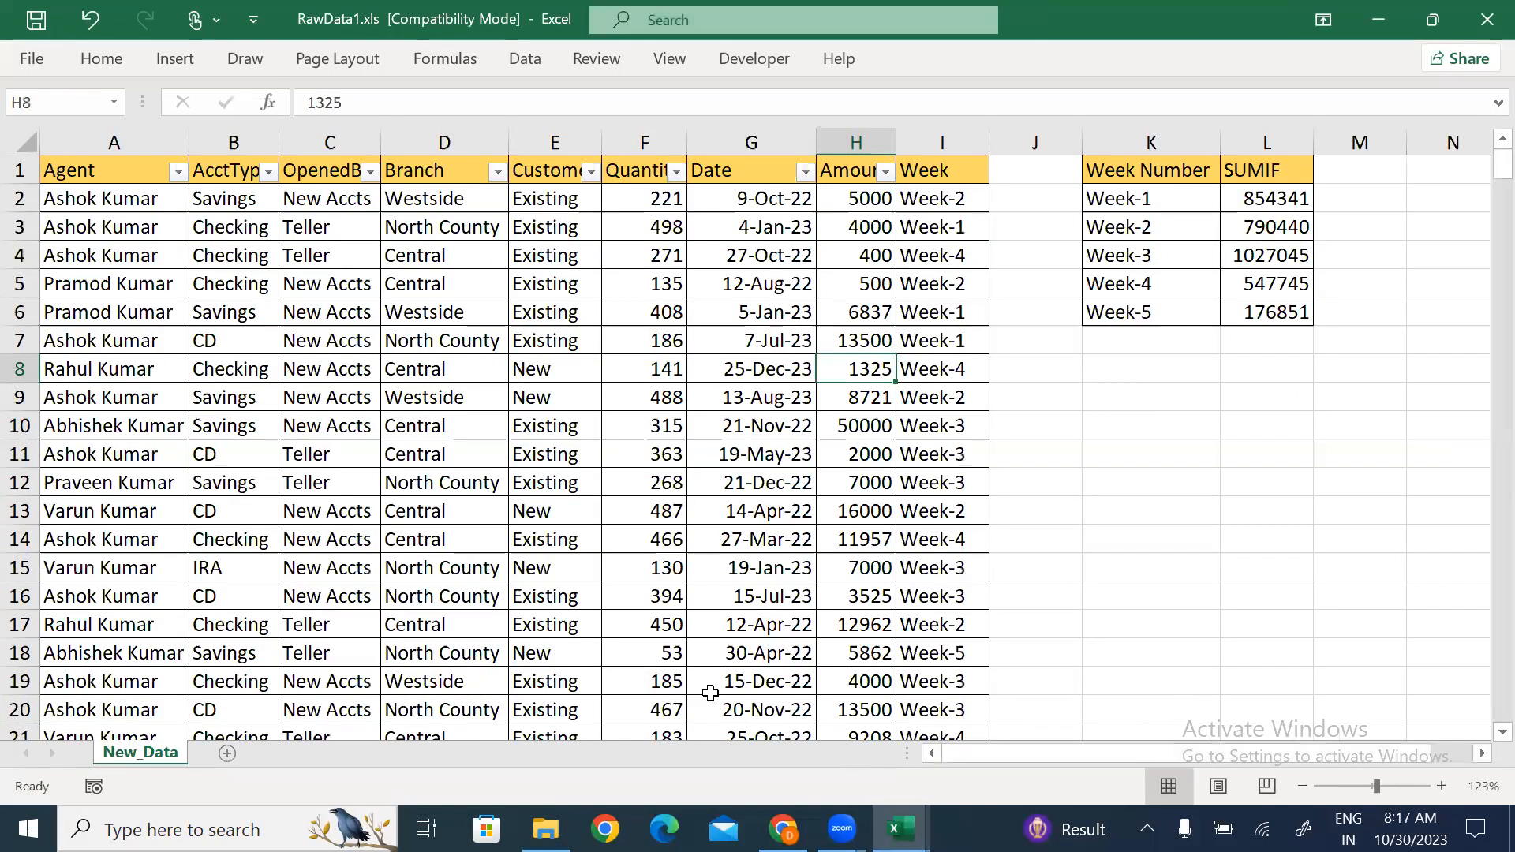
Copy the whole Agent-to-Week data table from RawData1.xls into cell A1 of a new sheet in Book1.
click(178, 335)
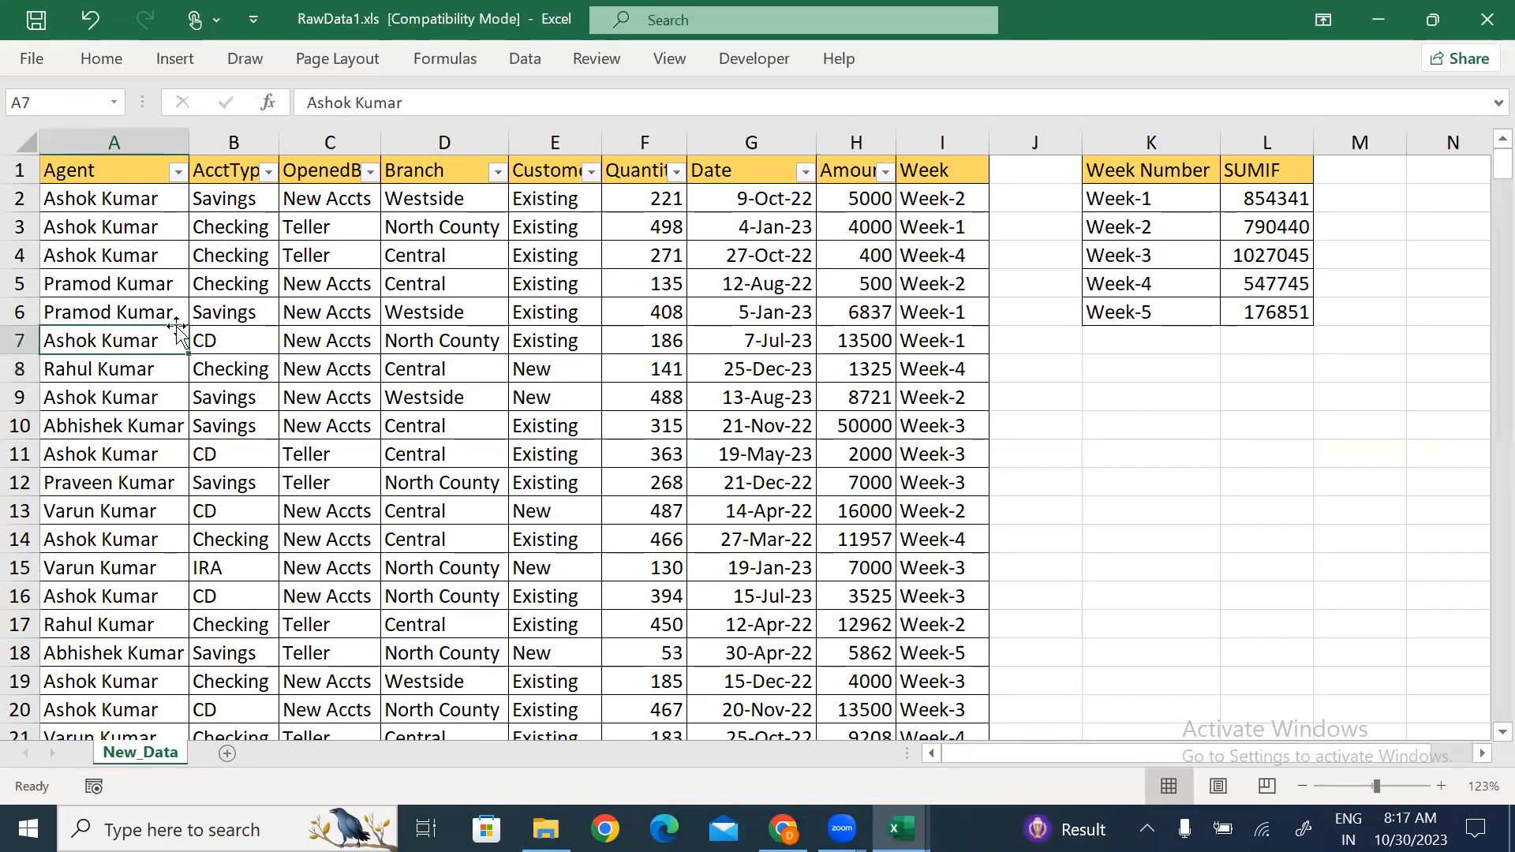
key(ctrl+a)
key(ctrl+c)
key(alt+Tab)
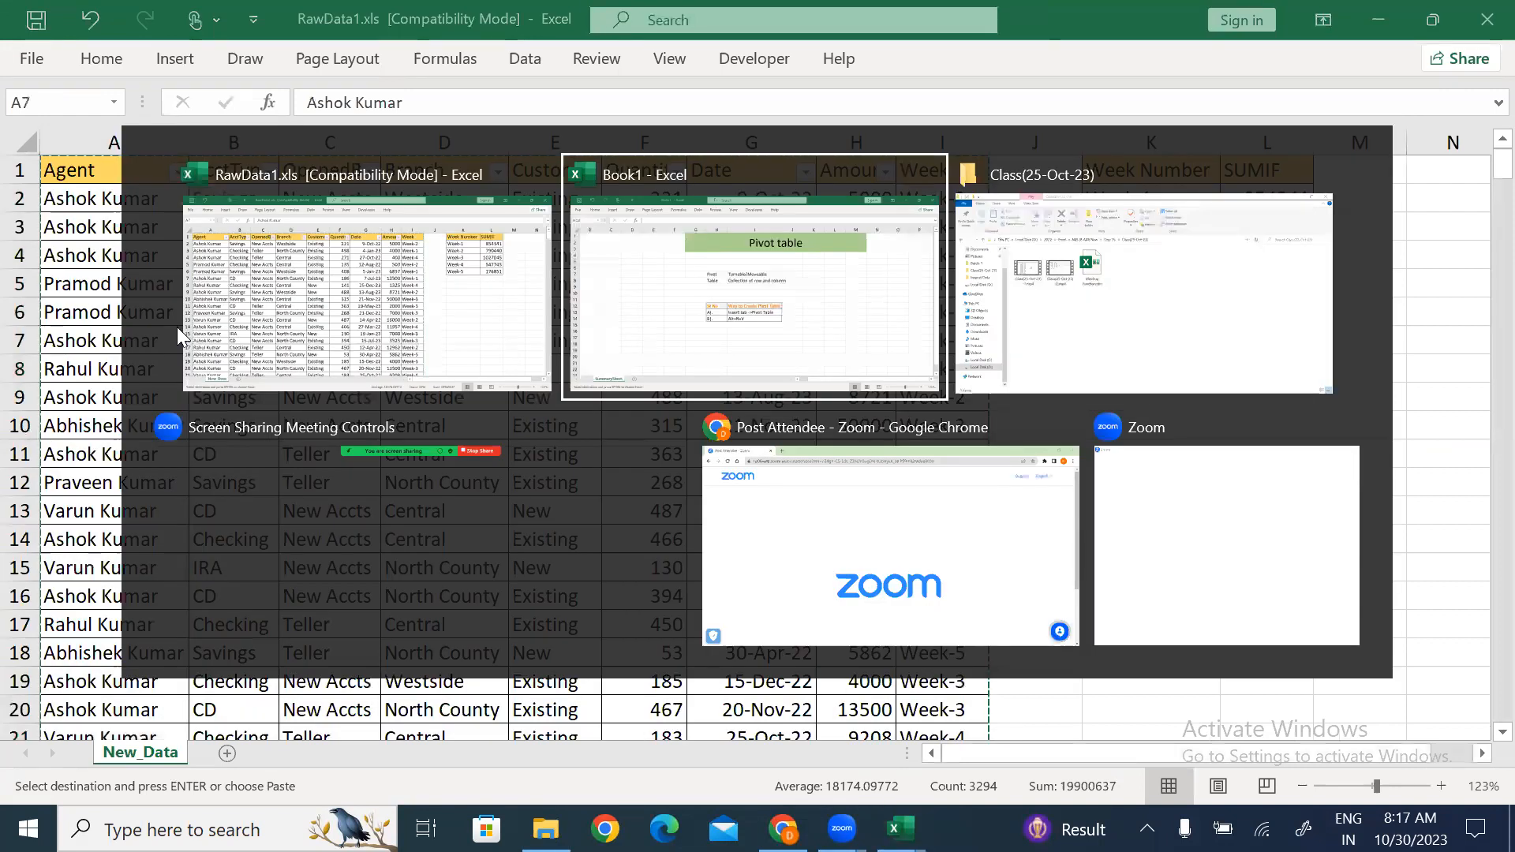
click(263, 753)
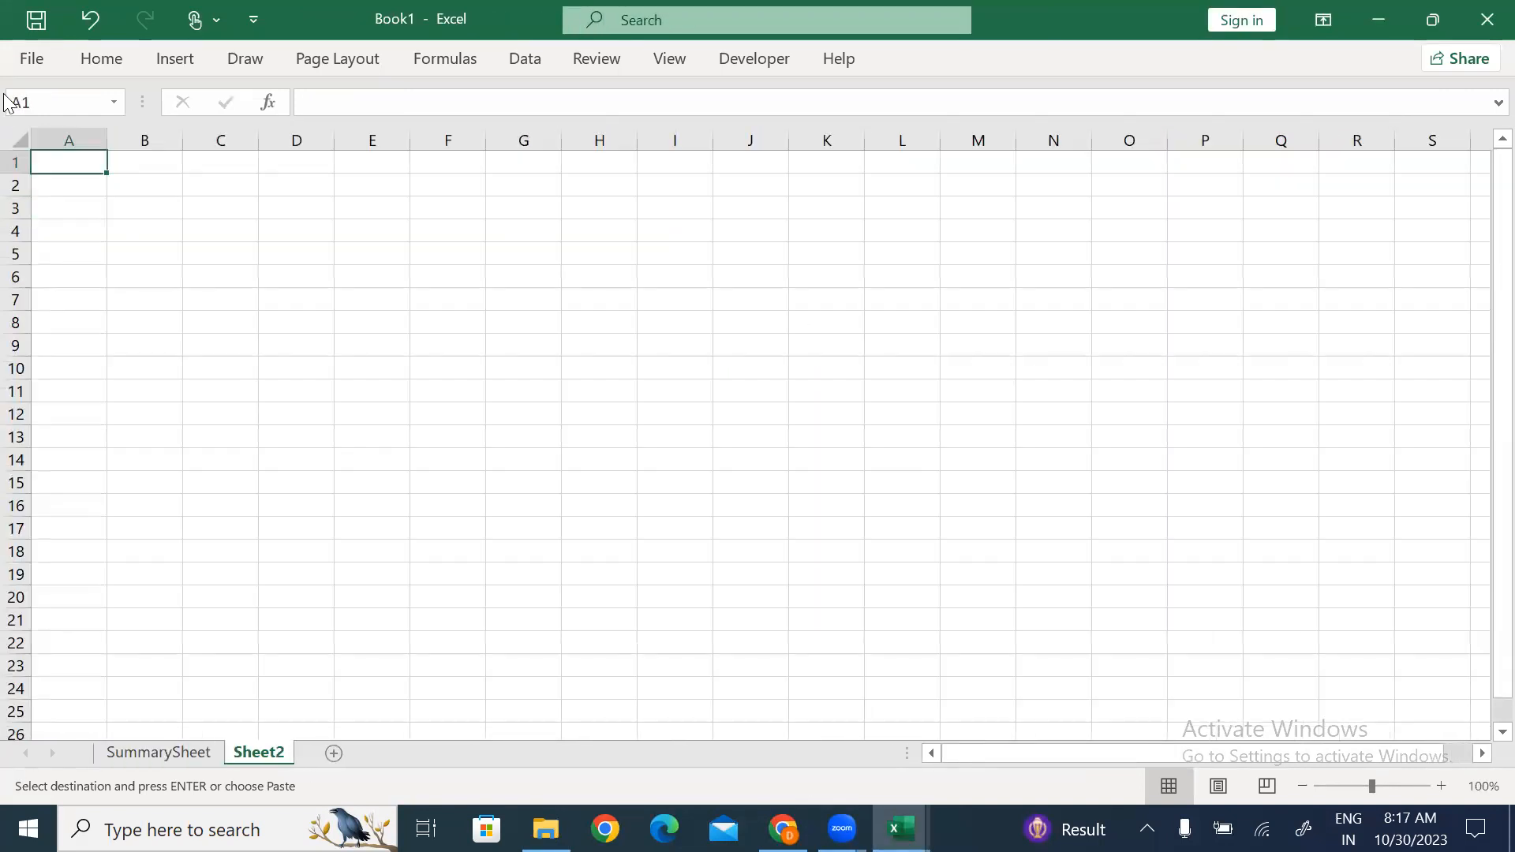
key(ctrl+v)
AutoFit the column widths of the entire pasted data table on Sheet2.
click(350, 254)
key(Left)
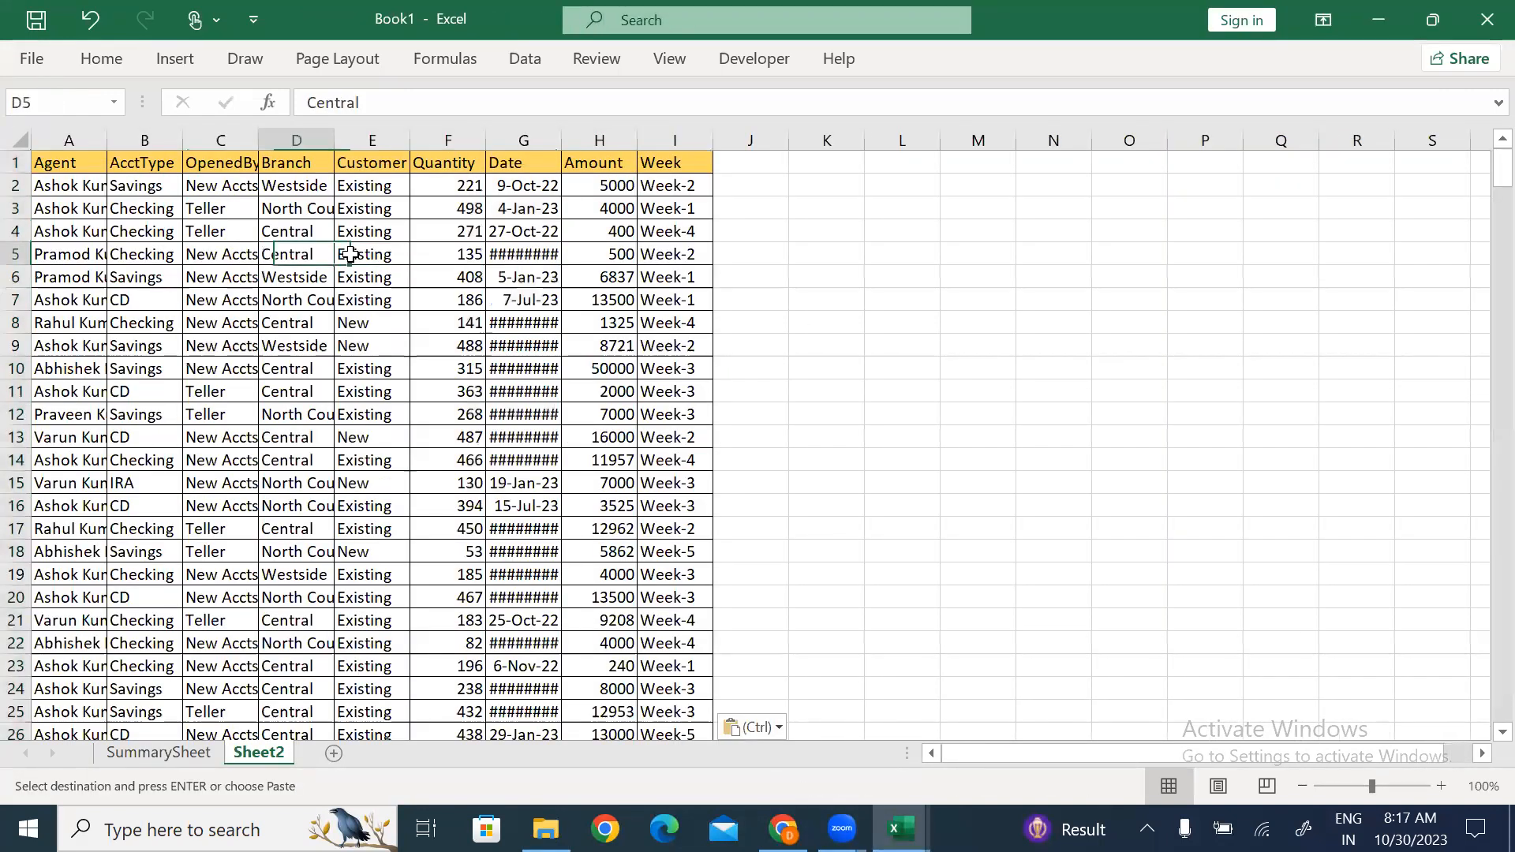
key(Left)
key(Up)
key(ctrl+a)
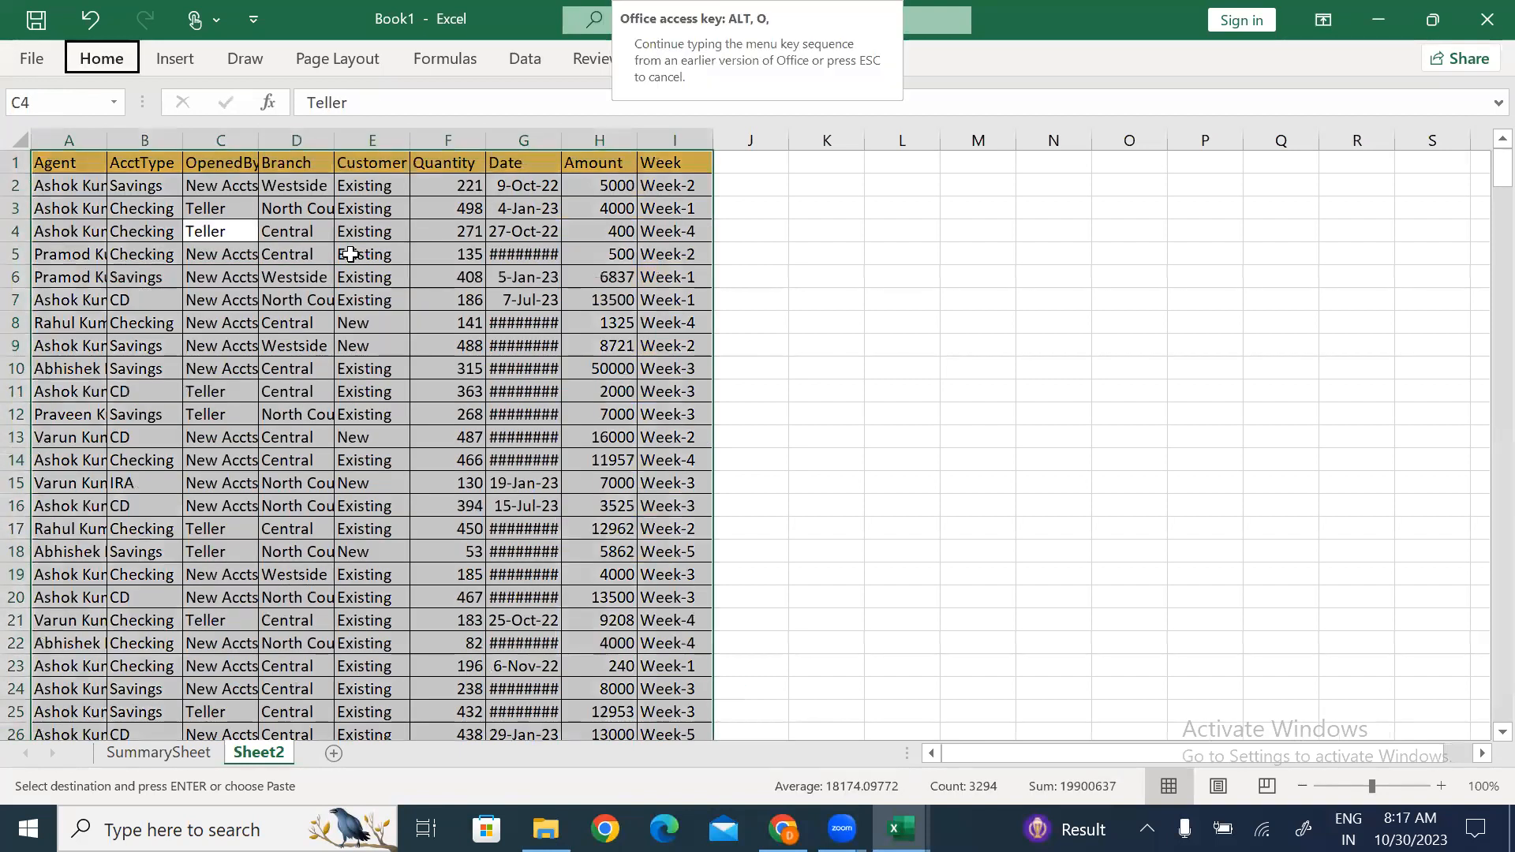
key(alt+h)
key(o)
key(i)
key(Right)
key(Right)
key(Right)
key(Right)
key(Right)
key(Right)
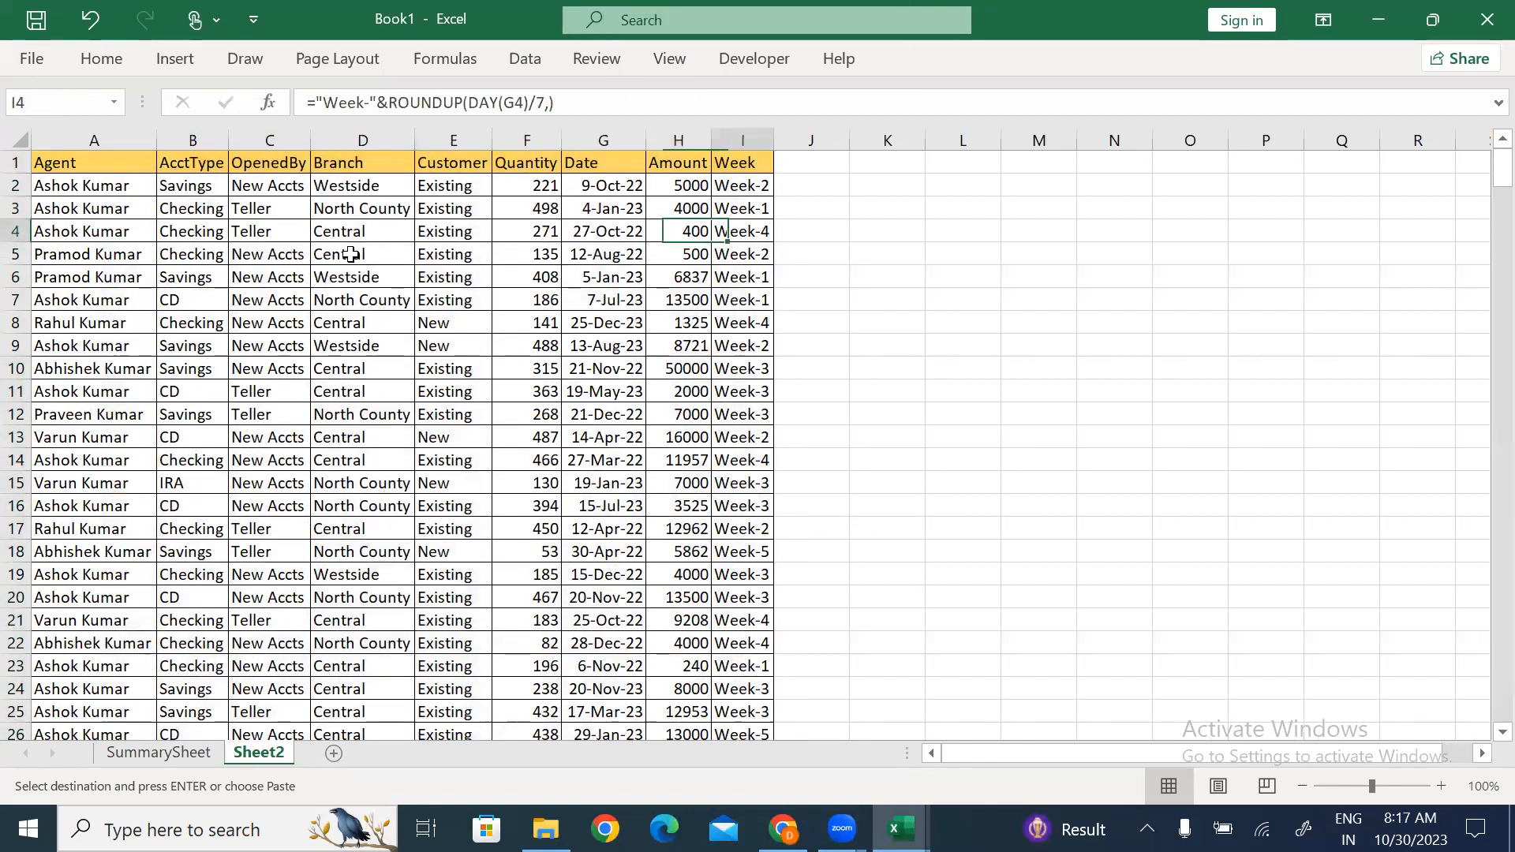
Start a new pivot table and select Sheet2 range A1:I366 as its source data.
click(430, 278)
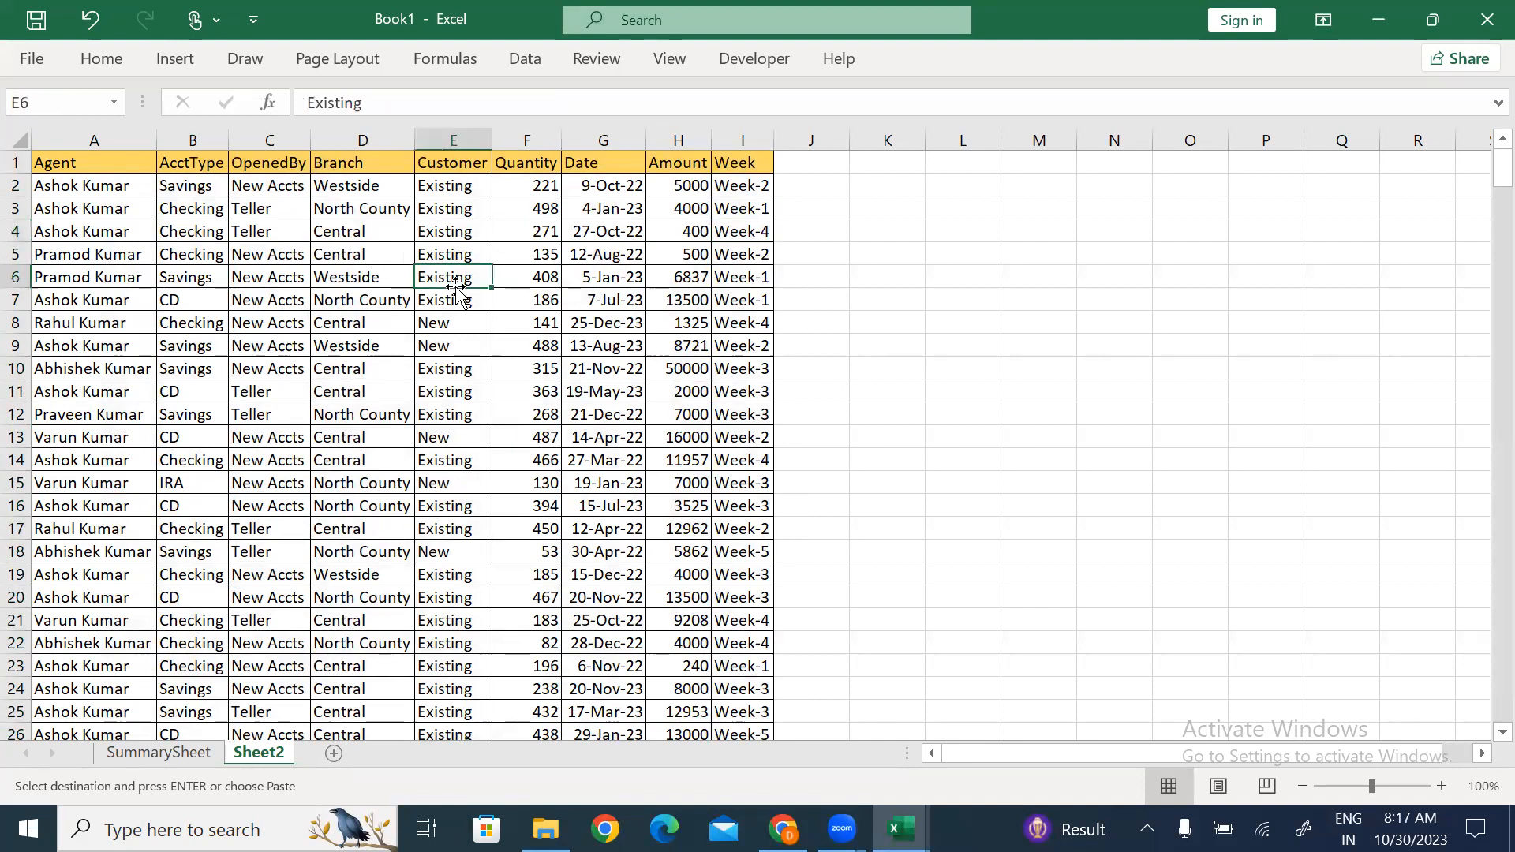
key(alt)
key(n)
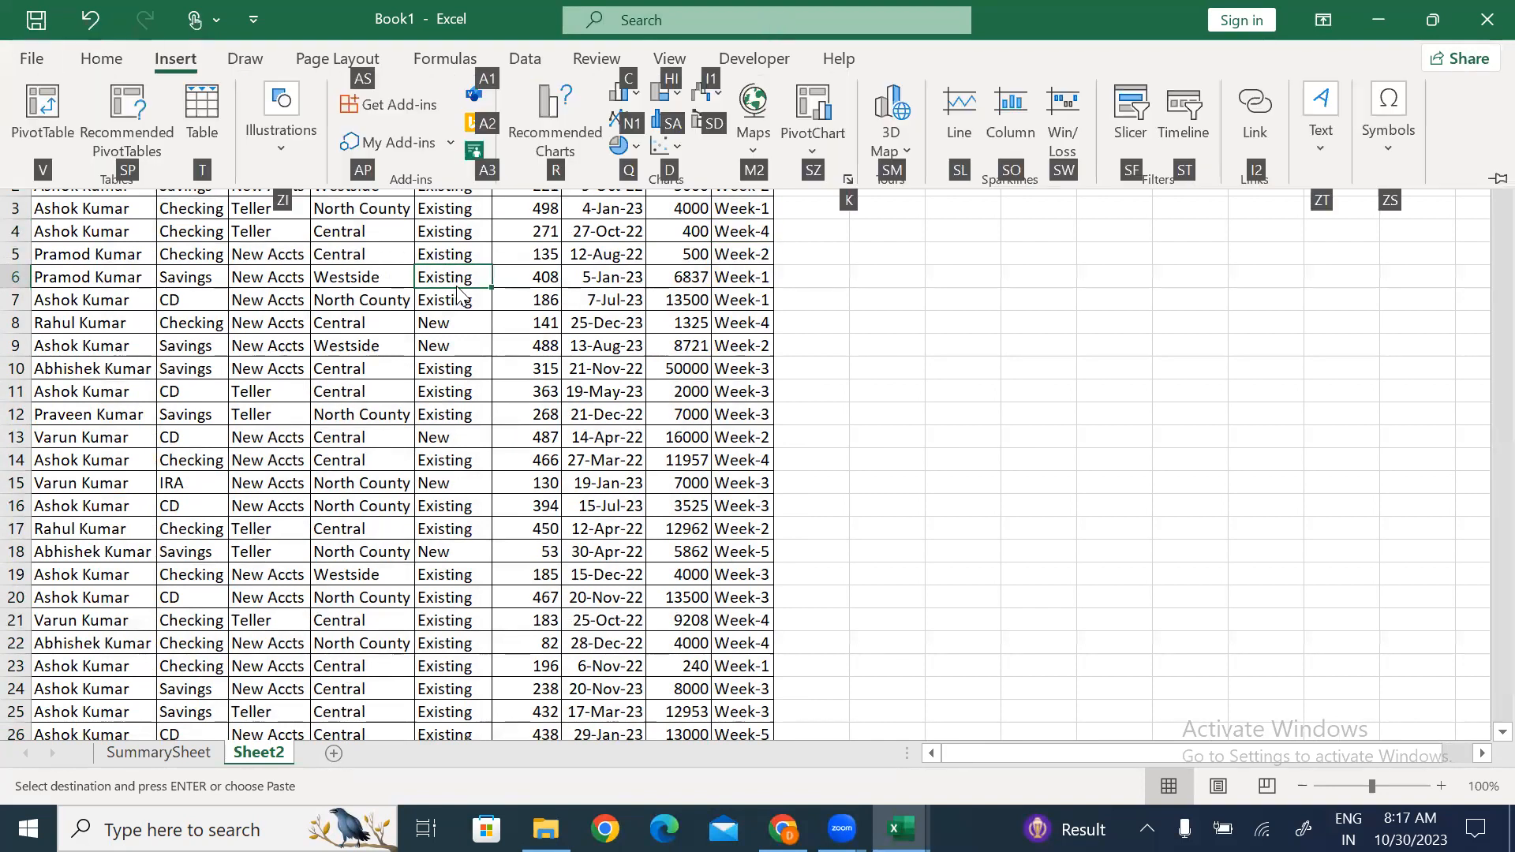
key(v)
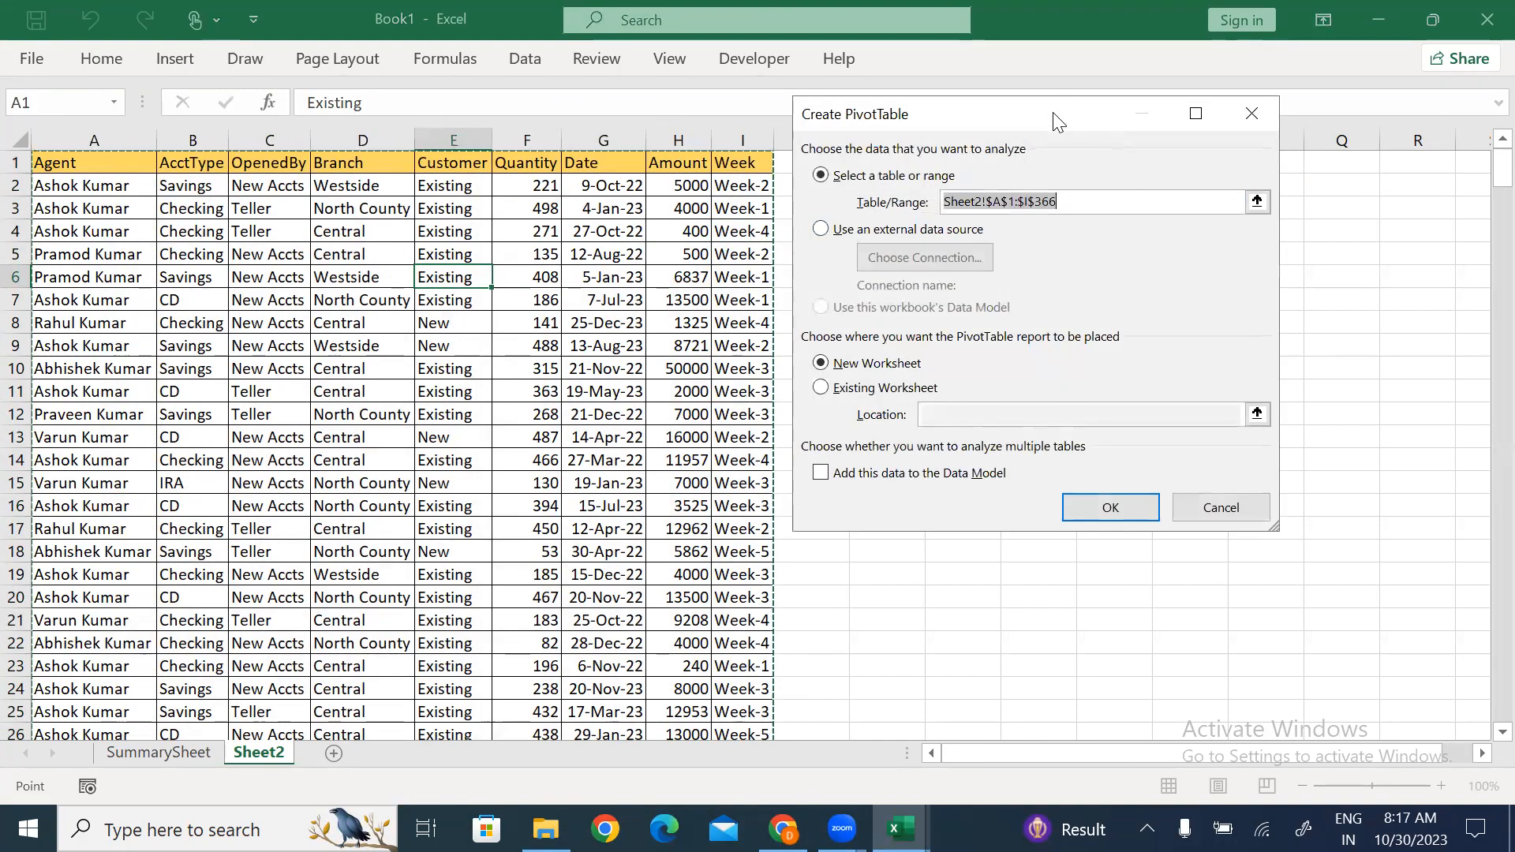
drag(1058, 119, 465, 233)
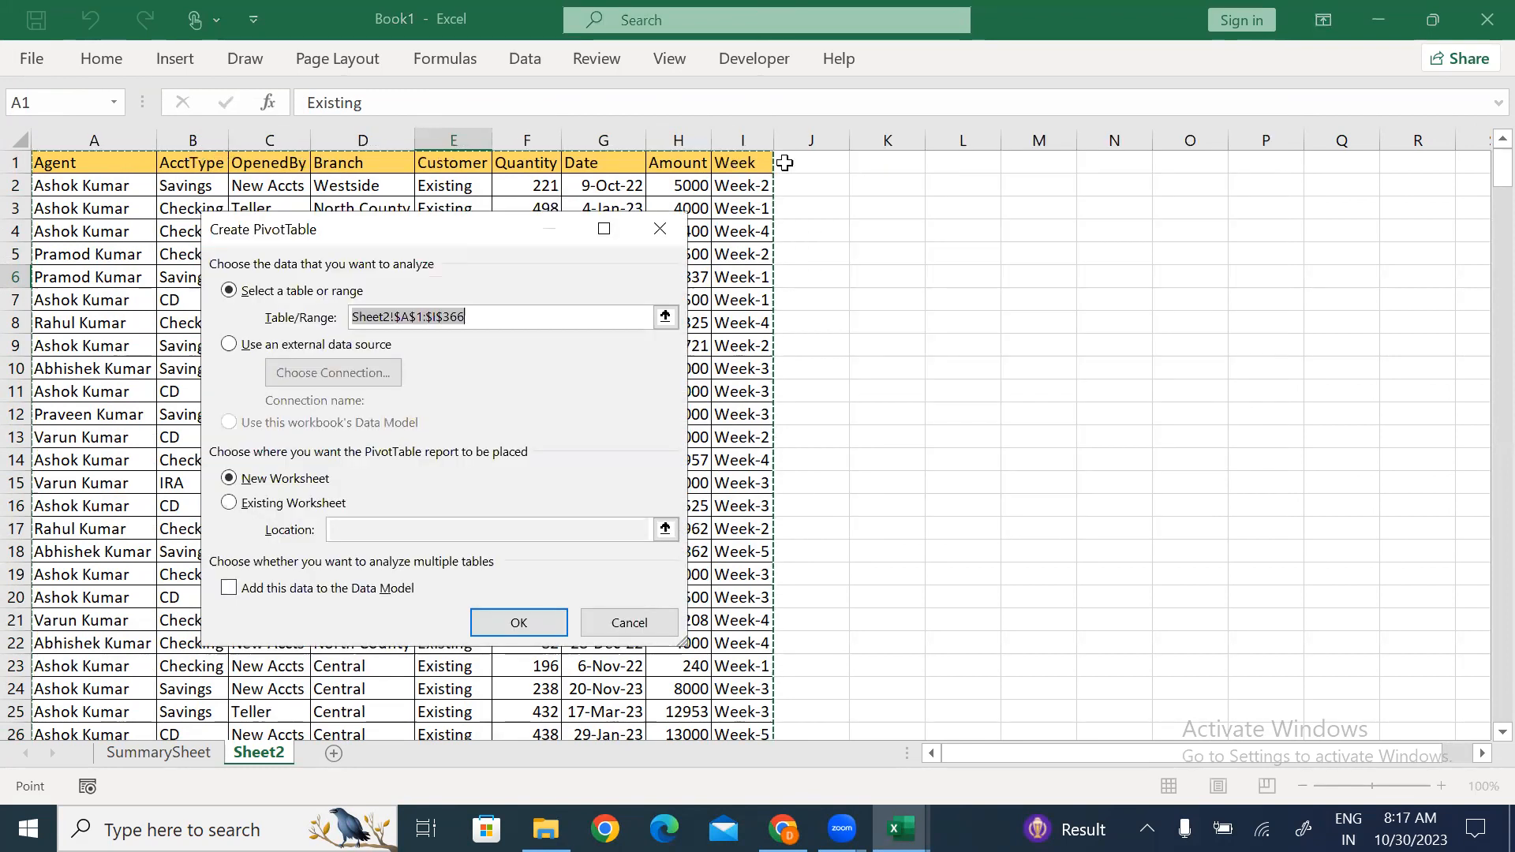
drag(390, 237, 543, 203)
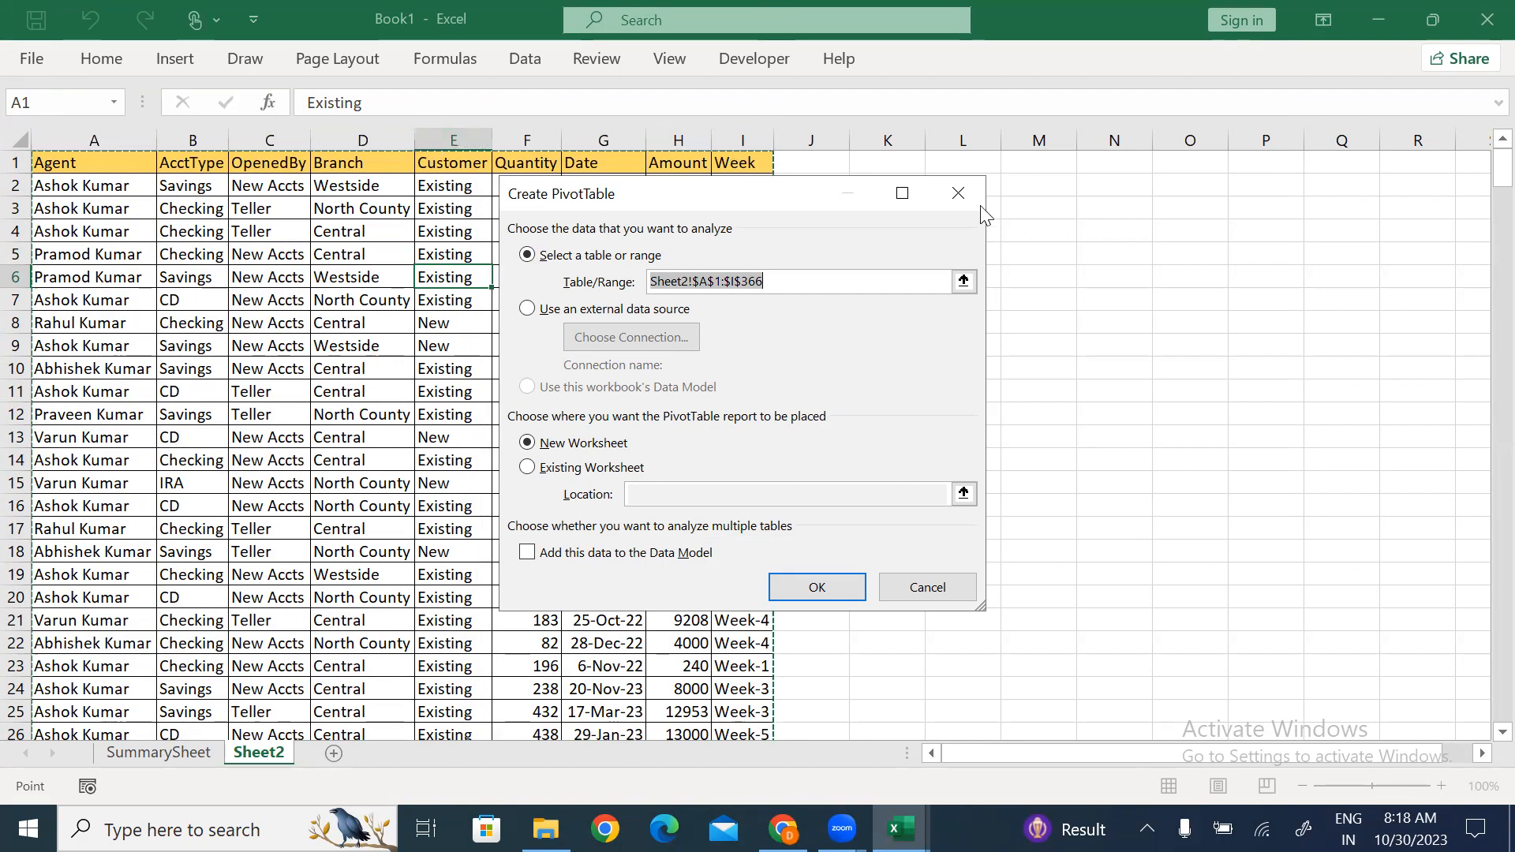
click(964, 280)
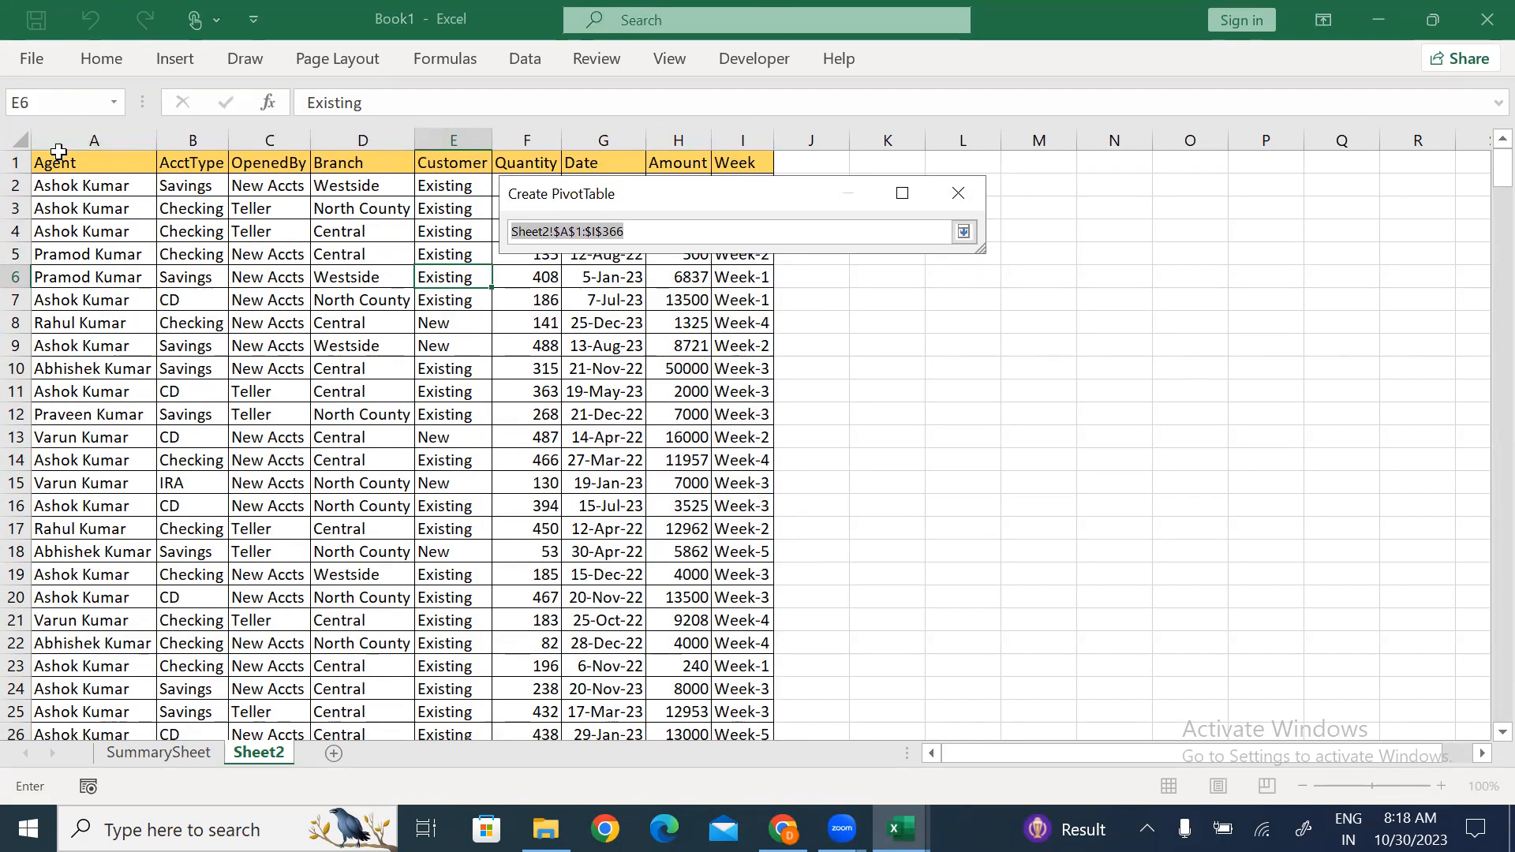
click(58, 176)
key(ctrl+shift+Right)
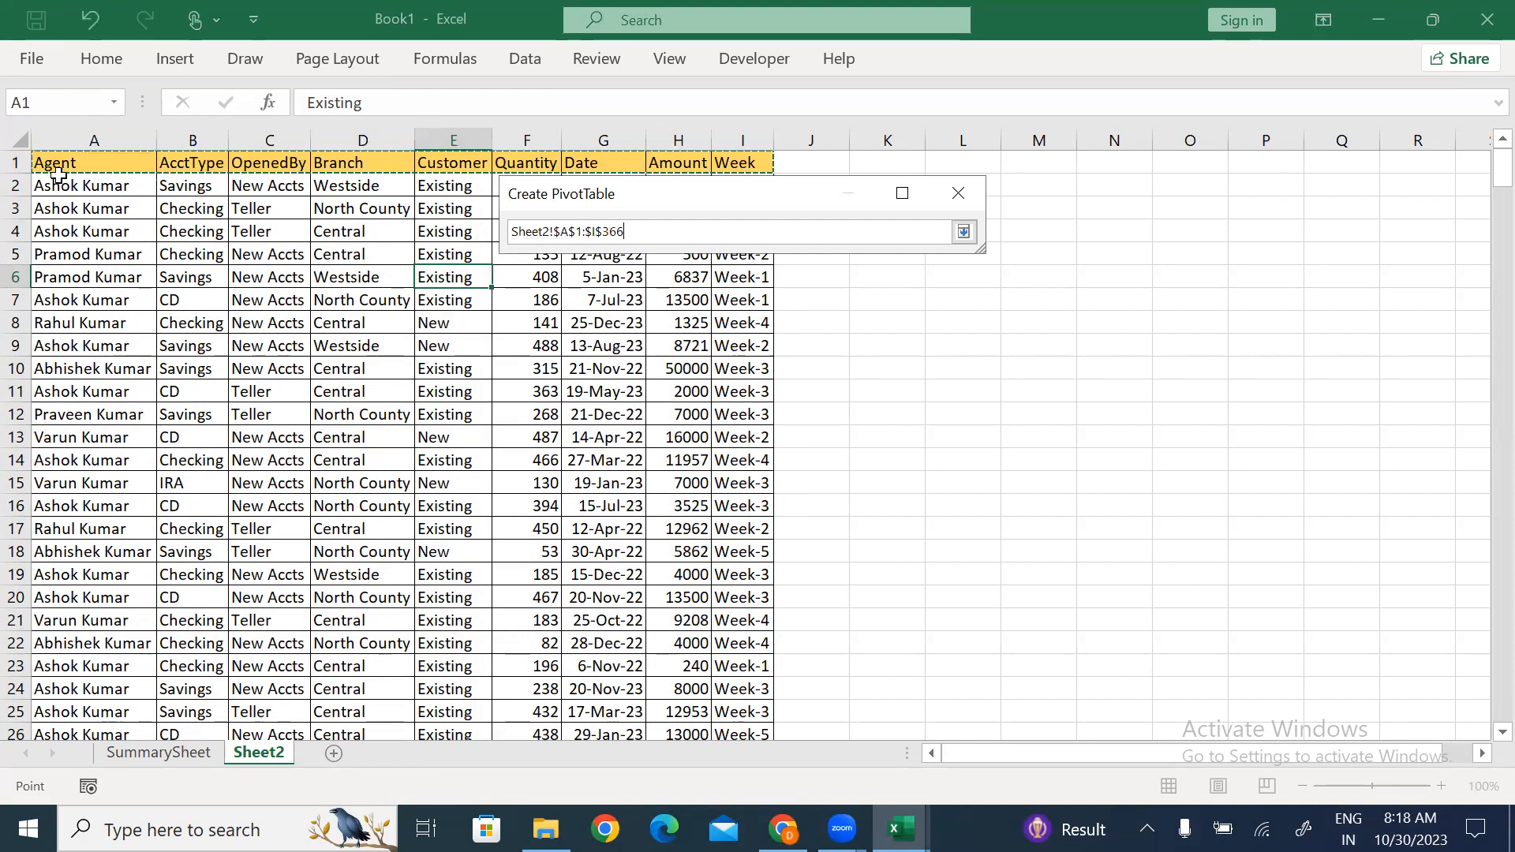
key(ctrl+shift+Down)
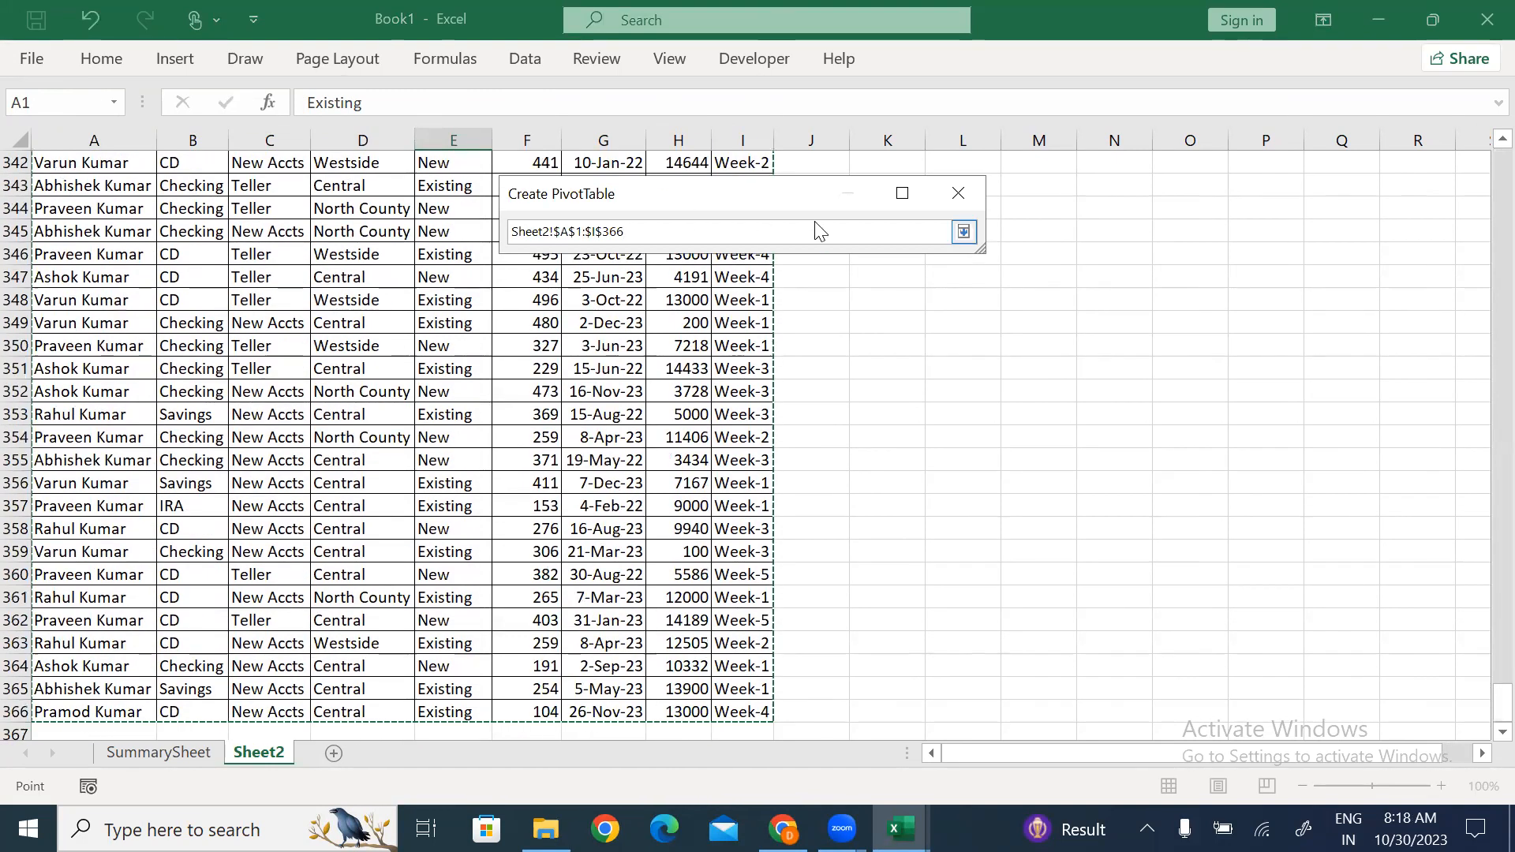
click(964, 231)
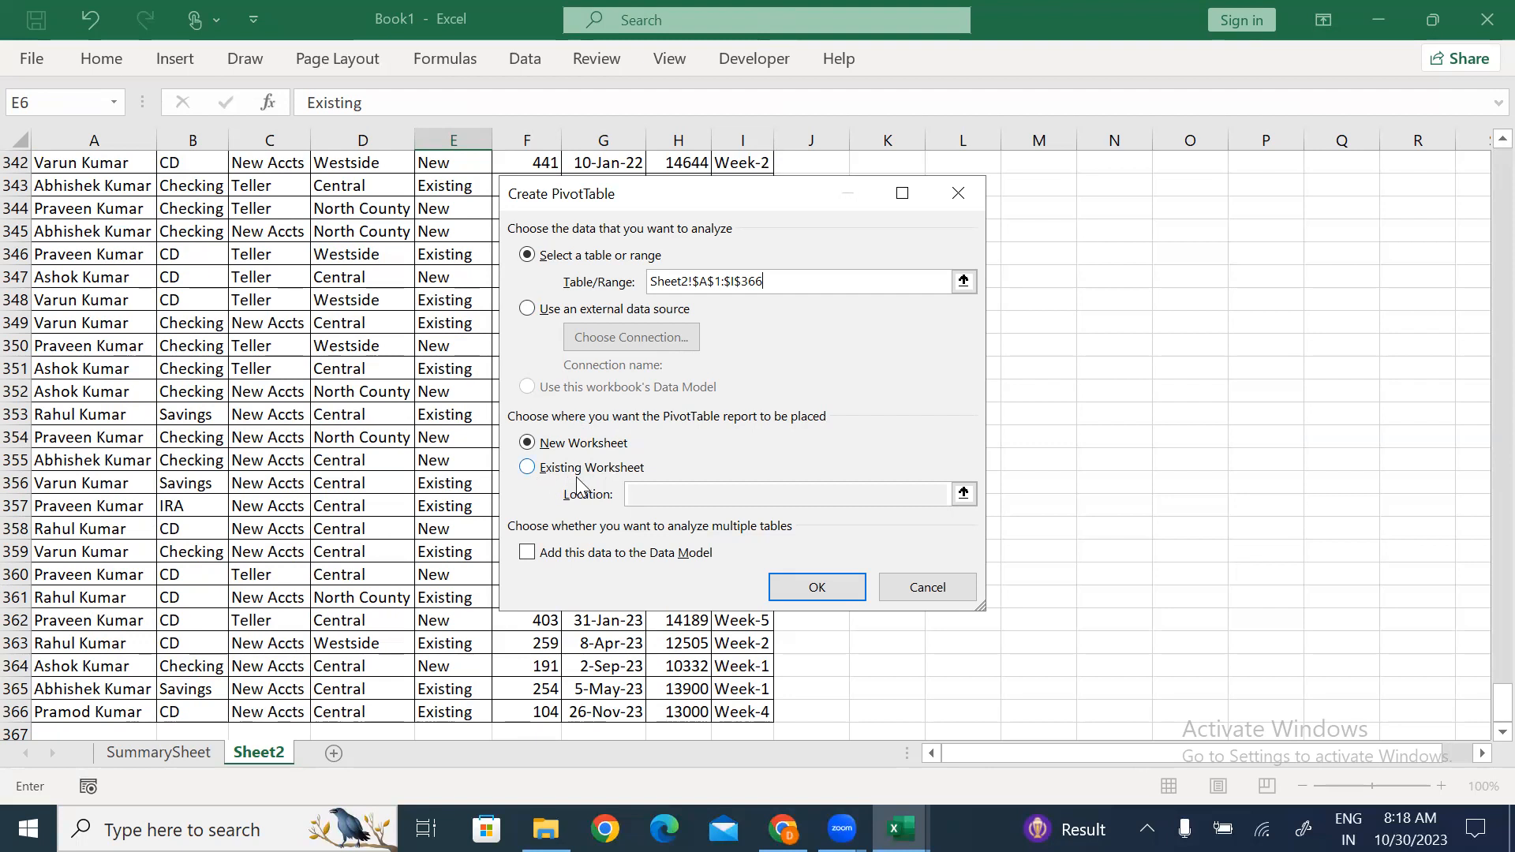
Place the pivot table on the existing worksheet at Sheet2 cell K344, create it and select its empty report area.
click(527, 470)
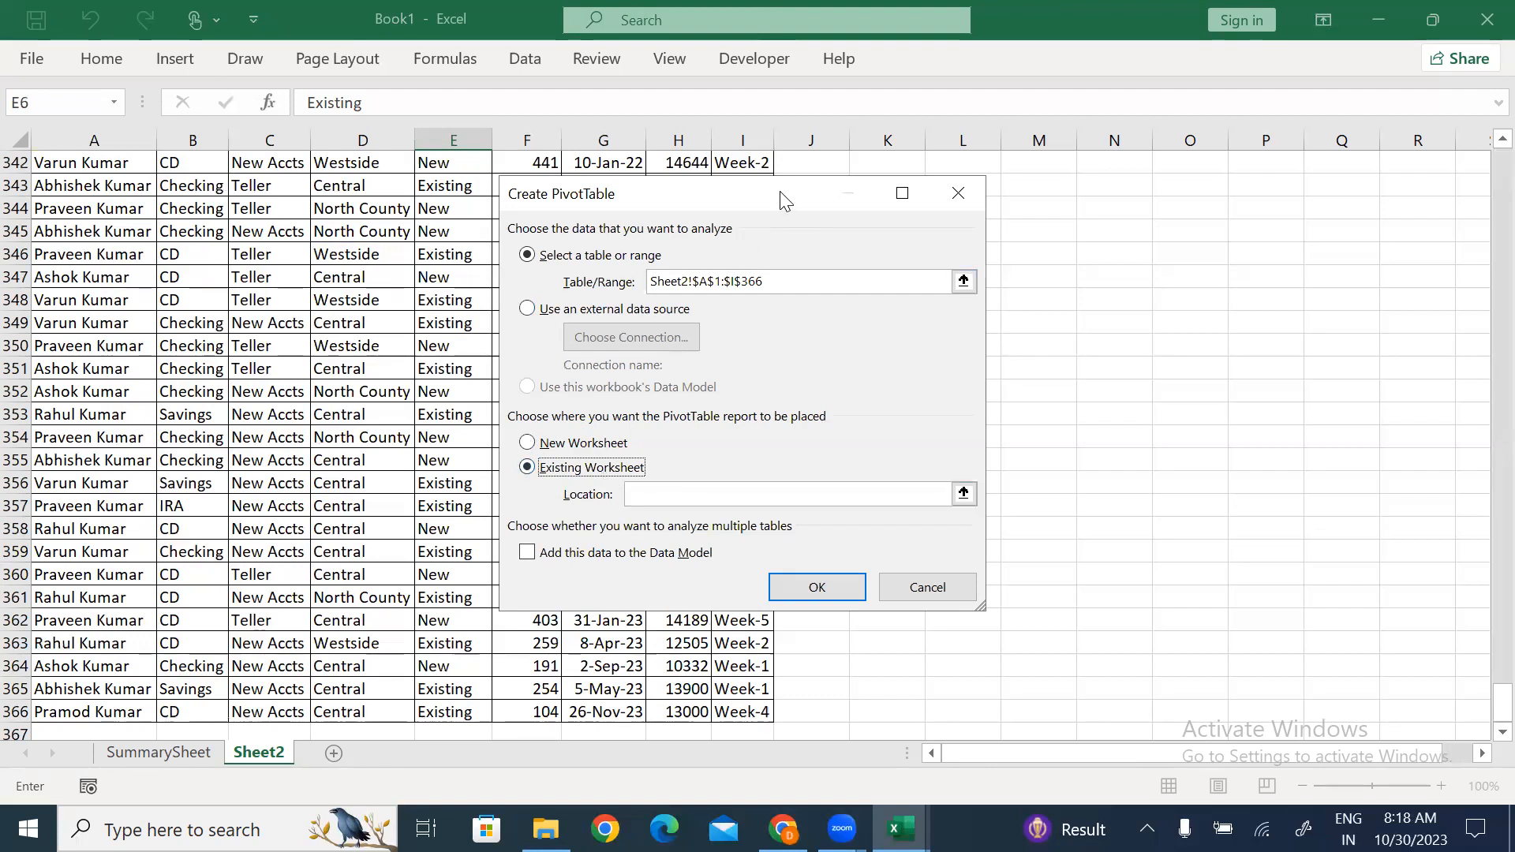
drag(784, 200, 527, 195)
click(706, 490)
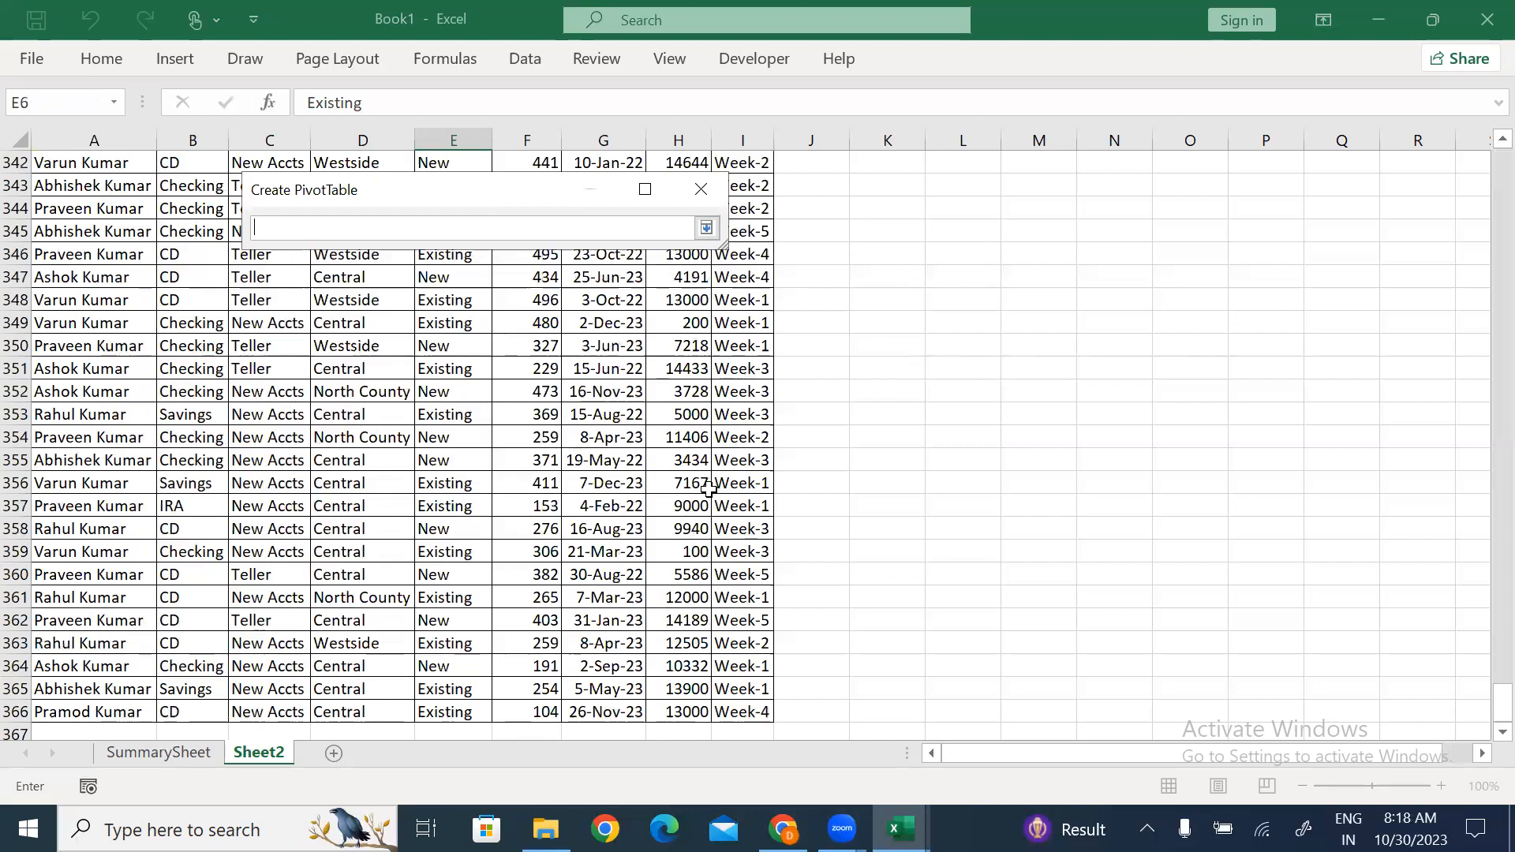
click(896, 209)
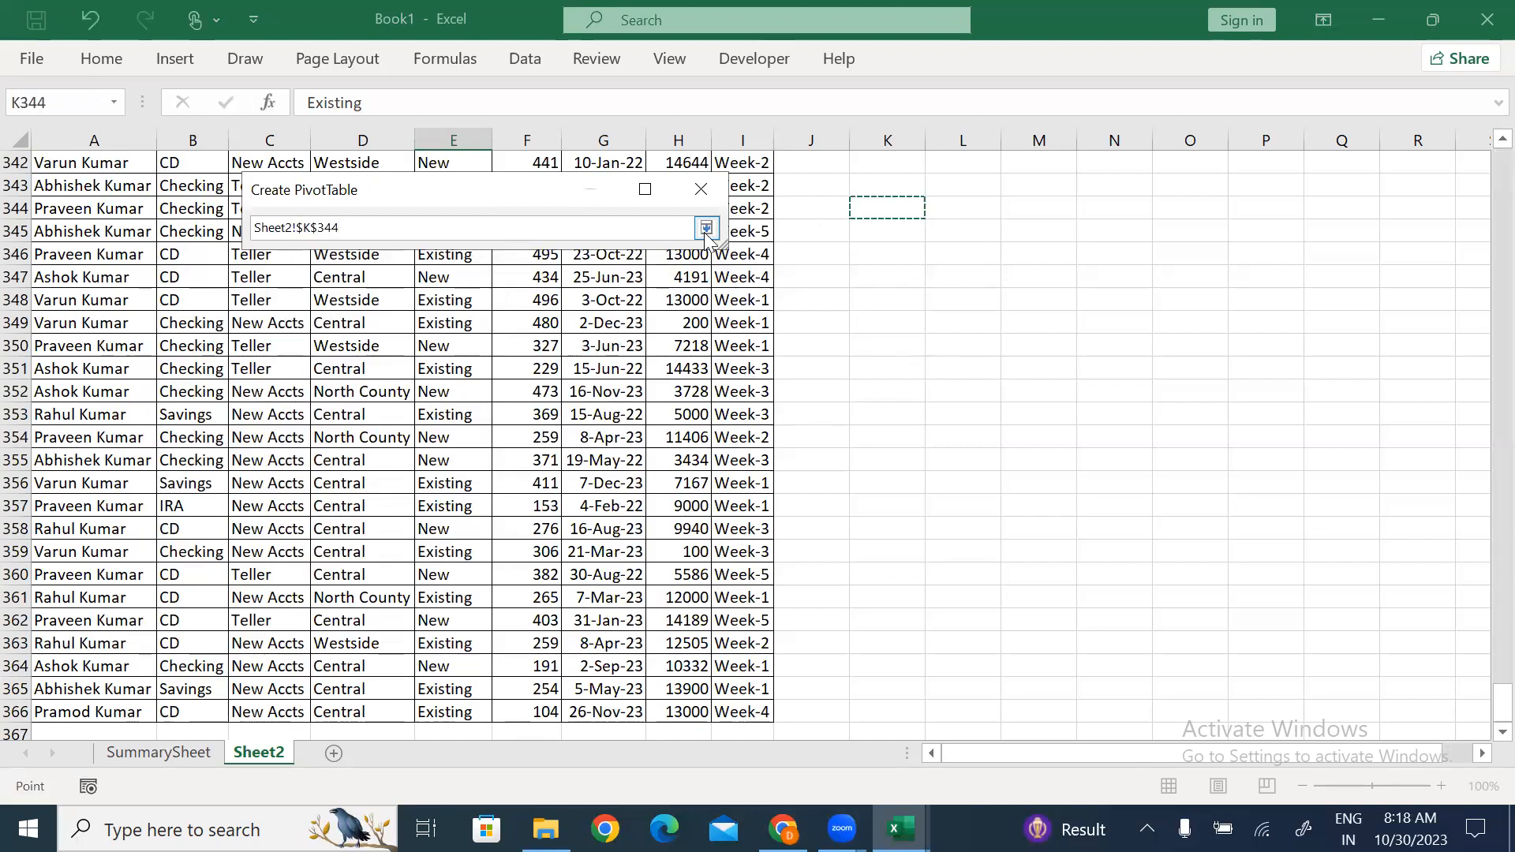
click(707, 228)
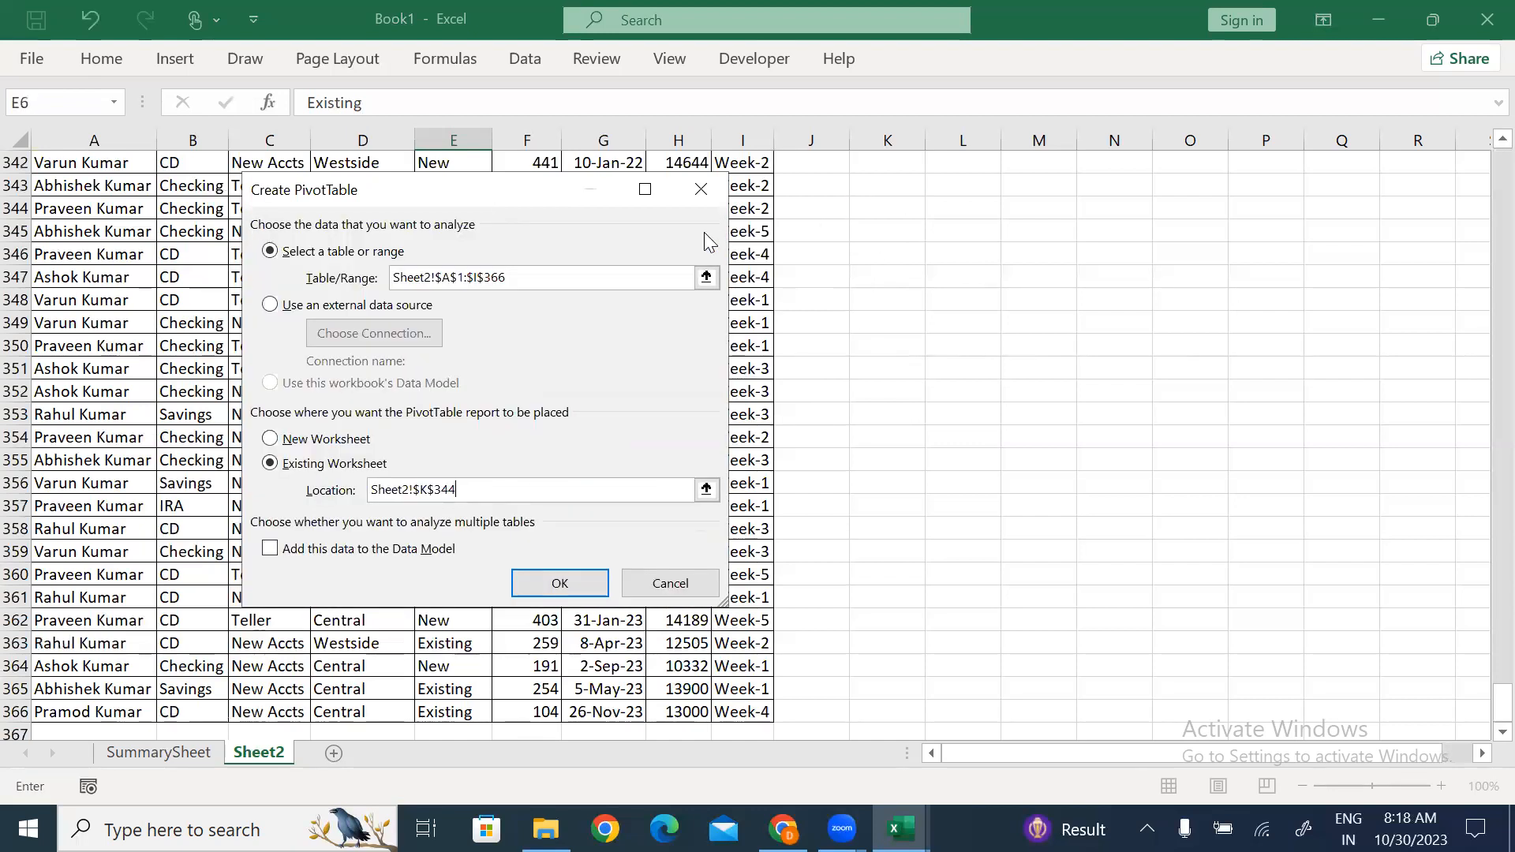
click(559, 583)
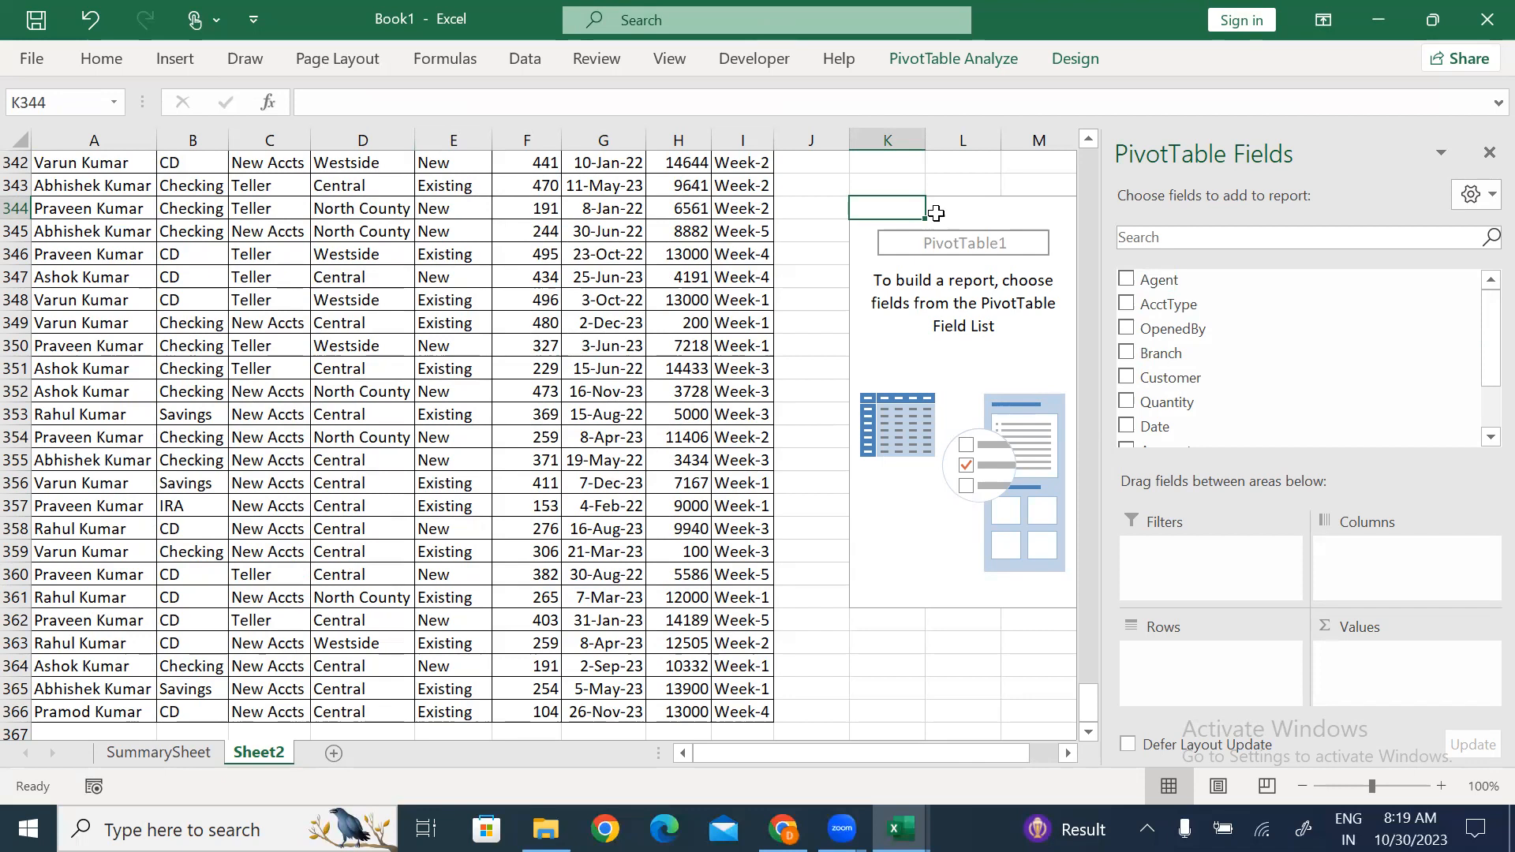
click(965, 166)
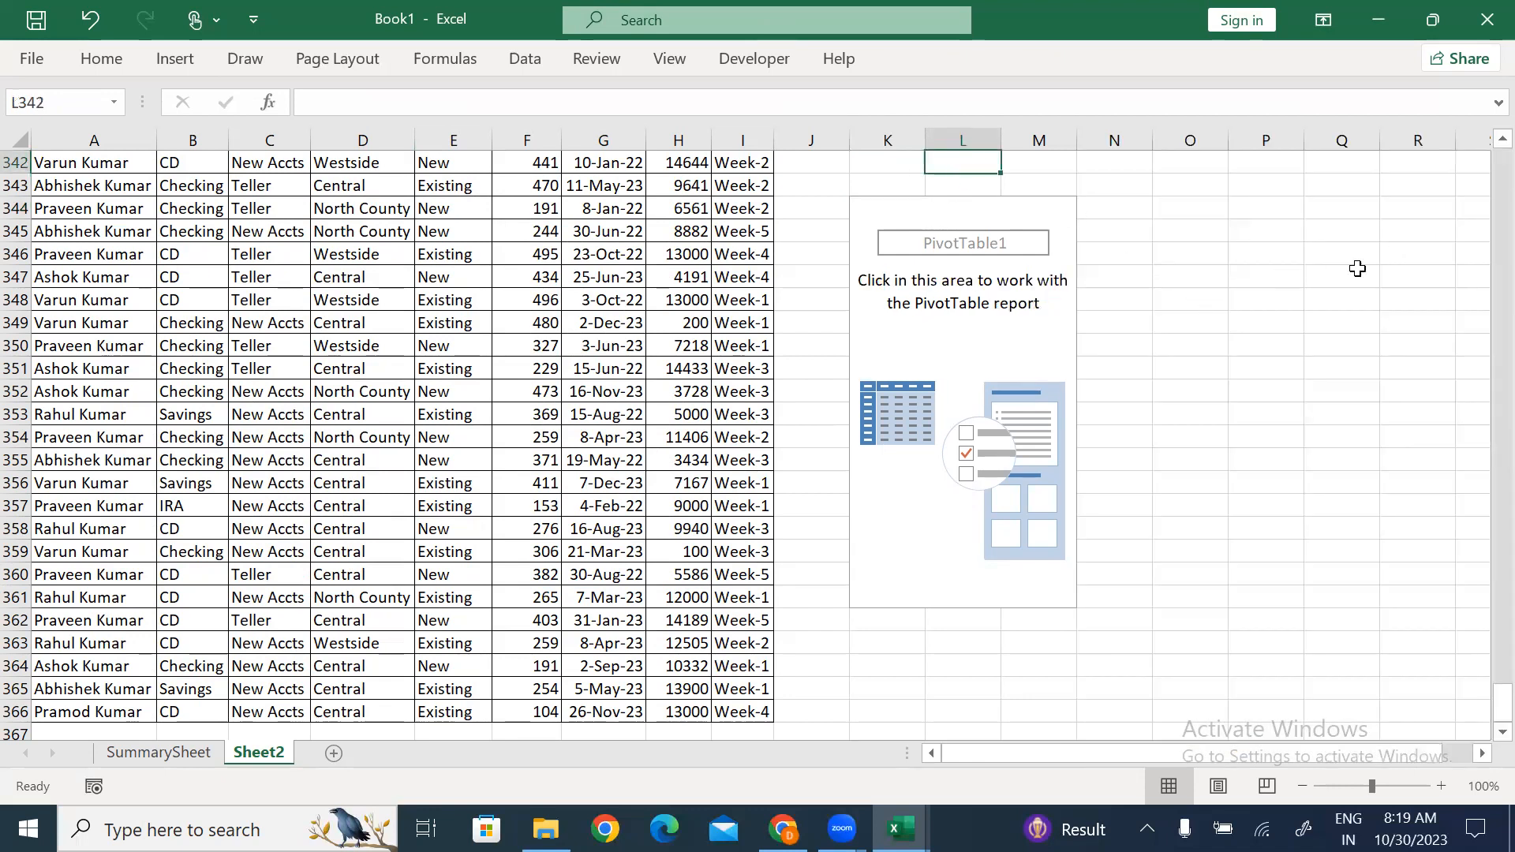
click(869, 212)
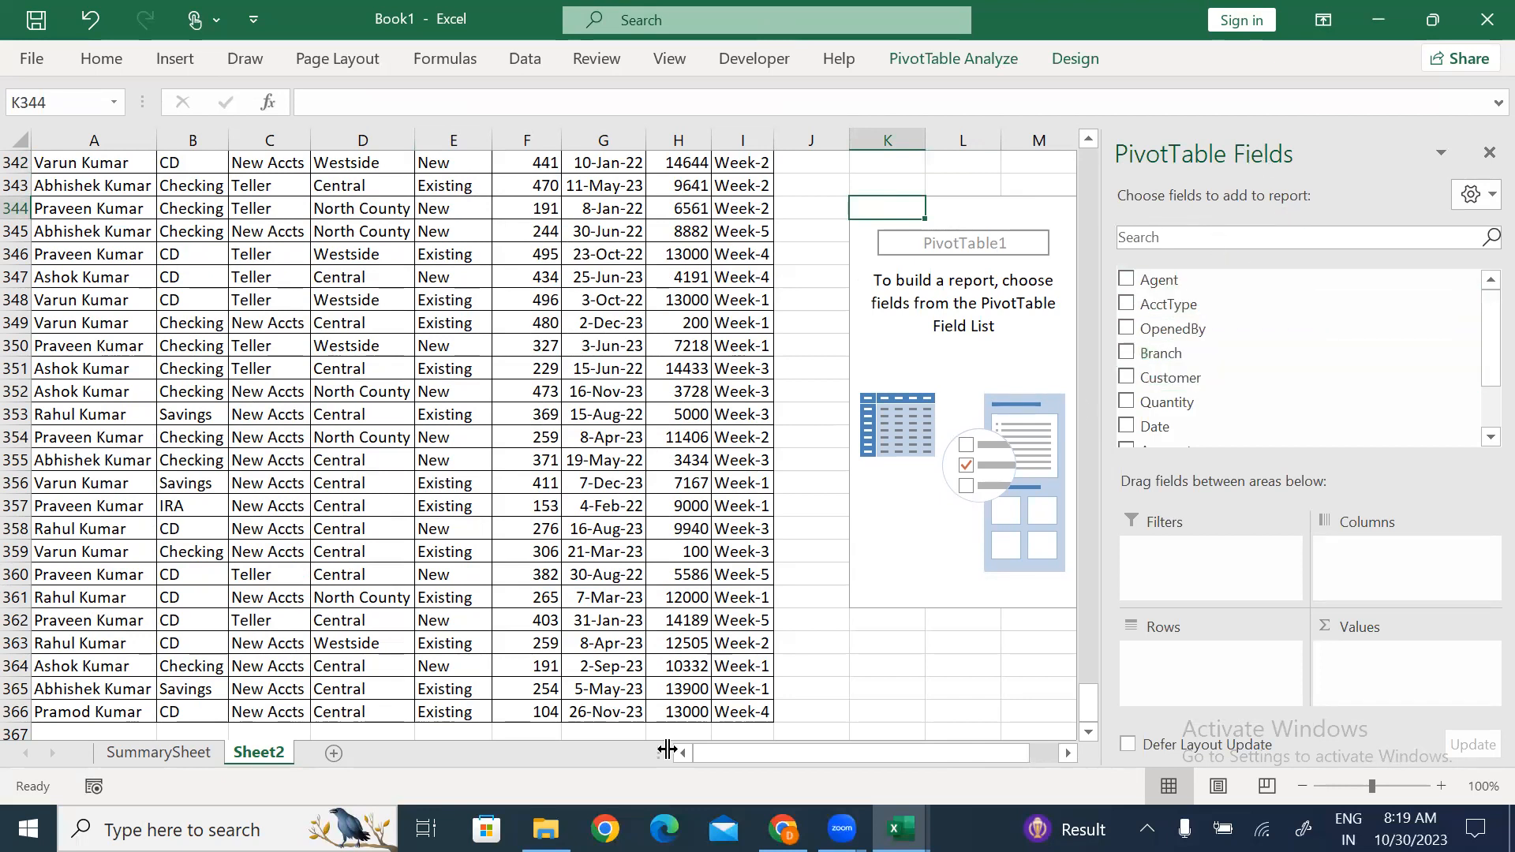
click(237, 830)
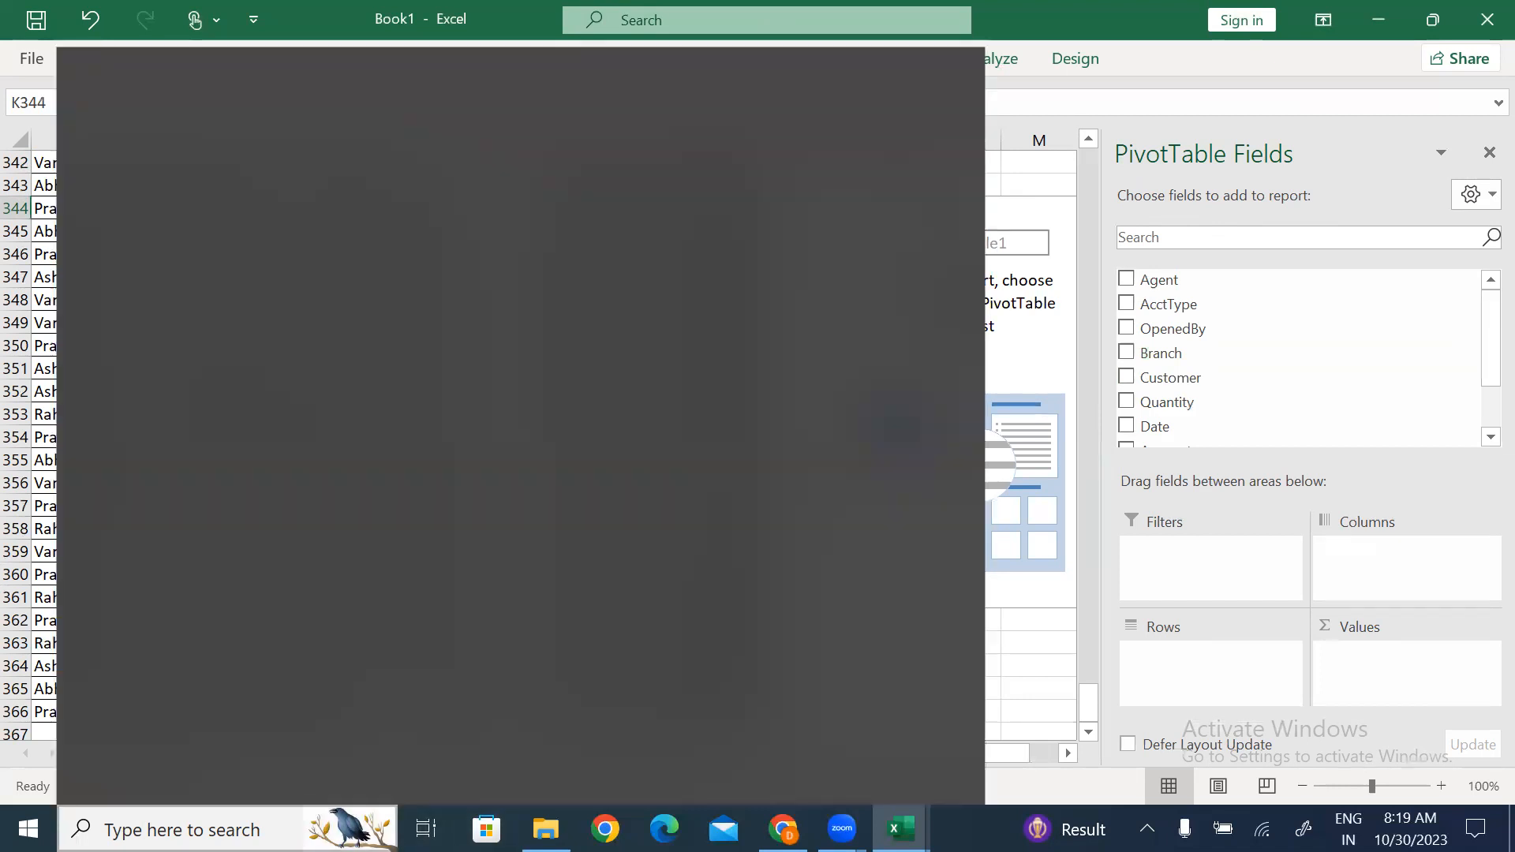
key(alt+F11)
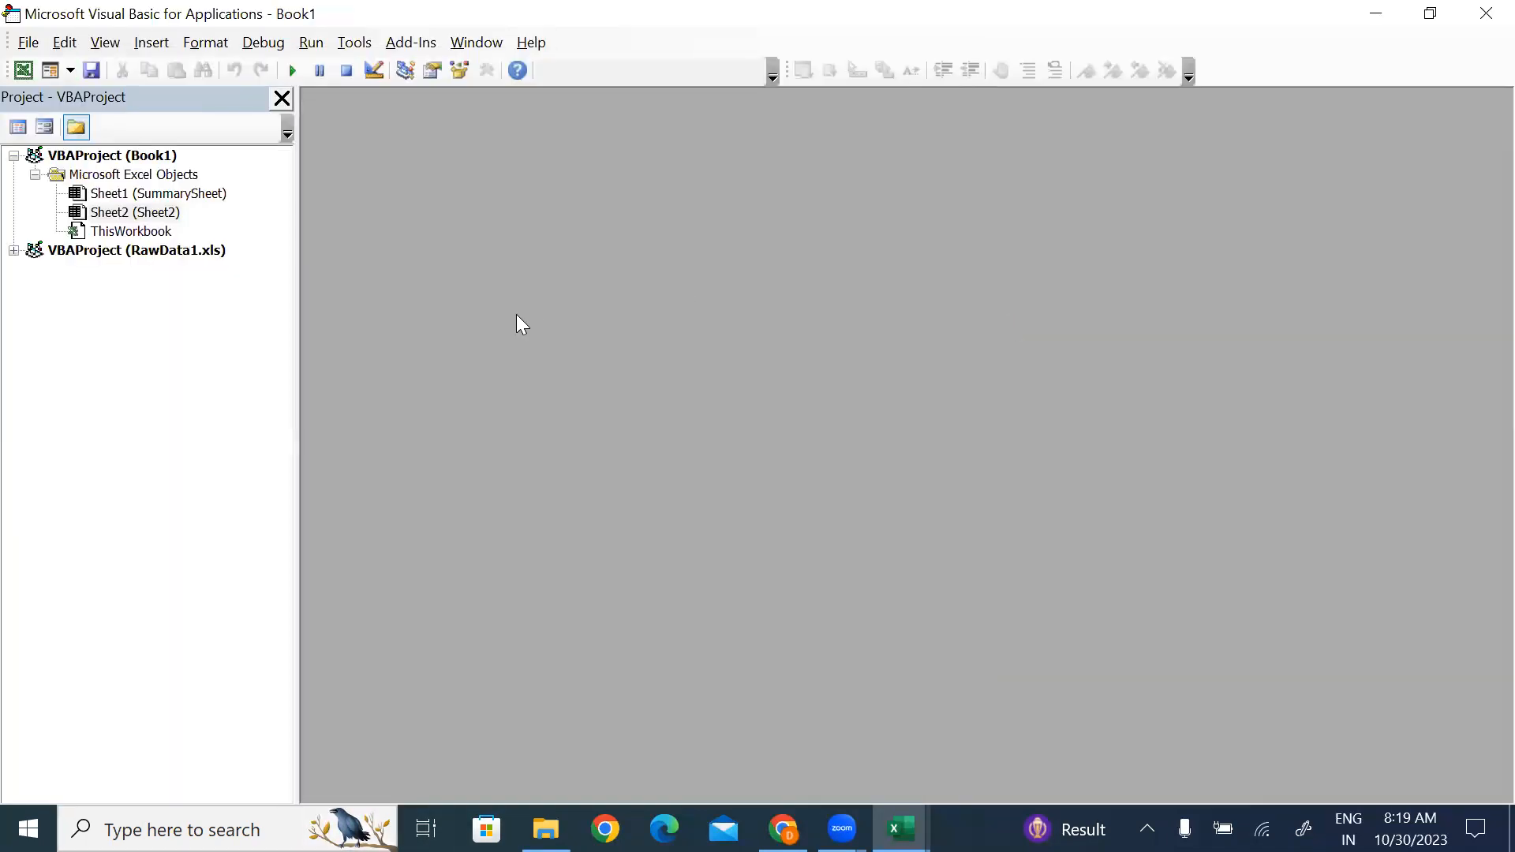
key(alt+F11)
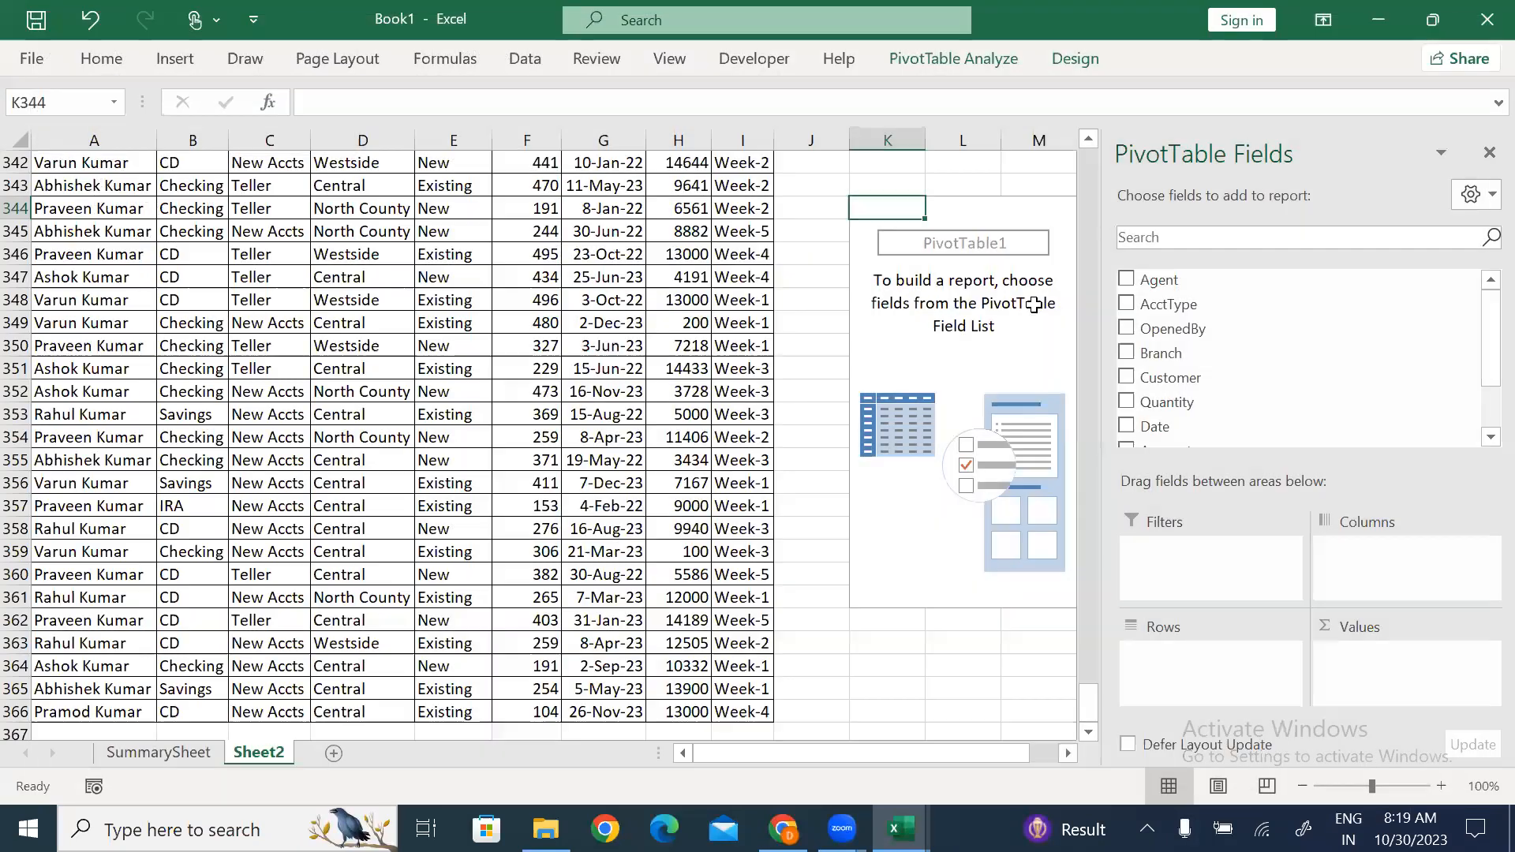
Capture a screenshot of the whole PivotTable Fields pane and copy it to the clipboard.
click(1037, 224)
key(Print)
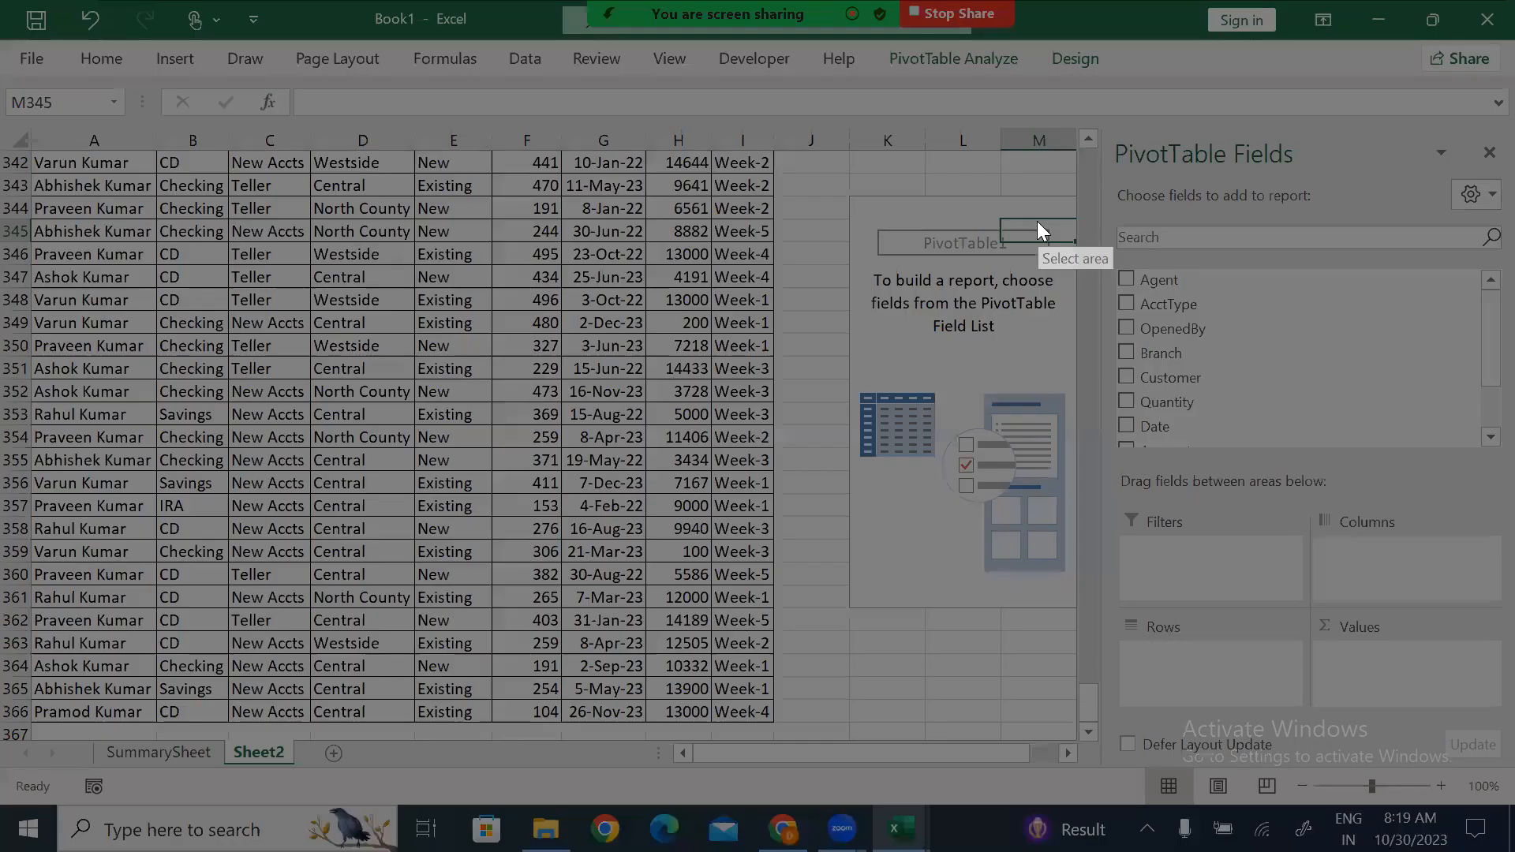
mouse_move(1107, 120)
mouse_down()
mouse_move(1486, 150)
mouse_move(1484, 767)
mouse_up()
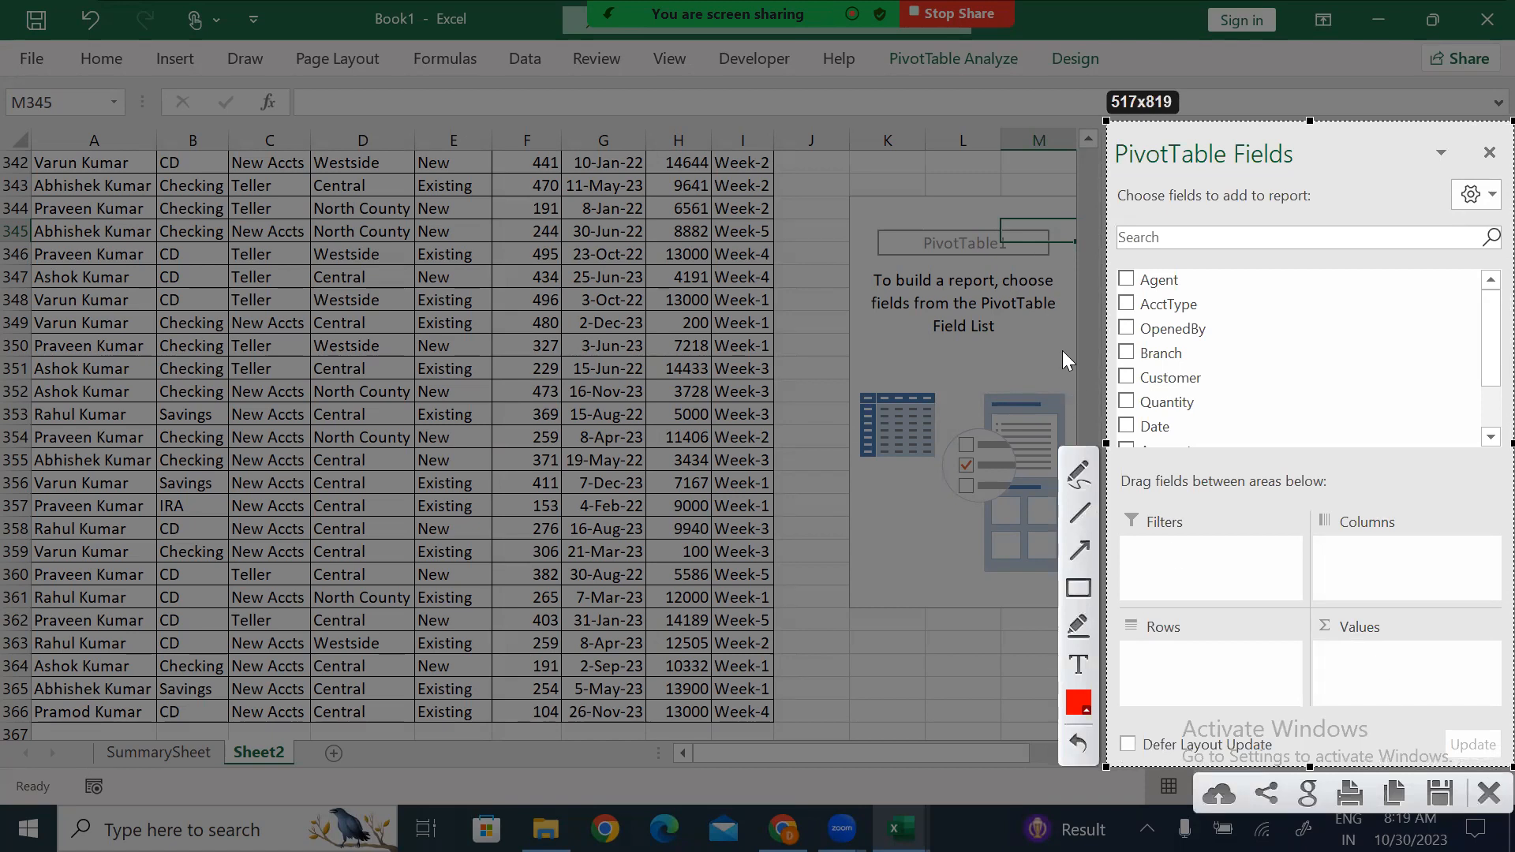
key(ctrl+c)
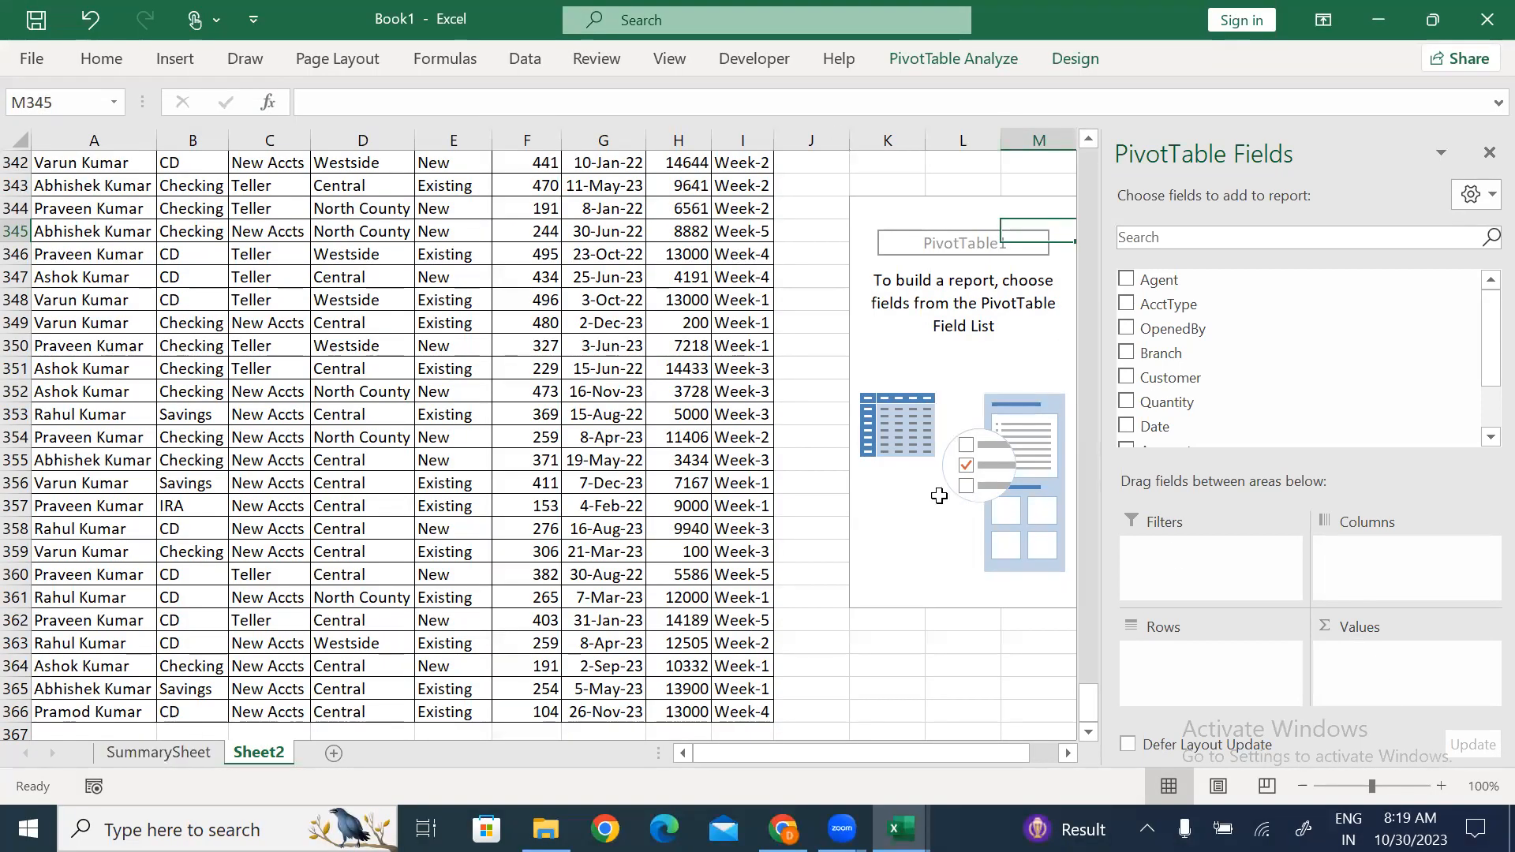
click(854, 205)
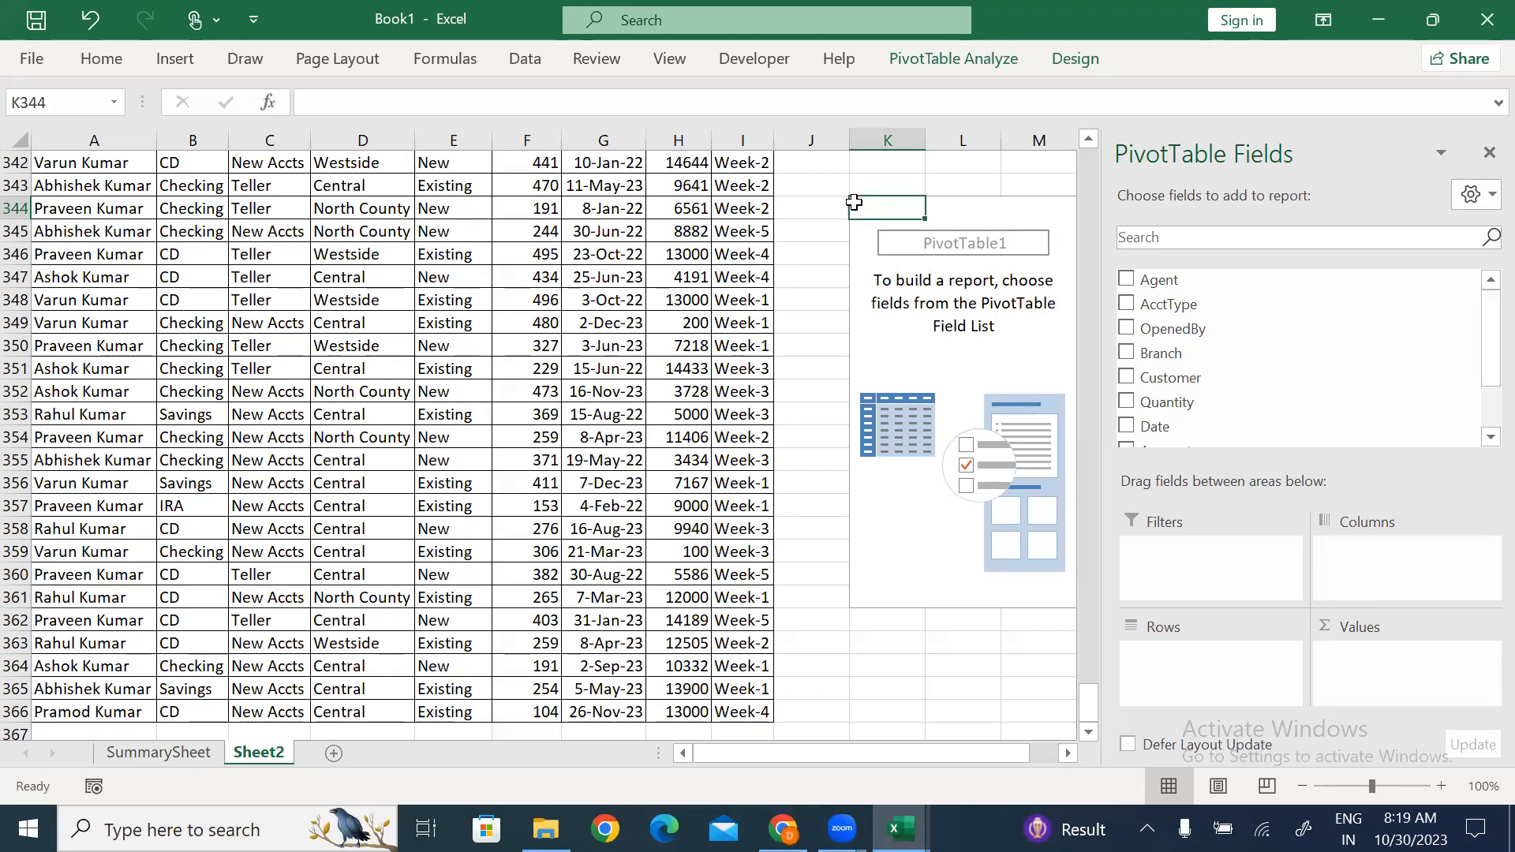
Paste the captured PivotTable Fields picture onto SummarySheet, shrink it and place it beside the Way to Create Pivot Table list.
click(158, 752)
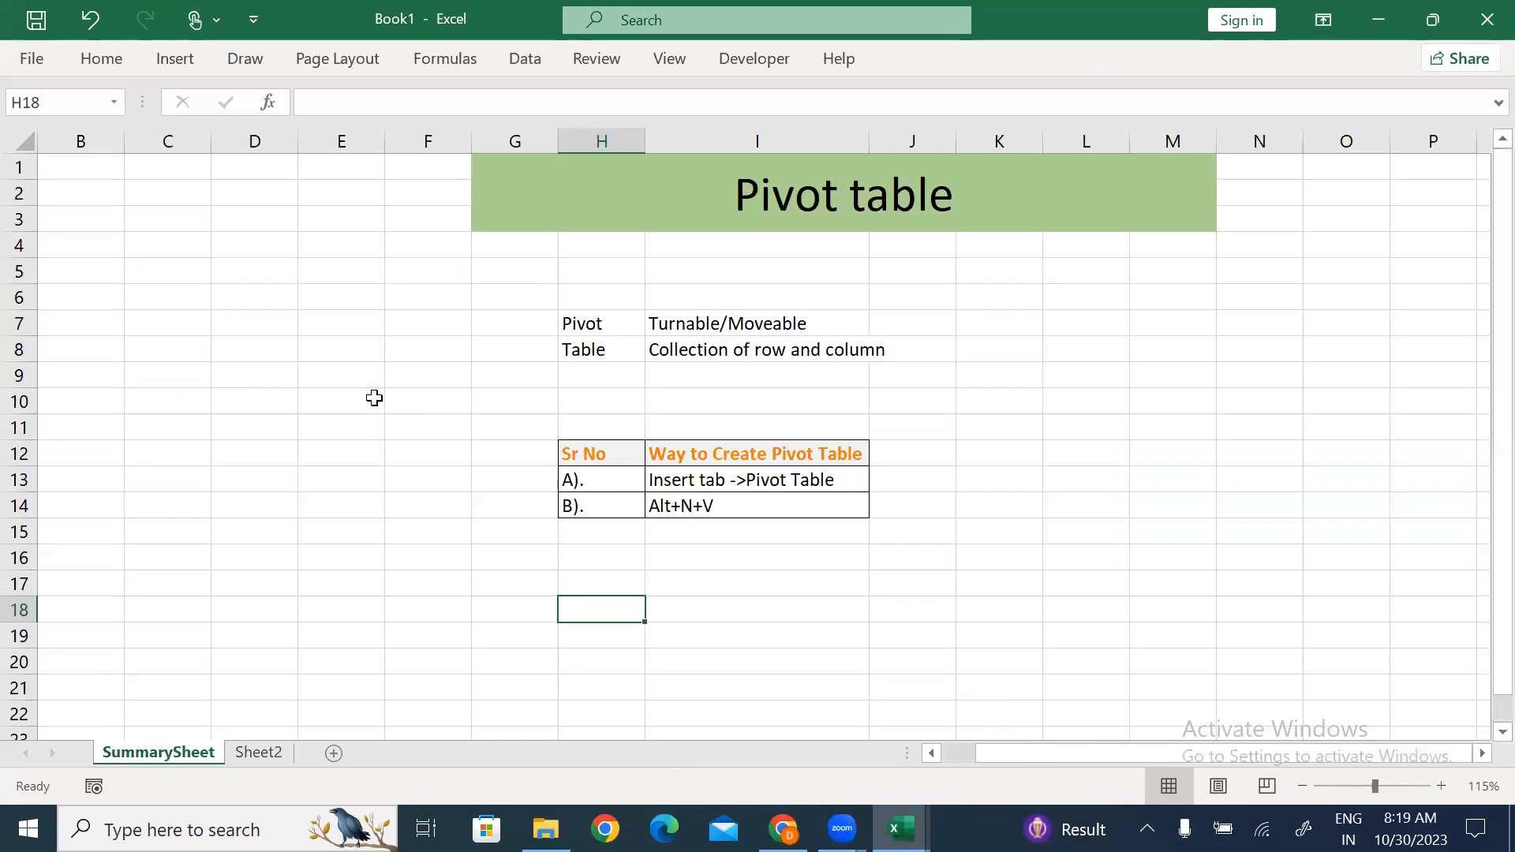
click(227, 239)
key(ctrl+v)
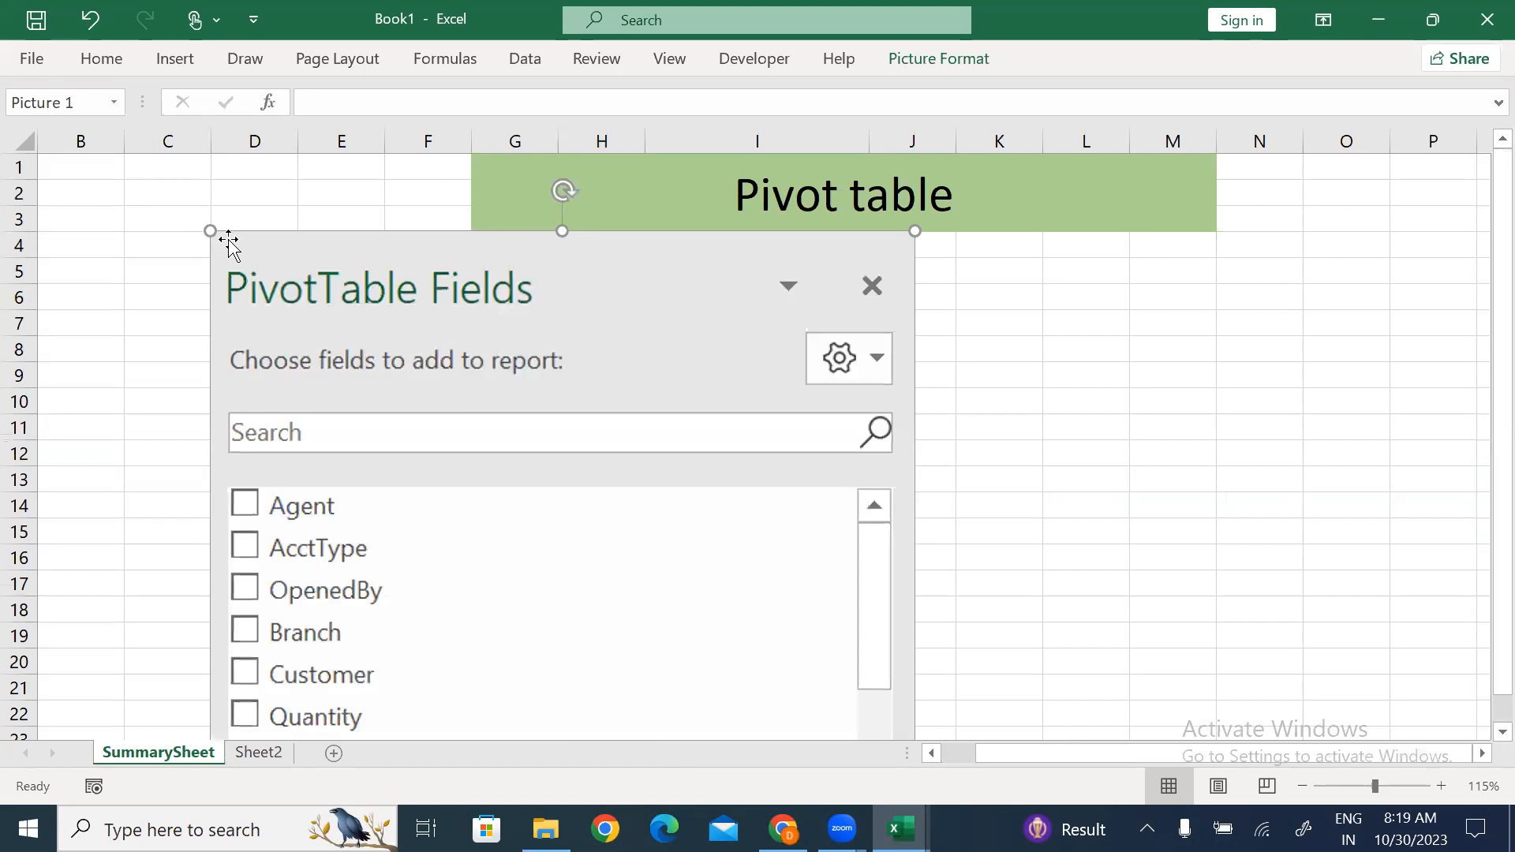
drag(212, 235, 332, 517)
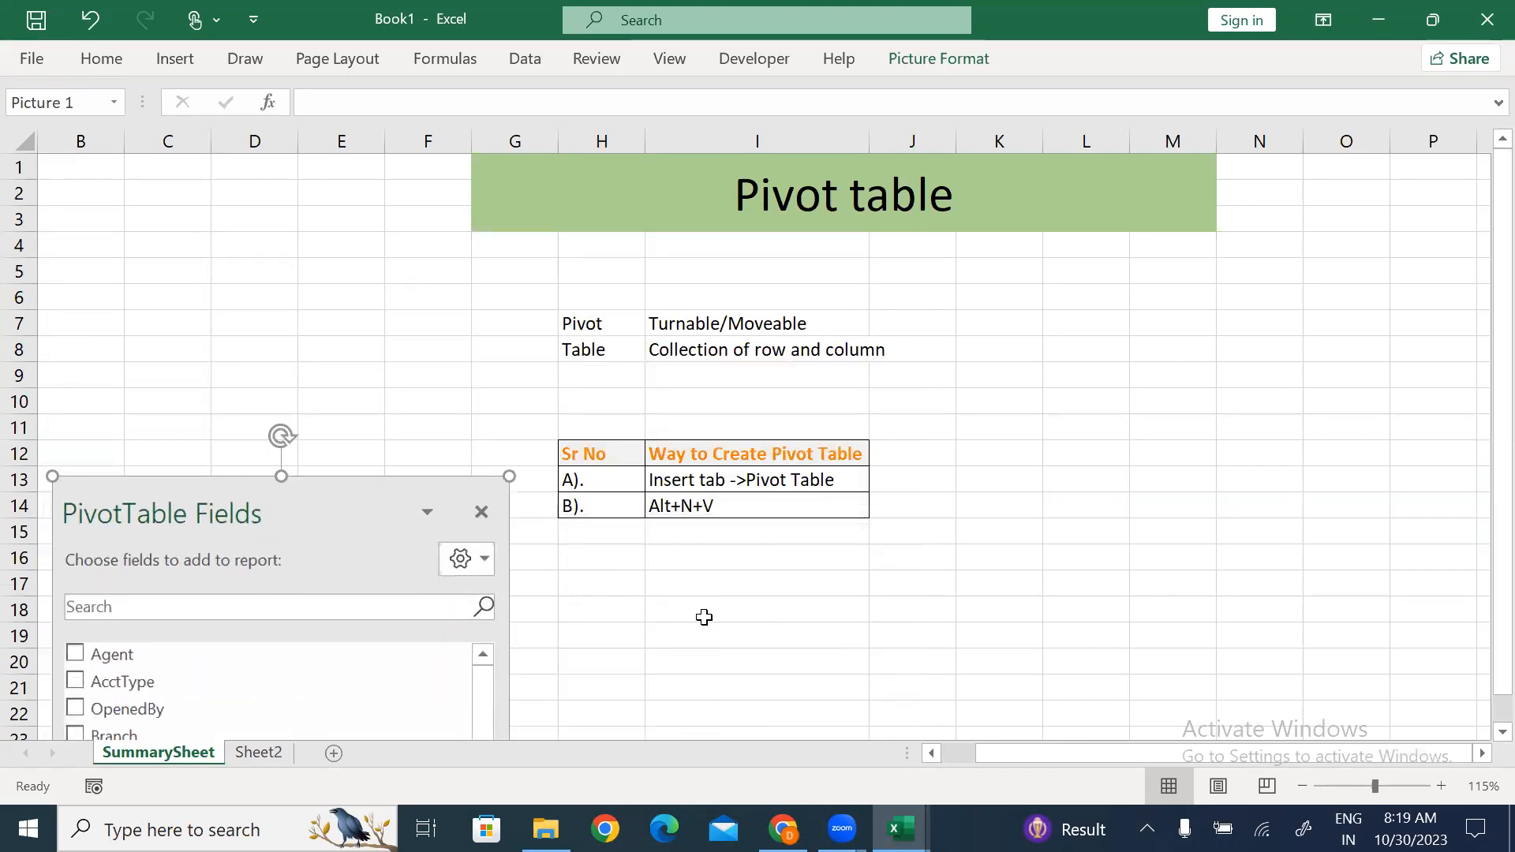
click(703, 615)
Remove the empty pivot table from Sheet2 by selecting K344:M361 and applying Clear All.
click(258, 738)
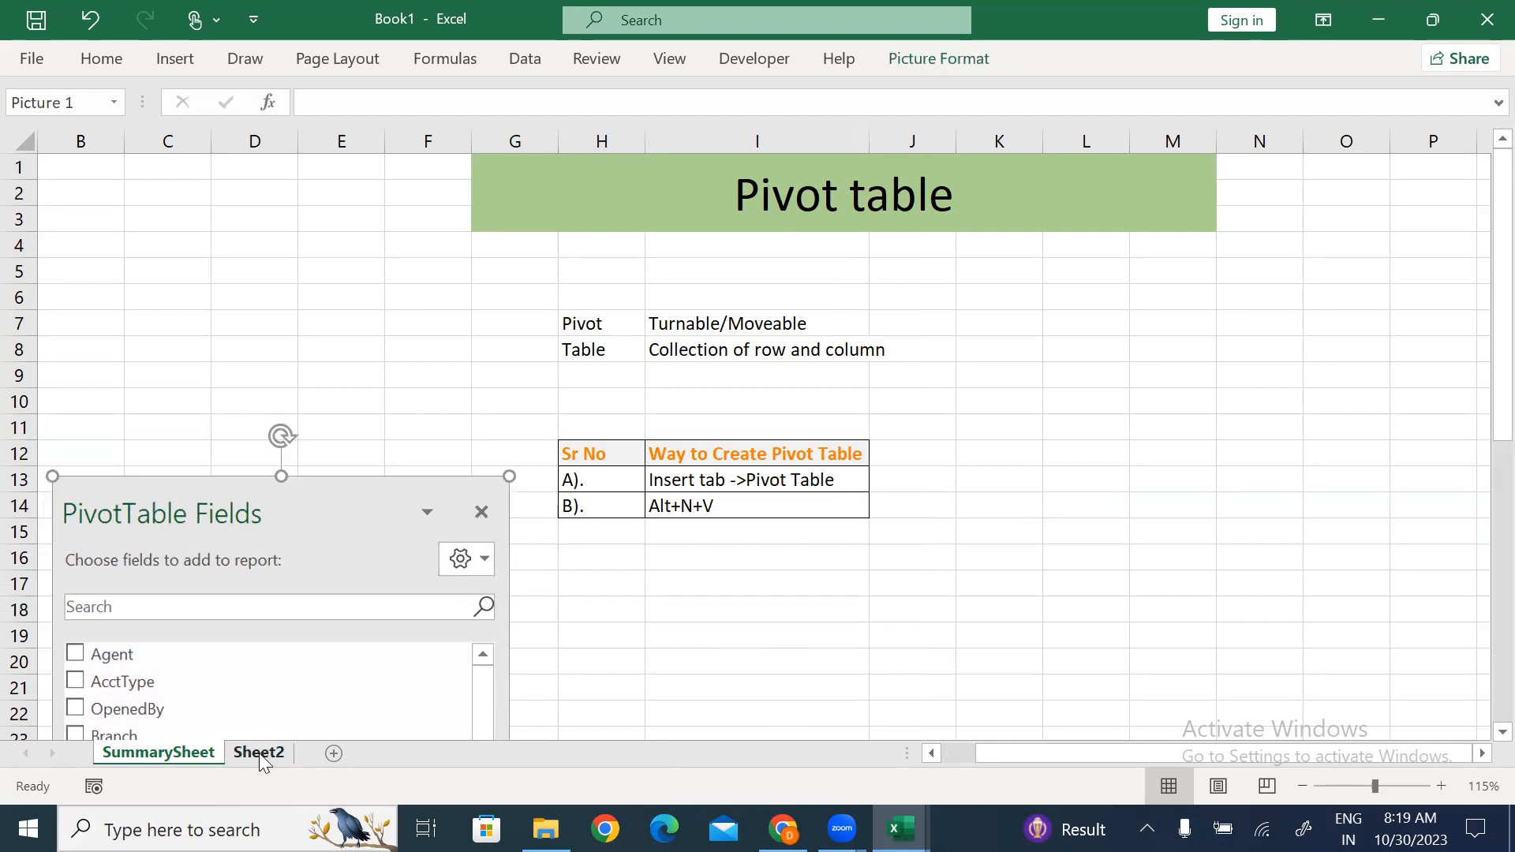
click(259, 753)
key(shift+Right)
key(shift+Right)
key(shift+Right)
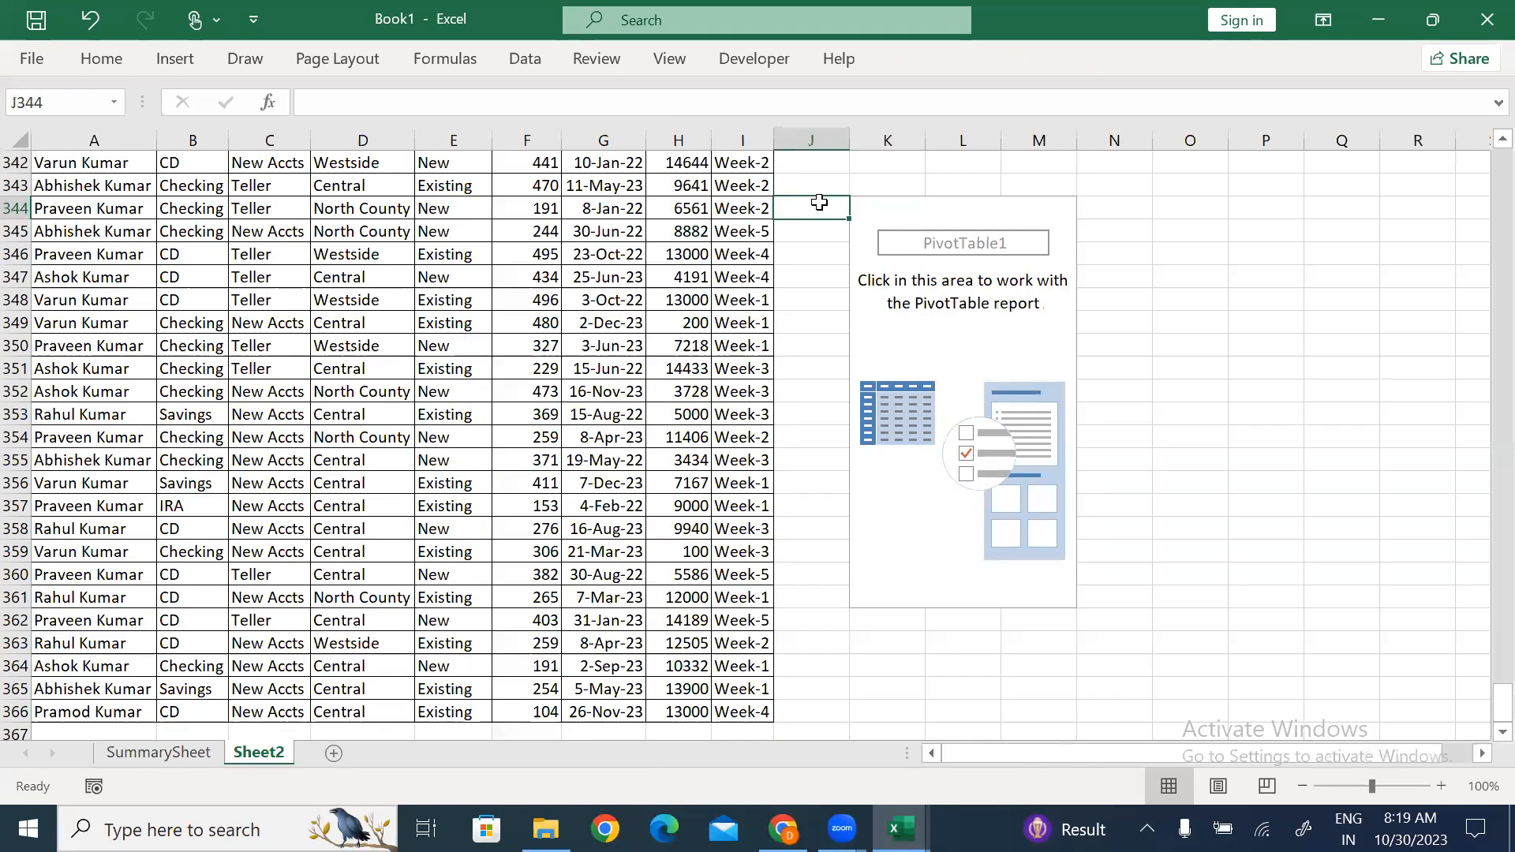
key(shift+Down)
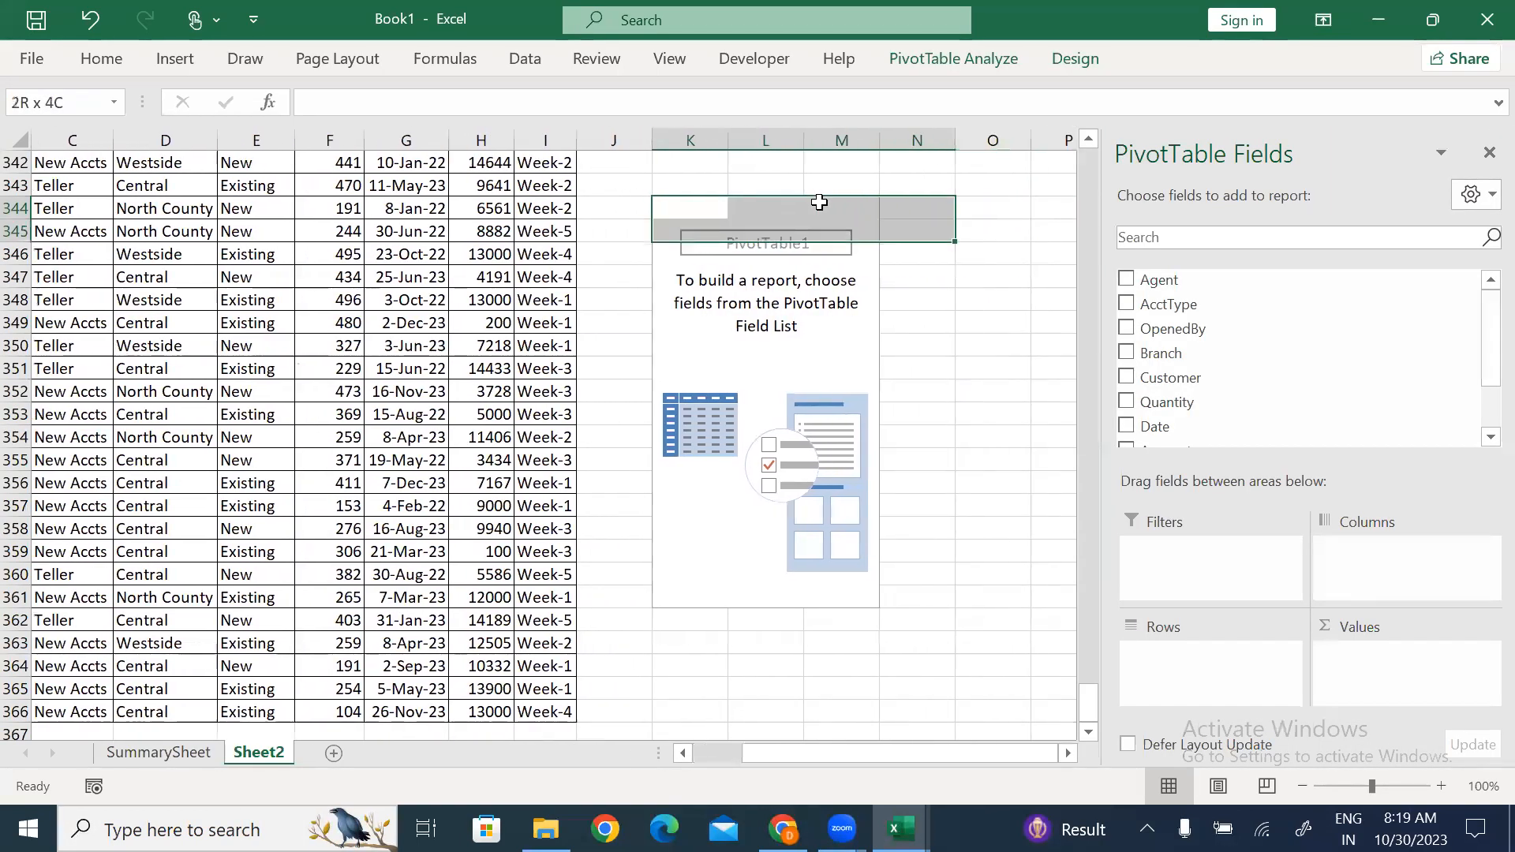
key(shift+Left)
key(shift+Down)
key(shift+Down)
key(shift+Down)
key(shift+Down)
key(shift+Down)
key(shift+Down)
key(shift+Down)
key(shift+Down)
key(shift+Down)
key(shift+Down)
key(shift+Down)
key(shift+Down)
key(shift+Down)
key(shift+Down)
key(shift+Down)
key(shift+Down)
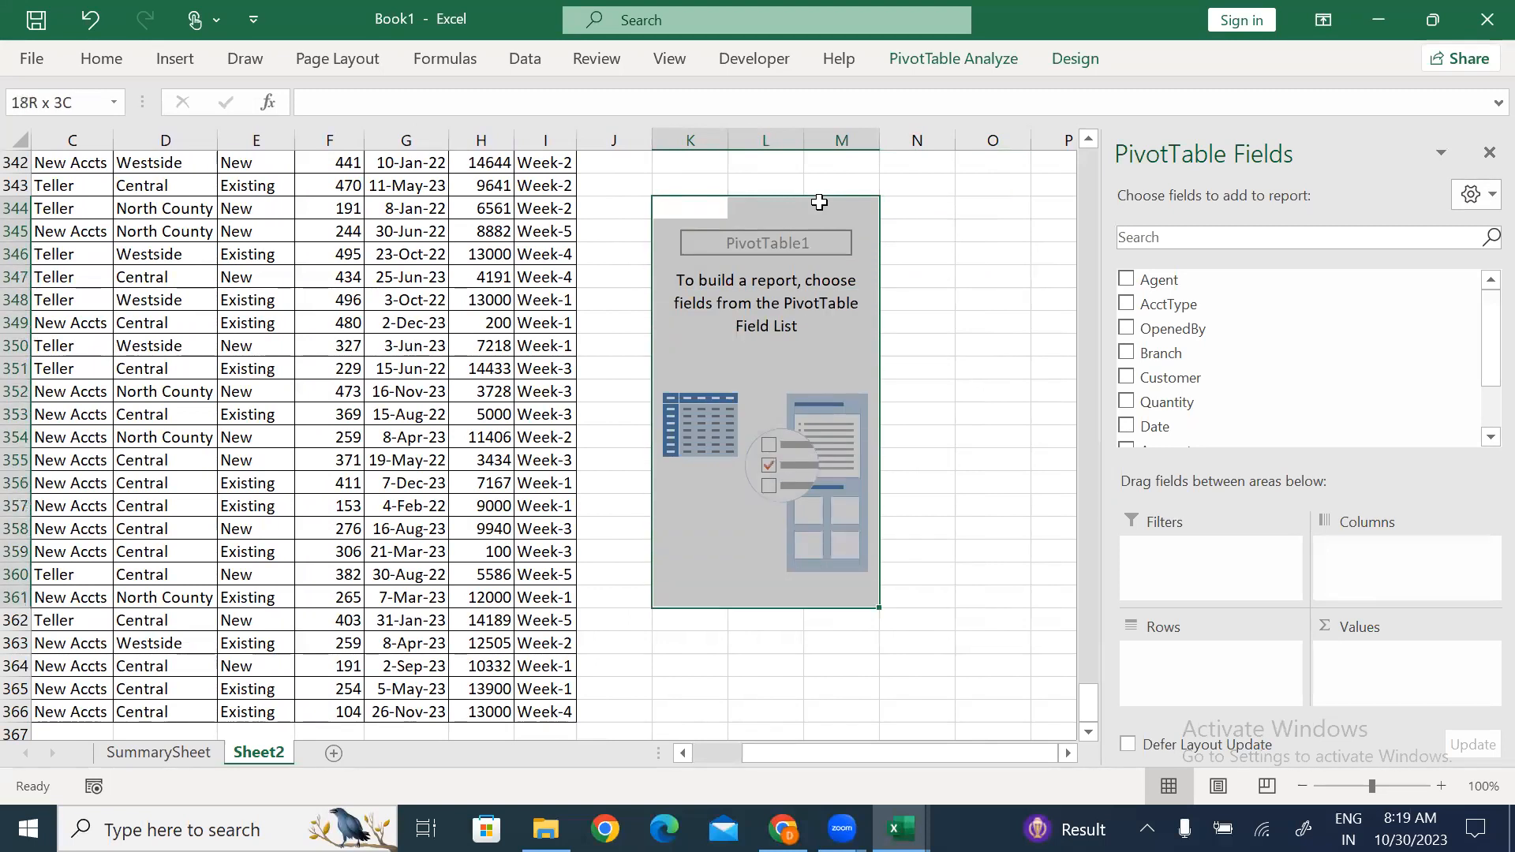
key(alt+h)
key(e)
key(a)
click(764, 251)
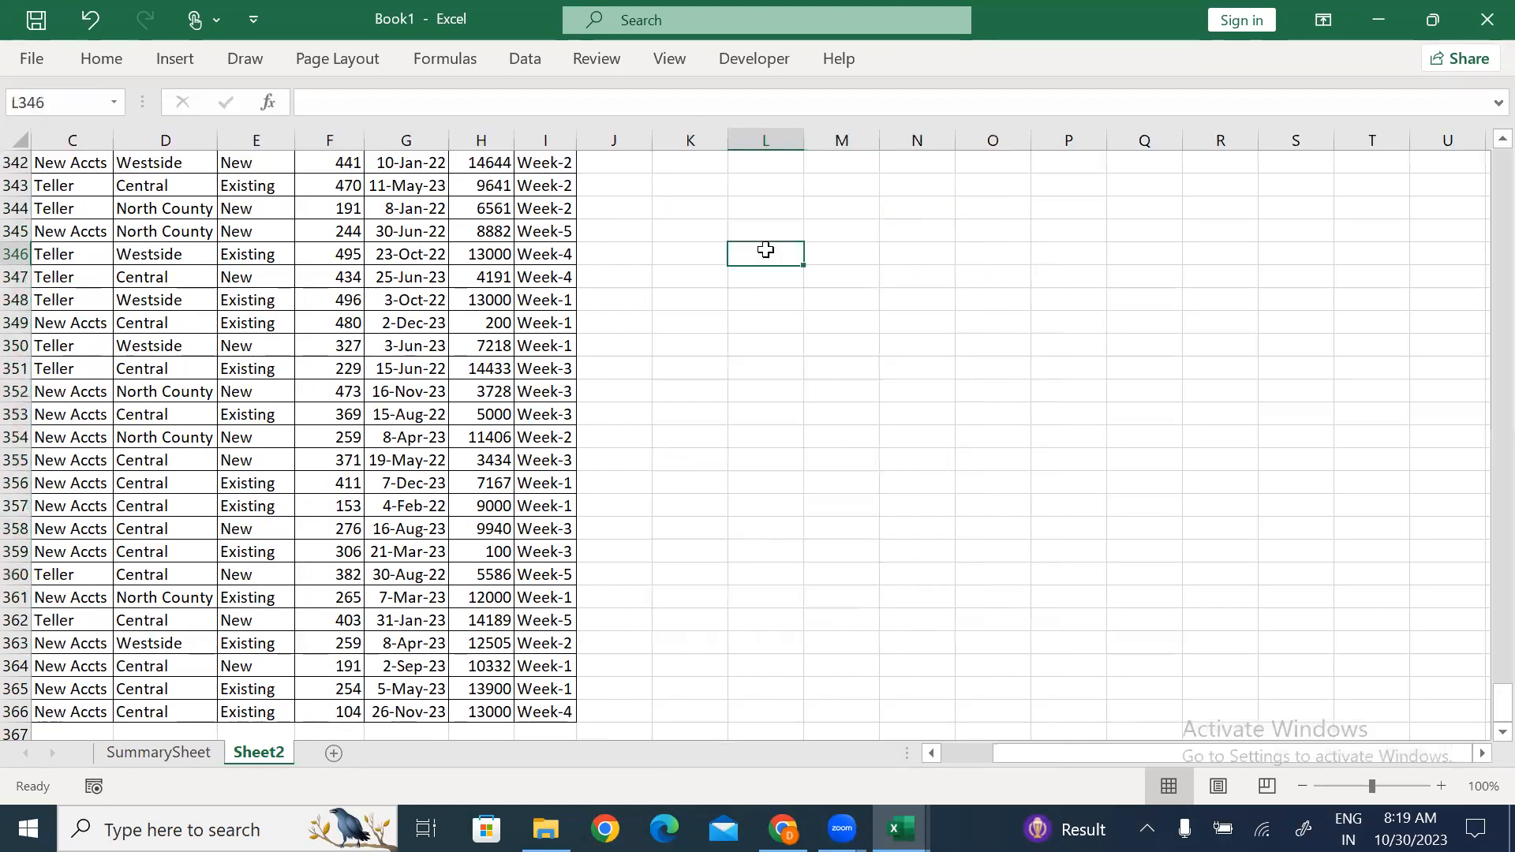
Return to SummarySheet and move the PivotTable Fields picture slightly lower.
click(192, 753)
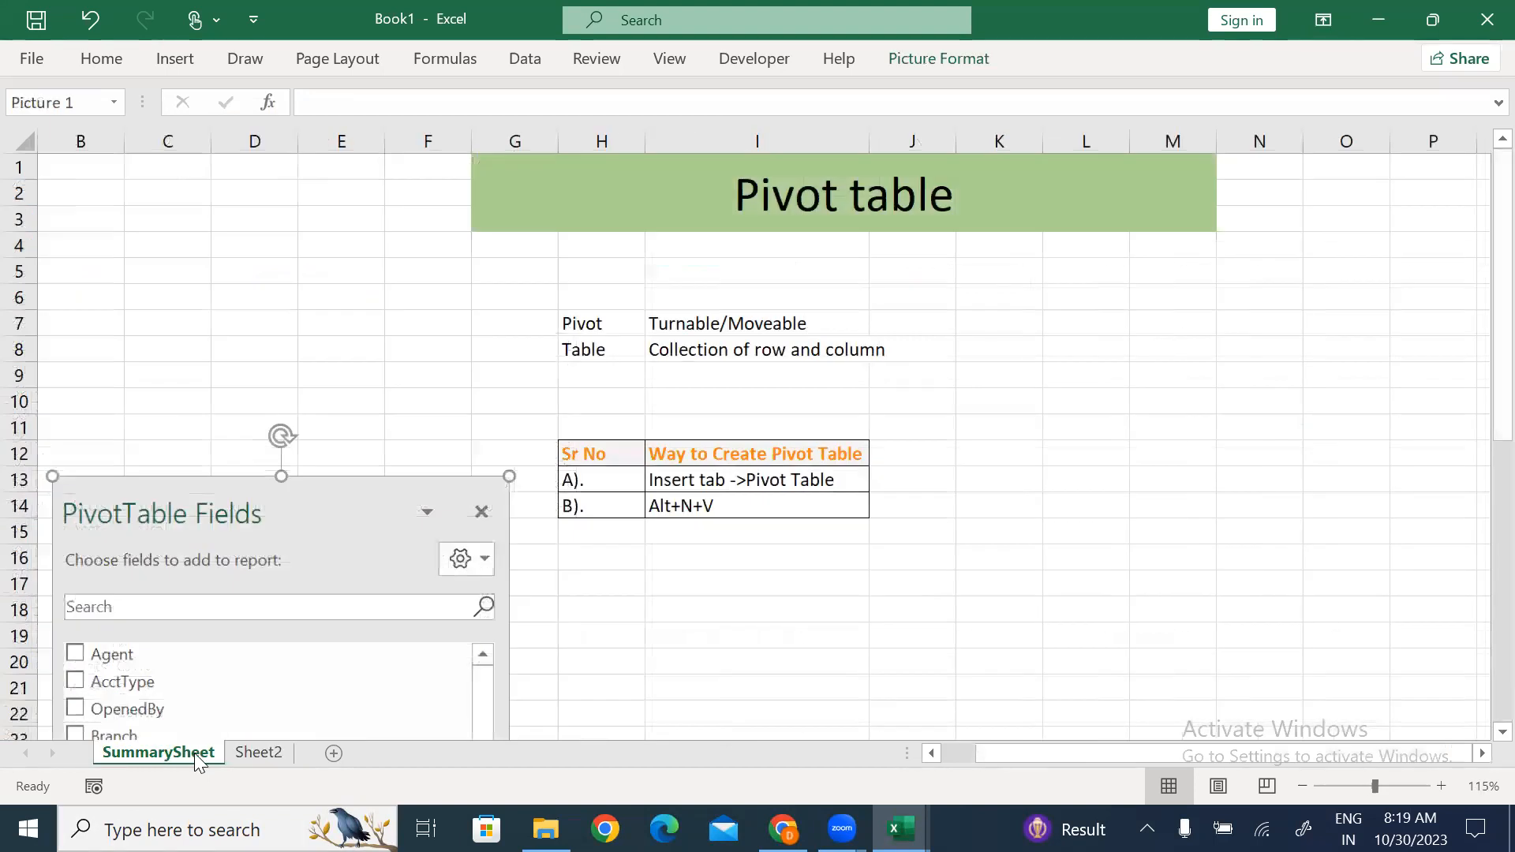
click(640, 592)
drag(378, 543, 371, 559)
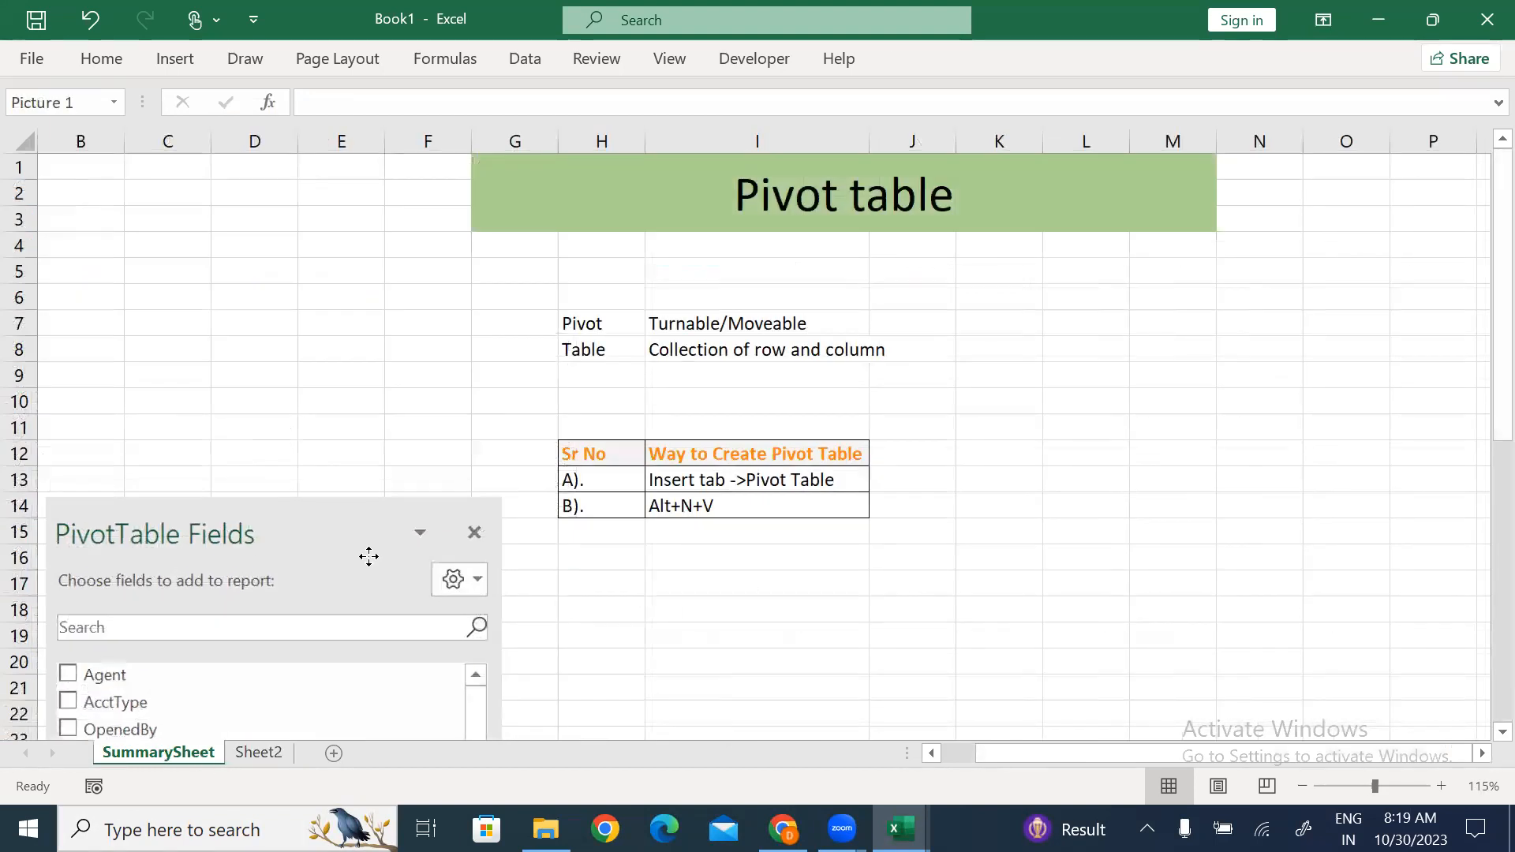
Enter the heading "Pivot Table Fields" in cell I17 and apply the Calculation cell style.
click(715, 592)
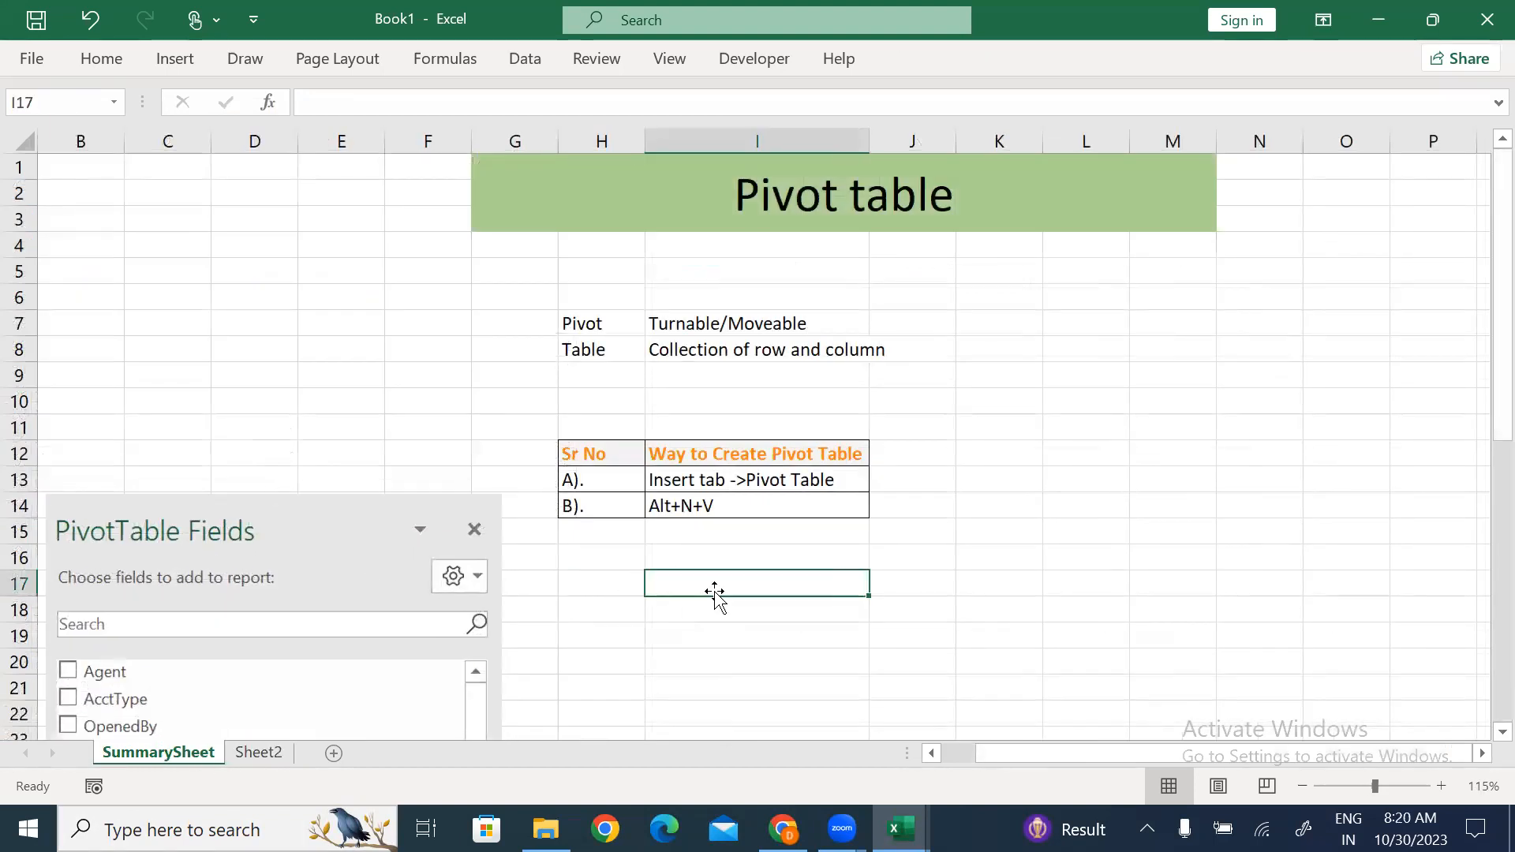
text(Pivot Table)
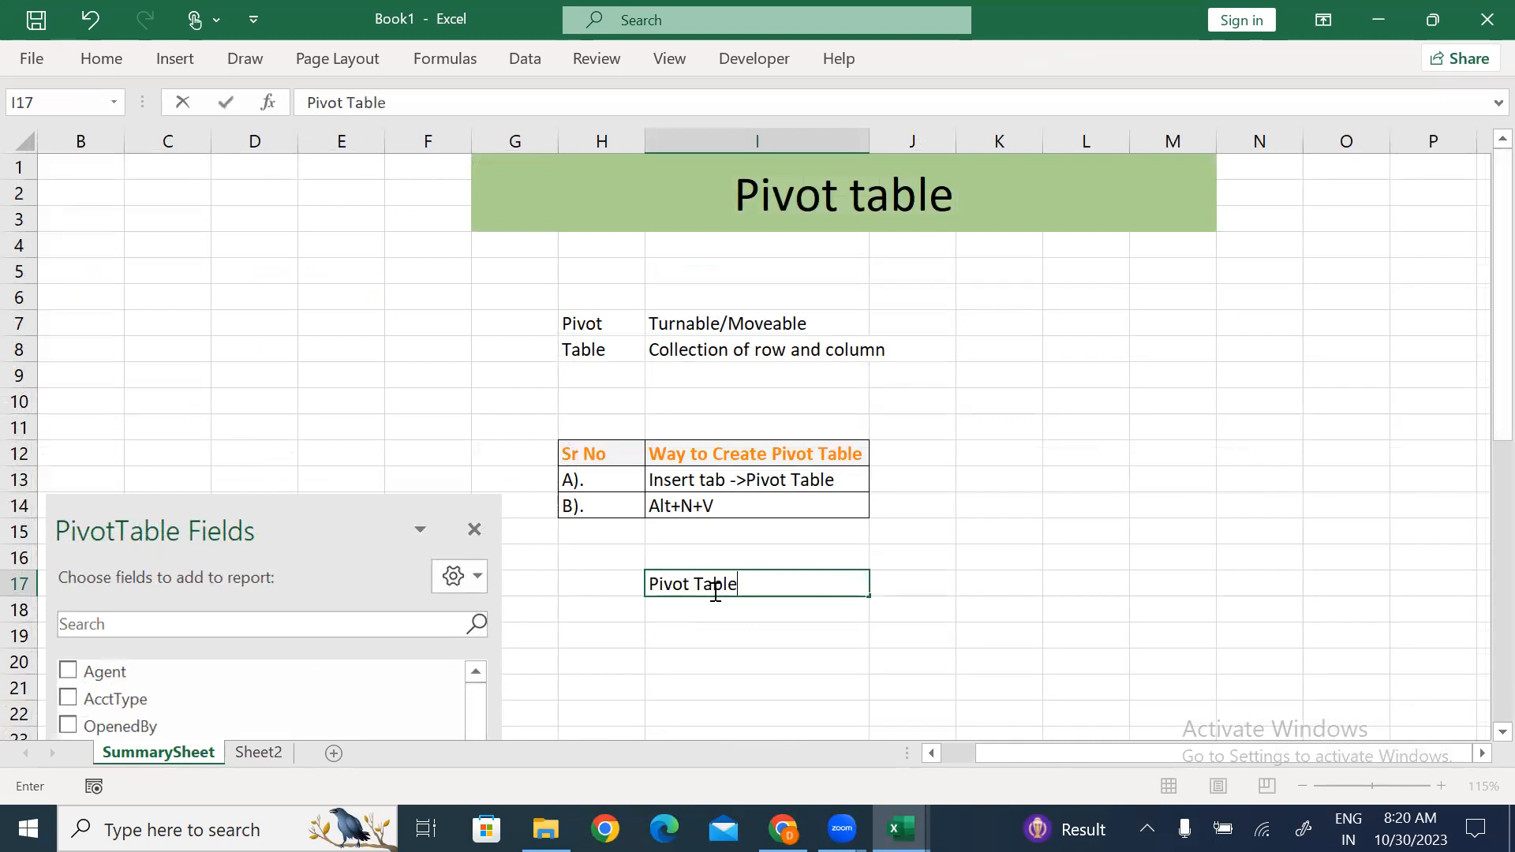
text( Fields)
key(ctrl+Return)
key(alt)
key(h)
key(j)
key(Down)
key(Return)
Enter "To show all the headers of the Data" in cell I18 below the Pivot Table Fields heading.
key(Down)
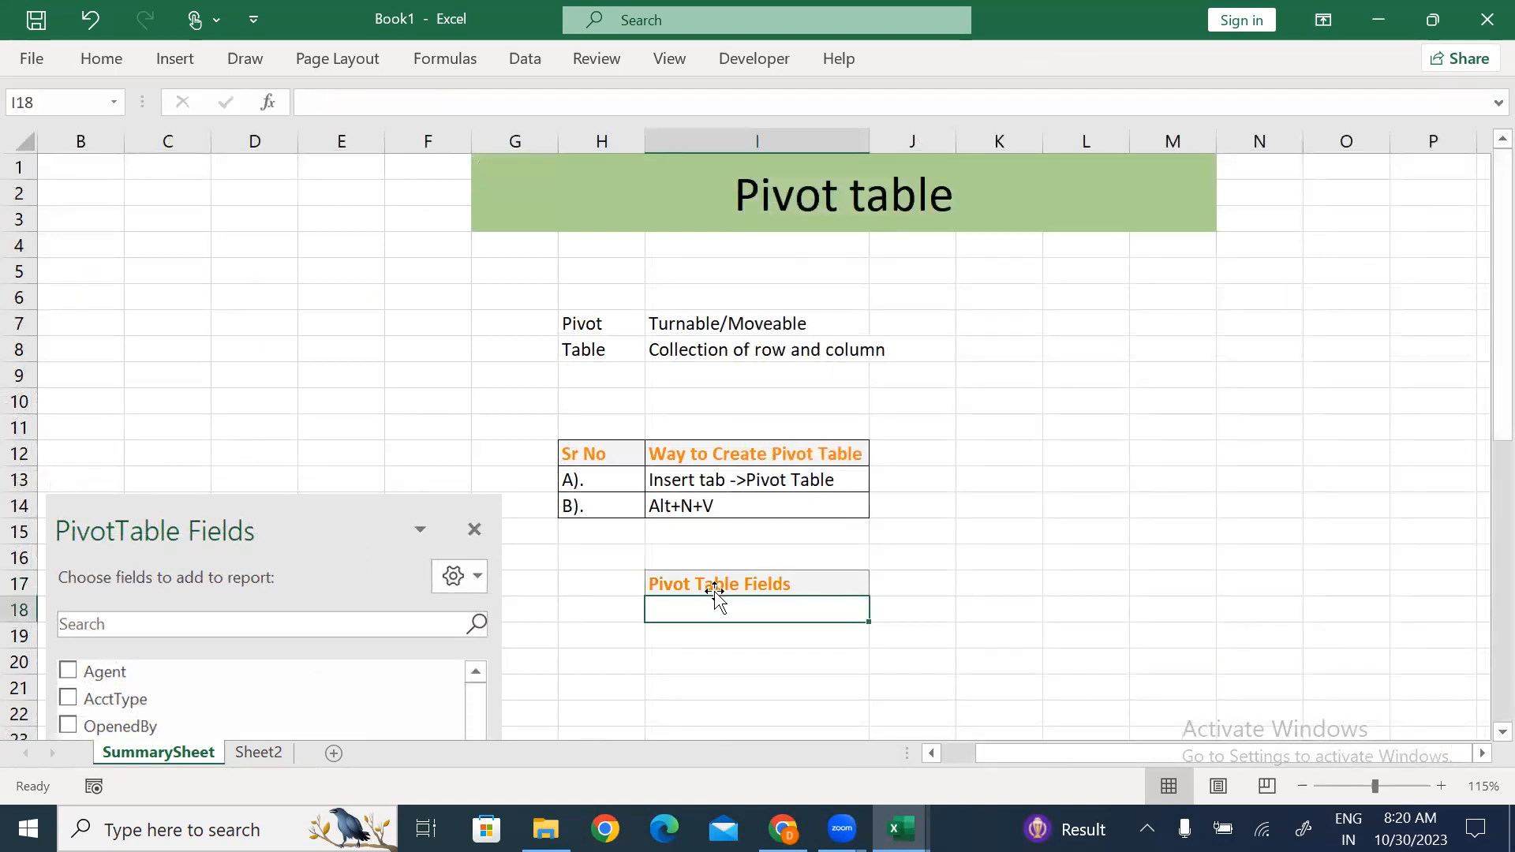
text(To show)
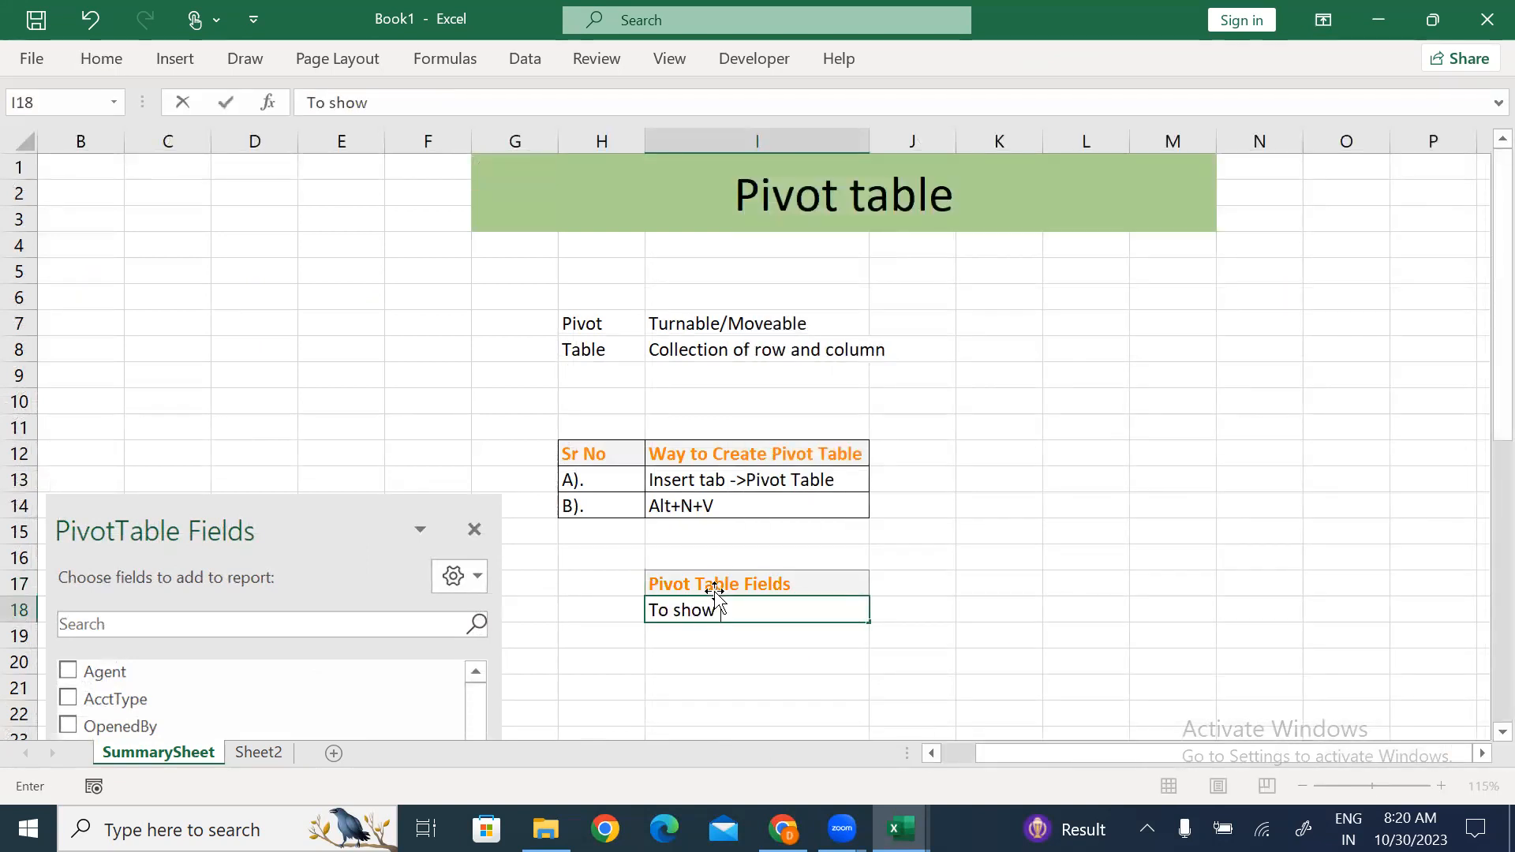
text( all the headers of the pivot)
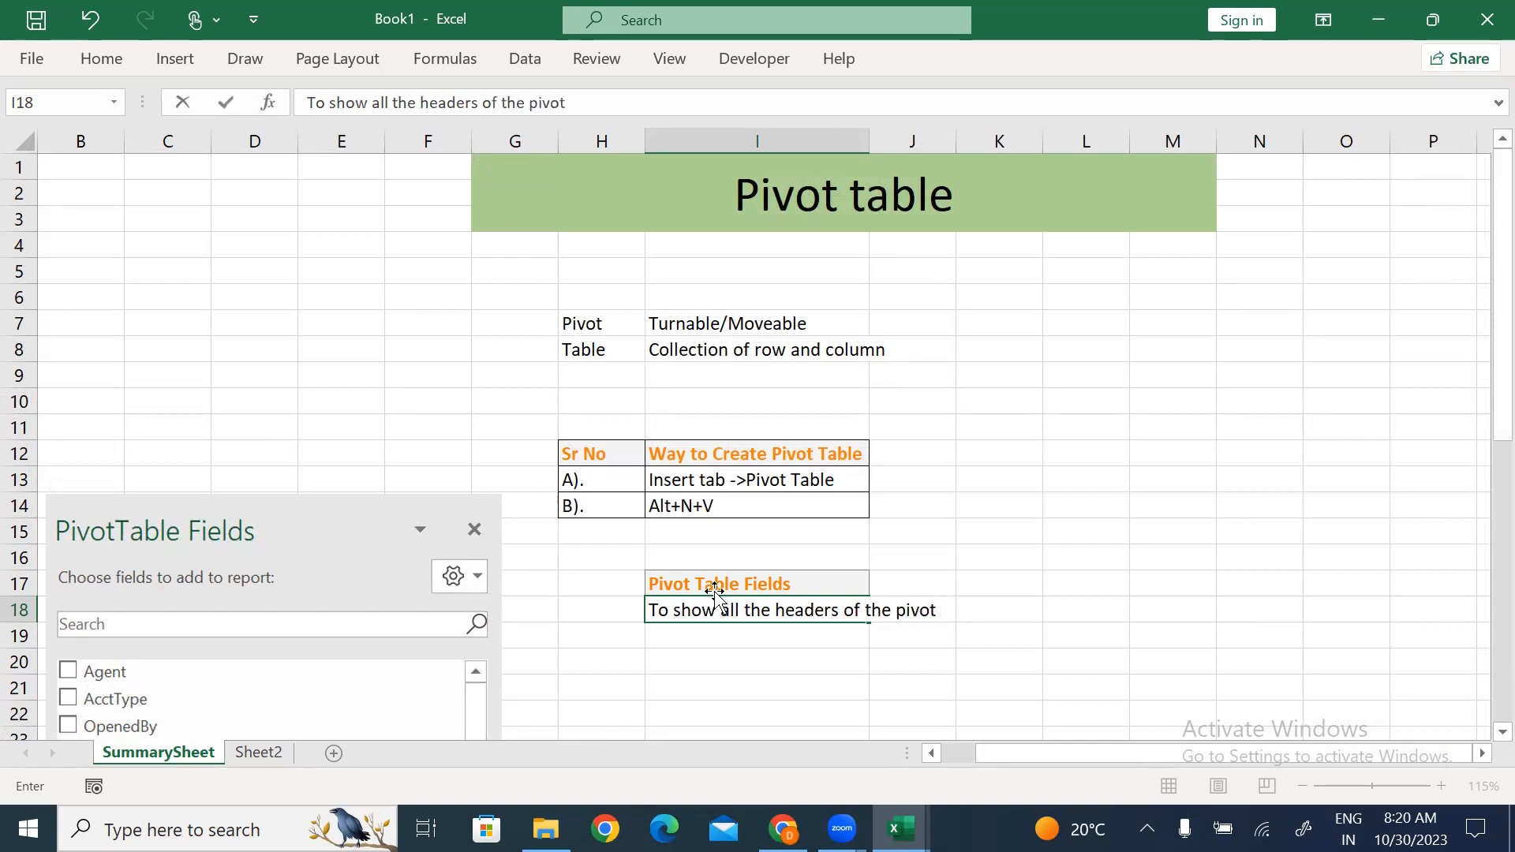
key(BackSpace)
key(BackSpace)
key(BackSpace)
key(BackSpace)
text(Data)
key(Return)
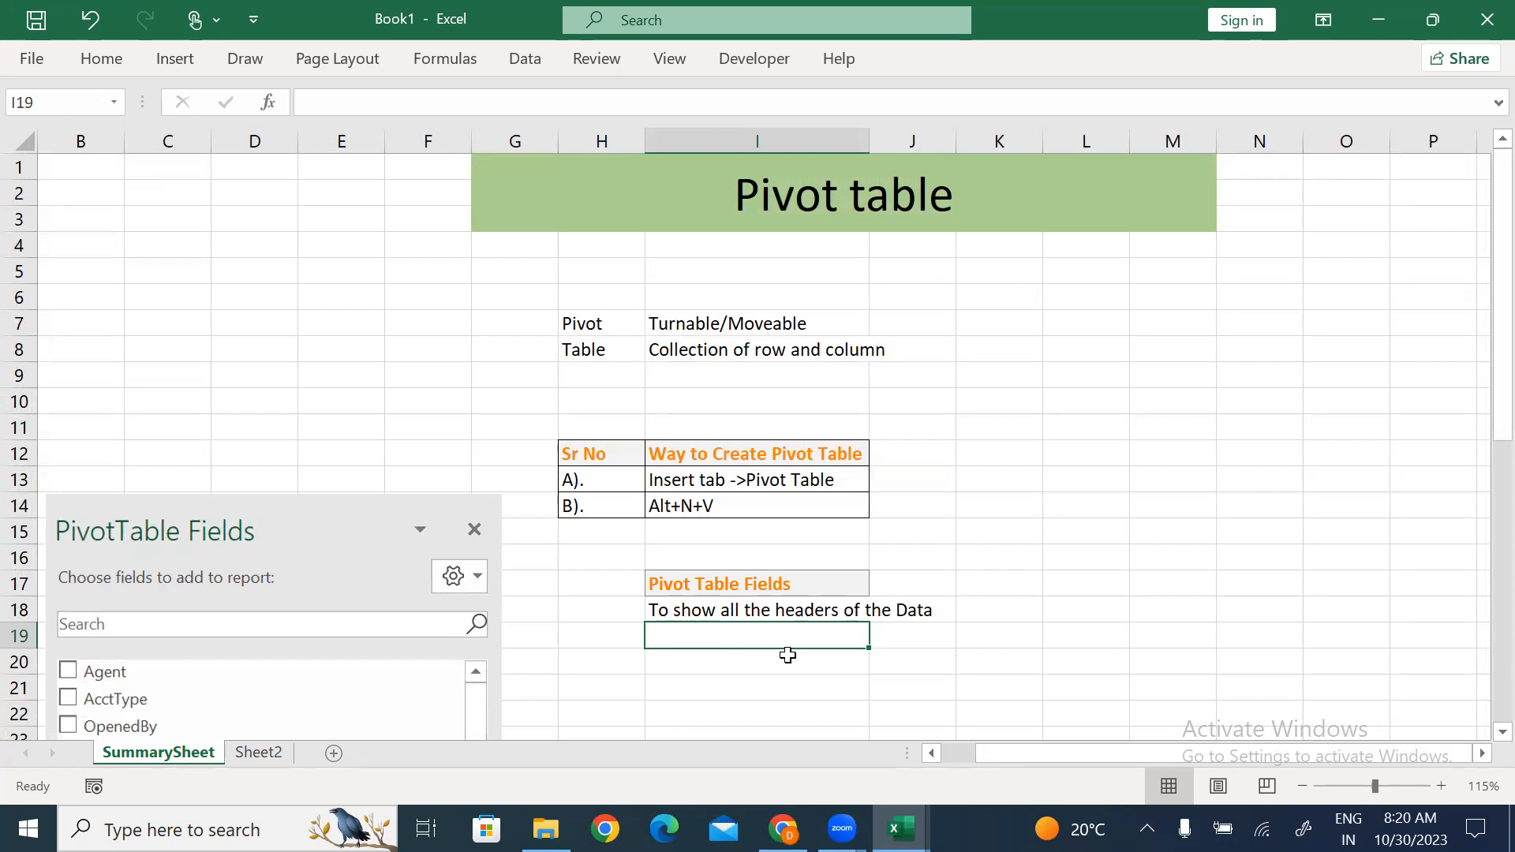
Move the PivotTable Fields picture up so it starts near row 5, beside the Pivot and Table definitions.
click(650, 670)
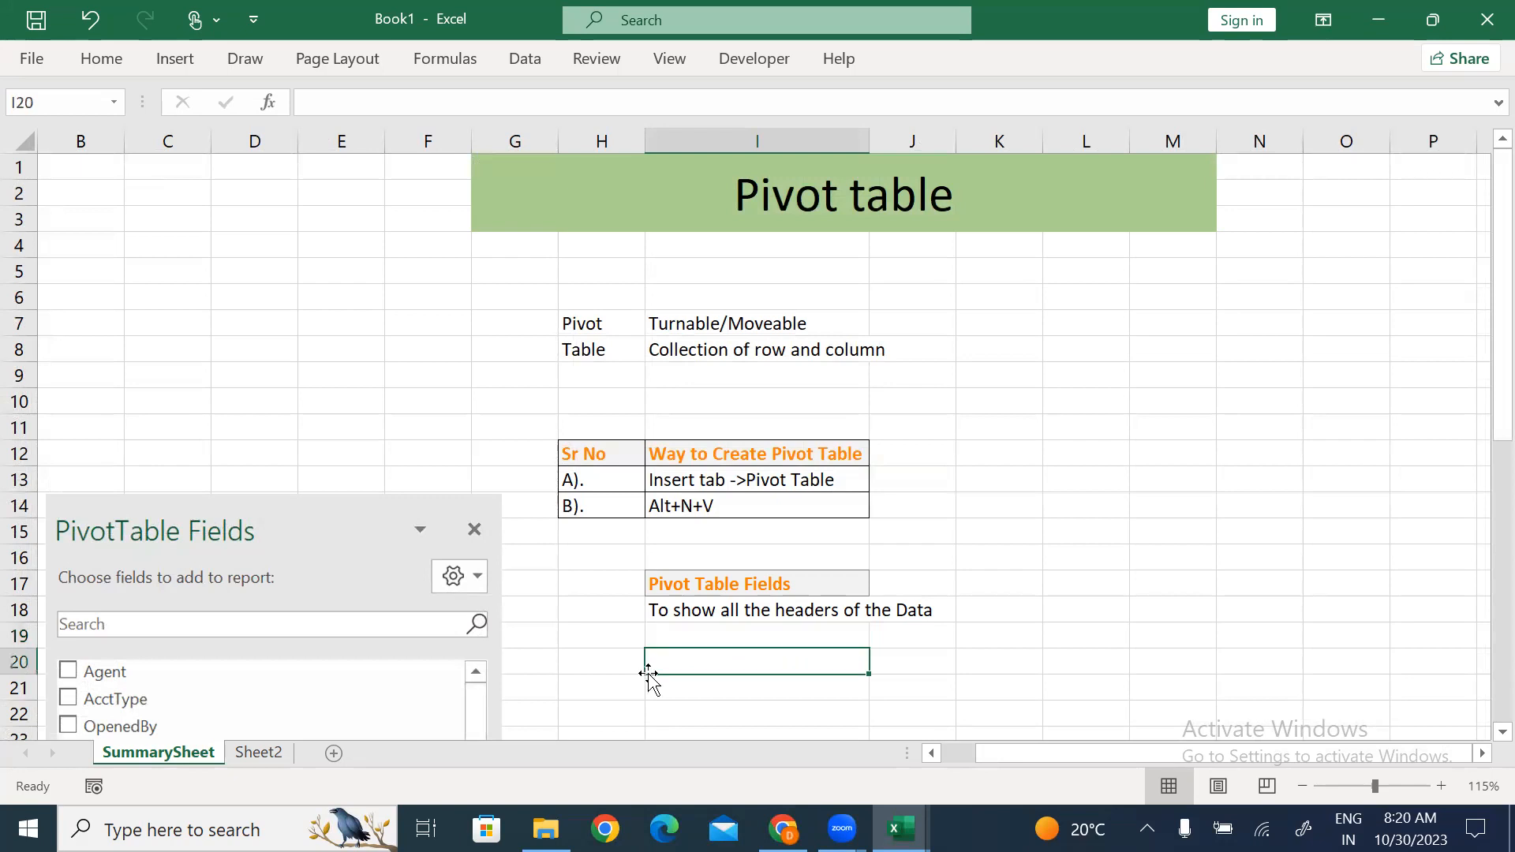
drag(335, 571, 365, 342)
click(680, 694)
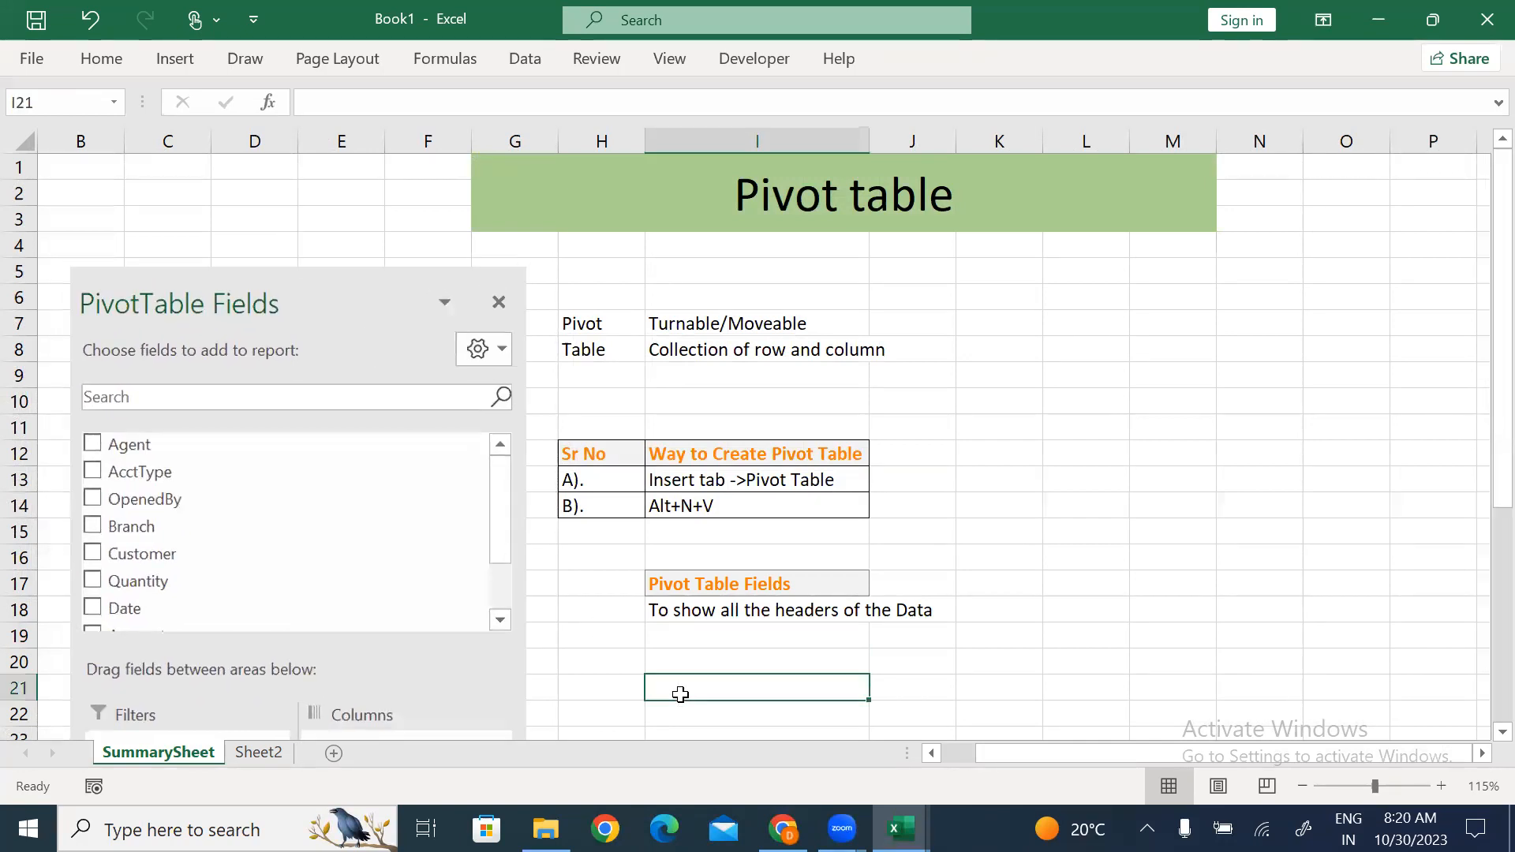
Enter the heading "Pillars of pivot Table" in cell I21 and apply the Calculation cell style.
key(Down)
key(Down)
key(Down)
key(Down)
key(Down)
key(Down)
key(Down)
key(Down)
key(Down)
key(Down)
key(Down)
key(Down)
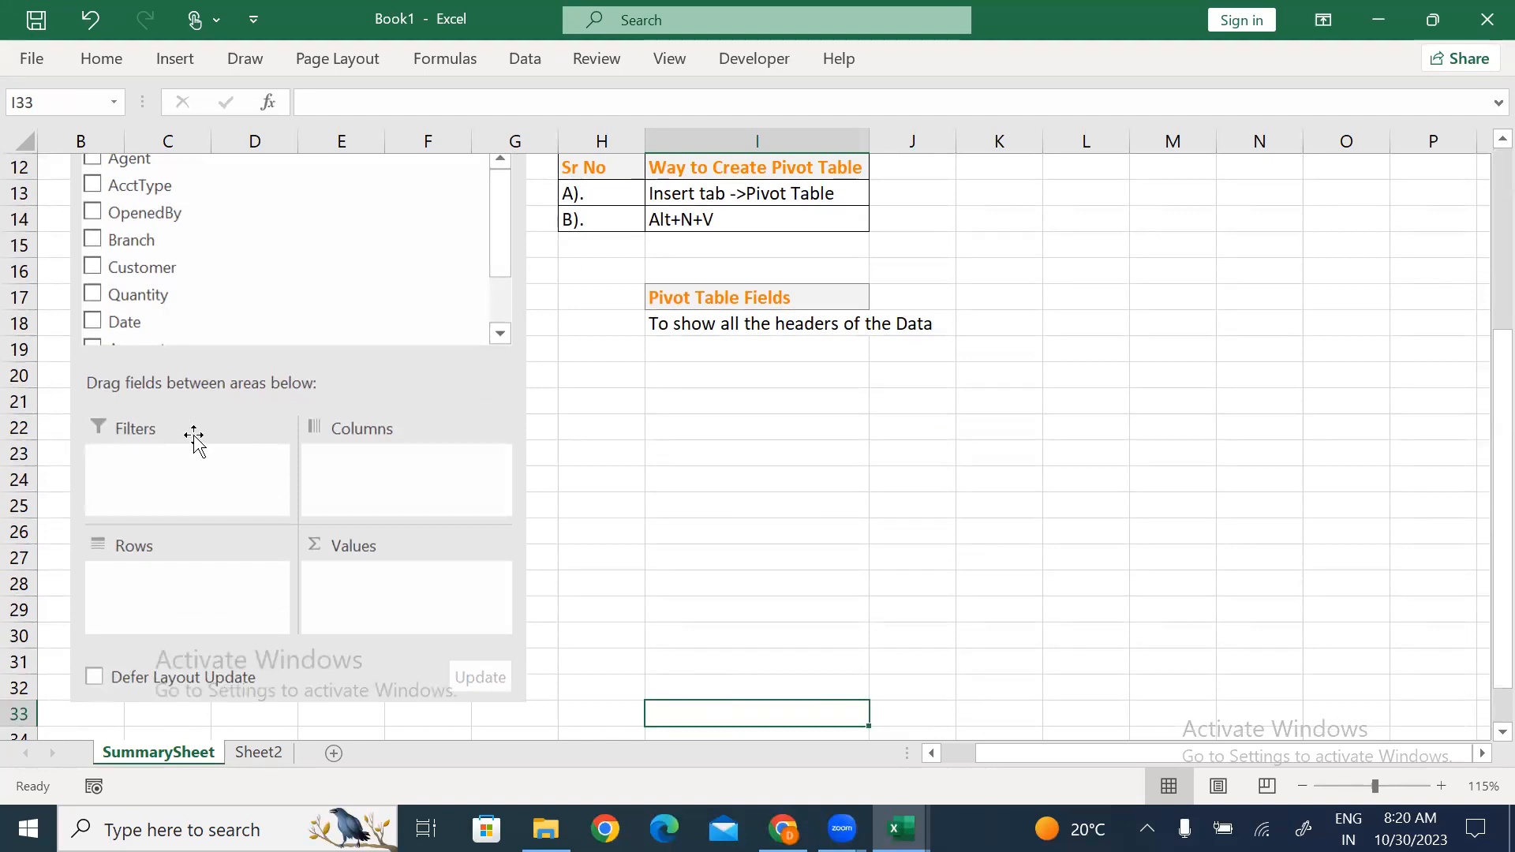
click(740, 401)
text(Pillars of pivot Table)
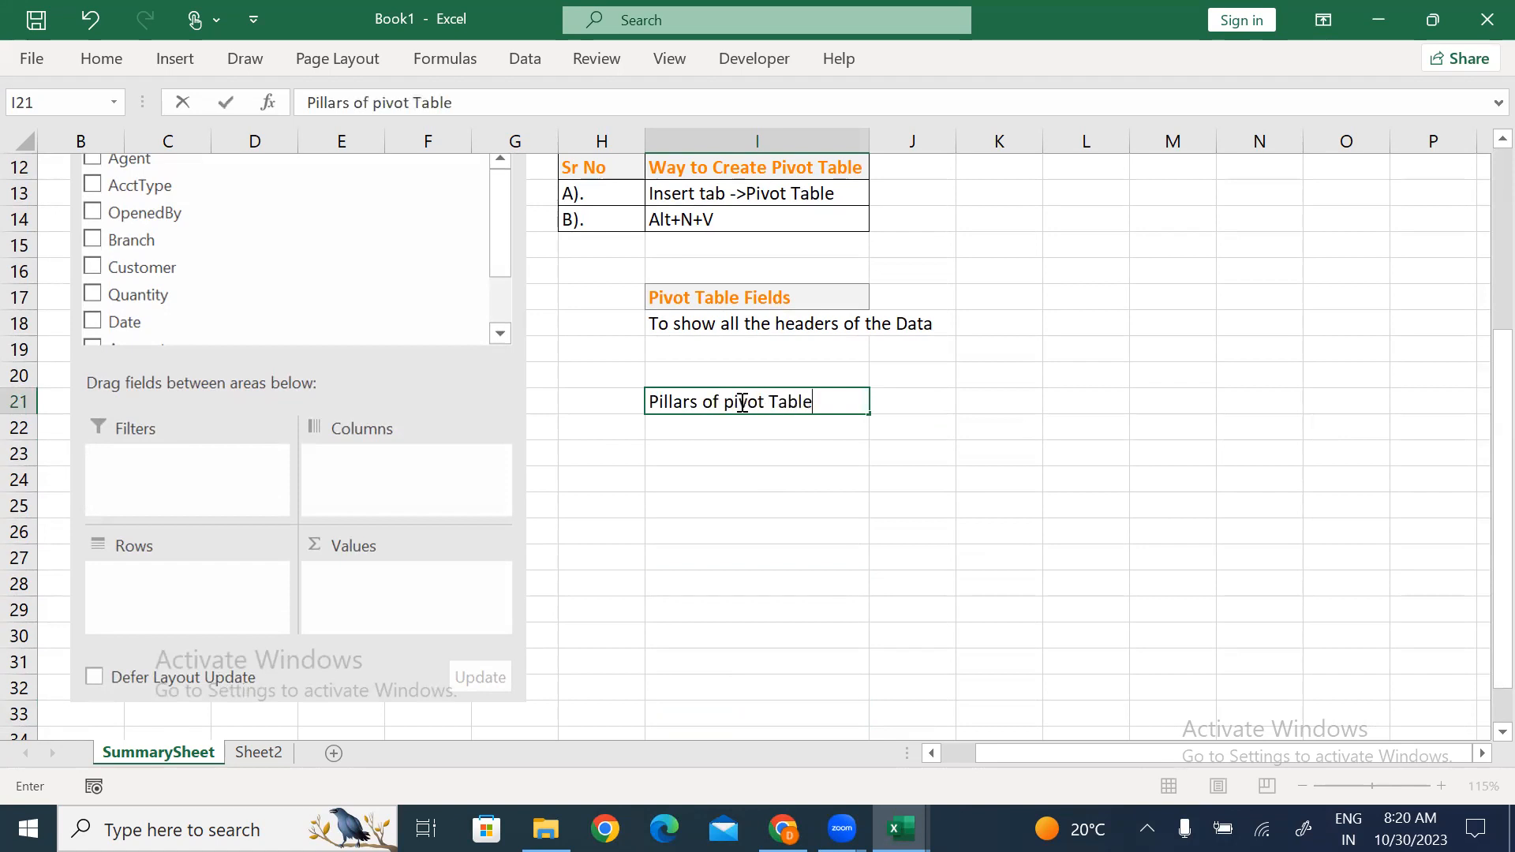
key(Return)
key(Up)
key(alt+h)
key(j)
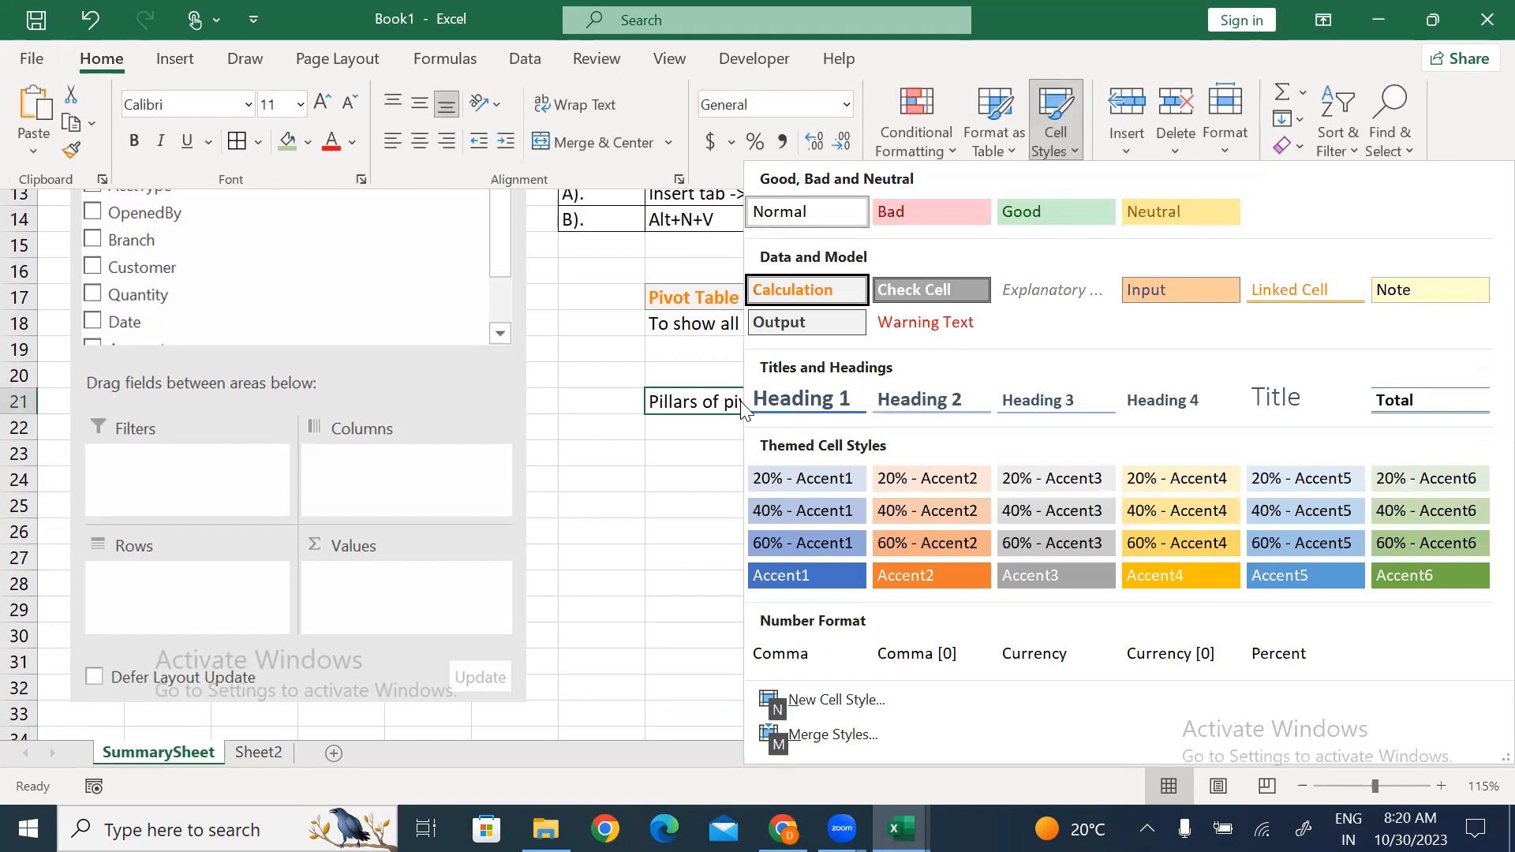
key(Return)
key(Return)
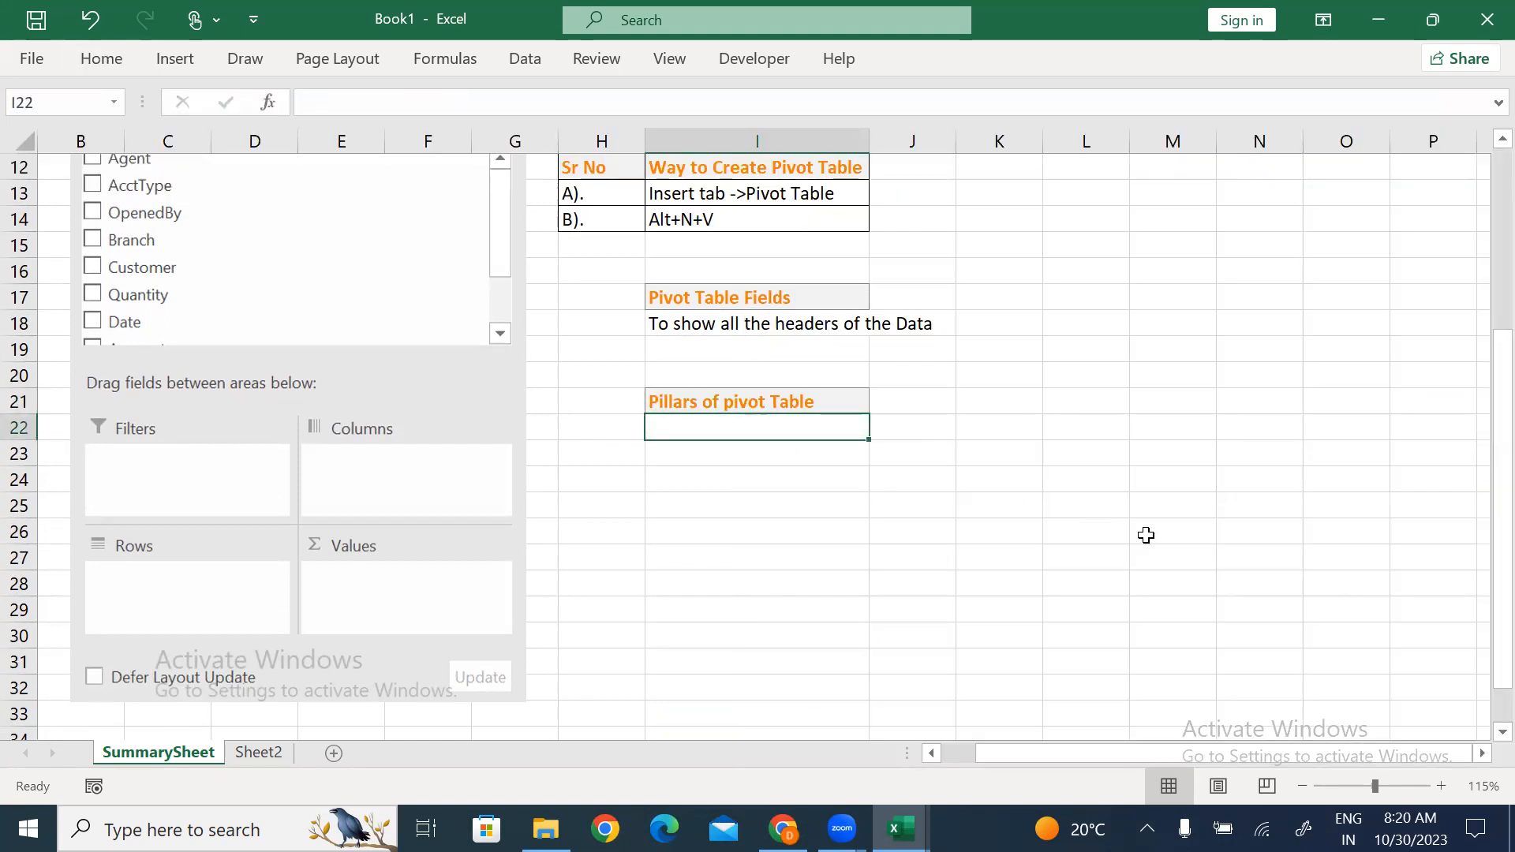
List Filters, Columns, Rows and Values in cells I22 to I25 under the Pillars of pivot Table heading.
text(Filters)
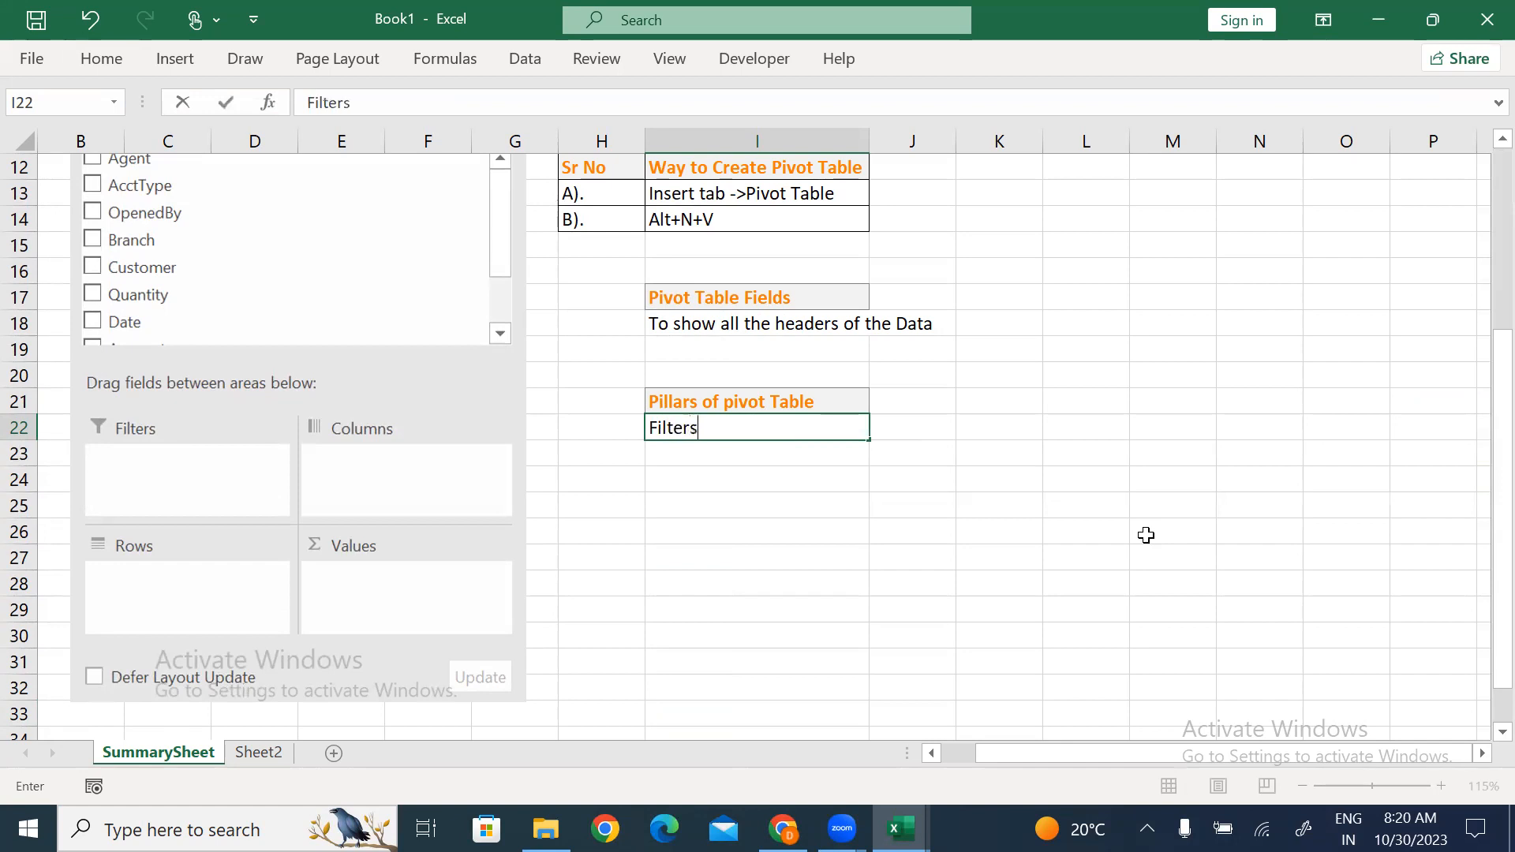
key(Return)
text(Columns)
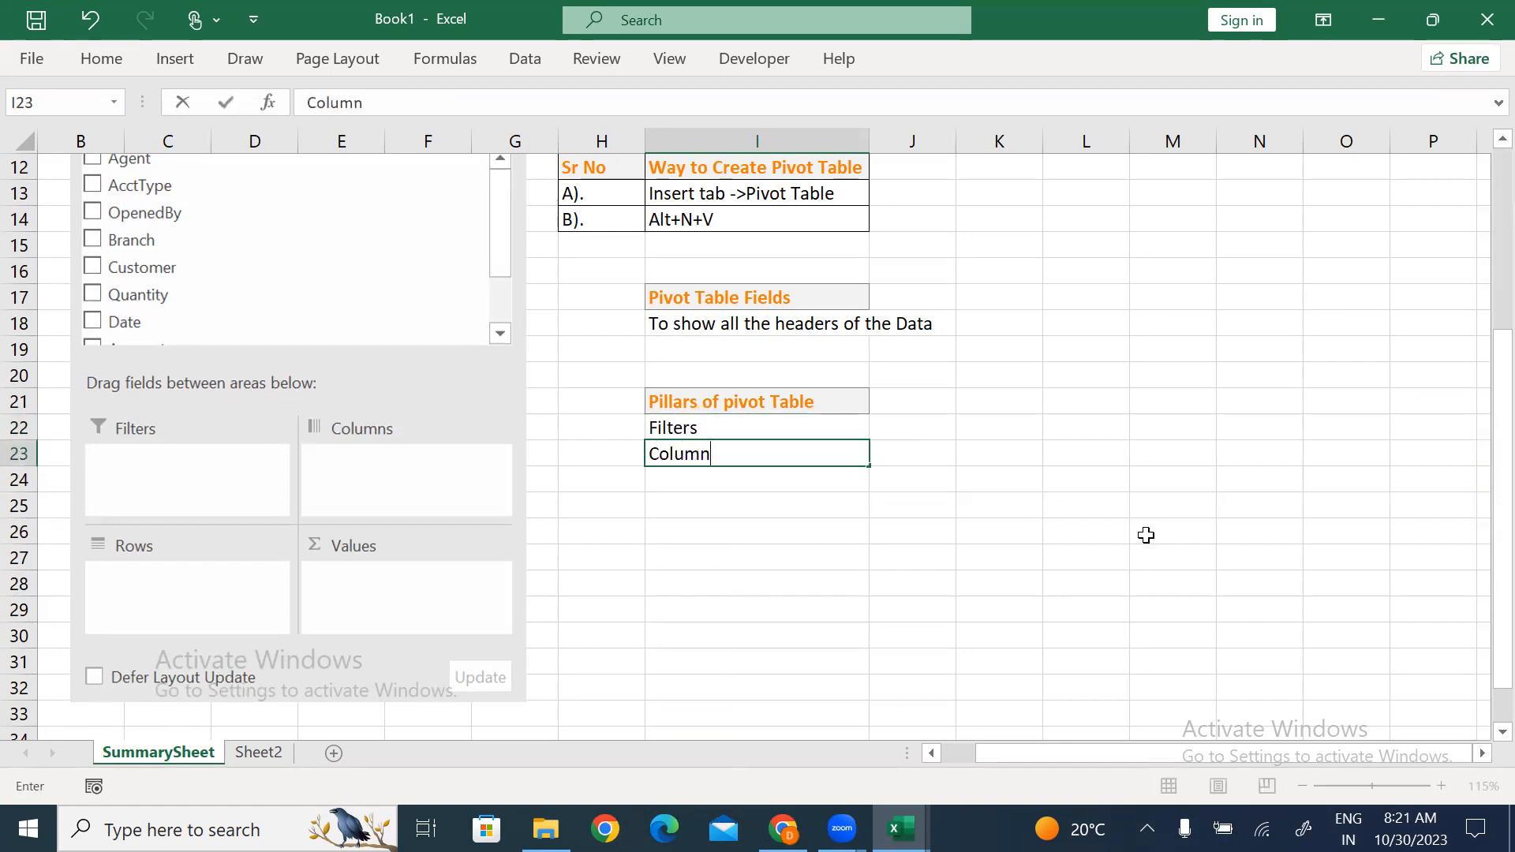
key(Return)
text(Rows)
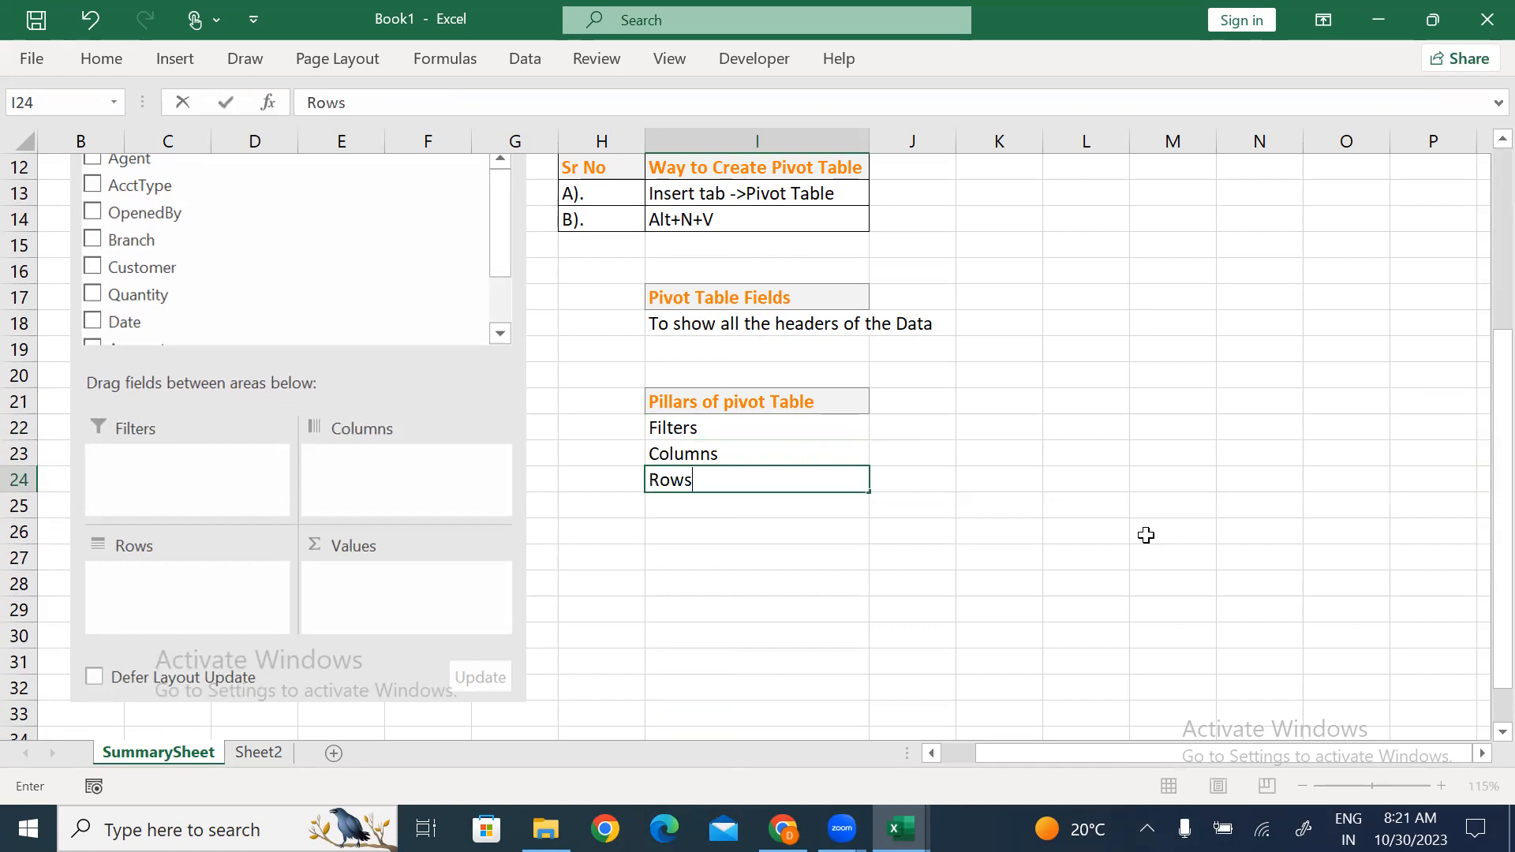
key(Return)
text(Values)
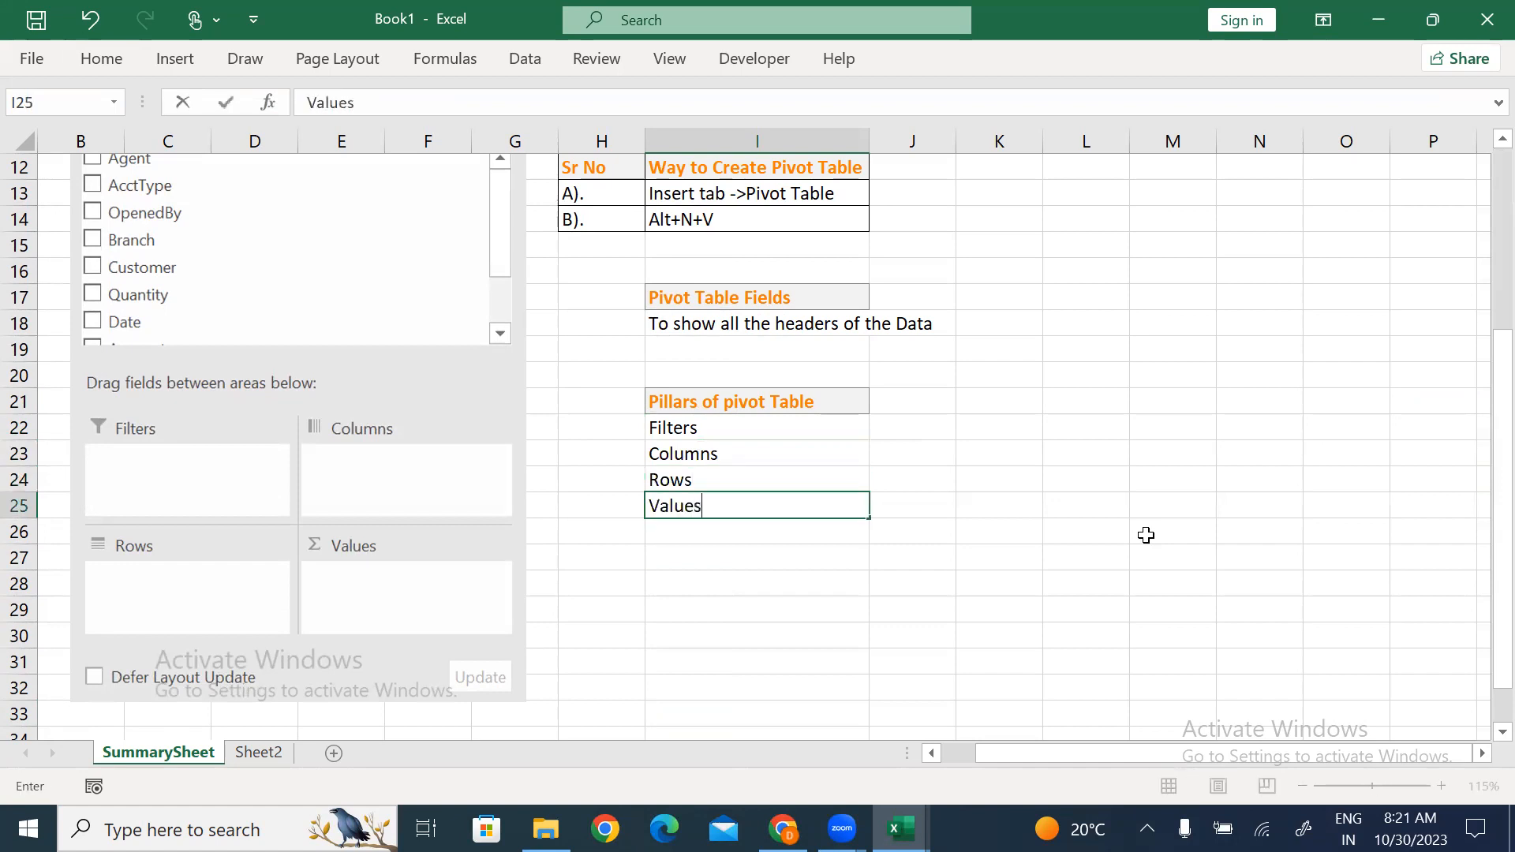
key(Return)
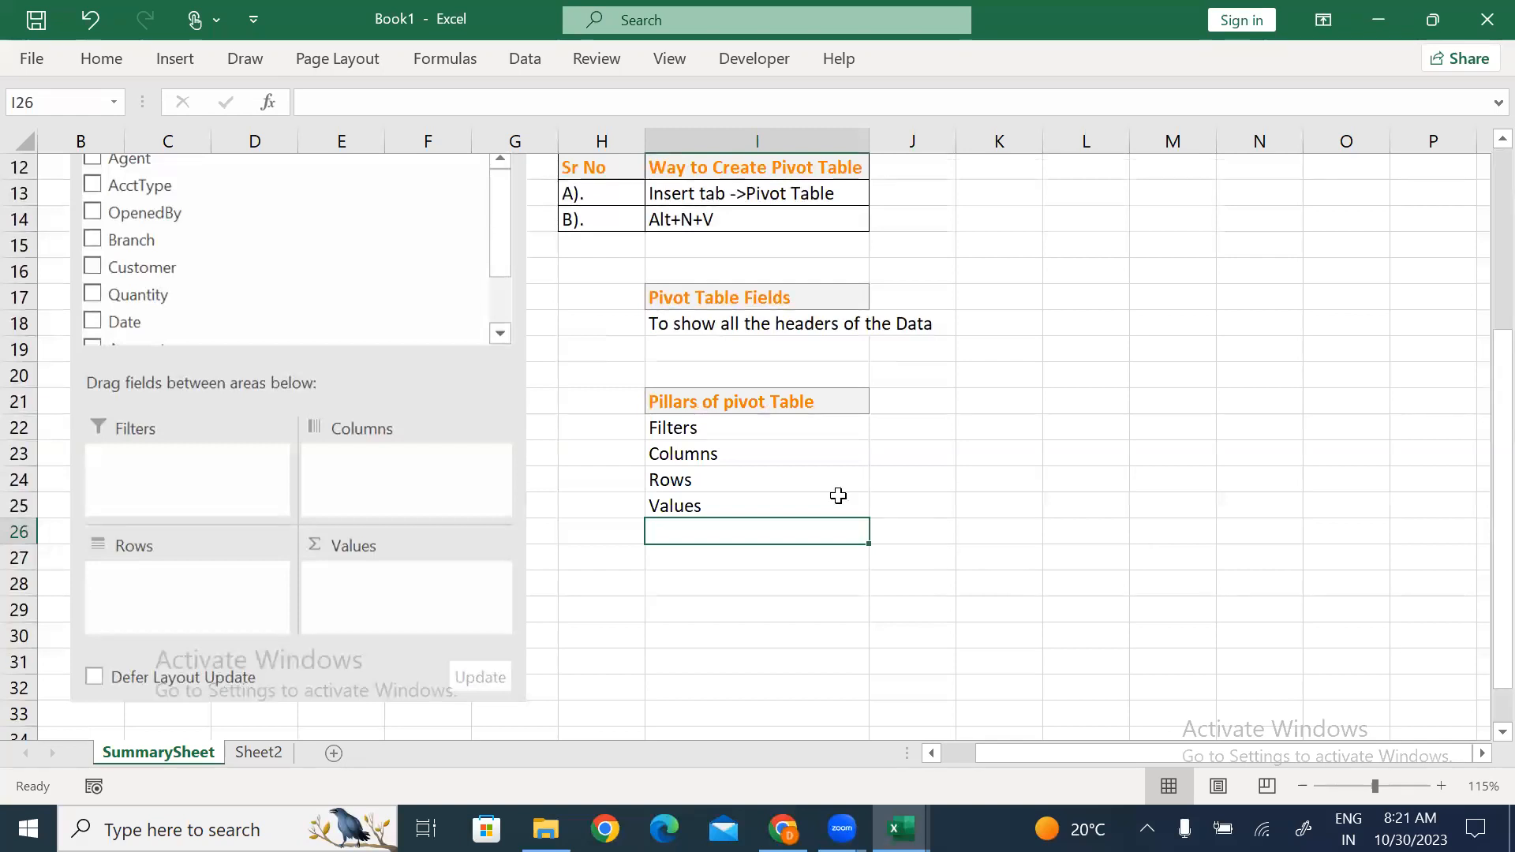
Enter "To show report as per our requirement" in cell J22 beside Filters.
click(763, 428)
key(Right)
text(To shoe)
key(BackSpace)
key(BackSpace)
text(w re)
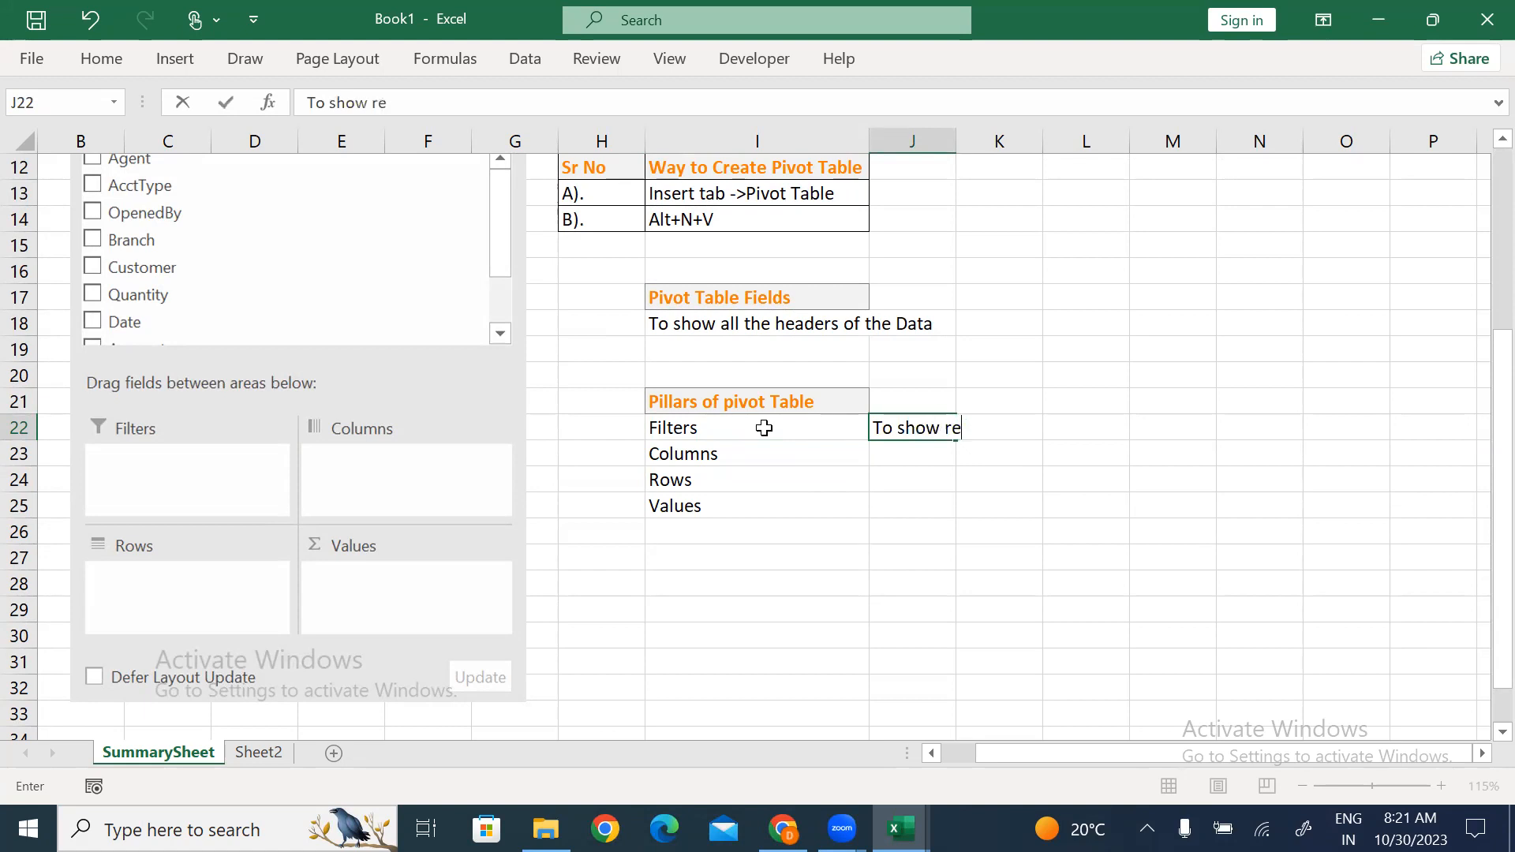
text(port as per ou)
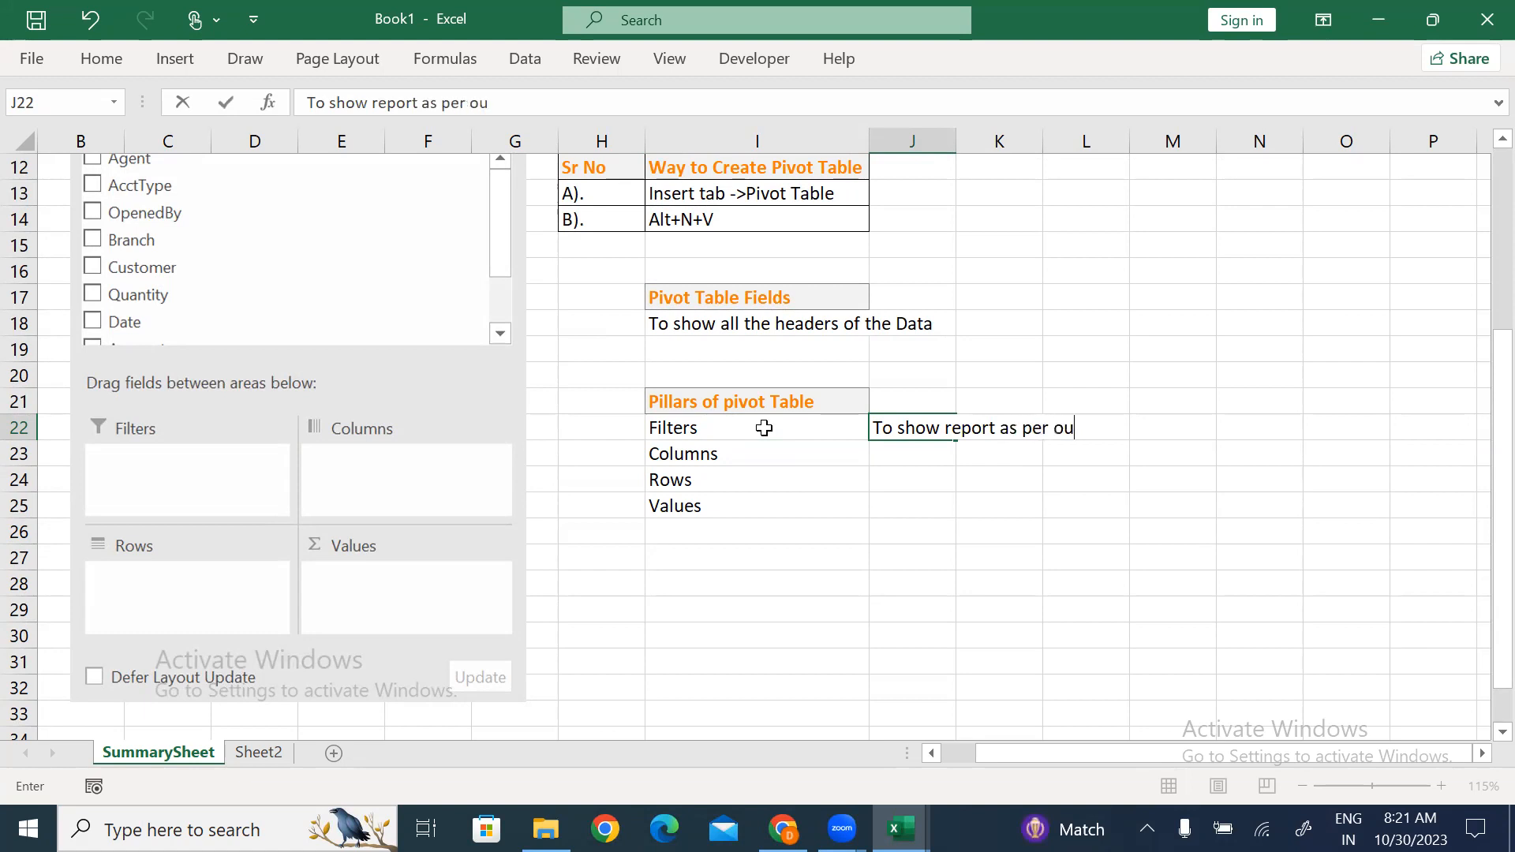
text(r eequirement)
key(ctrl+Return)
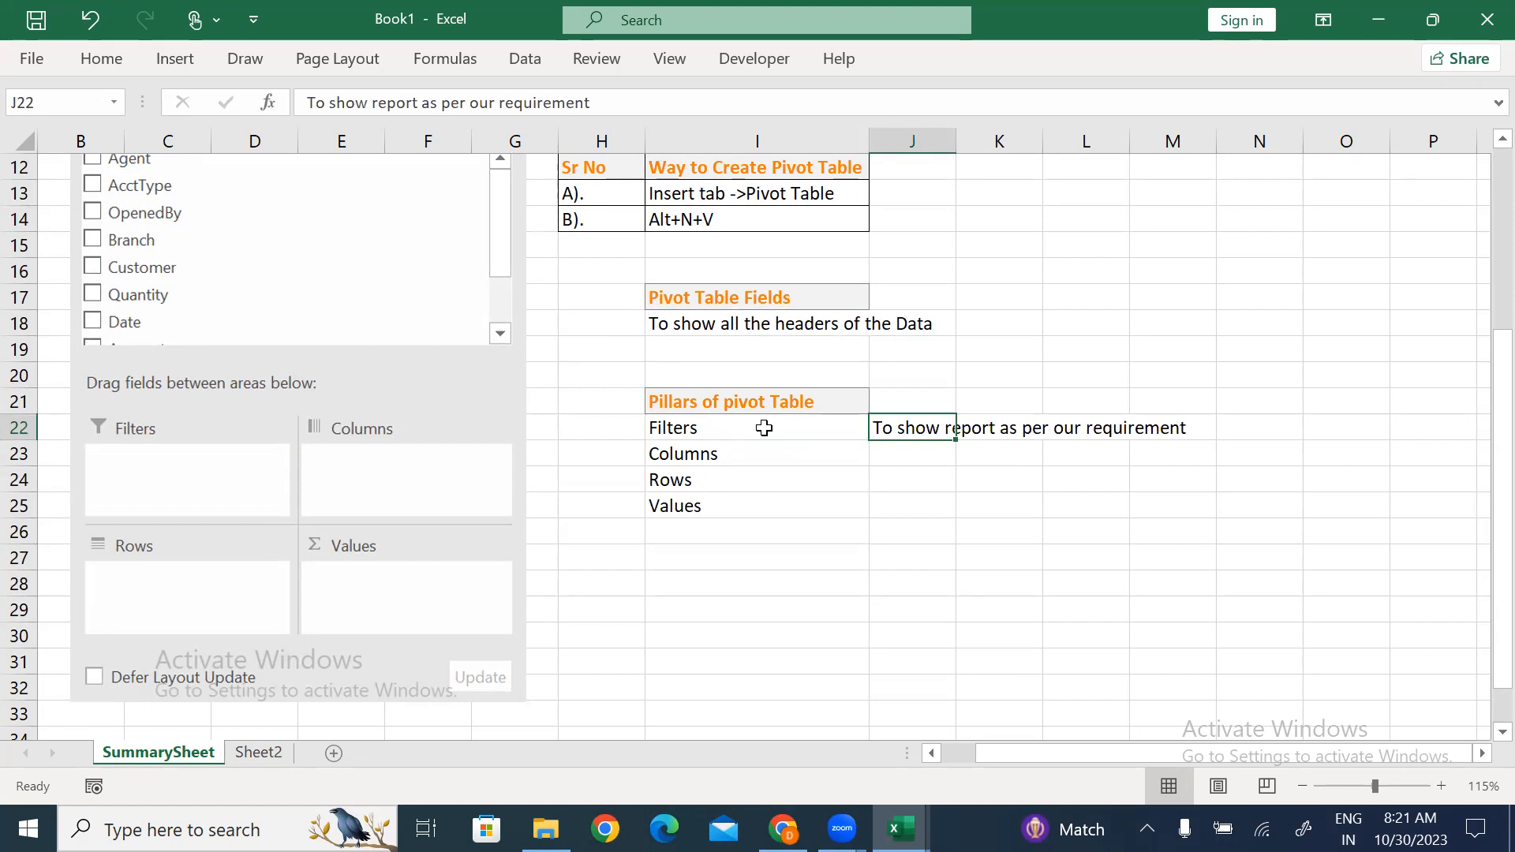
Look over the source data on Sheet2 up to its header row and return to SummarySheet.
click(256, 746)
click(165, 346)
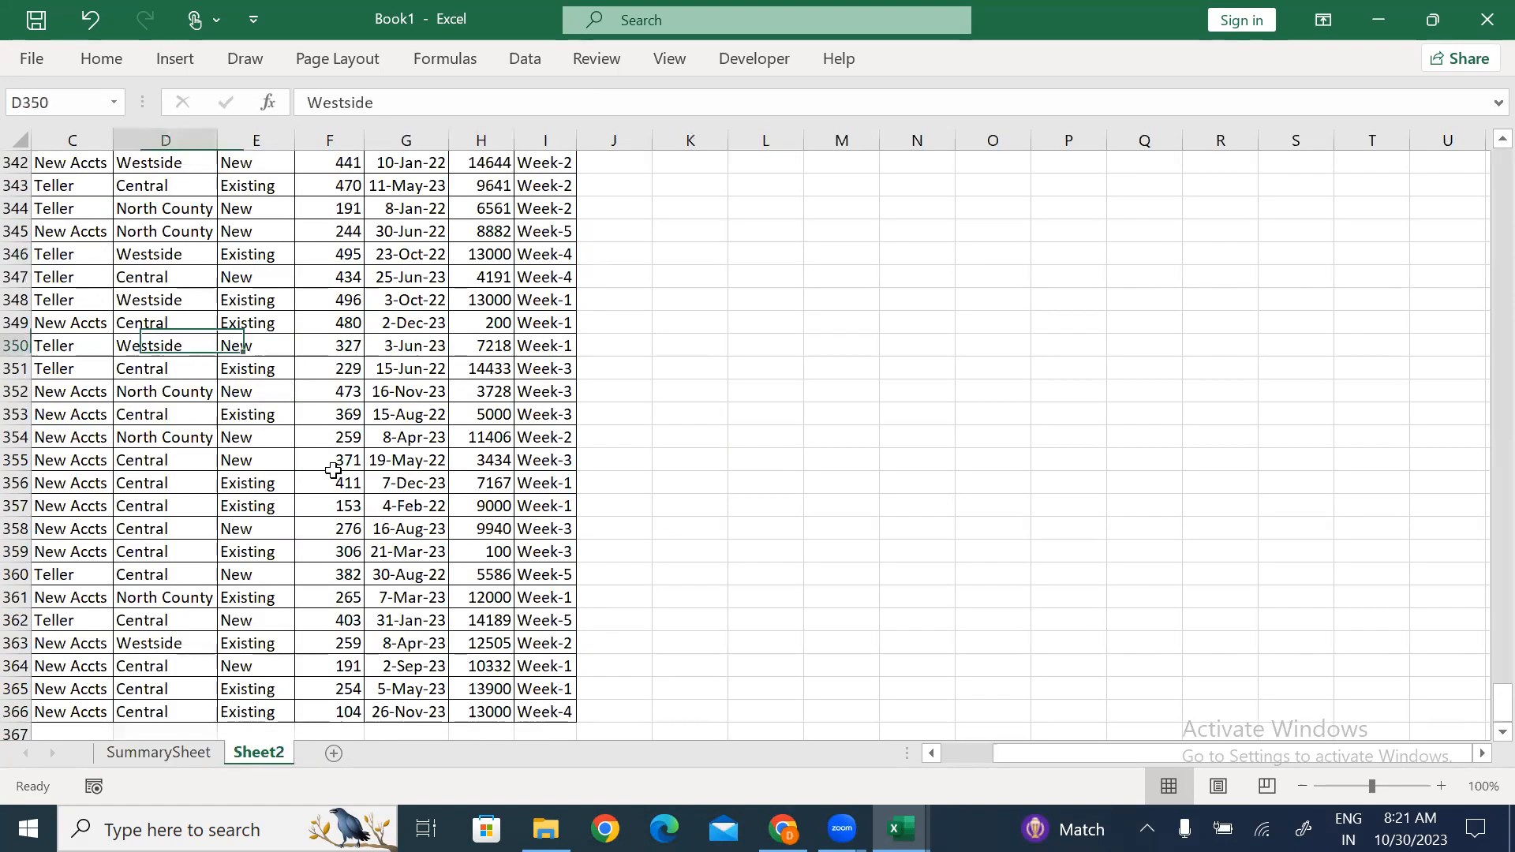
drag(164, 346, 256, 505)
click(369, 505)
key(ctrl+Up)
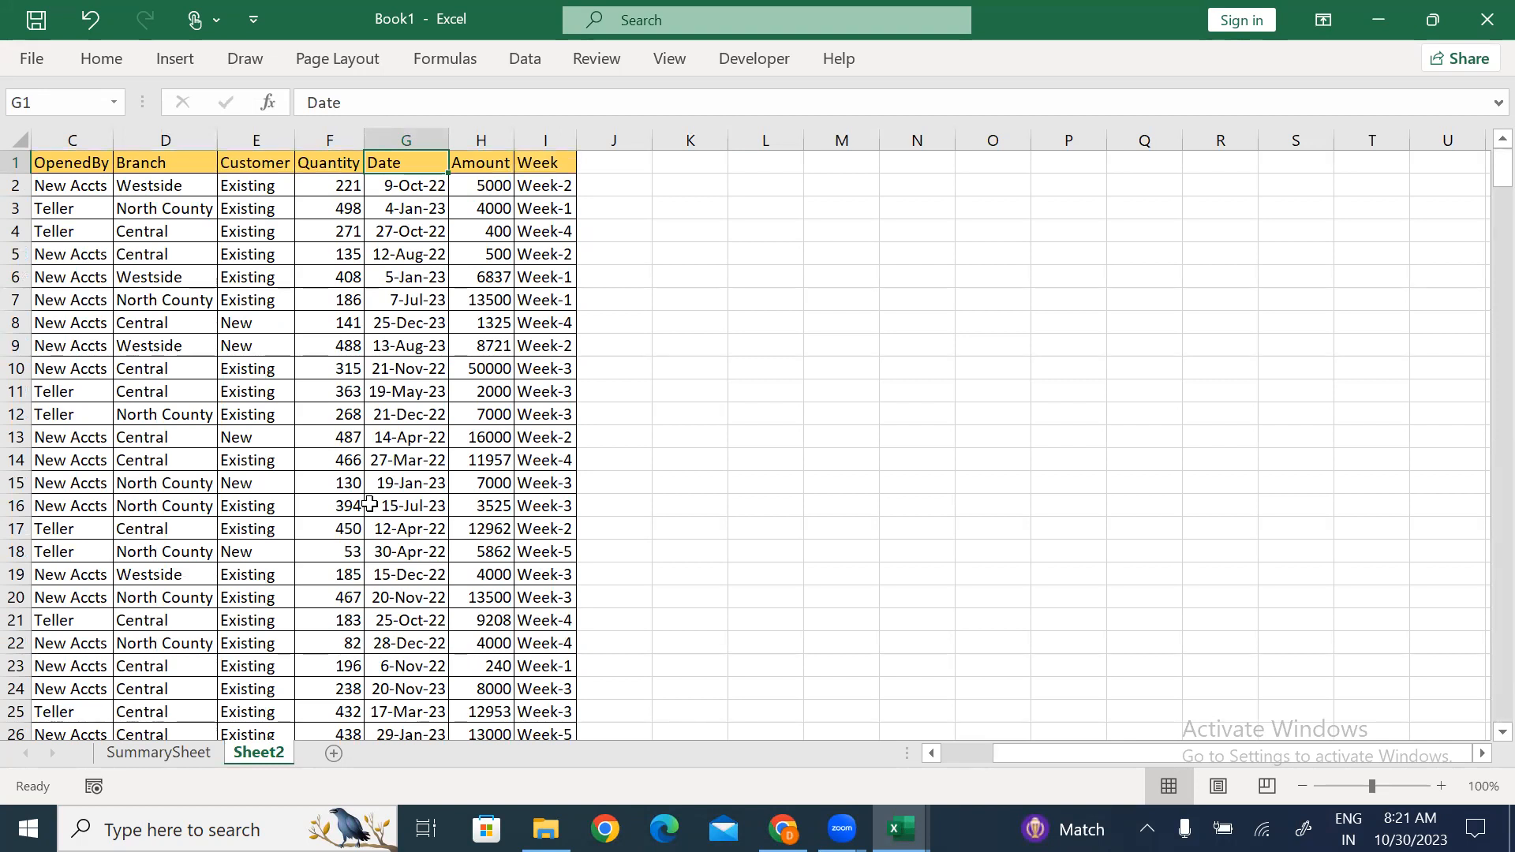
click(166, 754)
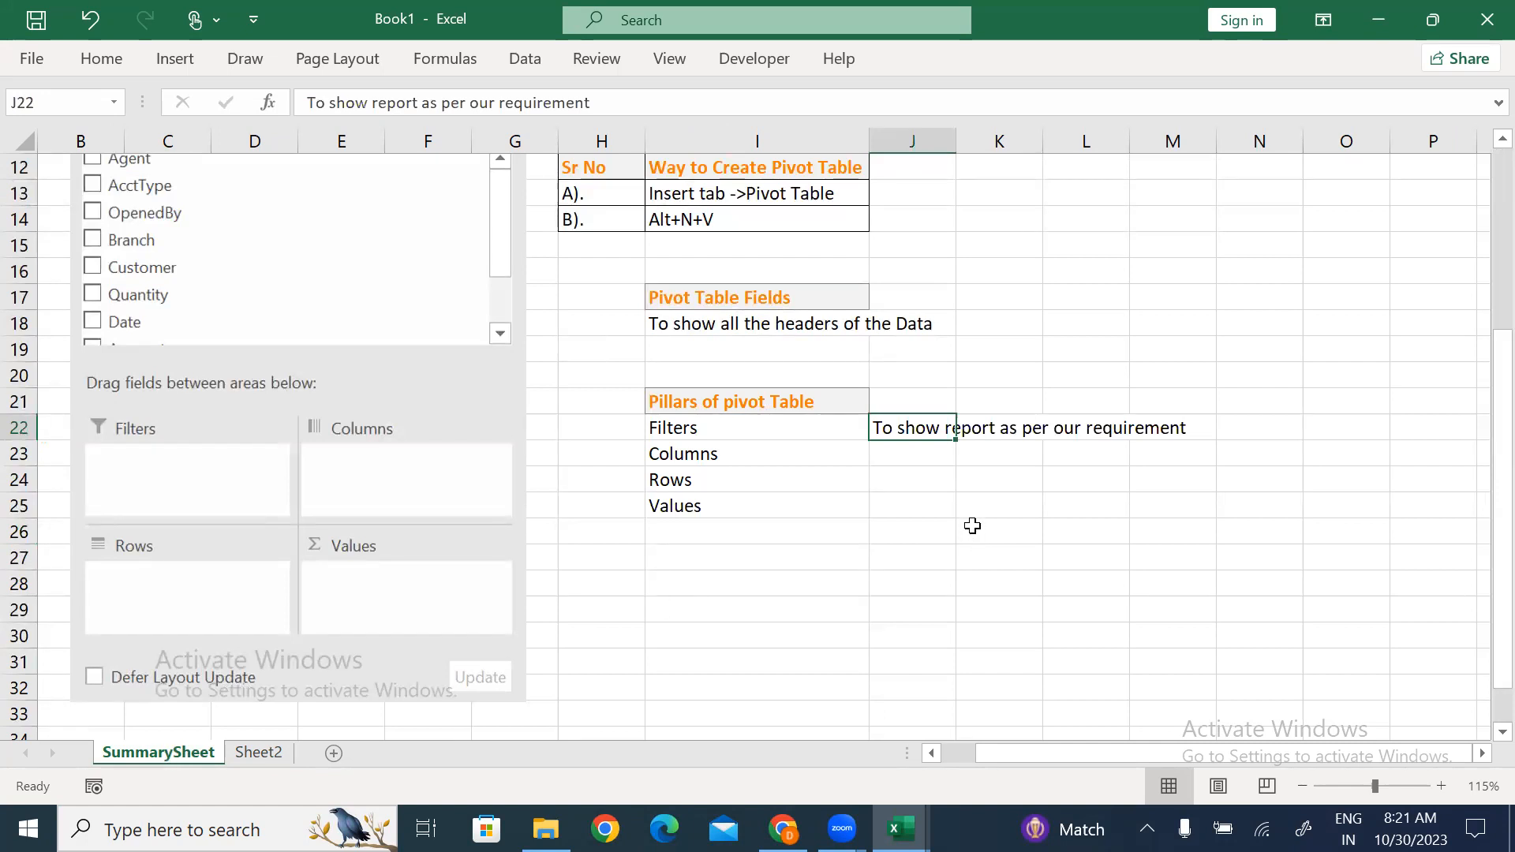
Enter "To show Report horizontally" in cell J23 beside Columns.
click(702, 456)
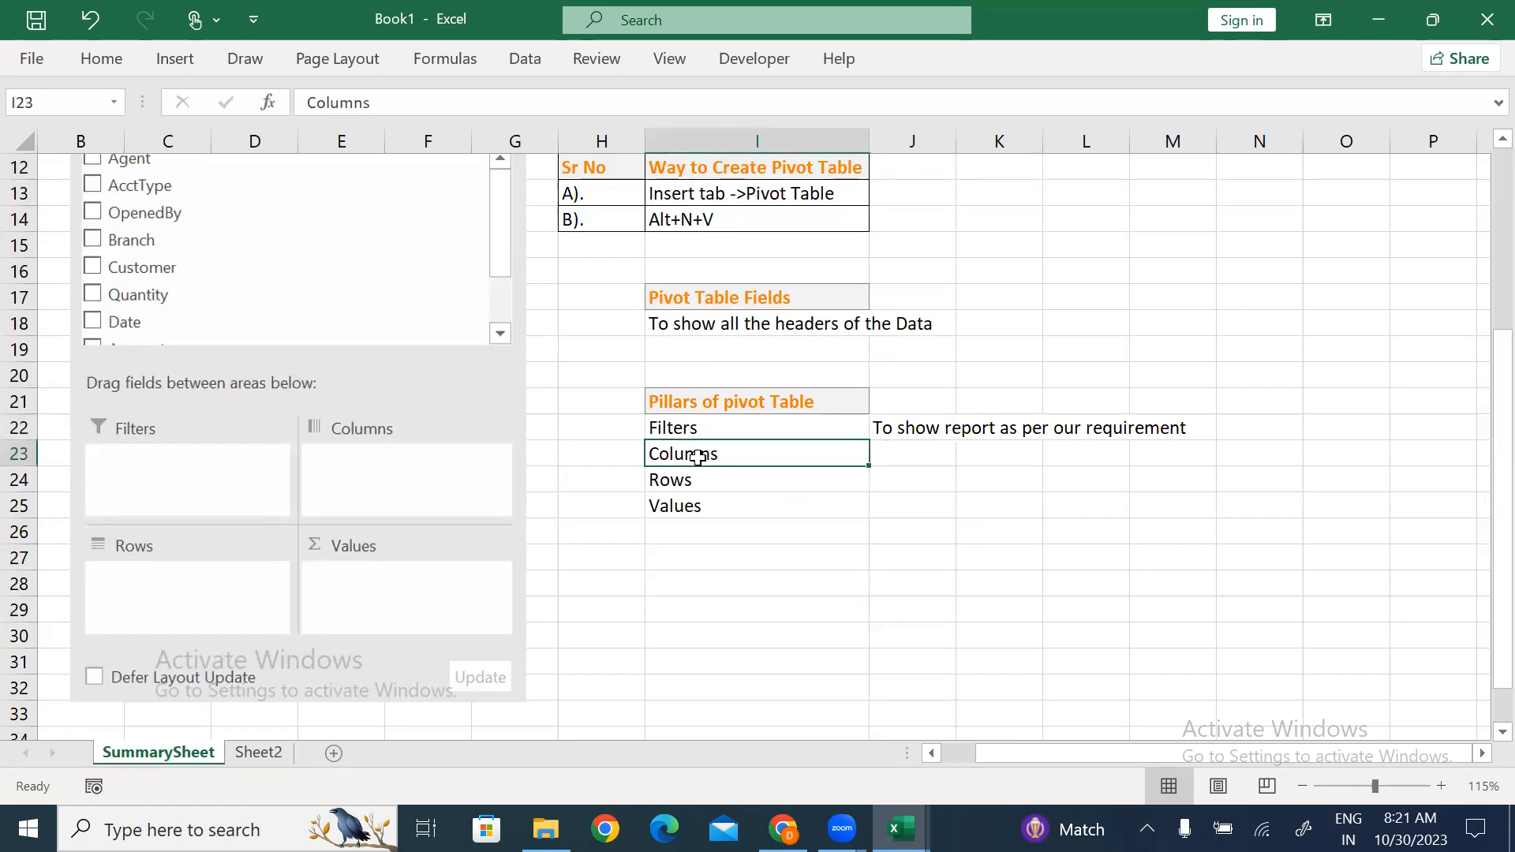
click(908, 458)
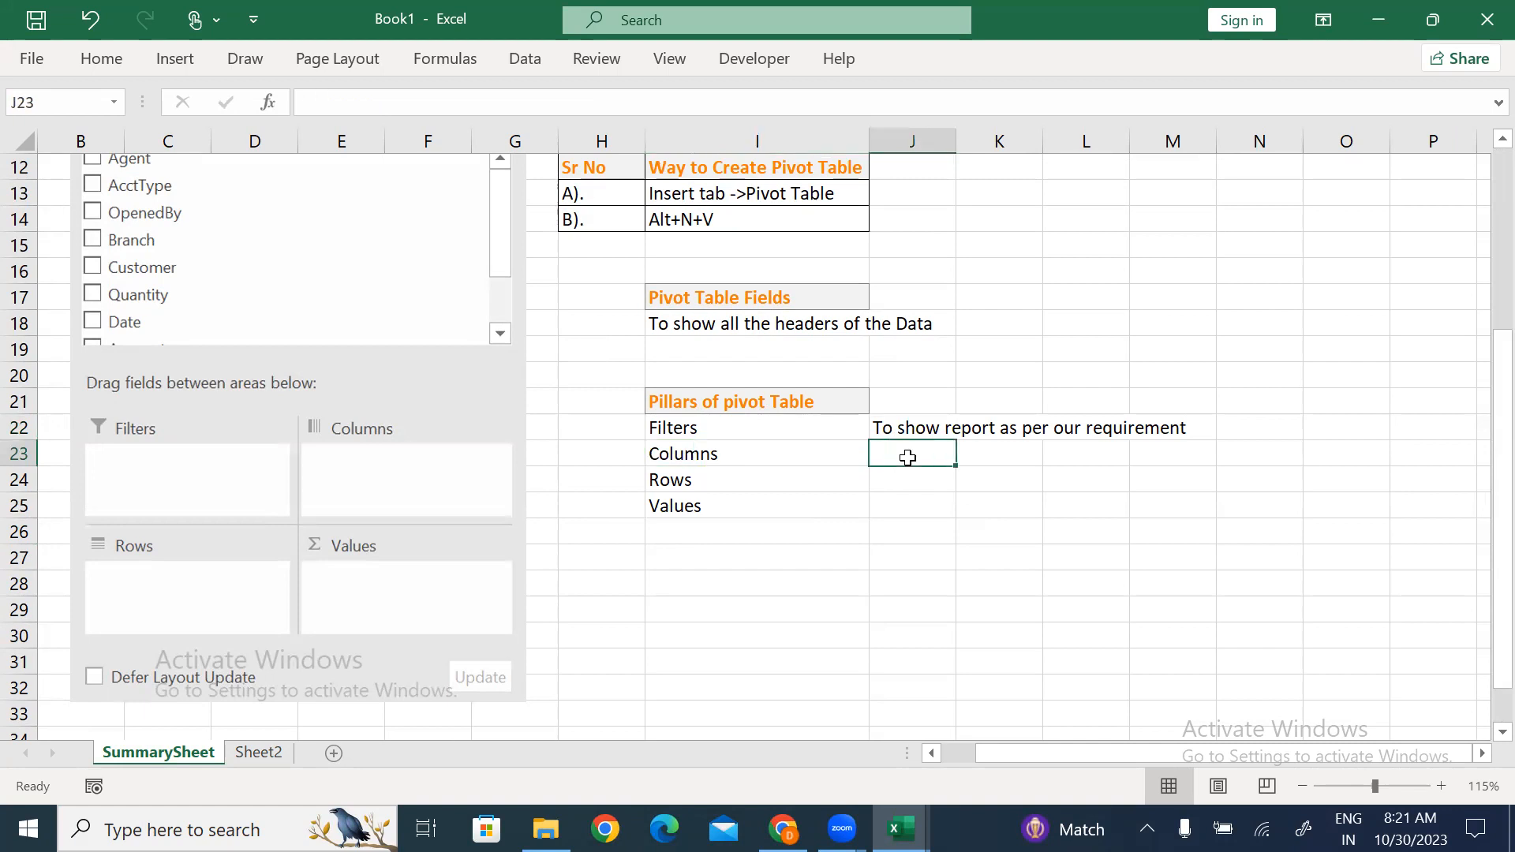
text(To sho)
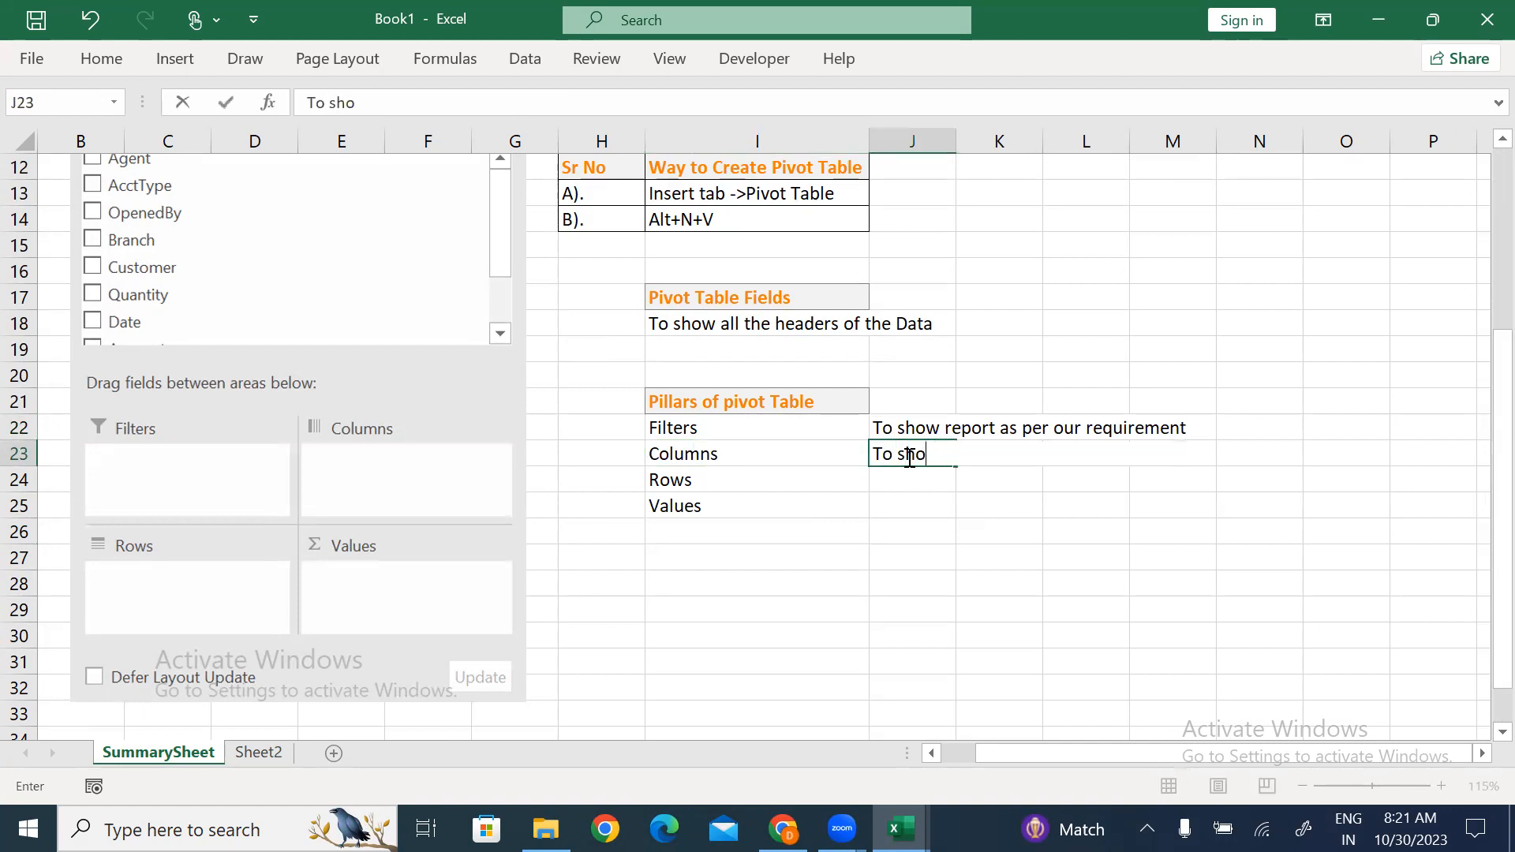
text(w)
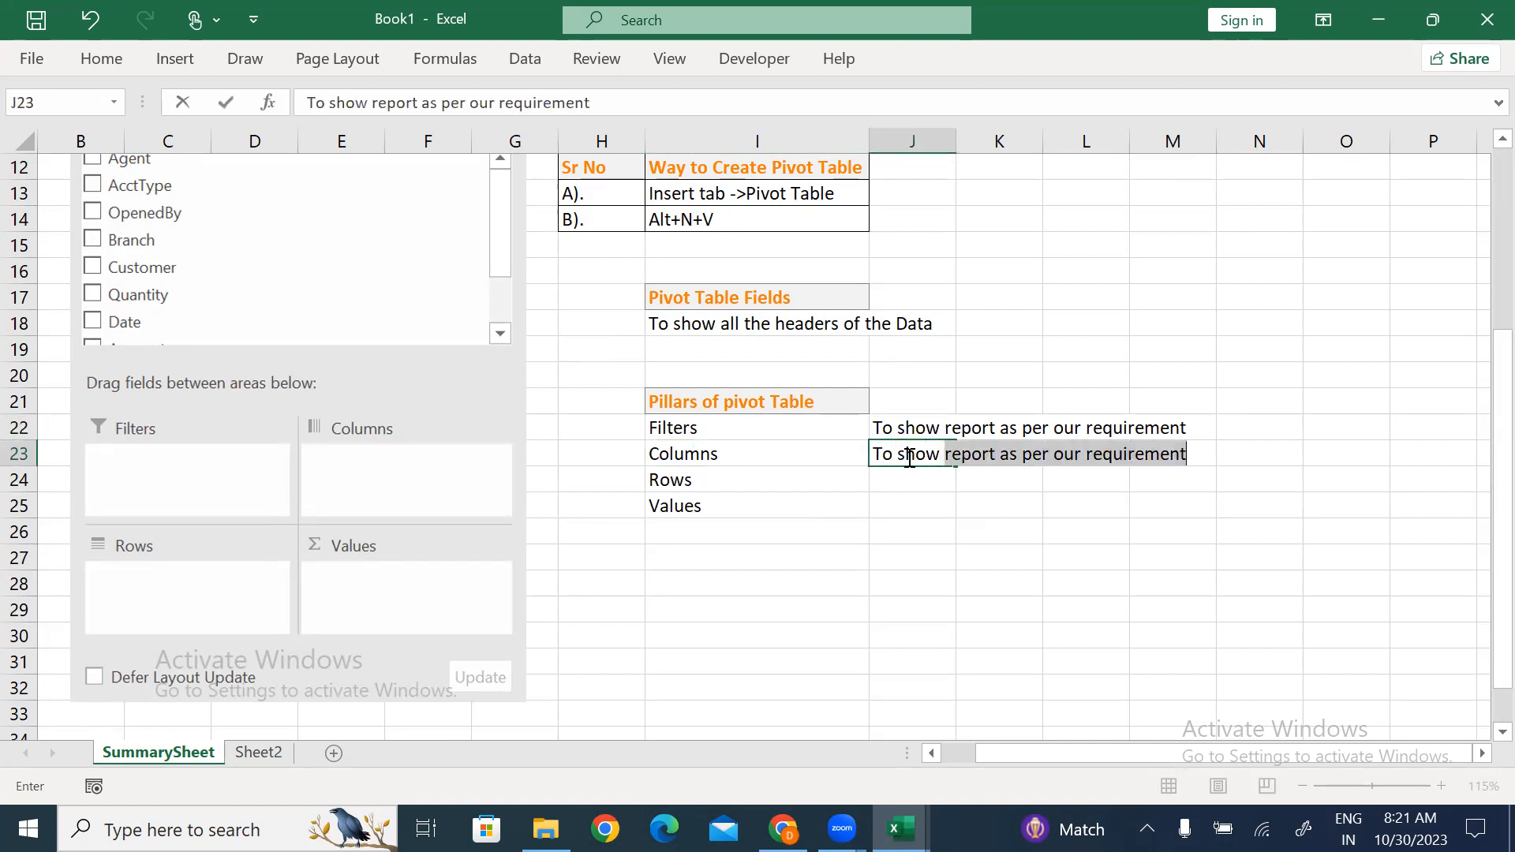
text( Repoe)
key(BackSpace)
key(BackSpace)
text(rt )
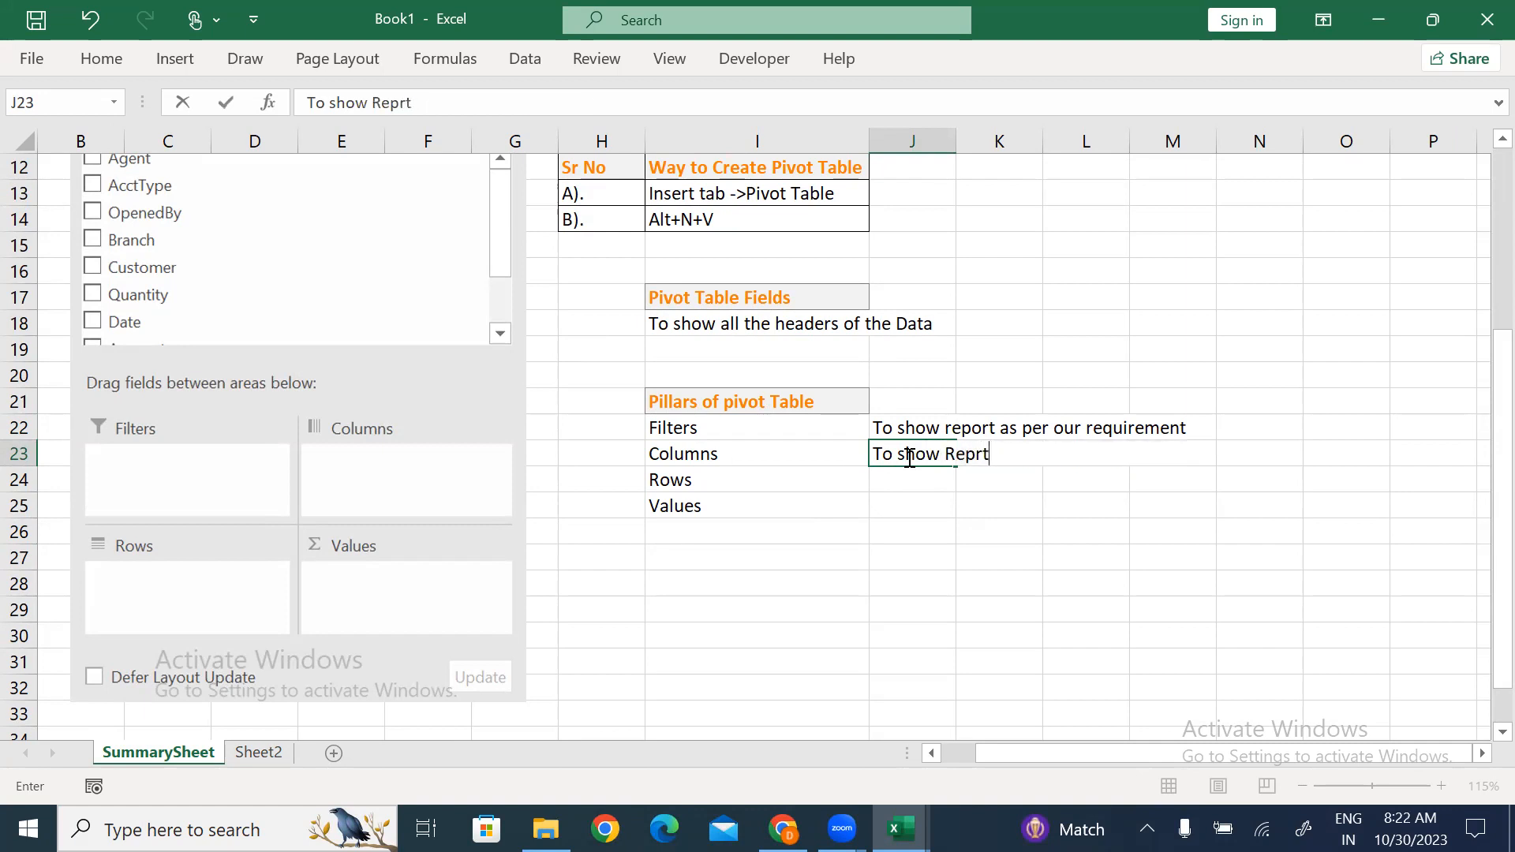
key(BackSpace)
key(BackSpace)
key(BackSpace)
text(ort)
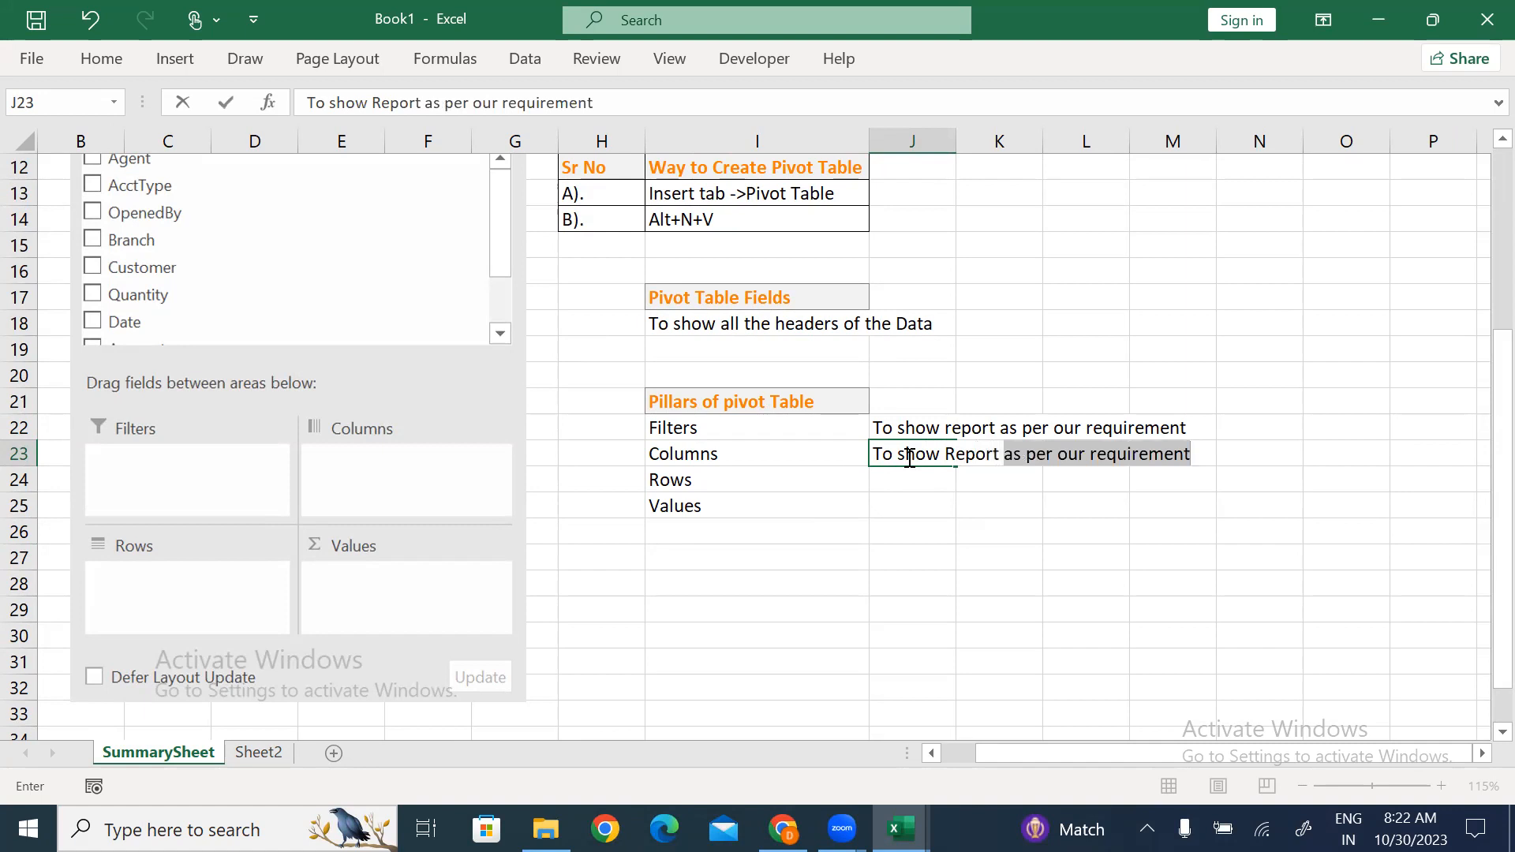
text( horix)
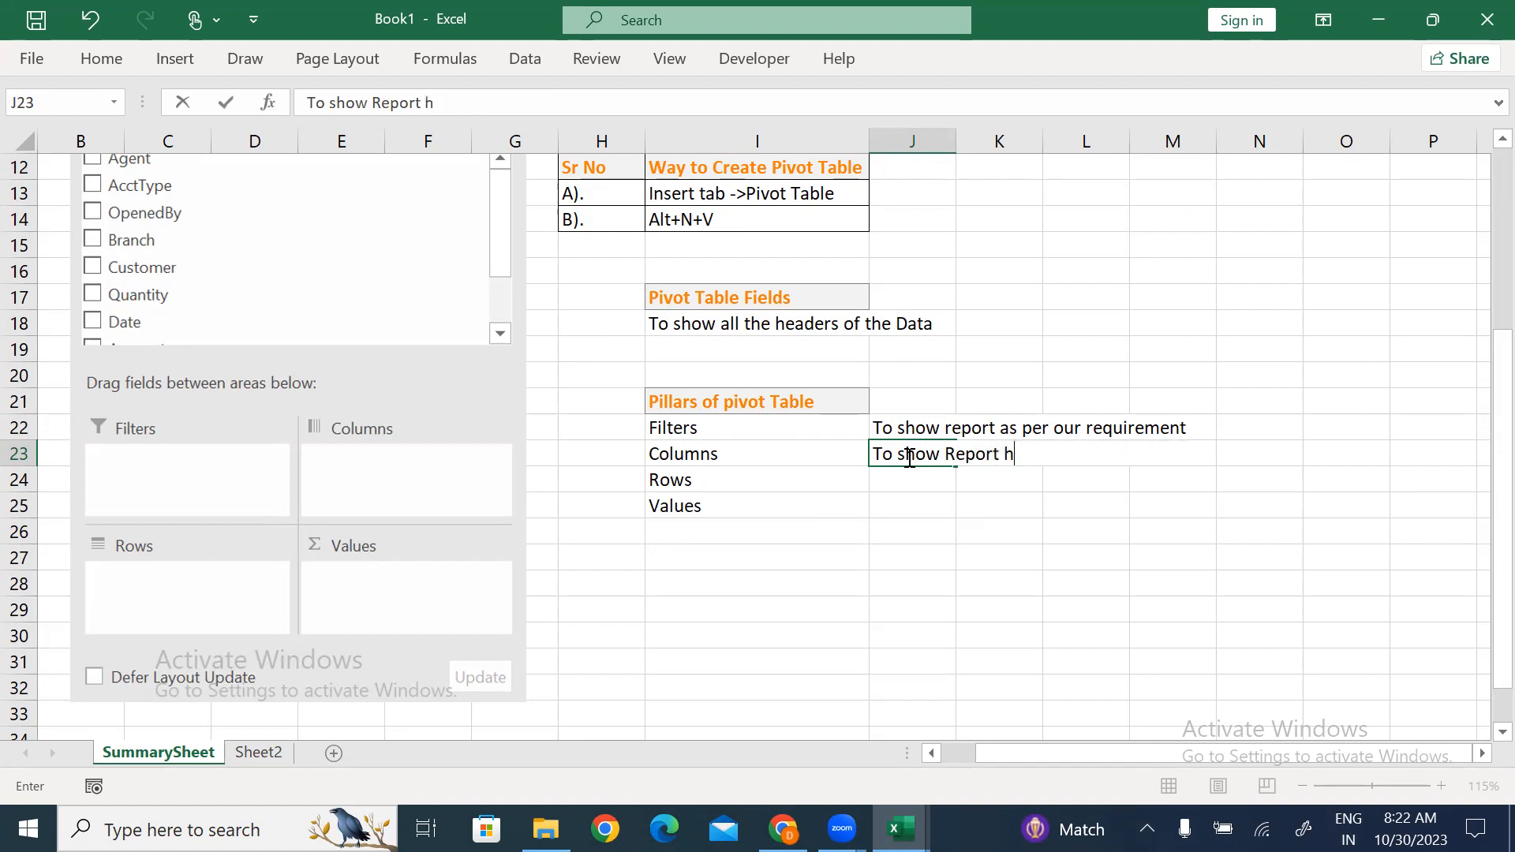
key(BackSpace)
key(BackSpace)
key(BackSpace)
key(BackSpace)
key(BackSpace)
key(BackSpace)
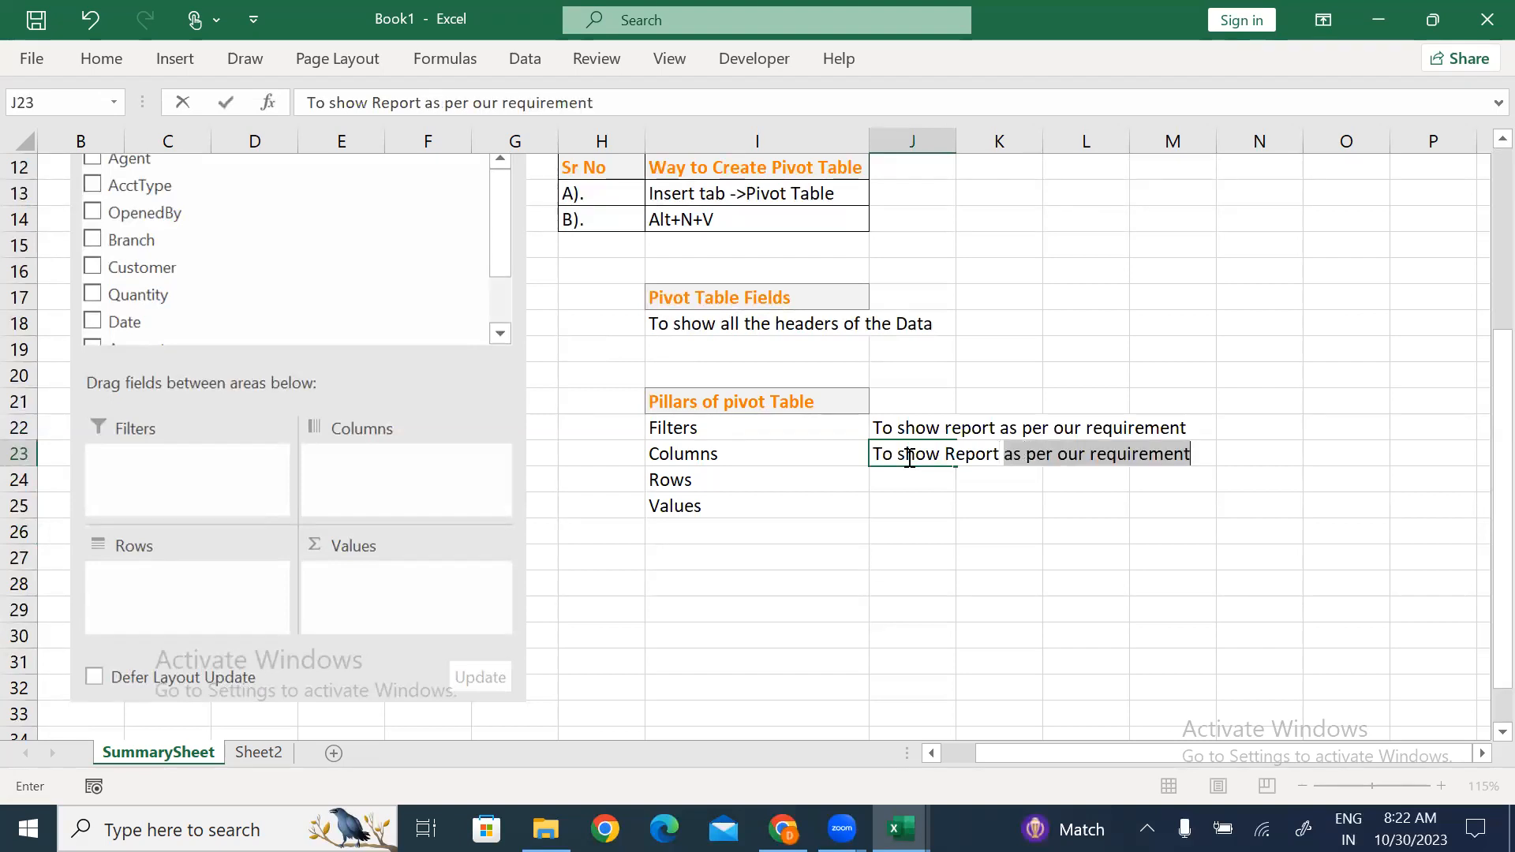
text(horizontally)
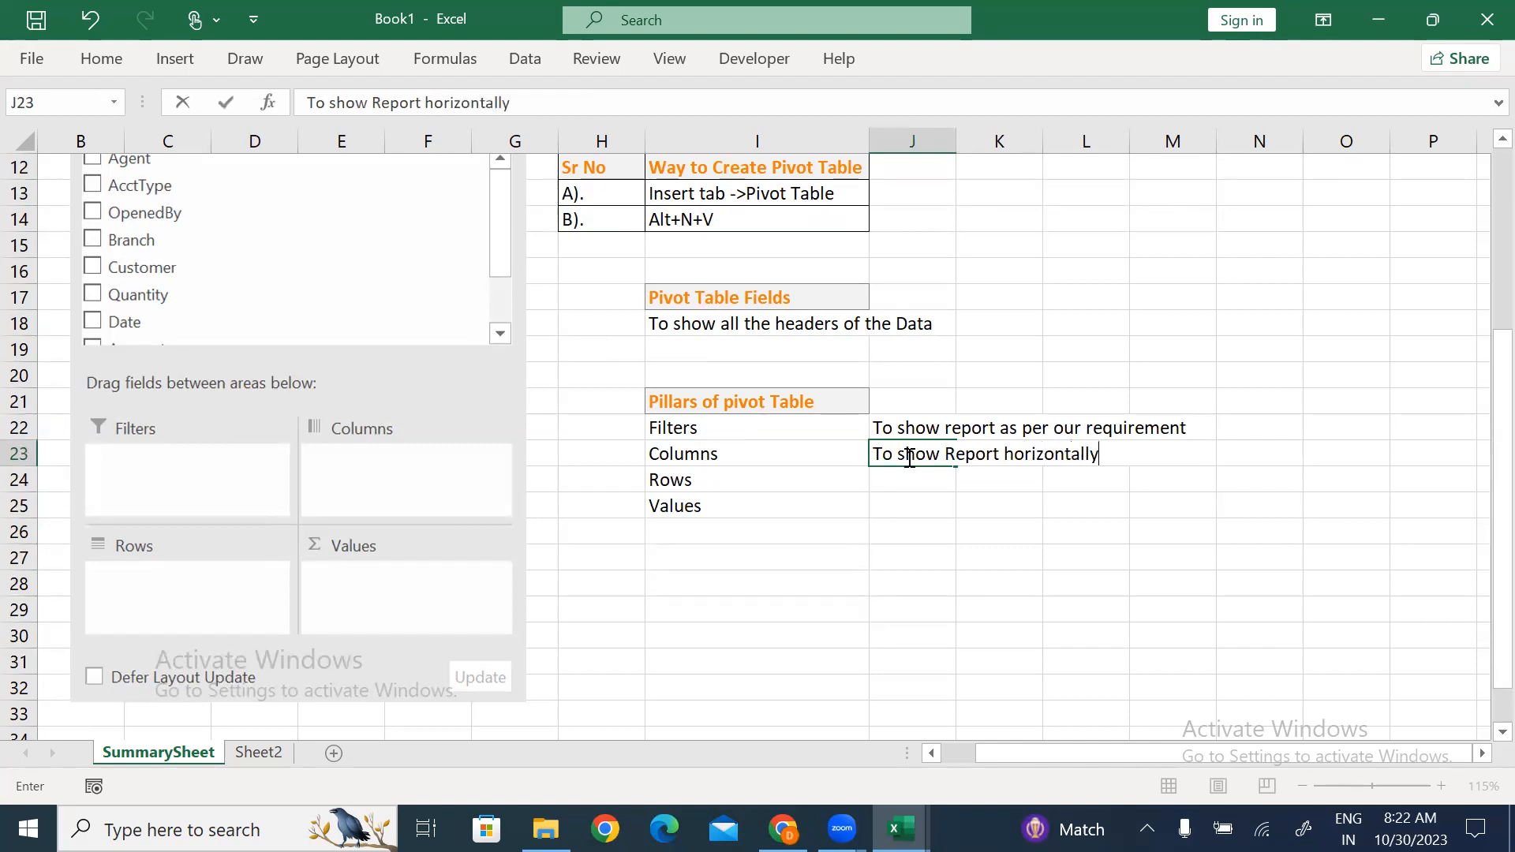
key(Return)
click(908, 457)
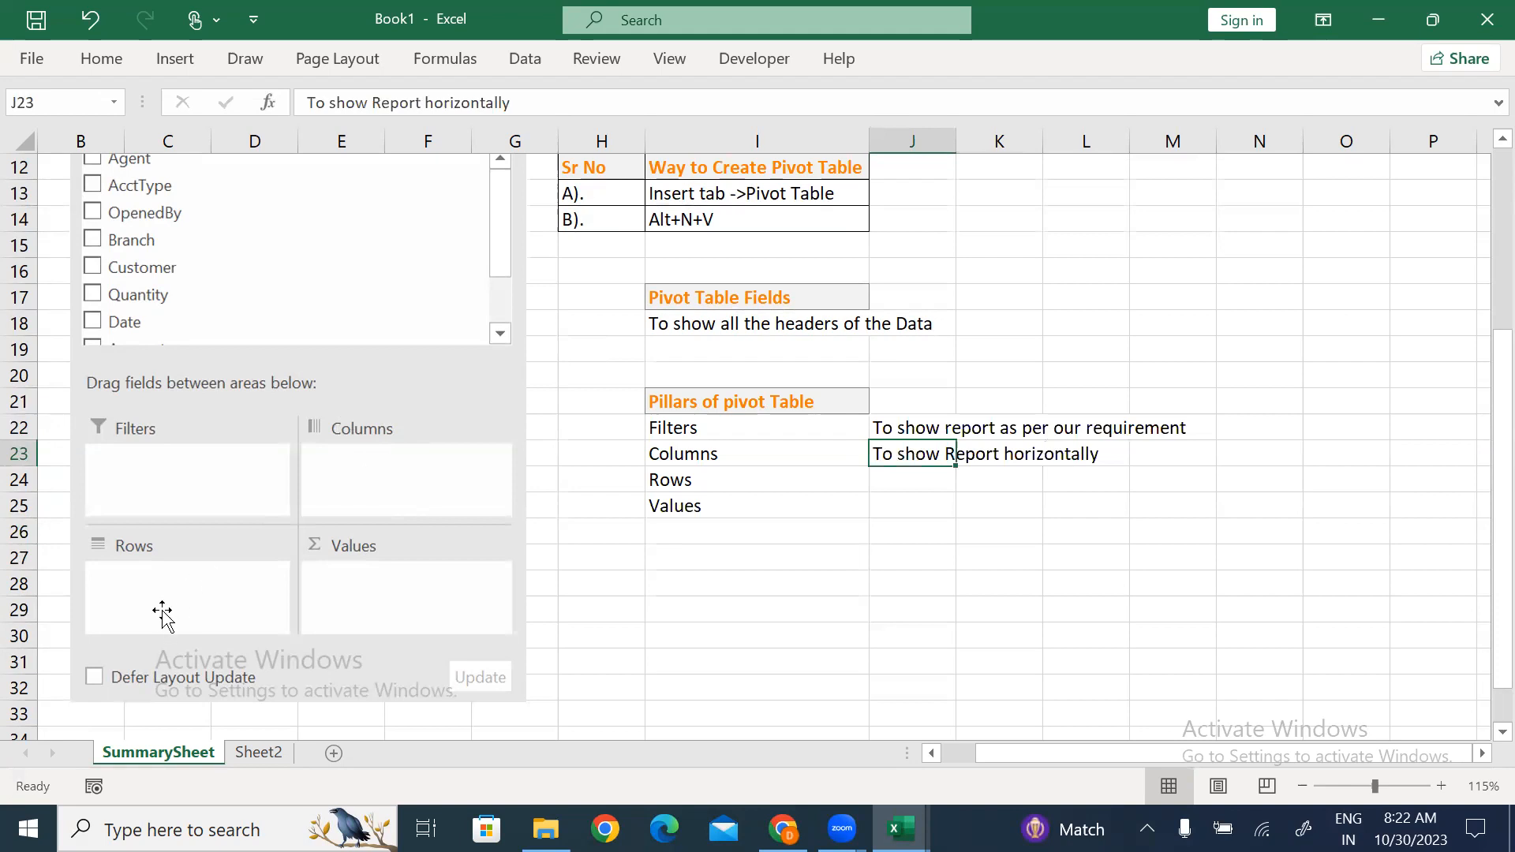
Enter "To Show report vertically" in cell J24 beside Rows.
click(893, 479)
text(T)
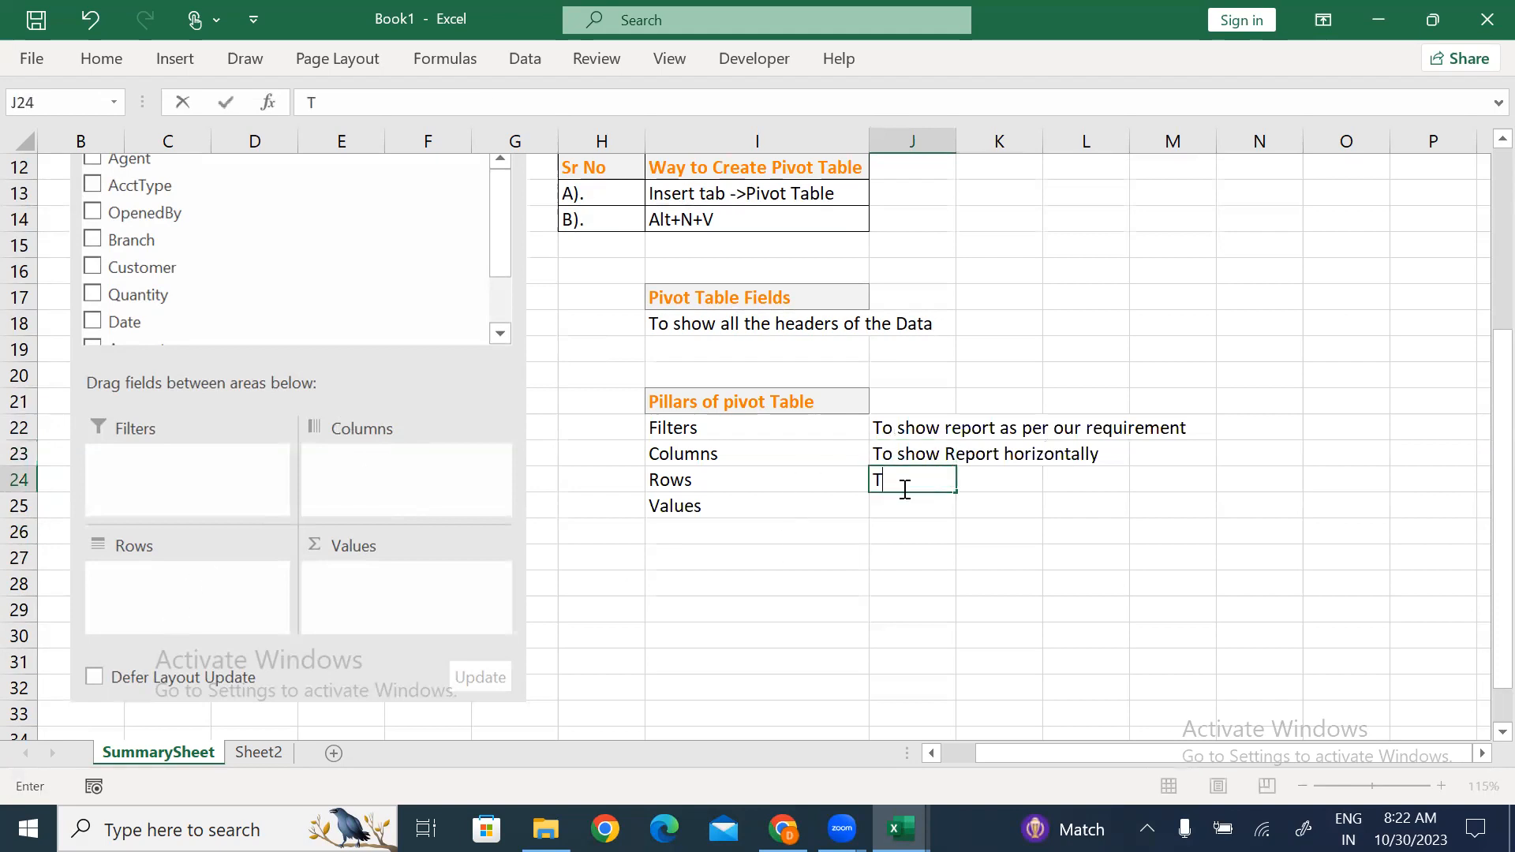
text(o Show repo)
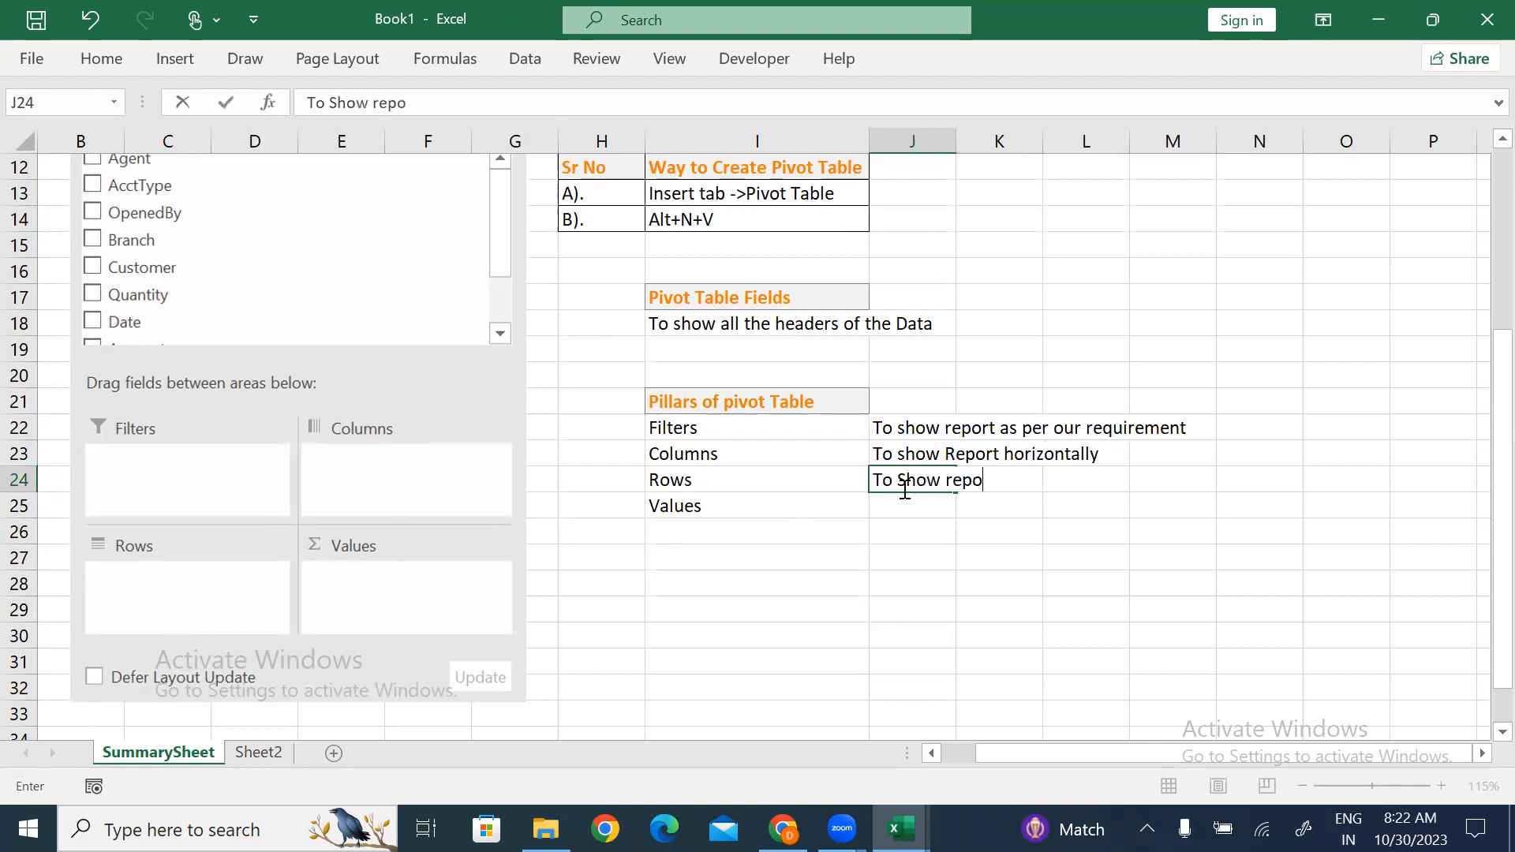
text(rt vertically)
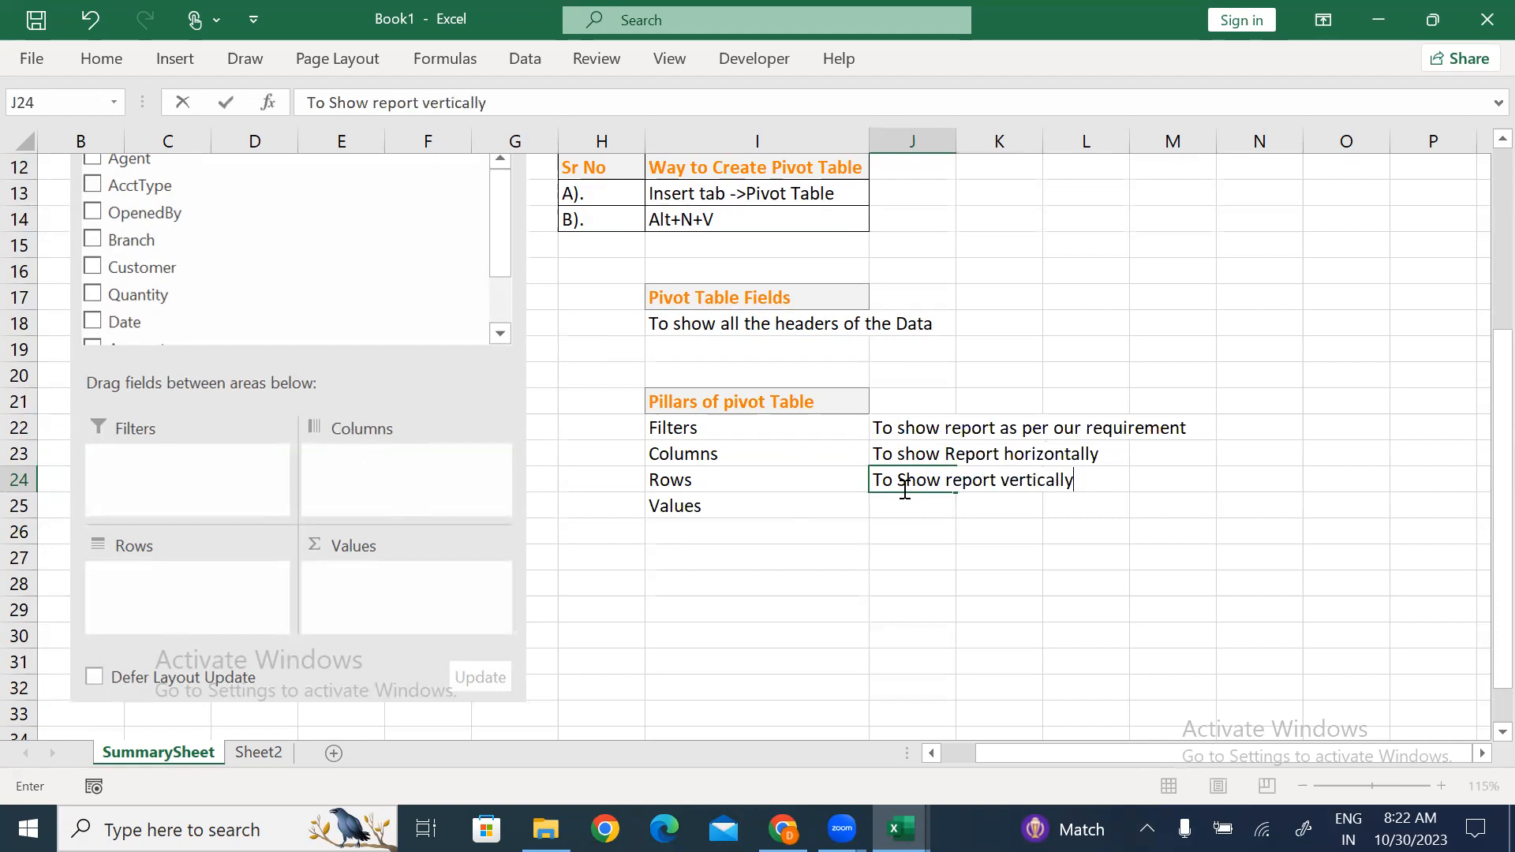
key(Return)
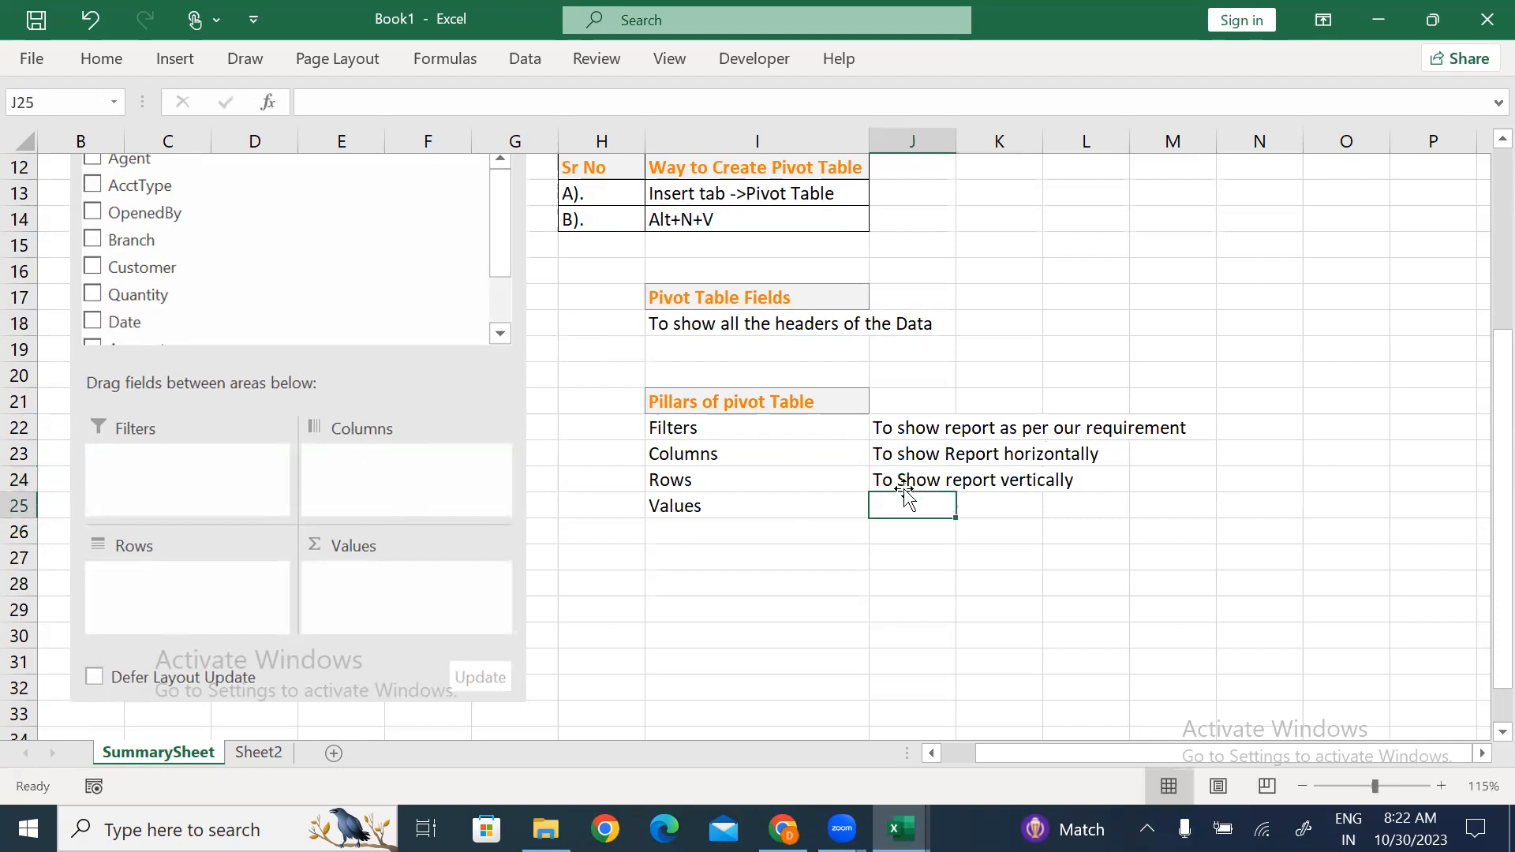
Enter "For calculation" in cell J25 beside Values.
drag(678, 505, 906, 508)
click(906, 509)
text(For cal)
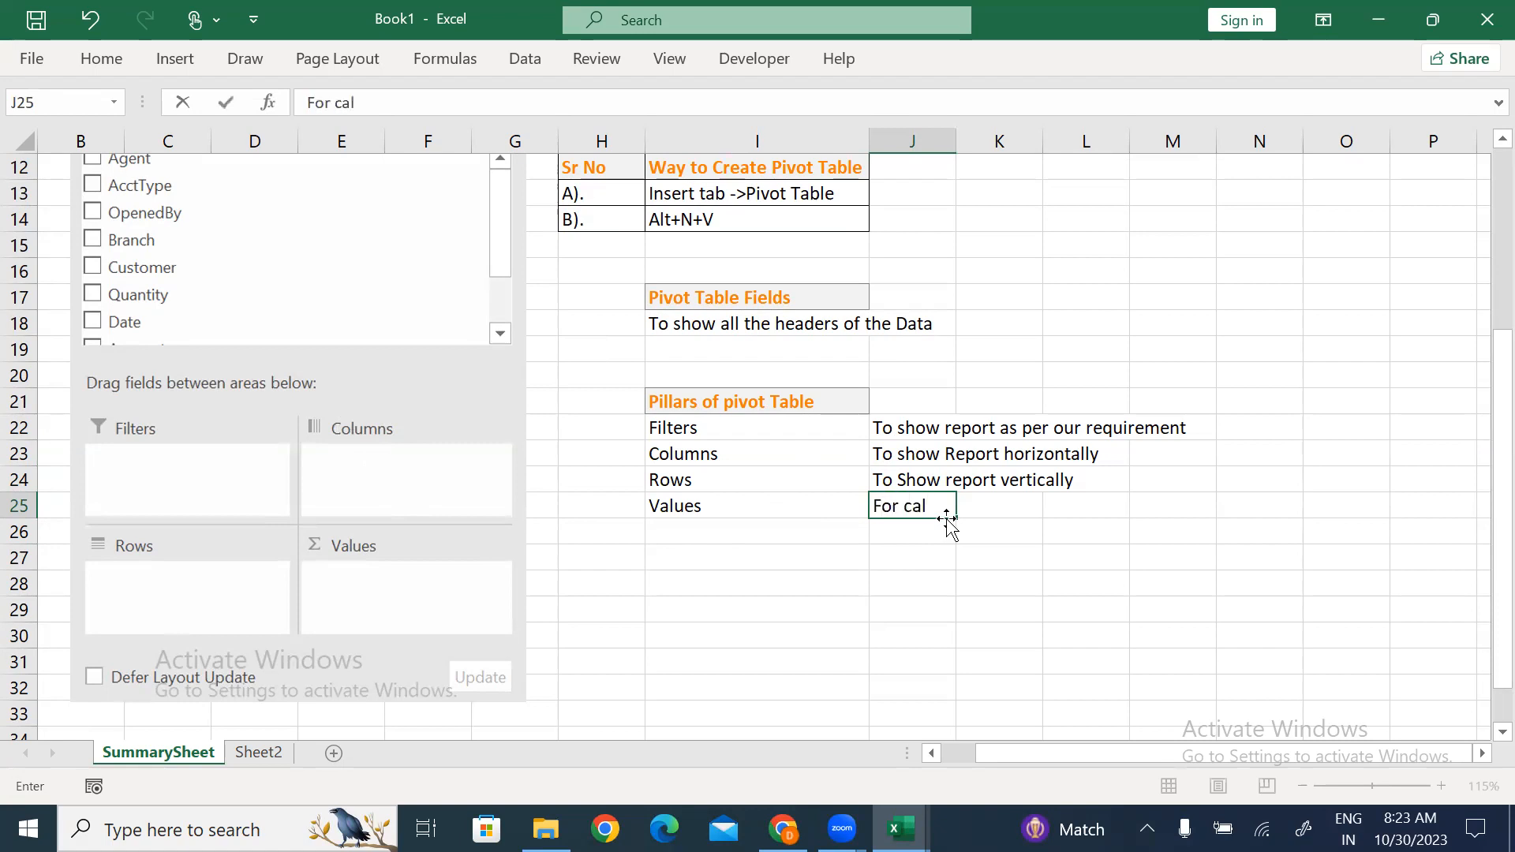
text(culation)
key(ctrl+Return)
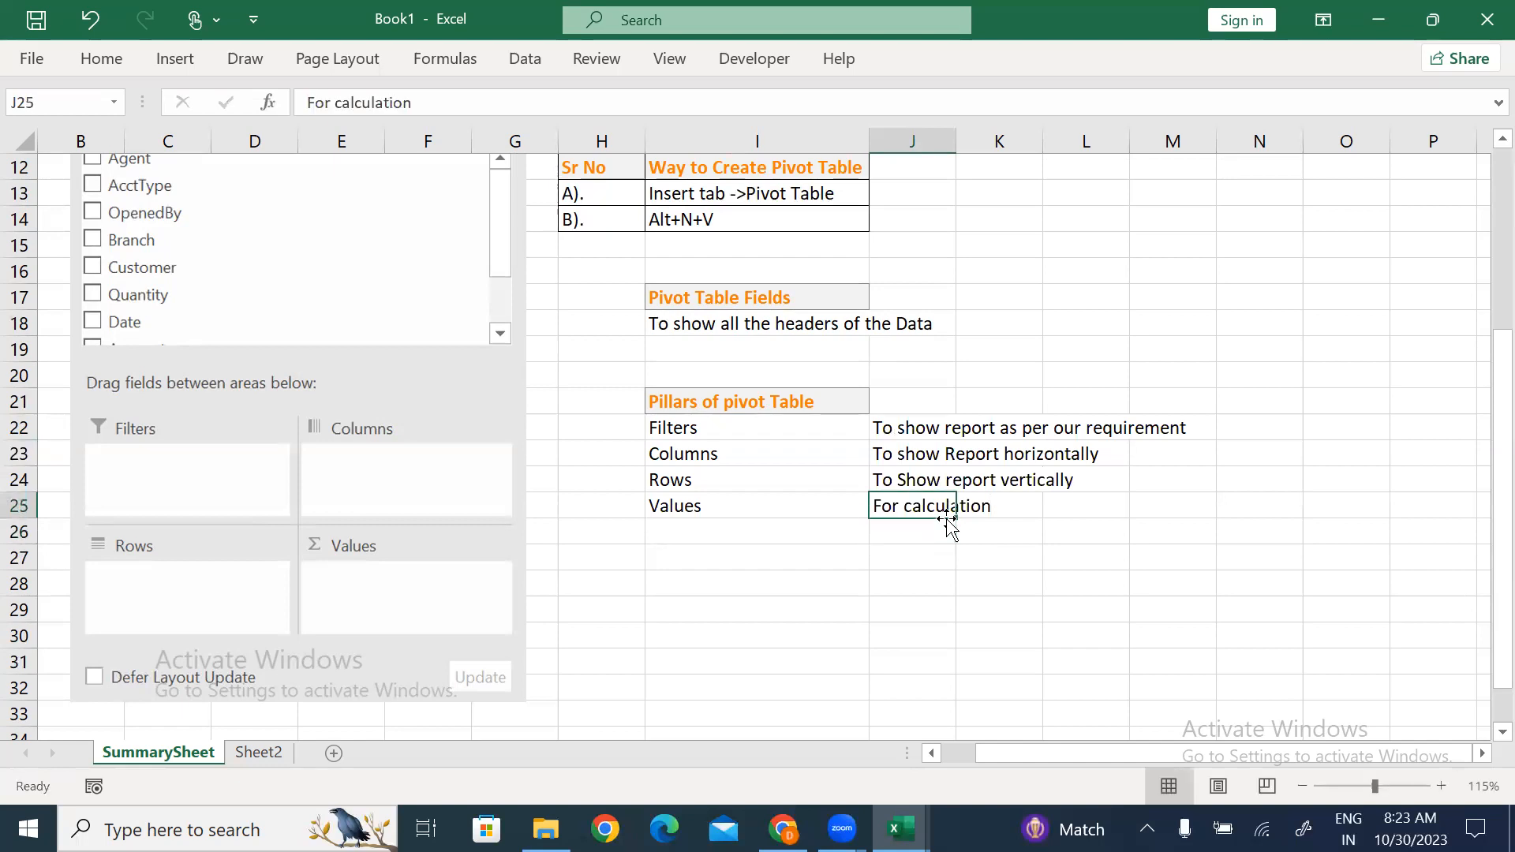
Bold the four pillar names in I22:I25 and apply all borders to I22:J25.
drag(694, 427, 706, 498)
key(ctrl+b)
key(shift+Right)
key(shift+Down)
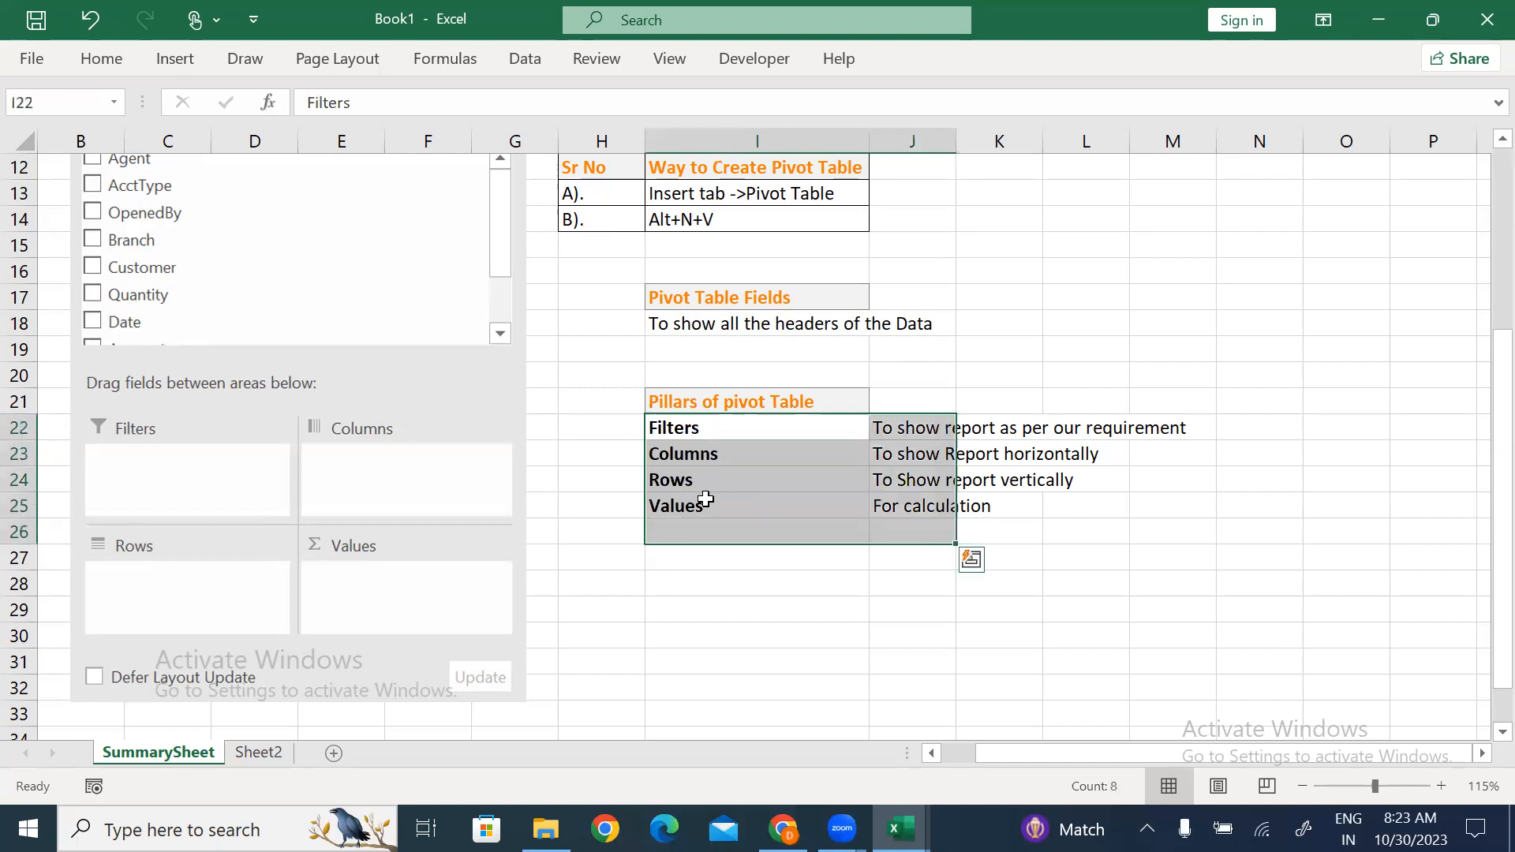
key(shift+Up)
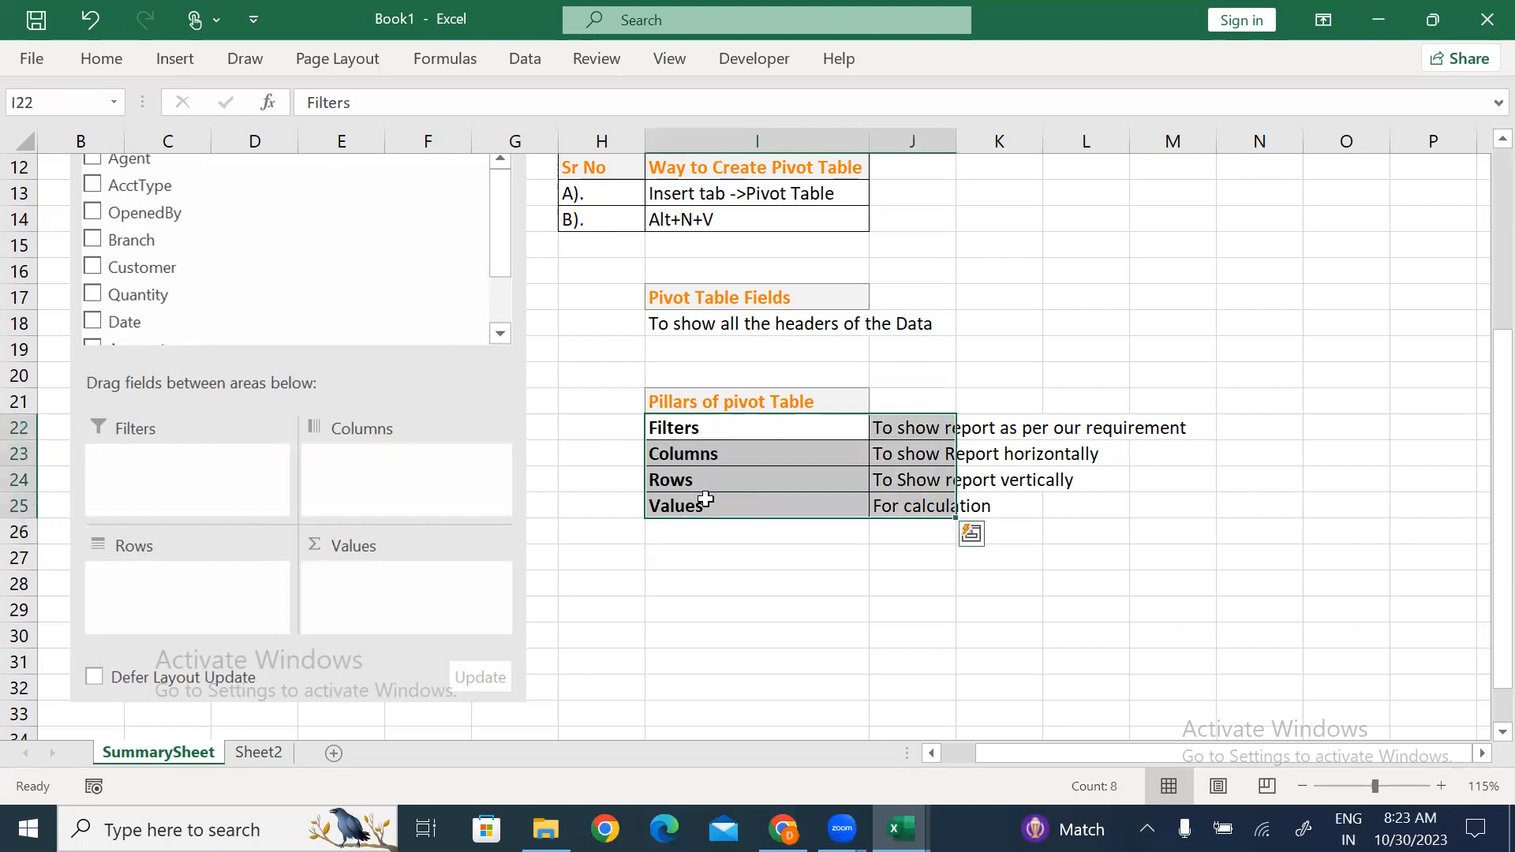
AutoFit the width of column J to the pillar descriptions.
key(Right)
key(alt+h)
key(o)
key(i)
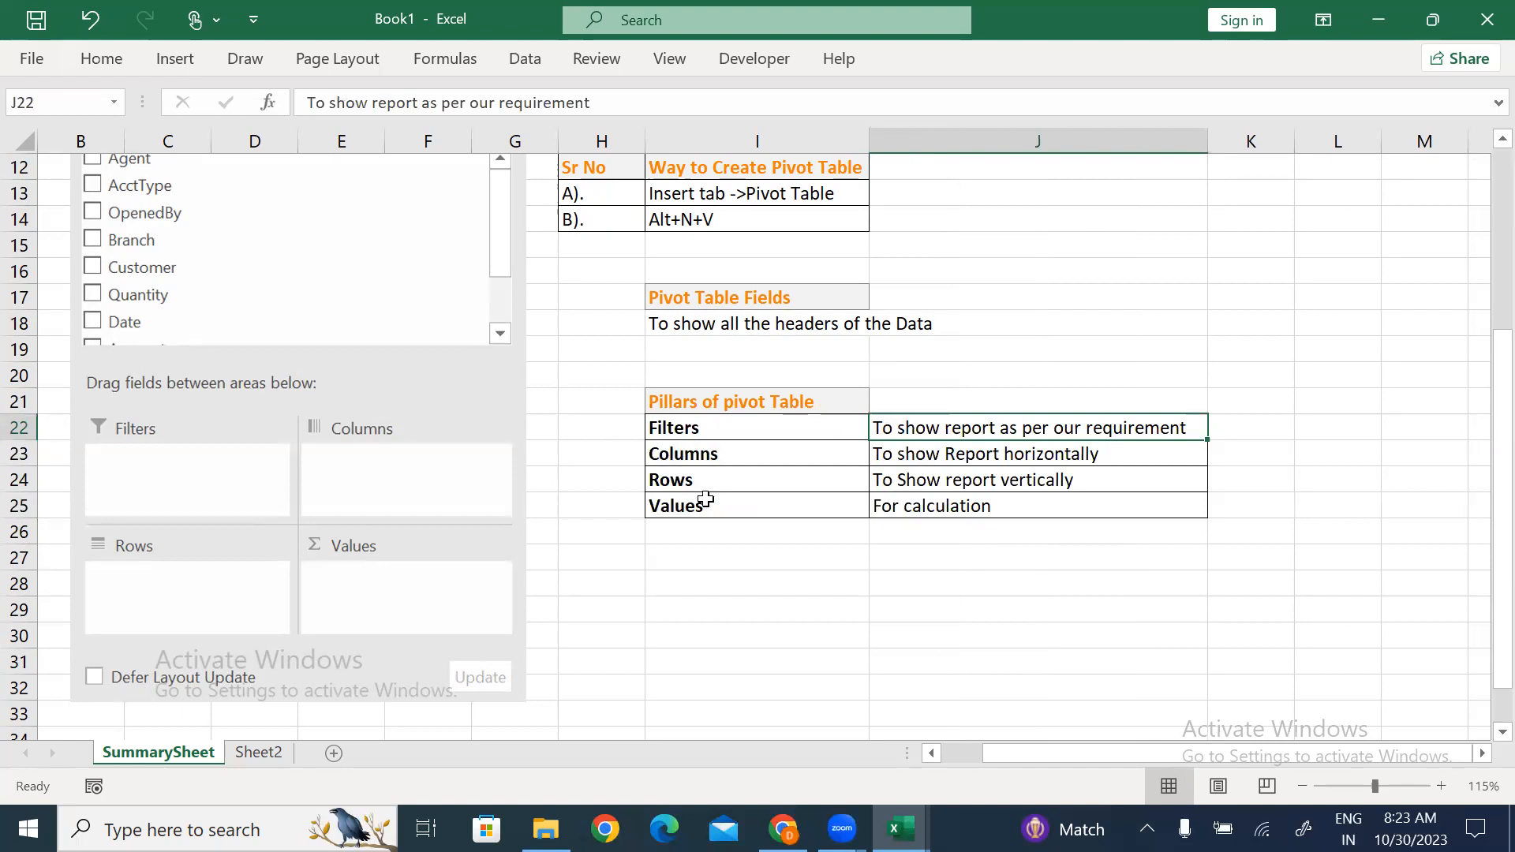
Delete column M at the end of the Pivot table title banner.
key(ctrl+Up)
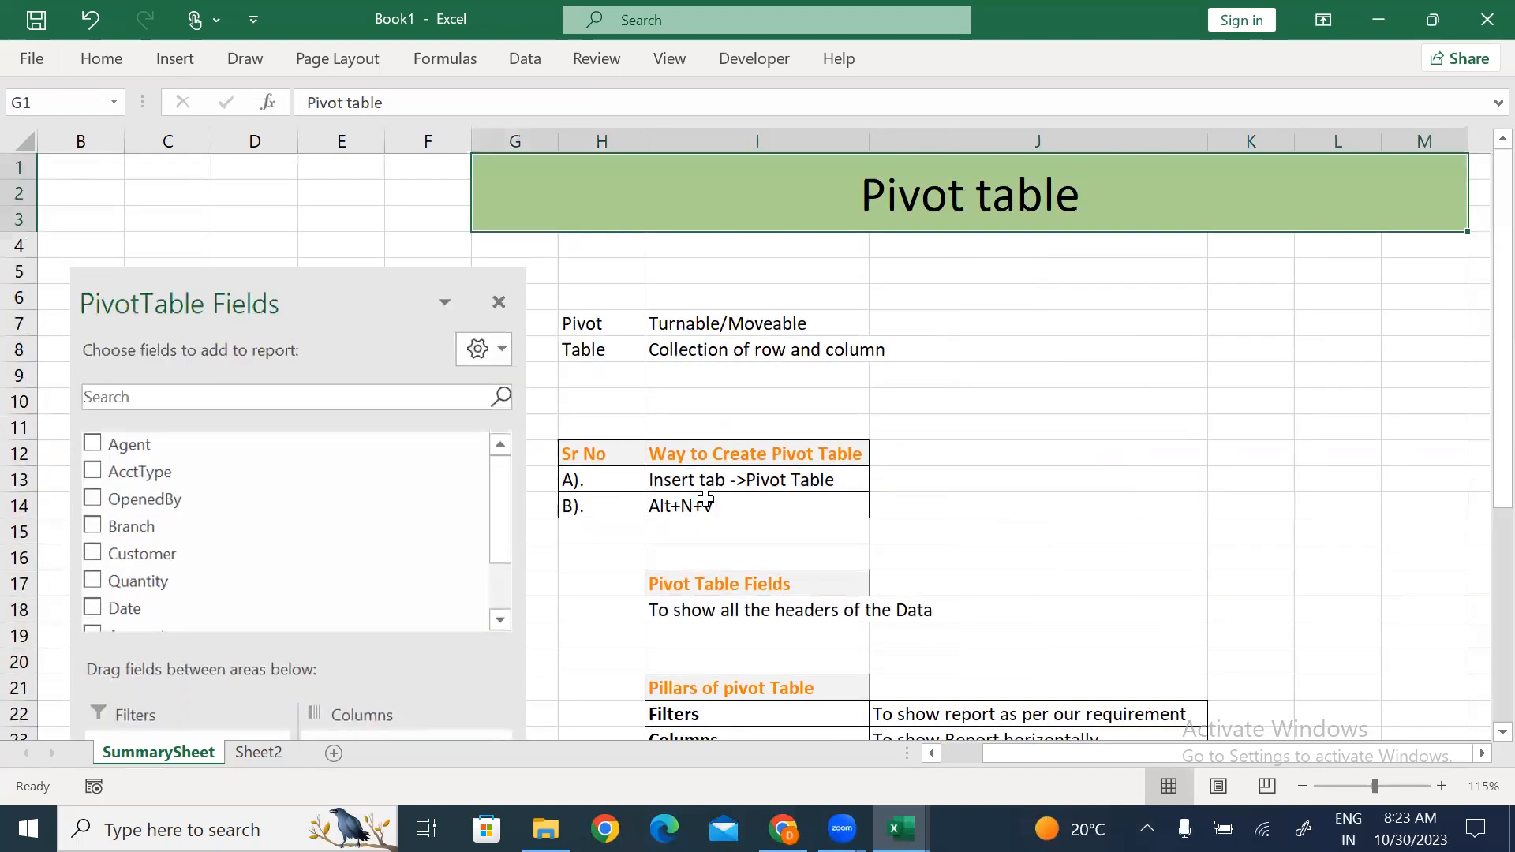
click(1428, 134)
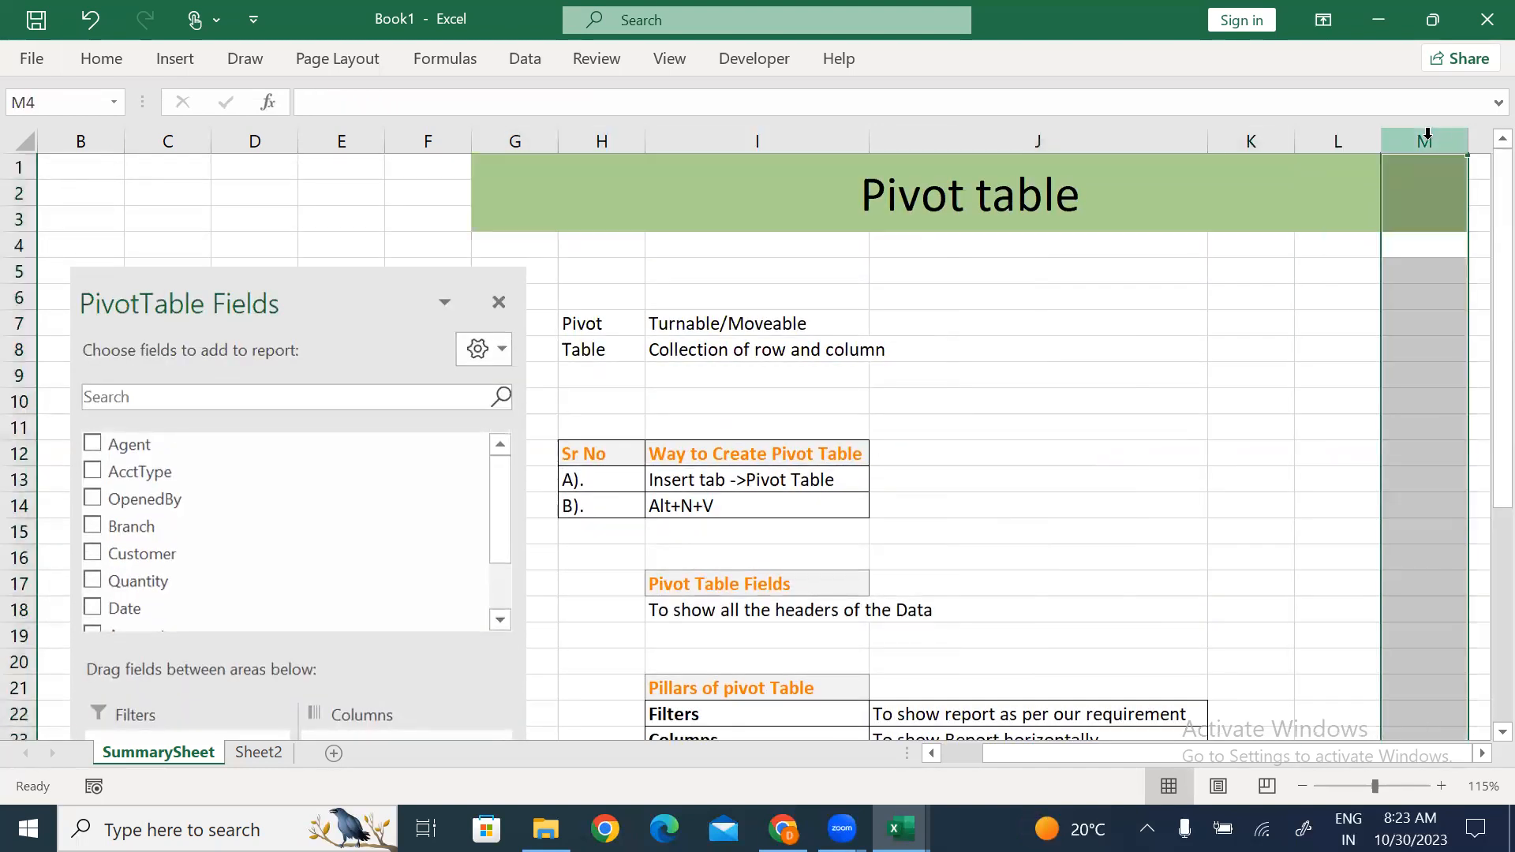
key(ctrl+minus)
Review SummarySheet from the ways to create a pivot table down to the empty rows below the pillars table.
click(720, 452)
key(Down)
key(Down)
key(Down)
key(Down)
key(Down)
key(Down)
key(Down)
key(Down)
key(Down)
key(Down)
key(Down)
key(Down)
key(Down)
key(Down)
key(Down)
key(Down)
key(Down)
key(Down)
key(Down)
key(Down)
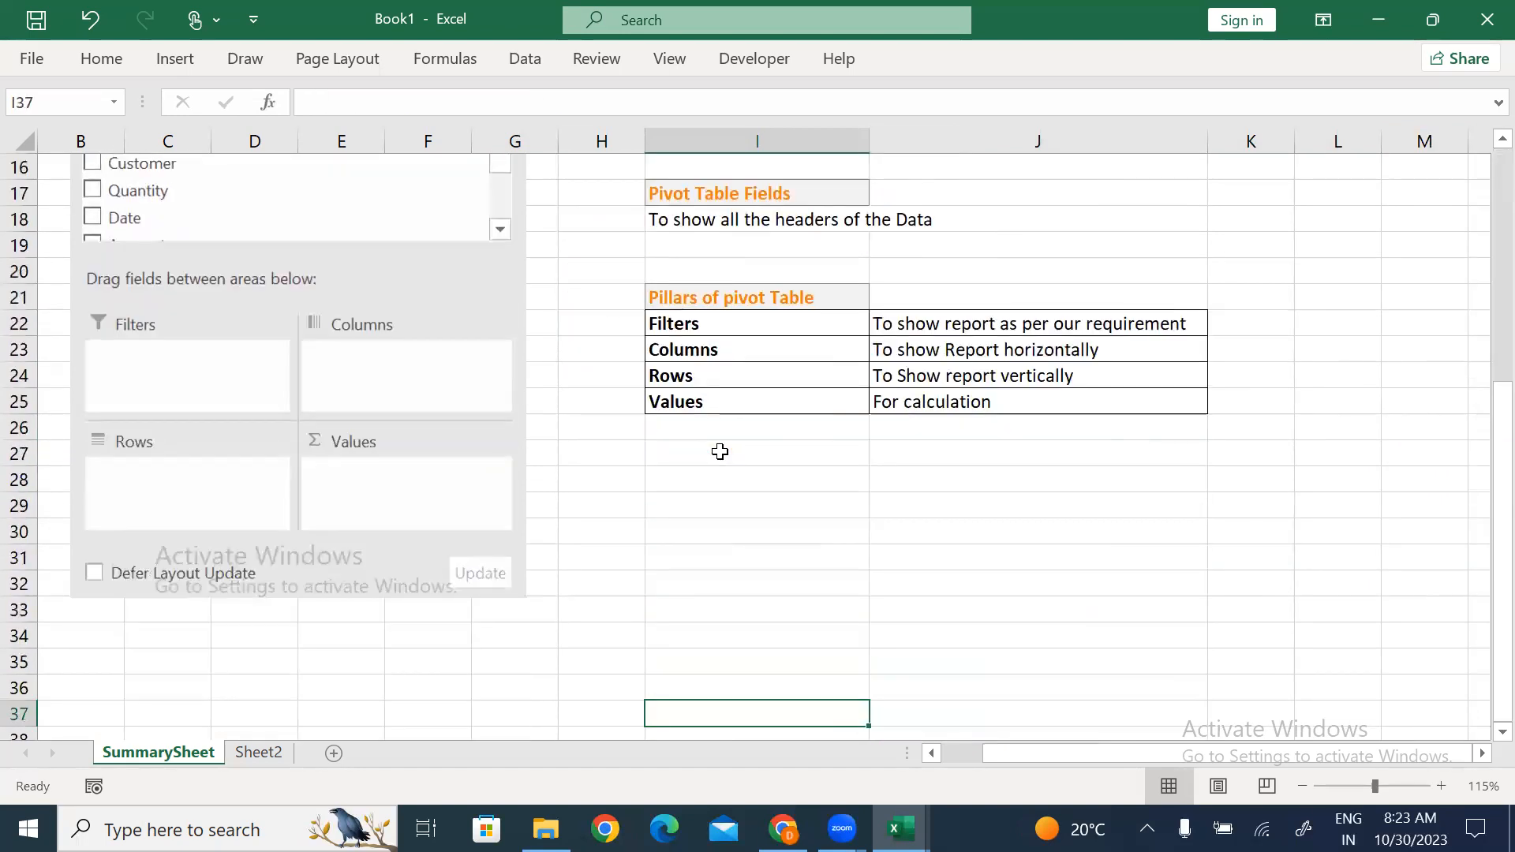
click(785, 497)
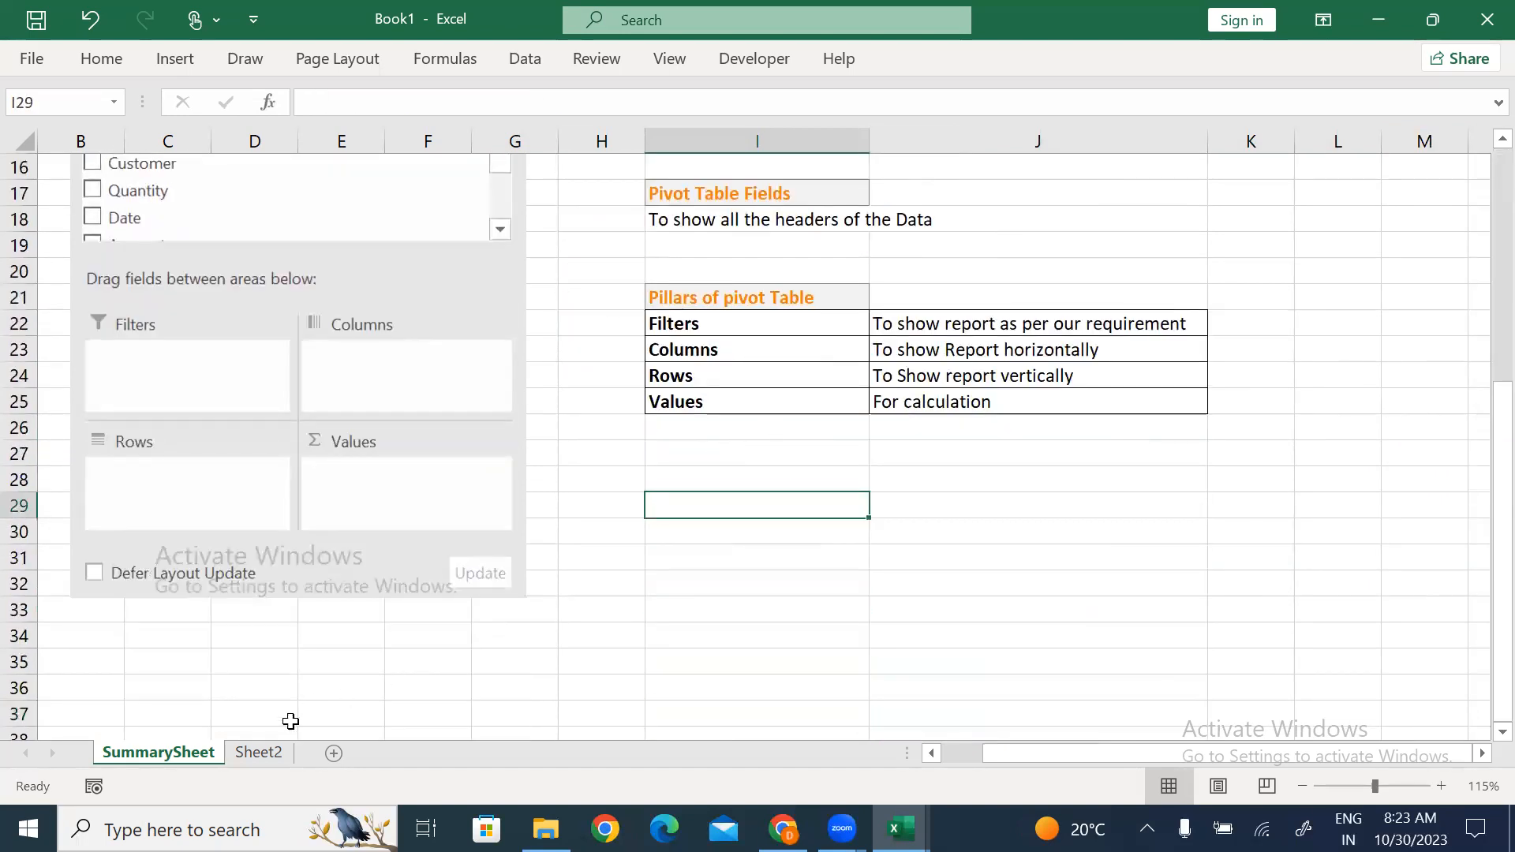
Rename the worksheet Sheet2 as Data.
click(263, 753)
double_click(262, 752)
text(Data)
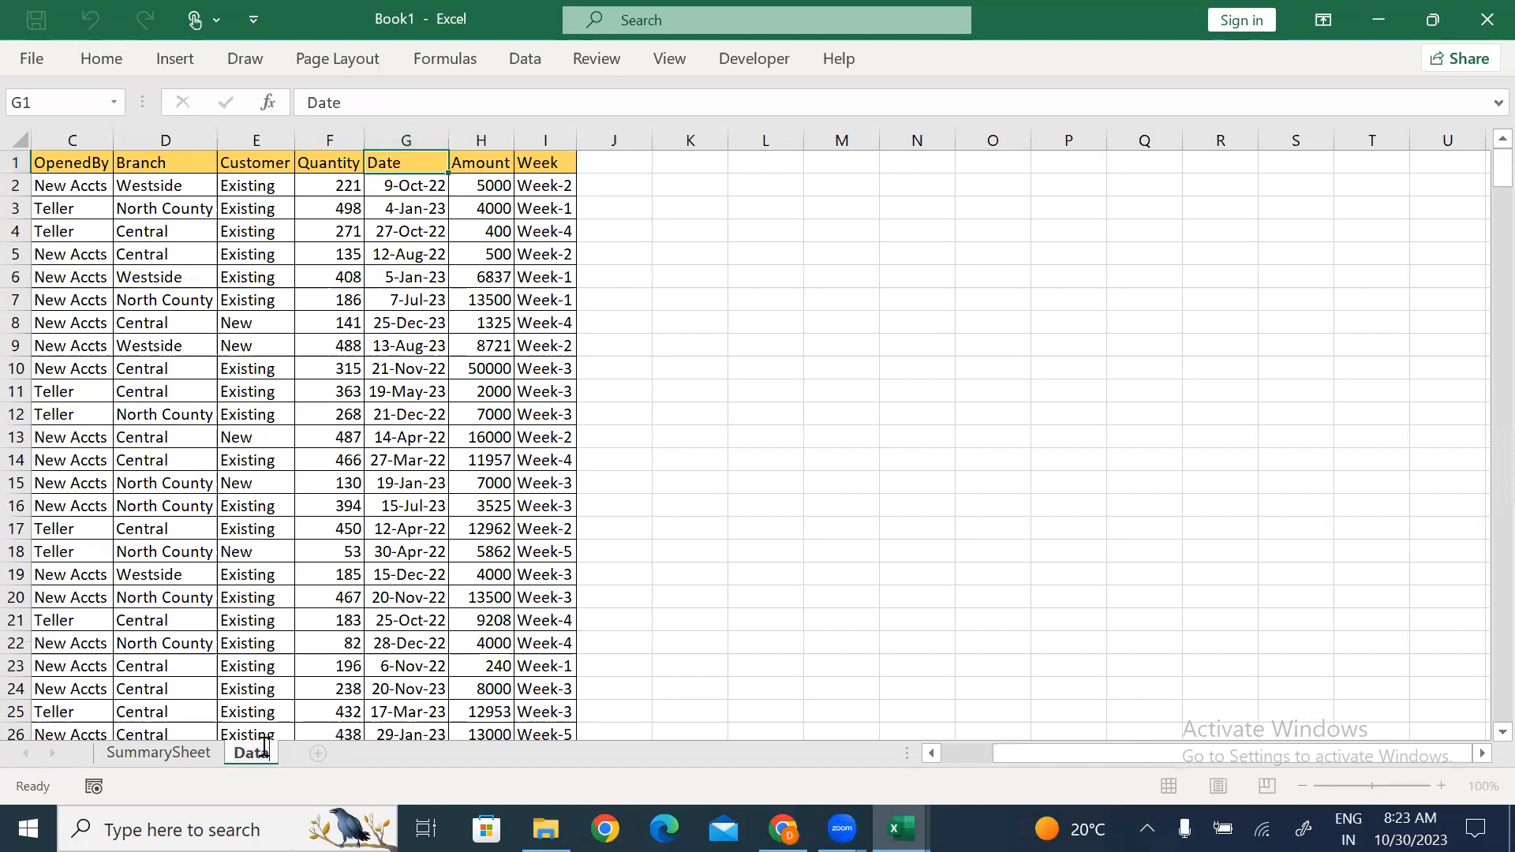
click(436, 300)
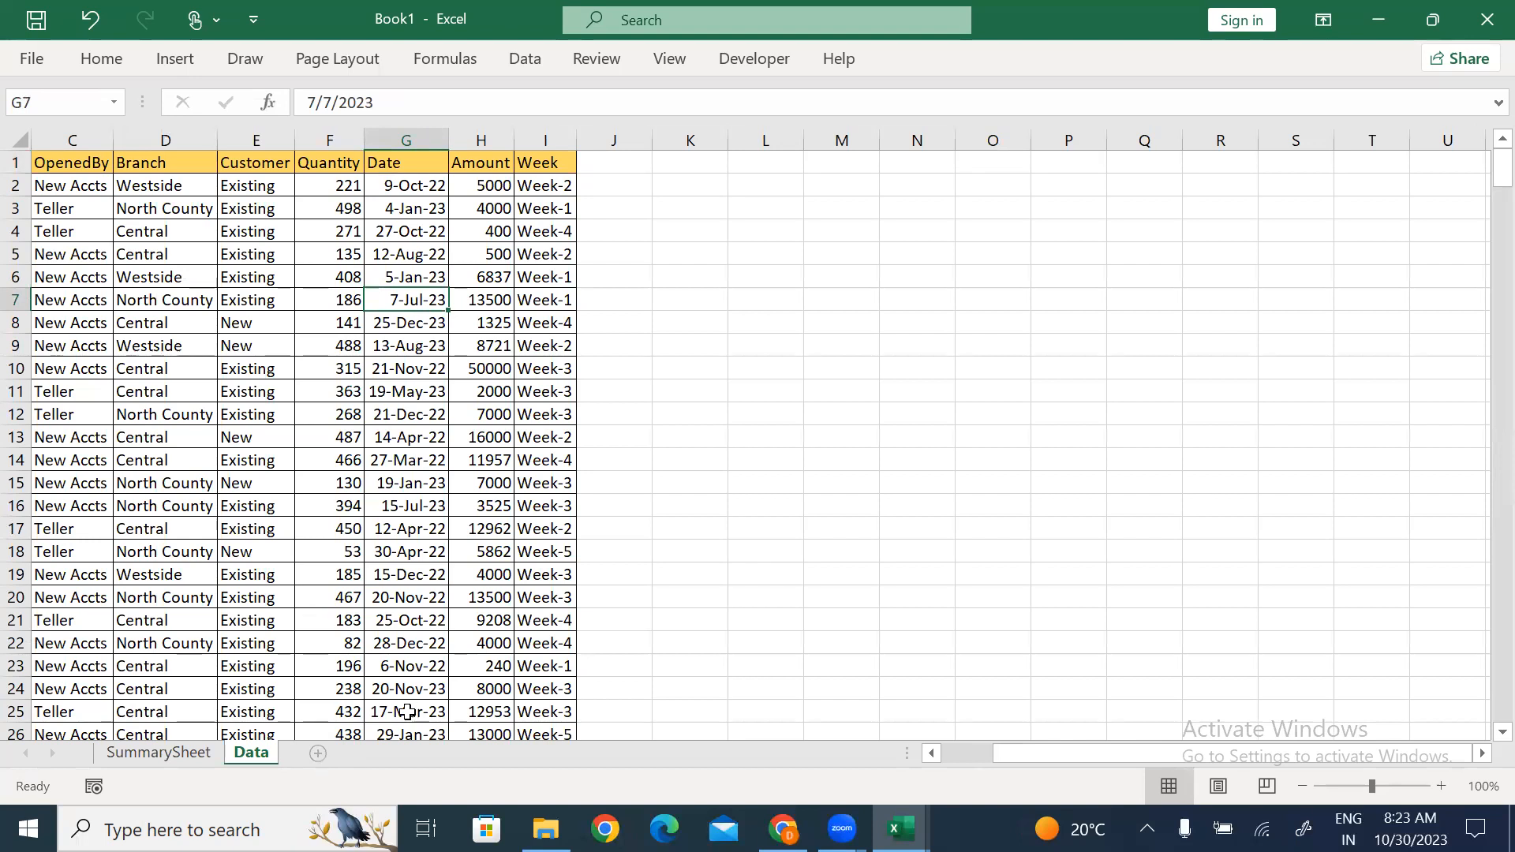
Switch to File Explorer, search the Excel folder for "pivot table" and open Pivot Table Class.xlsx from Class(23-Oct-23).
click(546, 829)
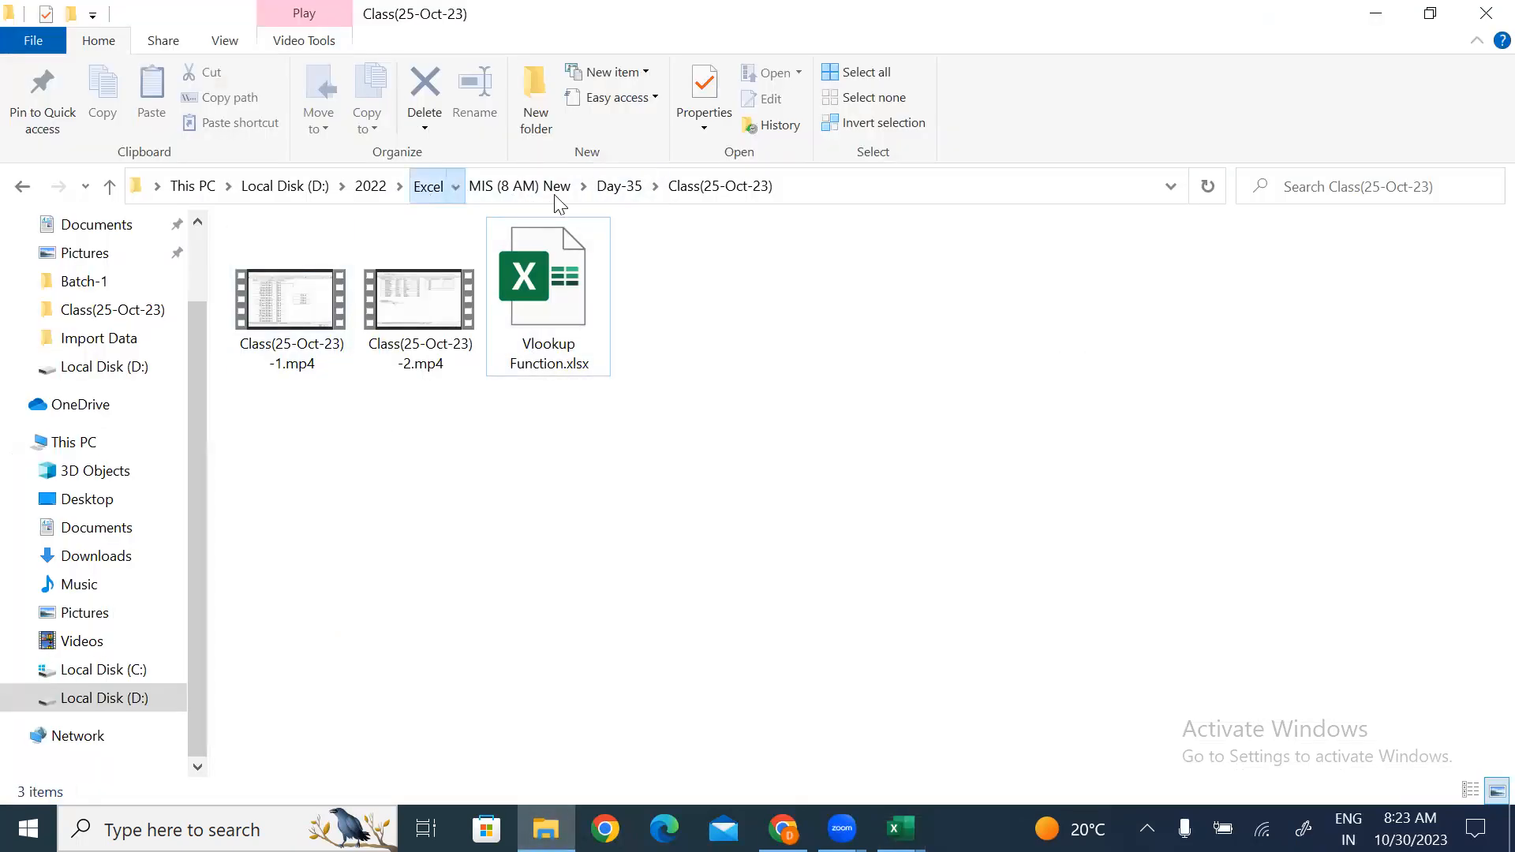
click(427, 186)
click(1450, 182)
text(pivot)
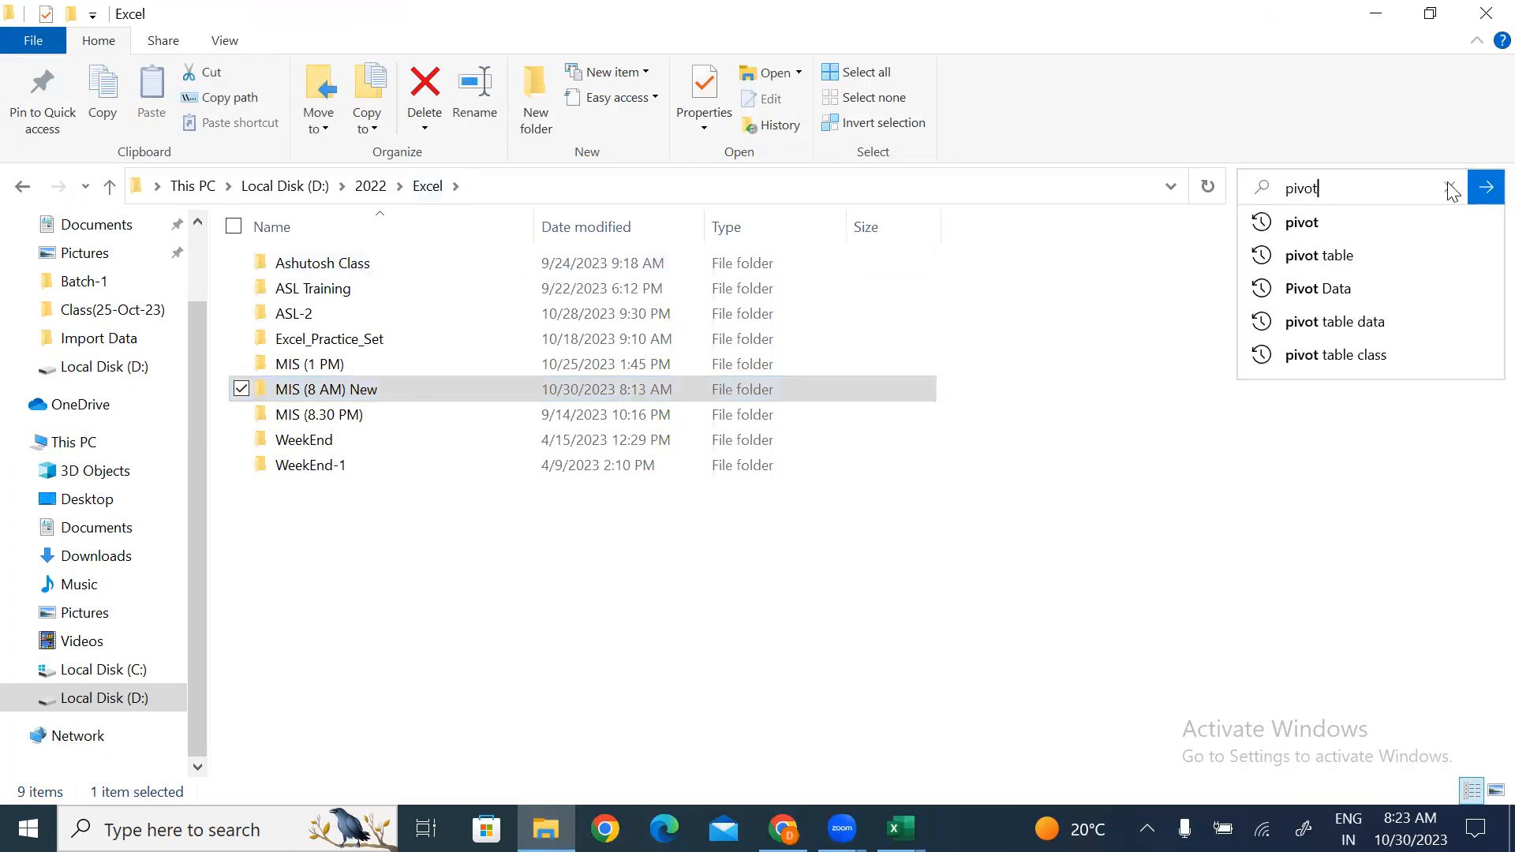
key(Down)
key(Down)
key(Return)
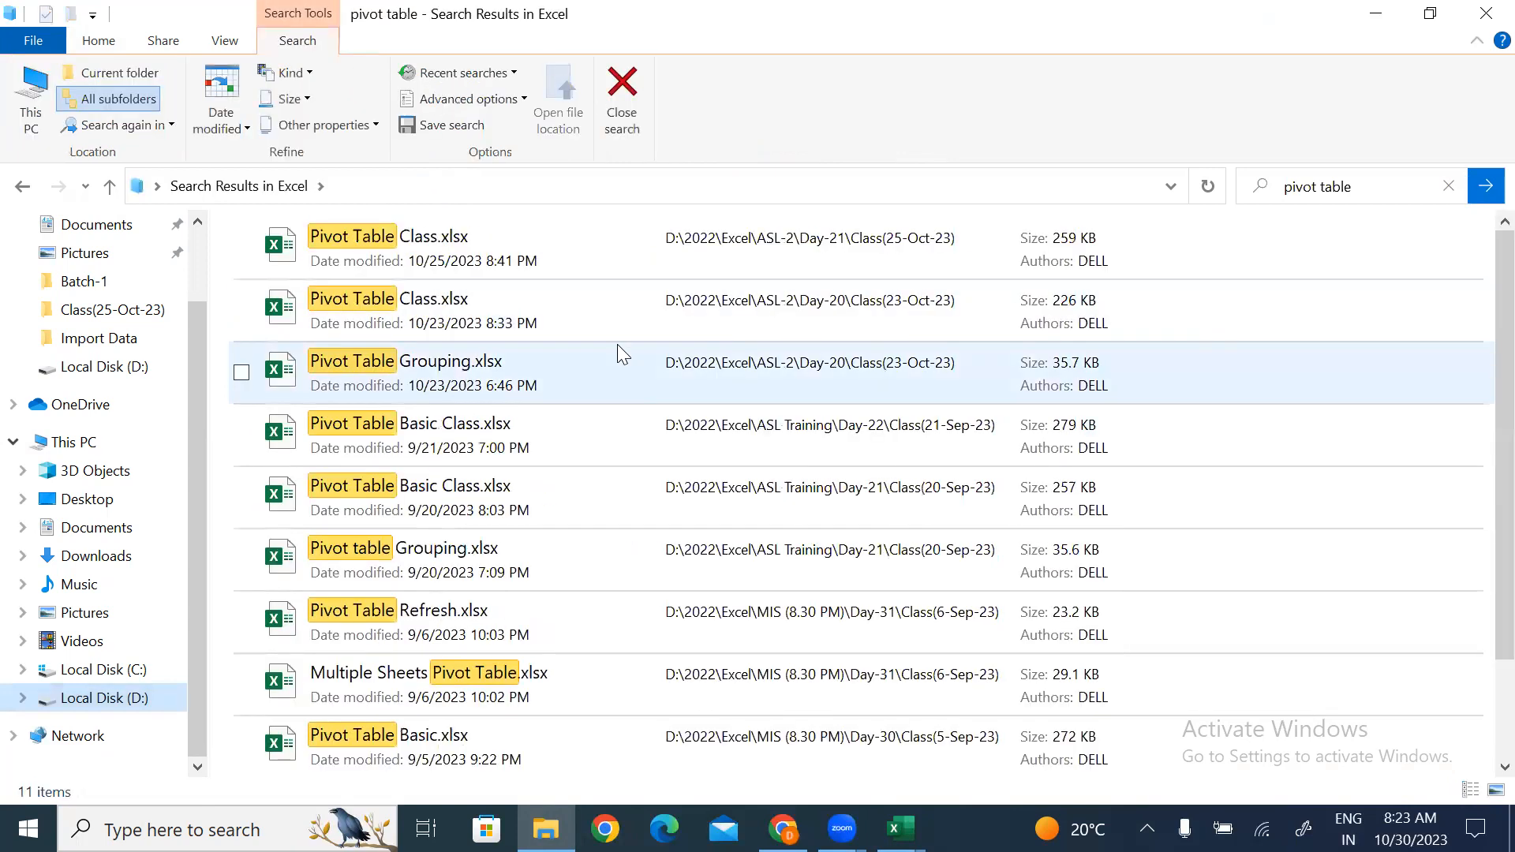
click(396, 315)
double_click(394, 313)
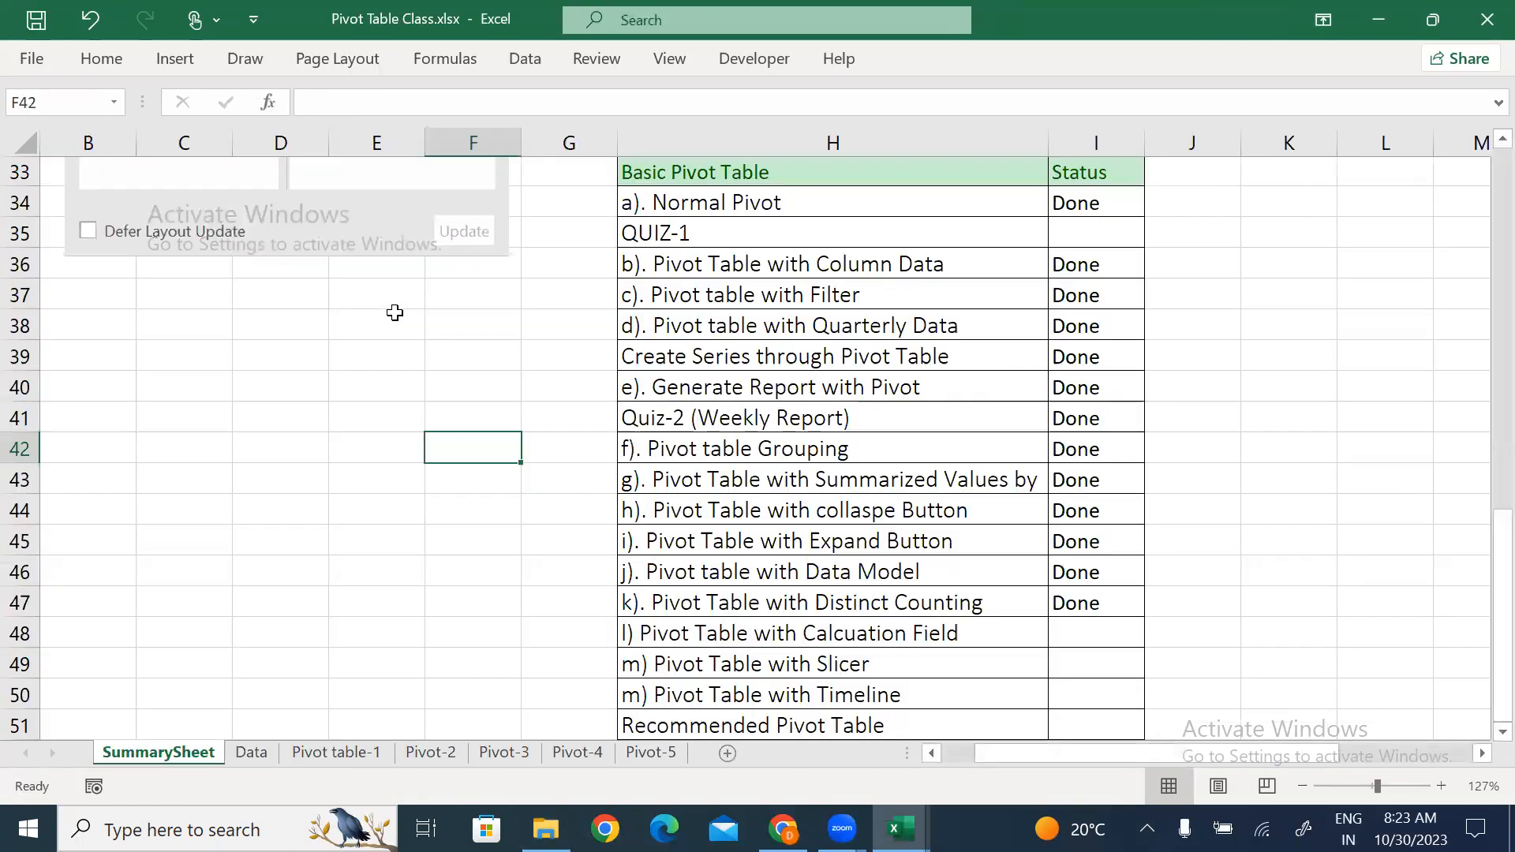
Copy the entire Basic Pivot Table topic list with its Status column from SummarySheet.
click(740, 430)
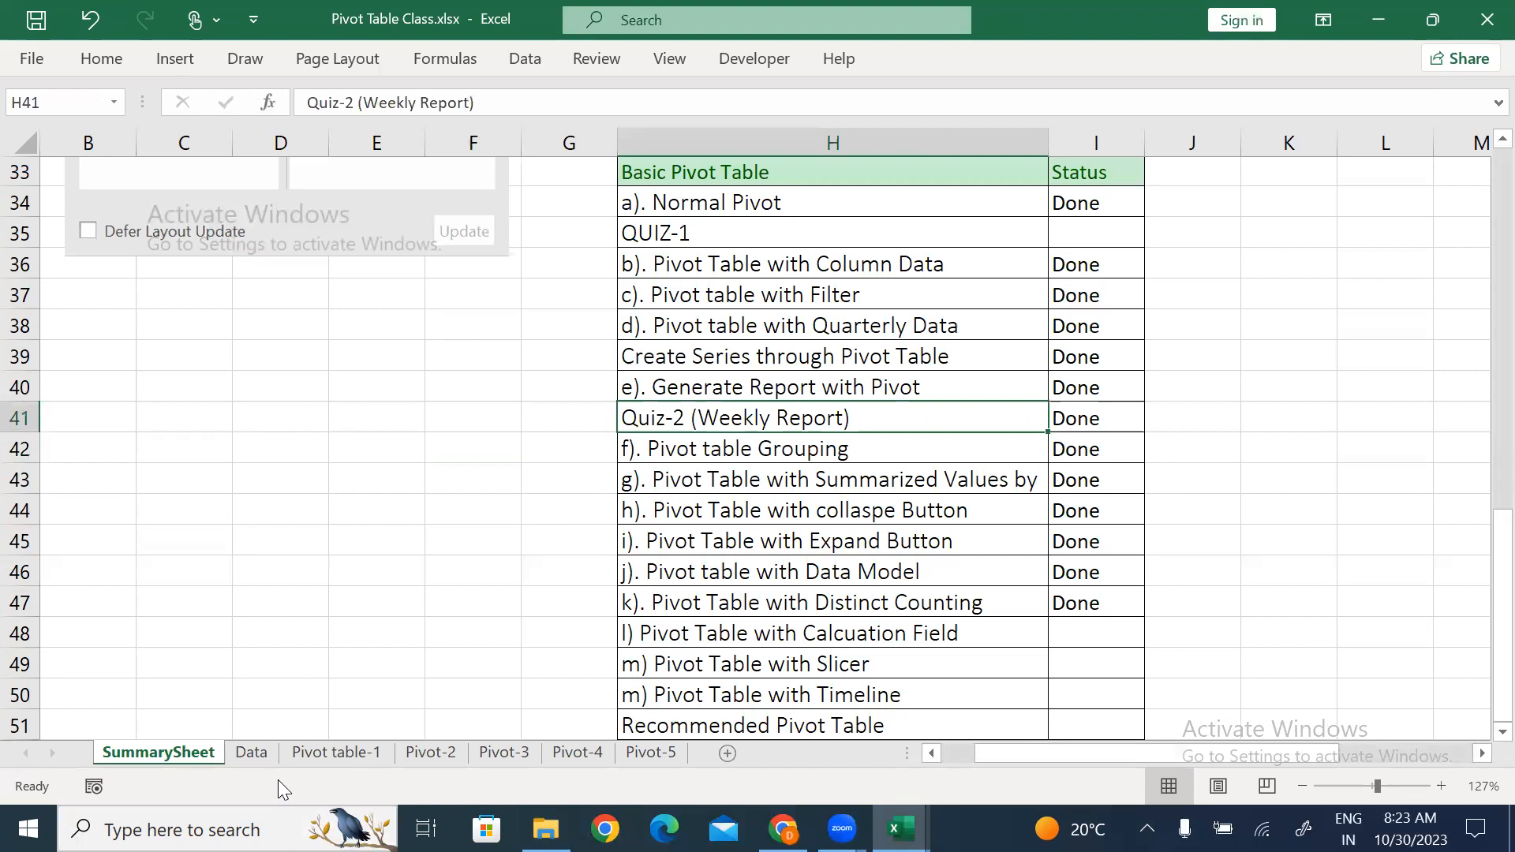
click(721, 177)
key(ctrl+a)
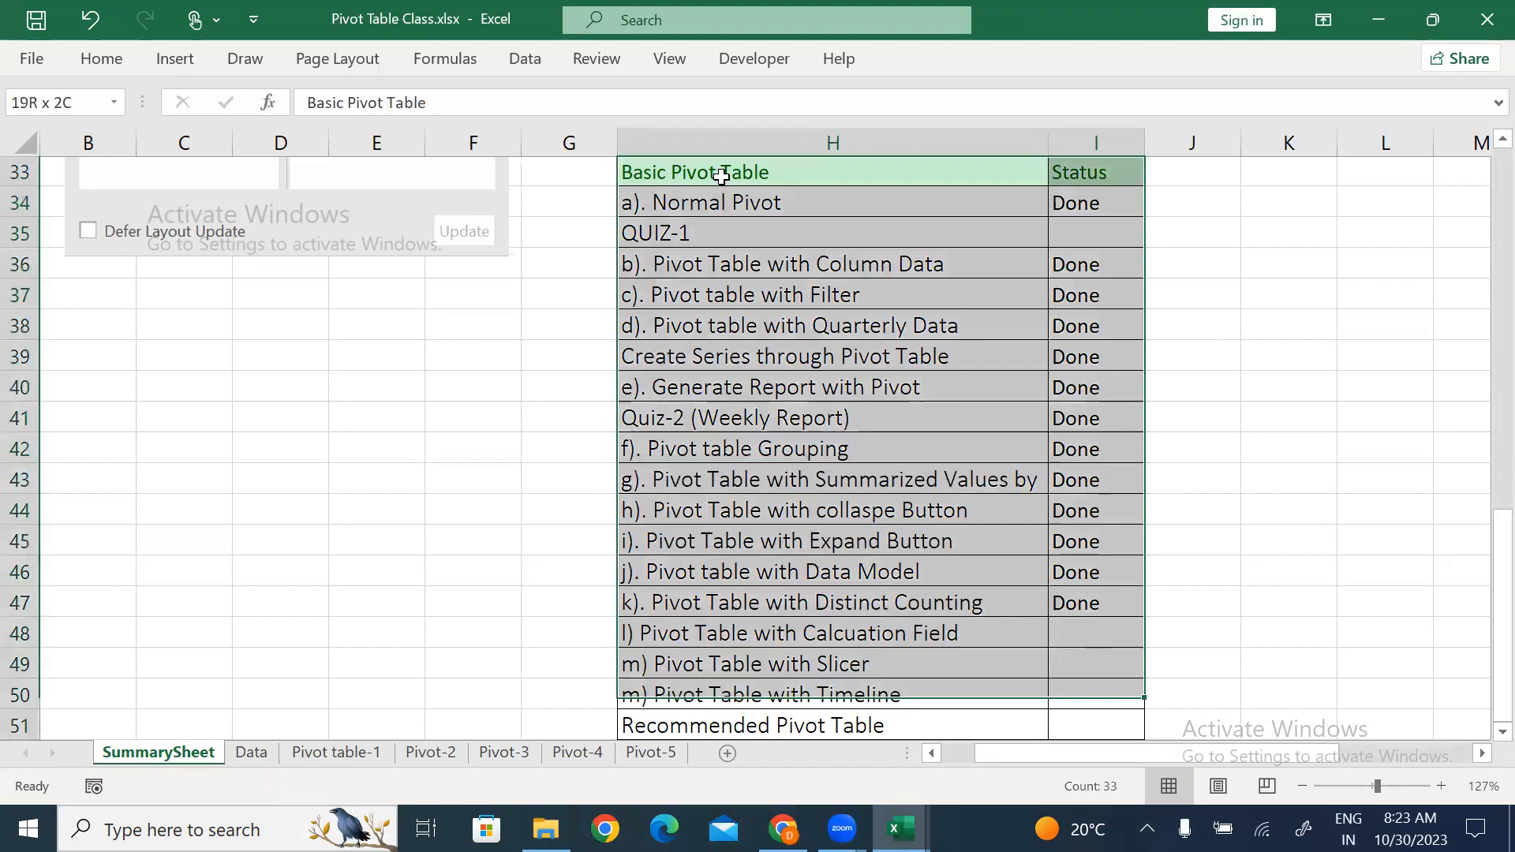
key(ctrl+c)
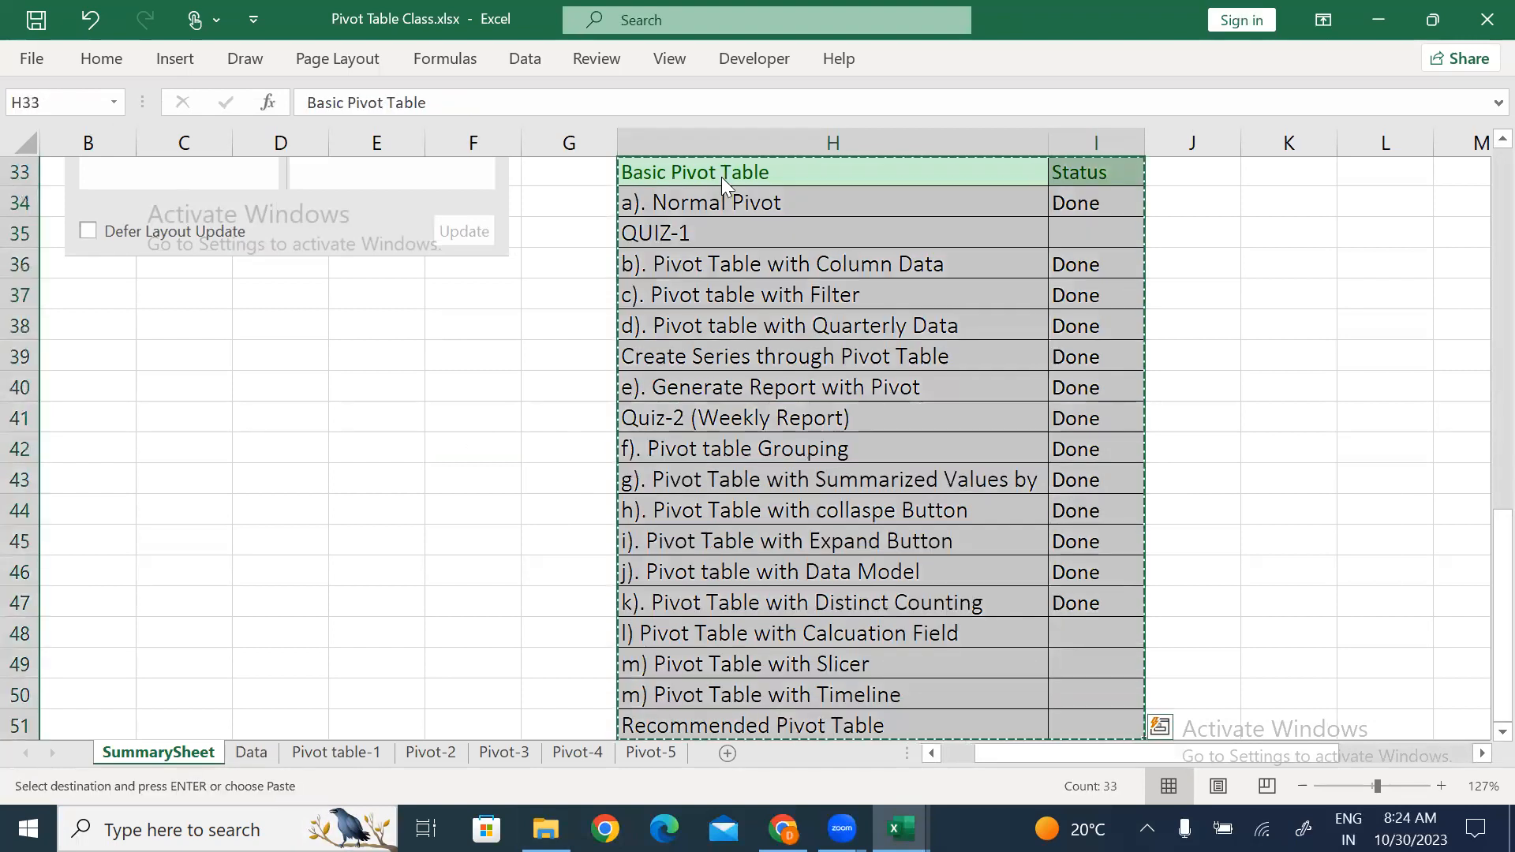
Switch to Book1 and paste the topic list into SummarySheet starting at cell J29, clear of the narrower column I.
key(alt+Tab)
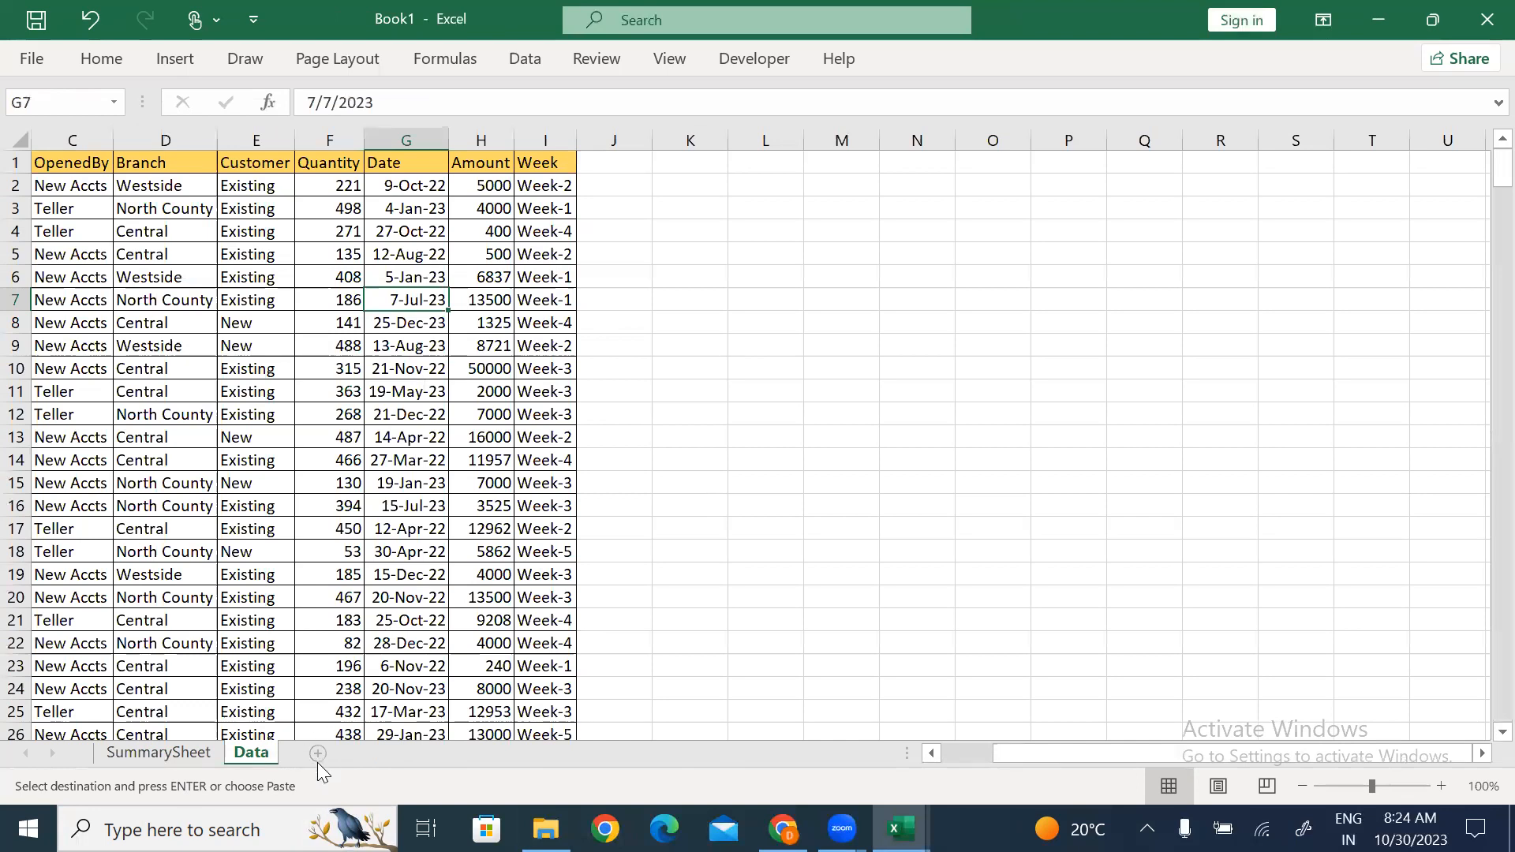
click(197, 754)
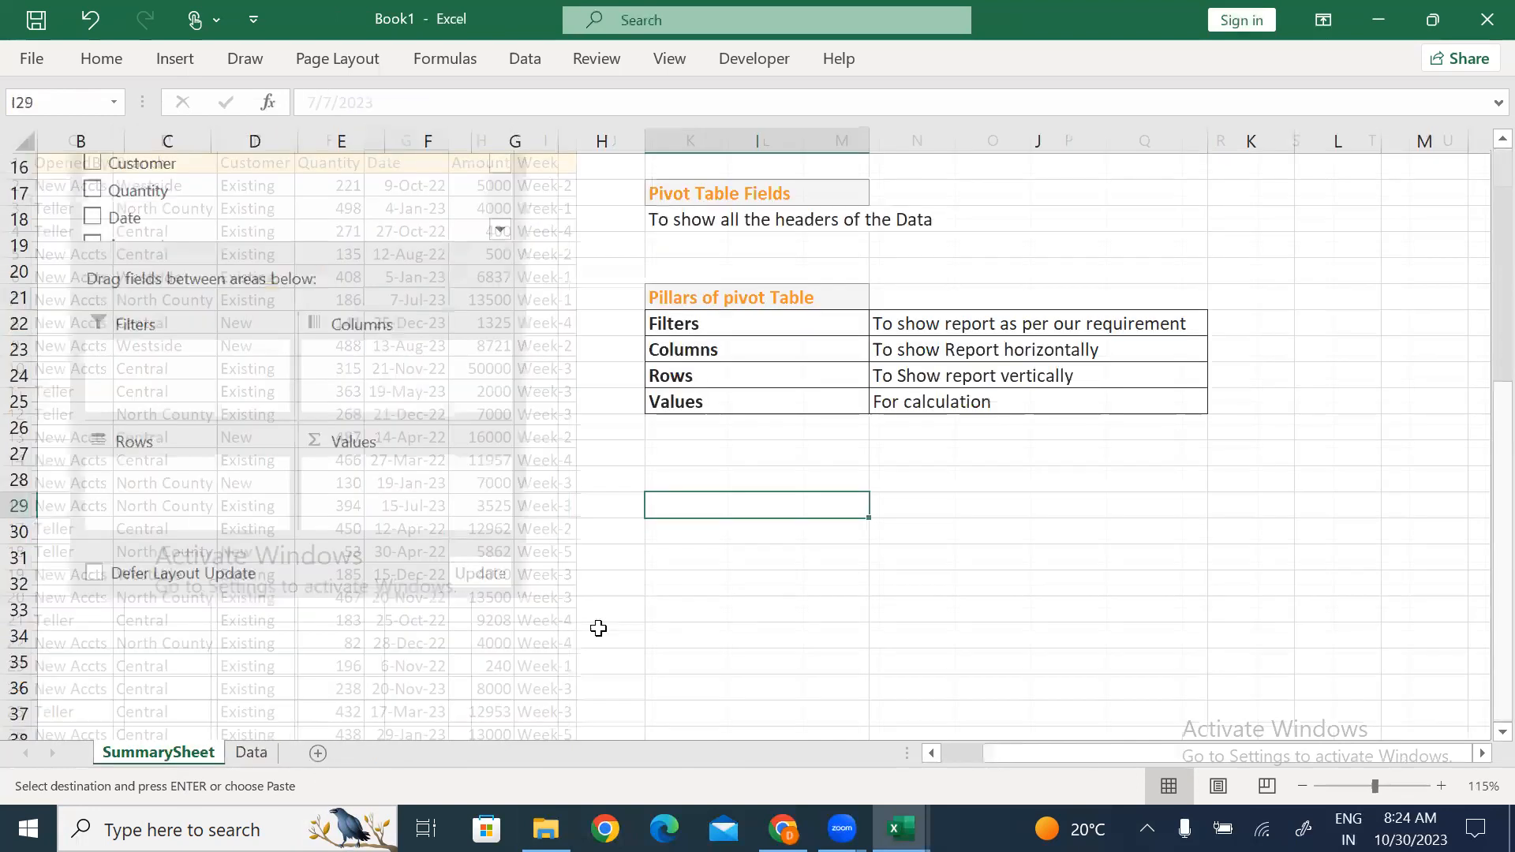
key(ctrl+v)
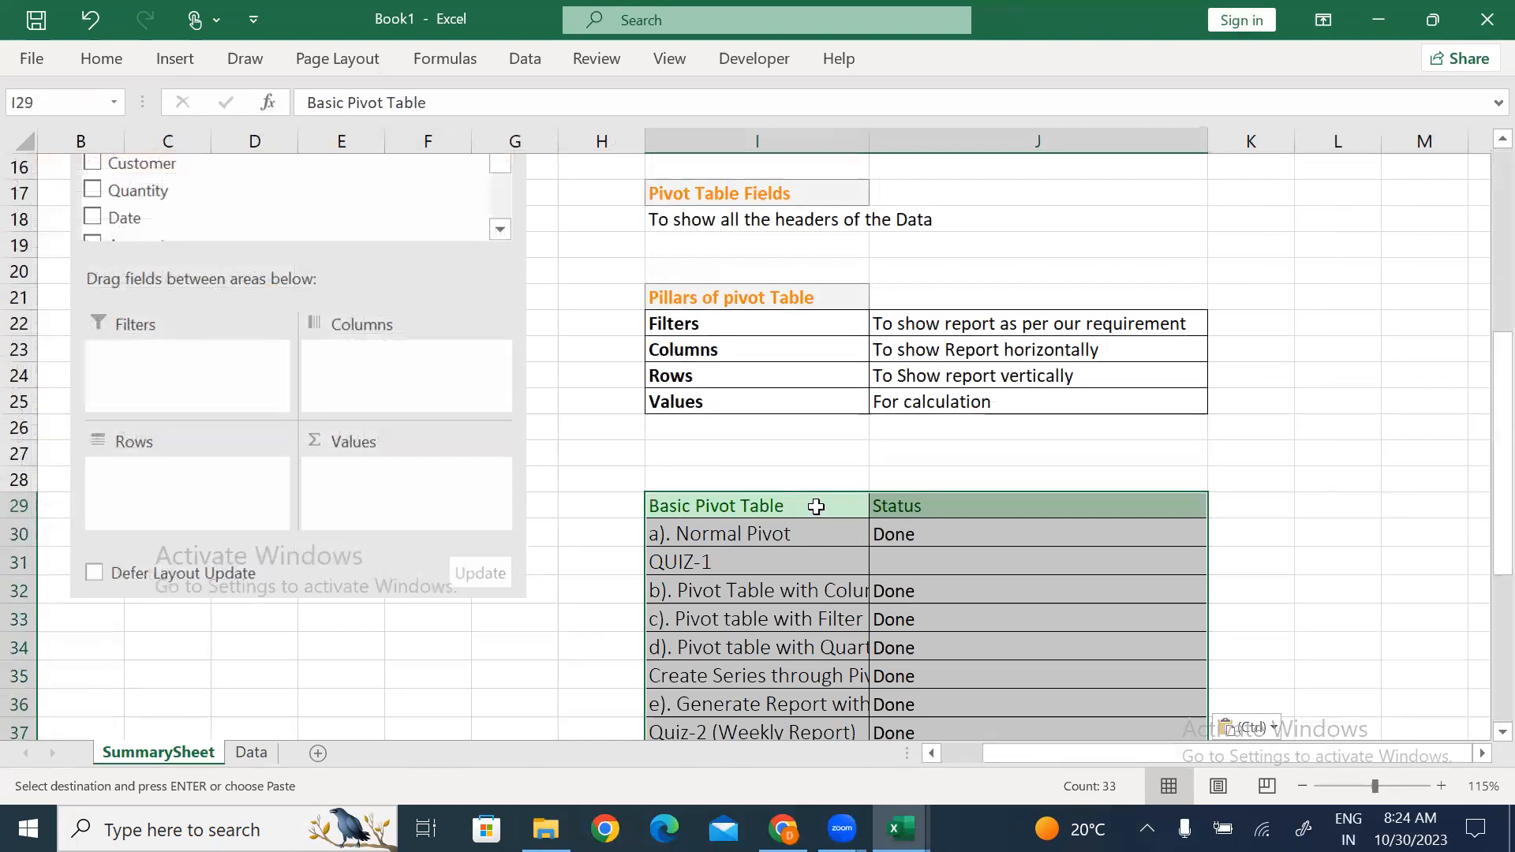
key(ctrl+z)
key(Right)
key(ctrl+v)
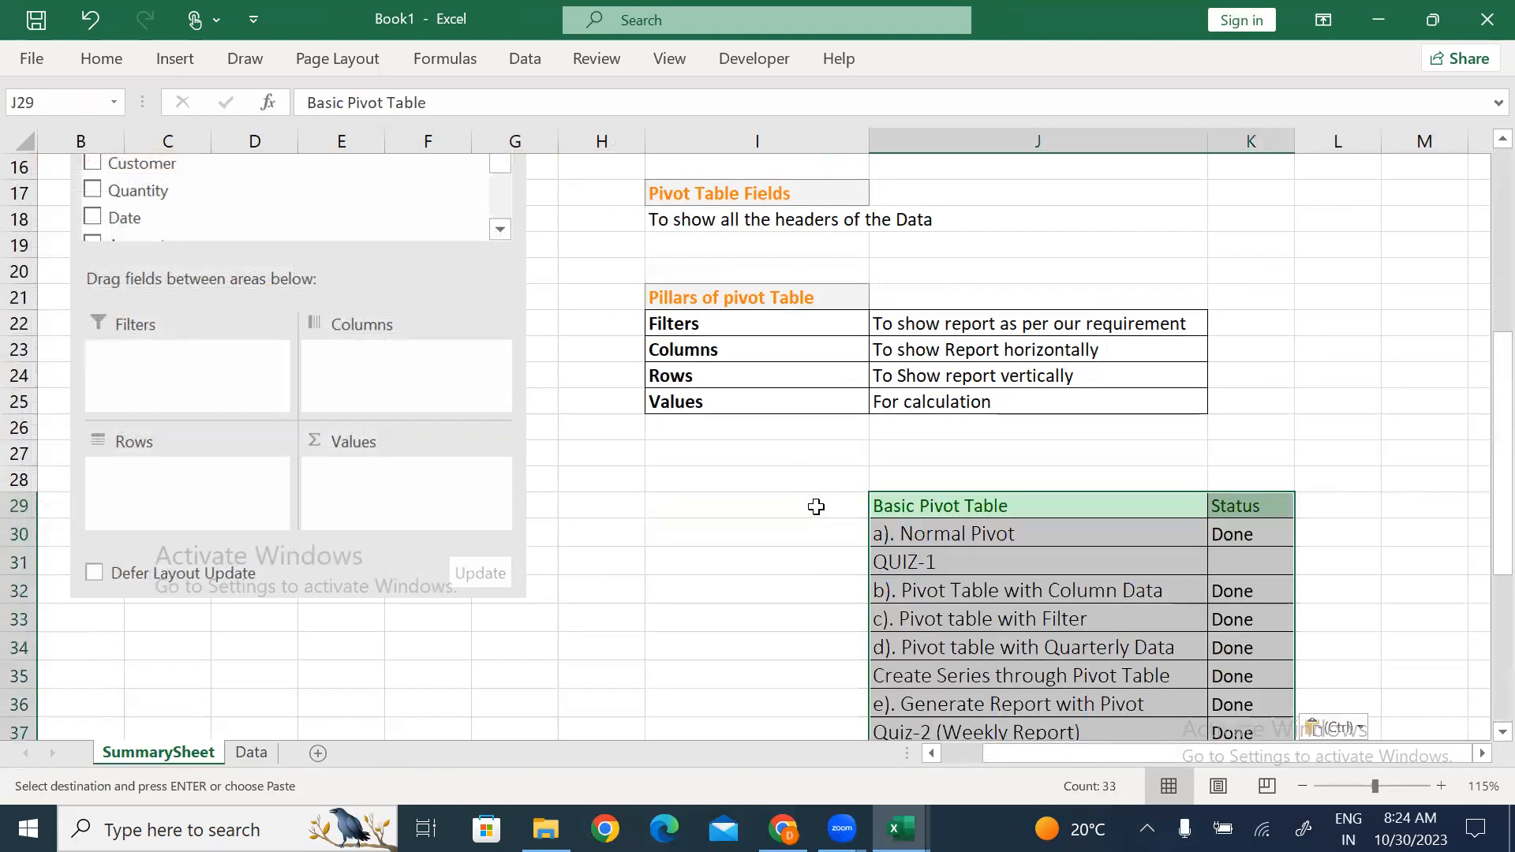
AutoFit column J to the pasted pivot table topics in J30:J47.
key(Right)
key(Right)
key(Down)
key(Down)
key(Down)
key(Down)
key(Down)
key(Down)
key(Down)
key(Down)
key(Down)
key(Down)
key(Down)
key(Down)
key(Down)
key(Down)
key(Down)
key(Down)
key(Down)
key(Down)
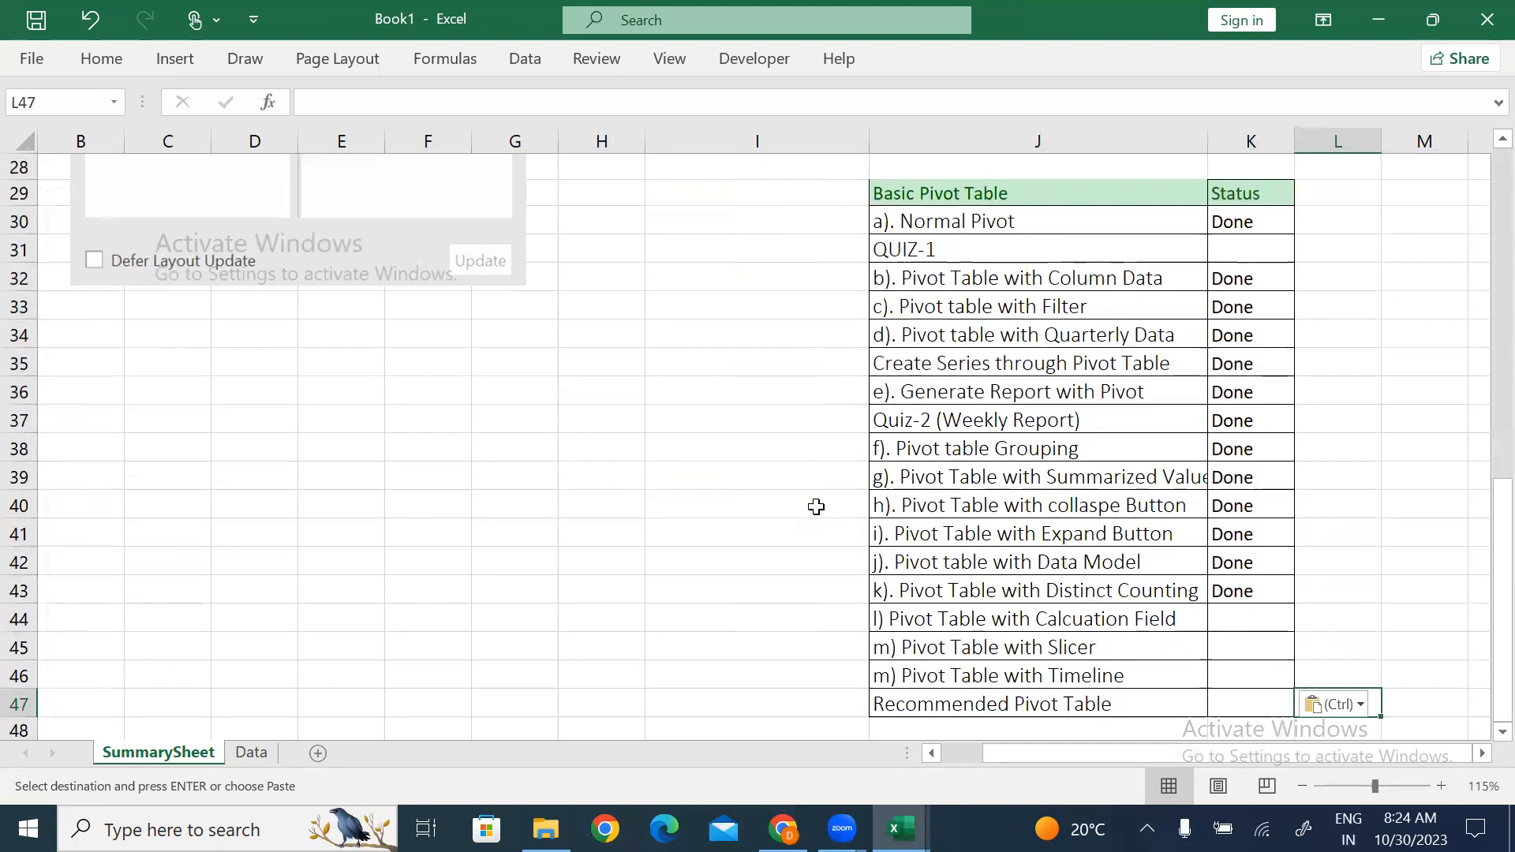
click(961, 222)
key(ctrl+shift+Down)
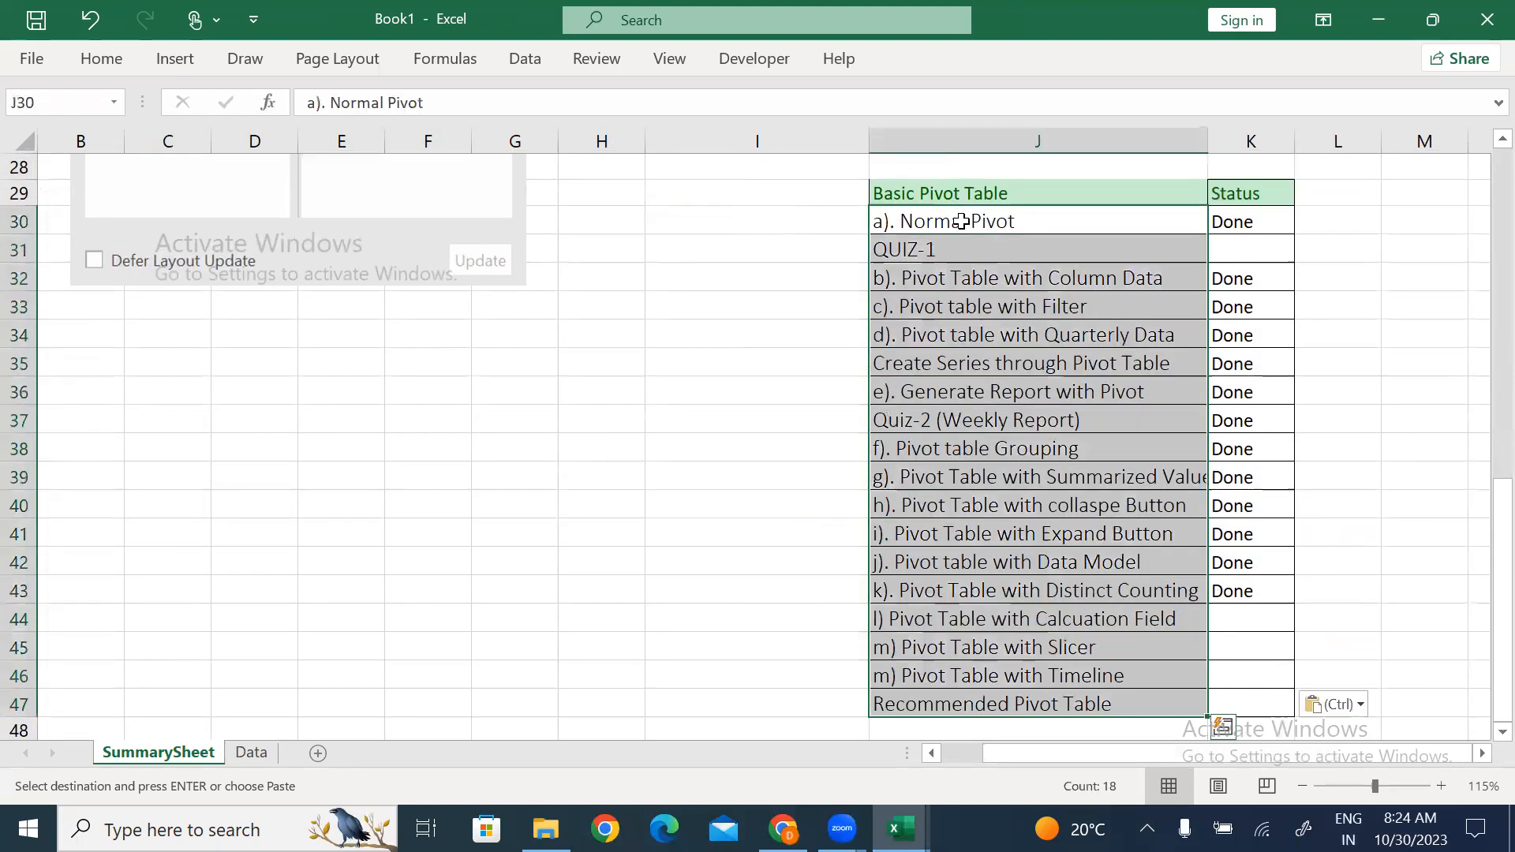
key(alt+o)
key(c)
key(a)
Clear all entries under the Status header in K30:K47.
drag(1302, 214, 1285, 698)
key(Delete)
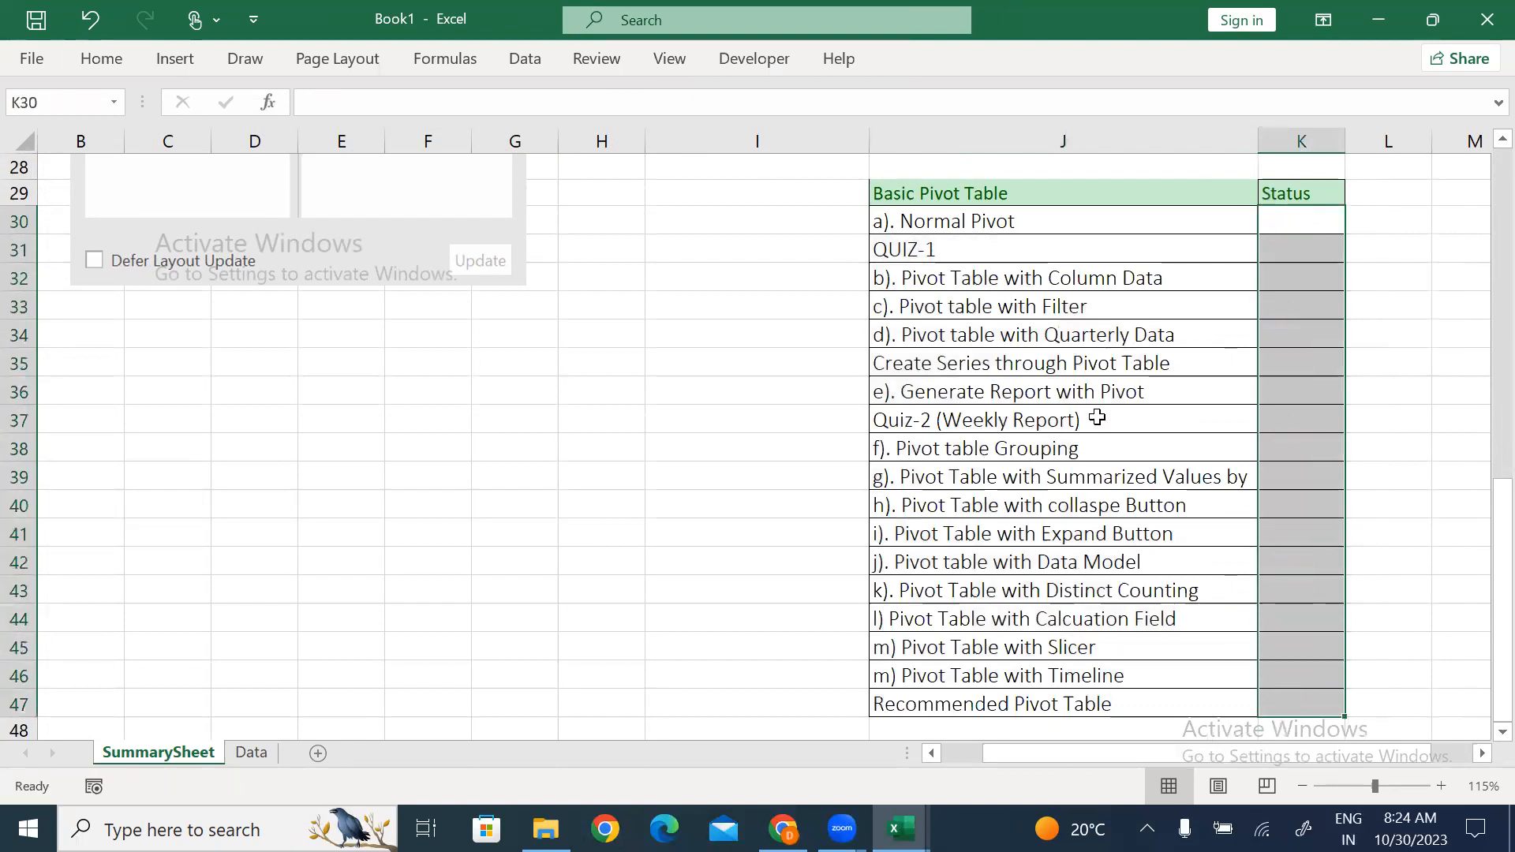
click(1052, 307)
Switch to Pivot Table Class.xlsx and copy questions Q1 to Q6 from the beginning of the Pivot table-1 sheet.
key(alt+Tab)
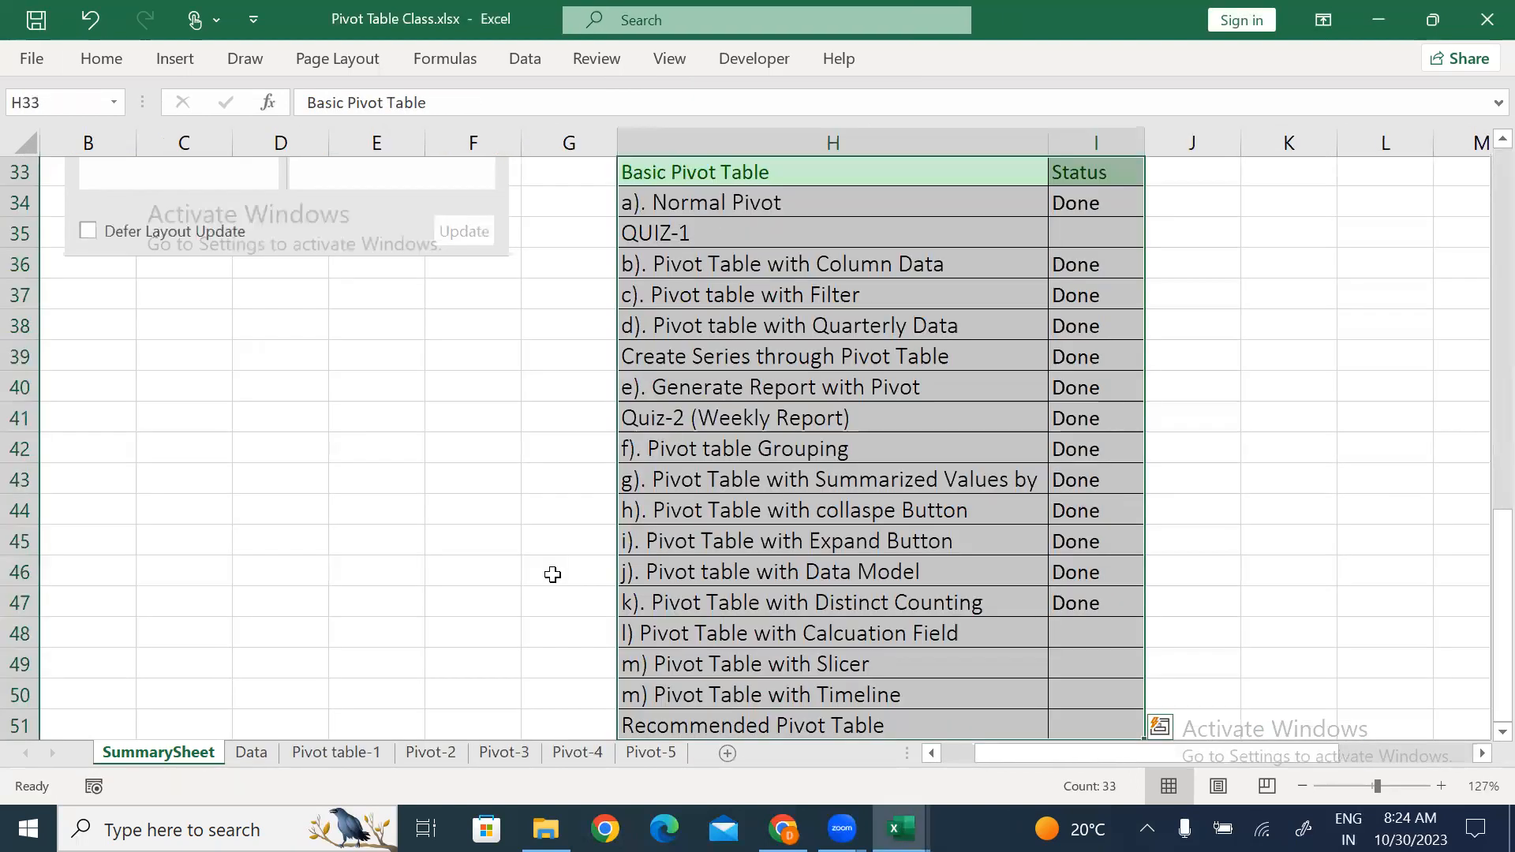
click(335, 752)
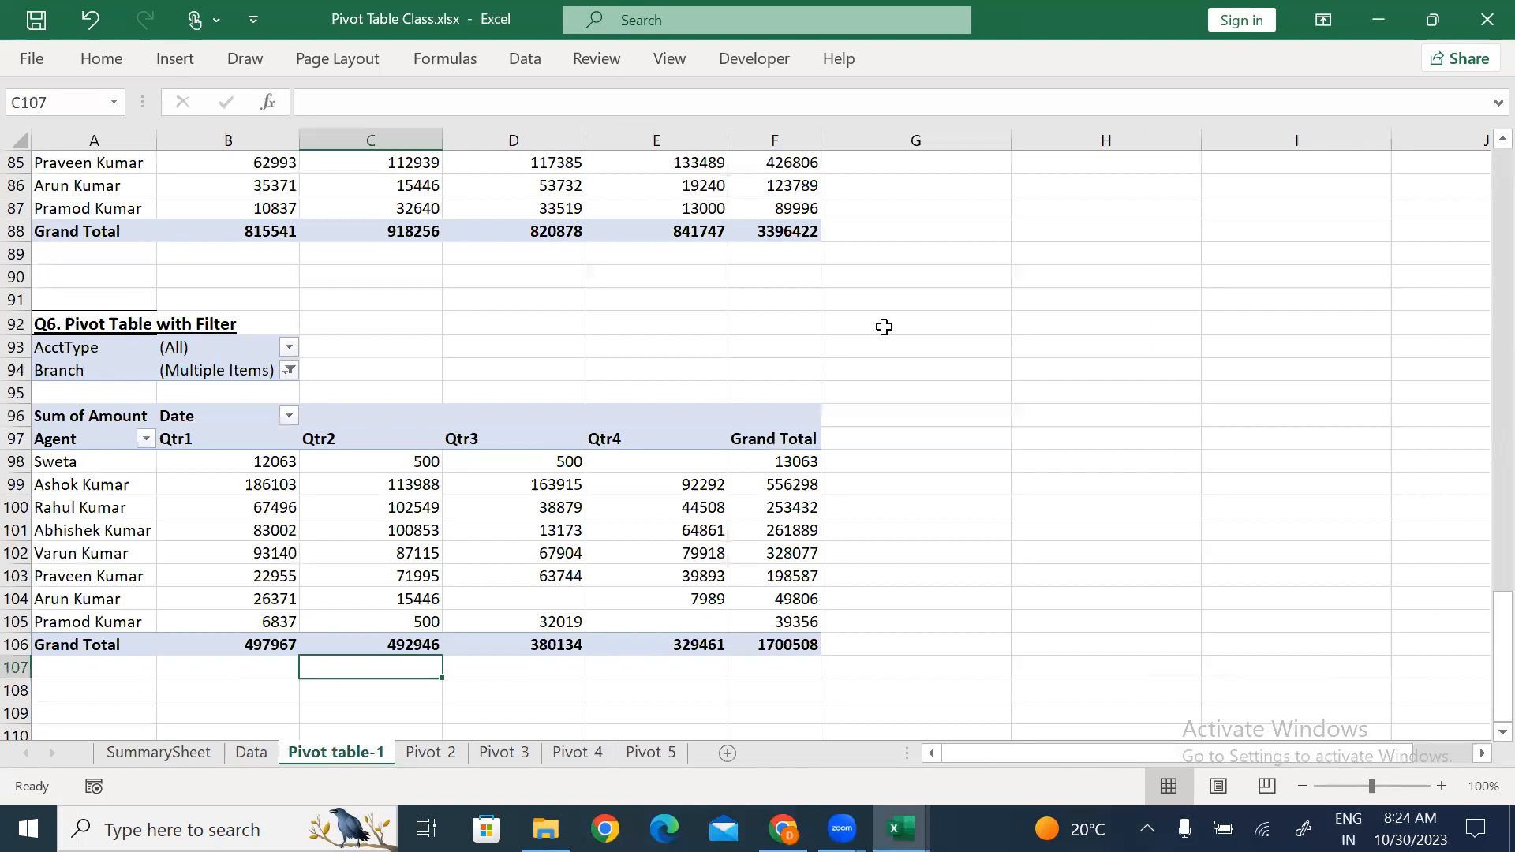
click(1063, 368)
key(ctrl+Home)
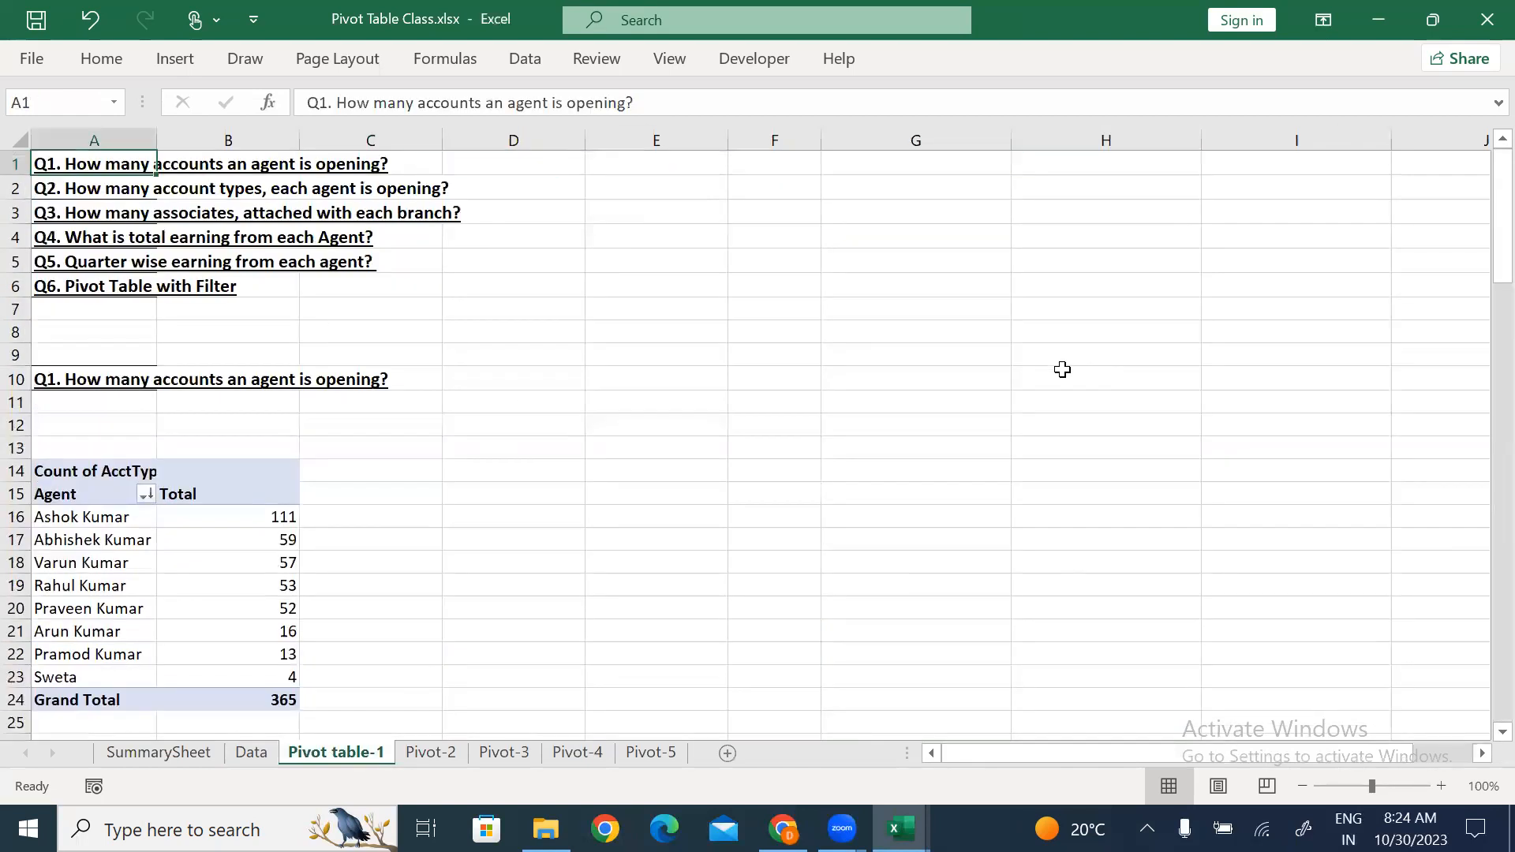
key(ctrl+shift+Down)
key(ctrl+c)
Return to Book1, add a new worksheet after Data and paste the six questions starting at cell A1.
key(alt+Tab)
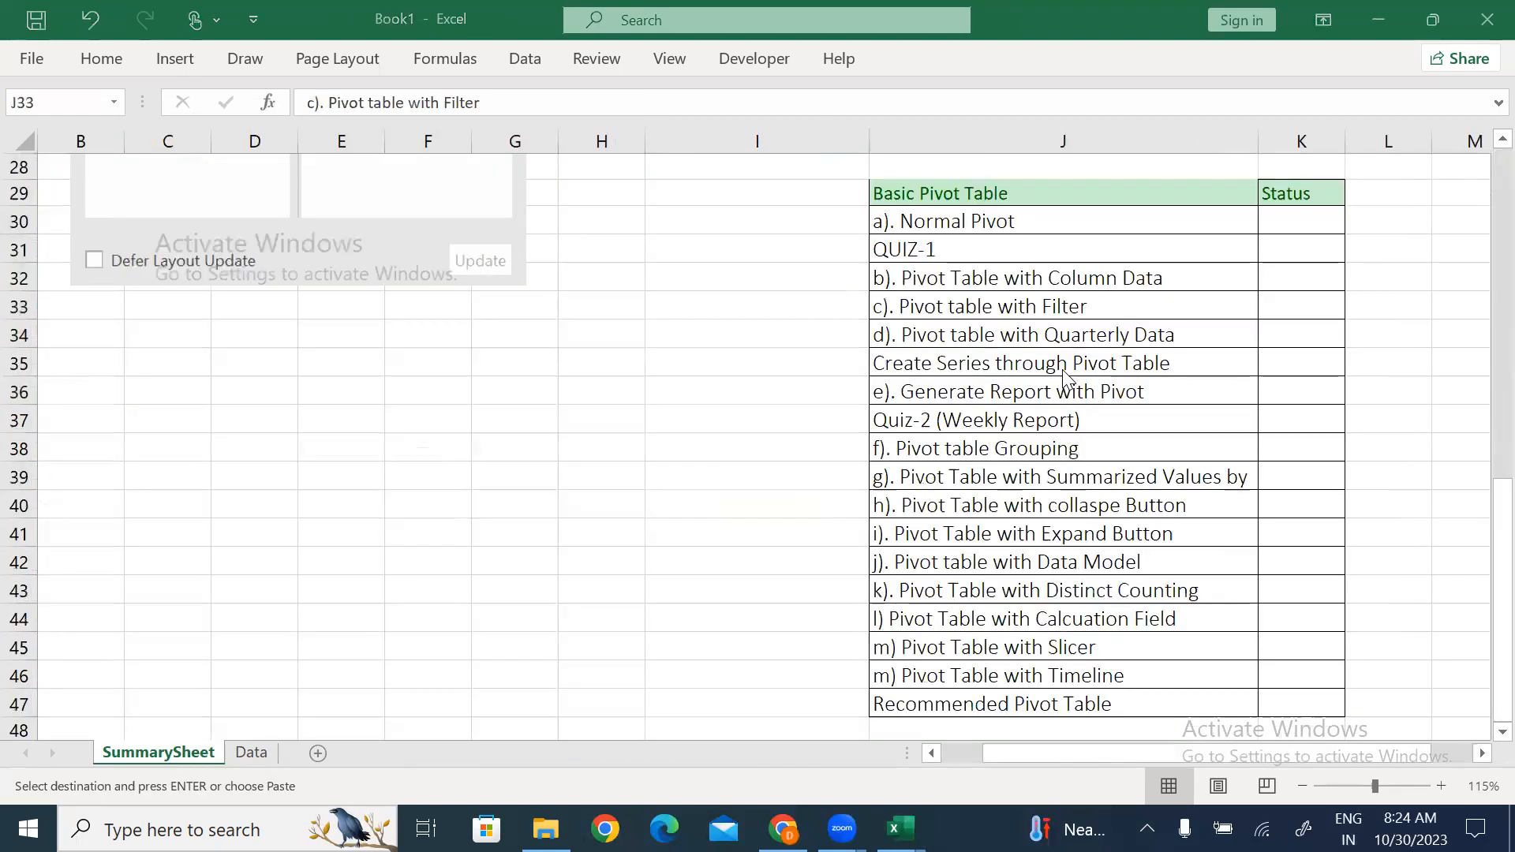
click(254, 751)
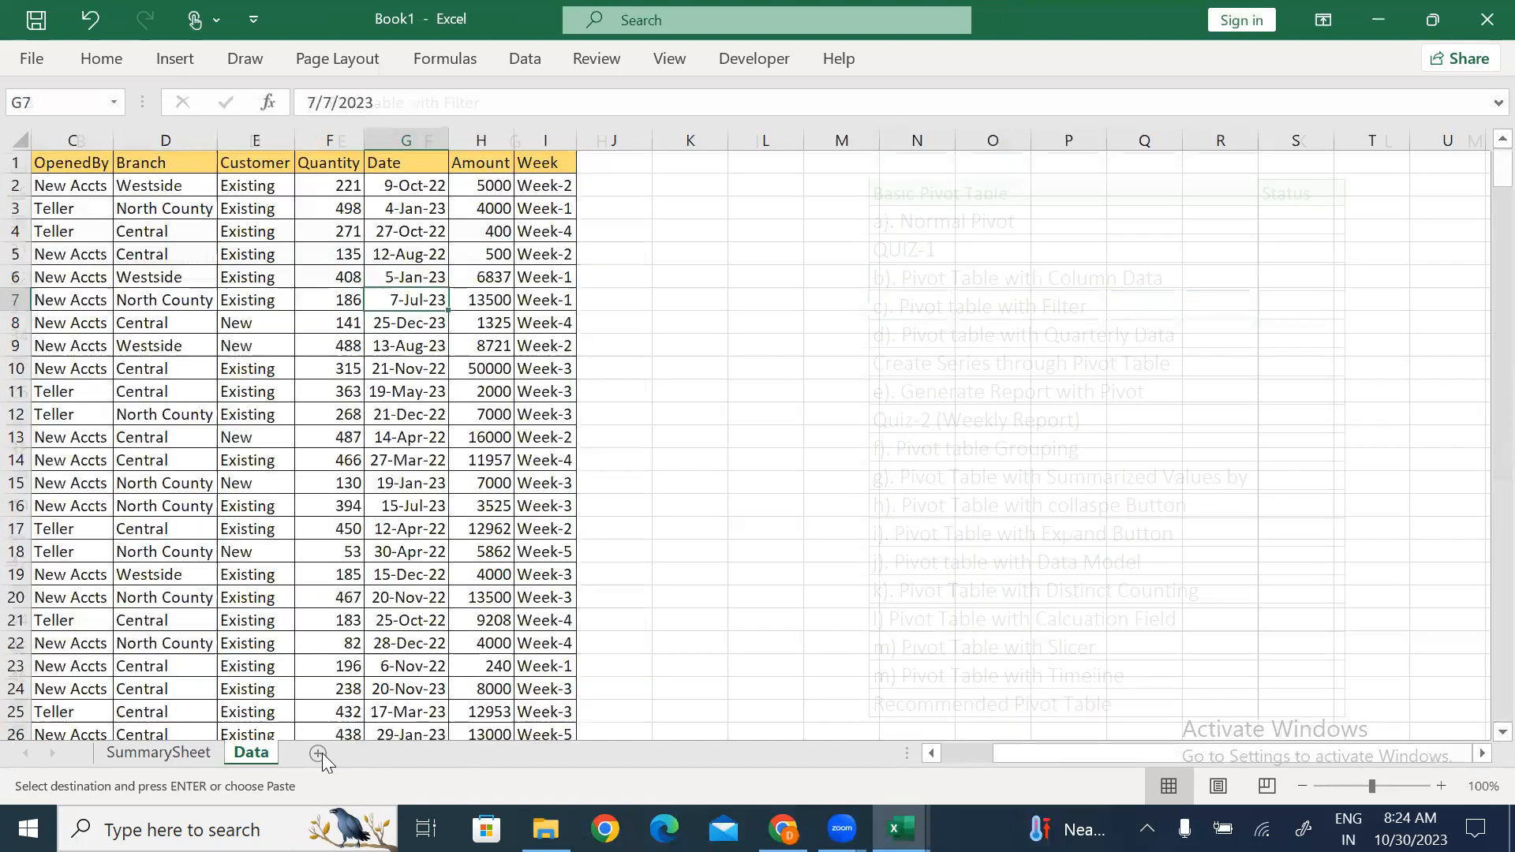
click(318, 753)
key(ctrl+v)
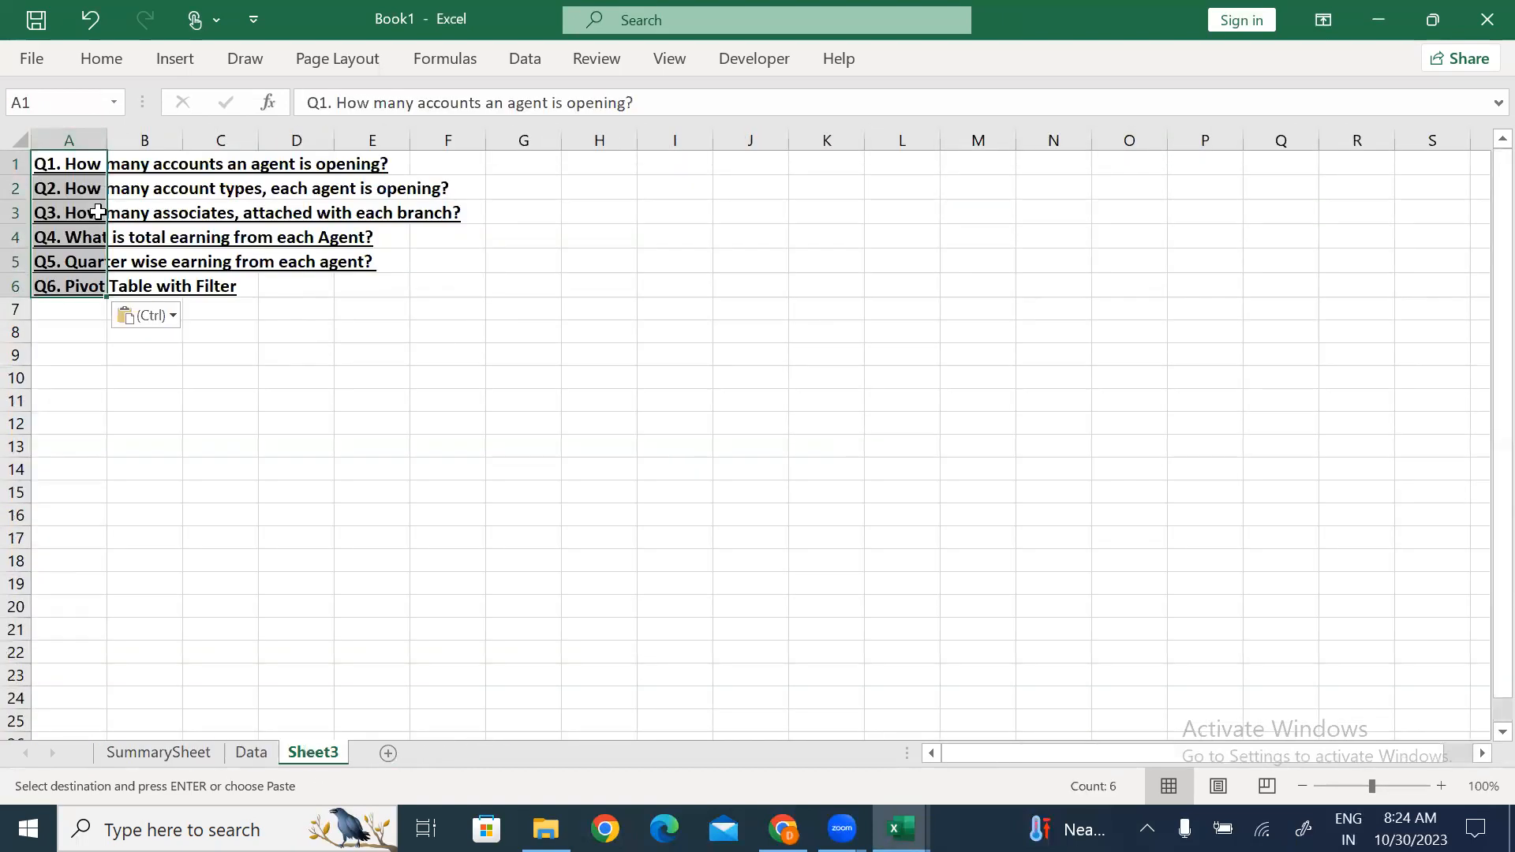
click(348, 450)
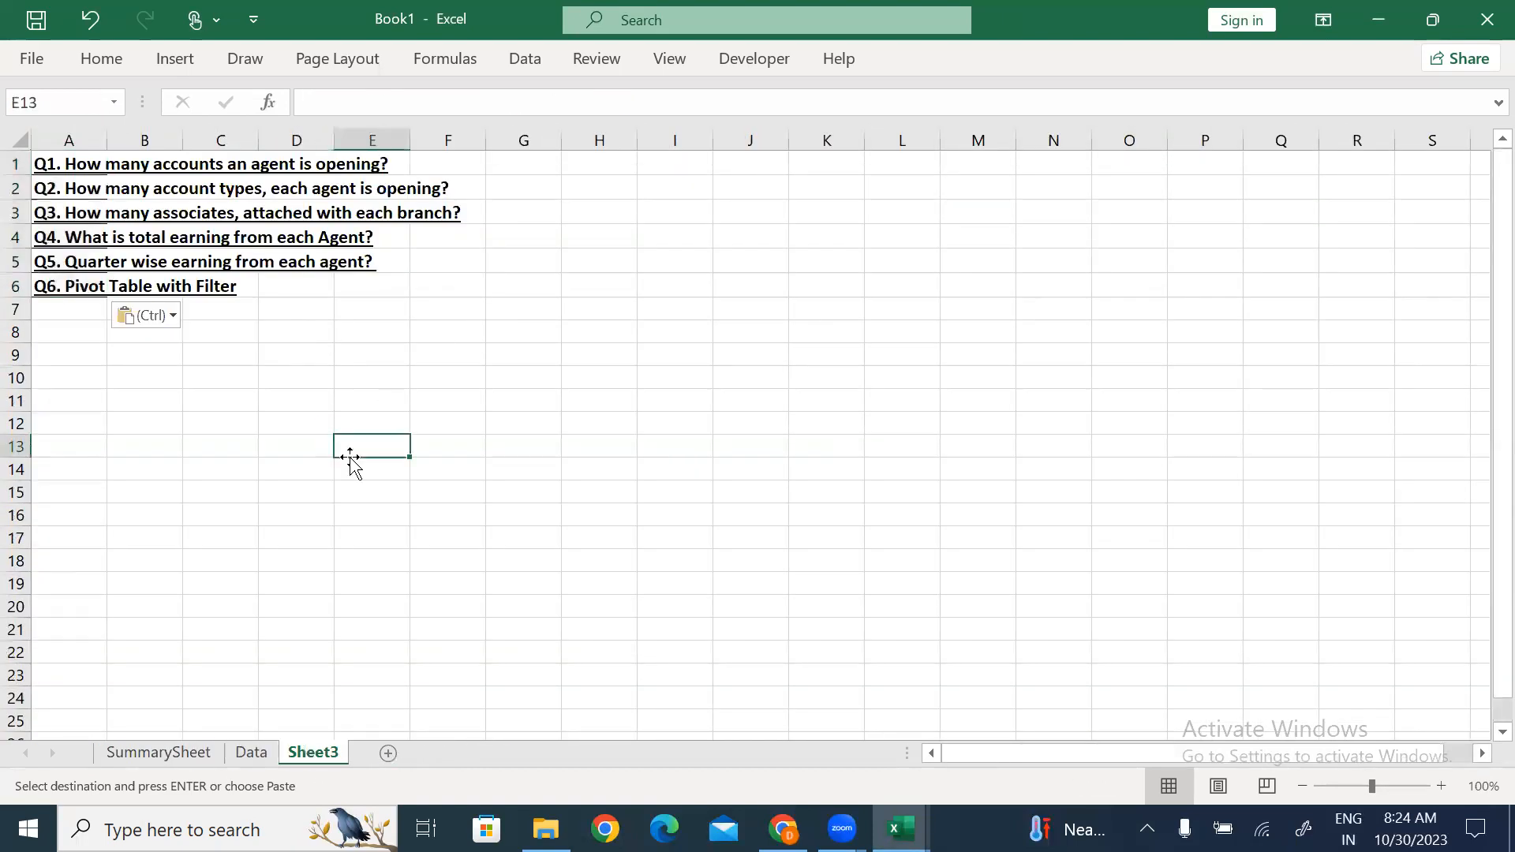
Copy question Q1 from cell A1 into cell A10 as the heading of the first answer.
click(65, 164)
key(ctrl+c)
key(Down)
key(Down)
key(Down)
key(Down)
key(Down)
key(Down)
key(Down)
key(Down)
key(Down)
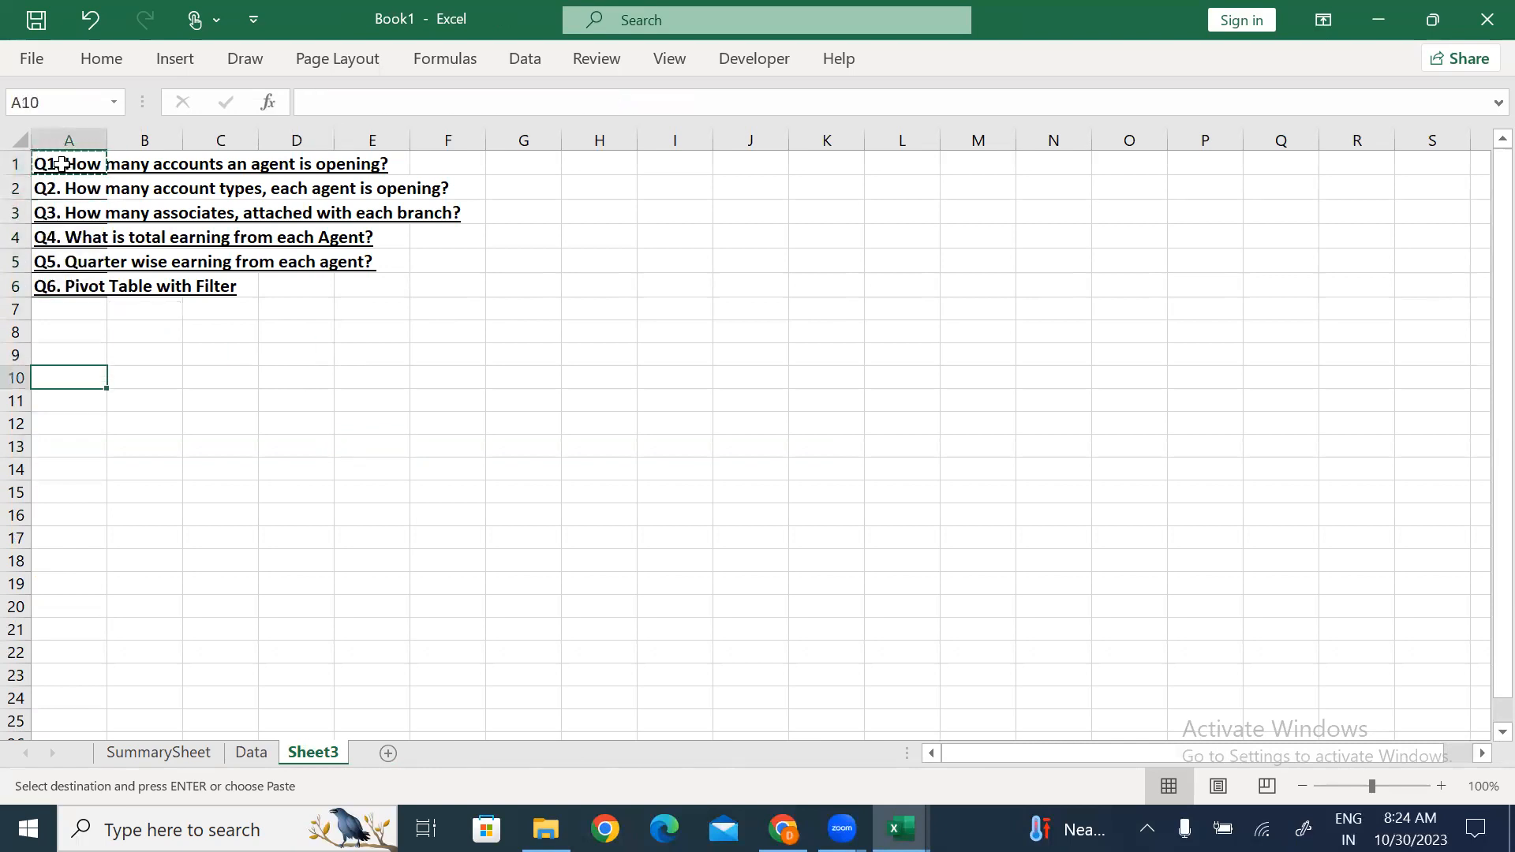
key(ctrl+v)
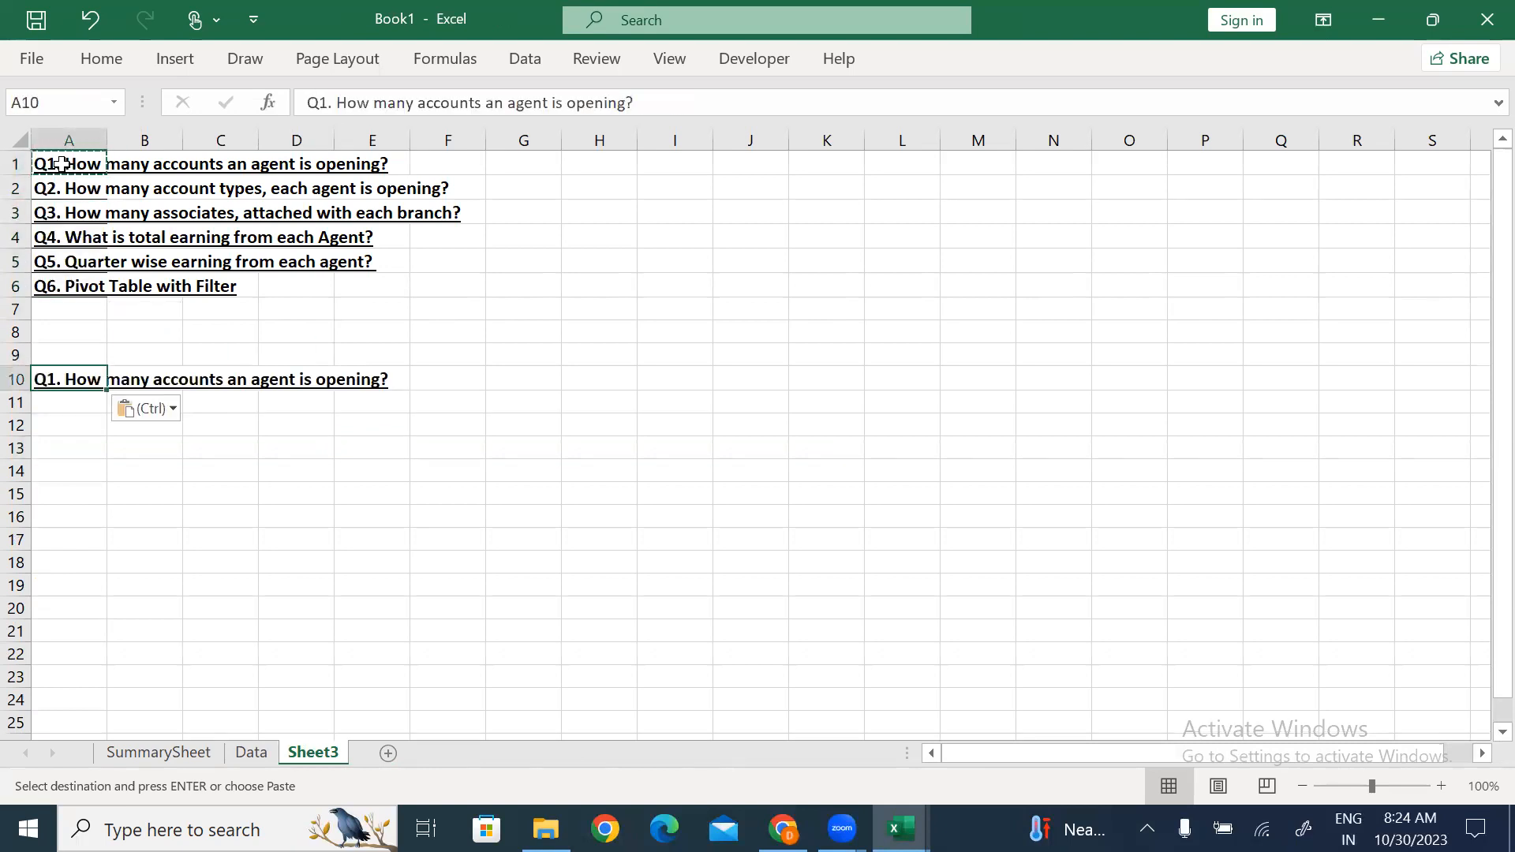
key(Down)
key(Down)
key(Down)
key(Down)
key(Down)
key(Down)
key(Down)
key(Down)
key(Down)
key(Down)
key(Down)
key(Down)
key(Down)
key(Down)
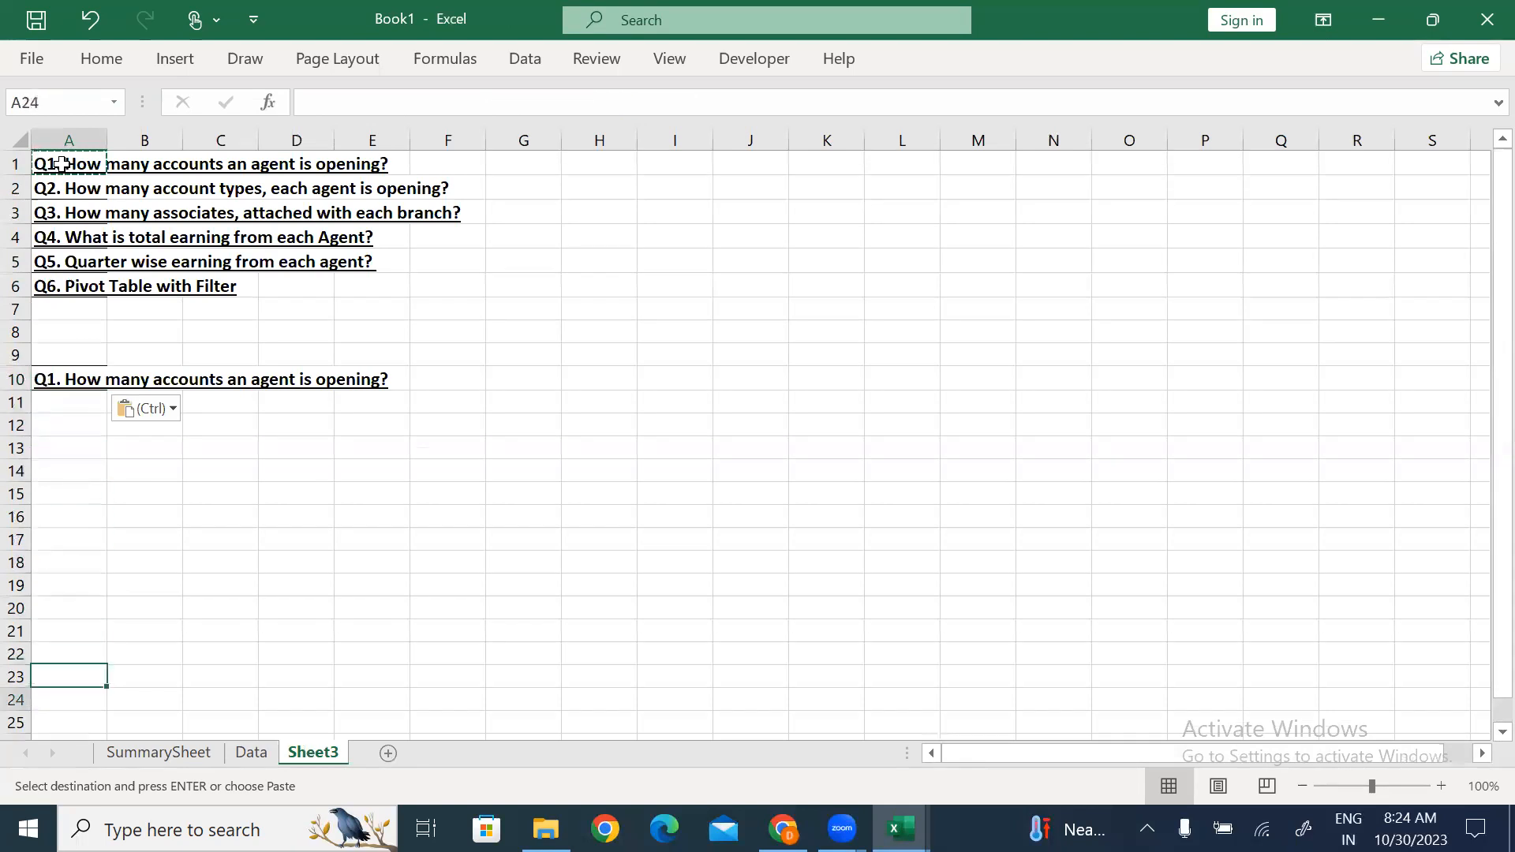
key(Down)
key(Down)
key(Down)
key(Down)
key(Down)
key(Down)
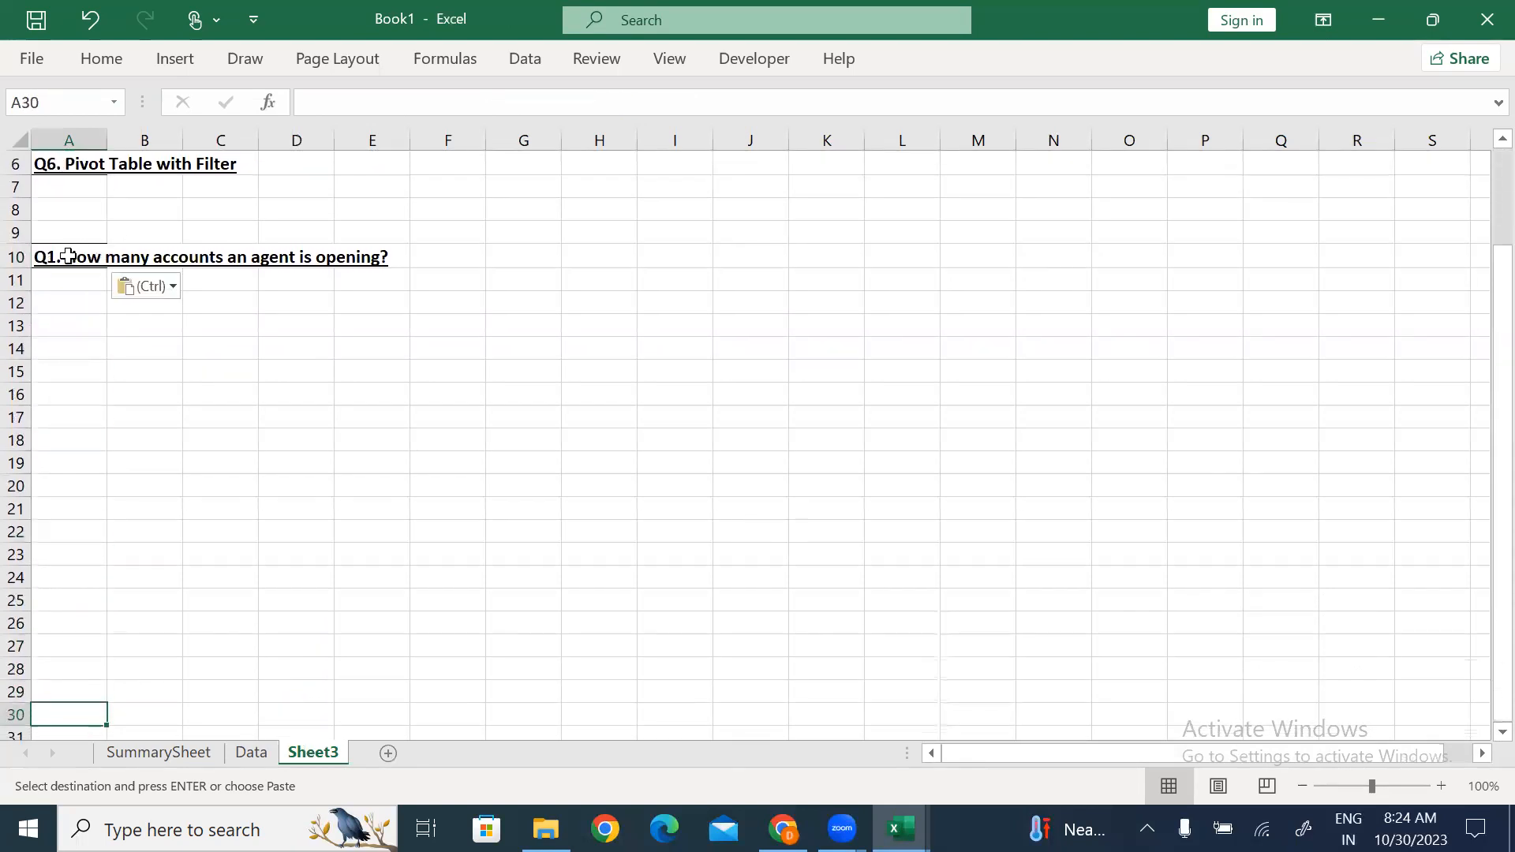
click(68, 256)
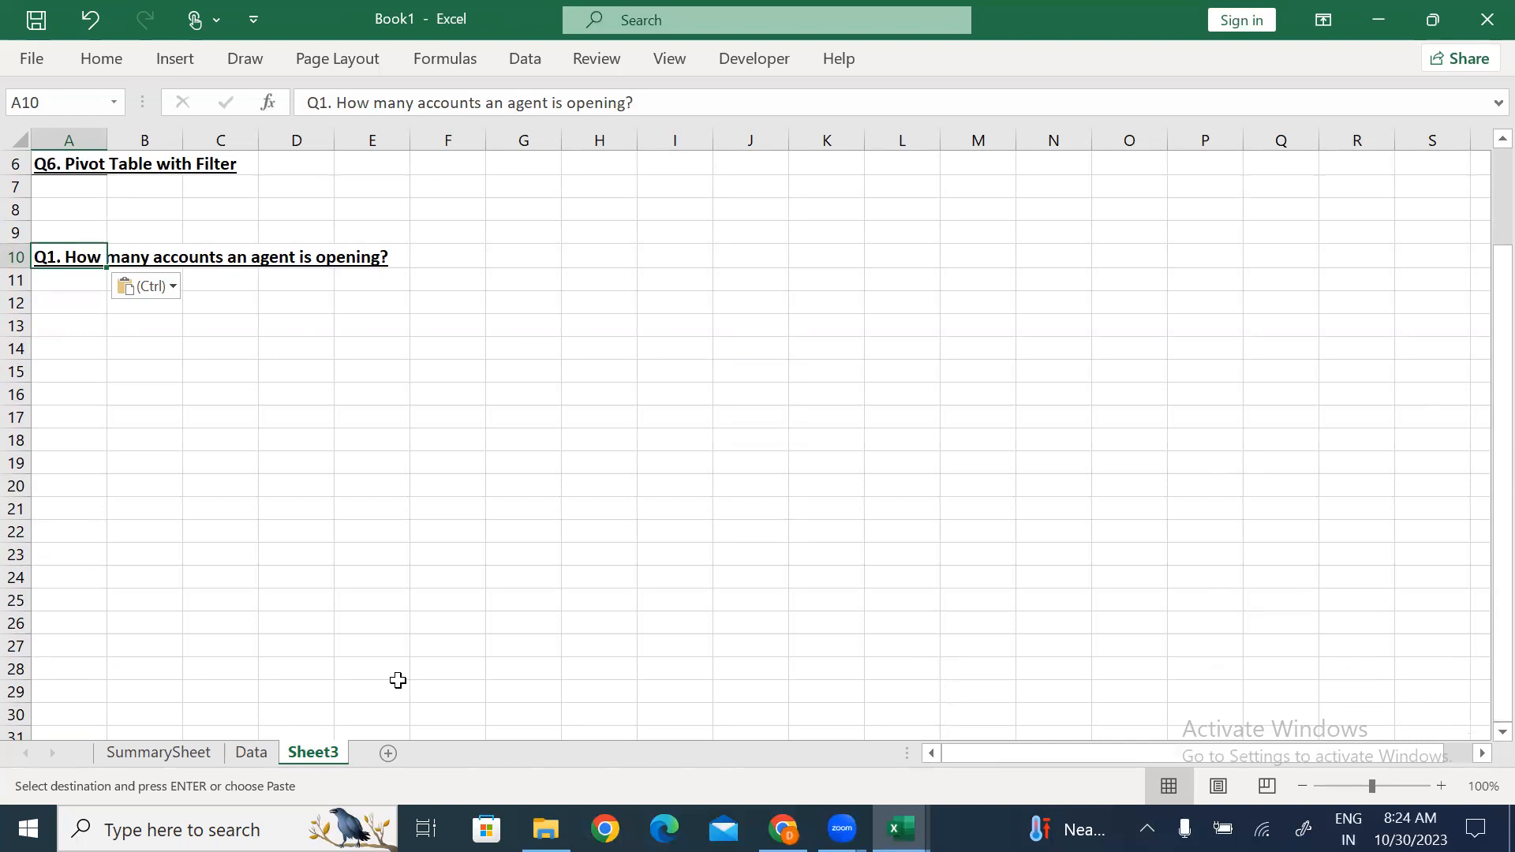
Create a pivot table from the Data range A1:I366 and place it on the existing worksheet Sheet3 at cell A13.
click(254, 760)
click(276, 394)
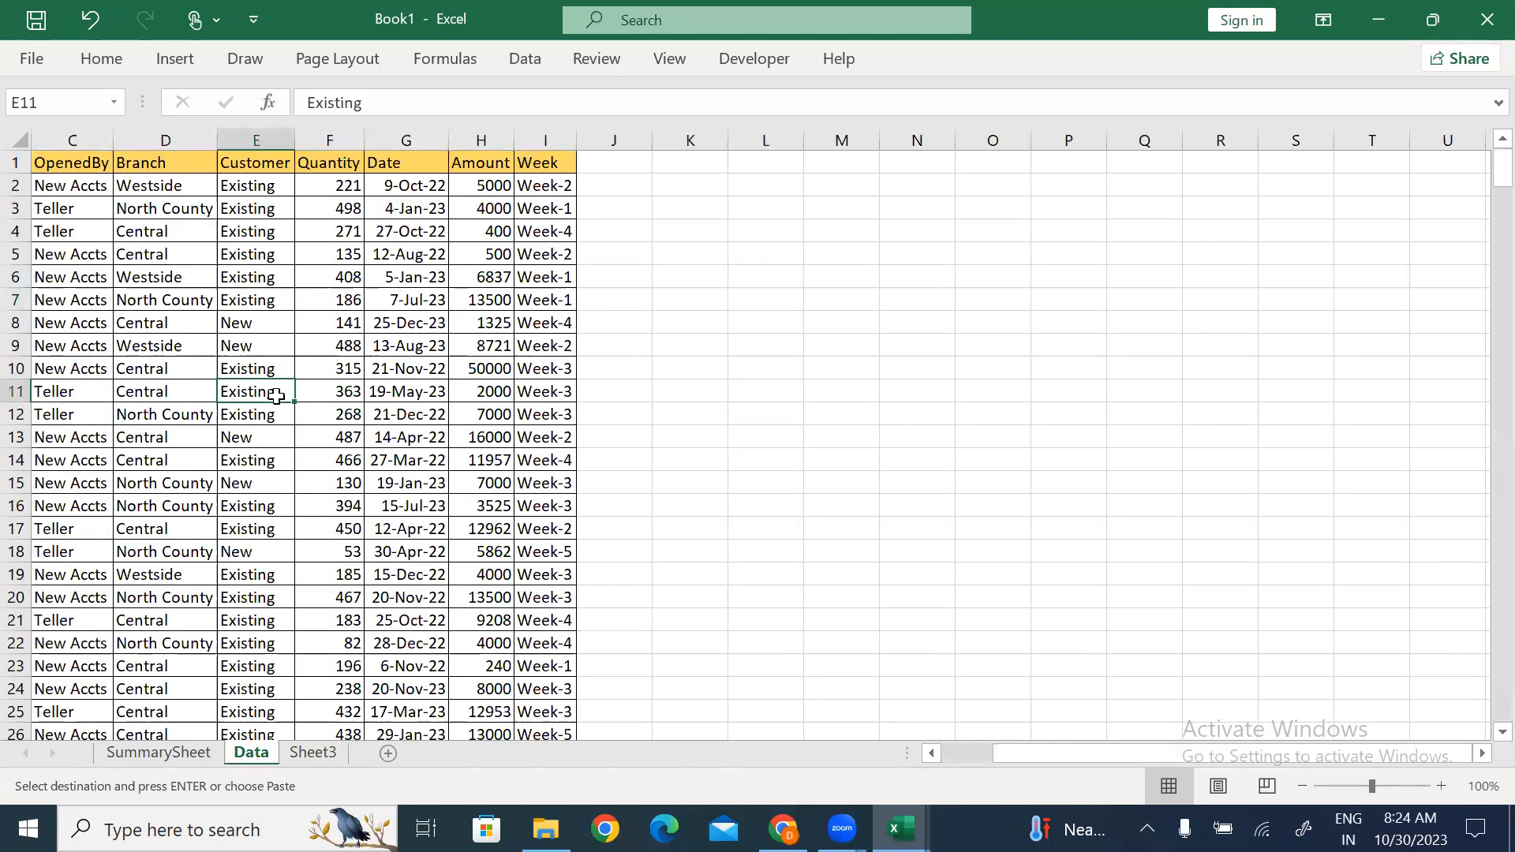
key(alt+n+v)
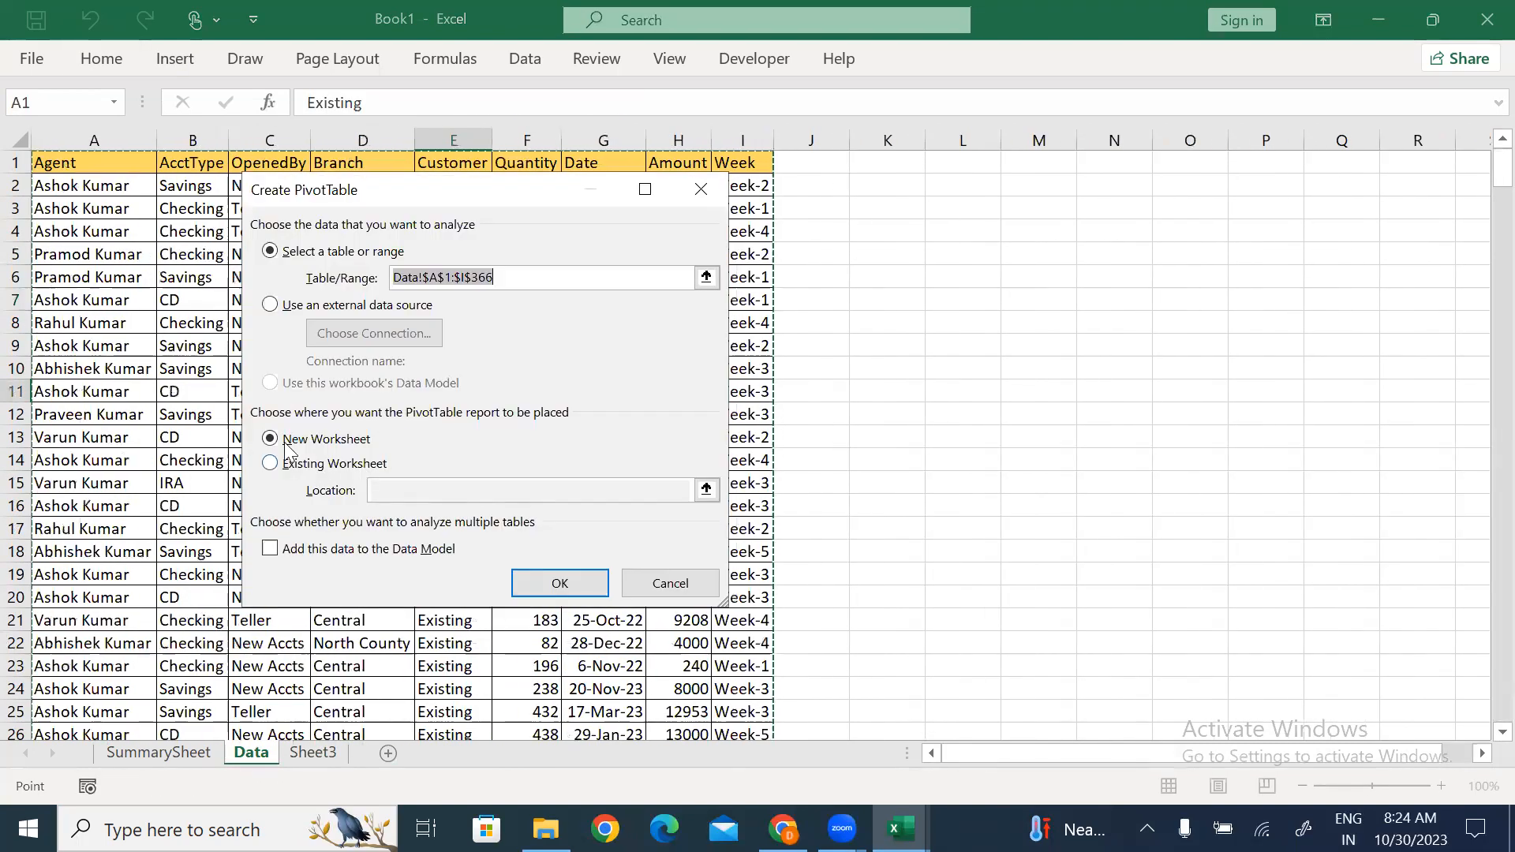
click(270, 464)
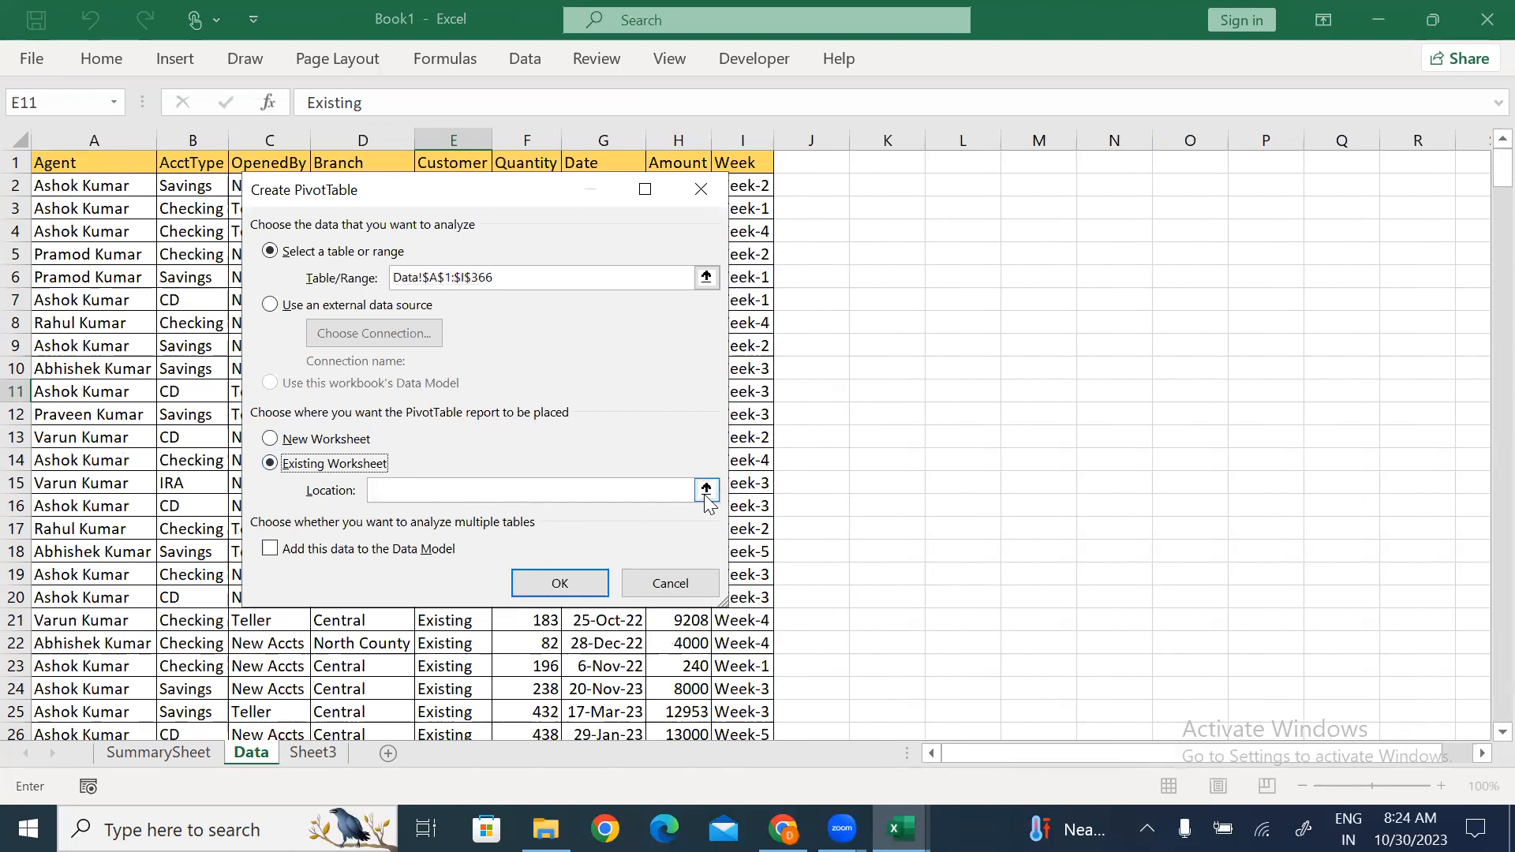
click(706, 490)
click(317, 753)
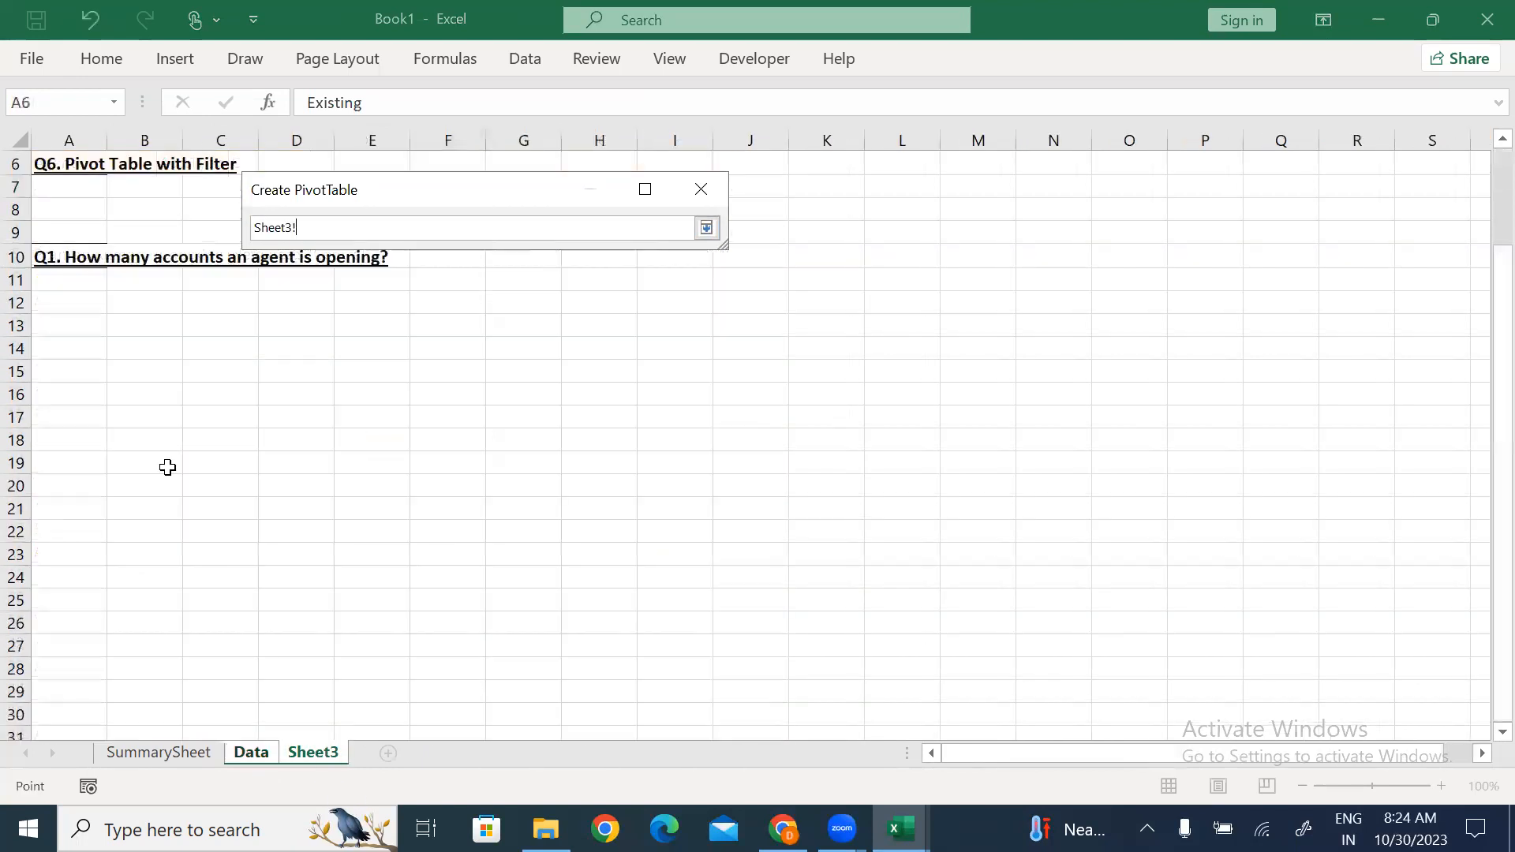
click(56, 365)
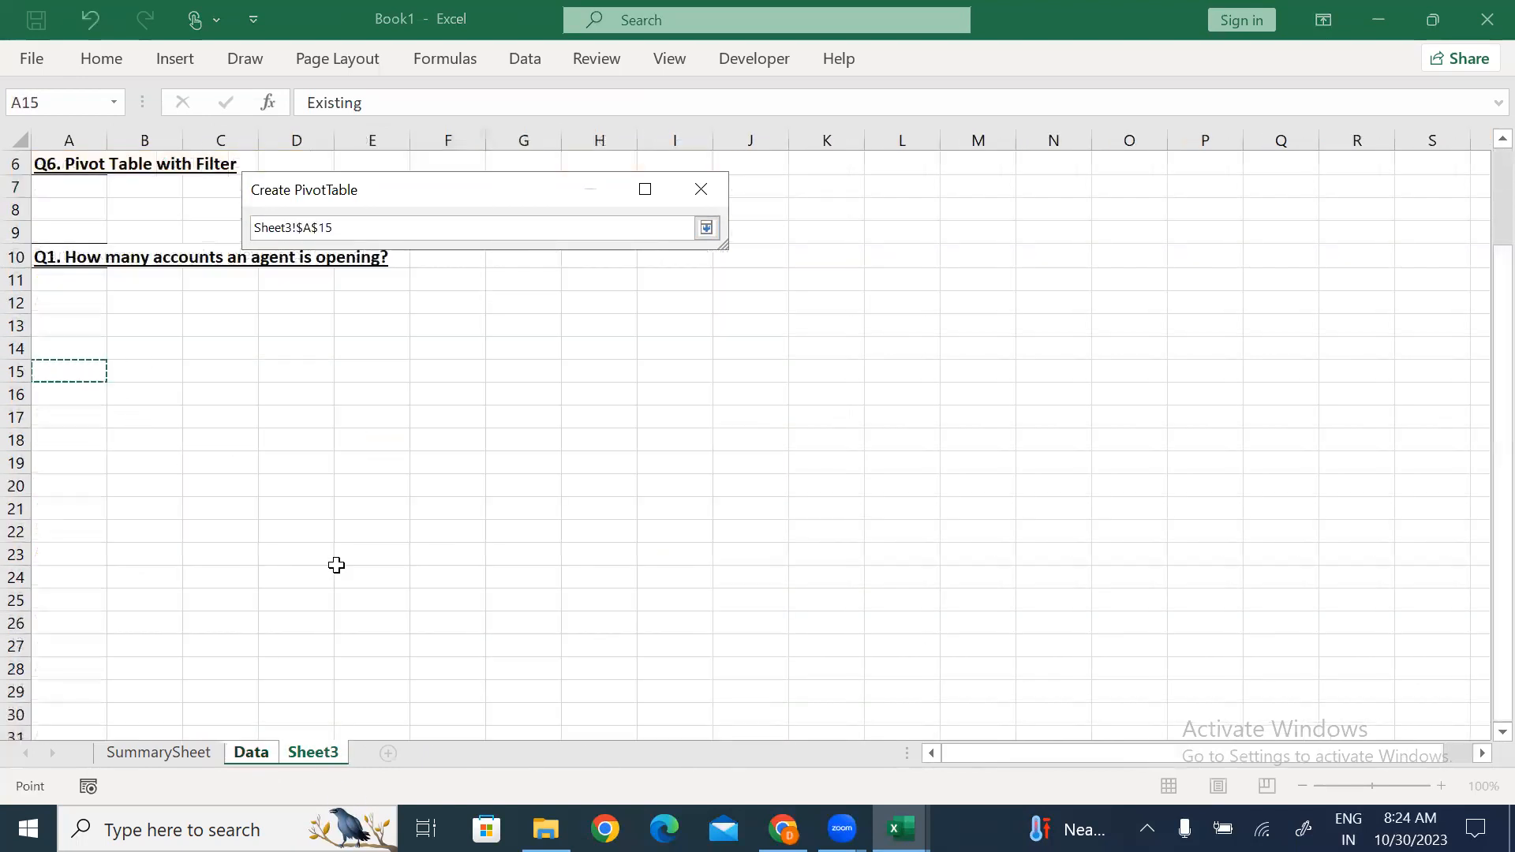
click(64, 333)
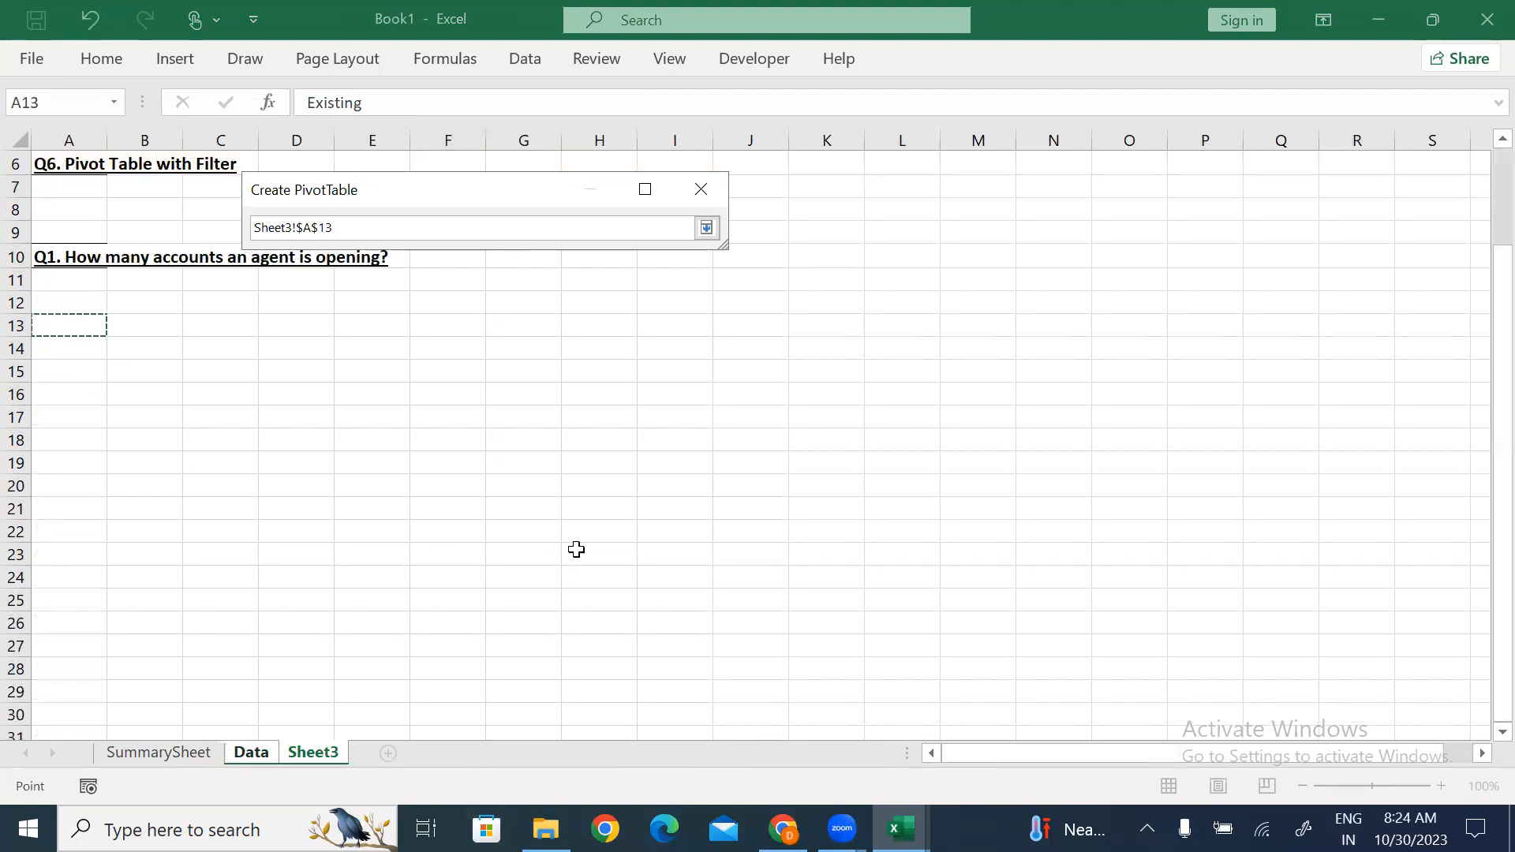
click(707, 229)
click(584, 581)
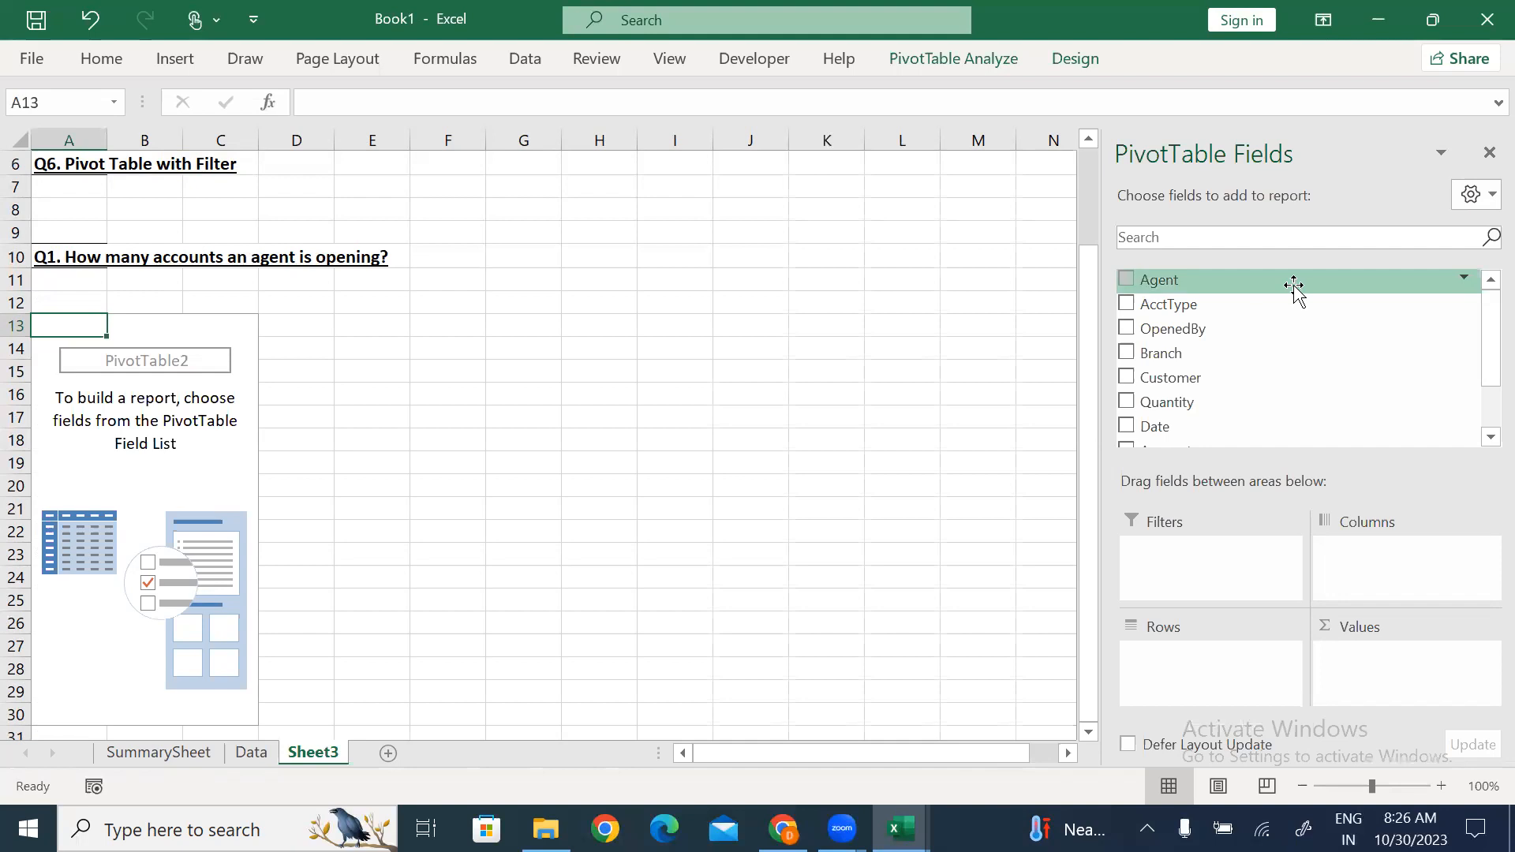
Add Agent to the pivot table's rows and AcctType to its values as a count.
drag(1191, 292, 1204, 671)
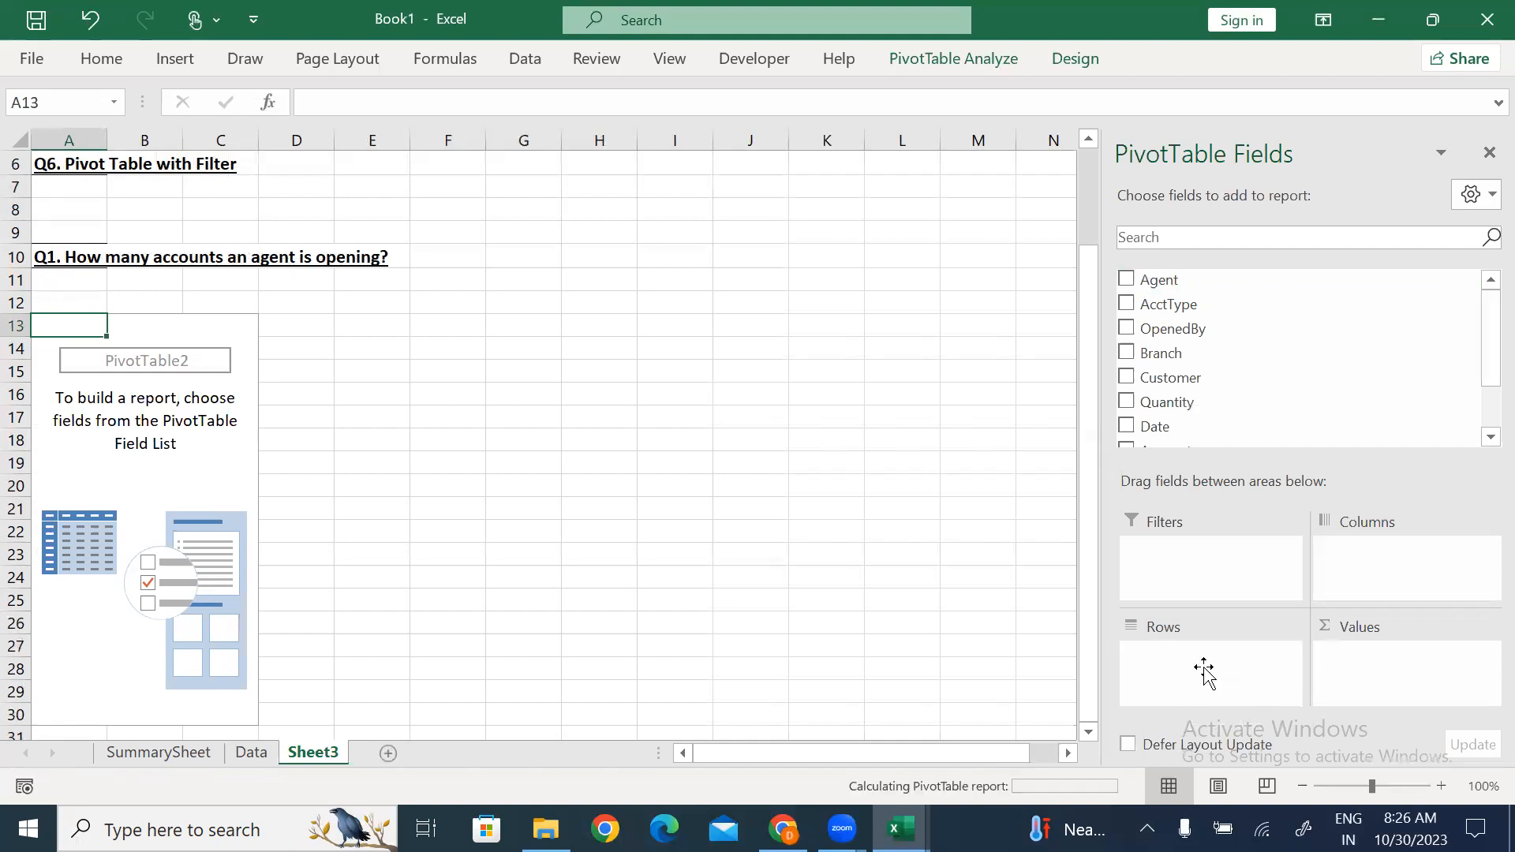
drag(93, 350, 93, 491)
click(93, 488)
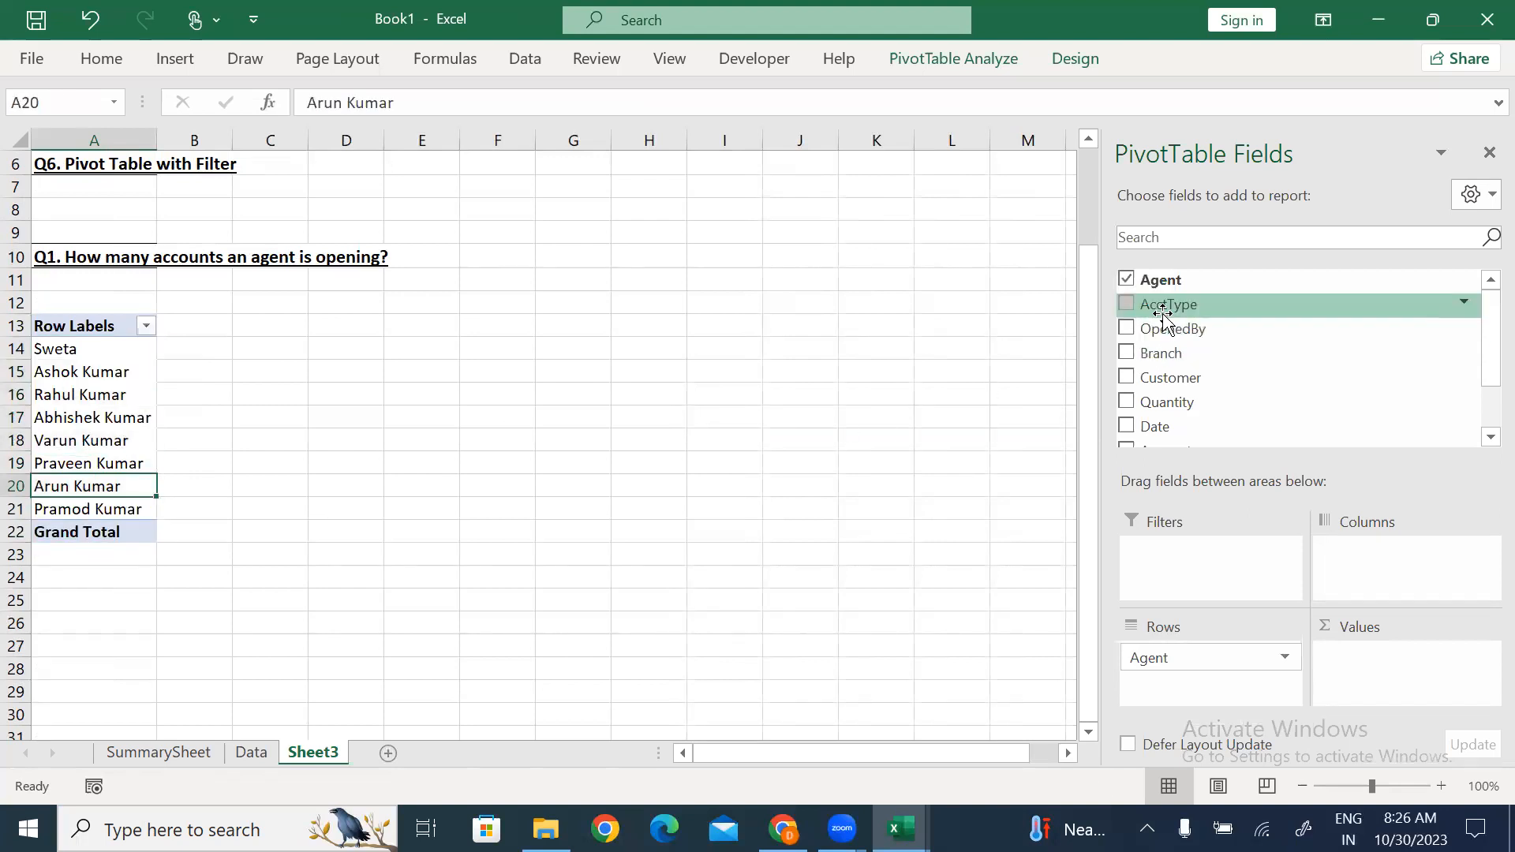
drag(1168, 312, 1392, 671)
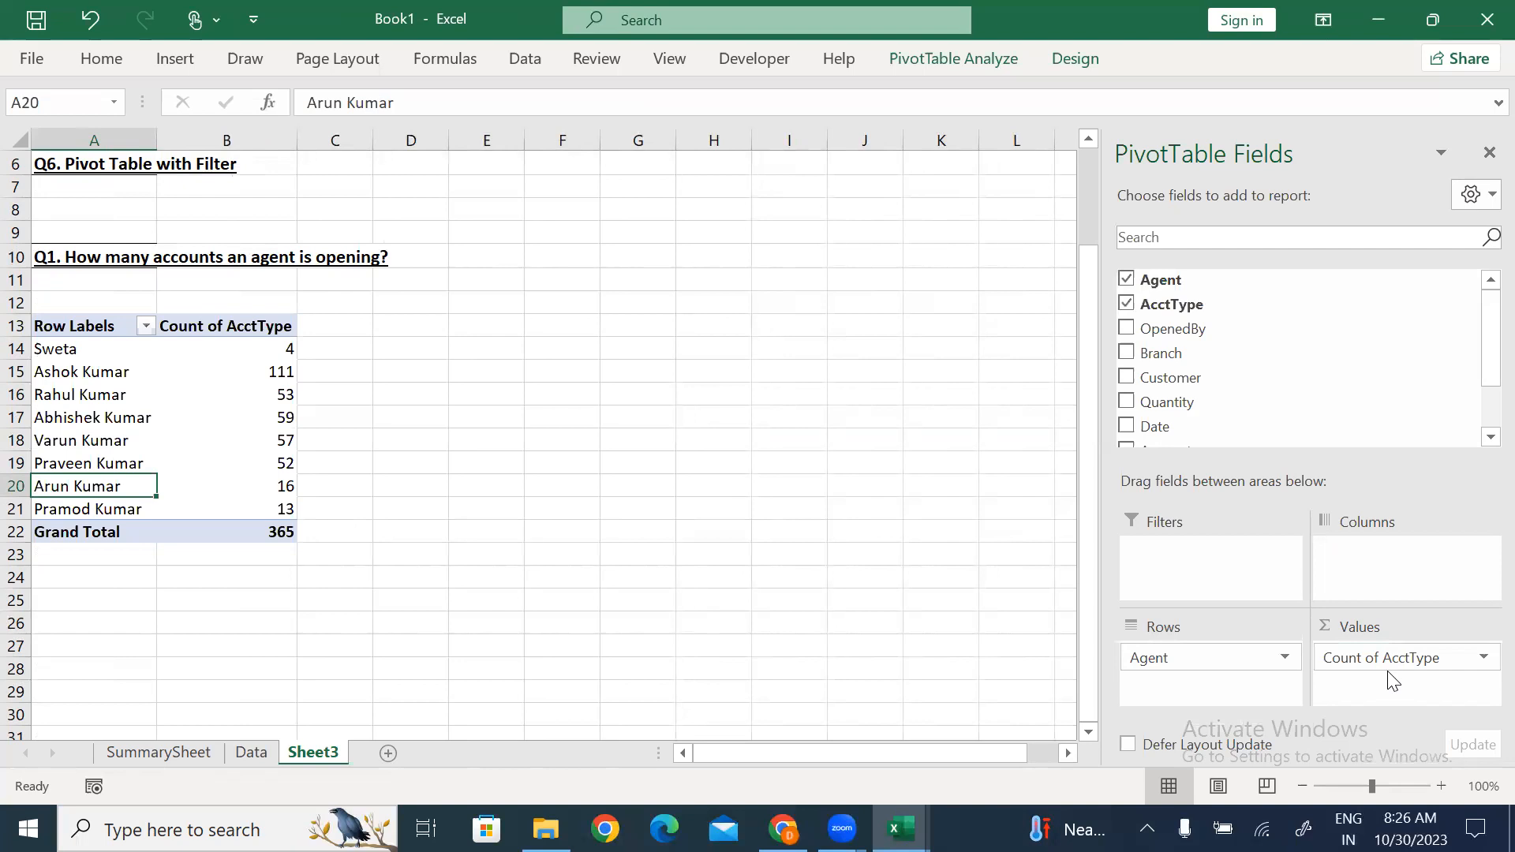
Replace AcctType with a count of Agent in the pivot table's values.
mouse_move(1387, 660)
mouse_down()
mouse_move(1335, 378)
mouse_move(1173, 292)
mouse_move(1221, 281)
mouse_move(1481, 666)
mouse_move(1392, 687)
mouse_up()
scroll(1477, 360, up, 1)
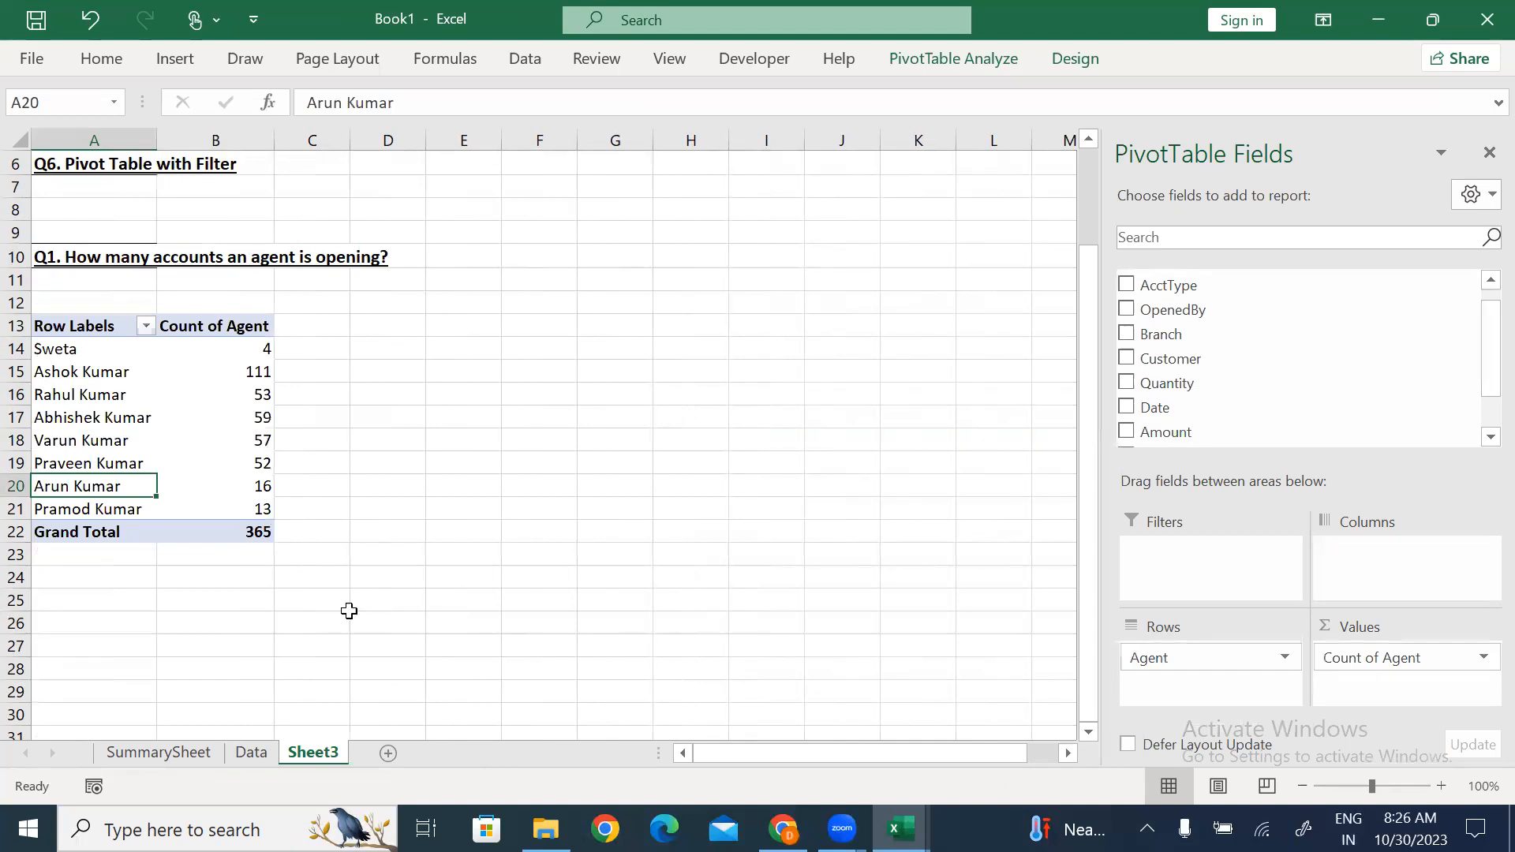
Sort the Q1 pivot table by Count of Agent from largest to smallest.
click(55, 349)
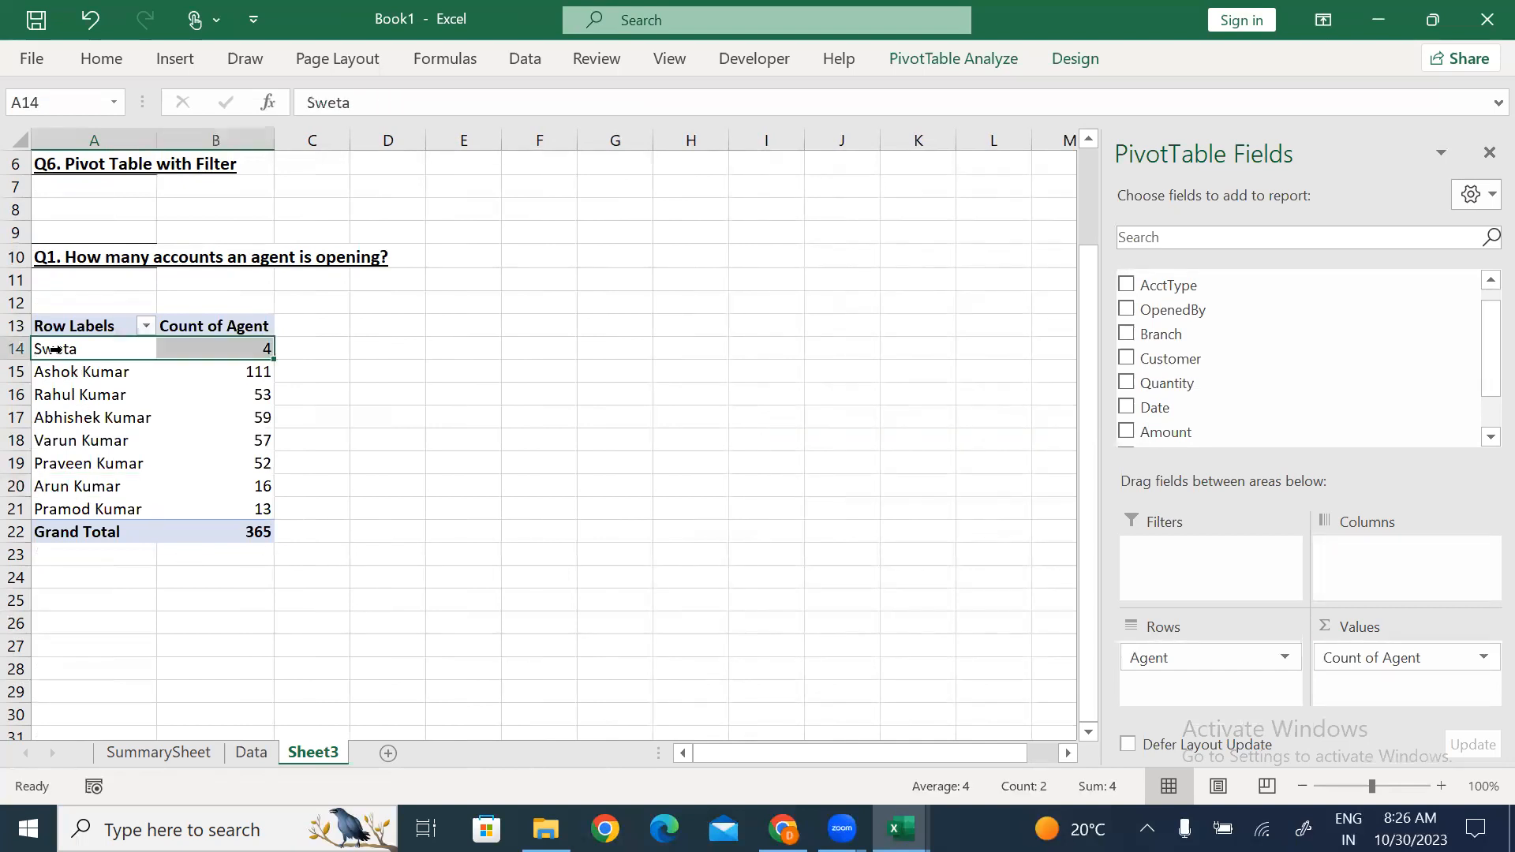
click(229, 348)
right_click(222, 401)
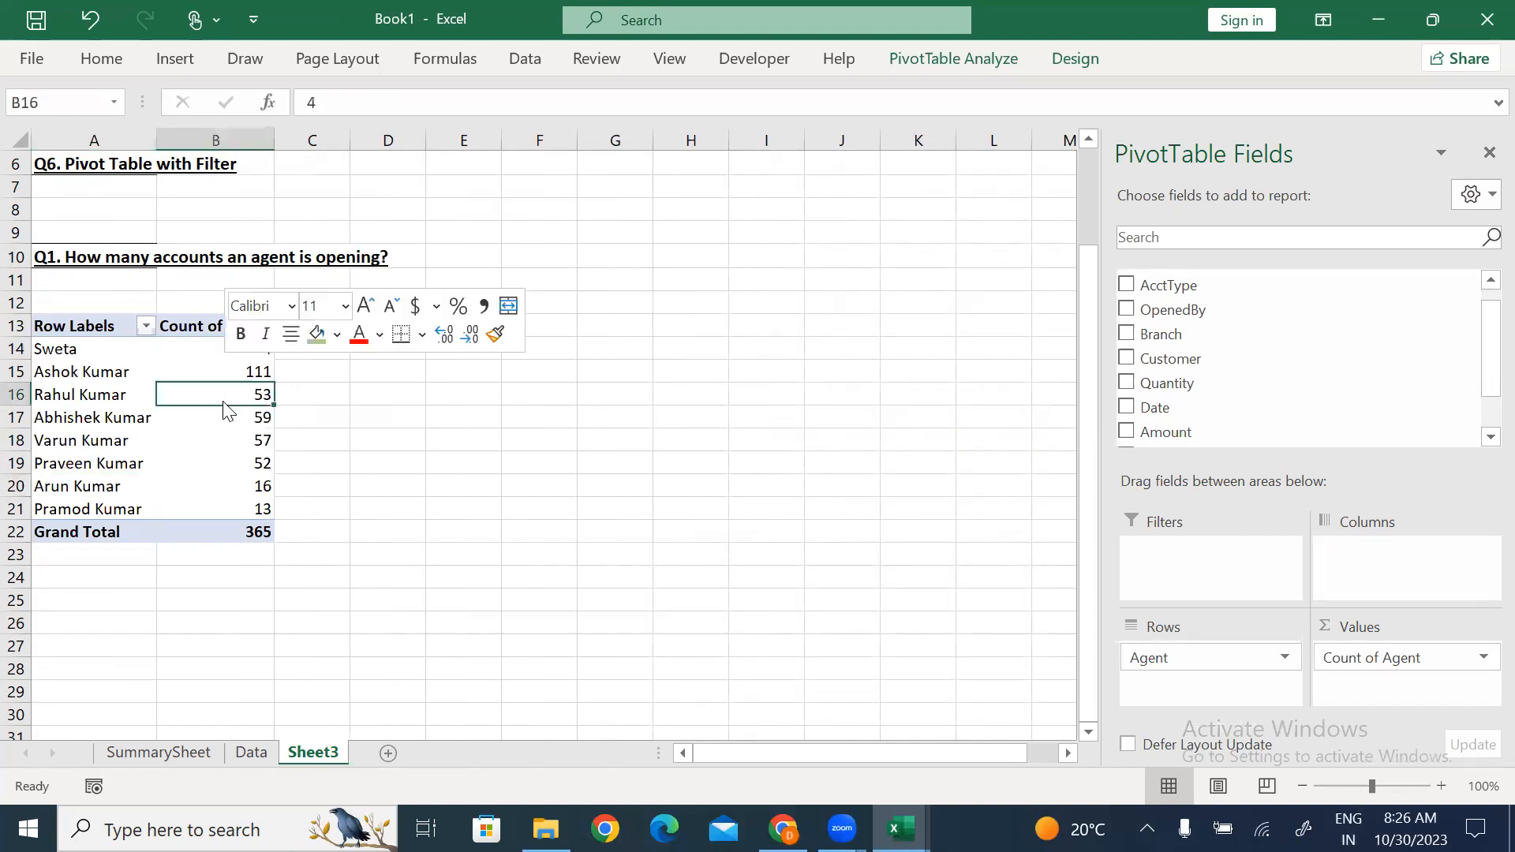
mouse_move(417, 545)
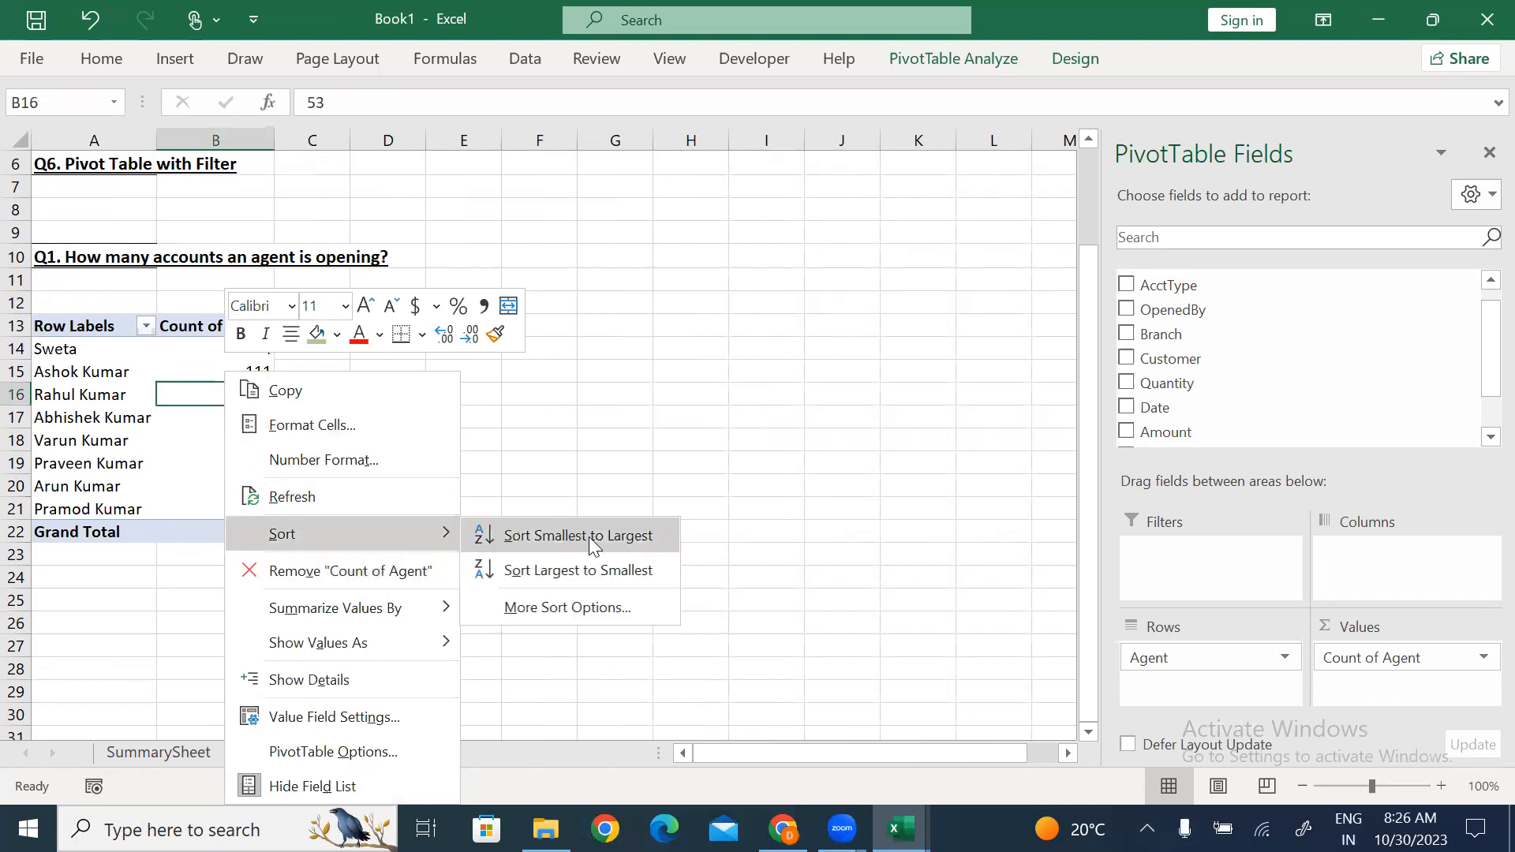
click(605, 580)
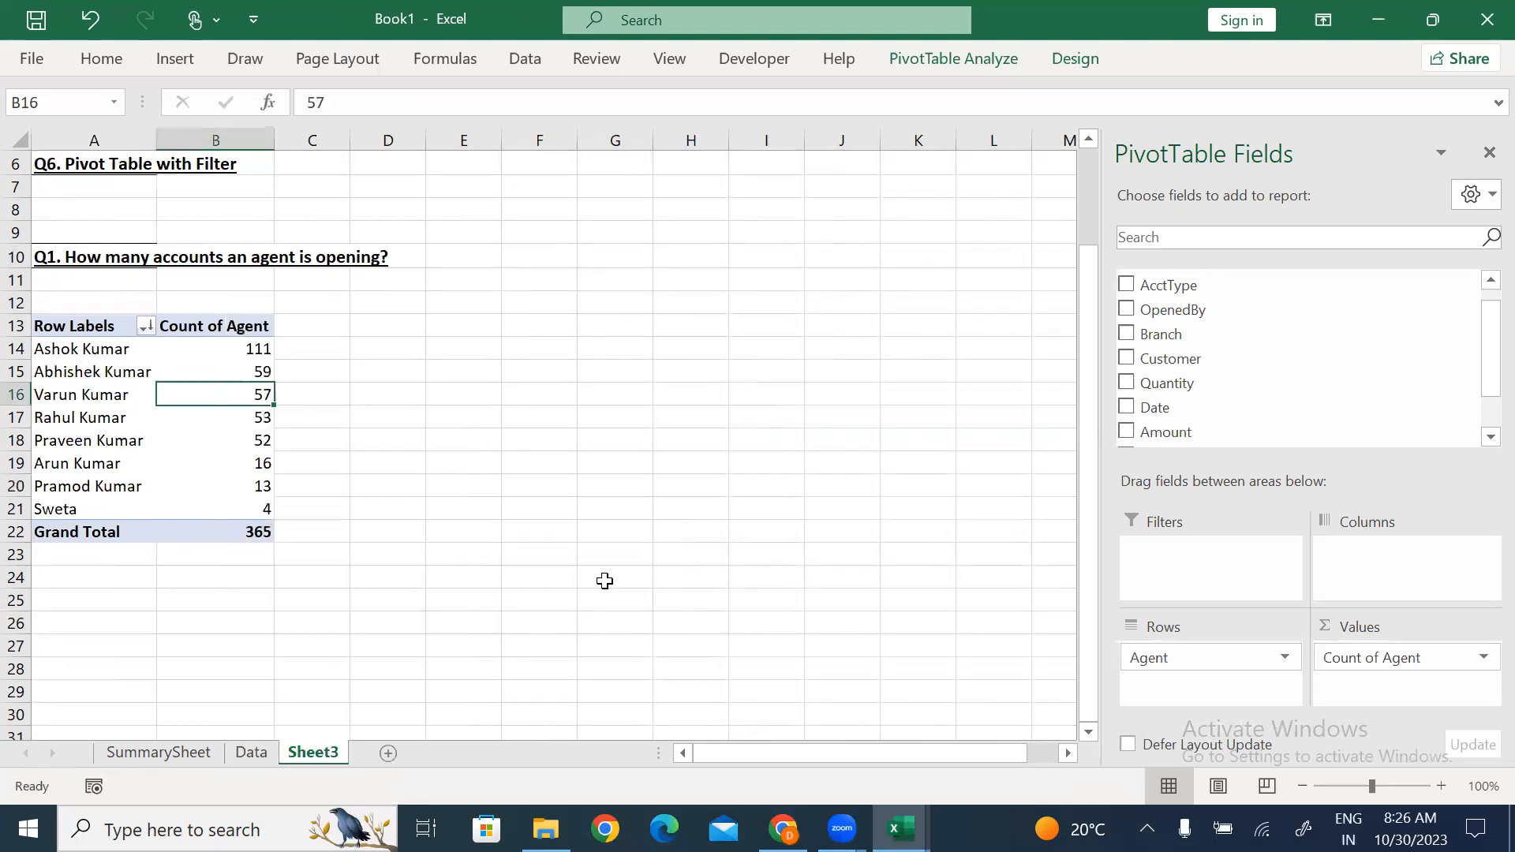
Examine the account count of each agent in the sorted Q1 pivot table.
click(54, 348)
click(228, 348)
click(82, 379)
click(227, 371)
click(79, 398)
click(215, 414)
click(216, 494)
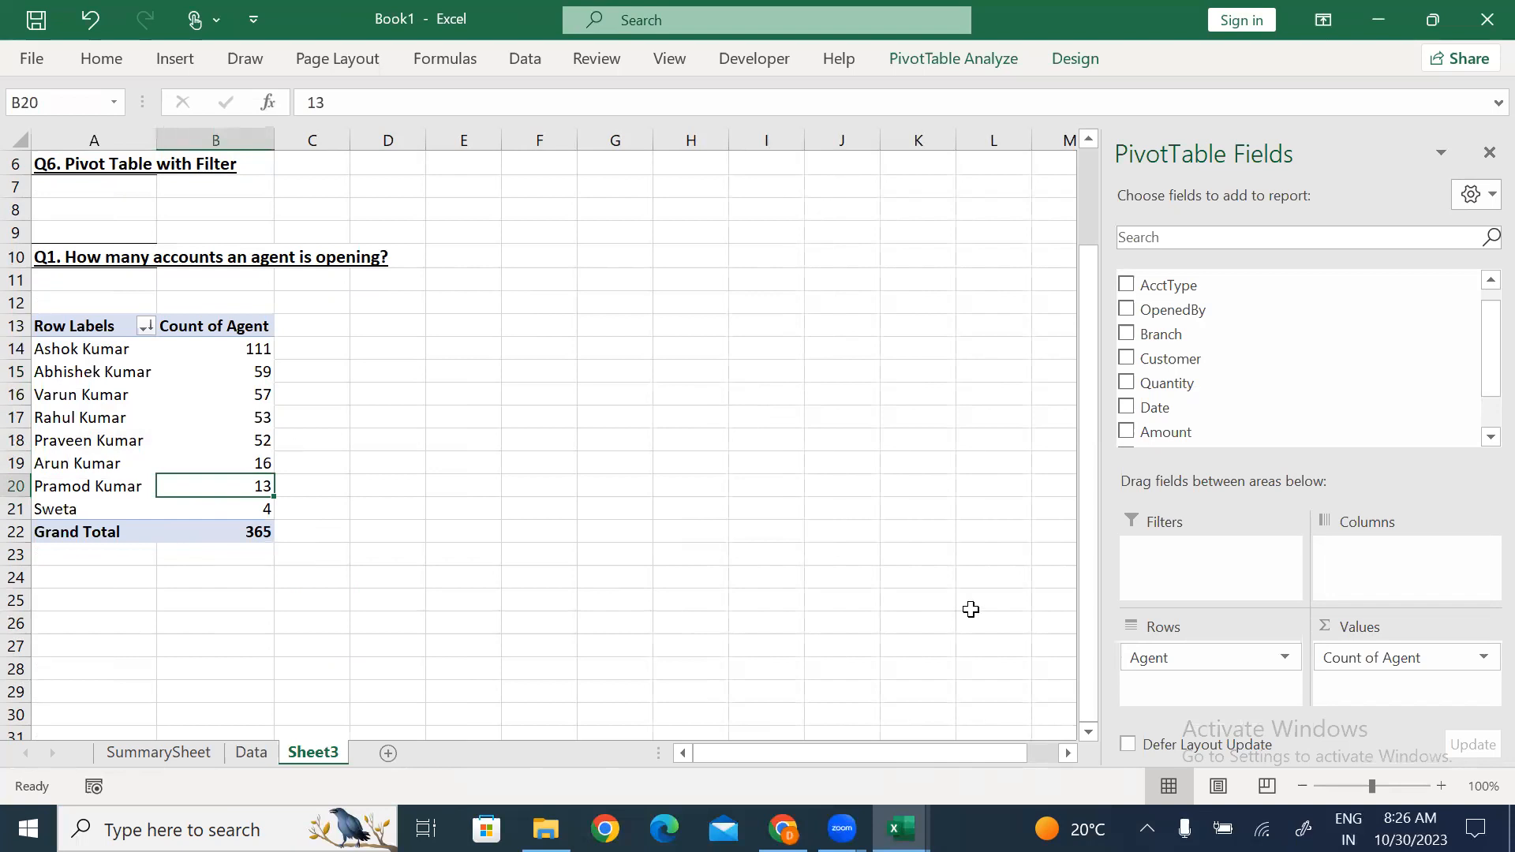
Try Agent in the Q1 pivot table's columns and return the field to the rows.
drag(1190, 673, 1411, 562)
click(659, 471)
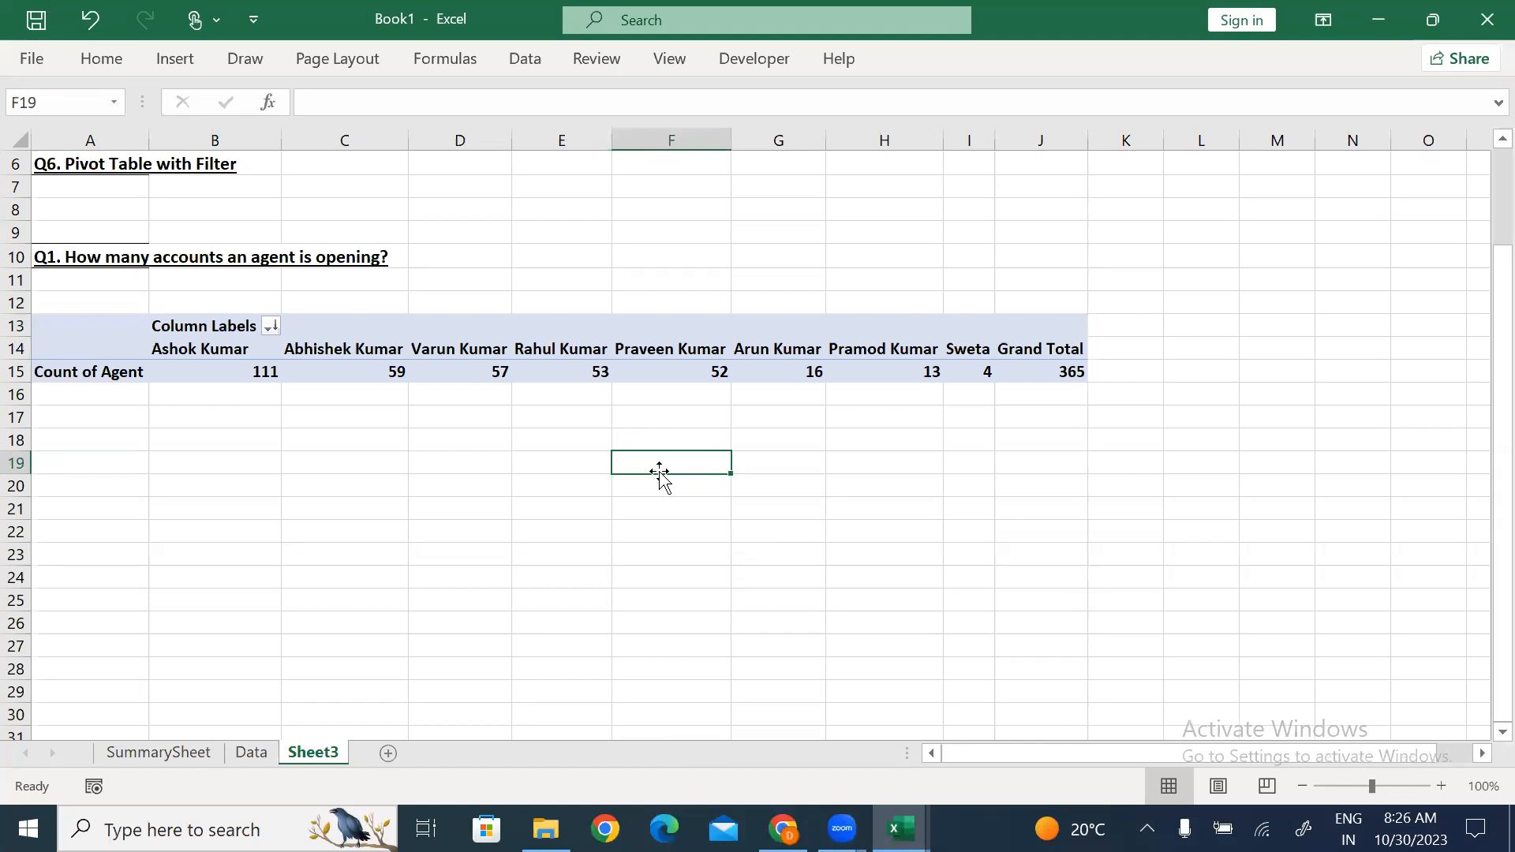
click(93, 336)
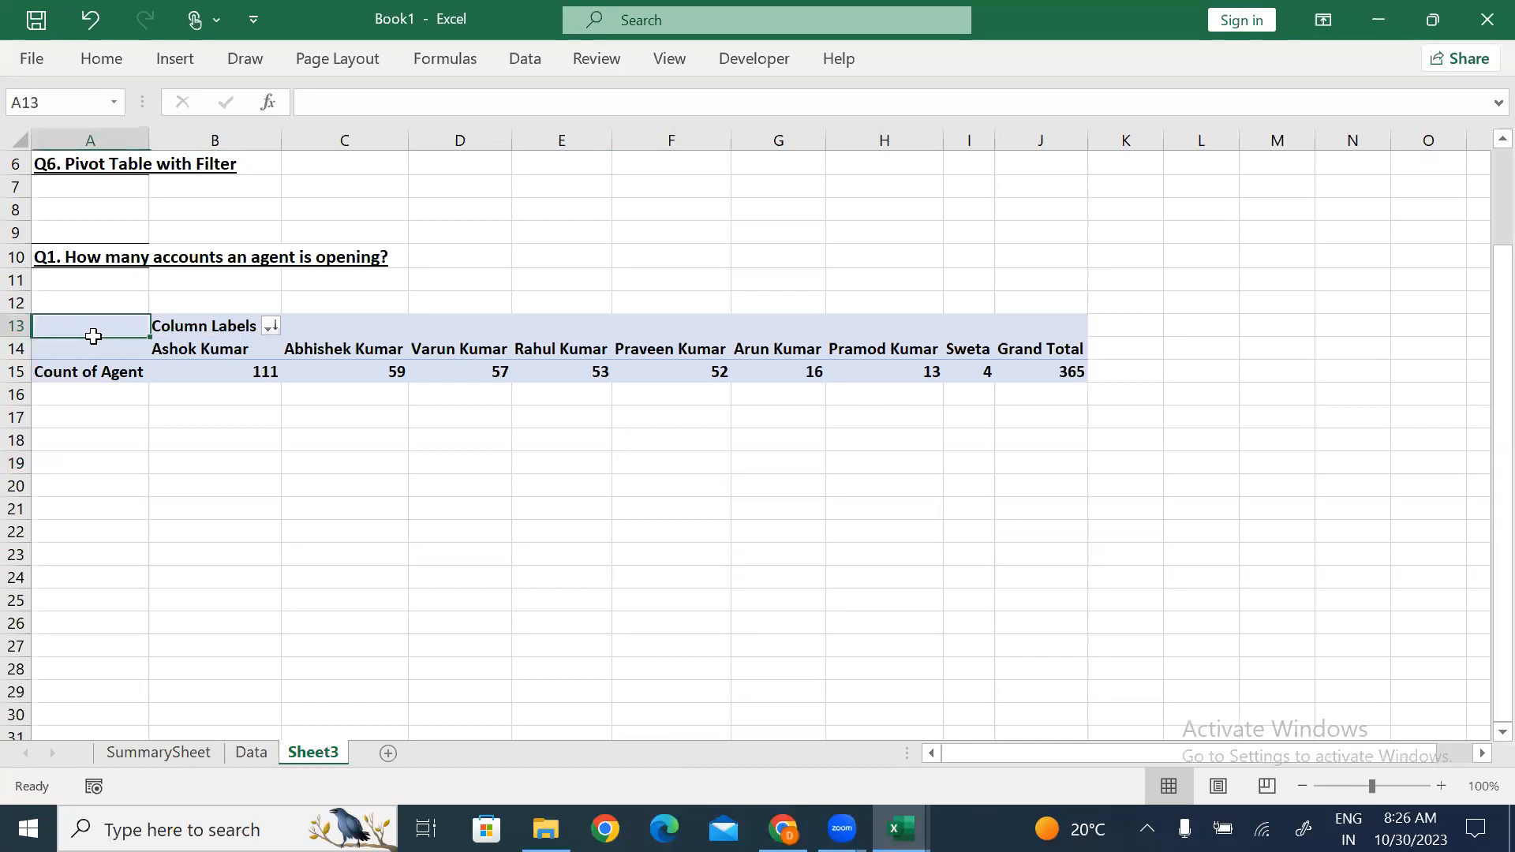
click(367, 404)
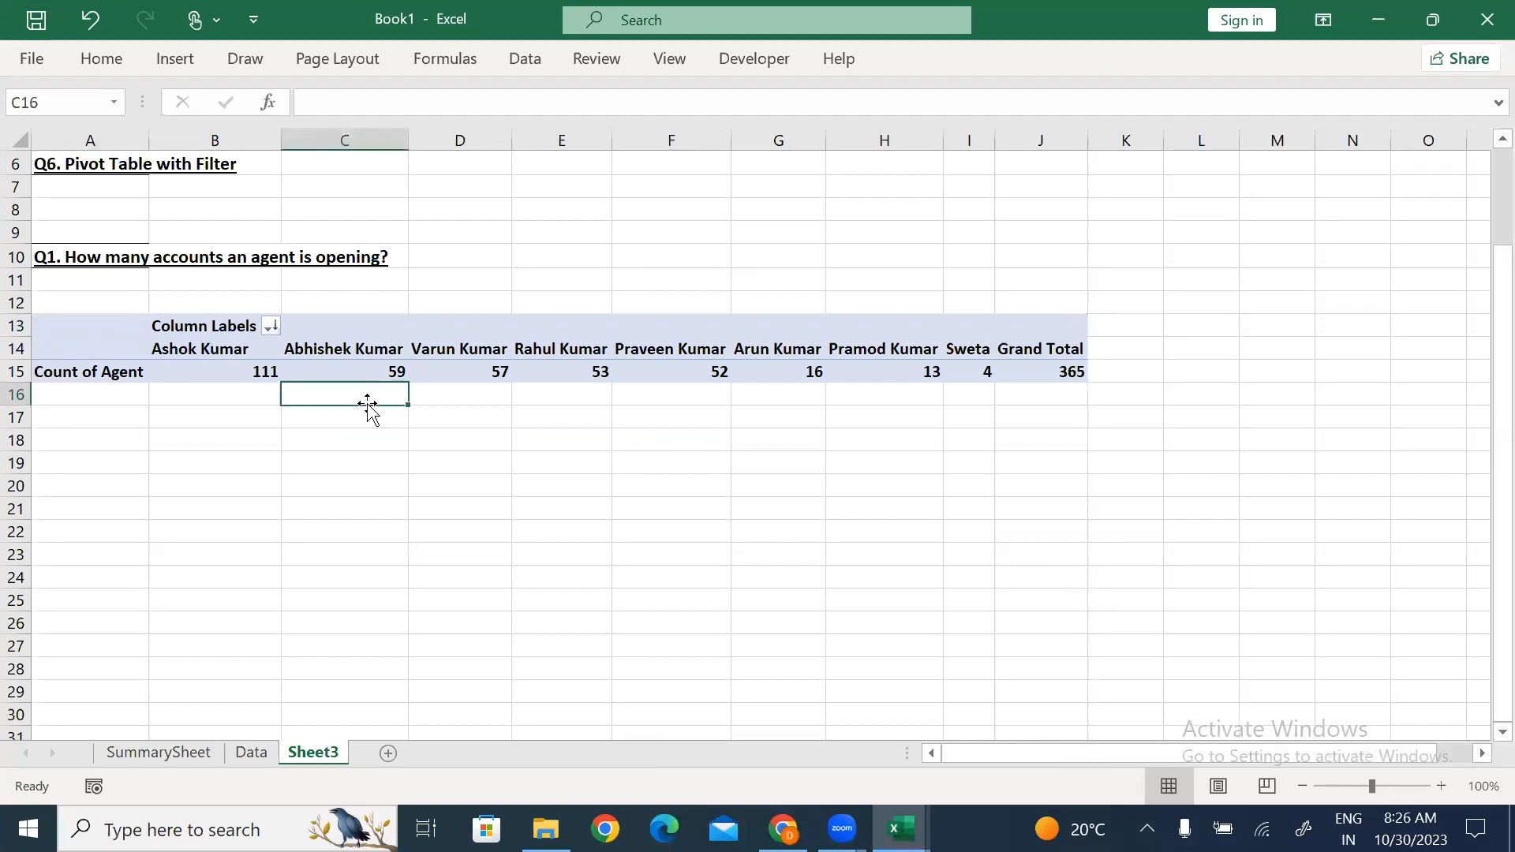
click(448, 375)
drag(1342, 551, 1184, 669)
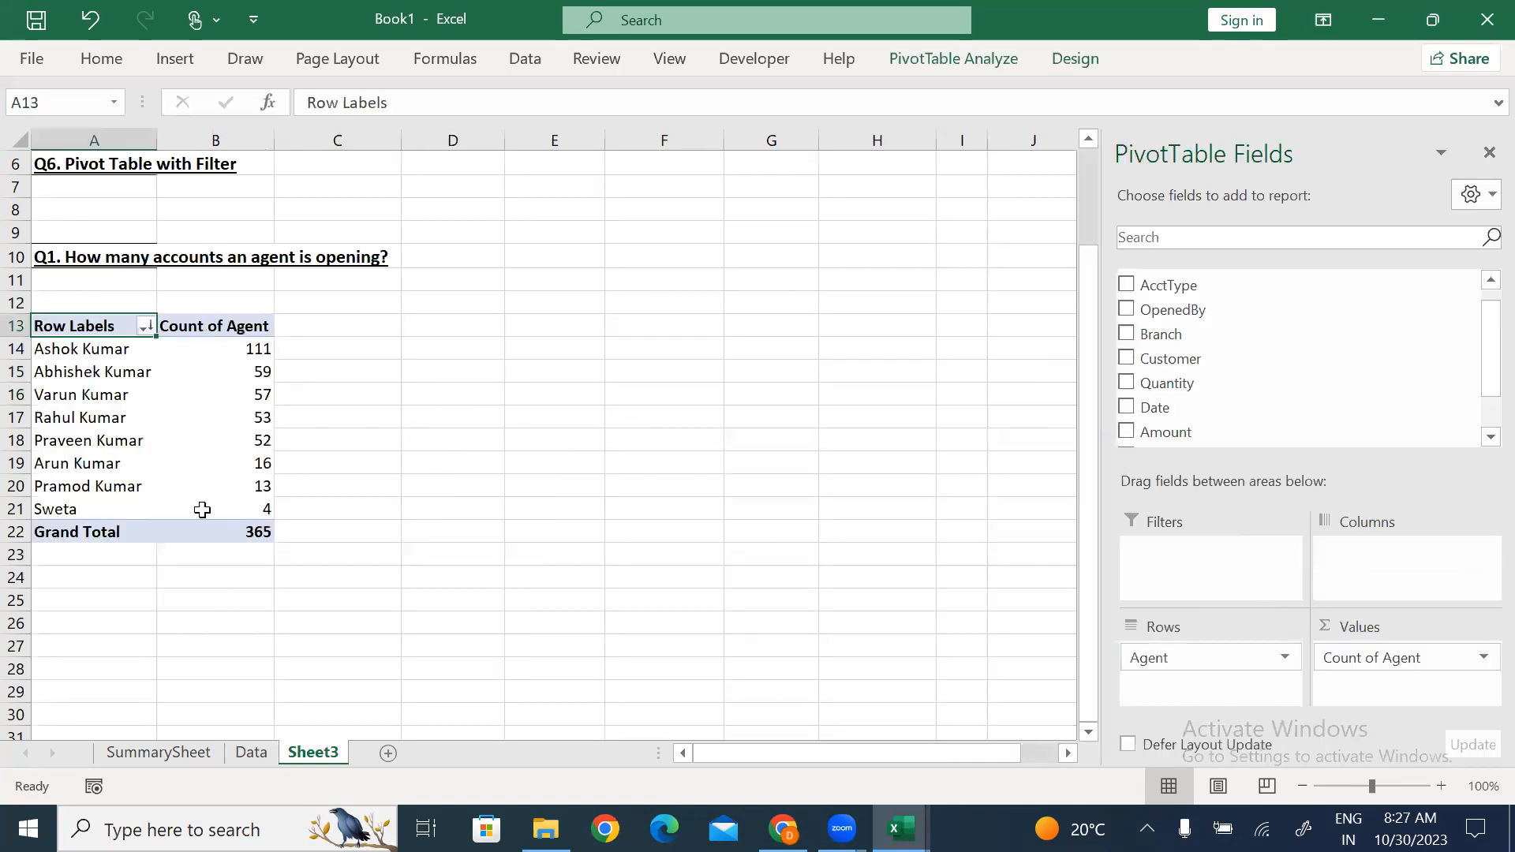
drag(102, 371, 280, 455)
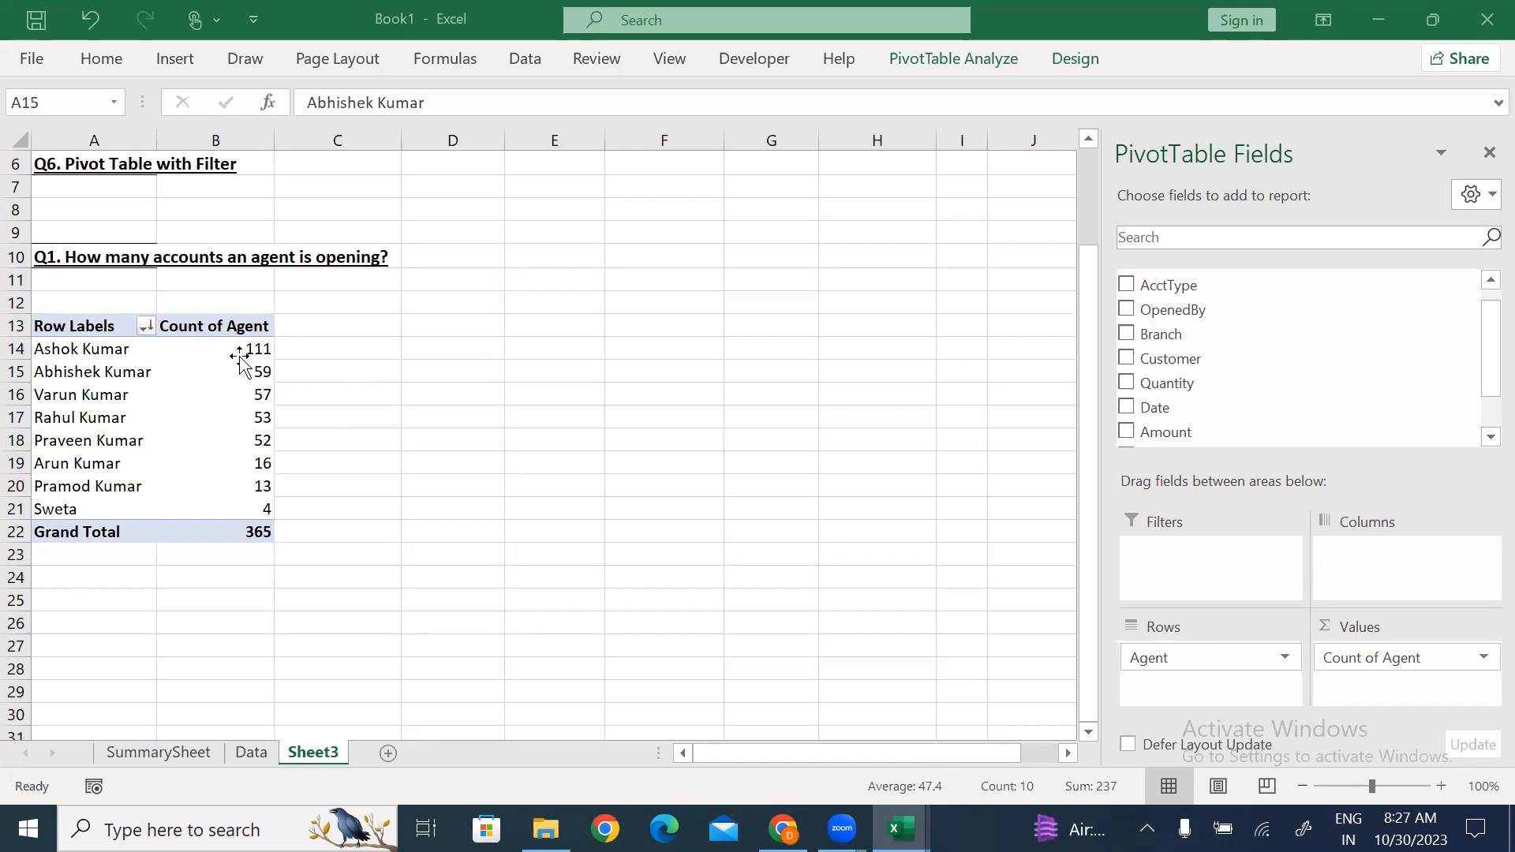
click(469, 414)
drag(53, 264, 355, 282)
drag(340, 396, 487, 423)
click(484, 423)
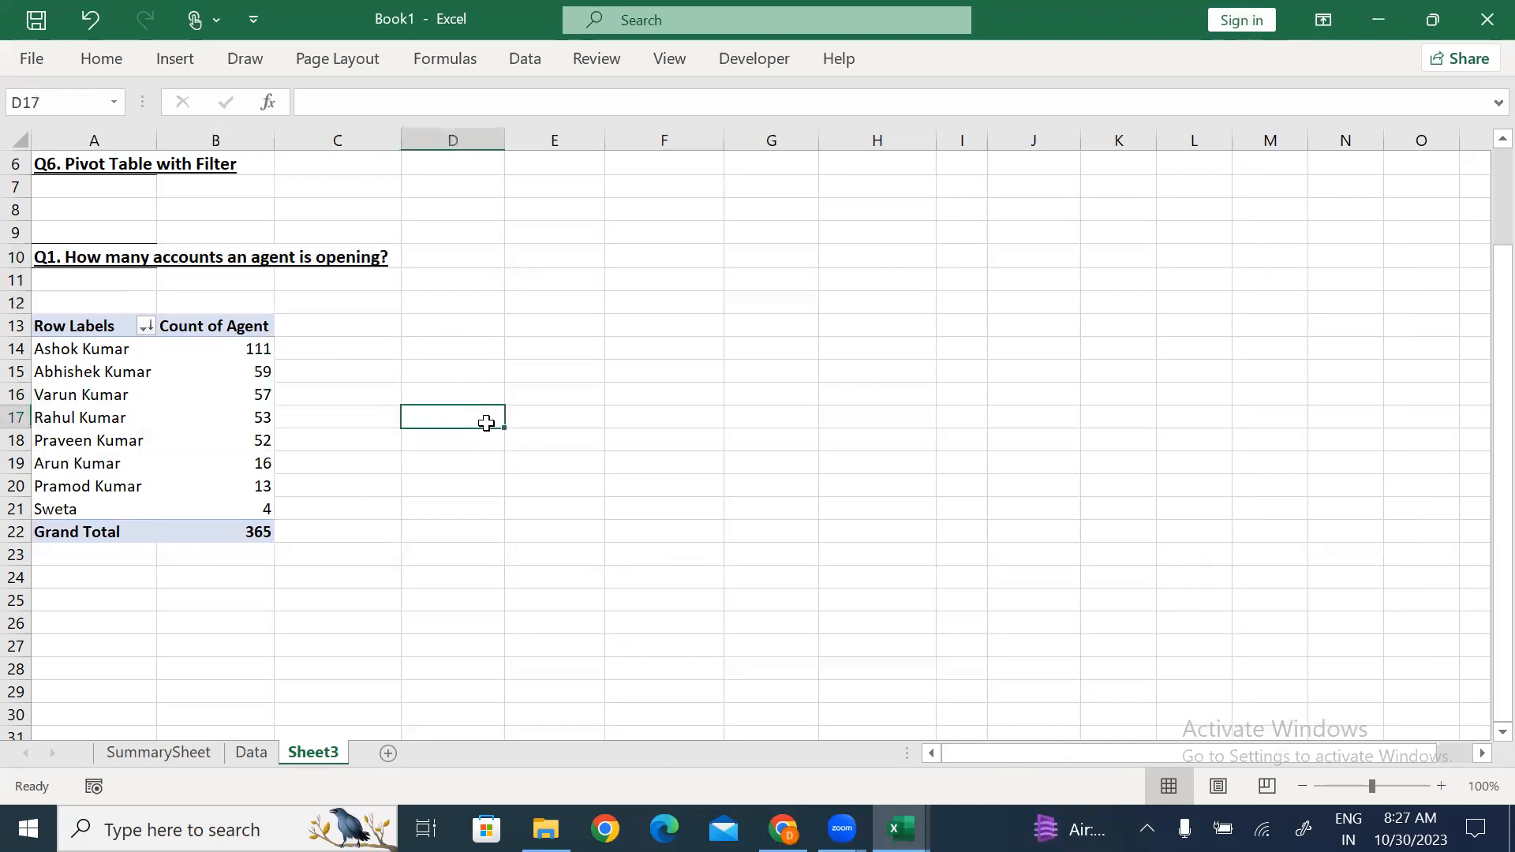
Copy question Q2 from cell A2 into cell A26 as the heading of the second answer.
key(ctrl+Home)
key(Down)
key(ctrl+c)
key(Down)
key(Down)
key(Down)
key(Down)
key(Down)
key(Down)
key(Down)
key(Down)
key(Down)
key(Down)
key(Down)
key(Down)
key(Down)
key(Down)
key(Down)
key(Down)
key(Down)
key(Down)
key(Down)
key(Down)
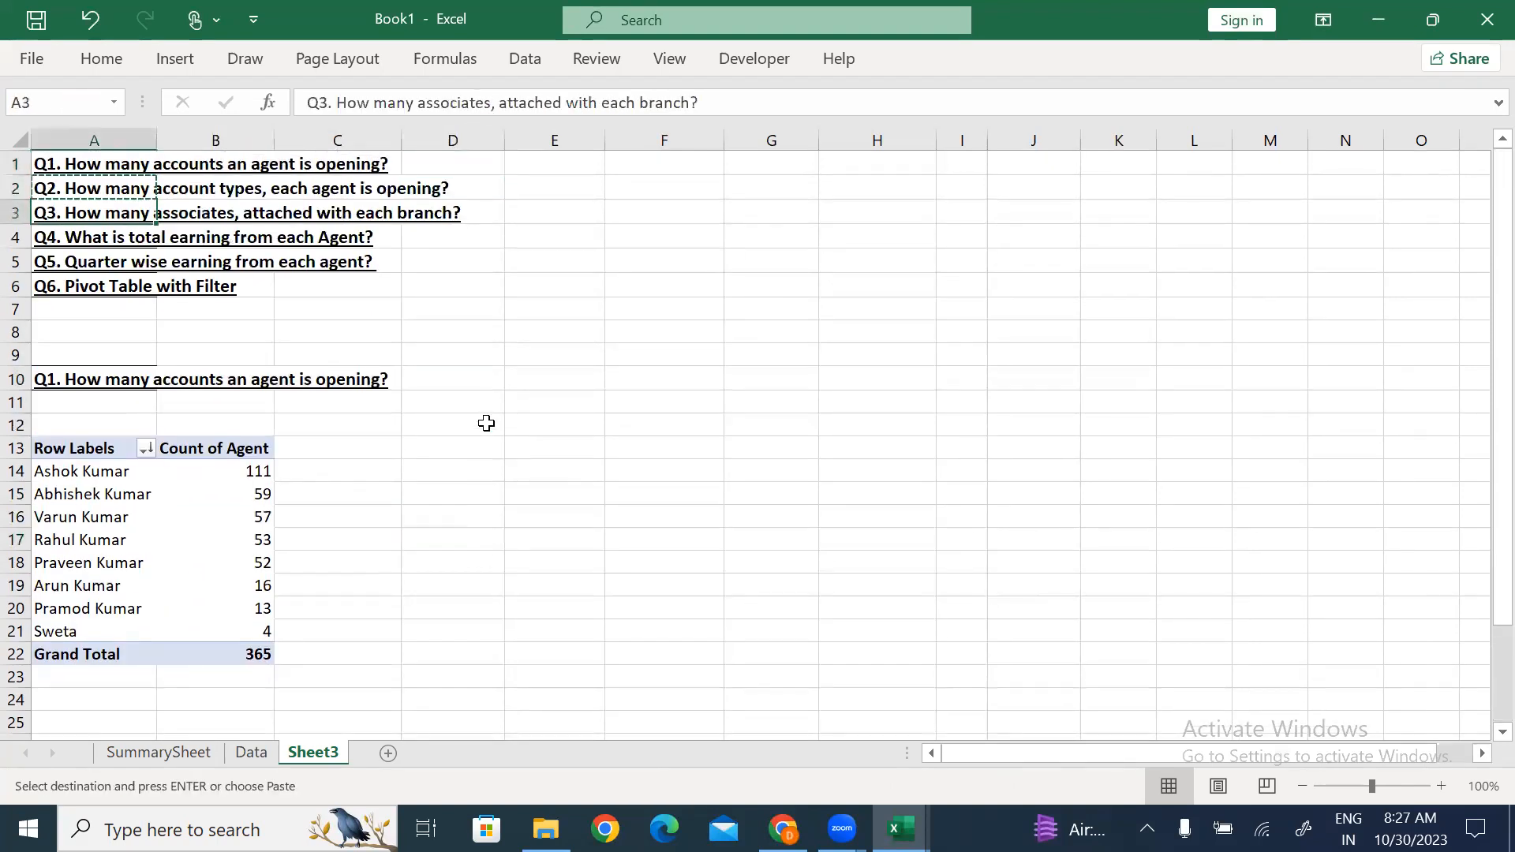
key(Down)
key(Down)
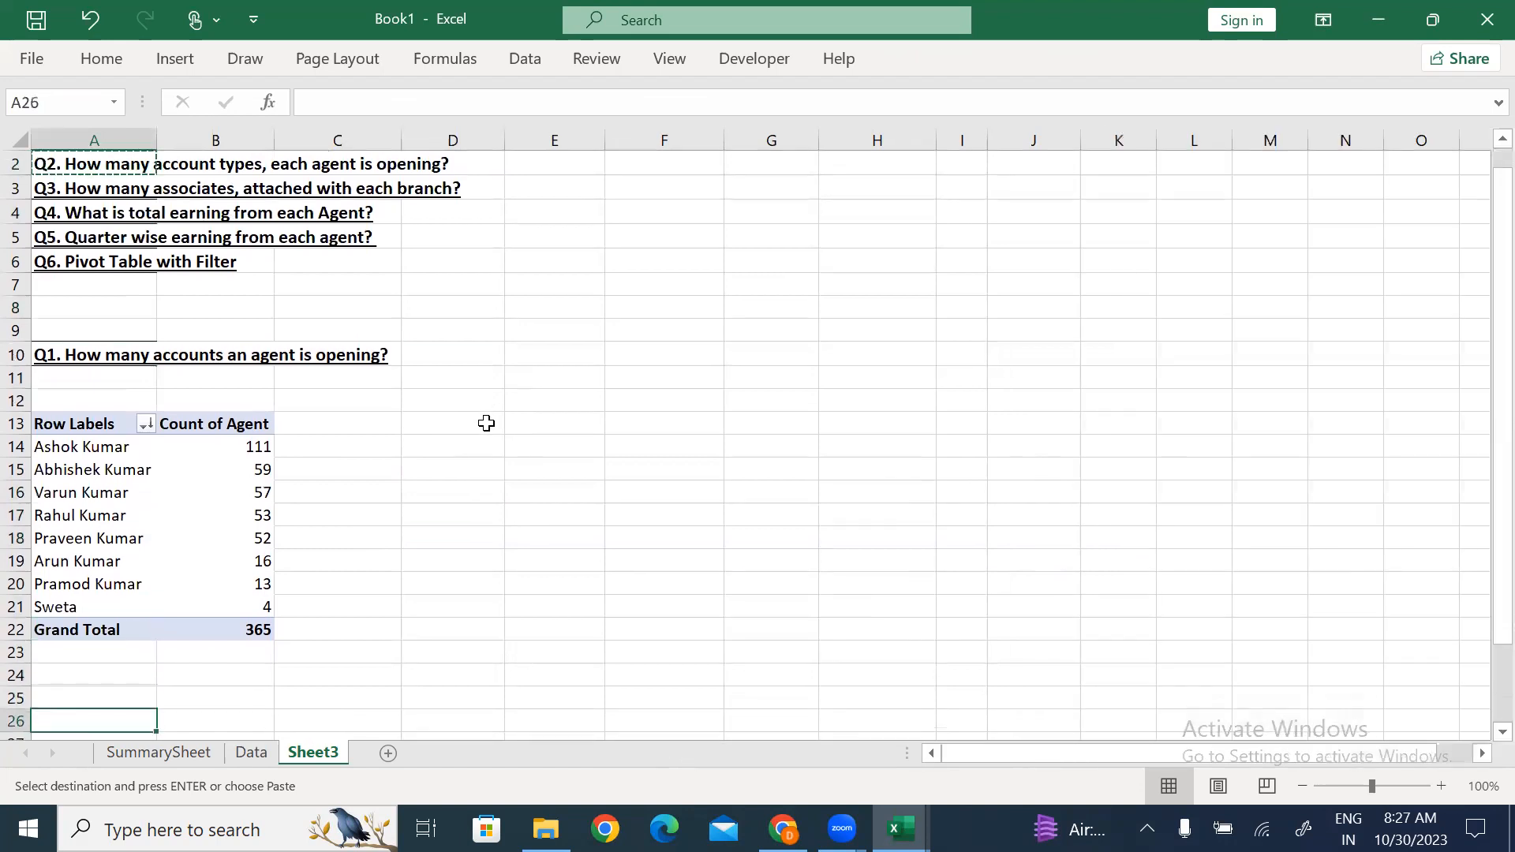
key(ctrl+v)
Copy the Q1 pivot table in A13:B22 and paste it at cell A29 under the Q2 heading.
key(Down)
key(Down)
key(Down)
key(Down)
key(Down)
key(Down)
key(Down)
key(Down)
key(Down)
key(Down)
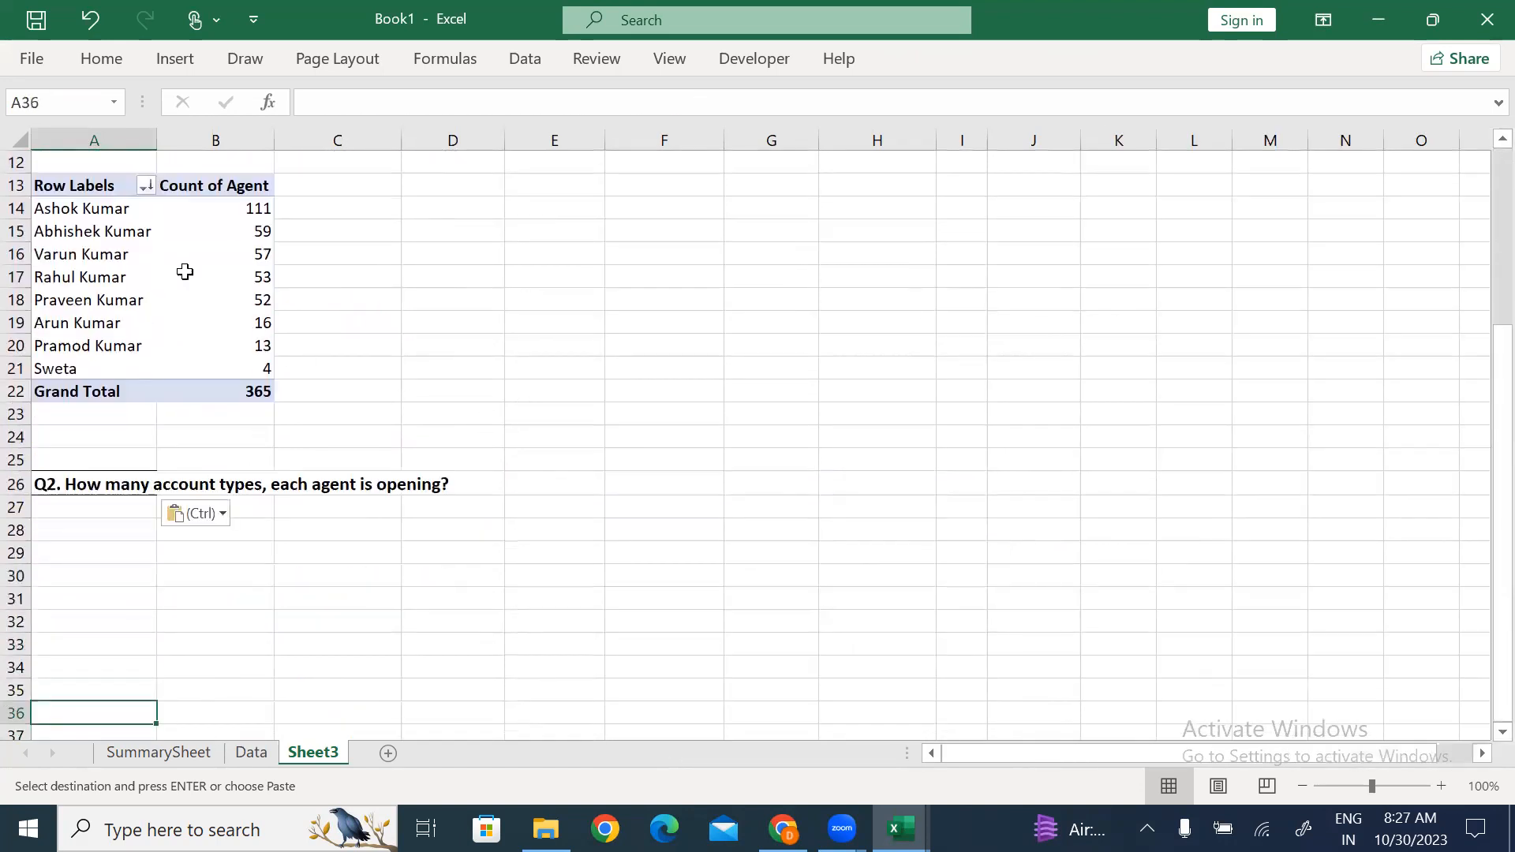
click(54, 183)
drag(54, 183, 251, 407)
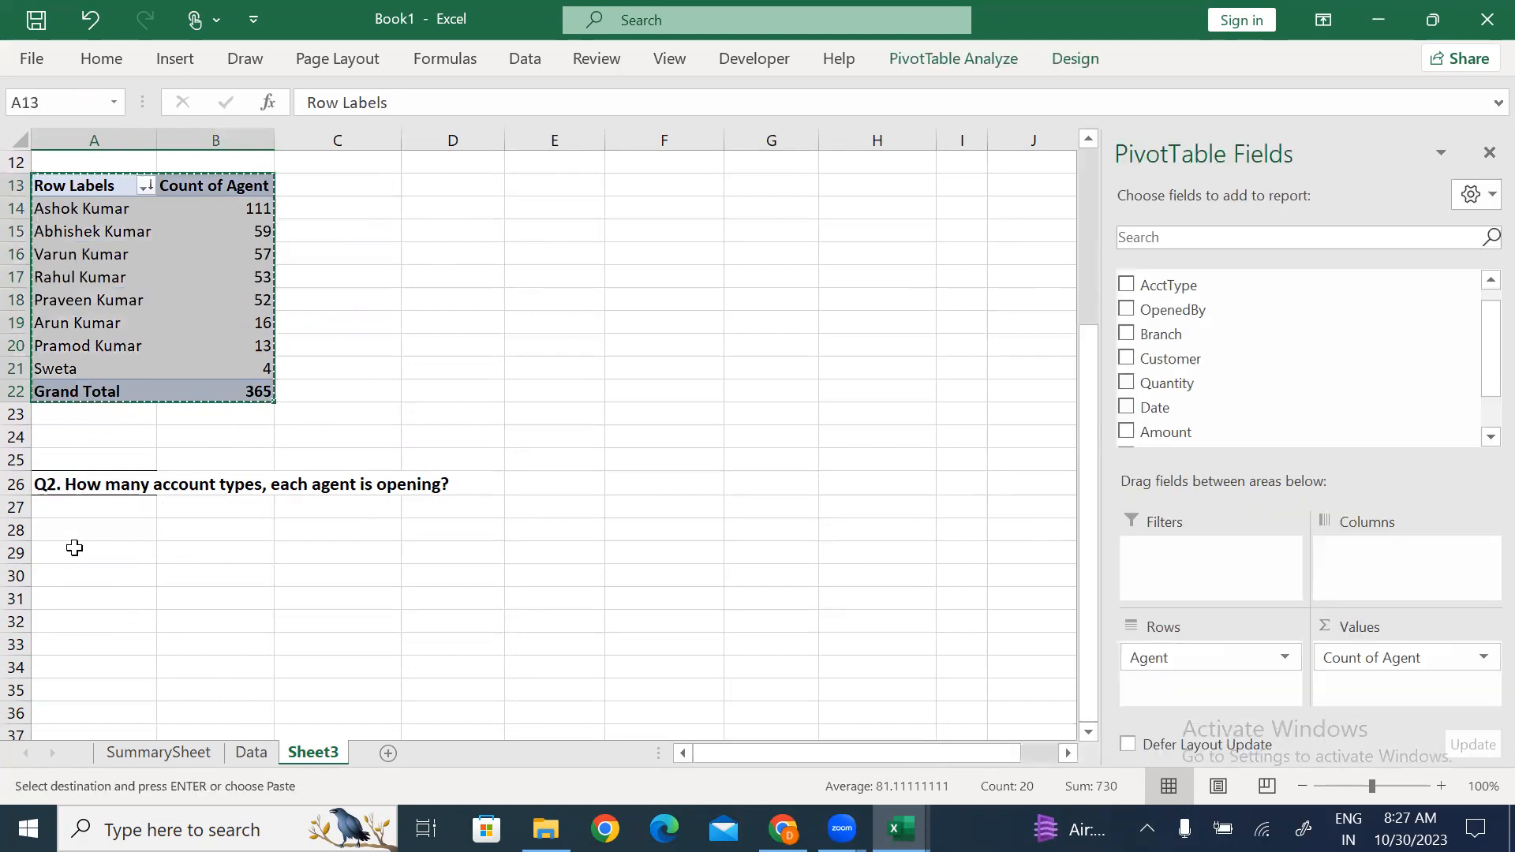
click(74, 552)
key(ctrl+v)
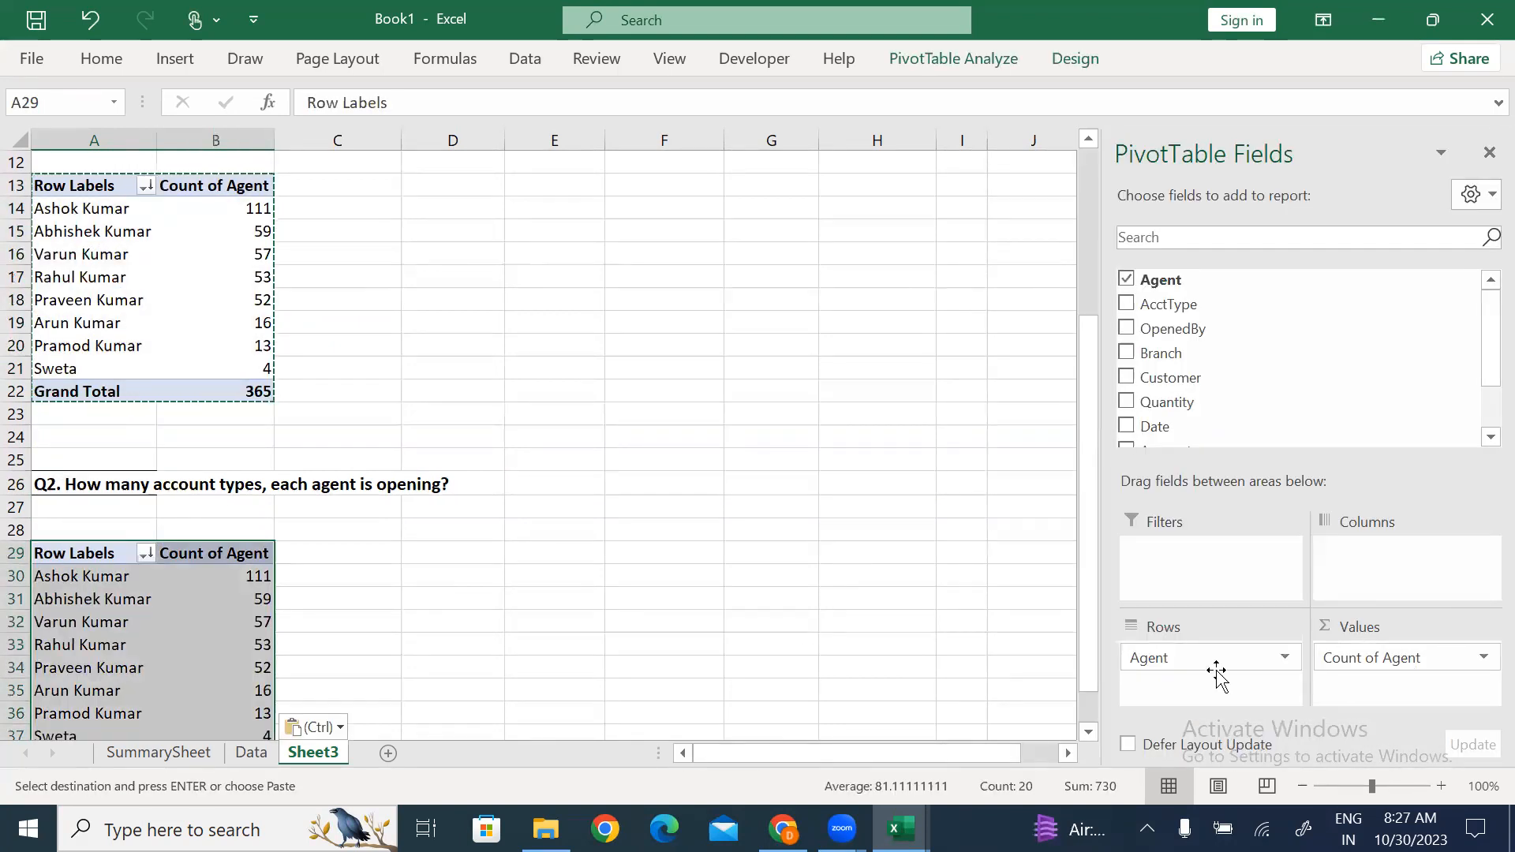
Remove Agent from the rows and Count of Agent from the values of the Q2 pivot table.
drag(1200, 656, 1283, 379)
drag(1370, 658, 1235, 402)
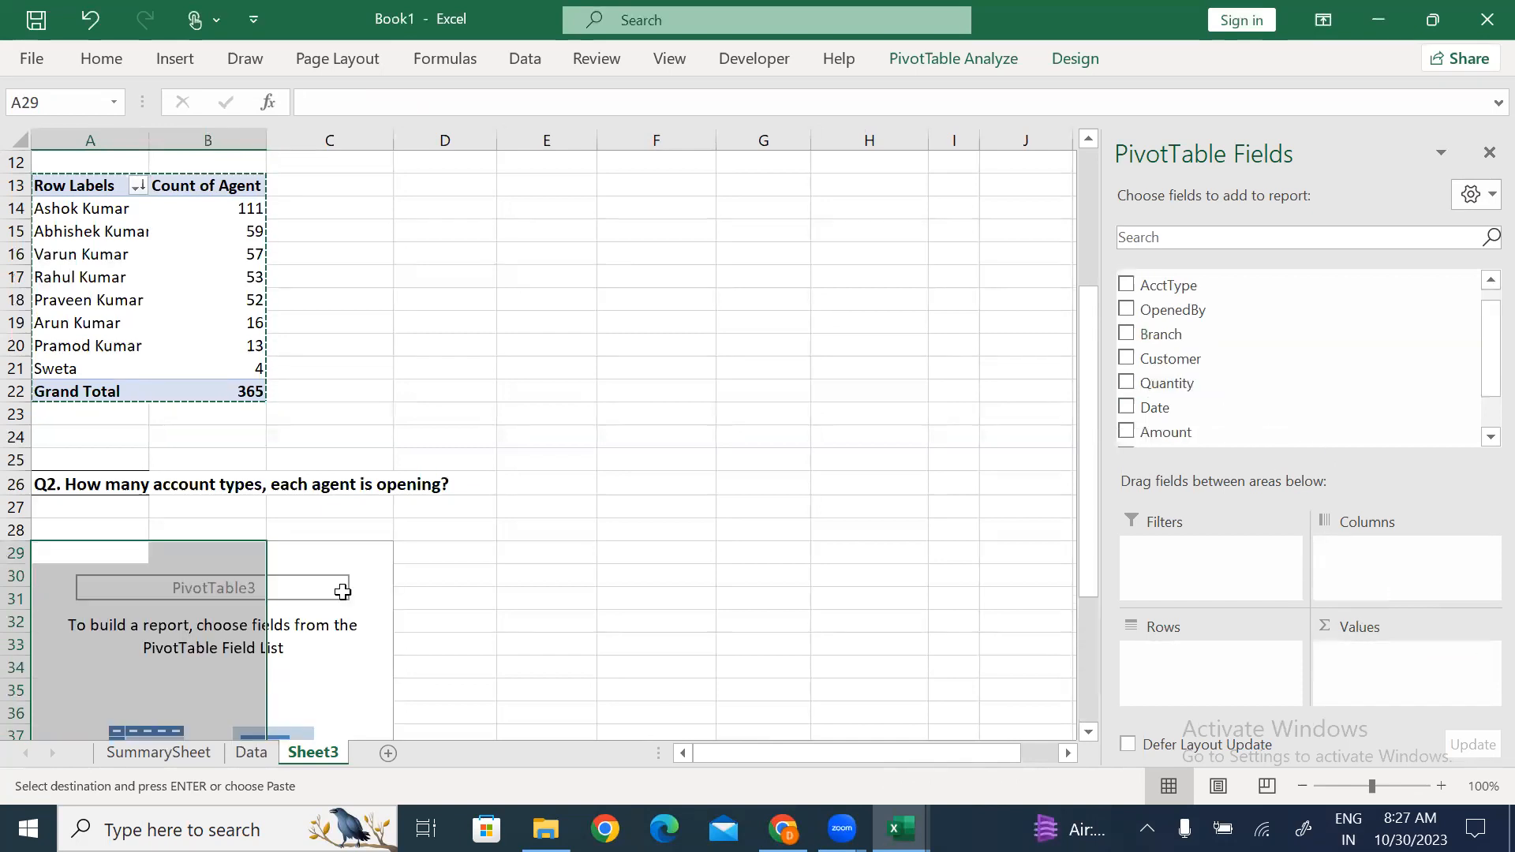
click(230, 441)
key(Escape)
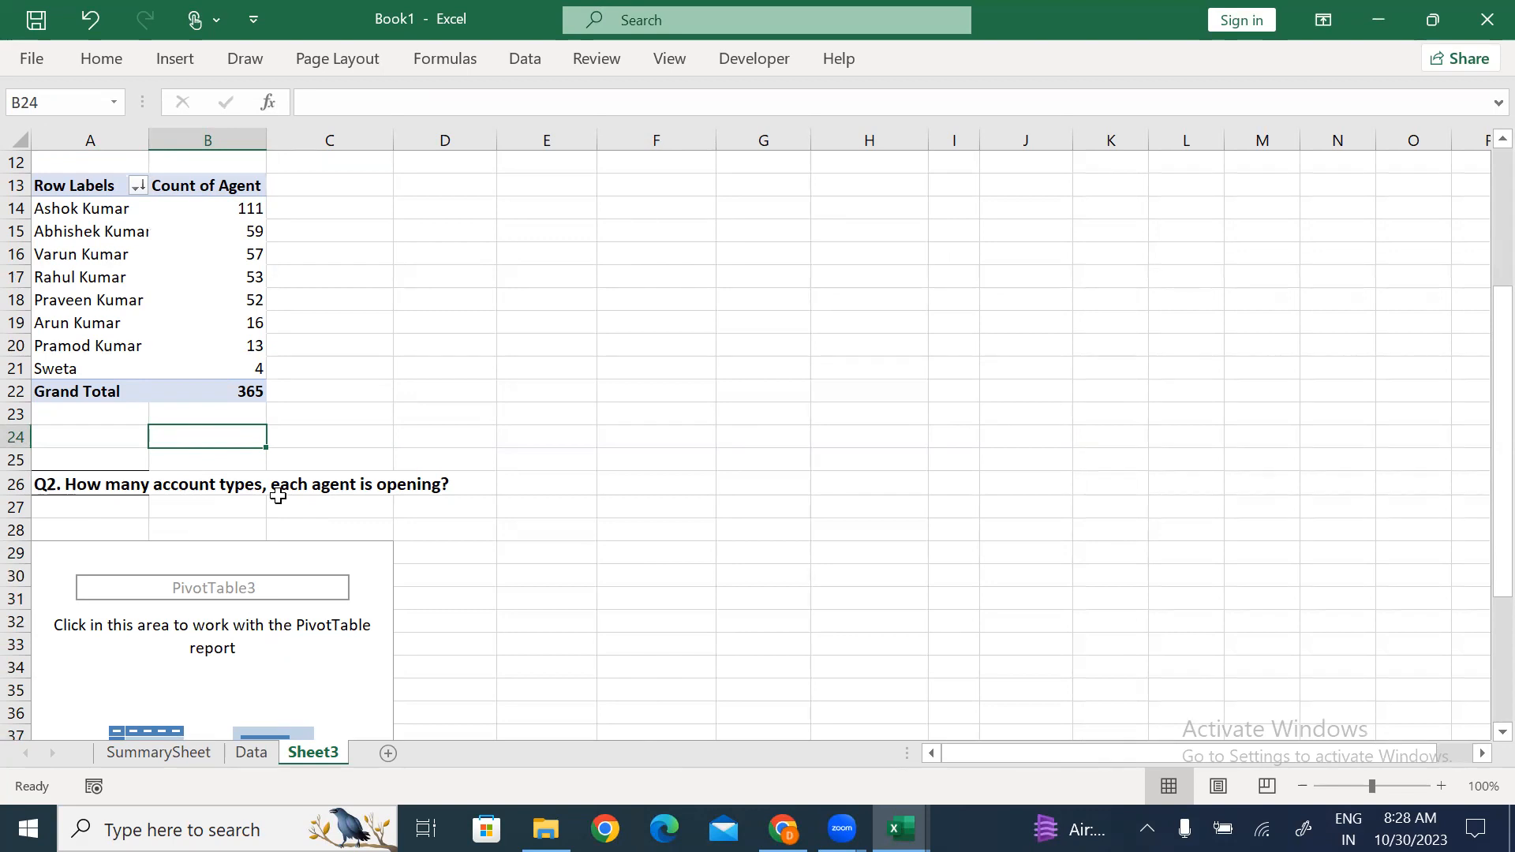
Add Agent to the Q2 pivot table's rows and AcctType to its values as a count.
click(344, 559)
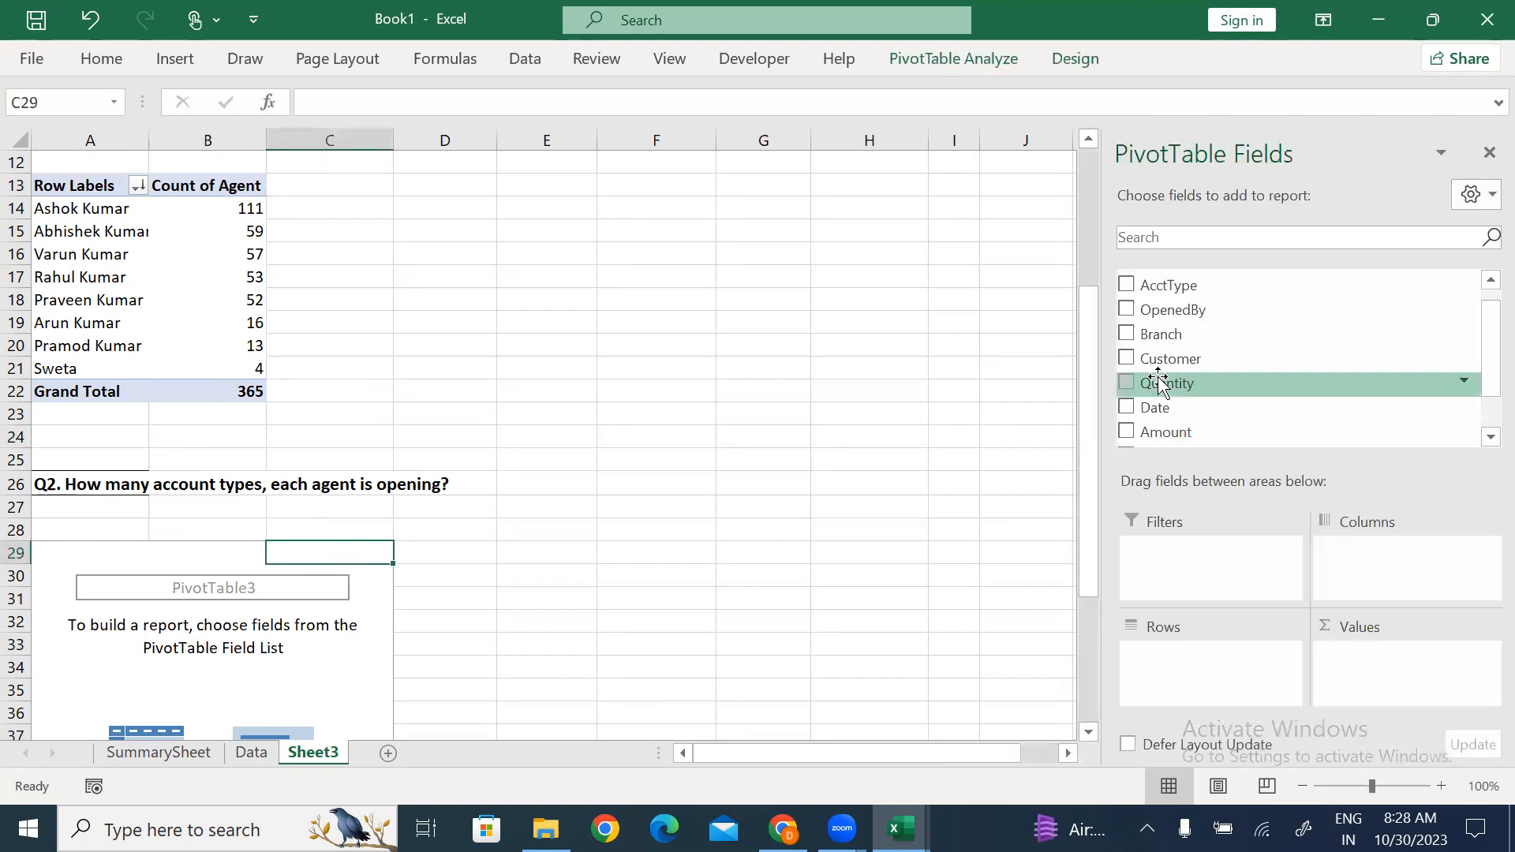
drag(1479, 352, 1480, 306)
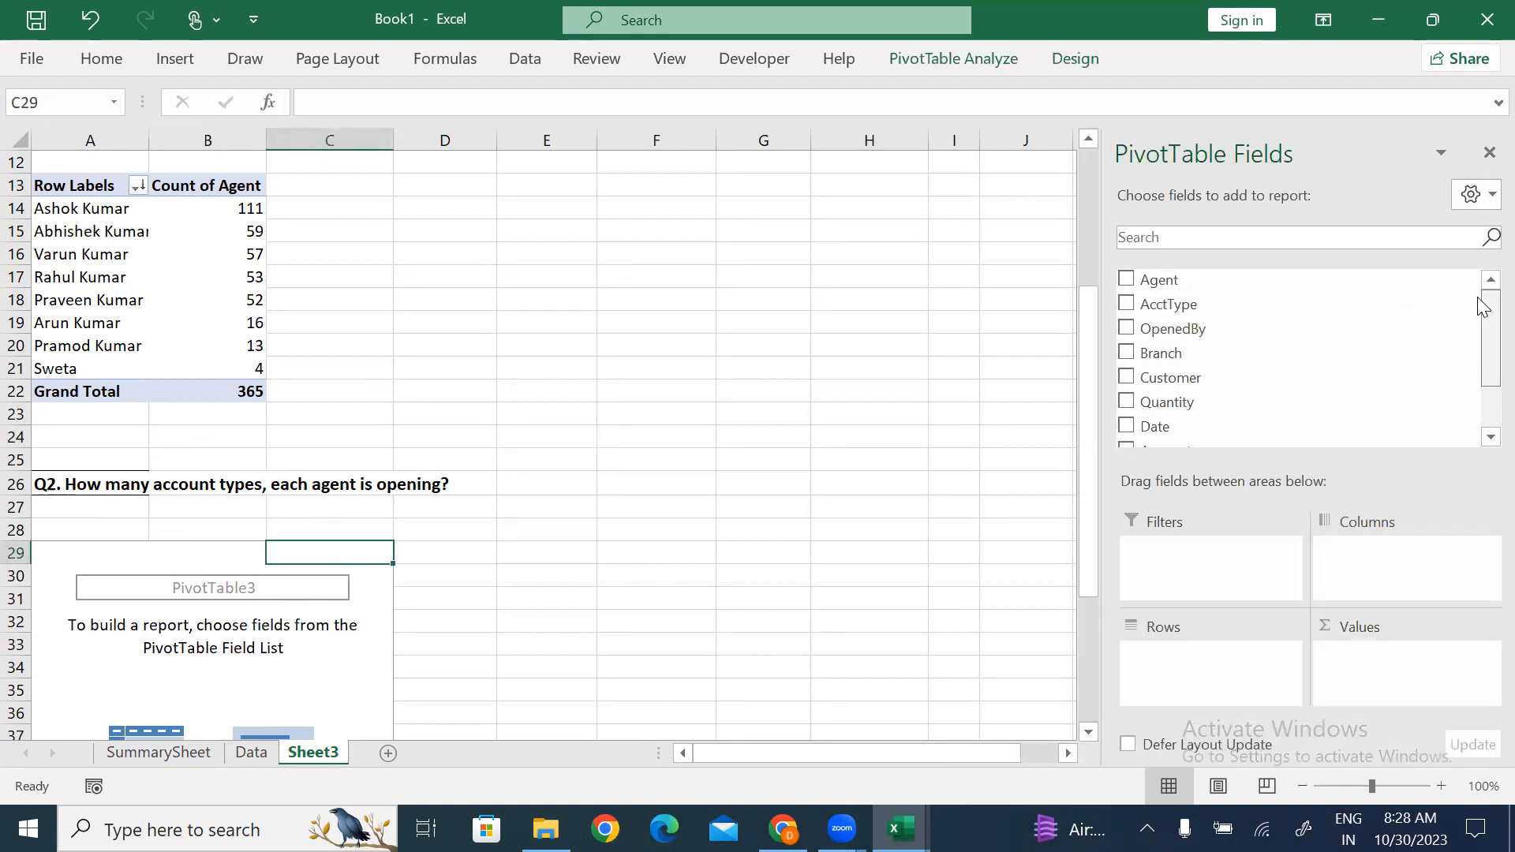
drag(1180, 277, 1195, 667)
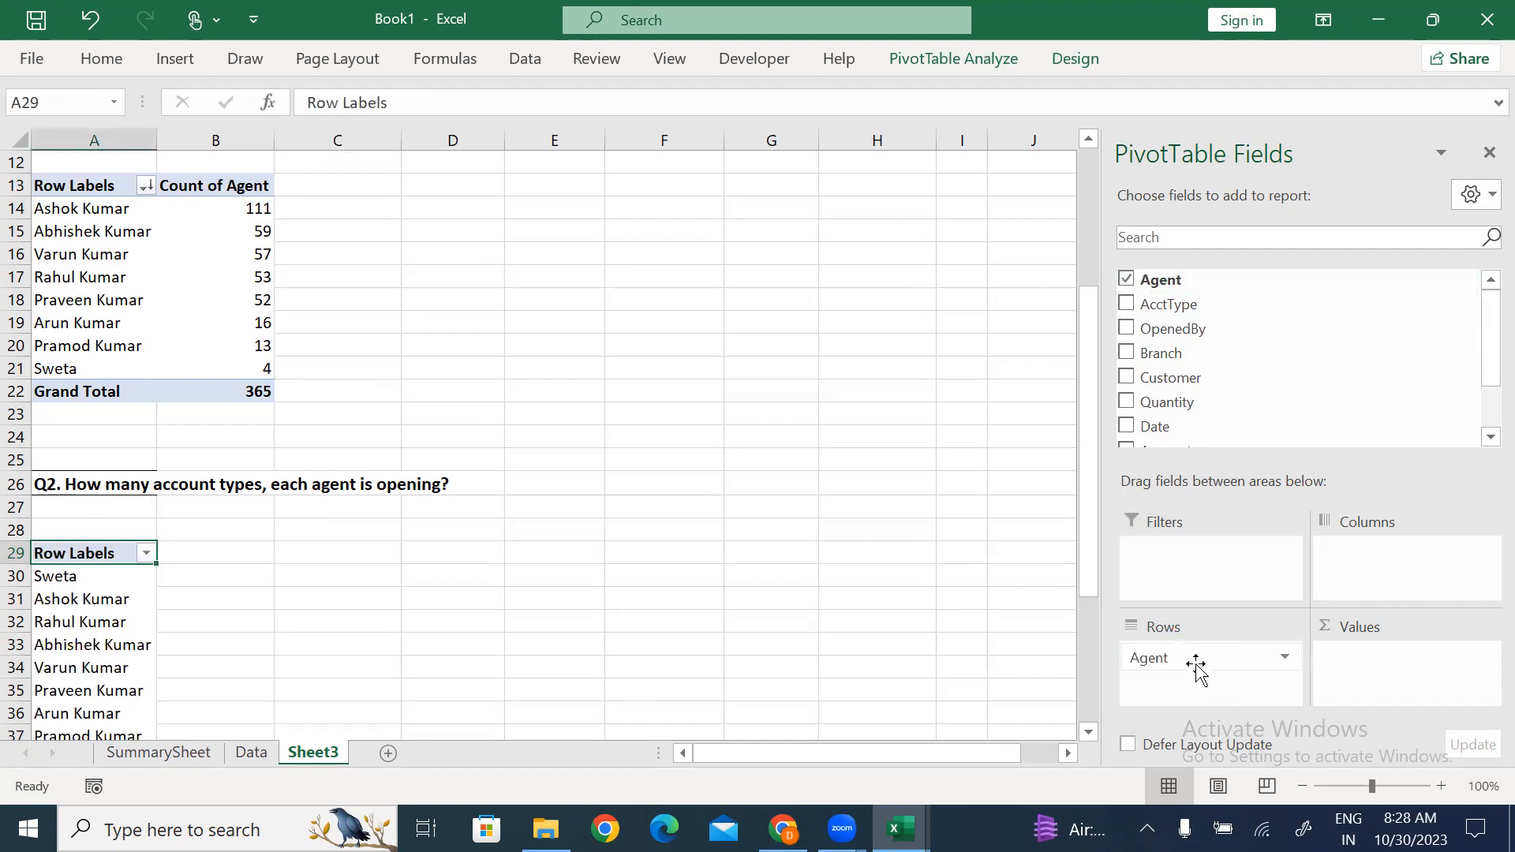
drag(1191, 307, 1393, 685)
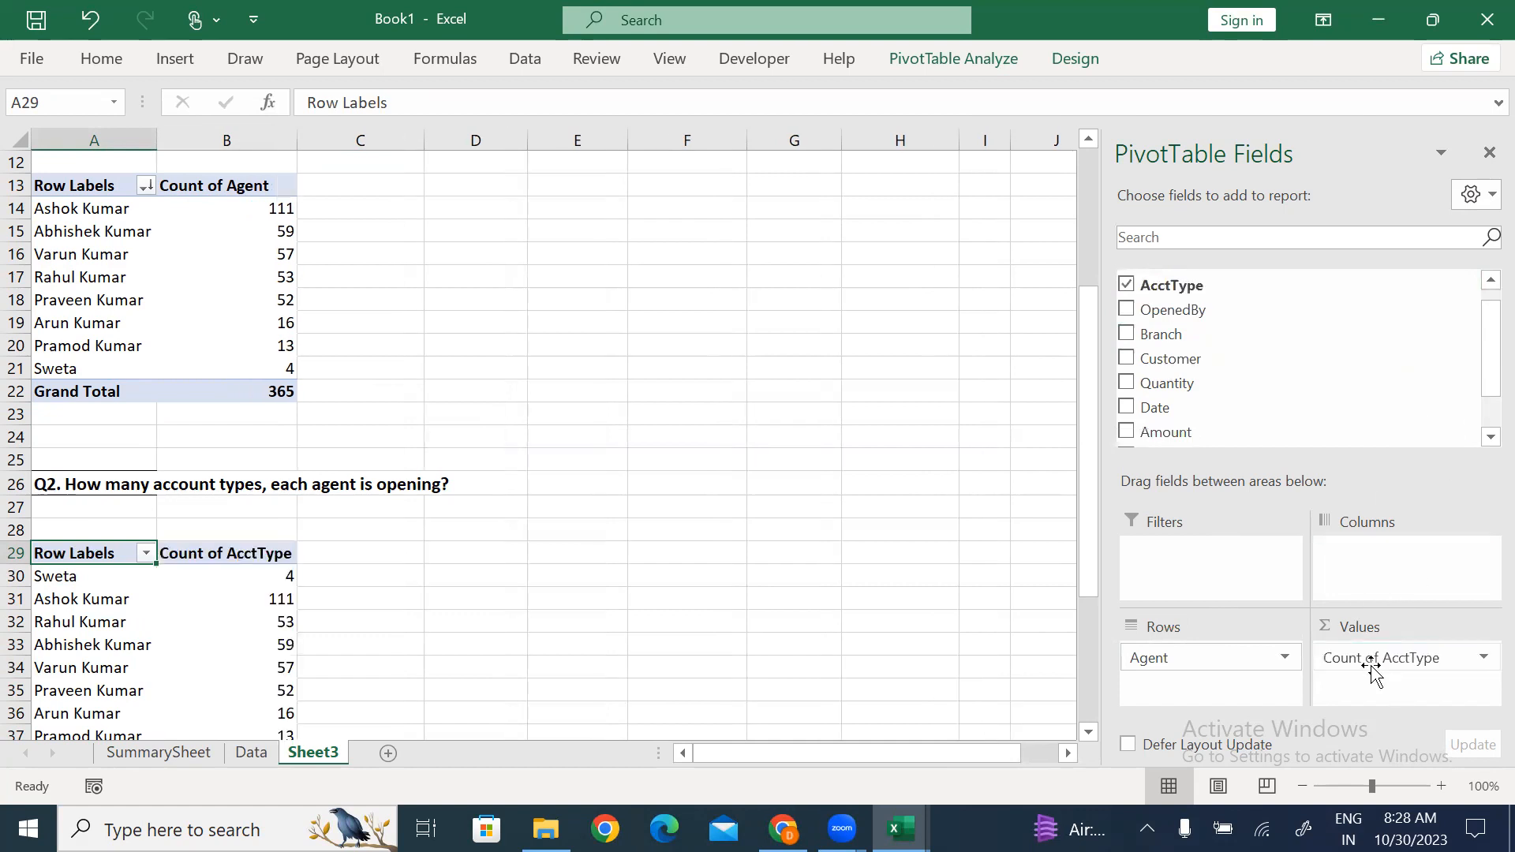
Add AcctType to the Q2 pivot table's columns to split each agent's count by account type.
click(150, 600)
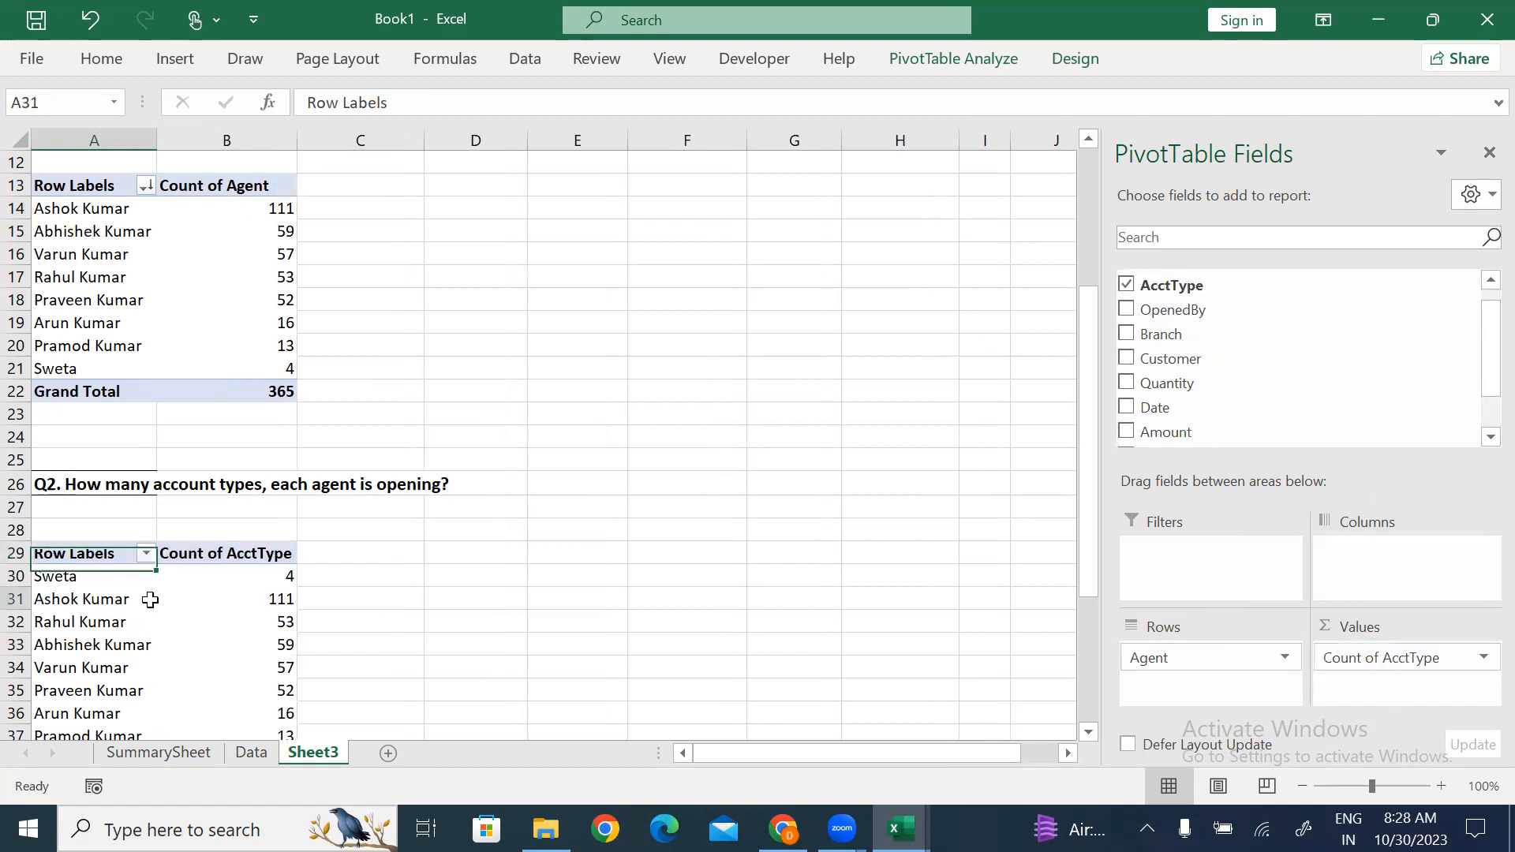
click(223, 599)
key(Down)
key(Down)
key(Down)
key(Down)
key(Down)
key(Down)
key(Down)
key(Down)
key(Down)
key(Down)
key(Down)
key(Down)
key(Down)
key(Down)
key(Down)
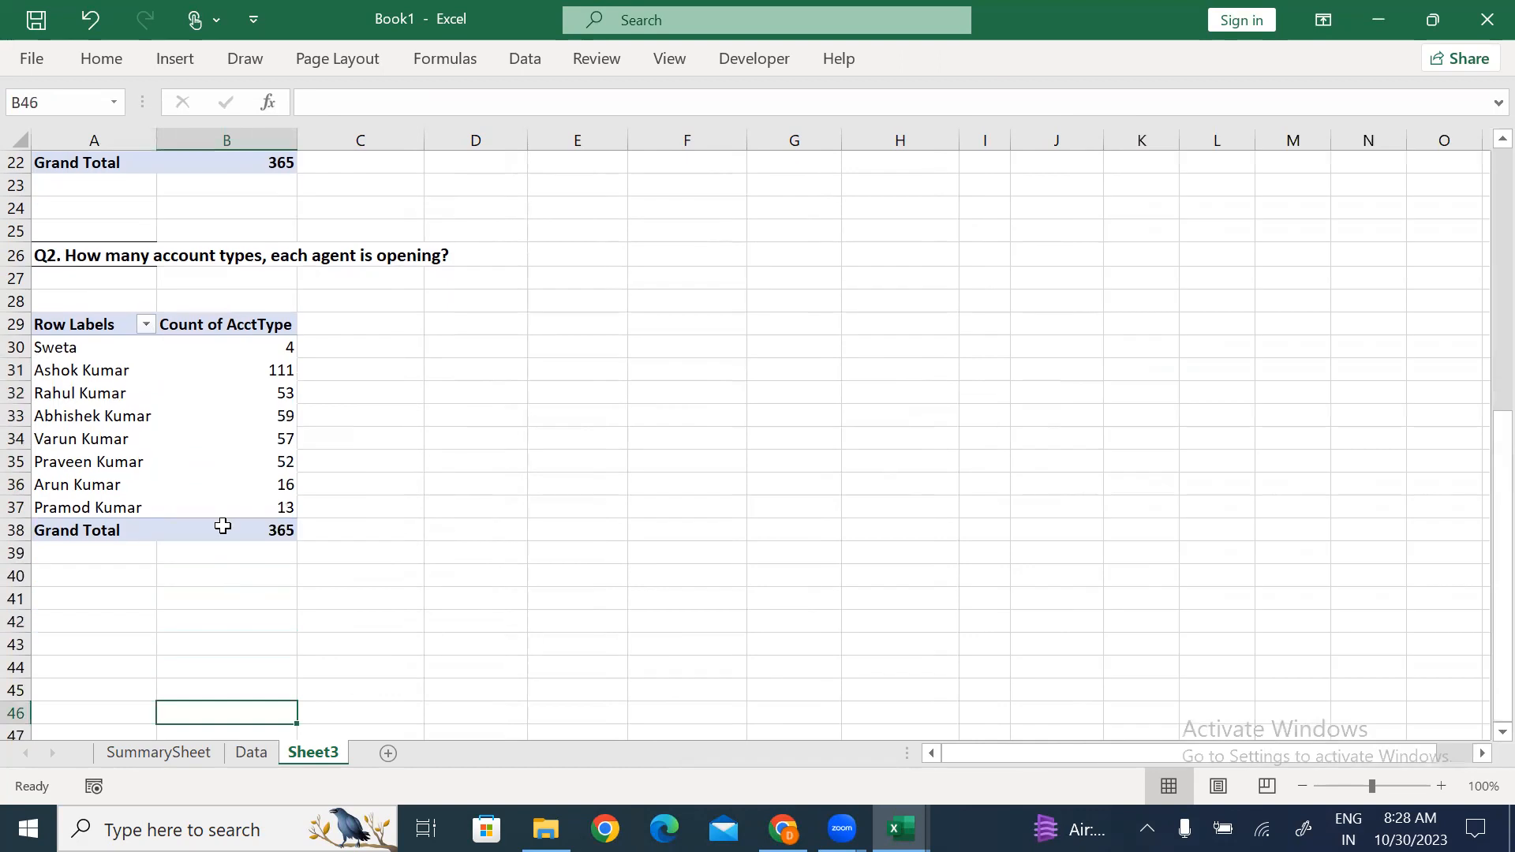
click(197, 414)
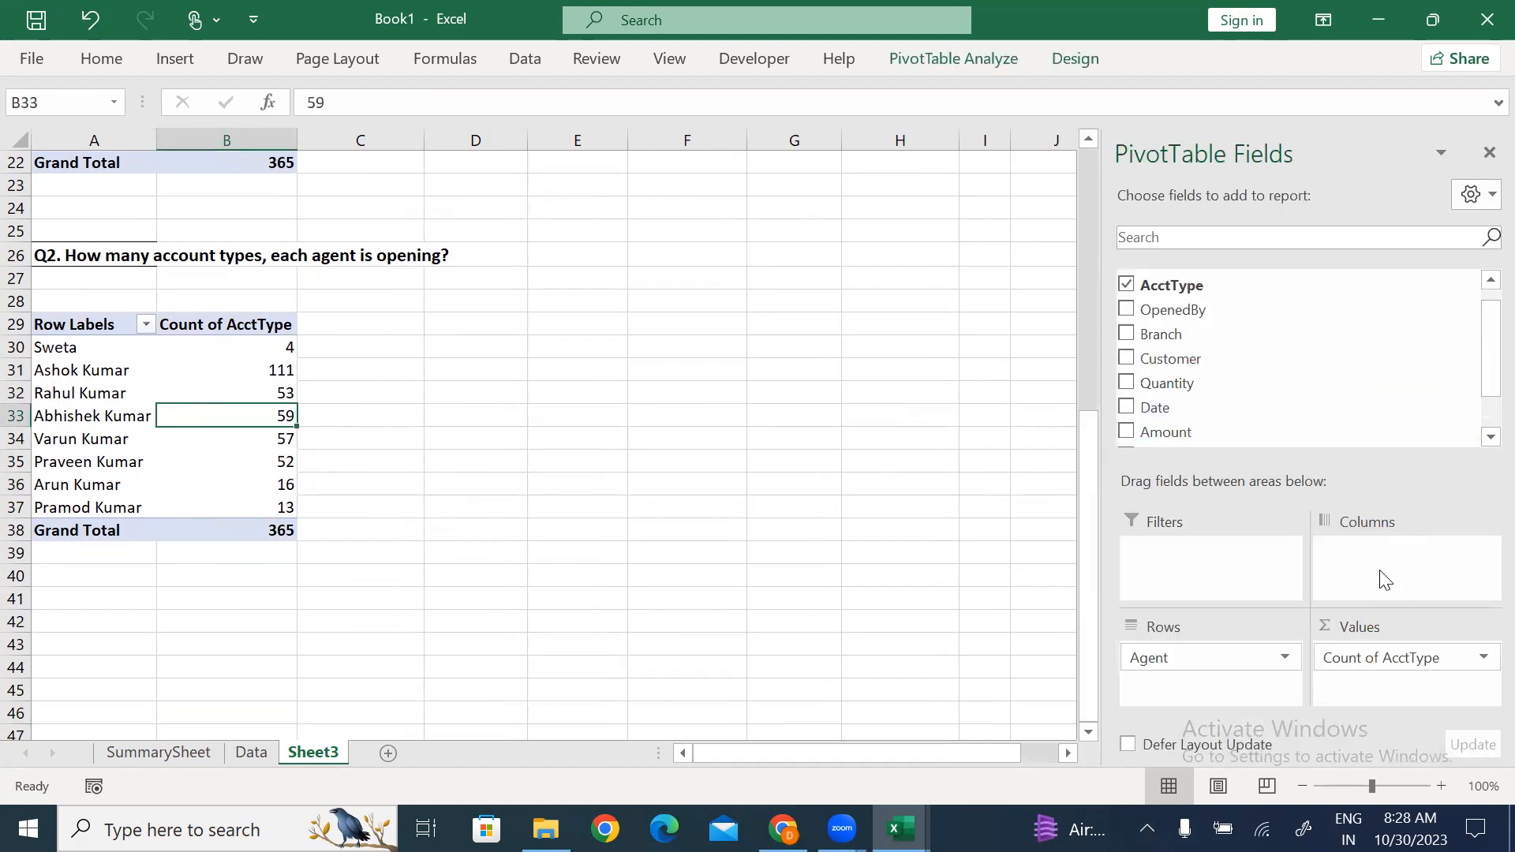
drag(1298, 285, 1413, 557)
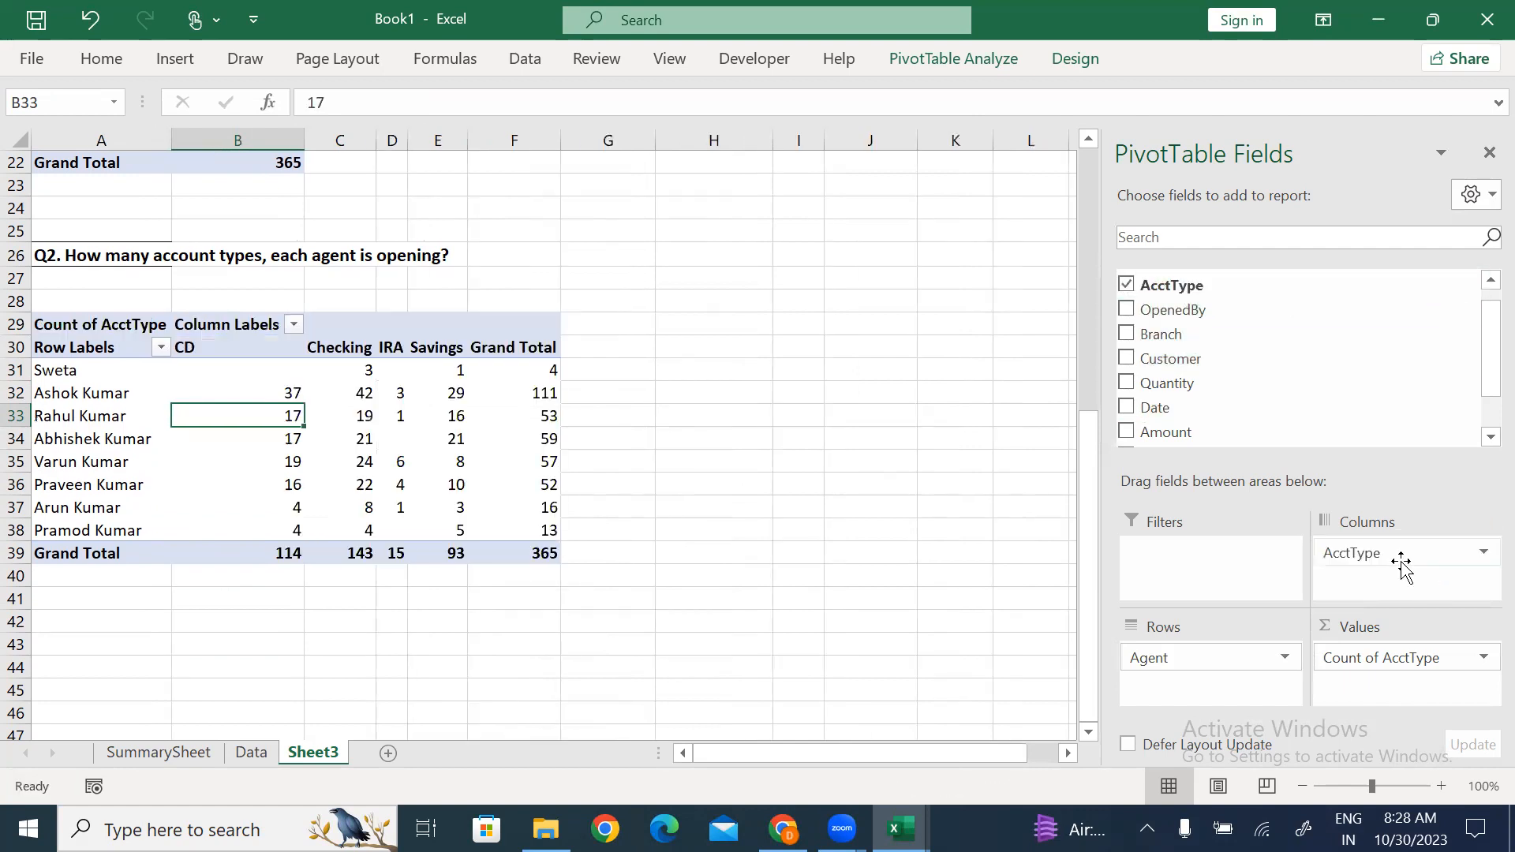
drag(267, 366, 509, 365)
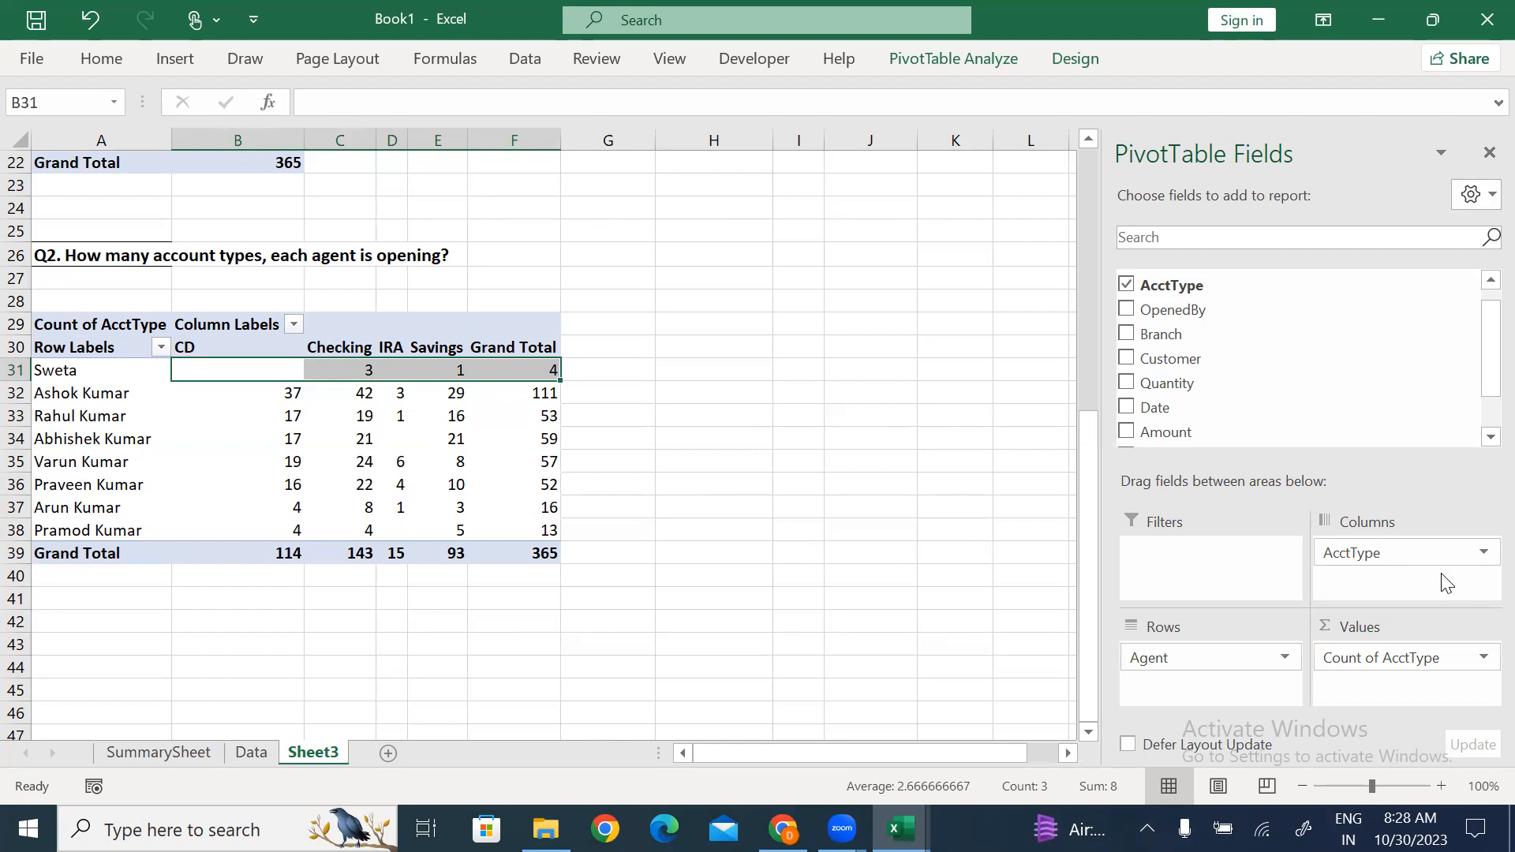
click(359, 415)
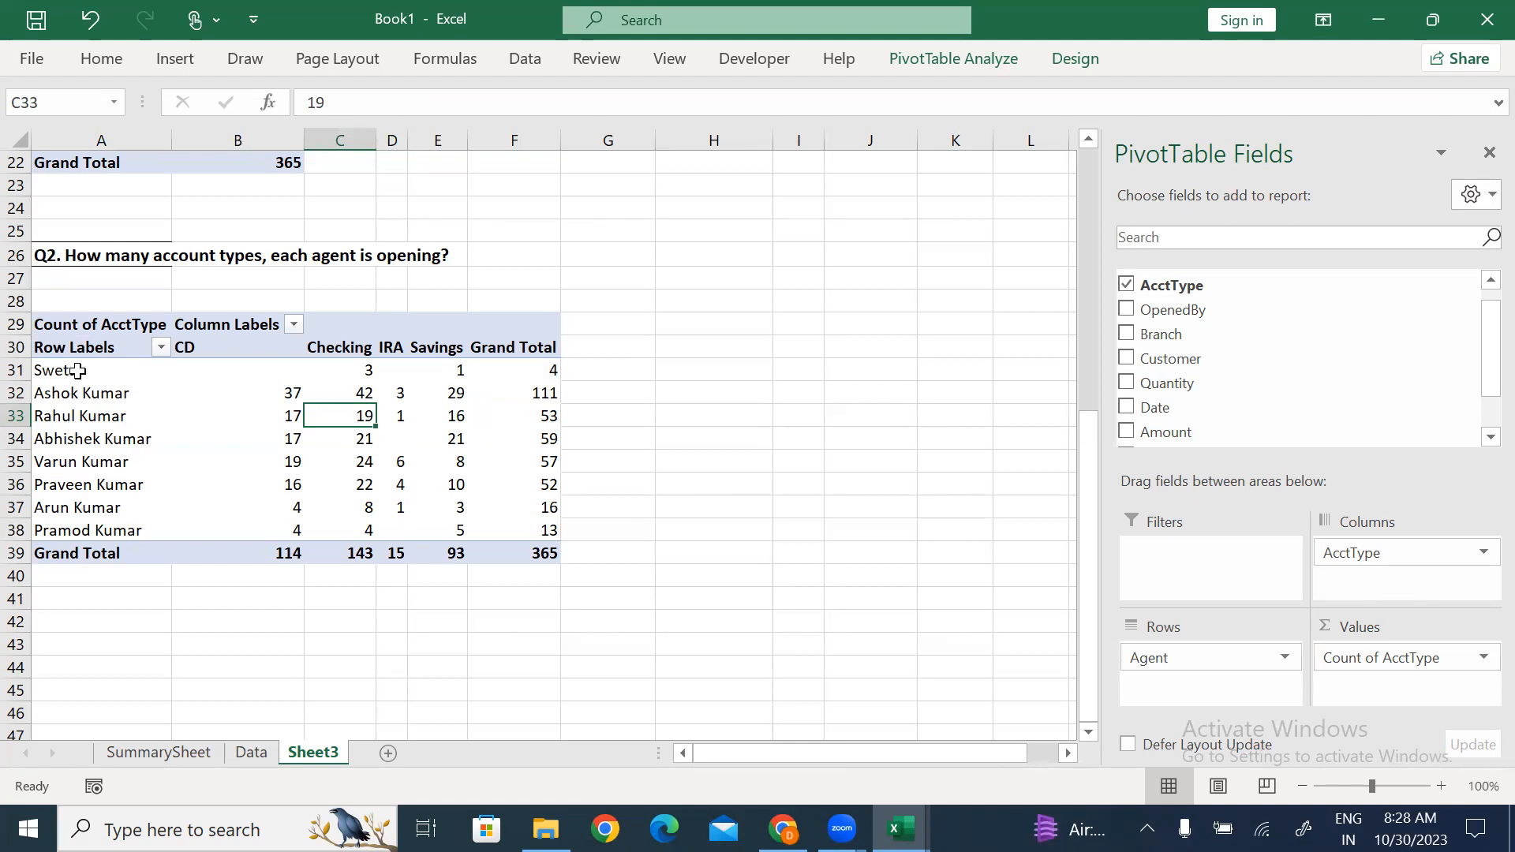
Enable the Classic PivotTable layout in the Q2 pivot table's display options.
mouse_move(289, 422)
drag(87, 370, 83, 484)
click(245, 378)
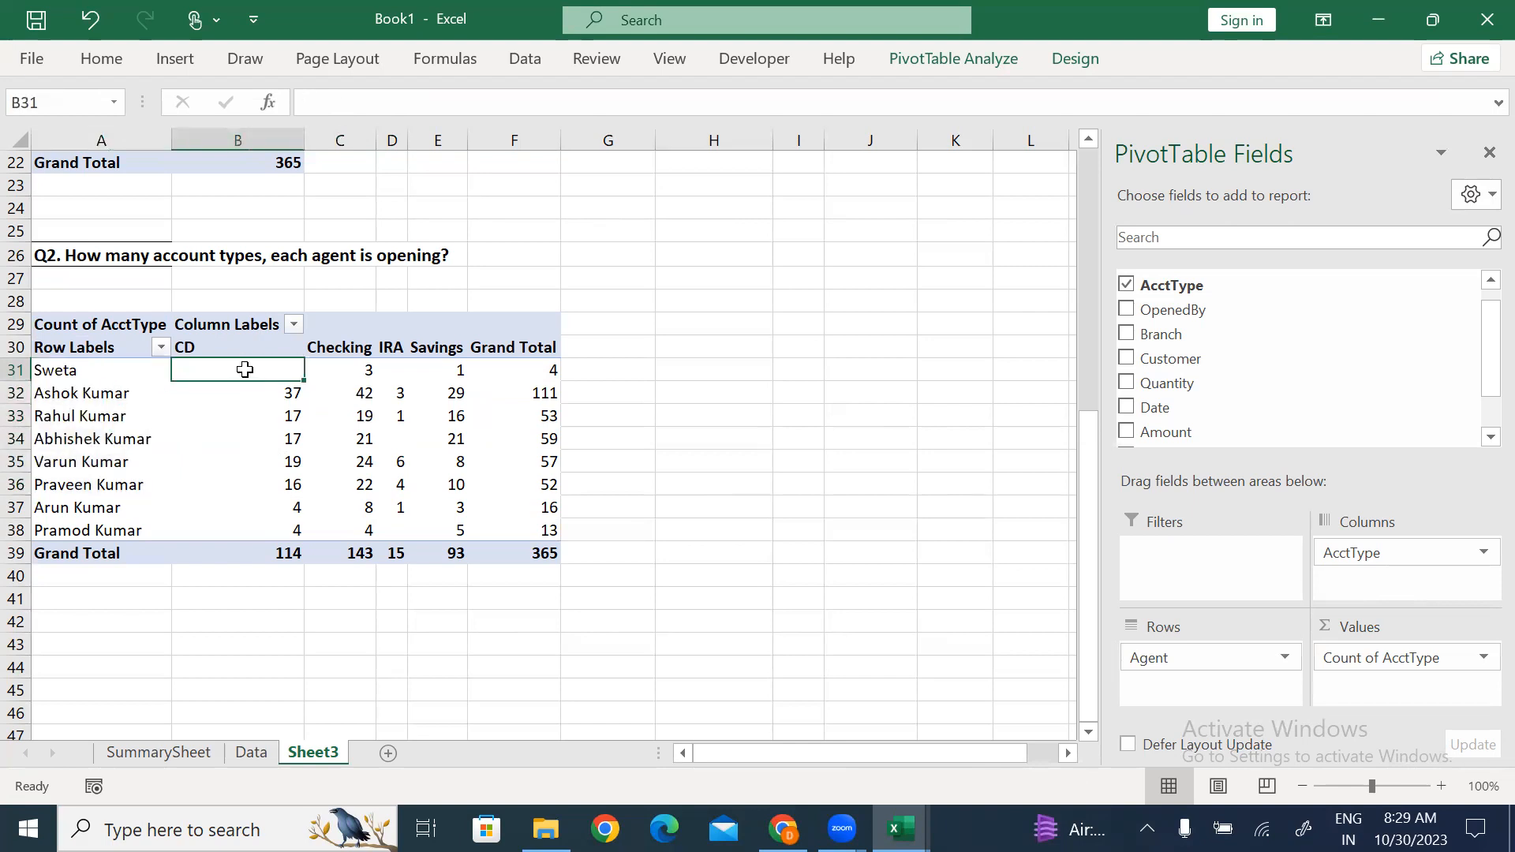
right_click(247, 378)
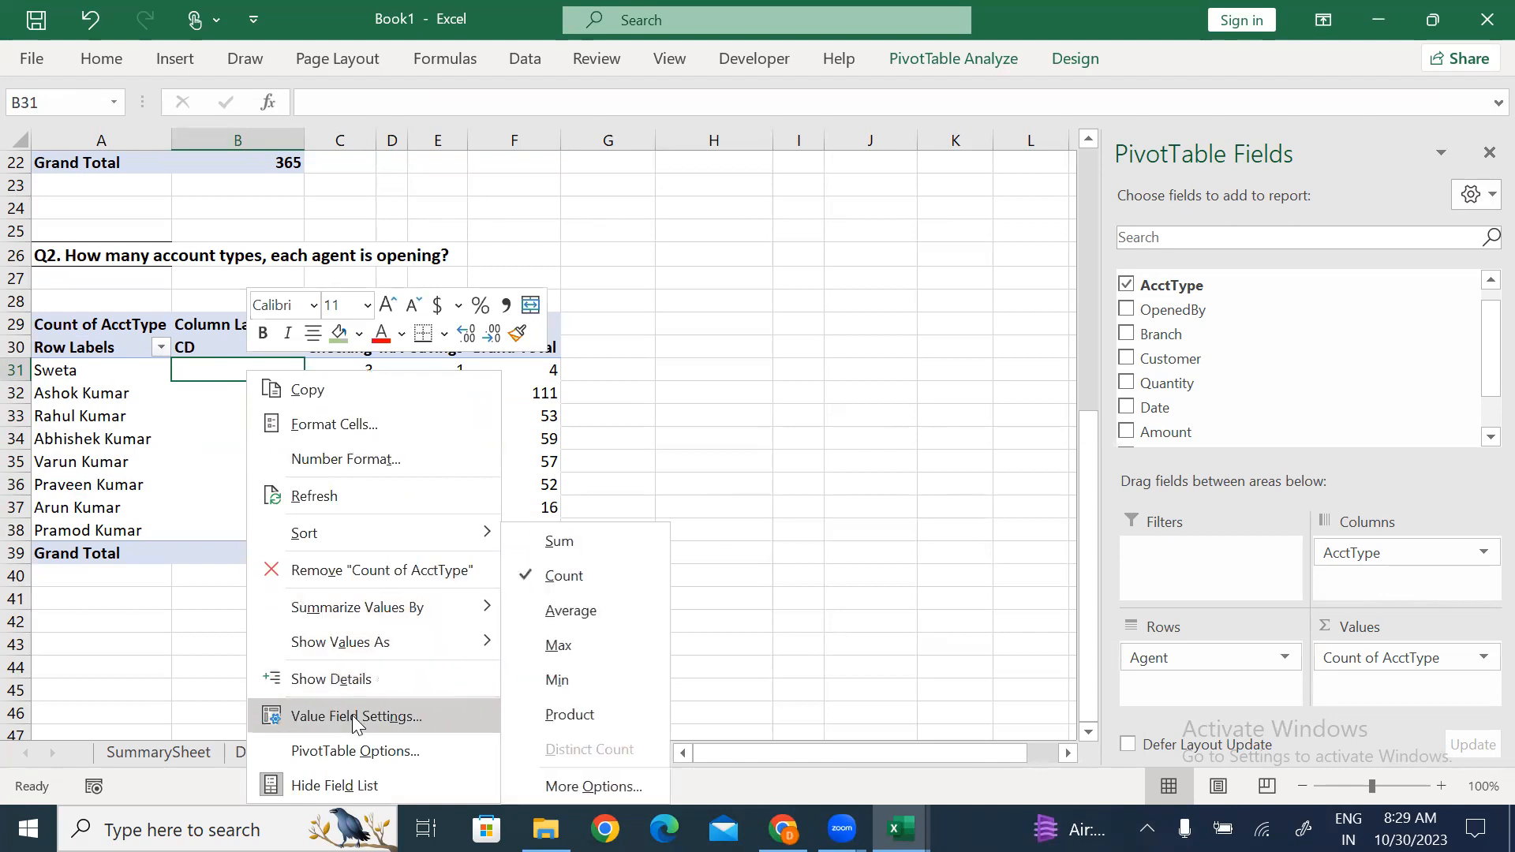
click(377, 752)
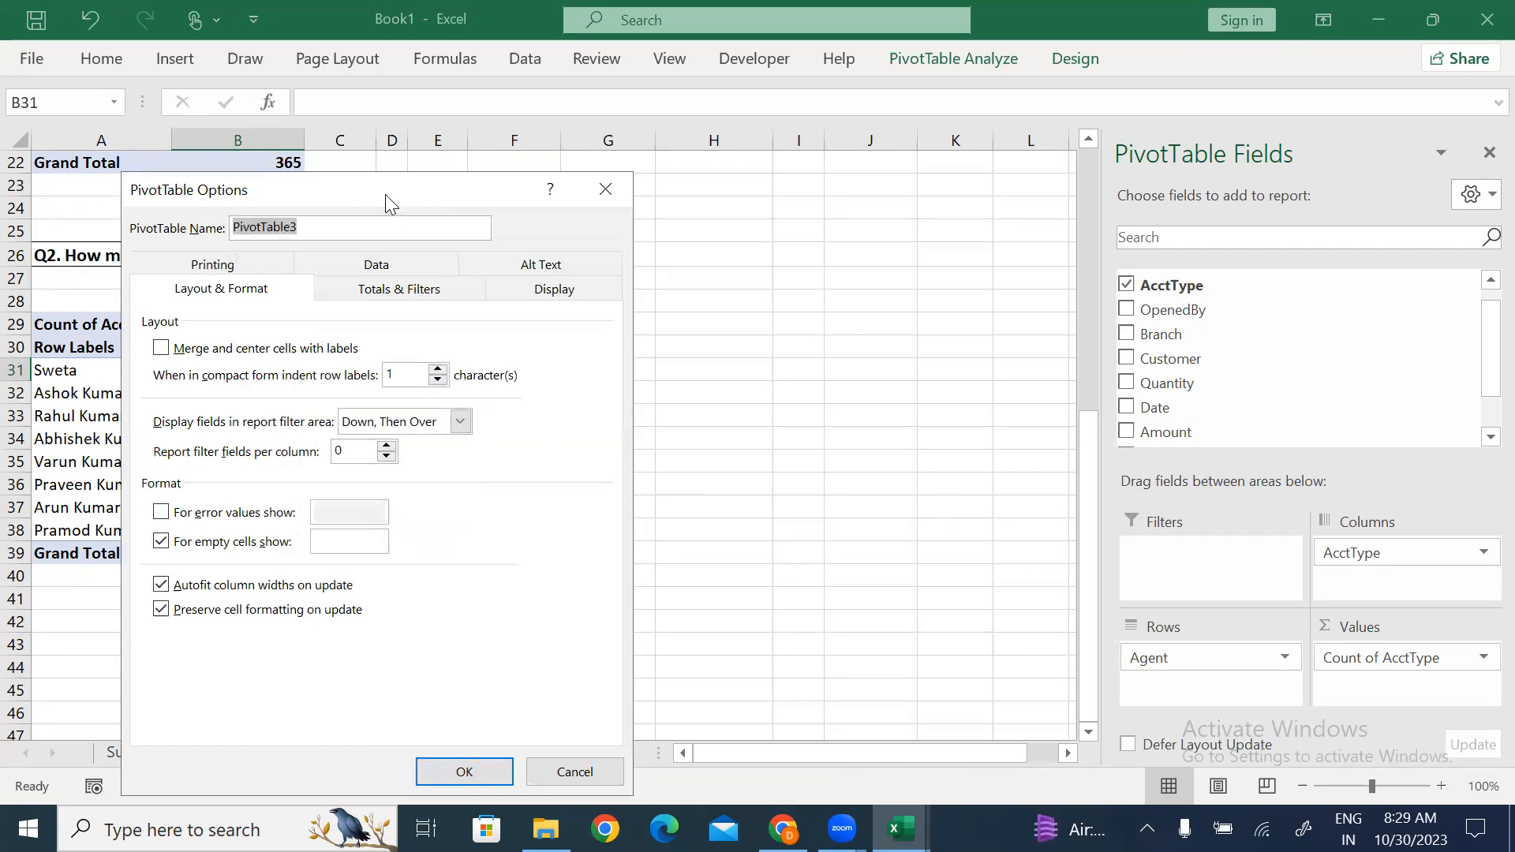
drag(385, 194, 907, 114)
click(1083, 211)
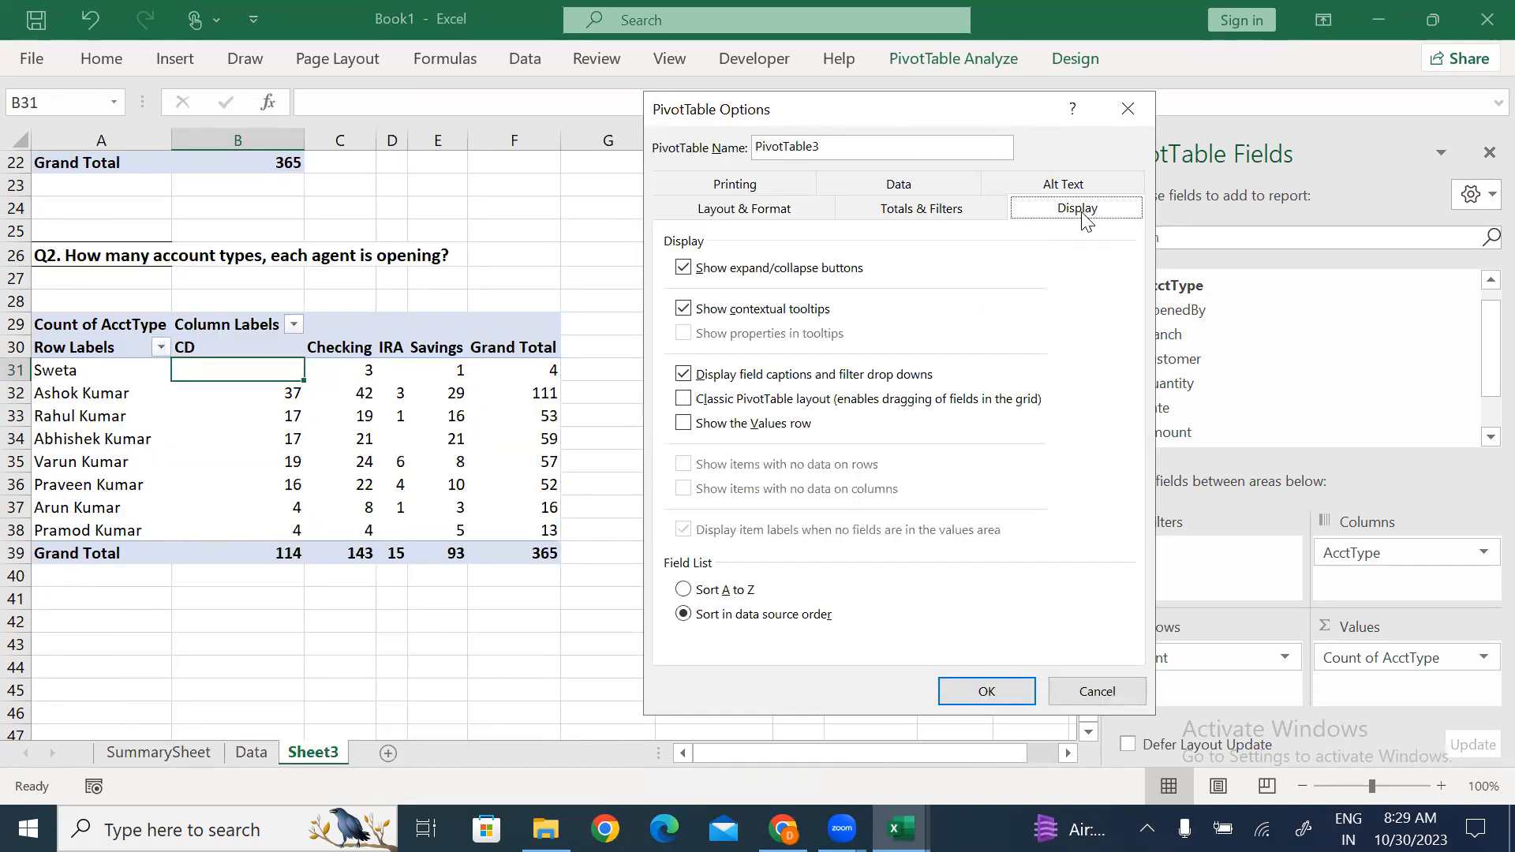
click(685, 399)
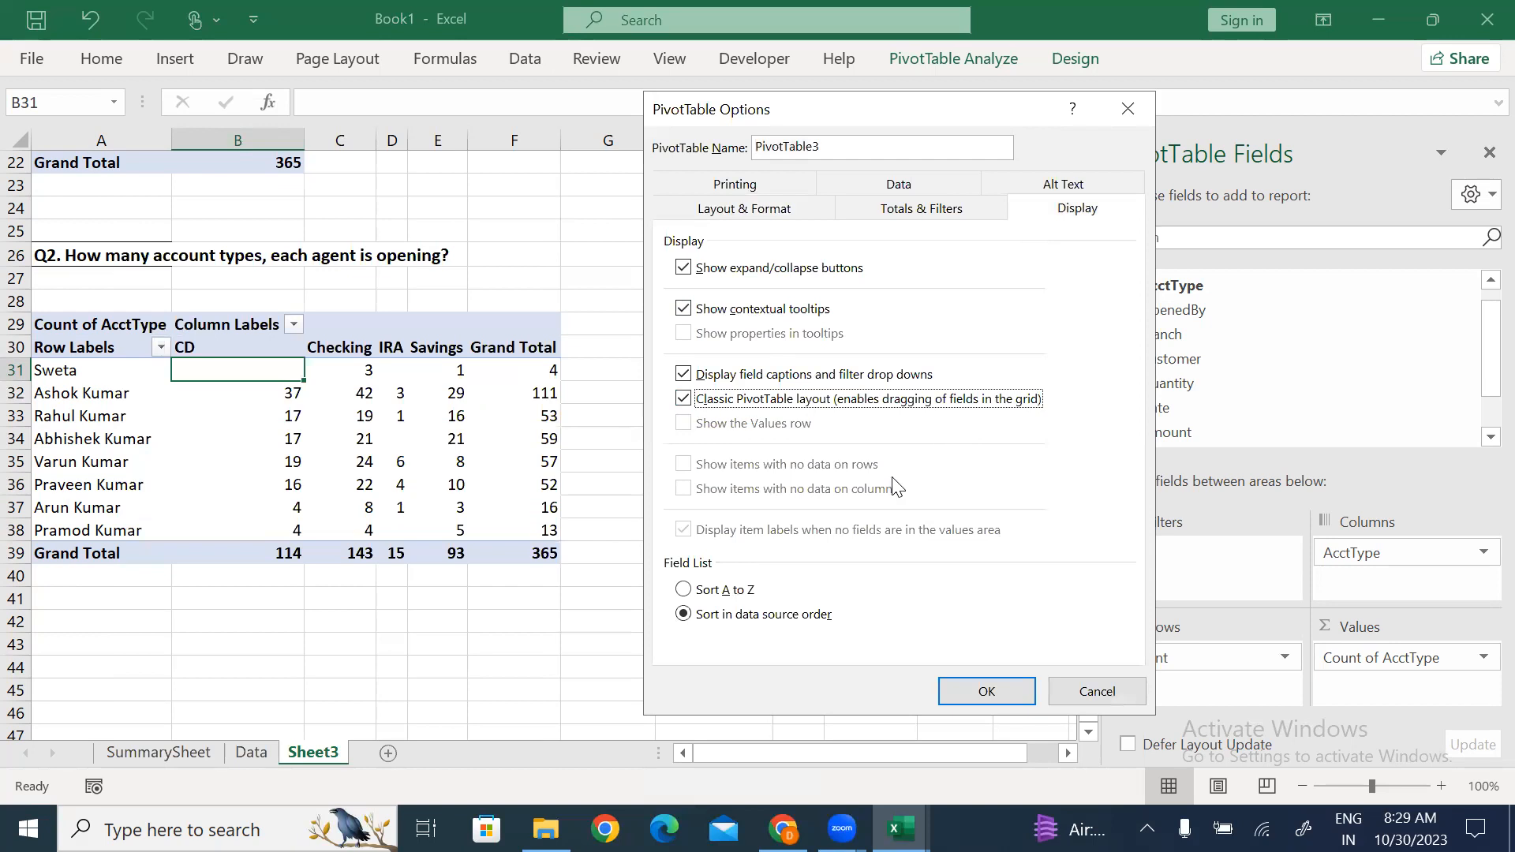
click(971, 697)
click(452, 485)
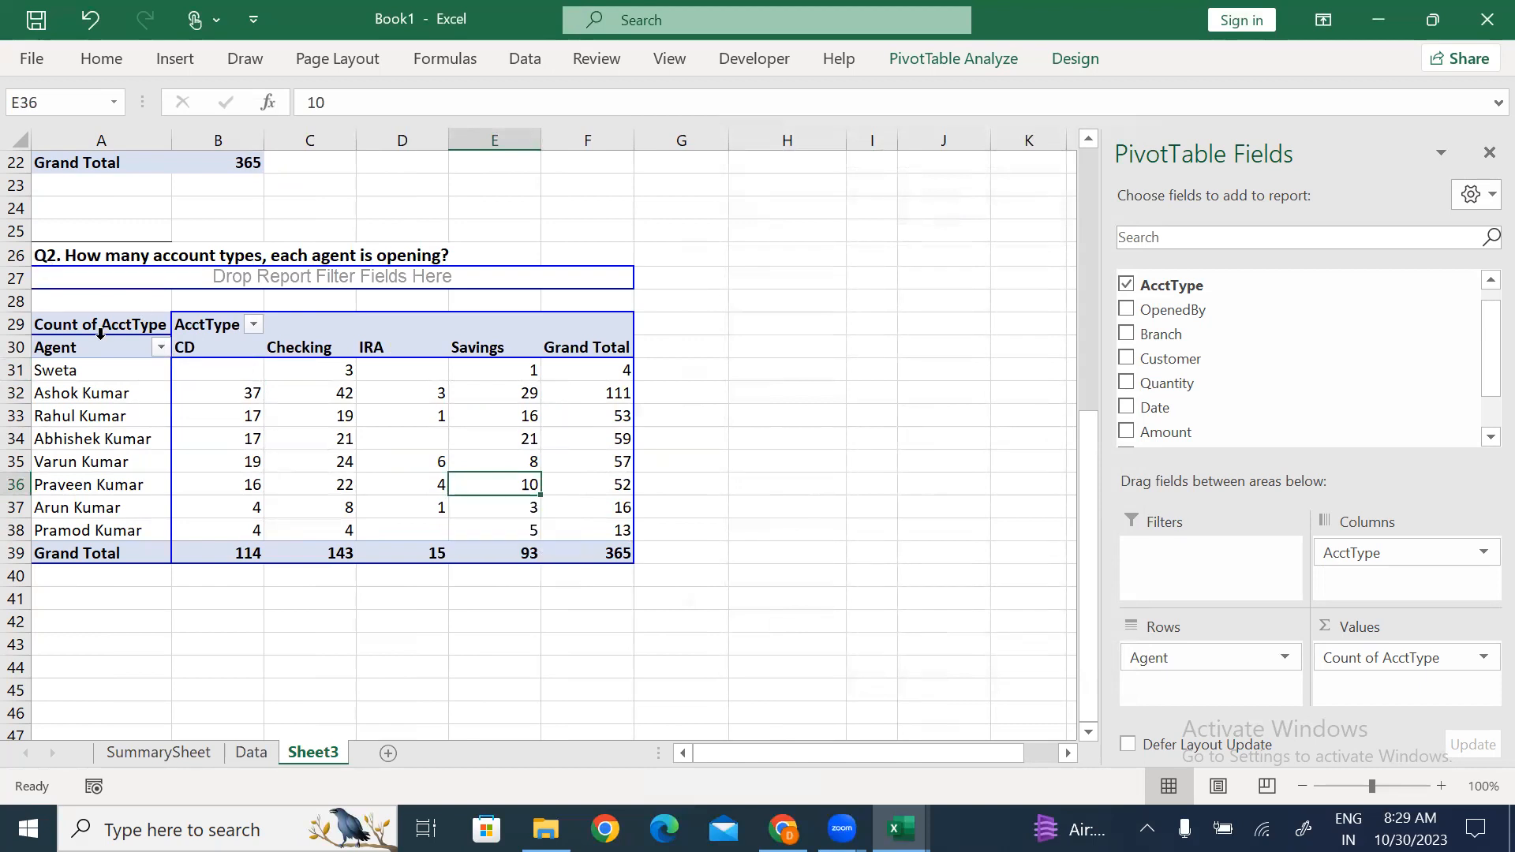
click(79, 347)
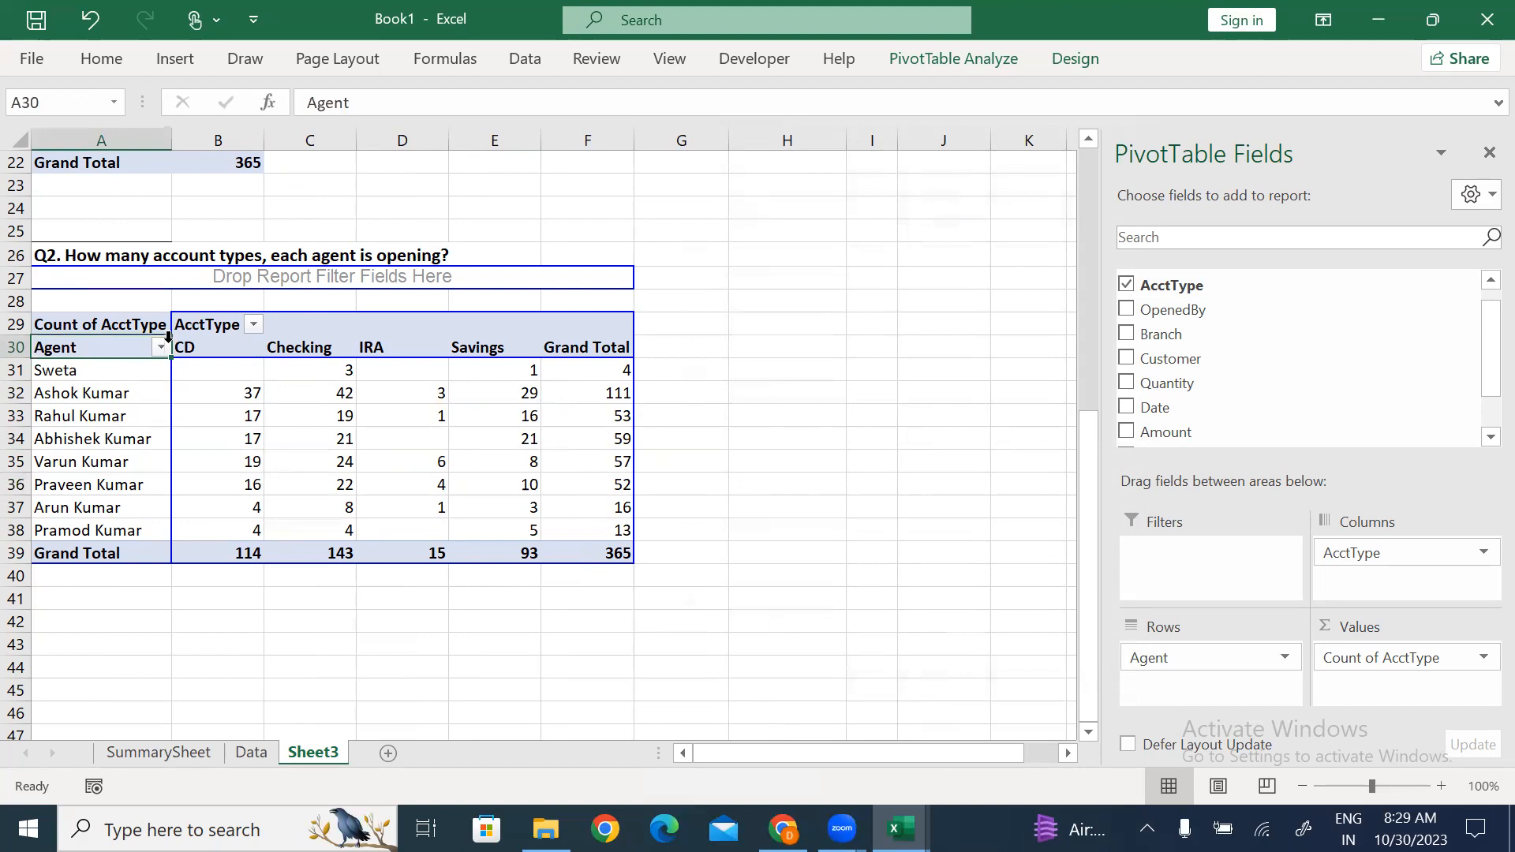
Examine the first agent's counts across the CD, Checking, IRA, Savings and Grand Total columns of the Q2 pivot table.
click(210, 331)
click(216, 352)
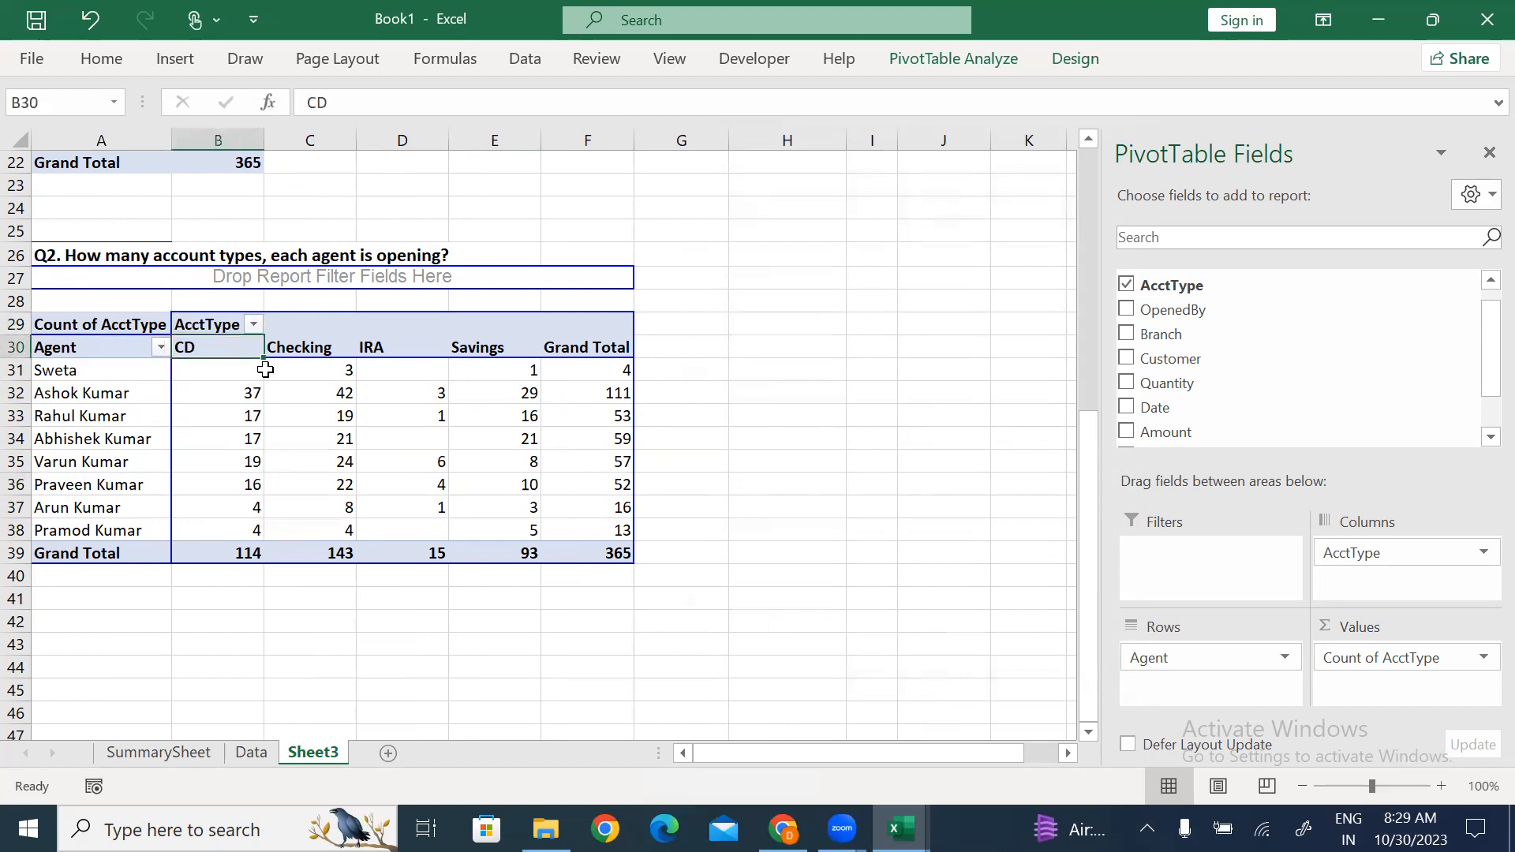
click(223, 372)
click(331, 372)
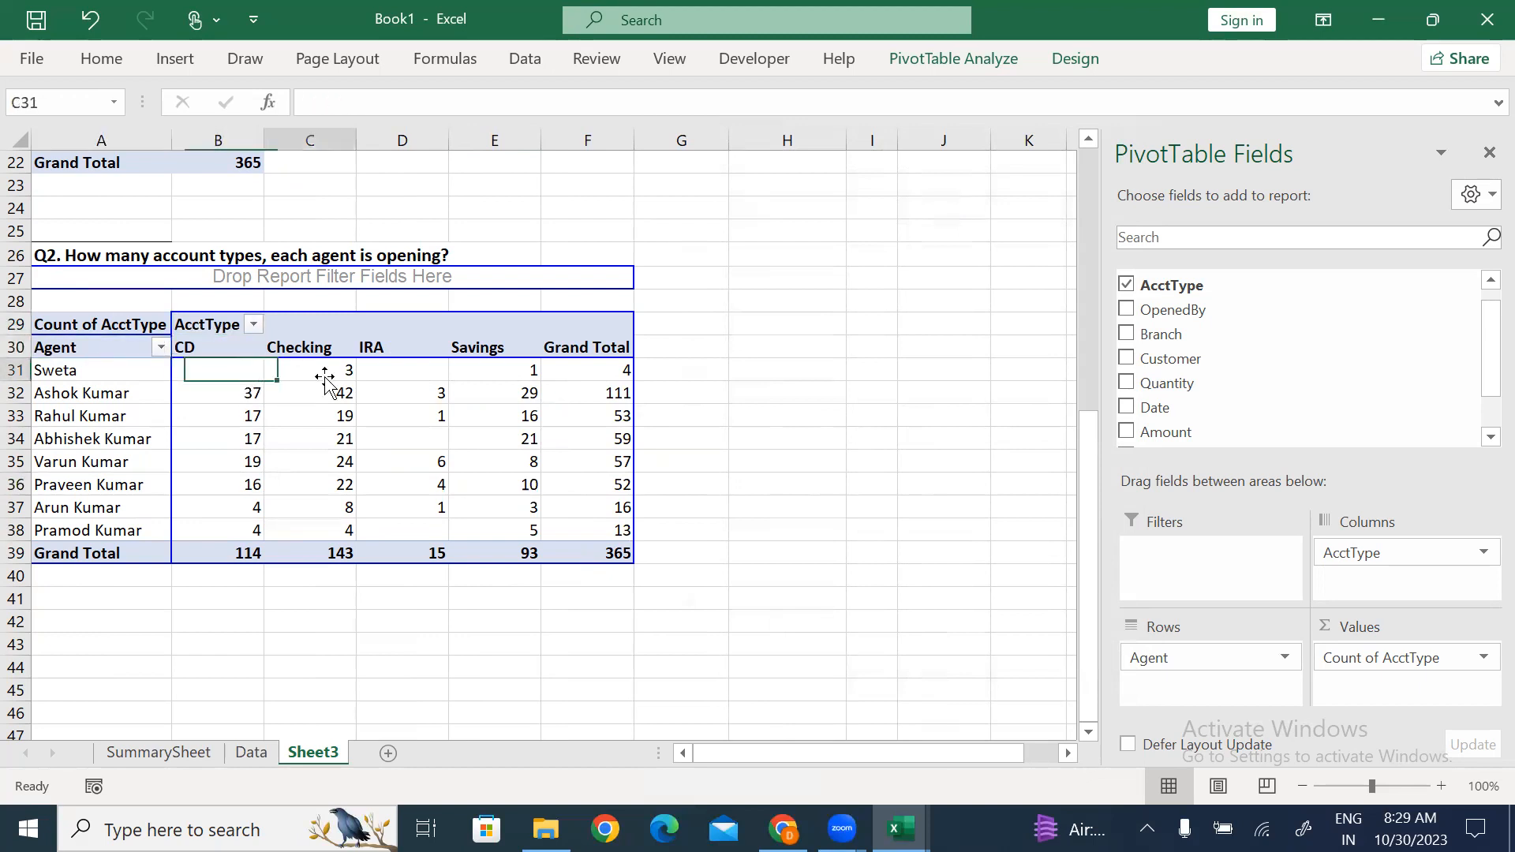
click(420, 376)
click(493, 370)
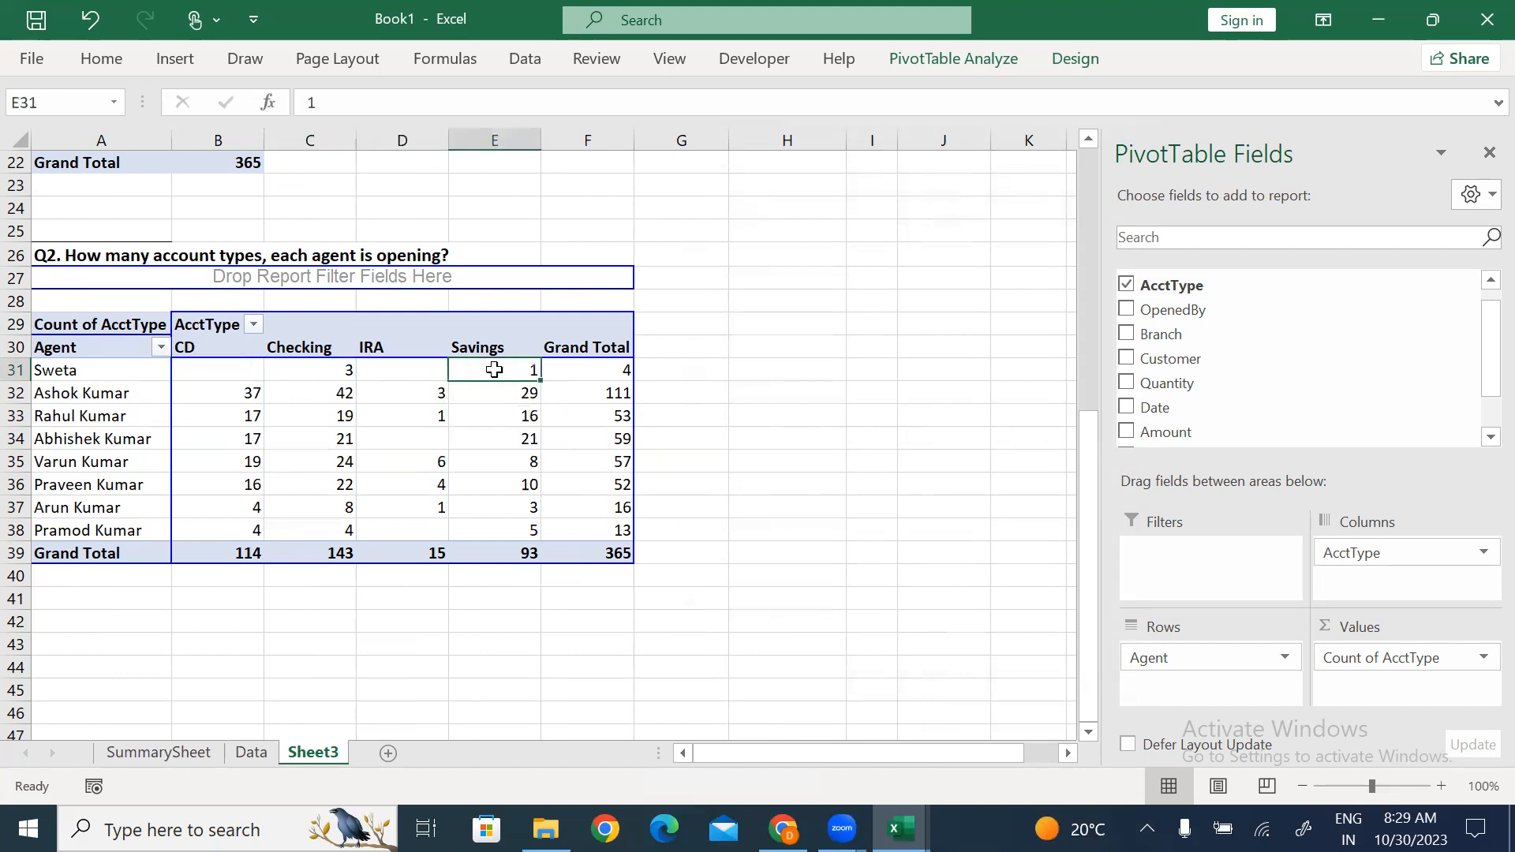
click(580, 370)
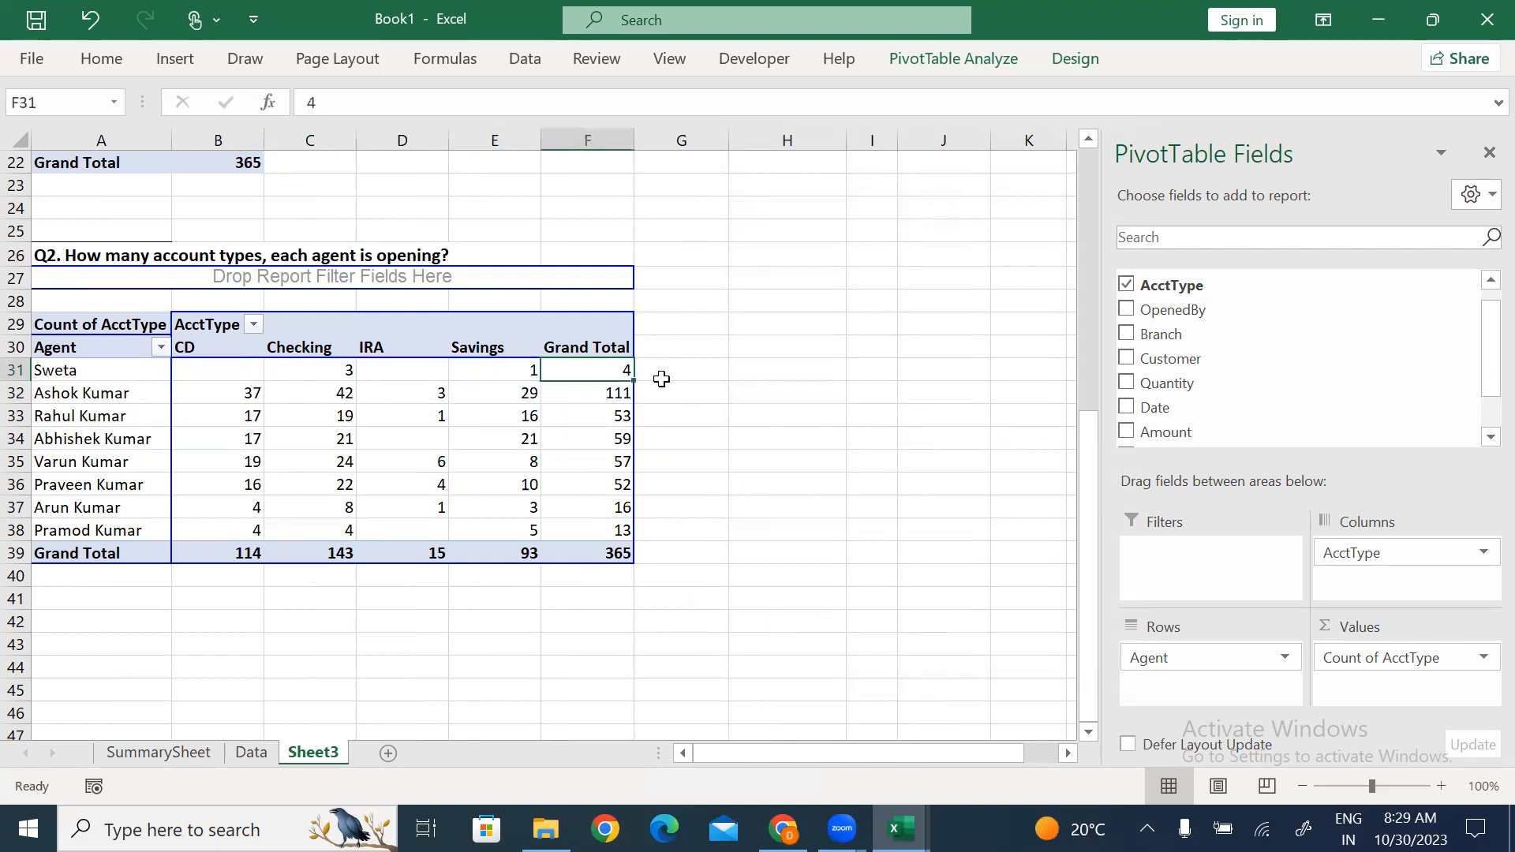
Sort the Q2 pivot table's agents by Grand Total from largest to smallest and check the top agent's row.
right_click(594, 394)
mouse_move(821, 537)
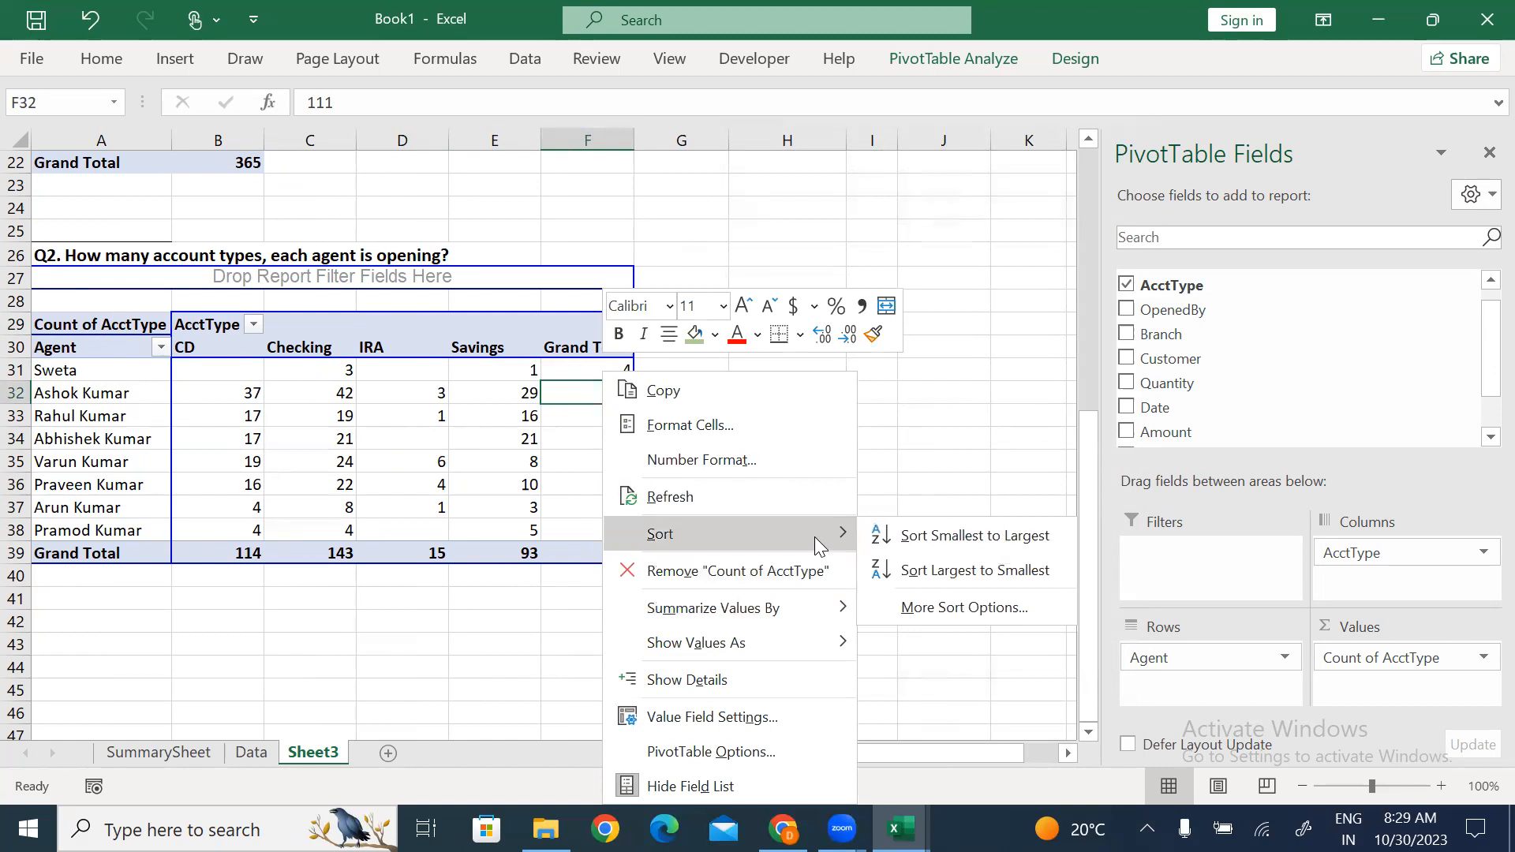
click(942, 573)
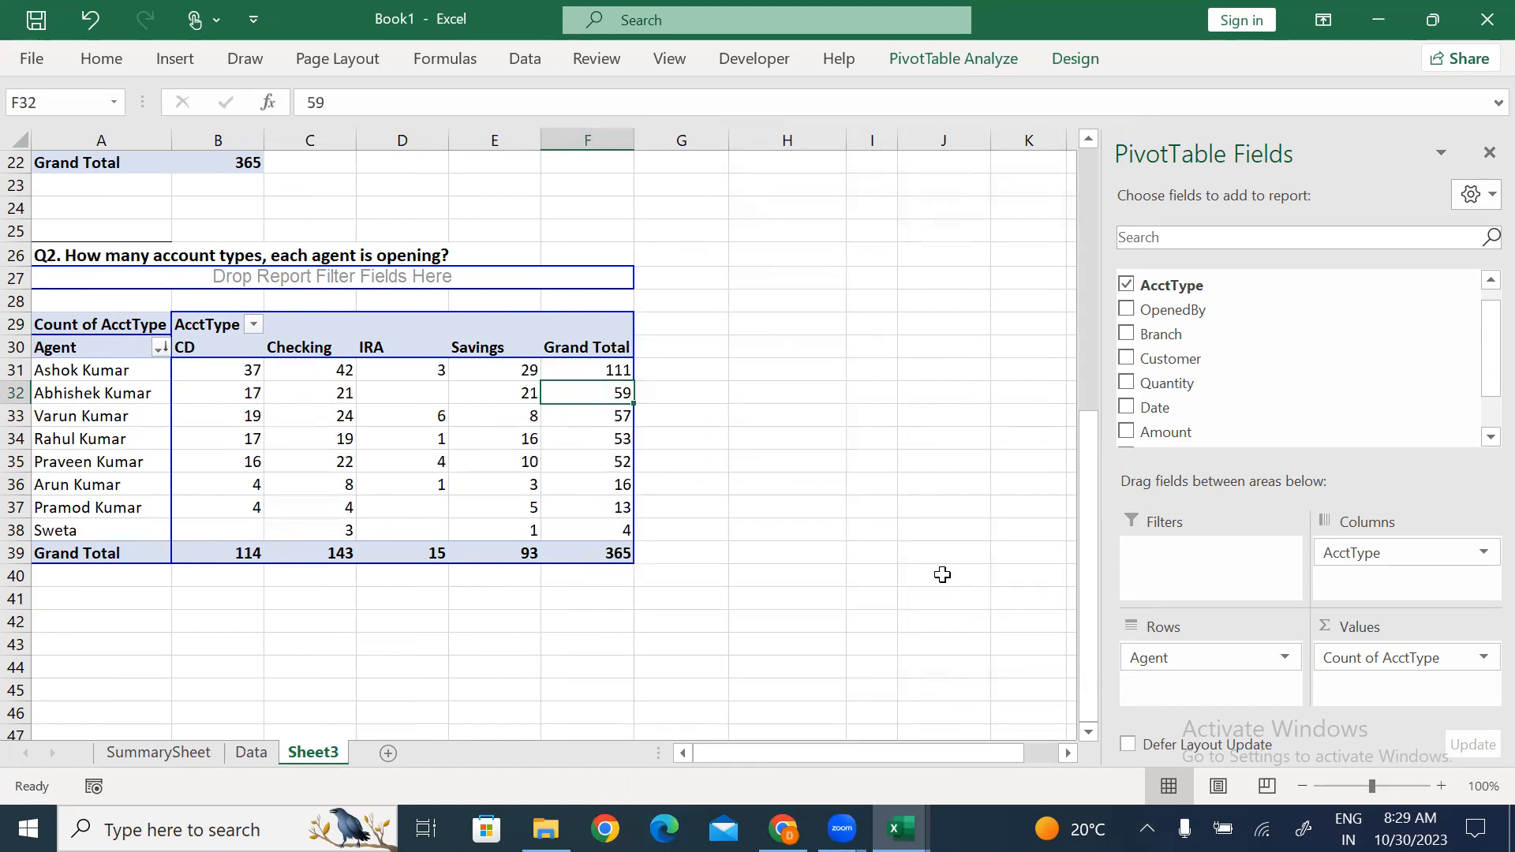
drag(210, 369, 617, 366)
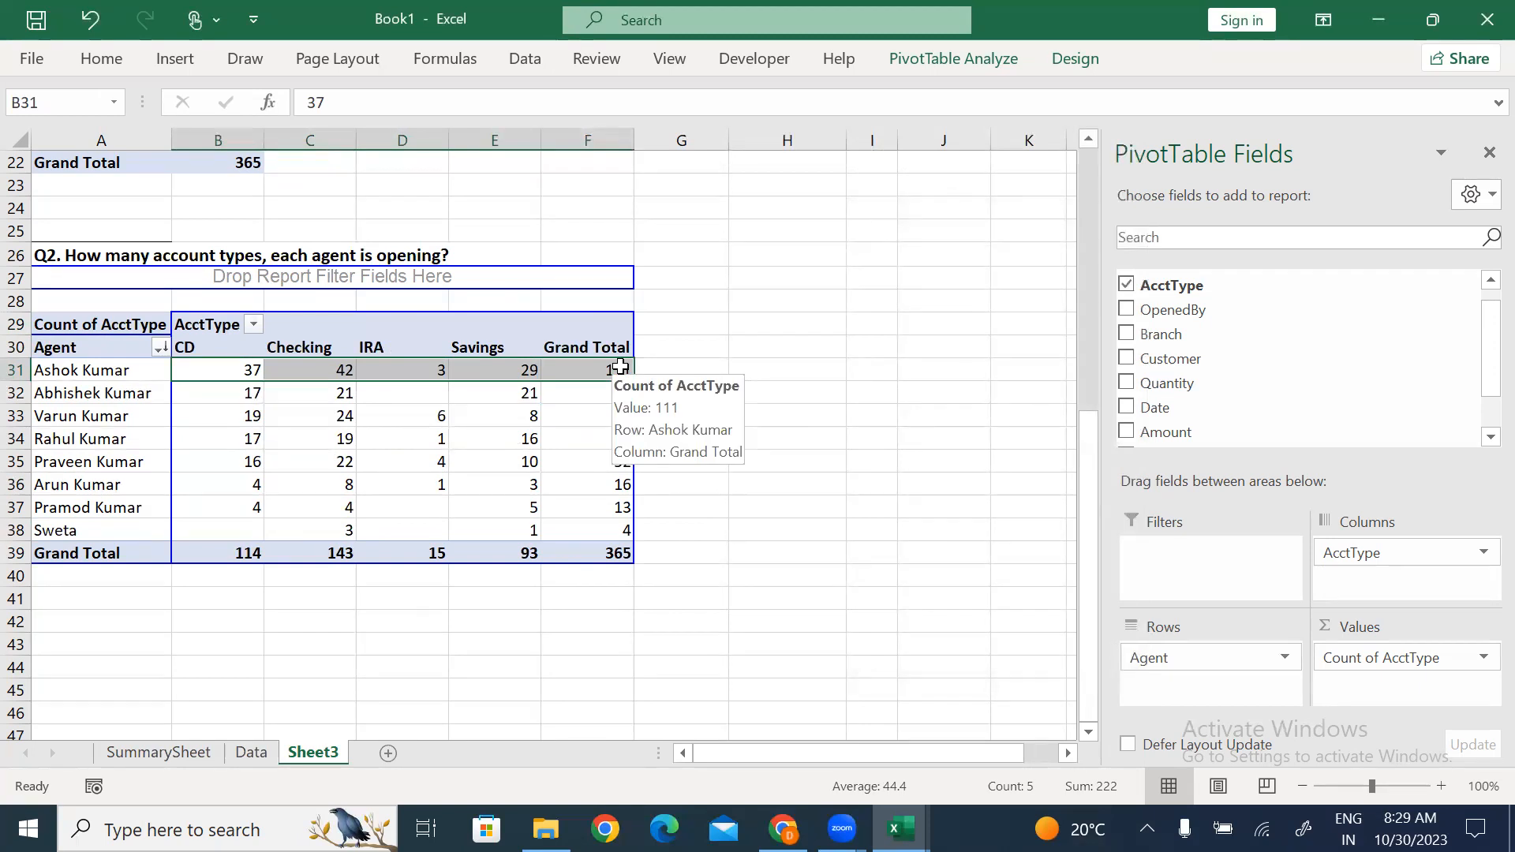
Copy the Q3 question about associates attached with each branch from the question list to cell A43, below the Q2 pivot table.
click(762, 359)
key(ctrl+Up)
key(ctrl+Left)
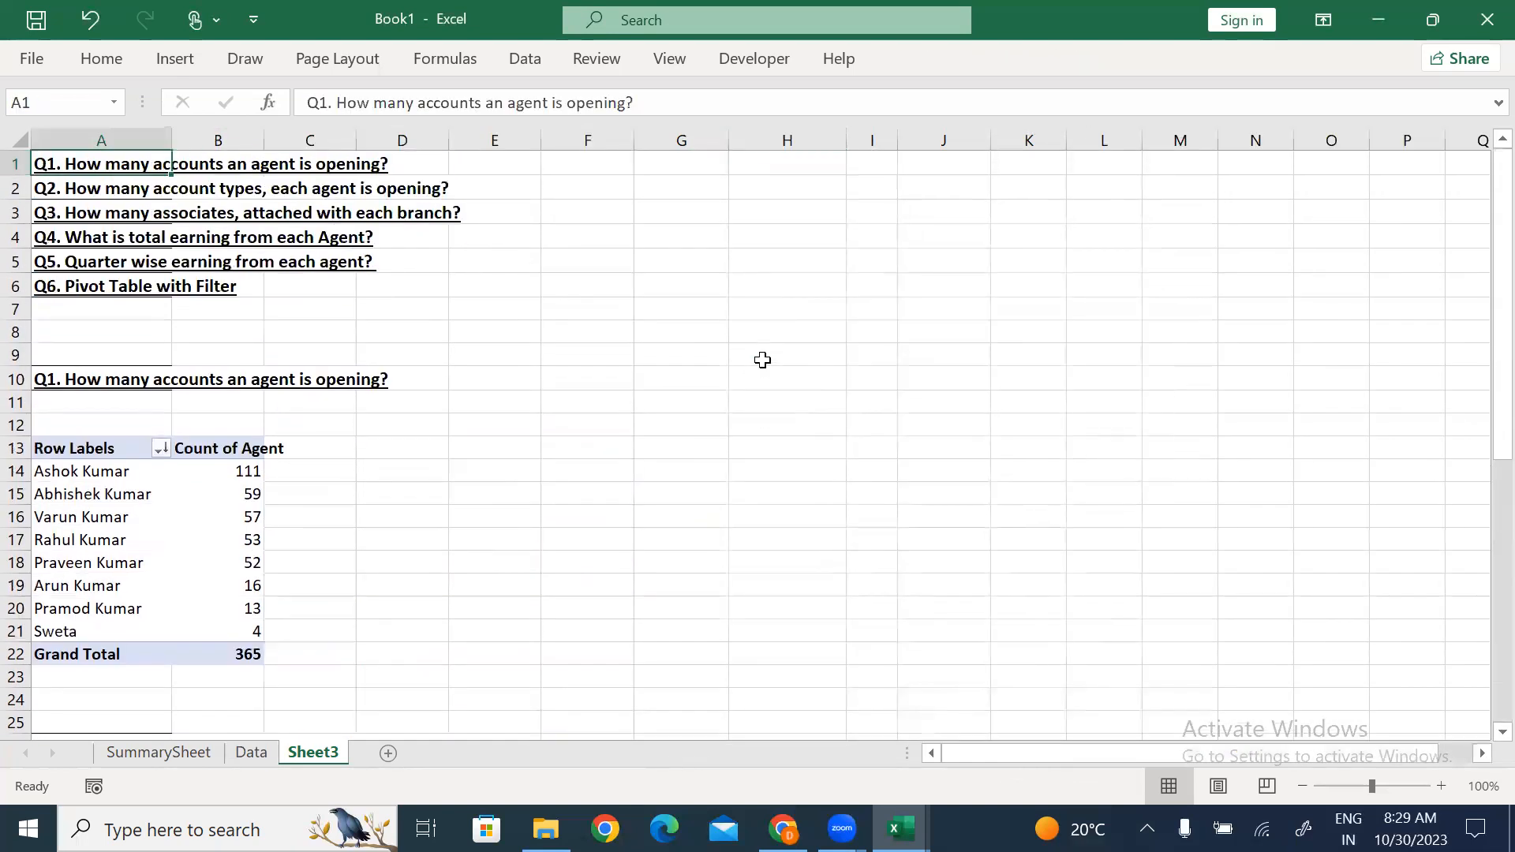
key(Down)
key(Down)
key(ctrl+c)
key(Down)
key(Down)
key(Down)
key(Down)
key(Down)
key(Down)
key(Down)
key(Down)
key(Down)
key(Down)
key(Down)
key(Down)
key(Down)
key(Down)
key(Down)
key(Down)
key(Down)
key(Down)
key(Down)
key(Down)
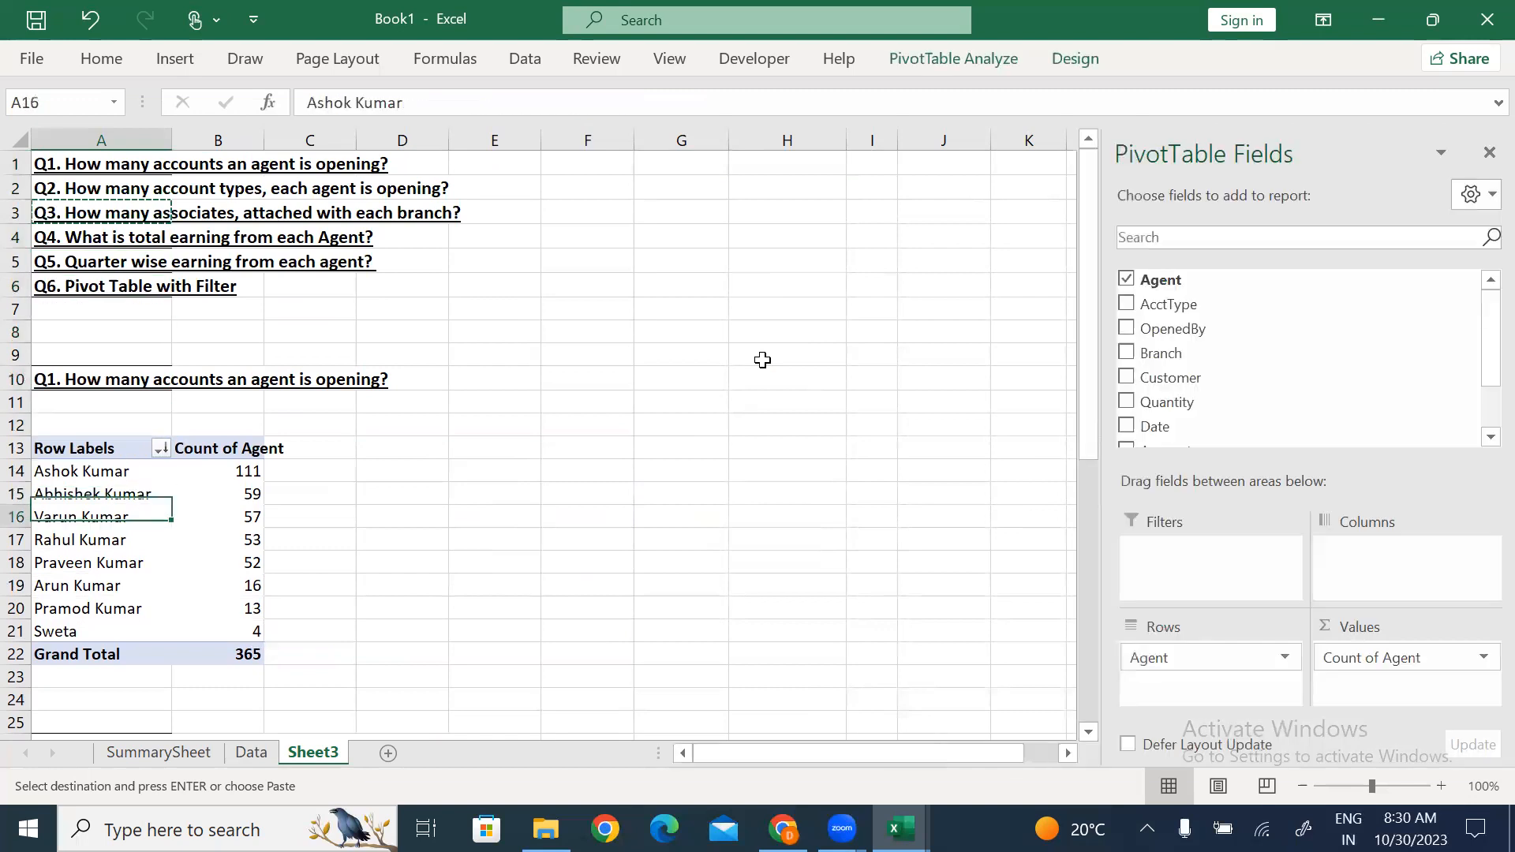
key(Down)
key(Down)
key(Down)
key(Down)
key(Down)
key(Down)
key(Down)
key(Up)
key(Up)
key(Up)
key(Up)
key(Up)
key(Up)
key(Up)
key(Down)
key(Down)
key(ctrl+v)
Copy the whole Q2 pivot table and paste it at cell A46 under the Q3 heading.
key(Up)
key(Up)
key(Up)
key(Up)
key(Up)
key(Up)
key(Up)
key(Up)
key(Up)
key(Up)
key(Up)
key(Up)
key(Up)
key(Up)
key(Up)
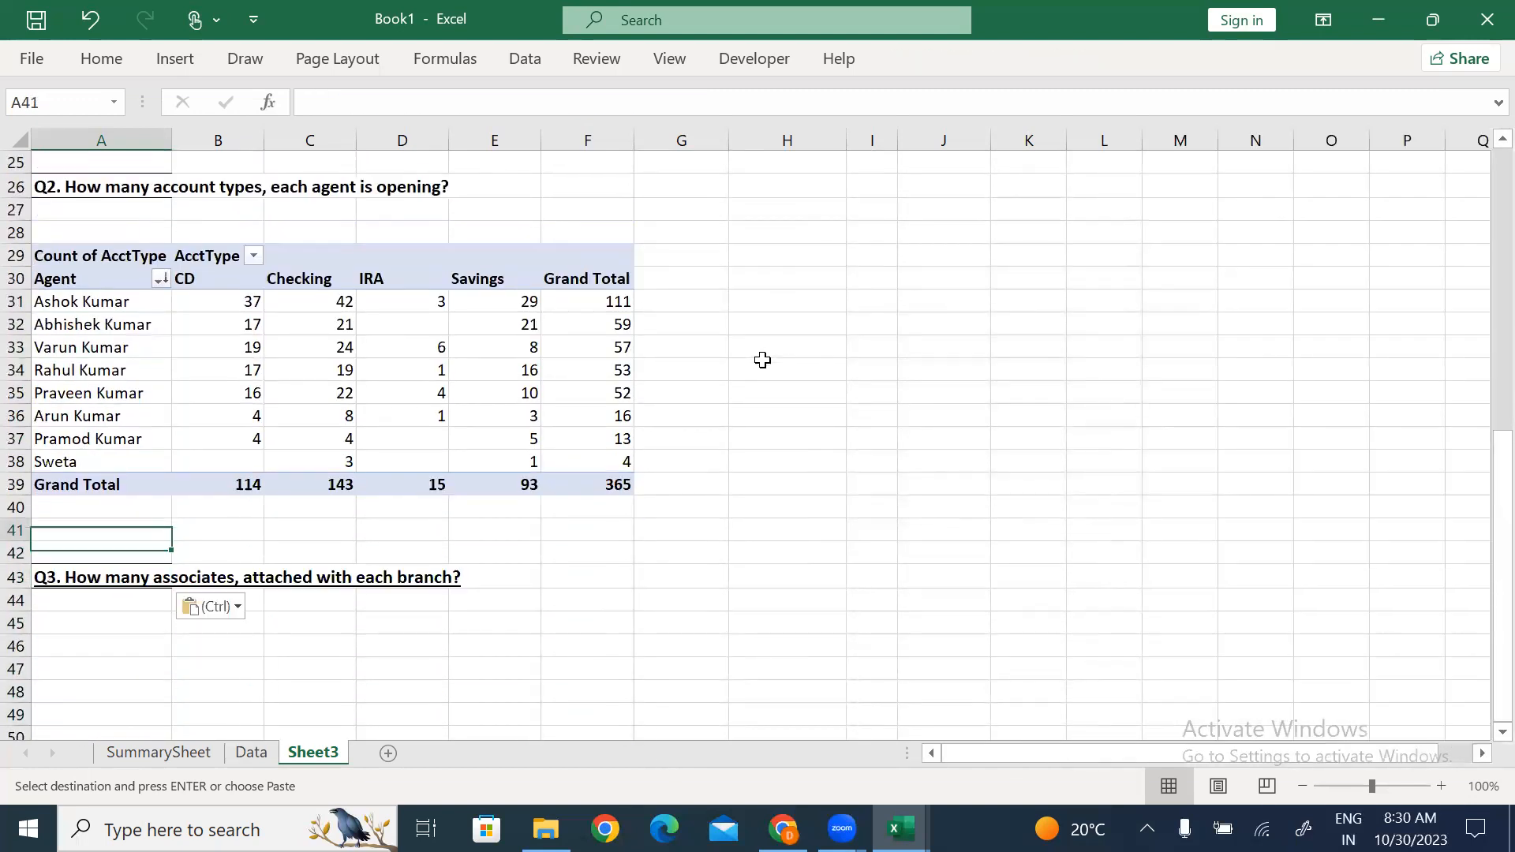
key(Down)
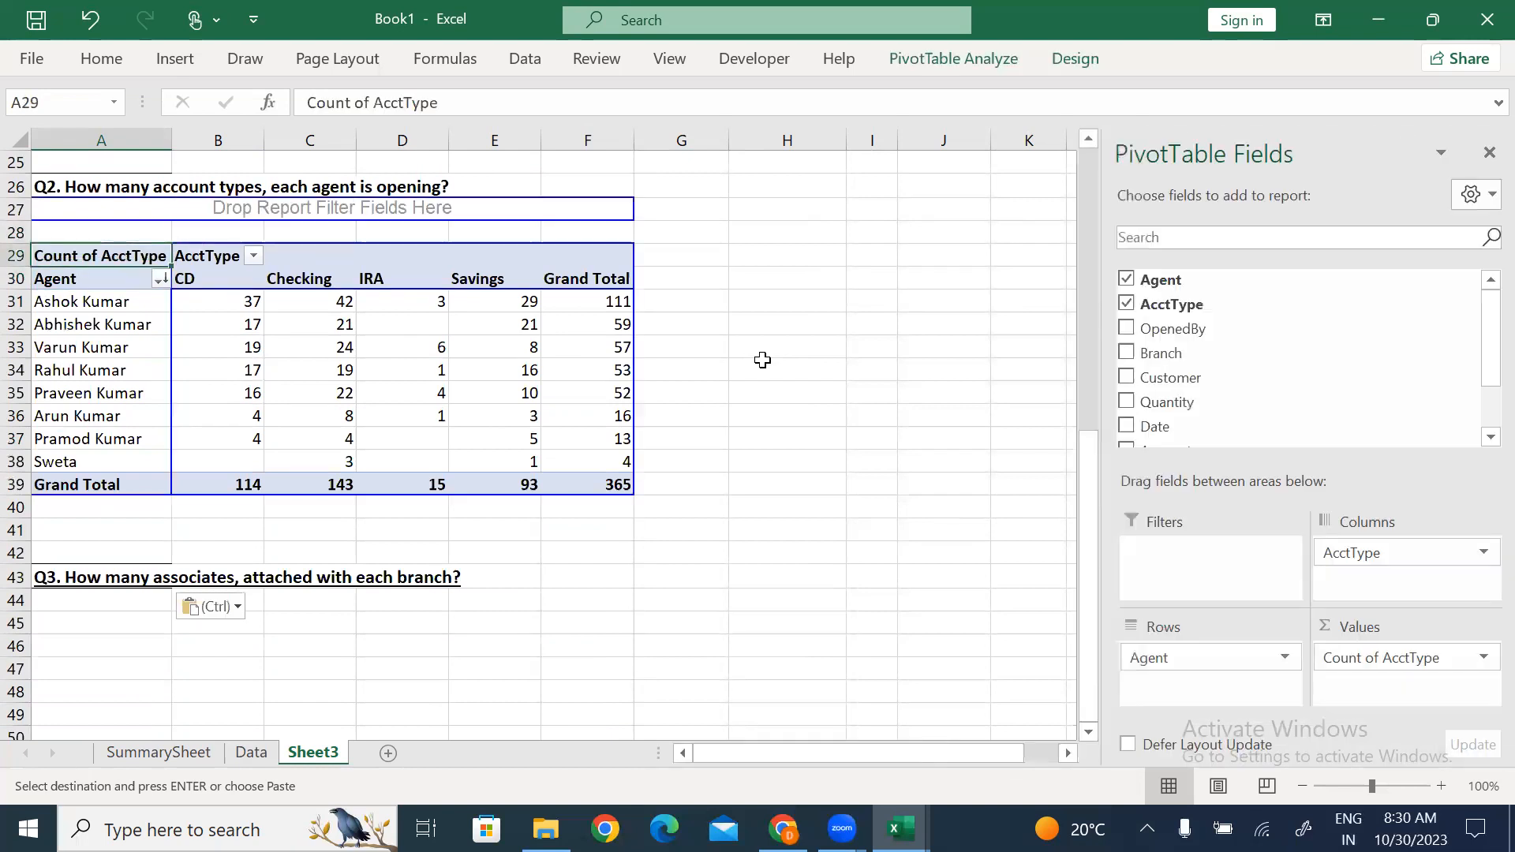
key(ctrl+shift+Down)
key(ctrl+shift+Right)
key(ctrl+shift+Right)
key(ctrl+shift+Left)
key(shift+Right)
key(shift+Right)
key(shift+Right)
key(shift+Right)
key(shift+Right)
key(shift+Right)
key(shift+Right)
key(shift+Right)
key(shift+Left)
key(shift+Left)
key(shift+Left)
key(shift+Left)
key(Down)
key(Down)
key(Down)
key(Down)
key(Down)
key(Down)
key(Down)
key(Down)
key(Down)
key(Down)
key(Down)
key(Down)
key(Down)
key(Down)
key(Down)
key(Down)
key(Down)
key(Down)
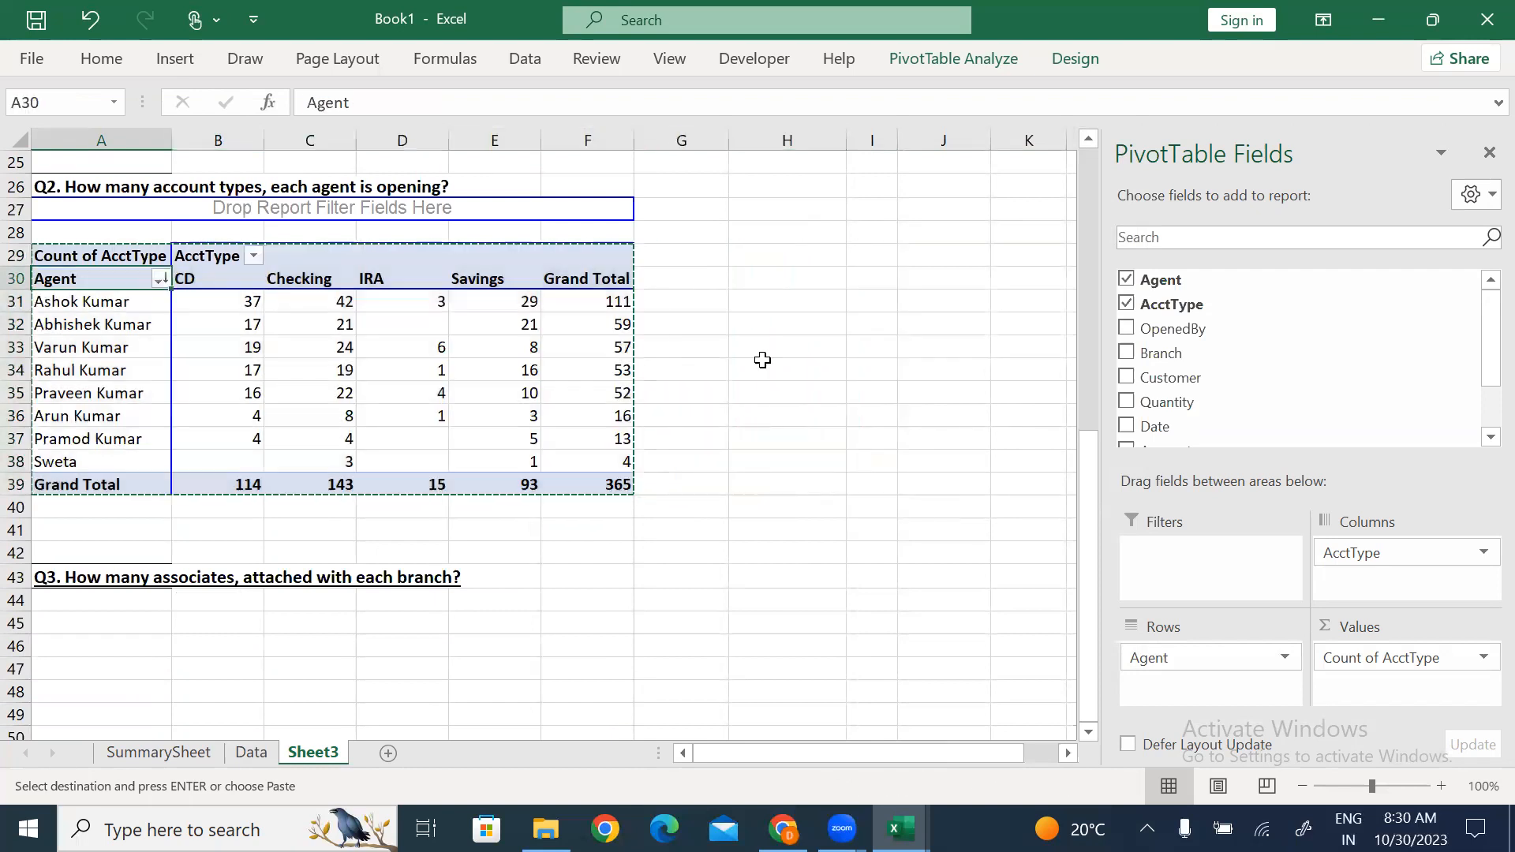
key(Up)
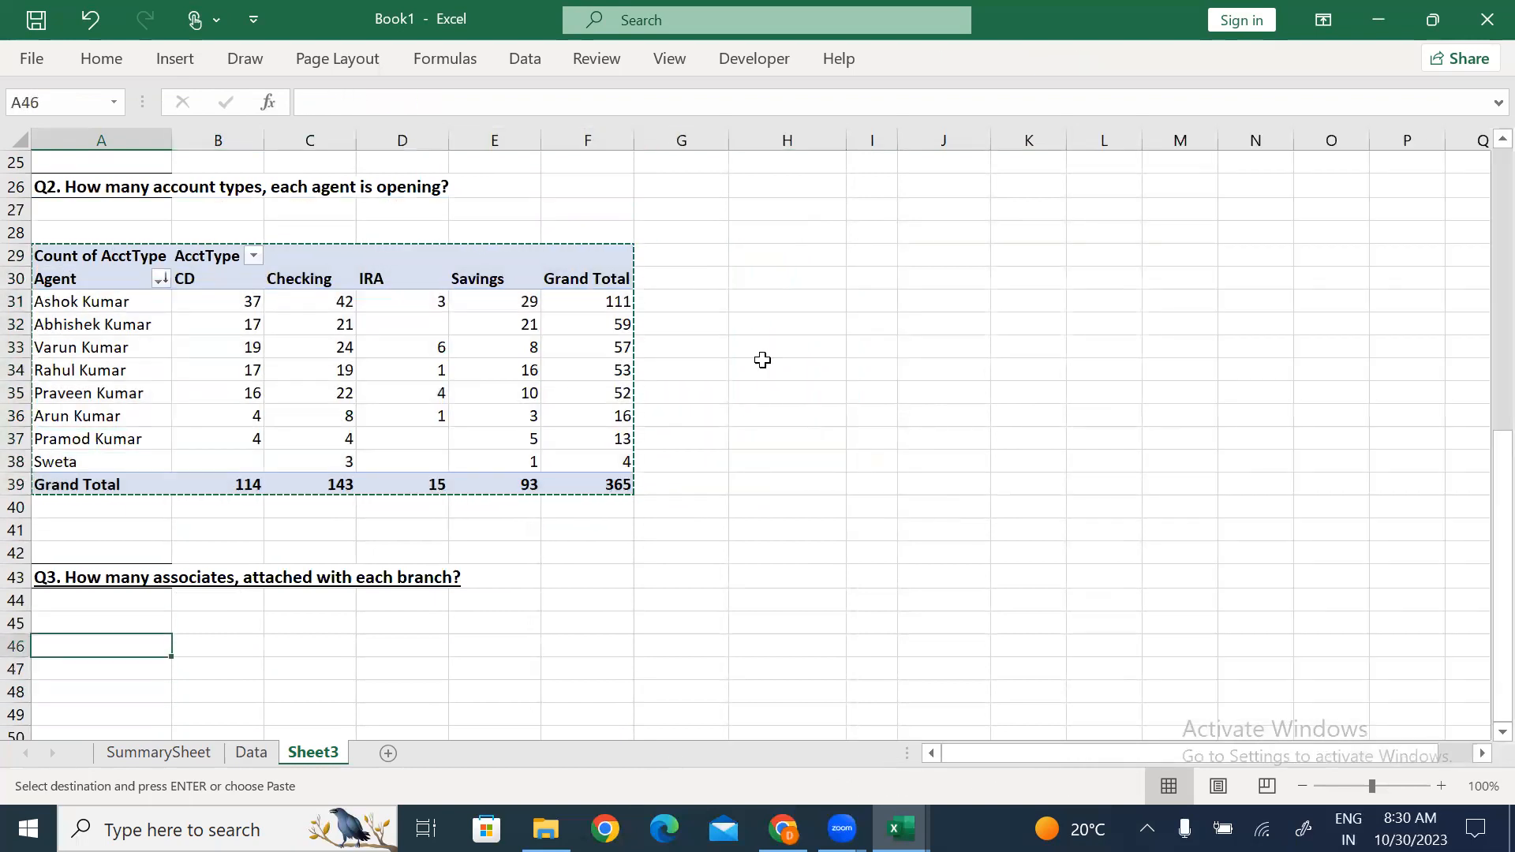
key(ctrl+v)
key(Down)
key(Down)
key(Down)
key(Down)
key(Down)
key(Down)
key(Down)
key(Down)
key(Down)
key(Down)
key(Down)
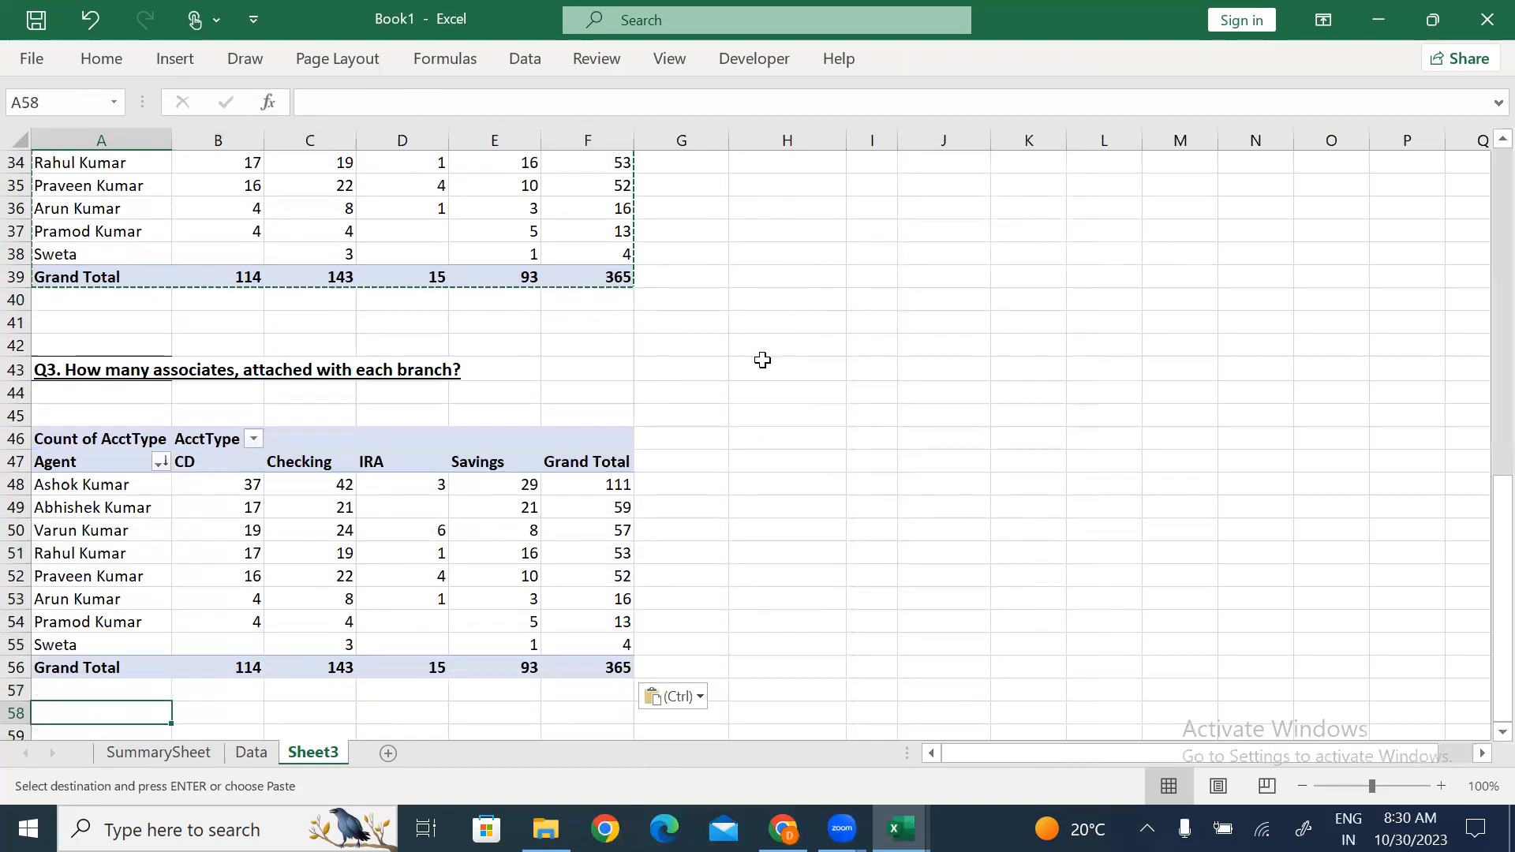
Remove AcctType from the columns, Agent from the rows and Count of AcctType from the values of the Q3 pivot table.
click(406, 641)
key(Escape)
drag(1404, 554, 1349, 375)
drag(1229, 648, 1298, 373)
drag(1387, 662, 1319, 367)
Add Branch to the Q3 pivot table's rows and Agent to its values as a count.
drag(1179, 315, 1193, 679)
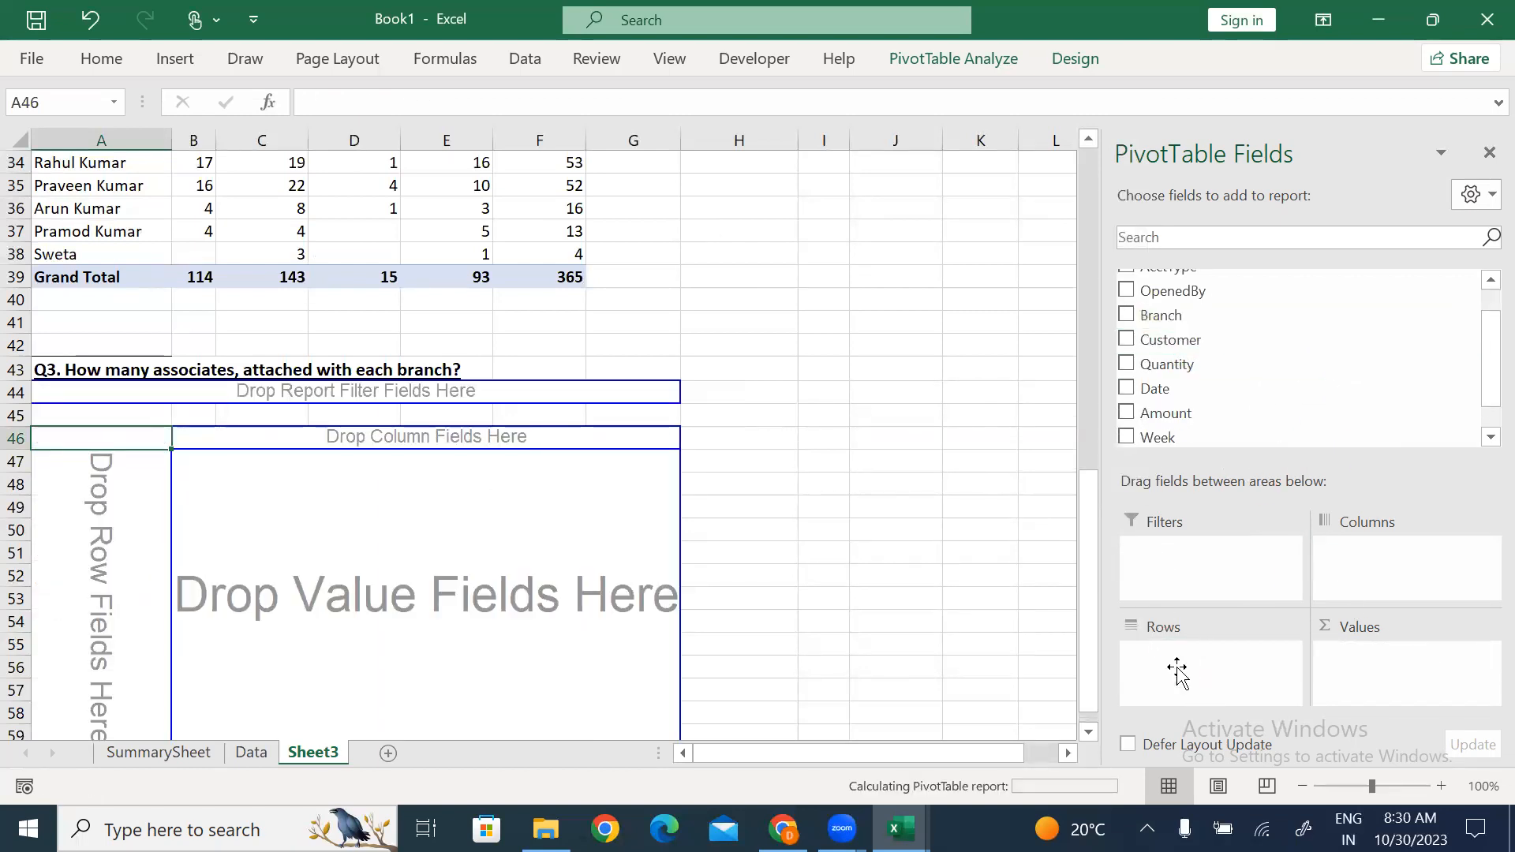
scroll(1467, 359, up, 1)
drag(1255, 281, 1383, 687)
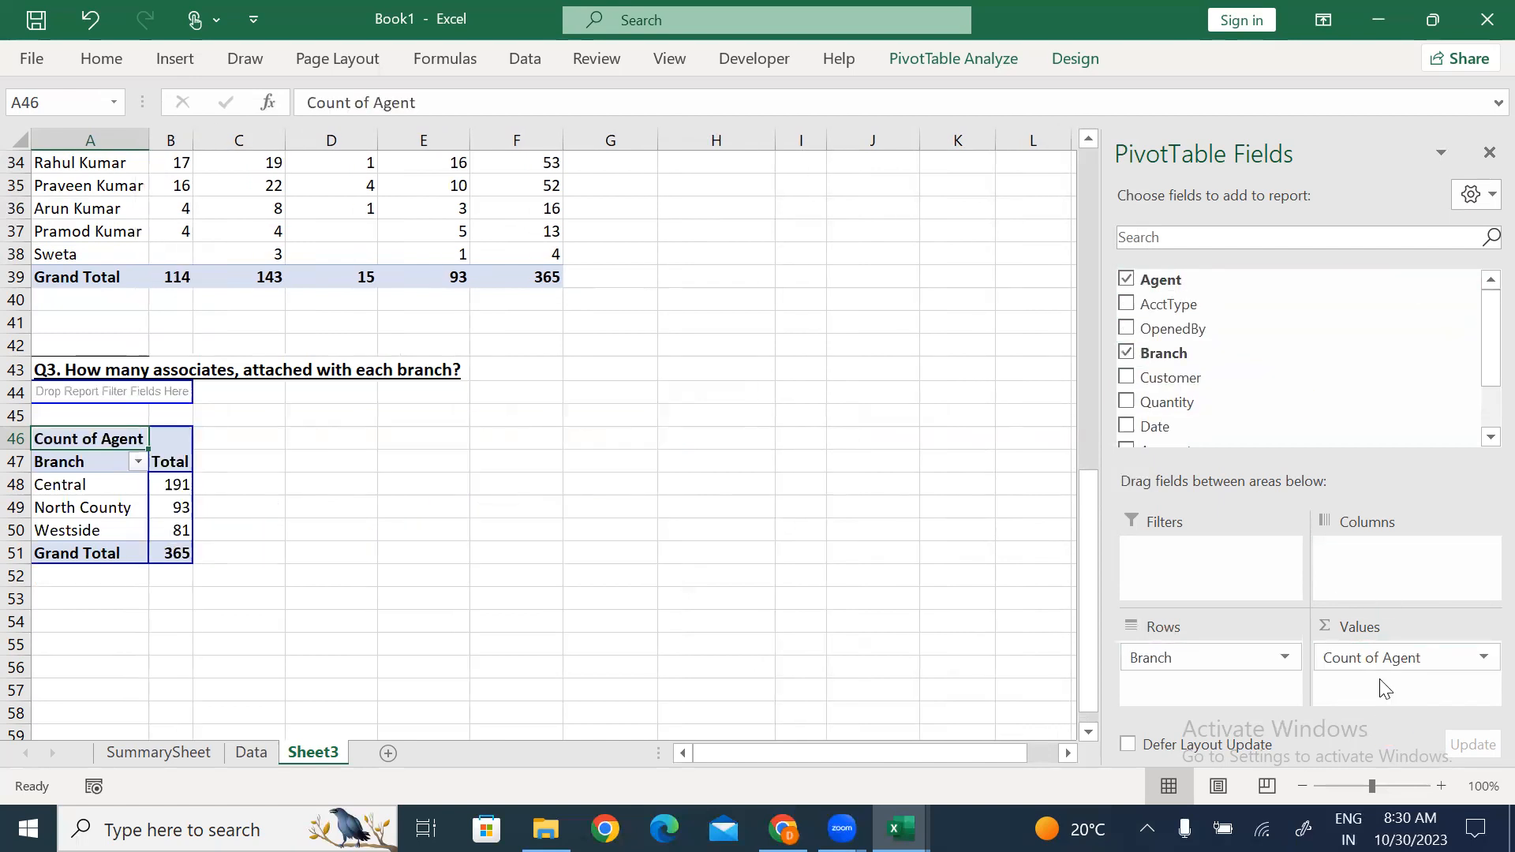
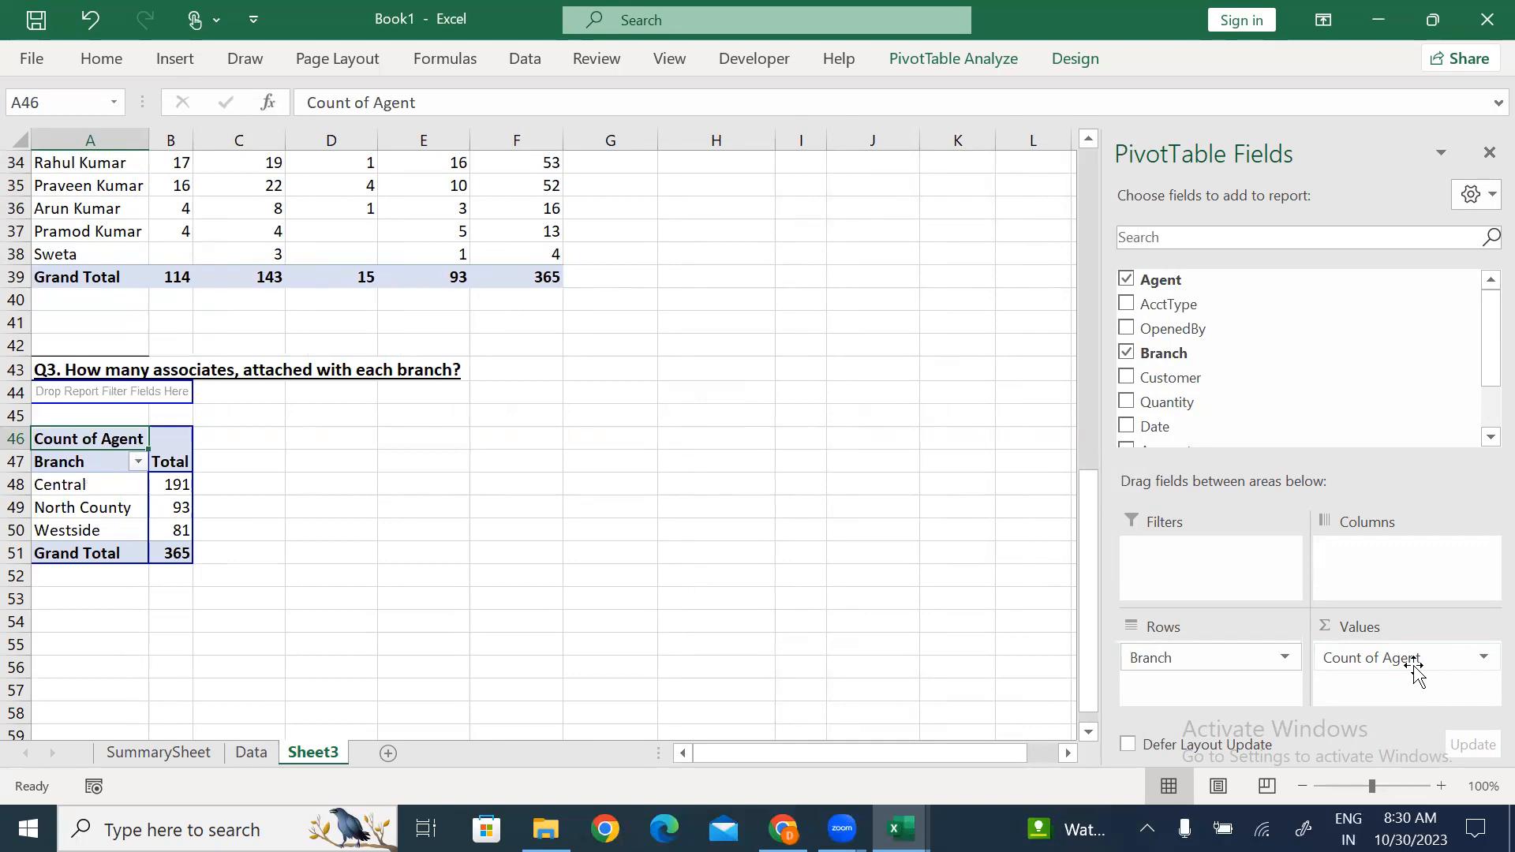
Widen column B and check the agent counts for the Central, North County and Westside branches.
drag(203, 139, 234, 138)
click(59, 484)
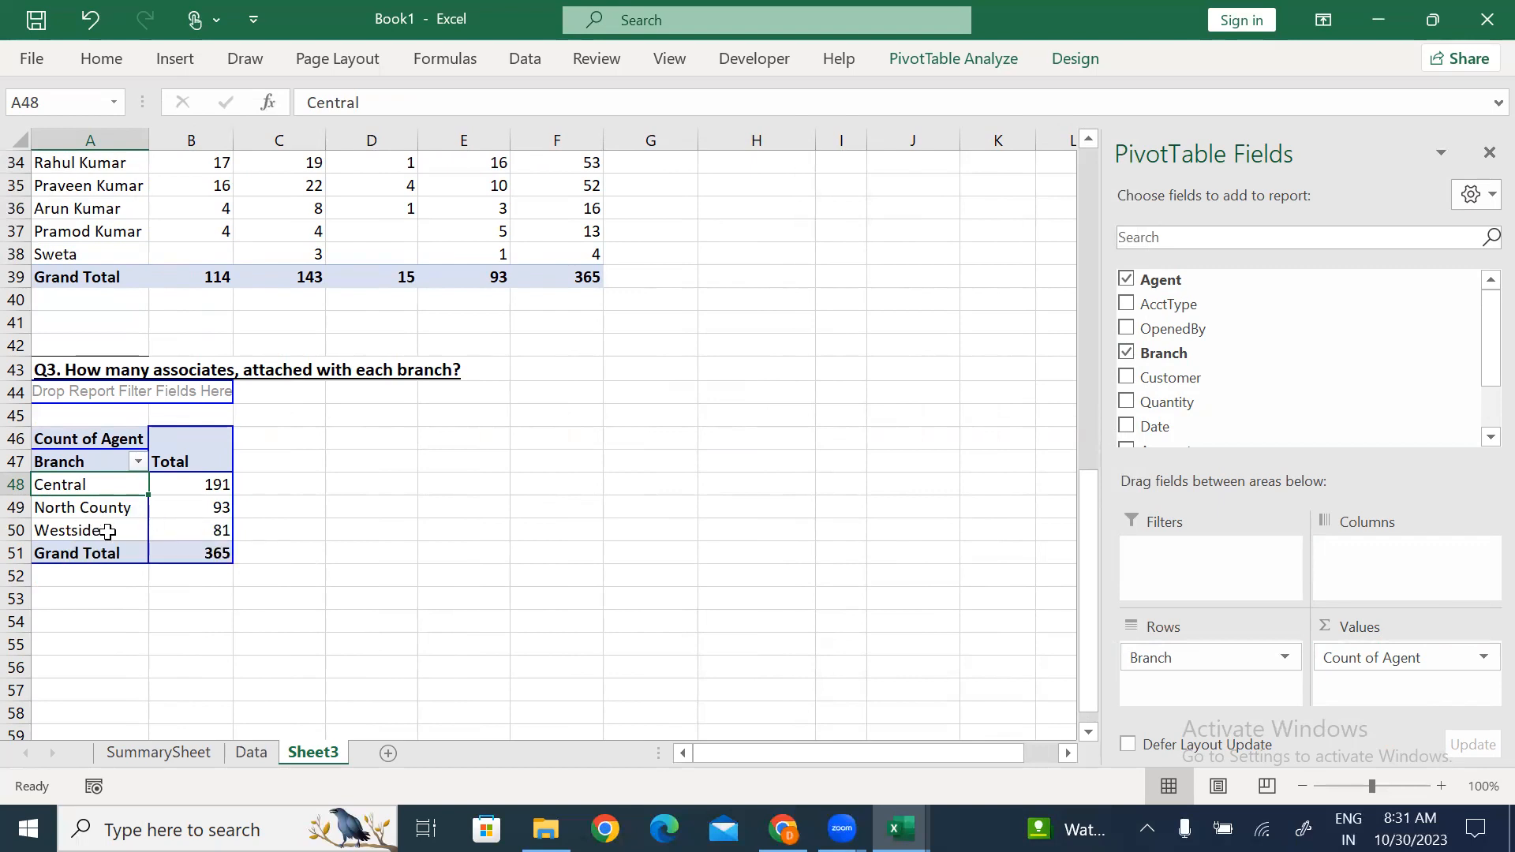
drag(55, 508, 179, 508)
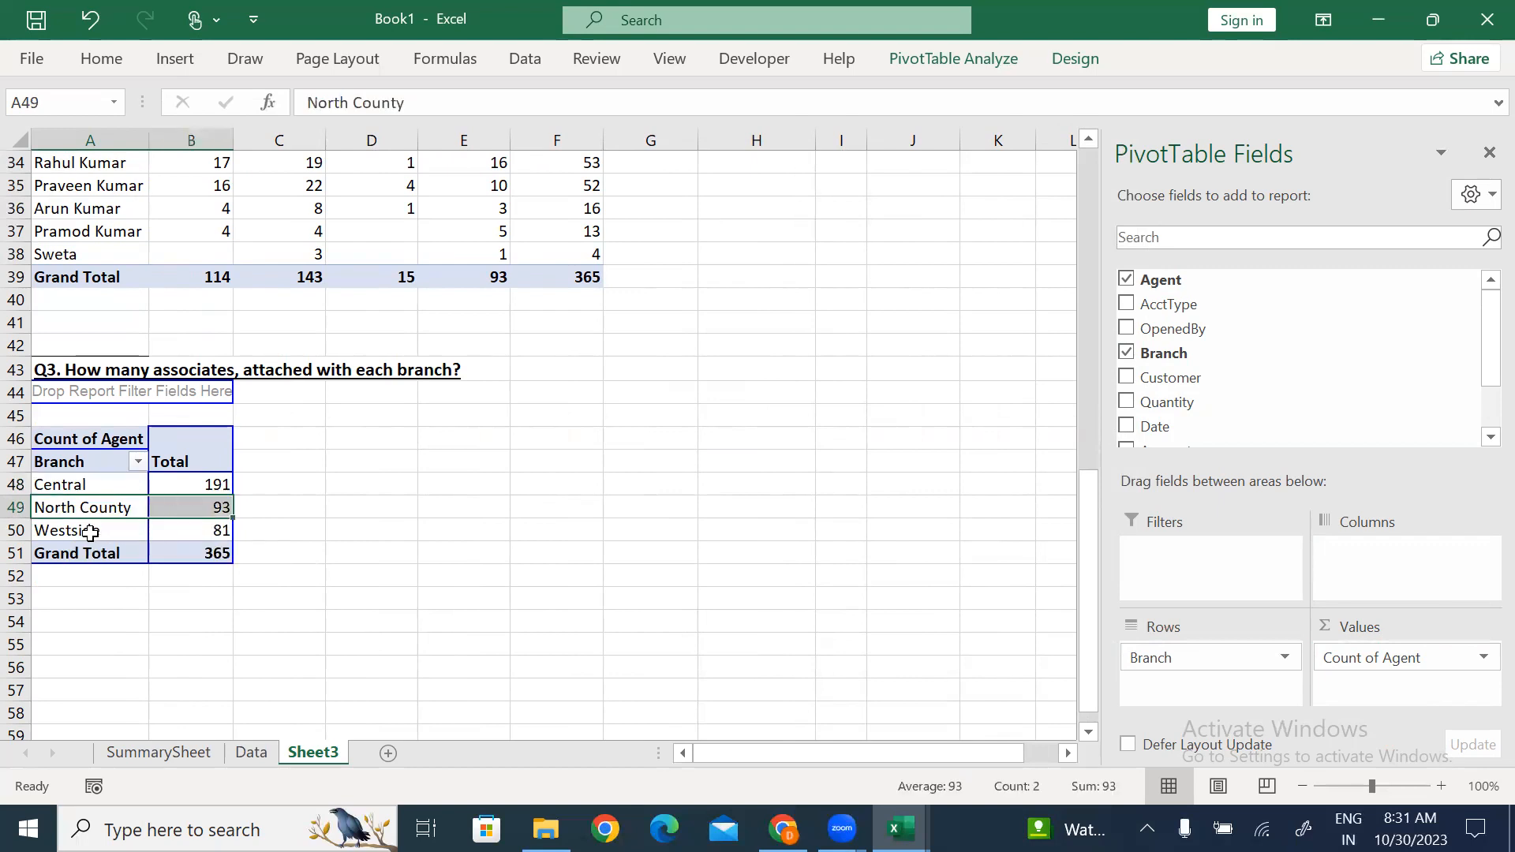
drag(57, 530, 198, 528)
click(198, 528)
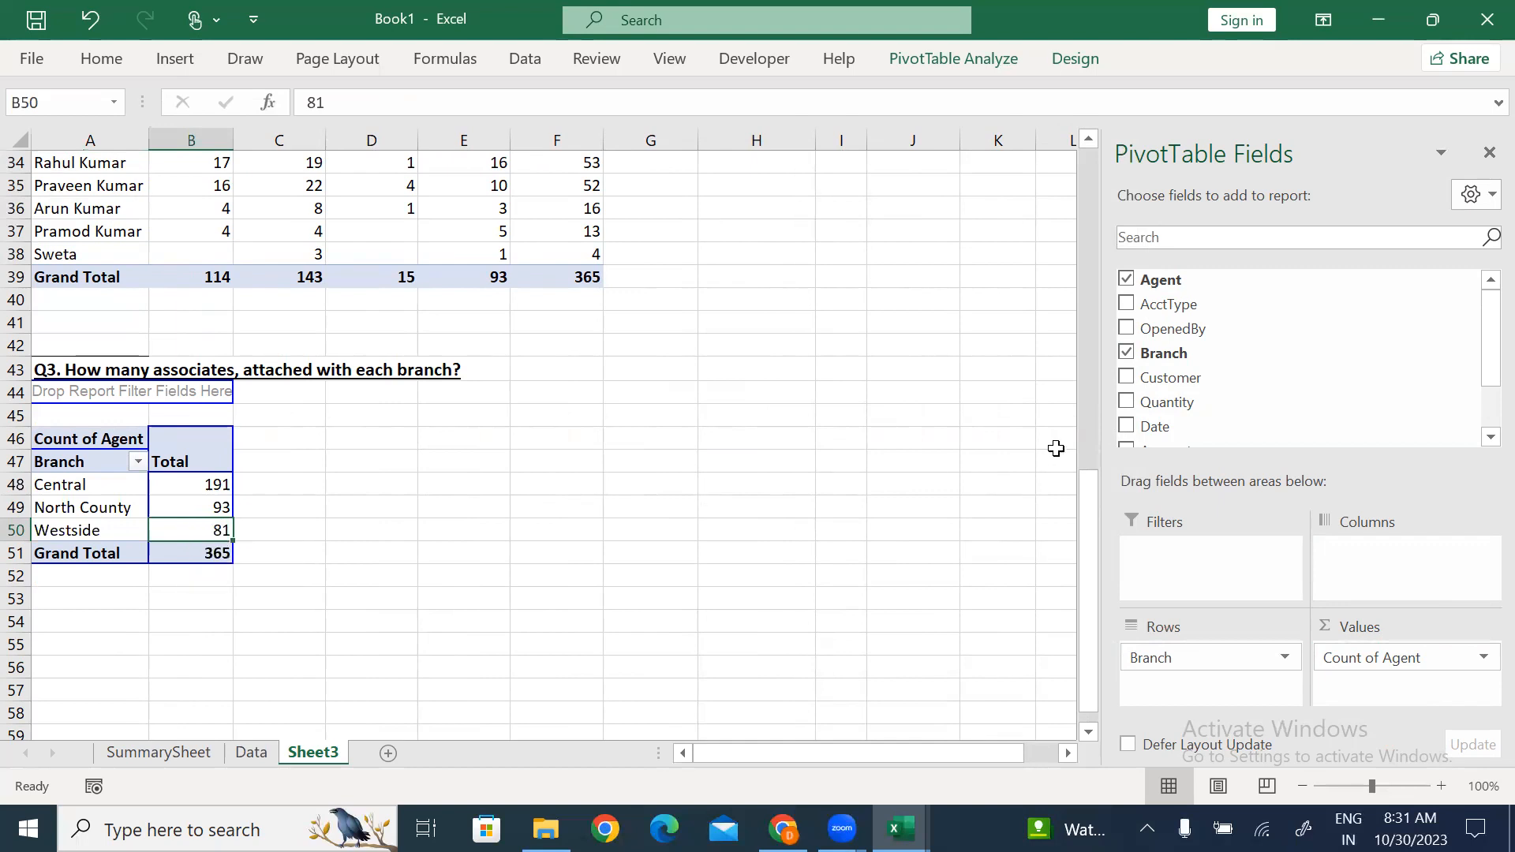
Add Customer to the Q3 pivot table's columns and check the Central branch's Existing, New and Grand Total counts.
drag(1164, 385, 1409, 564)
click(92, 485)
click(204, 489)
click(315, 483)
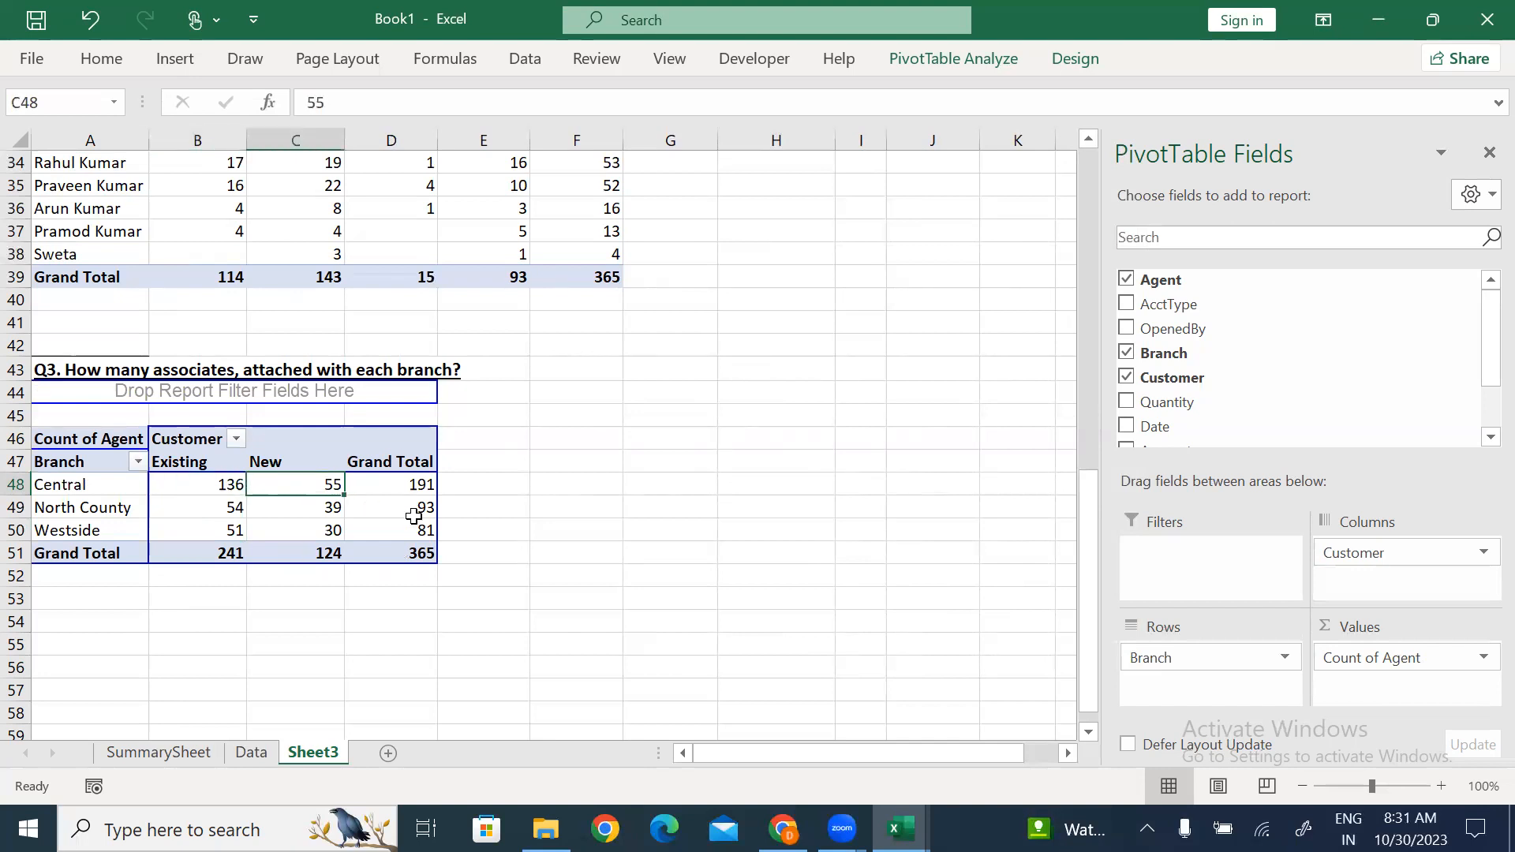
click(426, 483)
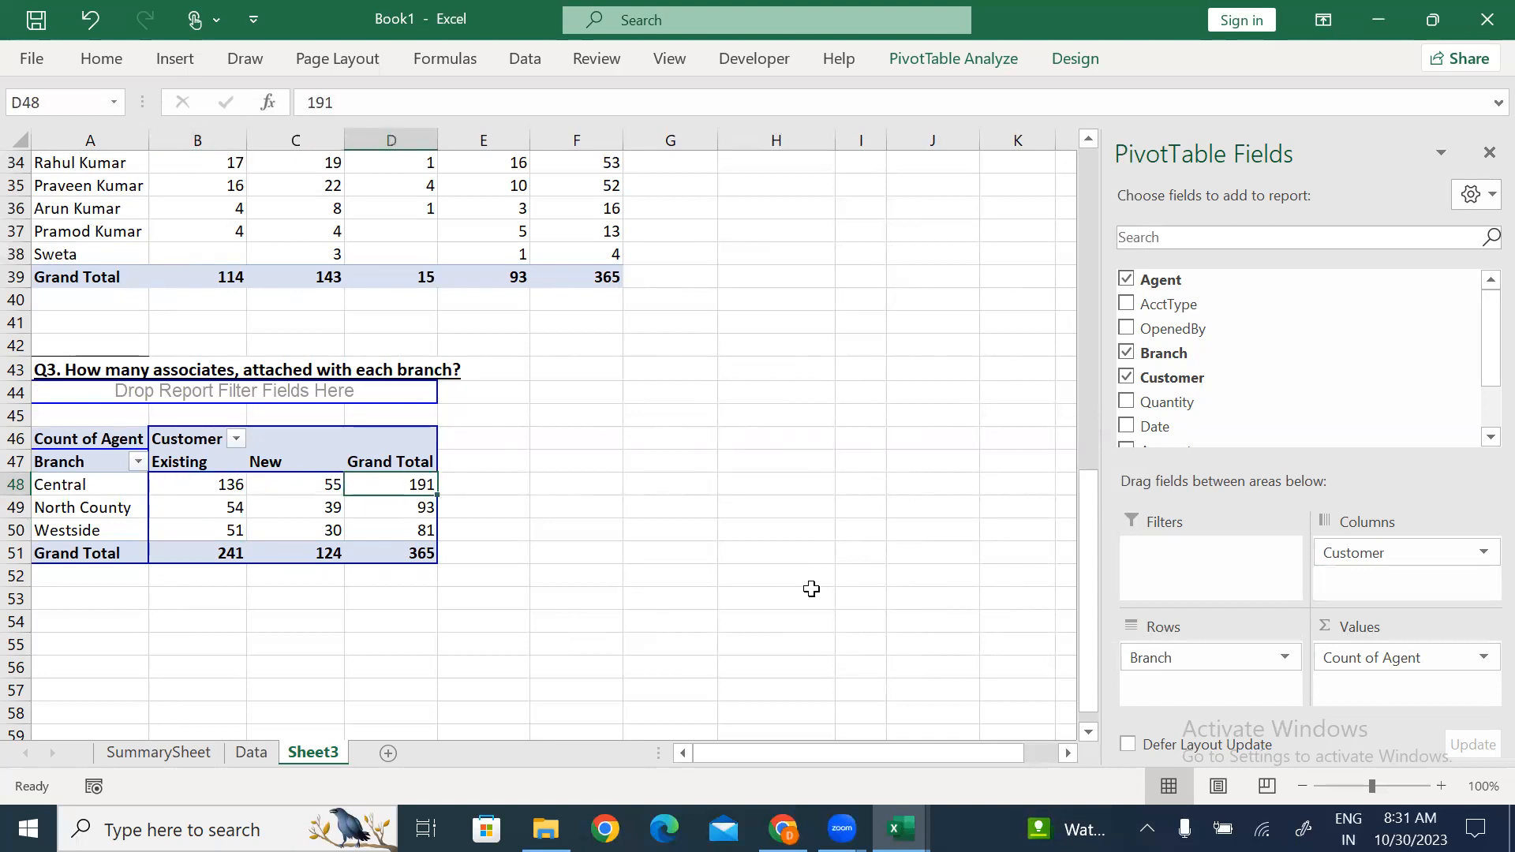
Copy the question "Q4. What is total earning from each Agent?" from the question list into cell A54, below the Q3 pivot table.
click(761, 505)
key(ctrl+Home)
key(Home)
key(Down)
key(Down)
key(Down)
key(ctrl+c)
key(Down)
key(Down)
key(Down)
key(Down)
key(Down)
key(Down)
key(Down)
key(Down)
key(Down)
key(Down)
key(Down)
key(Down)
key(Down)
key(Down)
key(Down)
key(Down)
key(Down)
key(Down)
key(Down)
key(Down)
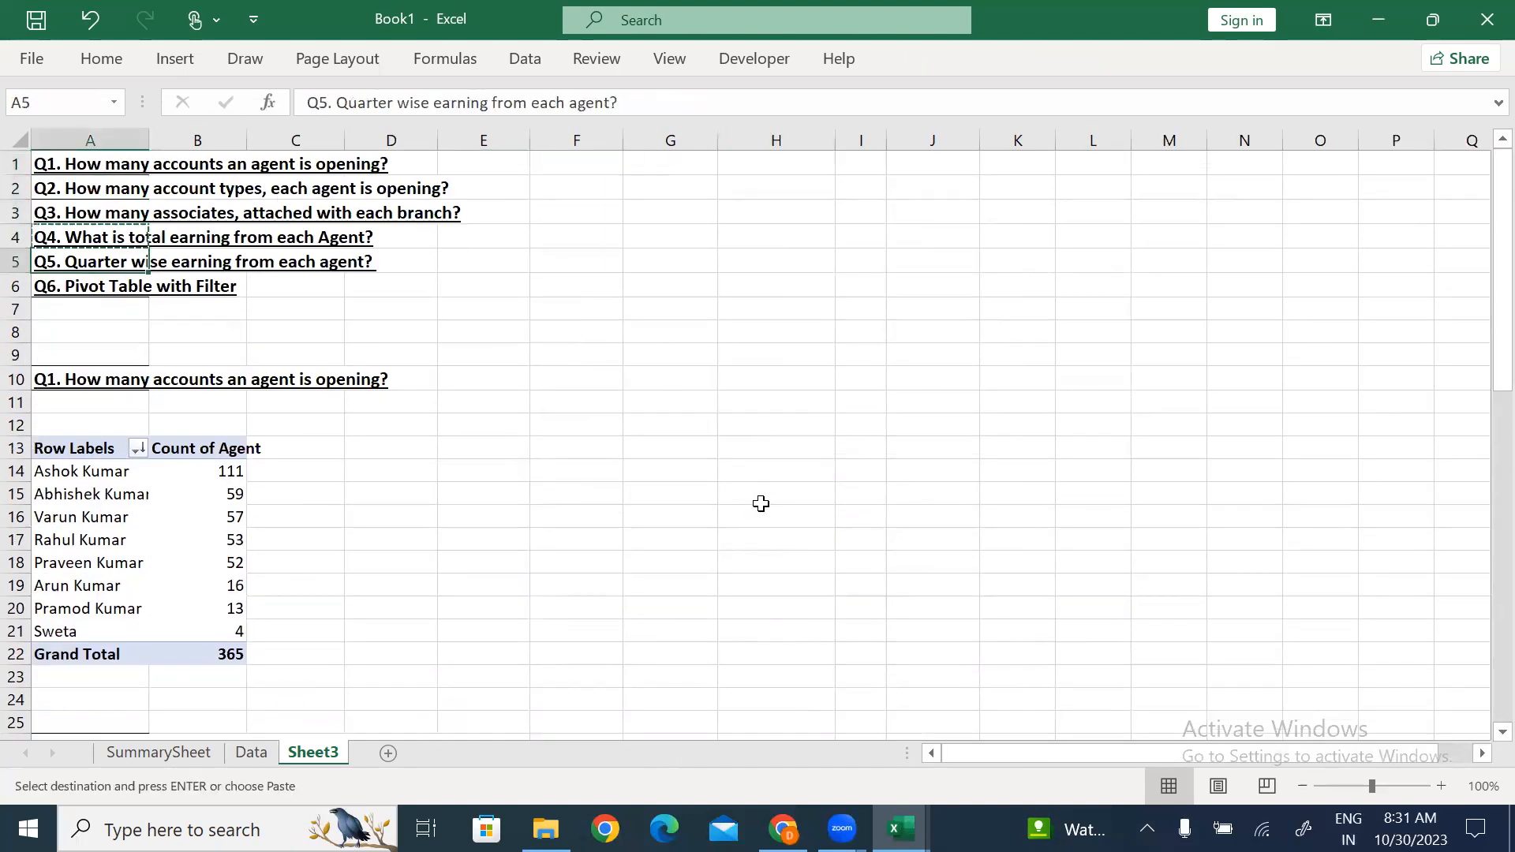
key(Down)
key(Down)
key(Down)
key(Down)
key(Down)
key(Down)
key(Down)
key(Down)
key(Down)
key(Down)
key(Down)
key(Down)
key(Down)
key(Down)
key(Down)
key(Down)
key(Up)
key(Up)
key(Up)
key(Up)
key(Up)
key(Up)
key(Up)
key(Up)
key(Up)
key(Up)
key(Up)
key(Up)
key(Up)
key(Up)
key(Up)
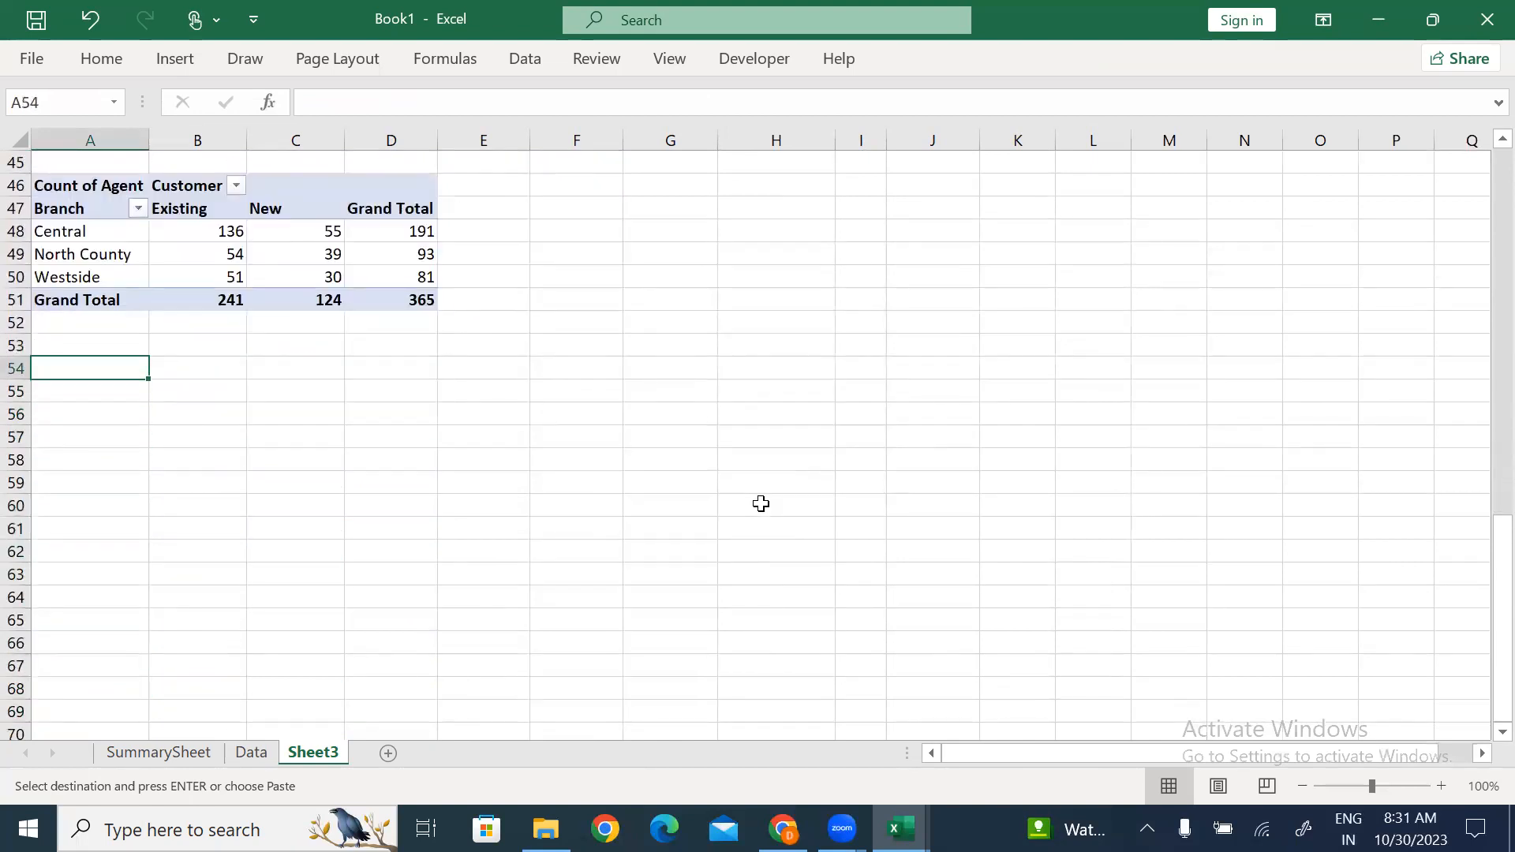
key(ctrl+v)
Copy the whole Q3 pivot table and paste it at A57, under the Q4 heading.
key(Up)
key(Up)
key(Up)
key(Up)
key(Up)
key(Up)
key(Up)
key(Up)
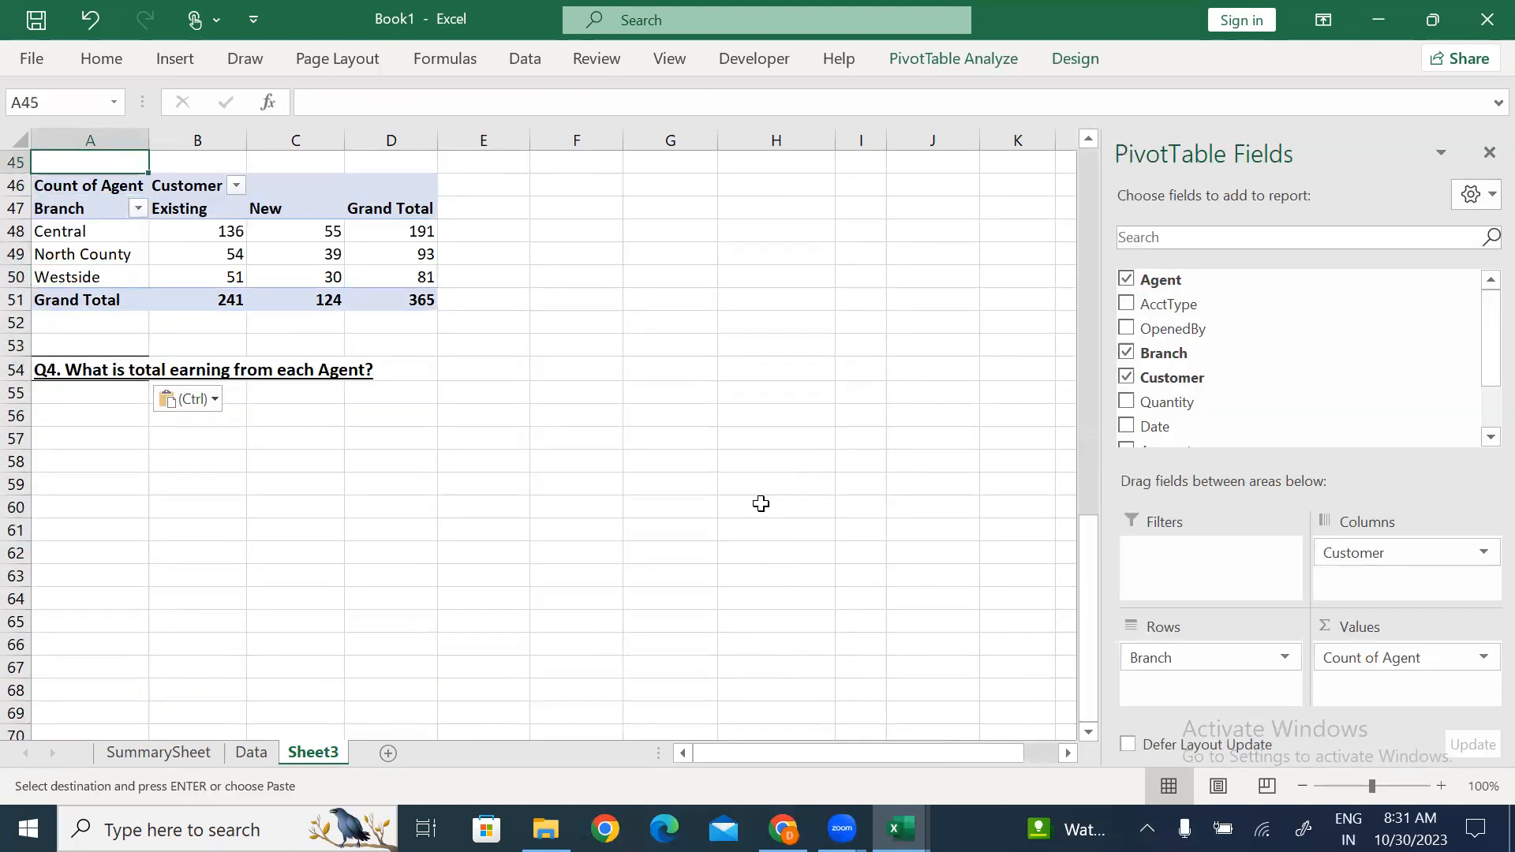
key(shift+Down)
key(shift+Down)
key(shift+Down)
key(shift+Down)
key(shift+Down)
key(shift+Right)
key(shift+Right)
key(shift+Right)
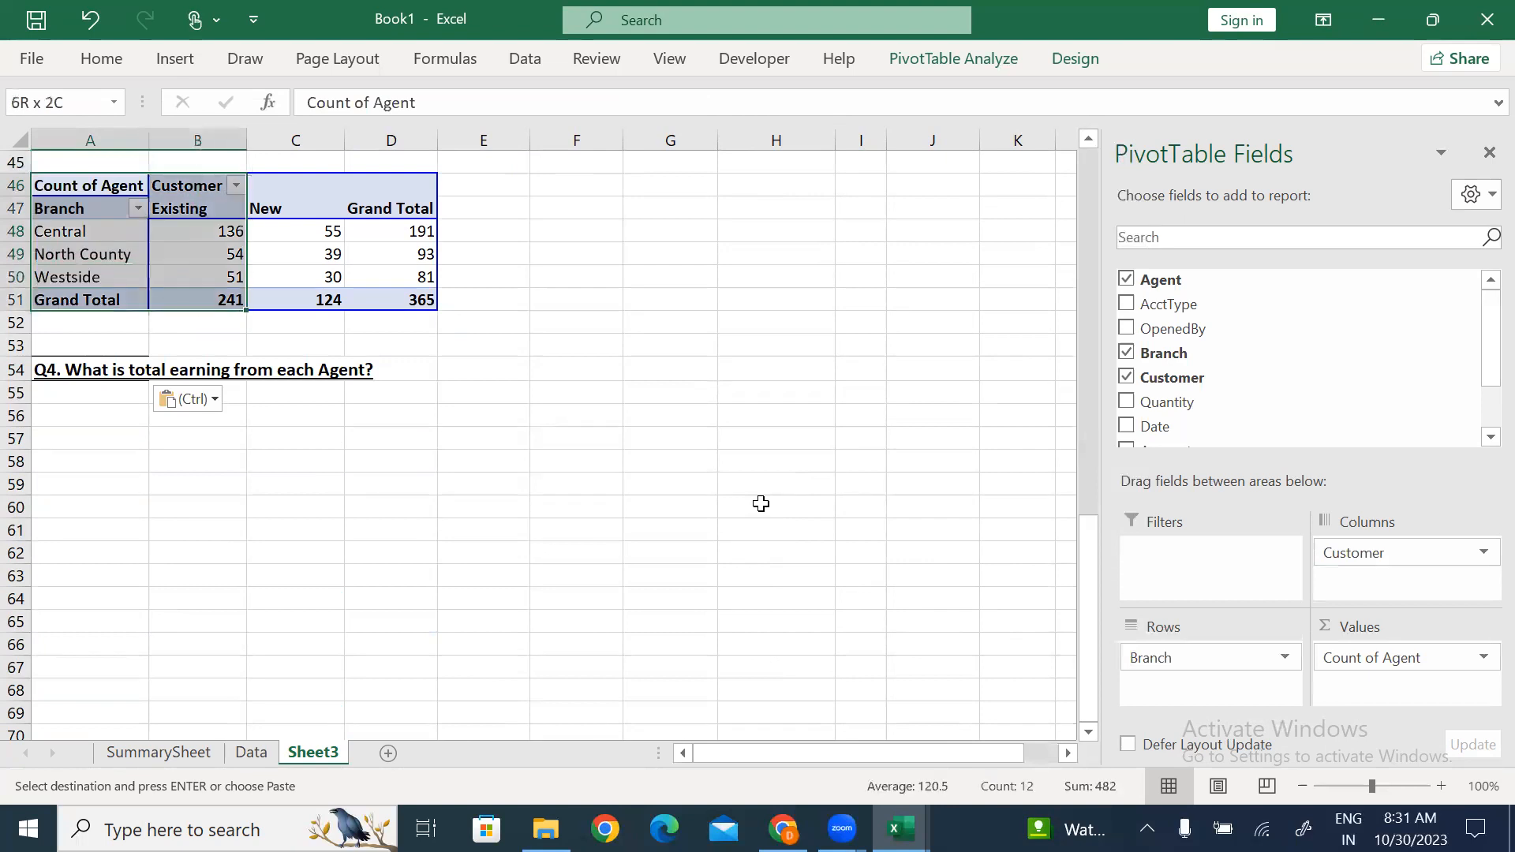
key(ctrl+c)
key(Down)
key(Down)
key(Down)
key(Down)
key(Down)
key(Down)
key(Down)
key(Down)
key(Down)
key(Down)
key(Down)
key(Down)
key(Up)
key(ctrl+v)
key(Down)
key(Escape)
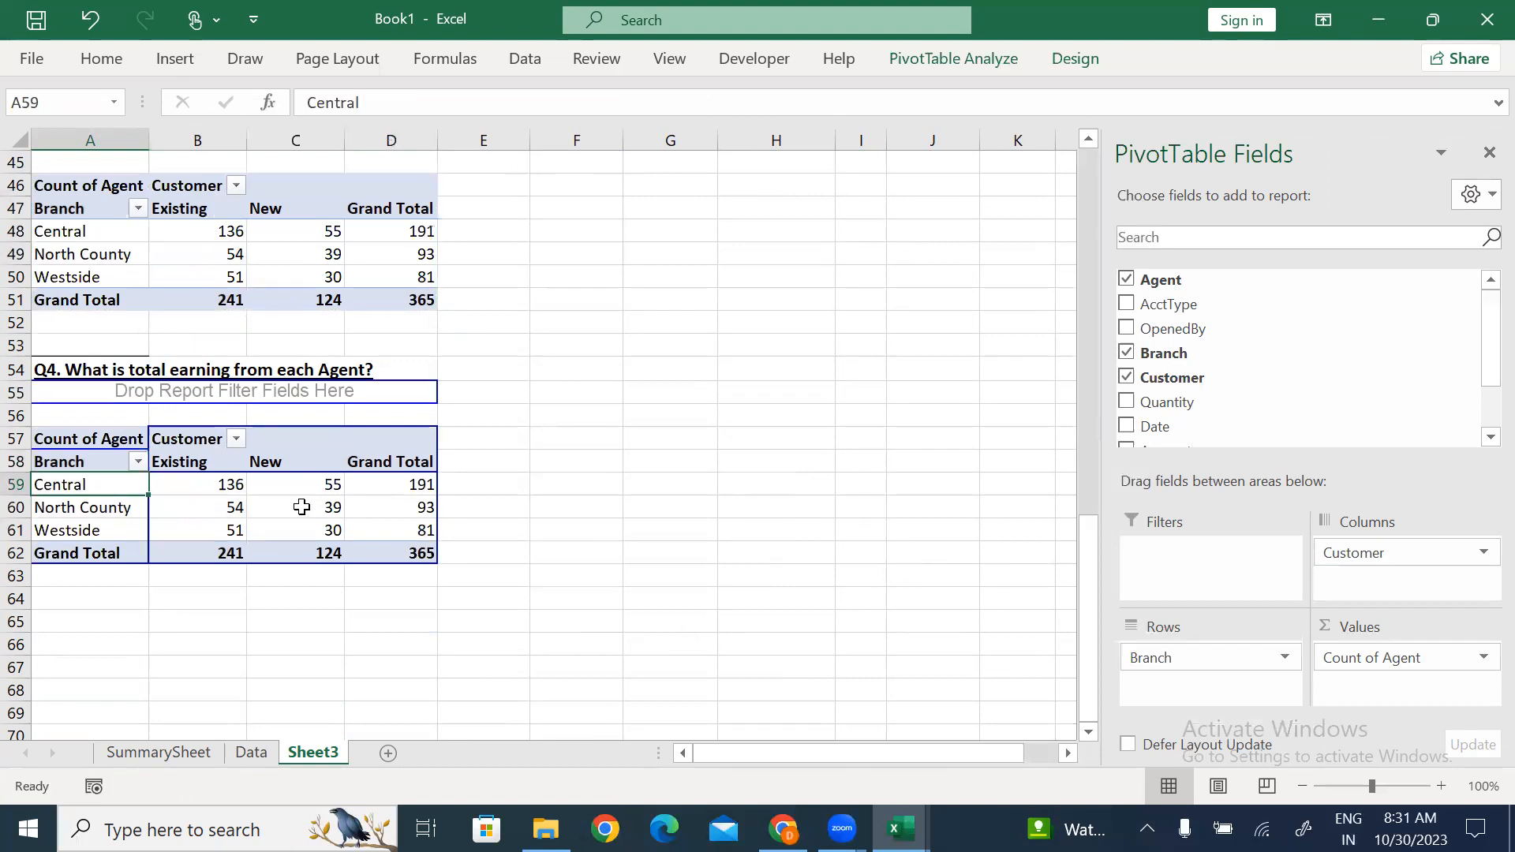
Review the Q3 pivot table's Existing and New agent counts for each branch.
click(294, 505)
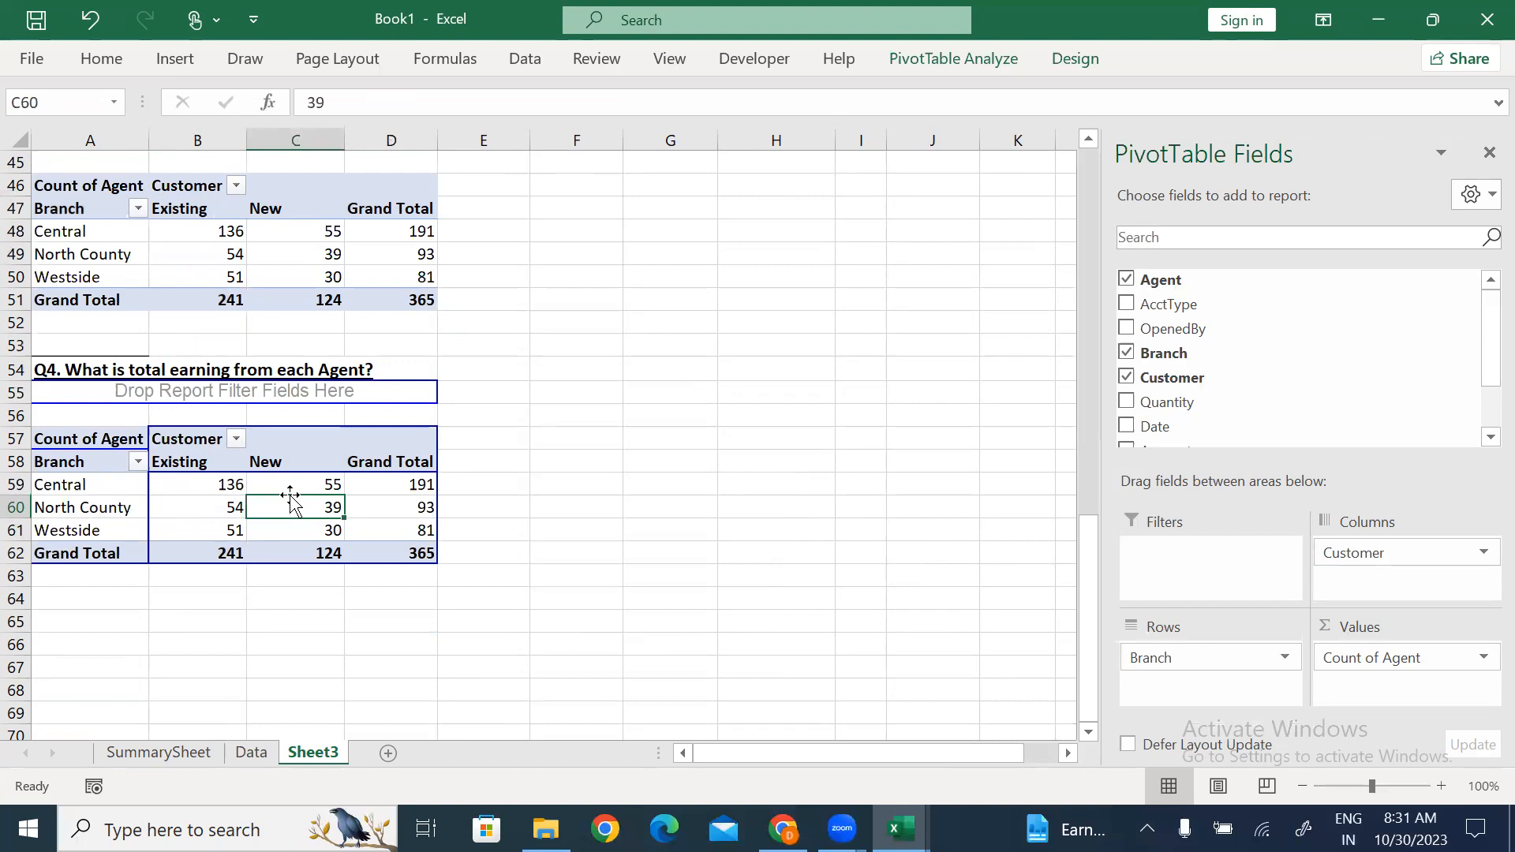
drag(217, 231, 329, 279)
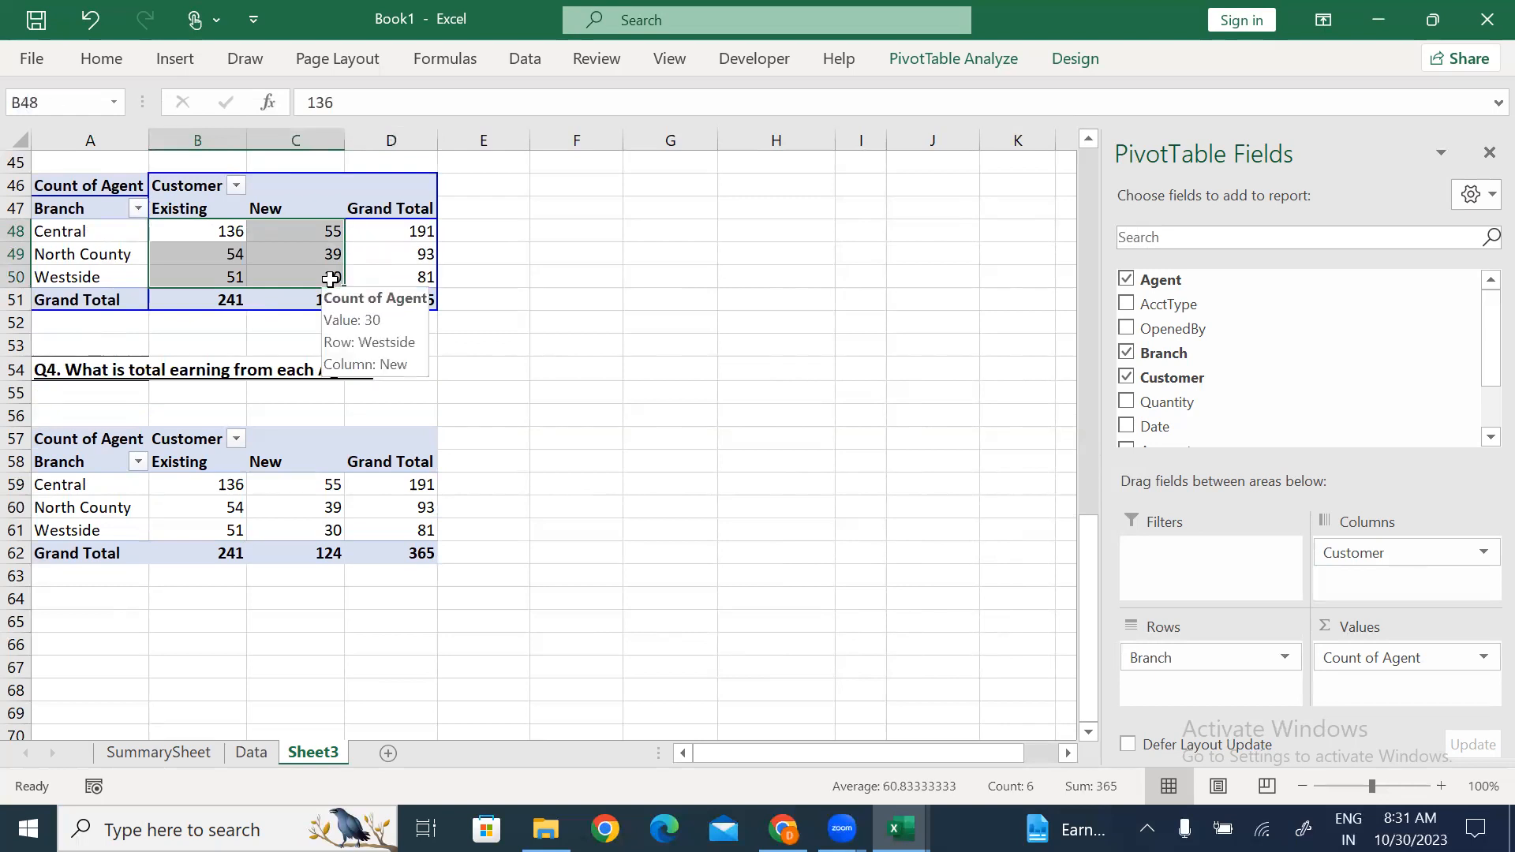
click(80, 232)
click(217, 206)
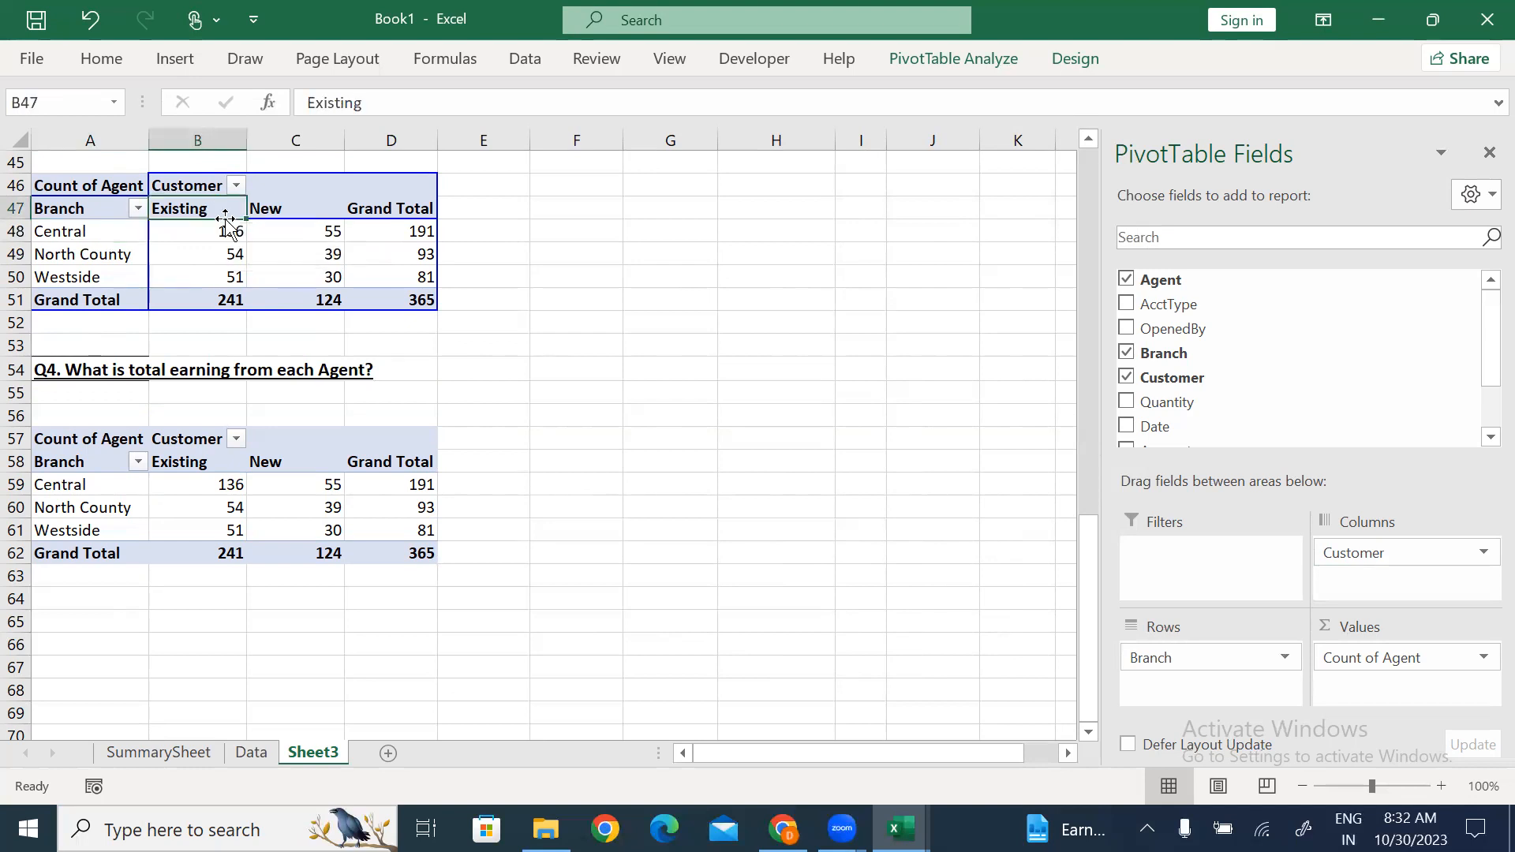
Remove Branch from the rows, Customer from the columns and Count of Agent from the values of the Q4 pivot table.
click(292, 507)
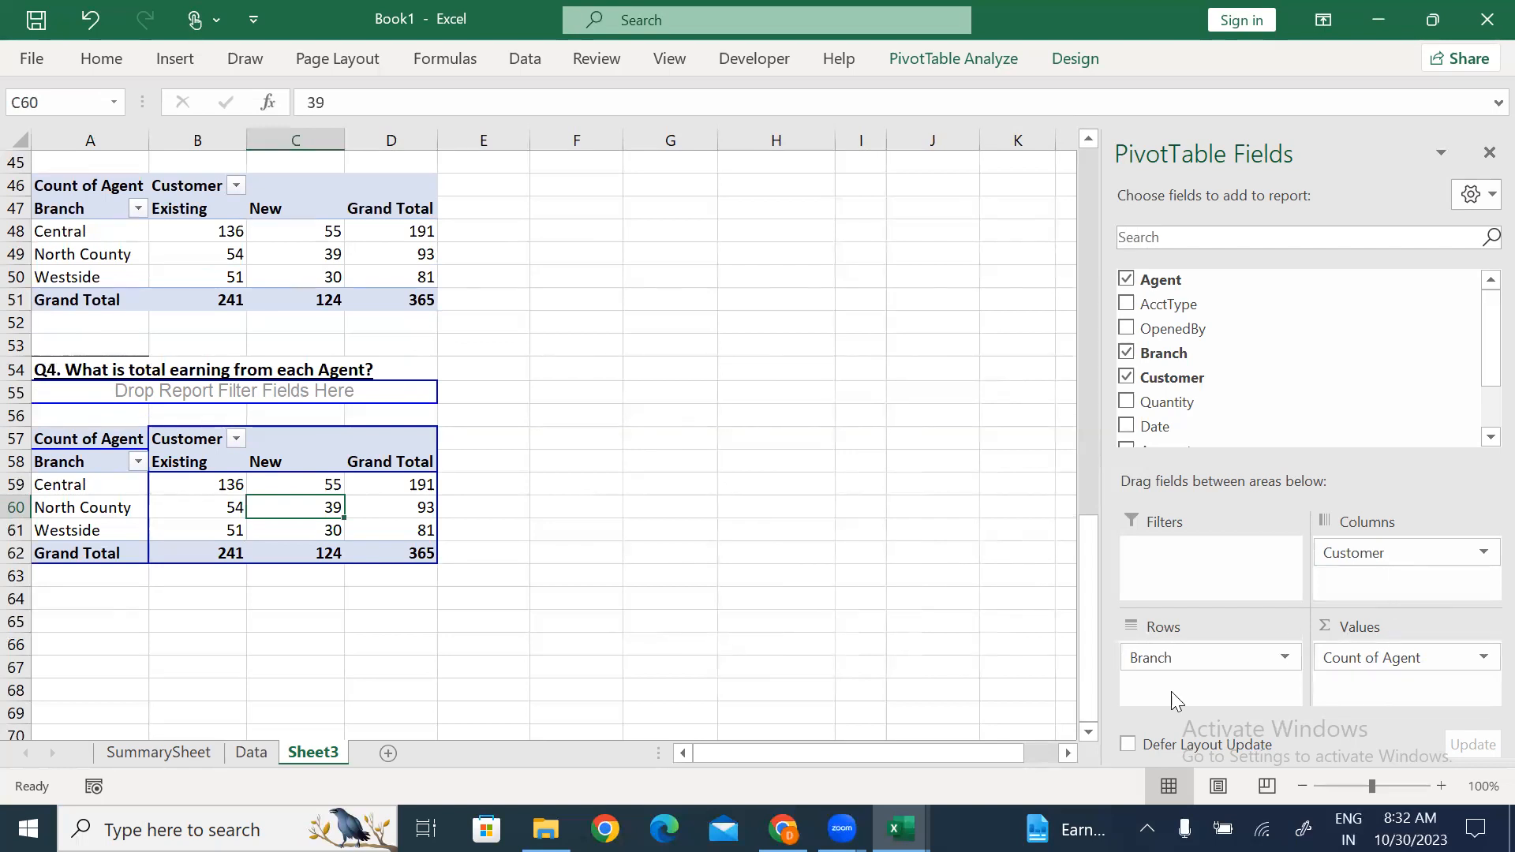
drag(1219, 657, 1254, 353)
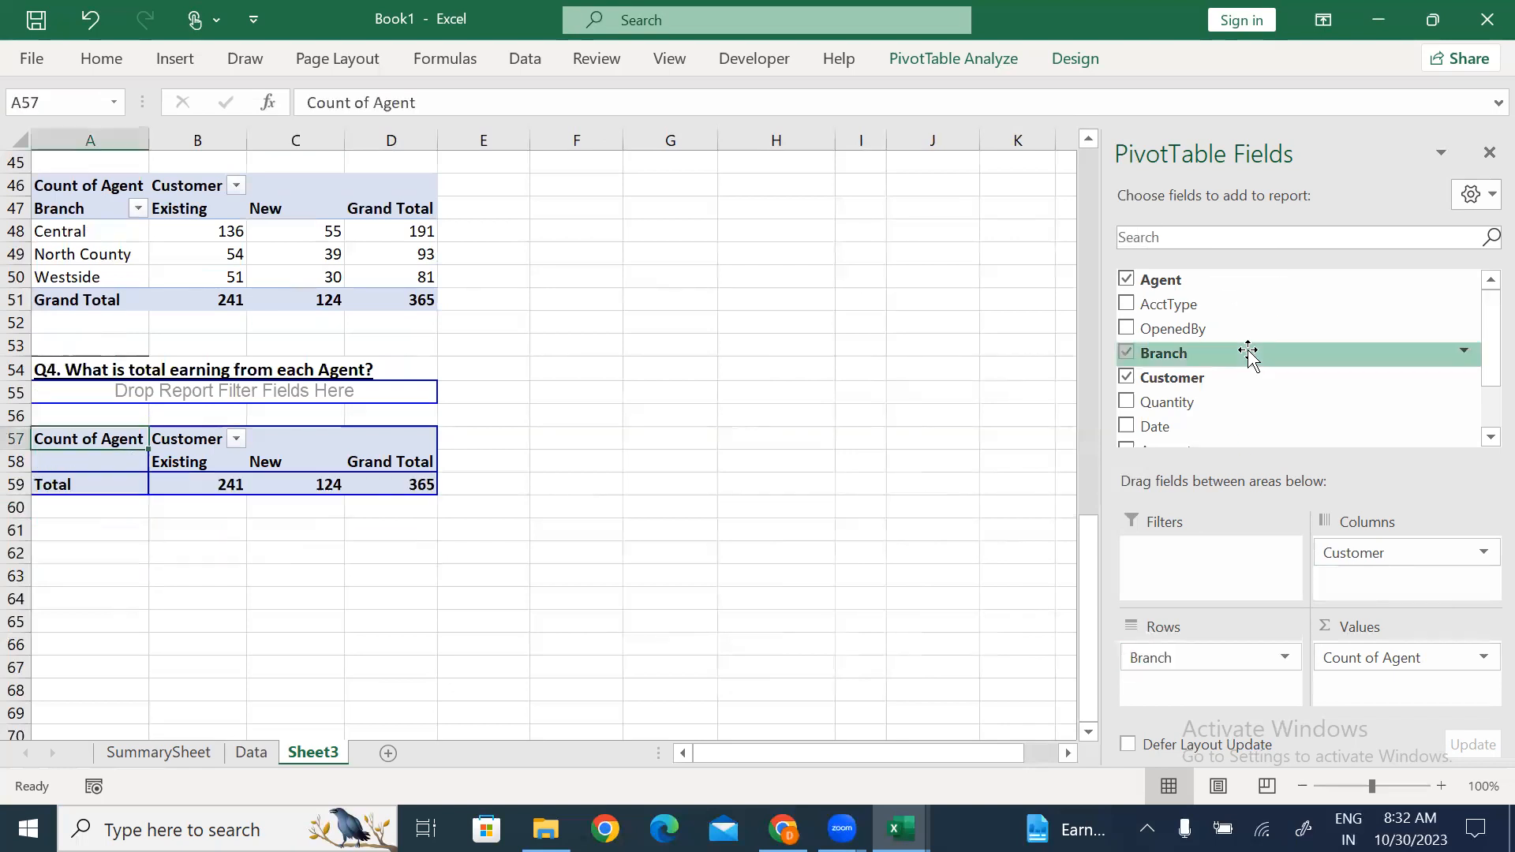
drag(1342, 552, 1353, 446)
drag(1363, 655, 1282, 419)
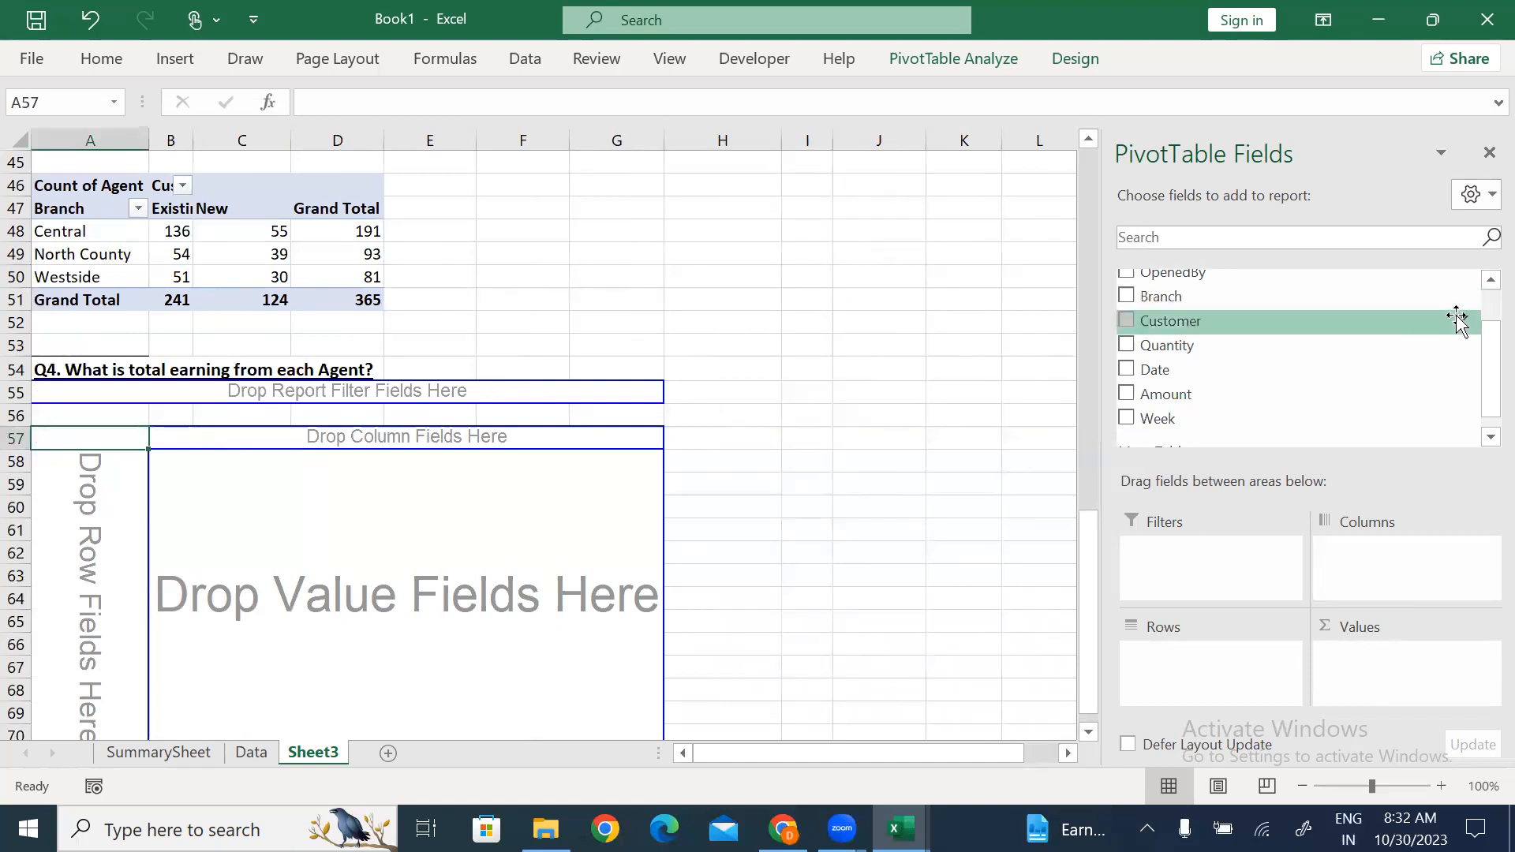
Add Agent to the Q4 pivot table's rows and Amount to its values as a sum.
drag(1488, 353, 1488, 312)
drag(1190, 285, 1189, 667)
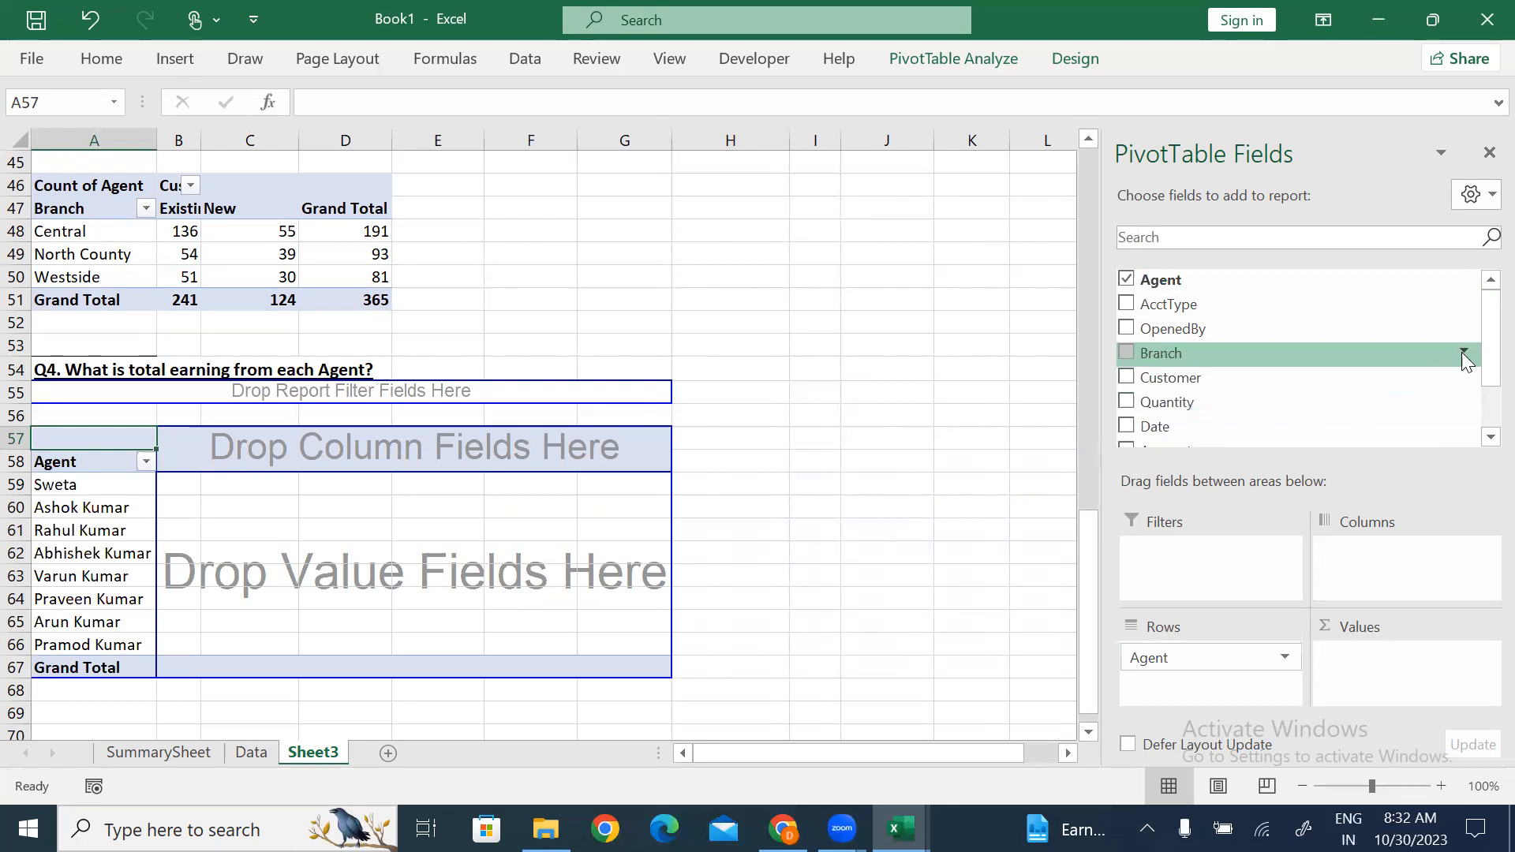
scroll(1481, 352, down, 1)
drag(1170, 382, 1369, 691)
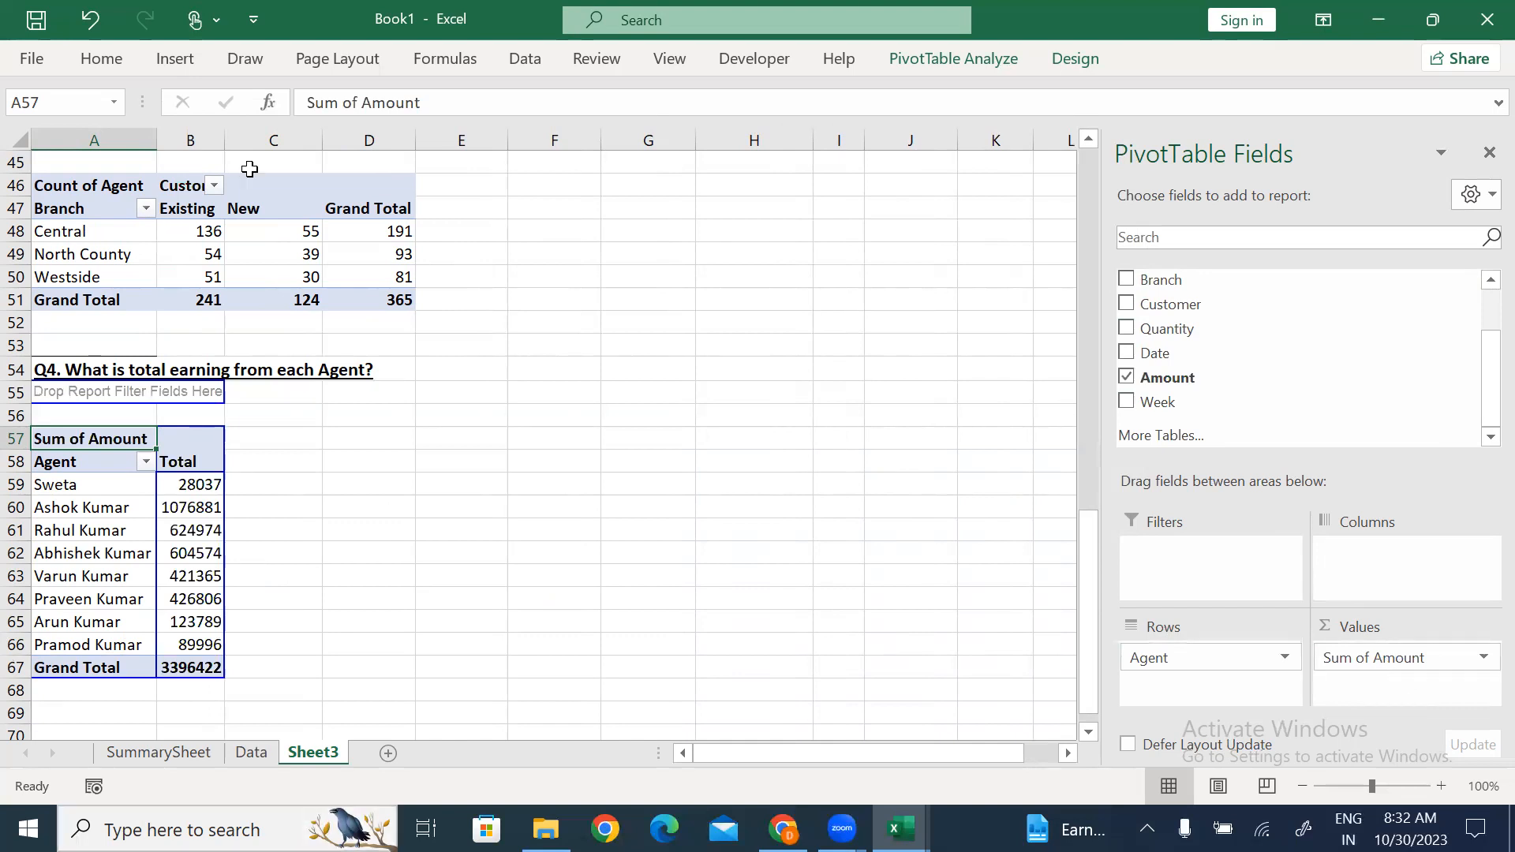
Widen column B and check the total amount of each agent in the Q4 pivot table.
drag(220, 138, 258, 139)
drag(225, 494, 233, 639)
click(236, 639)
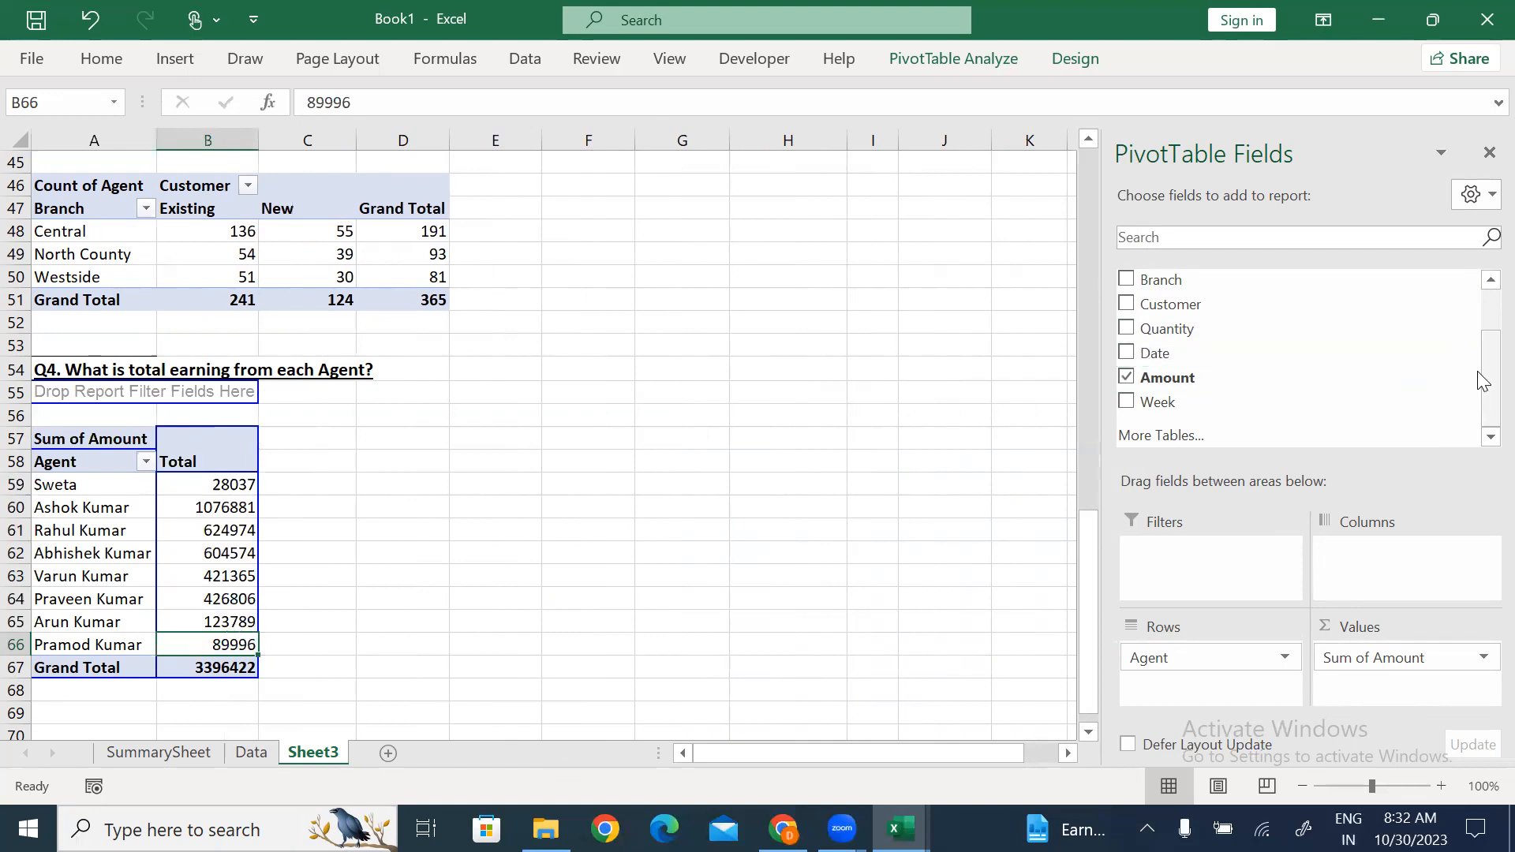
Add Branch to the Q4 pivot table's columns and check the agents' amounts per branch.
drag(1482, 394, 1484, 321)
drag(1184, 352, 1418, 578)
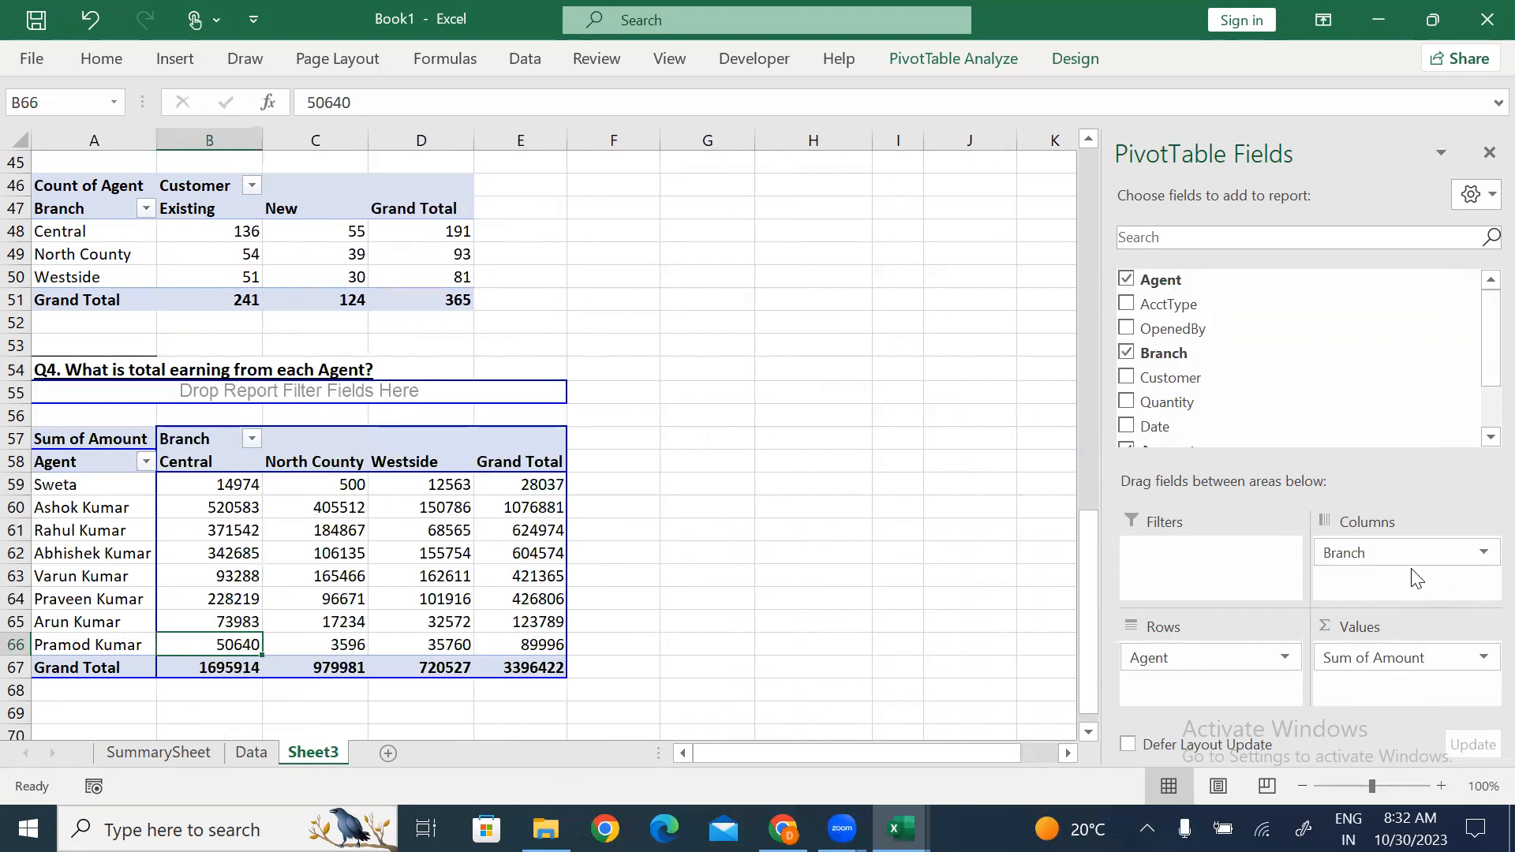
drag(217, 484, 441, 509)
click(213, 508)
drag(213, 509, 304, 509)
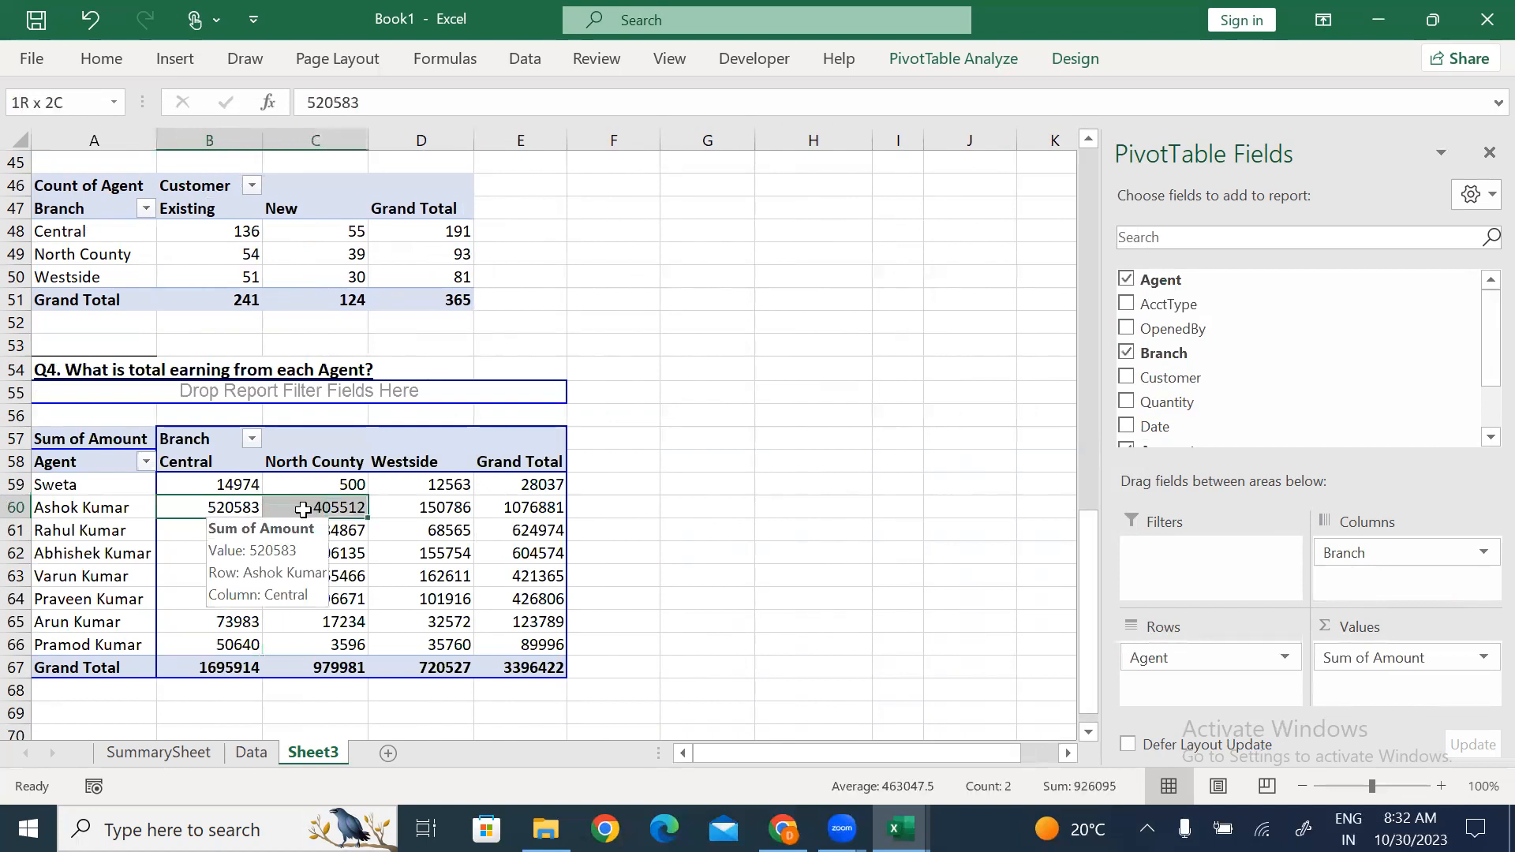
drag(203, 532, 316, 553)
click(282, 622)
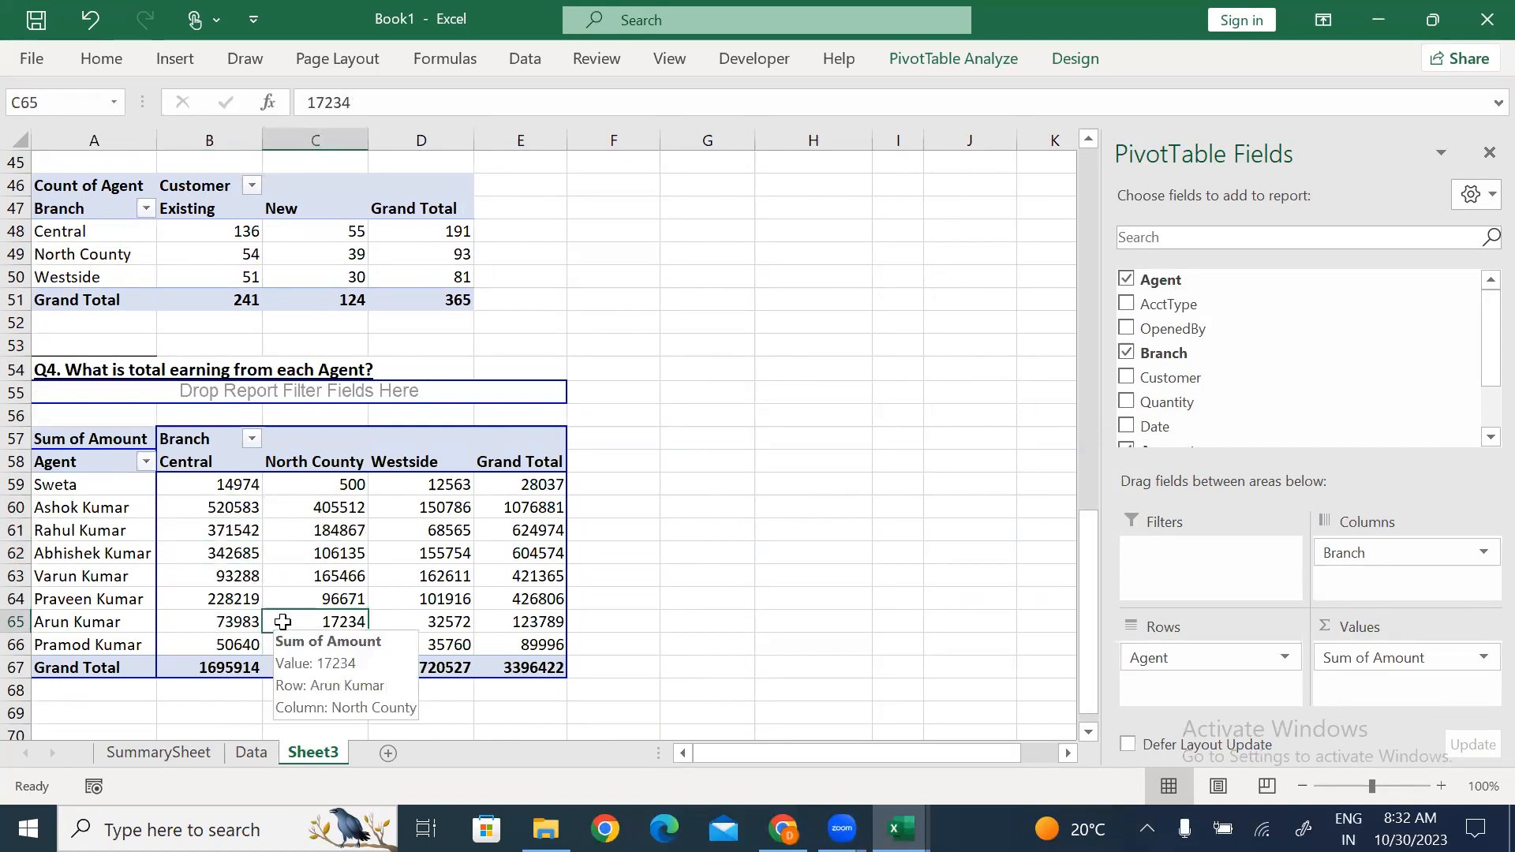
Copy the question "Q5. Quarter wise earning from each agent?" from the question list to A71, below the Q4 pivot table.
click(667, 510)
key(ctrl+Up)
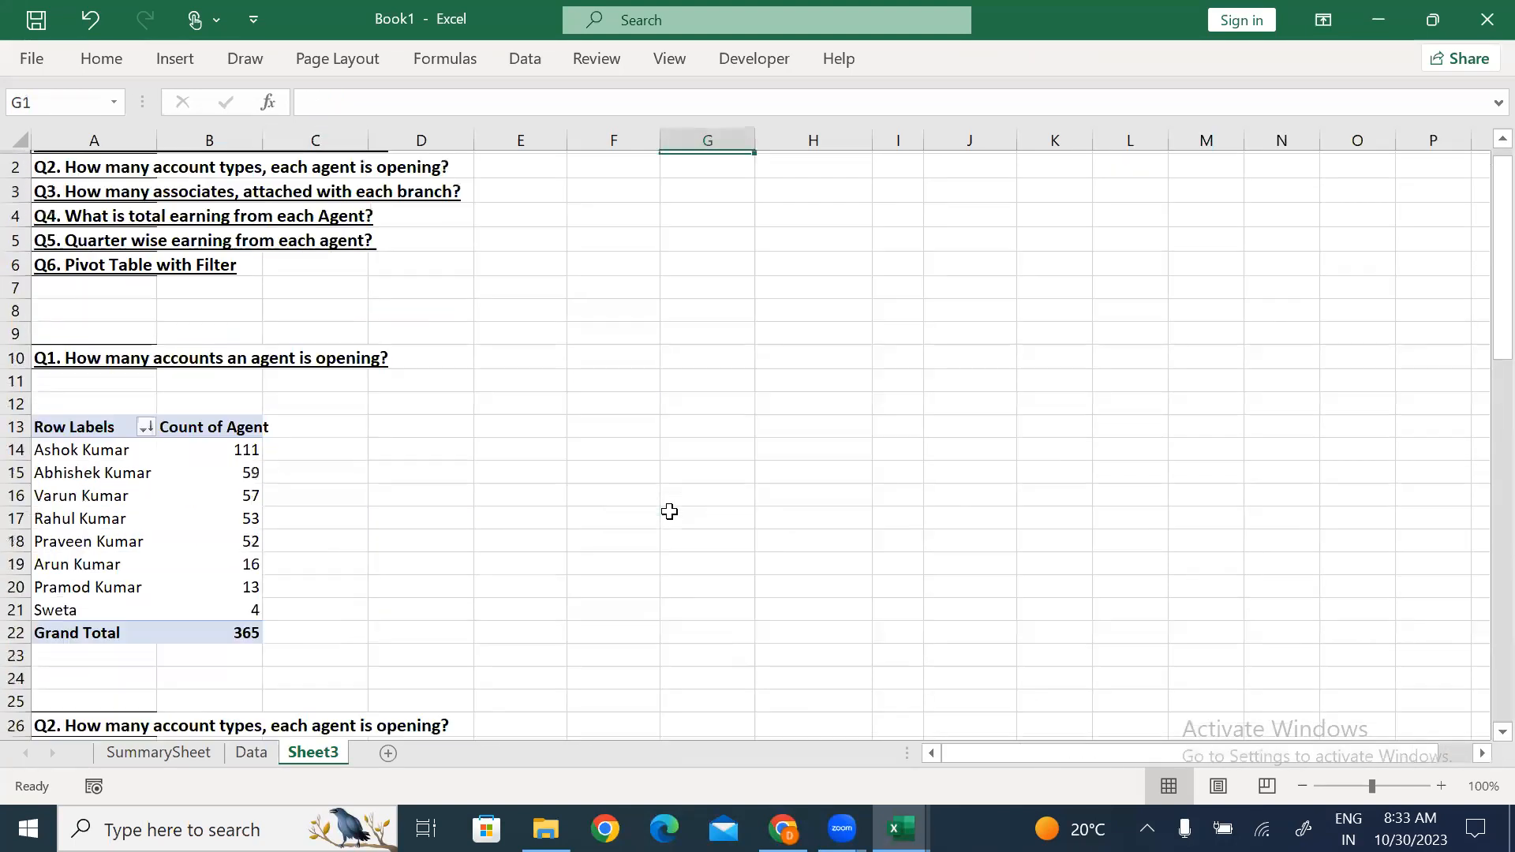
key(ctrl+Left)
key(Down)
key(Down)
key(Down)
key(Down)
key(ctrl+c)
key(Down)
key(Down)
key(Down)
key(Down)
key(Down)
key(Down)
key(Down)
key(Down)
key(Down)
key(Down)
key(Down)
key(Down)
key(Down)
key(Down)
key(Down)
key(Down)
key(Down)
key(Down)
key(Down)
key(Down)
key(Down)
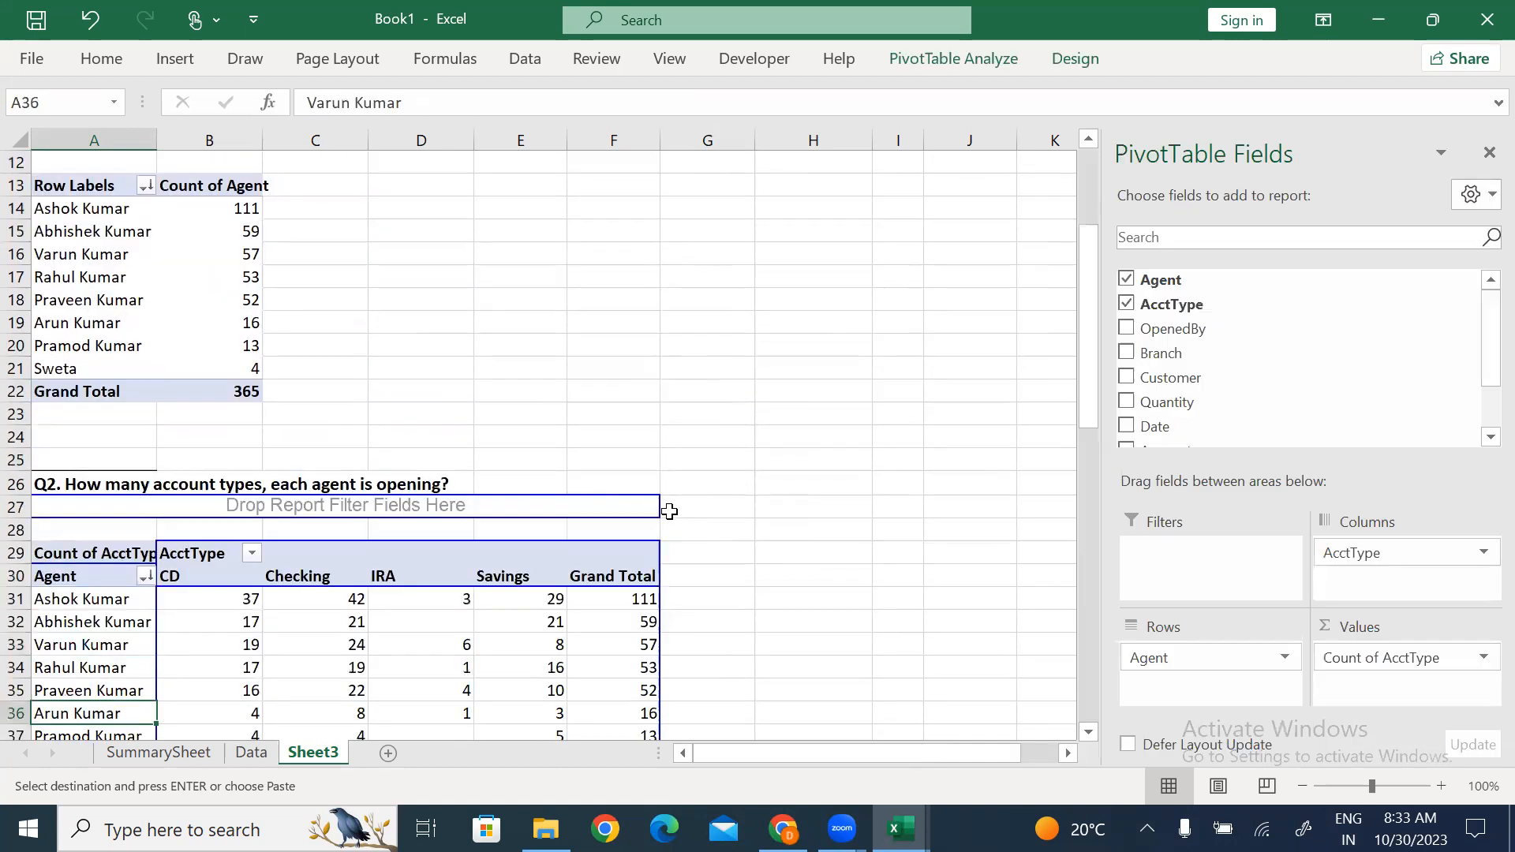
key(Down)
key(Down)
key(Down)
key(Down)
key(Down)
key(Down)
key(Down)
key(Down)
key(Down)
key(Down)
key(Down)
key(Down)
key(Down)
key(Down)
key(Down)
key(Down)
key(Down)
key(Down)
key(Down)
key(Down)
key(Up)
key(Up)
key(Up)
key(Up)
key(Up)
key(Up)
key(Up)
key(Up)
key(Up)
key(Up)
key(Up)
key(Down)
key(ctrl+v)
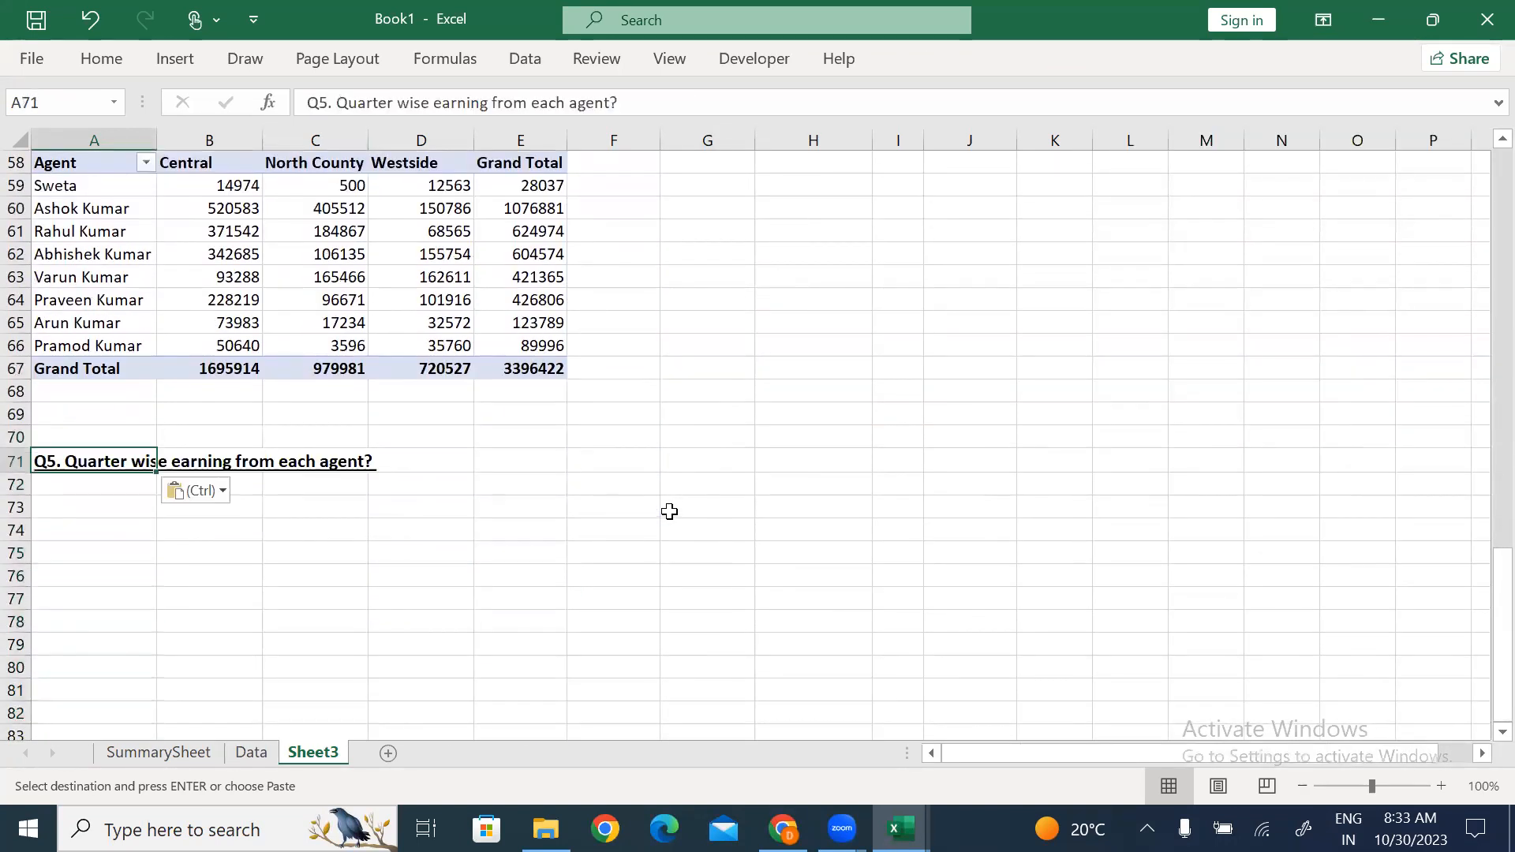
Try to copy the Q4 pivot table from its Agent header row through Grand Total to A74, below the Q5 heading.
key(Up)
key(Up)
key(Up)
key(Up)
key(Up)
key(Up)
key(Up)
key(Up)
key(Up)
key(Up)
key(Up)
key(Up)
key(Up)
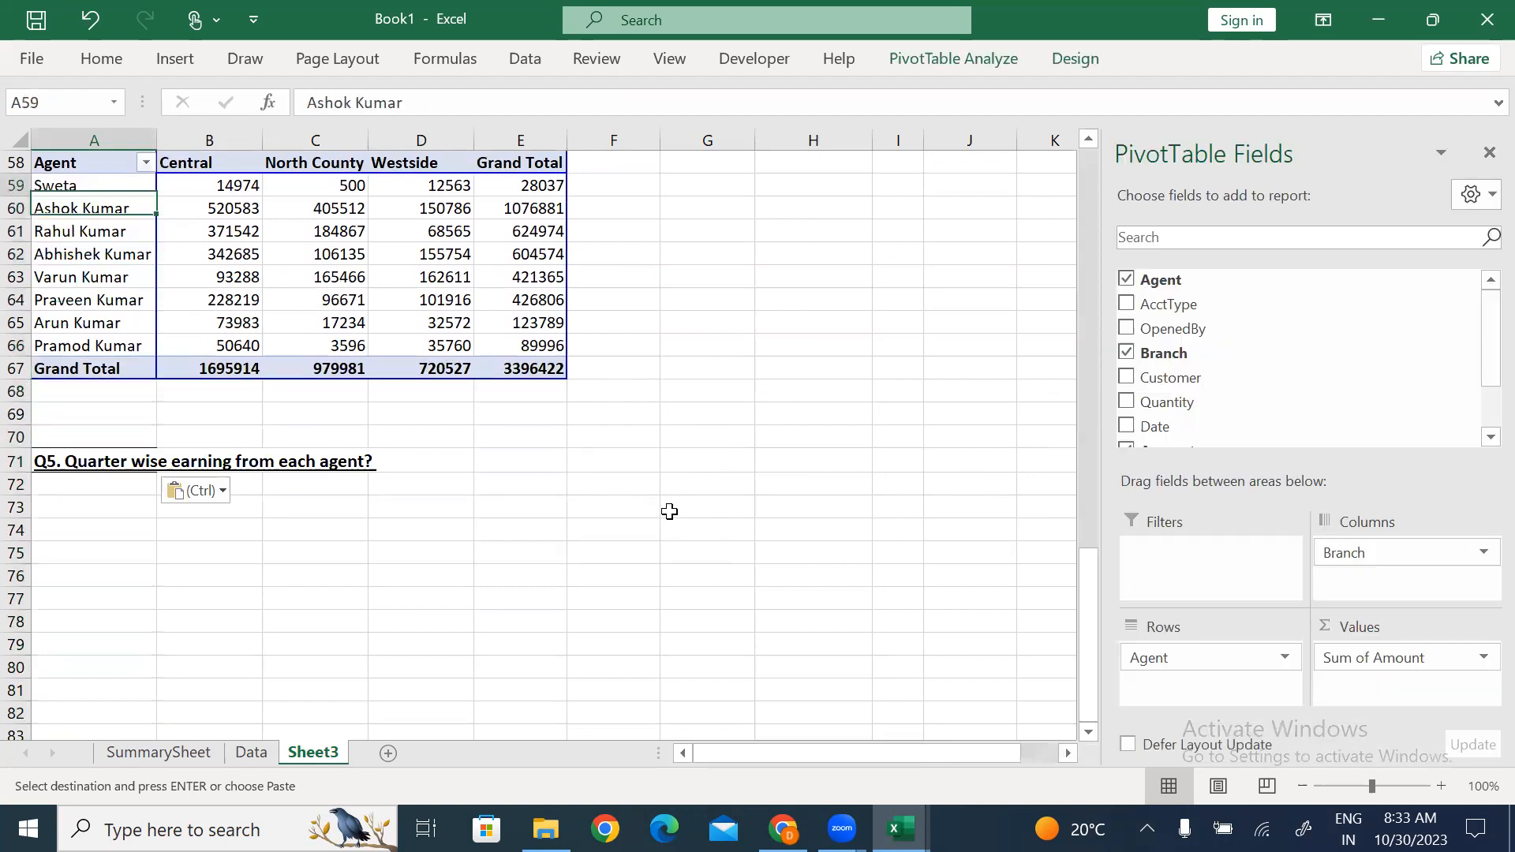
key(shift+Down)
key(shift+Down)
key(shift+Down)
key(shift+Down)
key(shift+Down)
key(shift+Down)
key(shift+Down)
key(shift+Down)
key(shift+Down)
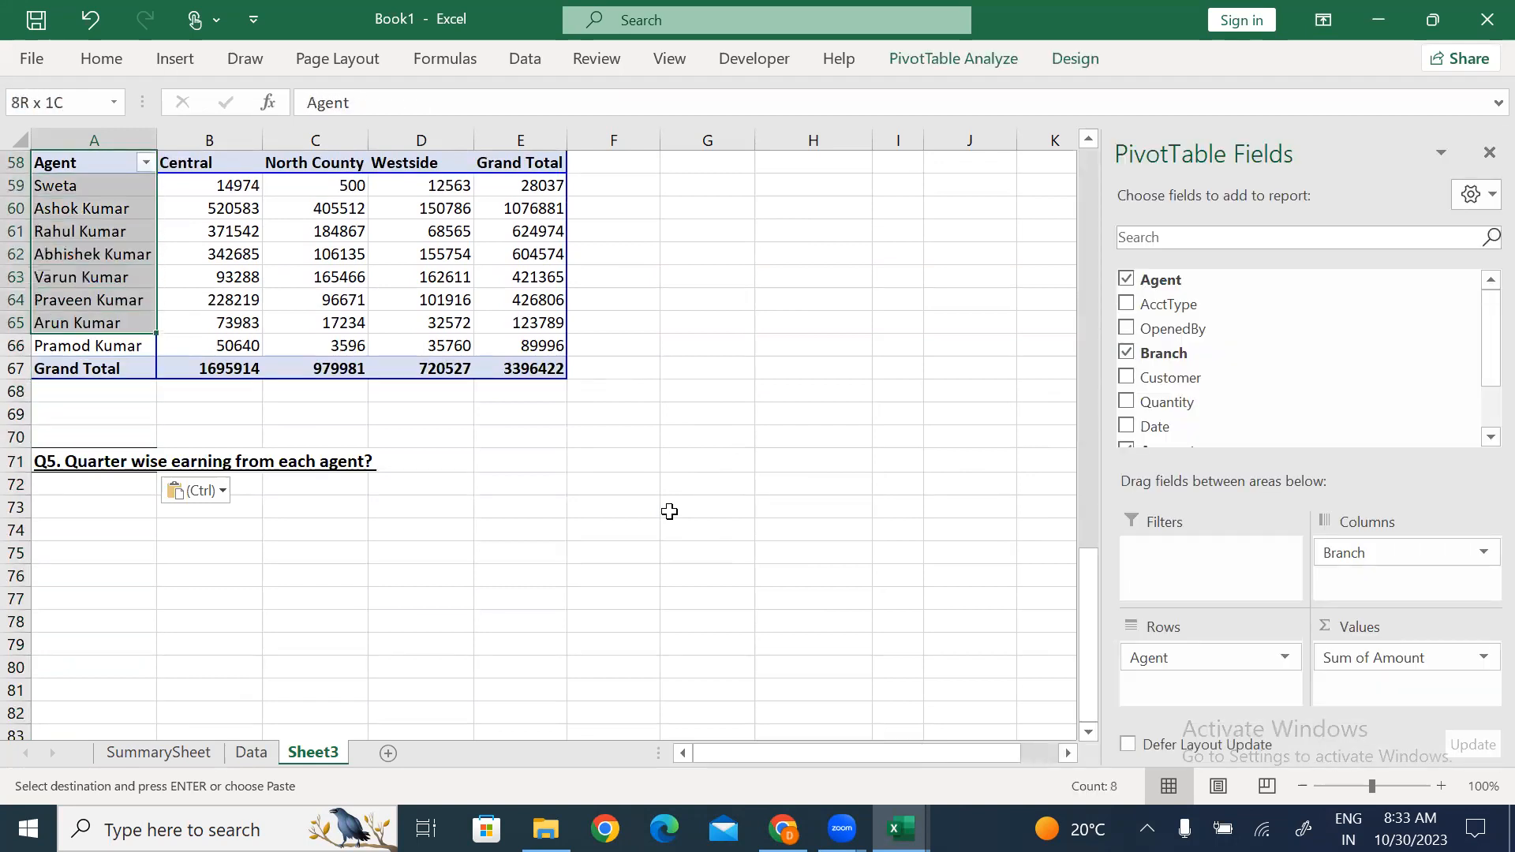
key(shift+Right)
key(shift+Right)
key(shift+Right)
key(shift+Right)
key(ctrl+c)
key(Down)
key(Down)
key(Down)
key(Down)
key(Down)
key(Down)
key(Down)
key(Down)
key(Down)
key(Down)
key(Down)
key(Down)
key(Down)
key(Down)
key(Down)
key(Down)
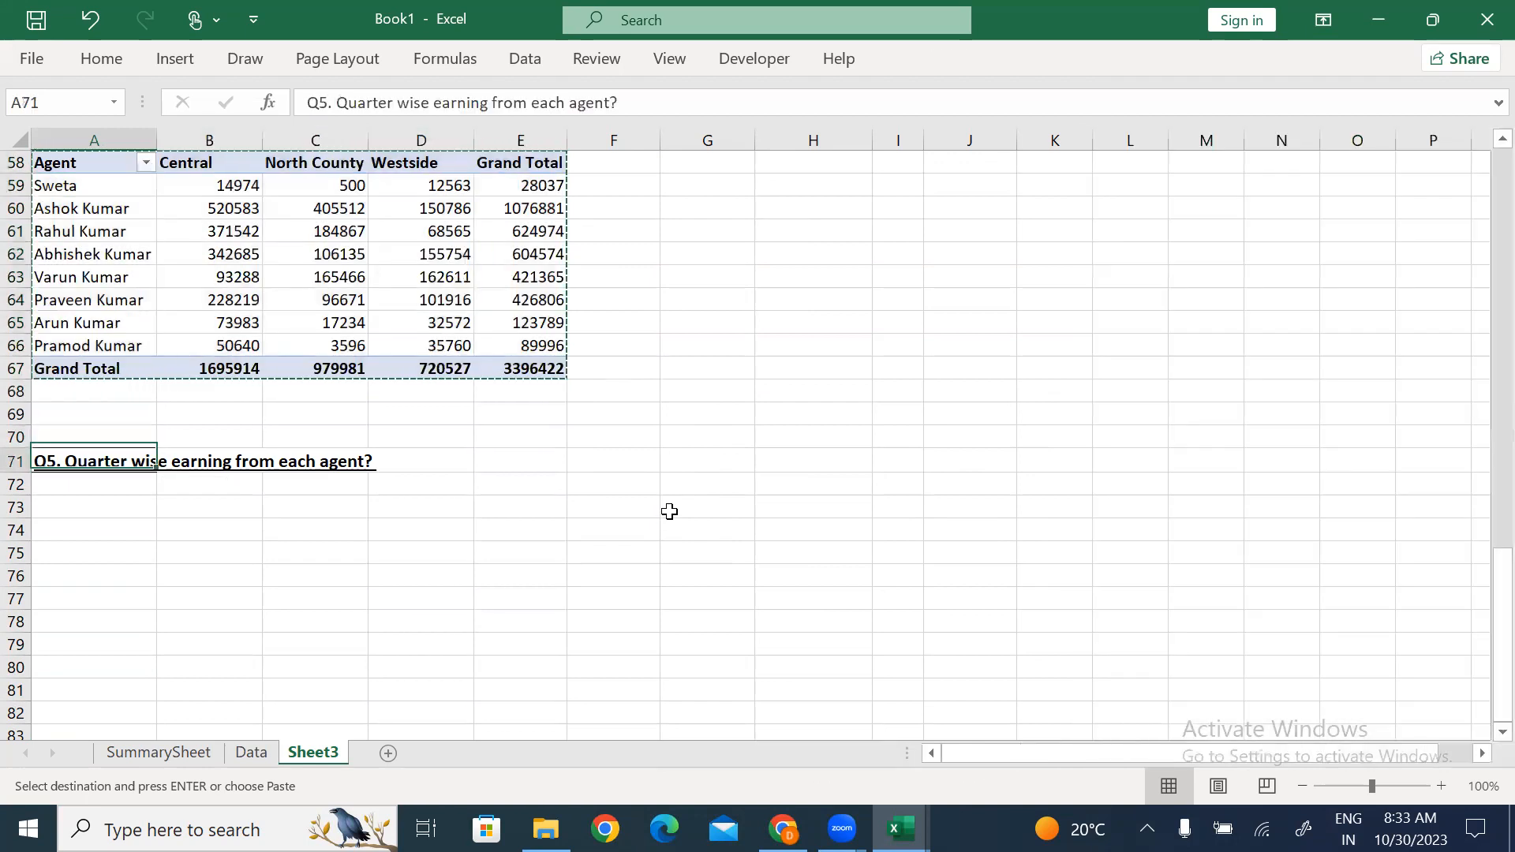
key(ctrl+v)
key(Down)
key(Down)
key(Down)
key(Down)
key(Down)
key(Down)
key(Down)
key(Down)
key(Down)
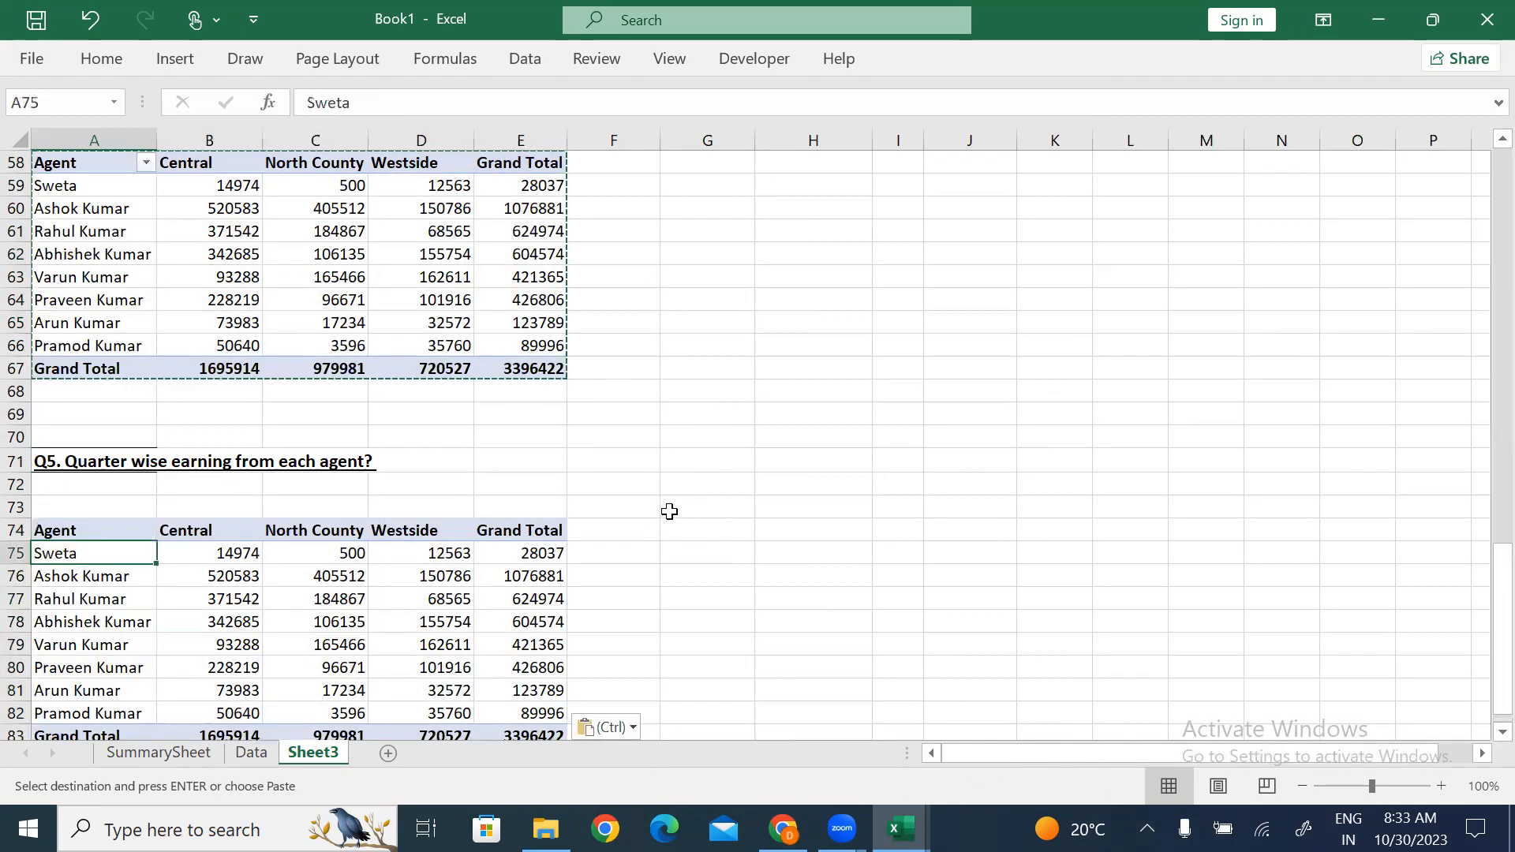
key(Down)
key(Down)
key(Down)
key(Down)
key(Down)
key(Escape)
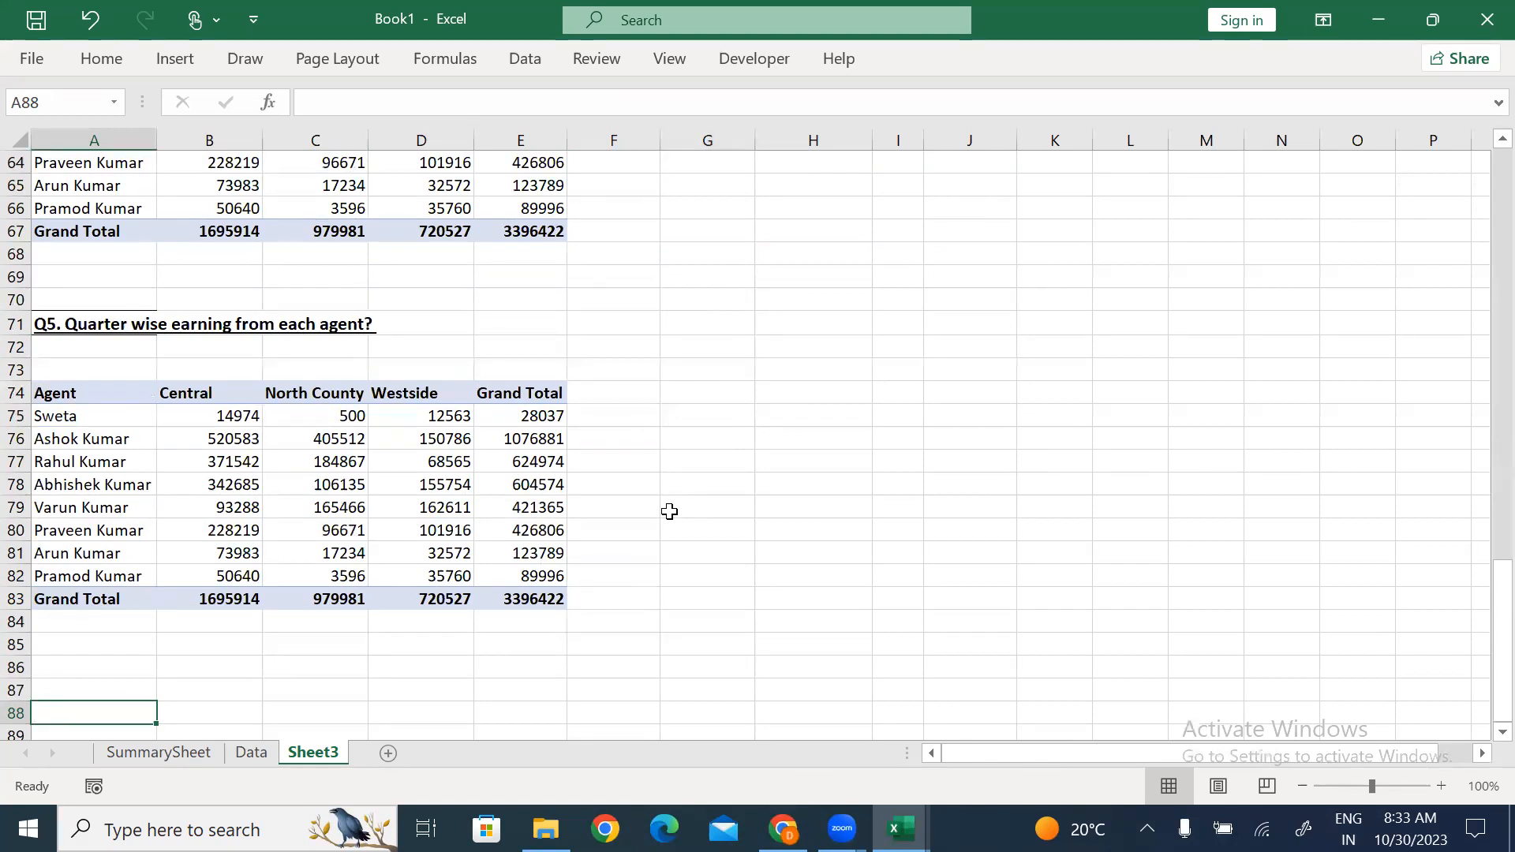
Check the pasted table under the Q5 heading and clear its contents from A74 to E83.
click(338, 477)
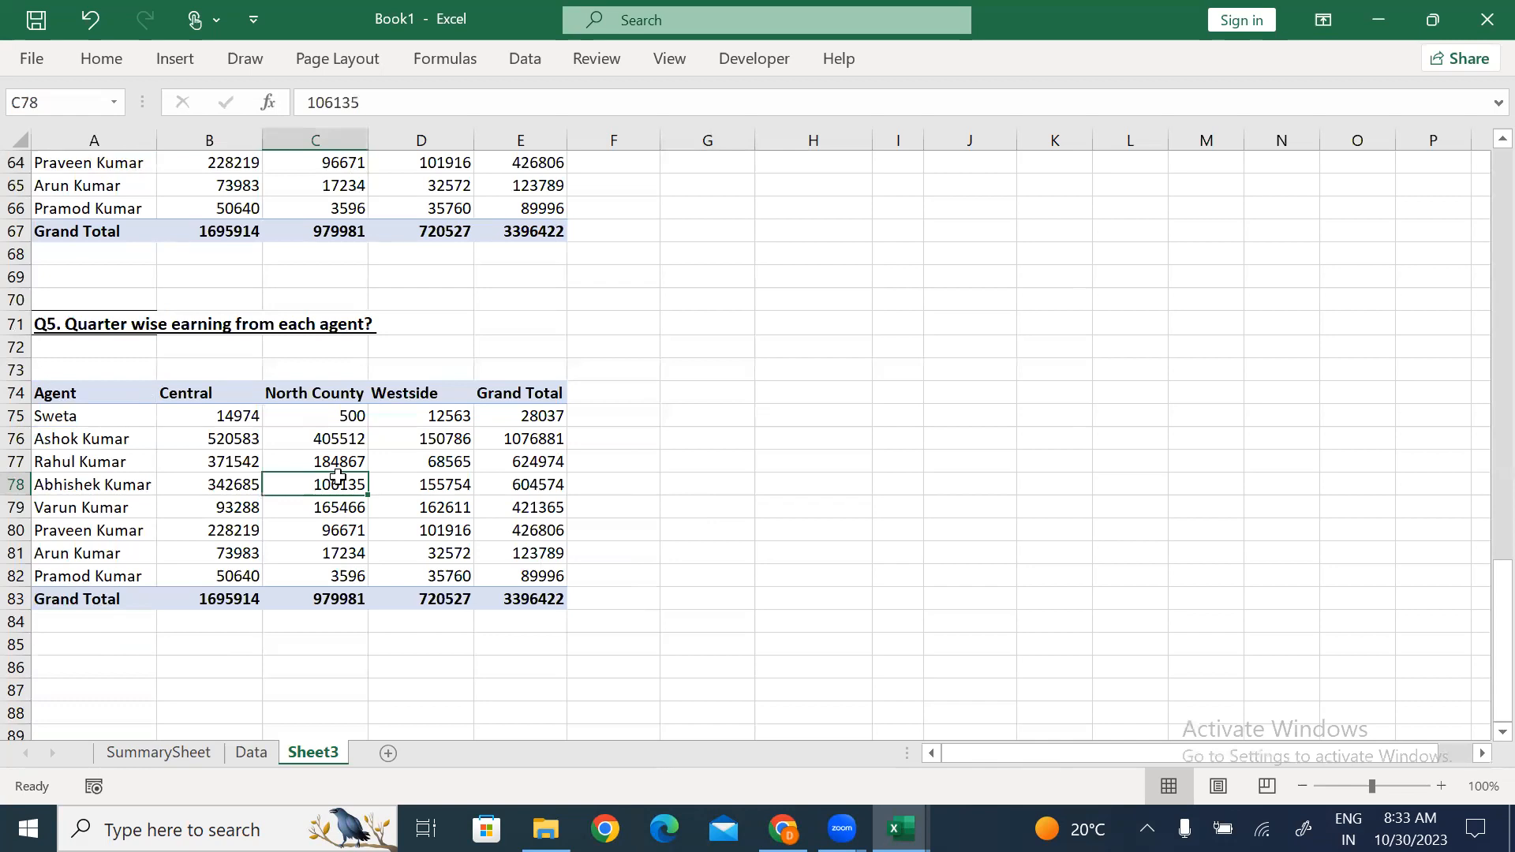
click(245, 461)
click(60, 392)
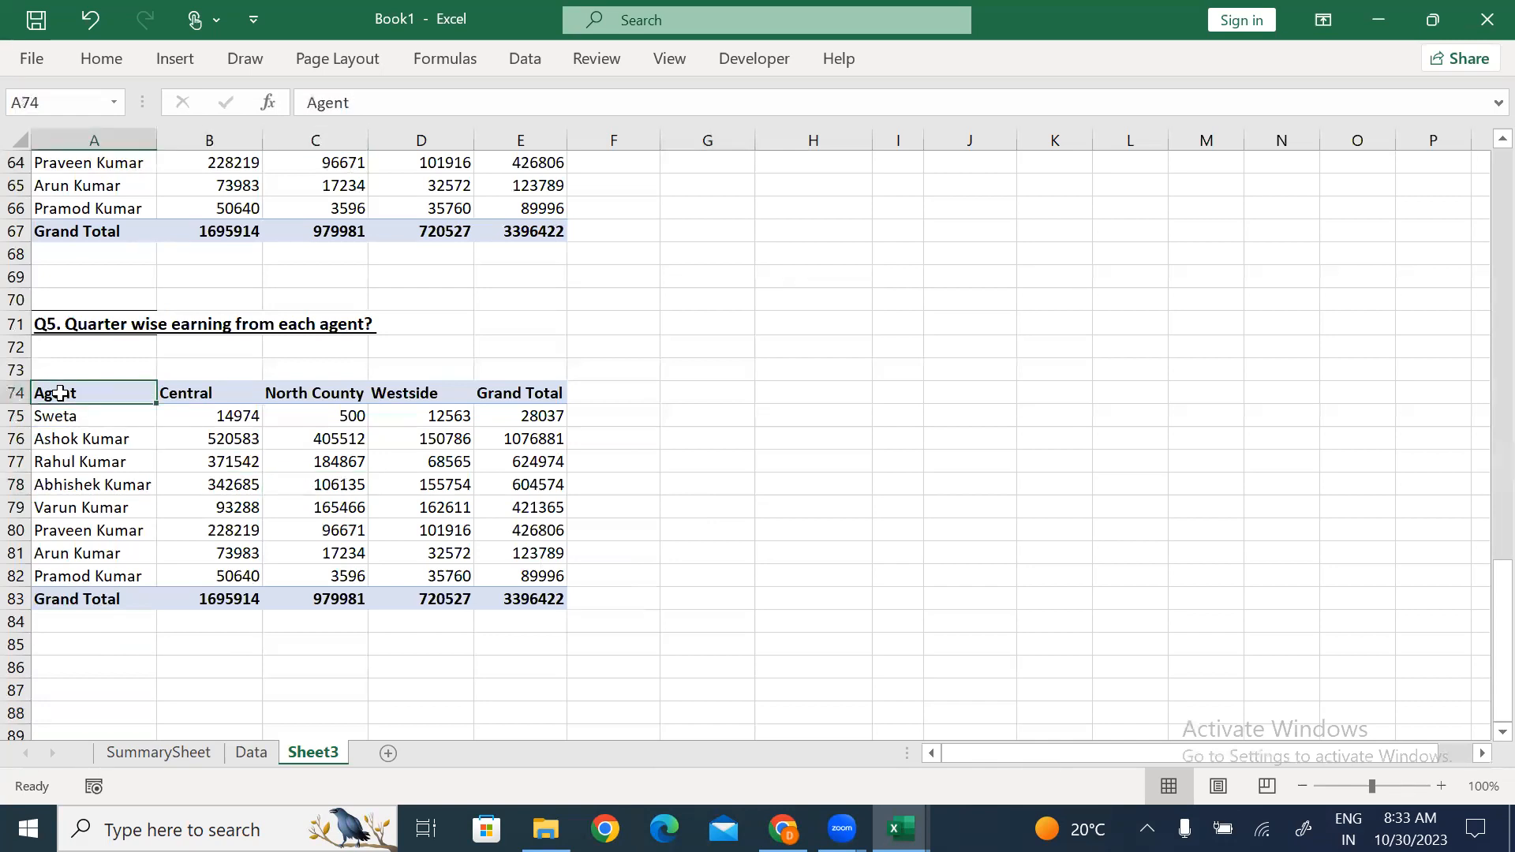
key(ctrl+shift+Down)
key(ctrl+shift+Right)
key(Delete)
Copy the entire Q4 pivot table, A57 to E67 including the Sum of Amount and Branch header row, to A74 under the Q5 heading.
key(Up)
key(Up)
key(Up)
key(Up)
key(Up)
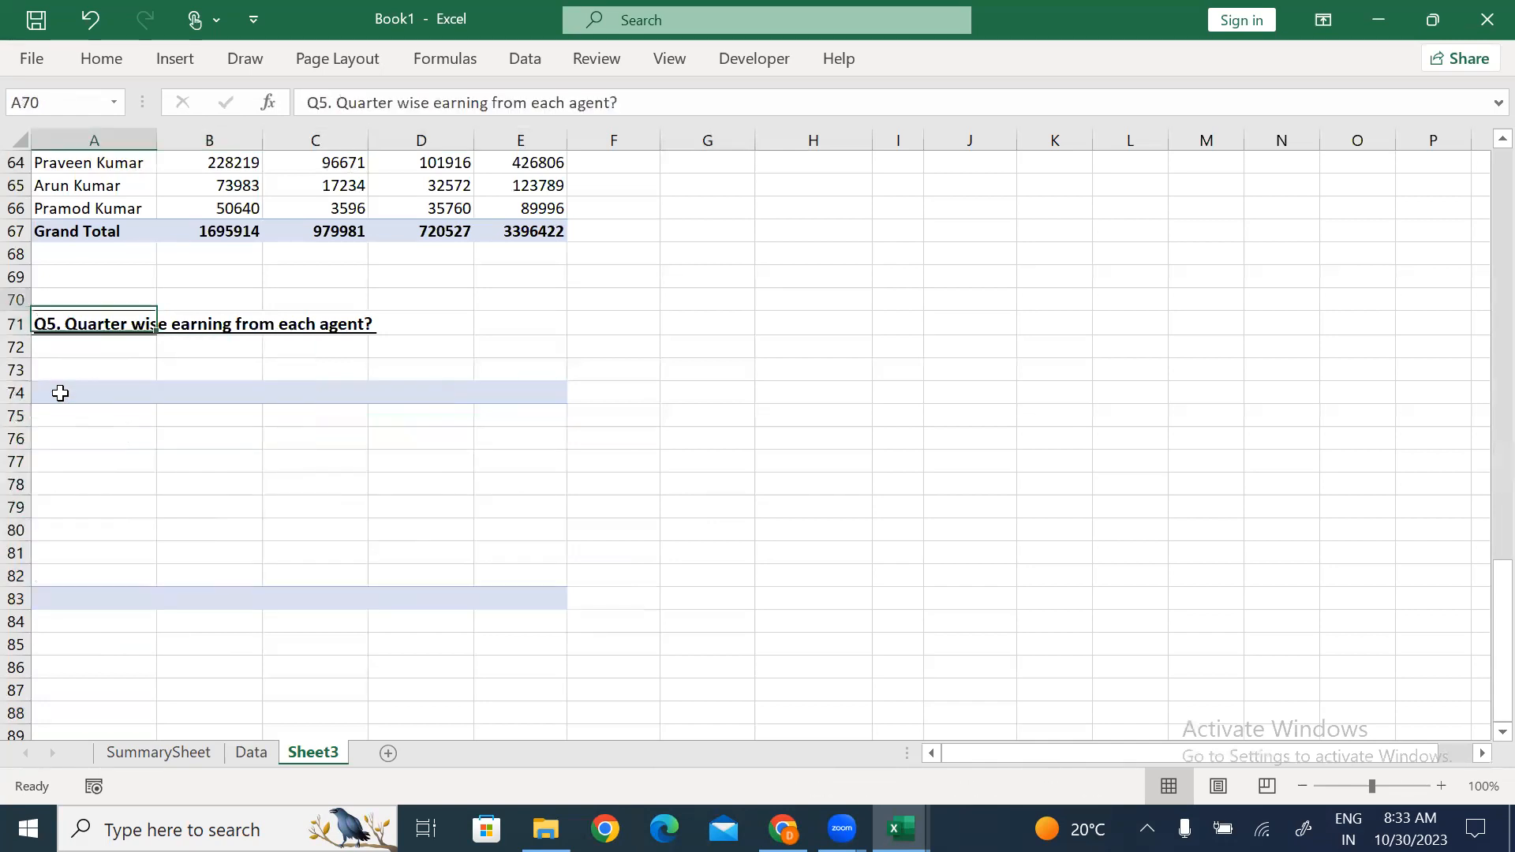
key(Down)
key(Down)
key(Down)
key(Down)
key(Up)
key(Up)
key(Up)
key(Up)
key(Up)
key(Up)
key(Up)
key(Up)
key(Up)
key(Up)
key(Up)
key(Up)
key(Up)
key(Up)
key(Up)
key(Up)
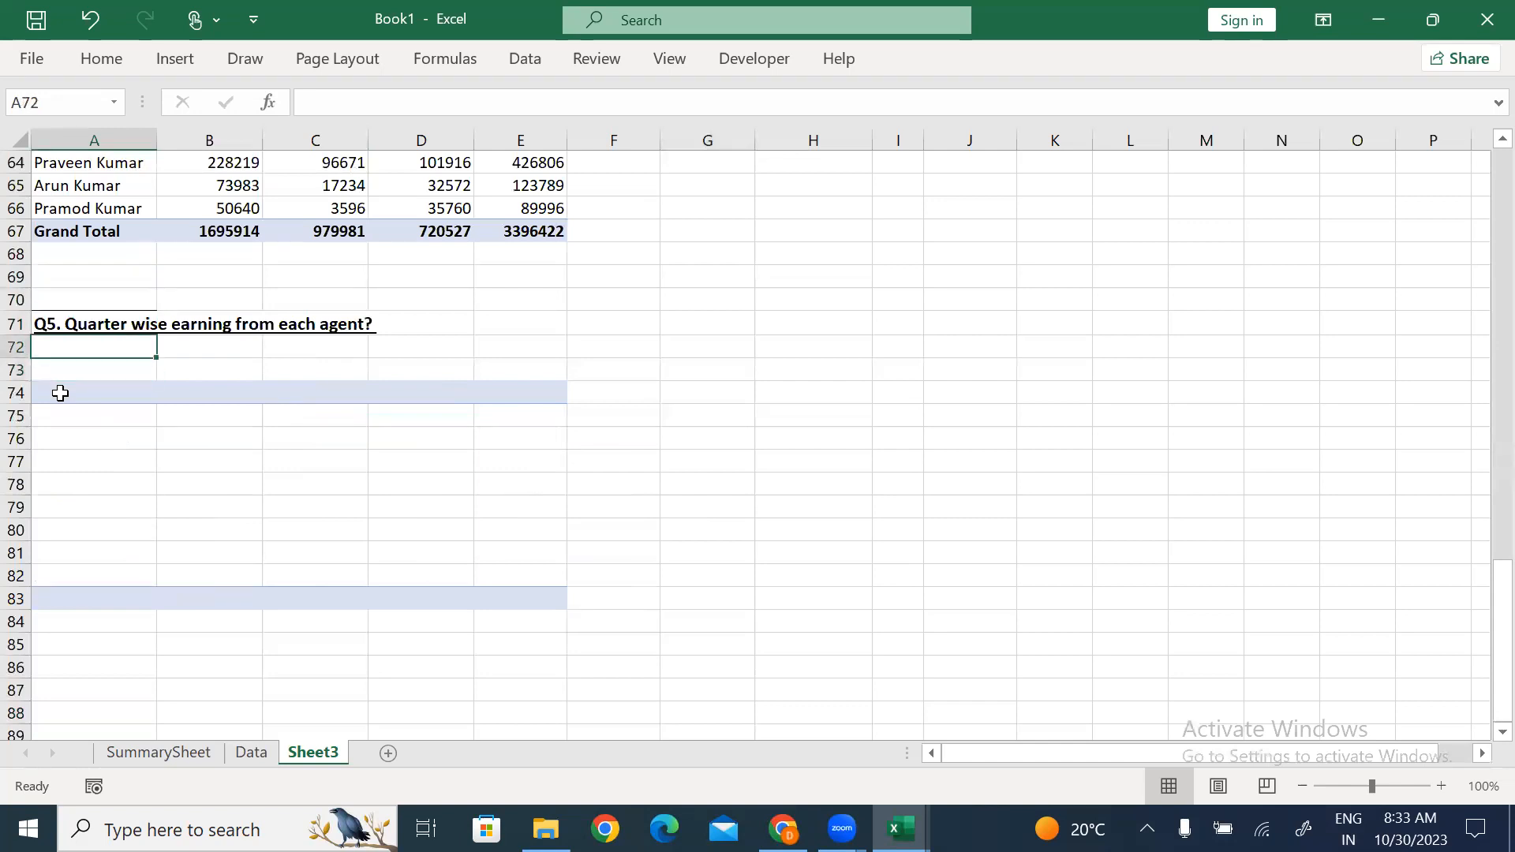
key(Down)
key(Up)
key(Up)
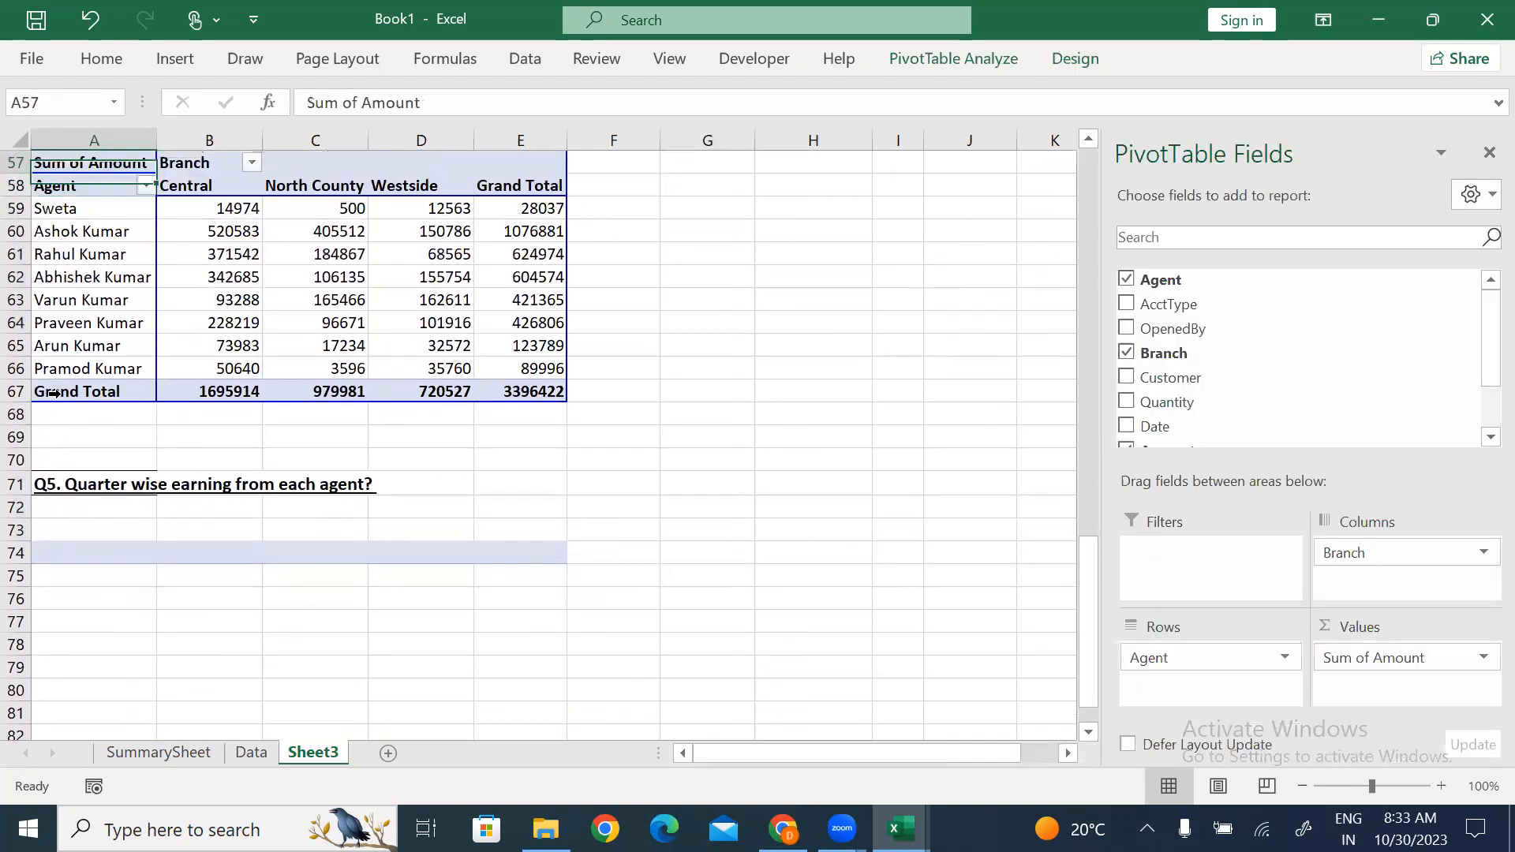
key(Down)
key(shift+Down)
key(shift+Right)
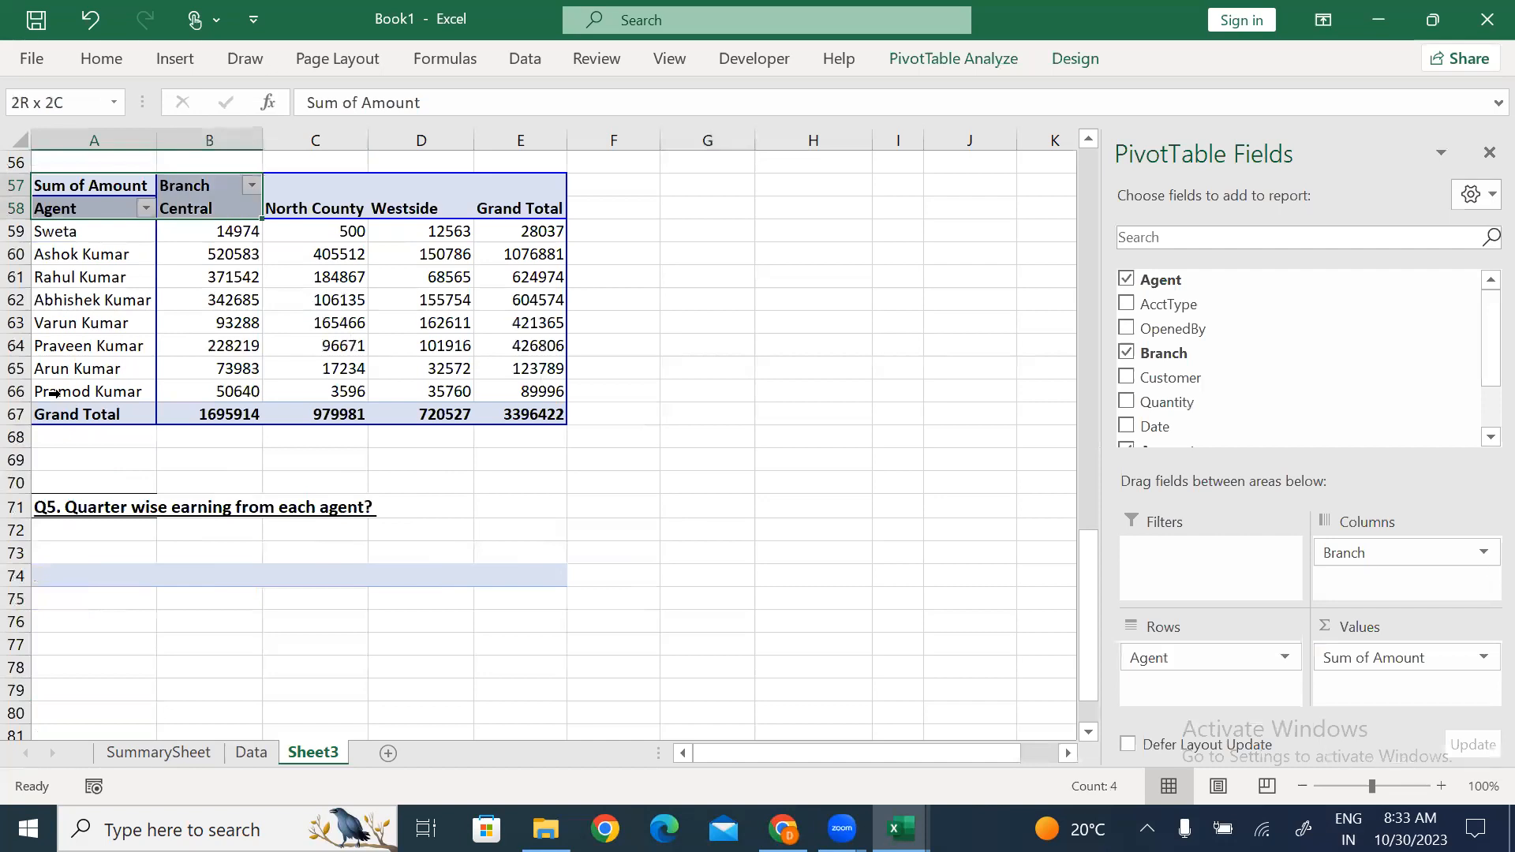
key(shift+Down)
key(shift+Down)
key(shift+Down)
key(shift+Down)
key(shift+Down)
key(shift+Down)
key(shift+Down)
key(shift+Down)
key(shift+Down)
key(shift+Right)
key(shift+Right)
key(shift+Right)
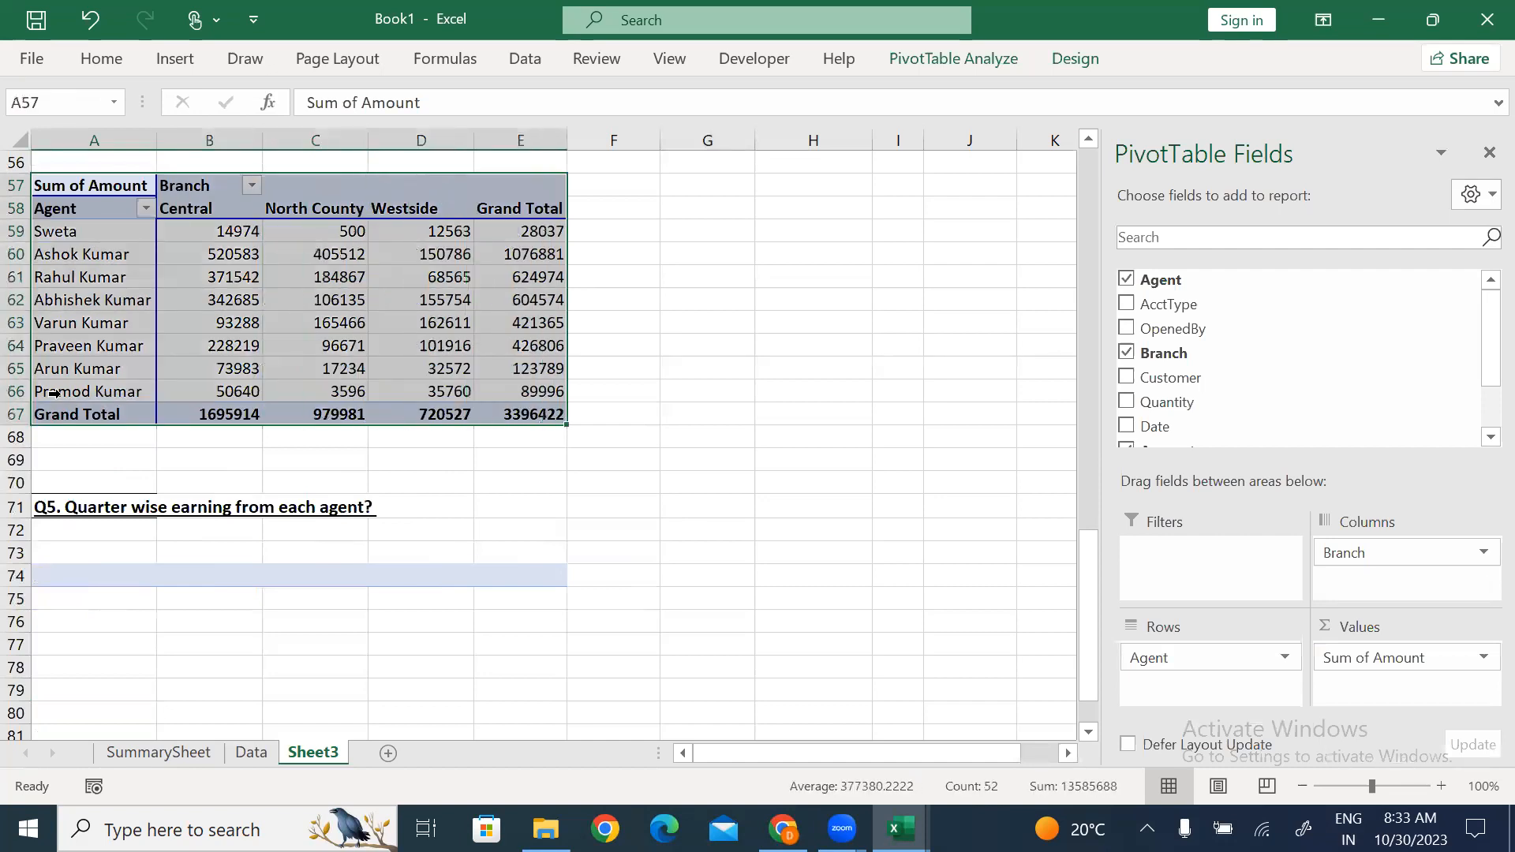
key(ctrl+c)
key(Down)
key(Down)
key(Down)
key(Down)
key(Down)
key(Down)
key(Down)
key(Down)
key(Down)
key(Down)
key(Down)
key(Down)
key(Down)
key(Down)
key(Down)
key(Down)
key(Down)
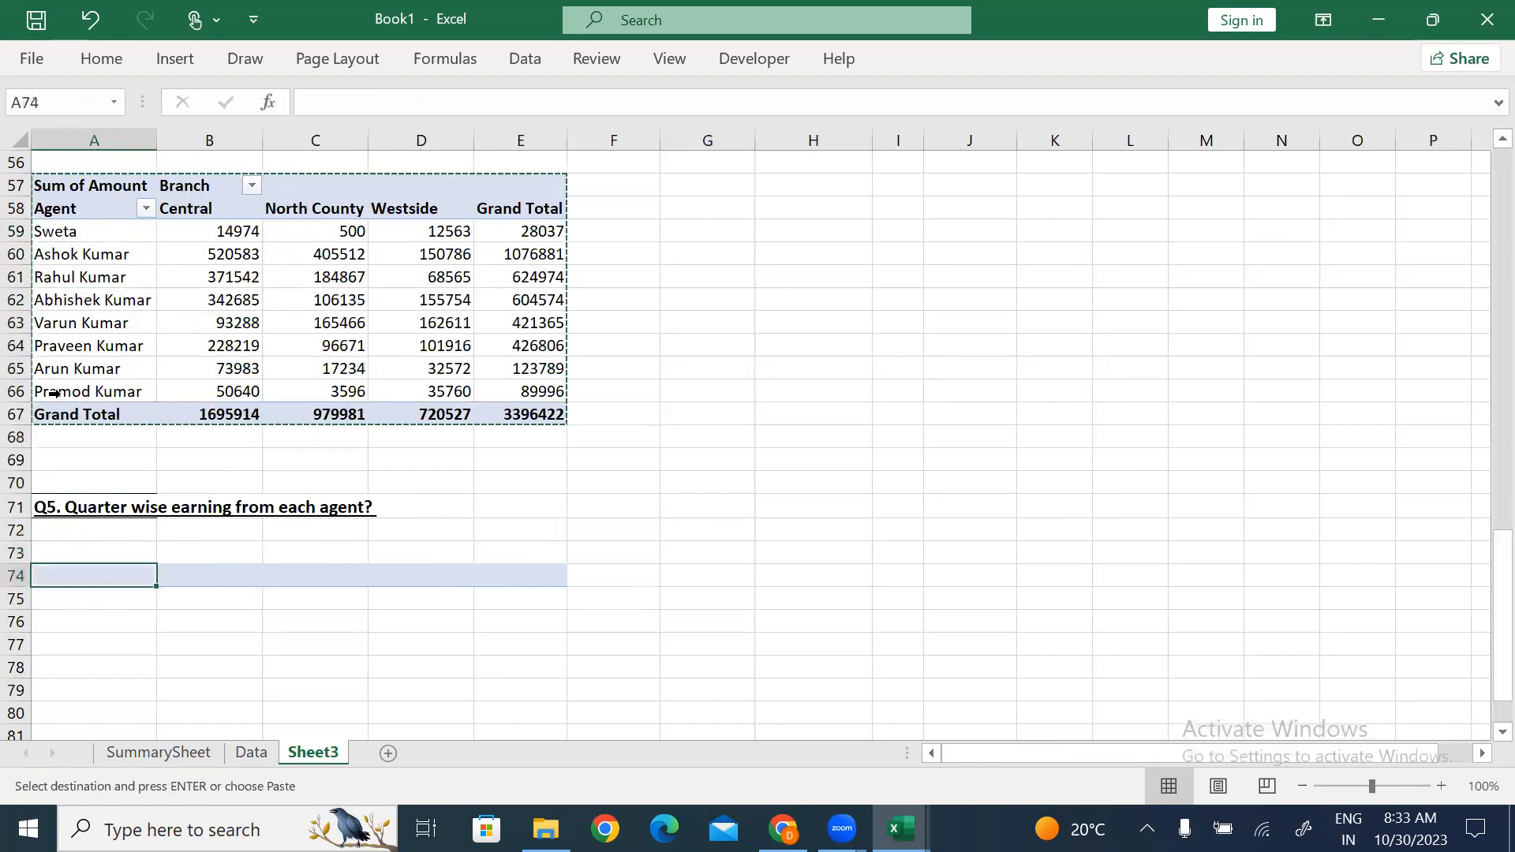
key(ctrl+v)
key(Down)
key(Down)
key(Down)
key(Down)
key(Down)
key(Down)
key(Down)
key(Down)
key(Down)
key(Down)
key(Down)
key(Down)
key(Escape)
key(Down)
key(Down)
key(Down)
key(Down)
Replace Branch with Date in the columns of the Q5 pivot table.
key(Up)
key(Up)
key(Up)
key(Up)
key(Up)
key(Up)
key(Up)
key(Up)
key(Up)
key(Up)
key(Right)
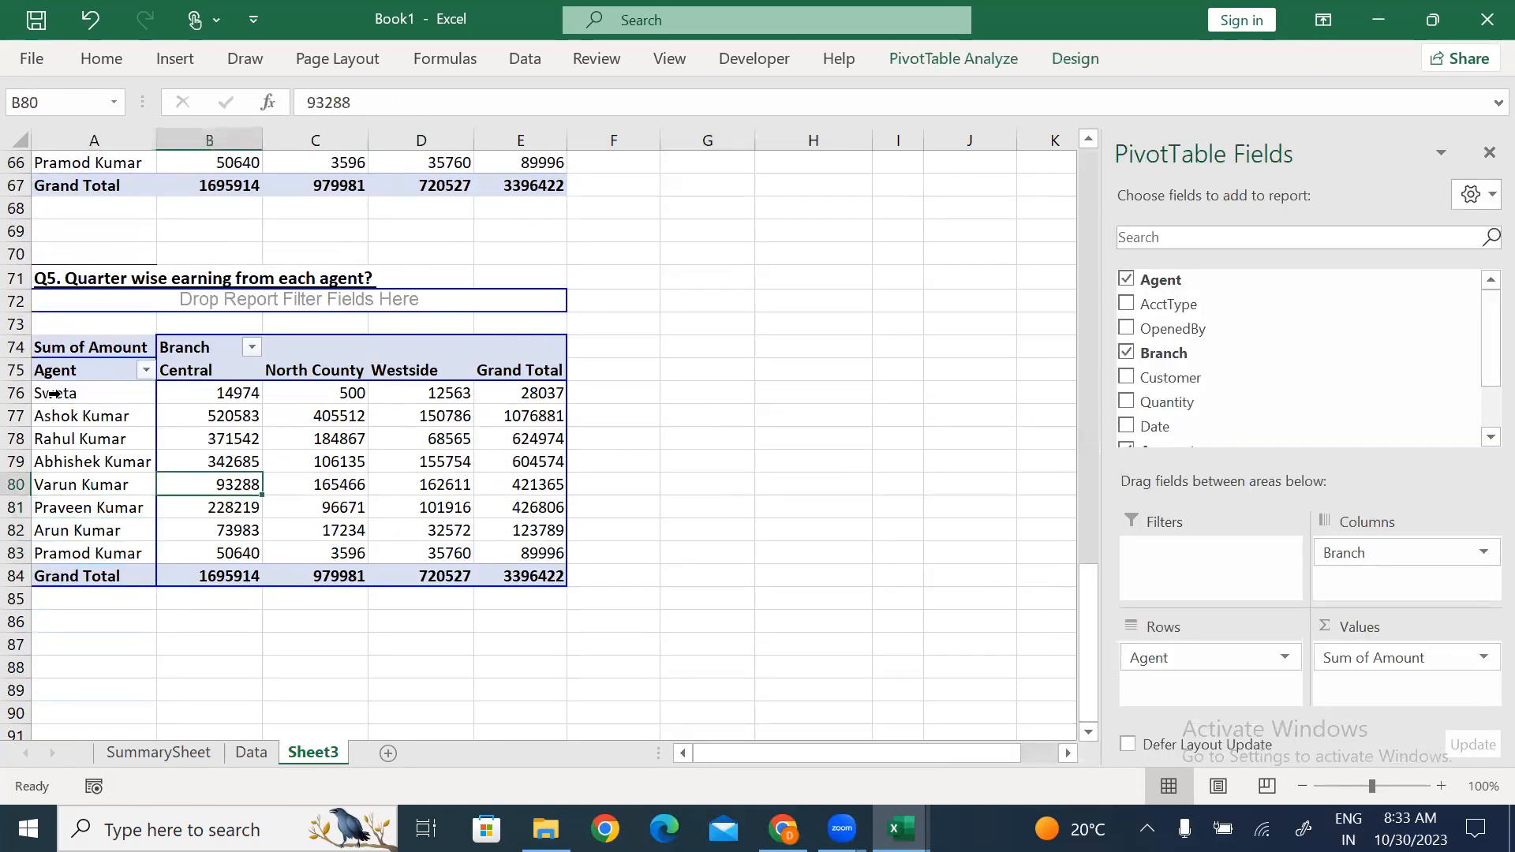
drag(1384, 555, 1348, 348)
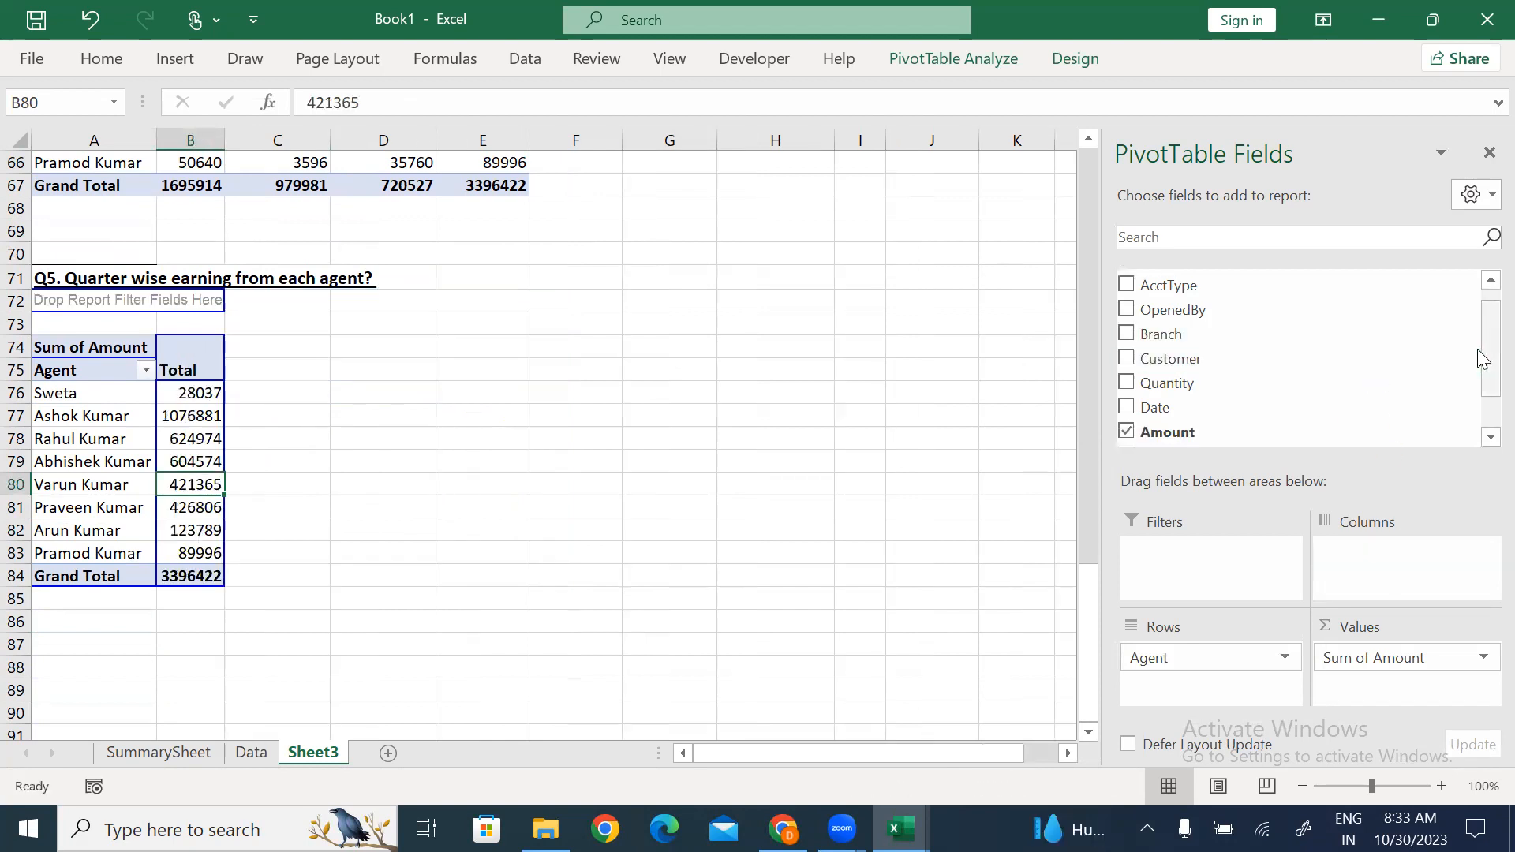
drag(1482, 347, 1478, 382)
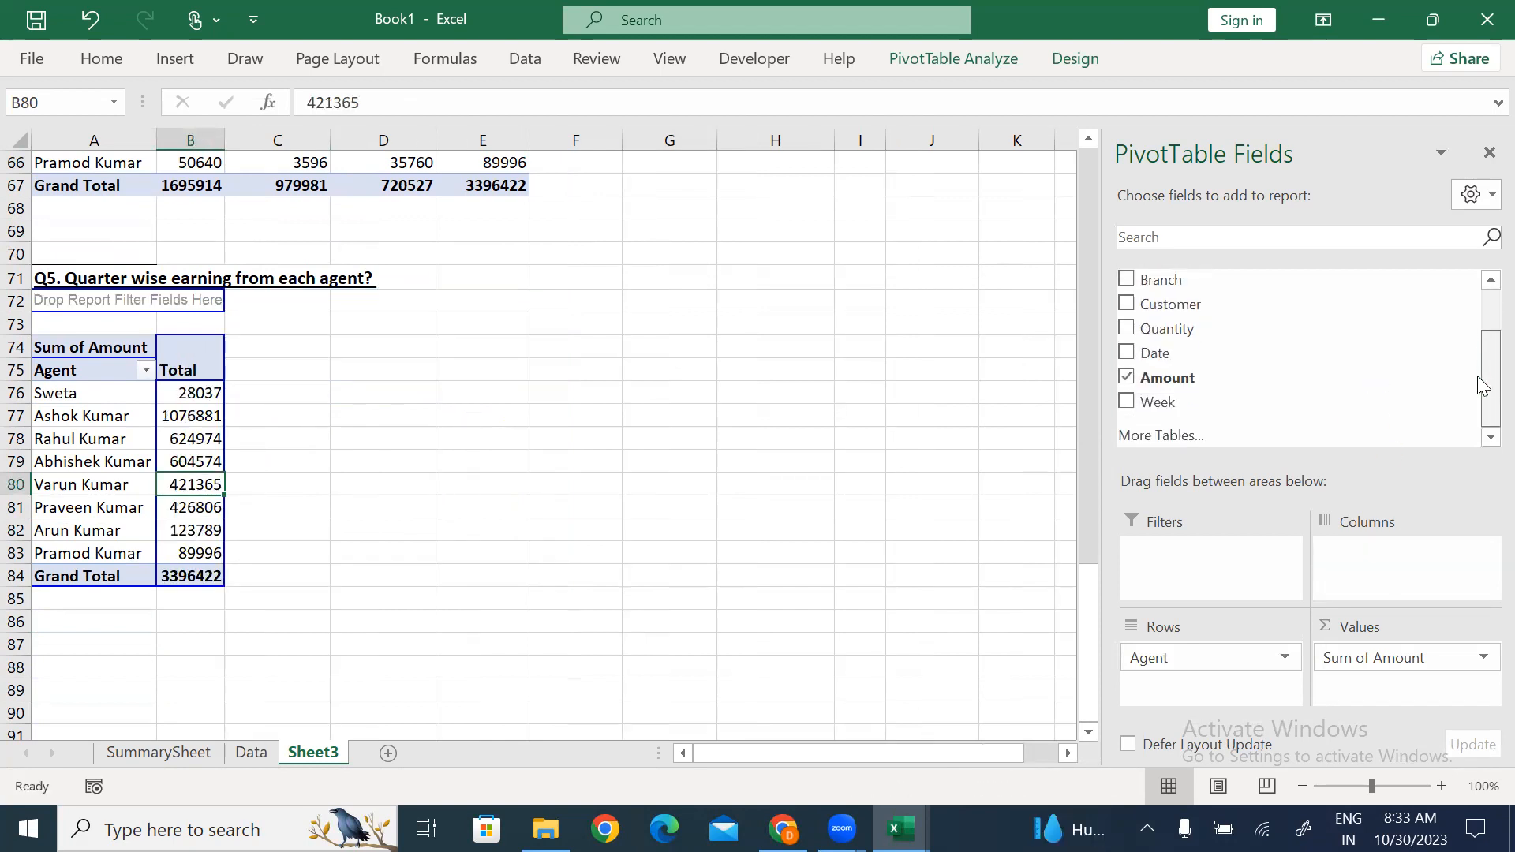
drag(1160, 359, 1386, 573)
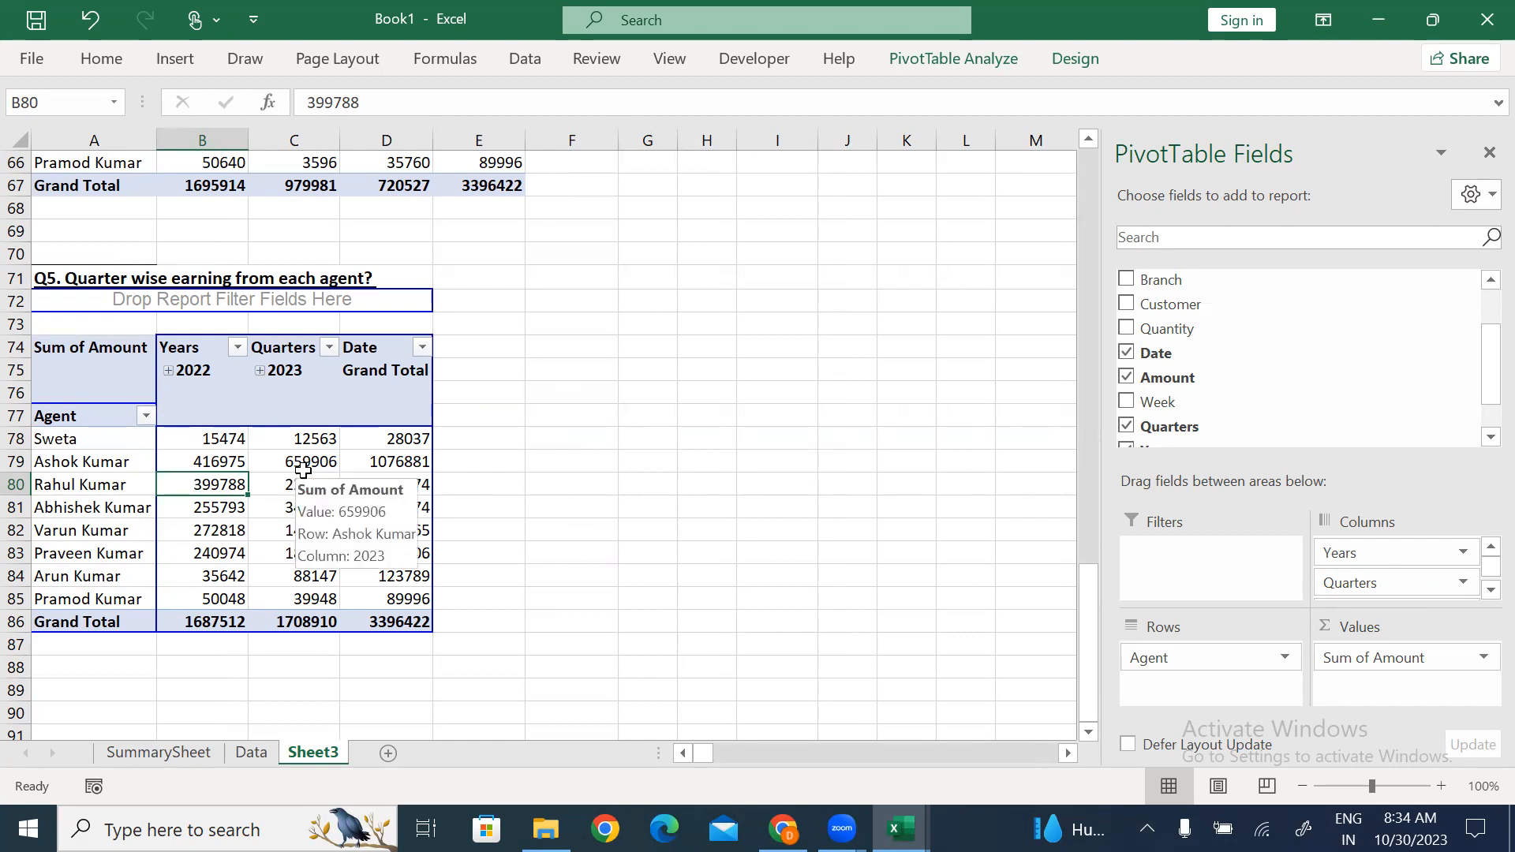
Group the Q5 pivot table's dates by Quarters only, without Months and Years, and check the agents' amounts per quarter.
right_click(289, 371)
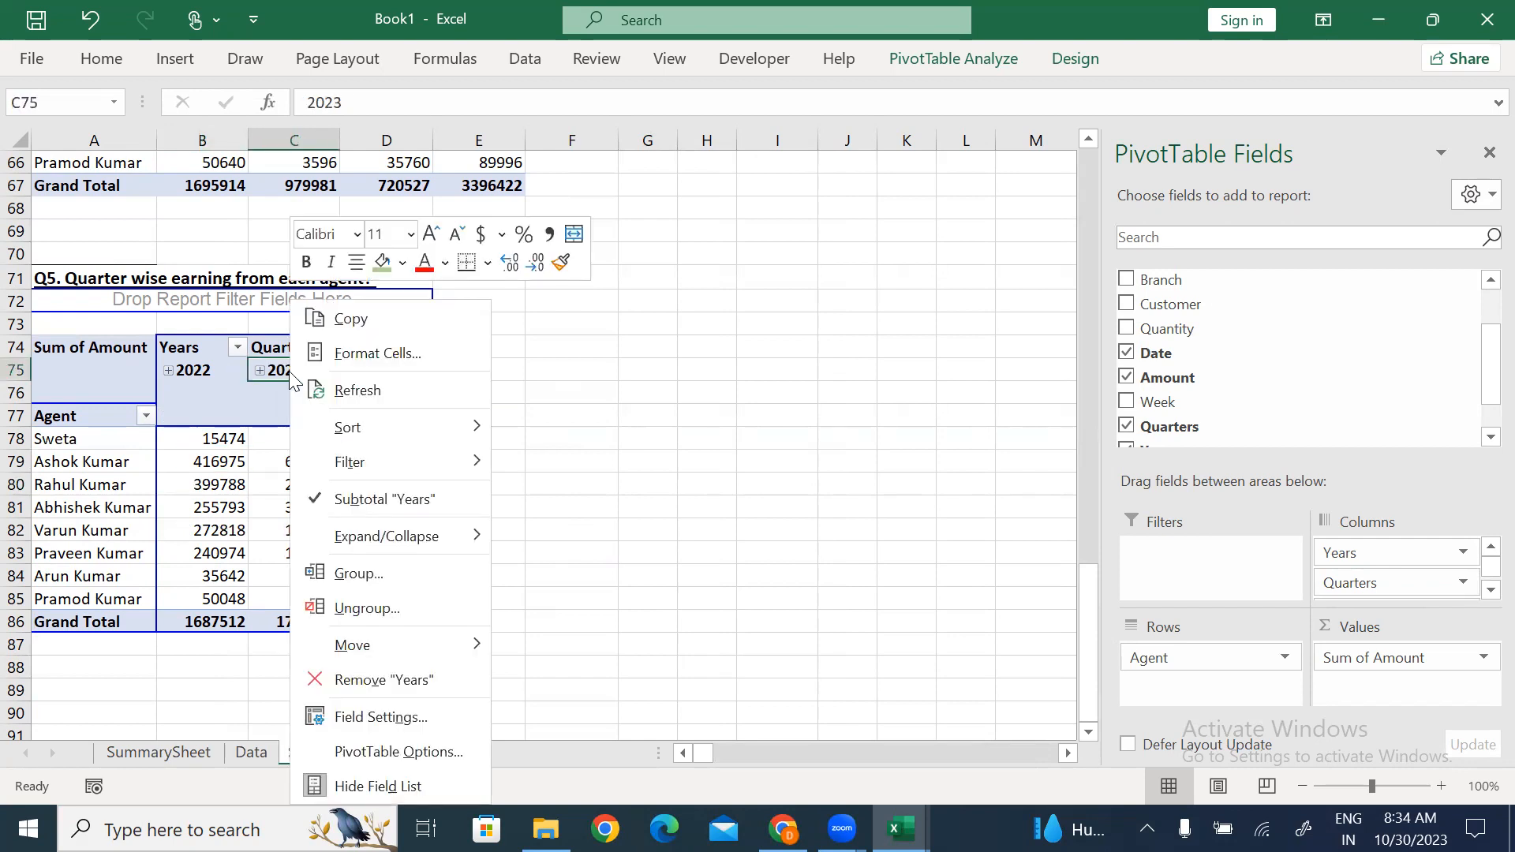
click(357, 573)
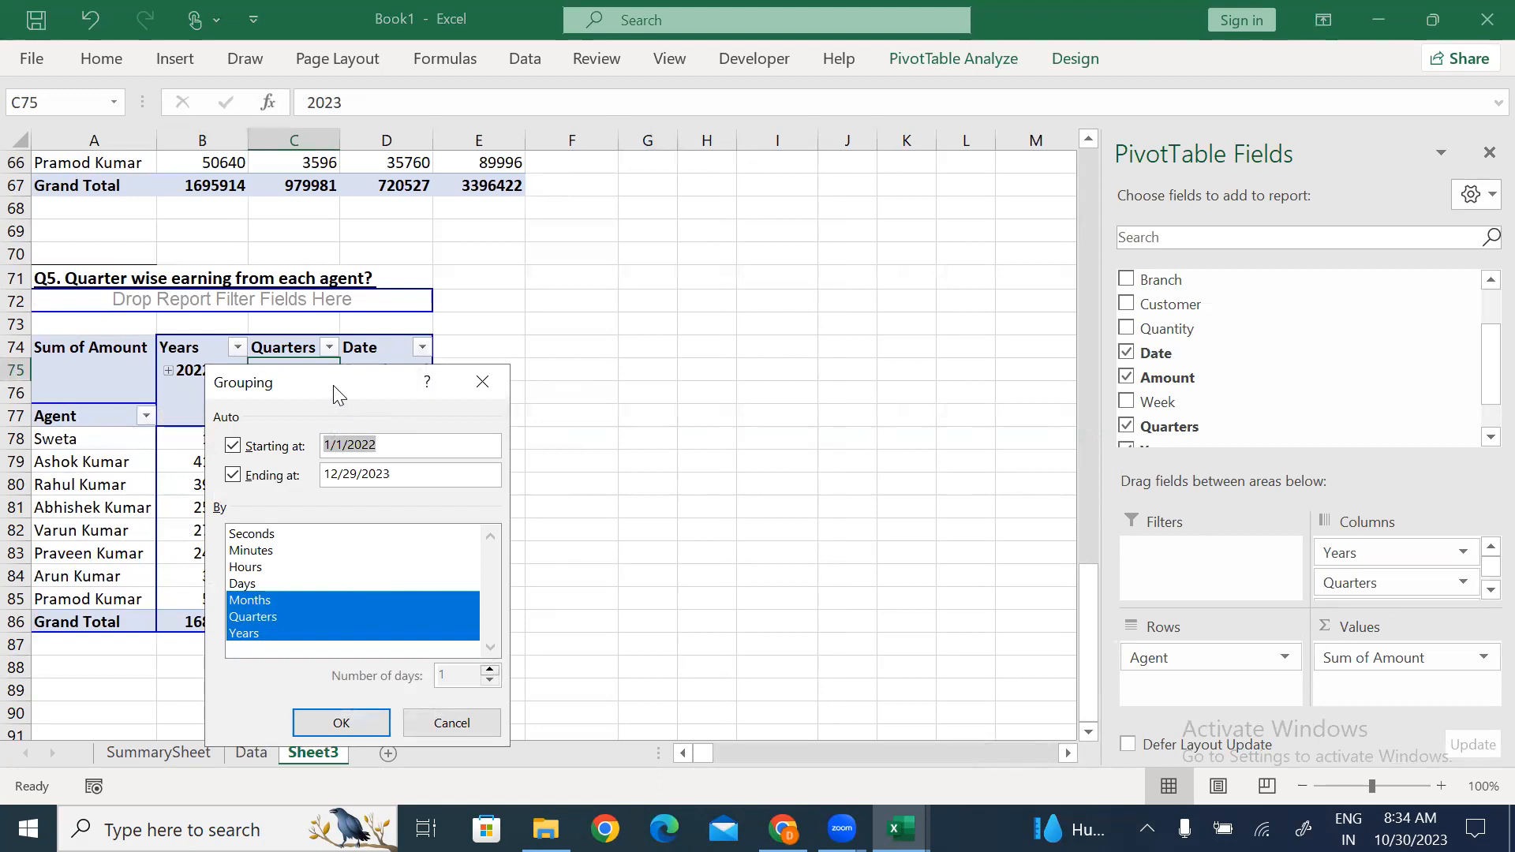
drag(333, 385, 780, 210)
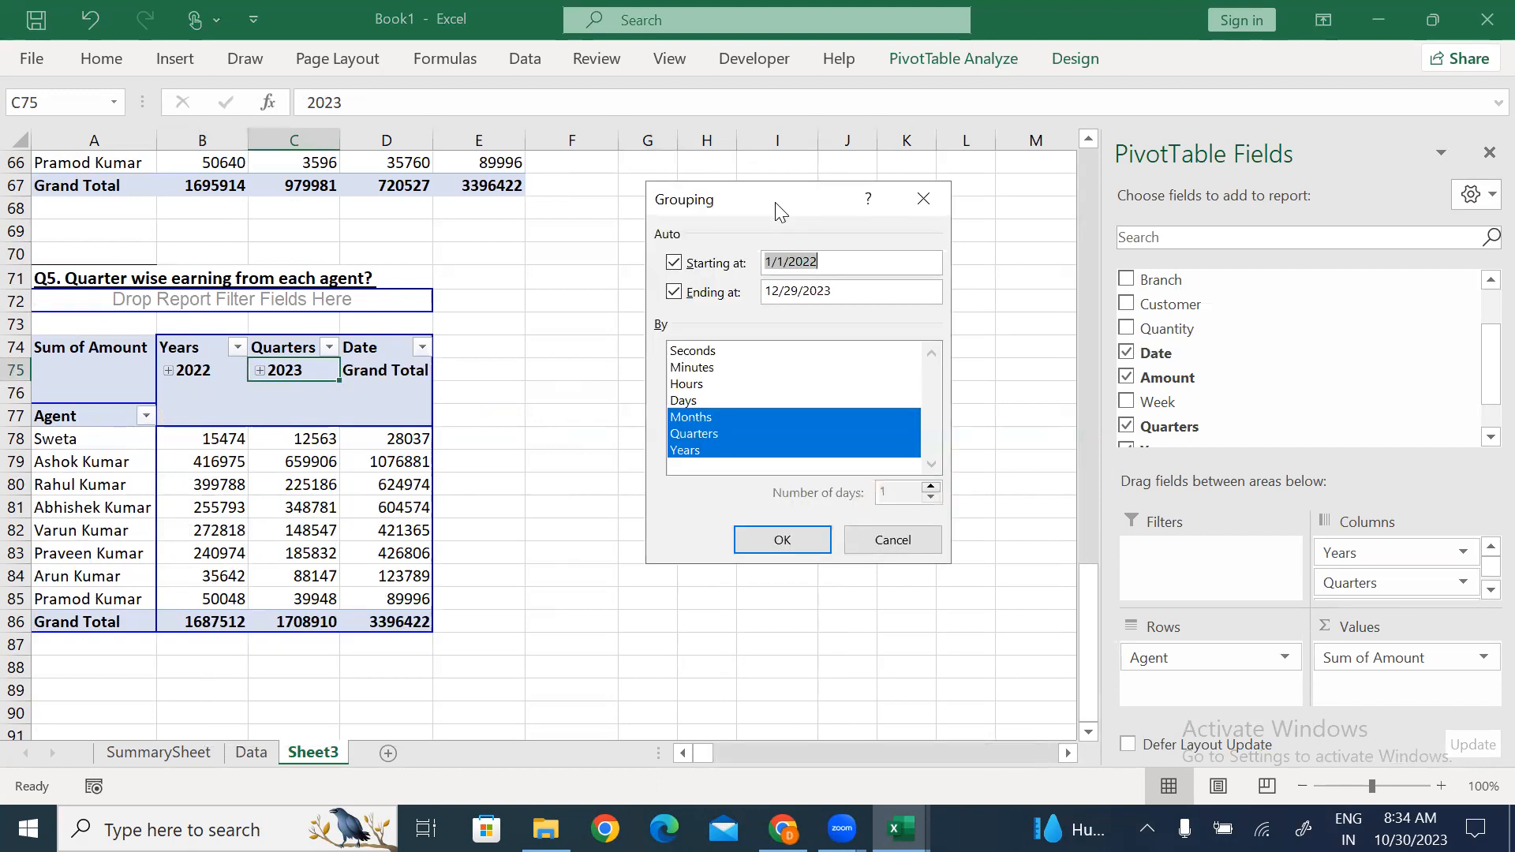
click(712, 419)
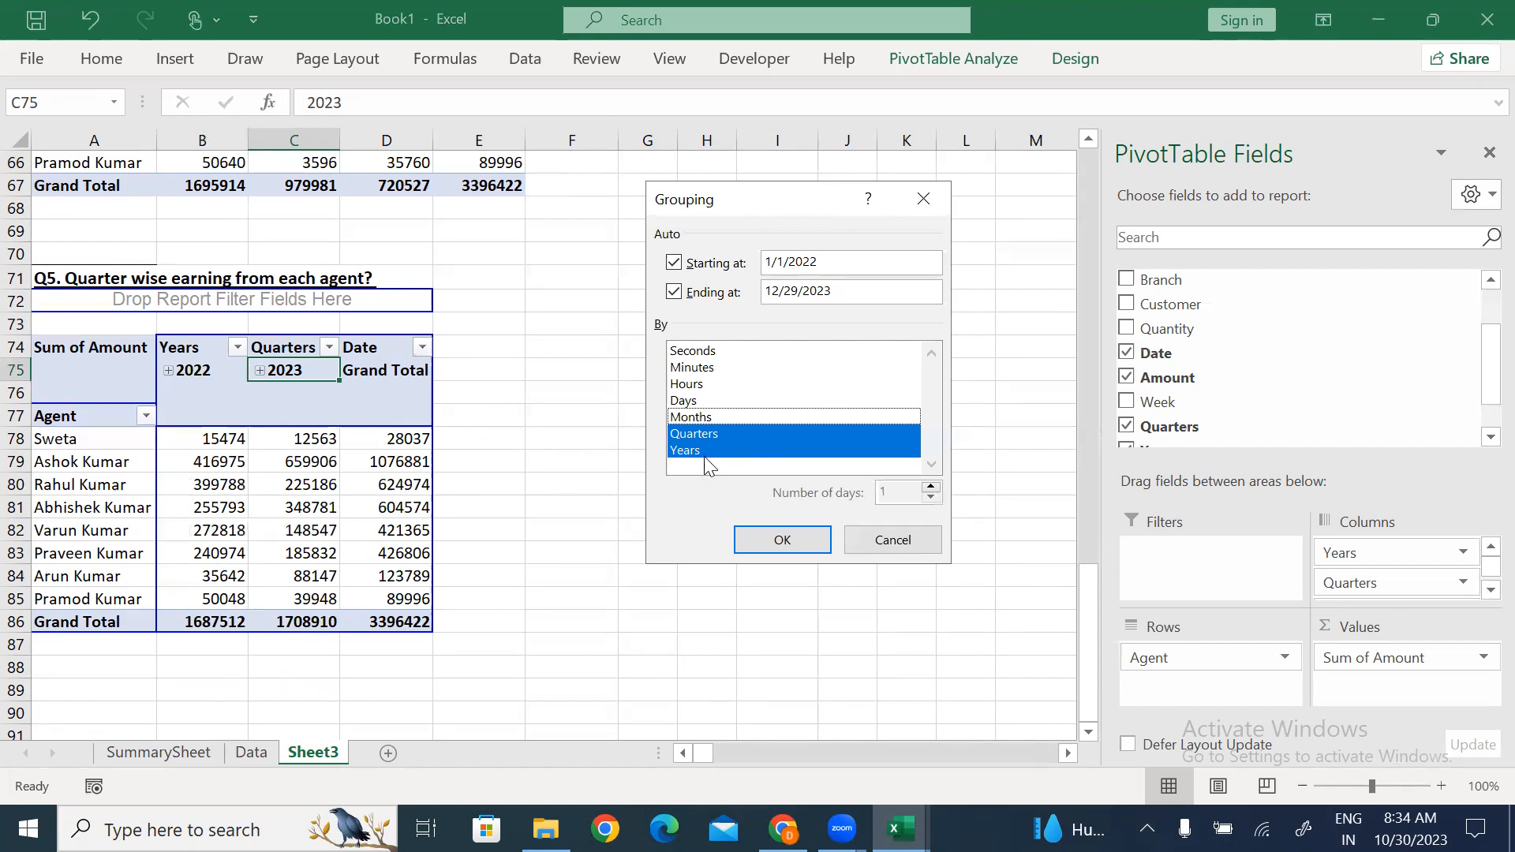
click(707, 456)
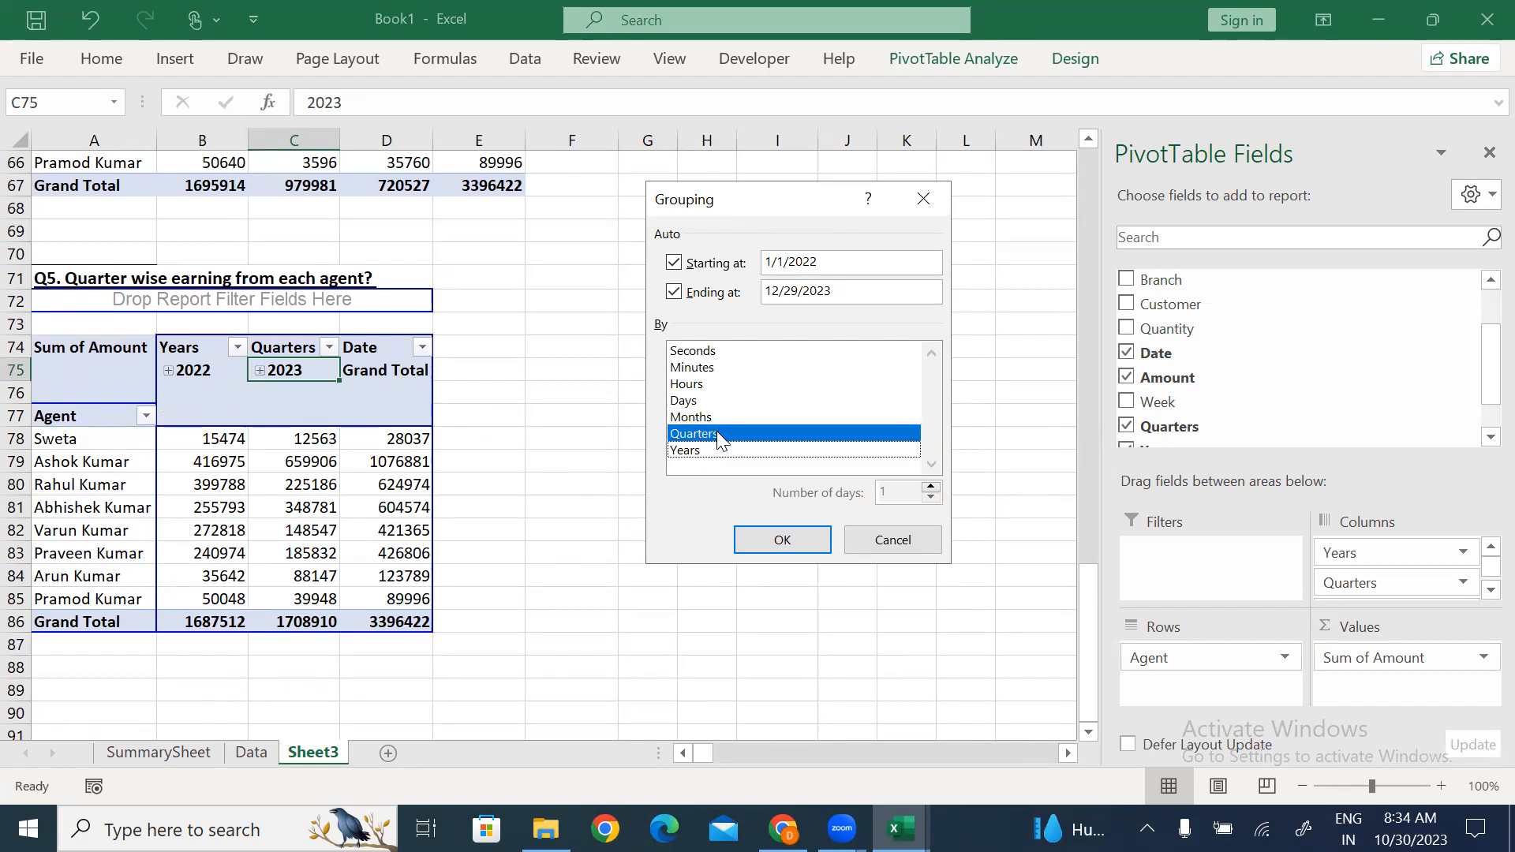
click(775, 540)
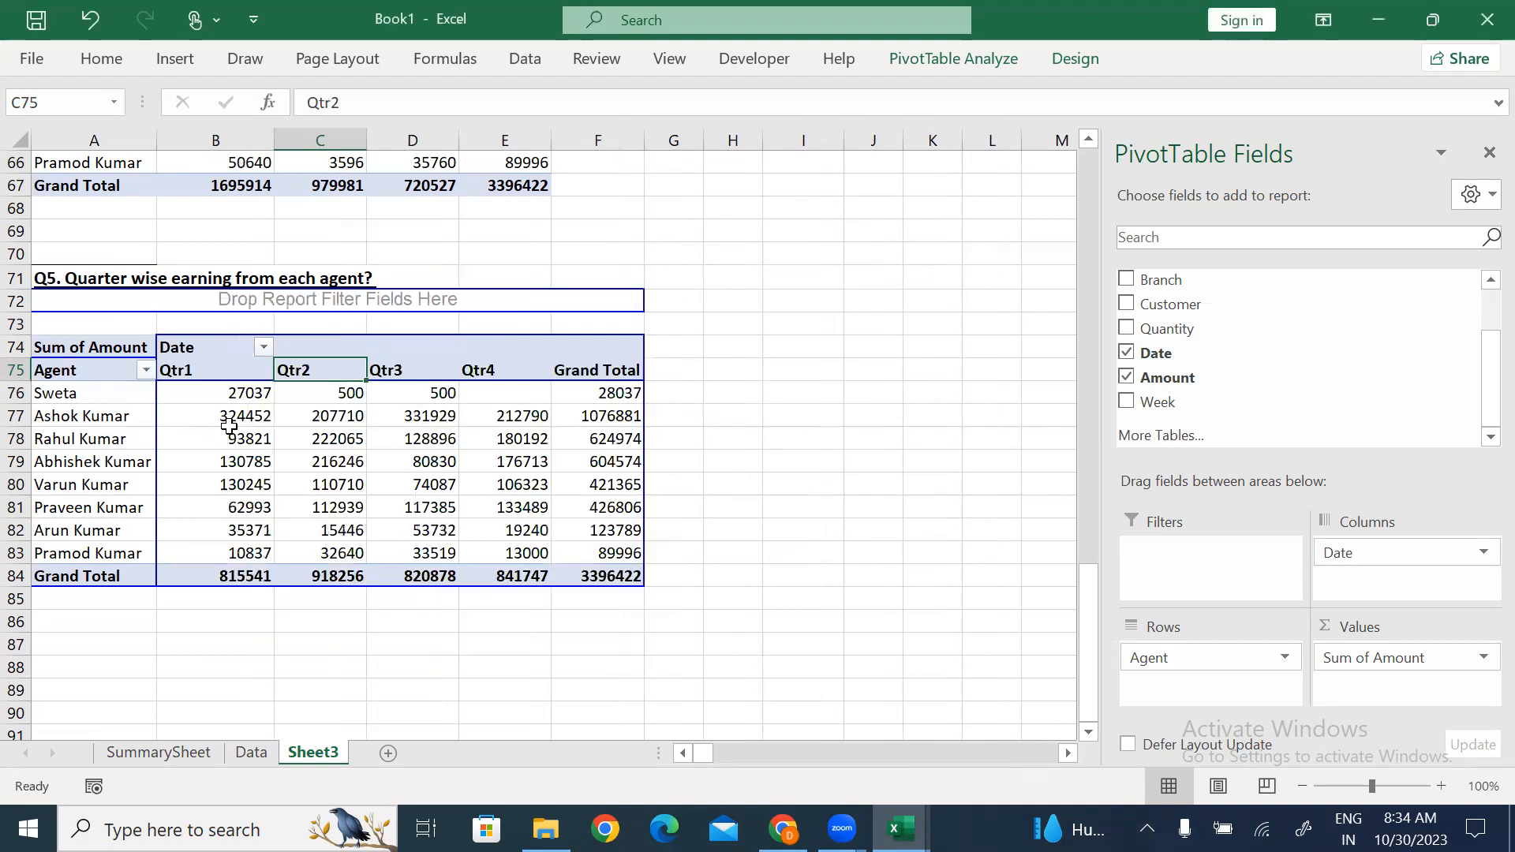
click(208, 414)
drag(208, 396, 213, 507)
drag(331, 416, 331, 507)
drag(415, 439, 414, 507)
drag(529, 442, 527, 507)
drag(616, 416, 621, 517)
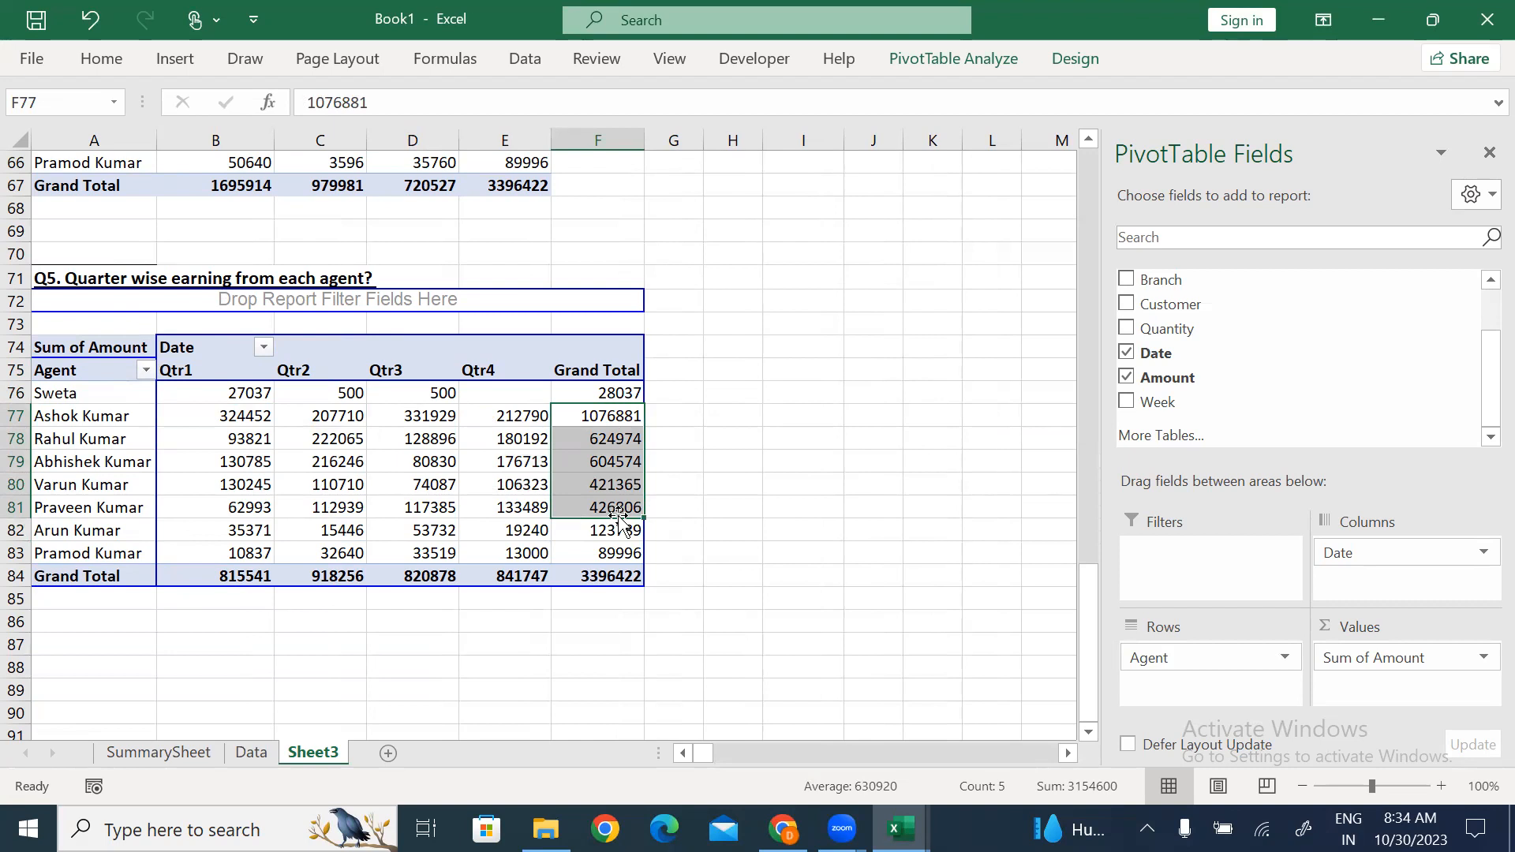
Try a grouping by Days with 7 days for the Q5 pivot table's dates and return it to Quarters only.
right_click(392, 371)
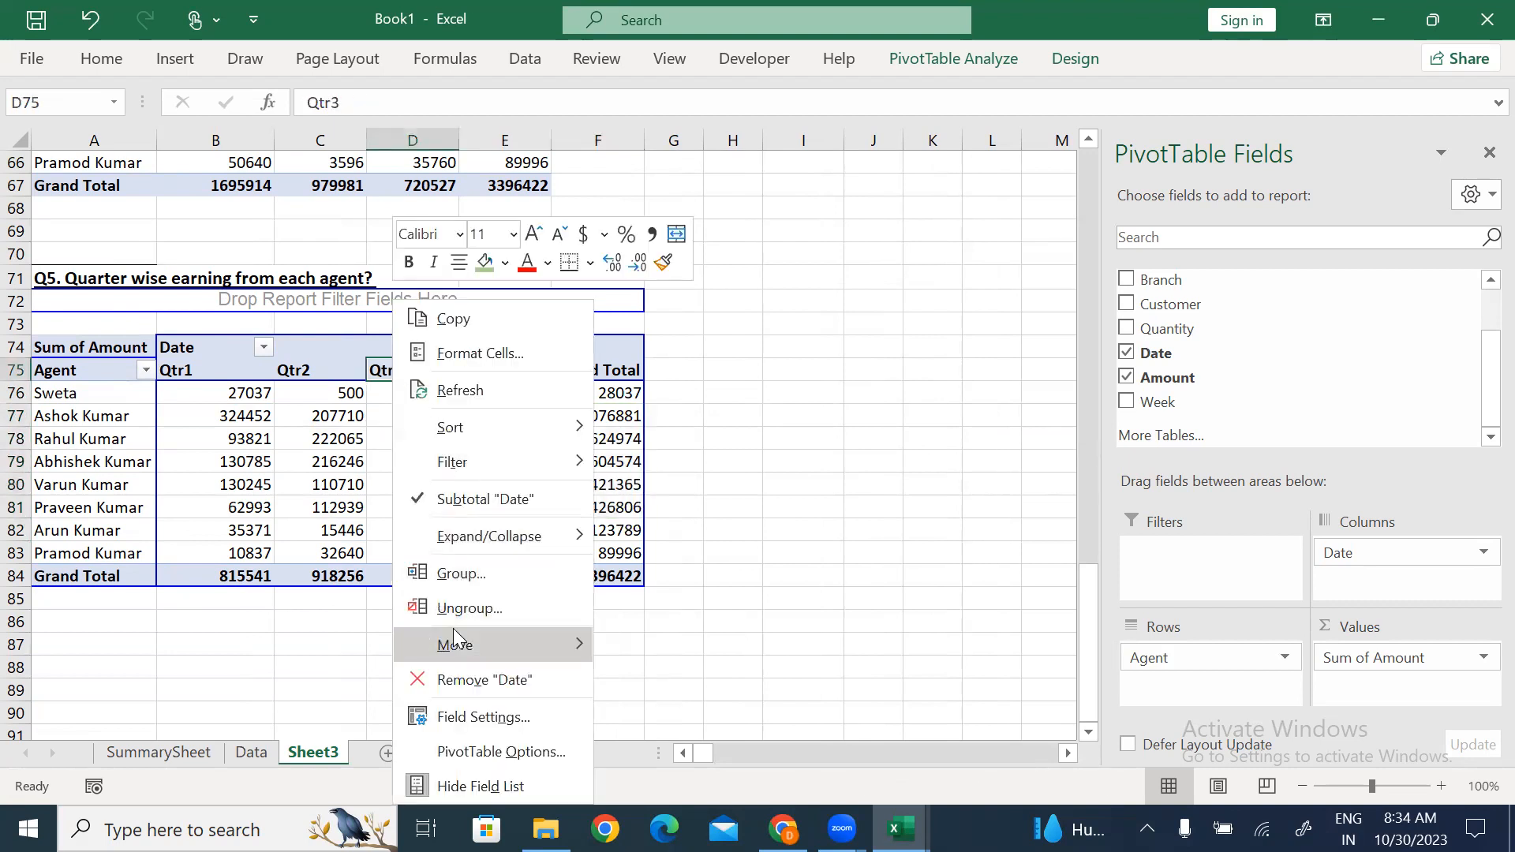
click(474, 582)
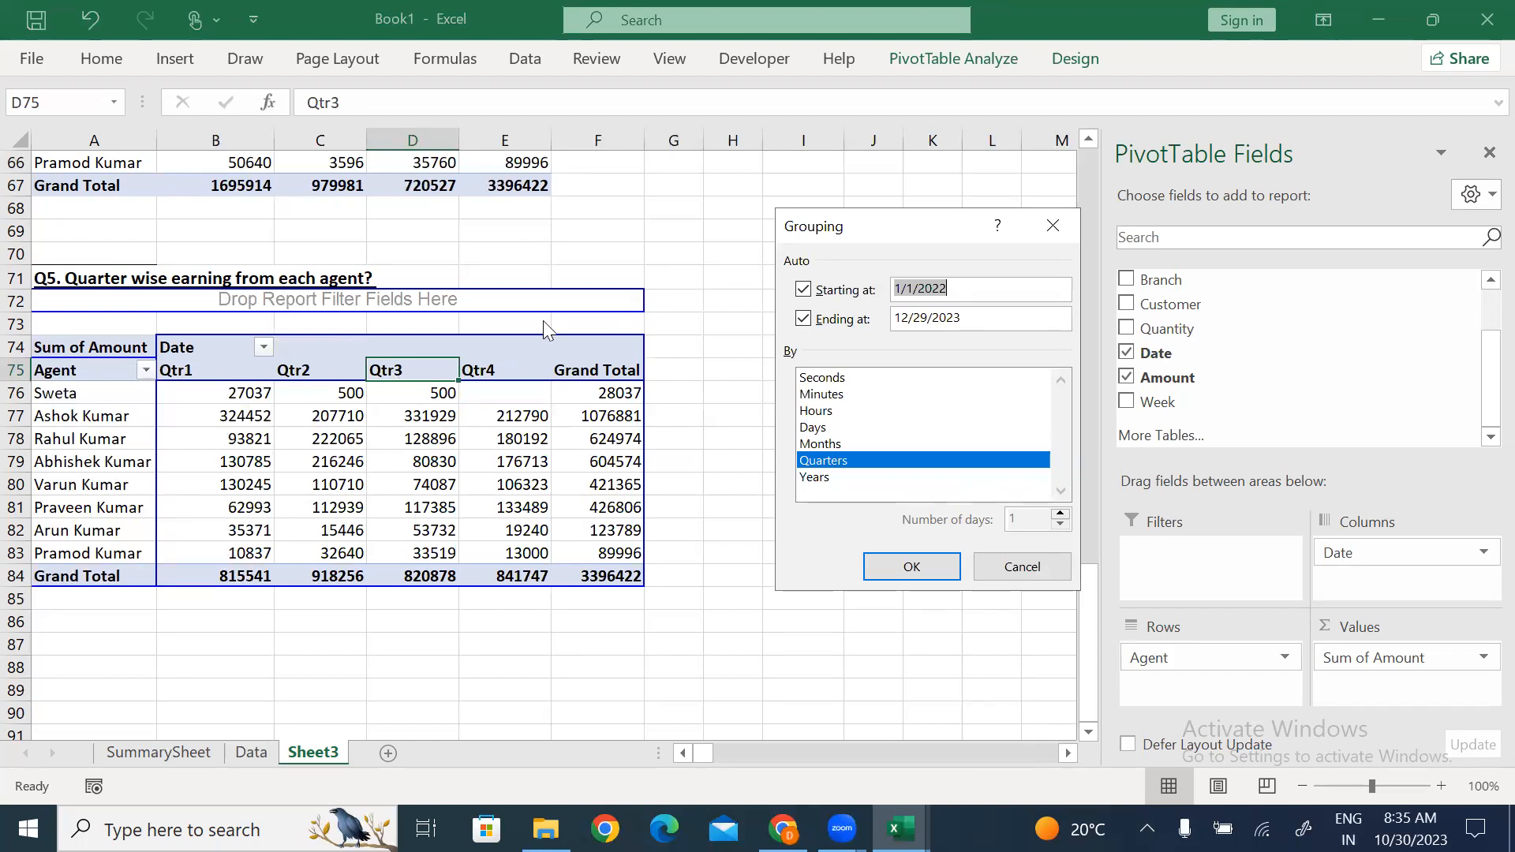
click(818, 427)
click(829, 461)
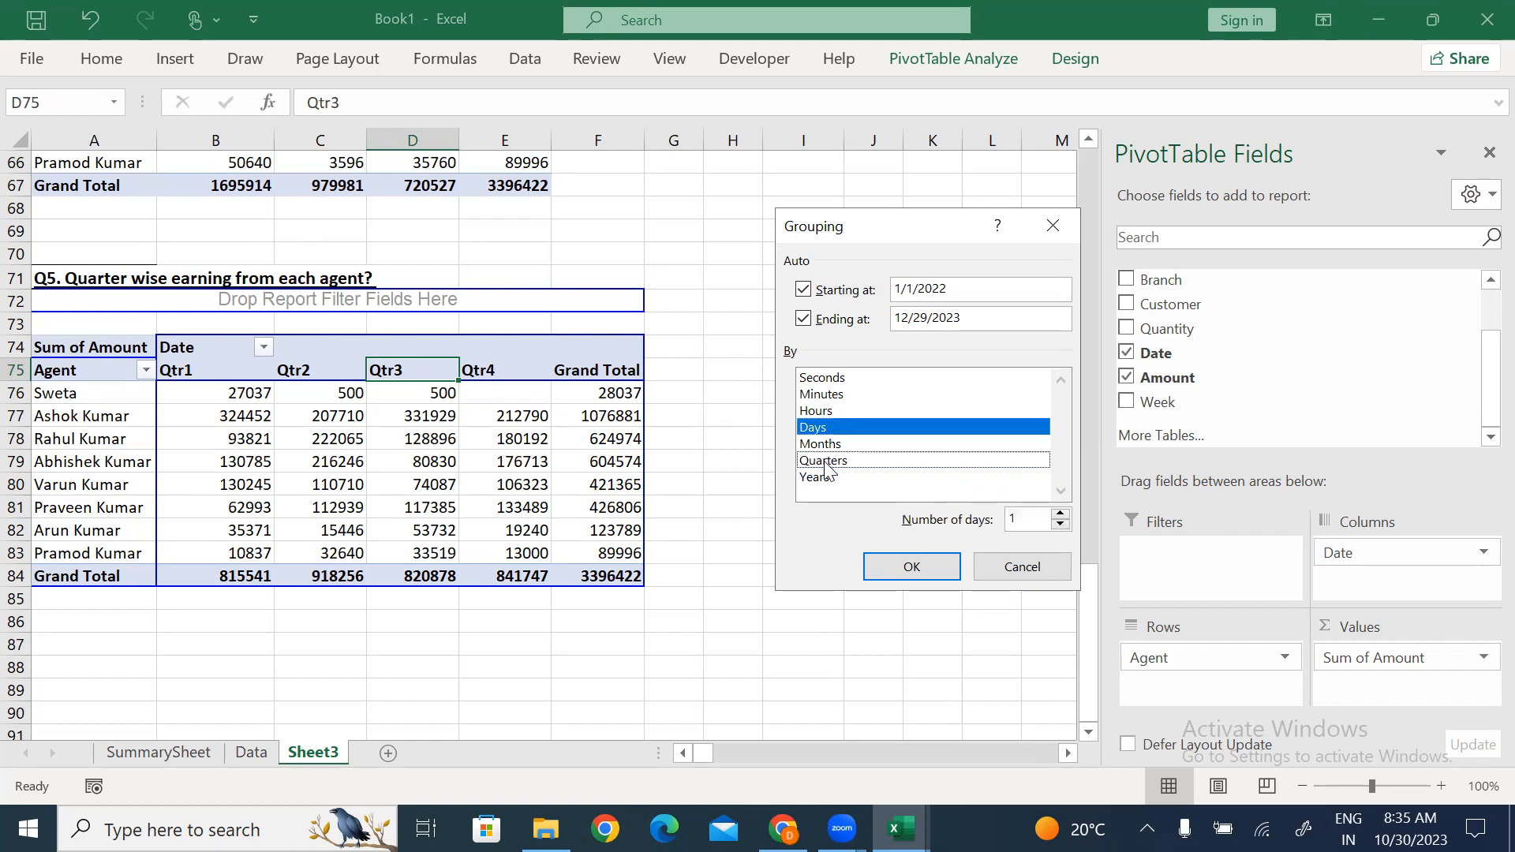
double_click(1060, 515)
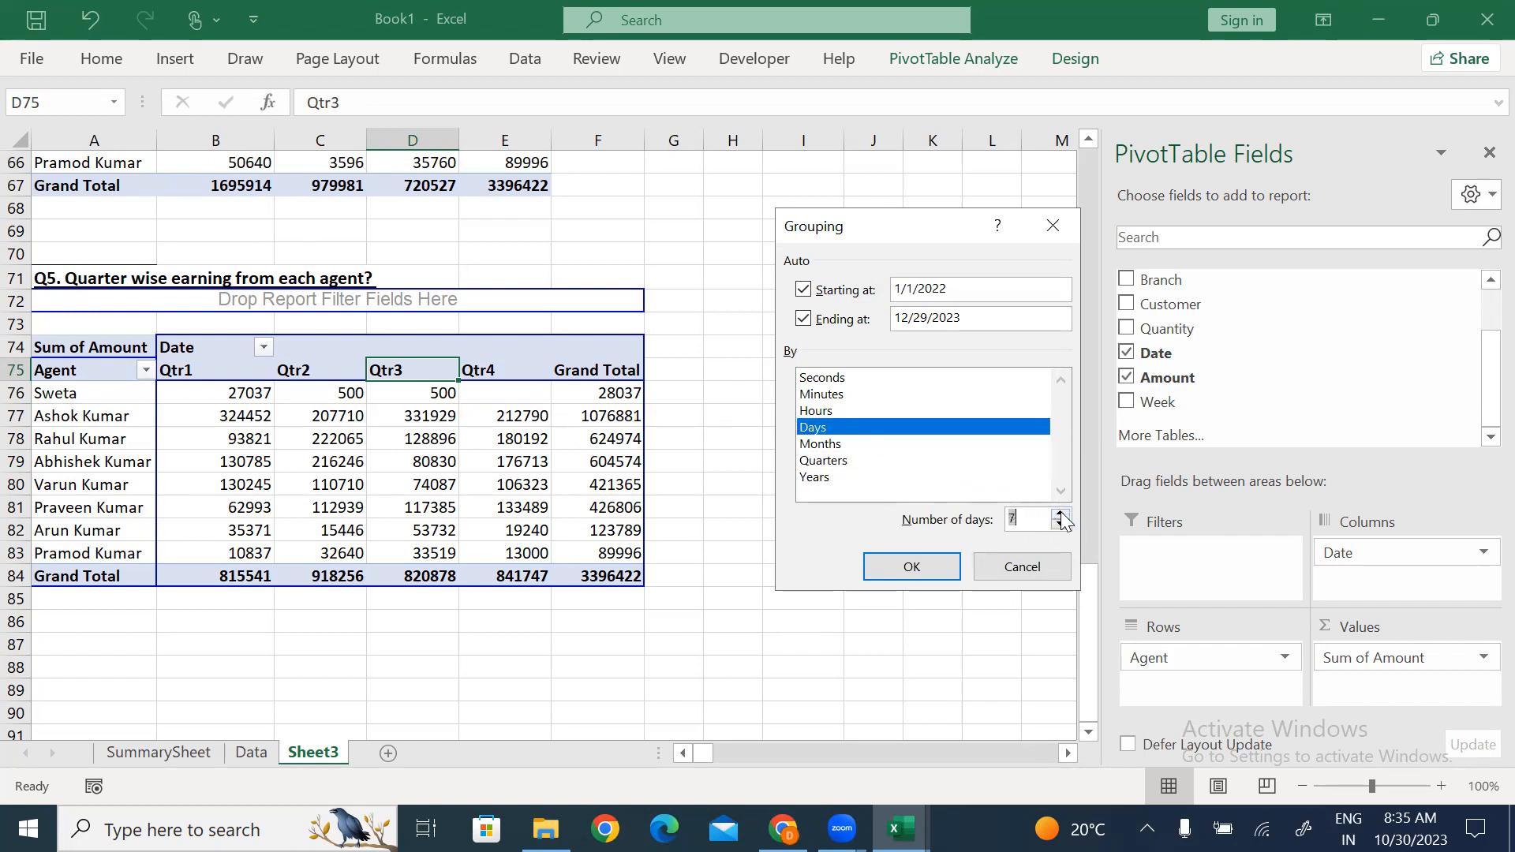
click(847, 464)
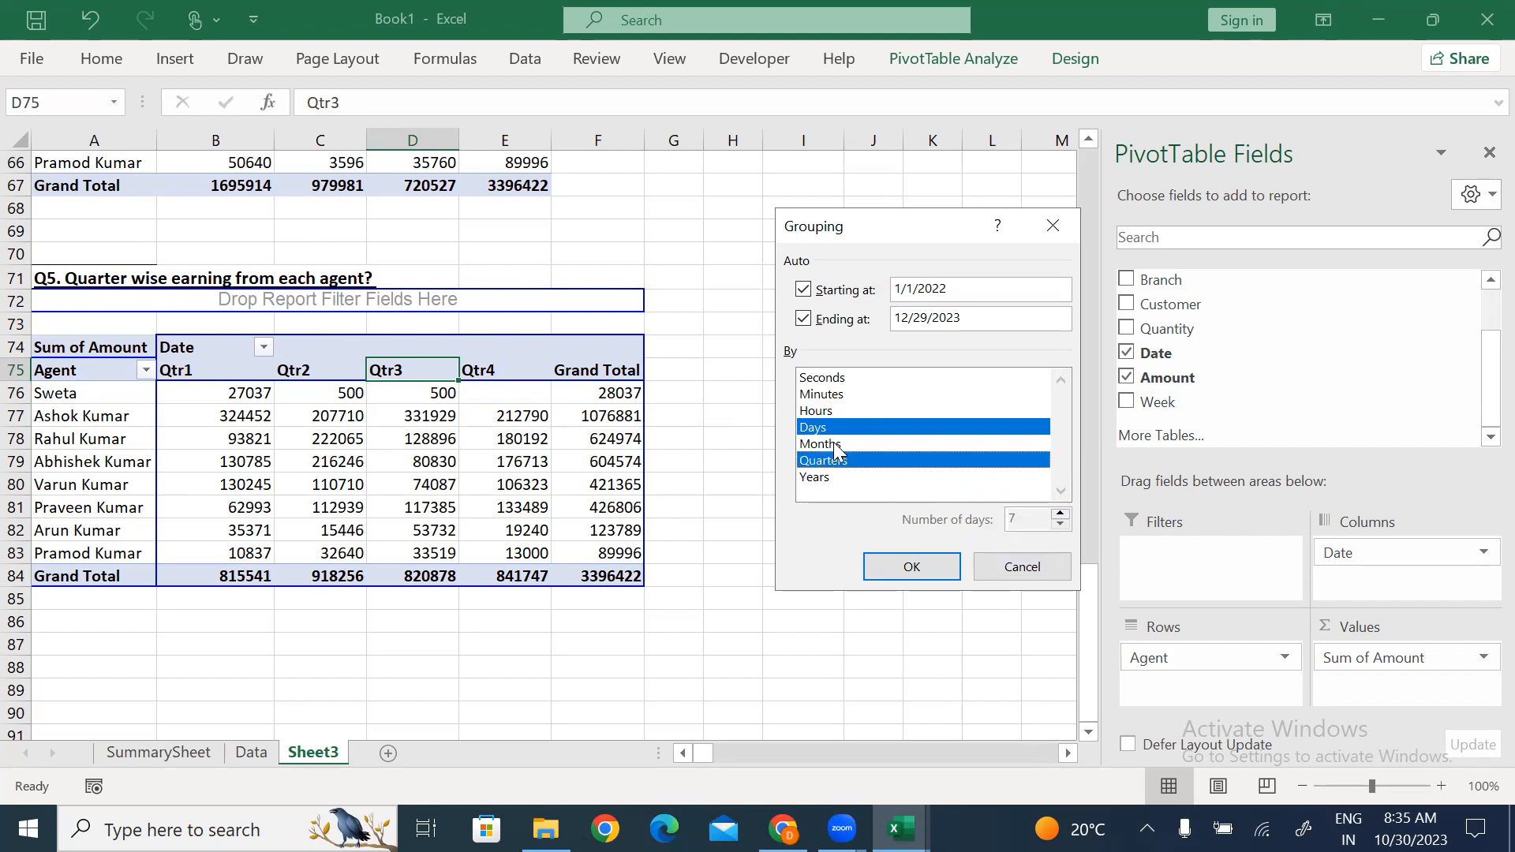
click(835, 430)
click(909, 567)
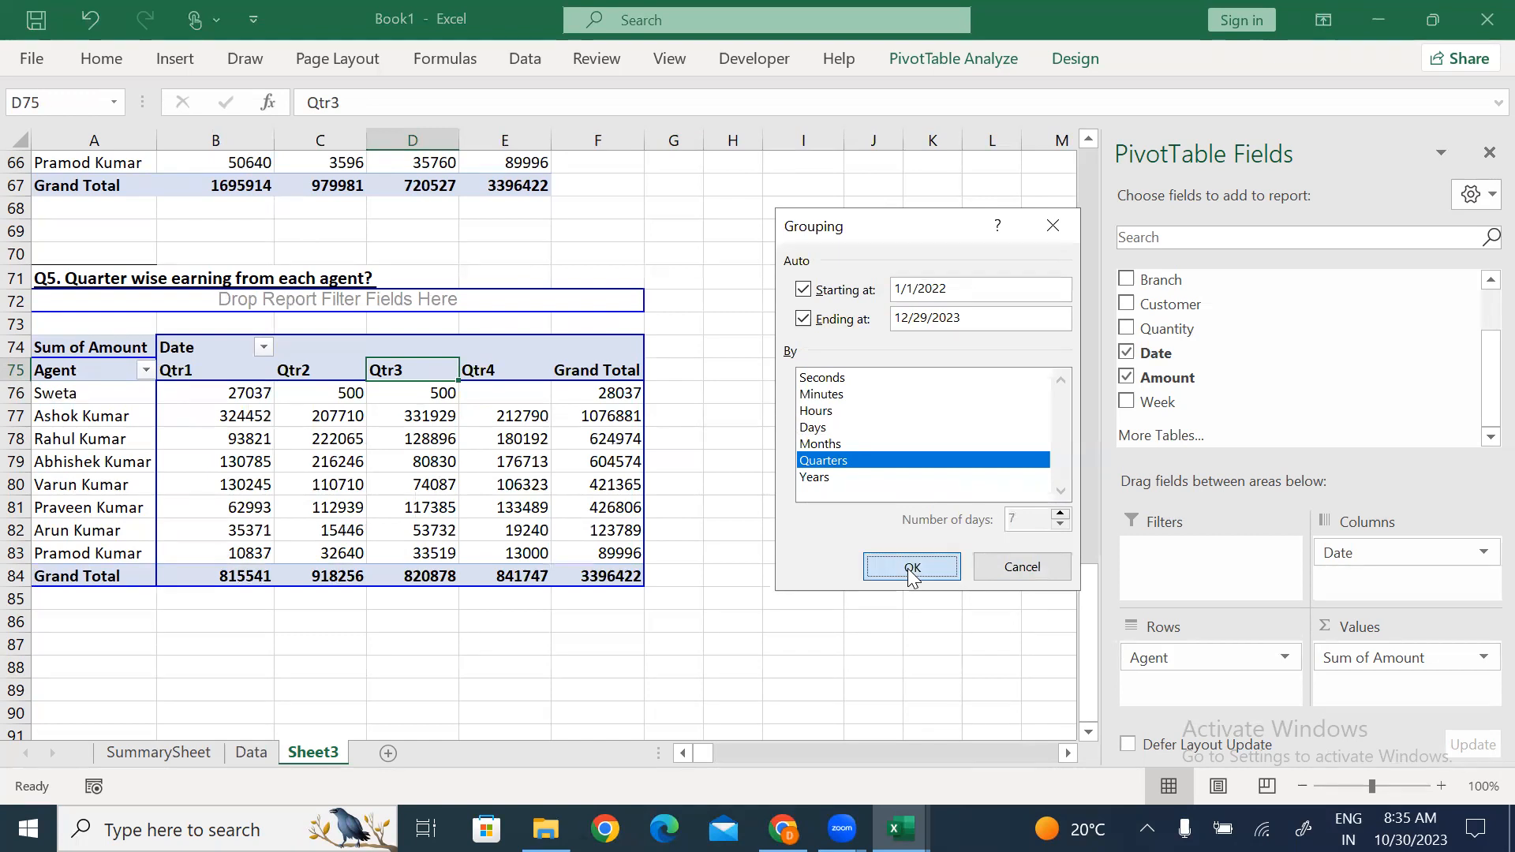
click(379, 636)
click(805, 544)
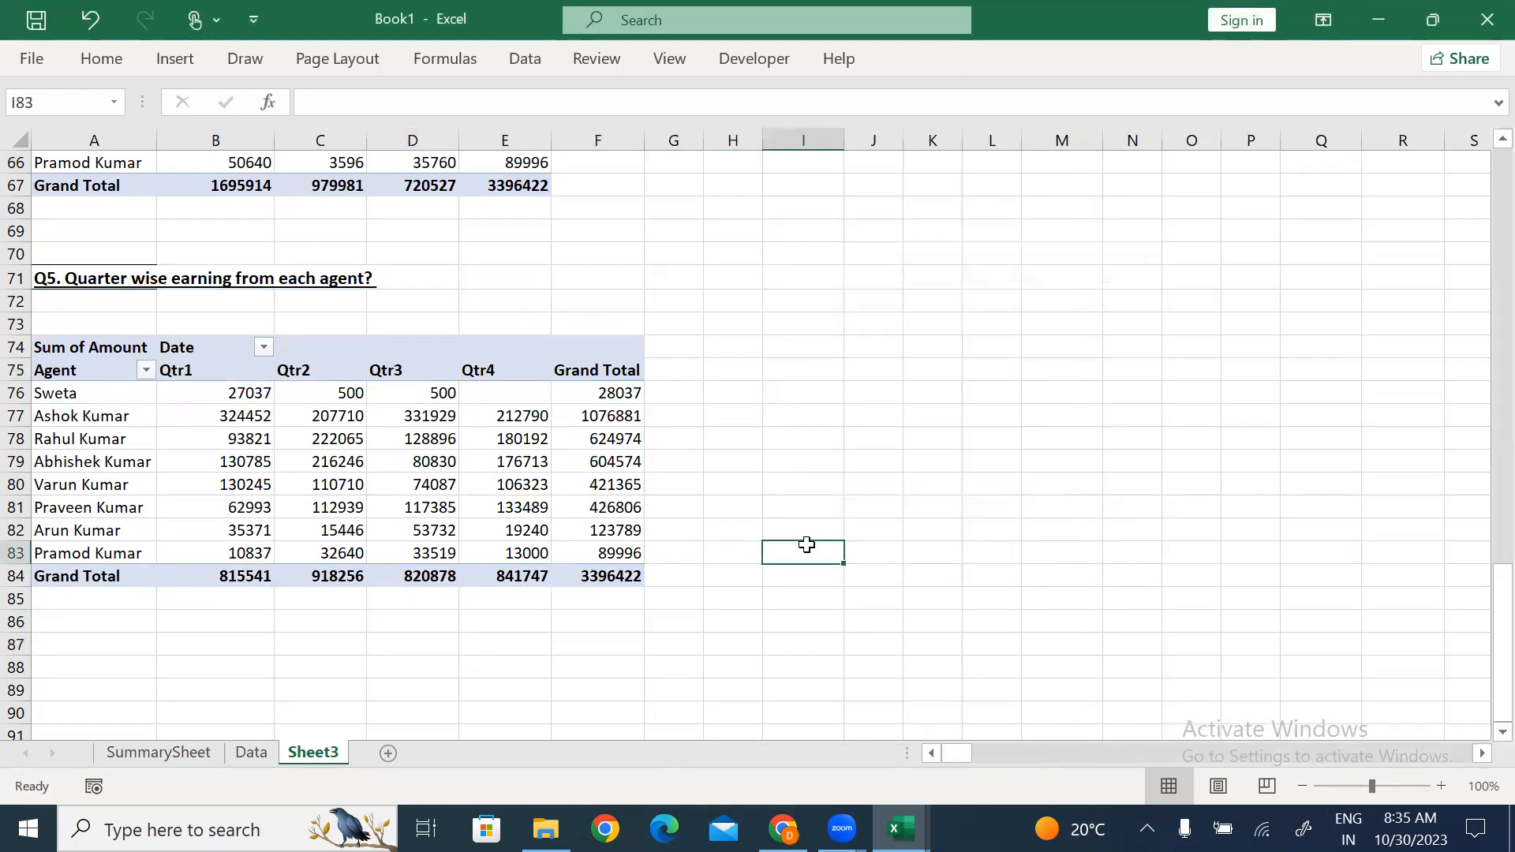
Copy the heading "Q6. Pivot Table with Filter" from A6 to A88, below the Q5 pivot table.
key(ctrl+Up)
key(Home)
key(Down)
key(Down)
key(Down)
key(Down)
key(Down)
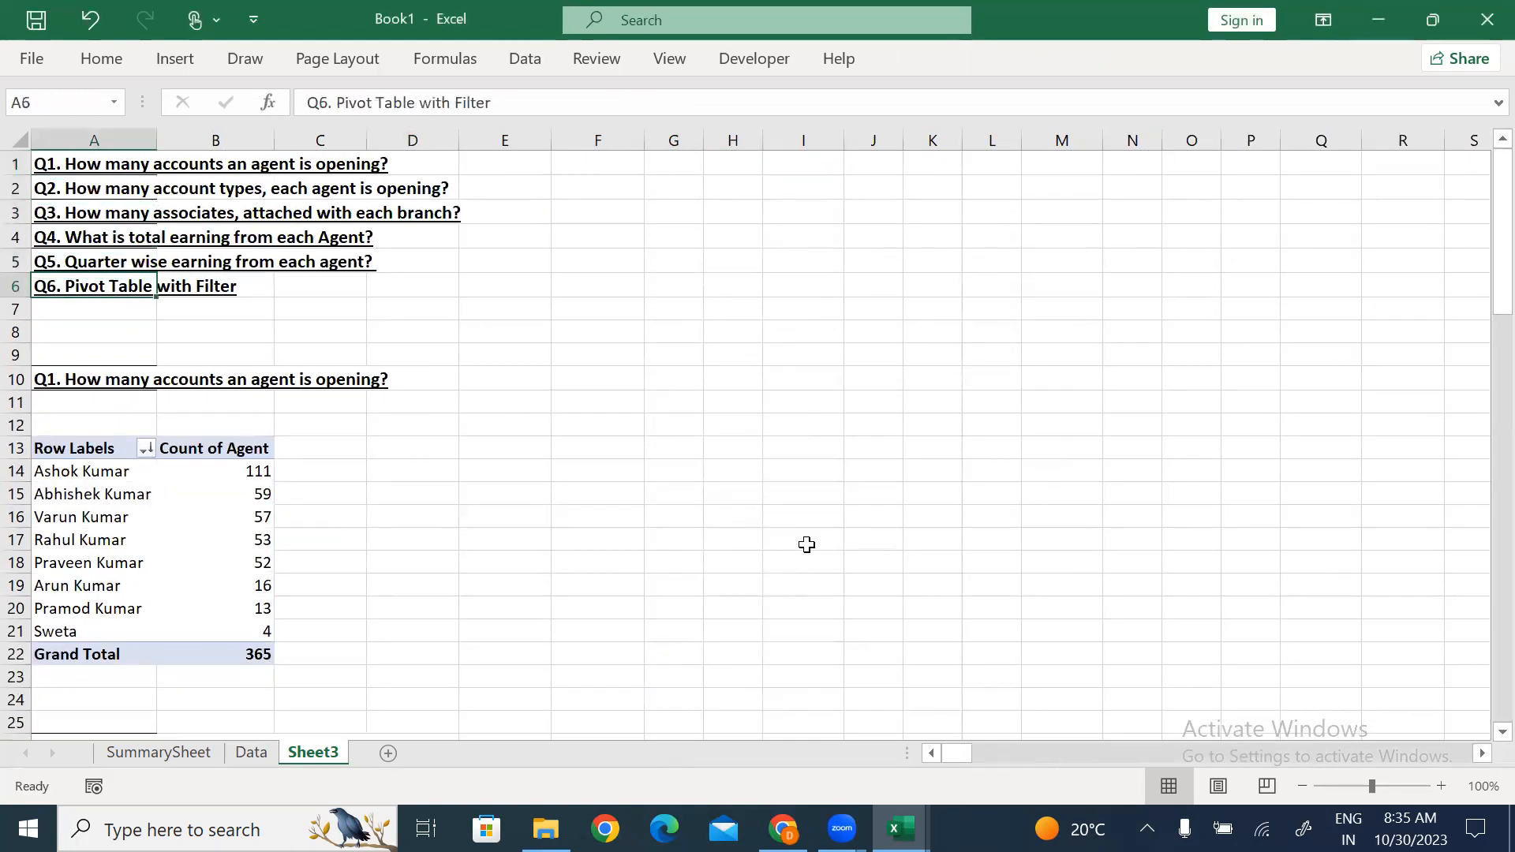
key(ctrl+c)
key(Down)
key(Down)
key(Down)
key(Down)
key(Down)
key(Down)
key(Down)
key(Down)
key(Down)
key(Down)
key(Down)
key(Down)
key(Down)
key(Down)
key(Down)
key(Down)
key(Down)
key(Down)
key(Down)
key(Down)
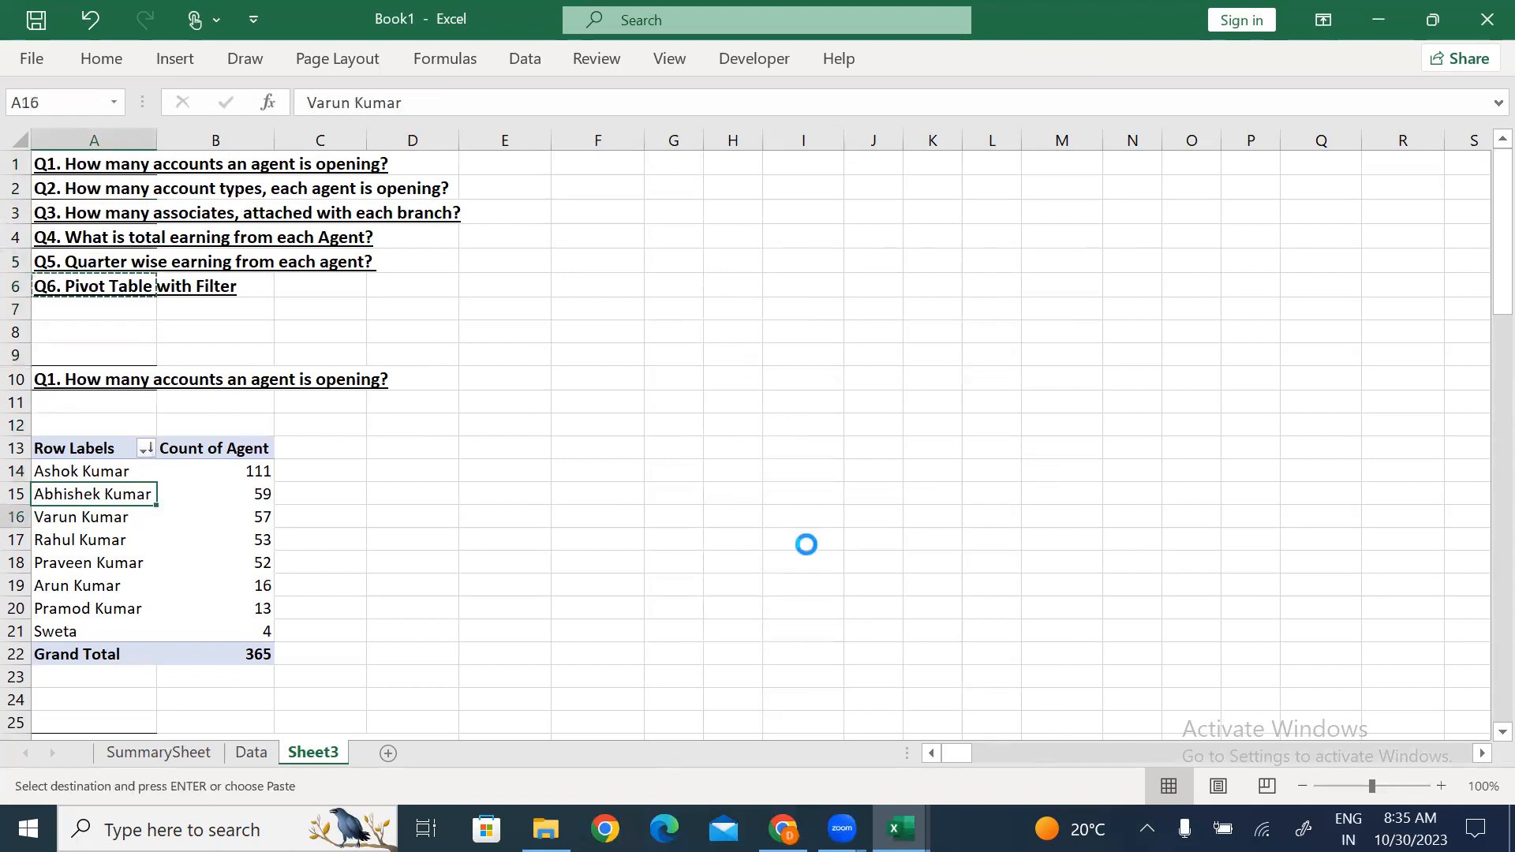
key(Down)
key(Down)
key(Down)
key(Down)
key(Down)
key(Down)
key(Down)
key(Down)
key(Down)
key(Down)
key(Down)
key(Down)
key(Down)
key(Down)
key(Down)
key(Down)
key(Down)
key(Down)
key(Down)
key(Down)
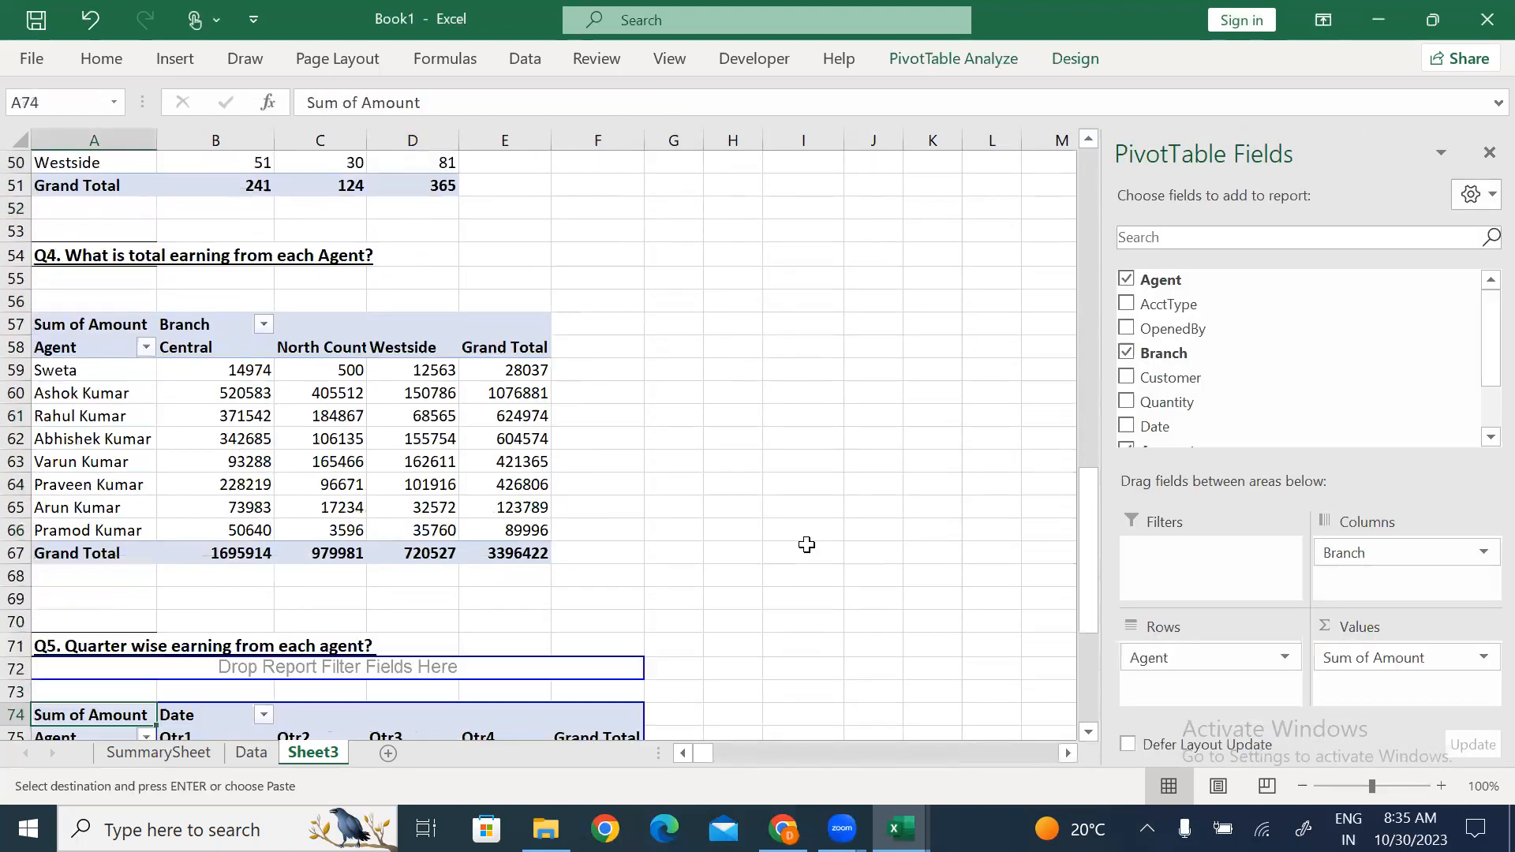
key(Down)
key(Down)
key(Down)
key(Down)
key(Down)
key(Down)
key(Down)
key(Down)
key(Down)
key(Down)
key(Down)
key(Down)
key(Down)
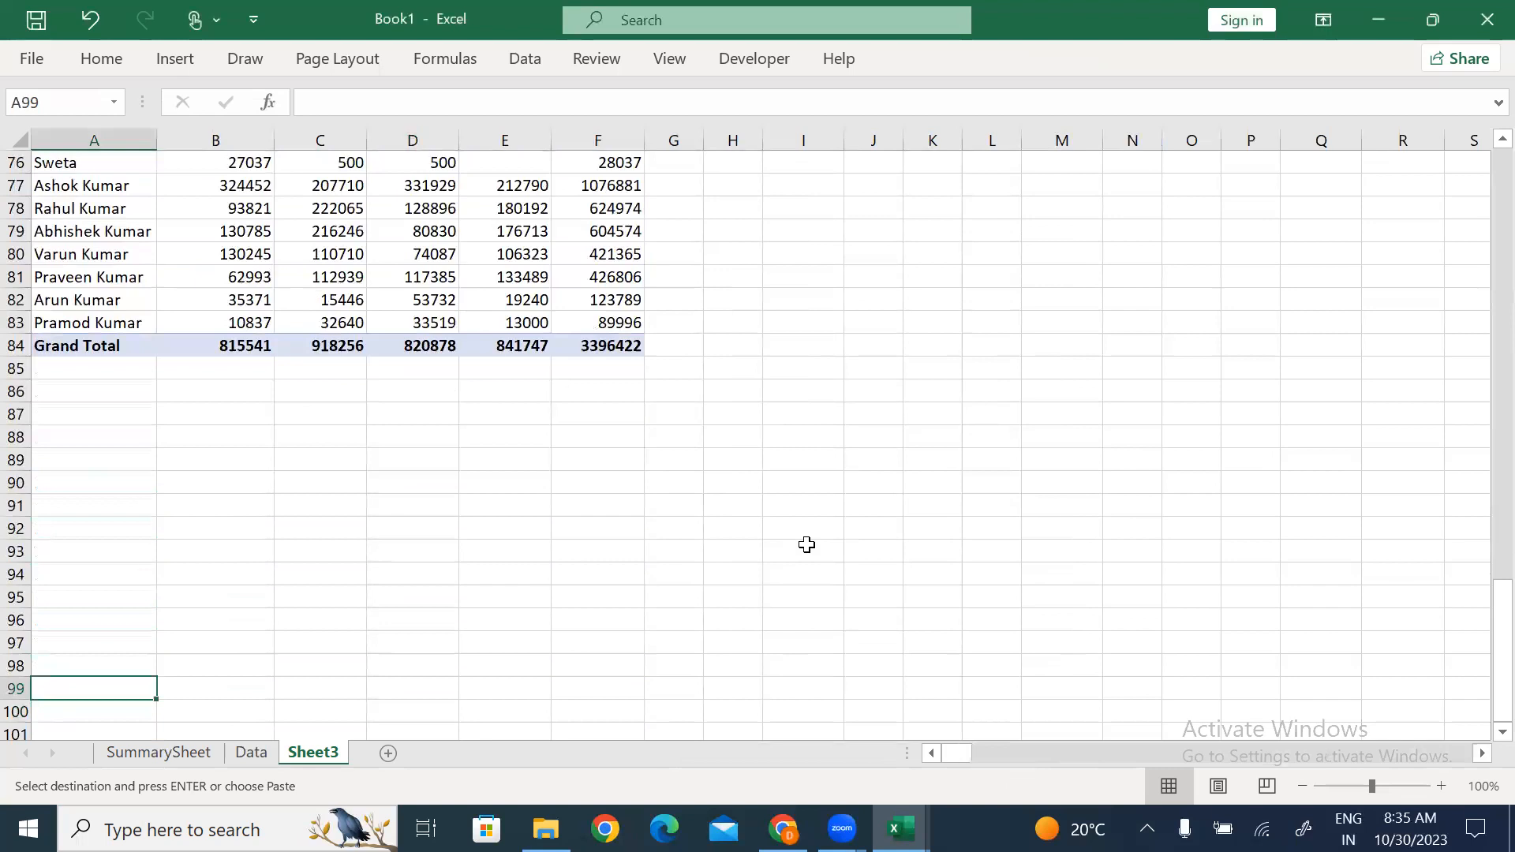
key(Up)
key(Up)
key(Up)
key(ctrl+v)
Copy the entire Q5 pivot table, A74 to F84 including its header rows, to A94 under the Q6 heading.
key(Up)
key(Up)
key(Up)
key(Up)
key(Up)
key(Up)
key(Up)
key(Up)
key(Up)
key(Up)
key(Up)
key(Up)
key(Up)
key(Up)
key(Up)
key(Up)
key(Up)
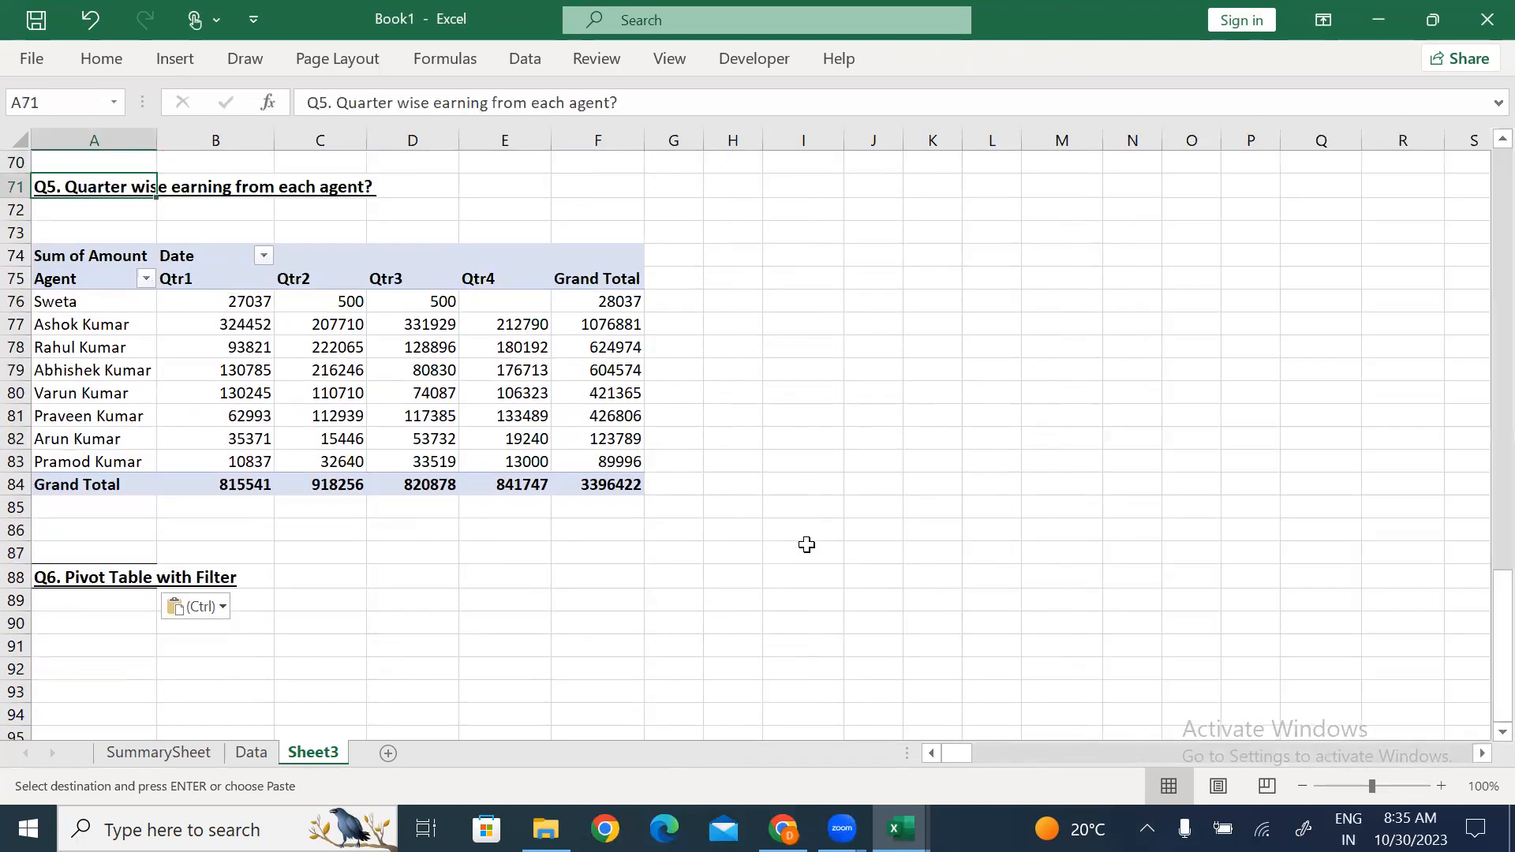
key(Down)
key(Down)
key(Down)
key(shift+Down)
key(shift+Down)
key(shift+Down)
key(shift+Down)
key(shift+Down)
key(shift+Down)
key(shift+Down)
key(shift+Down)
key(shift+Down)
key(shift+Down)
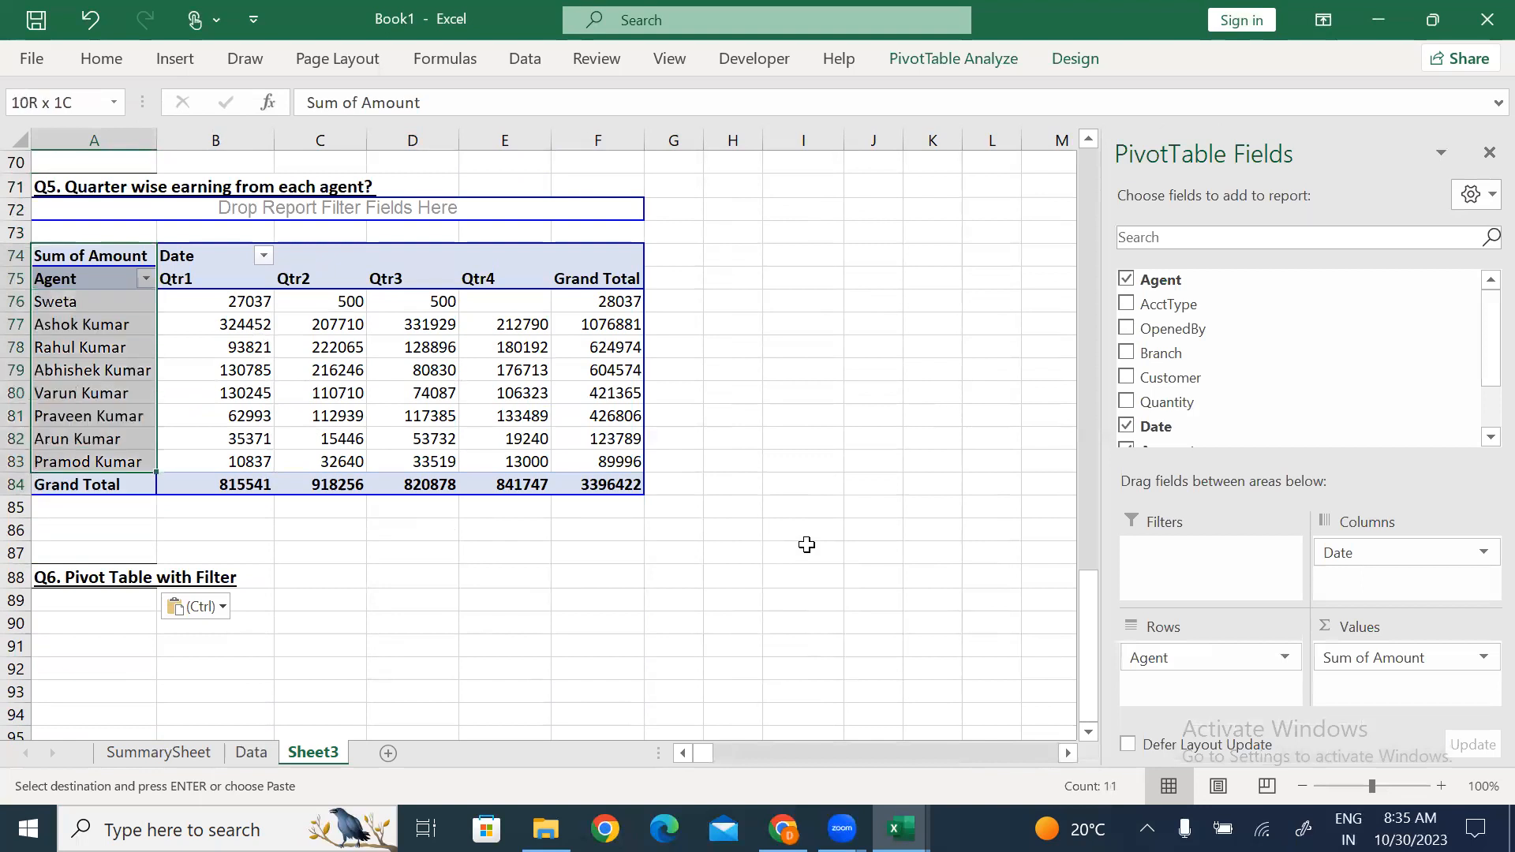
key(shift+Right)
key(shift+Right)
key(shift+Right)
key(shift+Right)
key(shift+Right)
key(shift+Right)
key(shift+Left)
key(ctrl+c)
key(Down)
key(Down)
key(Down)
key(Down)
key(Down)
key(Down)
key(Down)
key(Down)
key(Down)
key(Down)
key(Down)
key(Down)
key(Down)
key(Down)
key(Down)
key(Down)
key(Down)
key(Down)
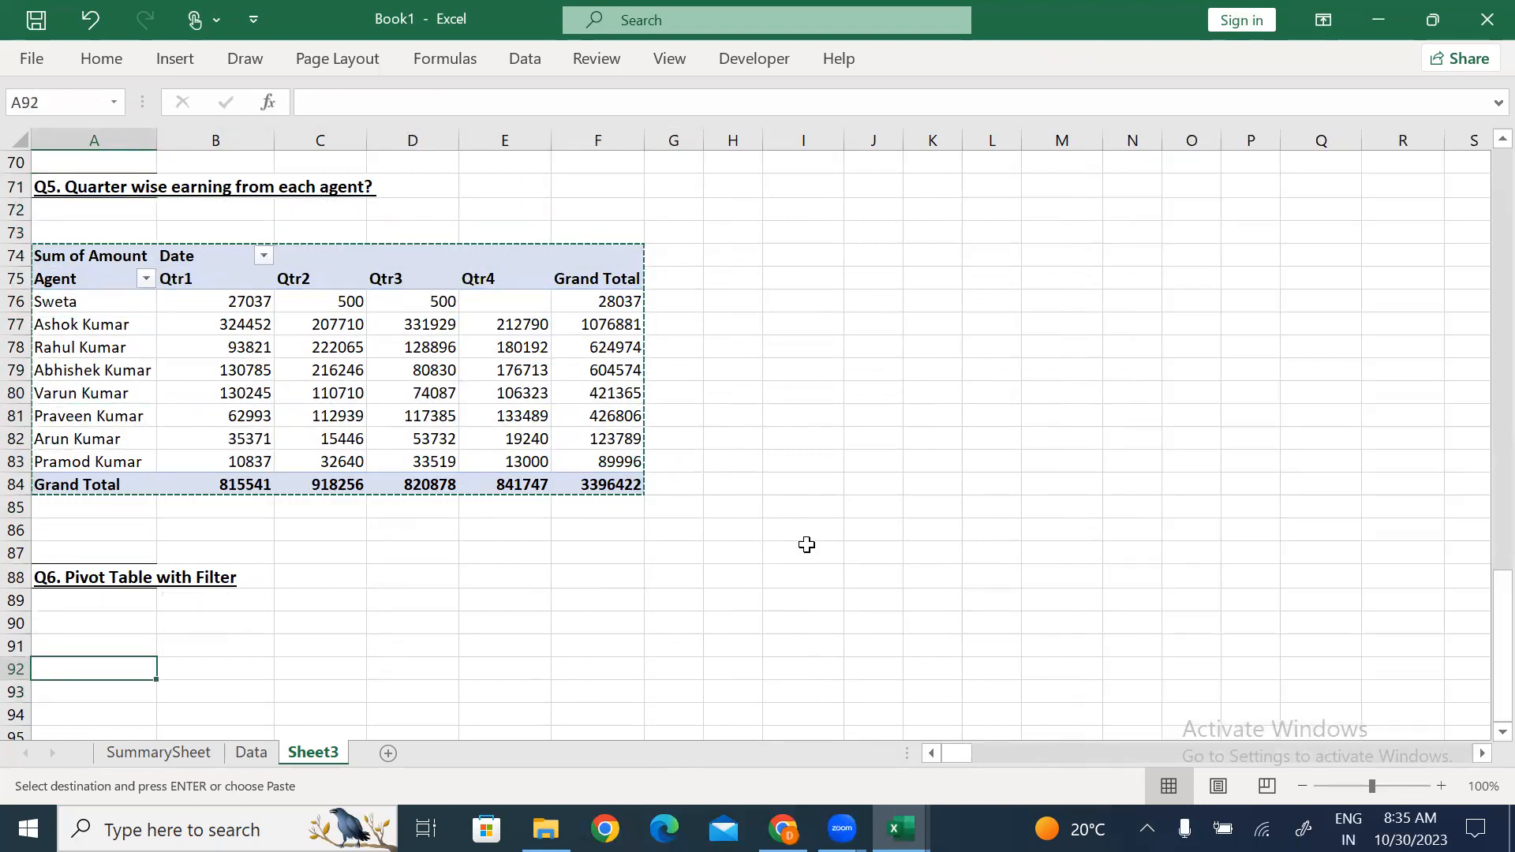
key(Down)
key(Down)
key(ctrl+v)
Add AcctType as a report filter to the Q6 pivot table.
key(Down)
key(Down)
key(Down)
key(Down)
key(Down)
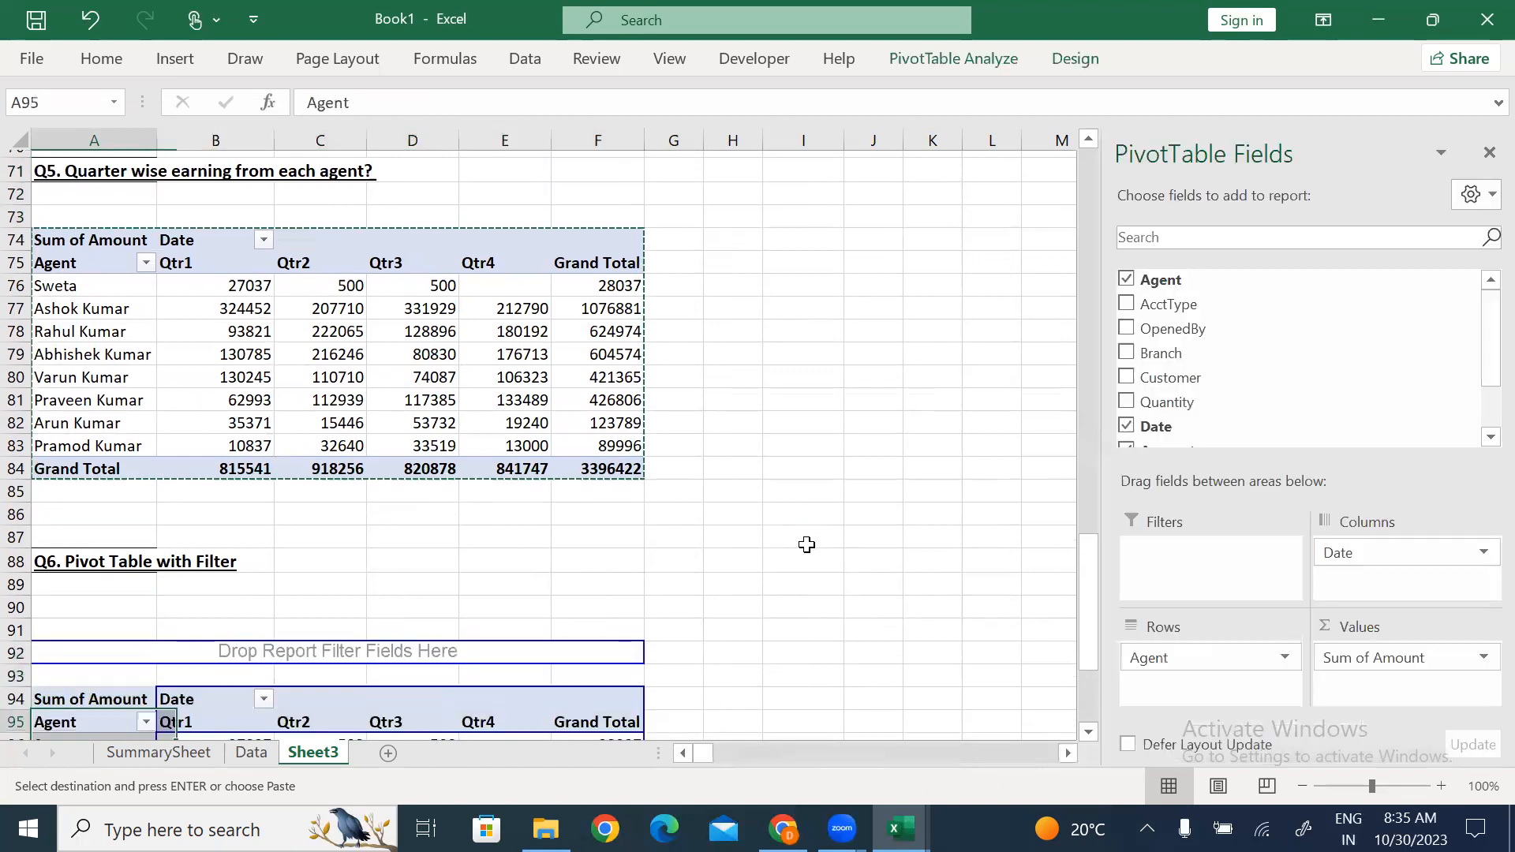
key(Down)
key(Down)
key(Down)
key(Down)
key(Down)
key(Down)
click(414, 574)
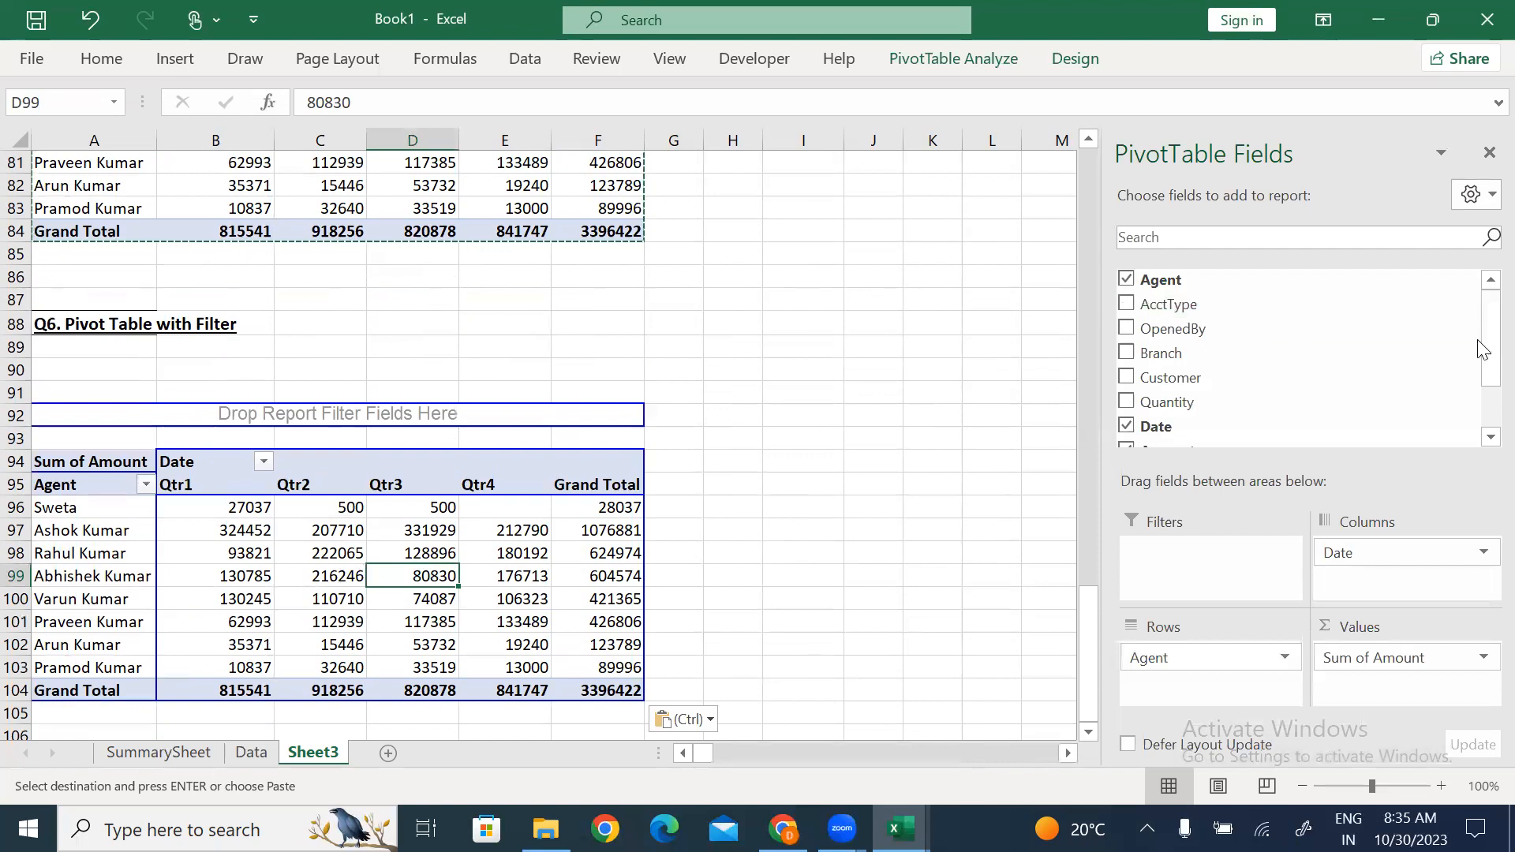
drag(1171, 305, 1189, 567)
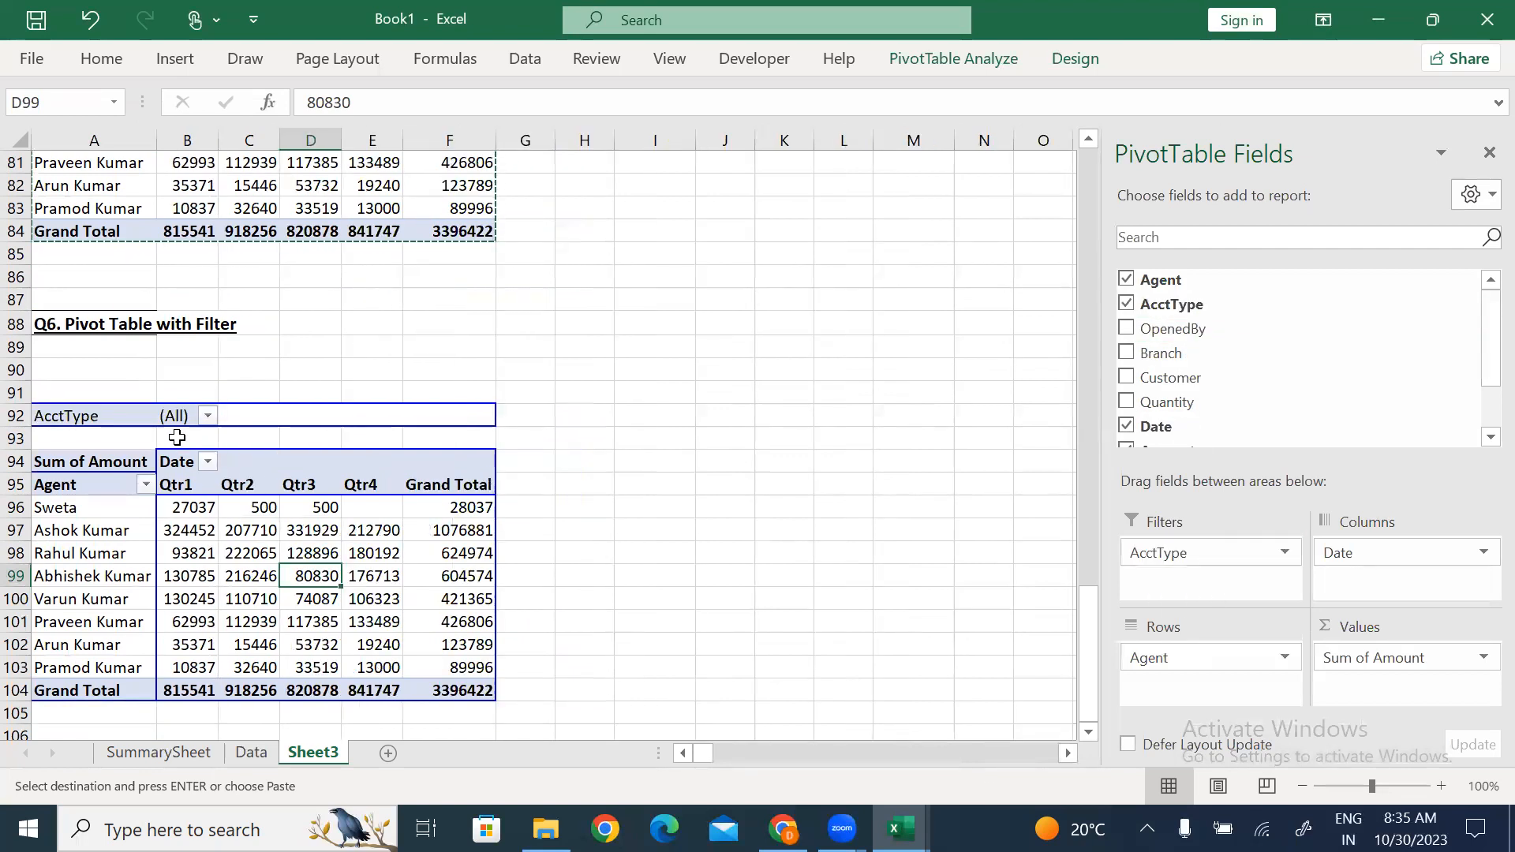
Try filtering the Q6 pivot table by the CD account type alone and by Checking alone.
click(208, 416)
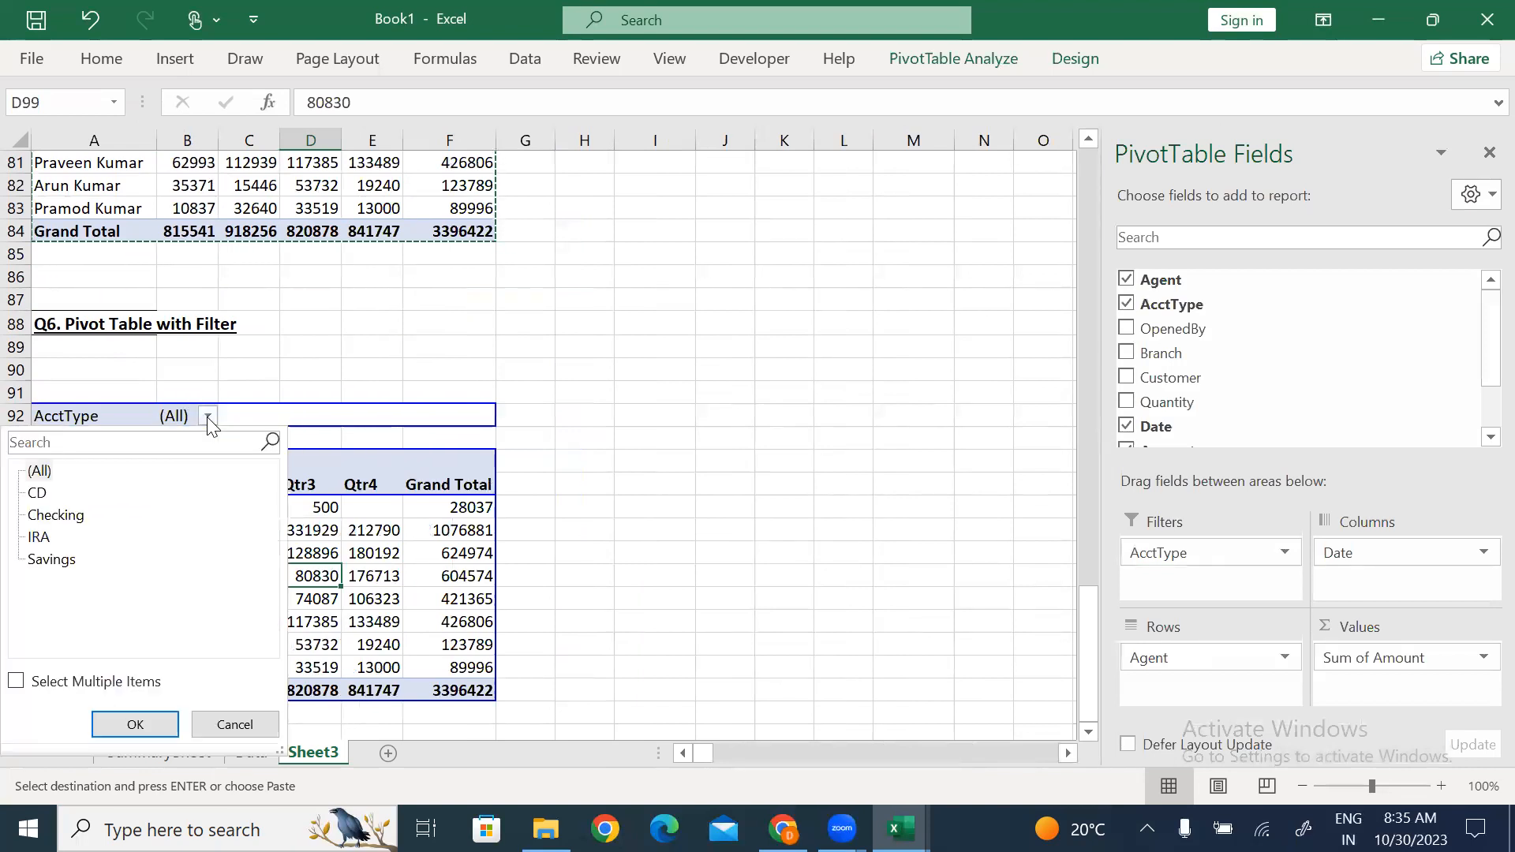
click(37, 493)
click(135, 724)
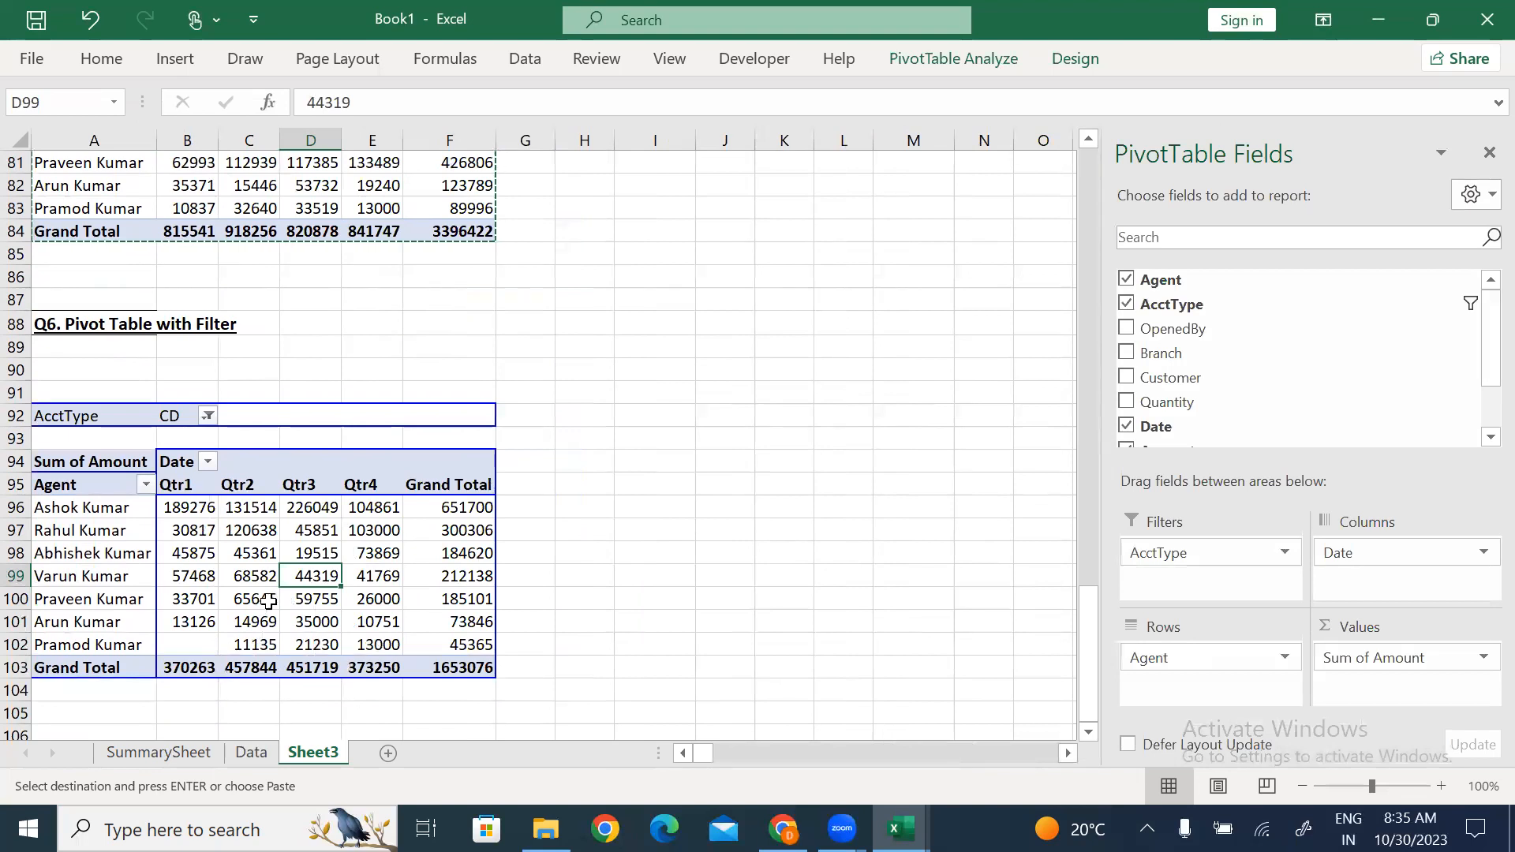
click(207, 416)
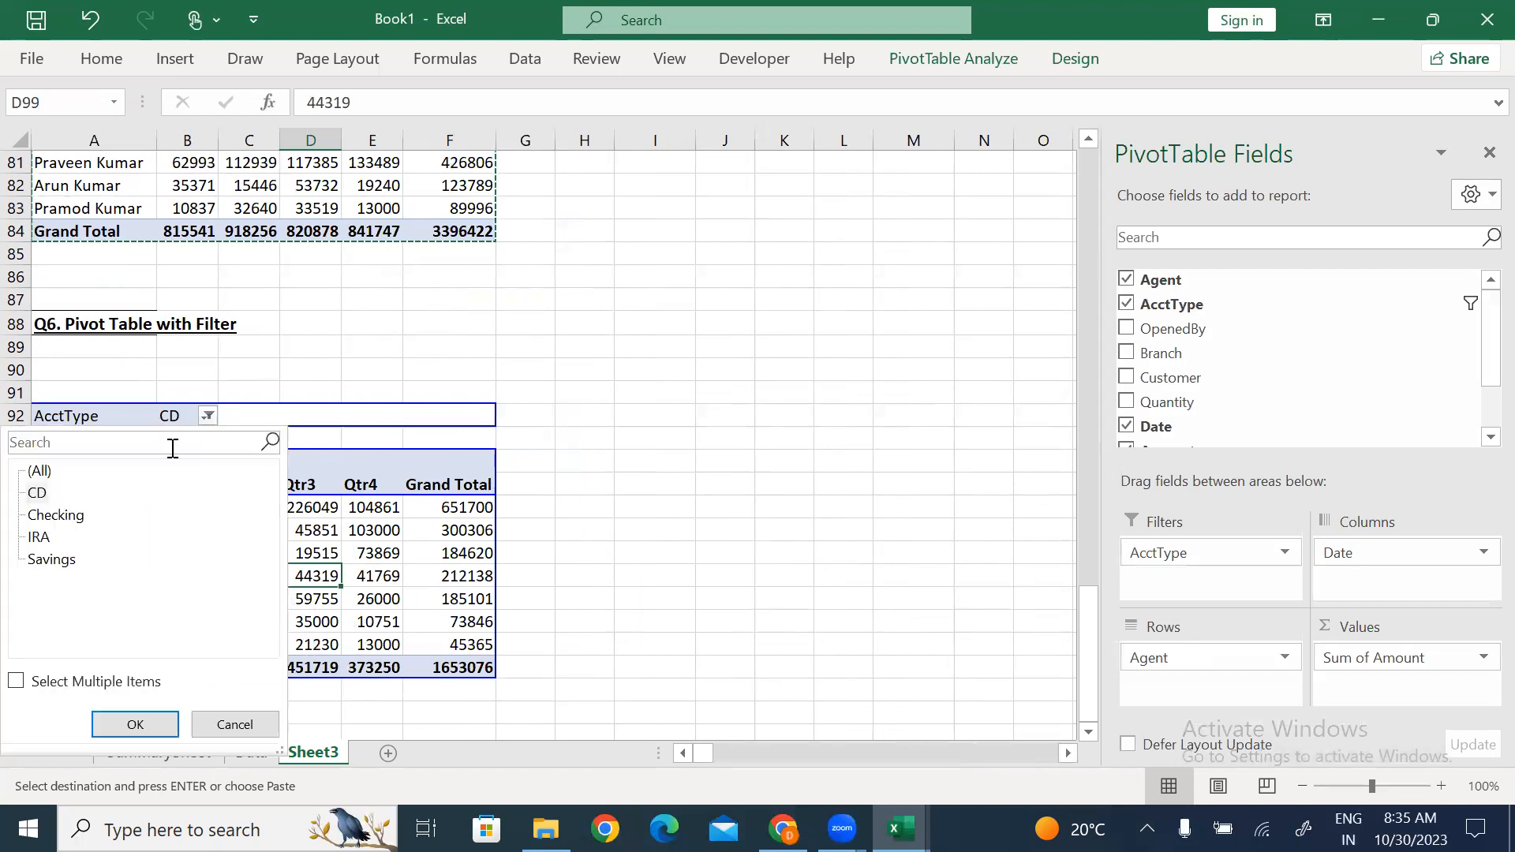
click(57, 516)
click(123, 724)
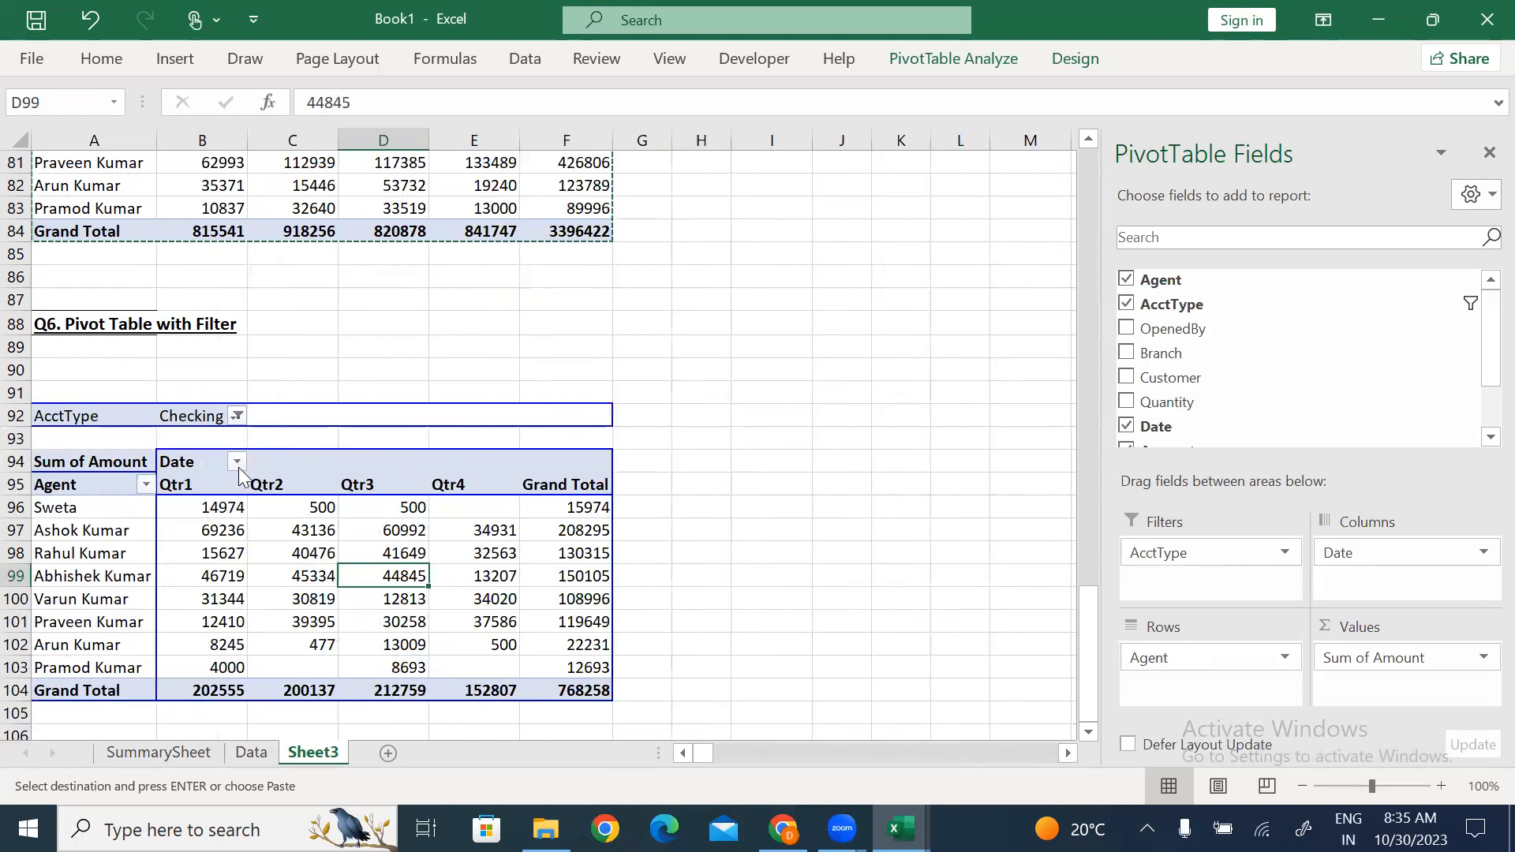
Filter the Q6 pivot table by multiple account types, CD and IRA, and check the resulting amounts.
click(237, 415)
click(45, 538)
click(16, 681)
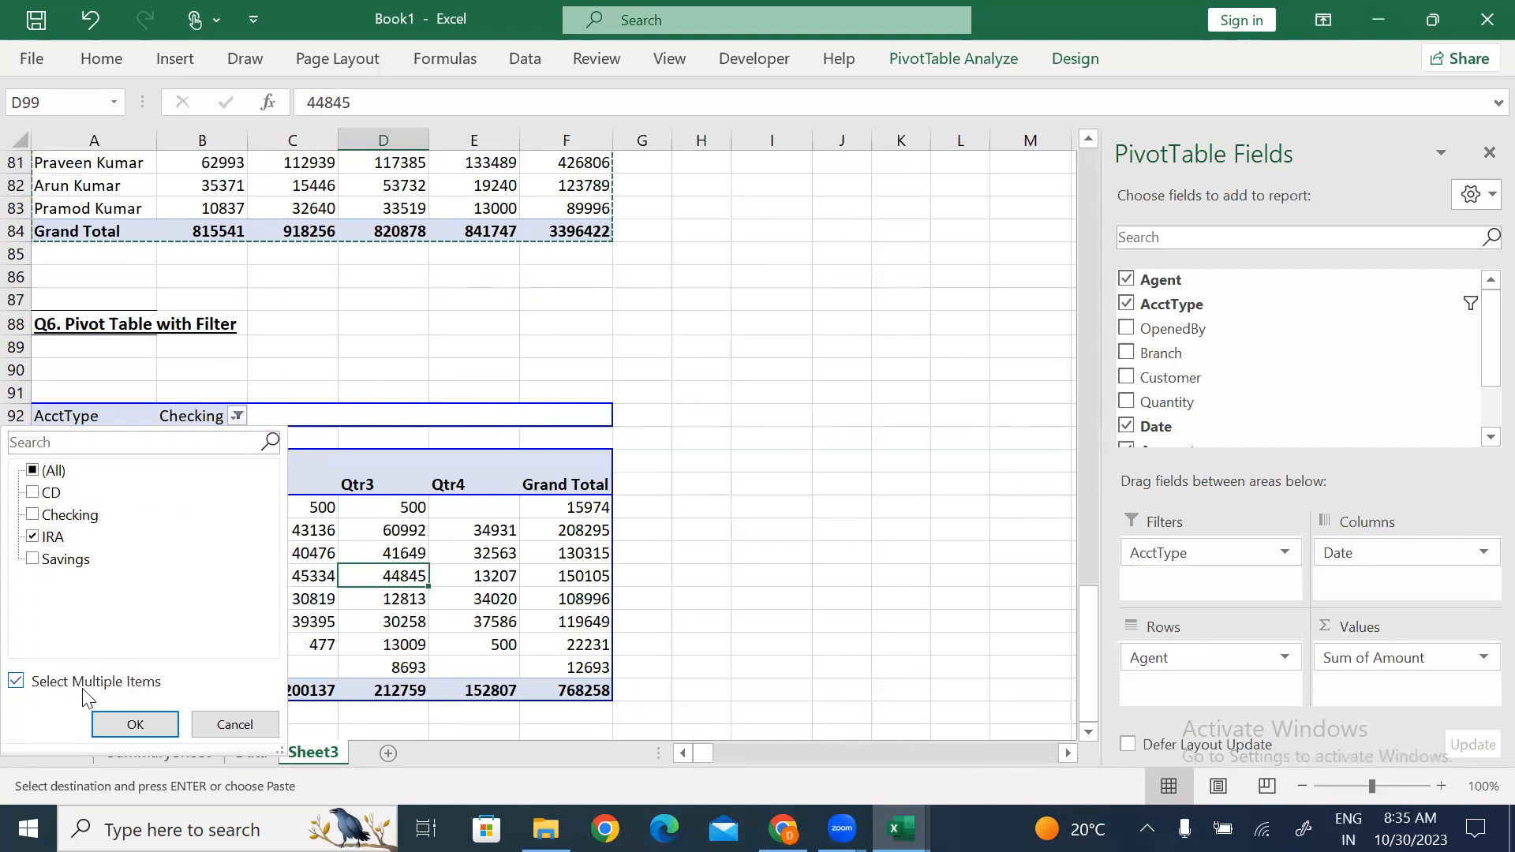
click(31, 494)
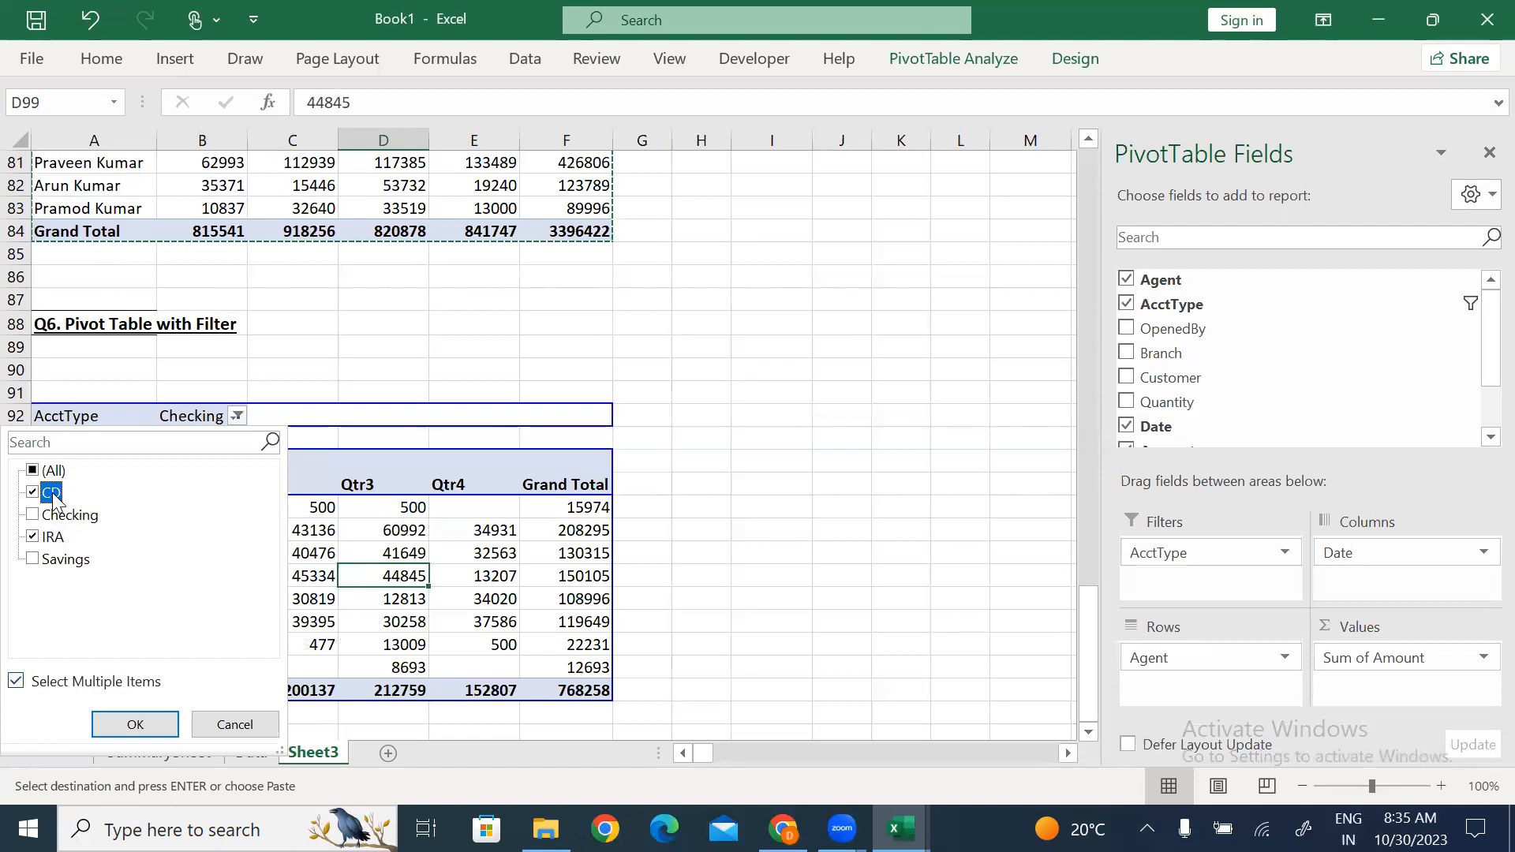
click(141, 725)
click(330, 628)
drag(181, 509, 779, 642)
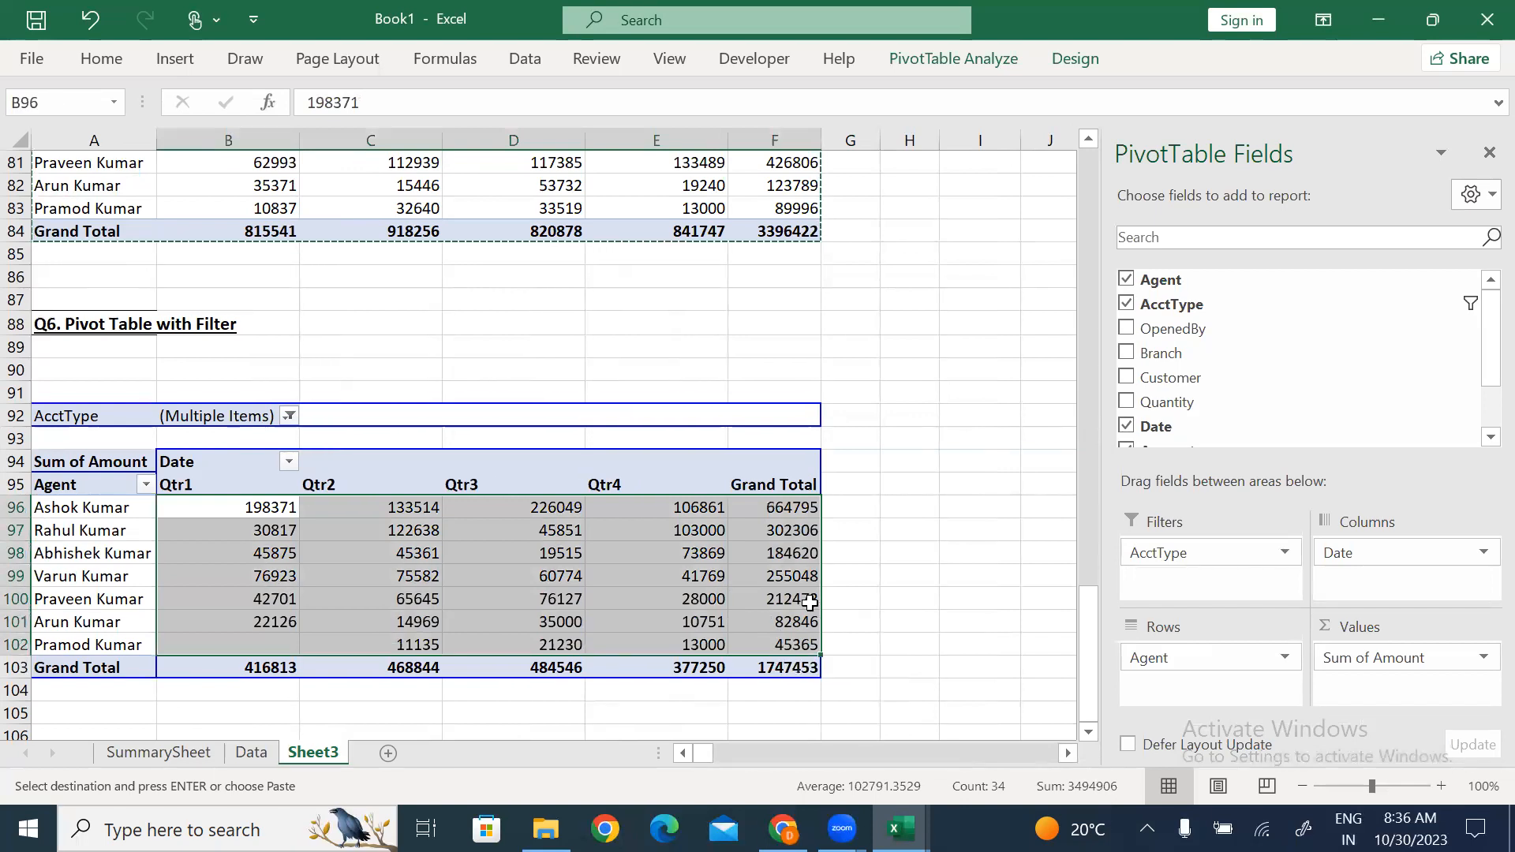
click(781, 554)
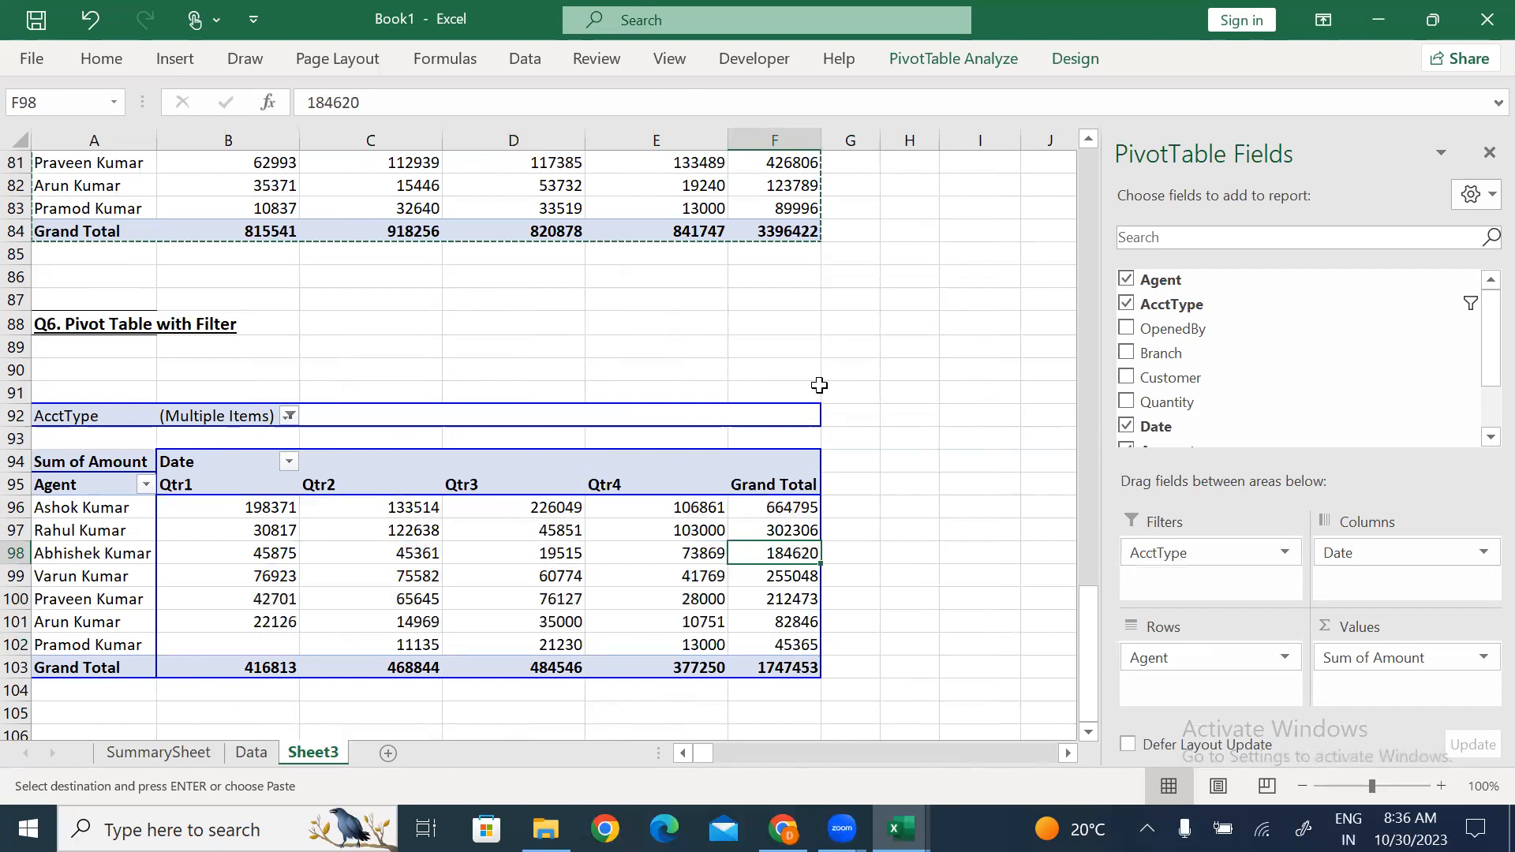
Apply the sixth PivotTable style of the first Medium row, with a blue header, to the Q6 pivot table.
click(654, 463)
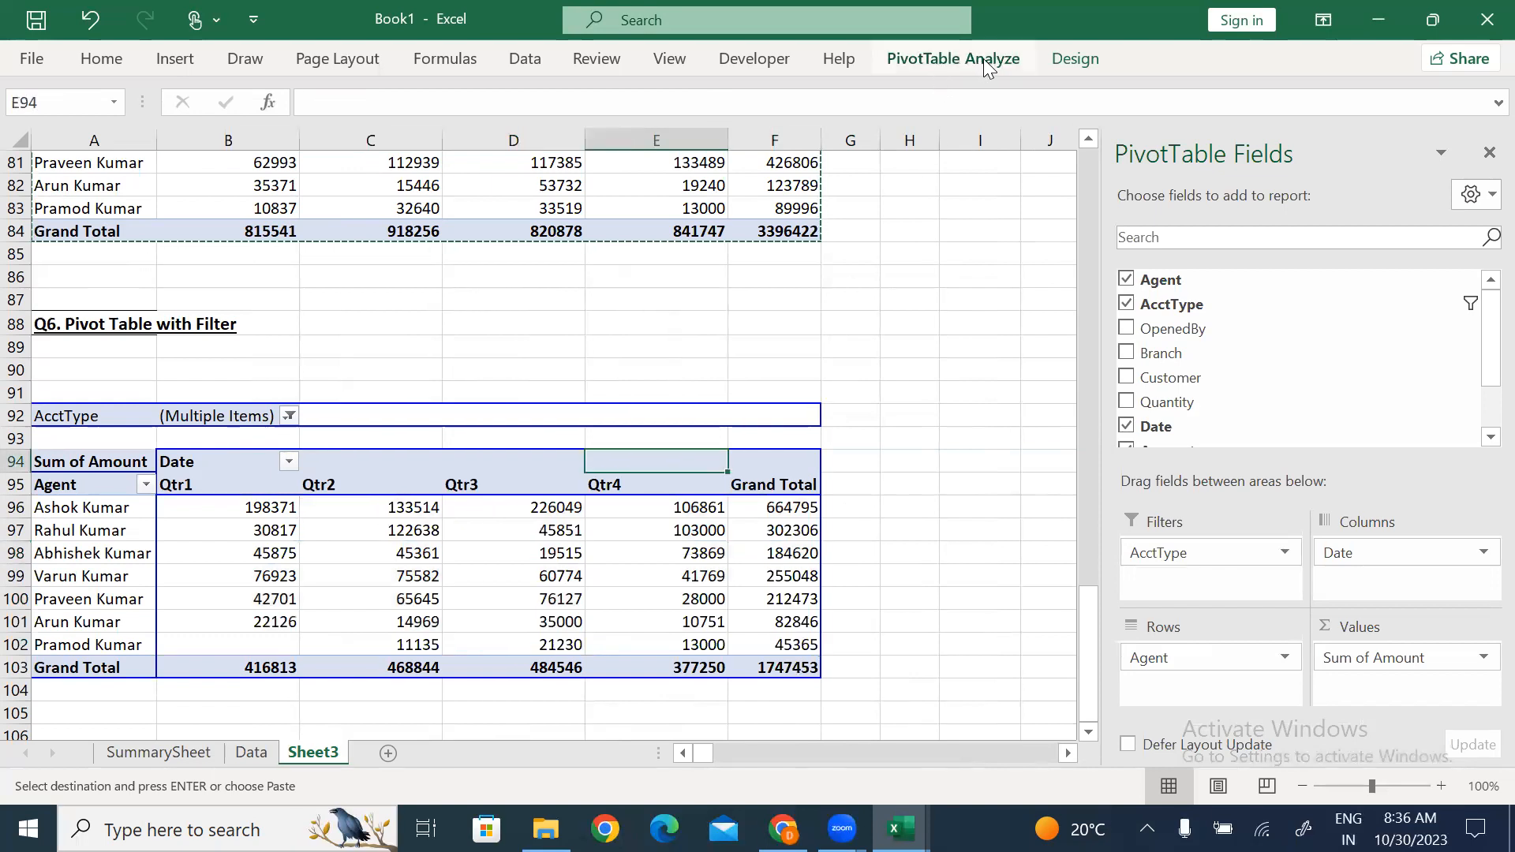
click(950, 62)
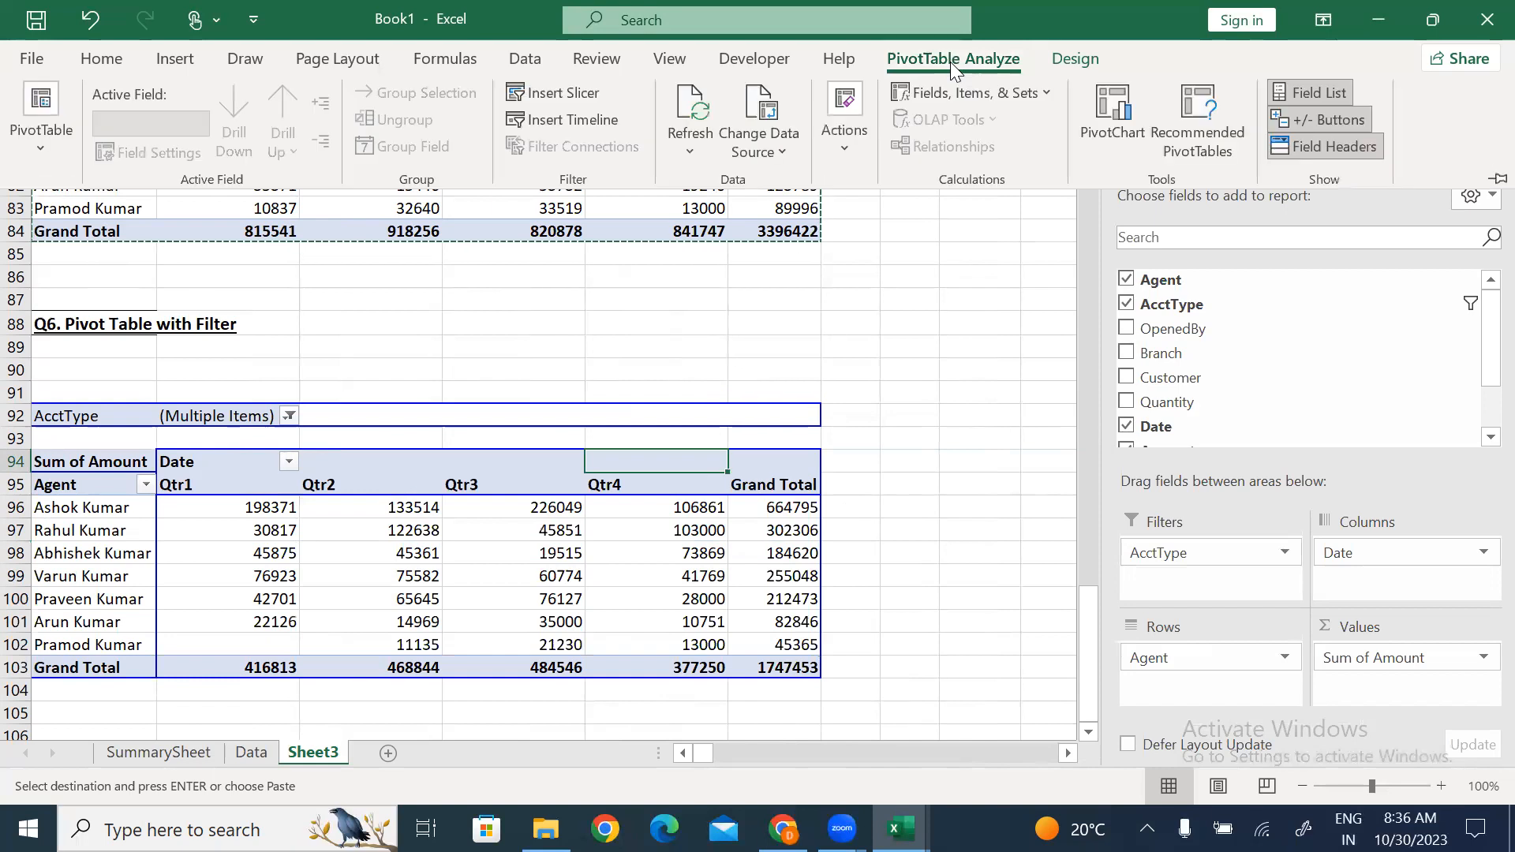
click(1077, 60)
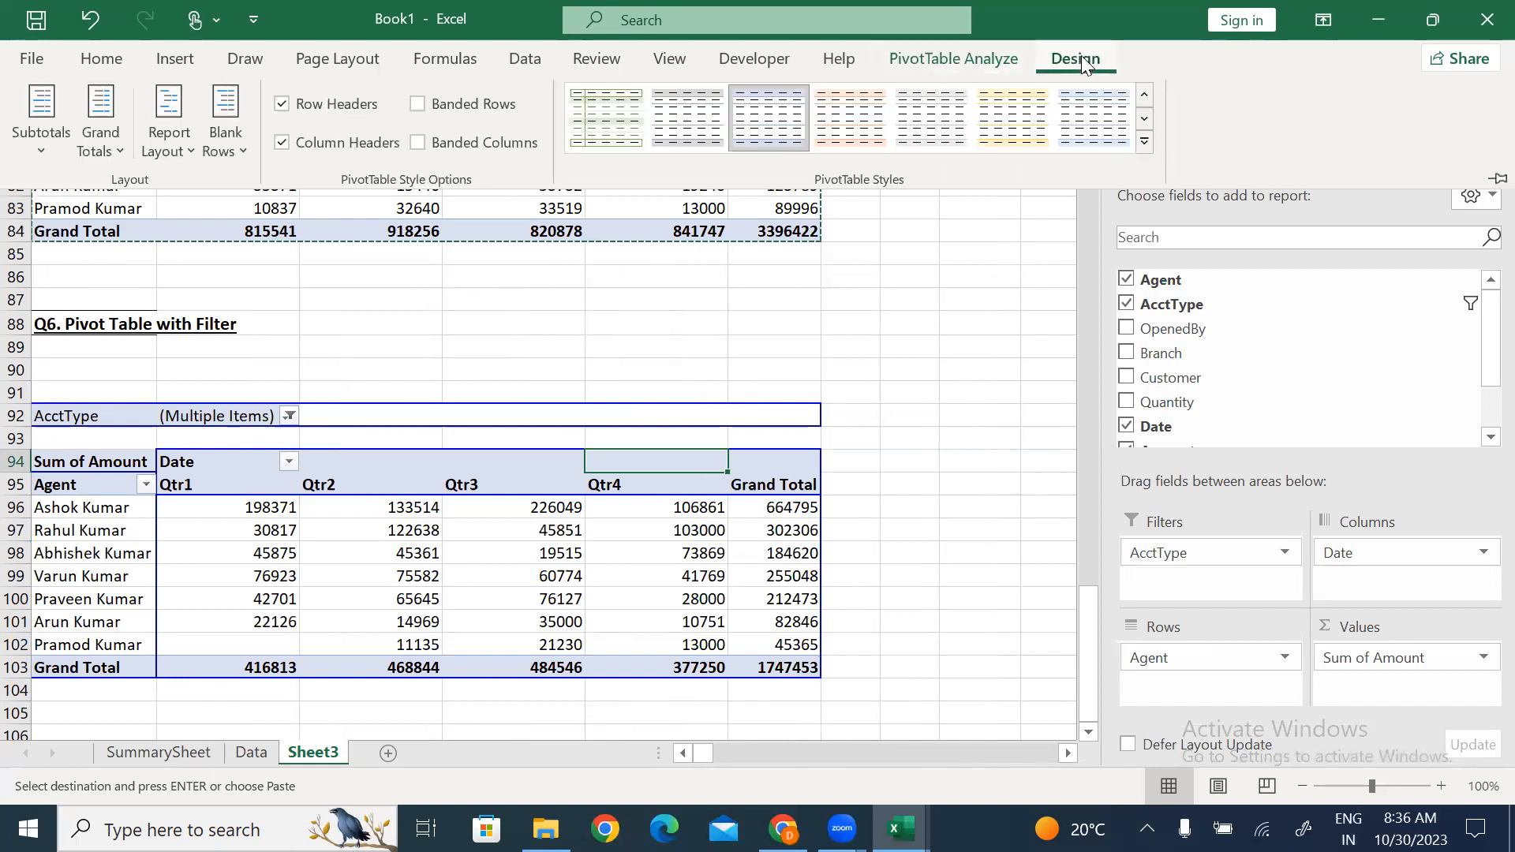
click(1144, 142)
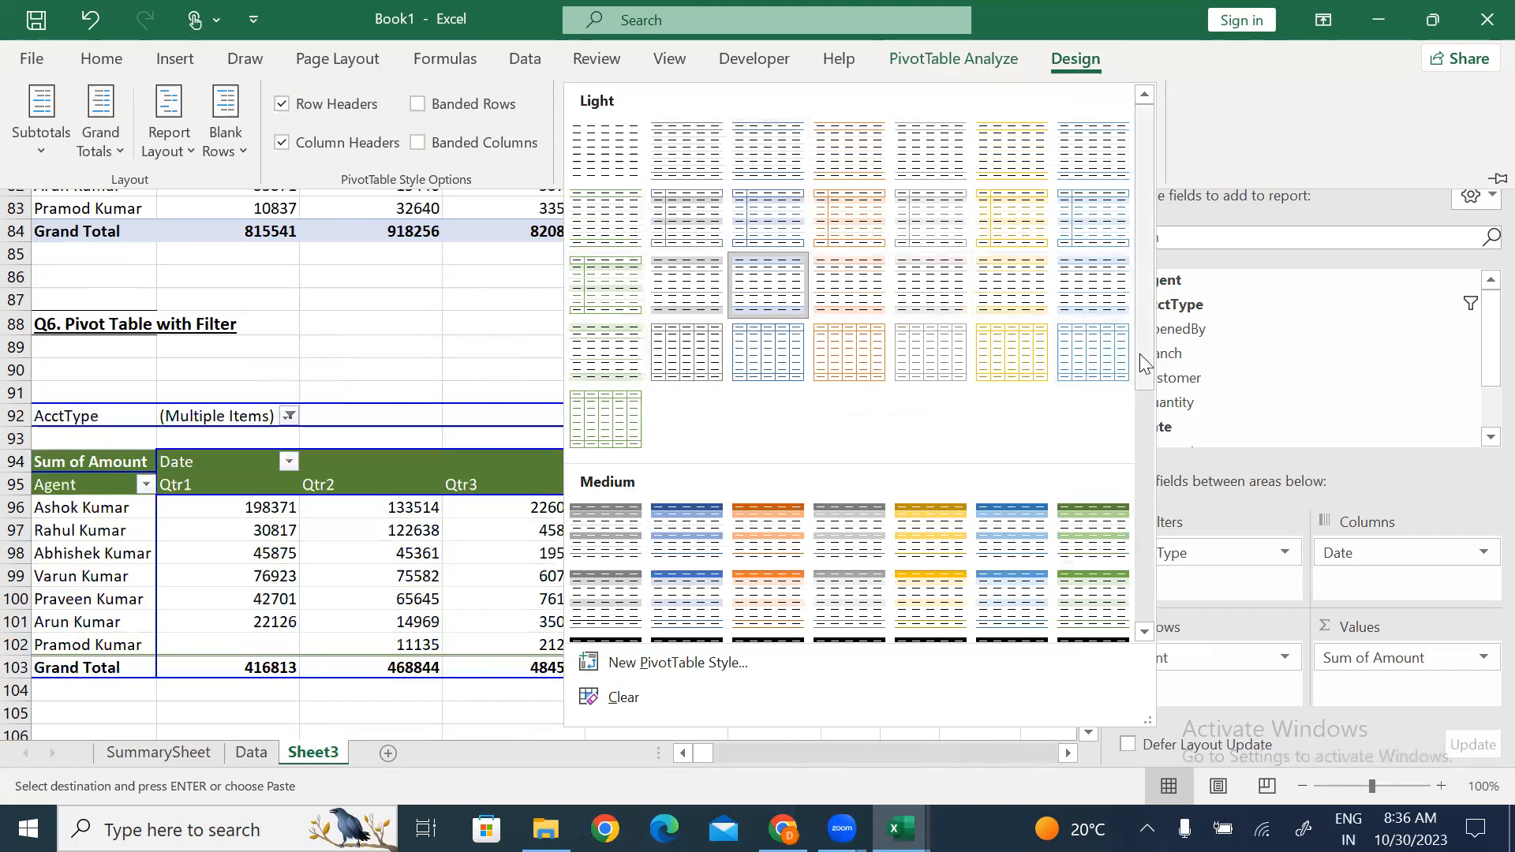
click(1018, 533)
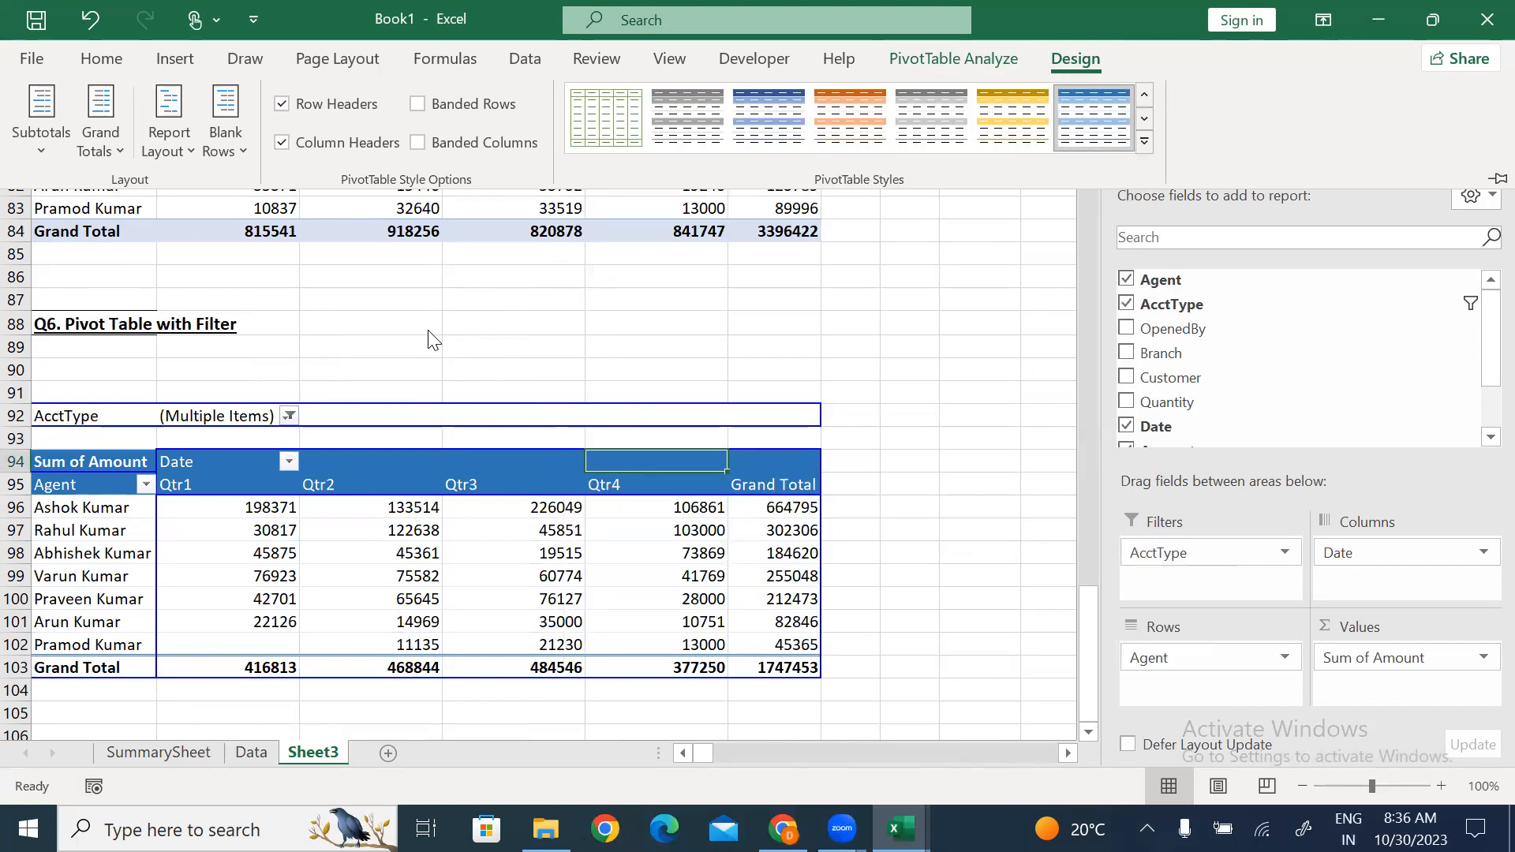
click(856, 343)
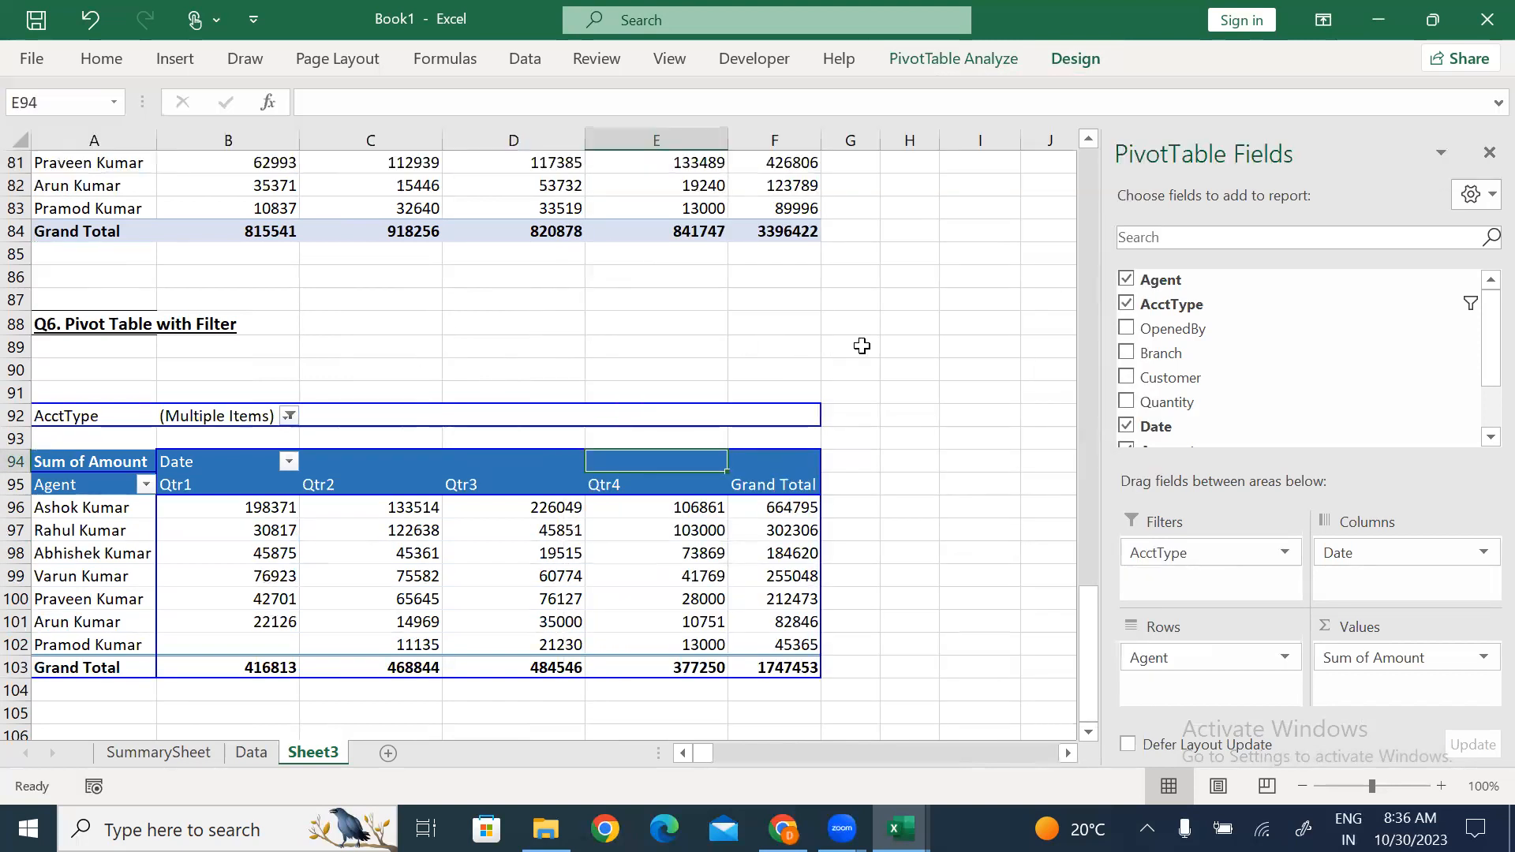
click(907, 392)
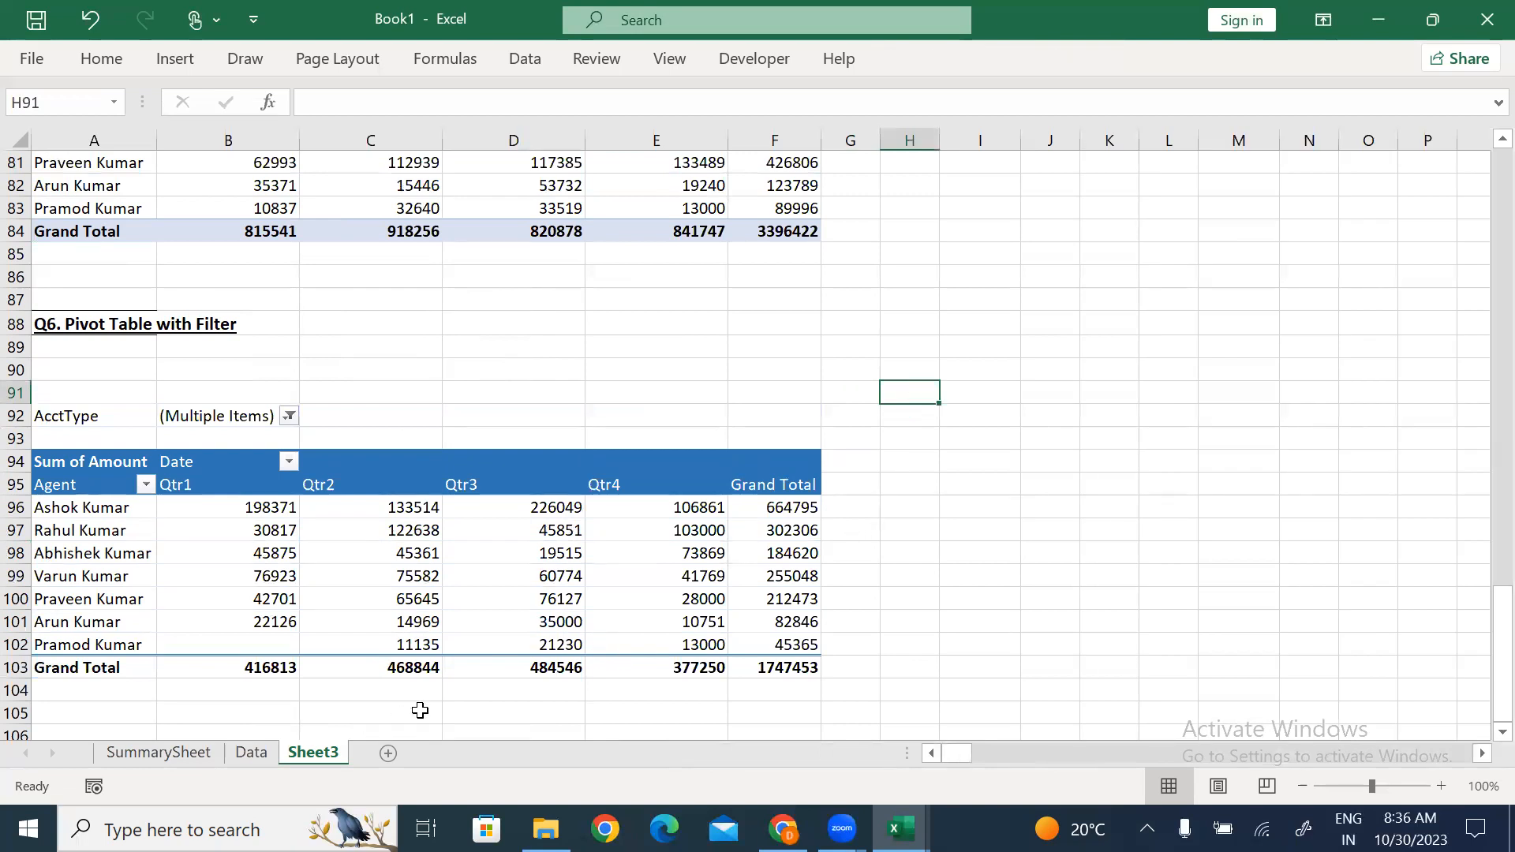
Rename the sheet holding the Q1 to Q6 pivot tables as Normal Pivot Table.
key(alt+h)
text(orNo)
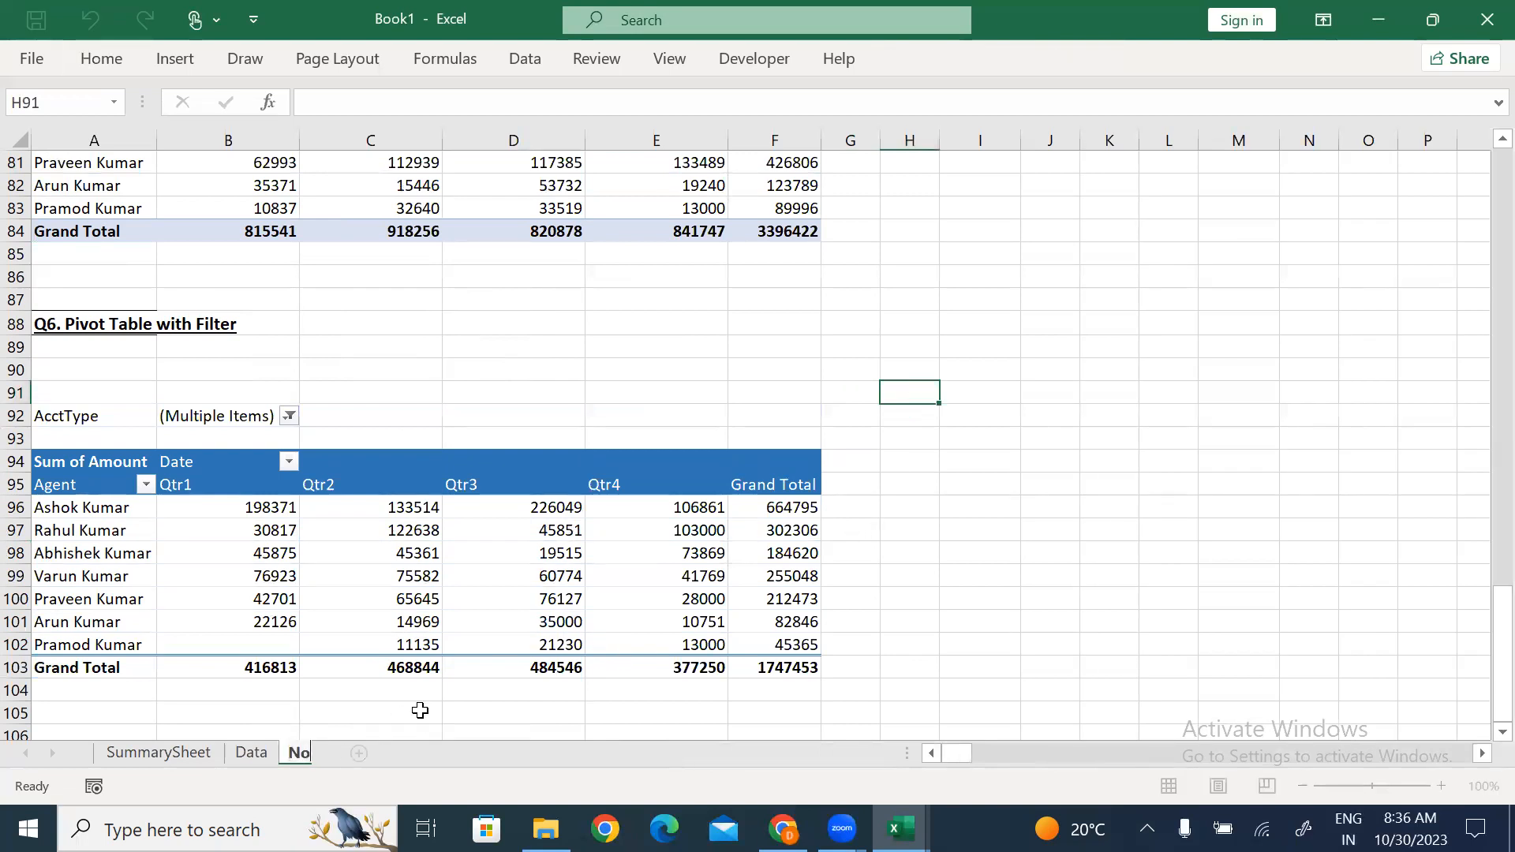
text(rmal Piv)
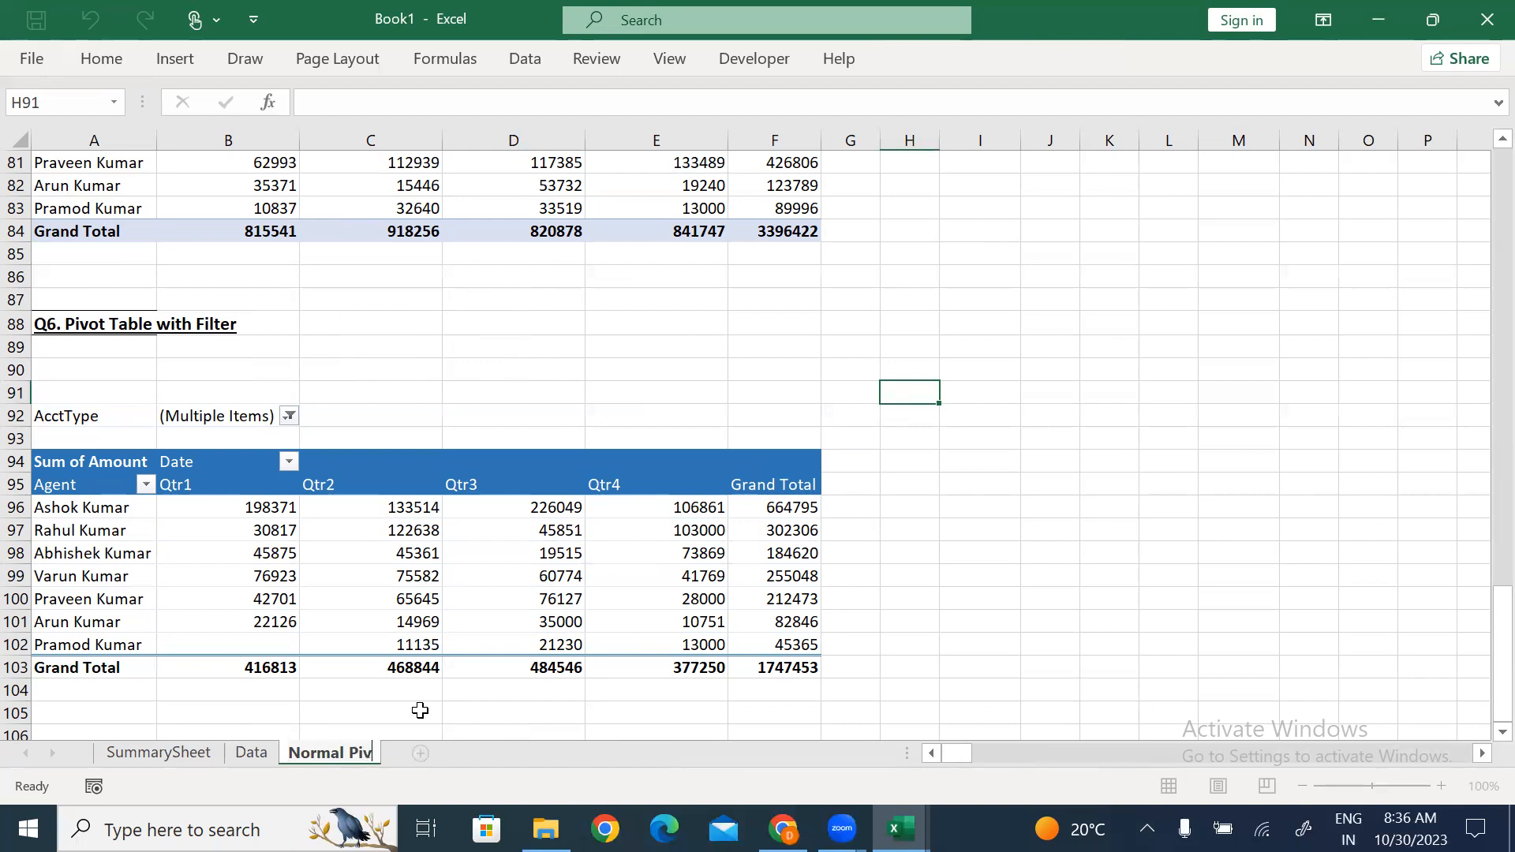
text(ot Table)
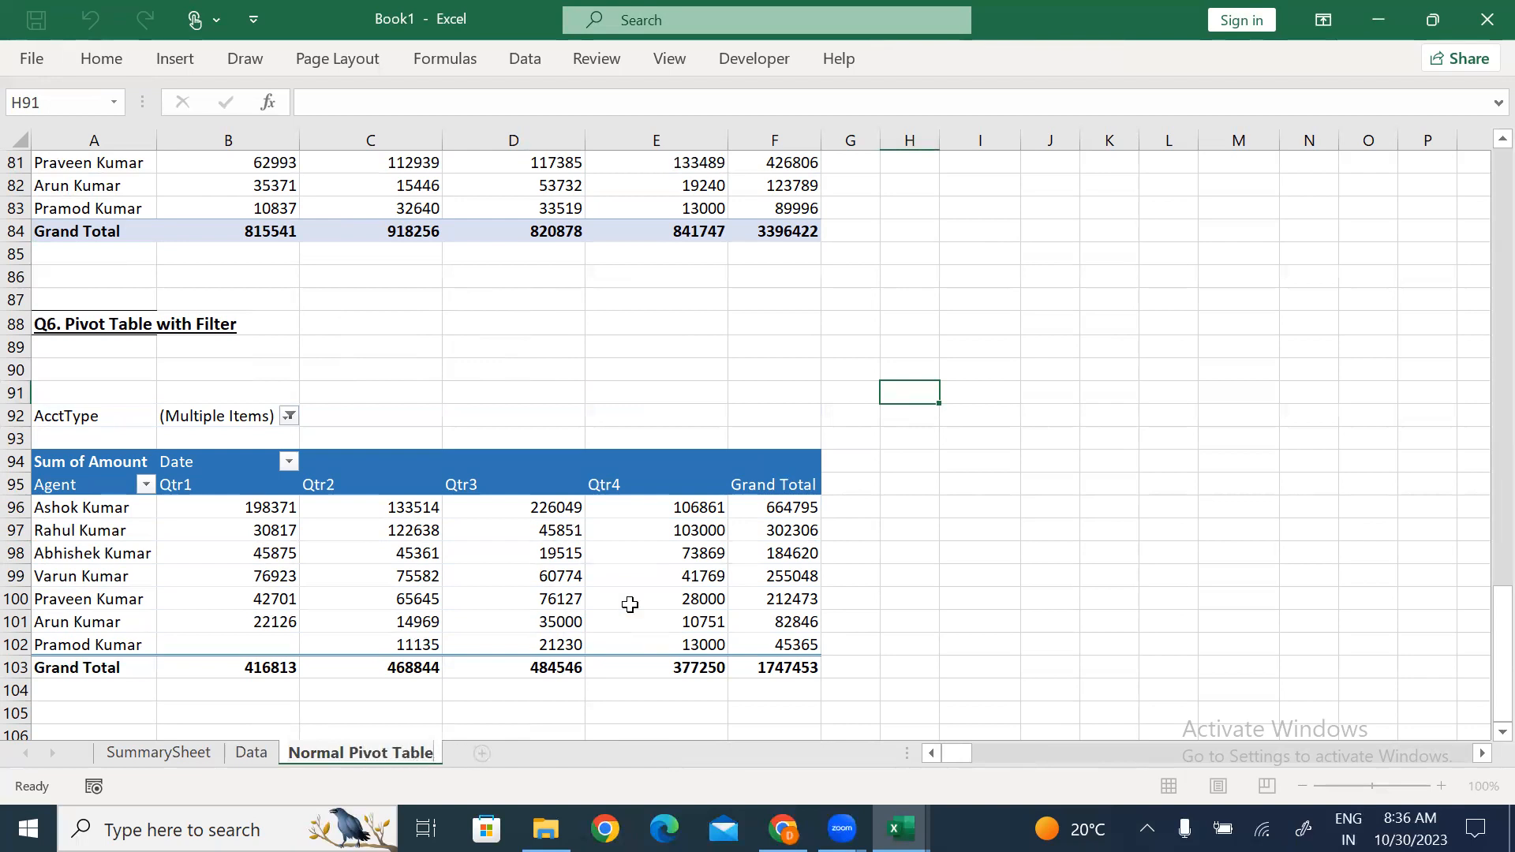
click(660, 369)
On SummarySheet, enter Done as the status of the topic a). Normal Pivot.
click(162, 753)
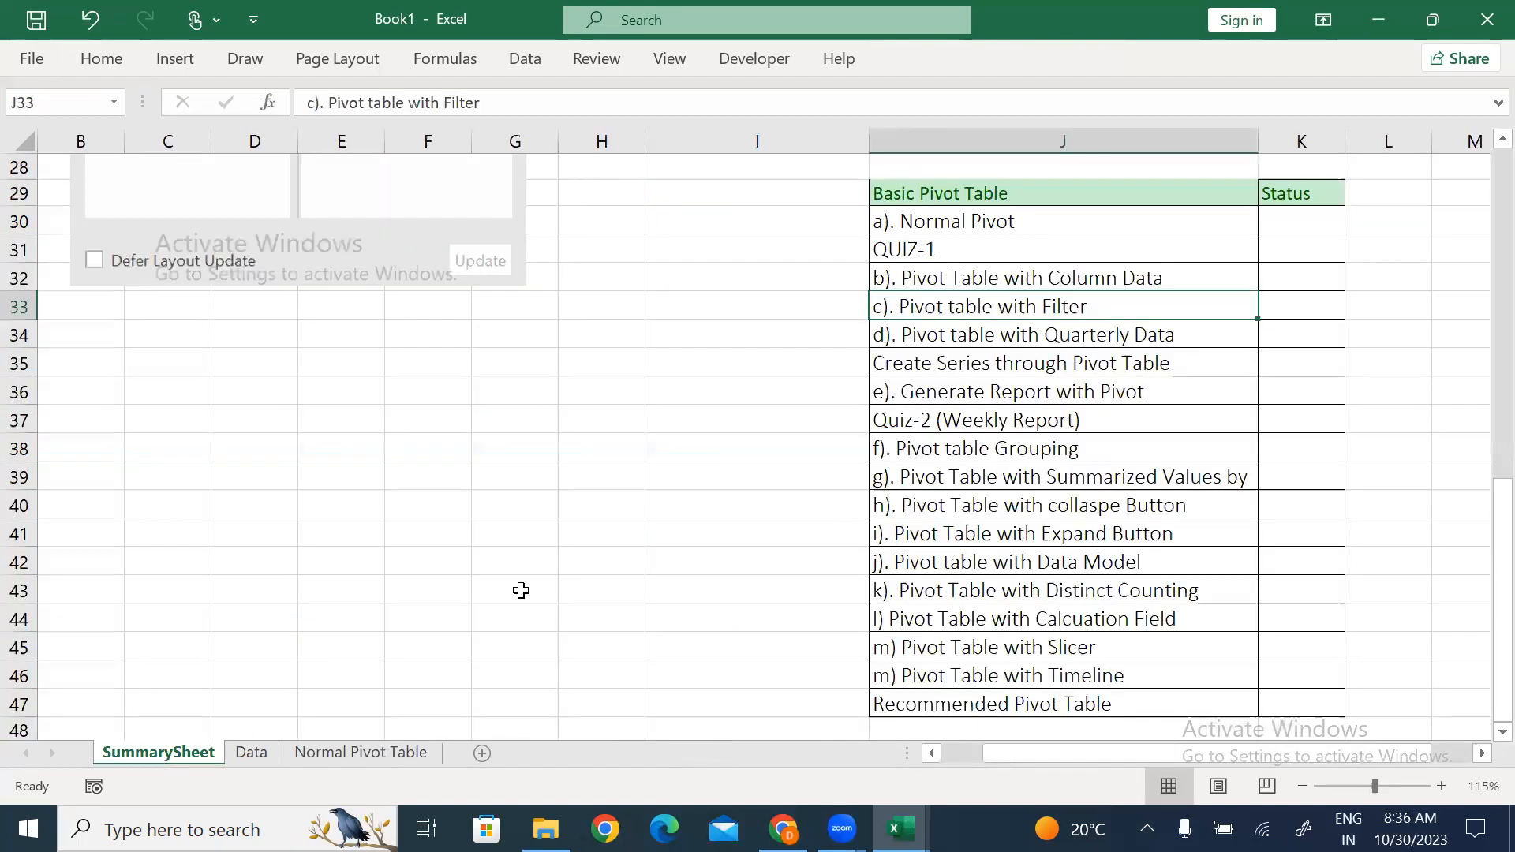
click(1278, 220)
text(Done)
key(Return)
key(Left)
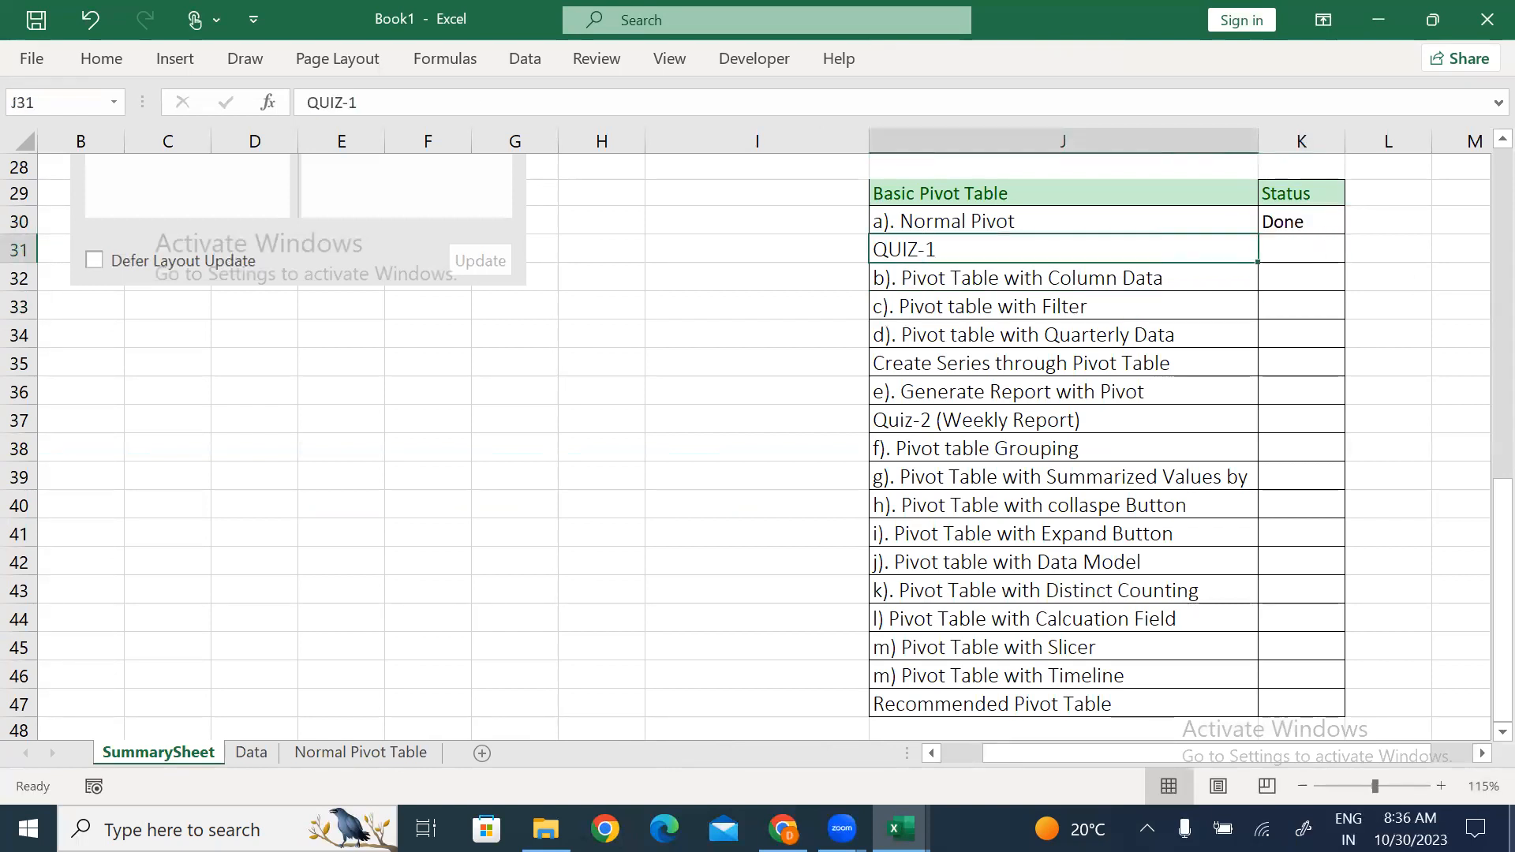
Enter Done as the status of the column data, filter and quarterly data topics, b) to d).
key(Right)
key(Down)
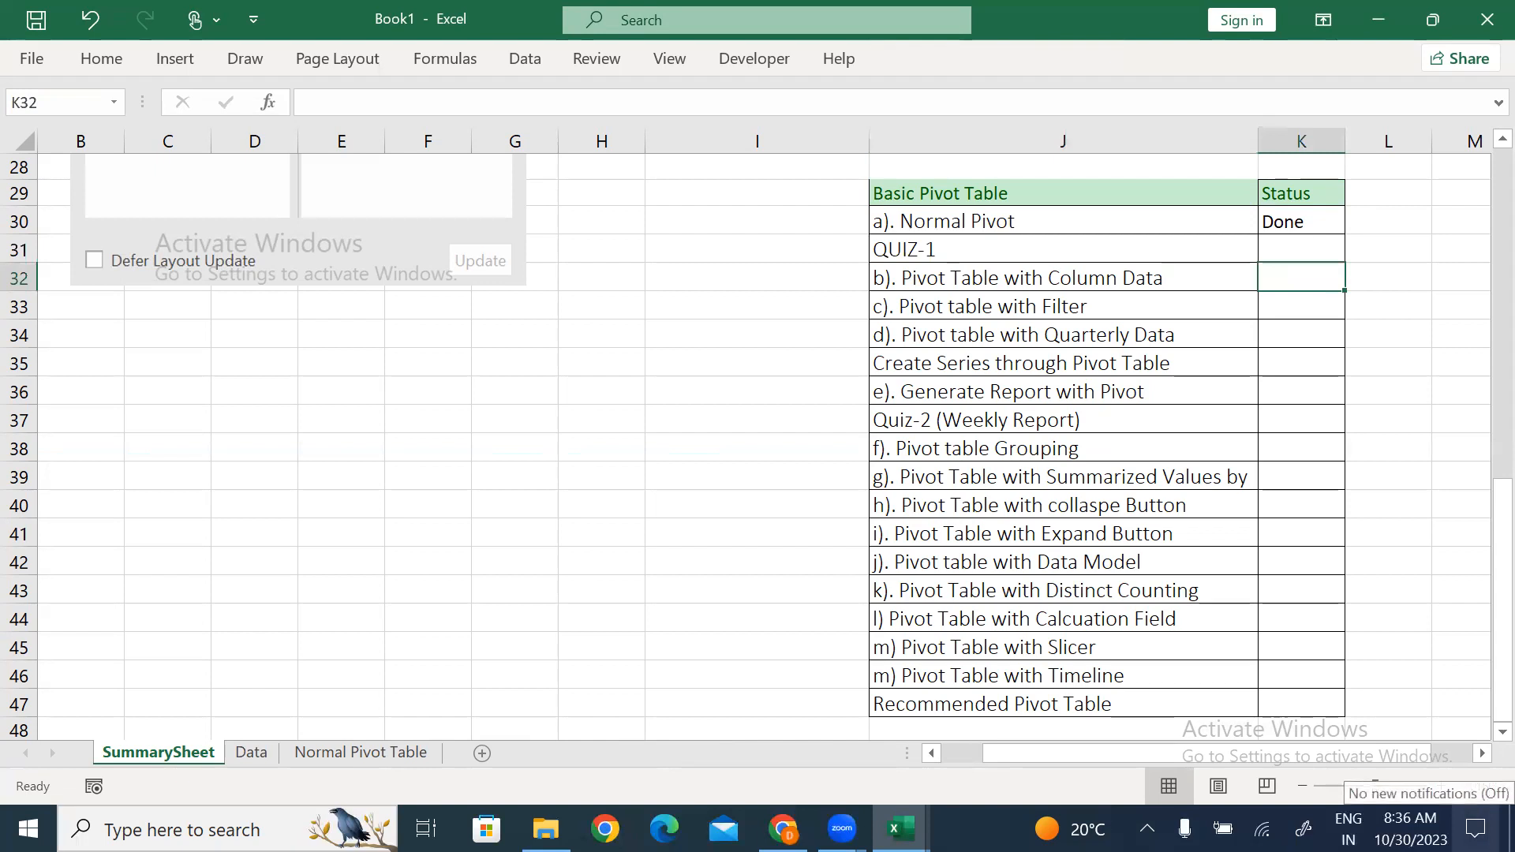
text(Done)
key(Return)
text(Done)
key(Return)
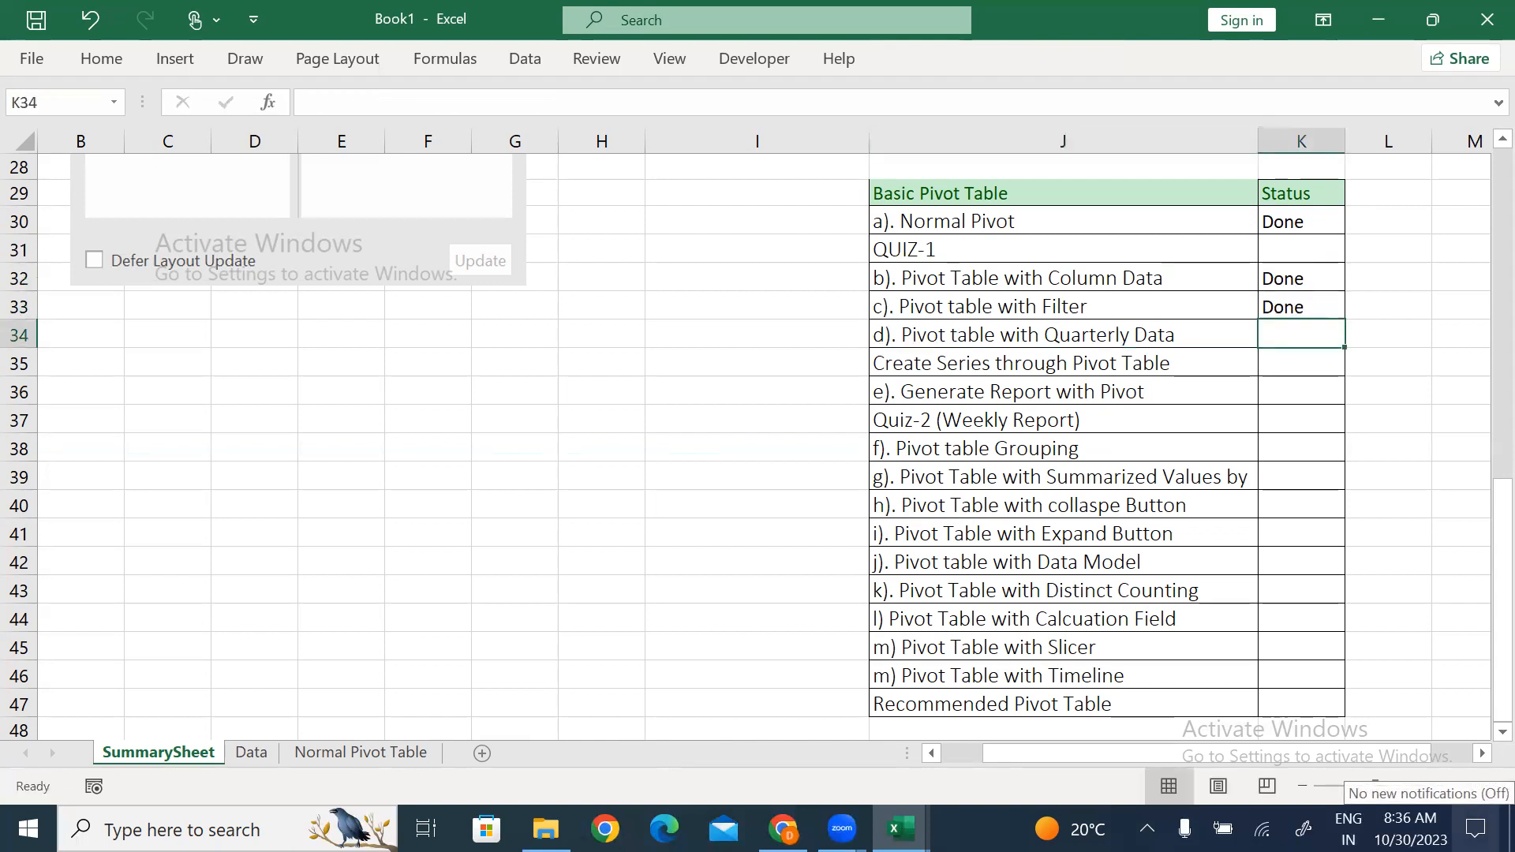
text(DOne)
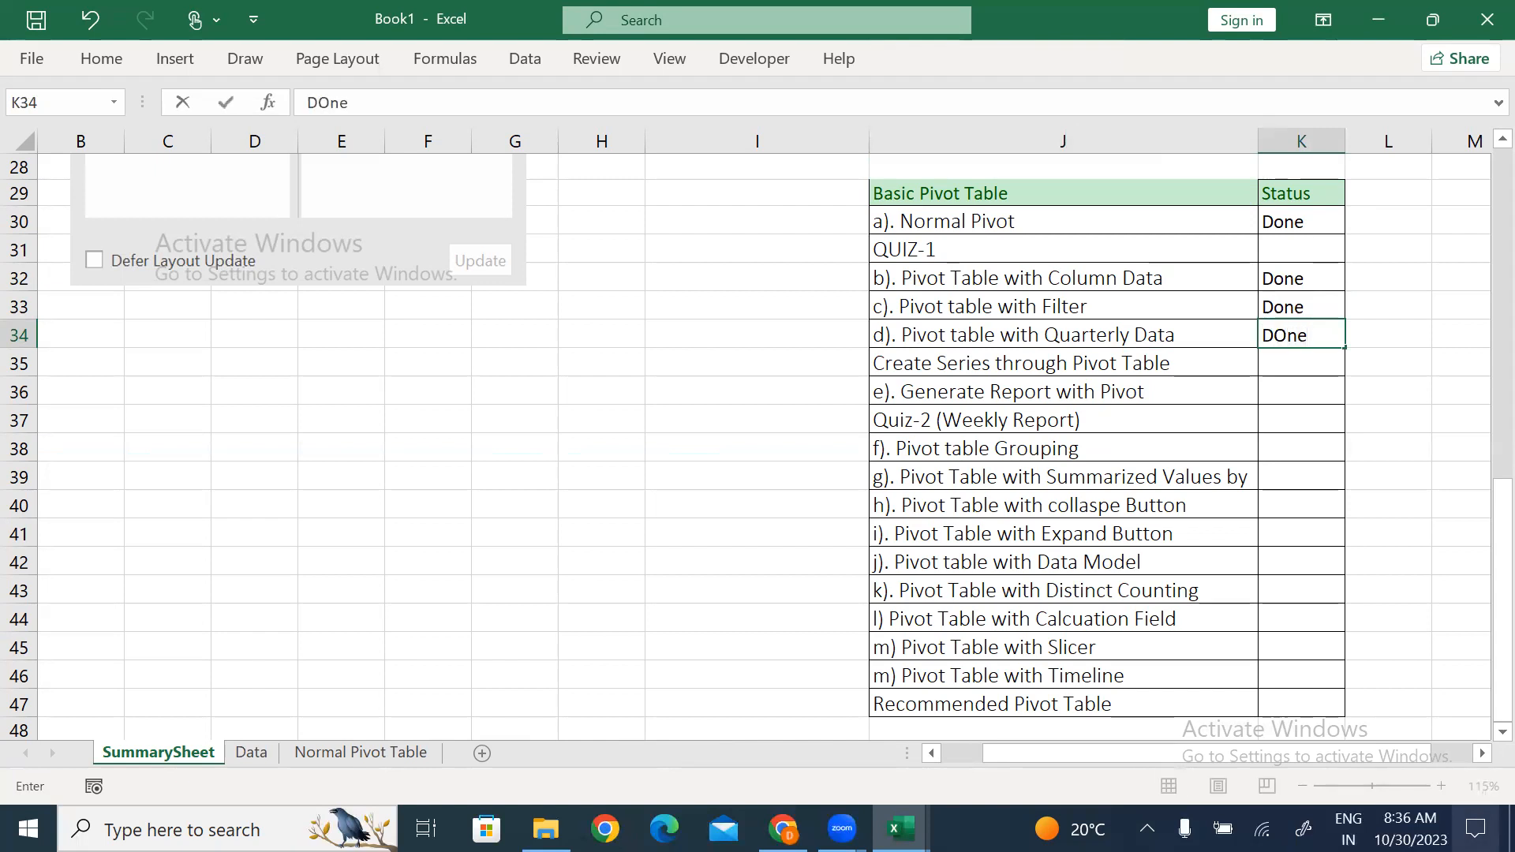
key(Return)
key(Up)
text(Done)
key(Return)
Go through the completed topics b) to d) in the checklist, on to Create Series through Pivot Table.
key(Up)
key(Up)
key(Up)
key(Left)
key(shift+Right)
key(Down)
key(shift+Right)
key(Down)
key(shift+Right)
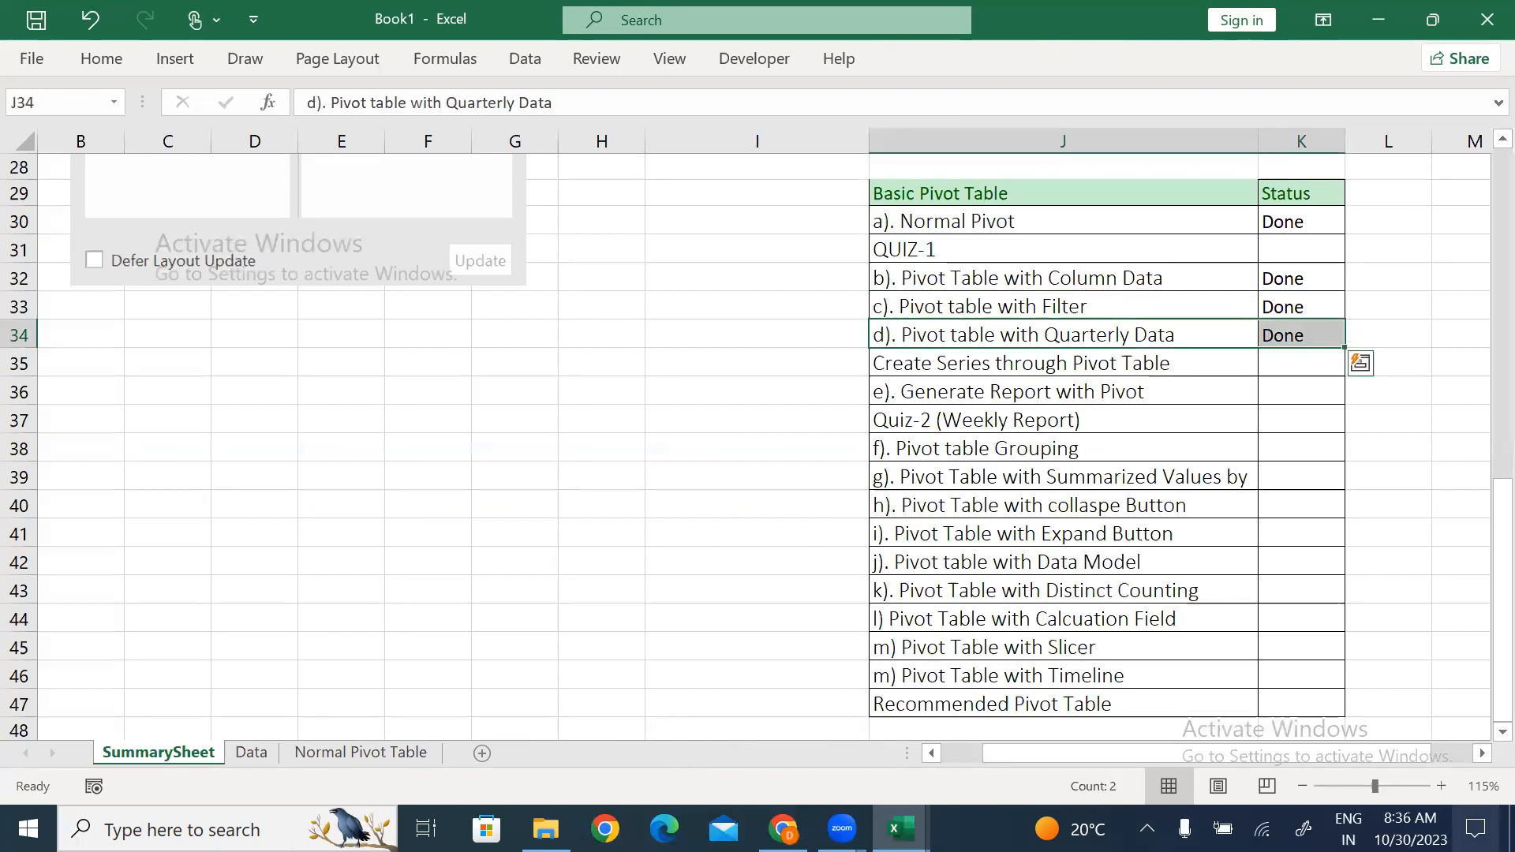
key(Down)
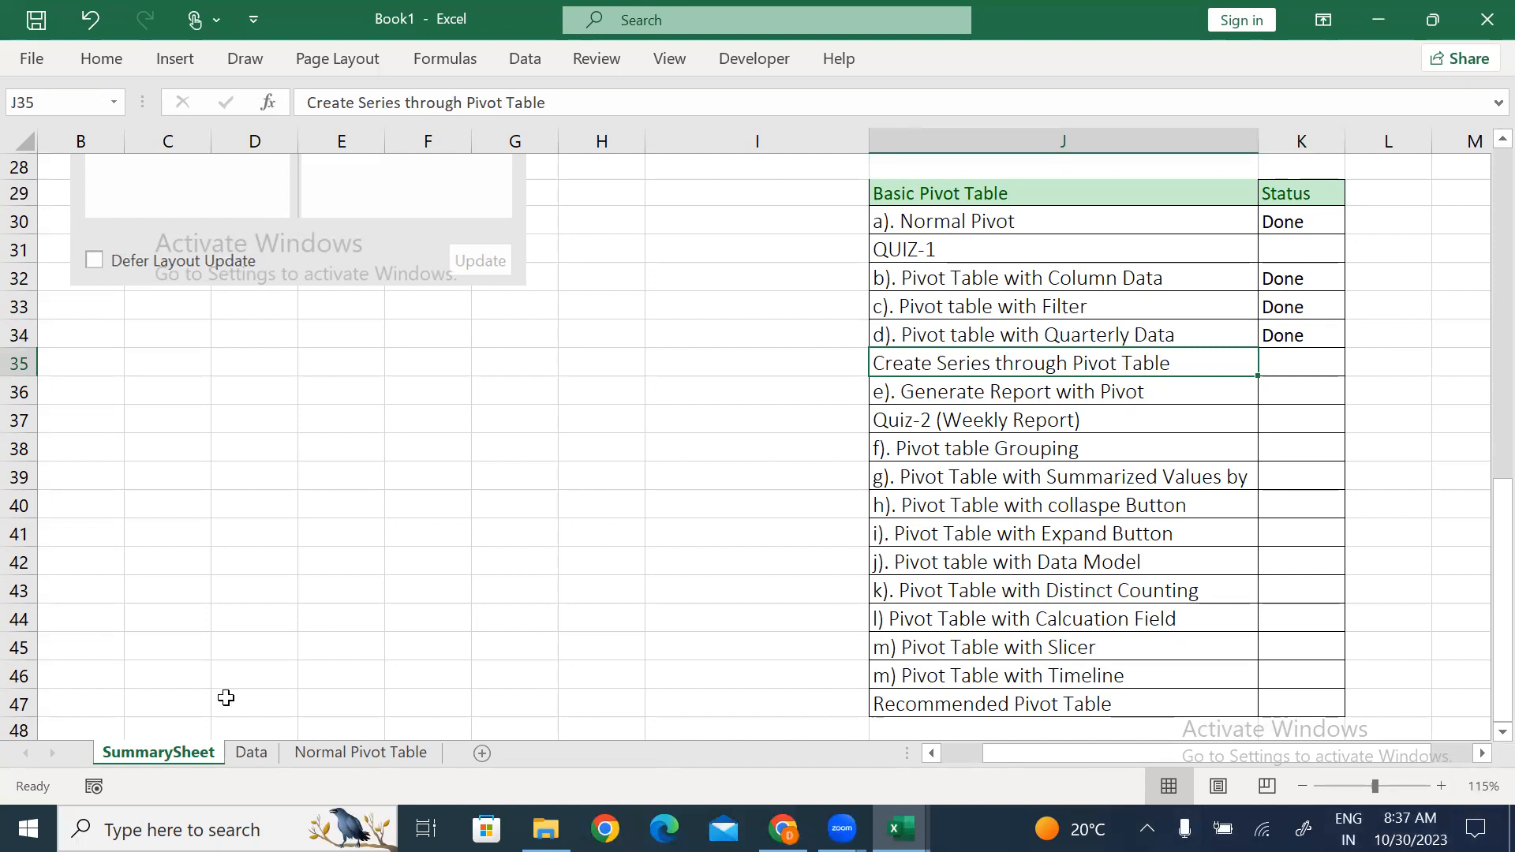
Add a new worksheet after Normal Pivot Table and enter the heading Data in cell E1.
click(259, 754)
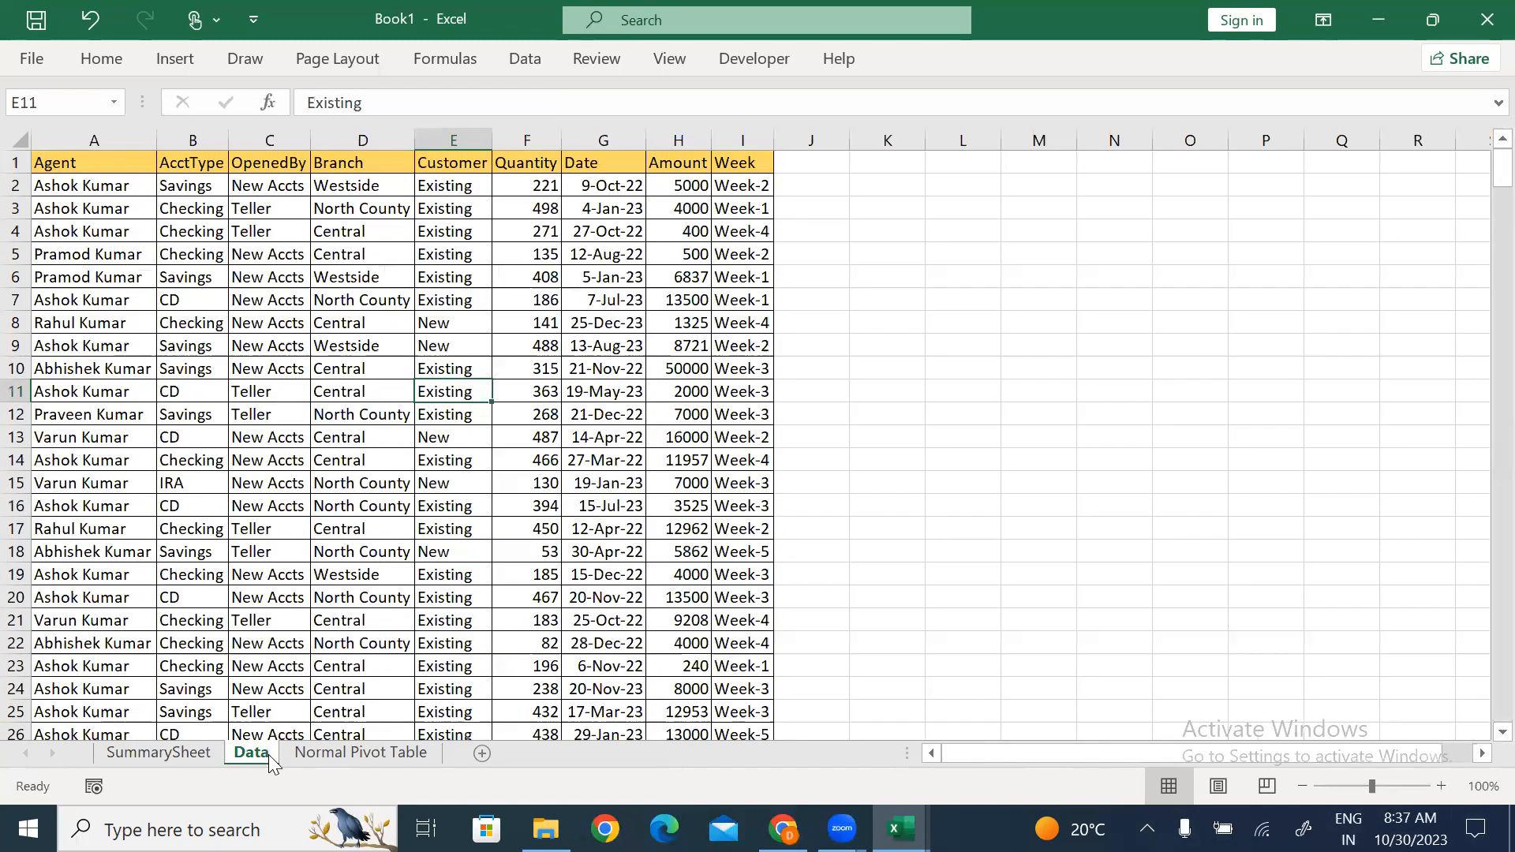
click(403, 753)
click(482, 752)
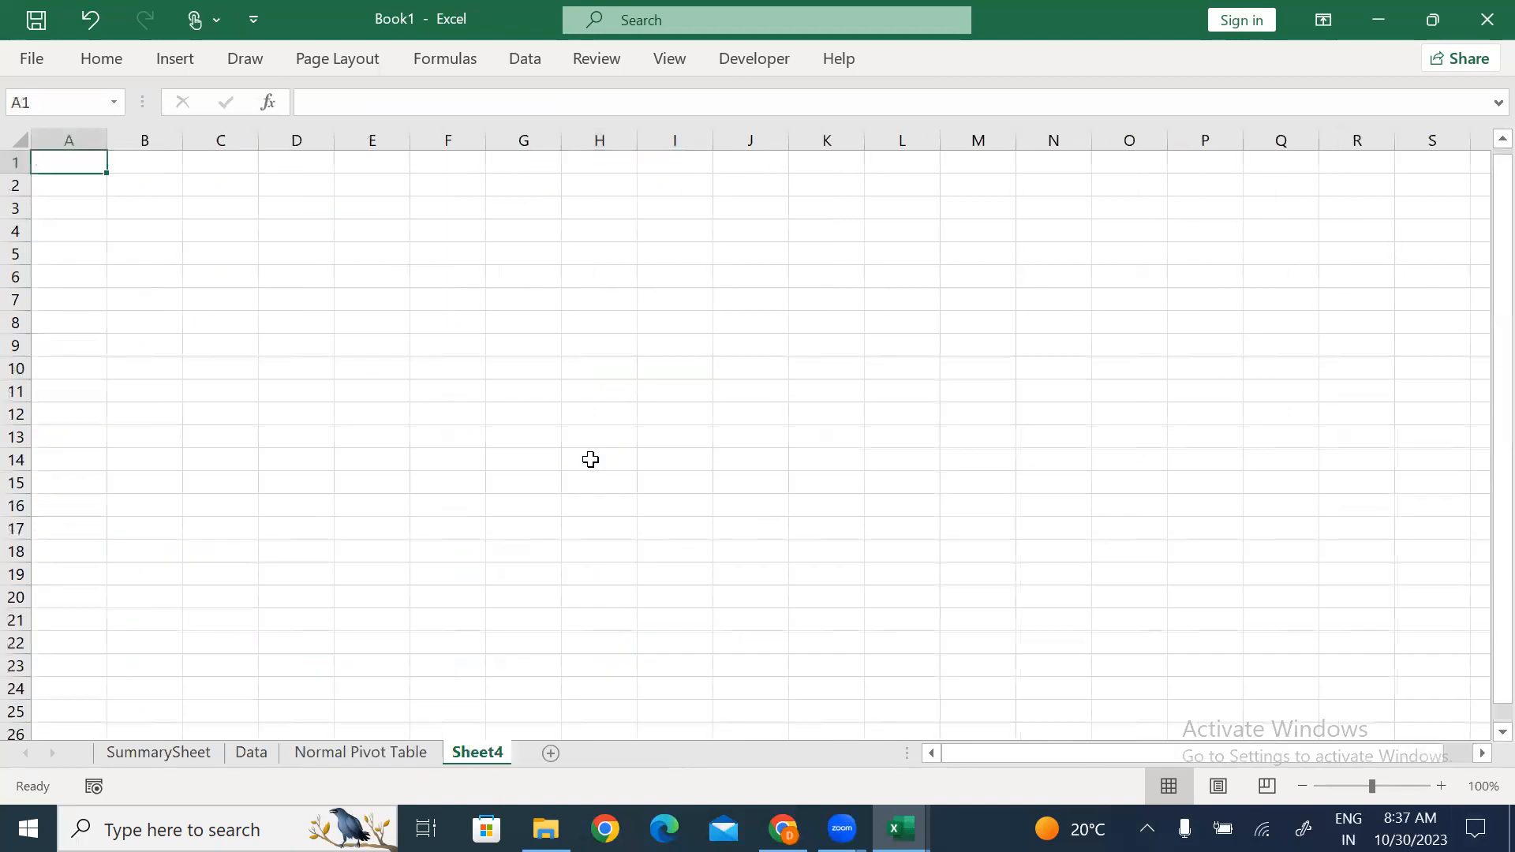
click(367, 161)
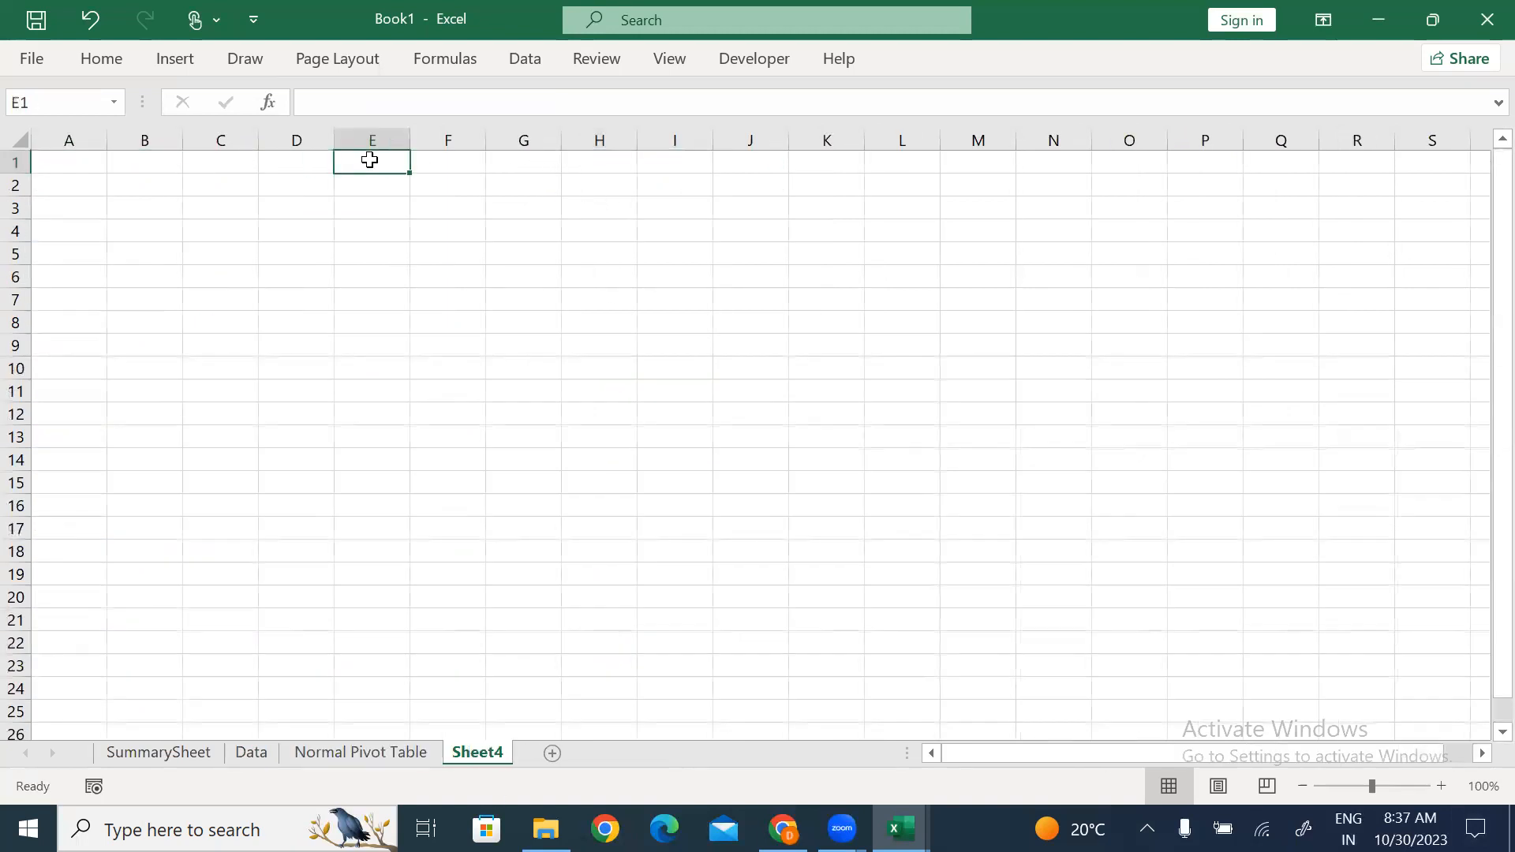
text(Data)
key(Return)
Enter a RANDBETWEEN formula in E2 that generates random numbers from 1 to 100.
text(=rand)
key(Down)
key(Down)
key(Tab)
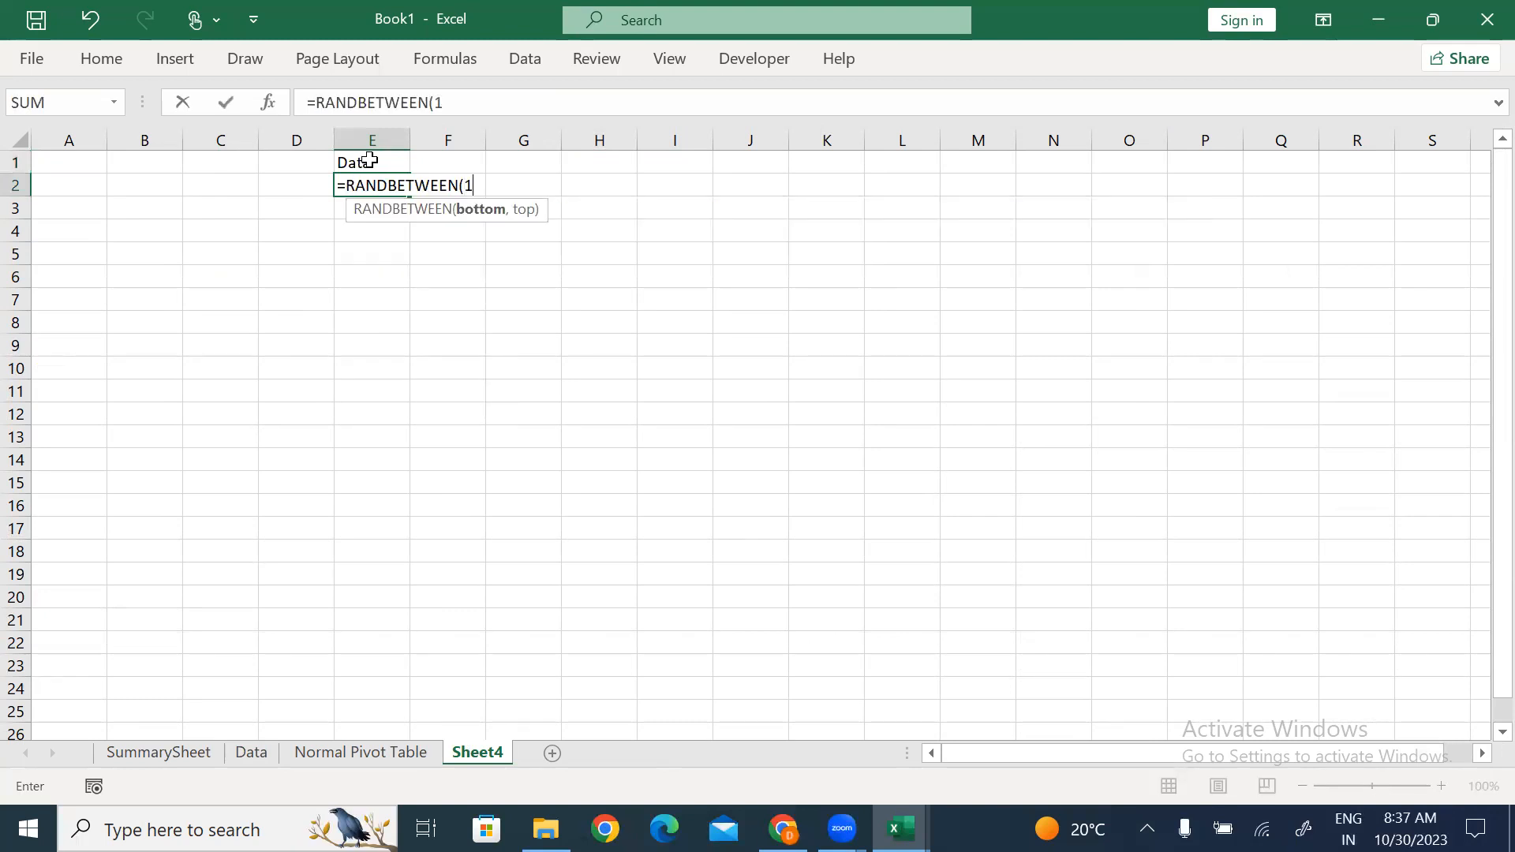
text(1,100)
key(Return)
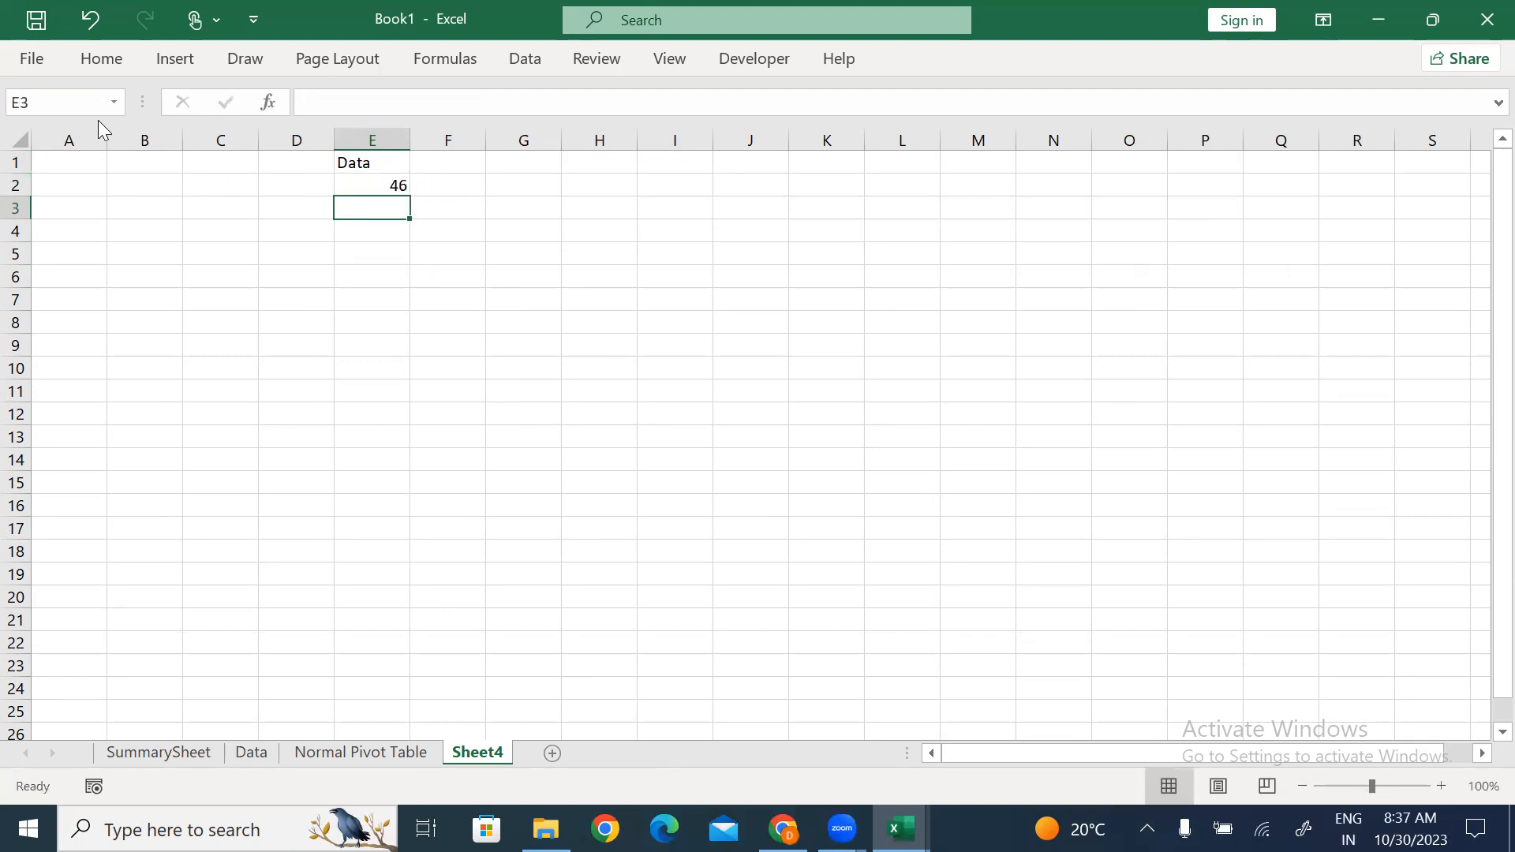
Fill the random number formula from E2 down to E300 and convert the results to fixed values.
click(52, 104)
text(00)
key(Return)
key(ctrl+shift+Up)
key(ctrl+d)
key(ctrl+c)
key(ctrl+alt+v)
key(v)
key(Return)
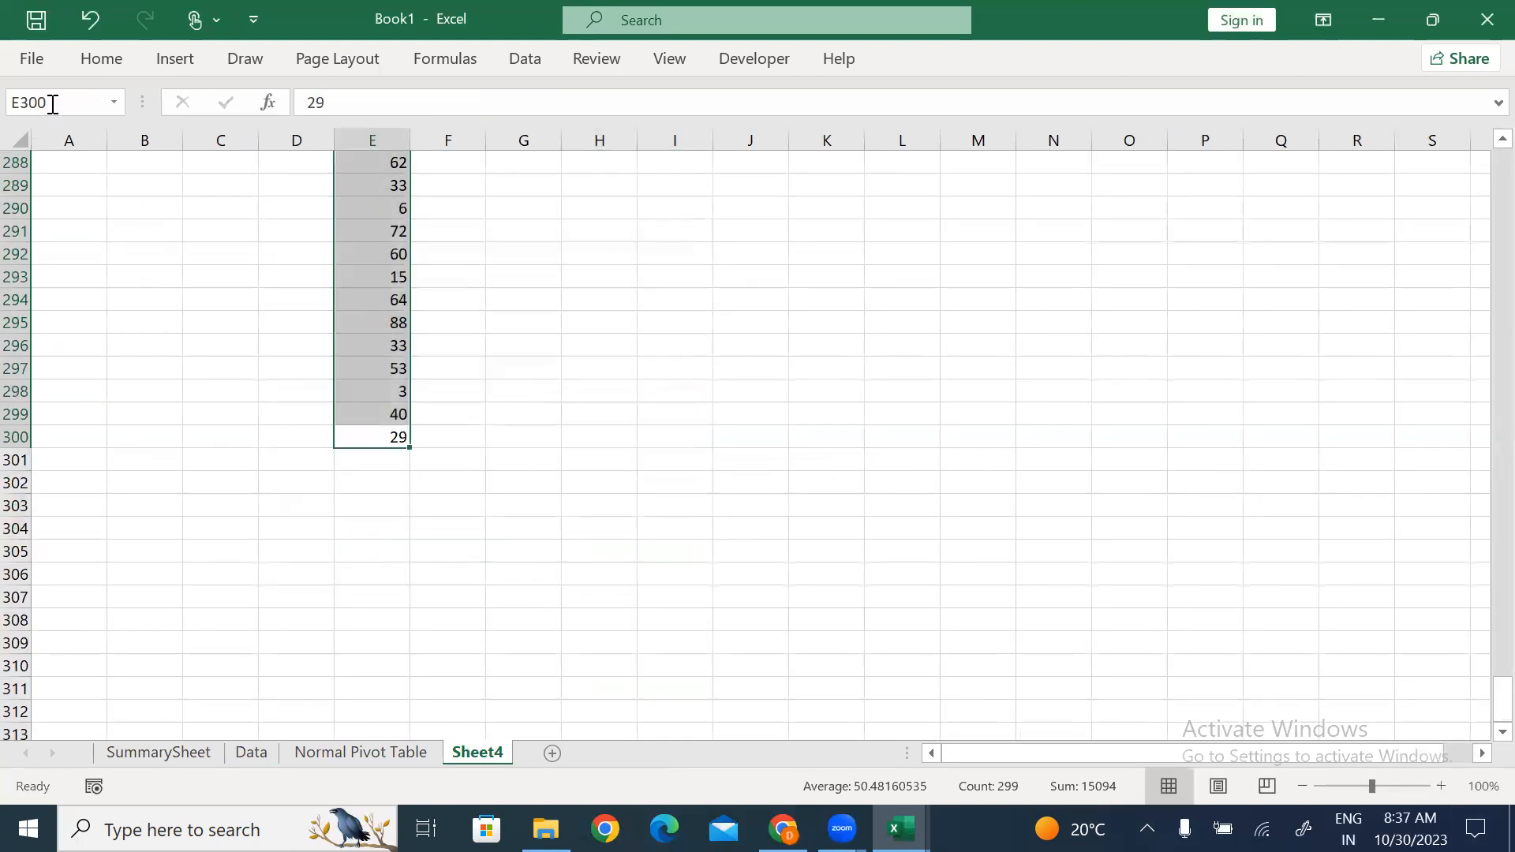
Format column E with cell borders, a wider column and the Calculation cell style on its Data heading.
key(ctrl+Up)
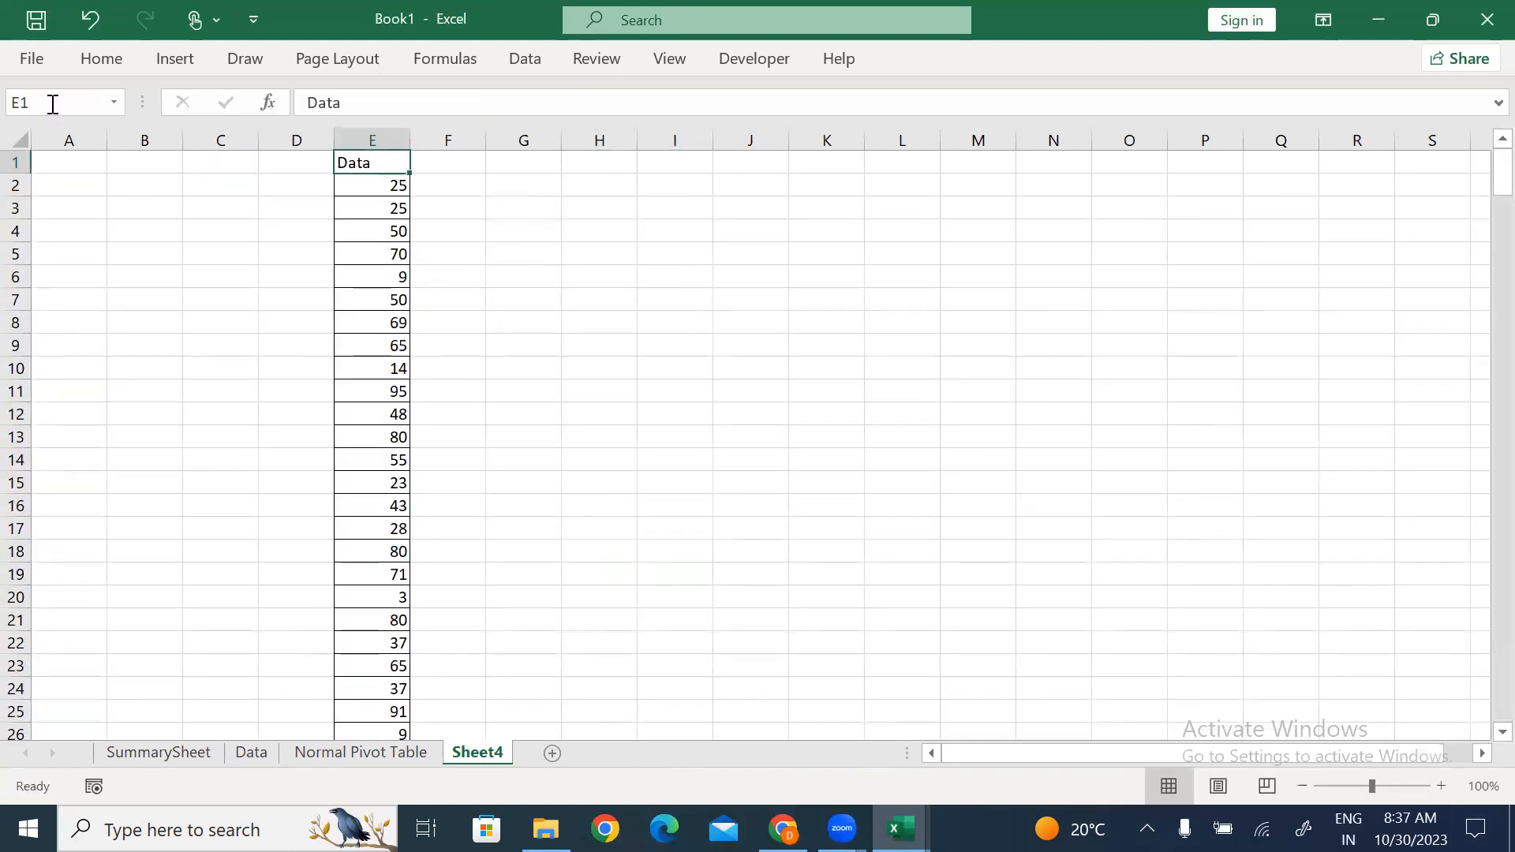
drag(408, 130, 487, 138)
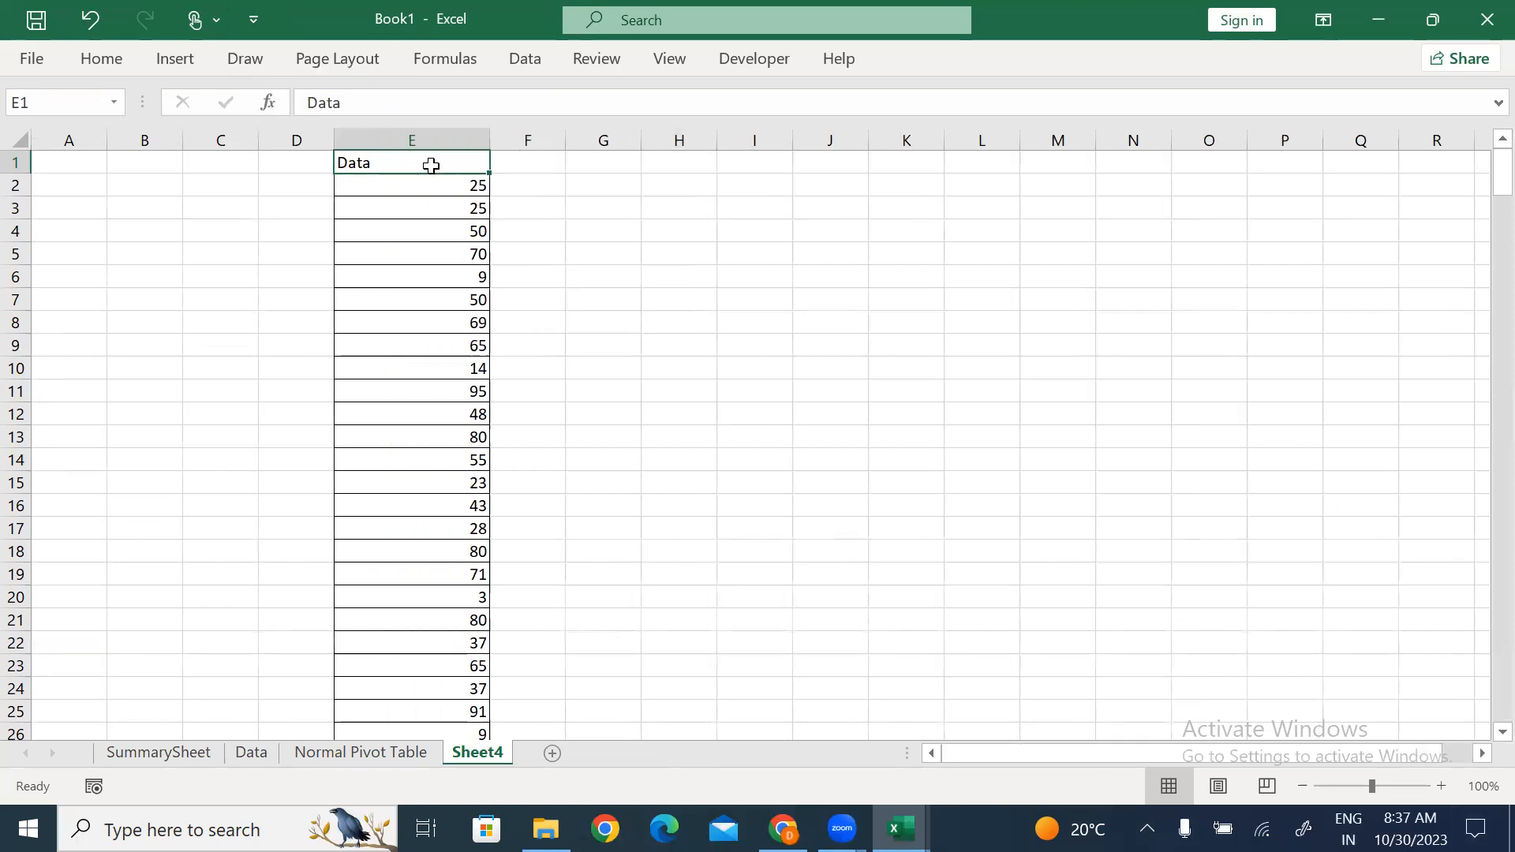
key(alt+h)
key(j)
key(Down)
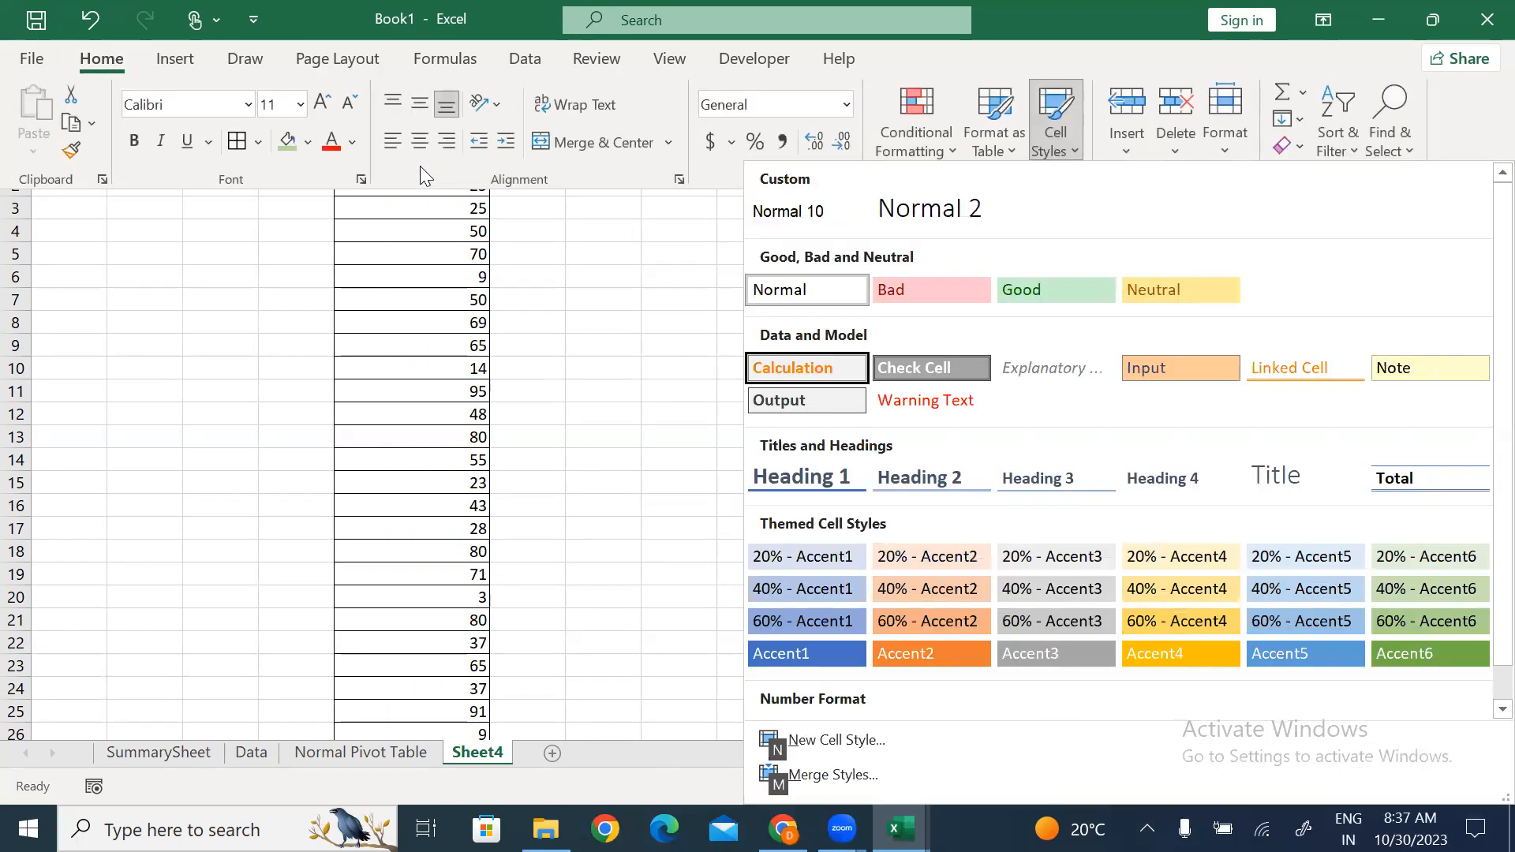
key(Return)
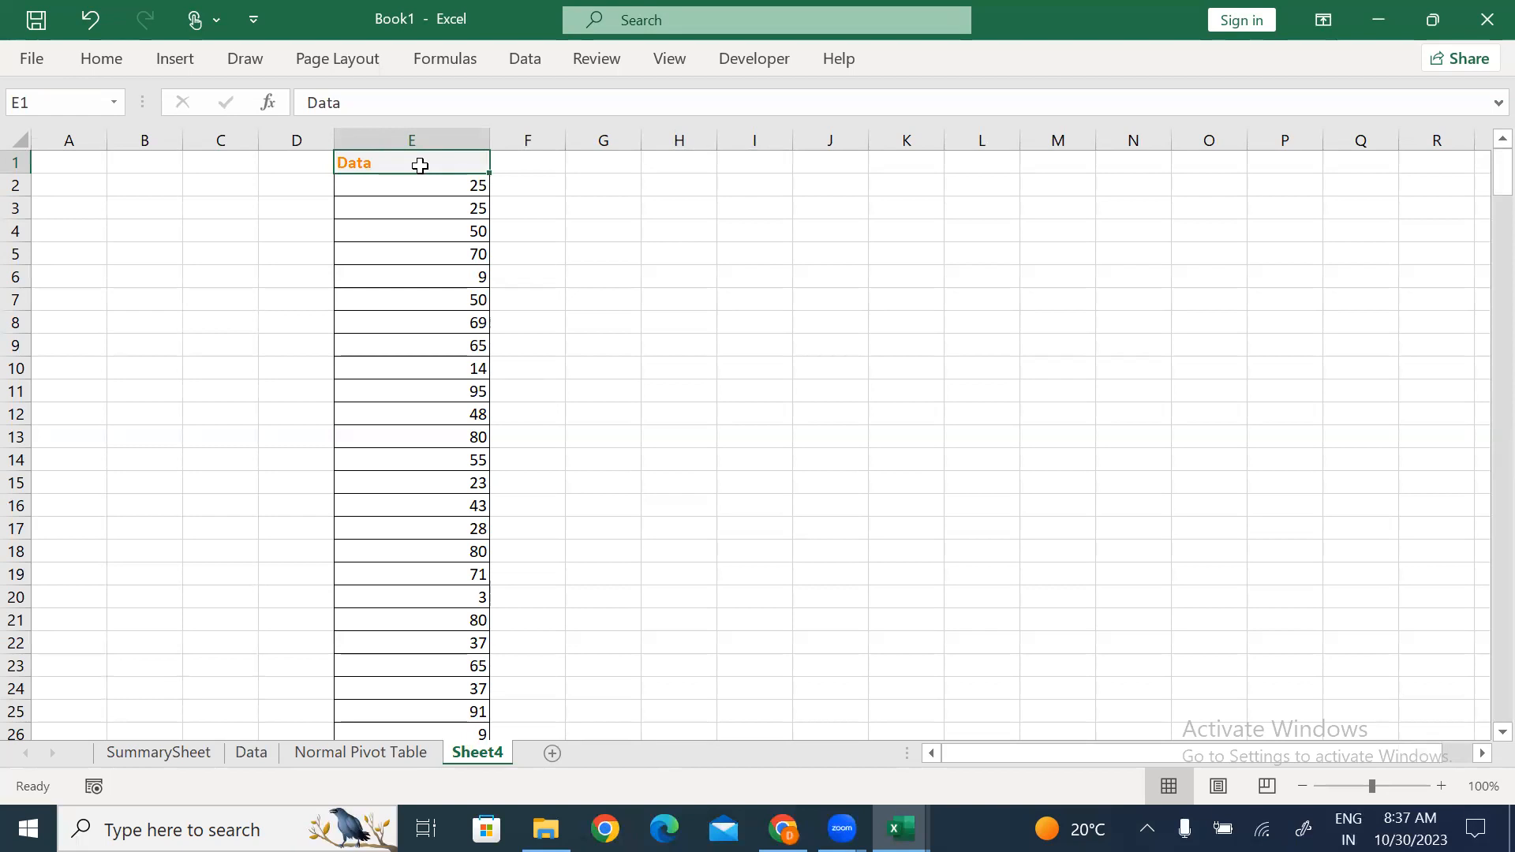
Try out the text intervals 01-10 and 11-20 in H4 and H5, and clear both cells again.
click(680, 248)
drag(474, 254, 481, 426)
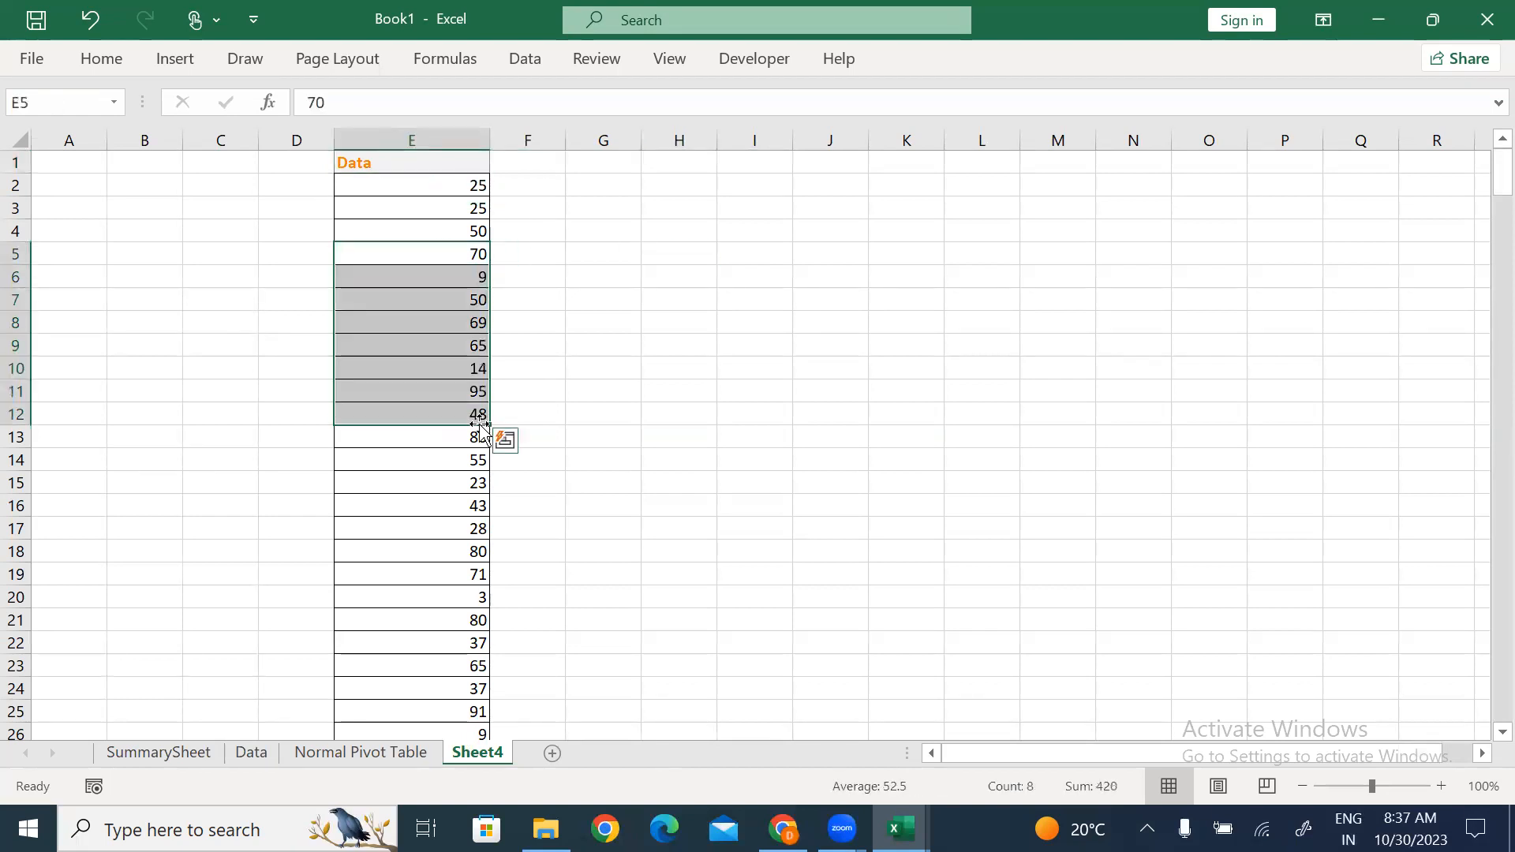
mouse_move(683, 231)
mouse_down()
mouse_move(677, 305)
mouse_move(684, 229)
mouse_up()
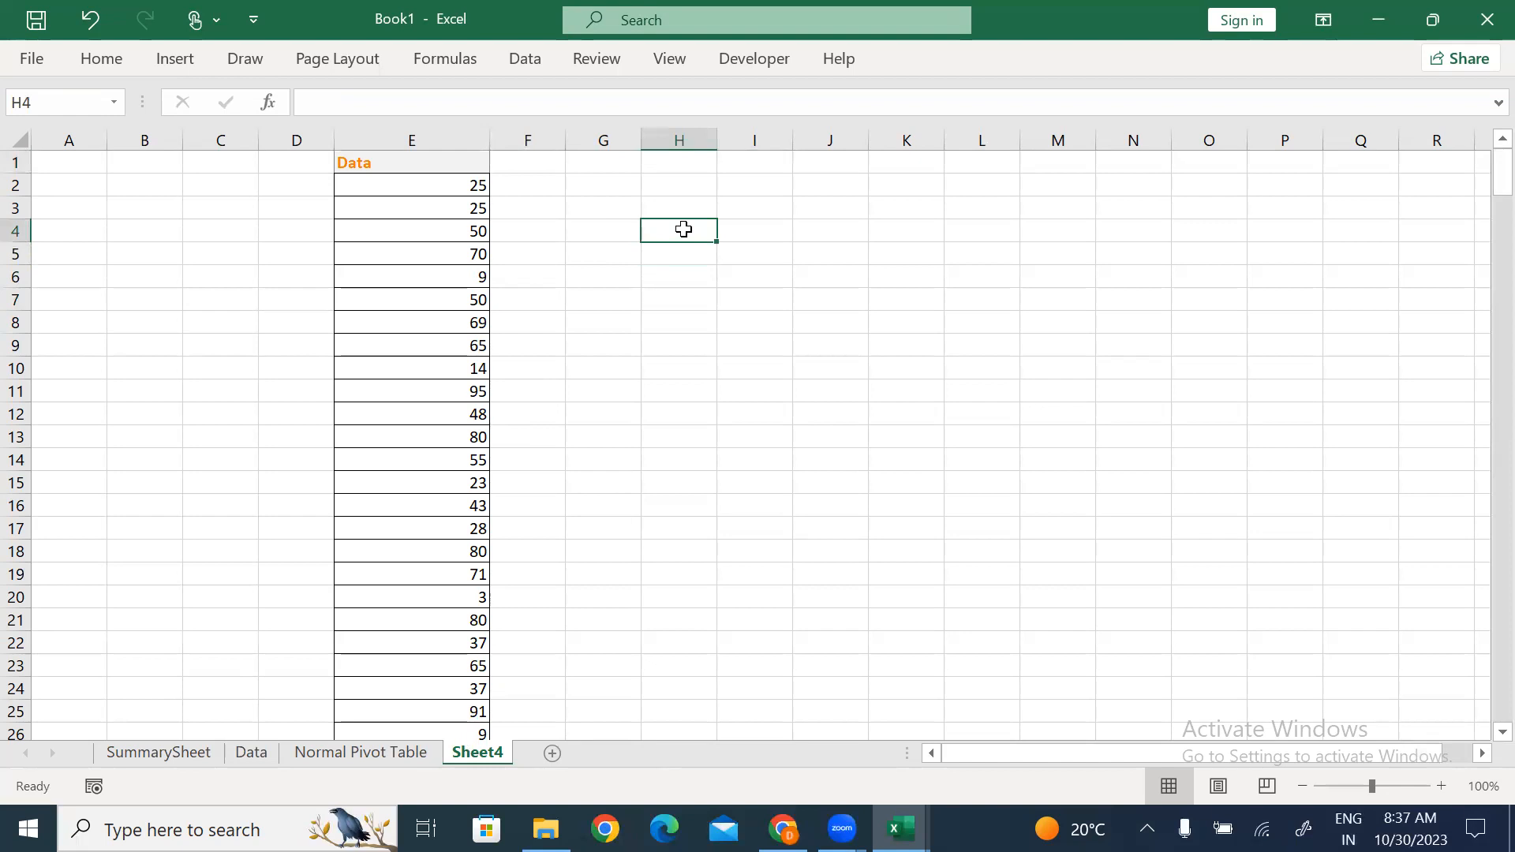
text('01-10)
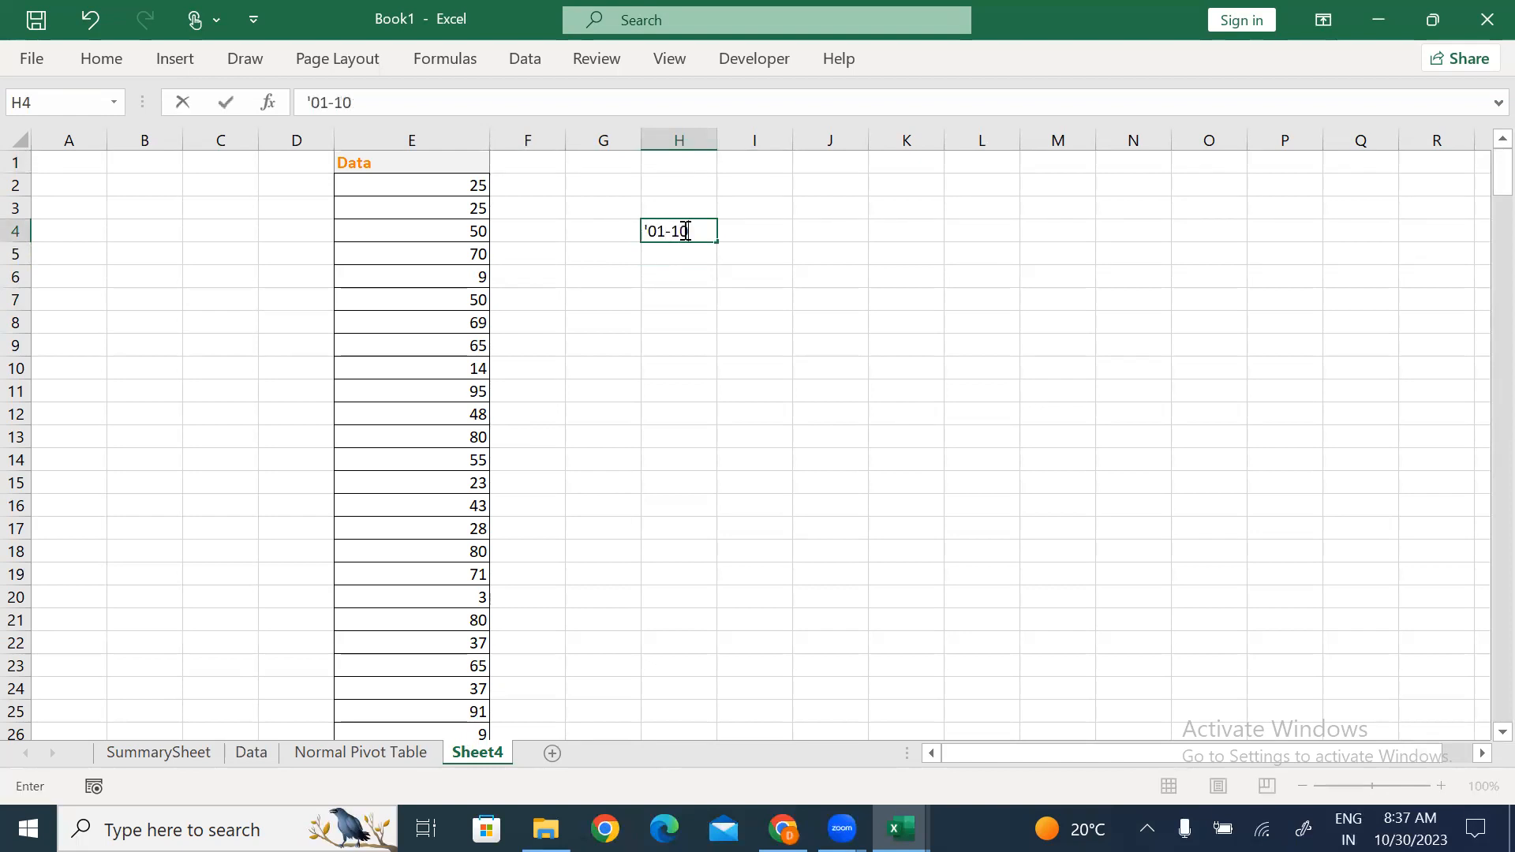
key(Return)
key(Up)
key(Right)
key(Left)
key(Down)
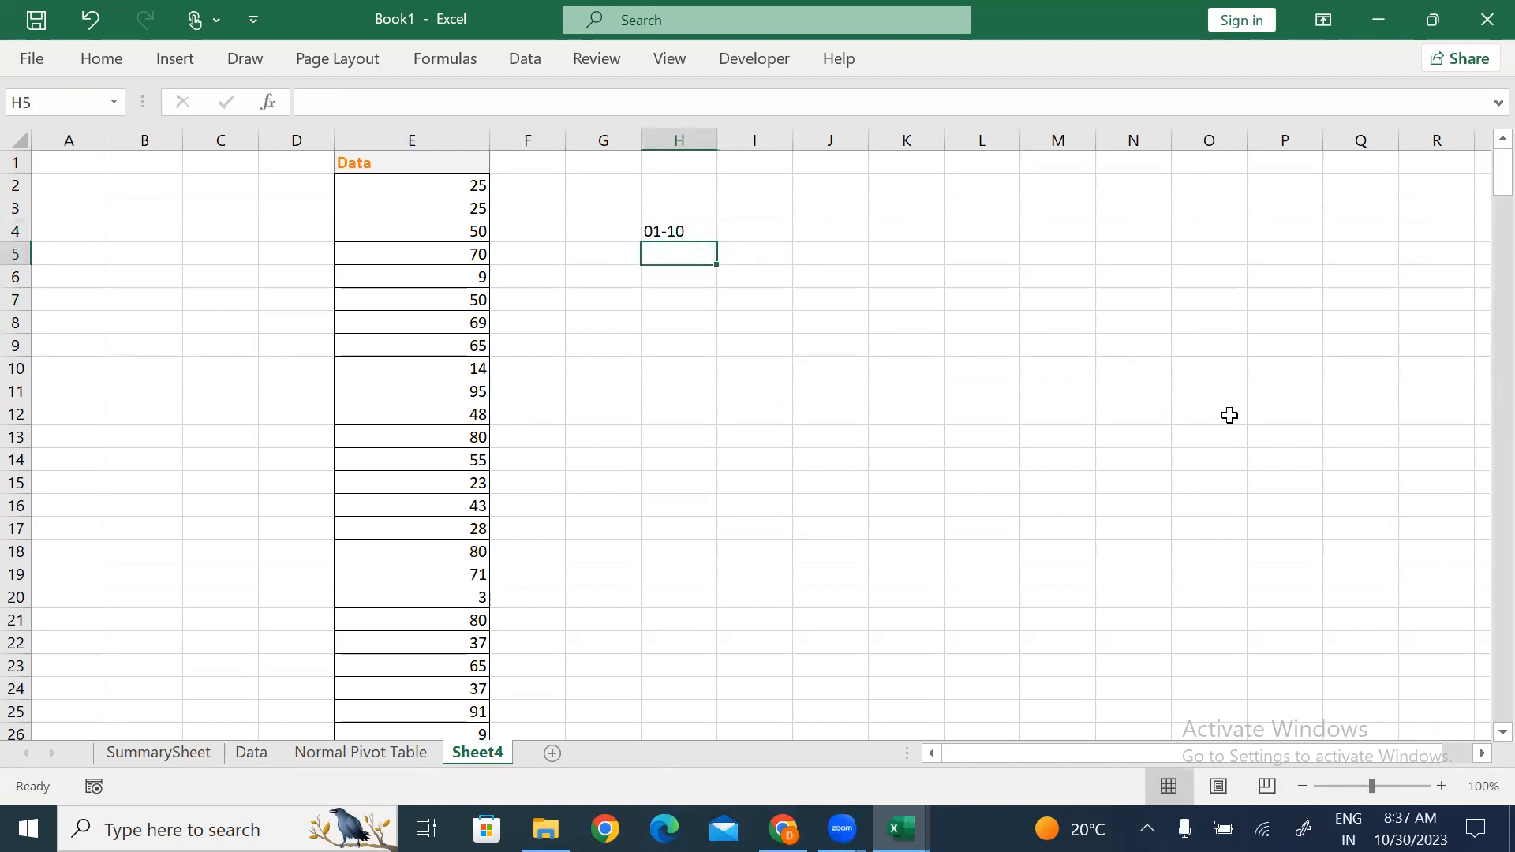
text('11-20)
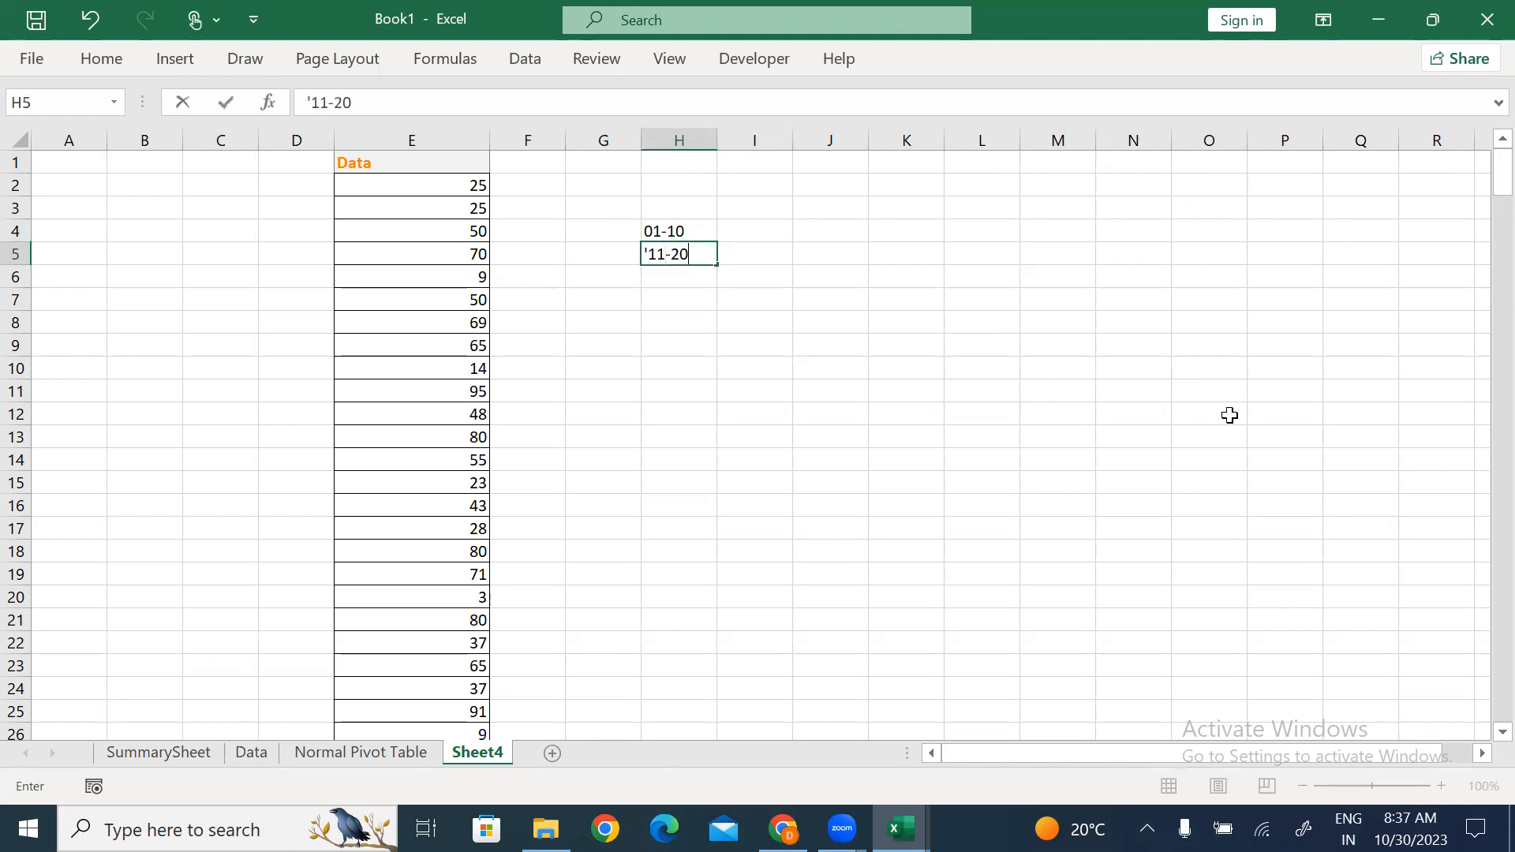
key(Return)
key(Up)
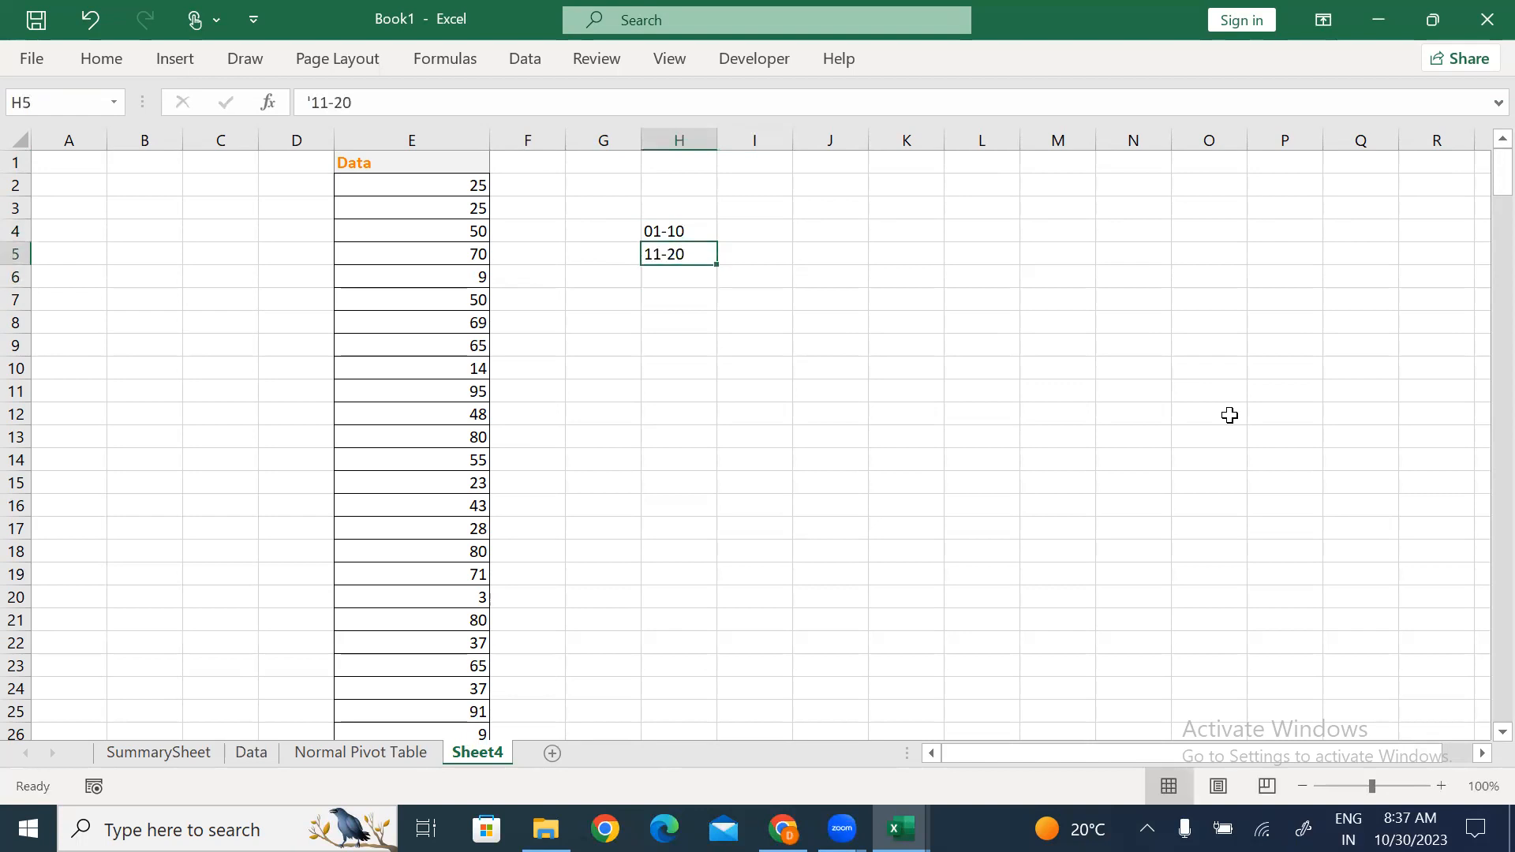
key(Up)
key(shift+Down)
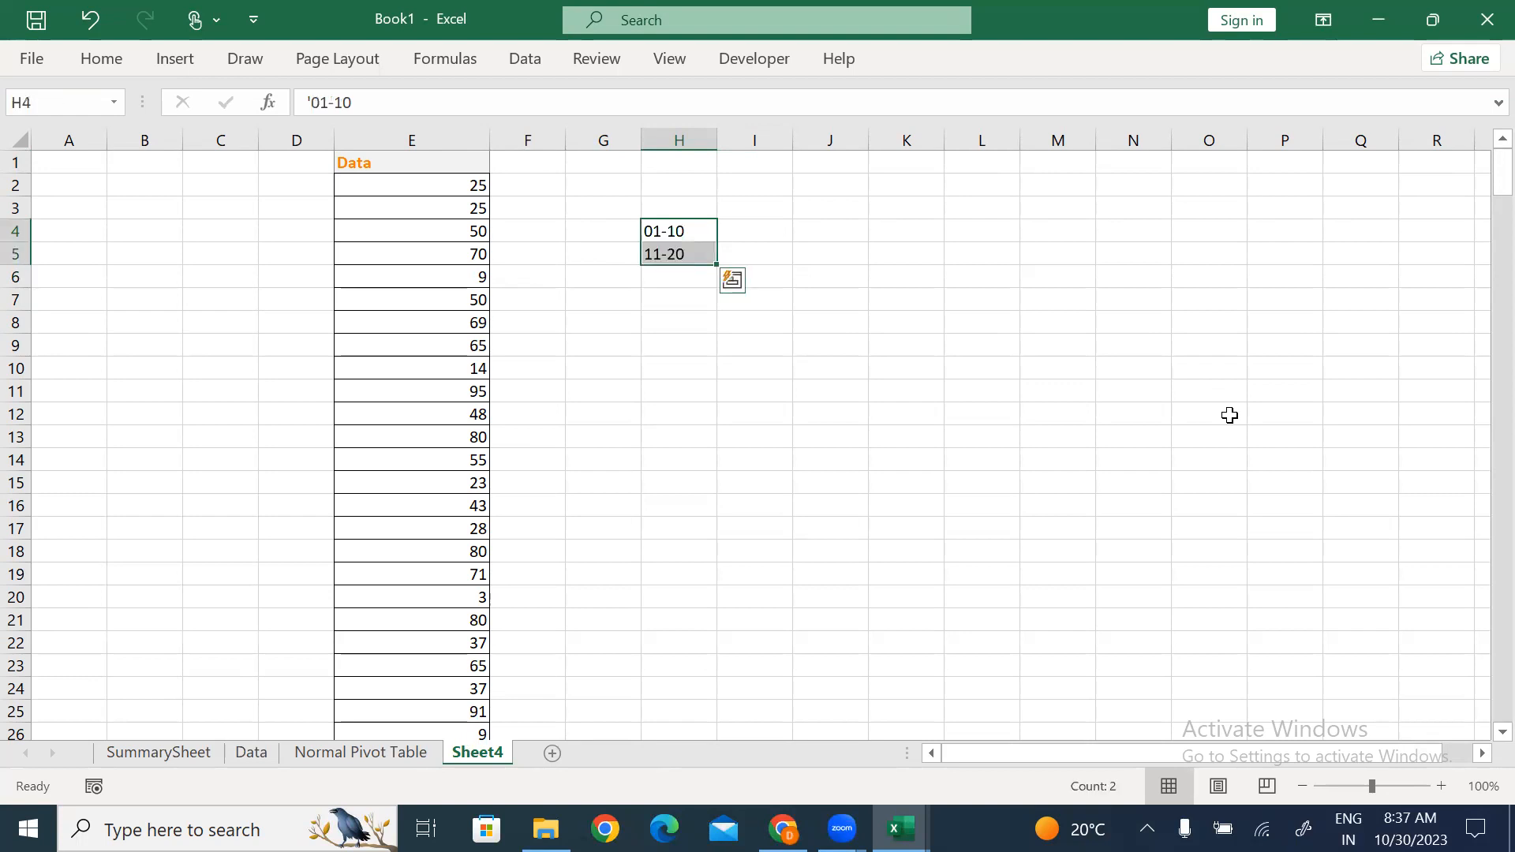
key(Delete)
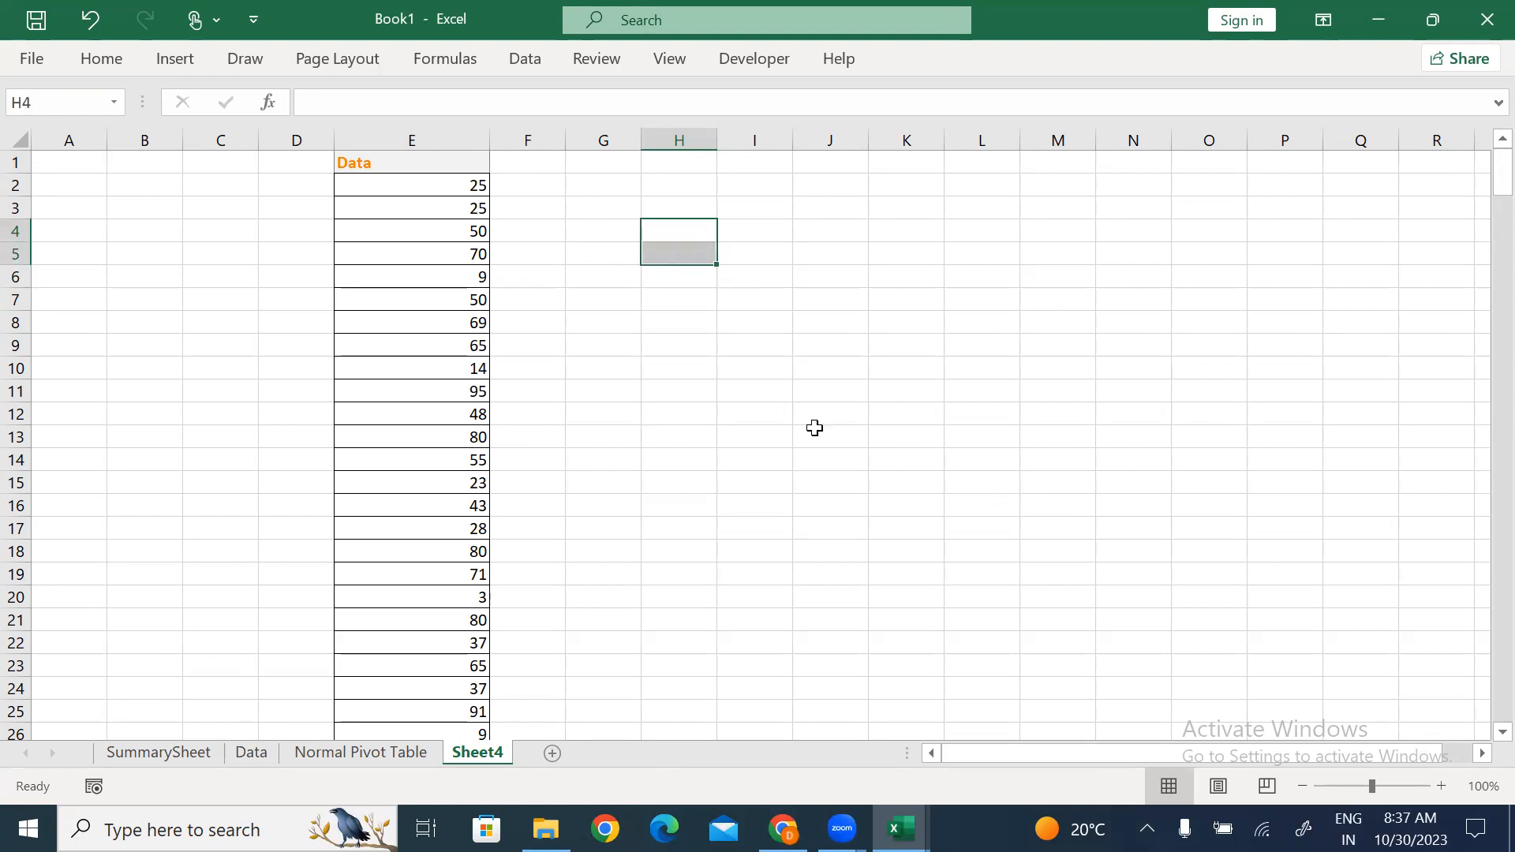
Create a pivot table from E1:E300 of the new sheet, placed on the same worksheet at H4.
click(523, 375)
click(381, 326)
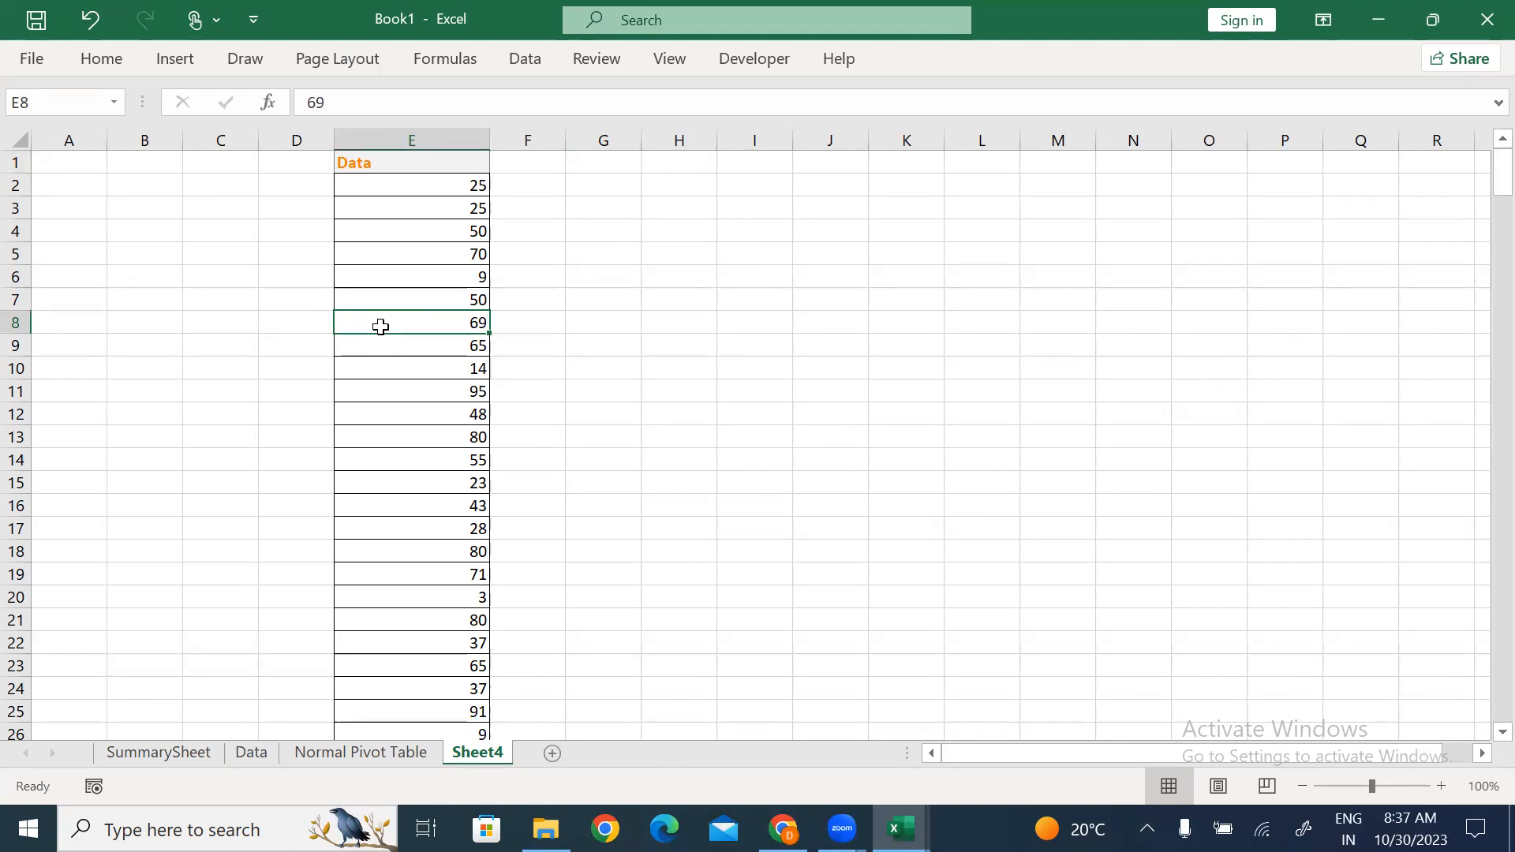
key(alt+n)
key(v)
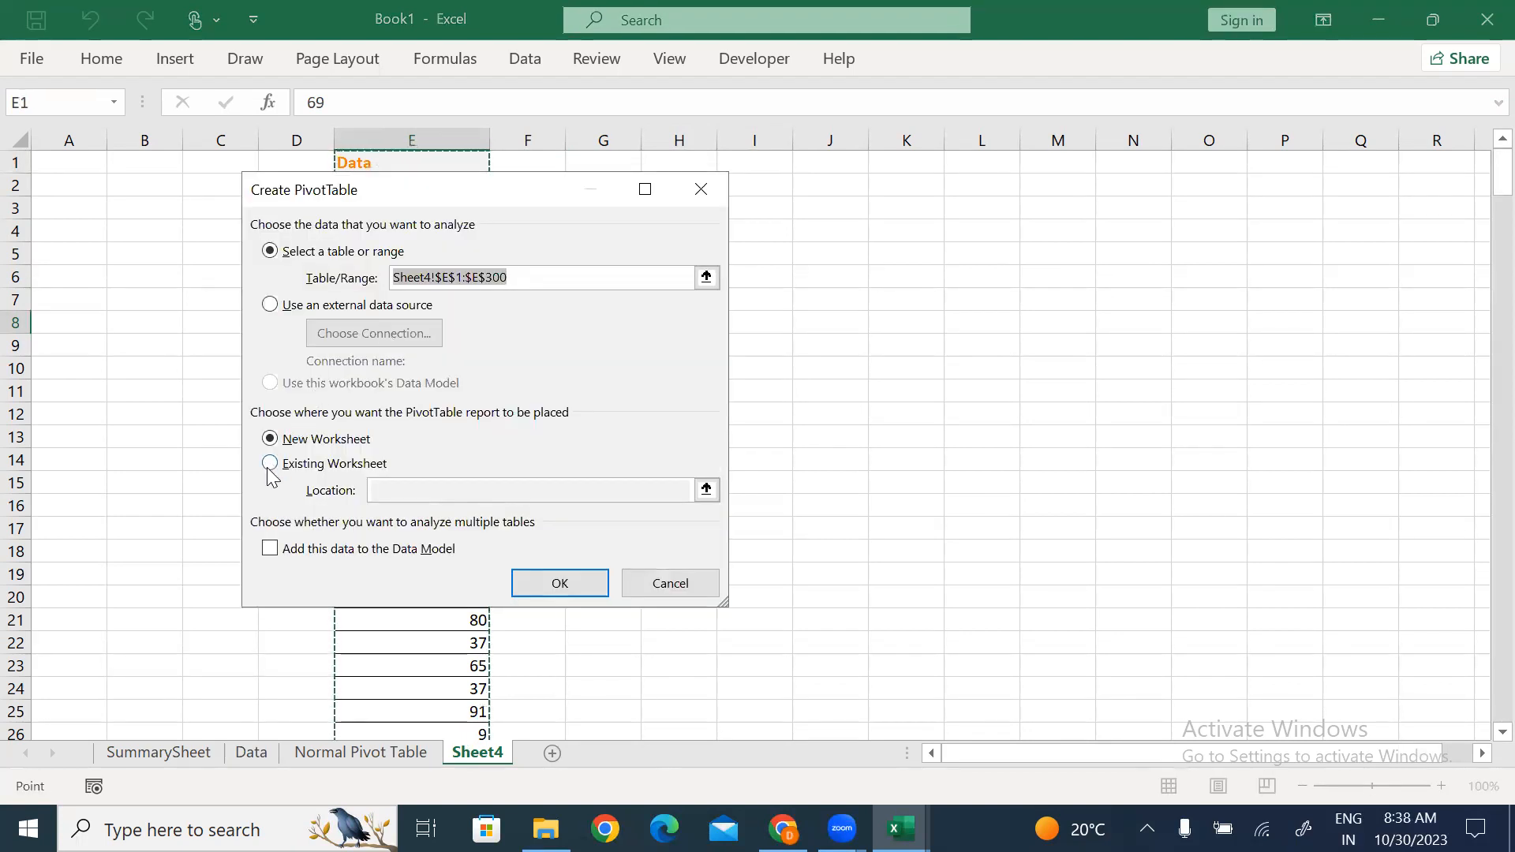
click(270, 463)
drag(519, 192, 273, 181)
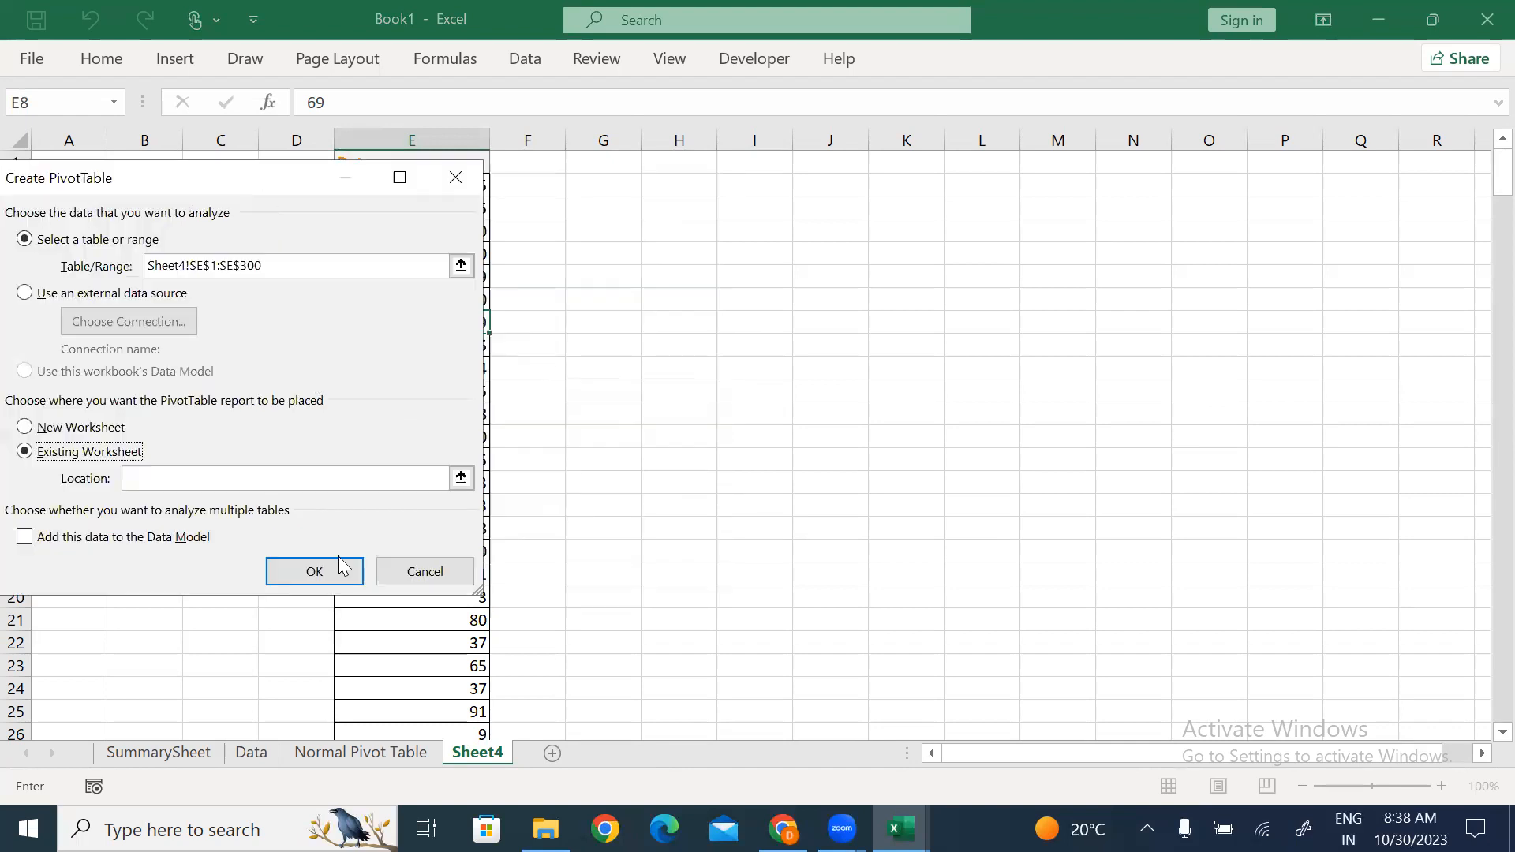
click(461, 478)
click(660, 224)
click(461, 216)
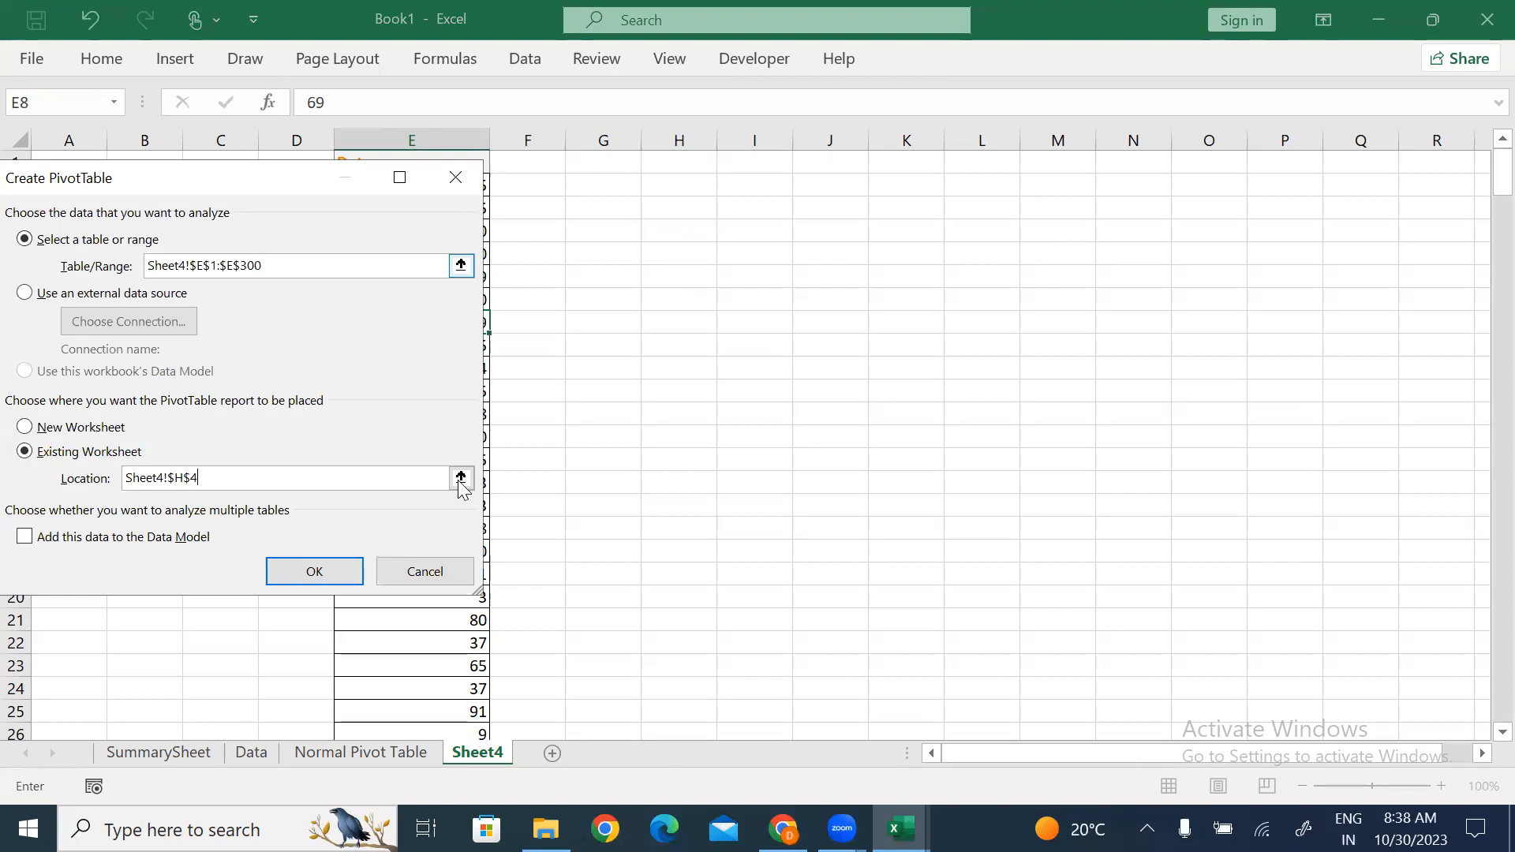
click(314, 572)
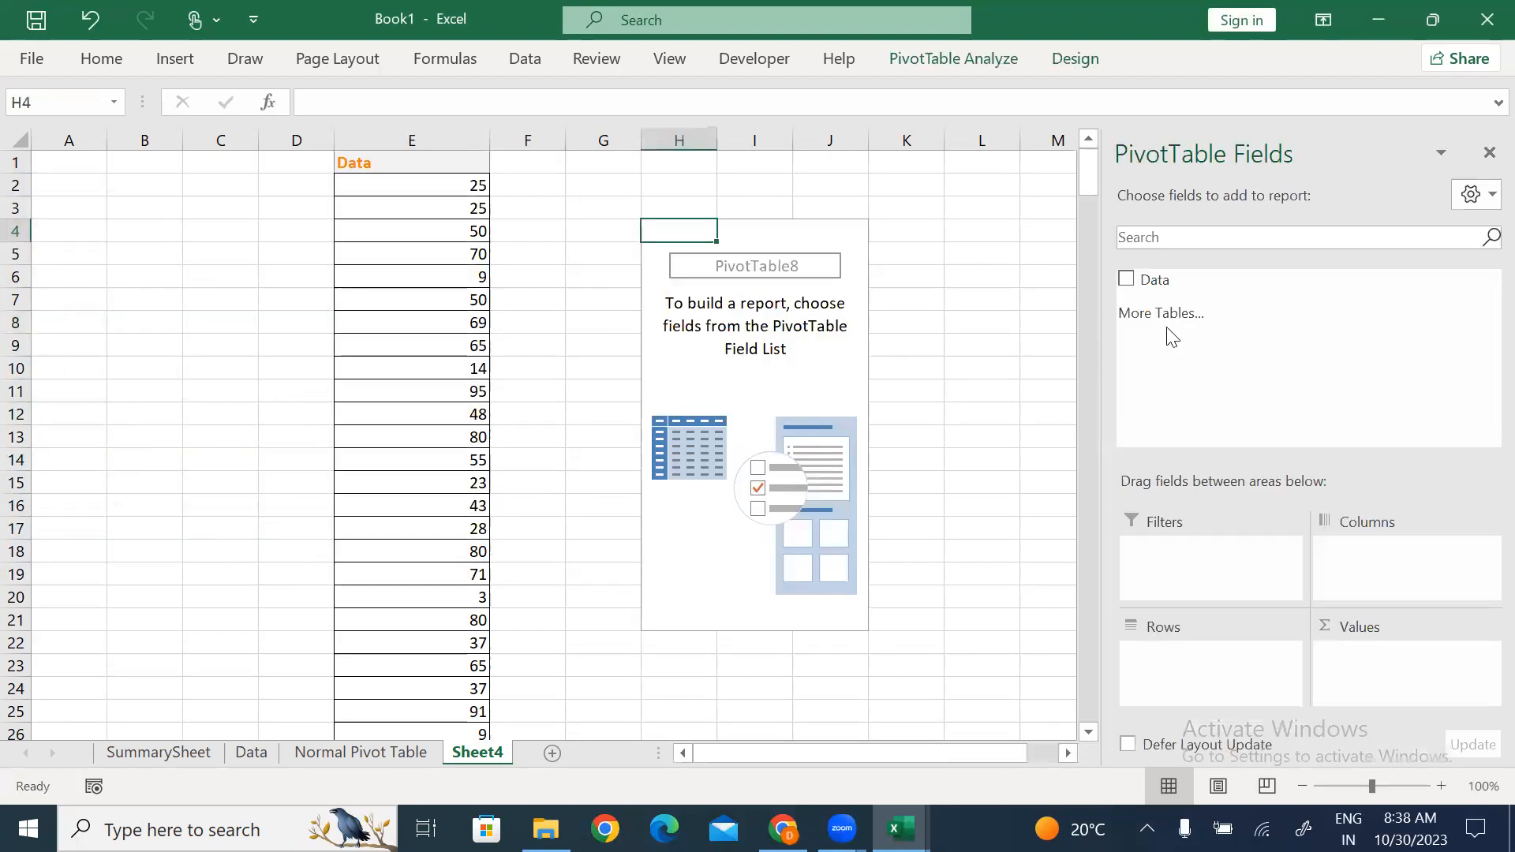
Add the Data field to both the rows and the values of the new pivot table.
drag(1160, 281, 1157, 671)
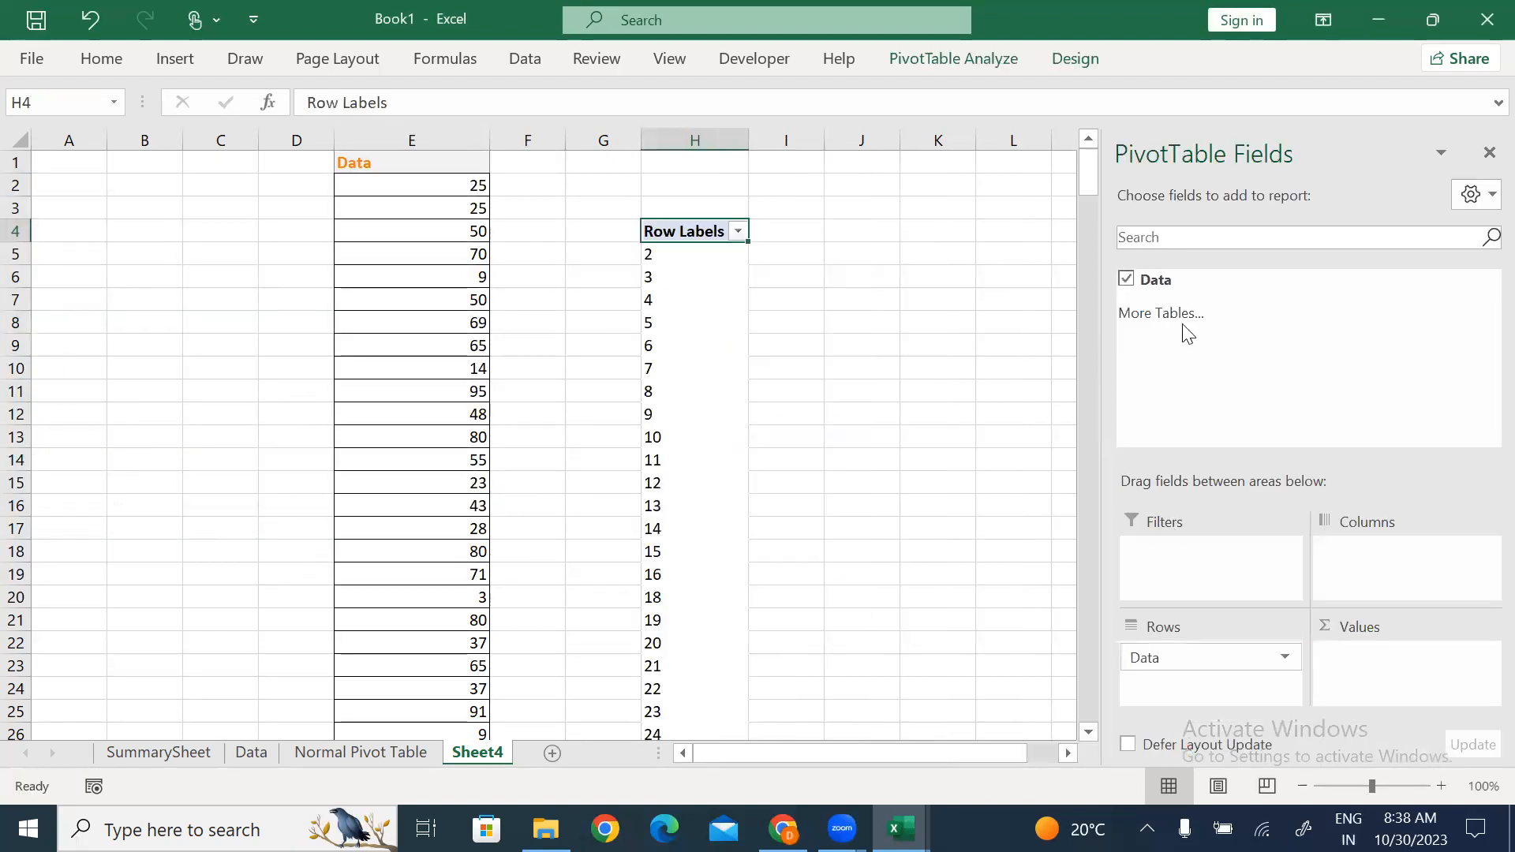
drag(1171, 290, 1402, 692)
click(974, 339)
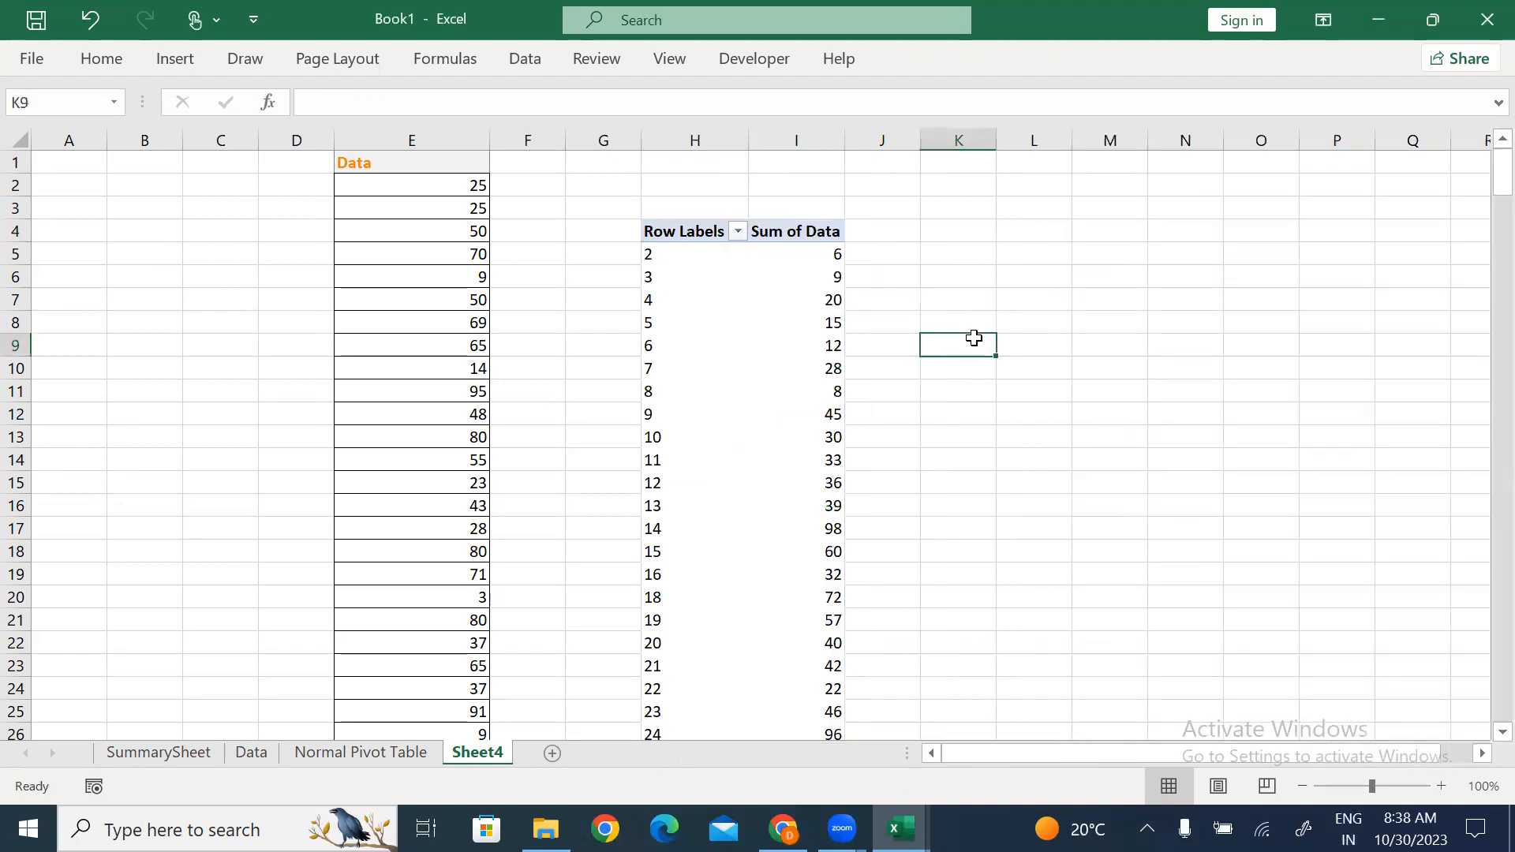
Compare the pivot table's individual row labels with their sums, including the block of labels from 11 to 20.
click(832, 251)
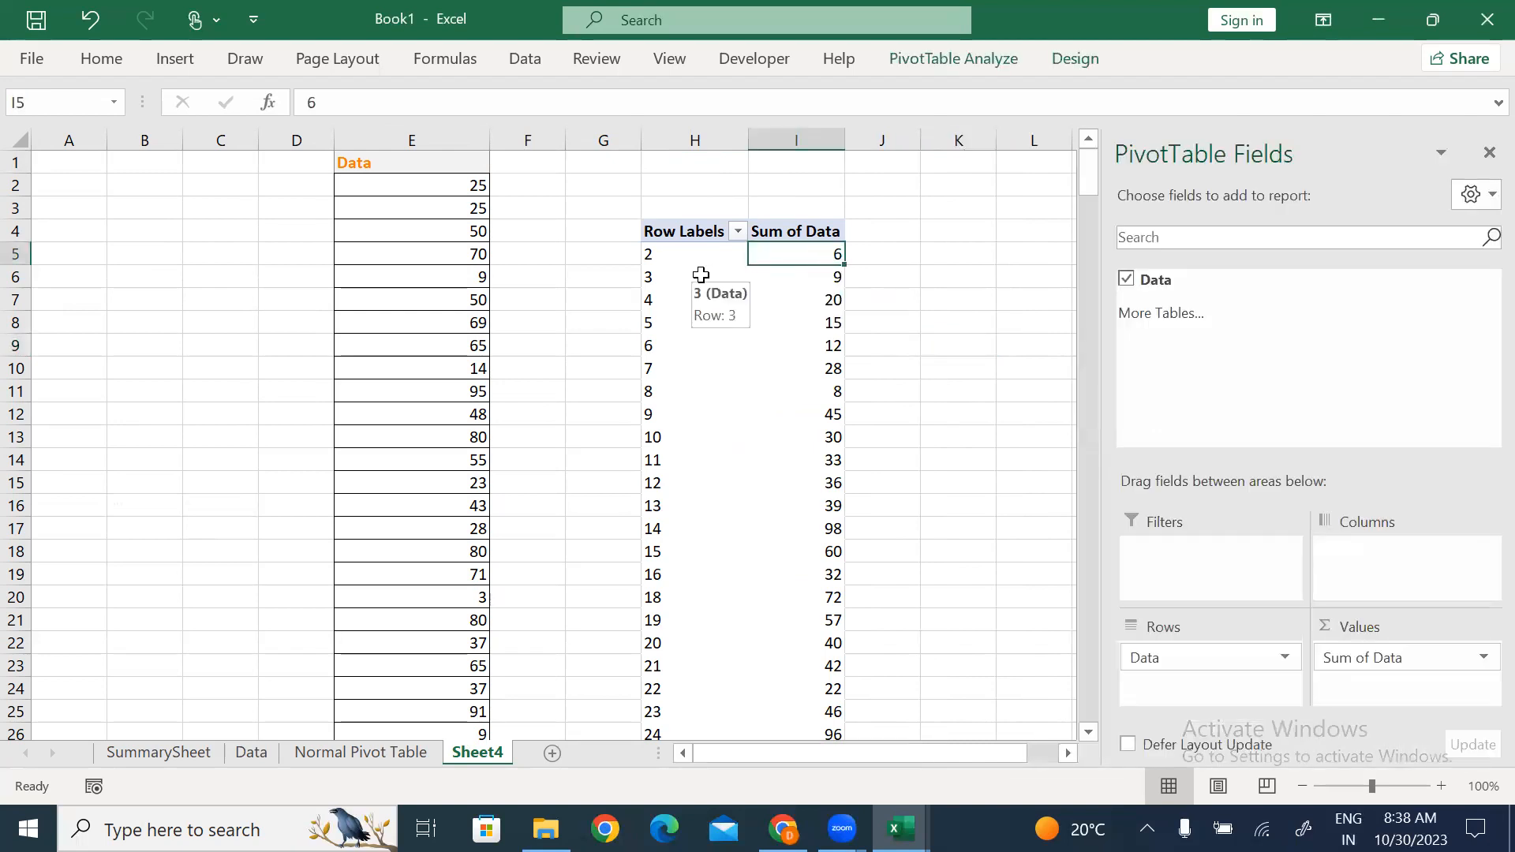
click(652, 277)
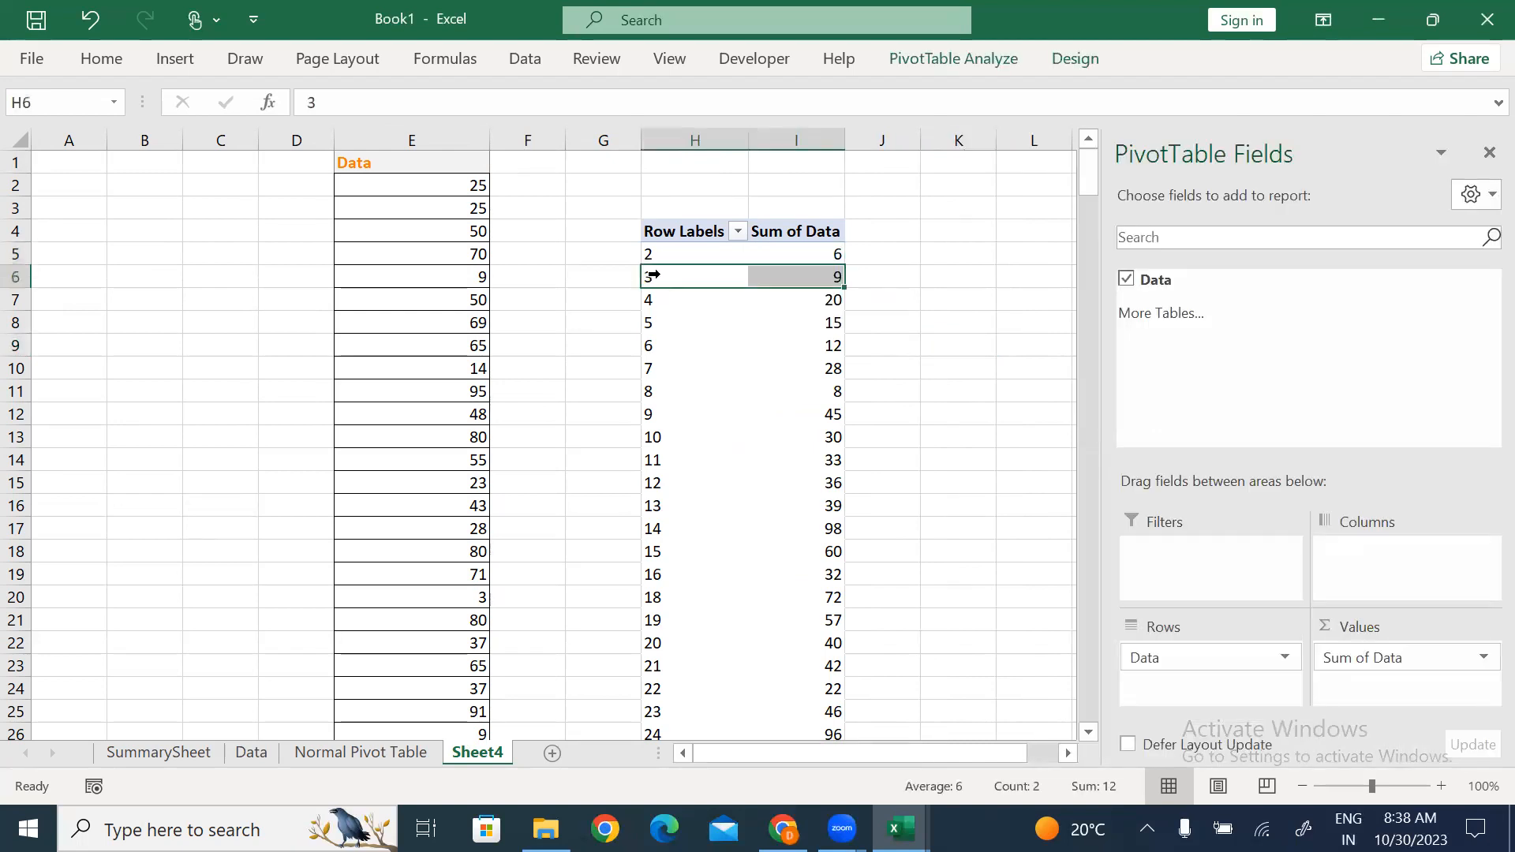
click(812, 282)
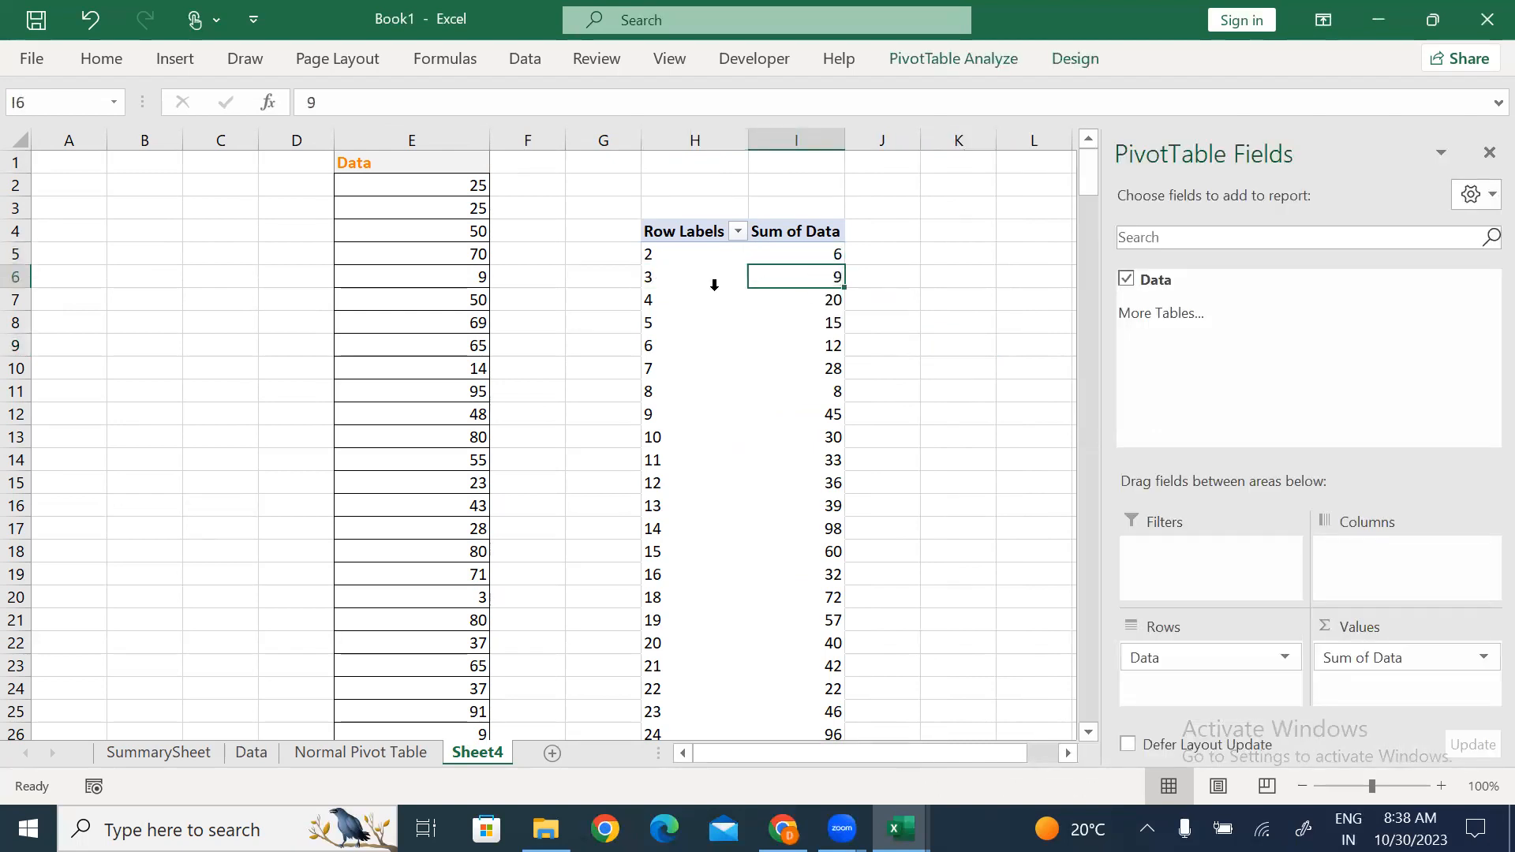
click(646, 301)
click(830, 298)
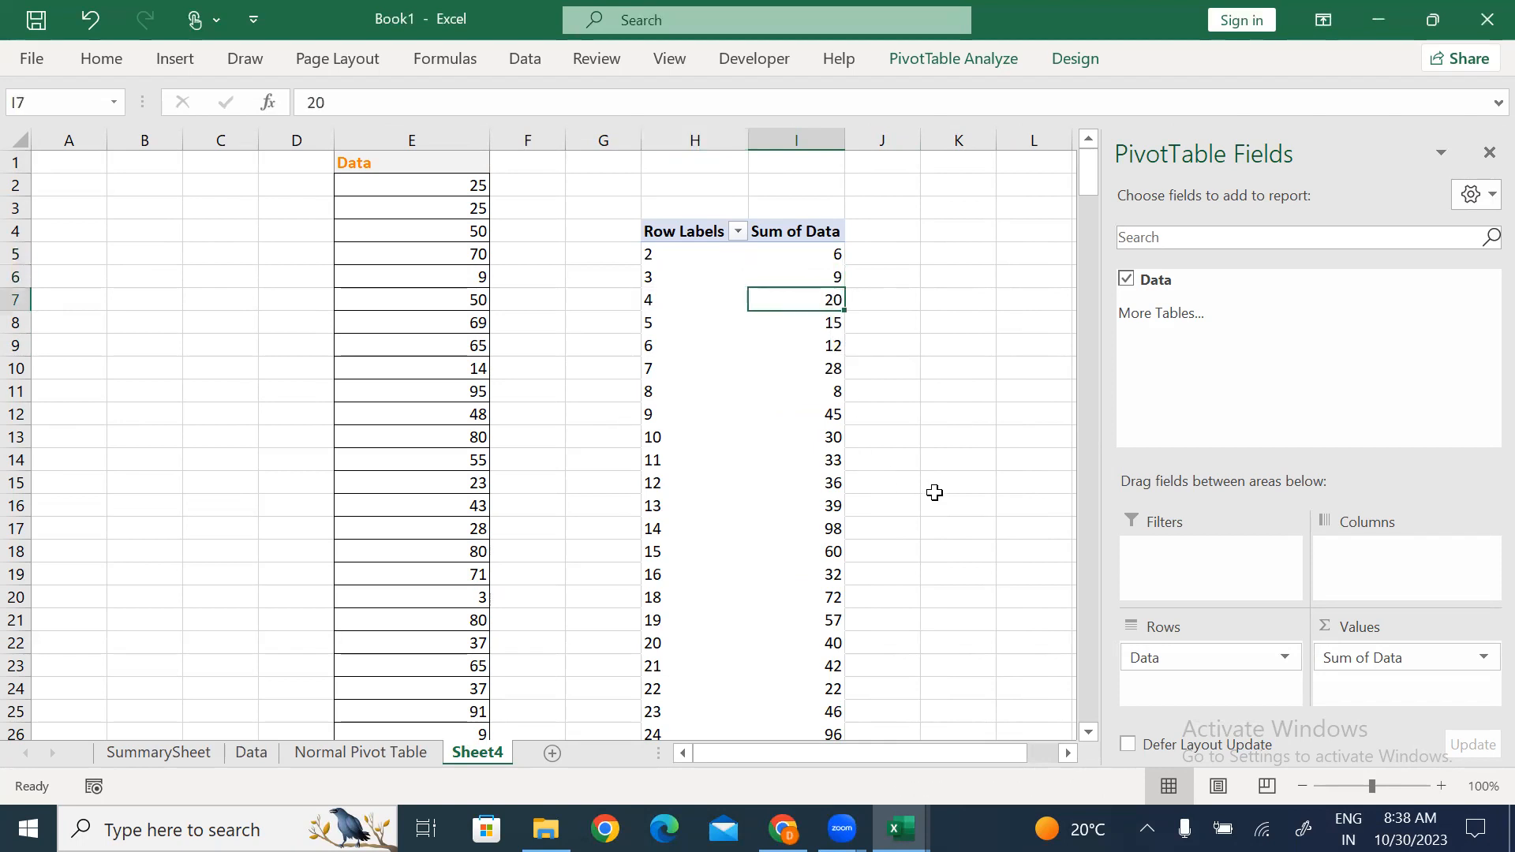
drag(680, 244, 659, 642)
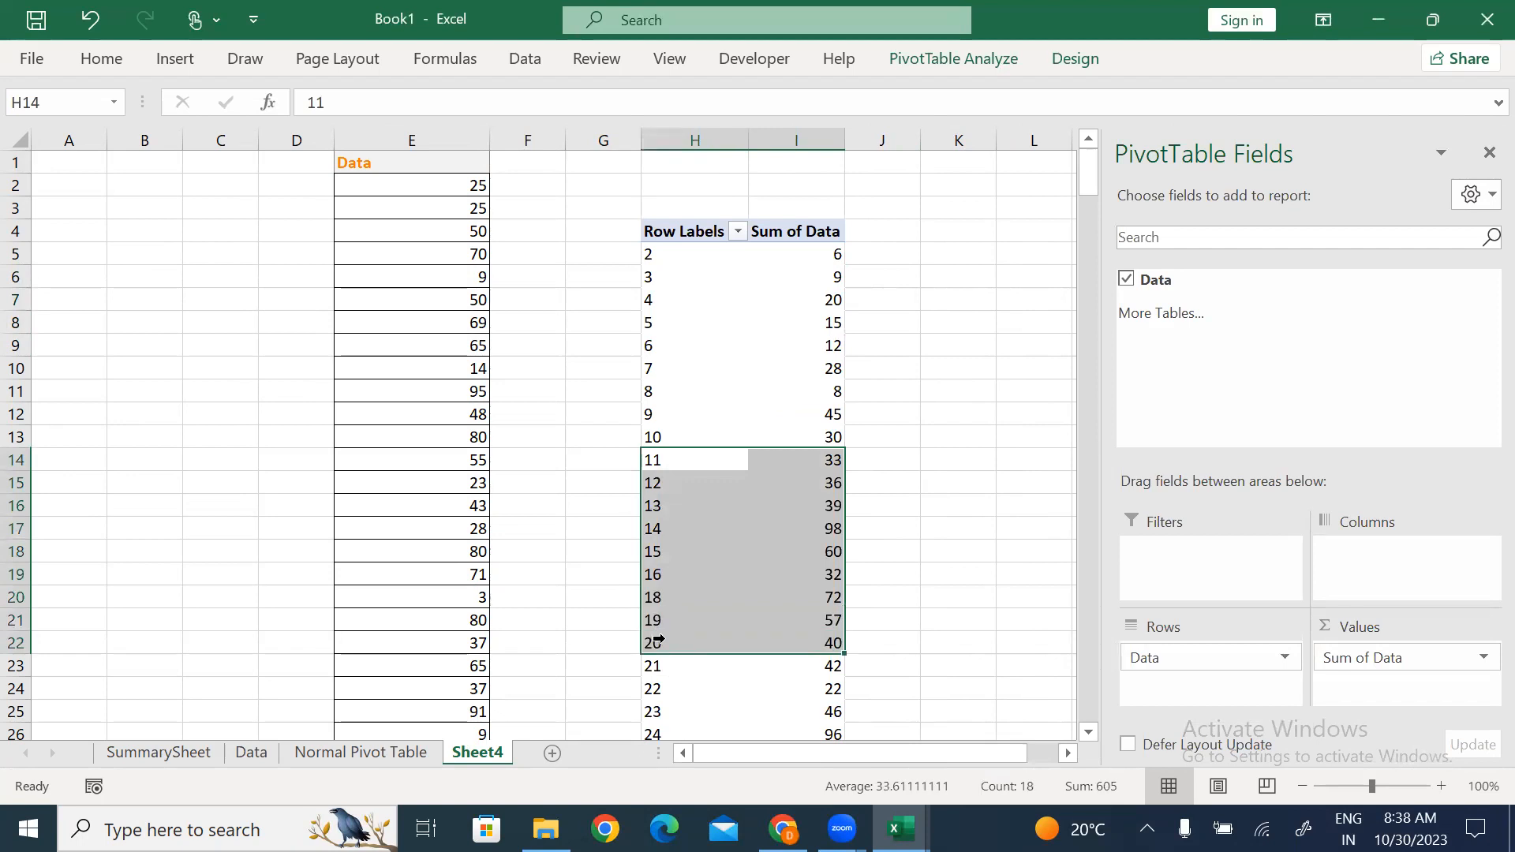
click(983, 453)
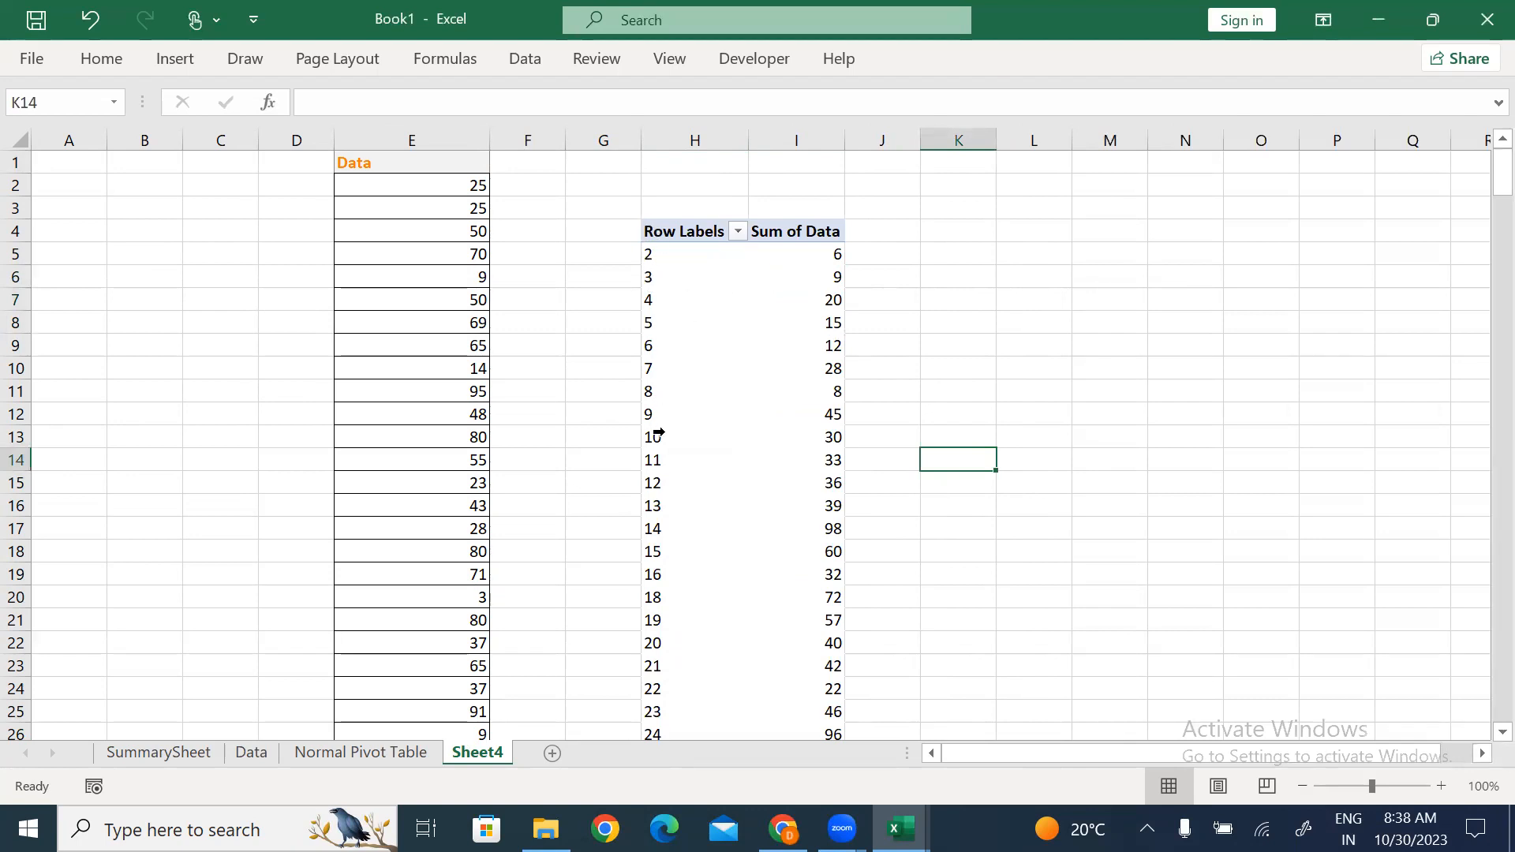
Group the pivot table's row labels into intervals of 10, starting at 2 and ending at 100.
right_click(661, 303)
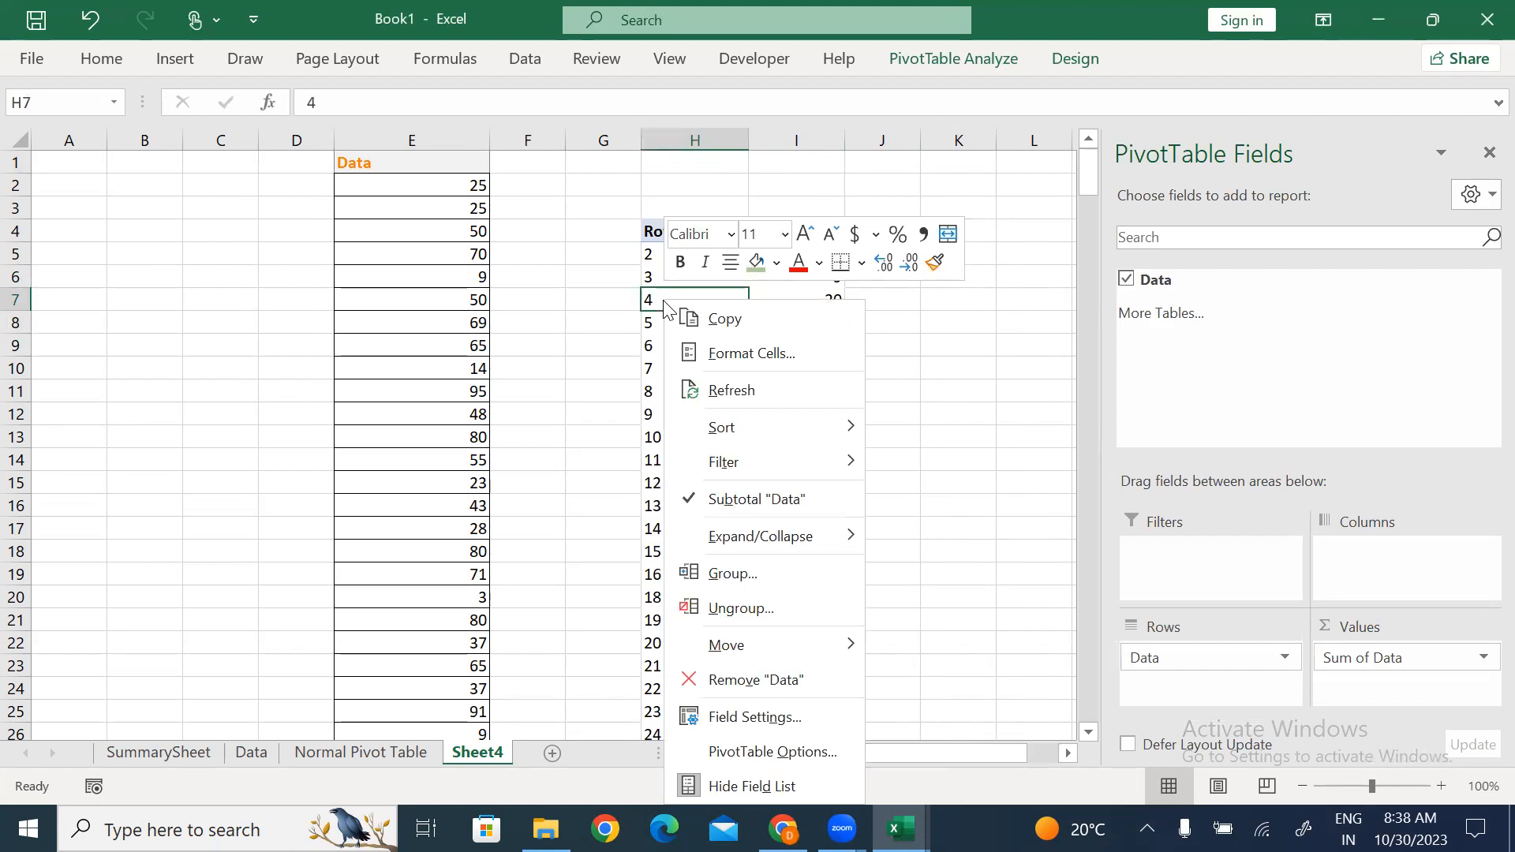
click(736, 584)
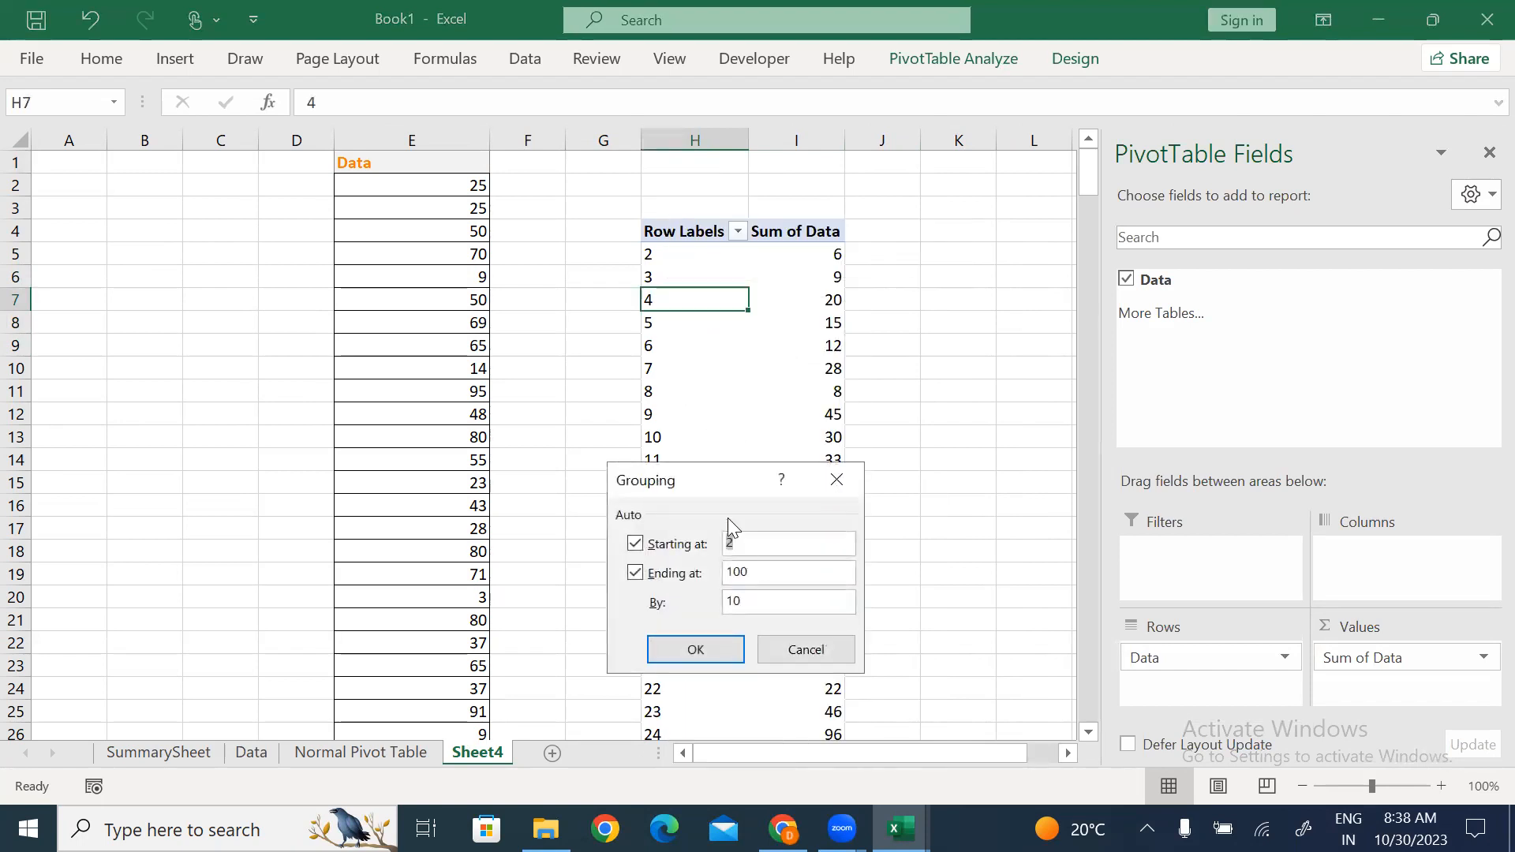
drag(714, 492, 424, 221)
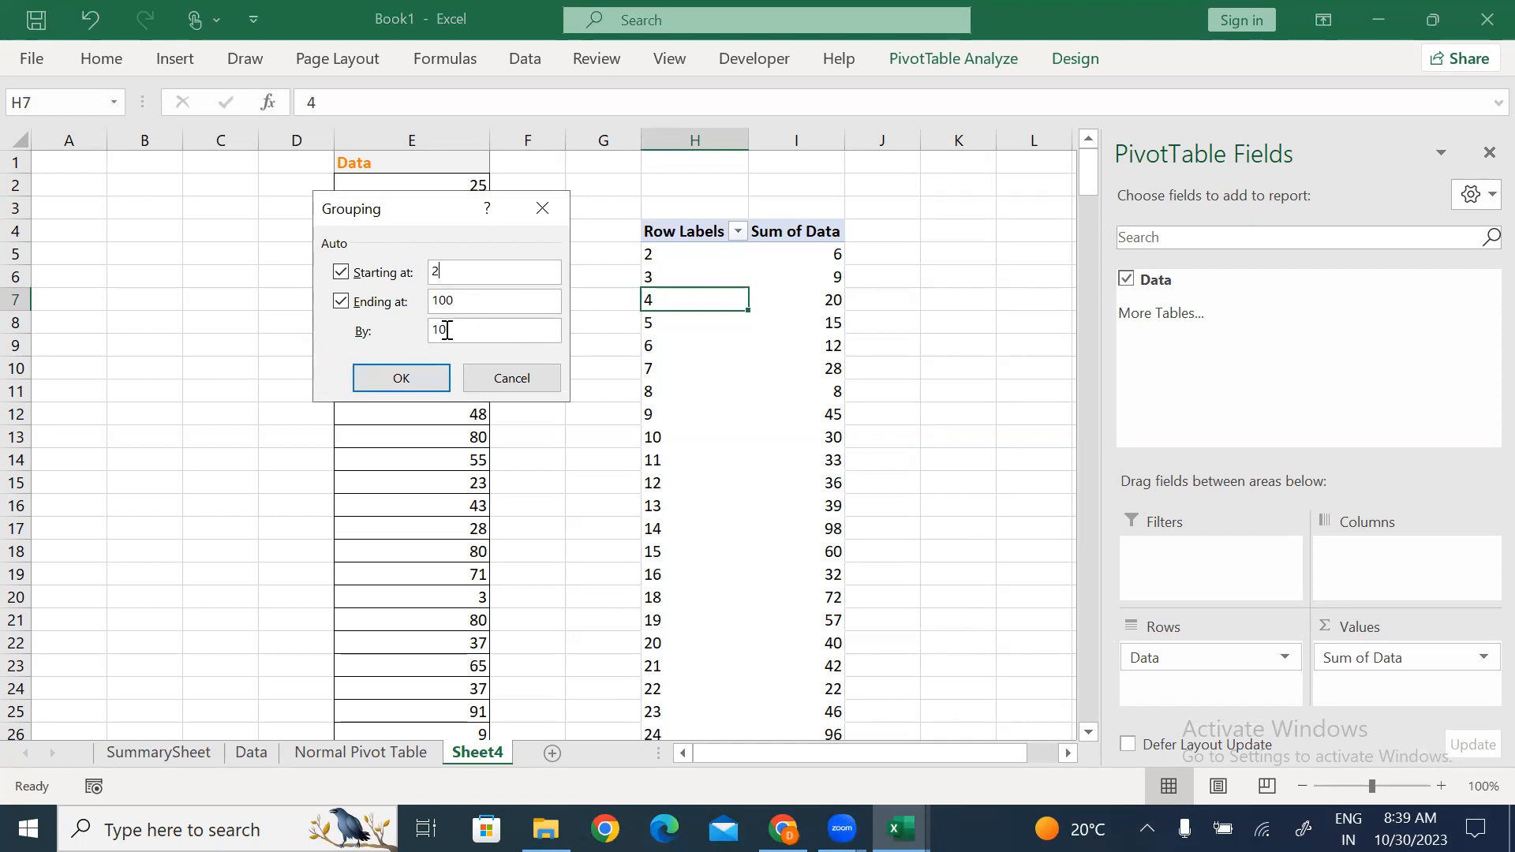
click(500, 327)
click(397, 382)
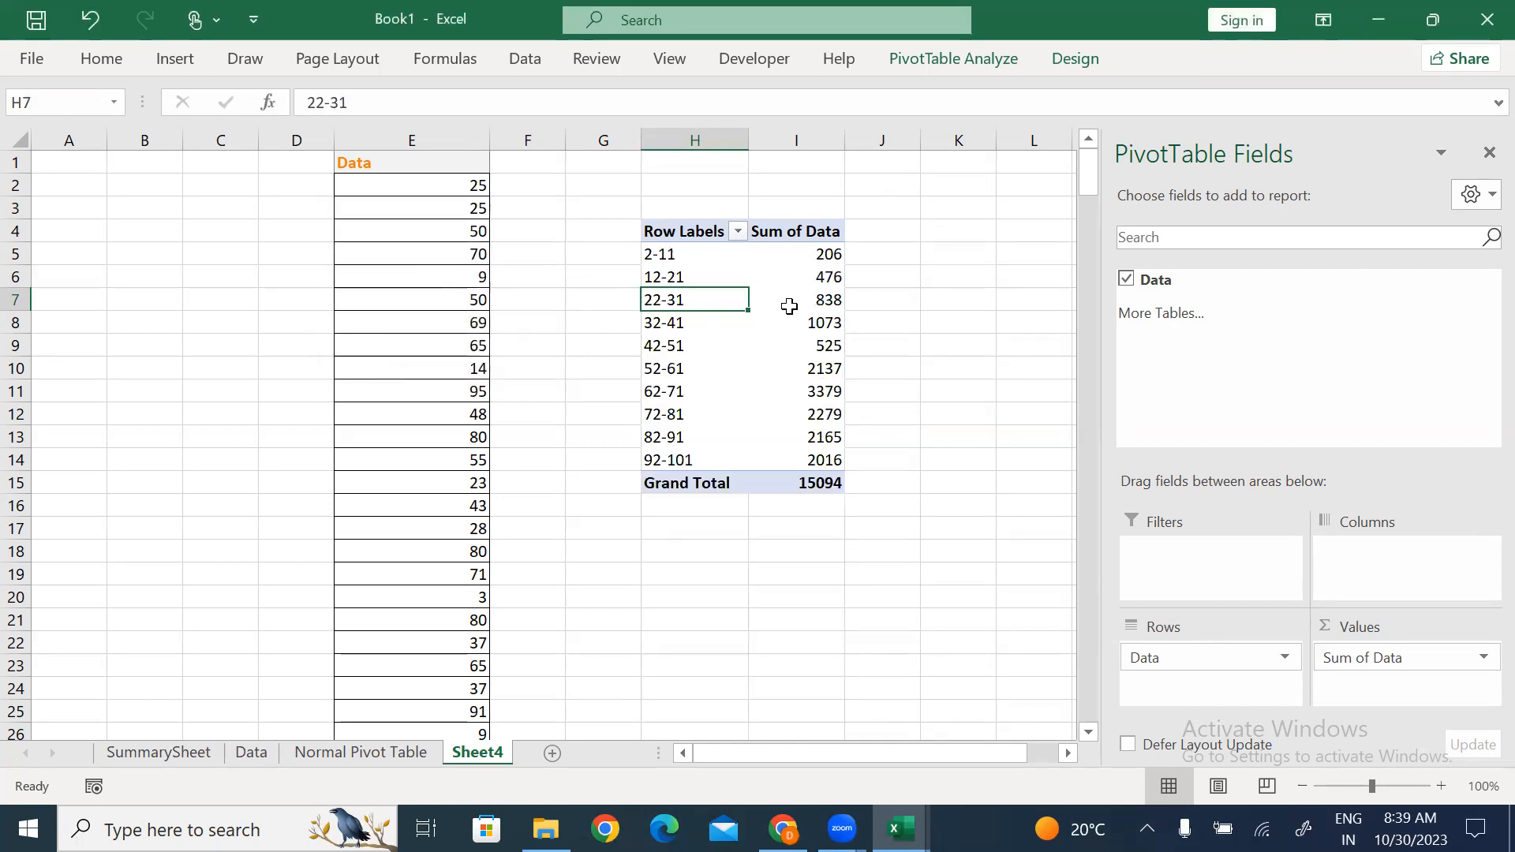
mouse_move(789, 306)
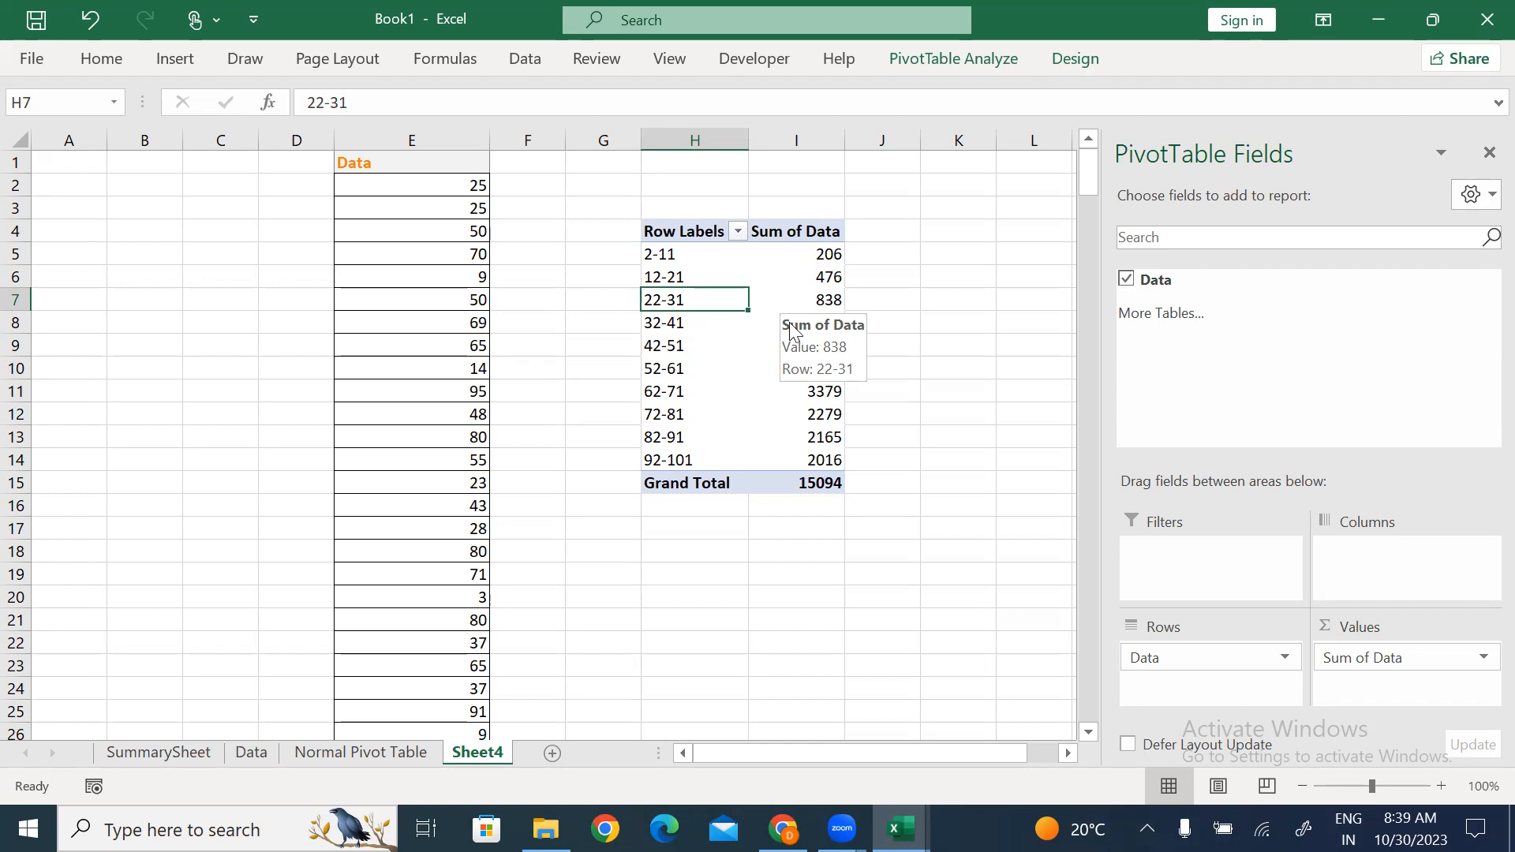
Rename the worksheet holding the grouped number series as Pivot-1.
click(678, 523)
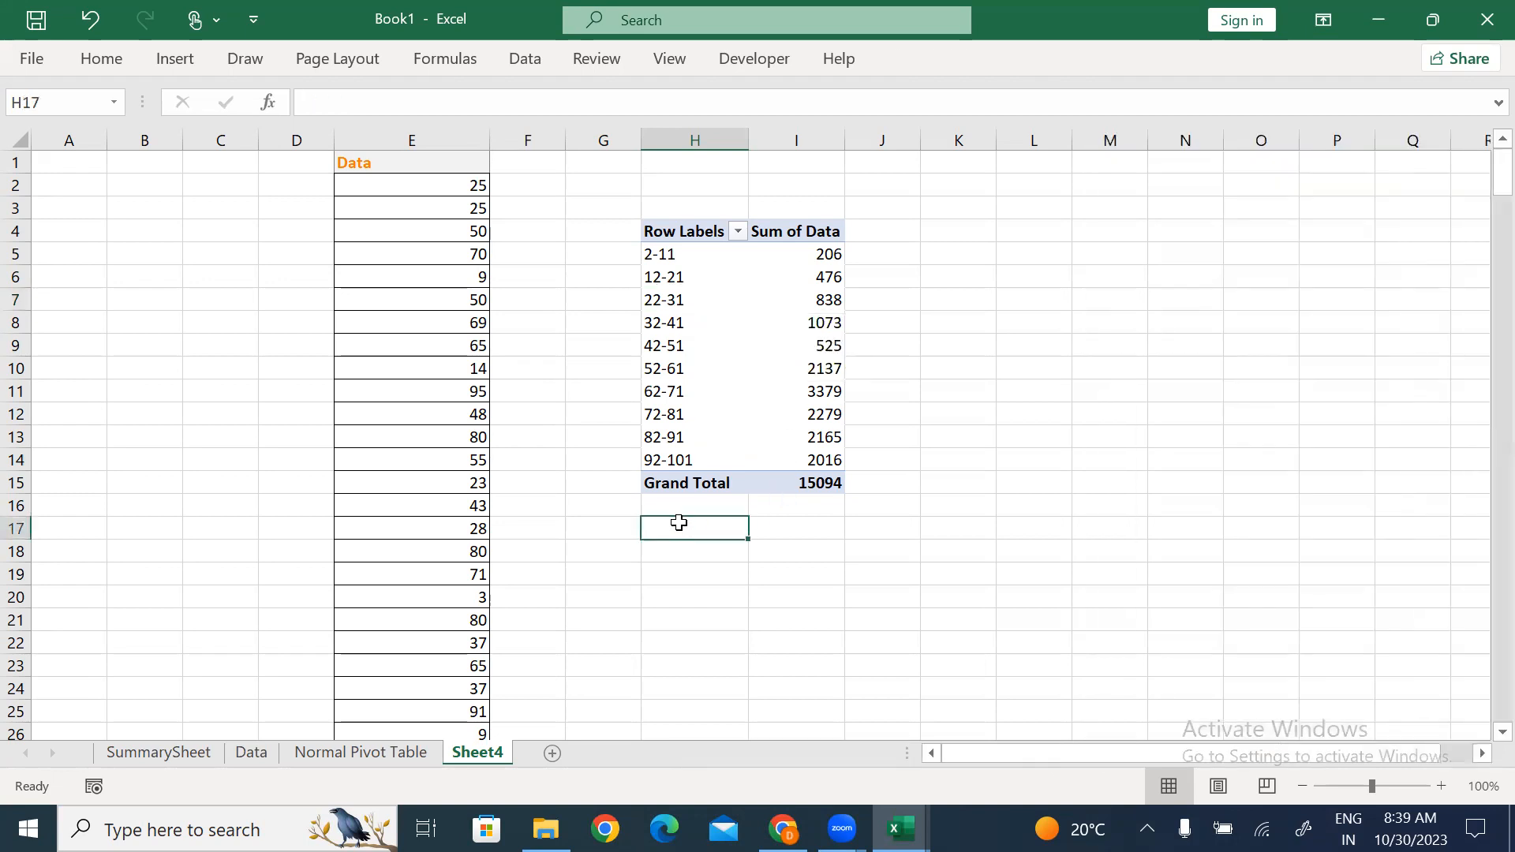
key(alt+h)
text(orP)
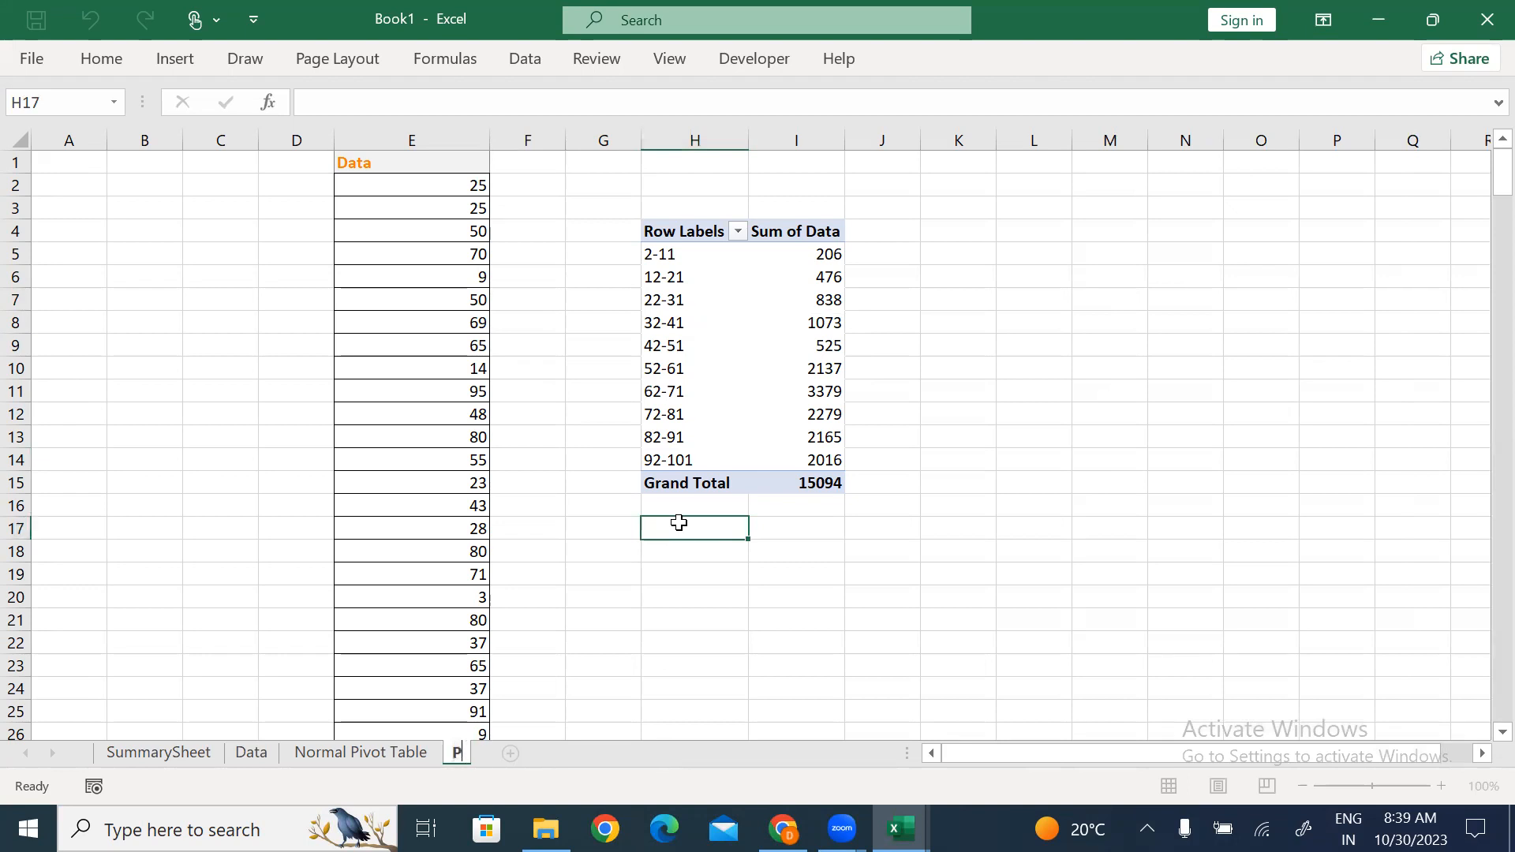
text(ivot-1)
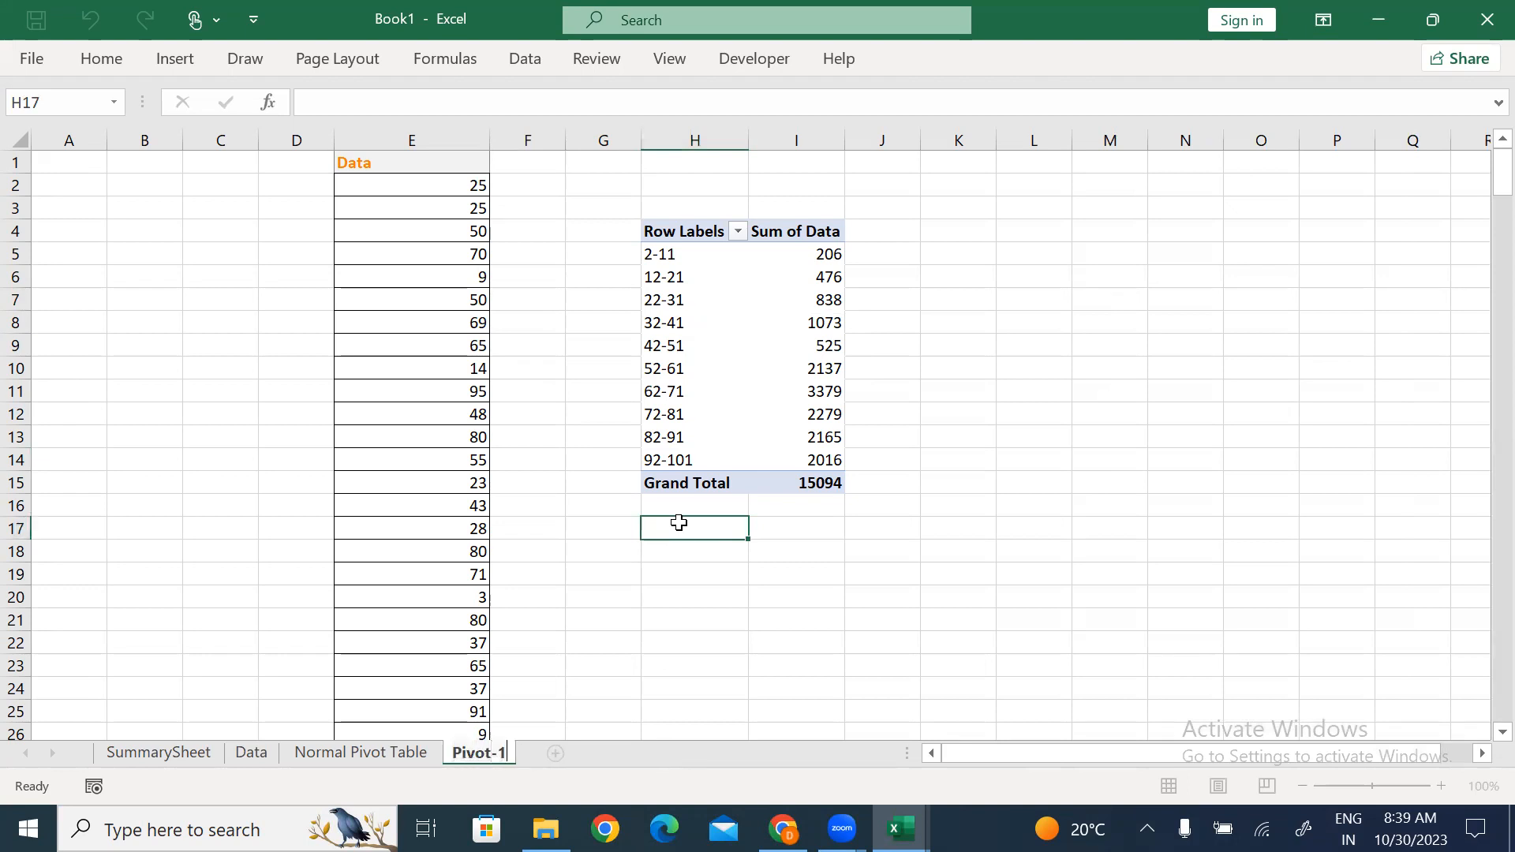
click(574, 557)
Mark the Create Series through Pivot Table topic as Done in K35 of the SummarySheet.
click(142, 756)
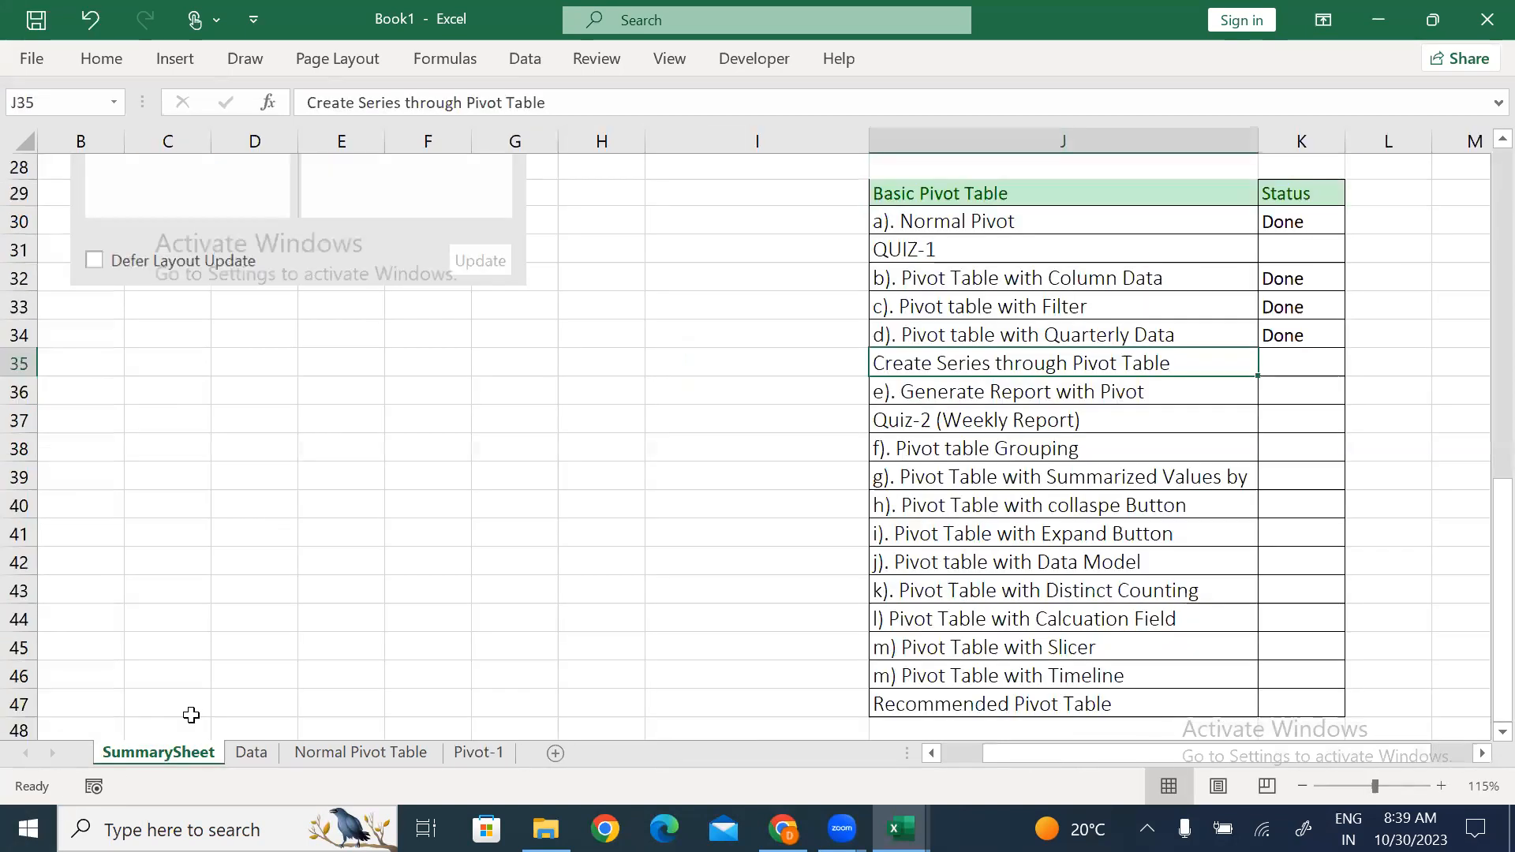
click(1302, 365)
text(Done)
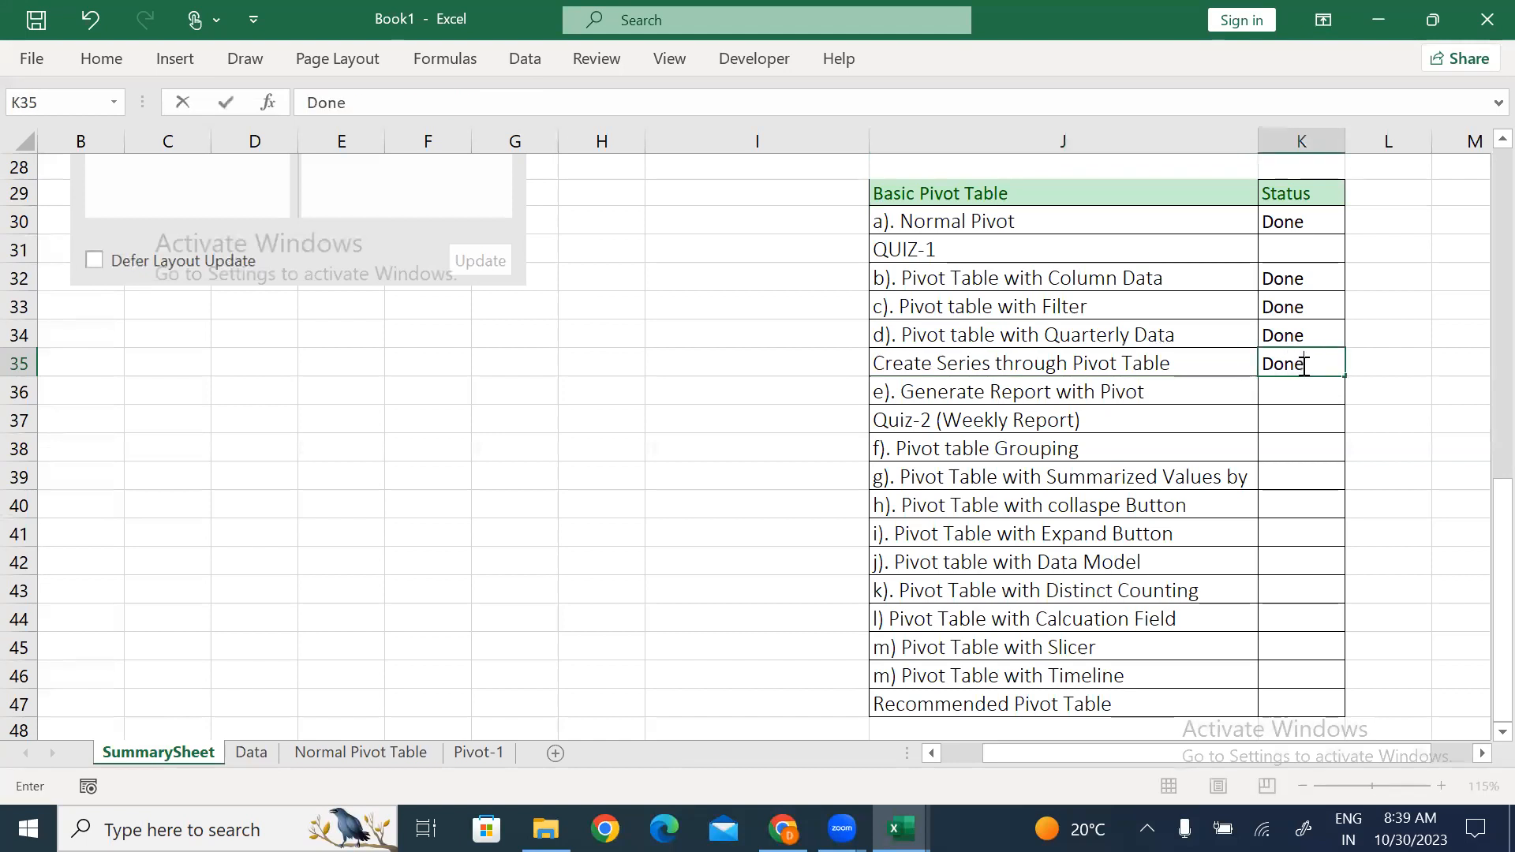
key(Return)
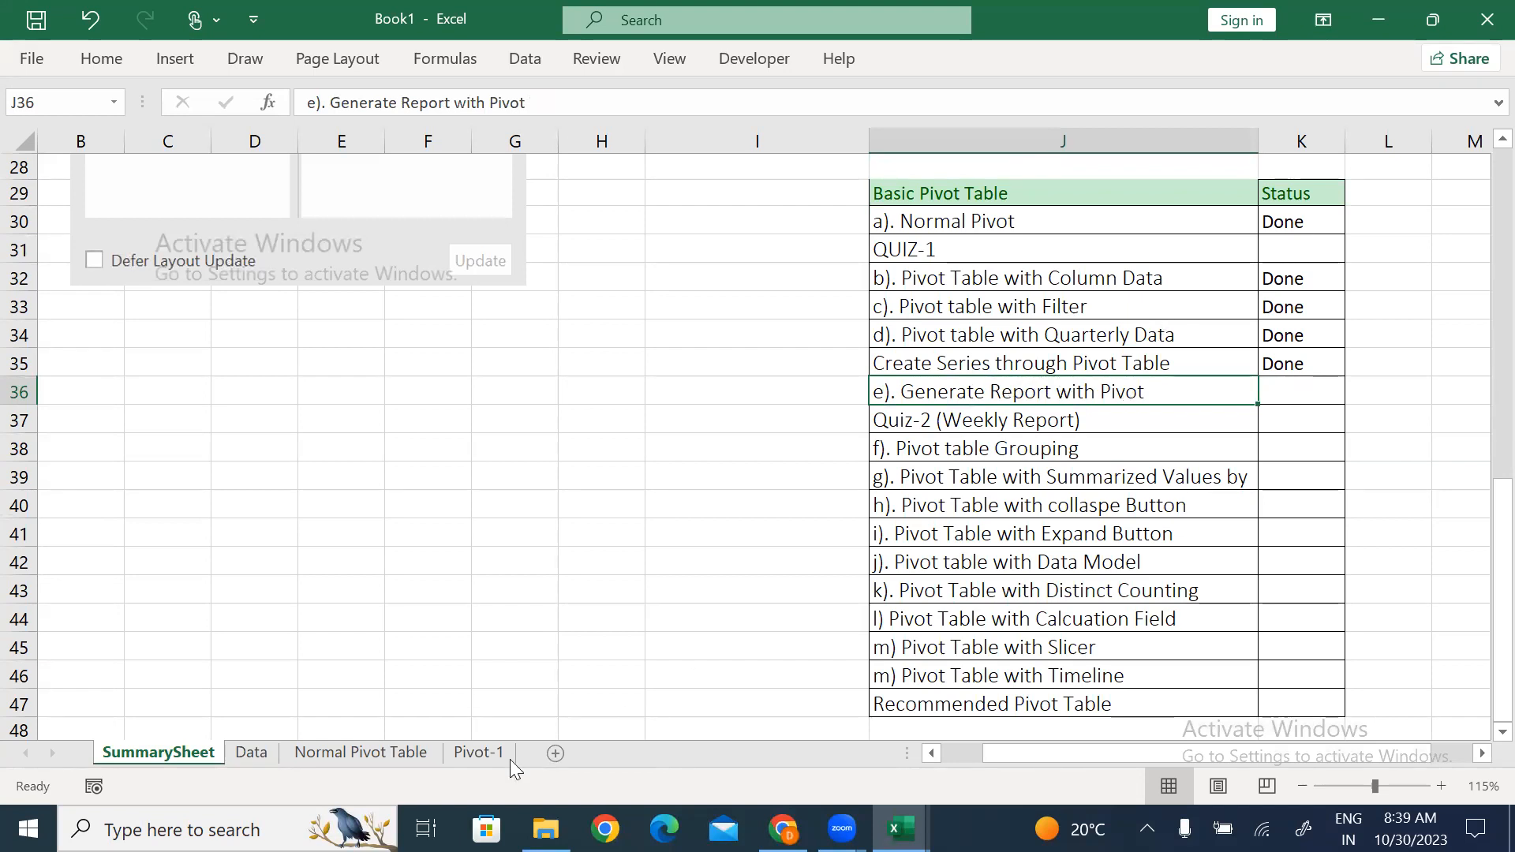
Create a blank pivot table from the table on the Data sheet, placed on a new worksheet.
click(257, 753)
click(283, 302)
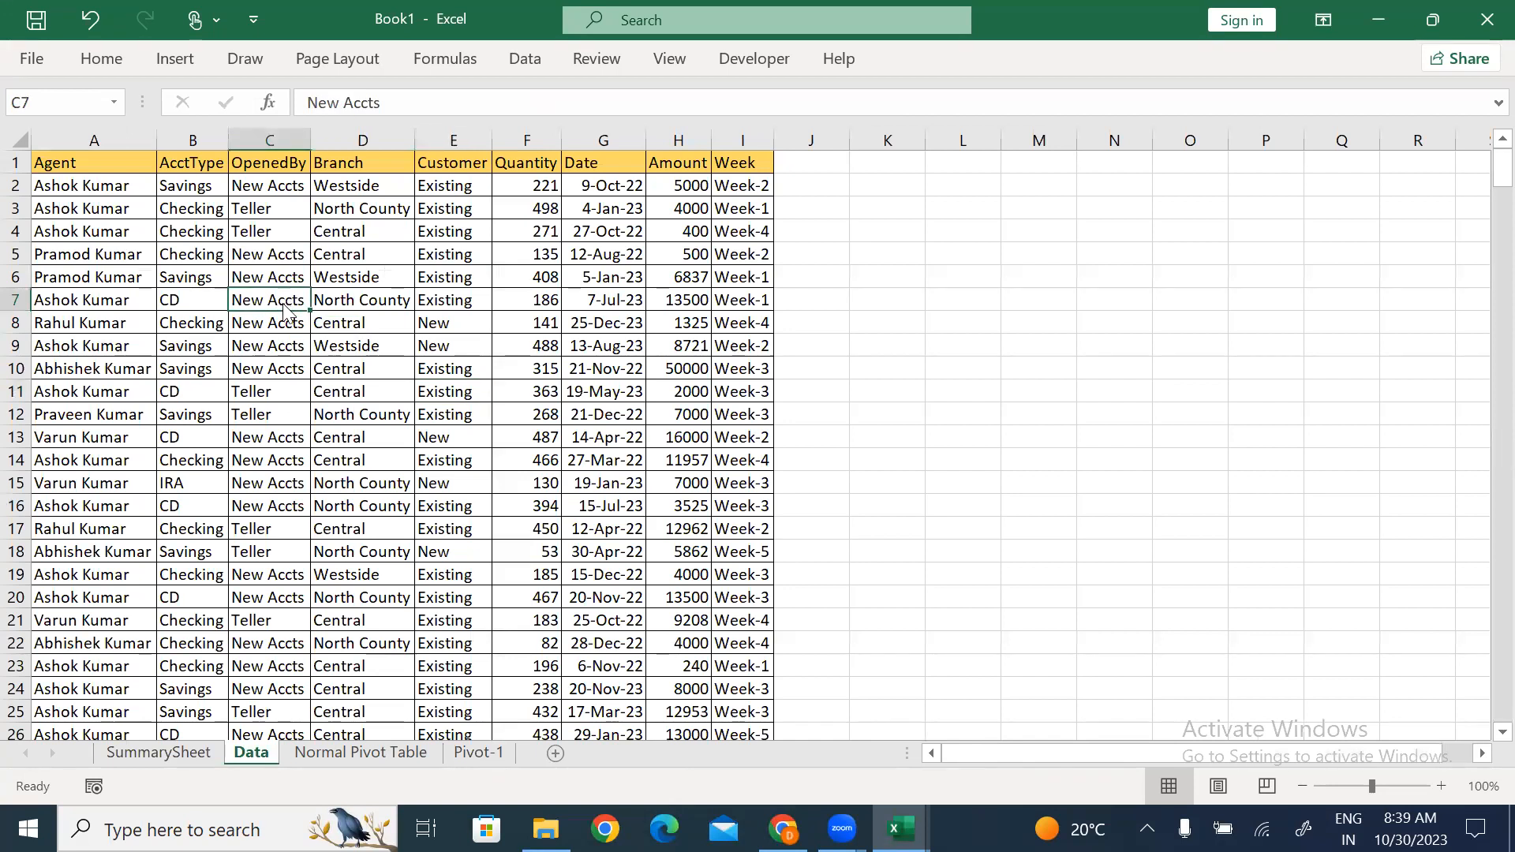
key(alt+n)
key(v)
key(t)
key(Return)
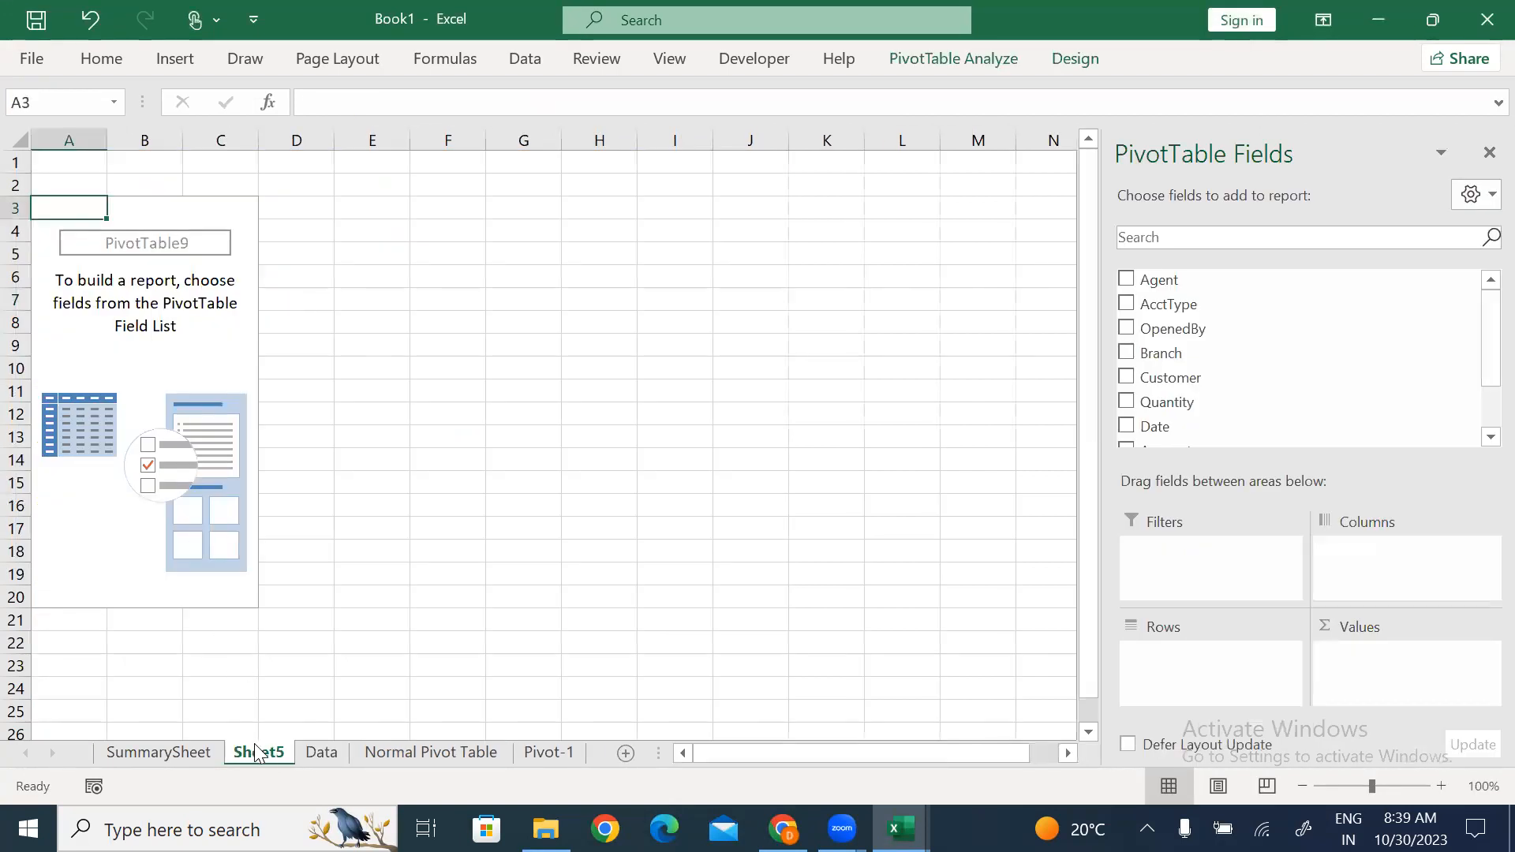
Move the new pivot table worksheet behind Pivot-1 and rename it Pivot-2.
mouse_move(259, 752)
mouse_down()
mouse_move(561, 722)
mouse_move(606, 736)
mouse_up()
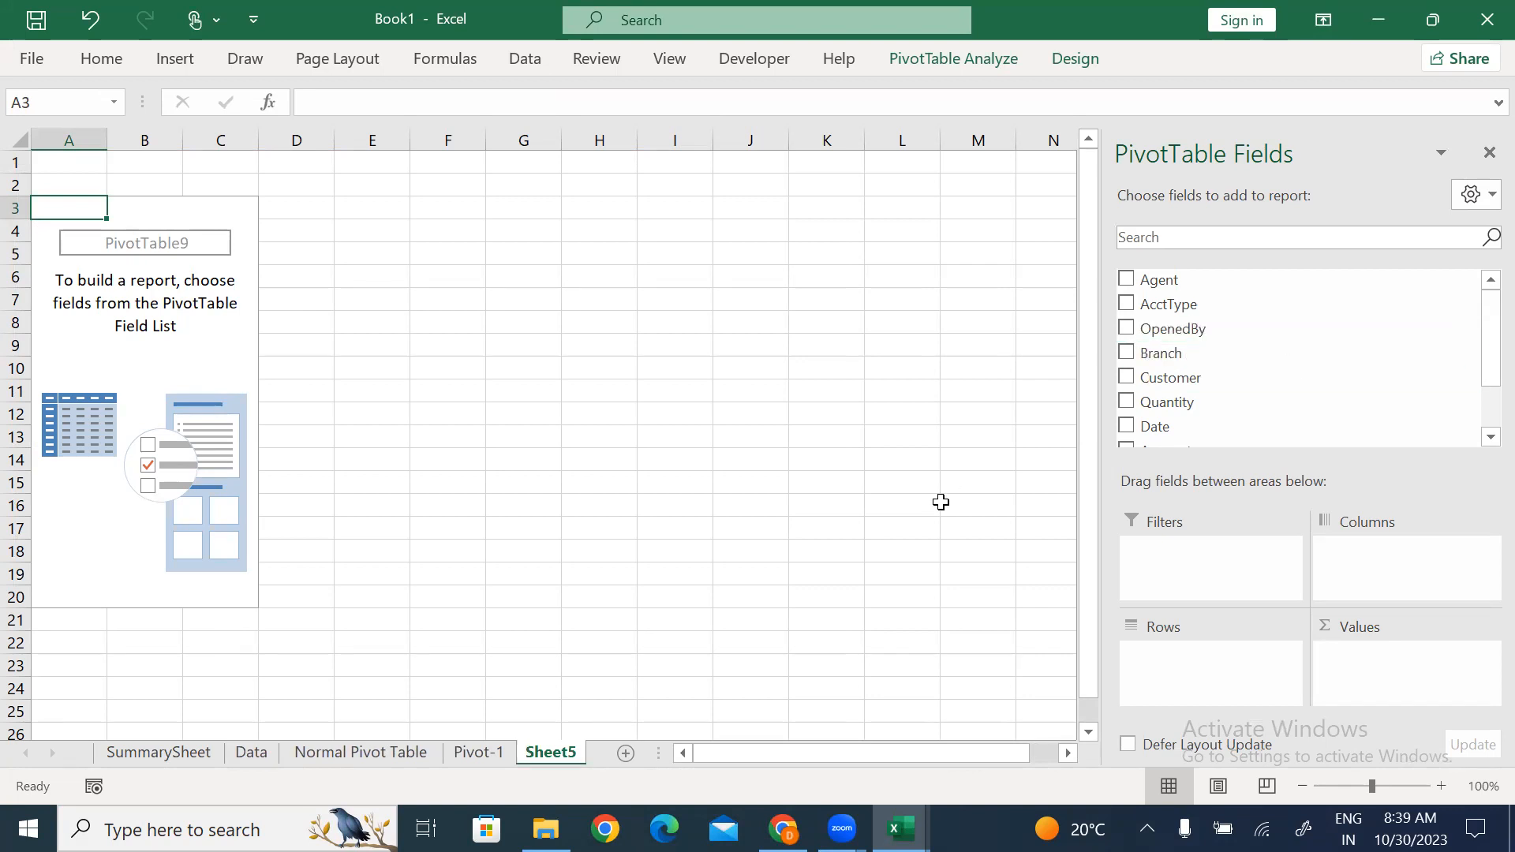
key(alt+h)
text(orPivot-2)
click(247, 316)
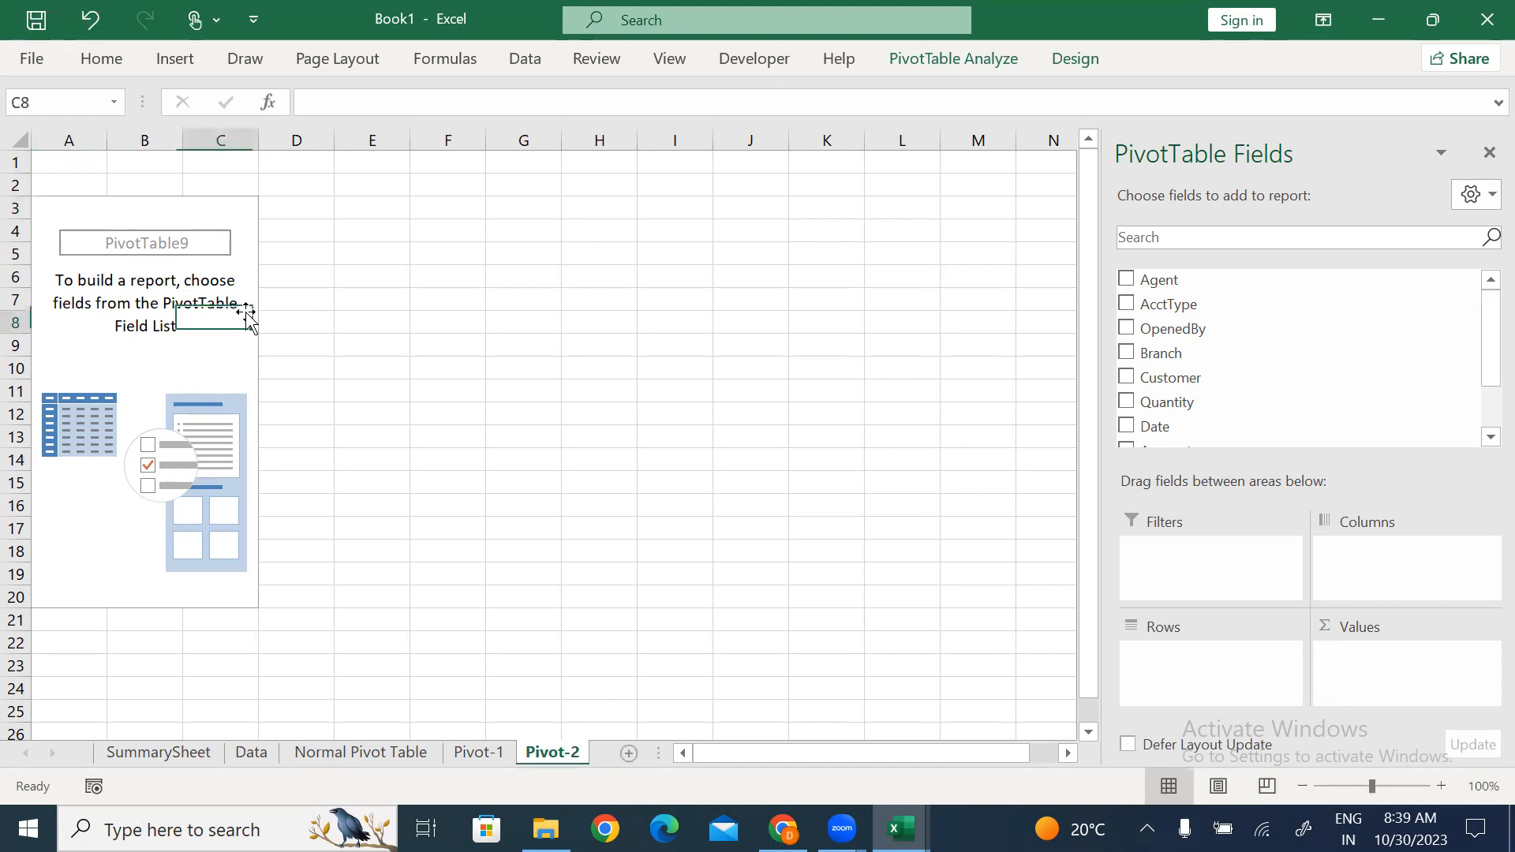
click(348, 302)
click(140, 363)
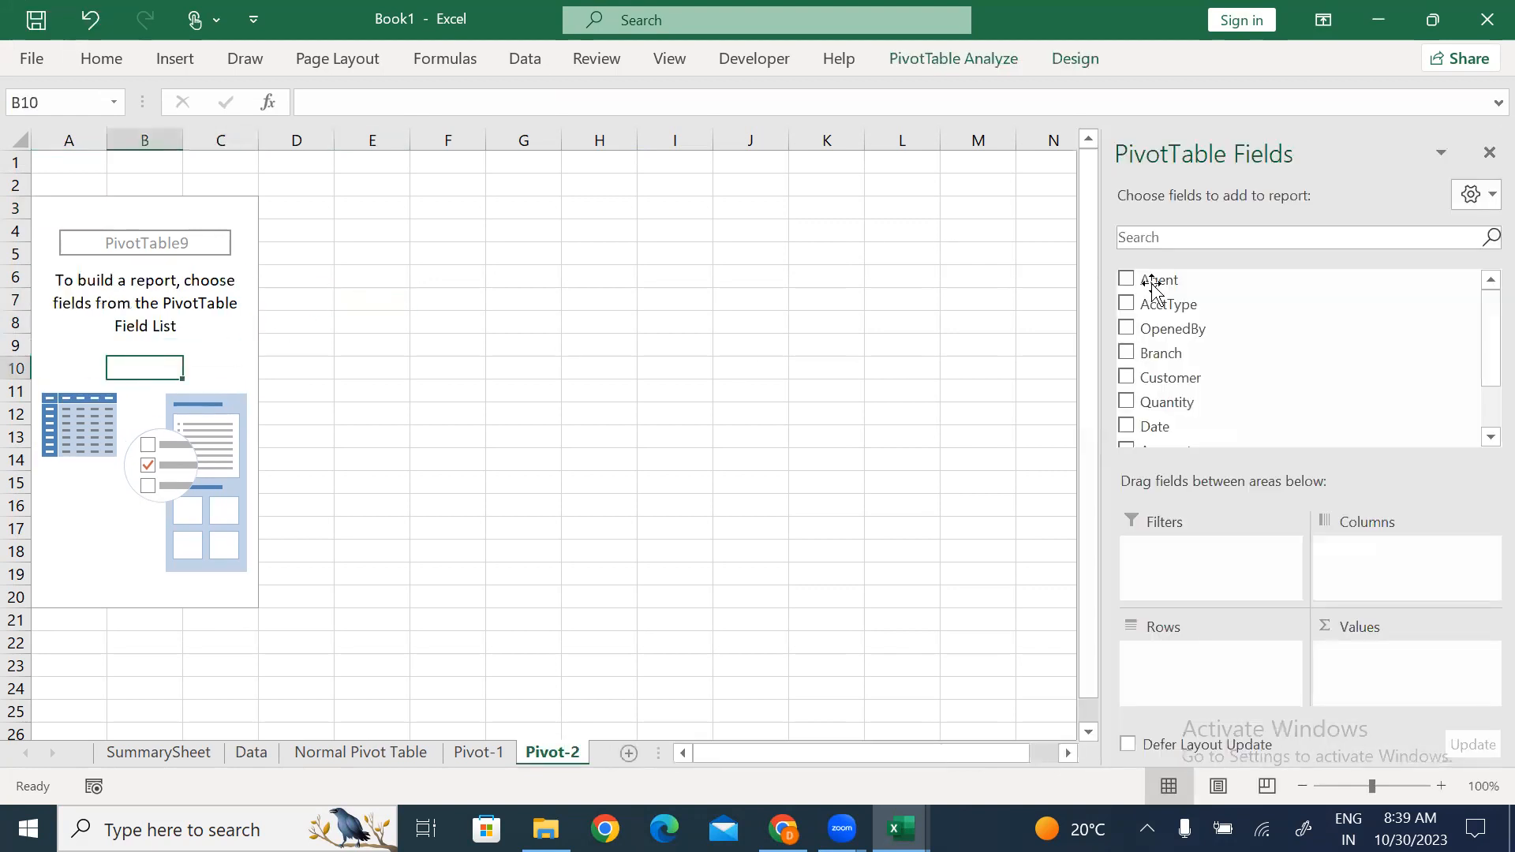
Build the pivot table with AcctType in rows, Branch in columns and the sum of Amount as values.
drag(1153, 305, 1168, 683)
drag(1165, 370, 1365, 585)
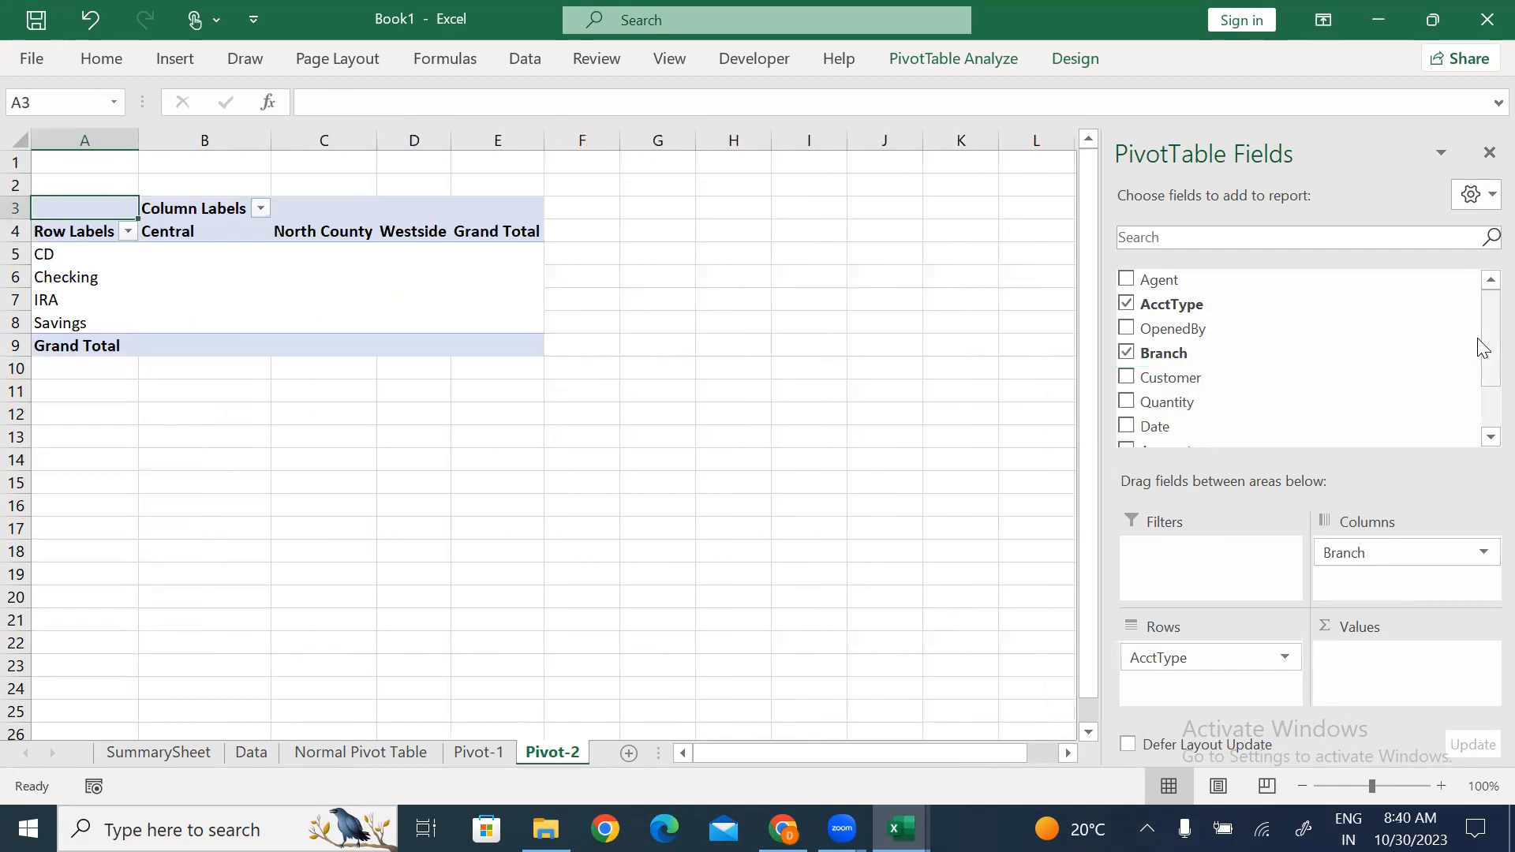
scroll(1302, 355, down, 1)
drag(1221, 371, 1400, 685)
scroll(467, 426, up, 1)
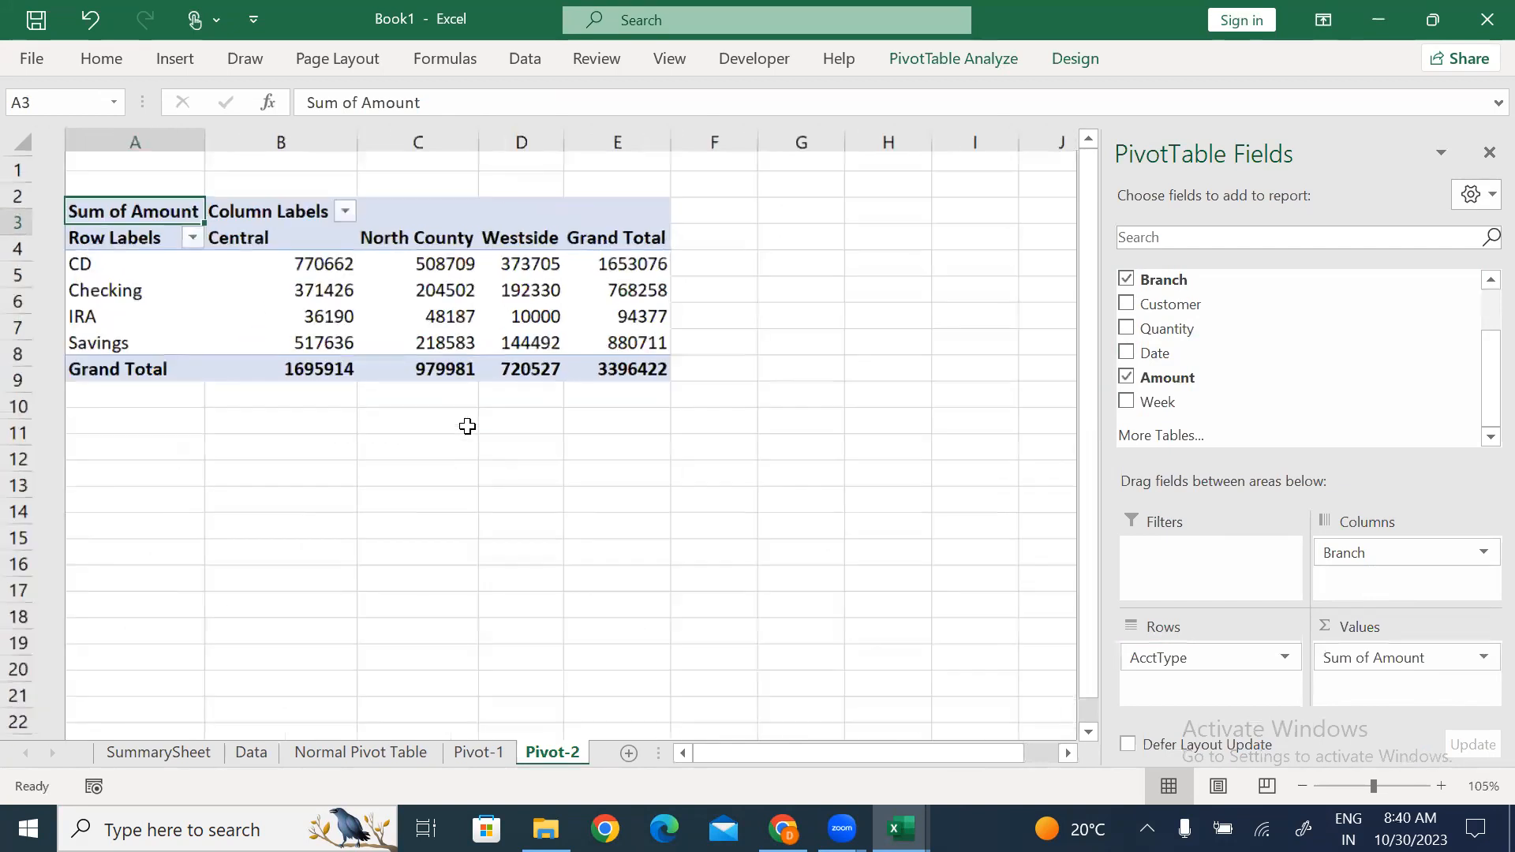
scroll(468, 427, up, 3)
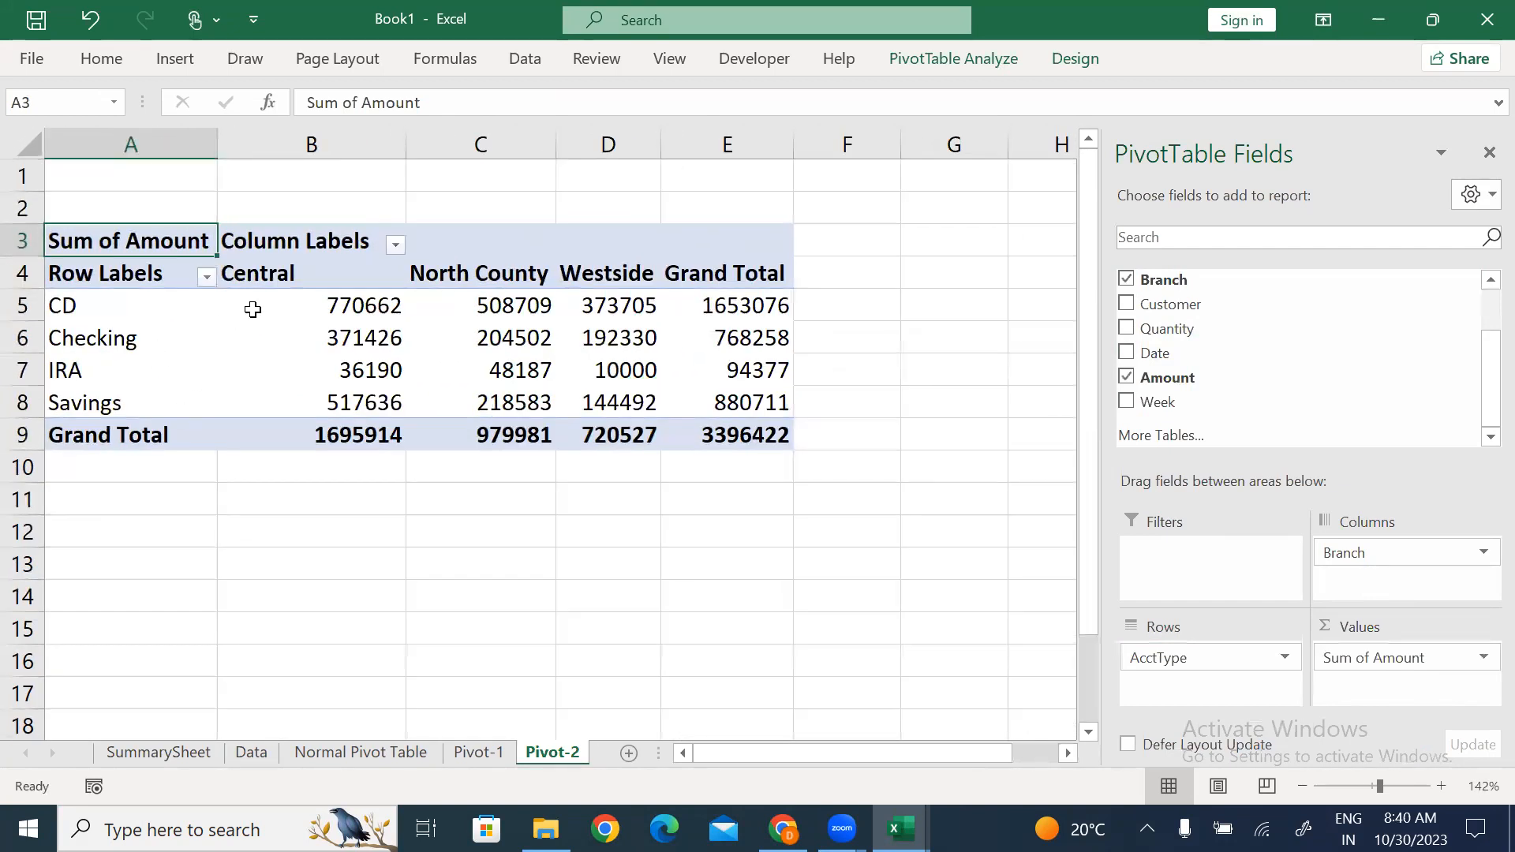
Enable the Classic PivotTable layout in the pivot table's display options.
right_click(252, 309)
click(369, 686)
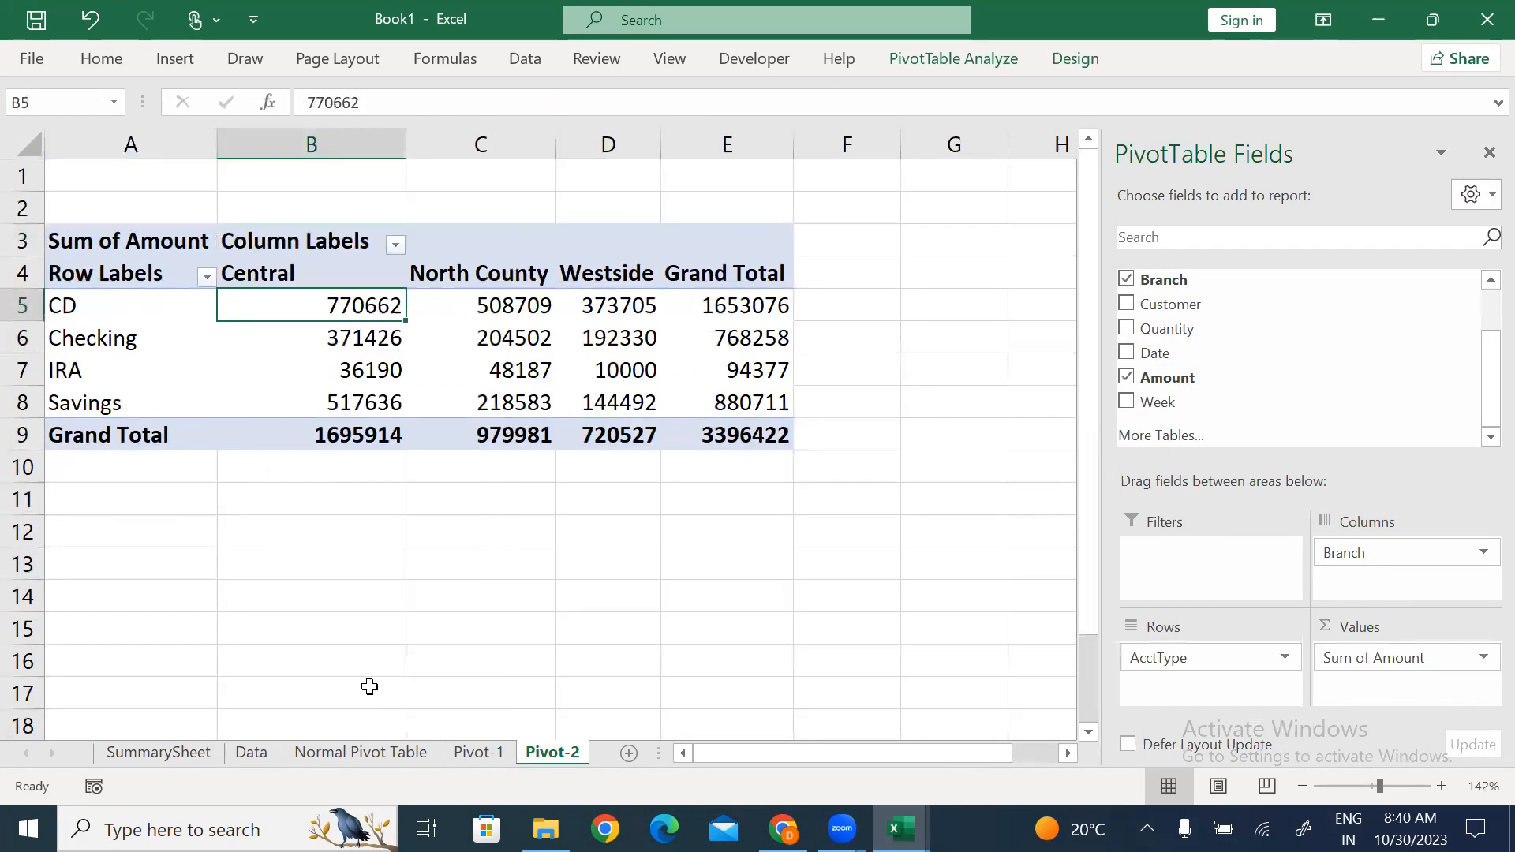
click(561, 292)
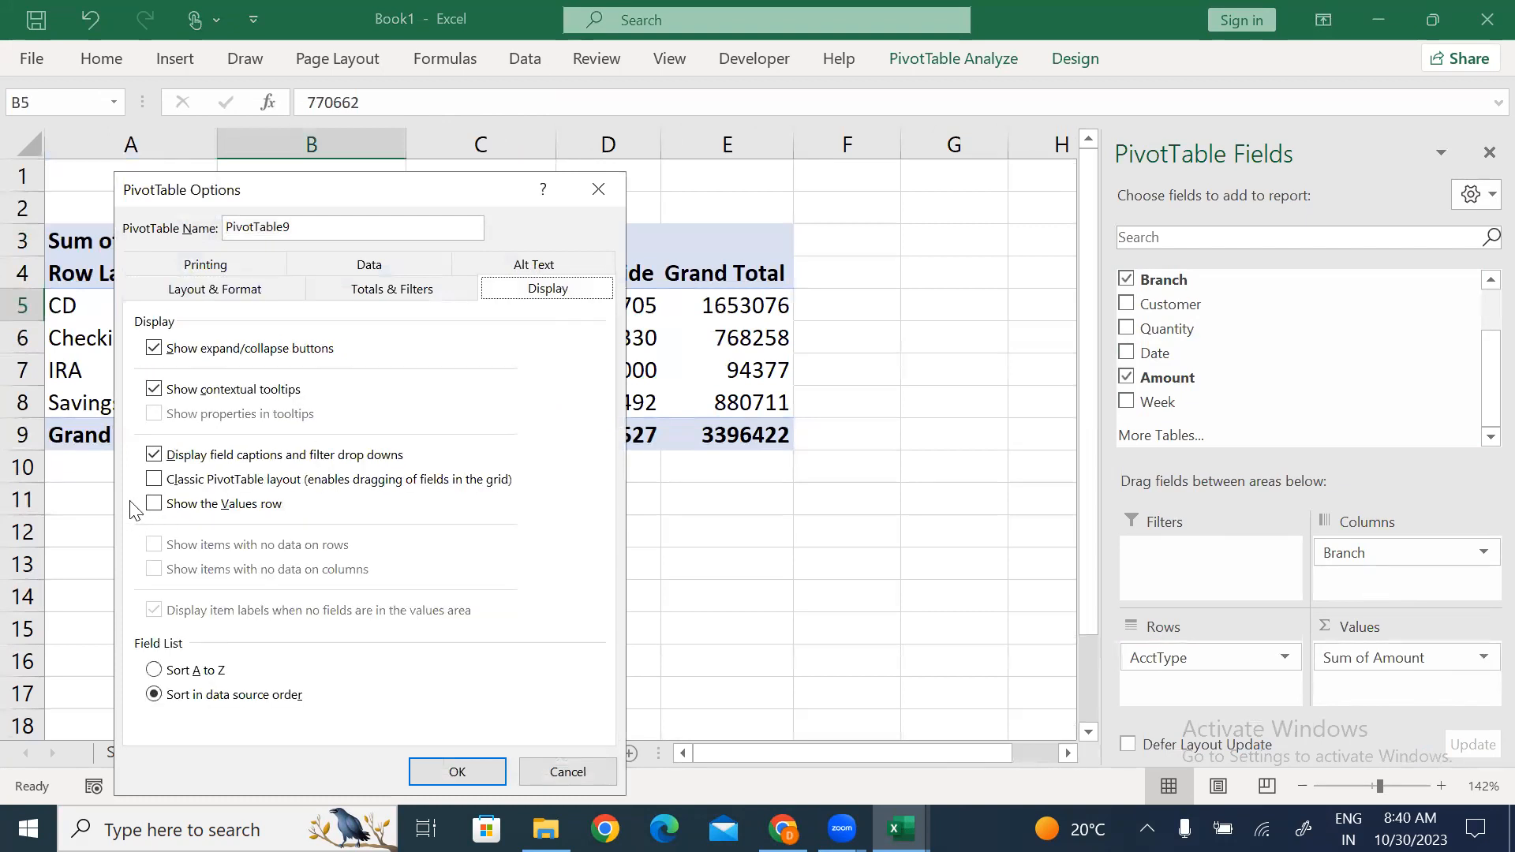
click(153, 479)
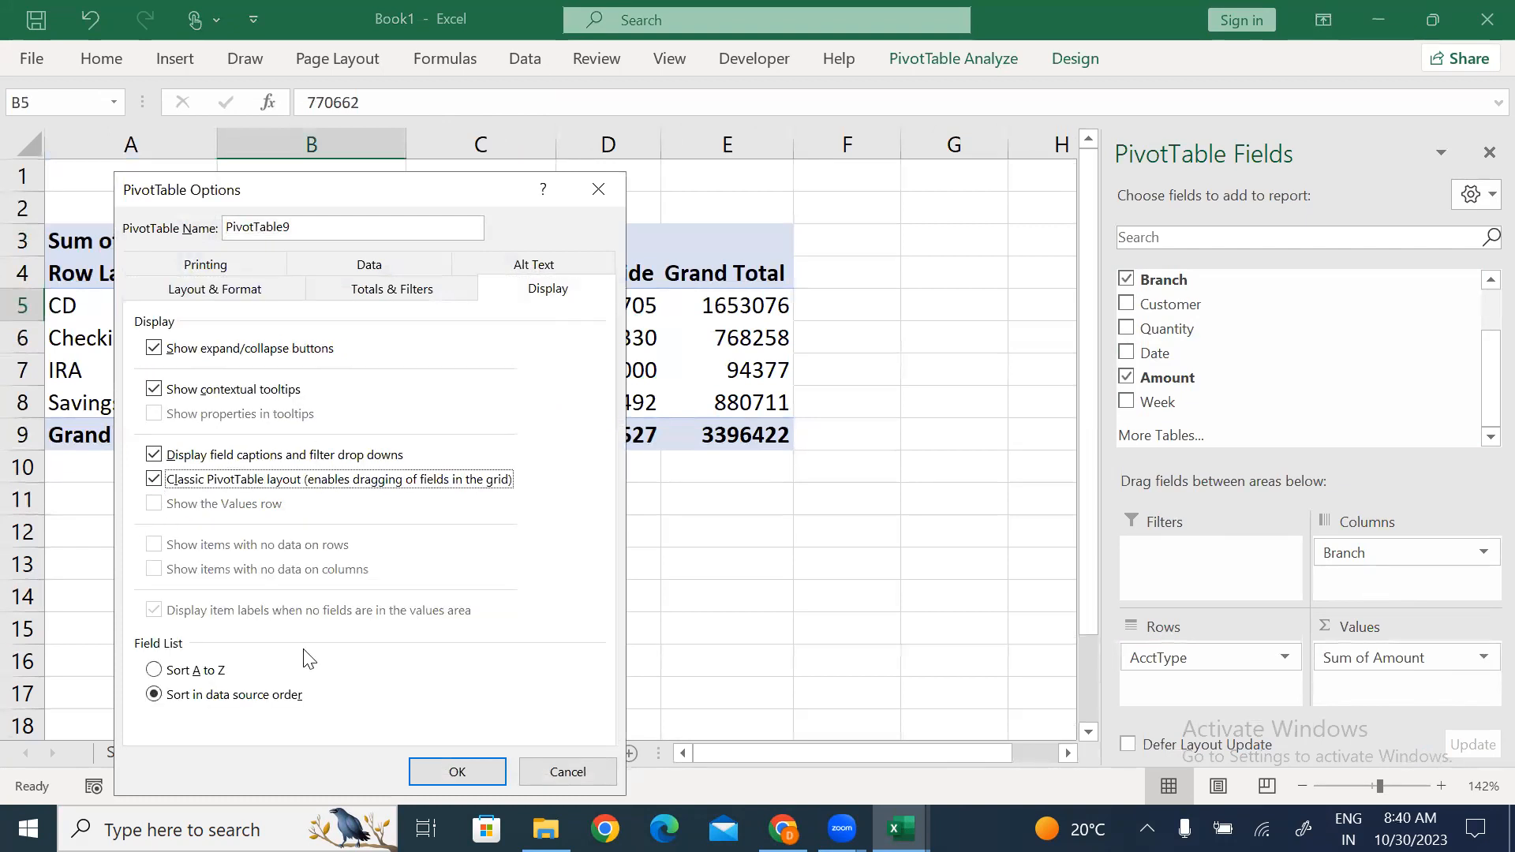
click(445, 775)
click(663, 579)
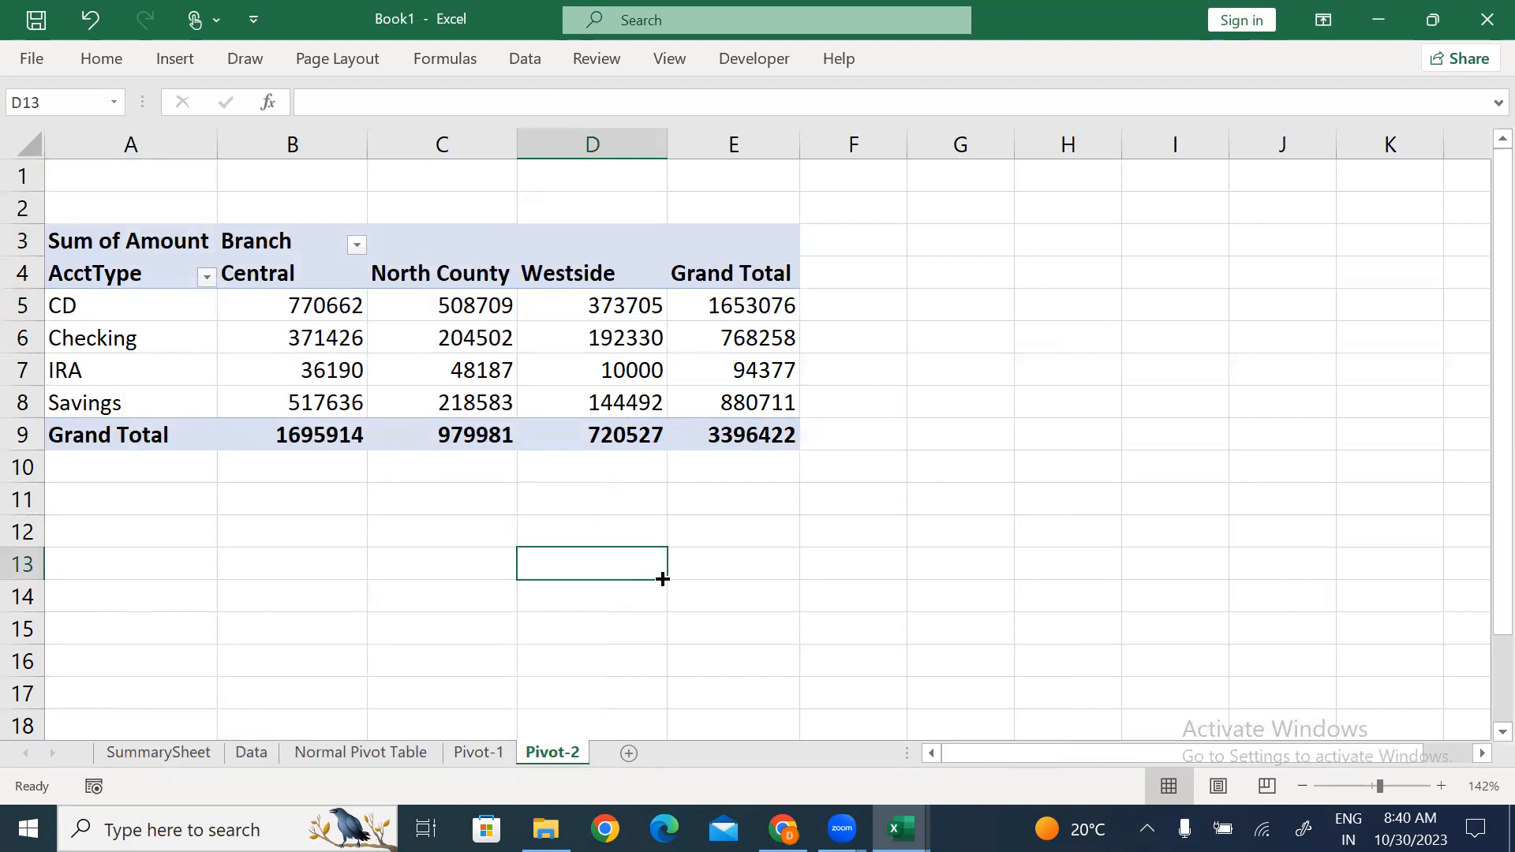
click(430, 402)
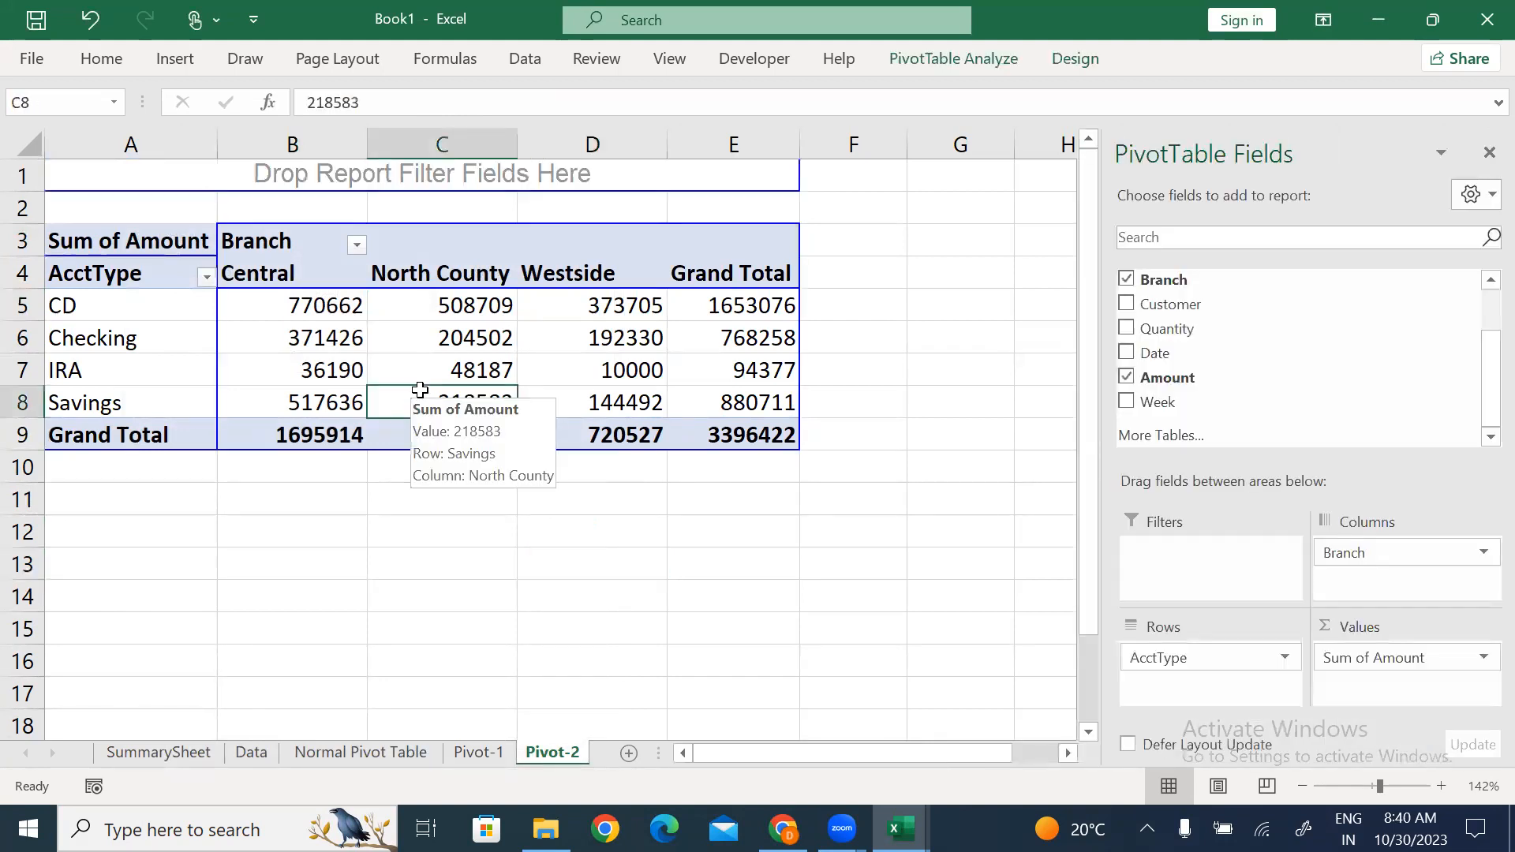
click(578, 629)
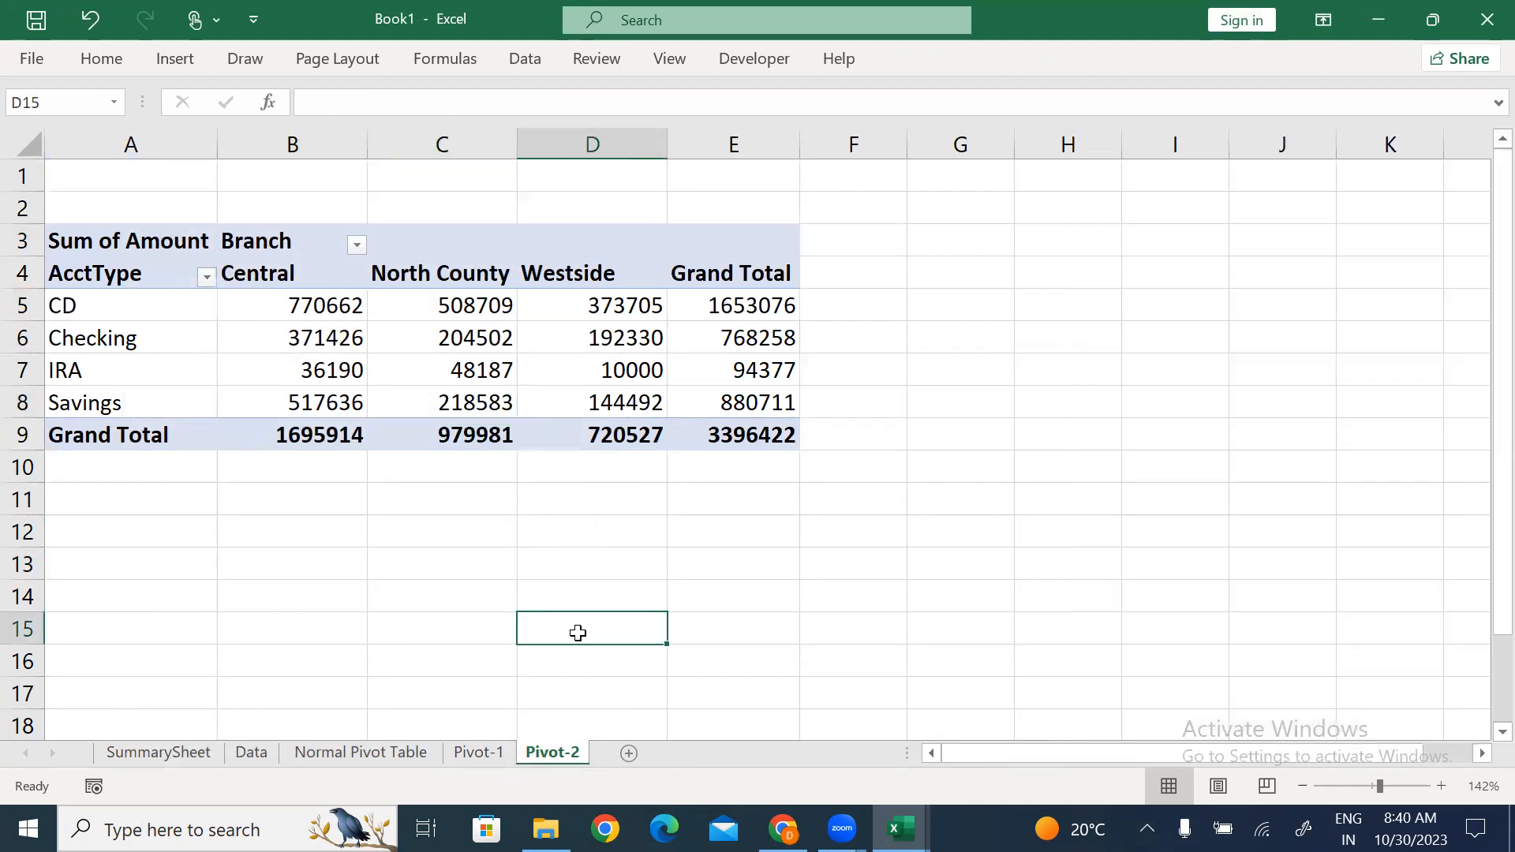
drag(131, 304, 757, 400)
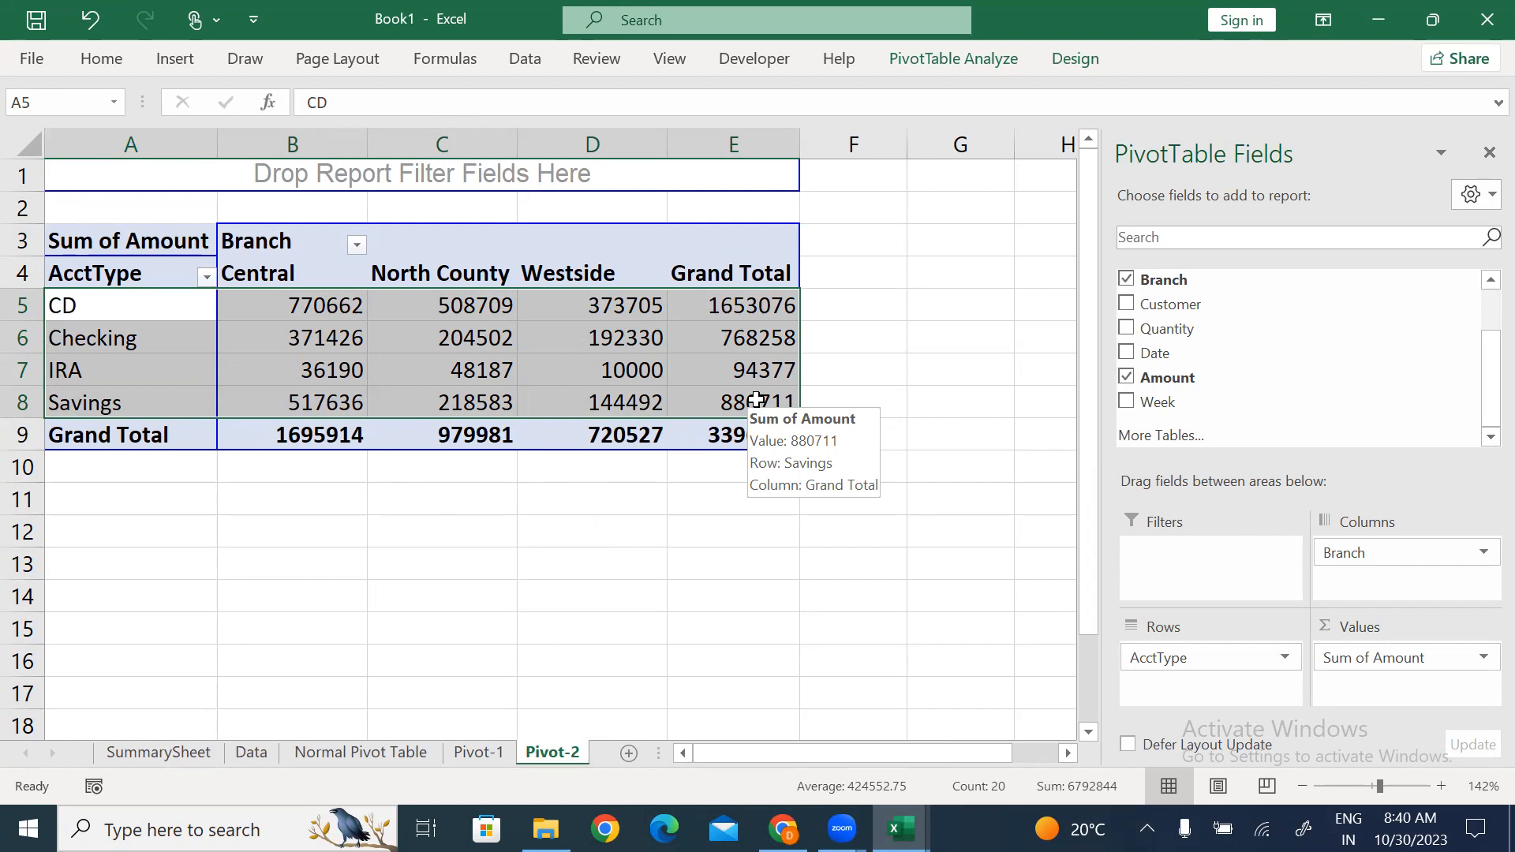
Add the Agent field to the pivot table as a report filter.
click(557, 364)
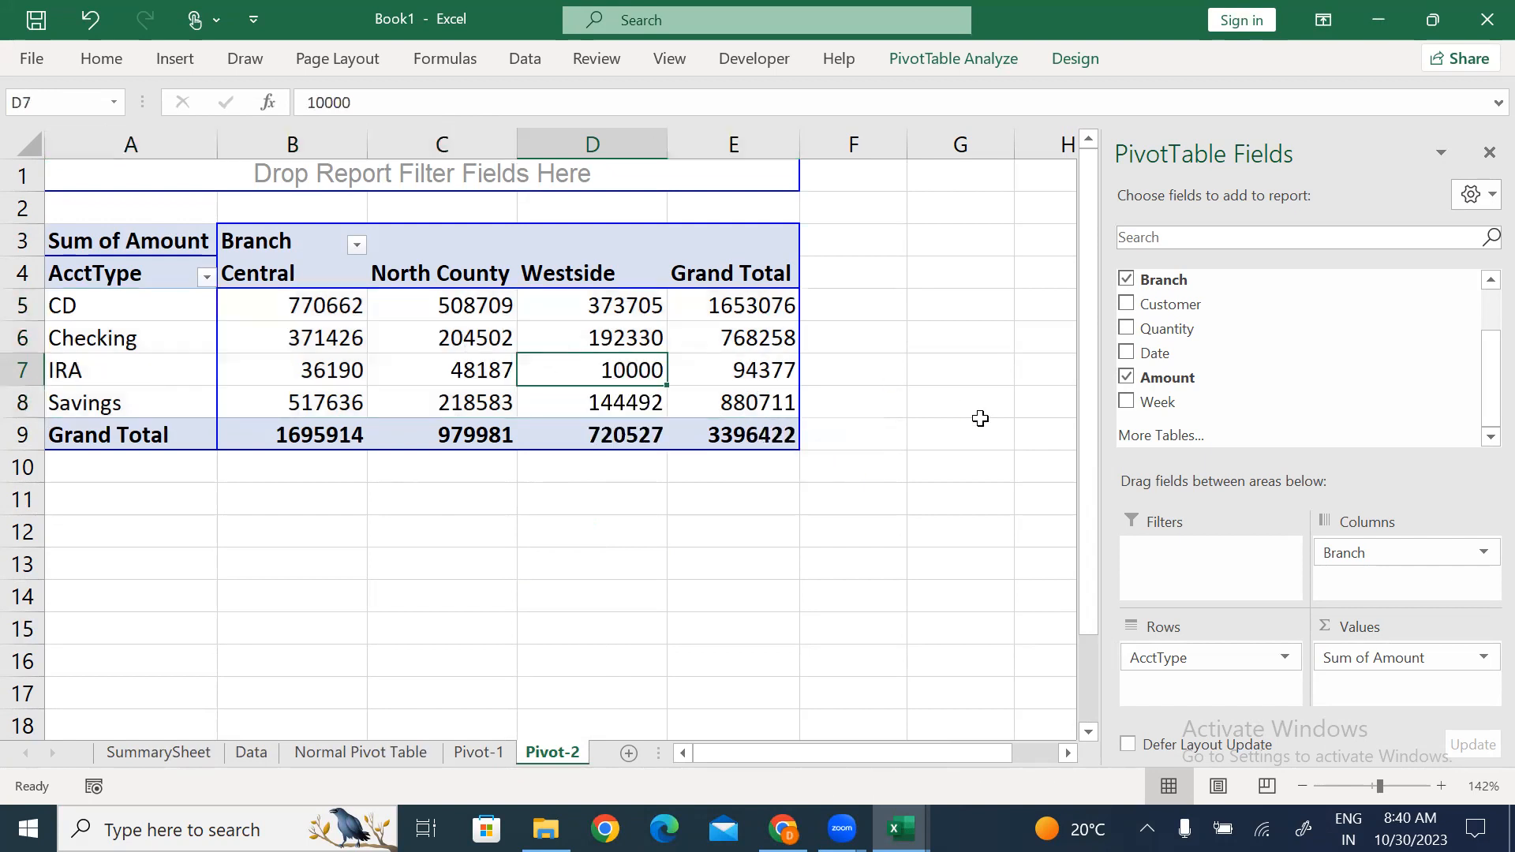
drag(1478, 382, 1480, 288)
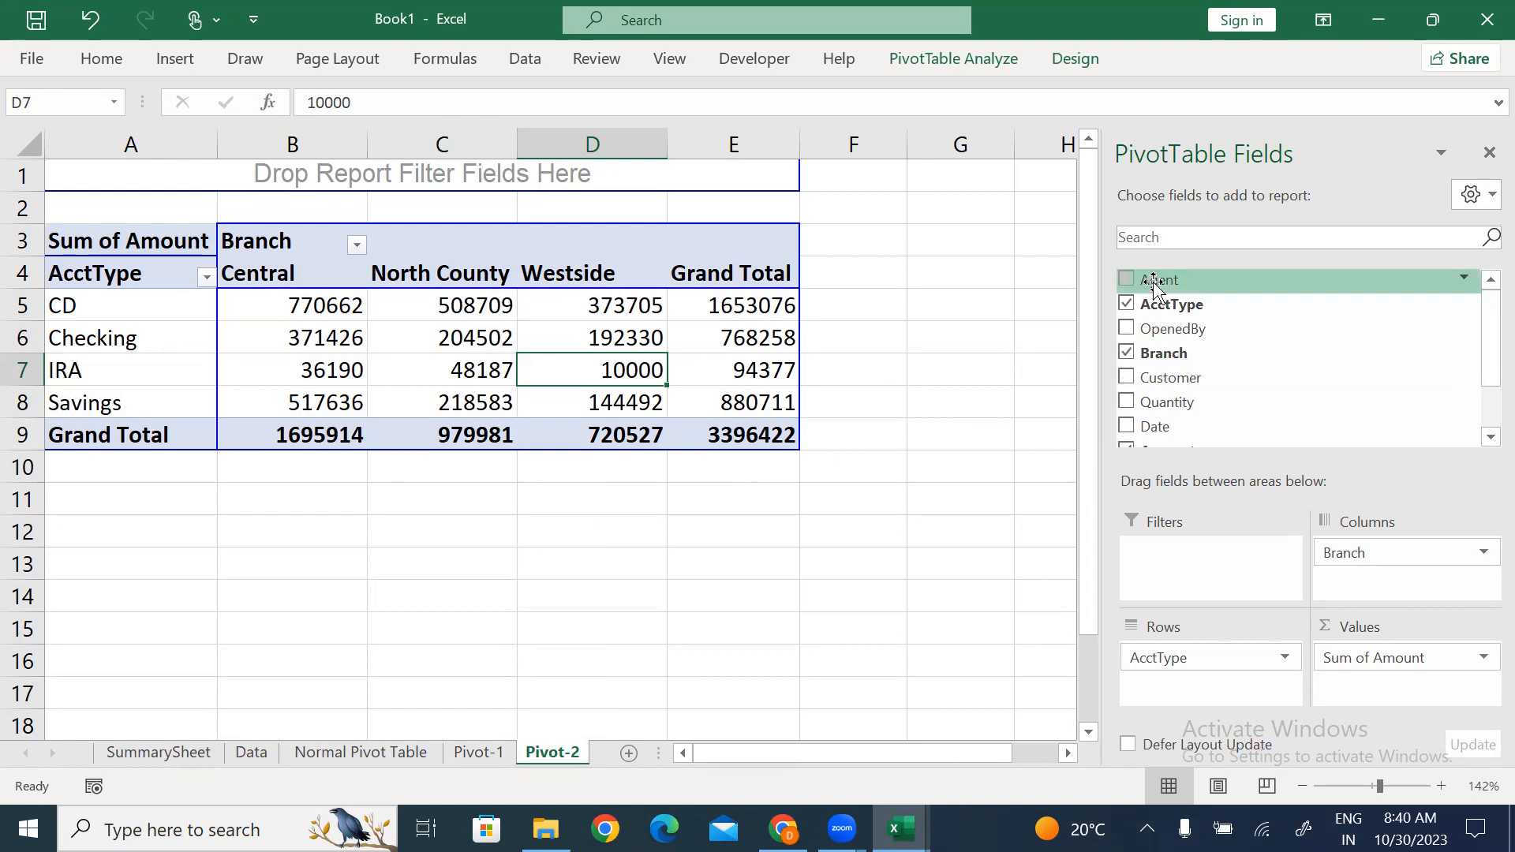
drag(1154, 283, 1184, 565)
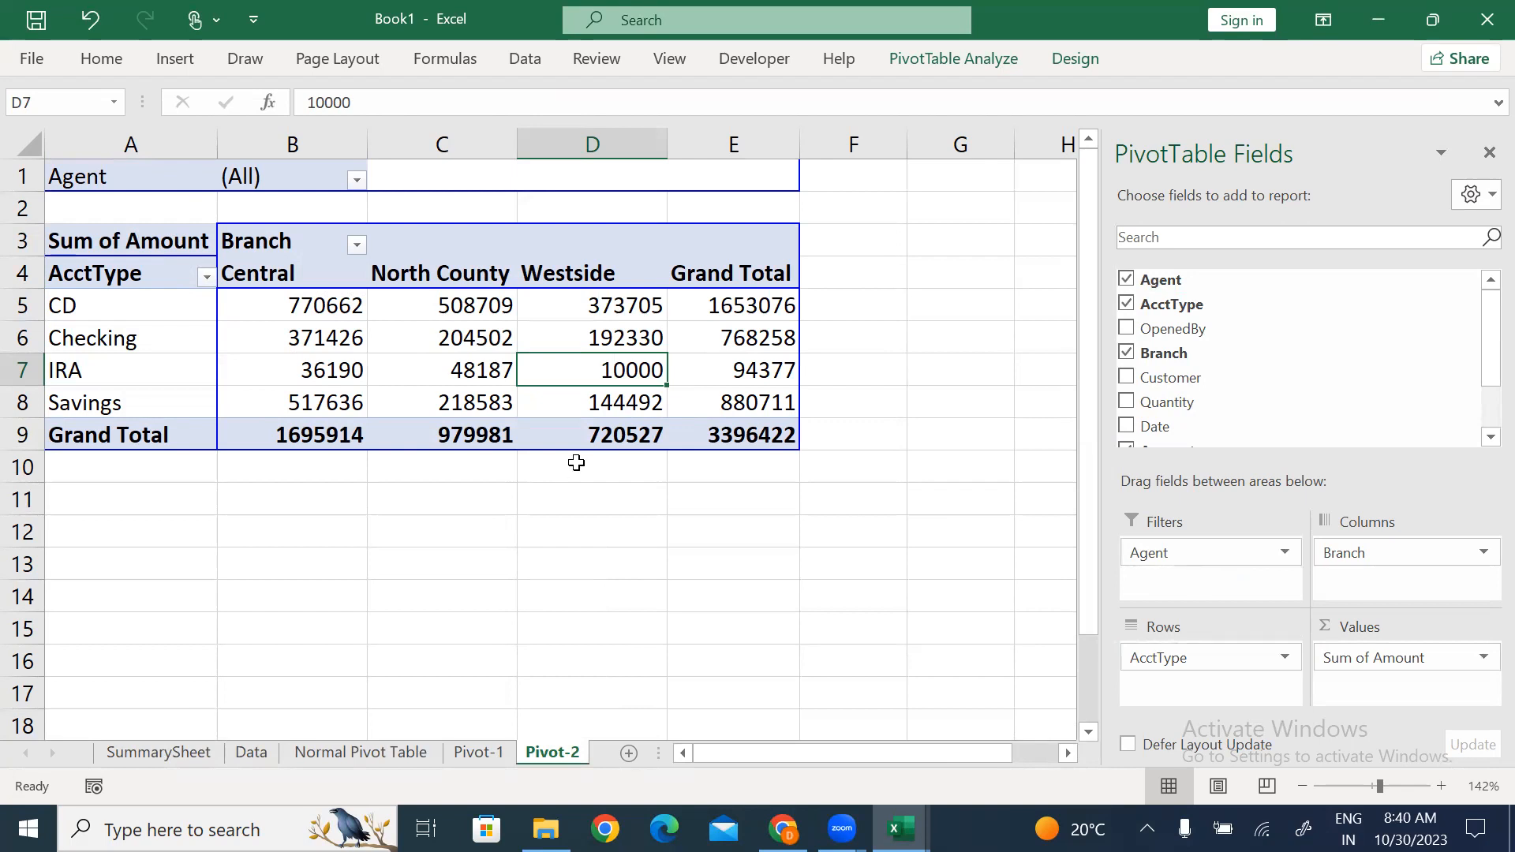
Generate a separate report filter page for every item of the Agent filter from the Pivot-2 pivot table.
click(963, 64)
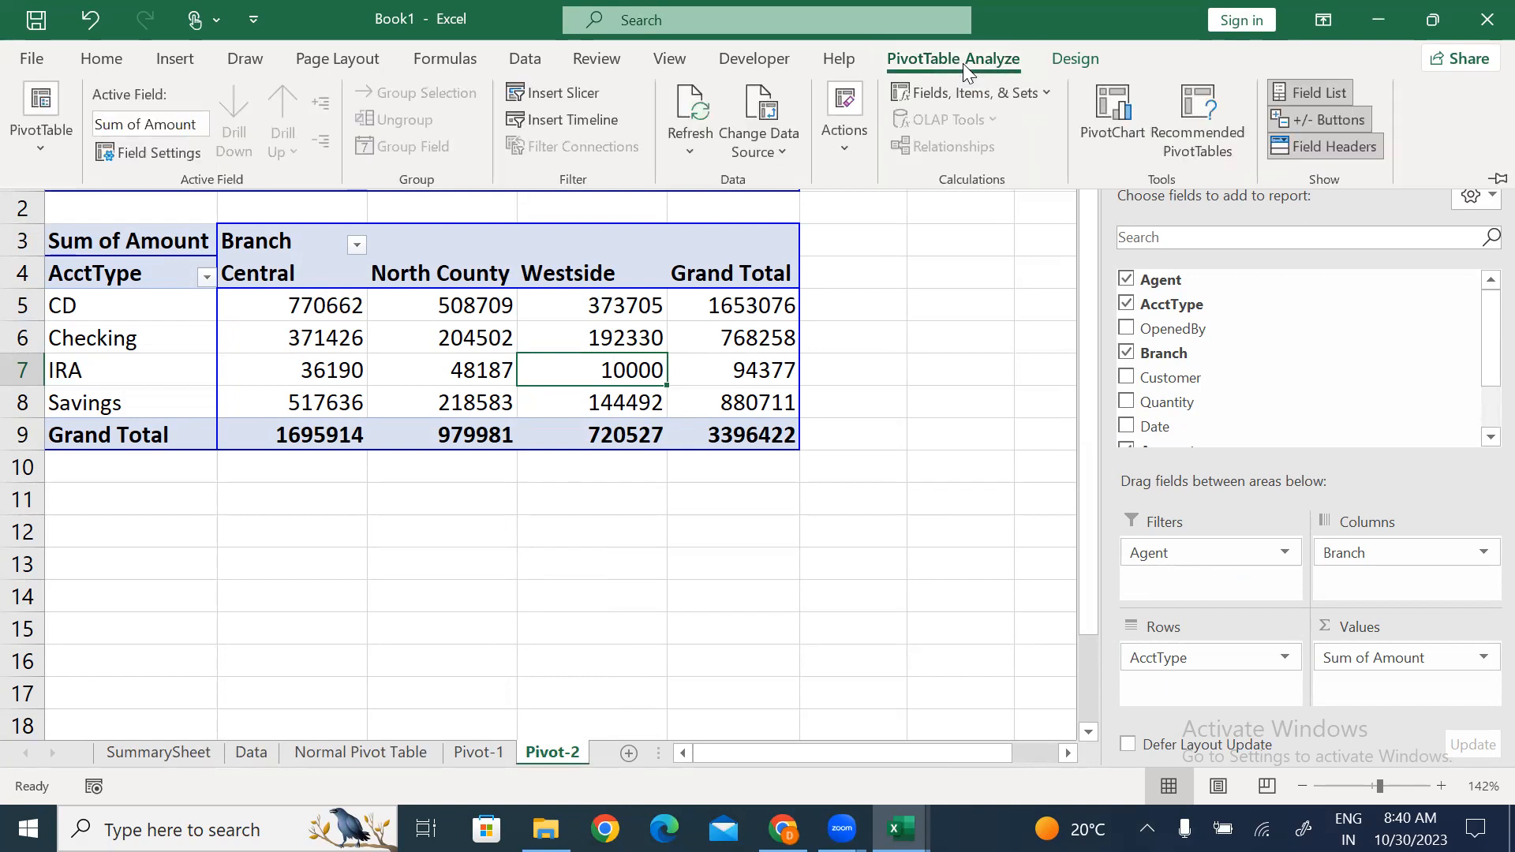
click(38, 152)
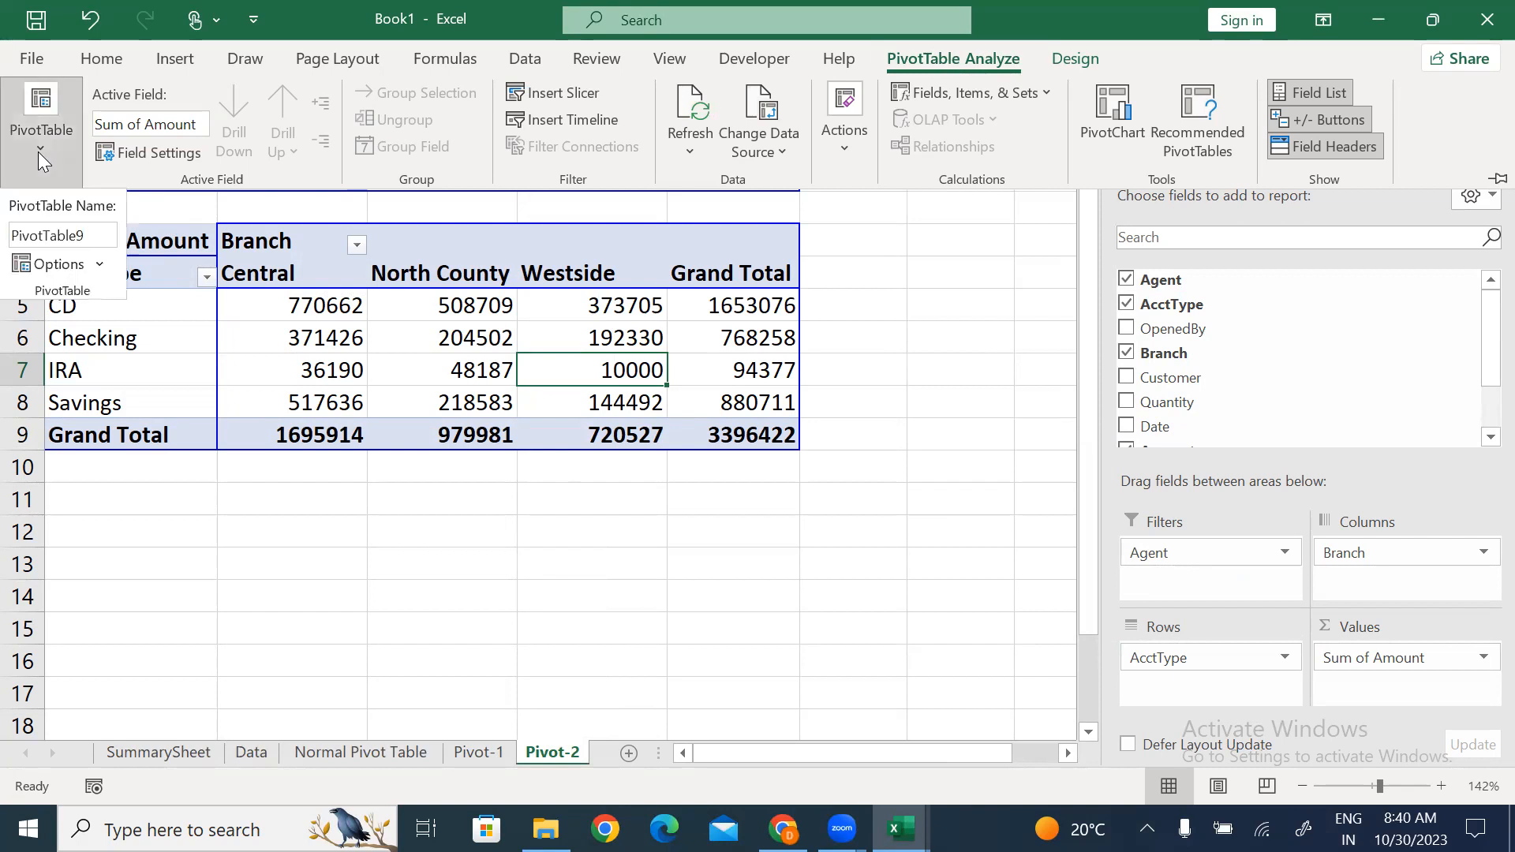
click(13, 234)
click(57, 268)
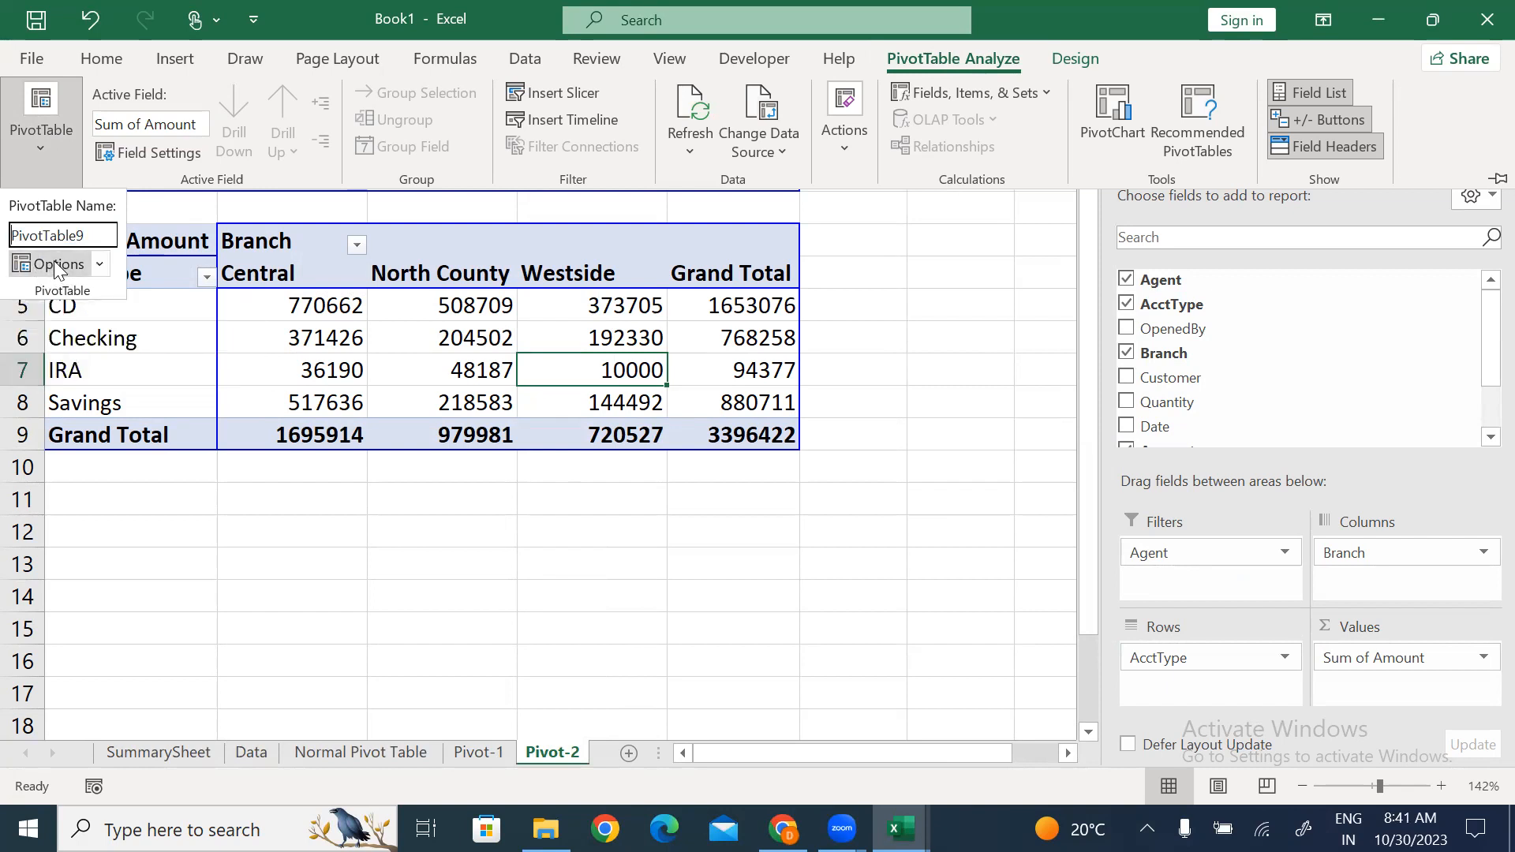
click(101, 261)
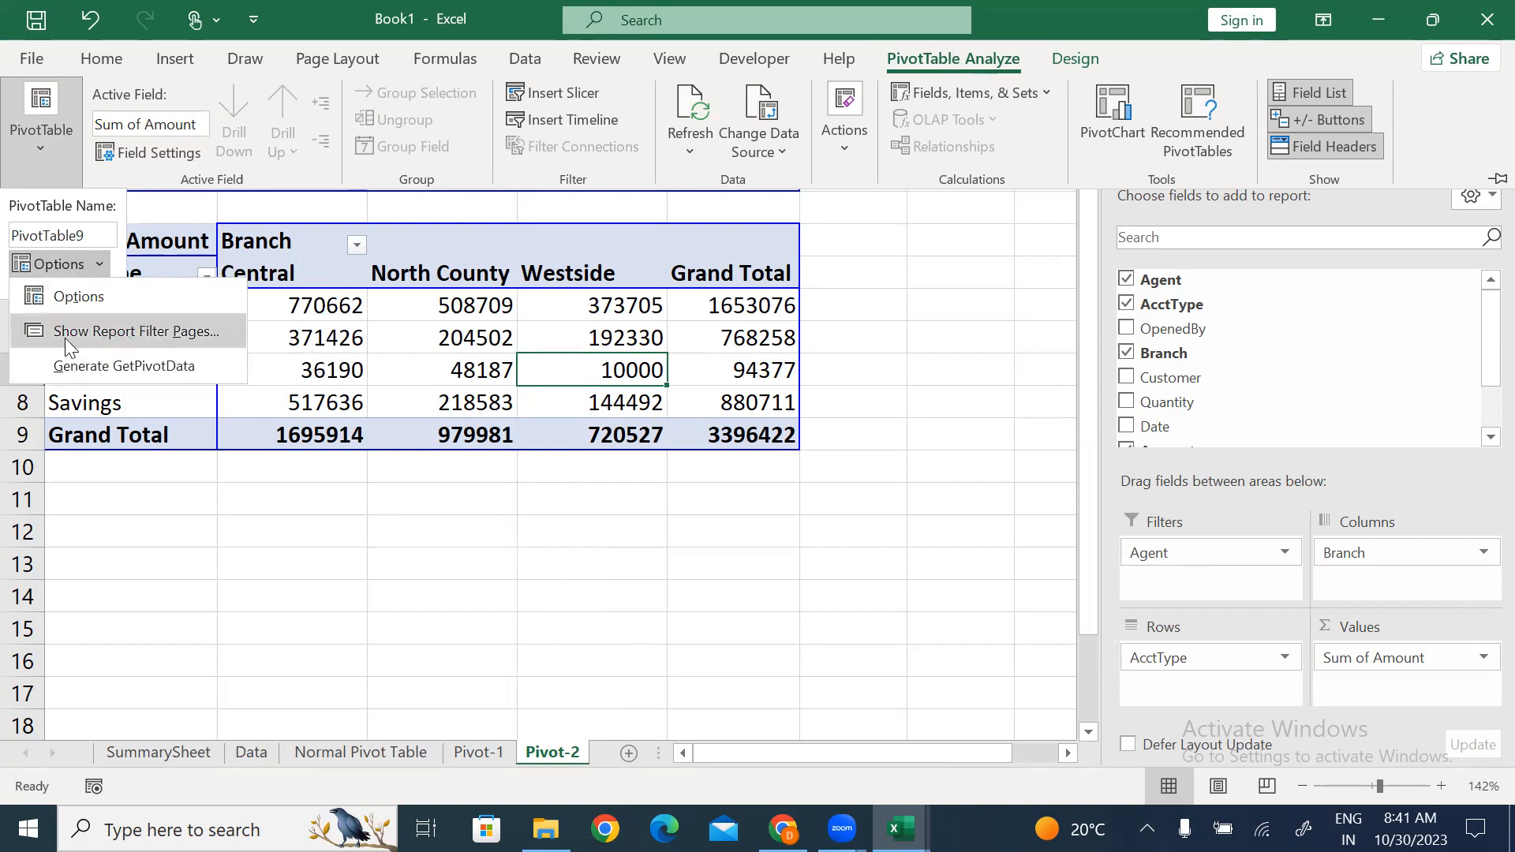
click(157, 336)
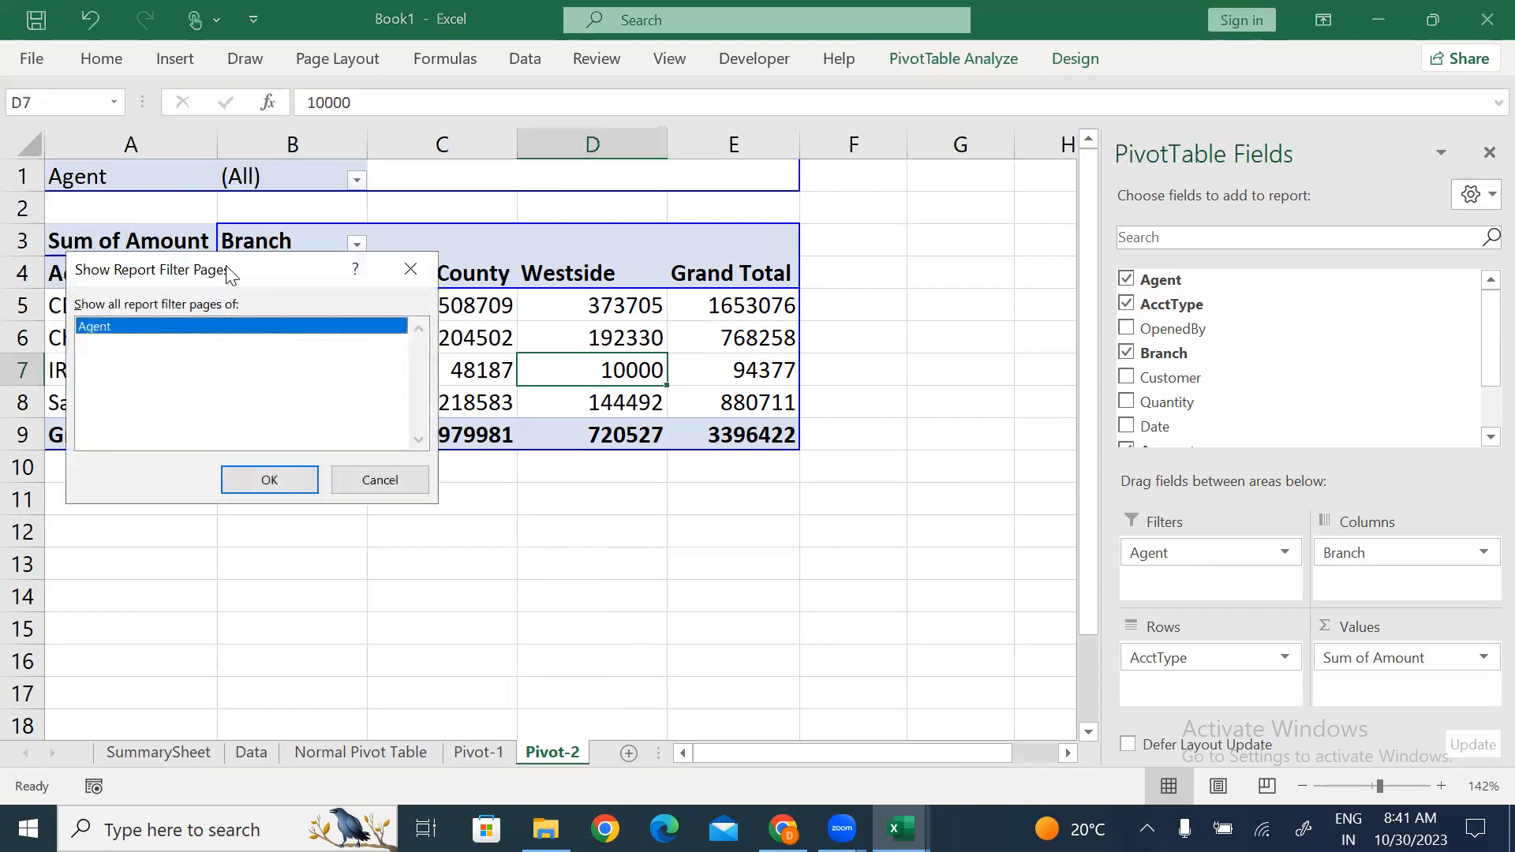
drag(229, 274, 742, 265)
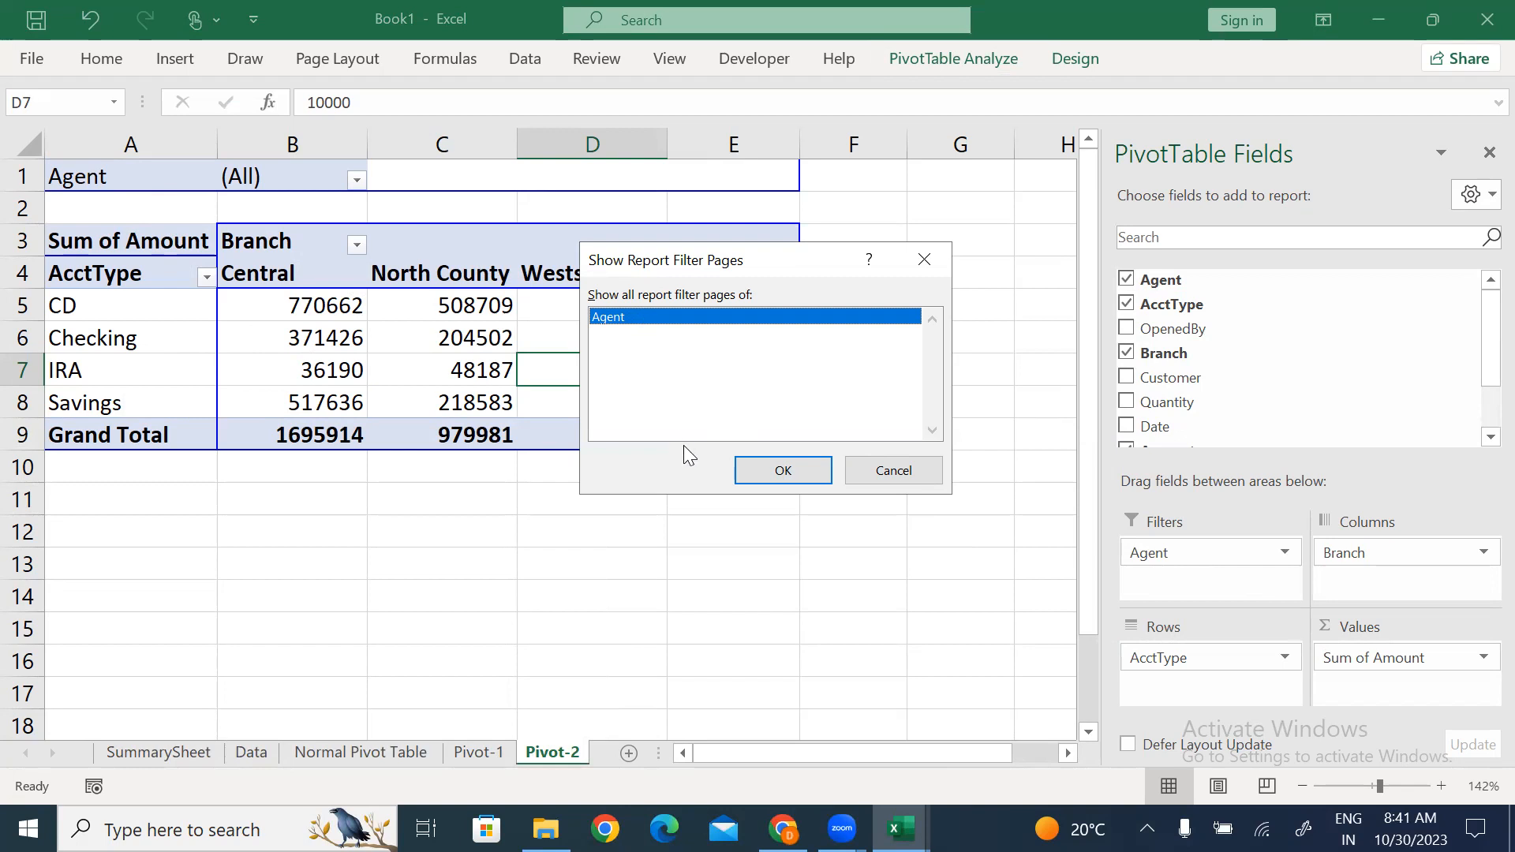
click(797, 477)
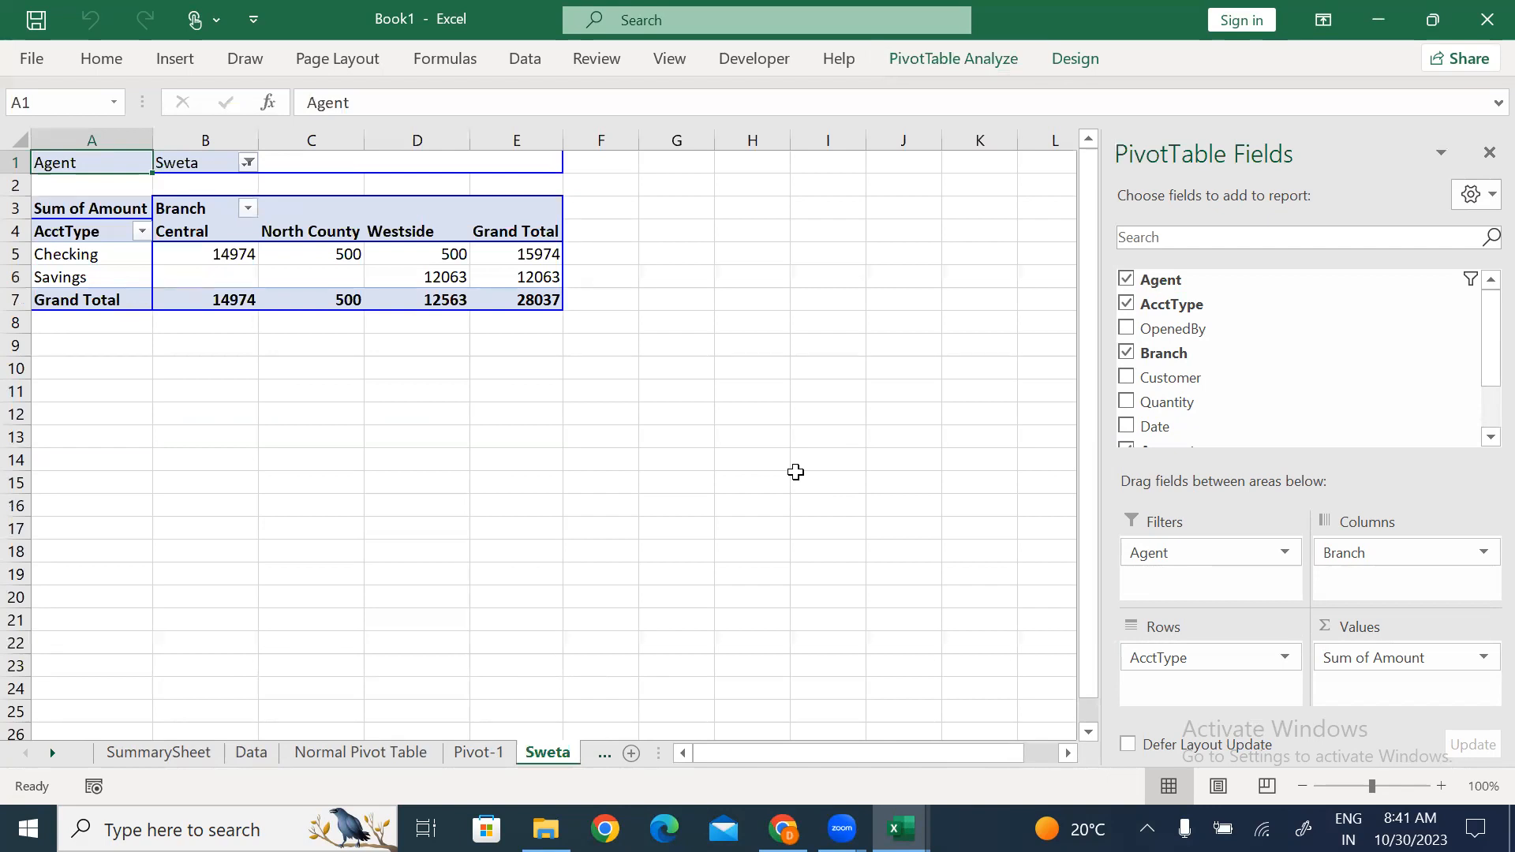
Check which agent is ticked in the first generated sheet's Agent filter with multiple selection on, and discard the change.
click(443, 361)
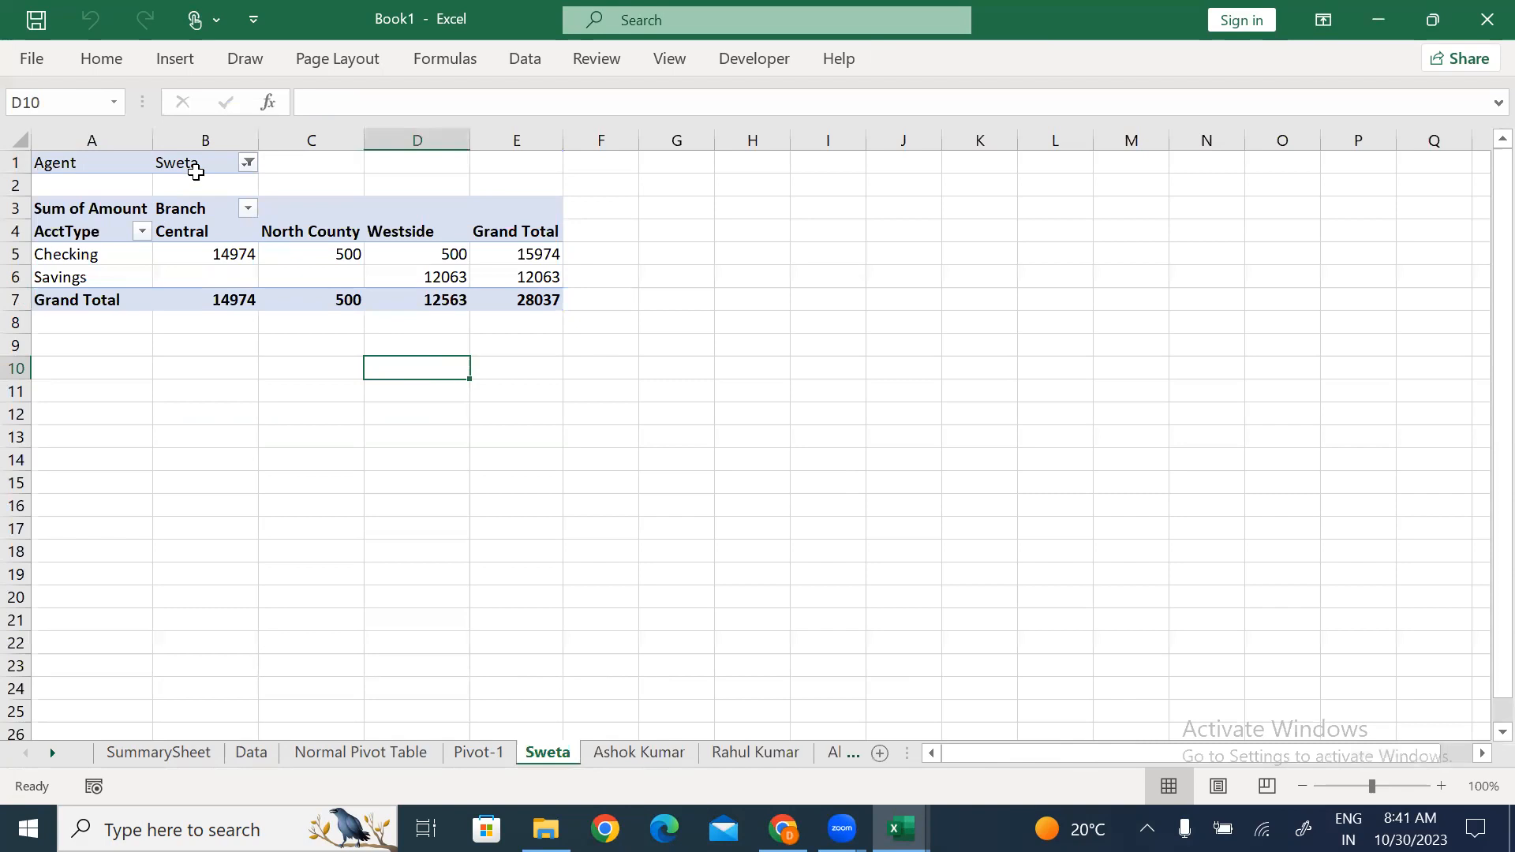
ctrl+scroll(196, 172, up, 3)
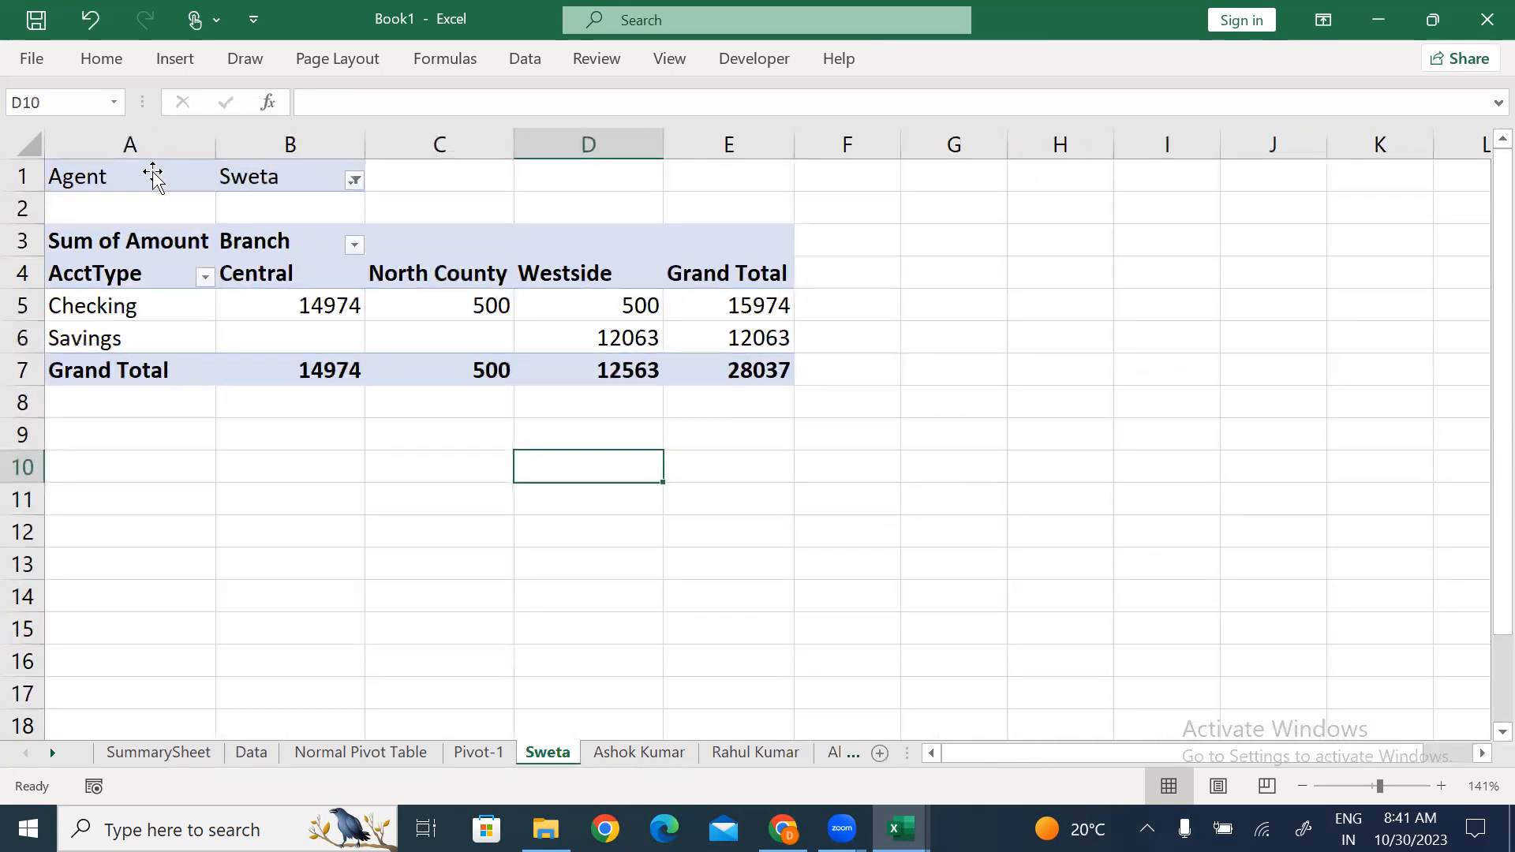
click(354, 182)
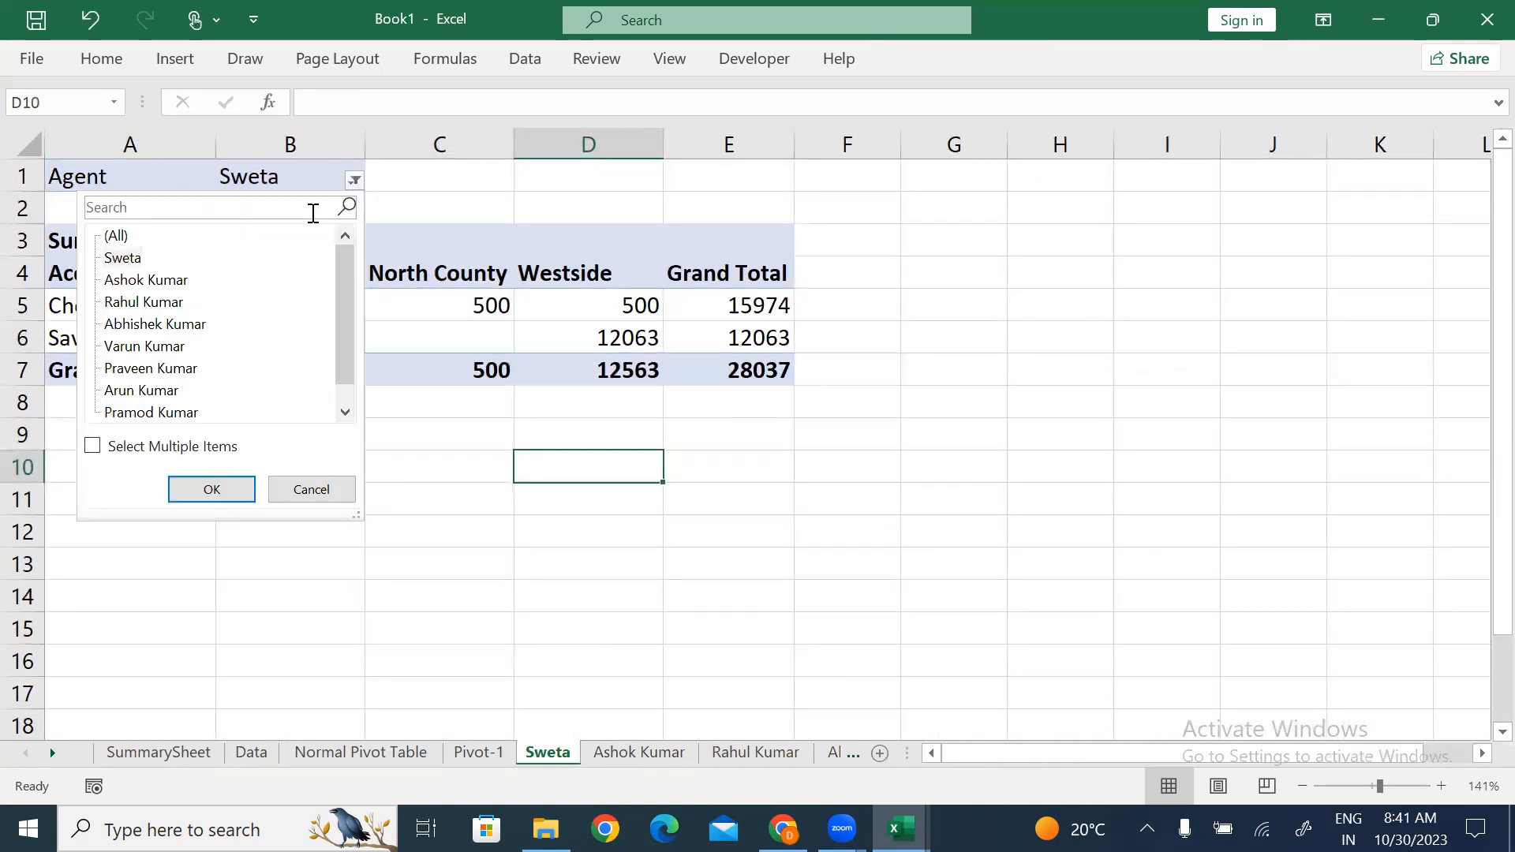
click(93, 446)
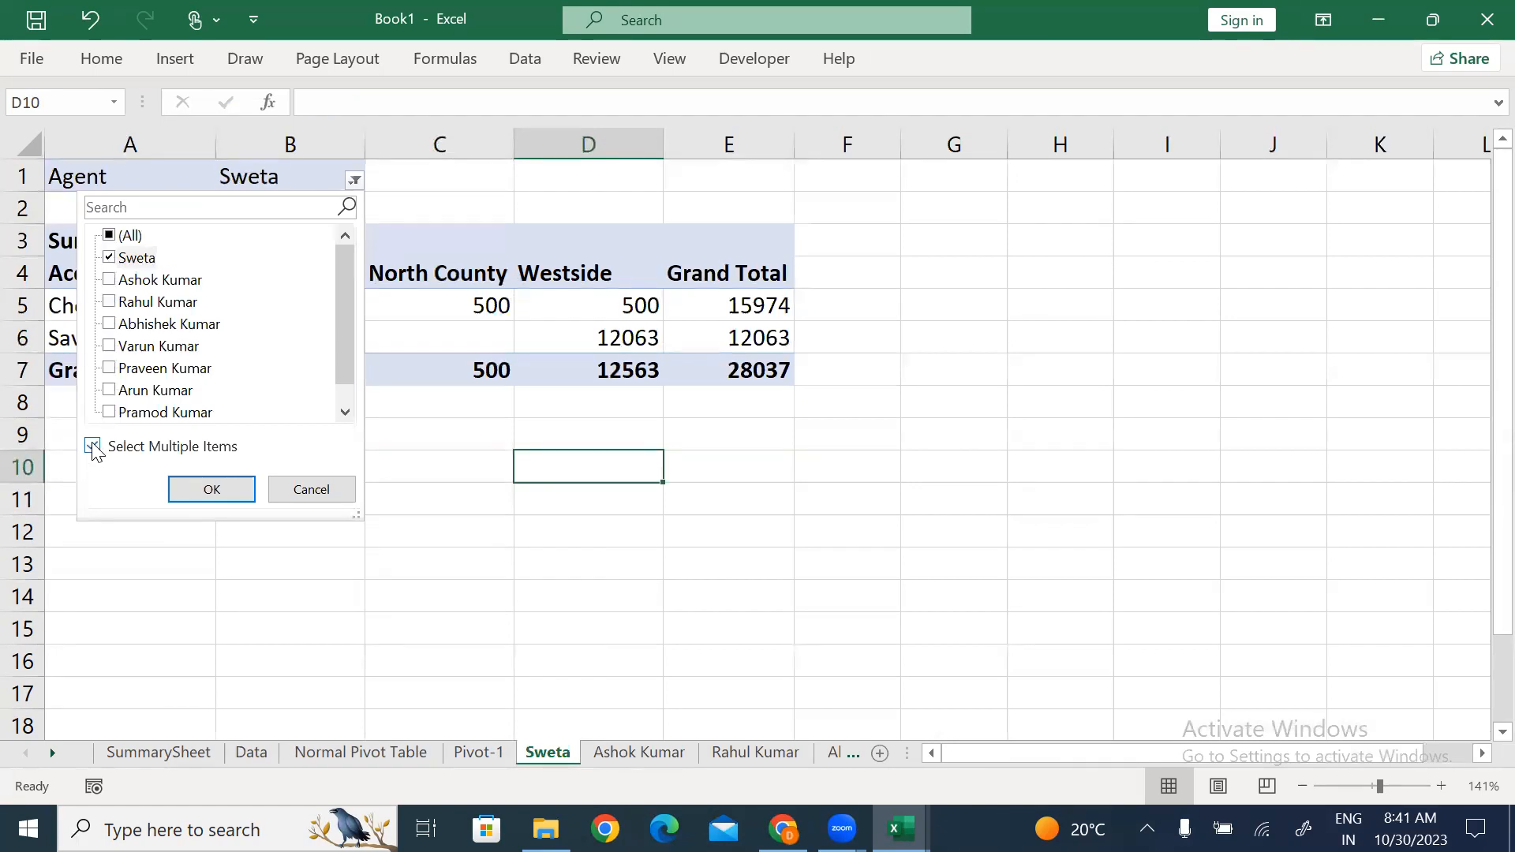
click(299, 492)
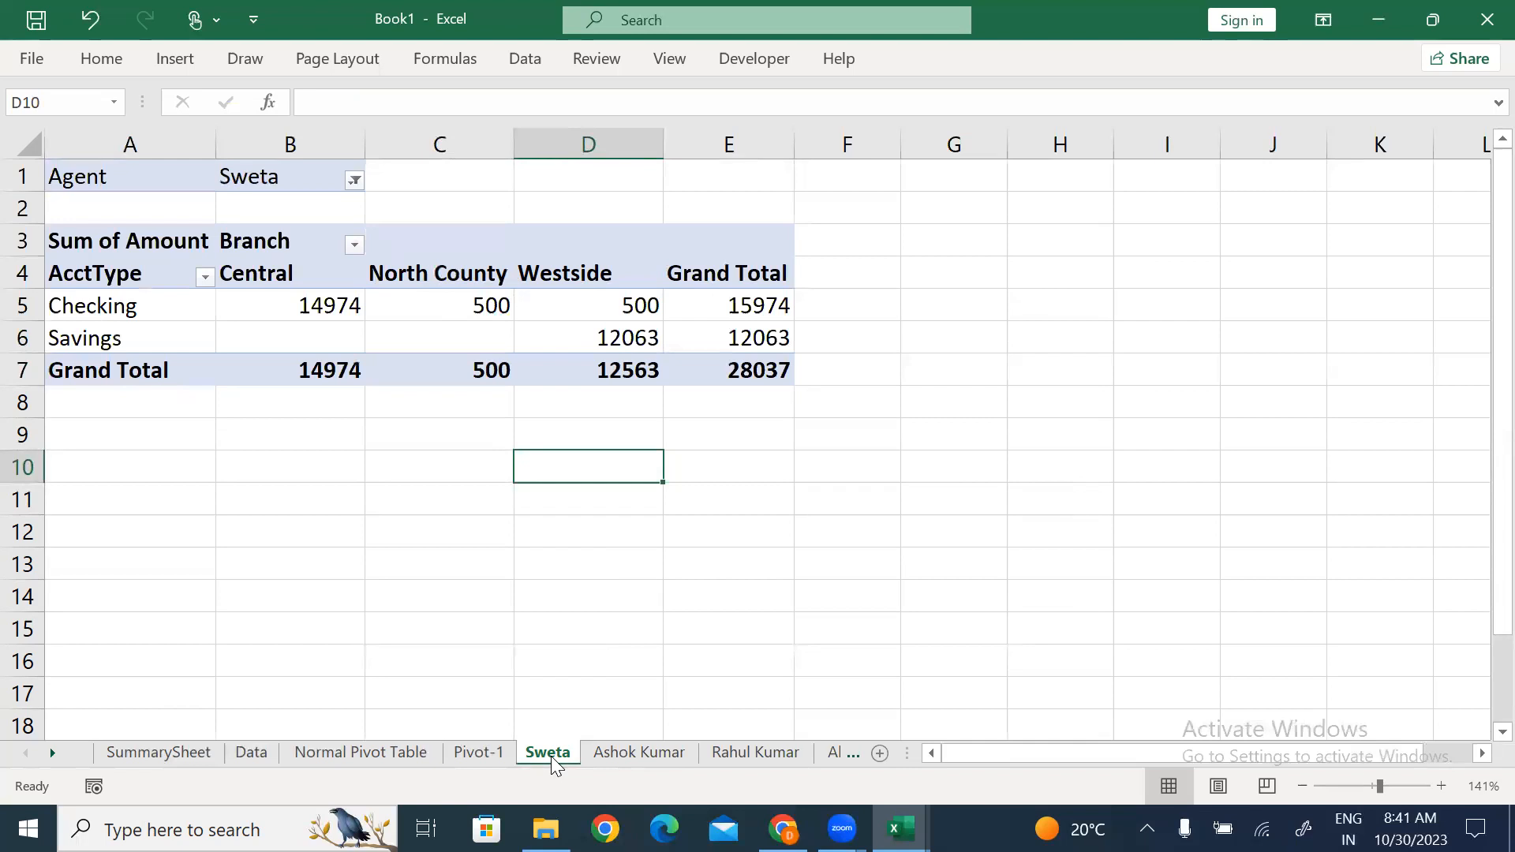
Open the second agent's sheet and check which agent its filter ticks with multiple selection on, discarding the change.
click(644, 756)
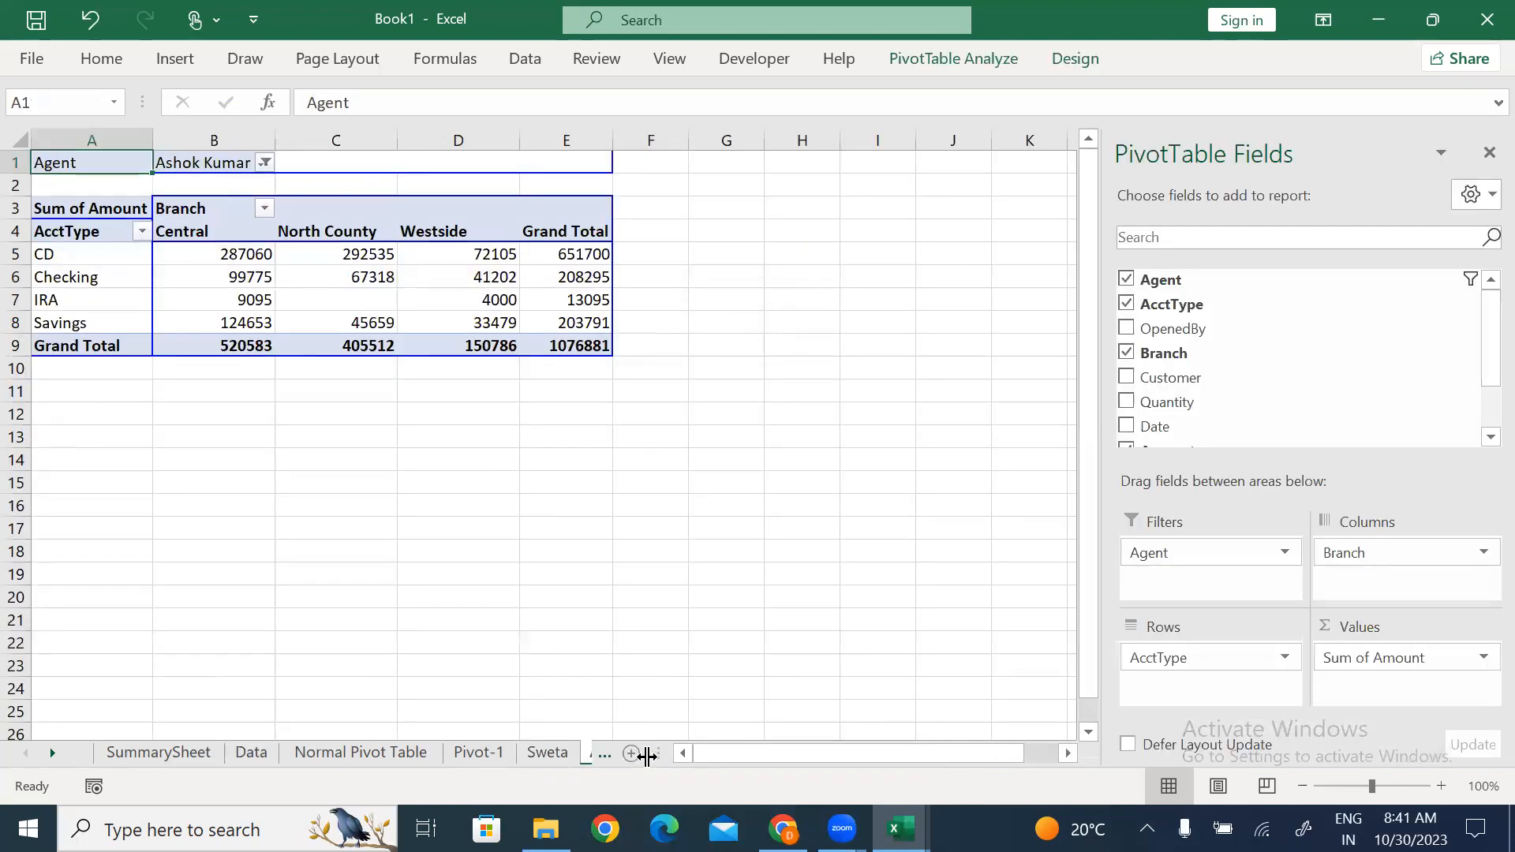
ctrl+scroll(643, 749, up, 3)
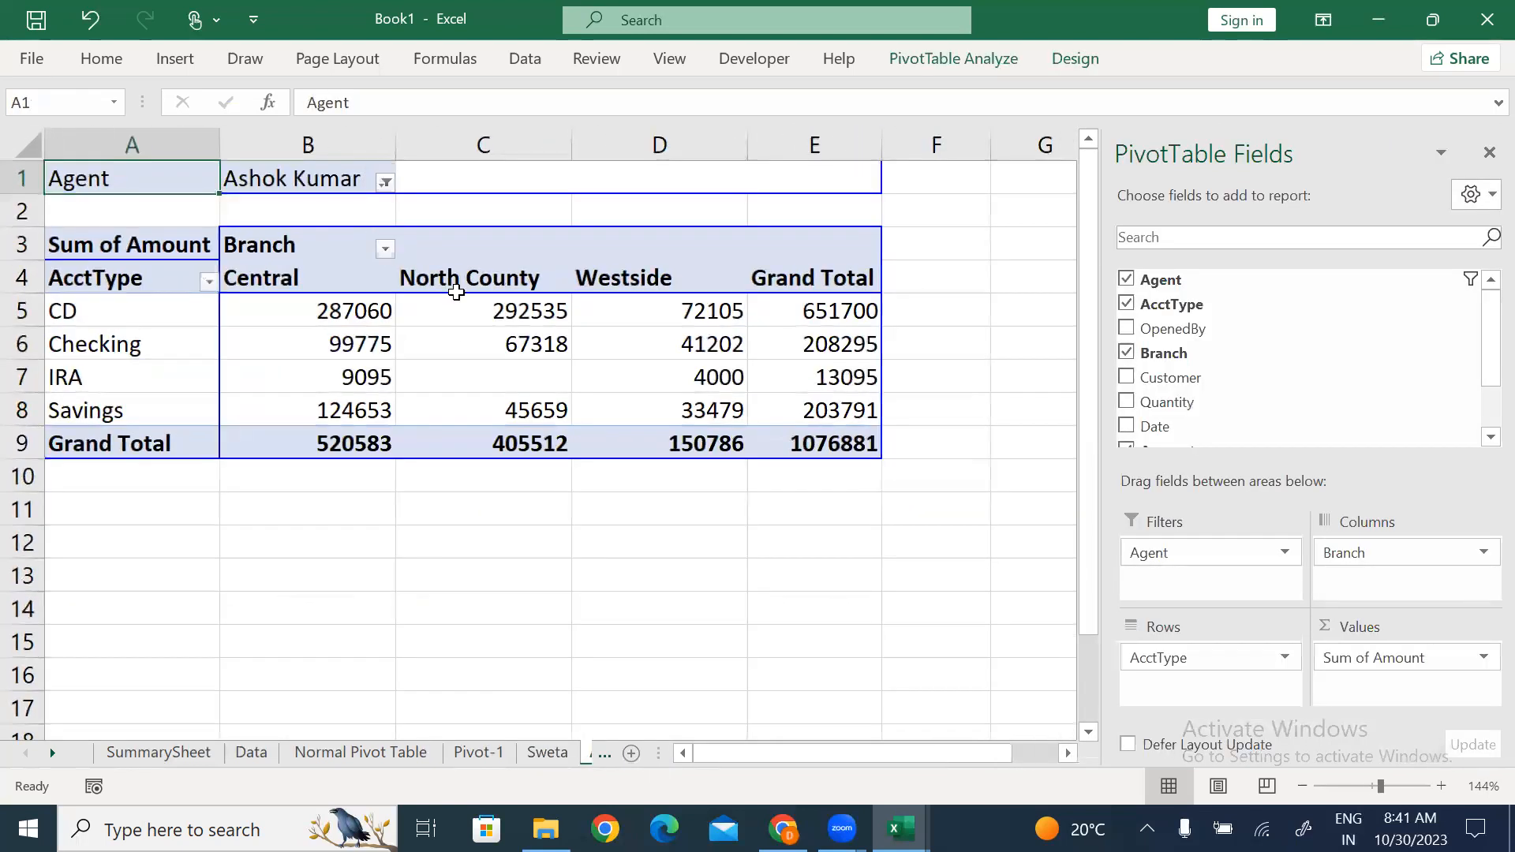
click(385, 183)
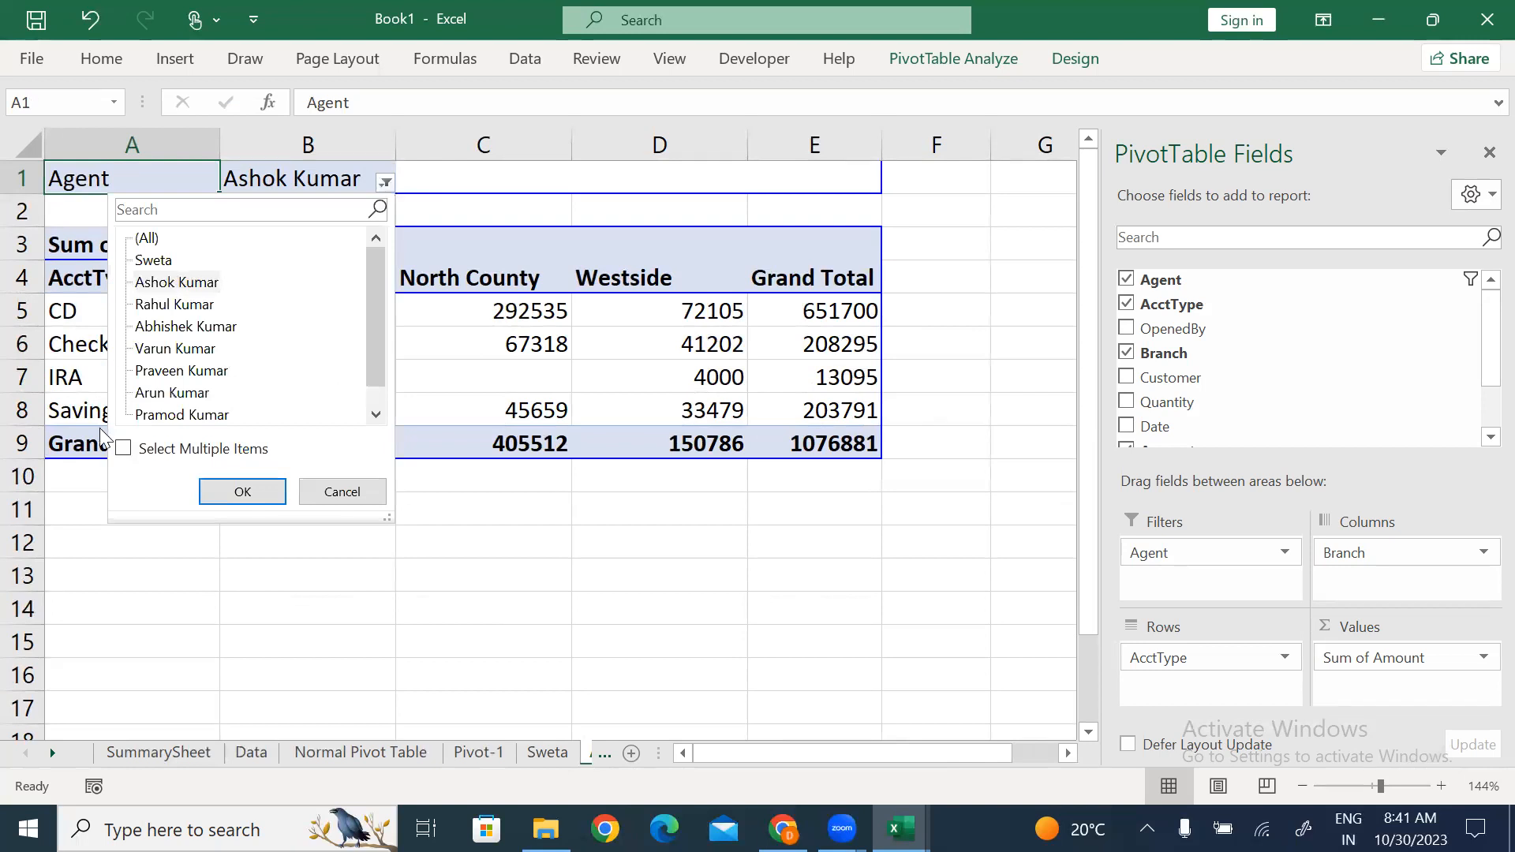
click(118, 450)
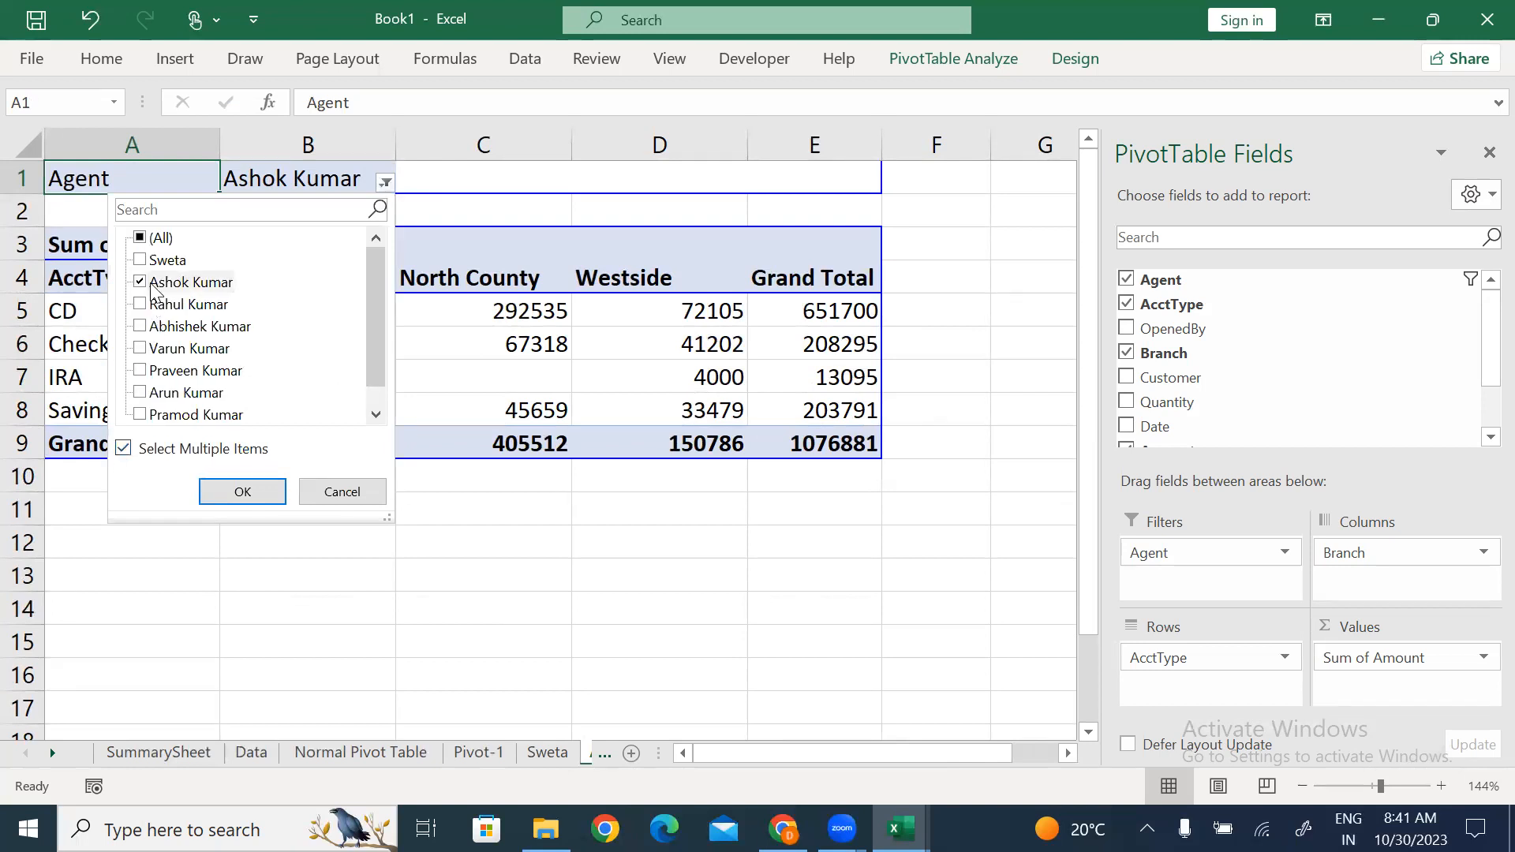
click(342, 493)
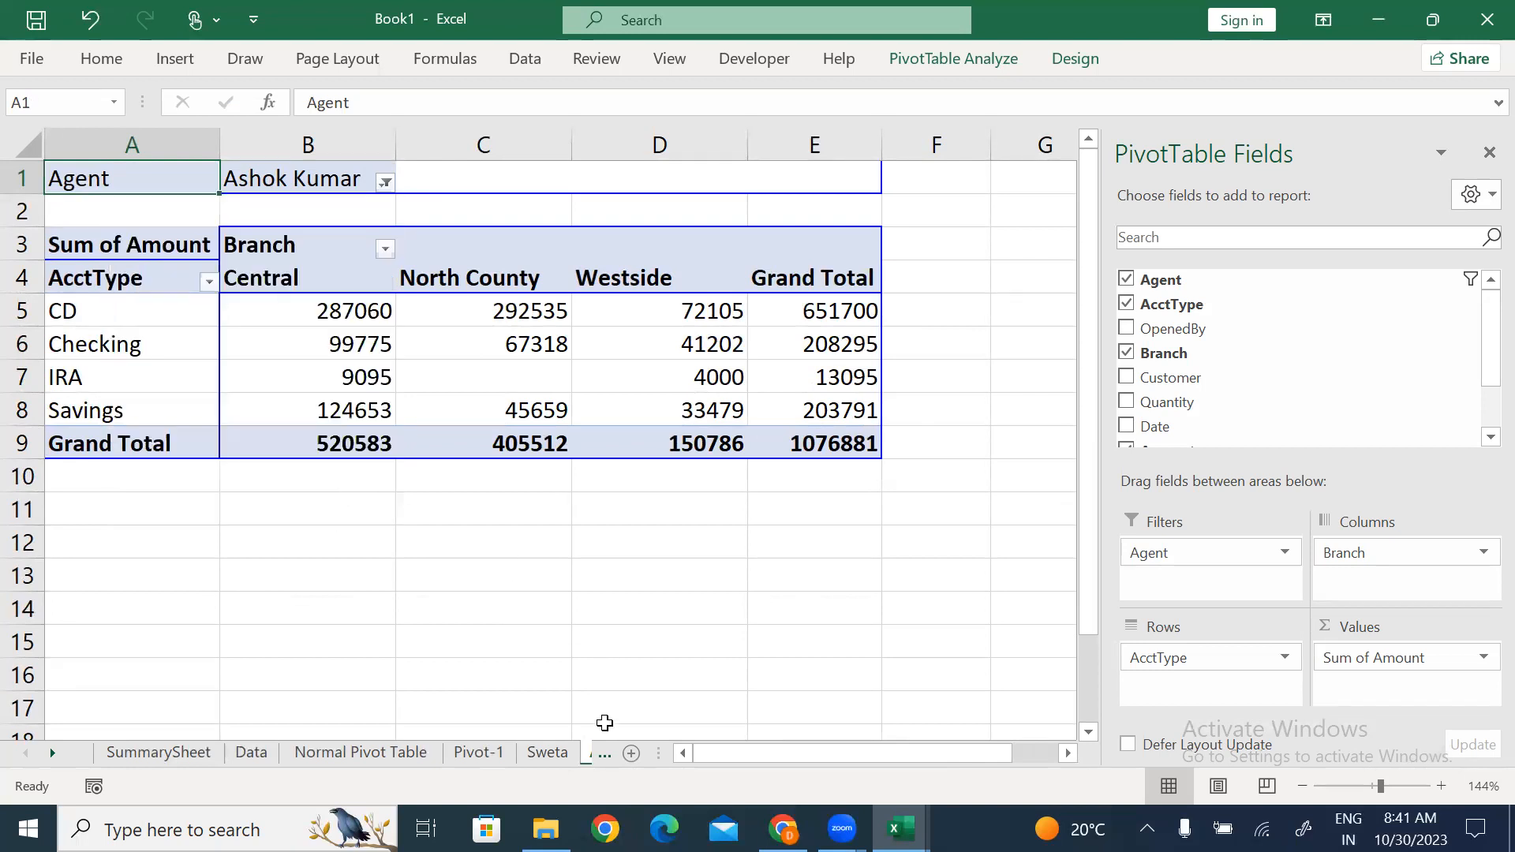
Browse through the remaining agent sheets one by one up to the Pivot-2 sheet.
click(604, 755)
click(601, 755)
click(601, 755)
click(601, 755)
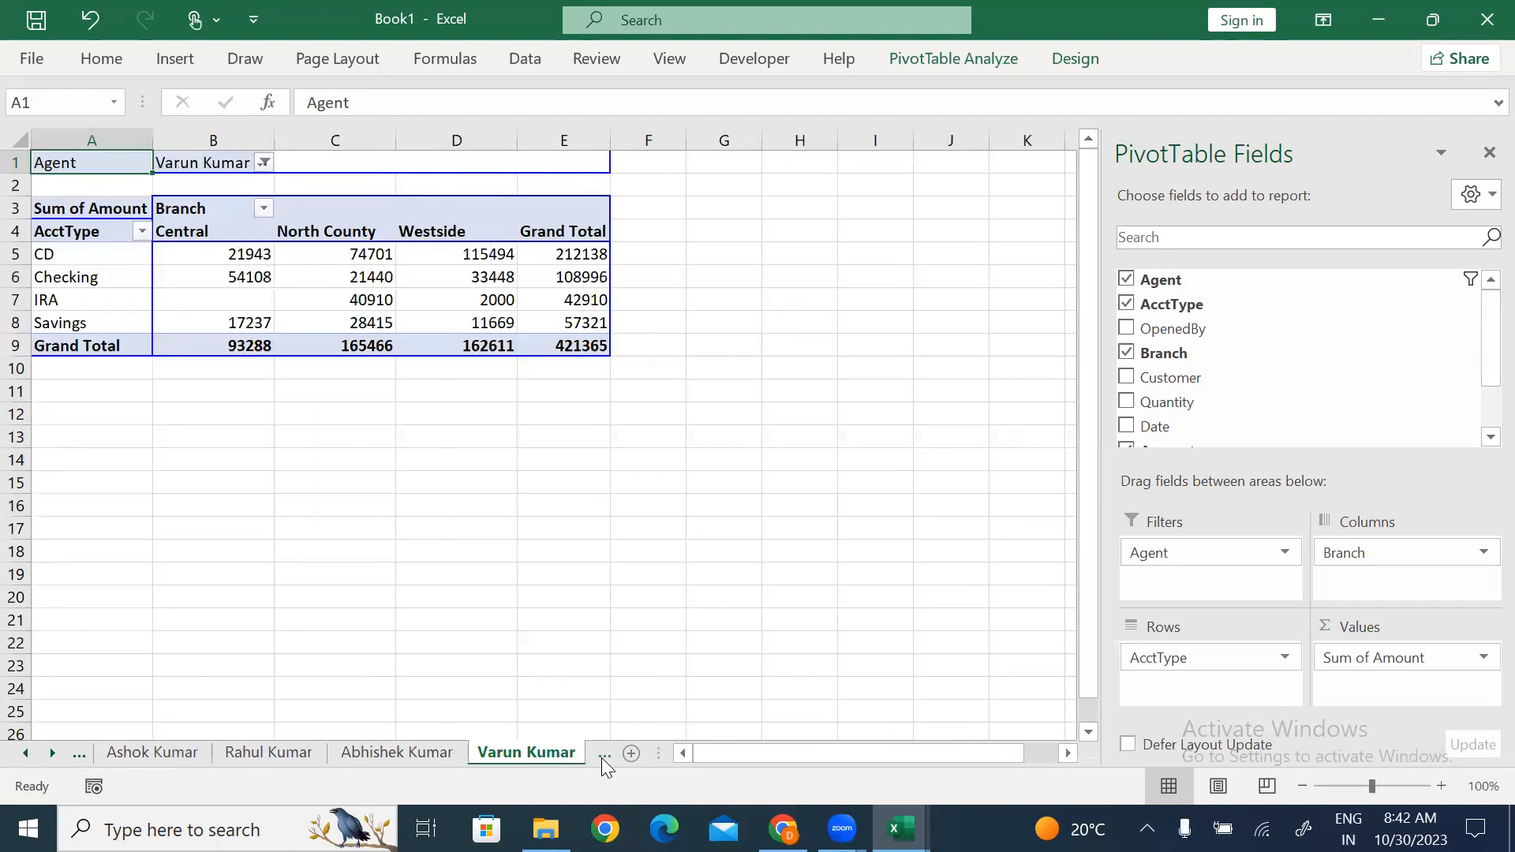
click(601, 755)
click(601, 755)
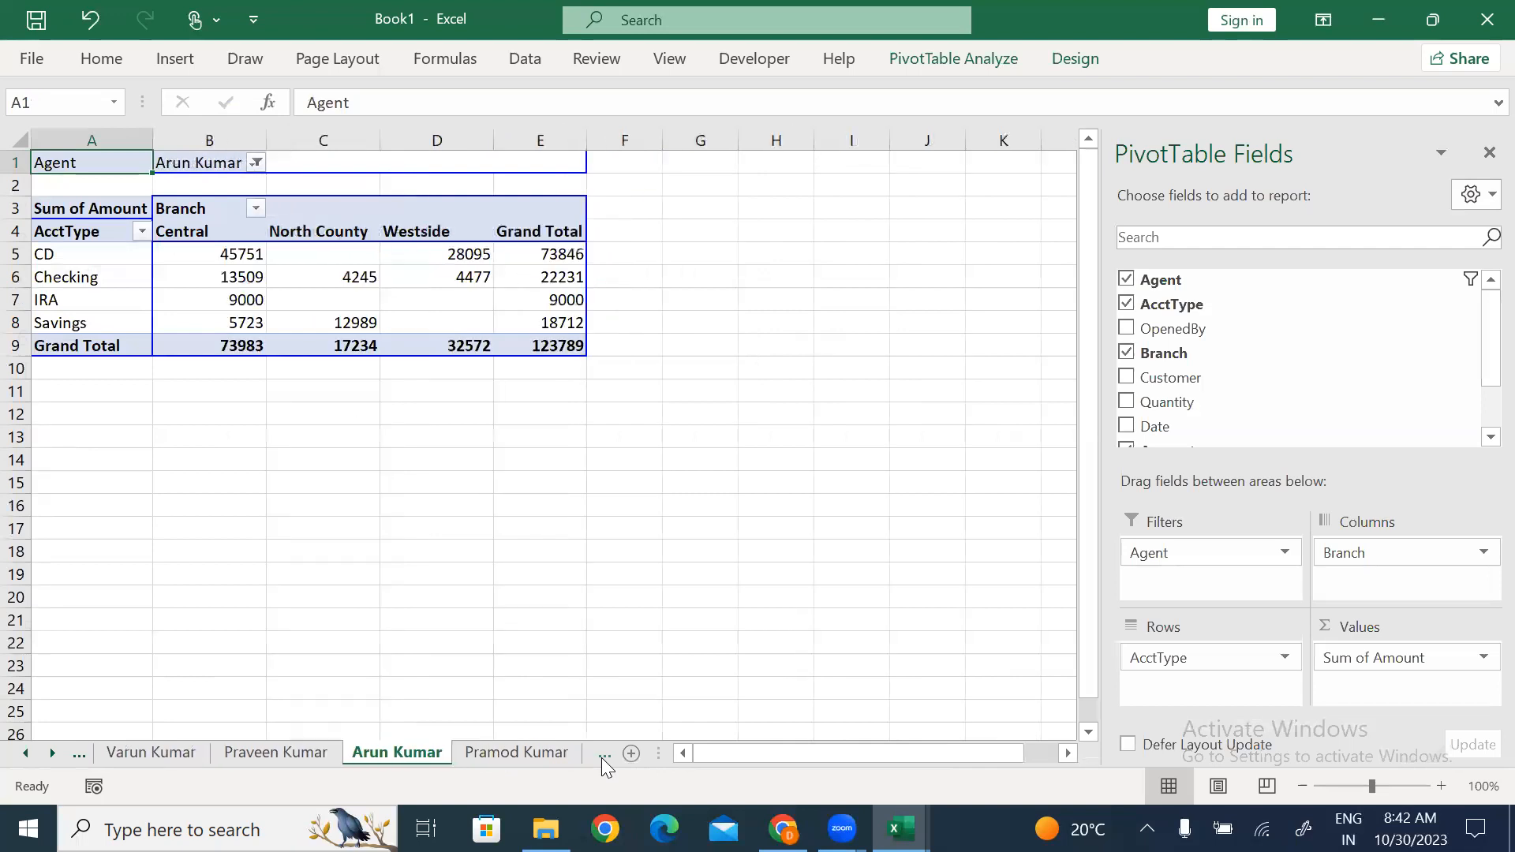
click(601, 755)
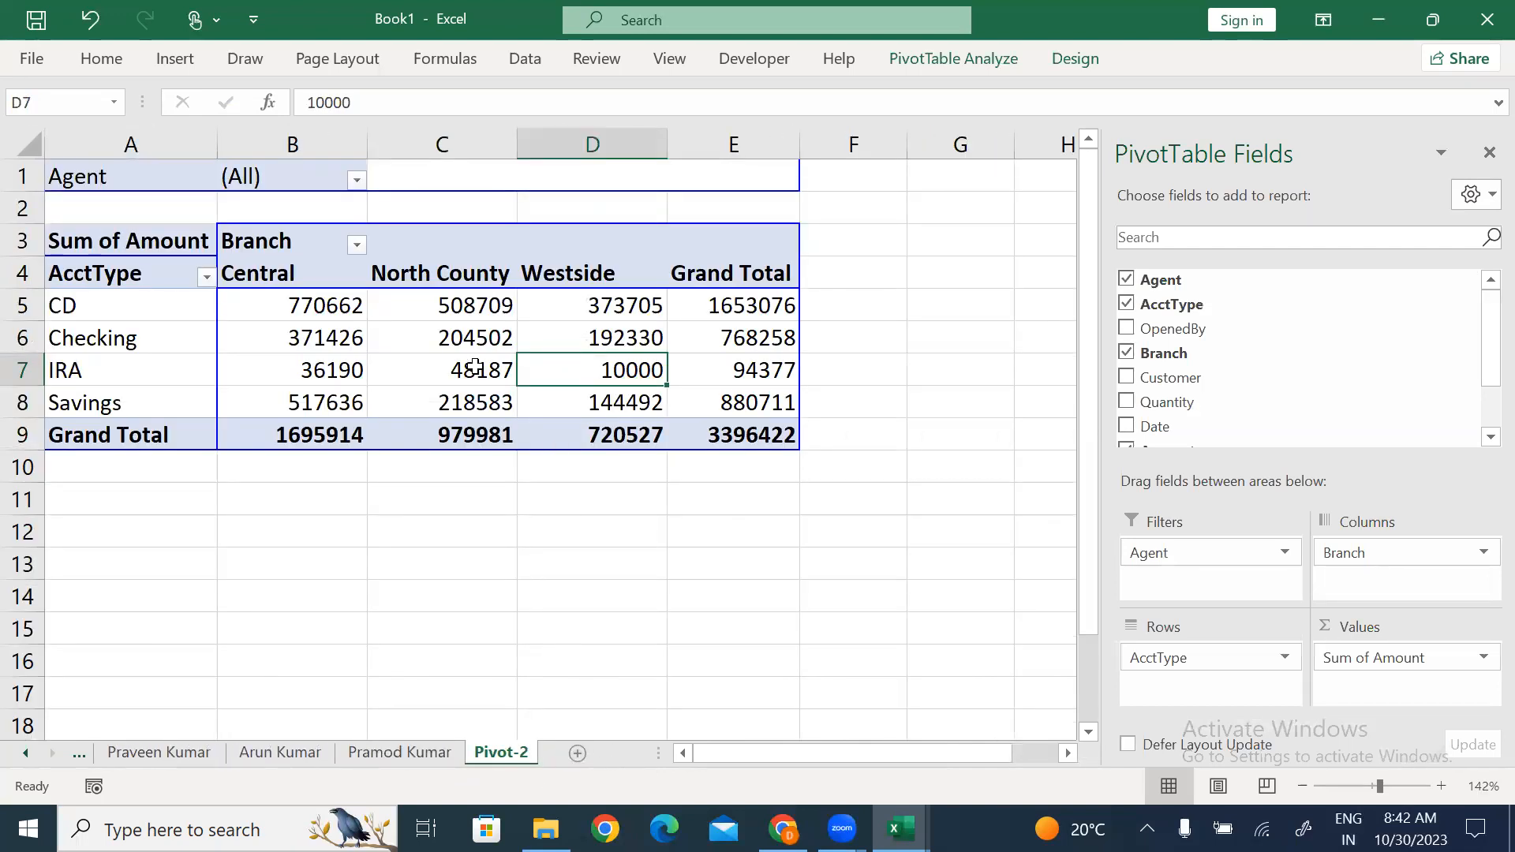
Highlight the values in B5:E9 of Pivot-2 and view the adjacent agent's sheet for comparison.
drag(275, 316, 704, 440)
click(703, 441)
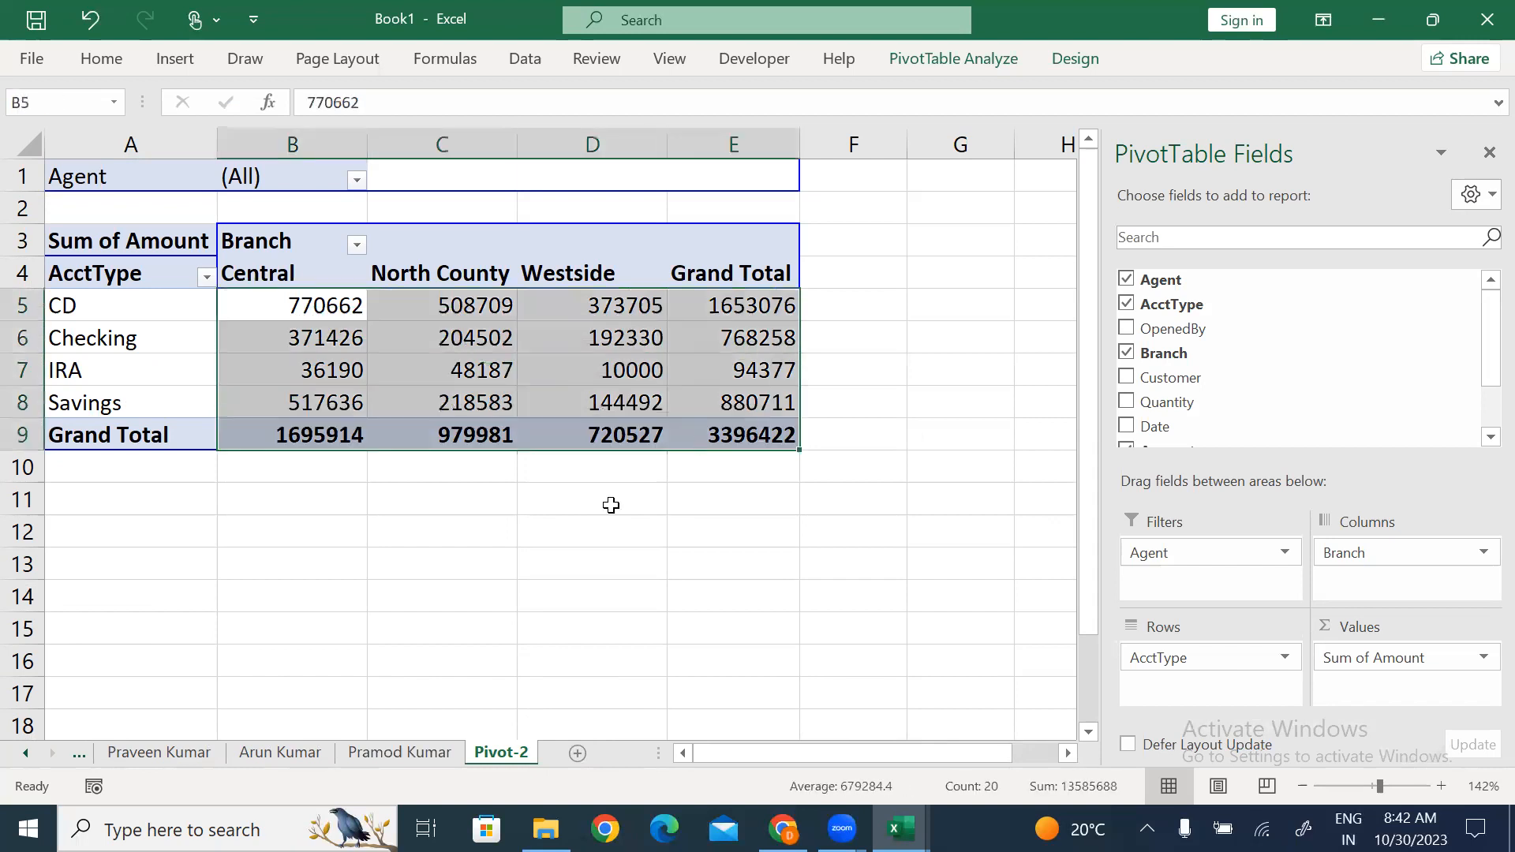
click(433, 755)
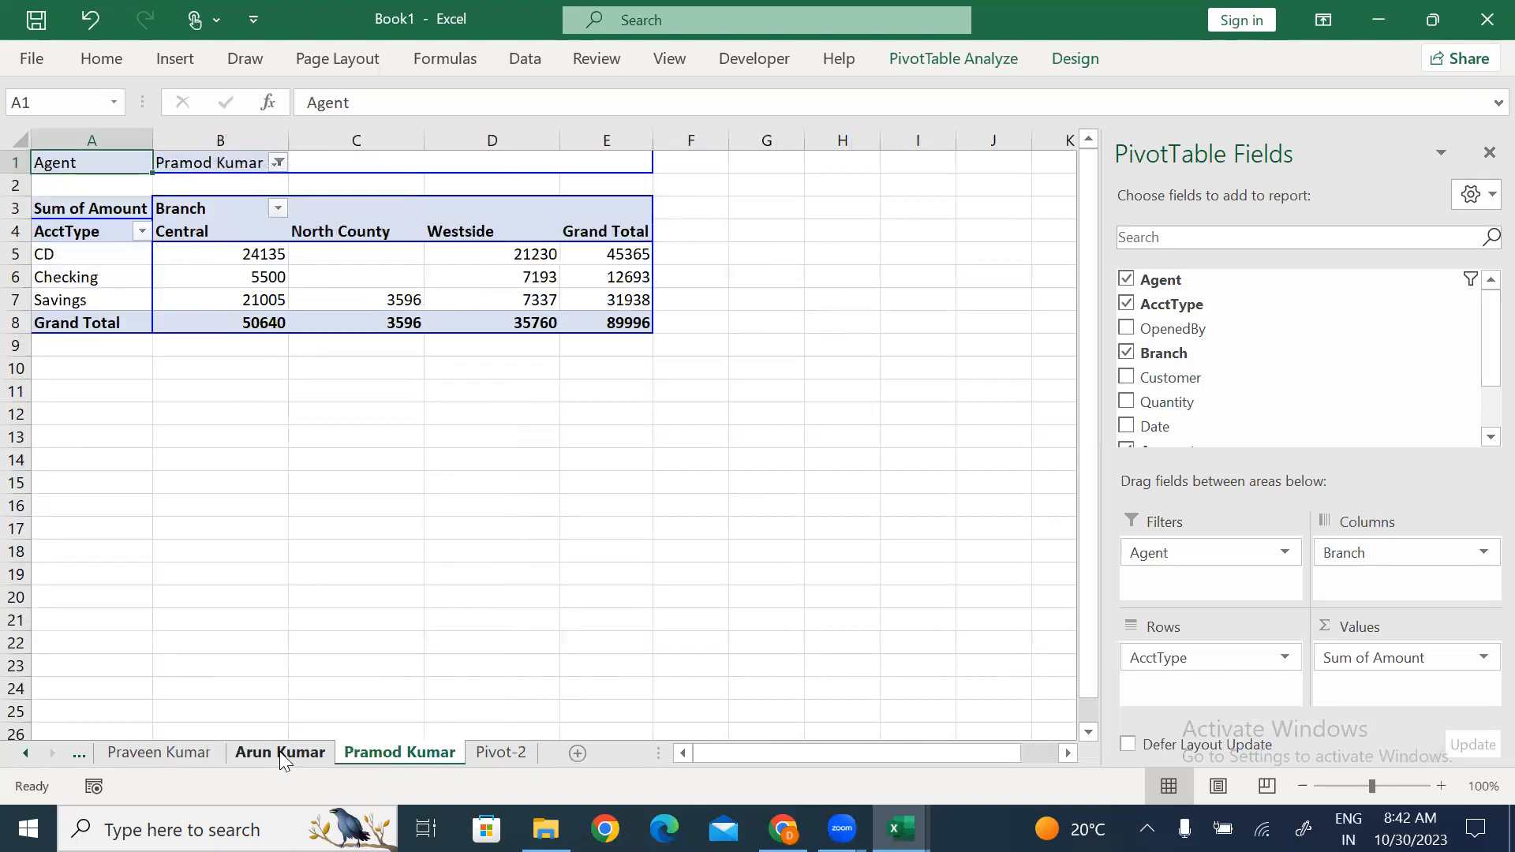
Group all the generated agent sheets together and permanently delete them from the workbook.
ctrl+click(279, 752)
ctrl+click(186, 755)
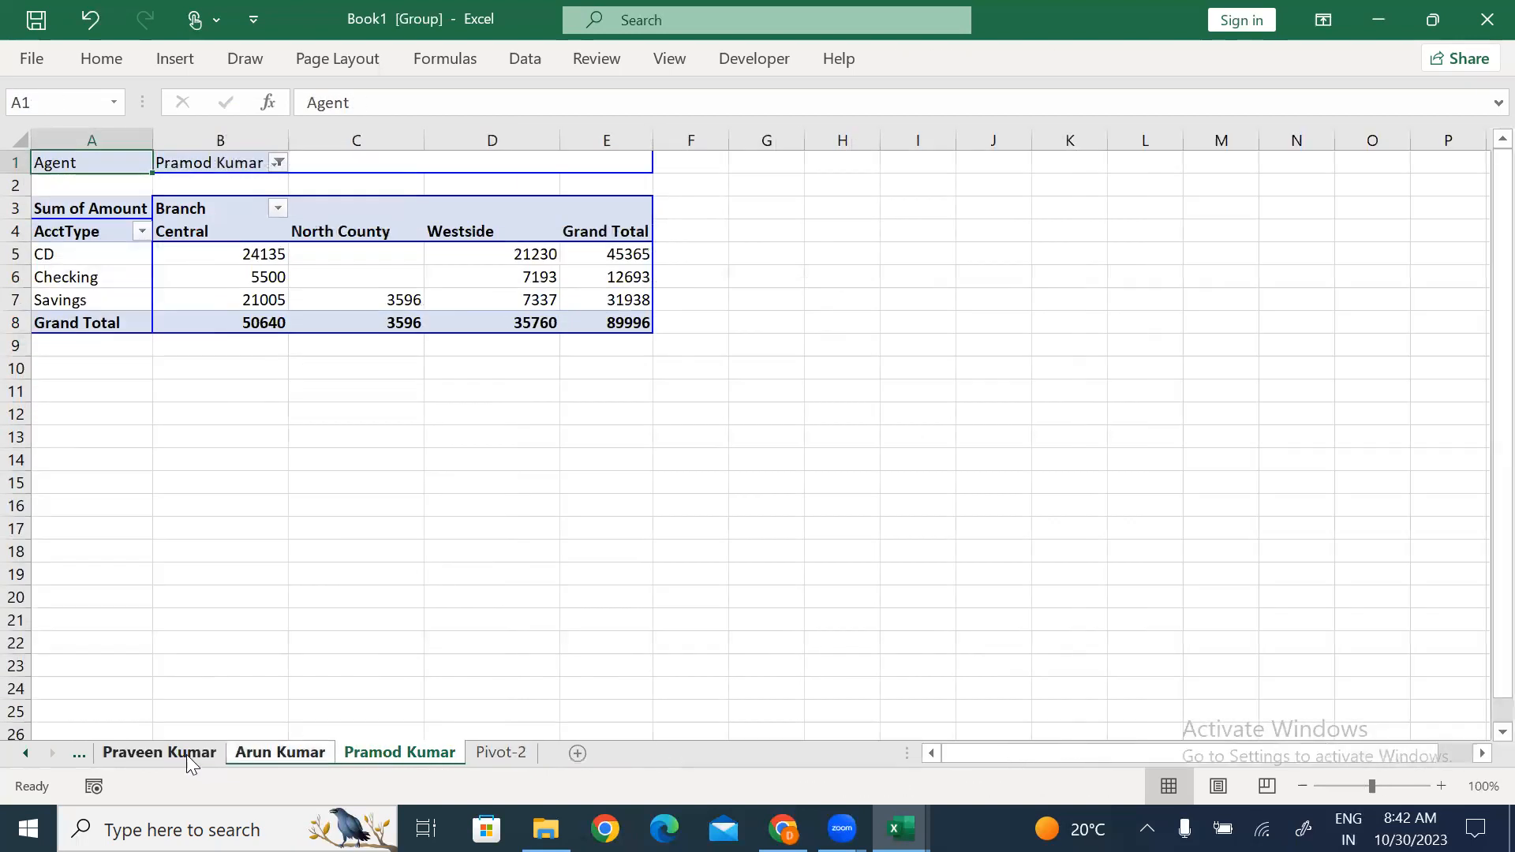
click(78, 755)
click(78, 755)
click(78, 755)
click(83, 757)
click(83, 757)
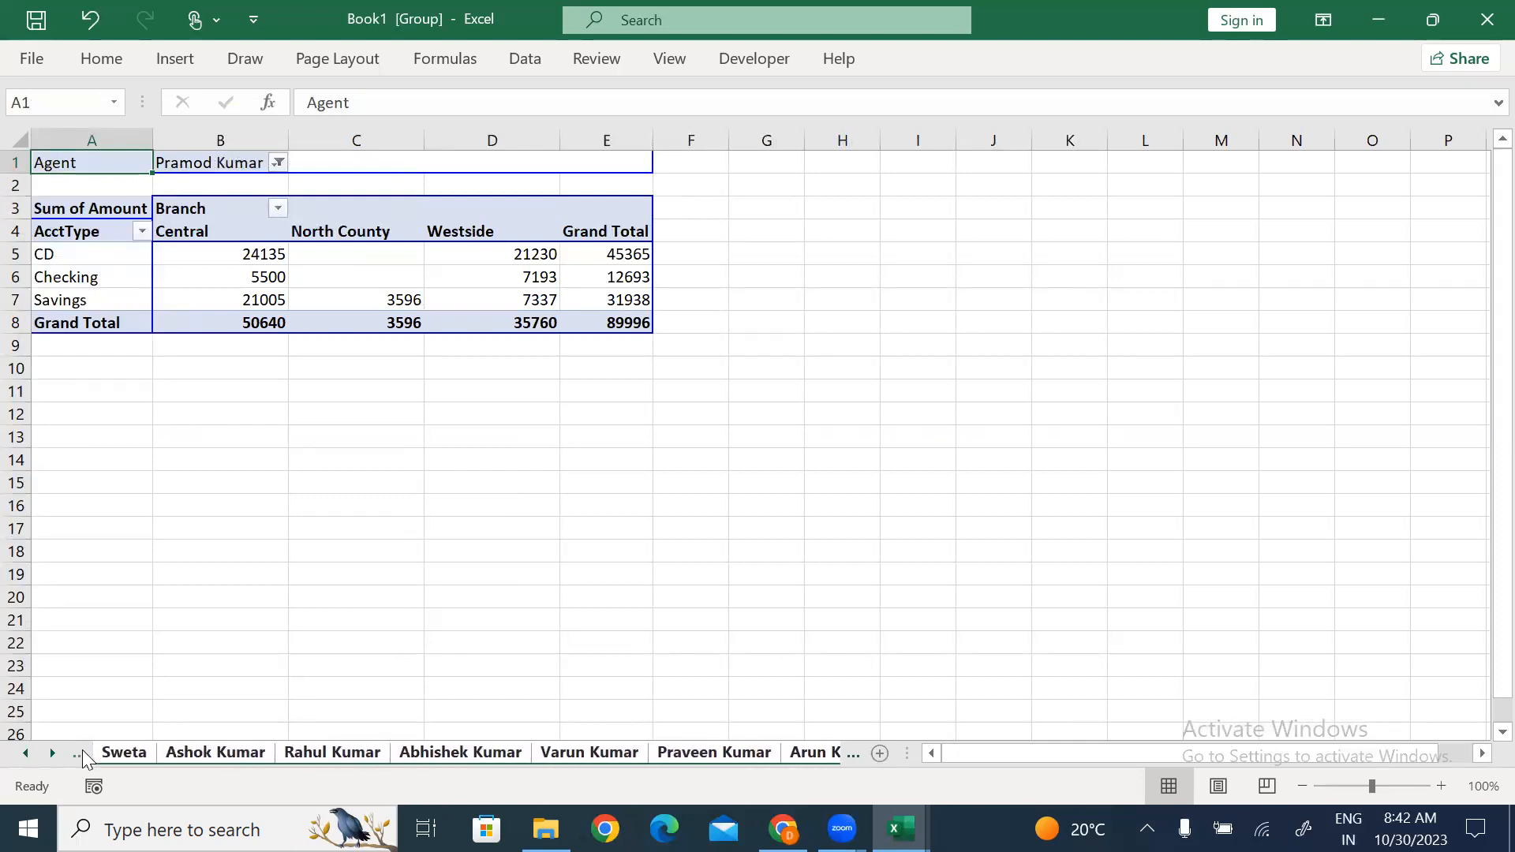
key(alt+e)
key(l)
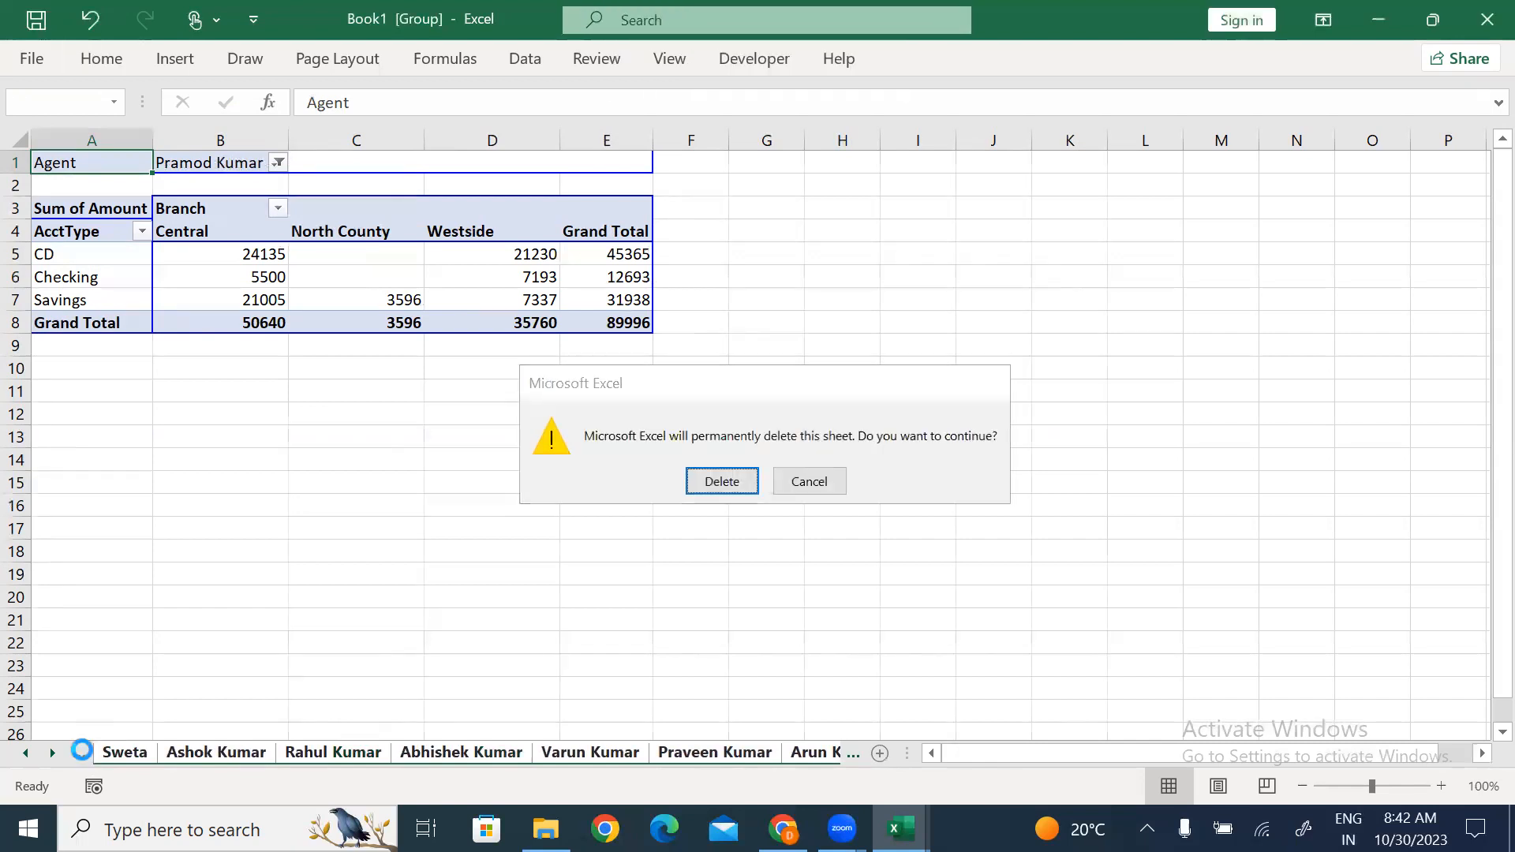
key(Return)
Rearrange the Pivot-2 fields so Branch is the report filter, AcctType the columns and Agent the rows.
click(79, 749)
click(79, 748)
click(79, 749)
click(427, 754)
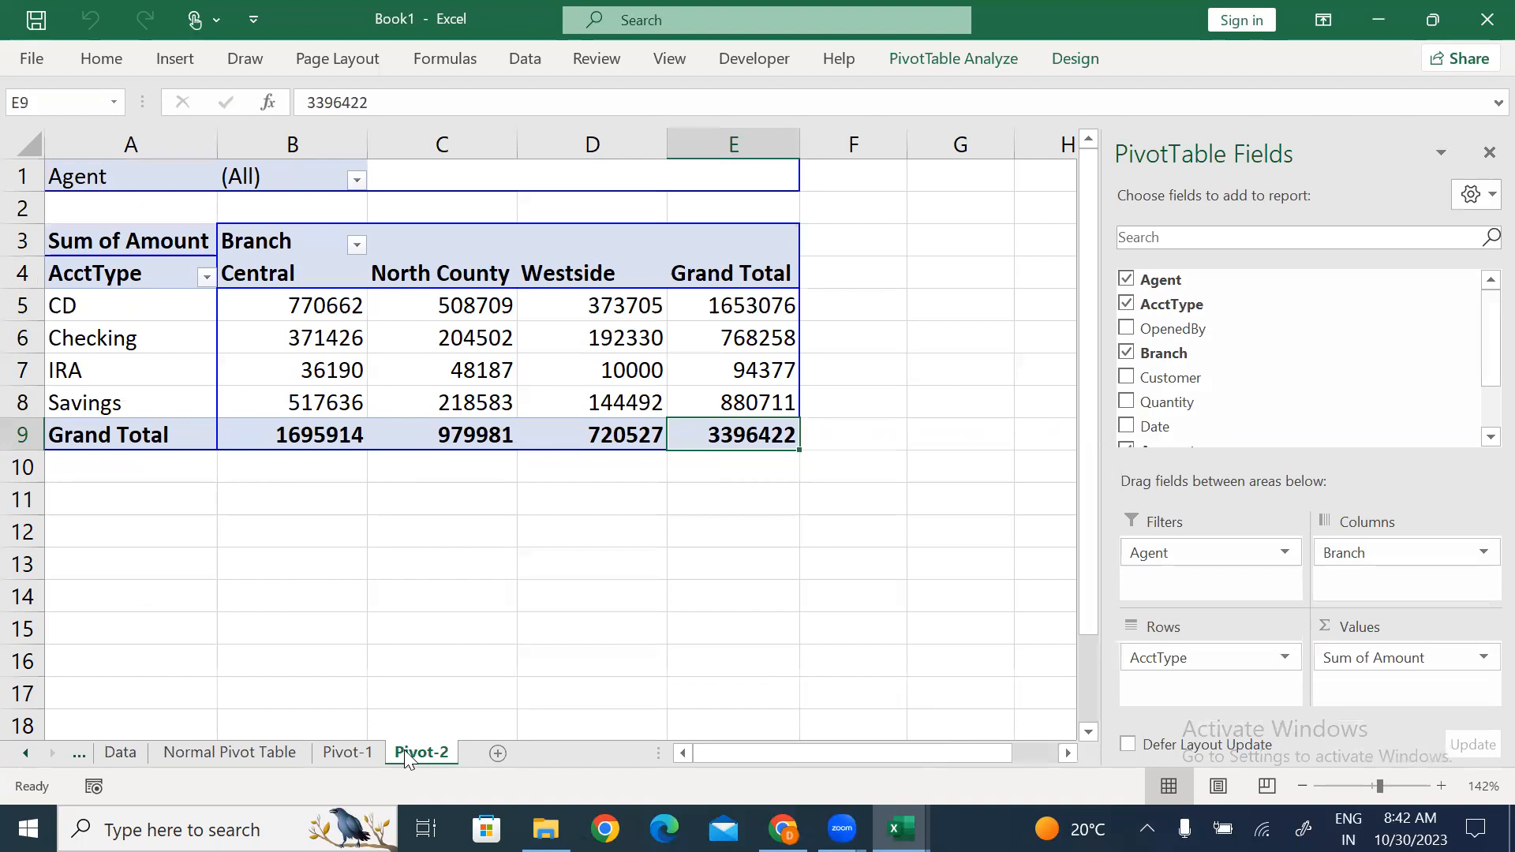
click(423, 314)
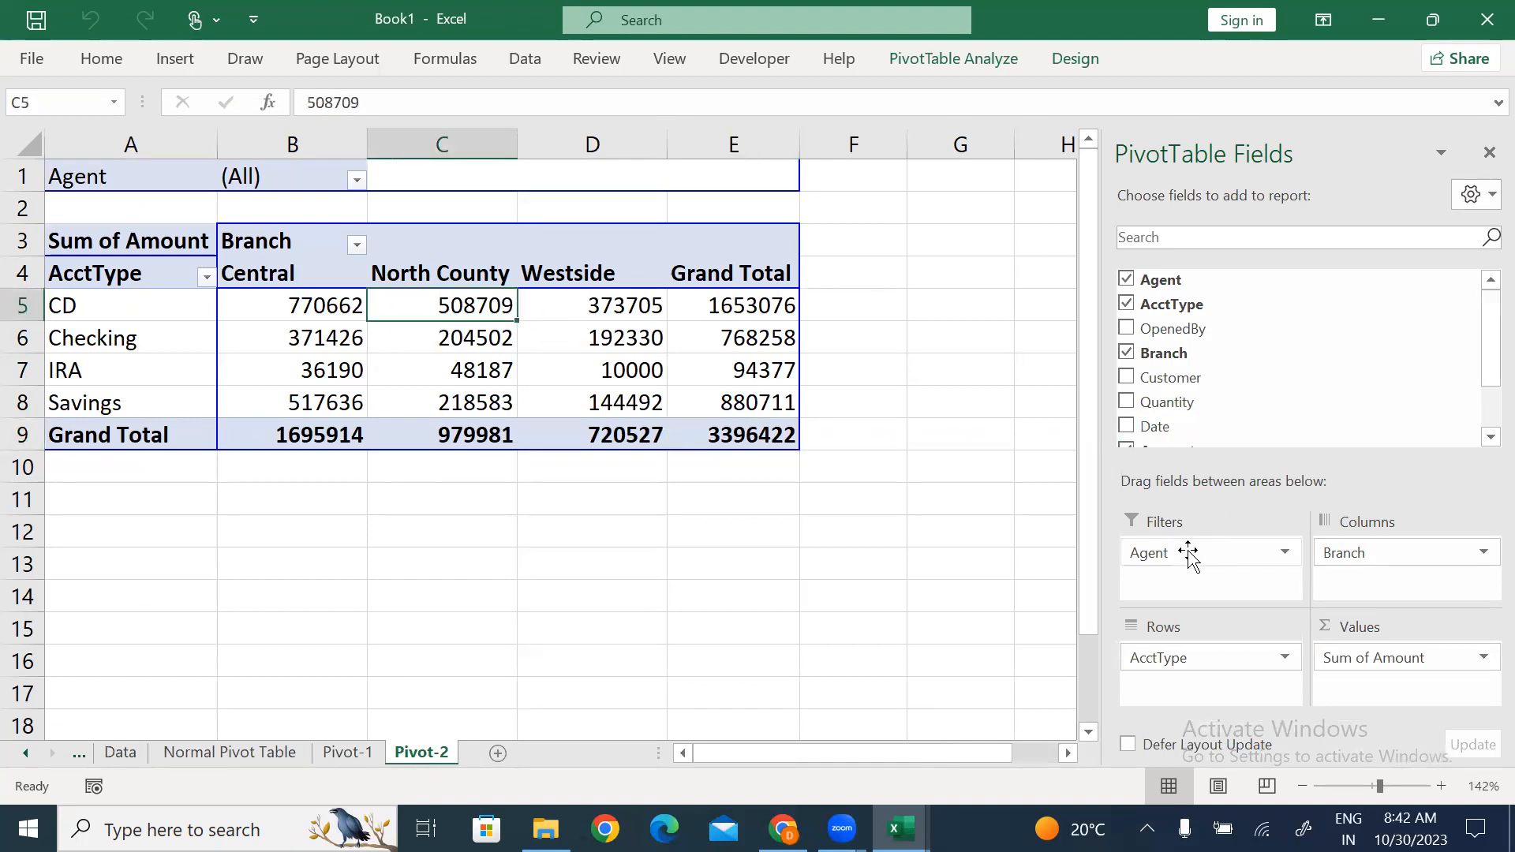
mouse_move(1189, 552)
mouse_down()
mouse_move(1410, 576)
mouse_move(1246, 588)
mouse_move(1213, 565)
mouse_up()
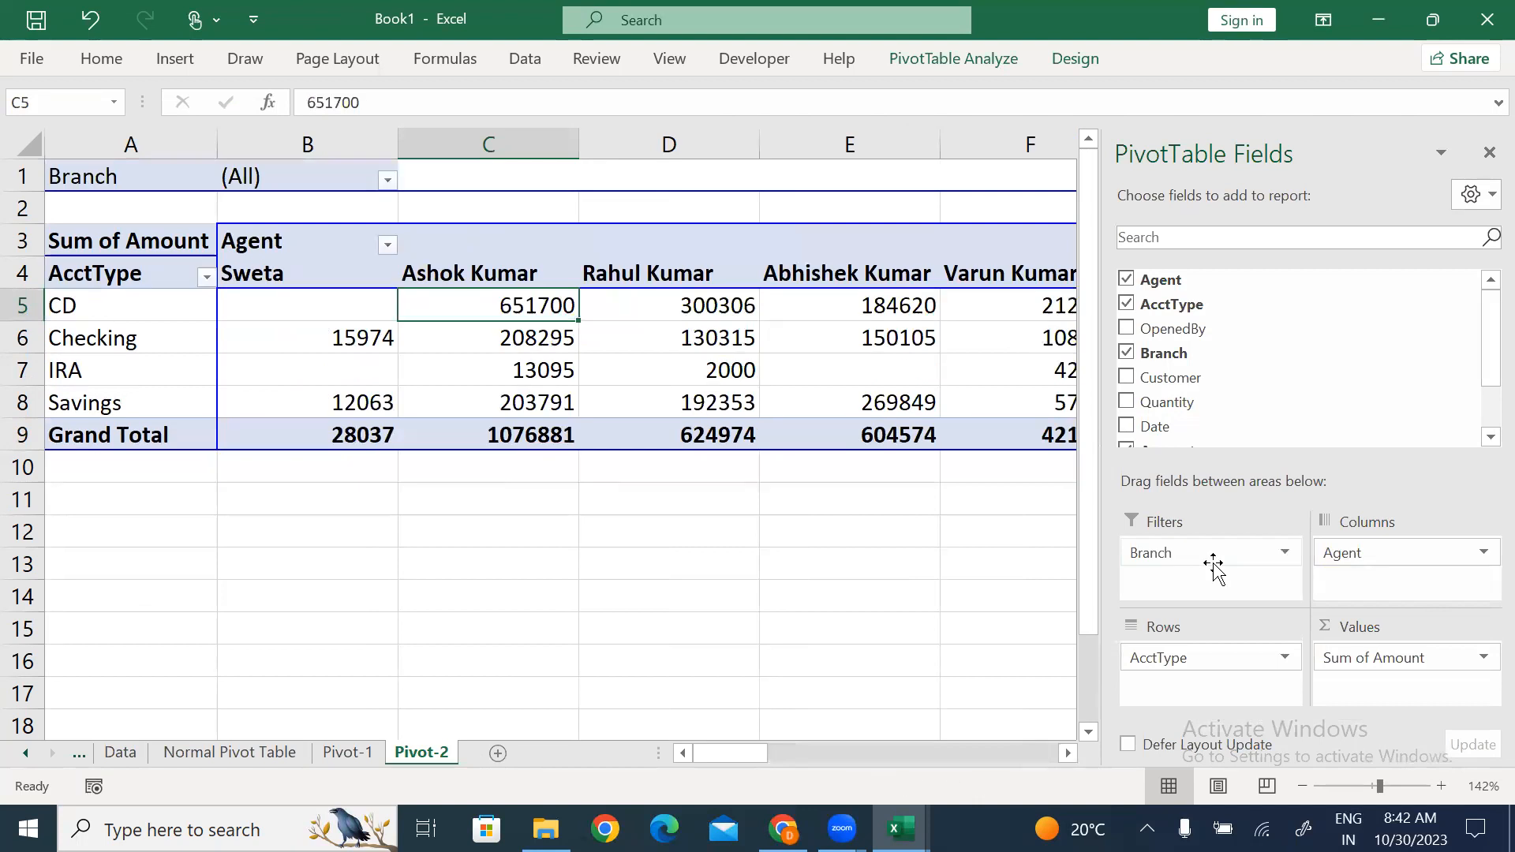
mouse_move(1413, 552)
mouse_down()
mouse_move(1228, 692)
mouse_move(1415, 583)
mouse_move(1389, 554)
mouse_up()
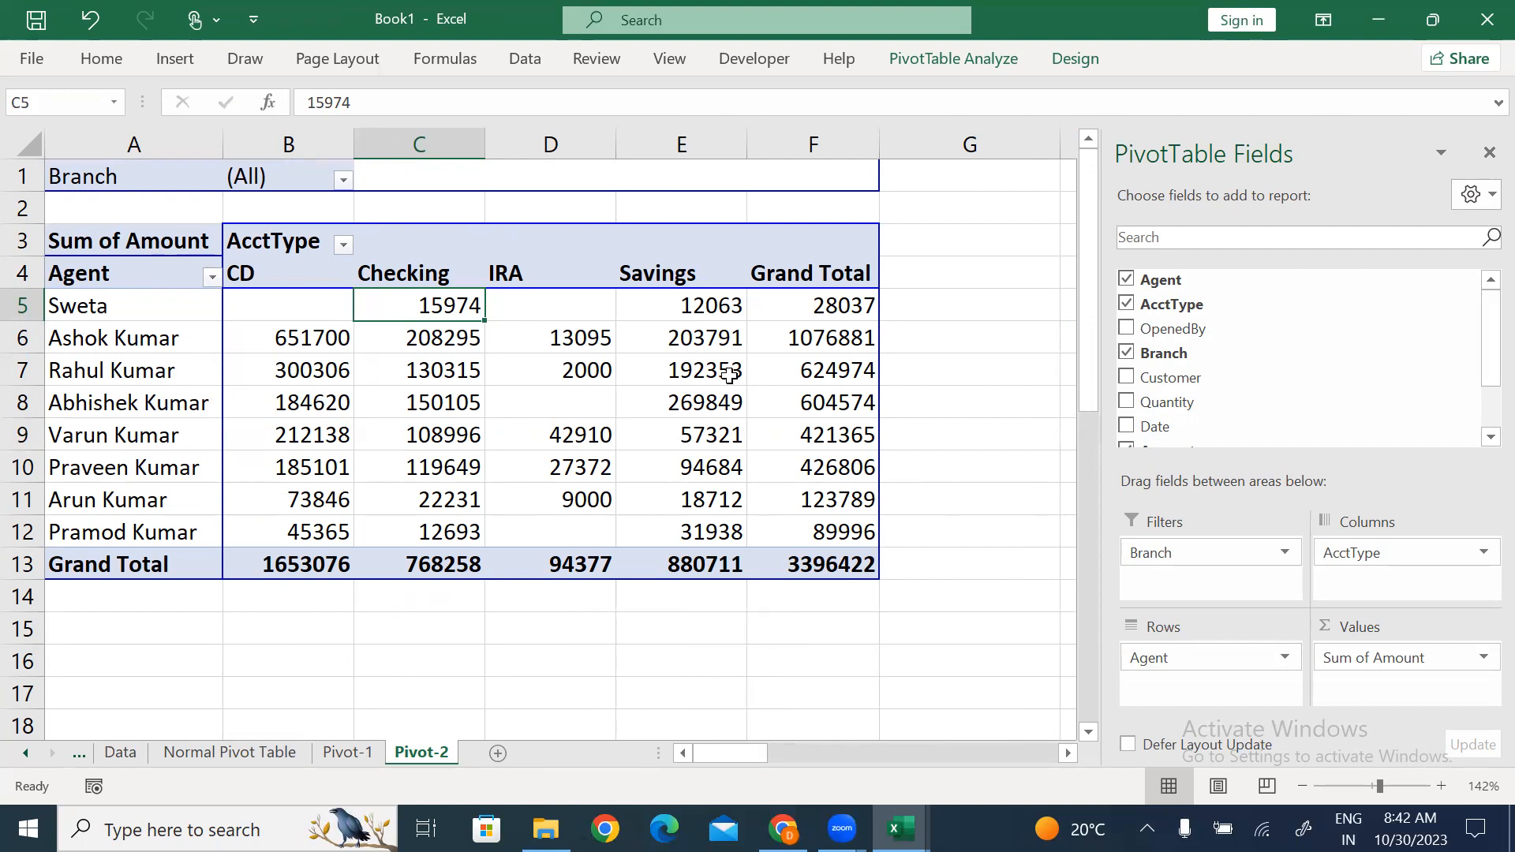
Generate a separate report filter page for each Branch from the Pivot-2 pivot table.
click(950, 62)
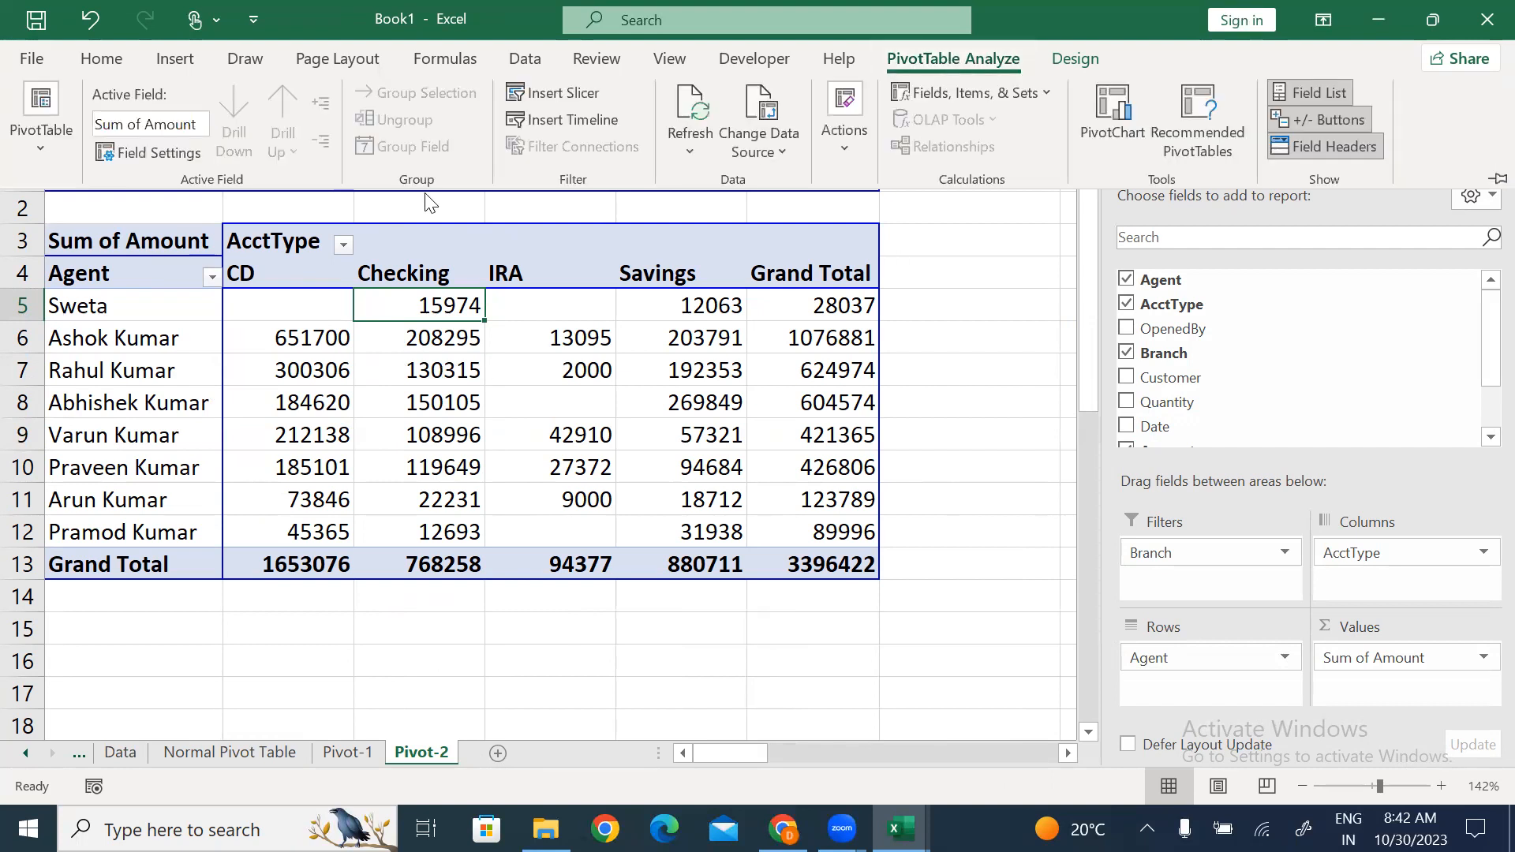
click(49, 140)
click(101, 264)
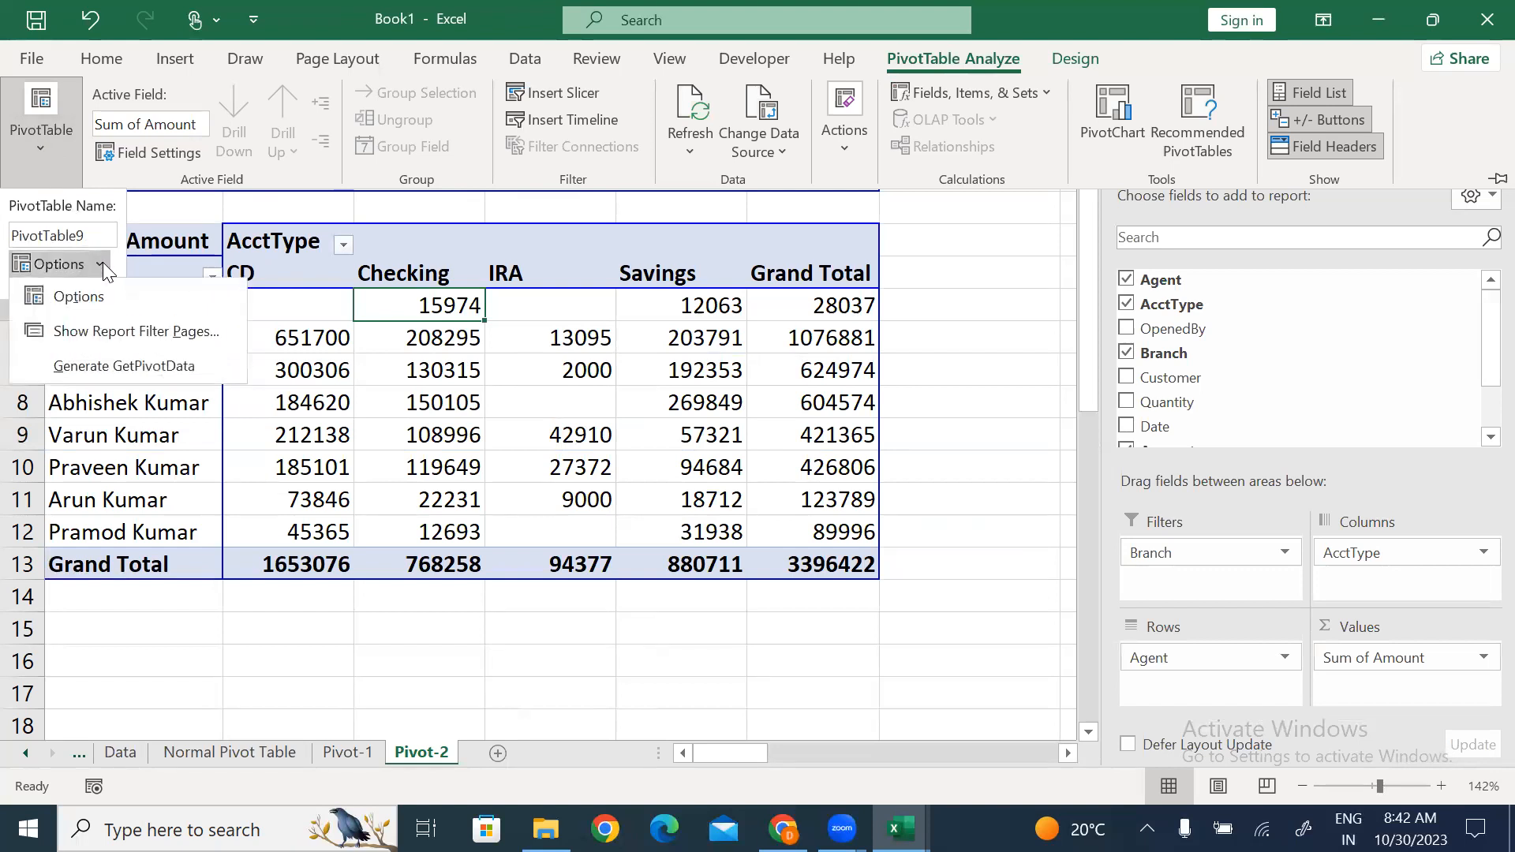
click(111, 333)
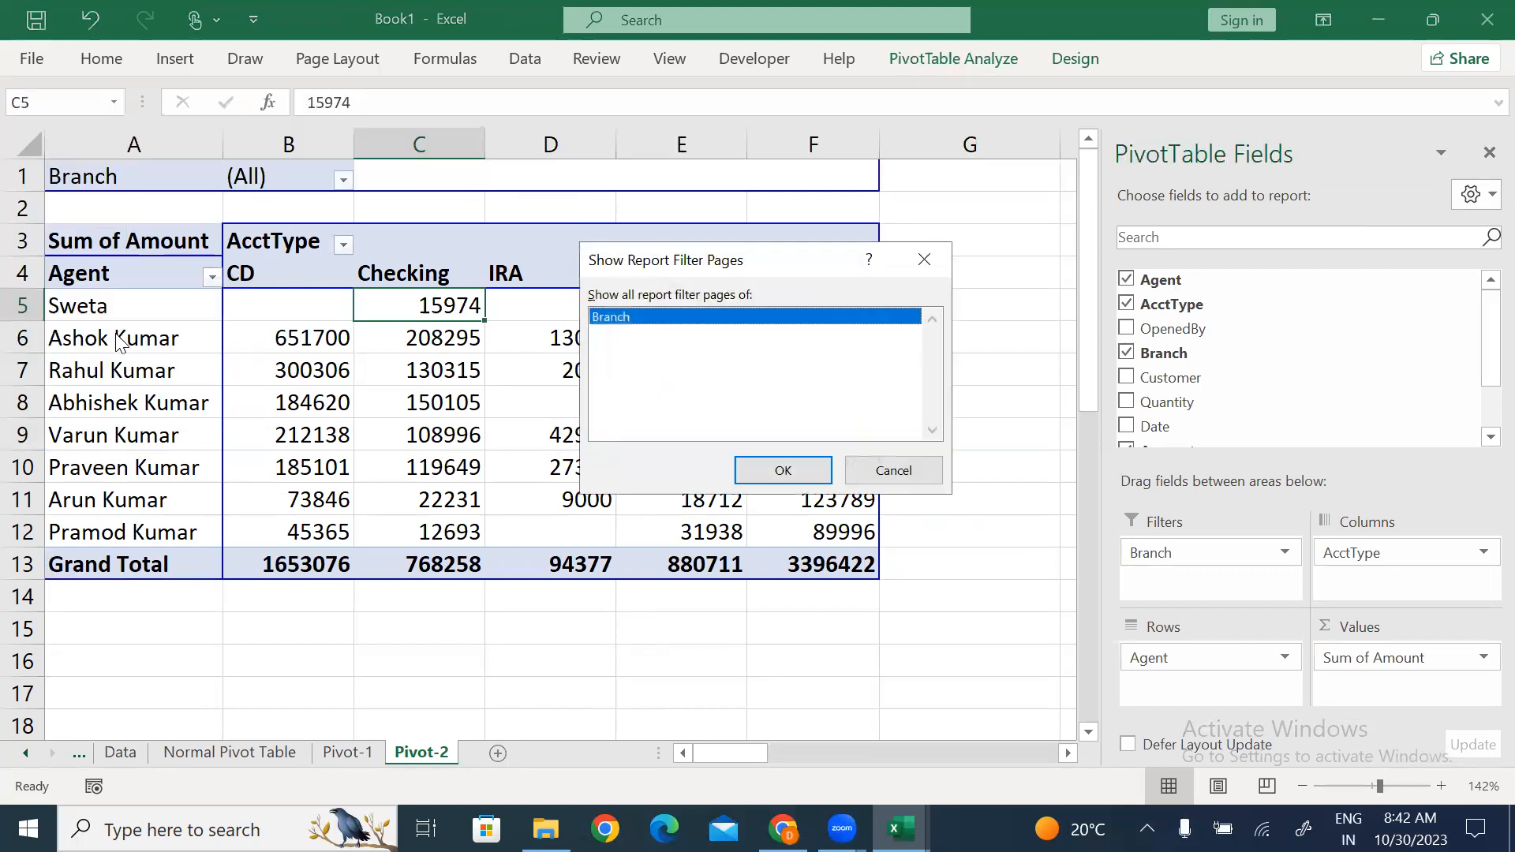
click(783, 470)
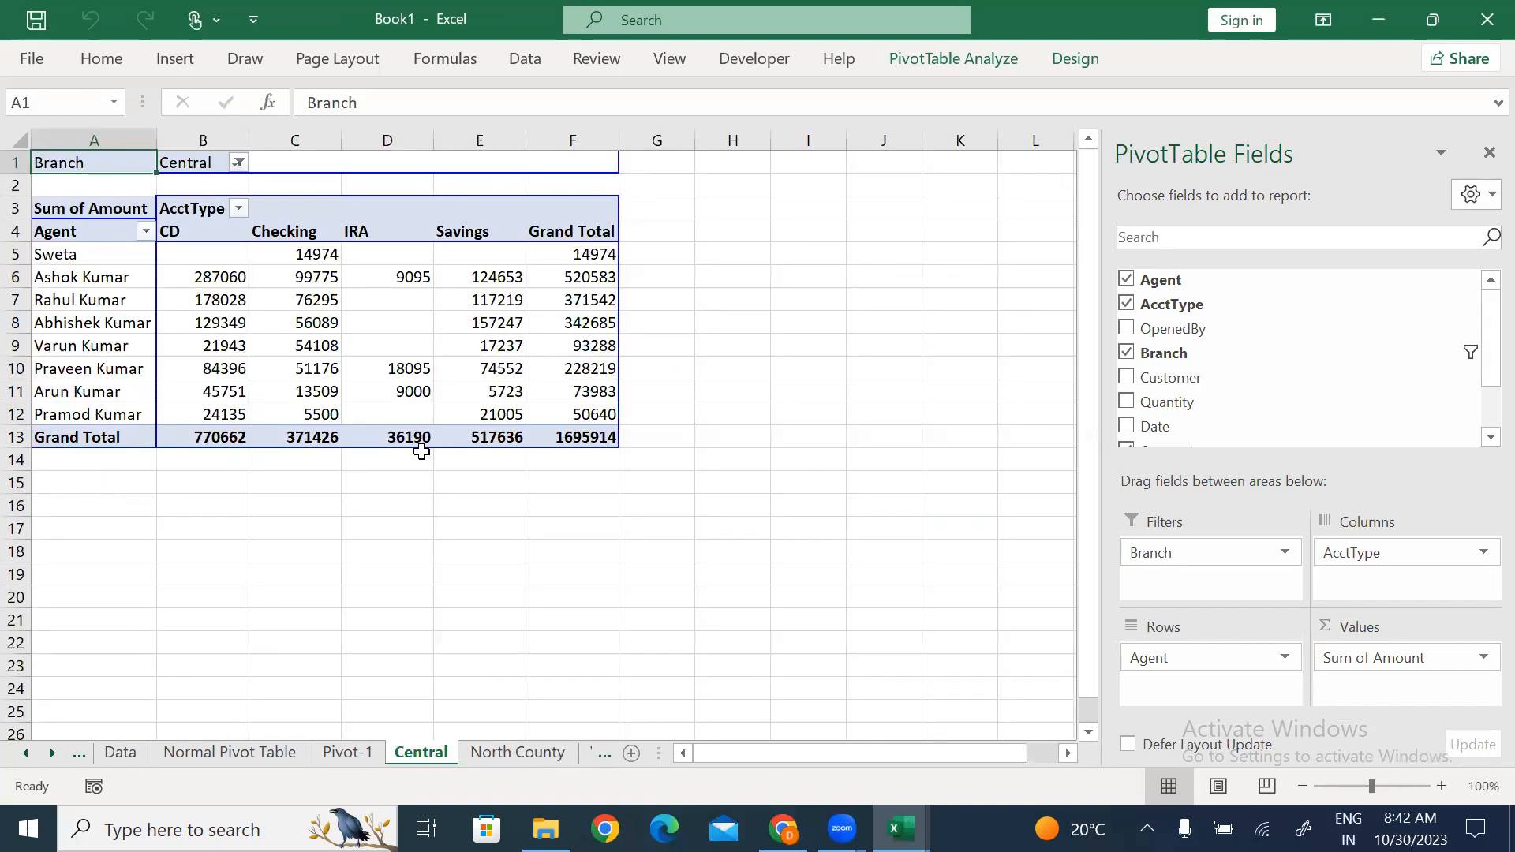
Check which branch is ticked in the Central sheet's Branch filter with multiple selection on, and discard the change.
ctrl+scroll(303, 303, up, 3)
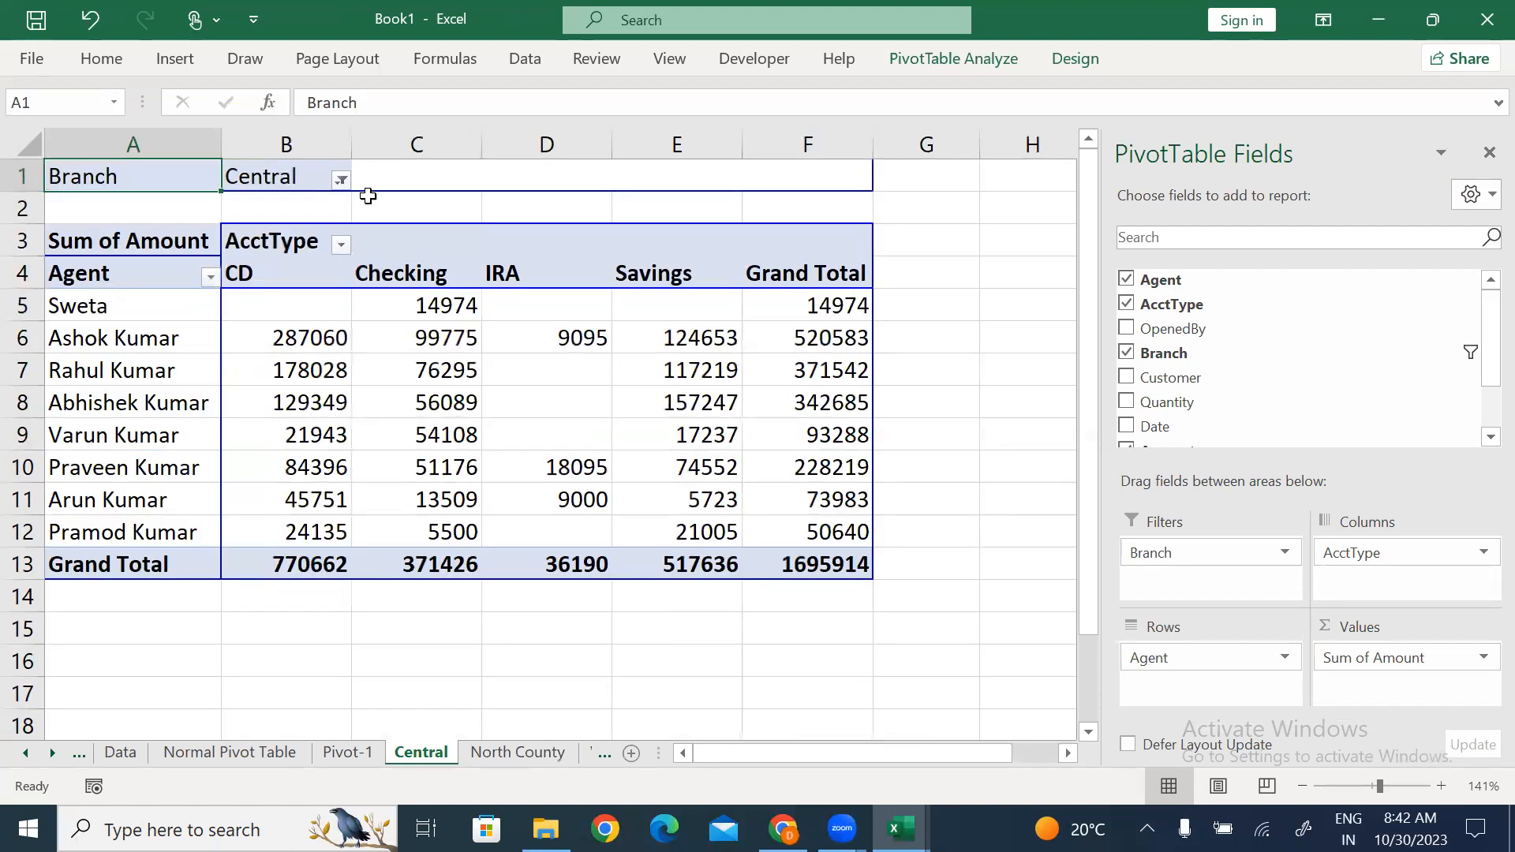
click(341, 180)
click(80, 446)
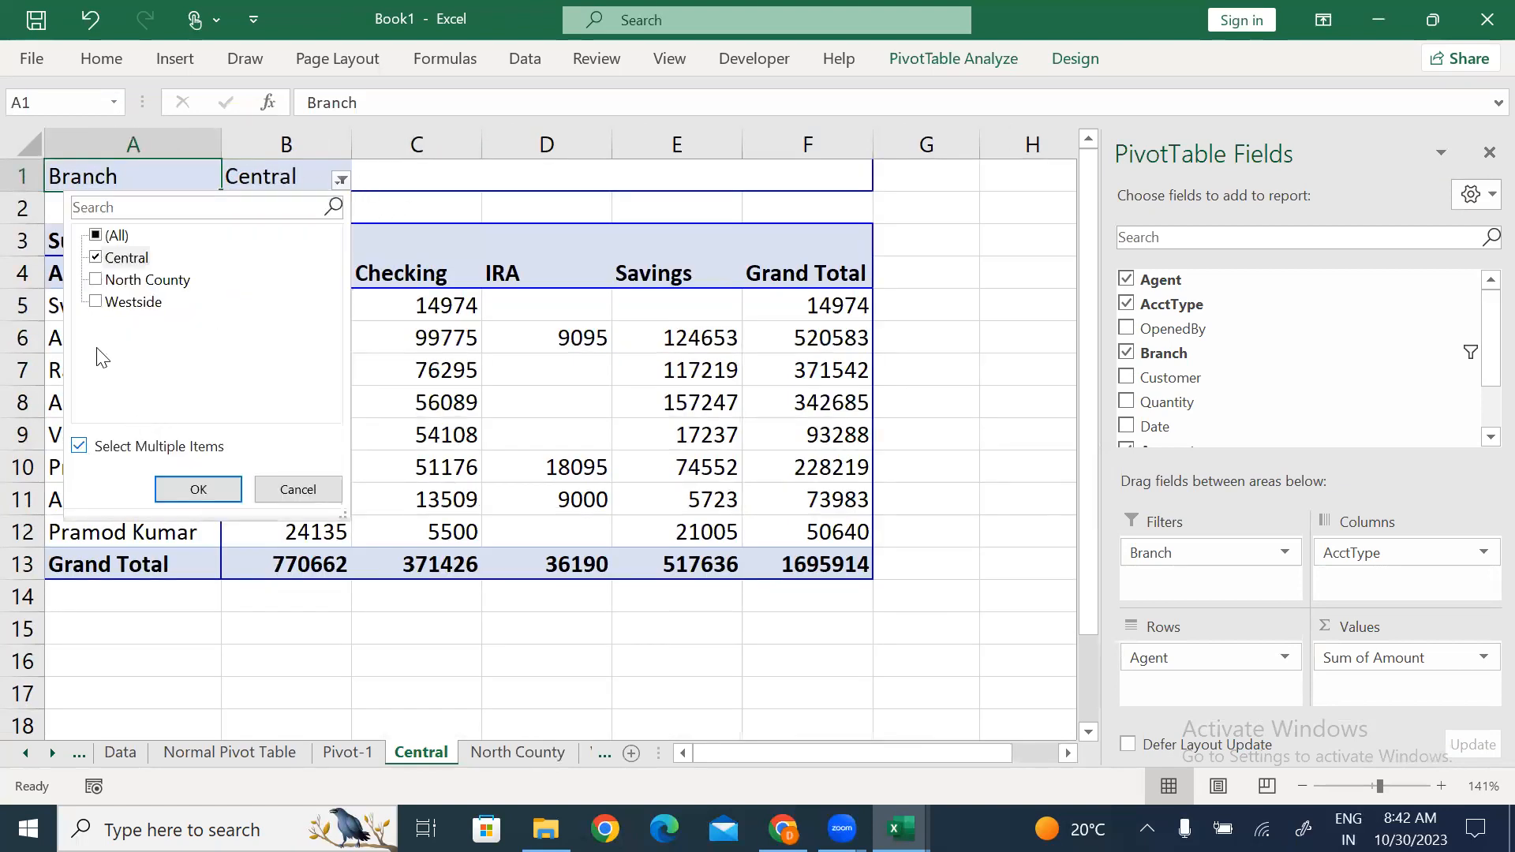
click(289, 494)
View the pivot tables on the generated North County and Westside sheets.
click(505, 751)
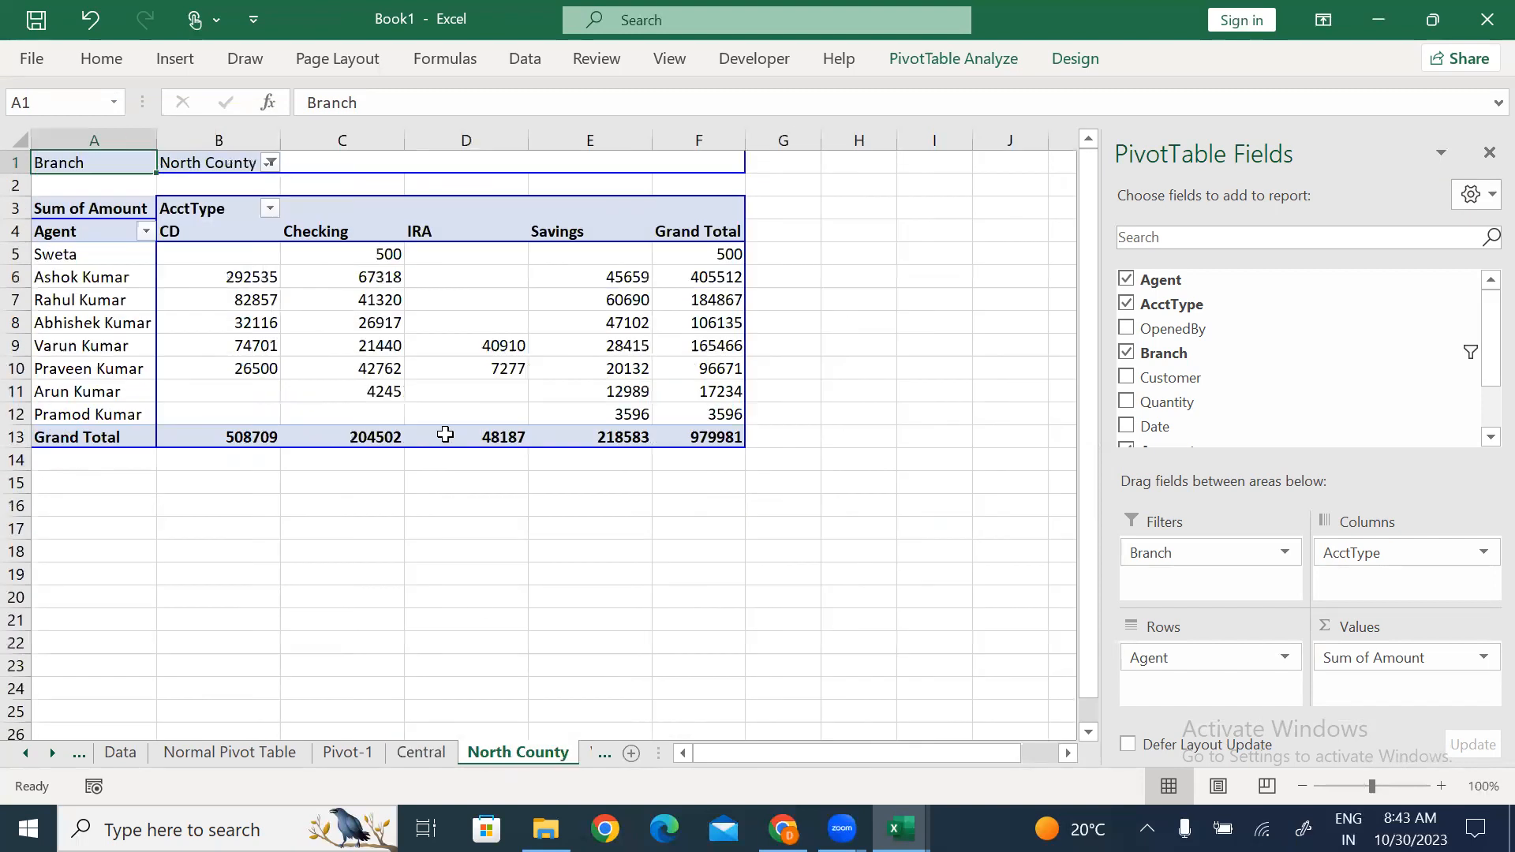
drag(418, 322, 498, 395)
ctrl+scroll(499, 394, up, 3)
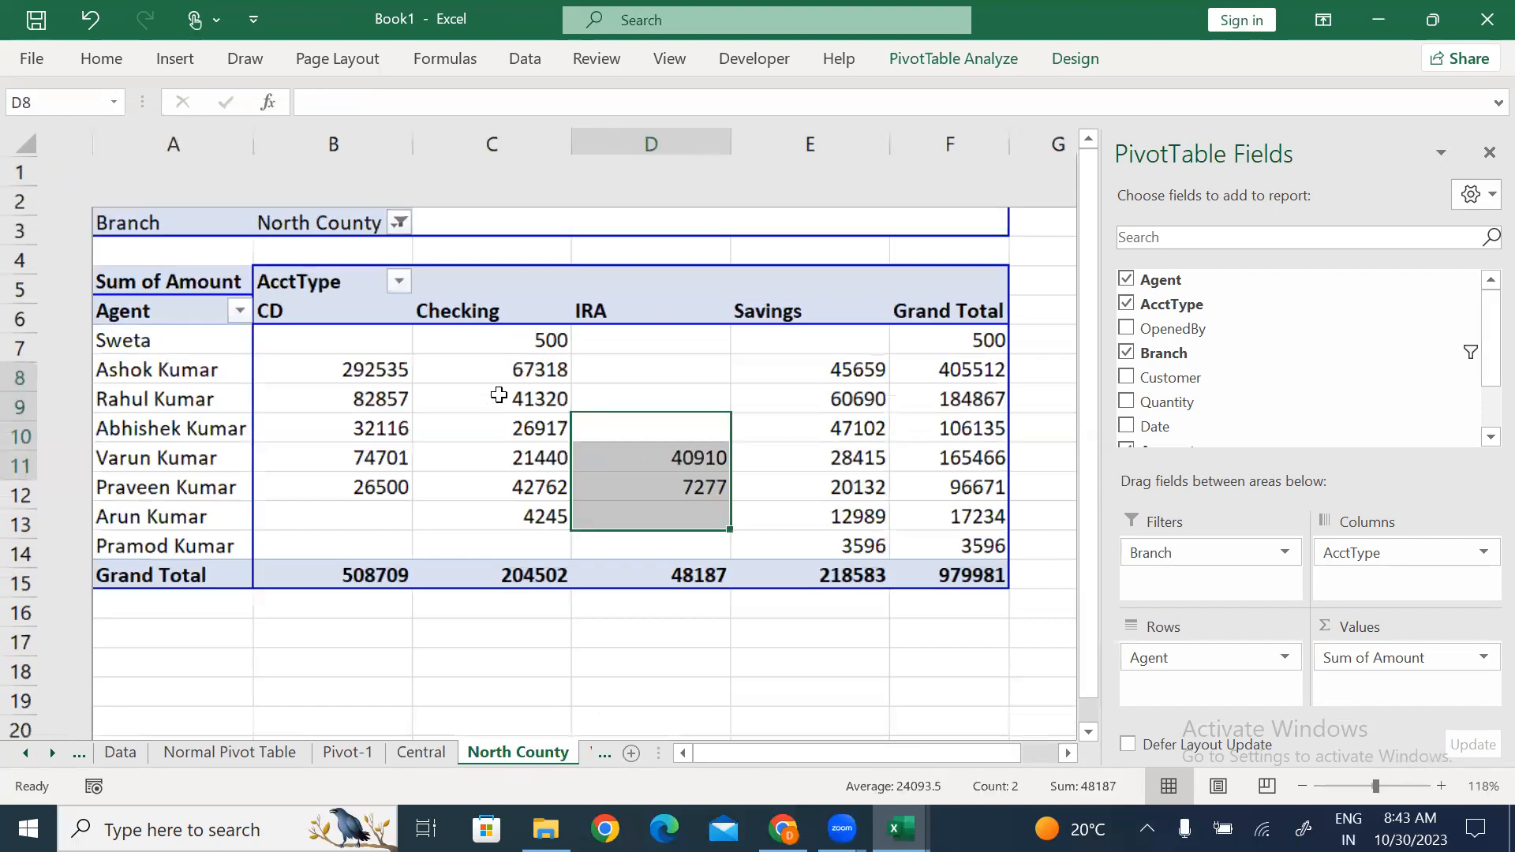
click(573, 609)
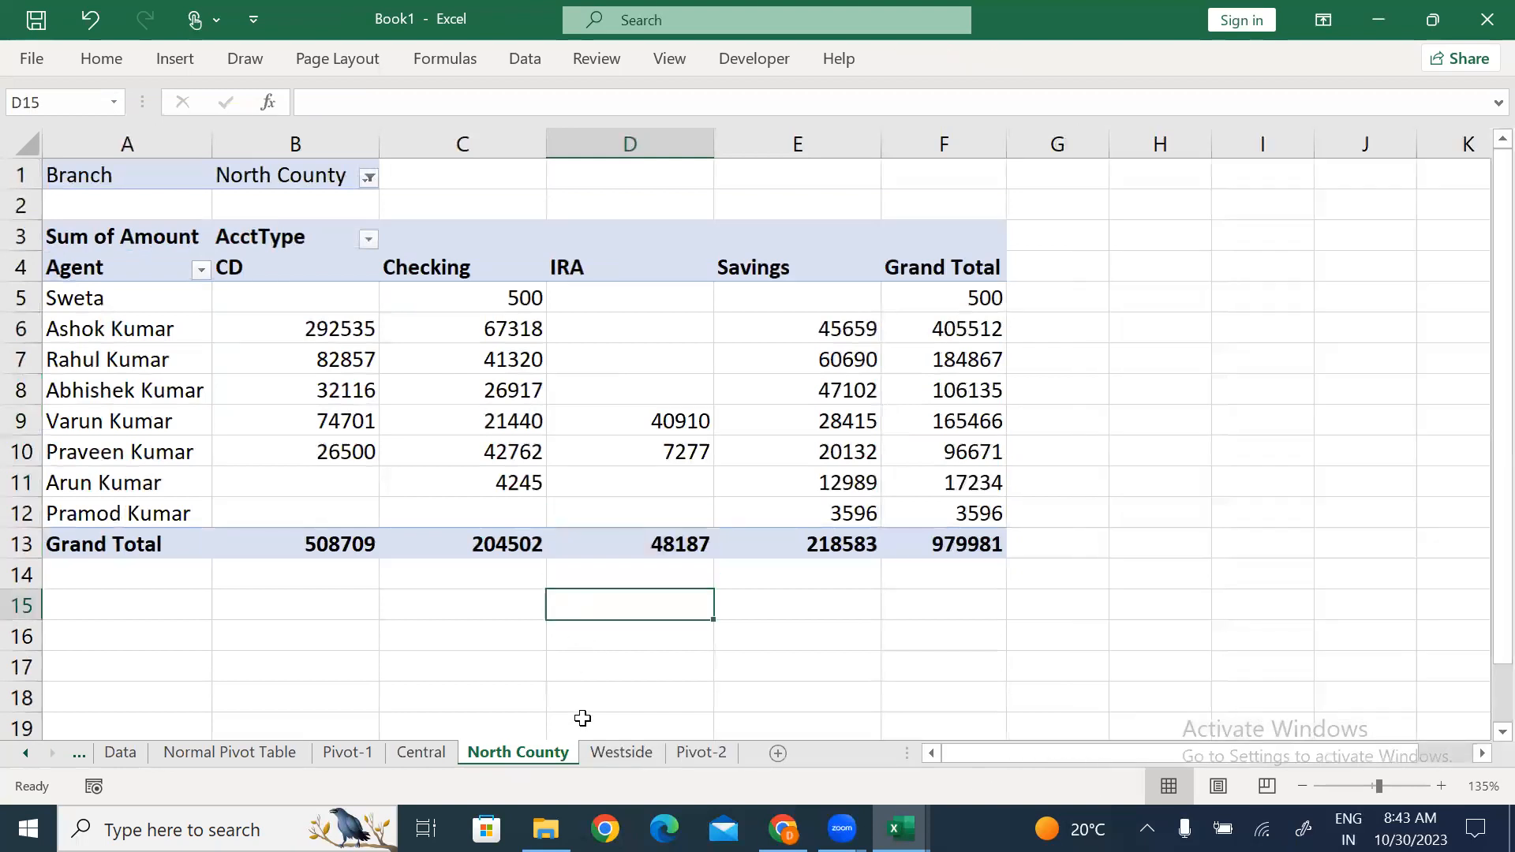
click(619, 751)
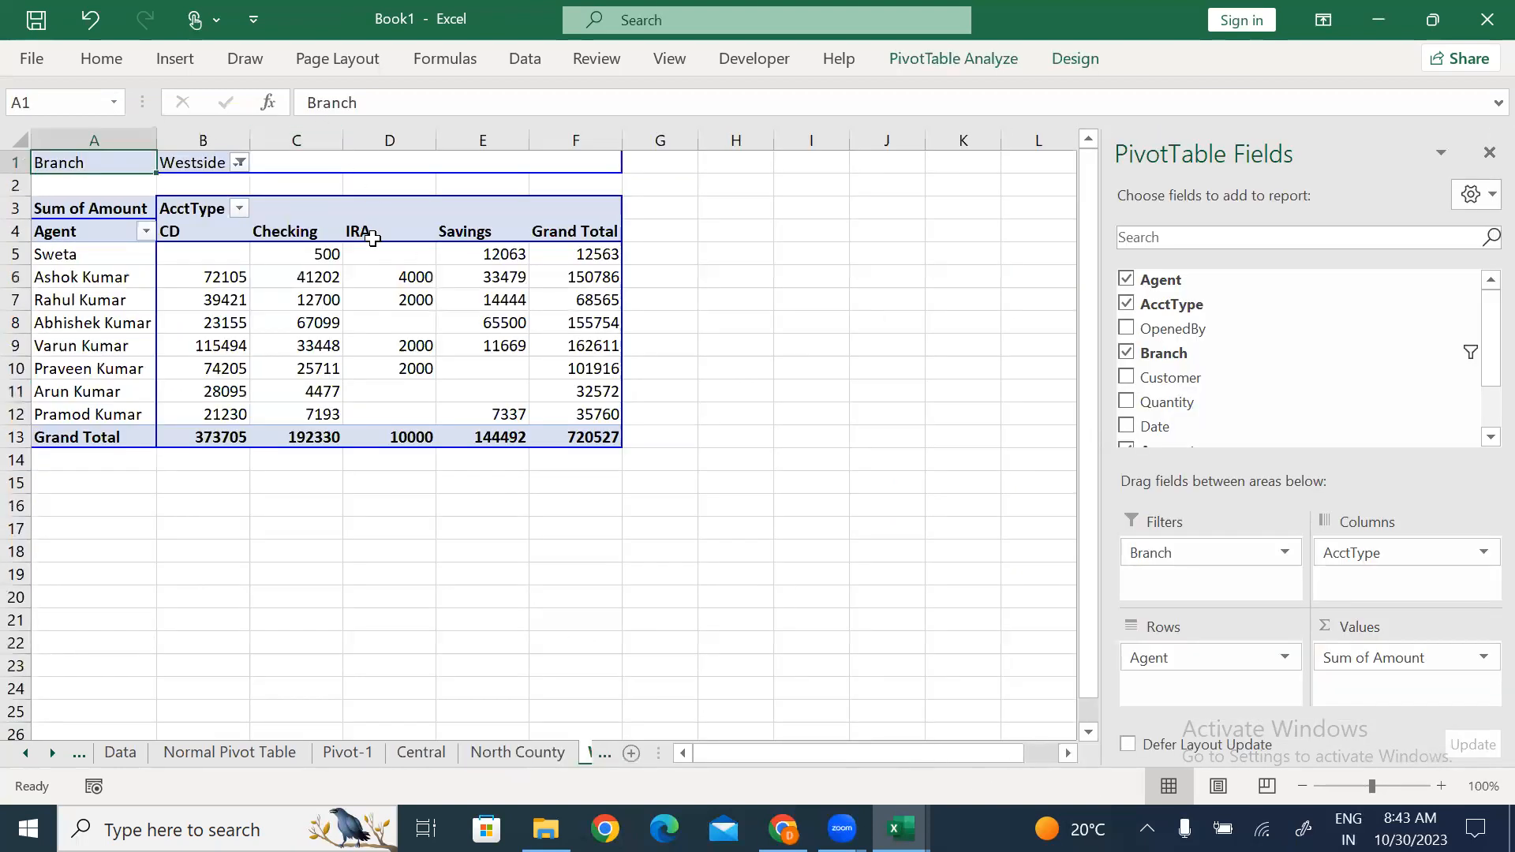
ctrl+scroll(372, 239, up, 3)
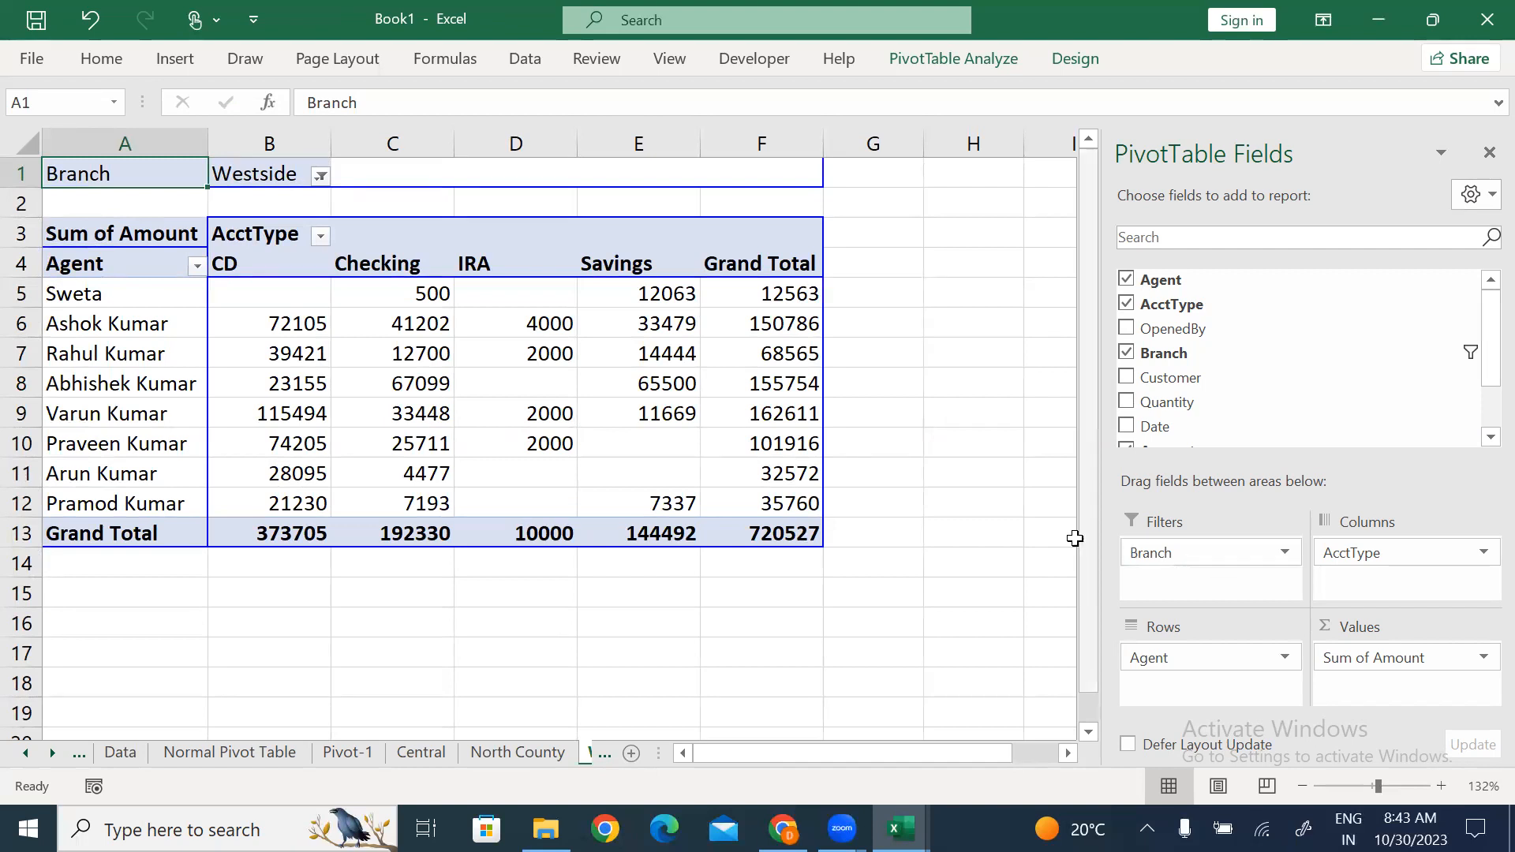
Group the Central, North County and Westside sheets and permanently delete them.
ctrl+click(437, 745)
ctrl+click(521, 751)
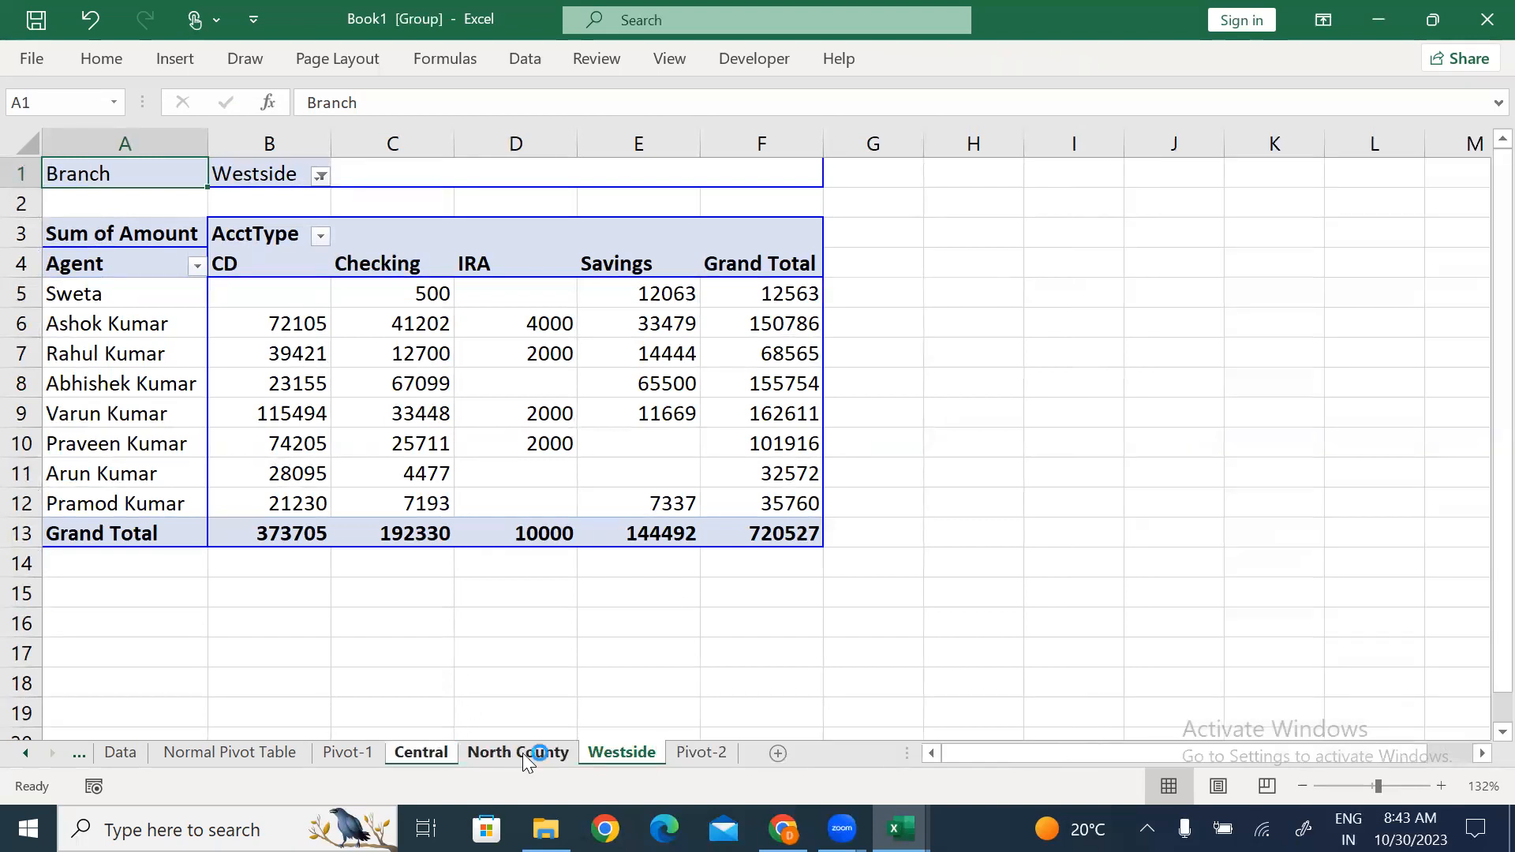
key(alt+e)
key(l)
key(Return)
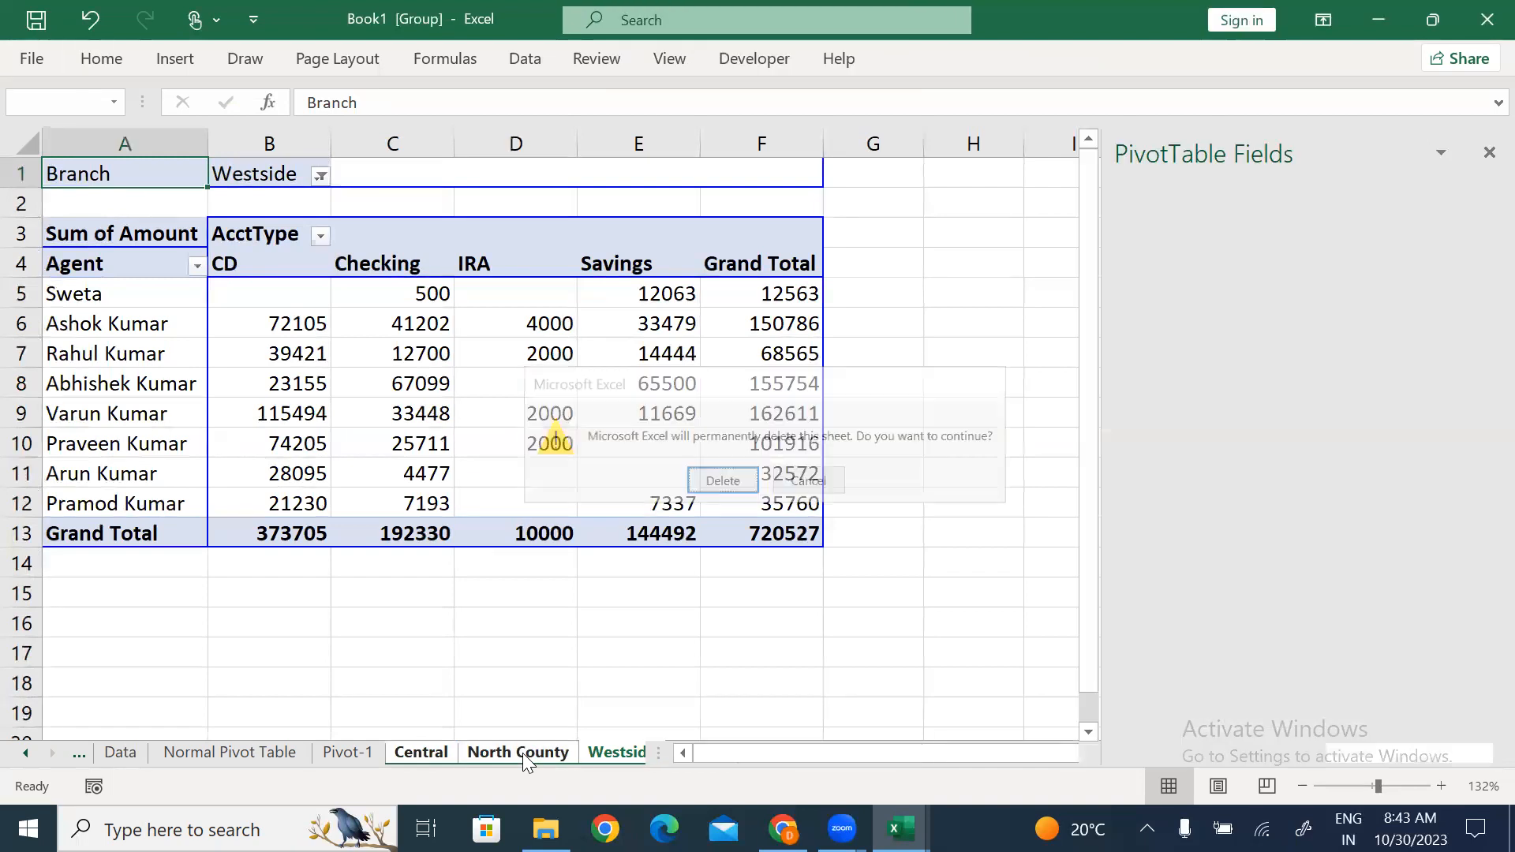
Enter Done as the status of Generate Report with Pivot and Quiz-2 (Weekly Report) on SummarySheet.
click(78, 755)
click(76, 753)
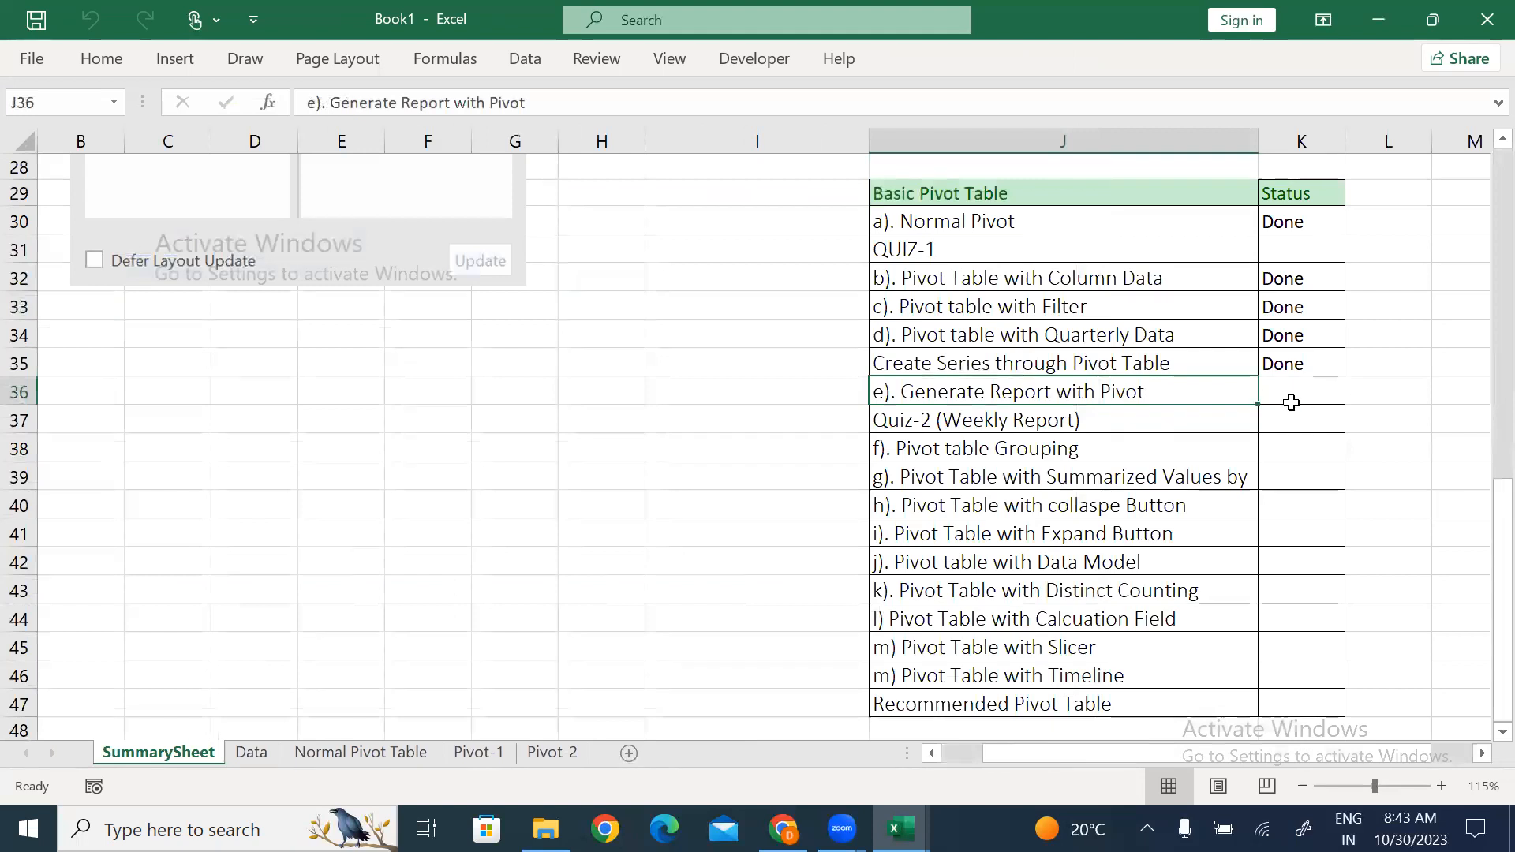
key(Tab)
text(Done)
key(Return)
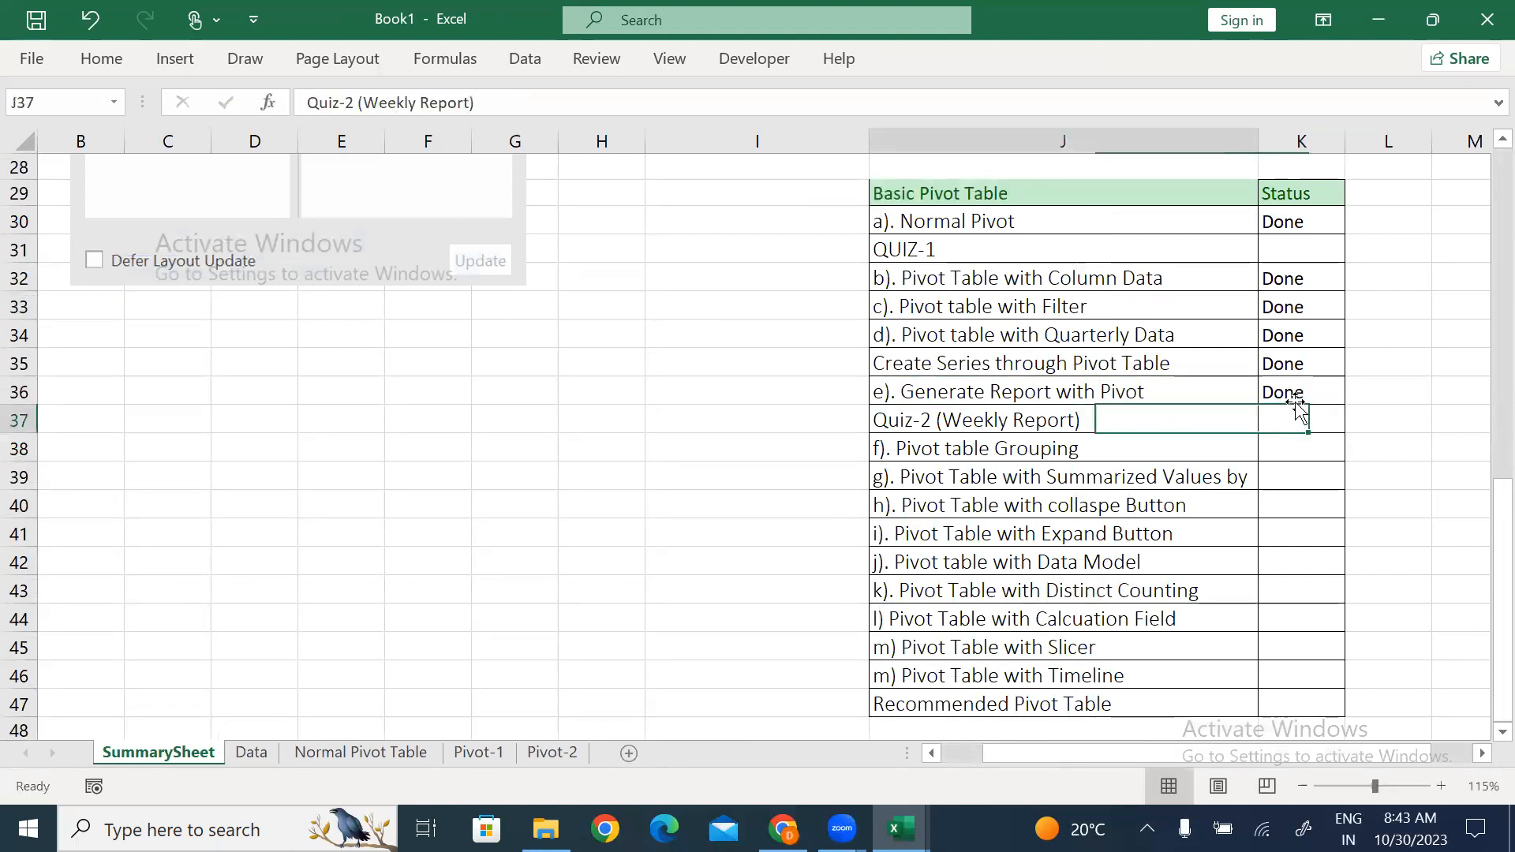
key(Tab)
text(Done)
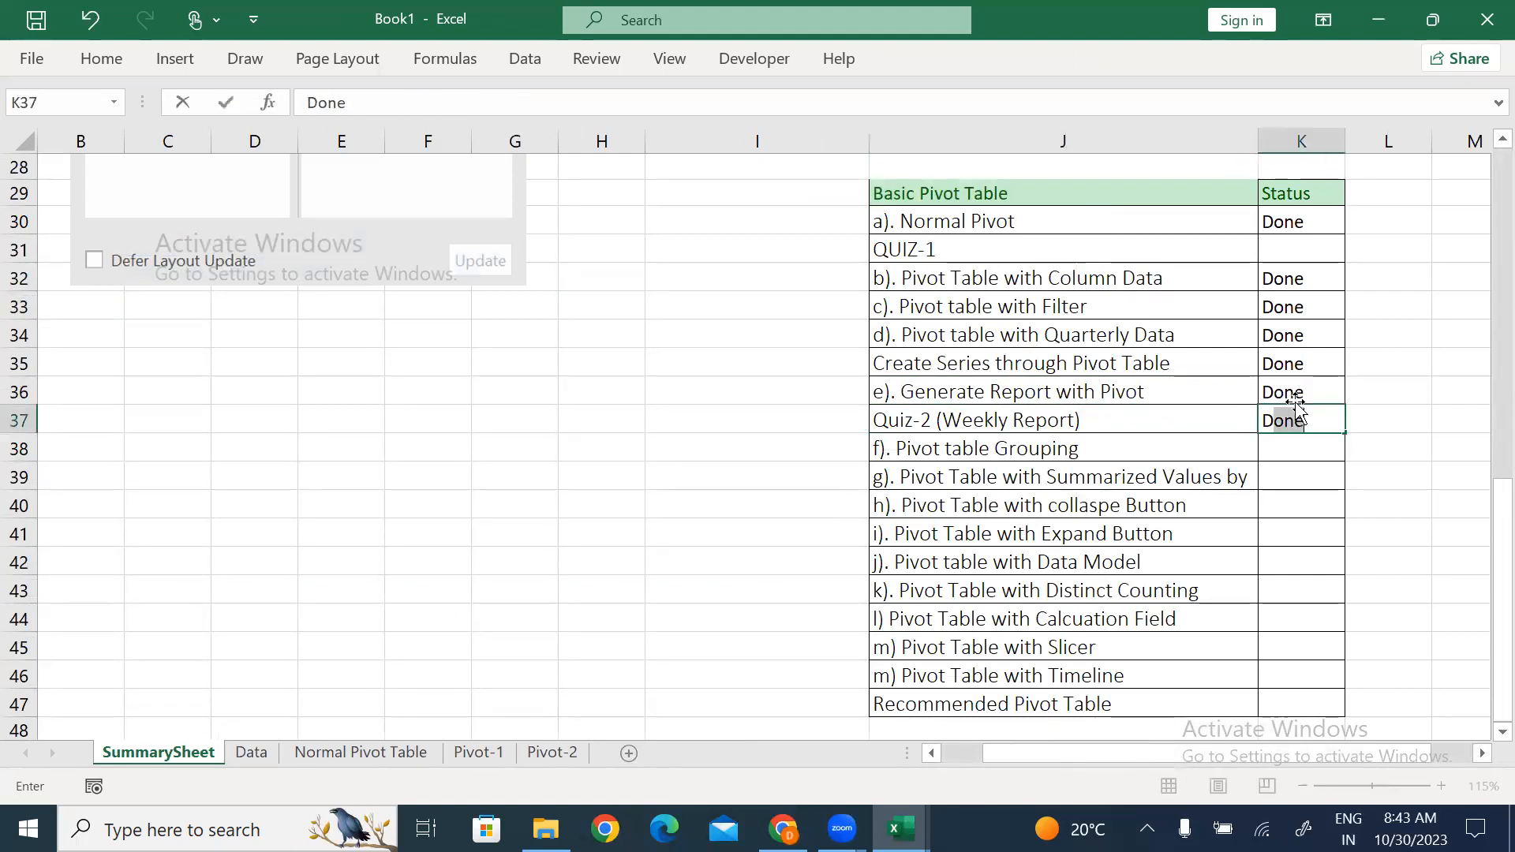
key(Return)
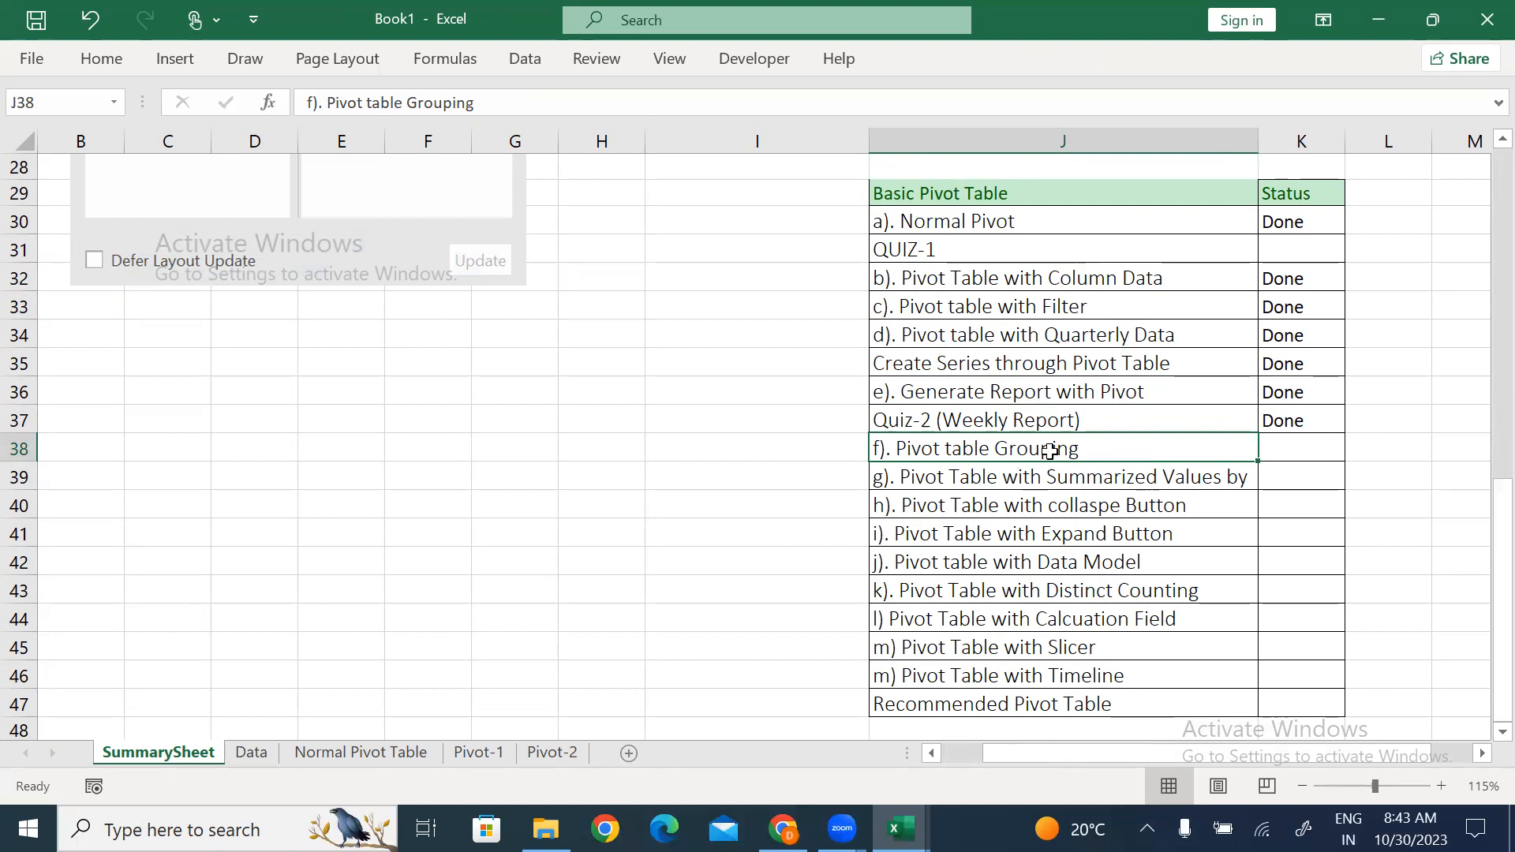
Copy the whole table from the Data sheet into a new workbook and autofit its column widths.
click(252, 753)
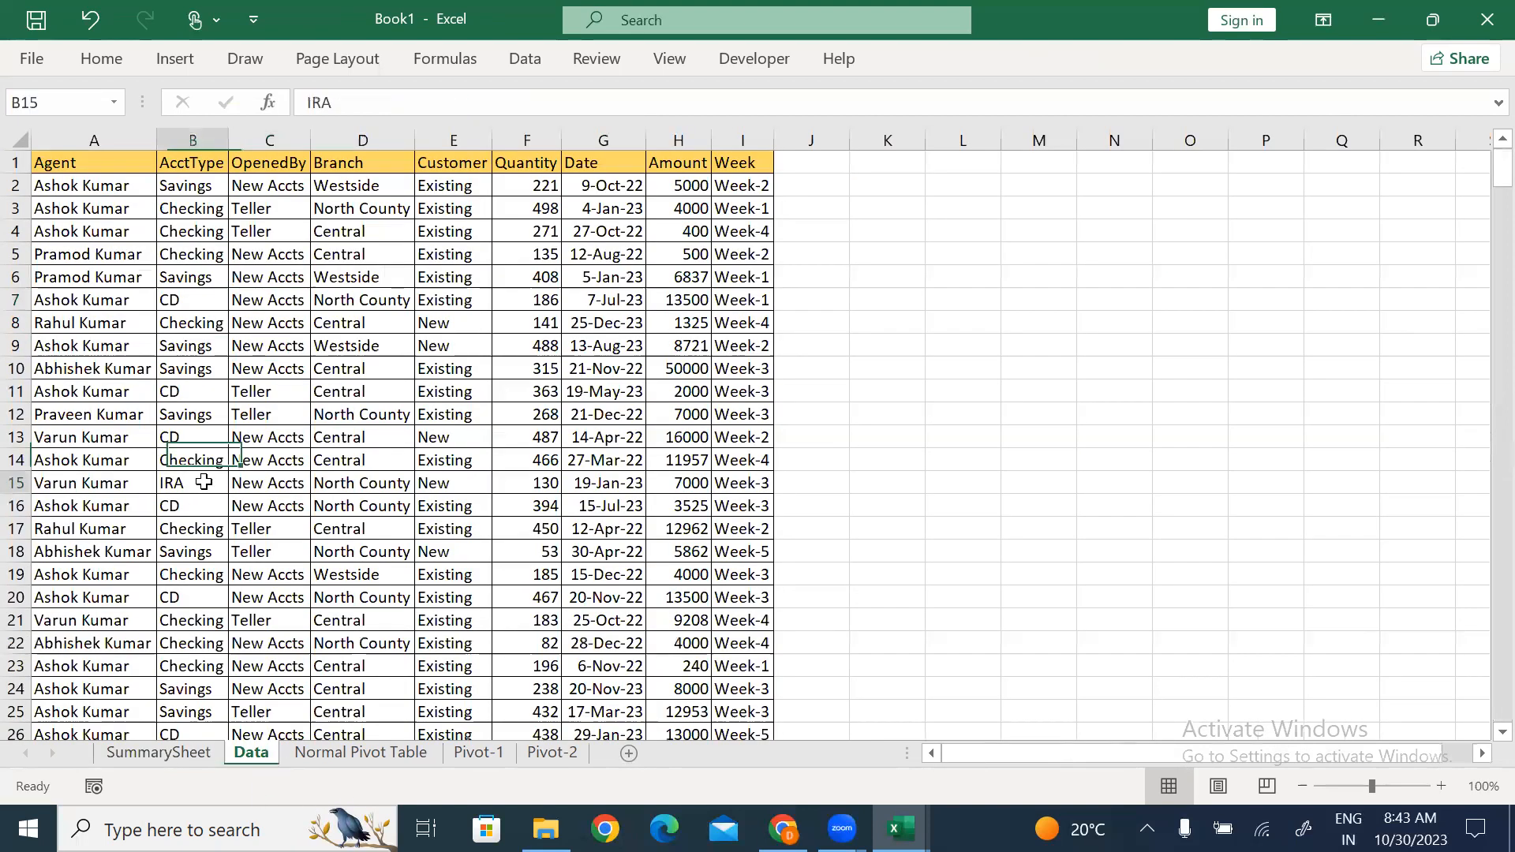
key(ctrl+a)
key(ctrl+c)
key(alt+Tab)
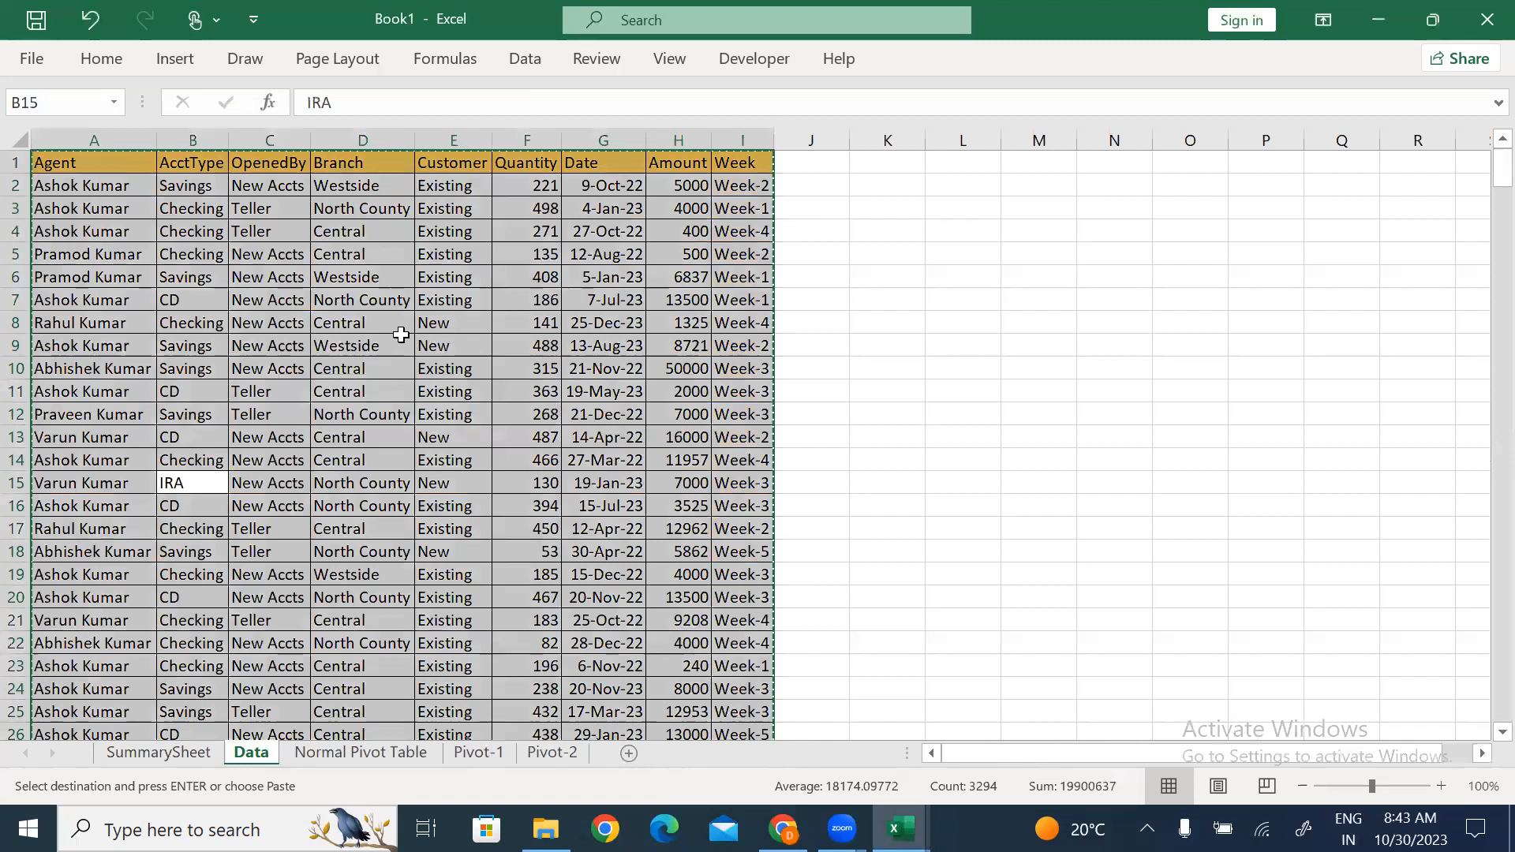
key(ctrl+n)
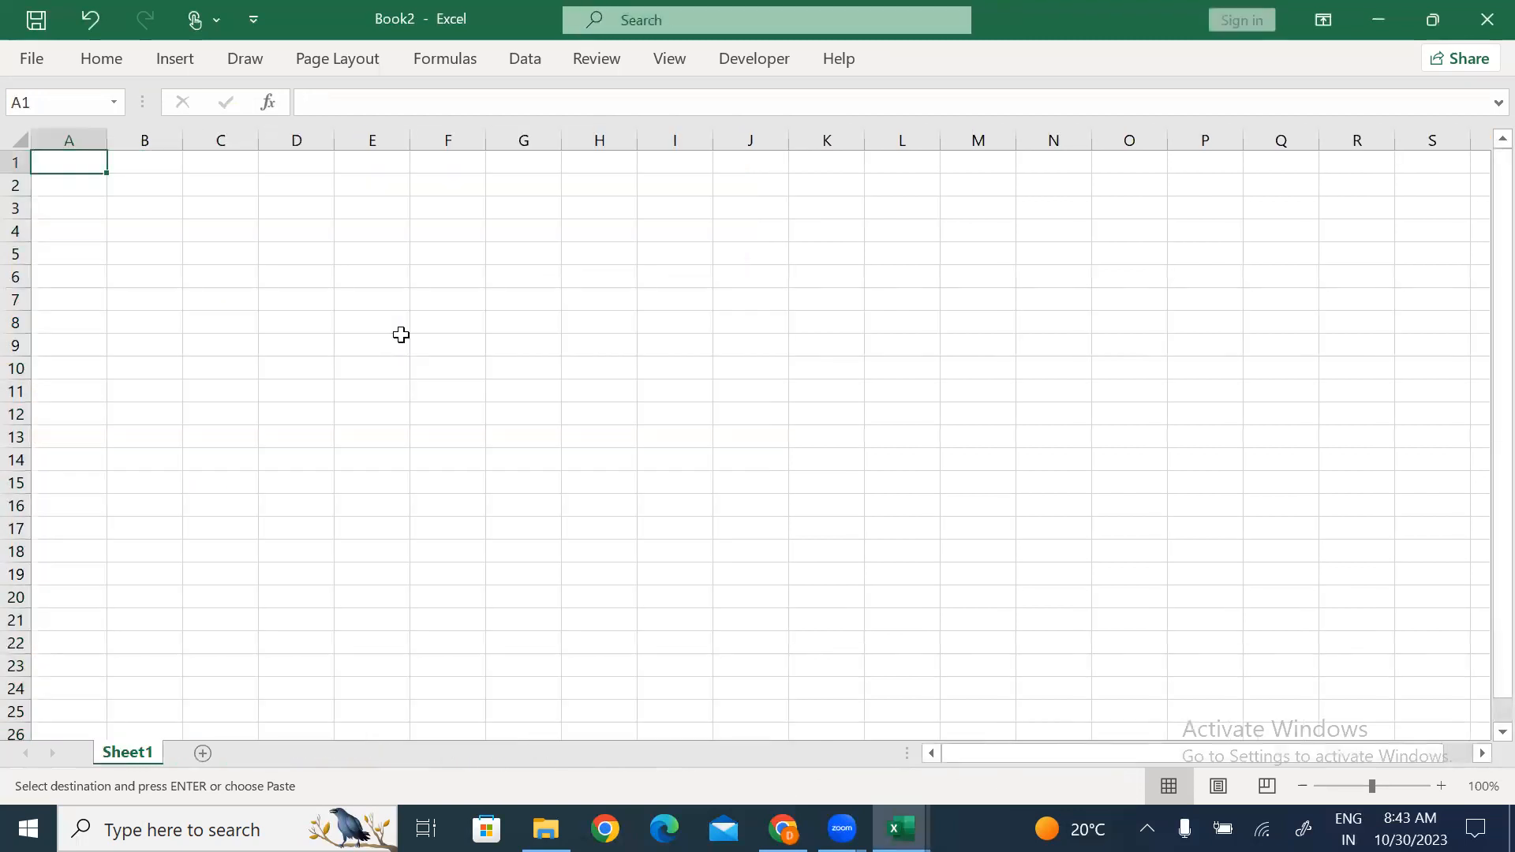
key(ctrl+v)
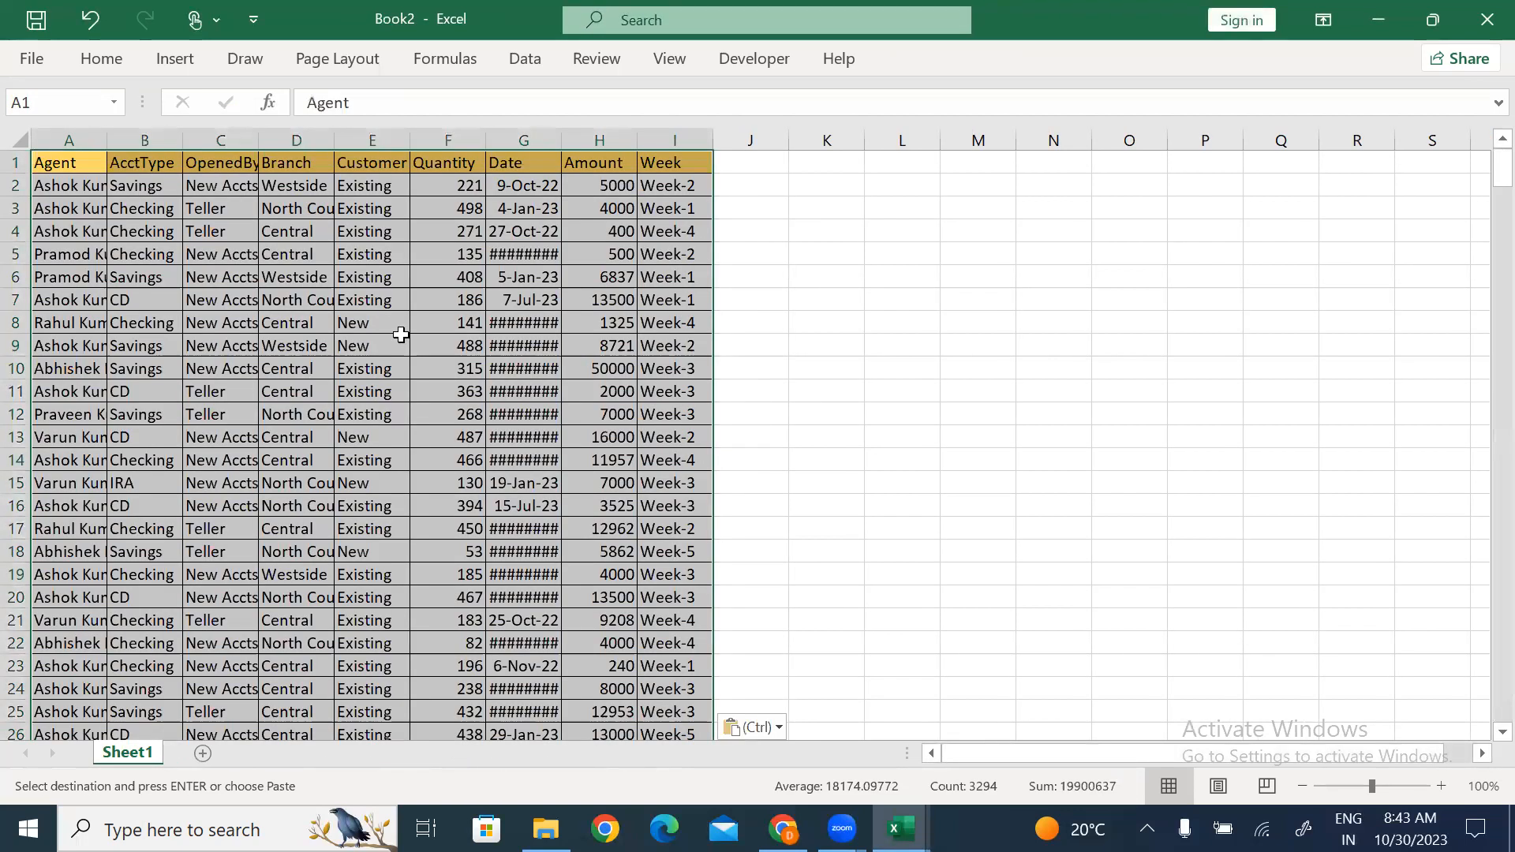
key(alt+h)
key(o)
key(i)
key(Right)
Create a pivot table from Sheet1!$A$1:$I$366 on a new worksheet and move that sheet after Sheet1.
key(Escape)
key(Down)
key(Down)
key(Down)
key(Down)
key(alt+n)
key(v)
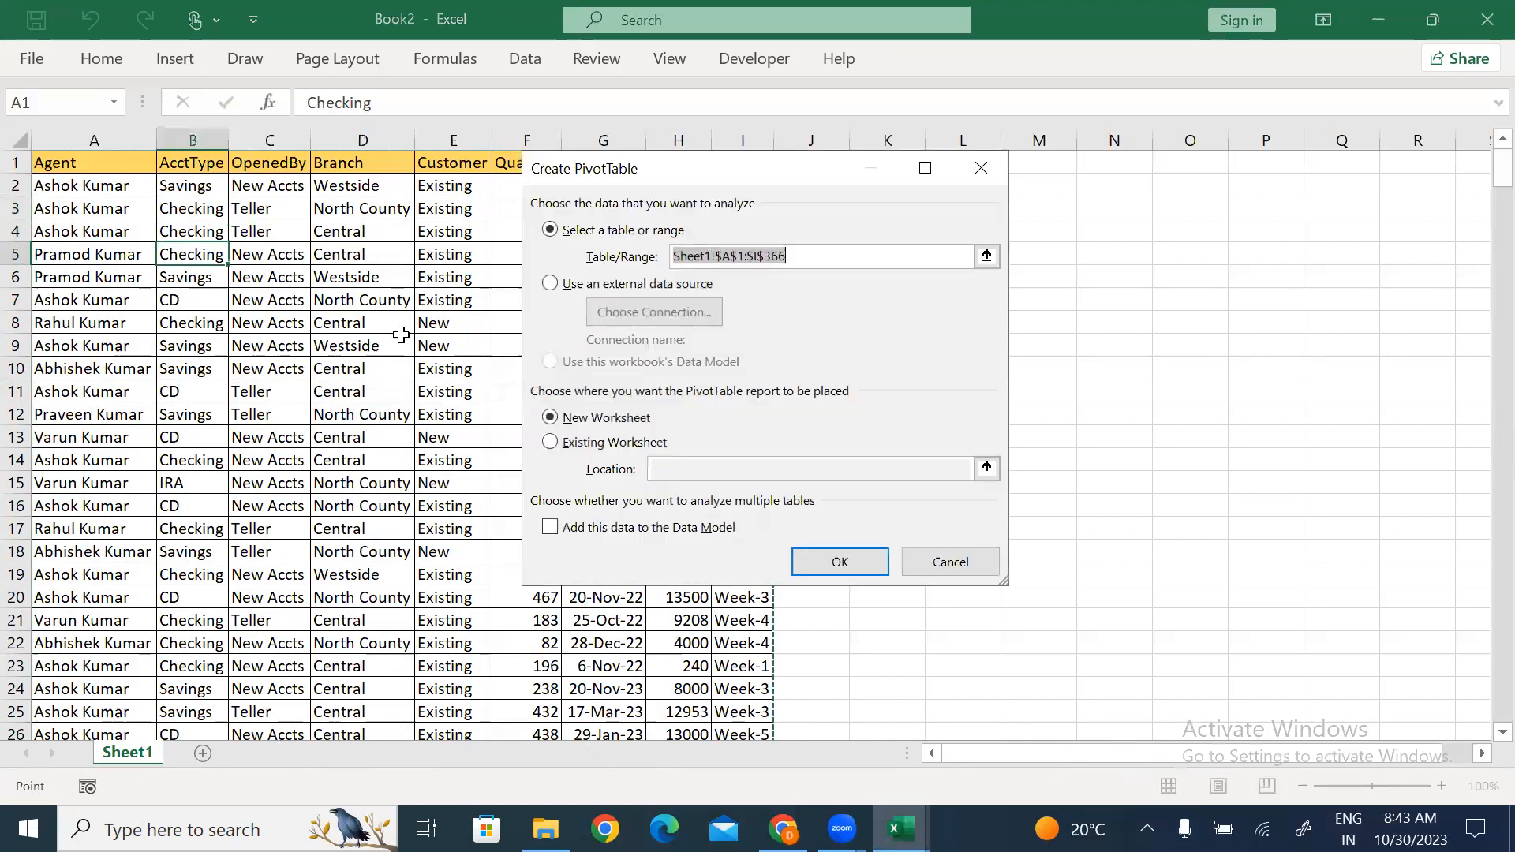
click(840, 561)
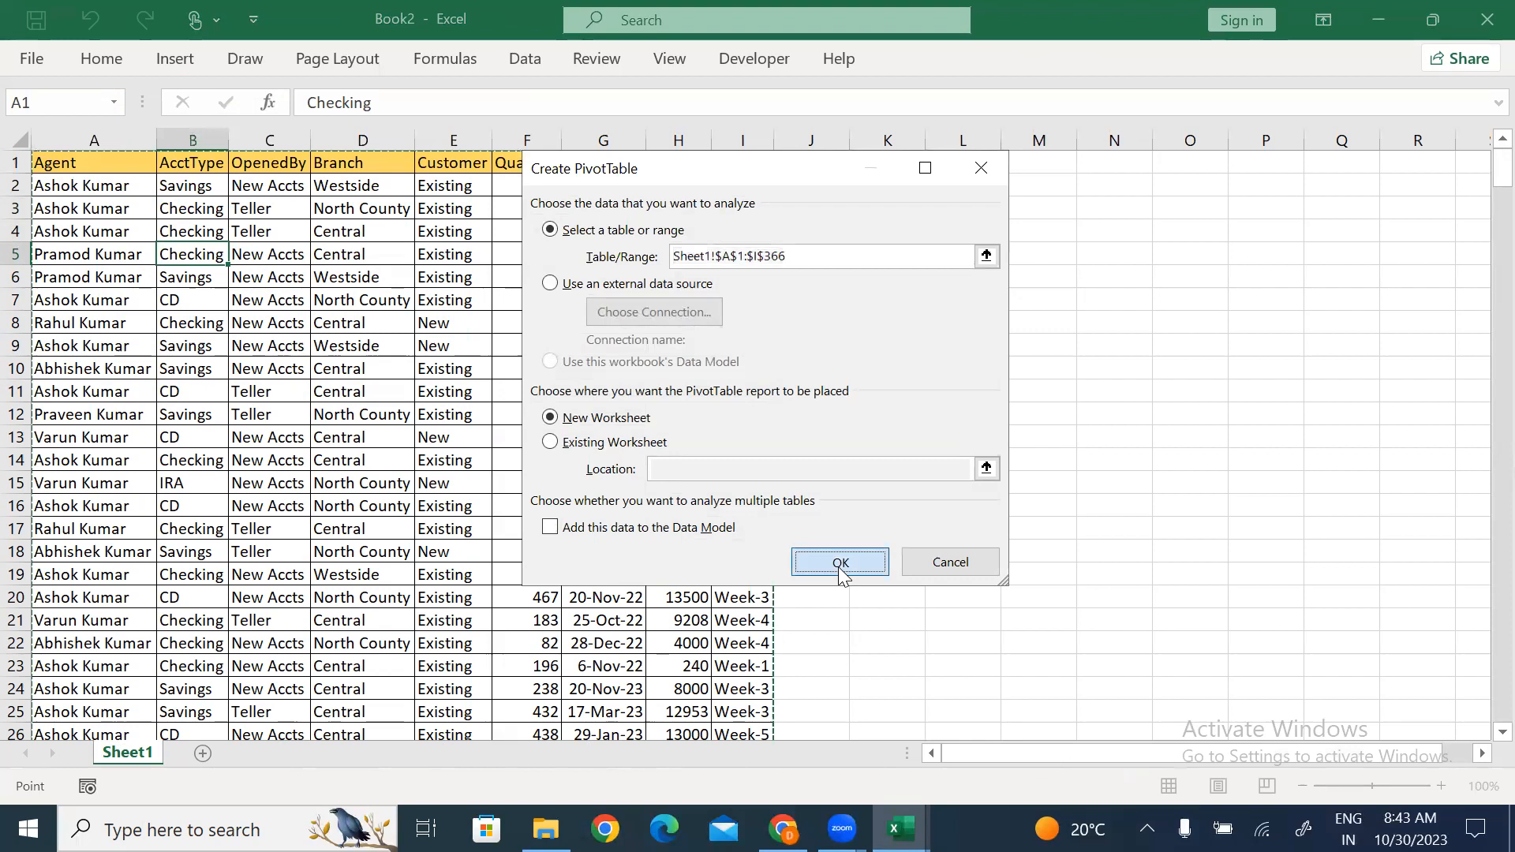
drag(123, 757, 294, 684)
Place Agent and Branch in the pivot table's filters, AcctType in the columns and Amount in the rows.
drag(1183, 280, 1196, 570)
drag(1168, 304, 1384, 578)
scroll(1478, 332, down, 1)
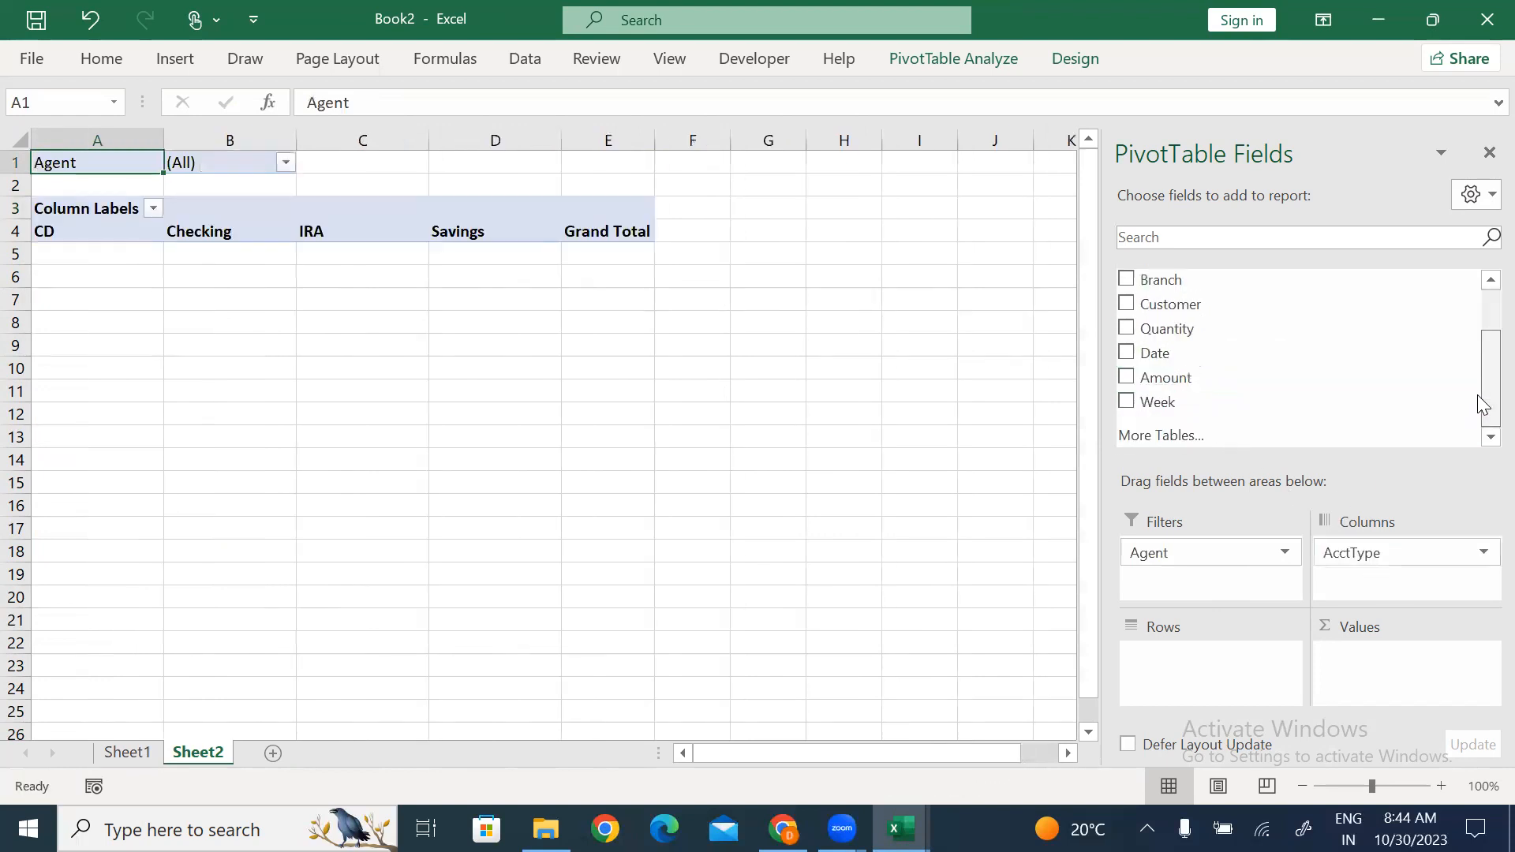
drag(1170, 390, 1192, 693)
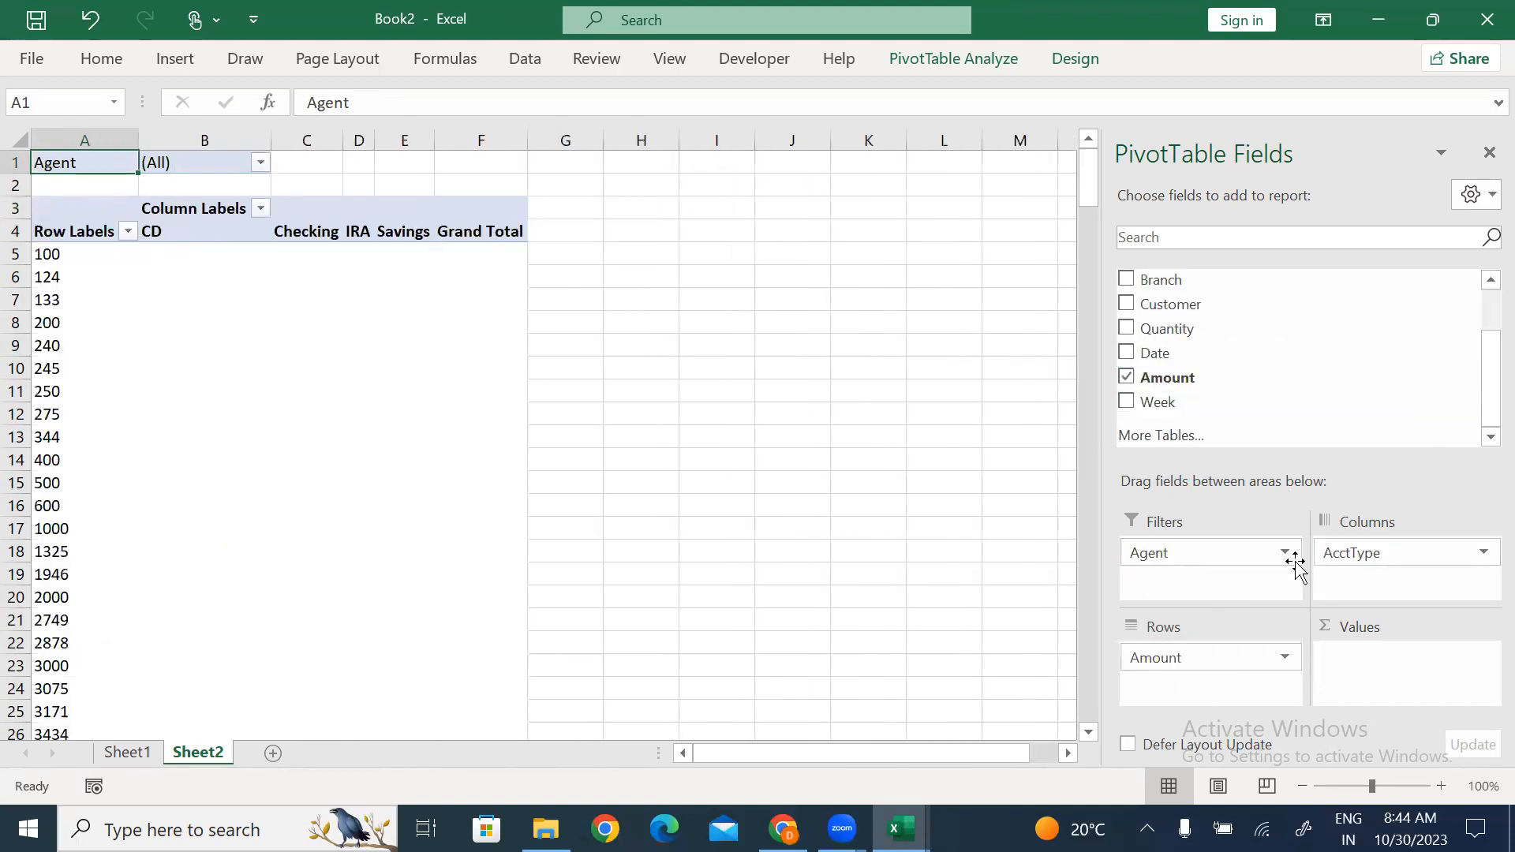
drag(1478, 379, 1481, 333)
drag(1223, 353, 1197, 573)
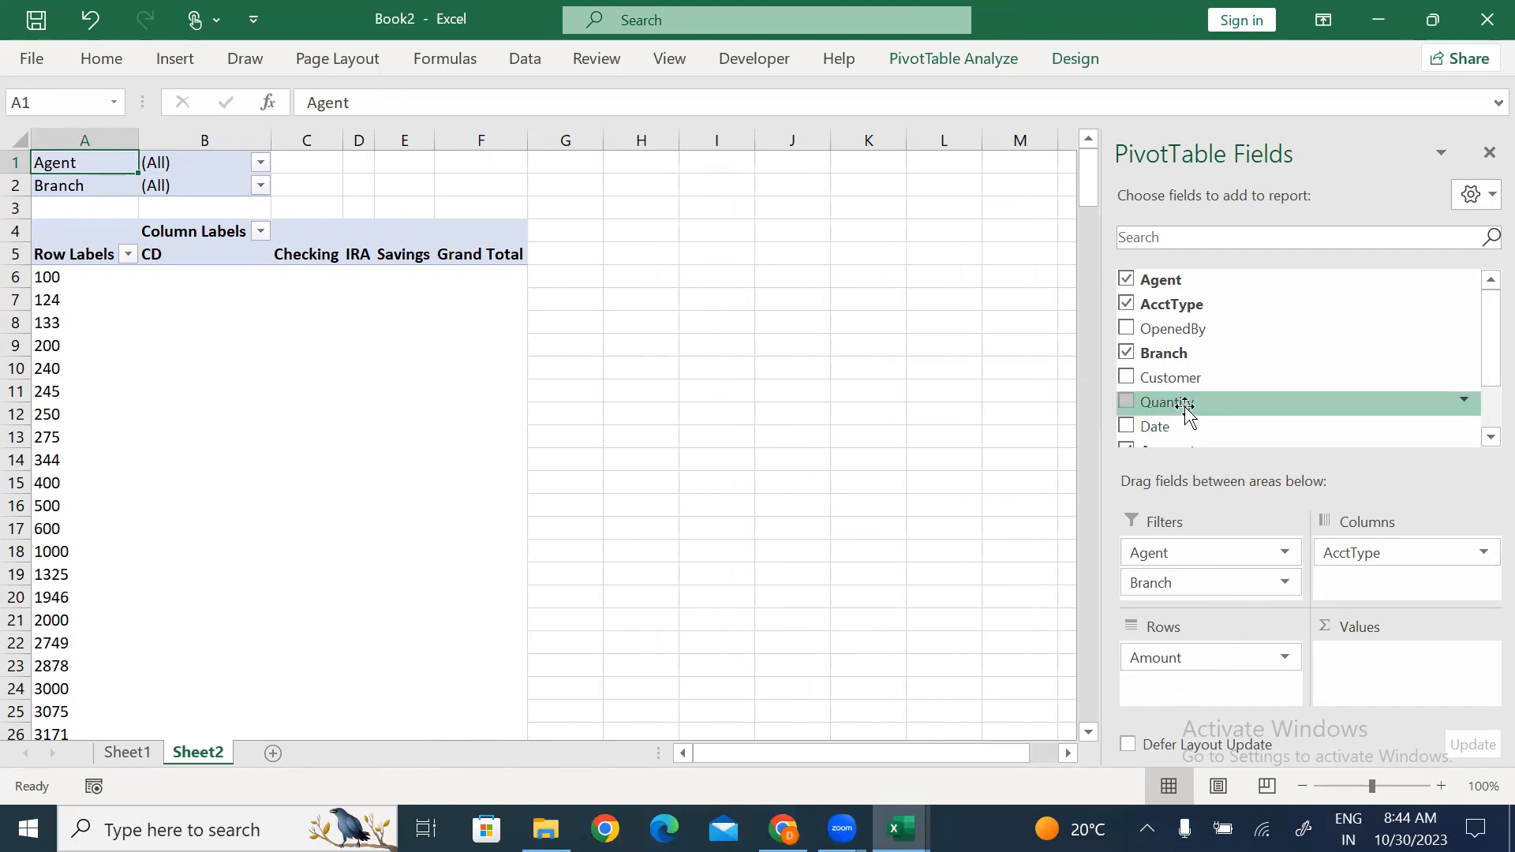
Move Amount to the values, and Agent and Branch from the filters to the rows with Branch nested under Agent.
drag(1481, 324, 1479, 402)
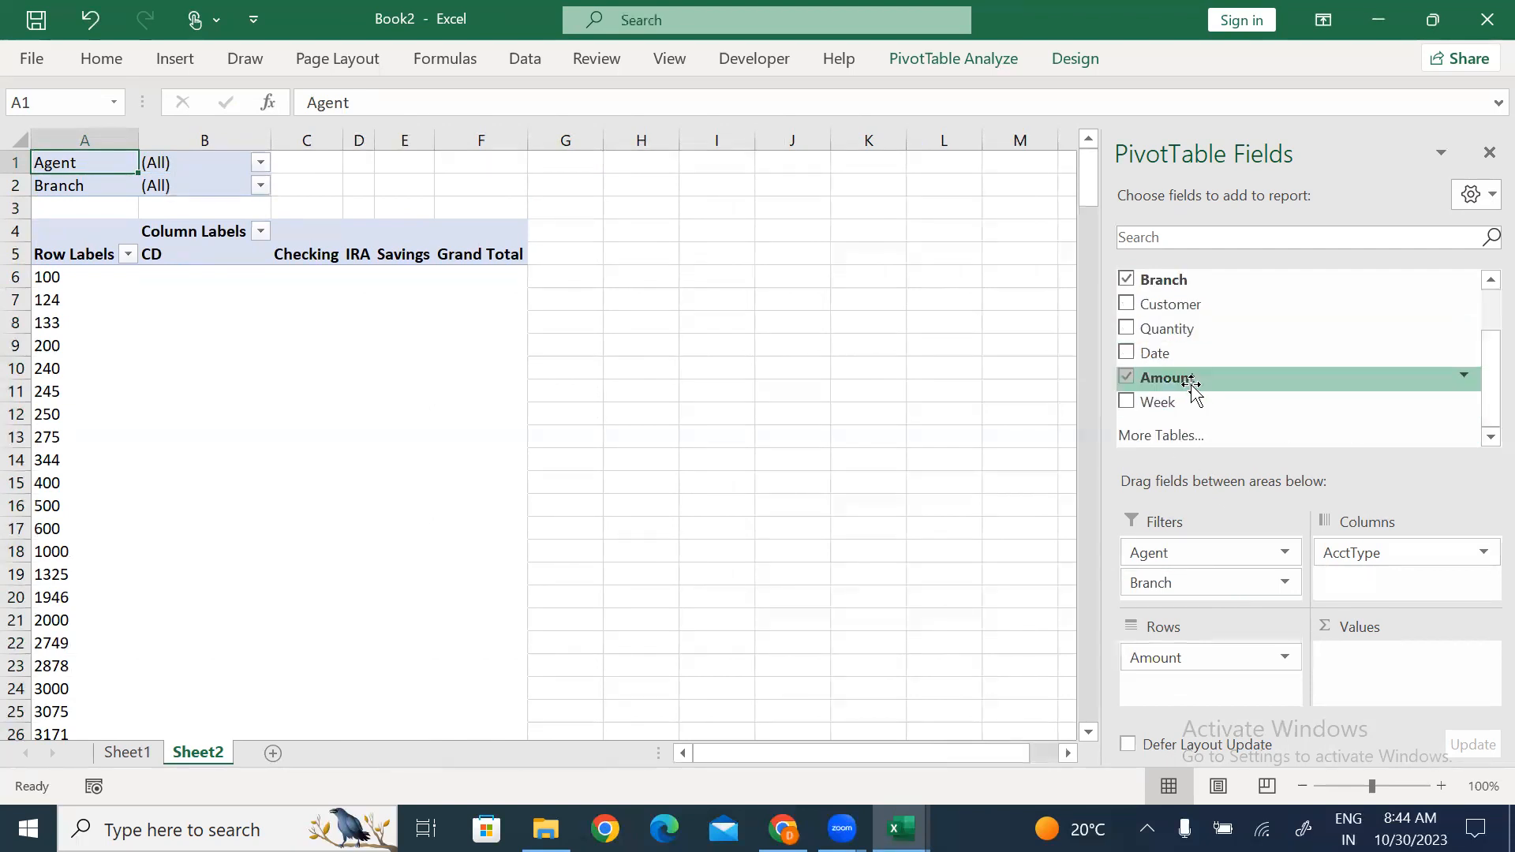
drag(1182, 658, 1412, 687)
drag(1197, 558, 1187, 656)
drag(1184, 552, 1186, 686)
click(762, 527)
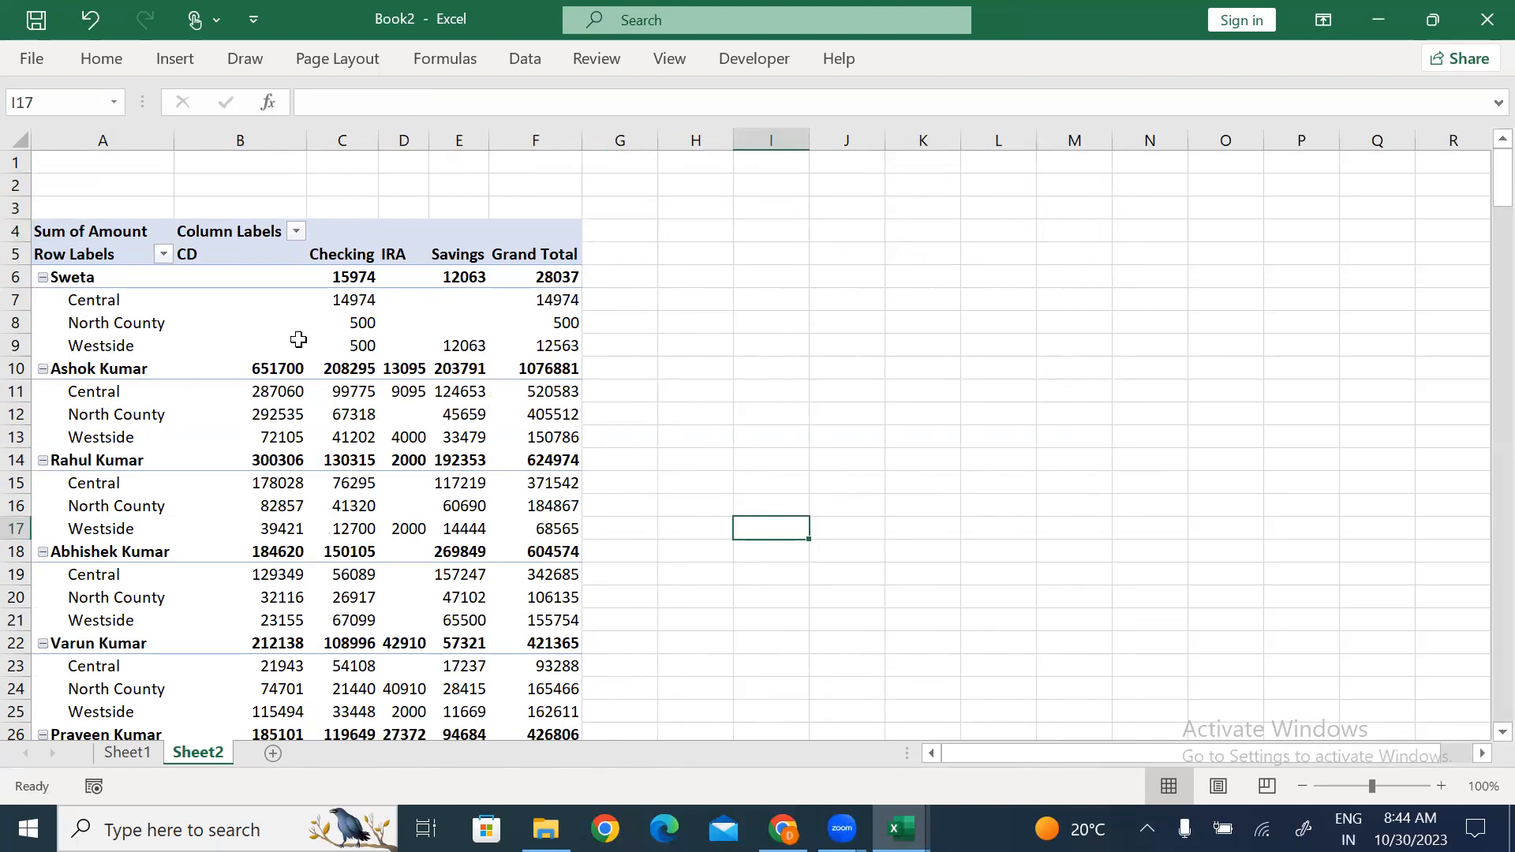
Switch the pivot table to the classic PivotTable layout in its display options.
mouse_move(556, 330)
right_click(133, 314)
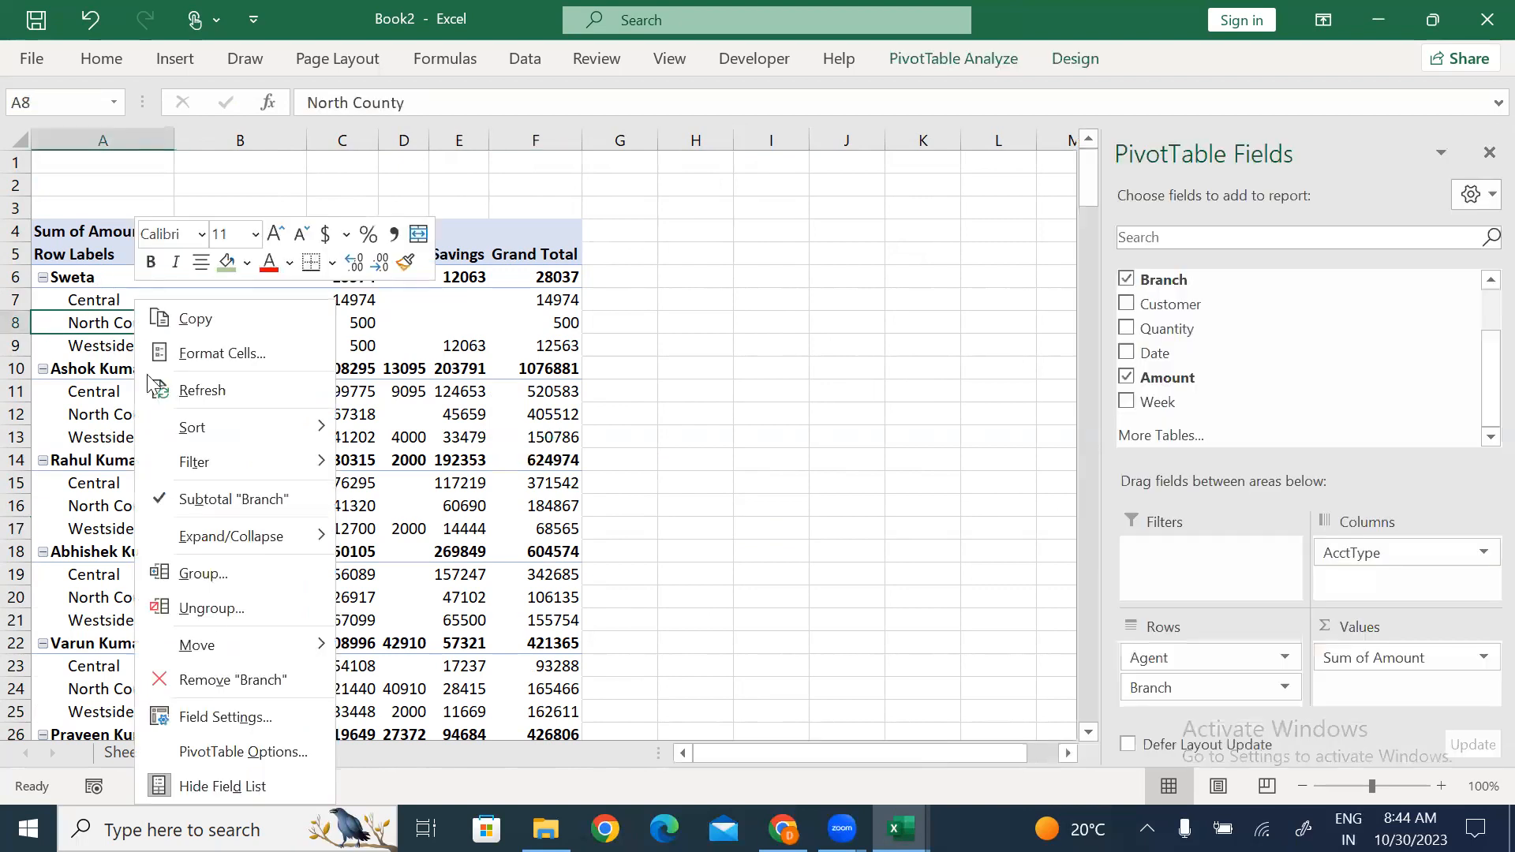
click(237, 755)
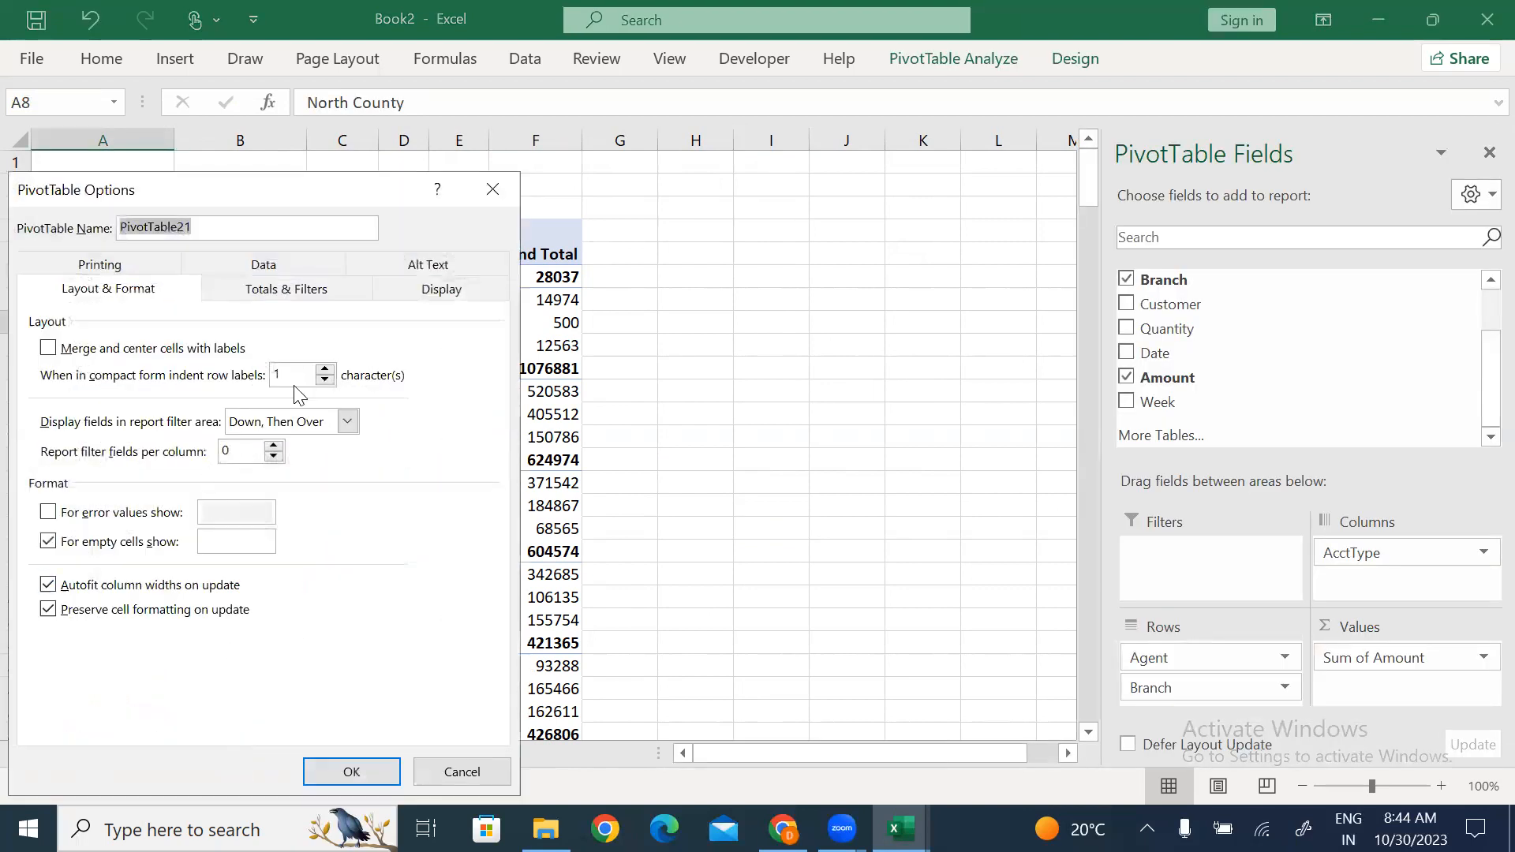
click(438, 290)
click(49, 483)
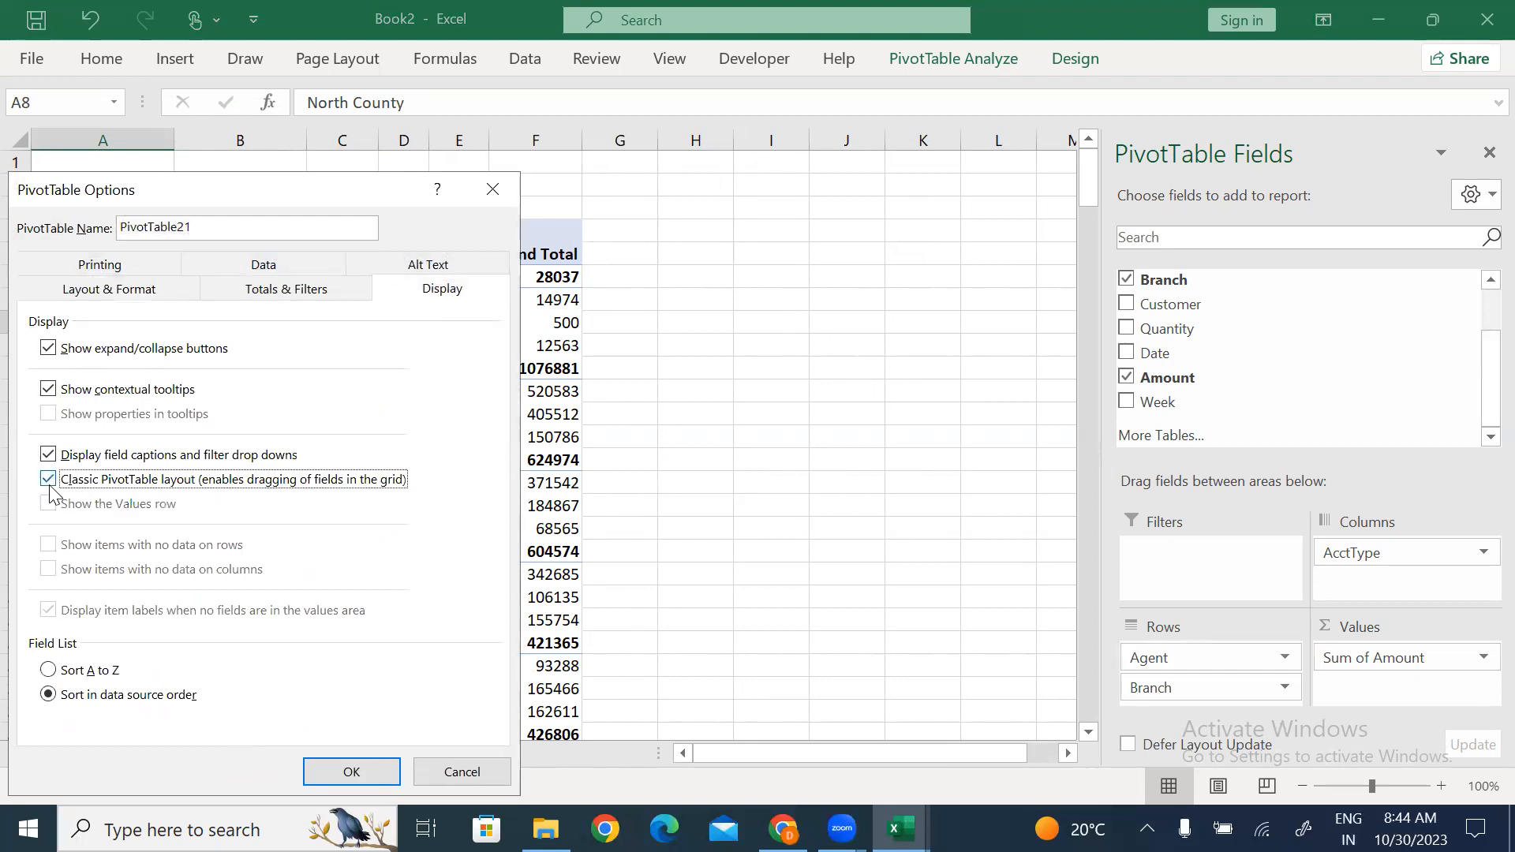
click(351, 771)
click(403, 407)
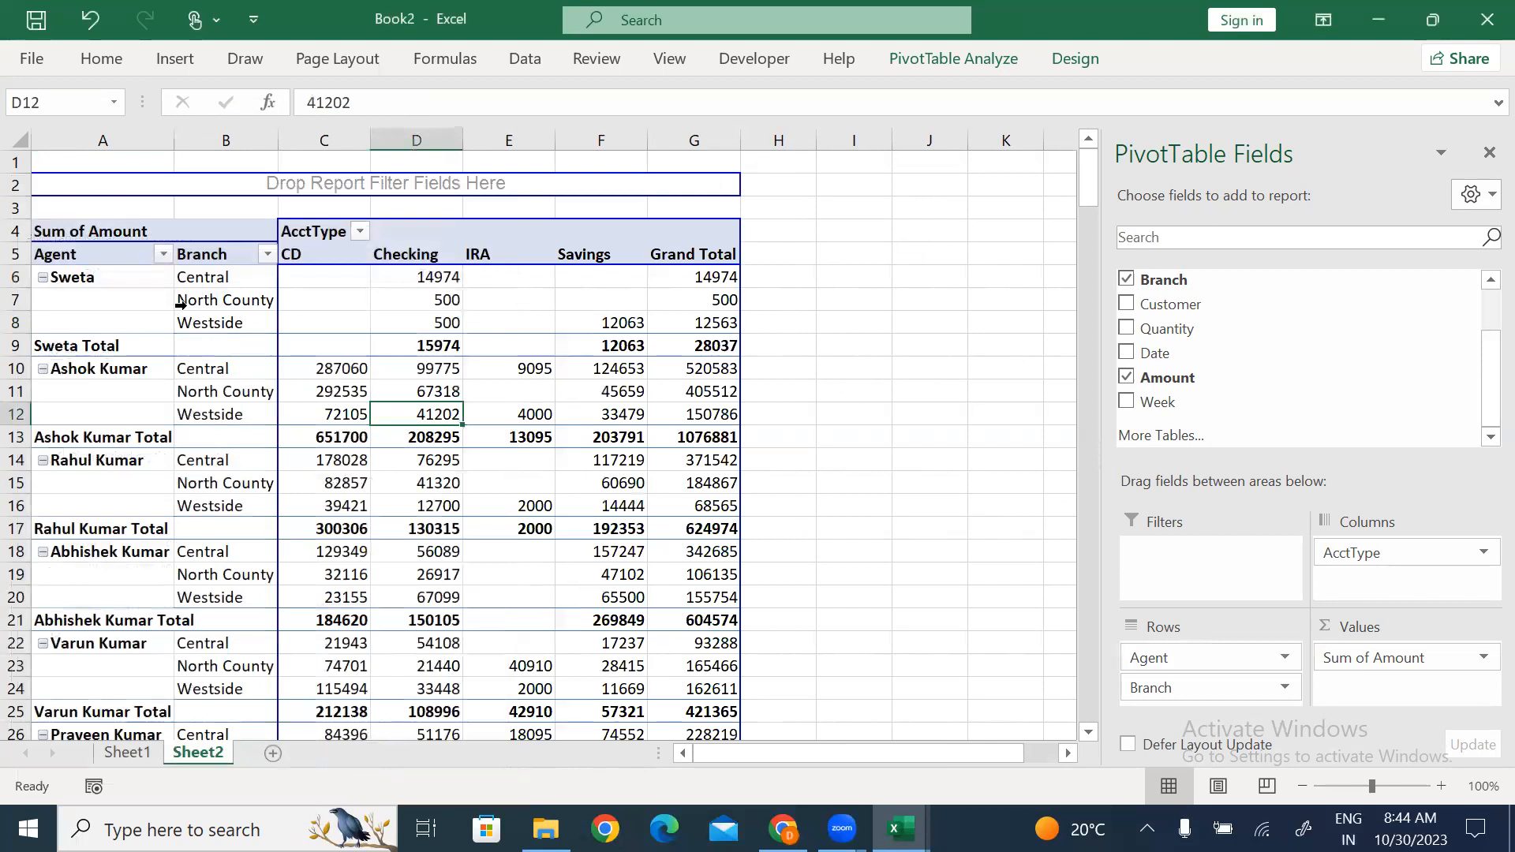
Examine the blank Agent cells beside the branch rows of the first two agents.
drag(94, 284, 116, 320)
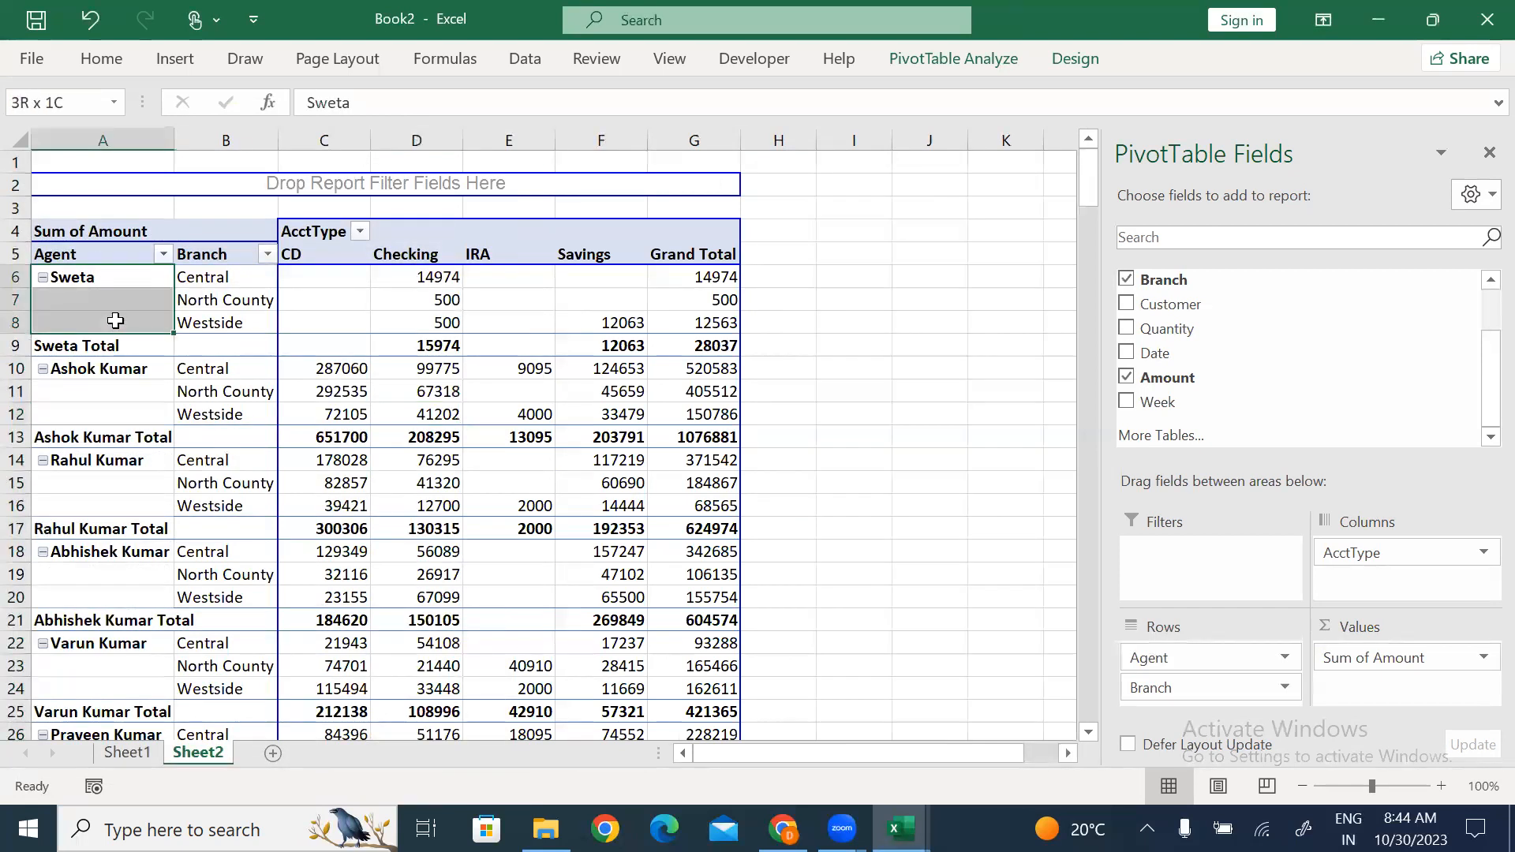
drag(207, 275, 229, 319)
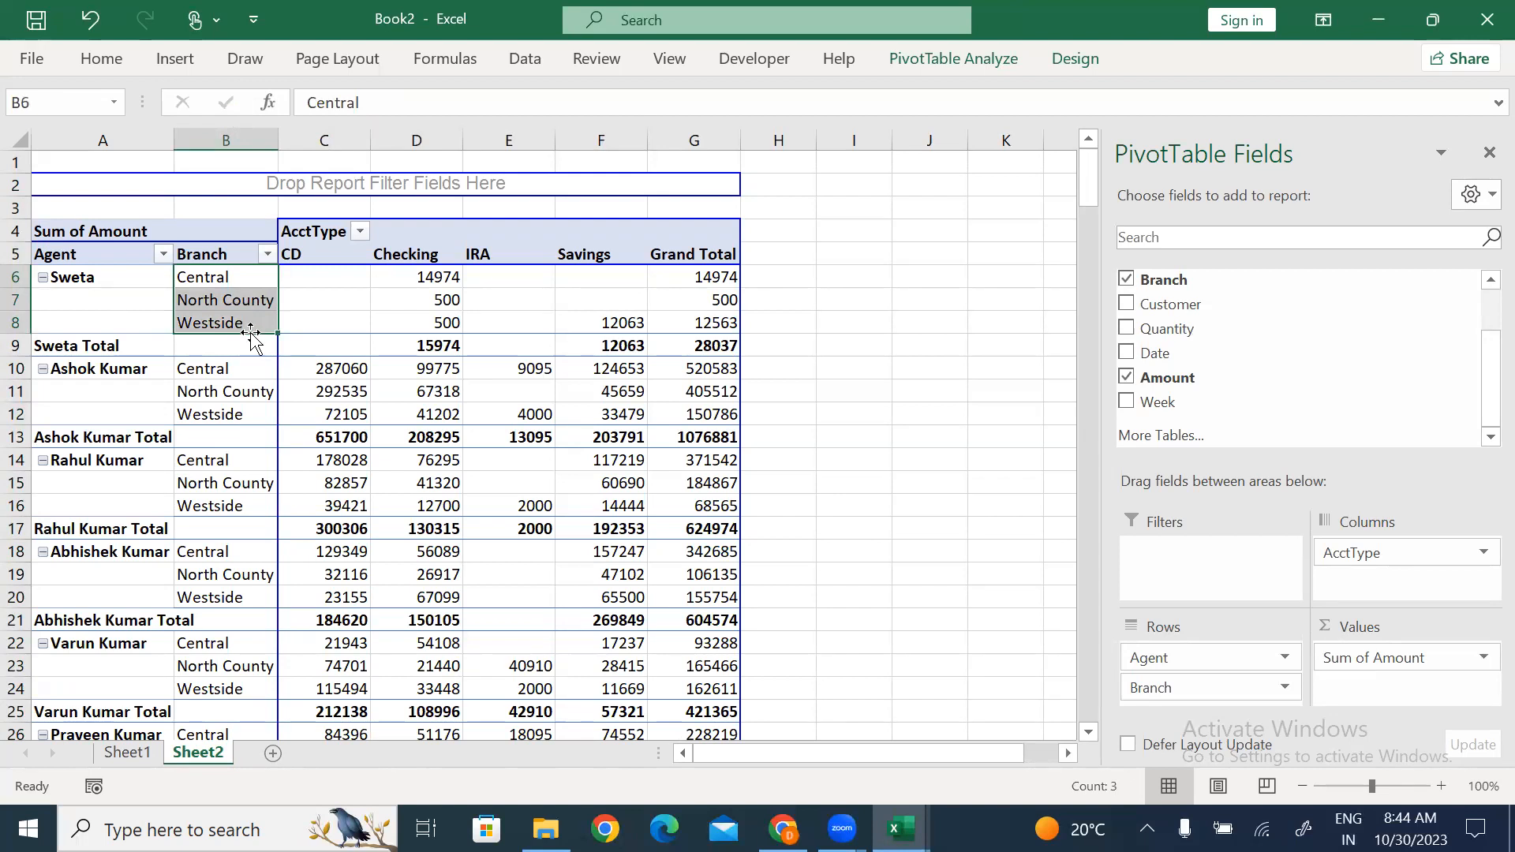
click(100, 277)
drag(96, 297, 110, 412)
click(96, 320)
click(105, 305)
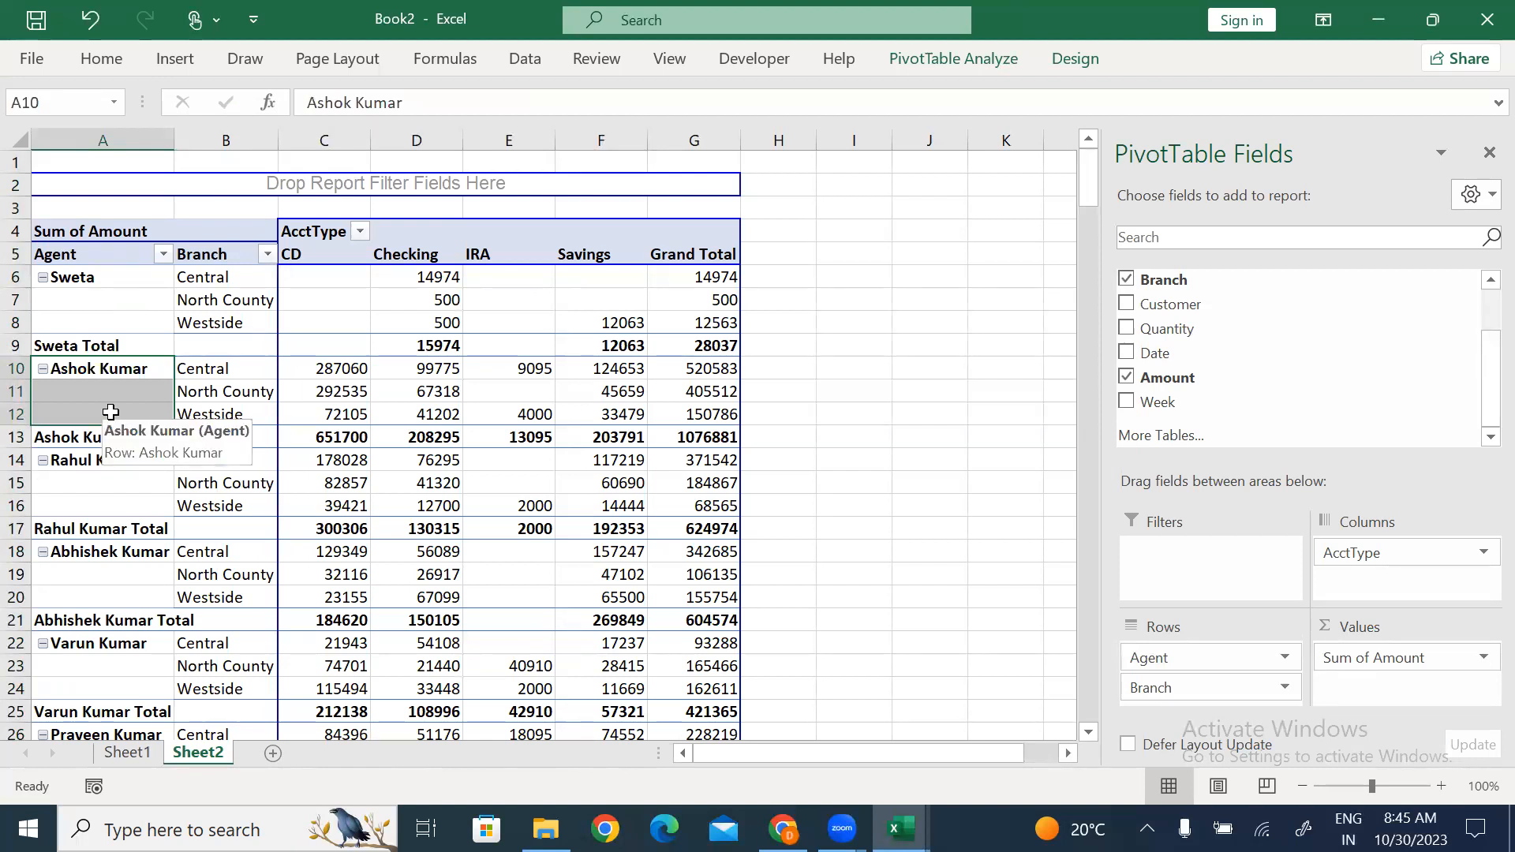
Set the pivot table's report layout to repeat all item labels and check the filled Agent cells.
click(154, 297)
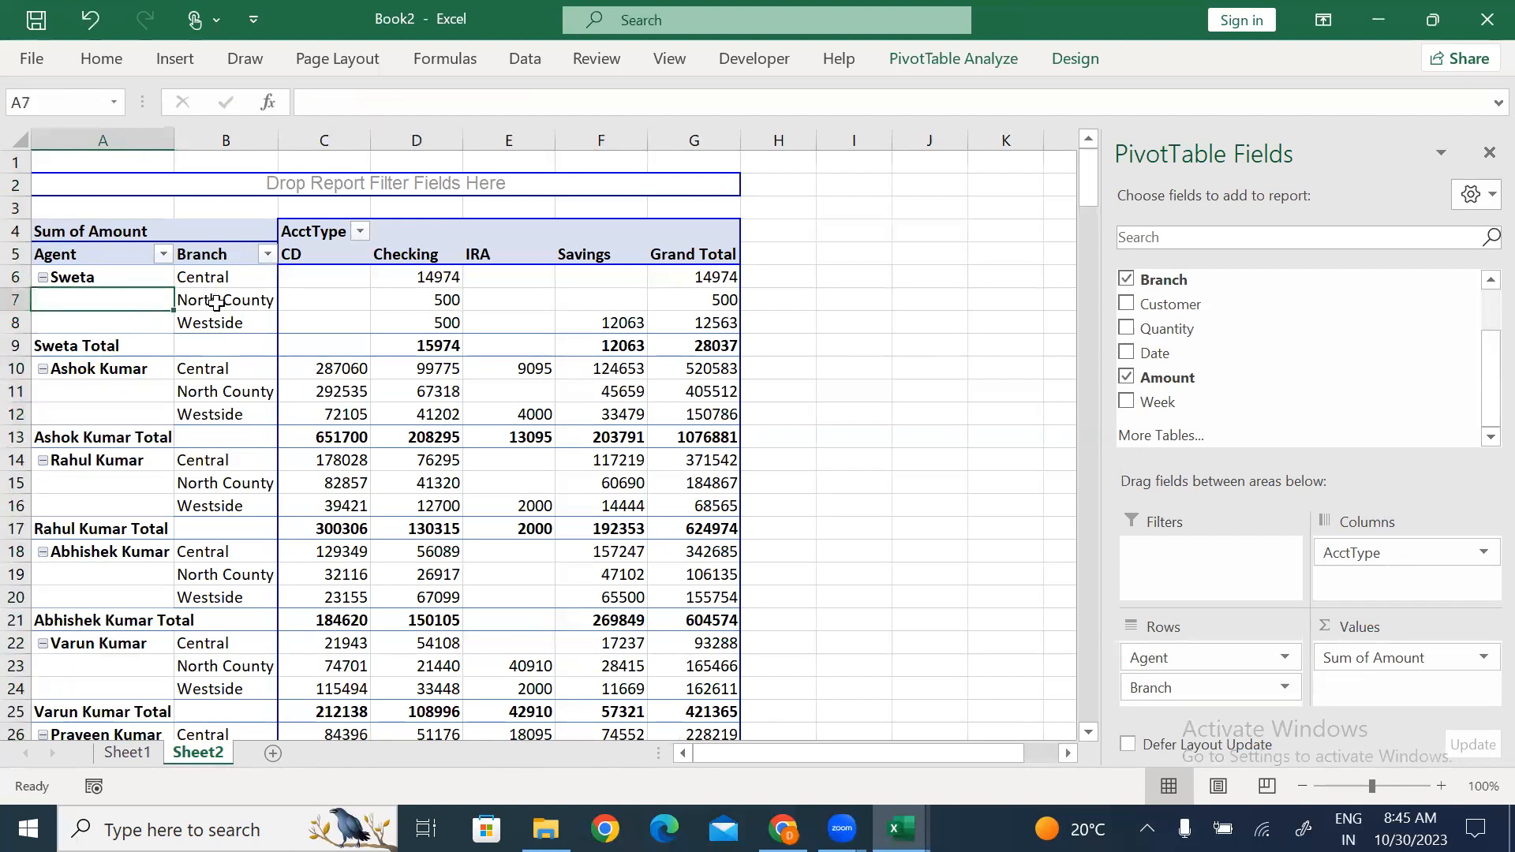
click(1086, 61)
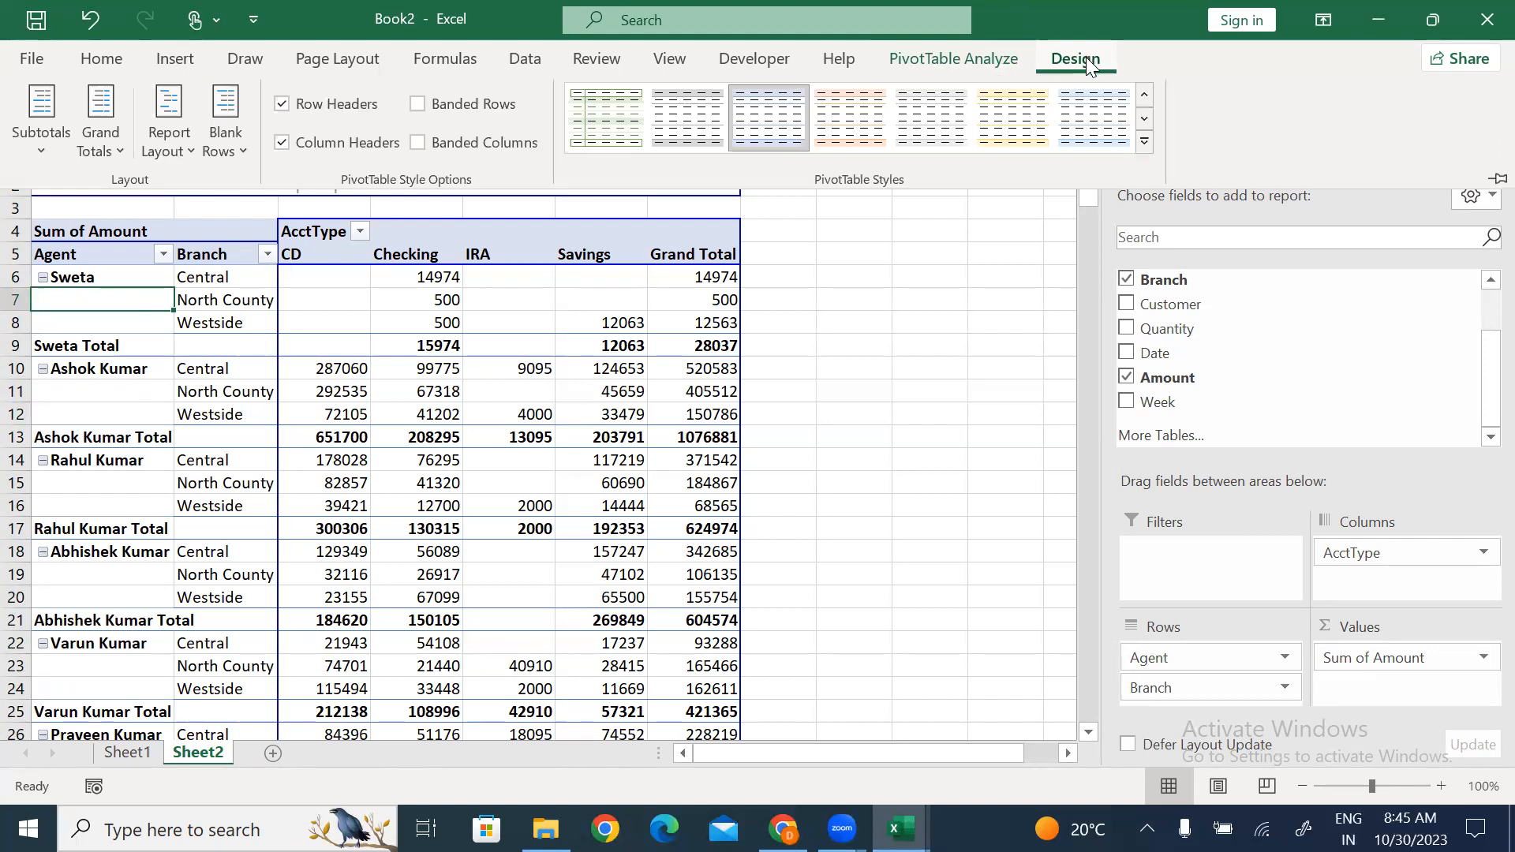
click(182, 146)
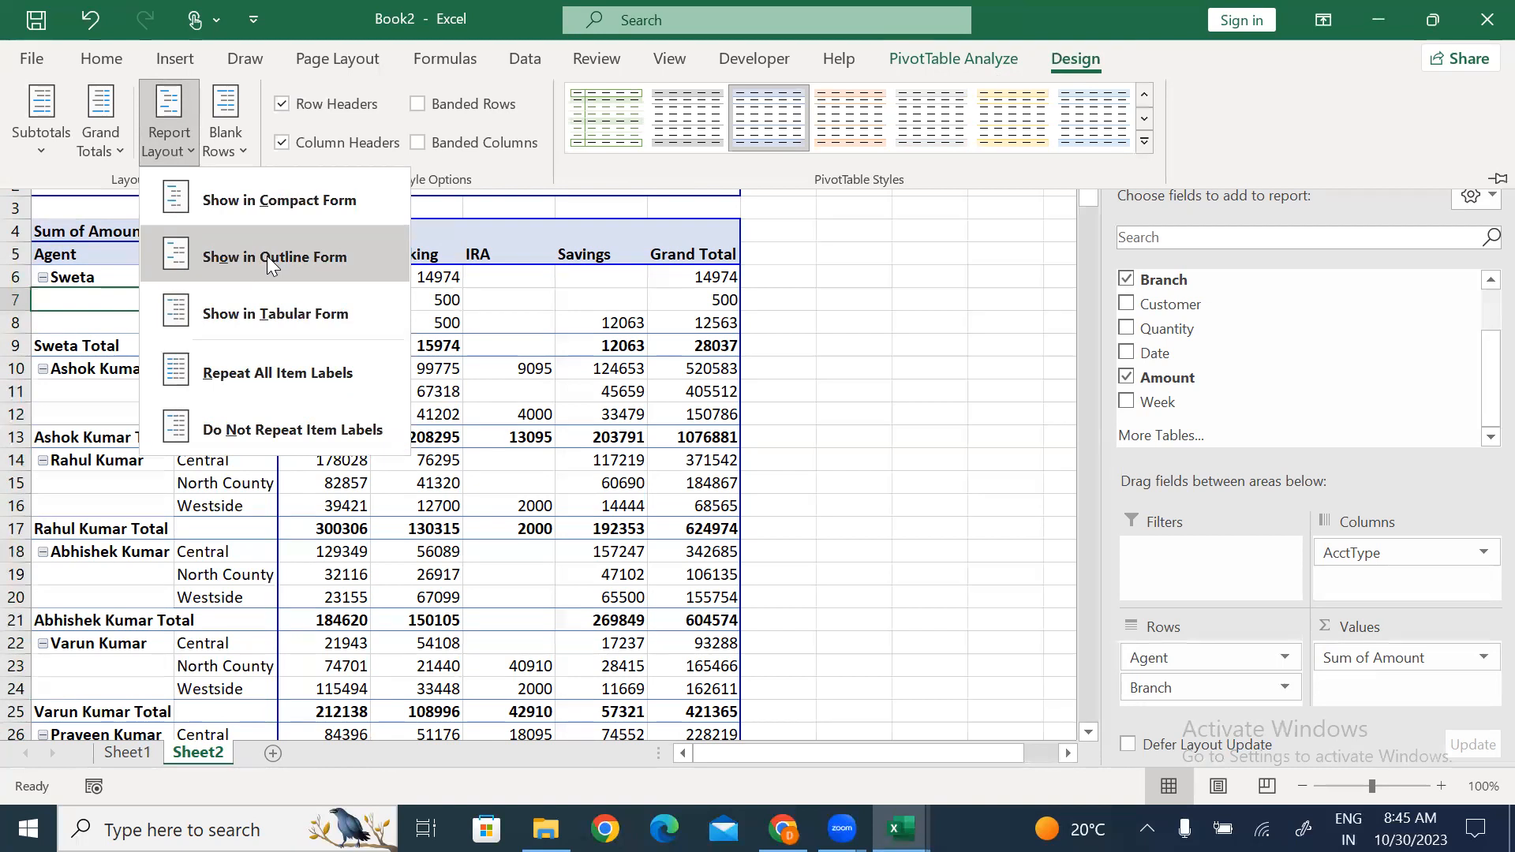
click(289, 374)
click(139, 308)
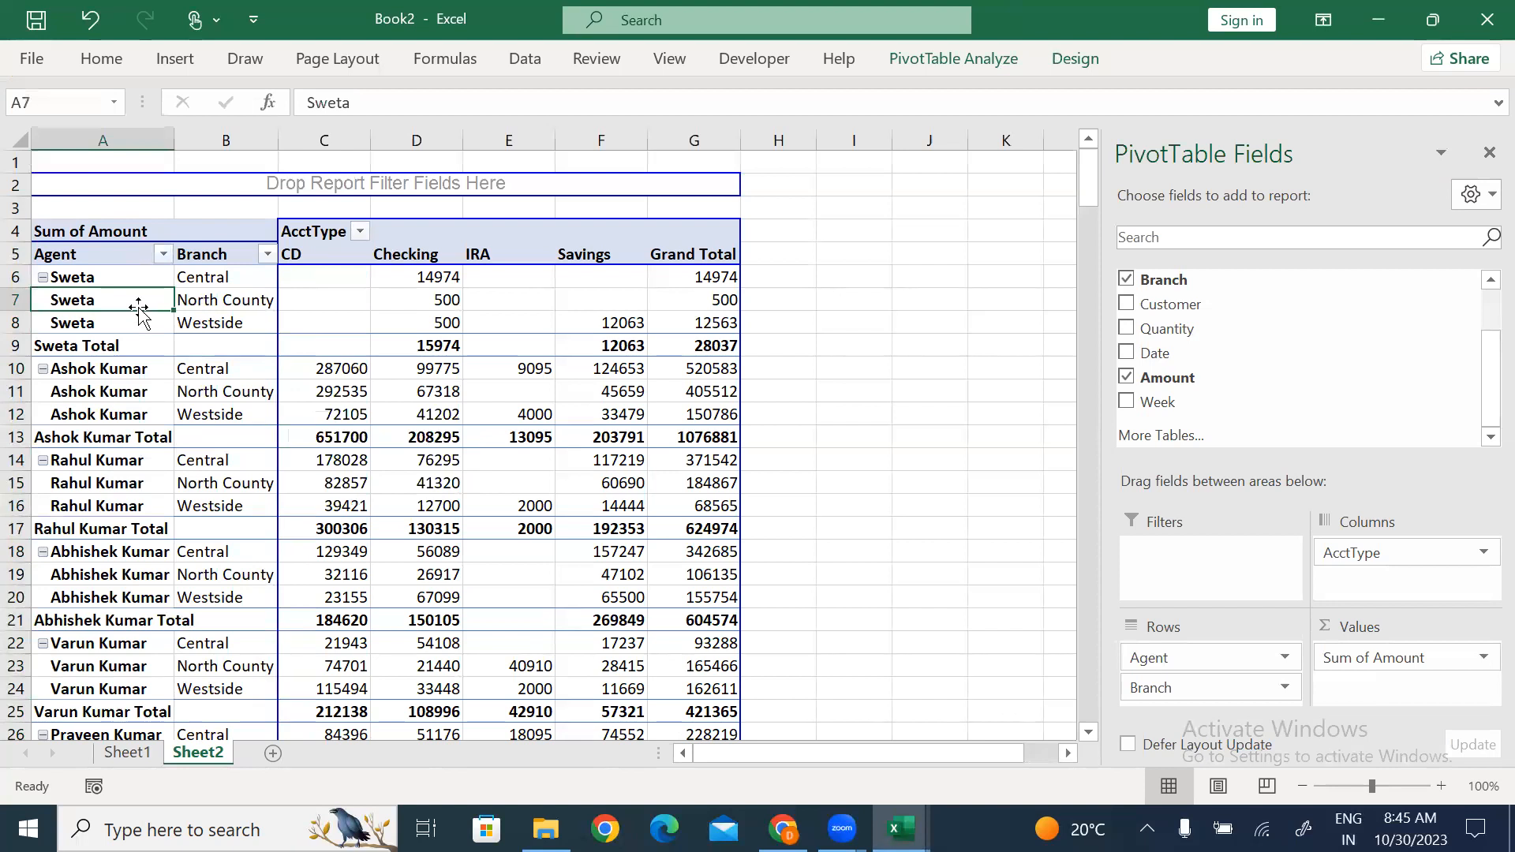
drag(101, 278, 102, 515)
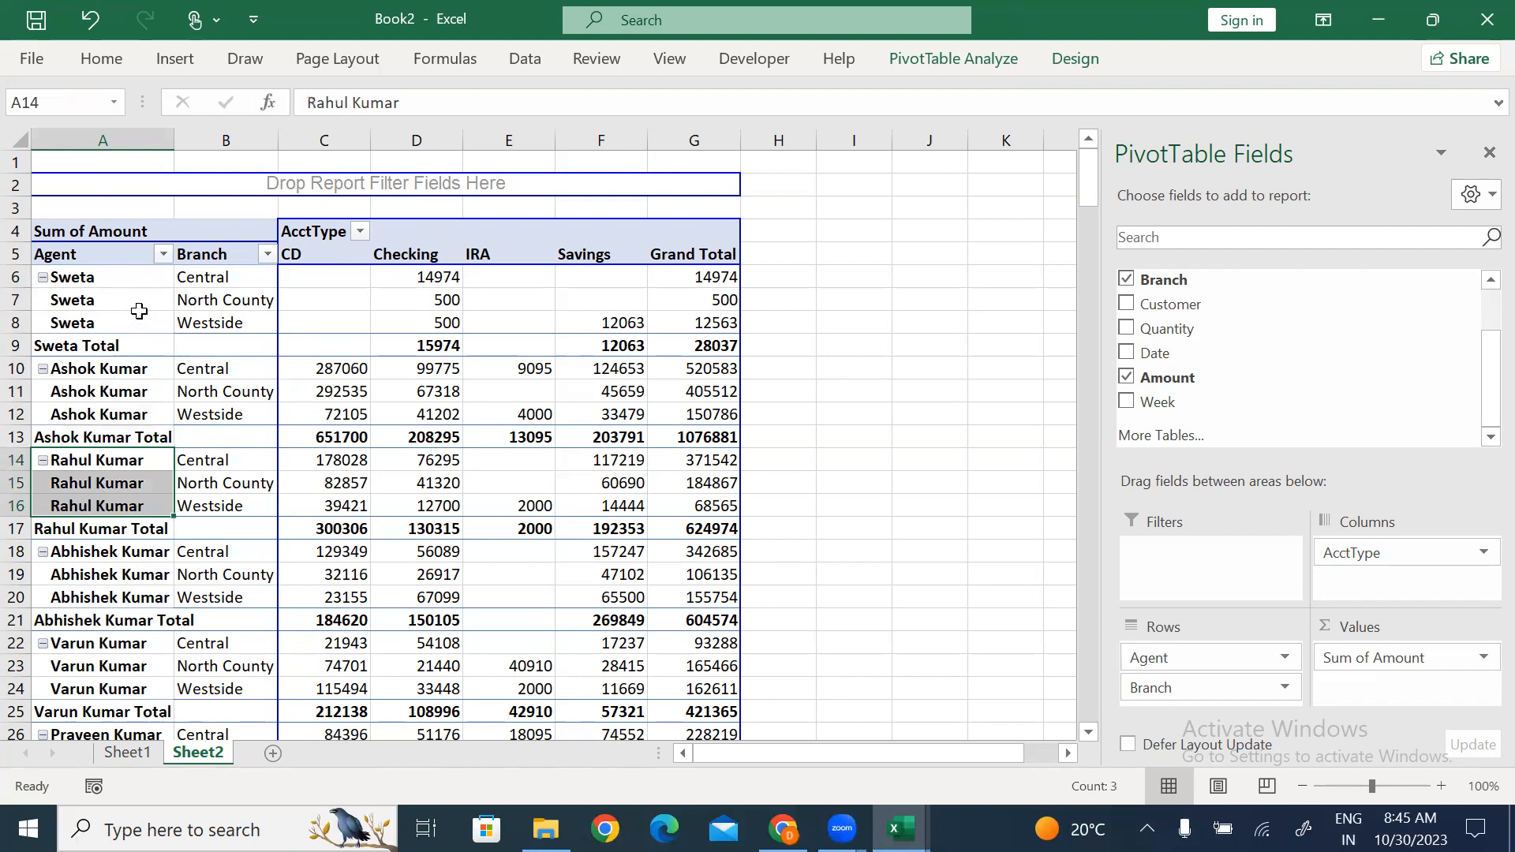
drag(229, 278, 510, 321)
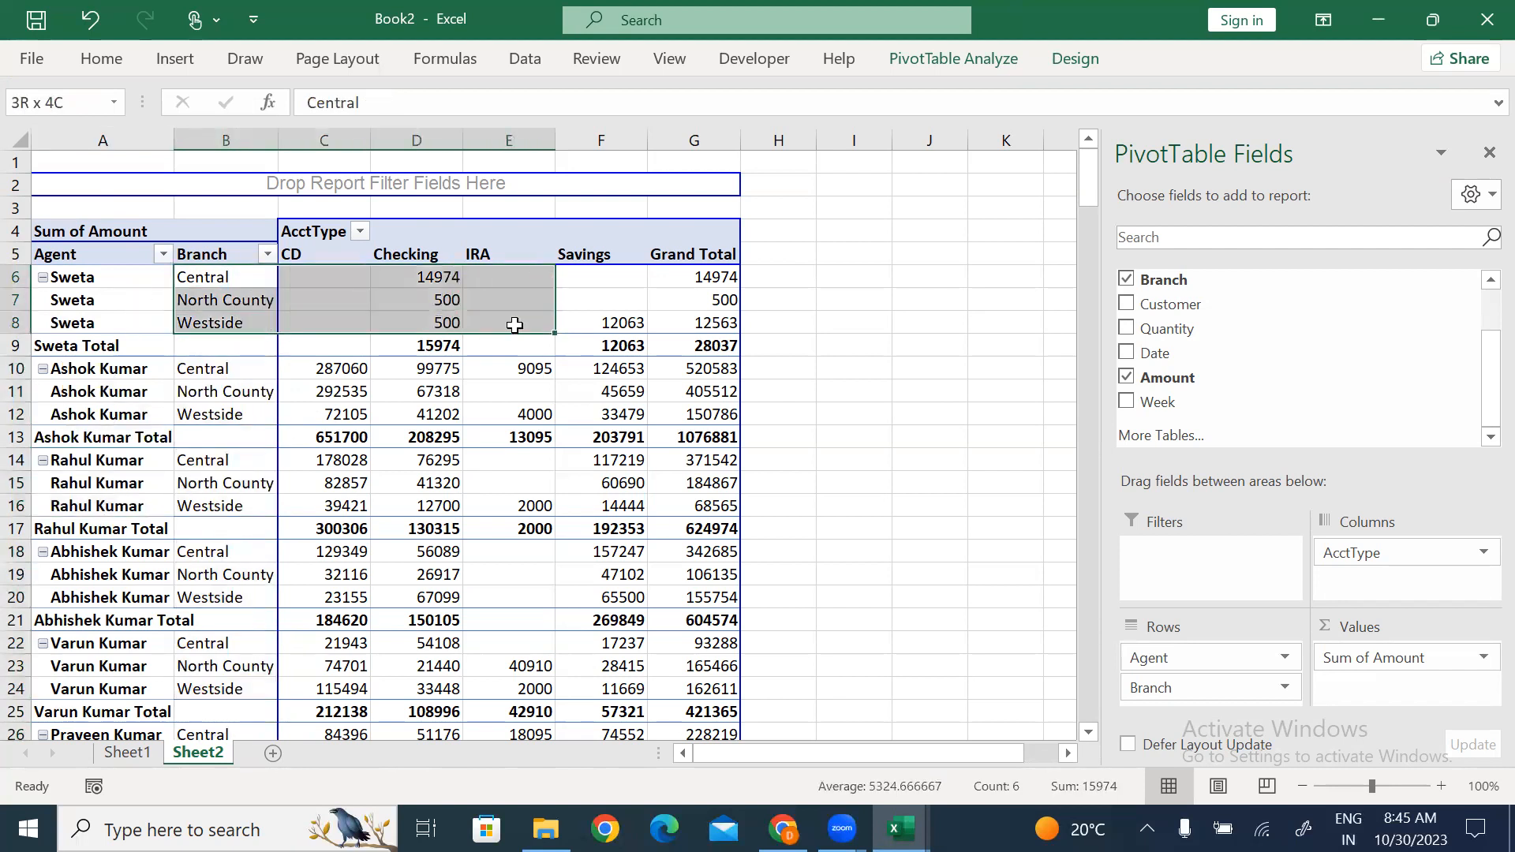
click(365, 345)
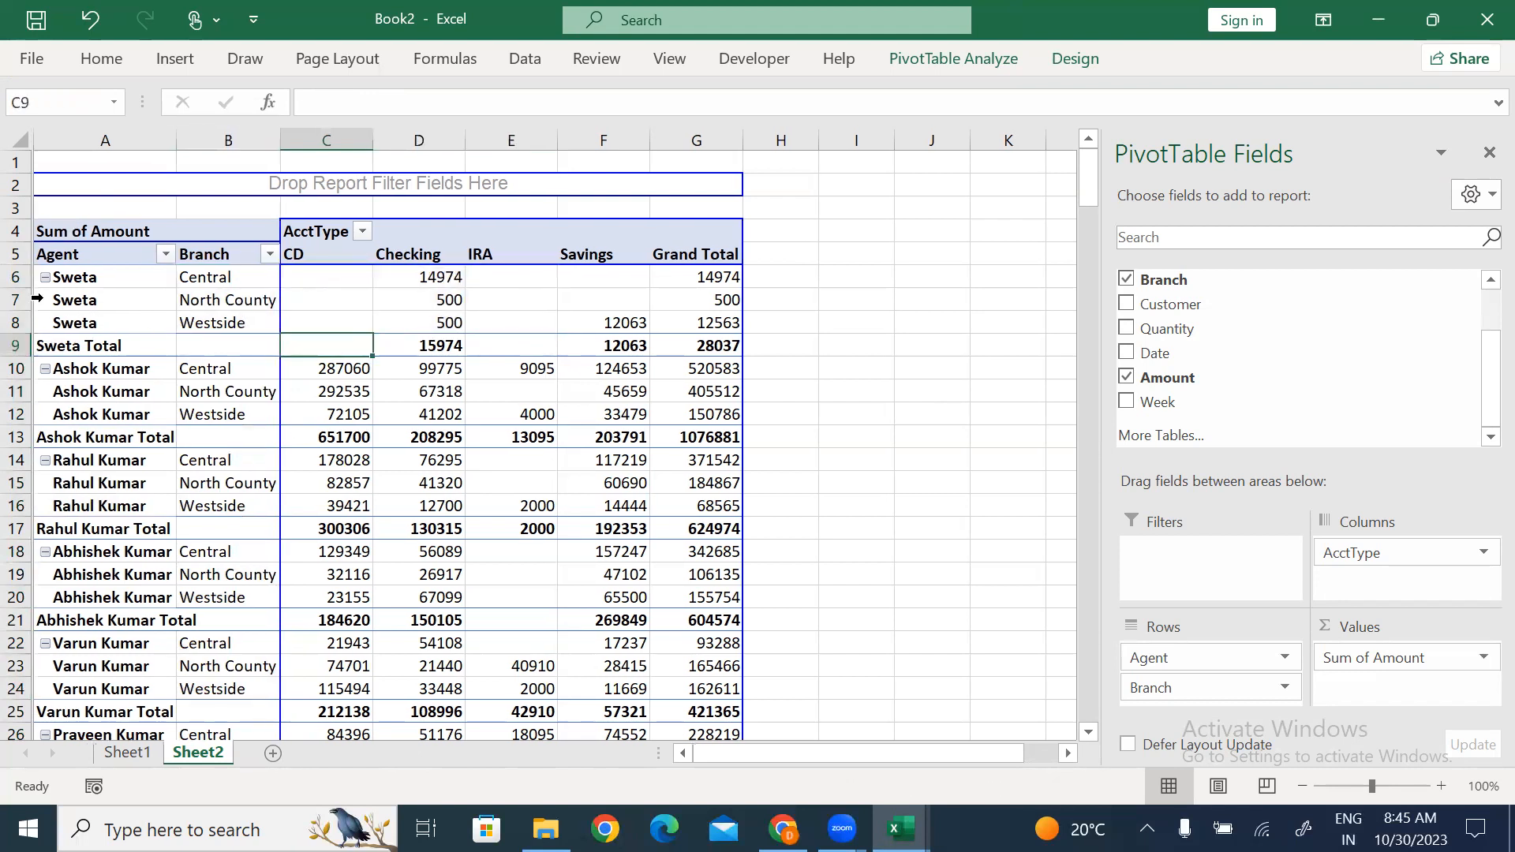
Look at the expand and collapse options for Agent, then collapse the first agent's branches and expand them again.
ctrl+scroll(197, 343, up, 6)
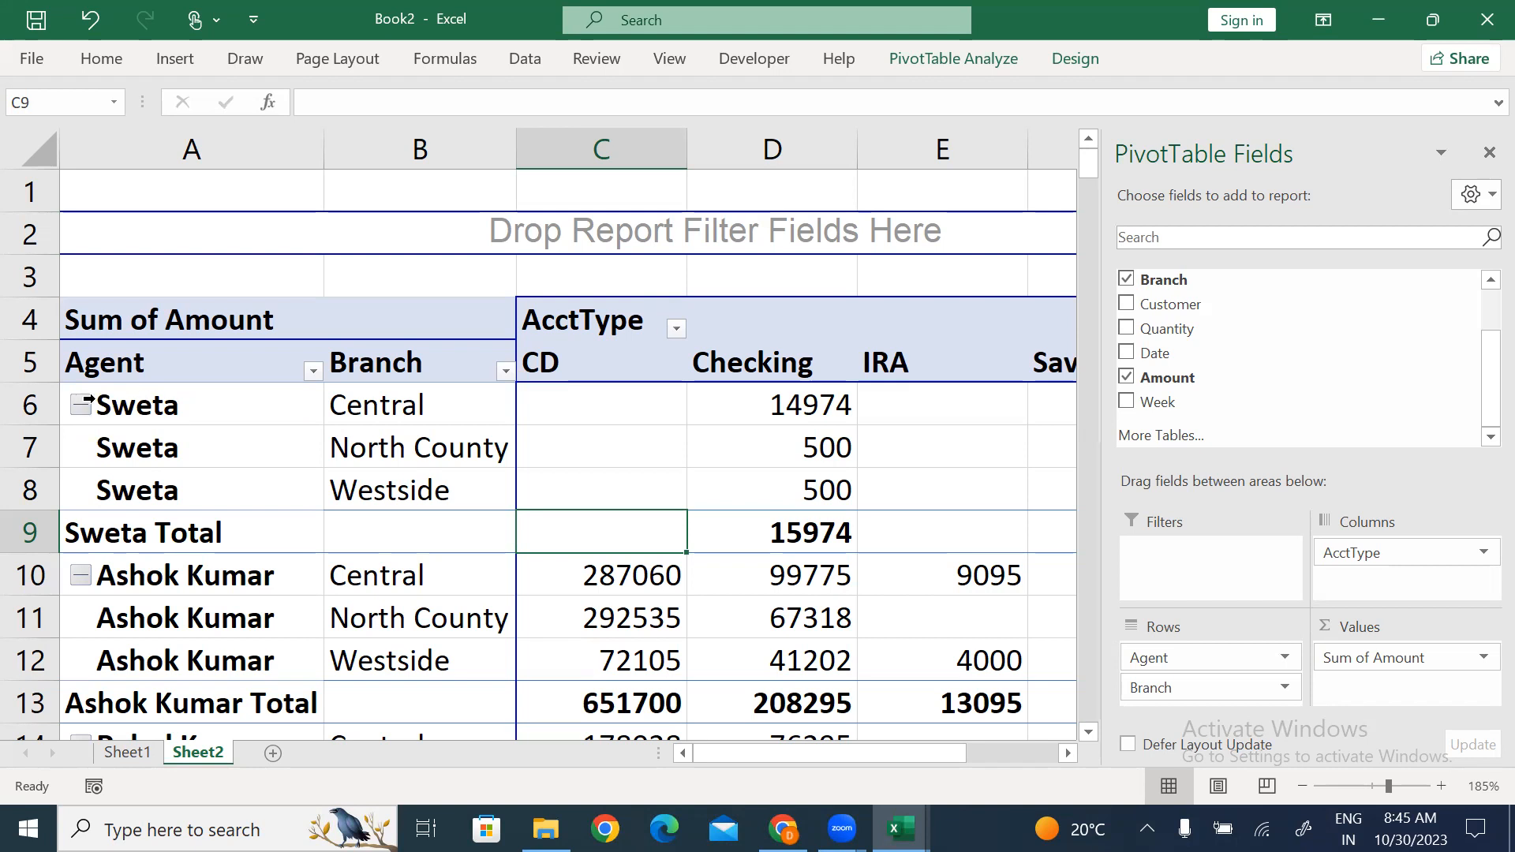
right_click(88, 400)
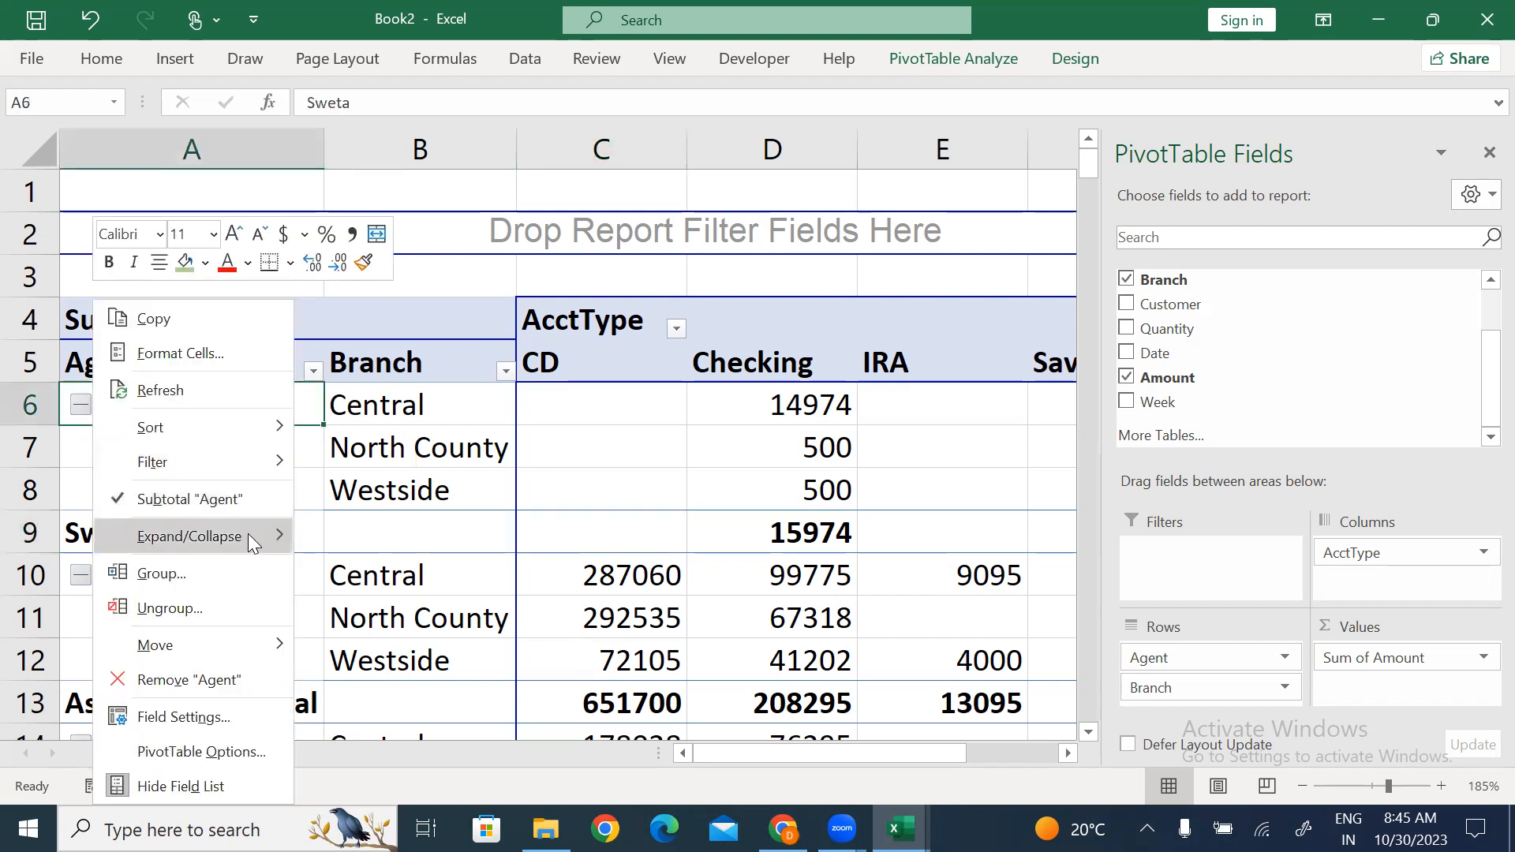
mouse_move(232, 543)
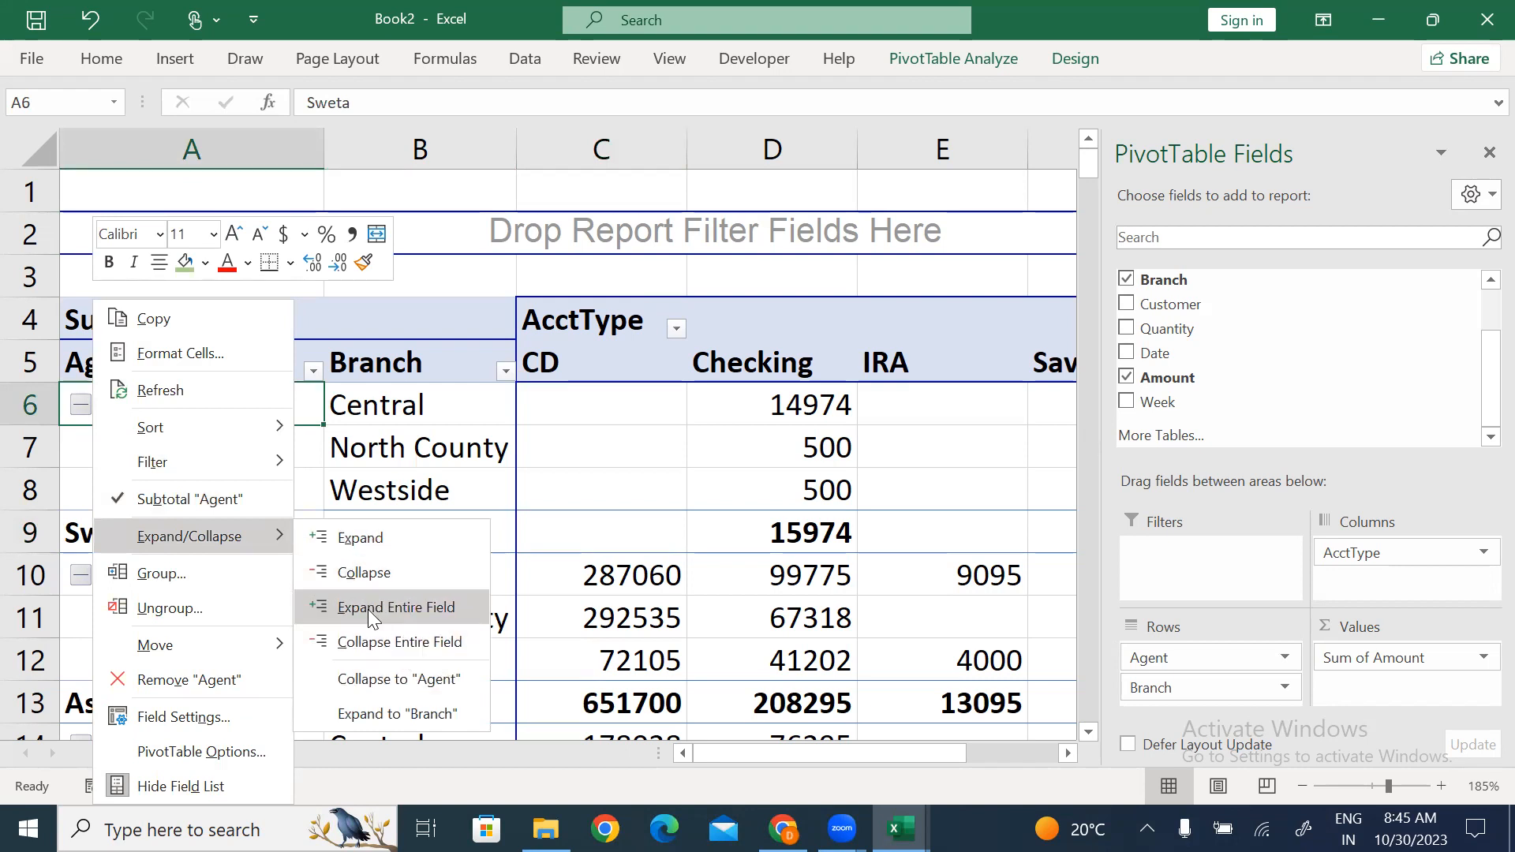
click(698, 441)
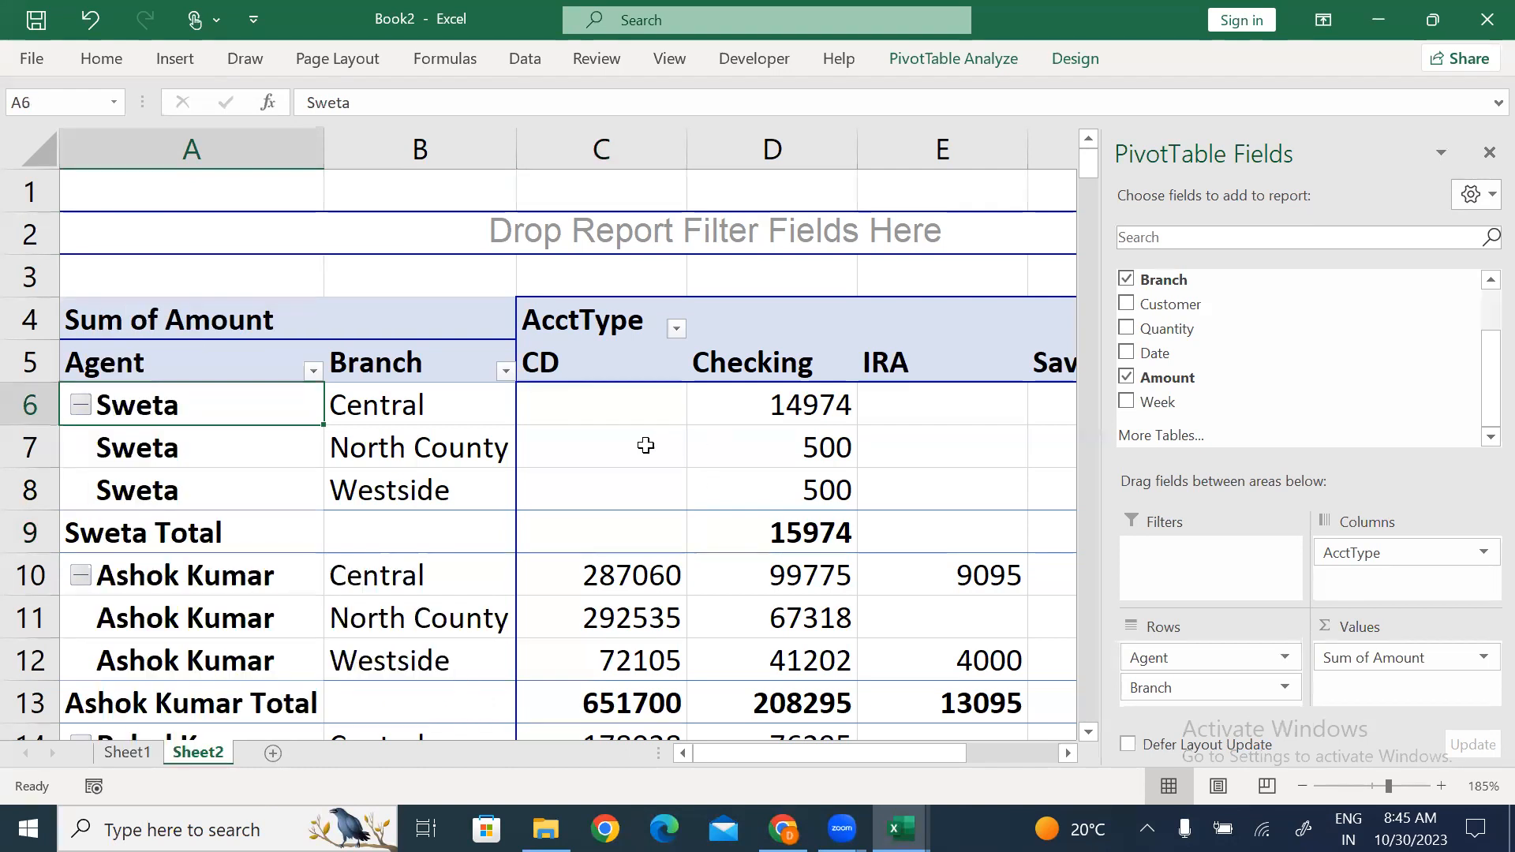
click(81, 405)
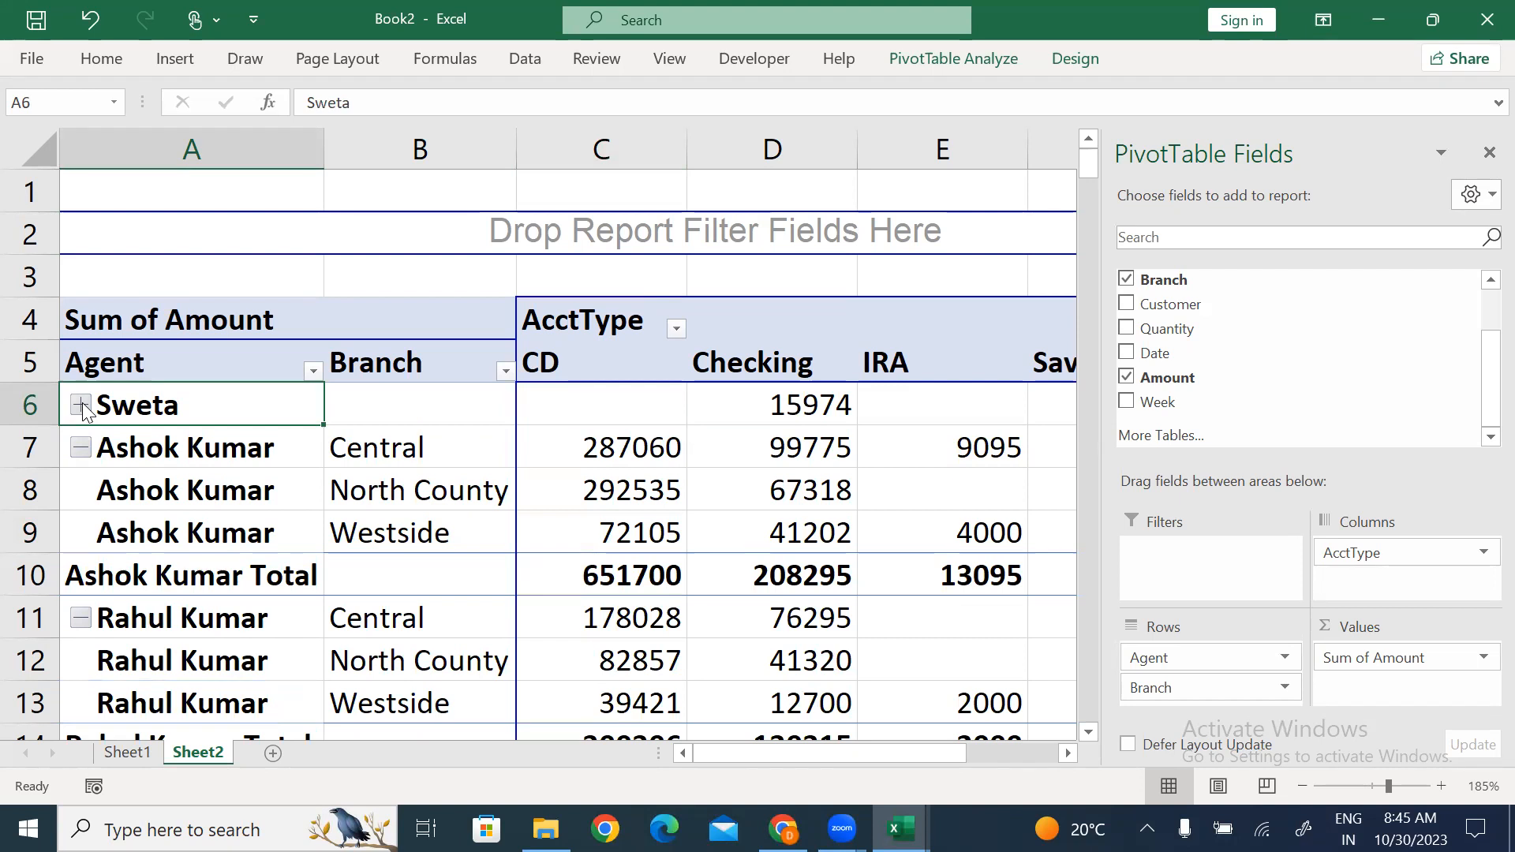
click(82, 406)
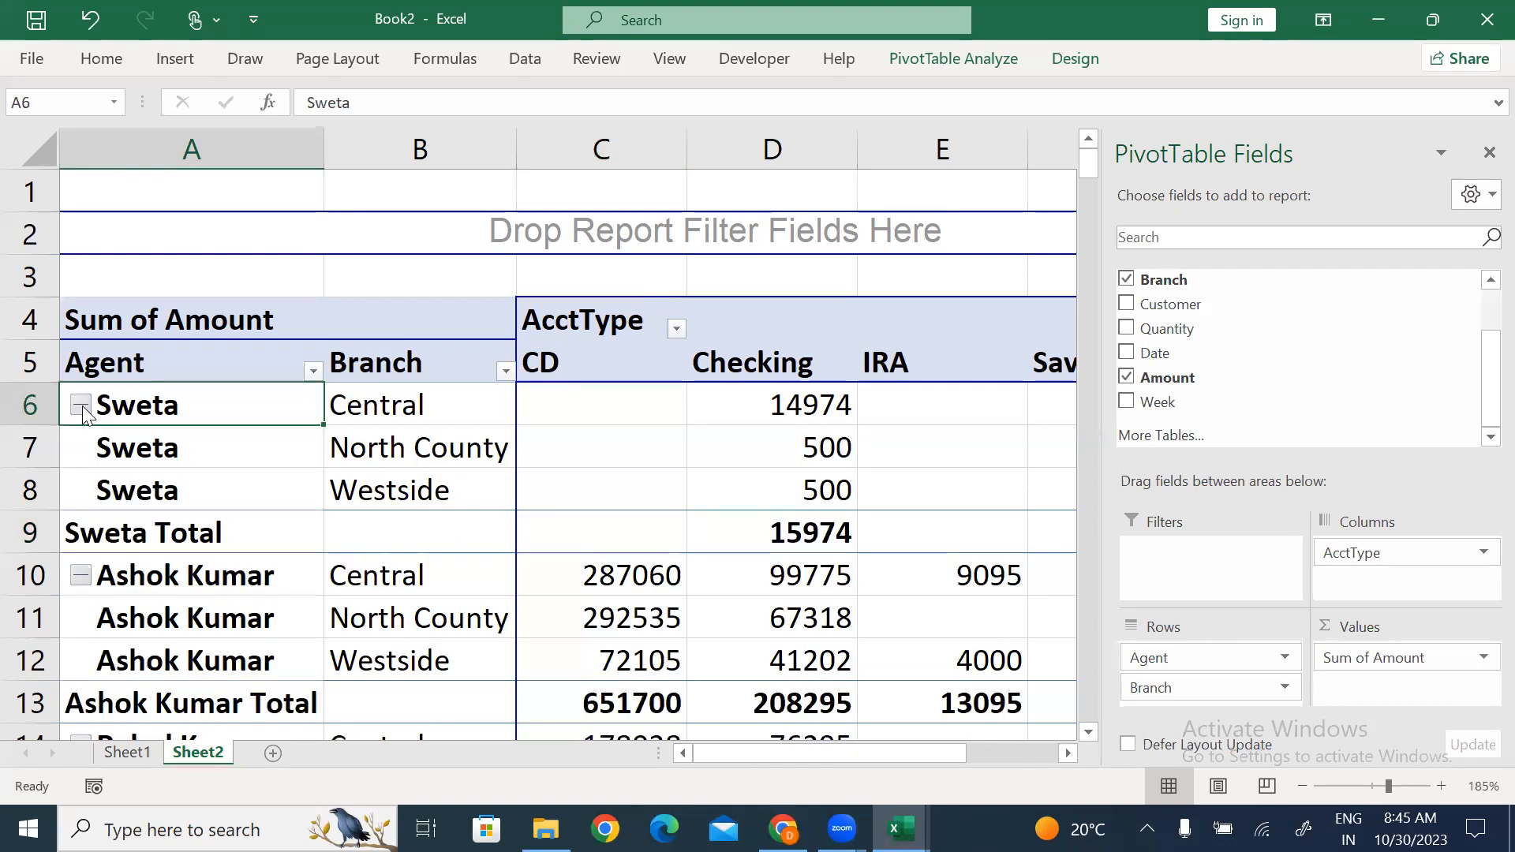
Collapse the entire Agent field so each agent takes up a single row.
right_click(85, 413)
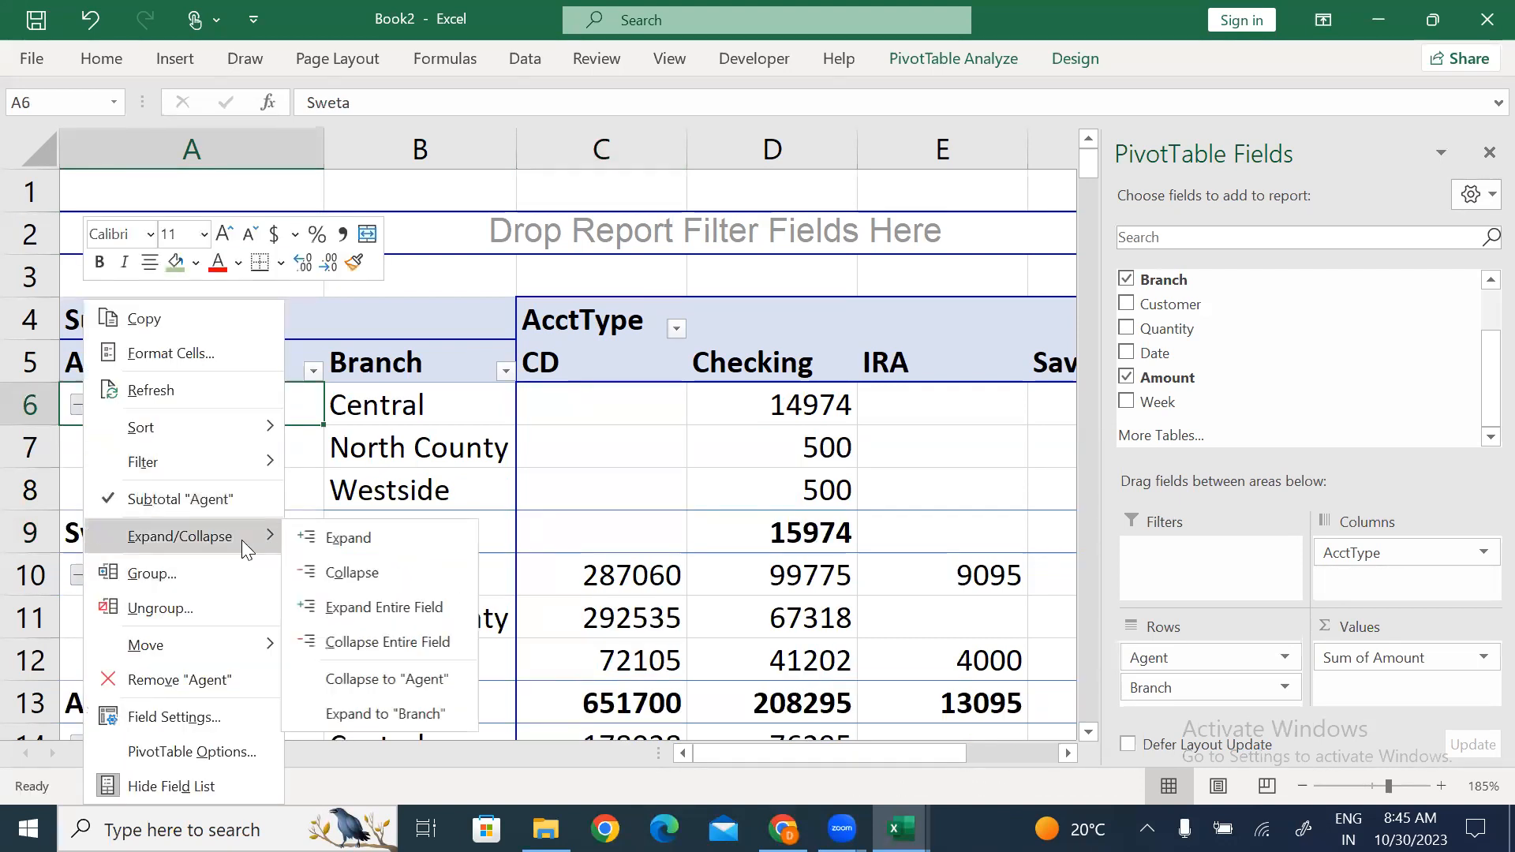
click(403, 645)
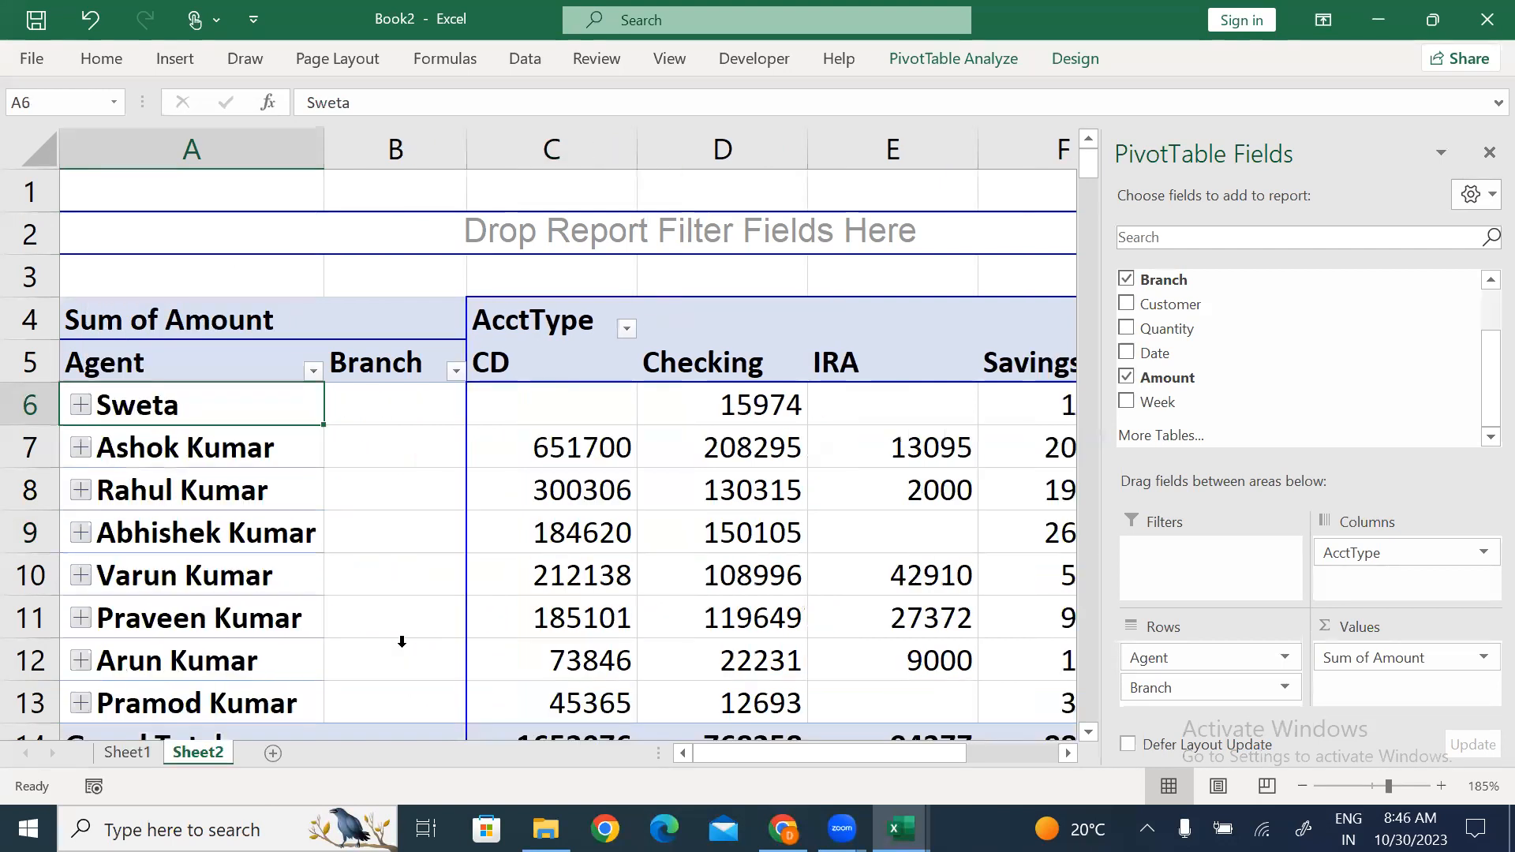
scroll(403, 641, down, 1)
scroll(402, 642, down, 3)
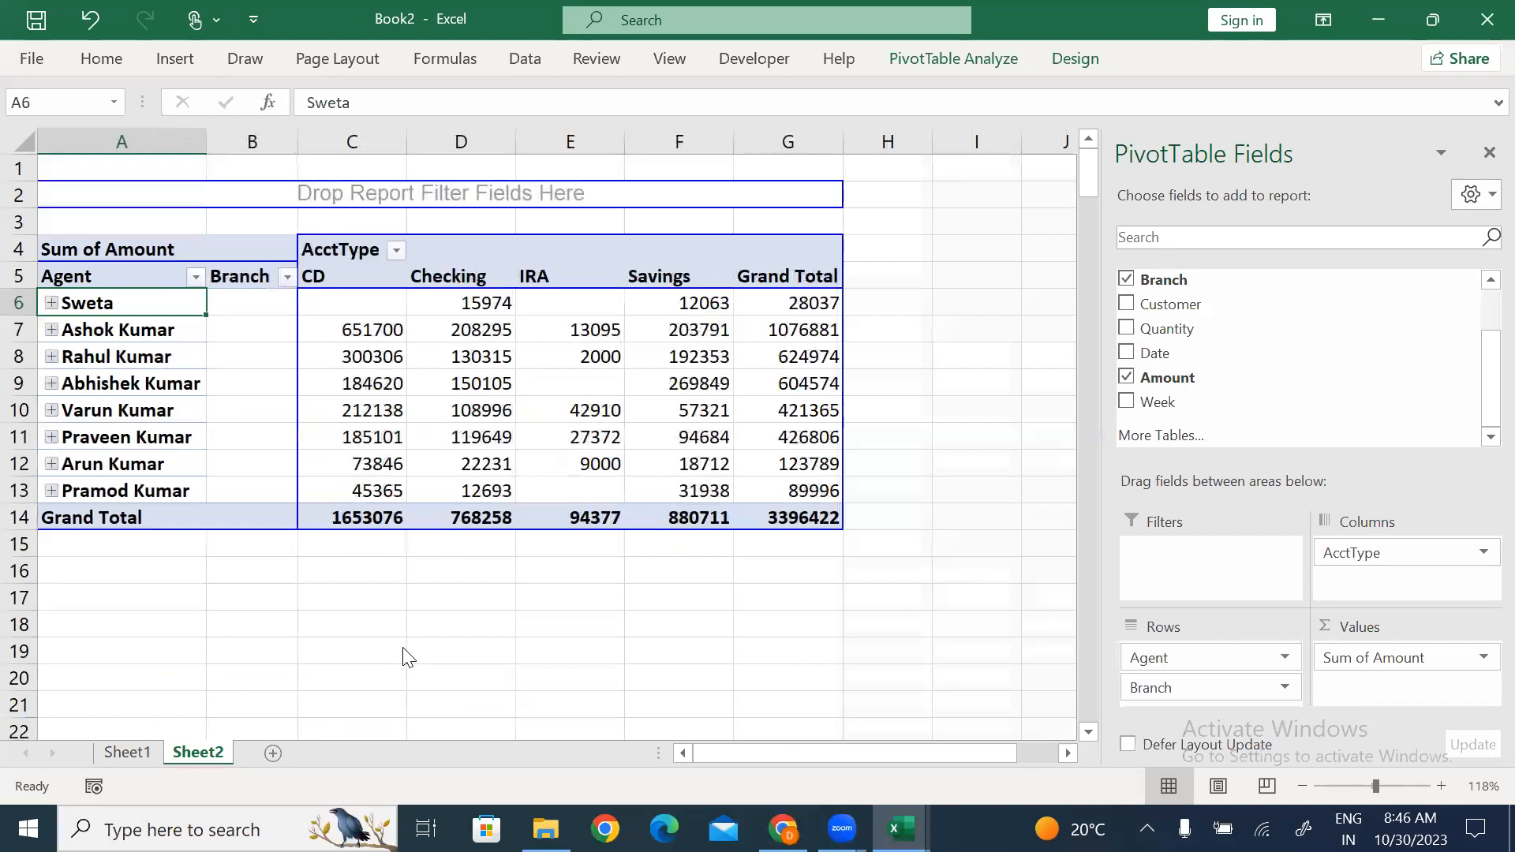
Expand and collapse the branch details of the first and third agents in turn.
click(51, 304)
click(51, 303)
click(51, 361)
click(52, 362)
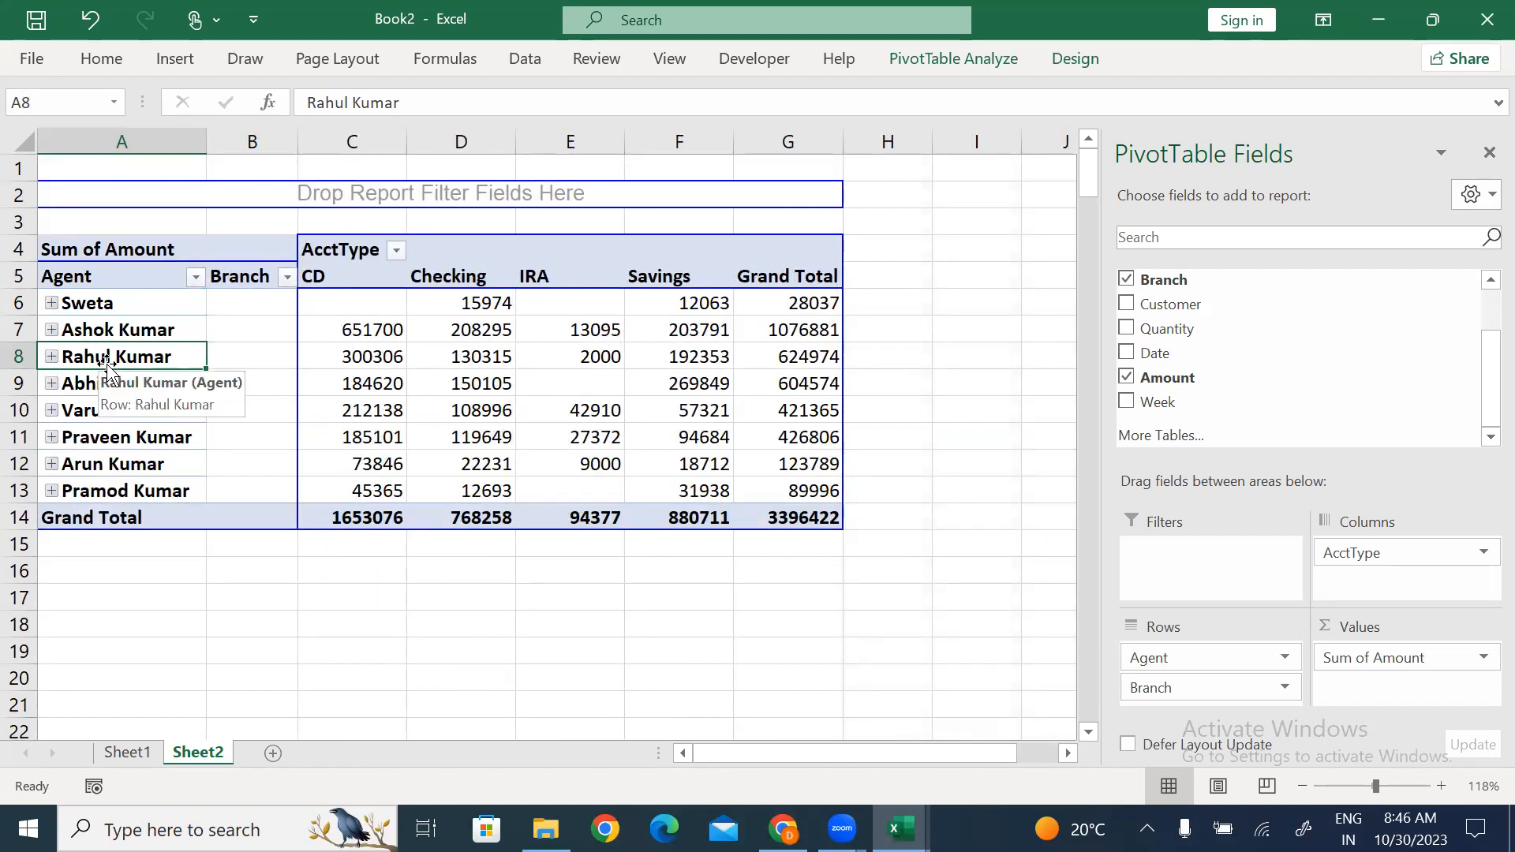
Group the agents in A6, A9 and A12 of the collapsed pivot table together.
drag(118, 302, 115, 477)
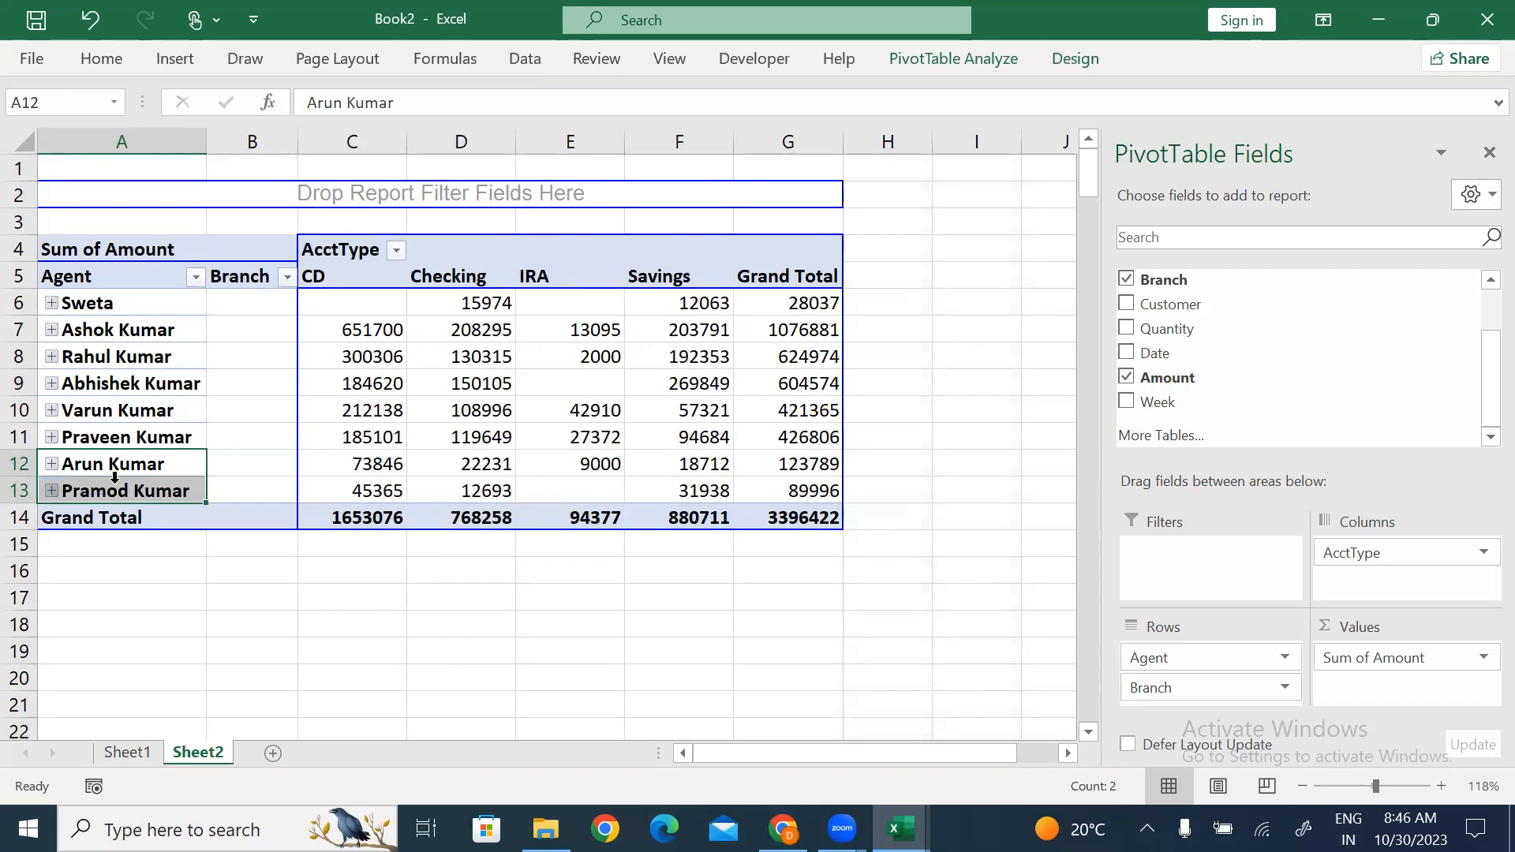
click(114, 477)
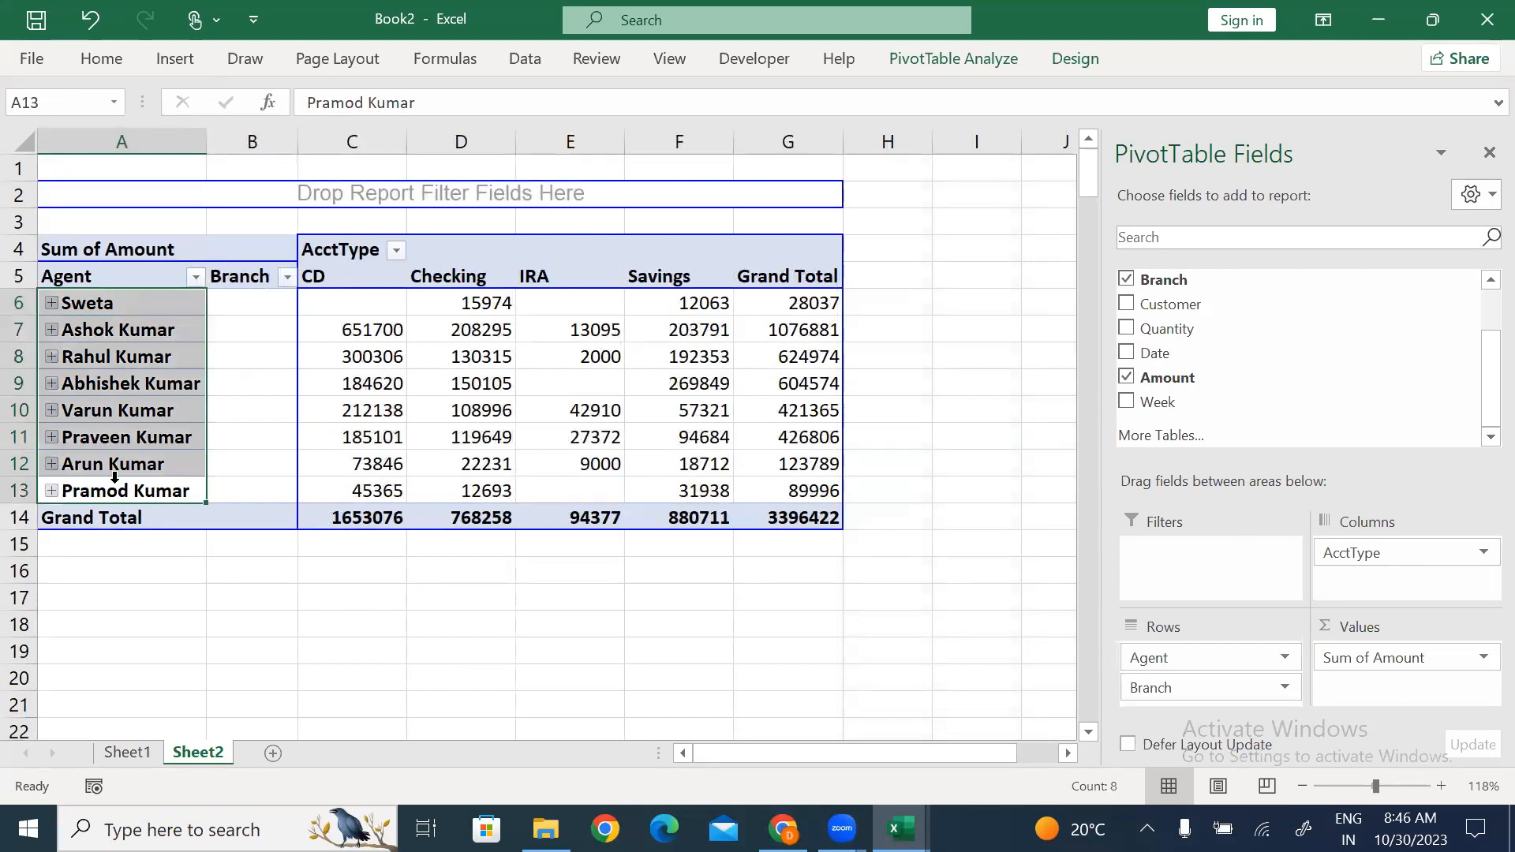
click(120, 308)
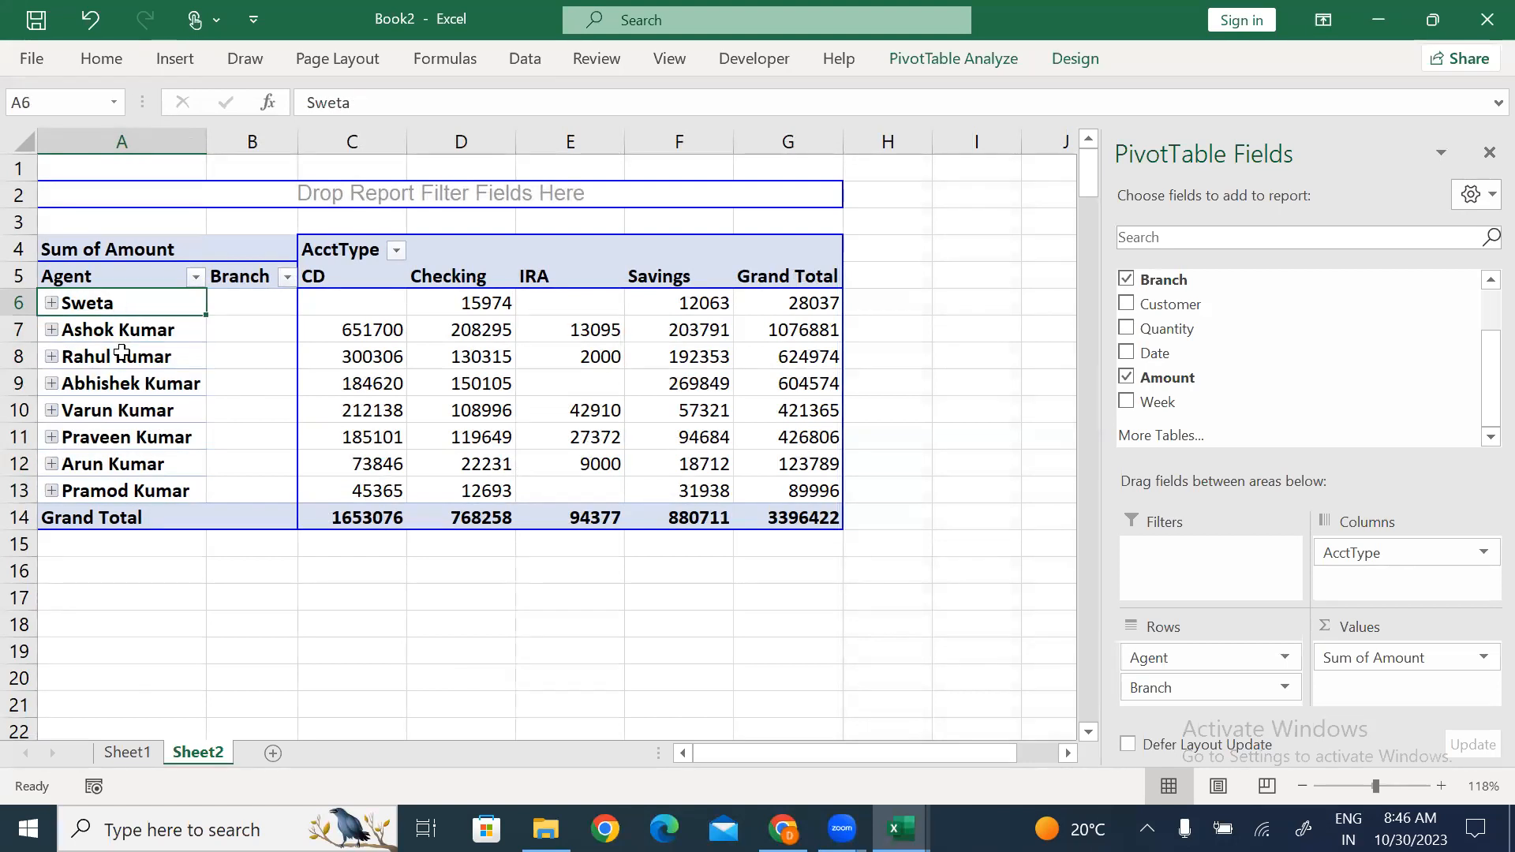
ctrl+click(121, 382)
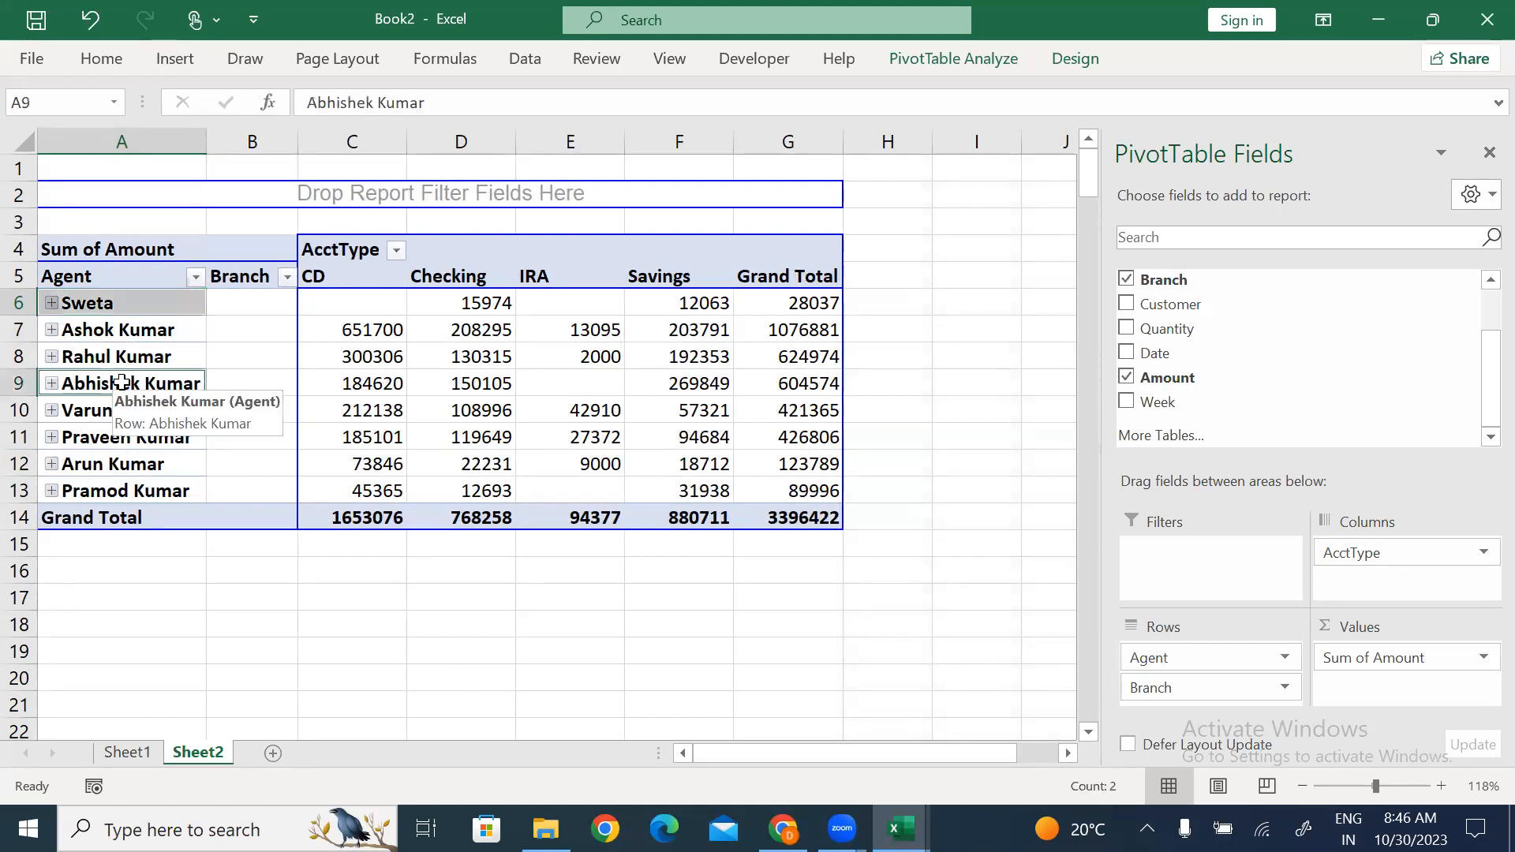
ctrl+click(107, 467)
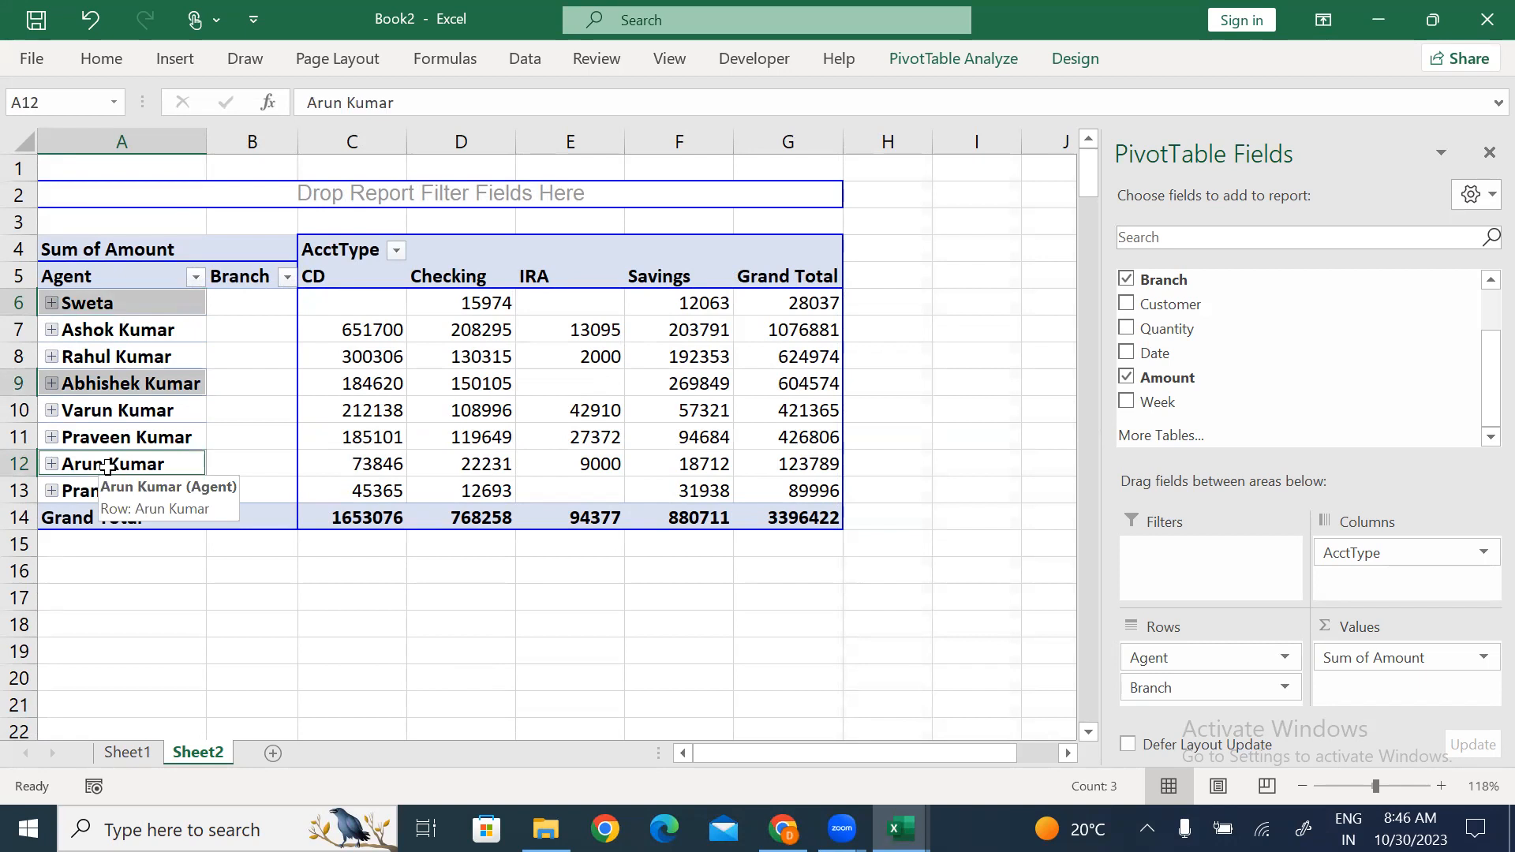
right_click(108, 471)
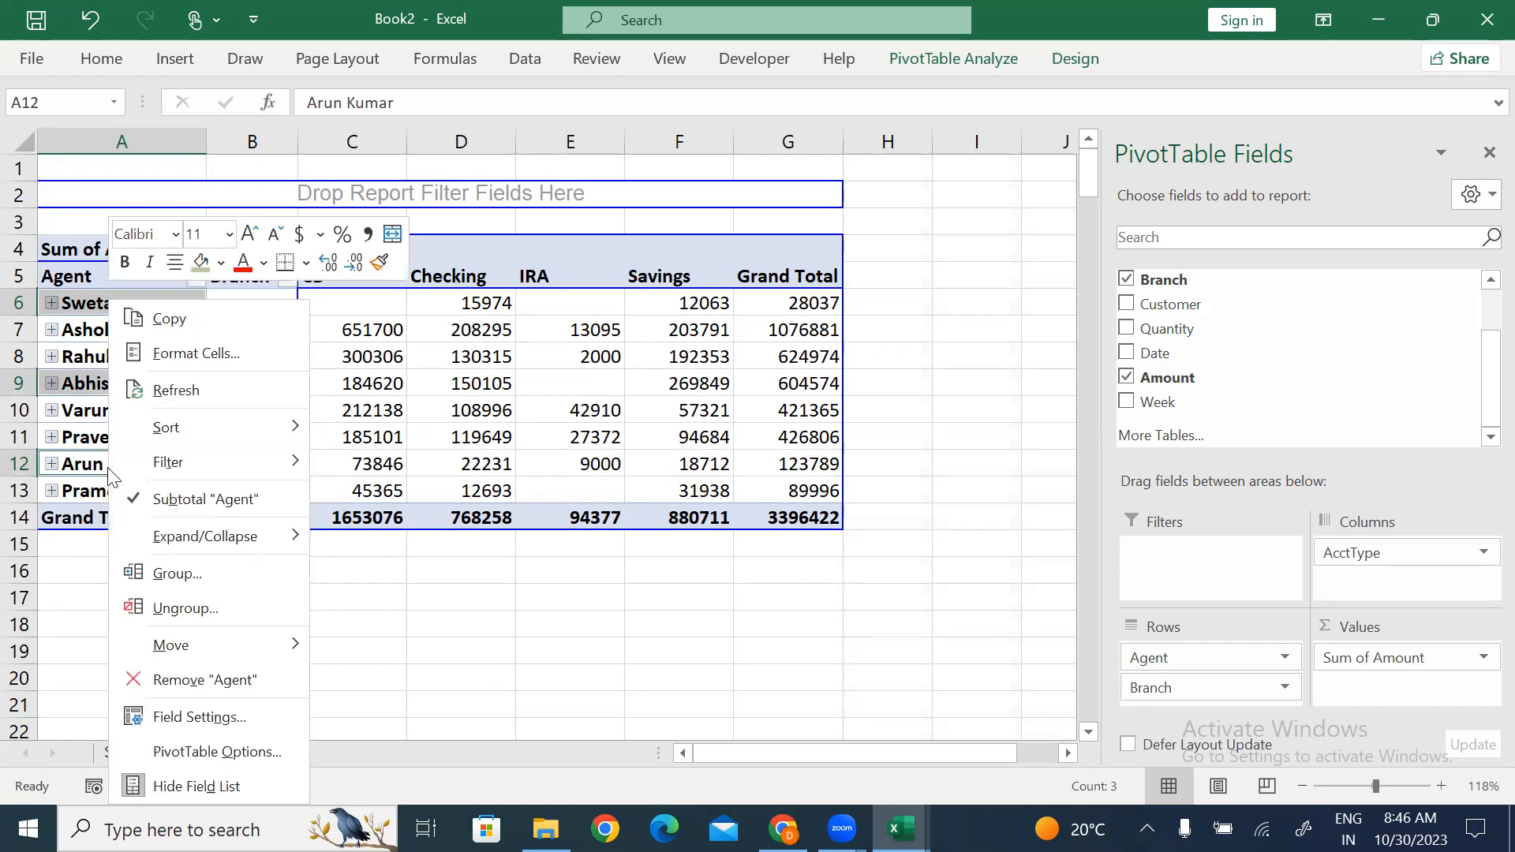
click(194, 584)
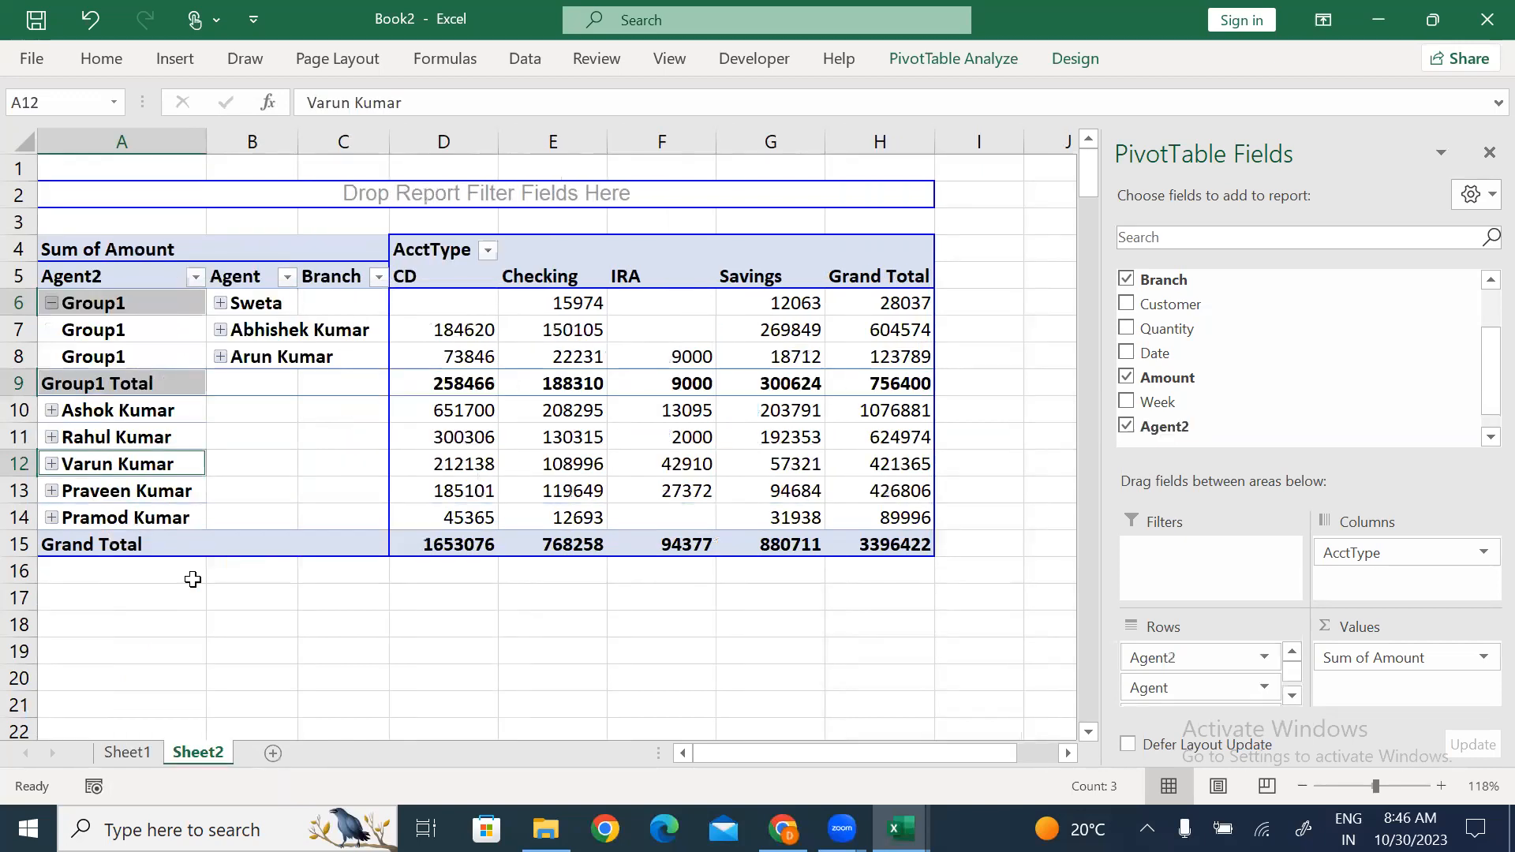
Review the agents inside the new group and expand its first agent to show the branches.
click(141, 303)
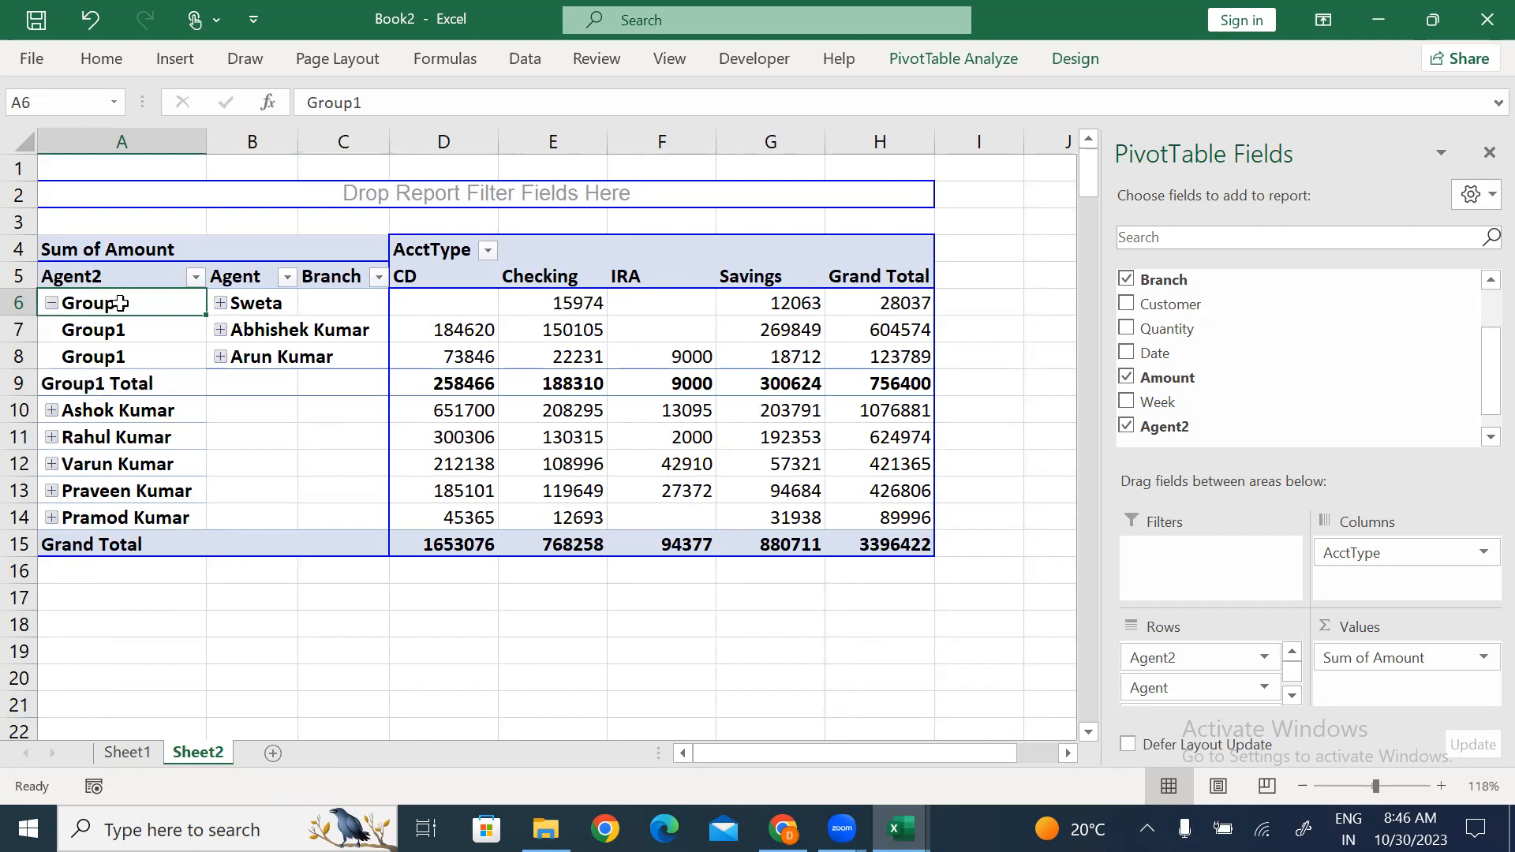
click(139, 334)
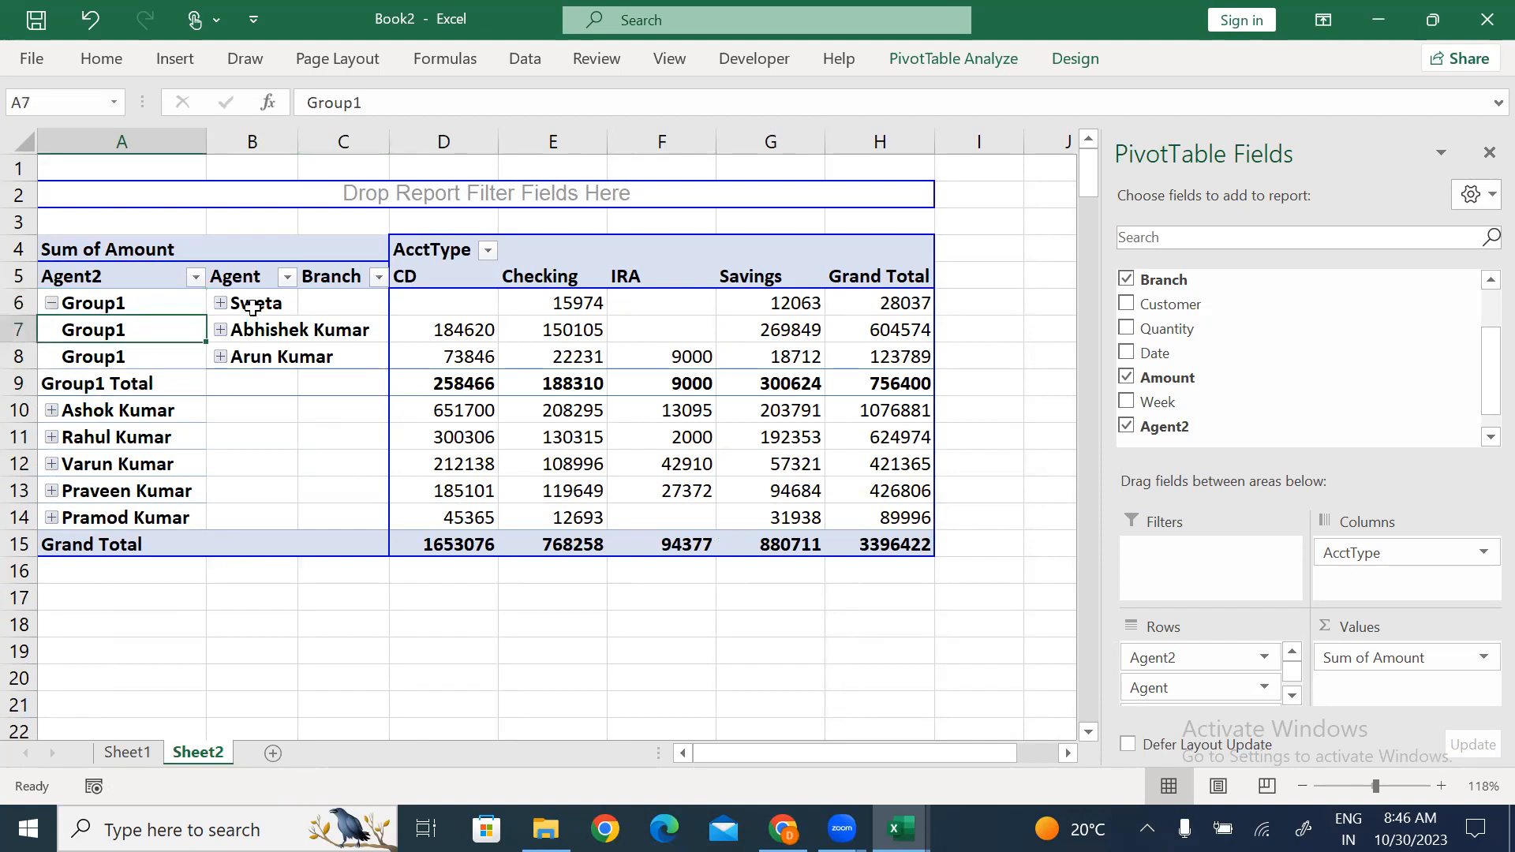
drag(252, 308, 254, 357)
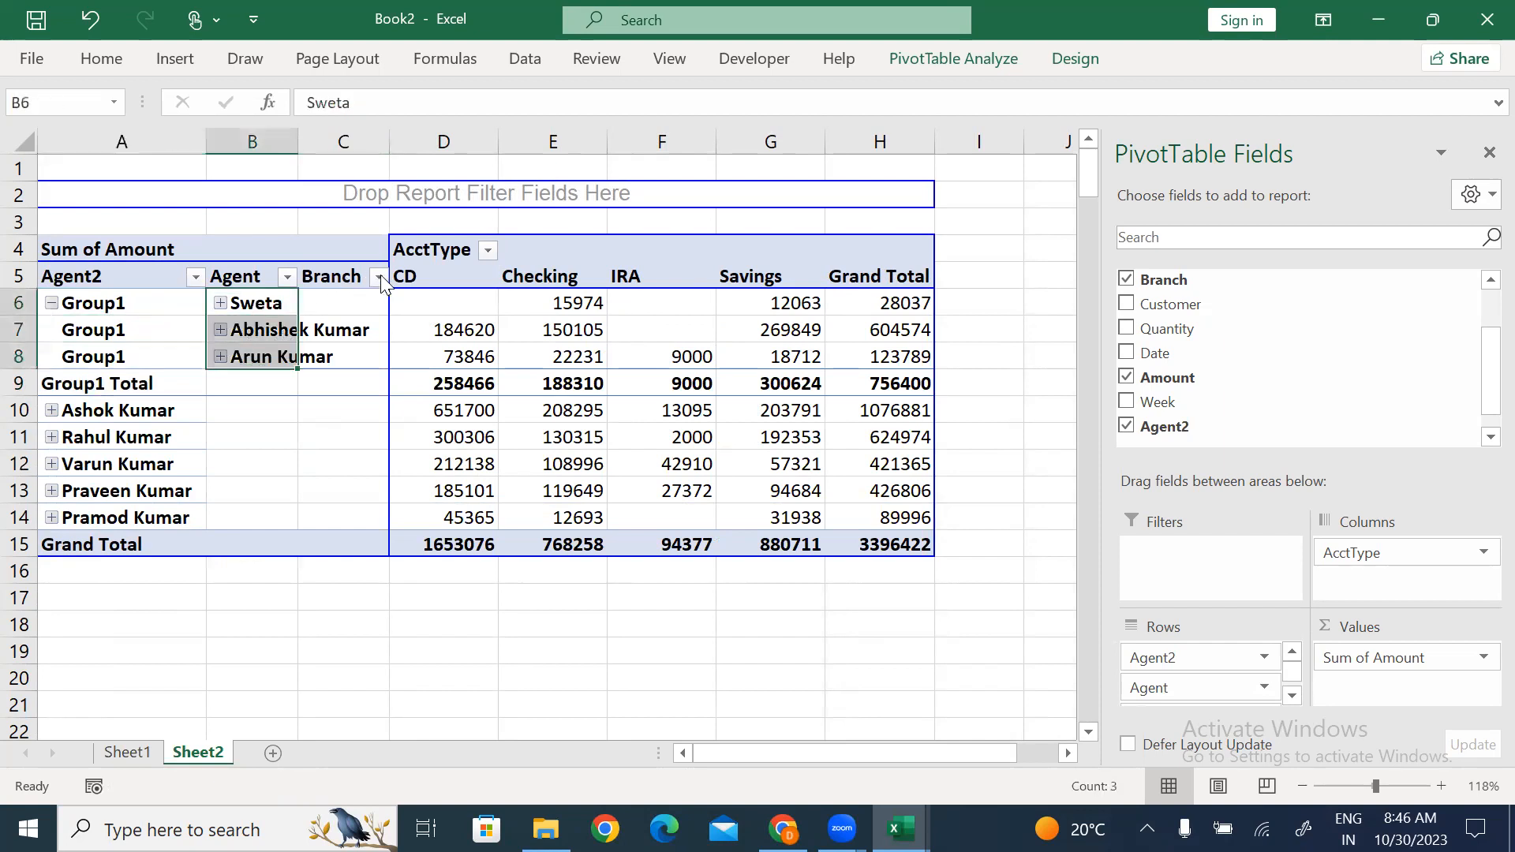
click(221, 303)
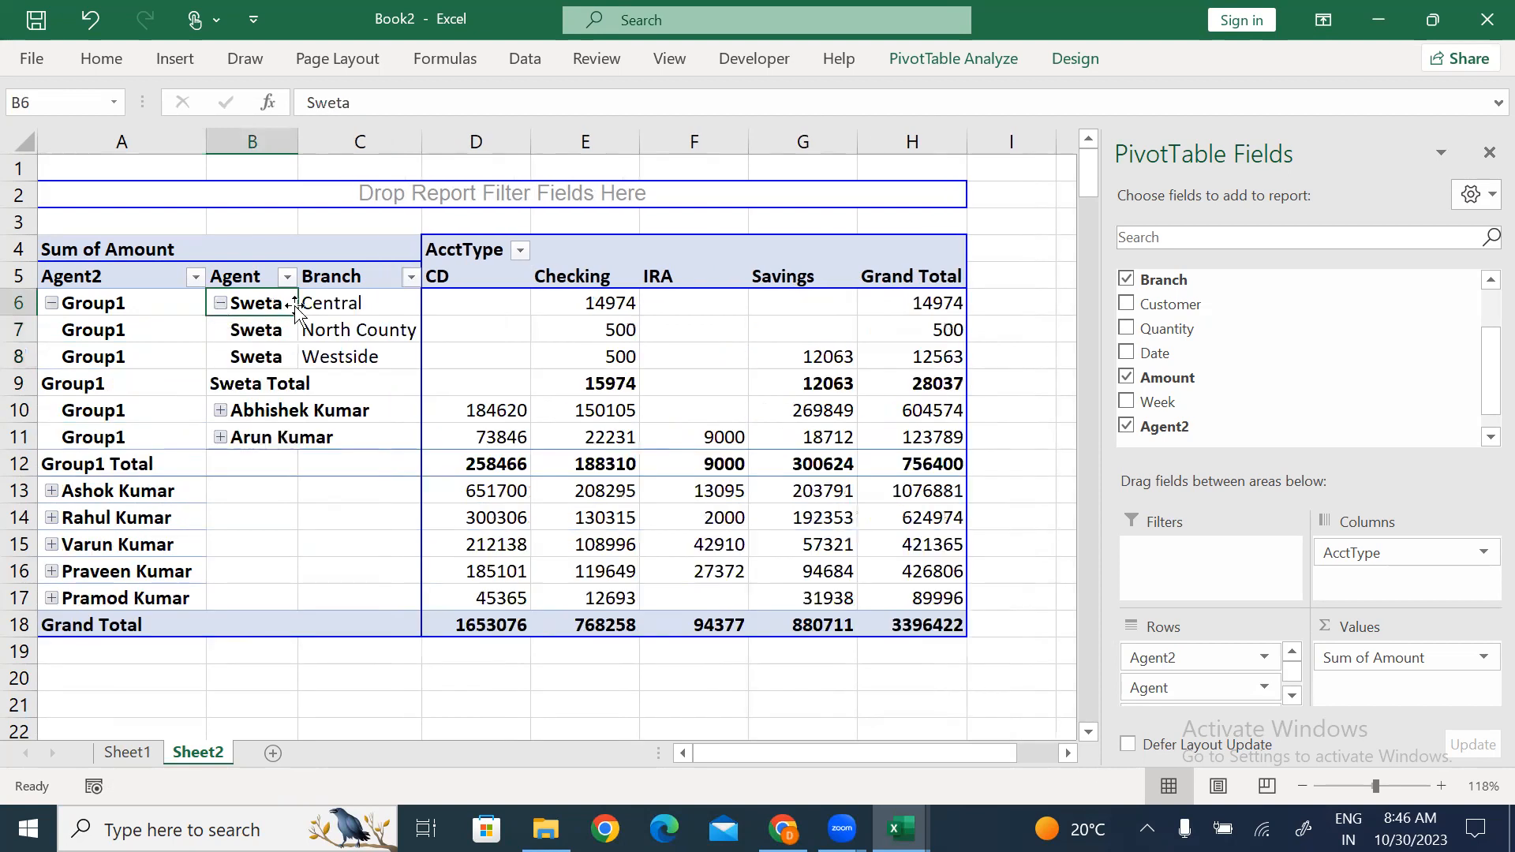
Collapse the first group and group the agents in A7, A9 and A11 of the pivot table together.
click(221, 304)
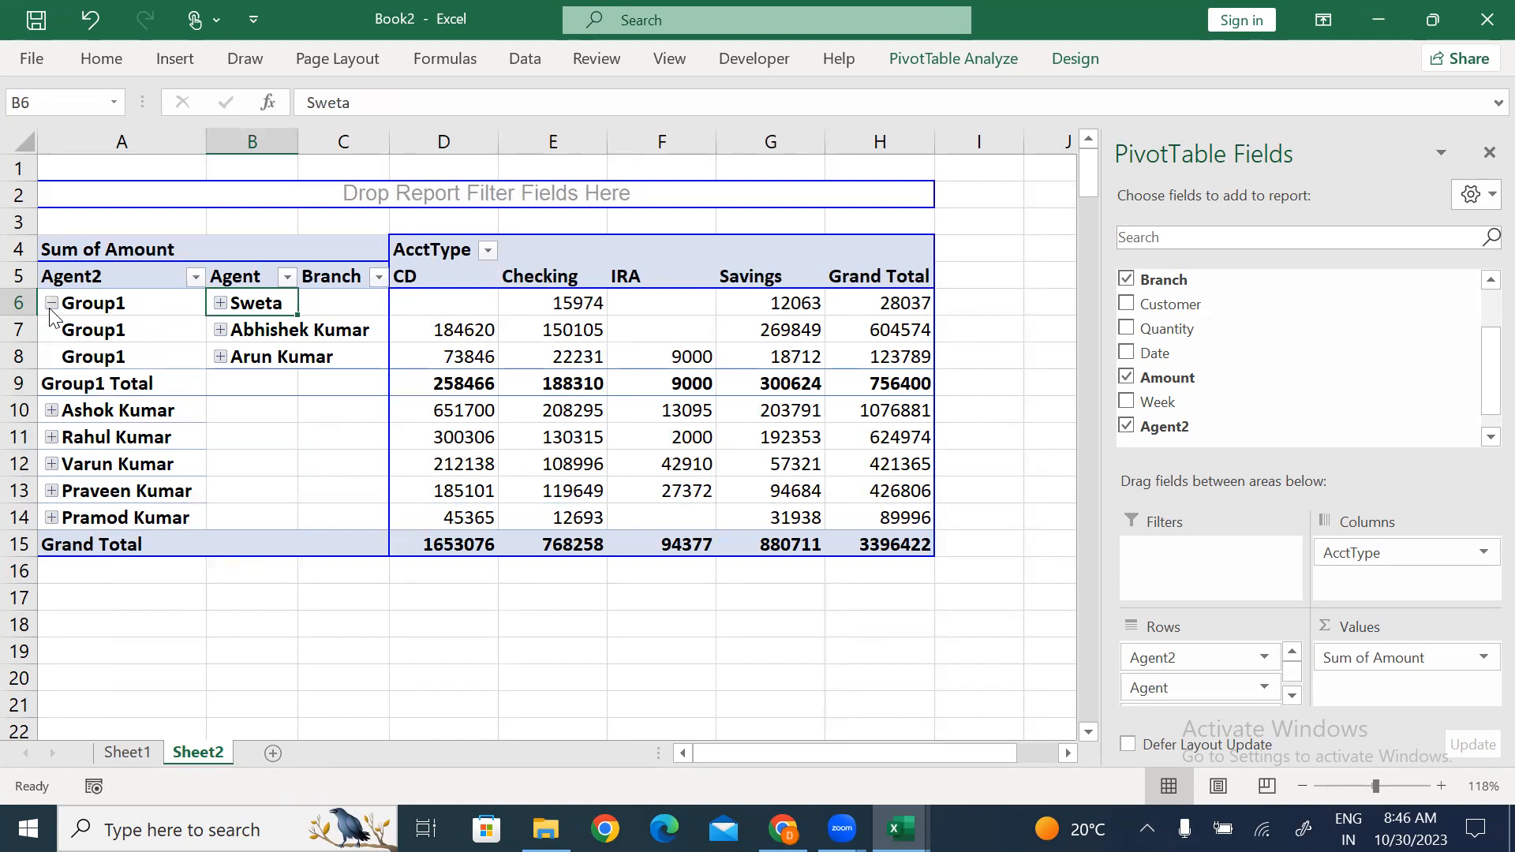
click(51, 304)
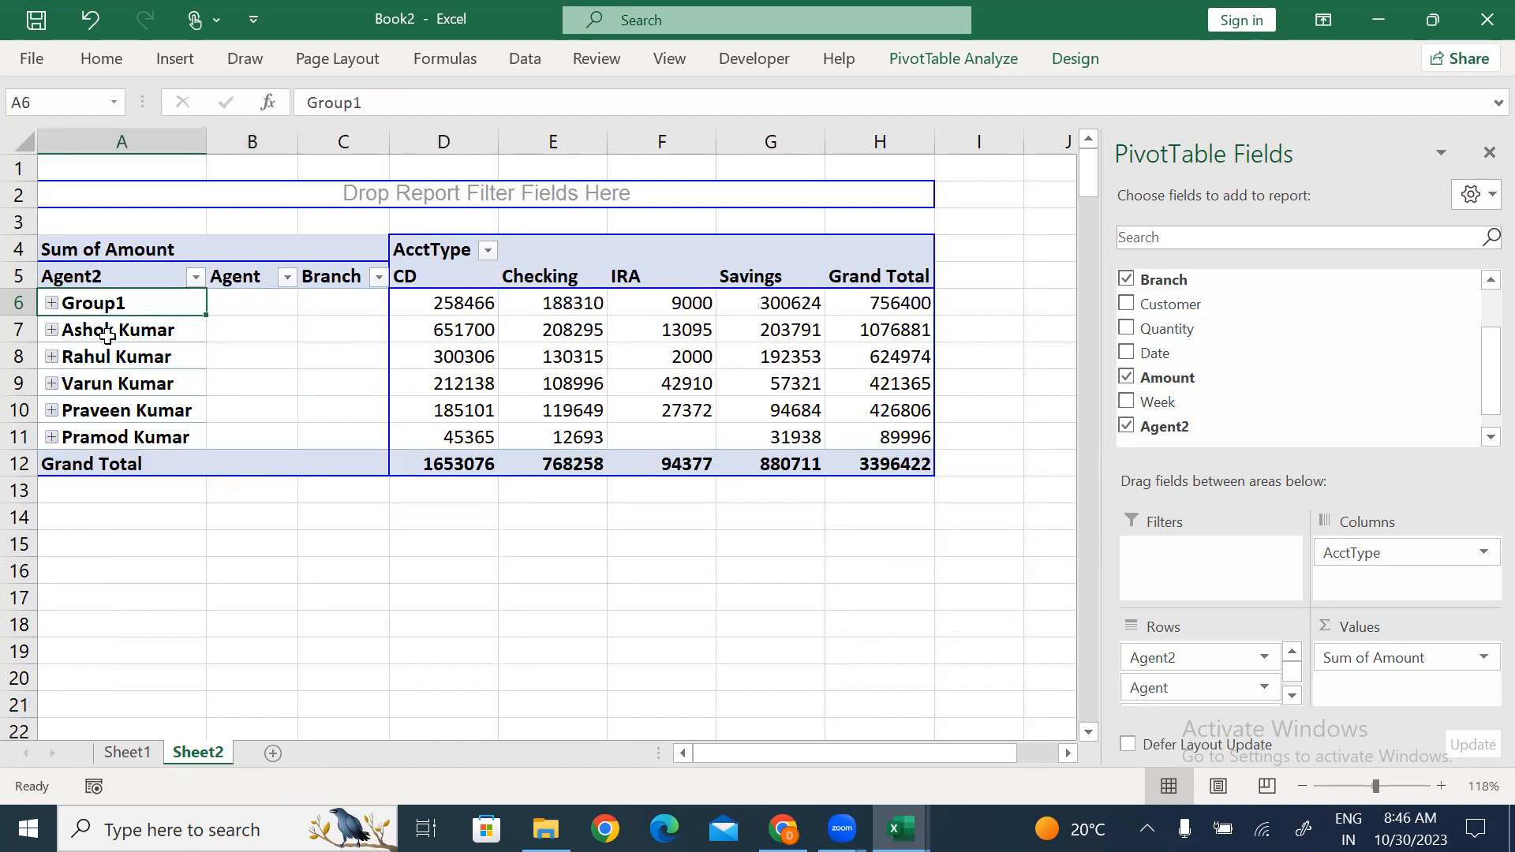
click(111, 333)
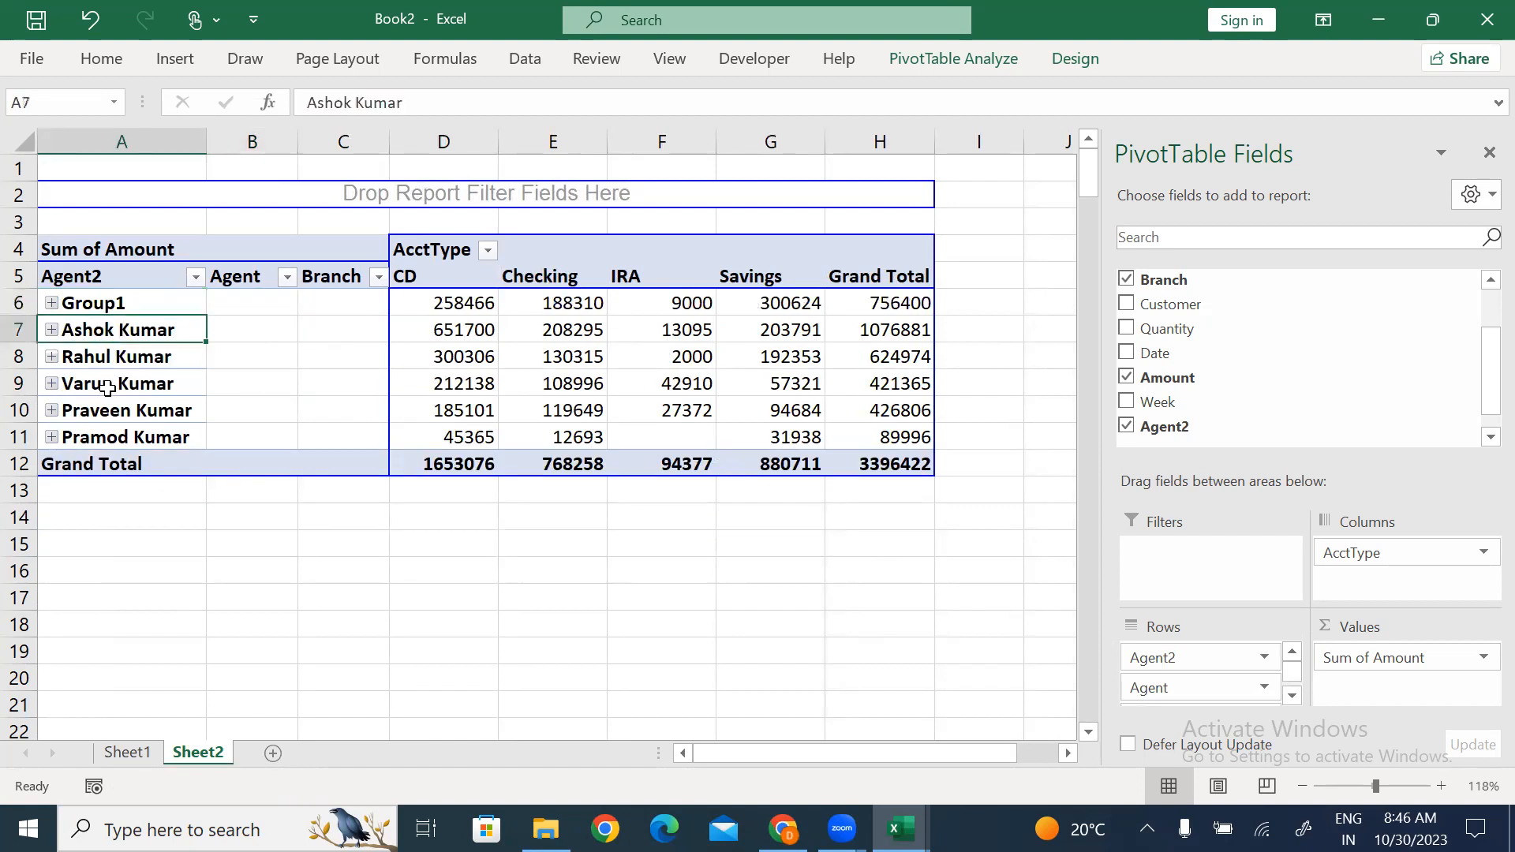
ctrl+click(104, 385)
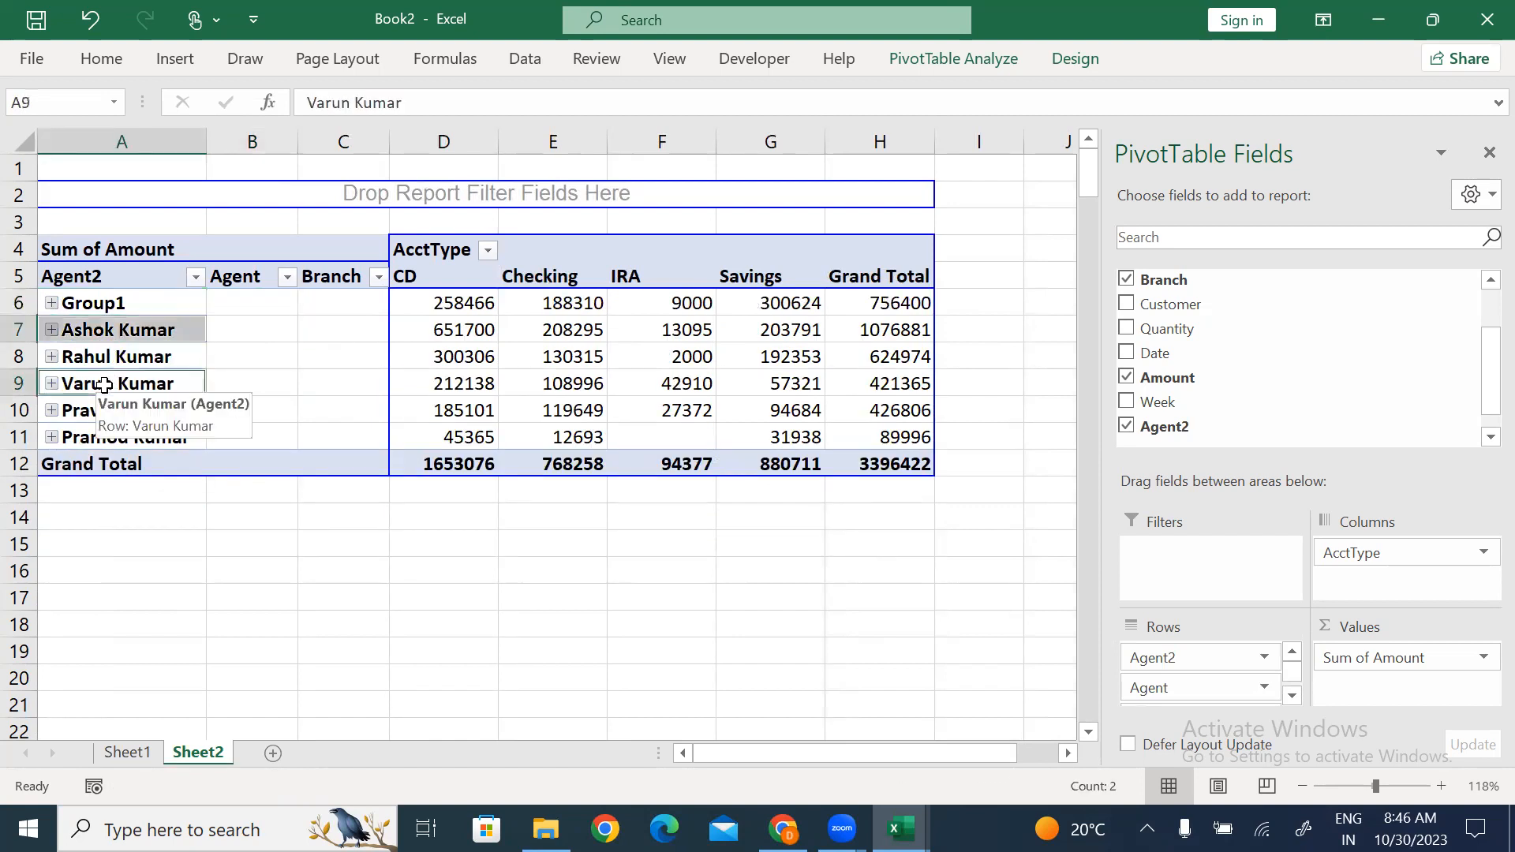
ctrl+click(88, 441)
right_click(88, 441)
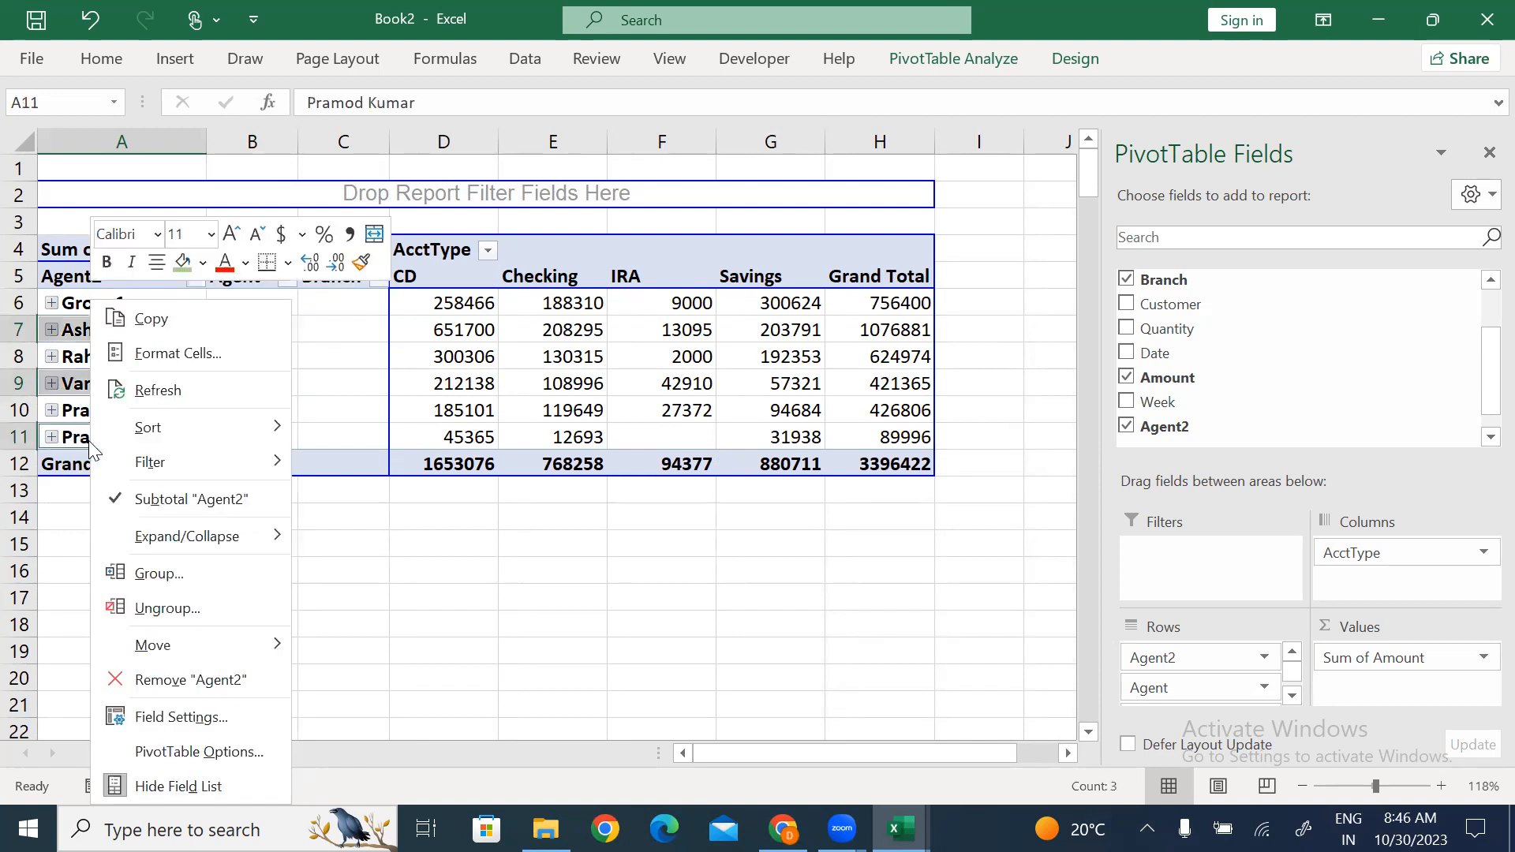
click(174, 580)
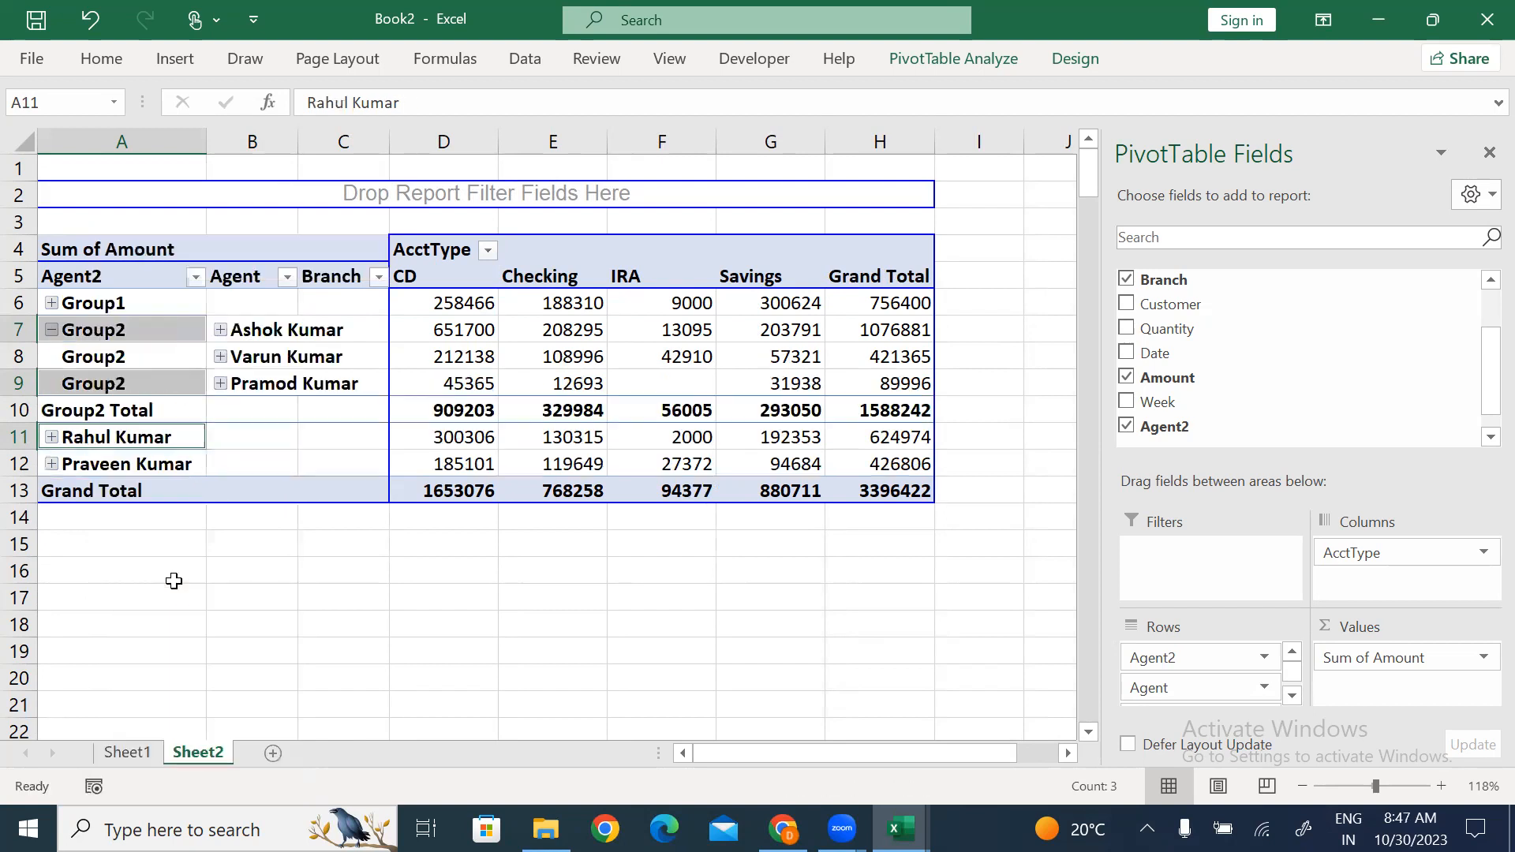
Collapse the new second group and rename the first group to Team-1.
click(133, 332)
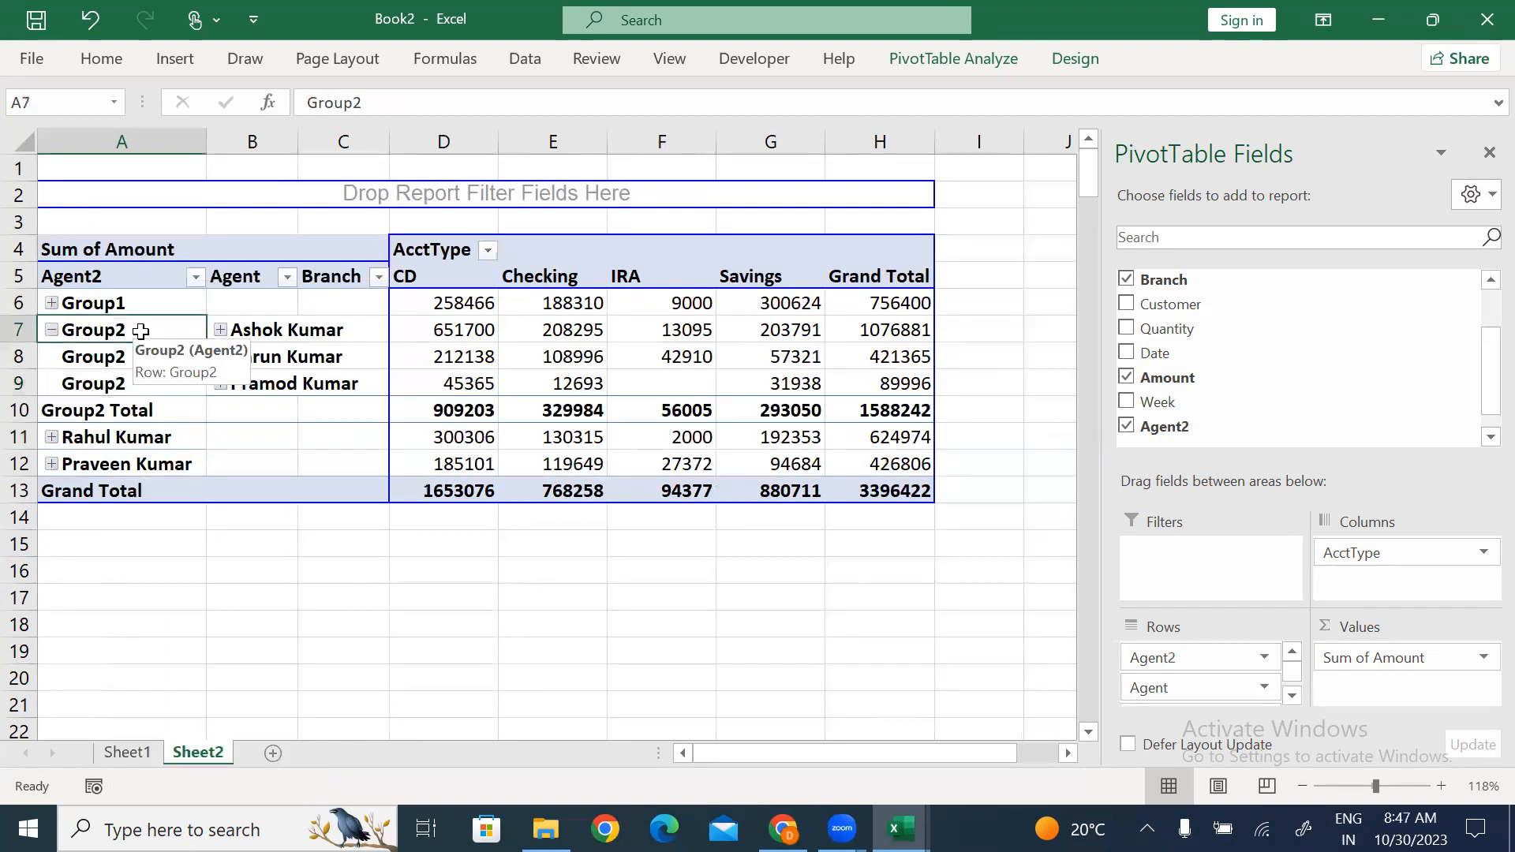
click(52, 330)
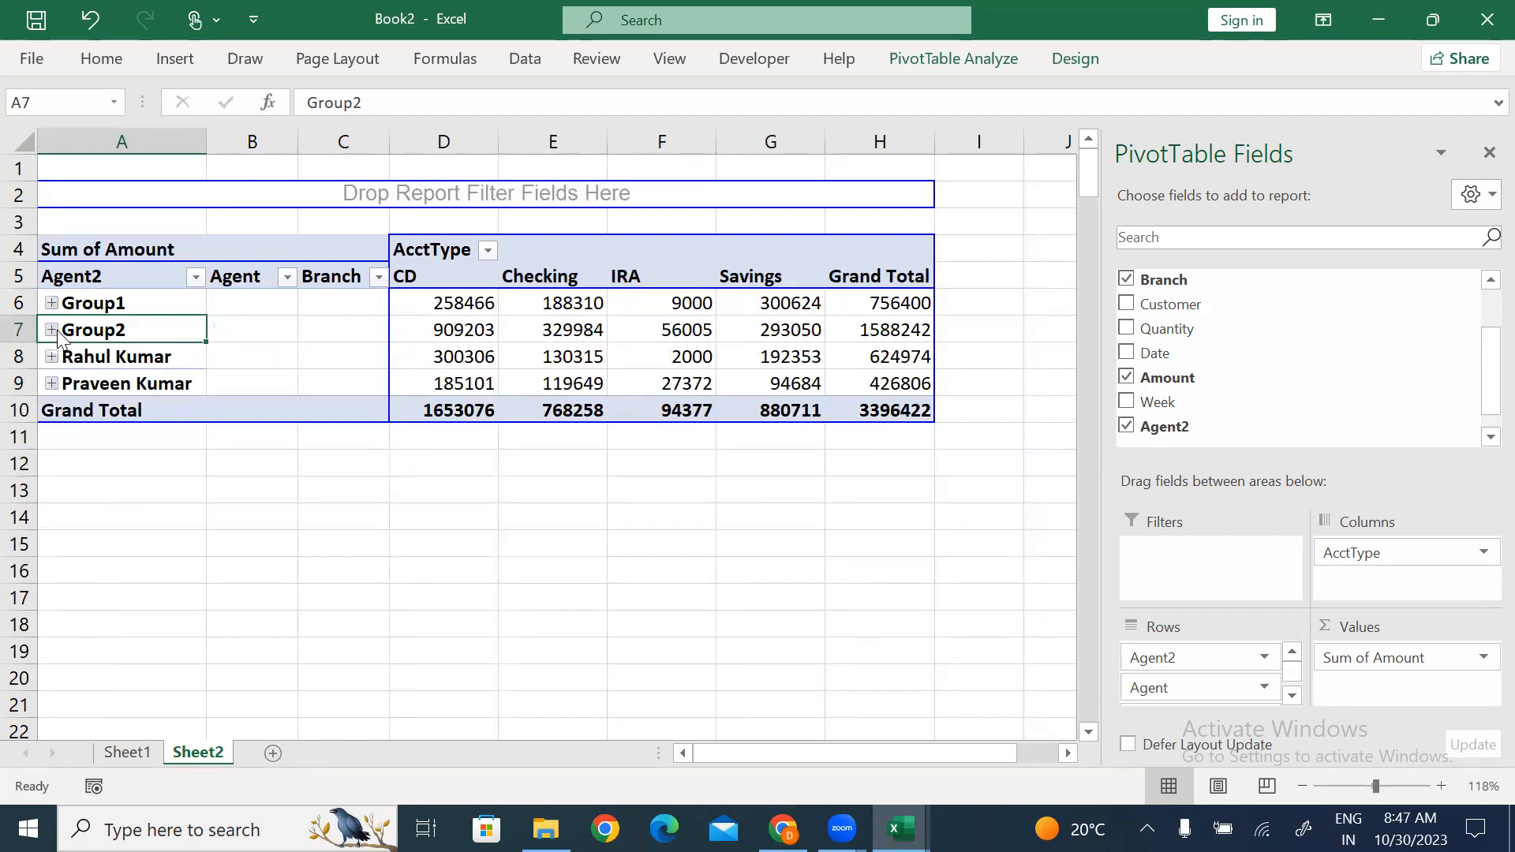
click(136, 302)
click(388, 102)
key(BackSpace)
key(BackSpace)
key(BackSpace)
key(BackSpace)
key(BackSpace)
key(BackSpace)
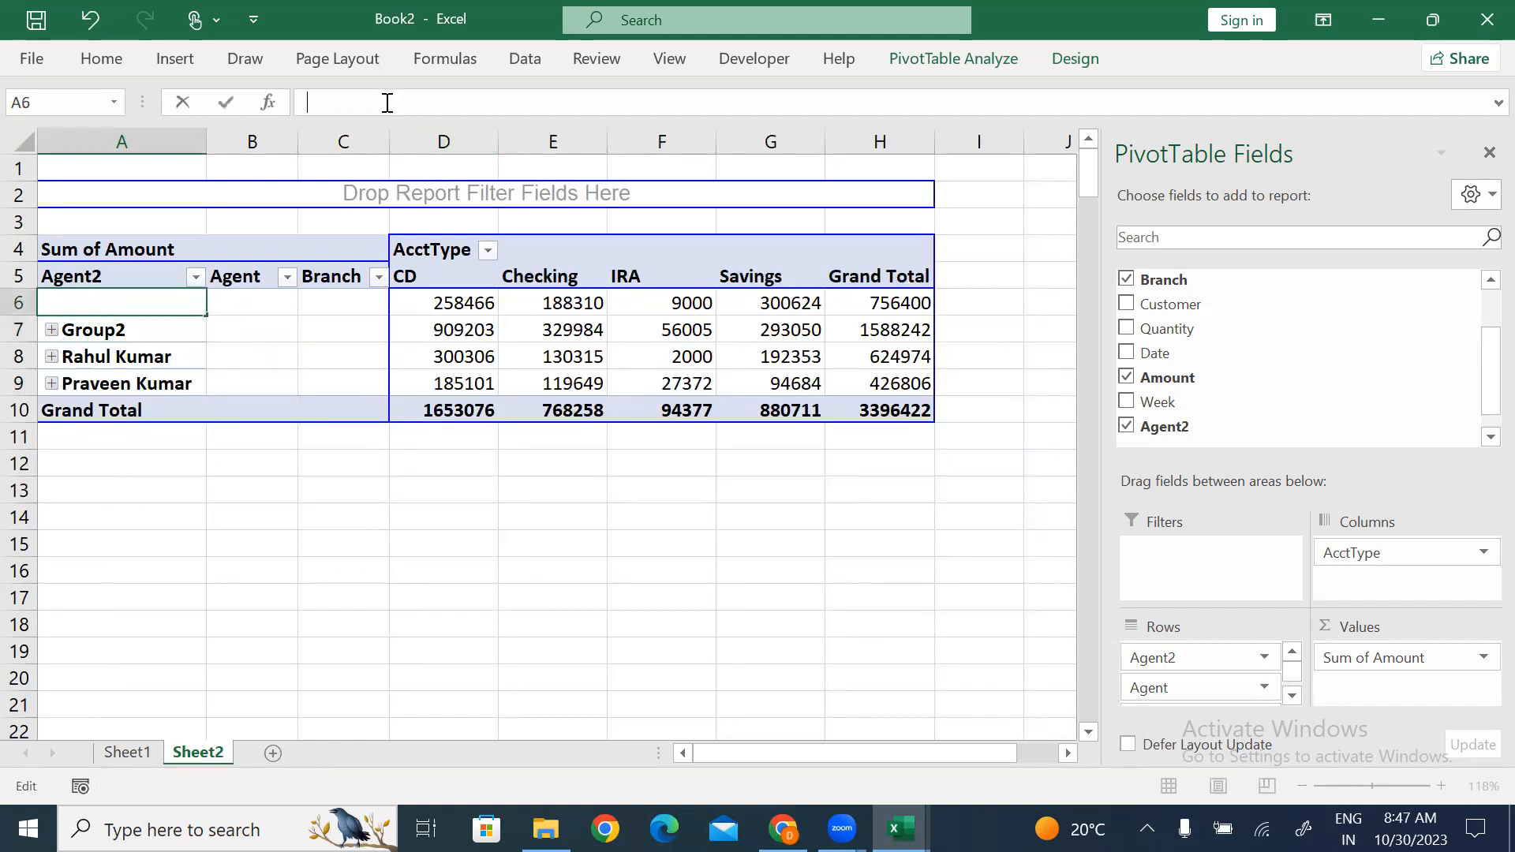
text(Team-1)
Rename the second group in A7 to Team-2.
click(135, 332)
click(400, 109)
key(BackSpace)
key(BackSpace)
key(BackSpace)
key(BackSpace)
key(BackSpace)
key(BackSpace)
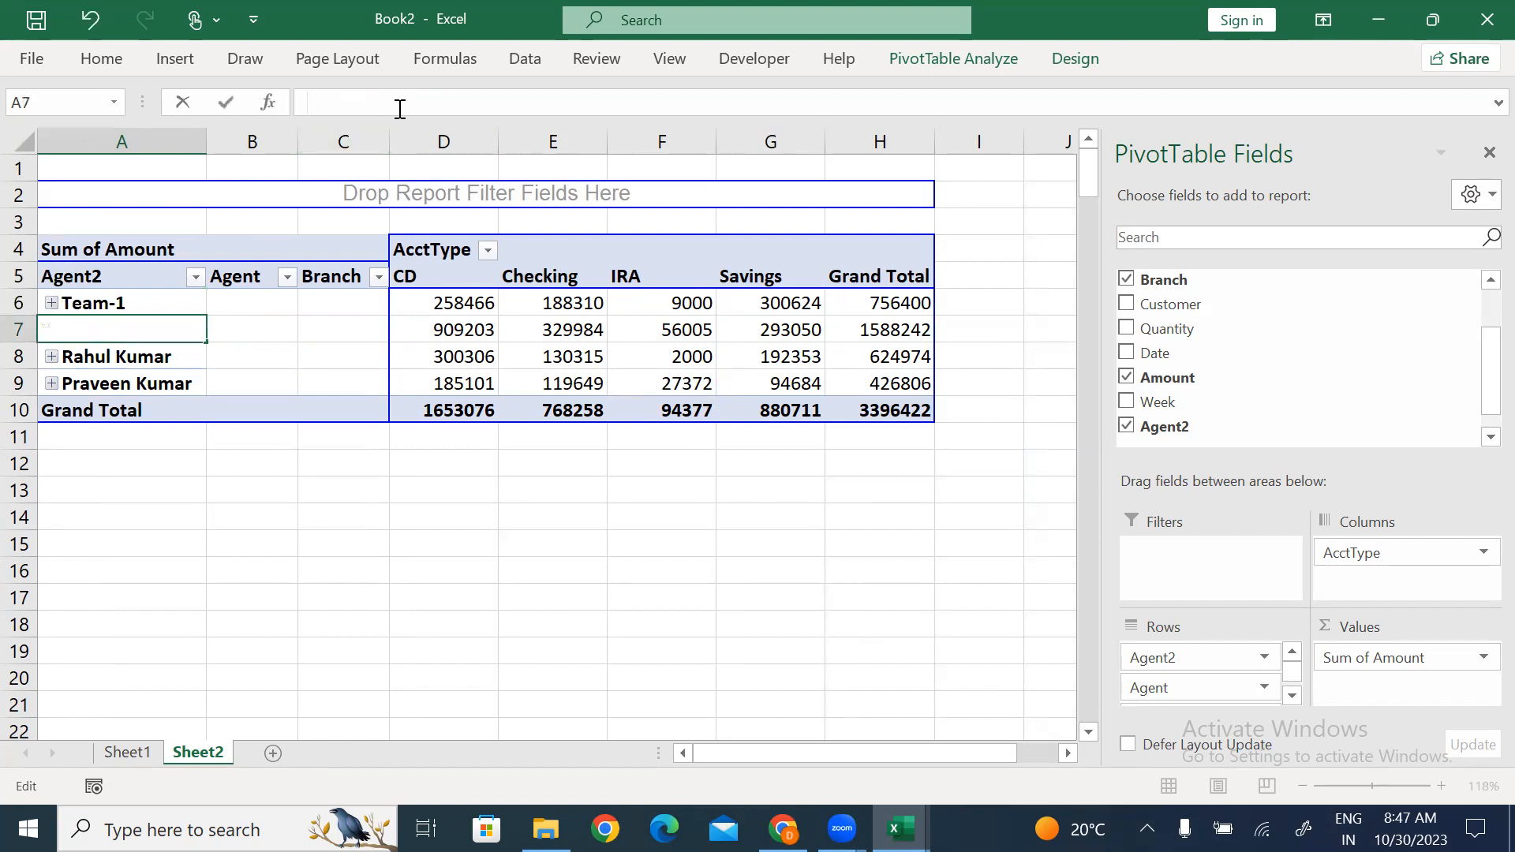
text(Team-2)
click(162, 369)
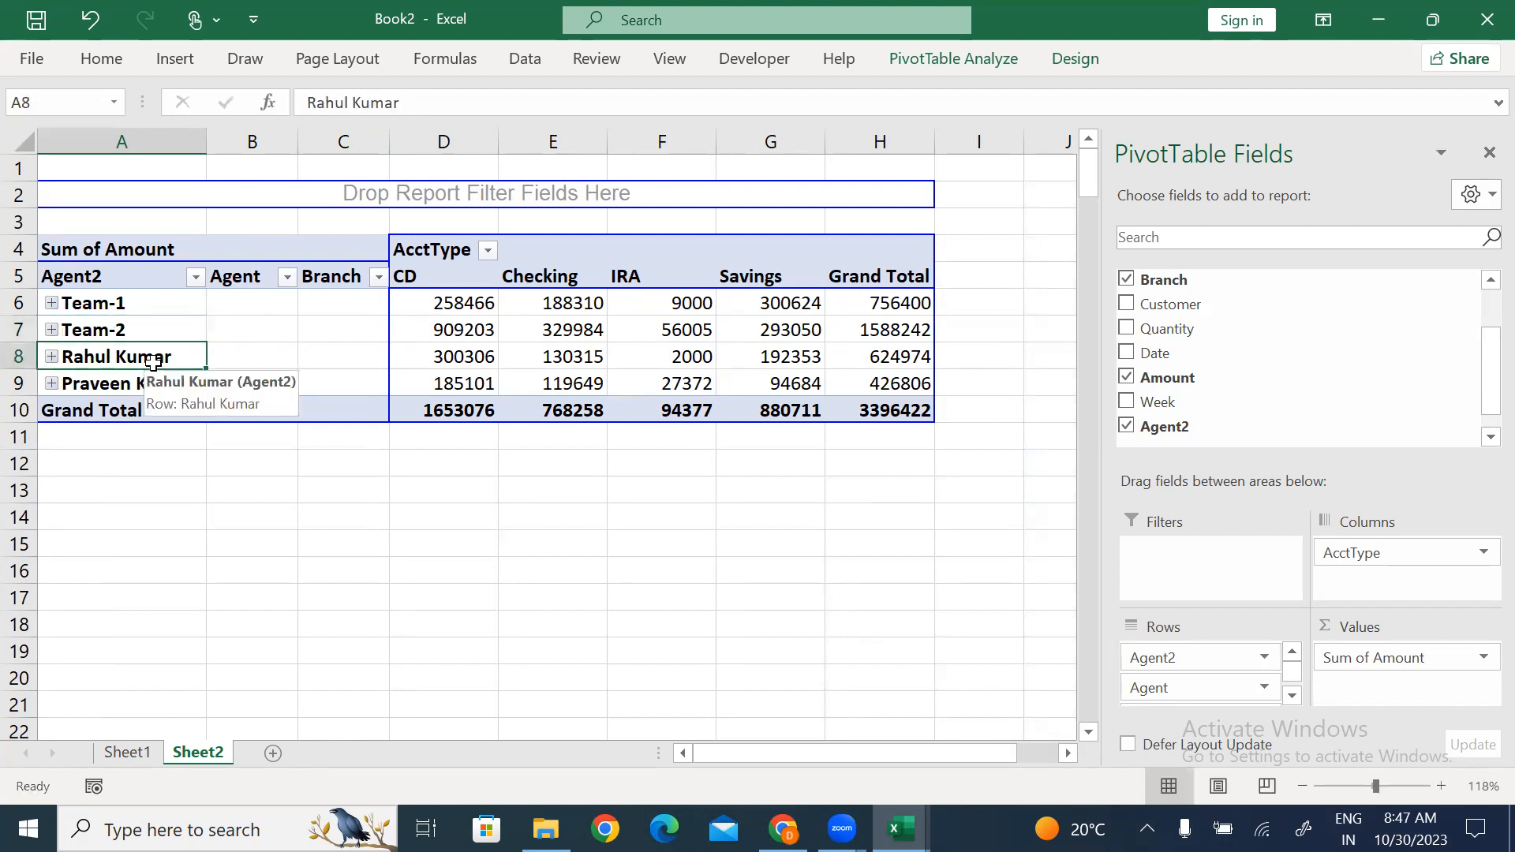
Group the two remaining ungrouped agents in A8 and A9 together.
click(143, 374)
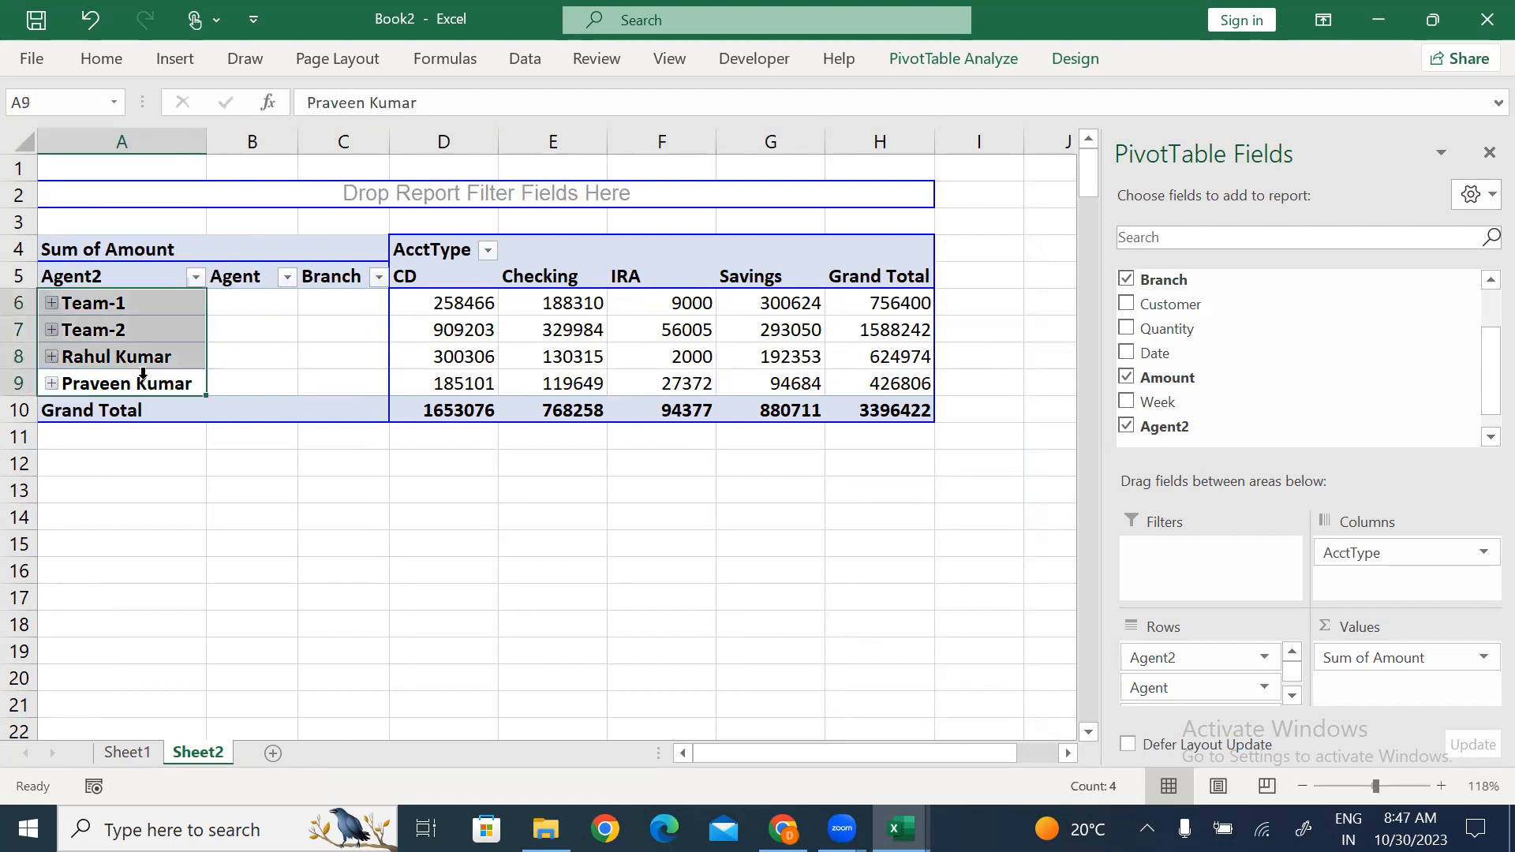
click(232, 360)
click(154, 364)
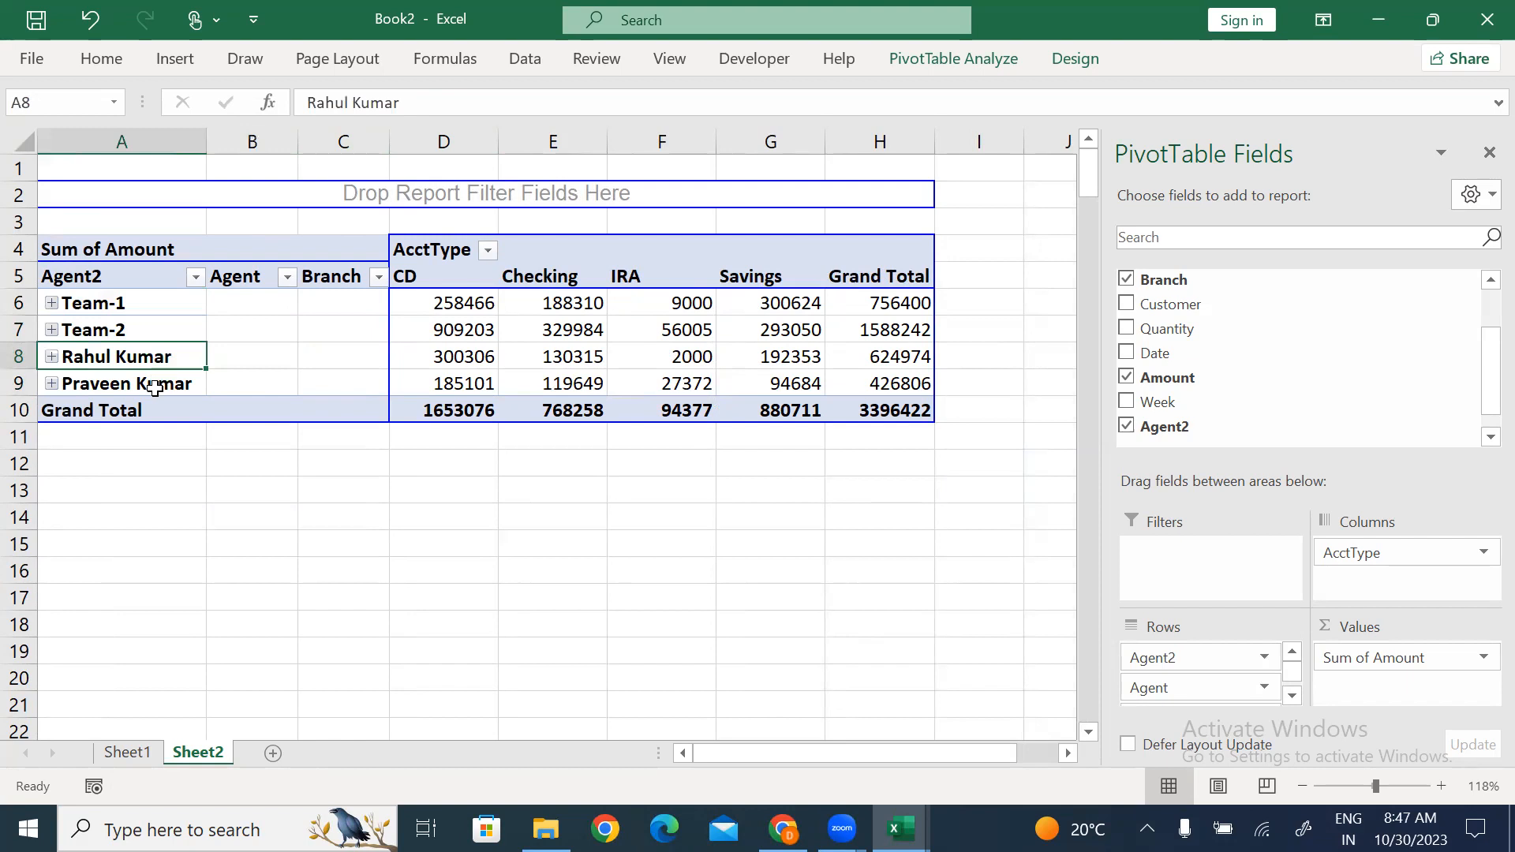
ctrl+click(154, 387)
right_click(155, 386)
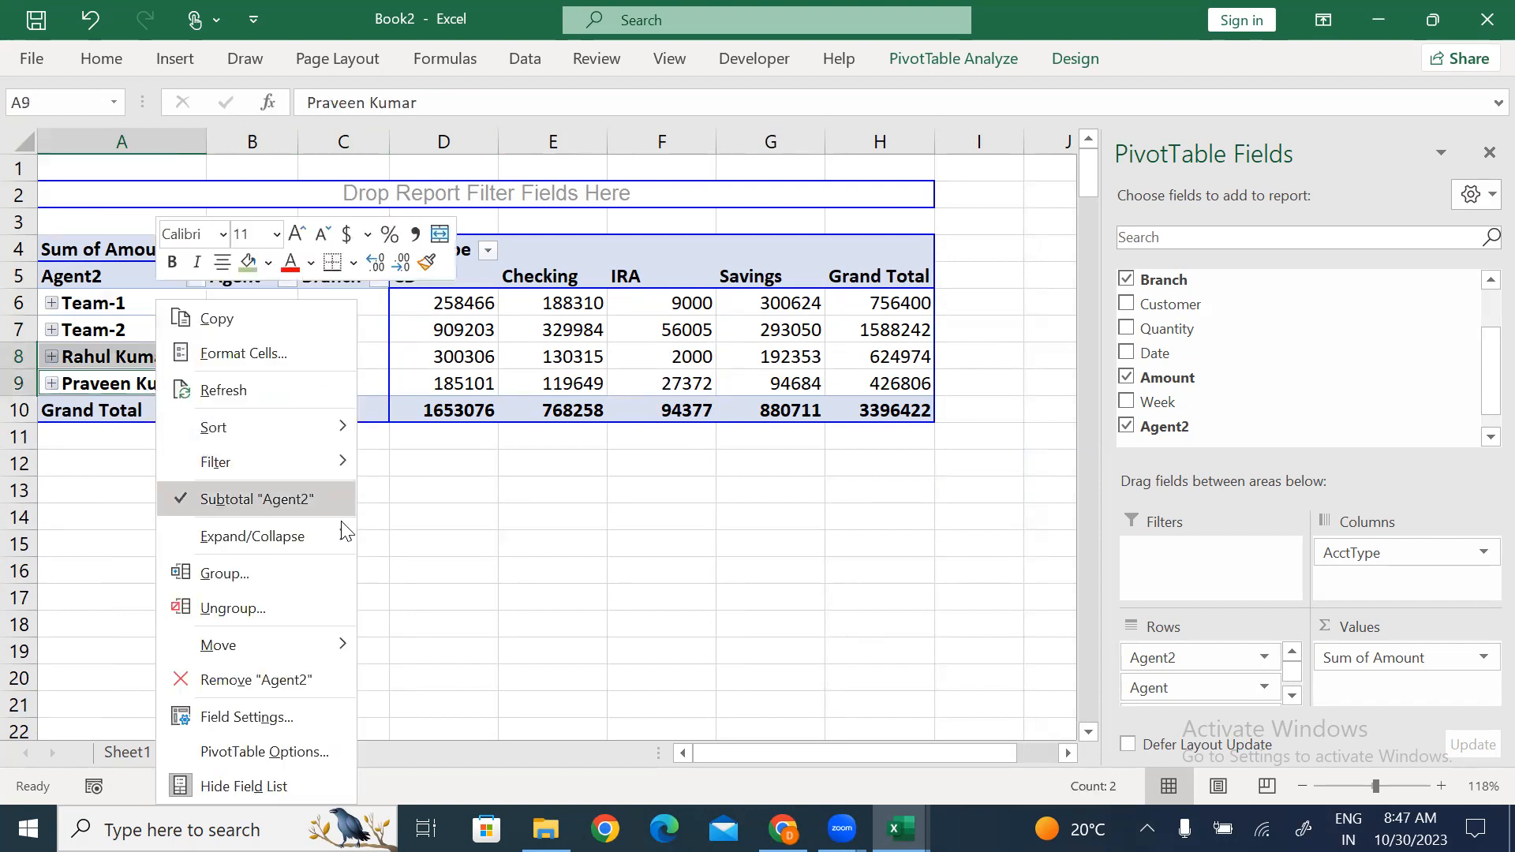
click(281, 572)
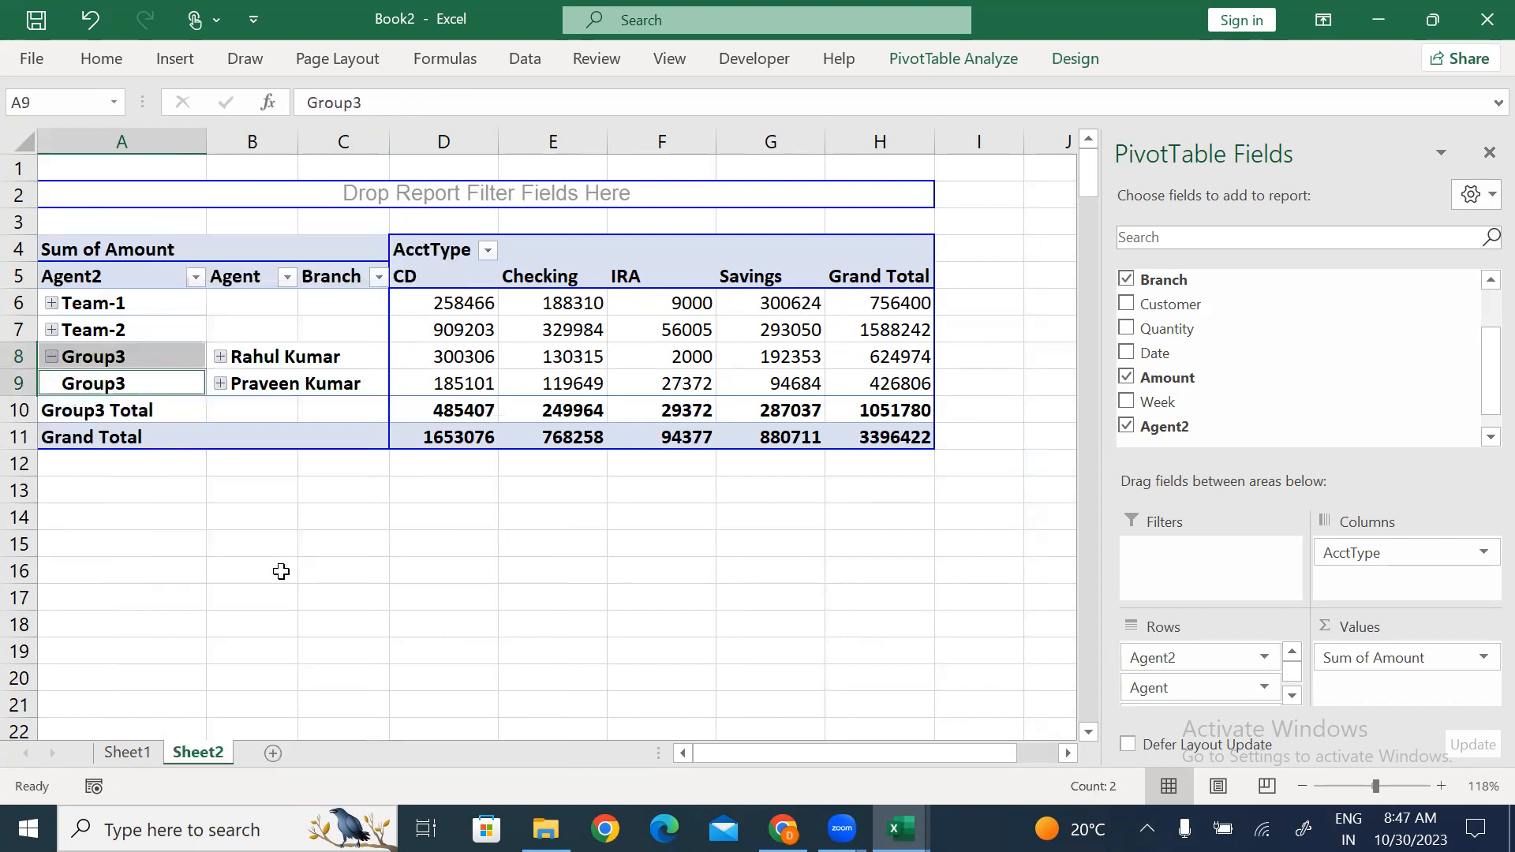
Collapse the new third group in A8 and rename it to Team-3.
click(120, 361)
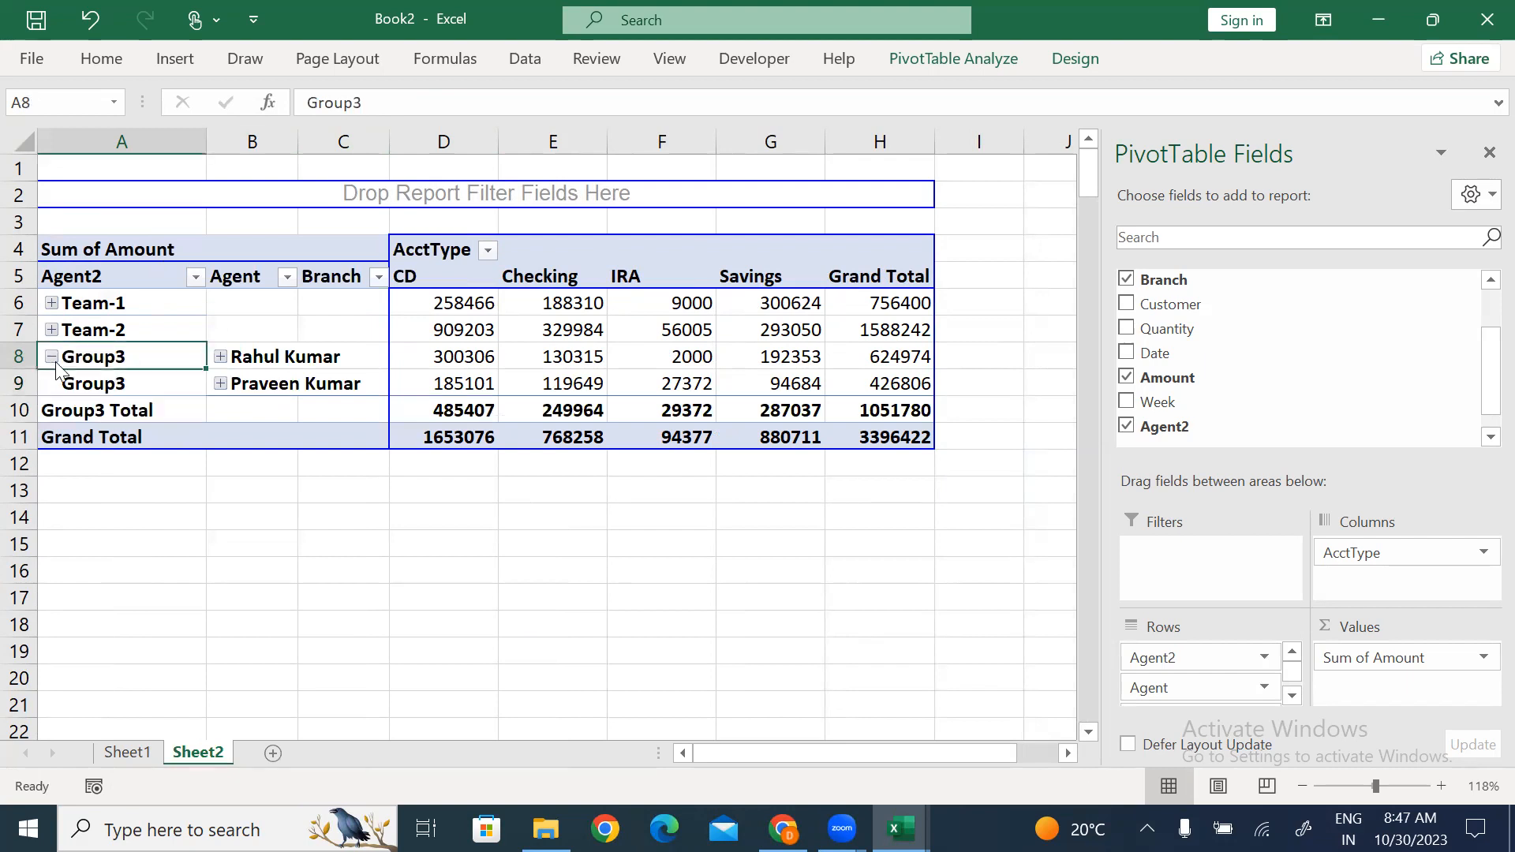
click(52, 357)
click(406, 106)
key(BackSpace)
key(BackSpace)
key(BackSpace)
key(BackSpace)
key(BackSpace)
text(Team-3)
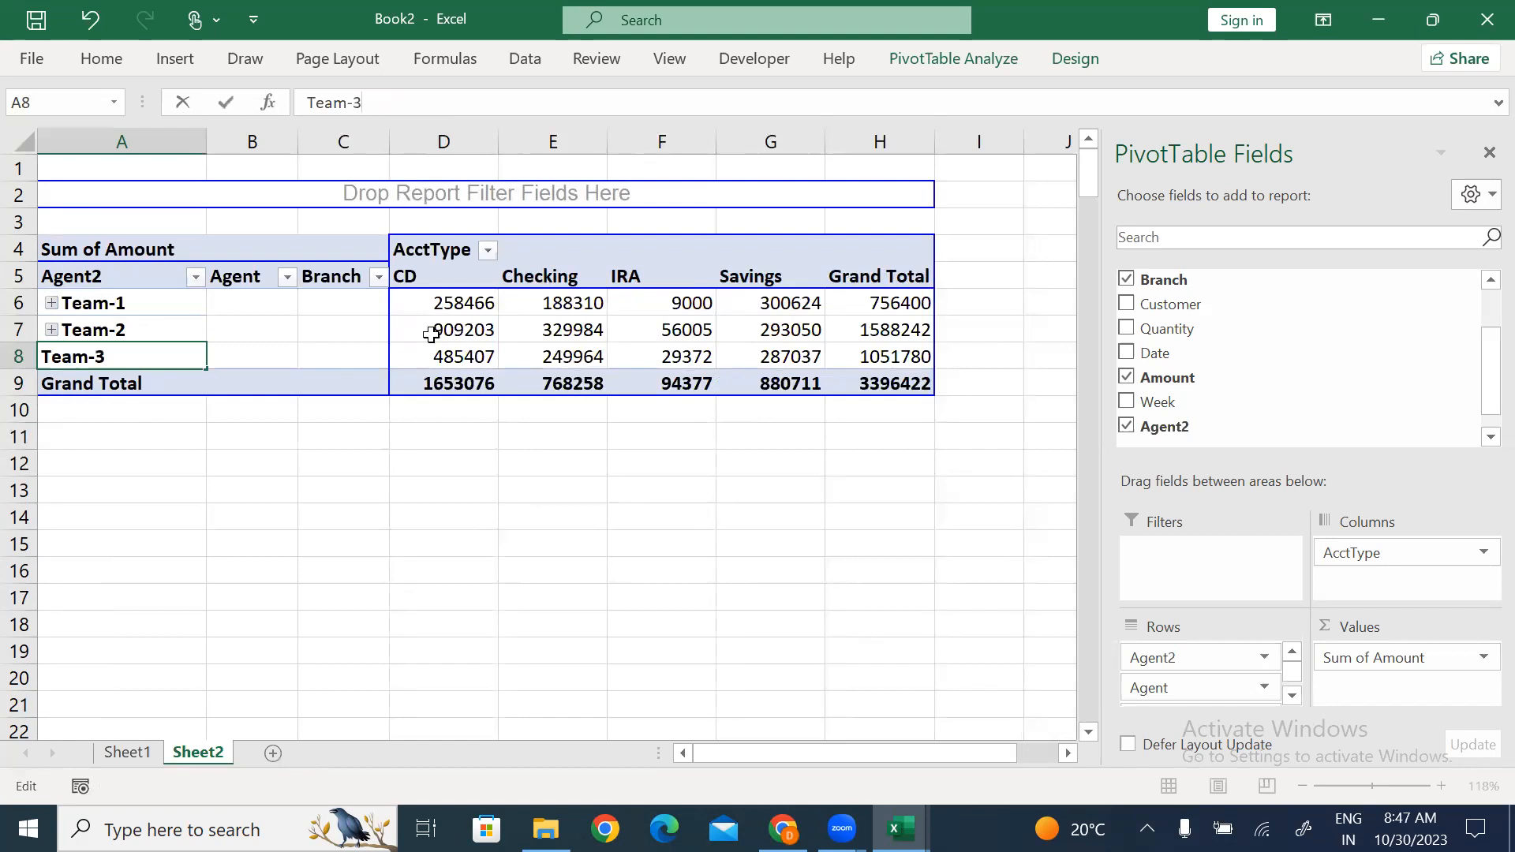
click(154, 442)
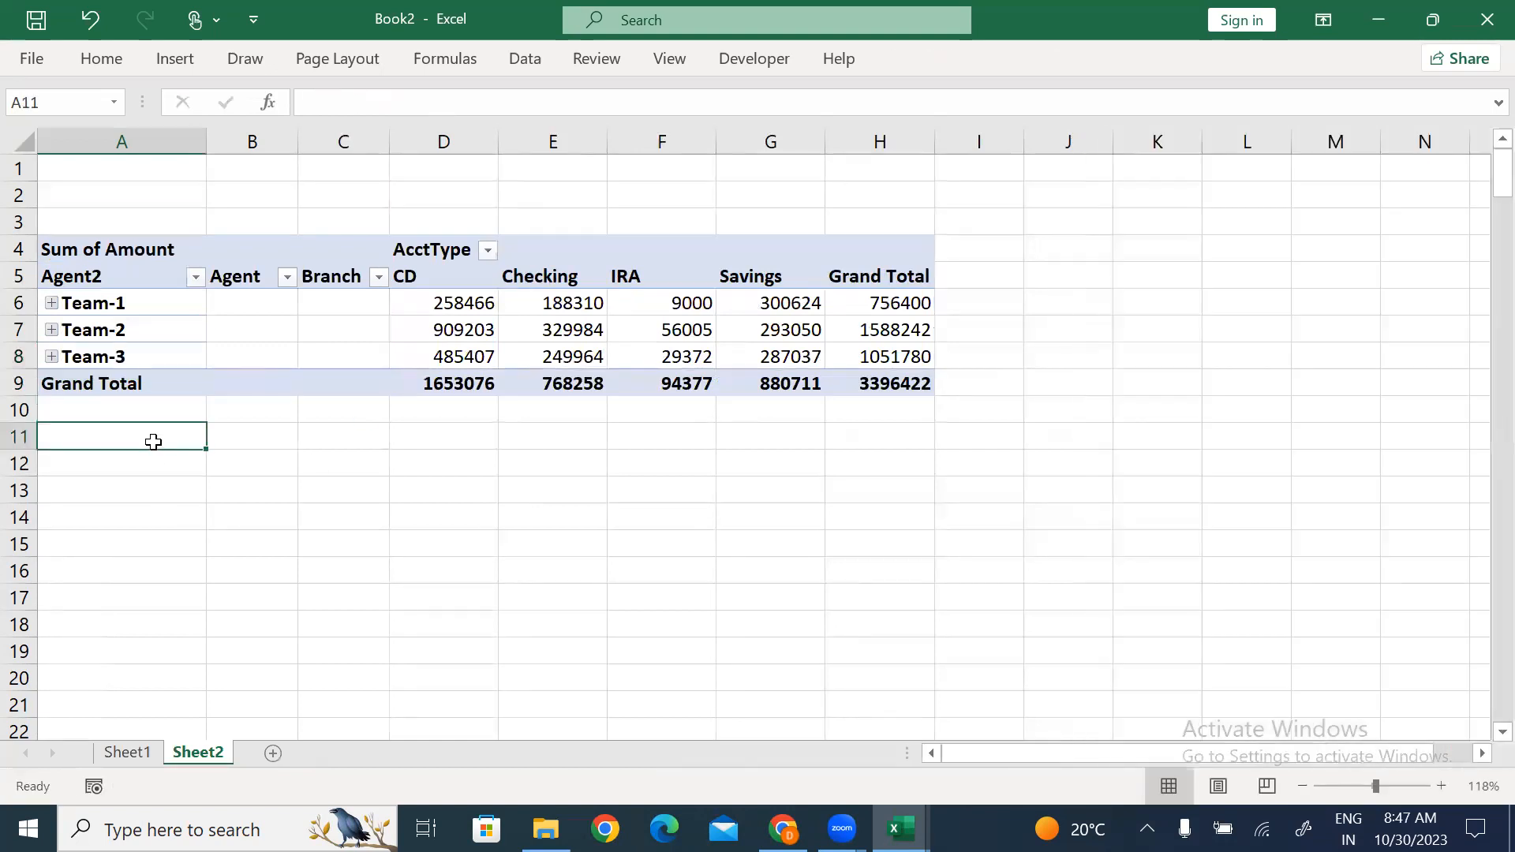
Turn off repeated item labels for the pivot table, and leave only Team-1 expanded to its agents.
click(51, 330)
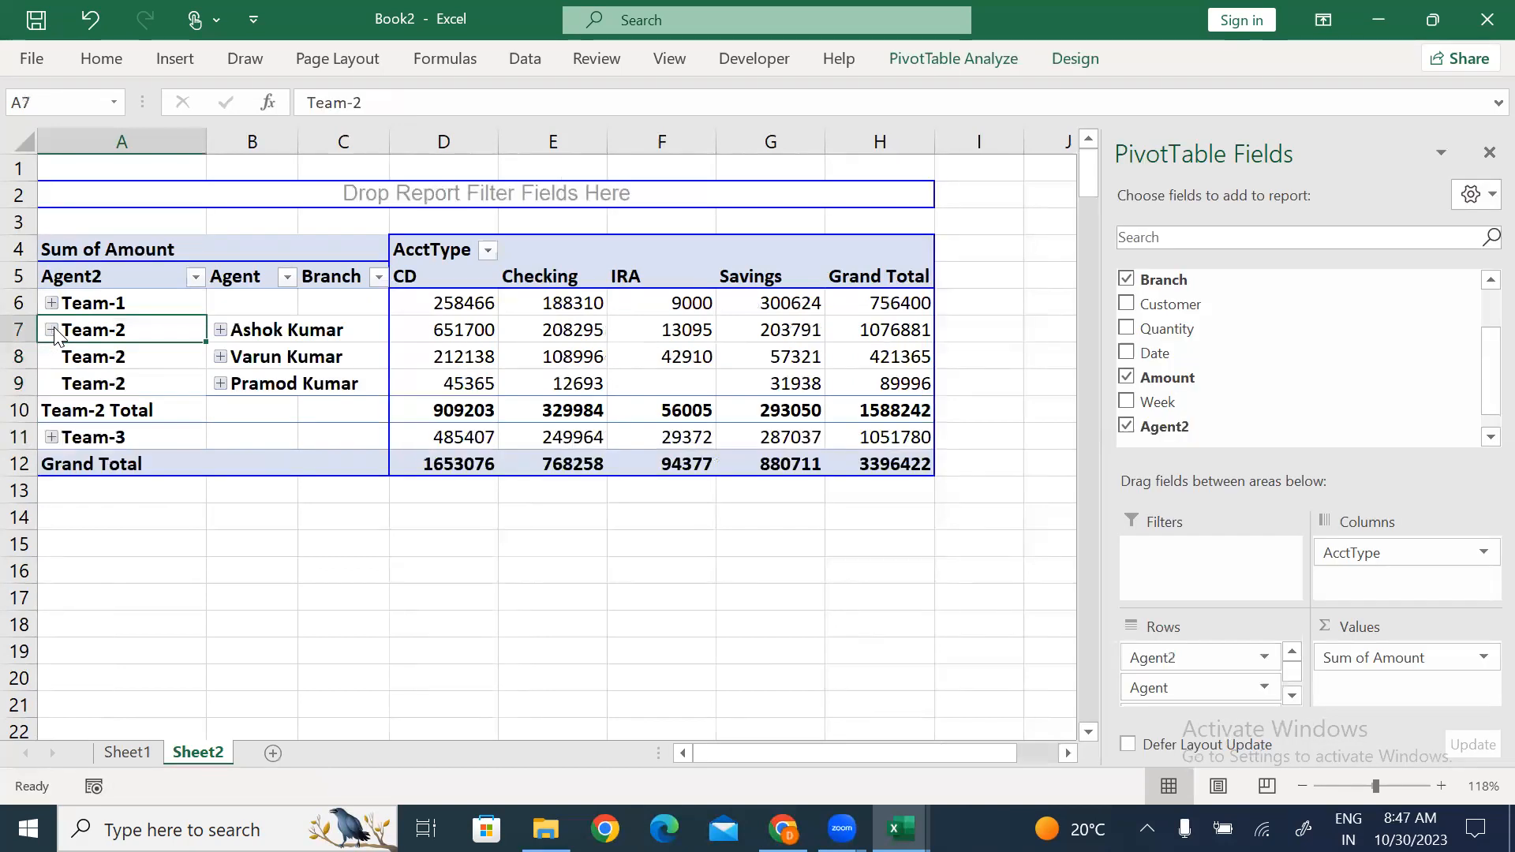
click(1077, 60)
click(180, 137)
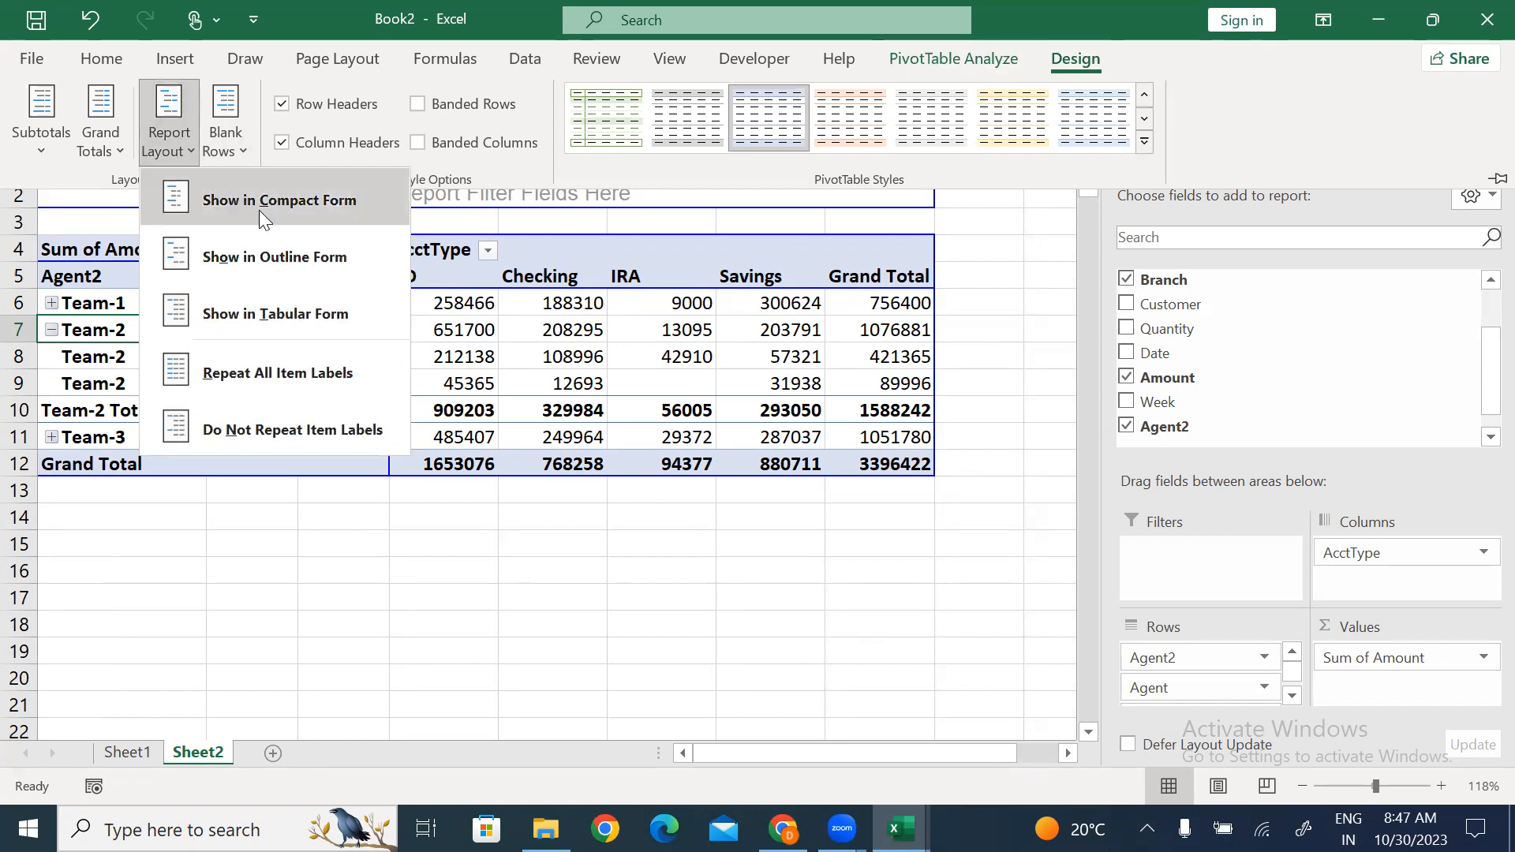
click(288, 423)
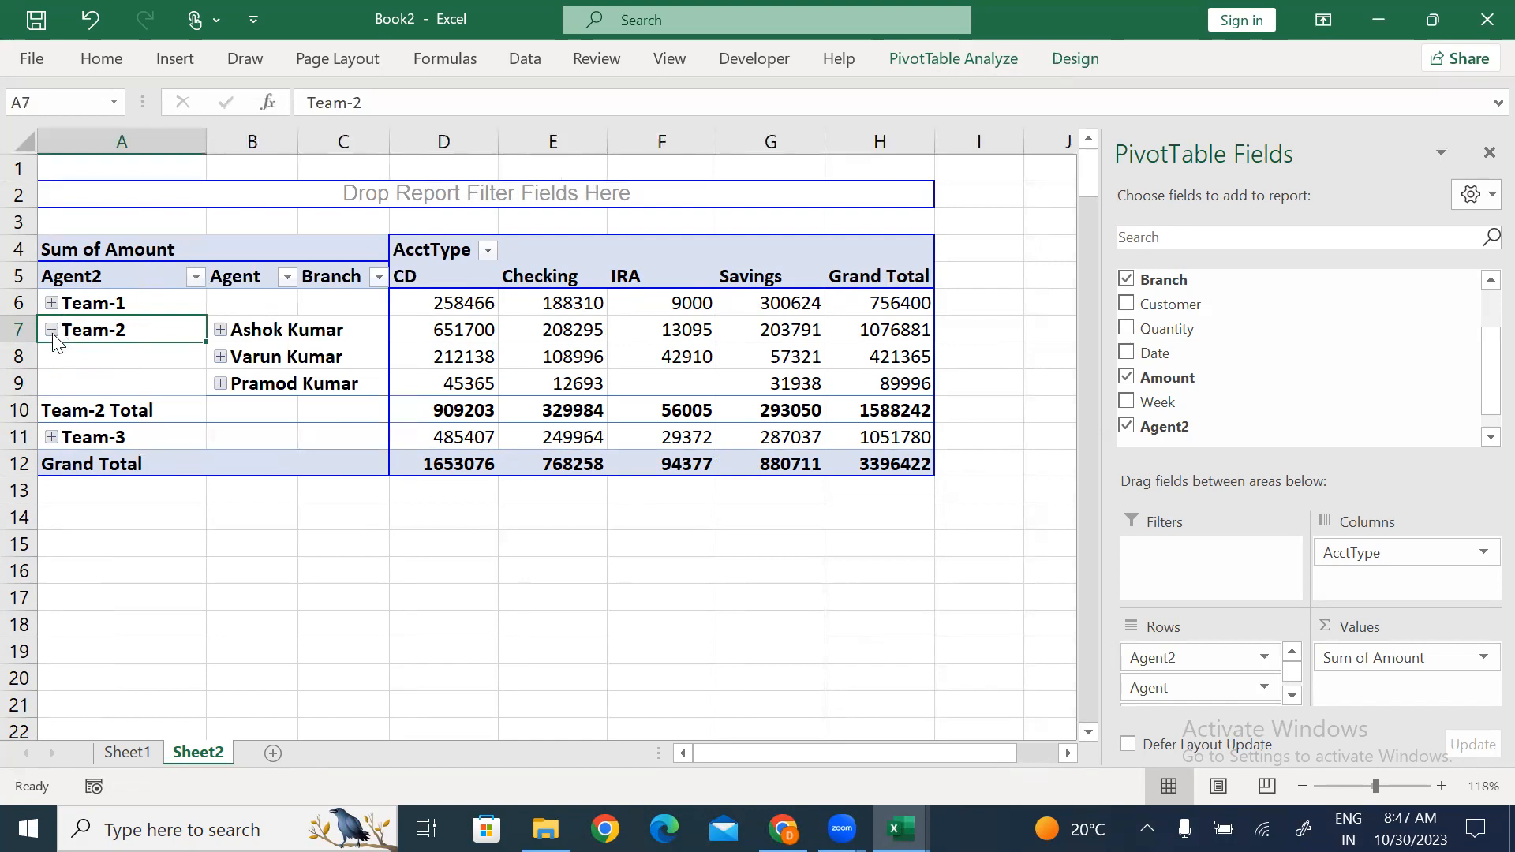
click(52, 331)
click(51, 304)
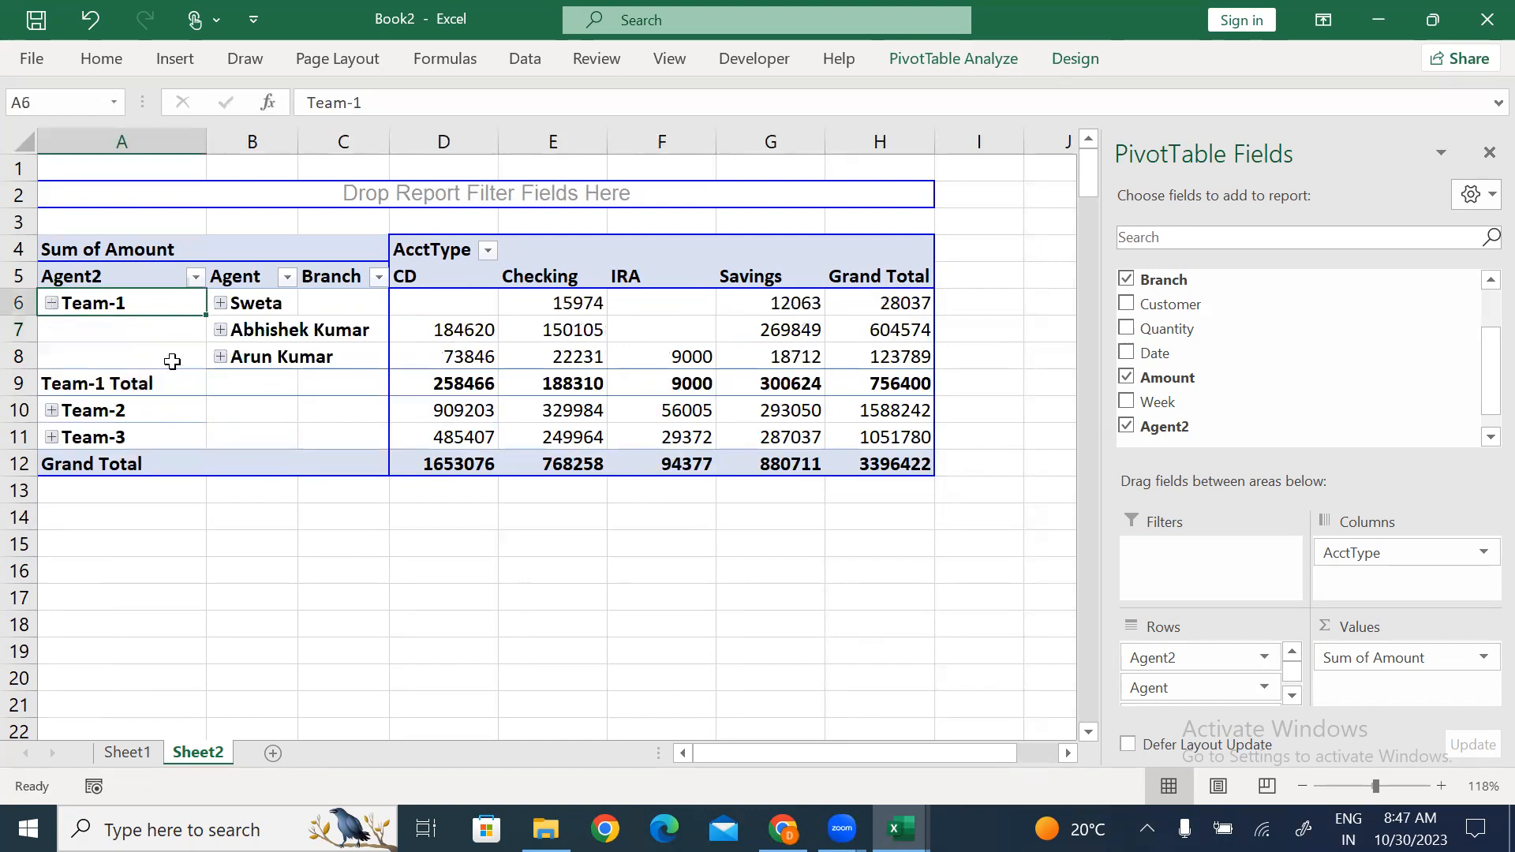
Try widening column B to fit the agent names, and undo the width change.
click(262, 332)
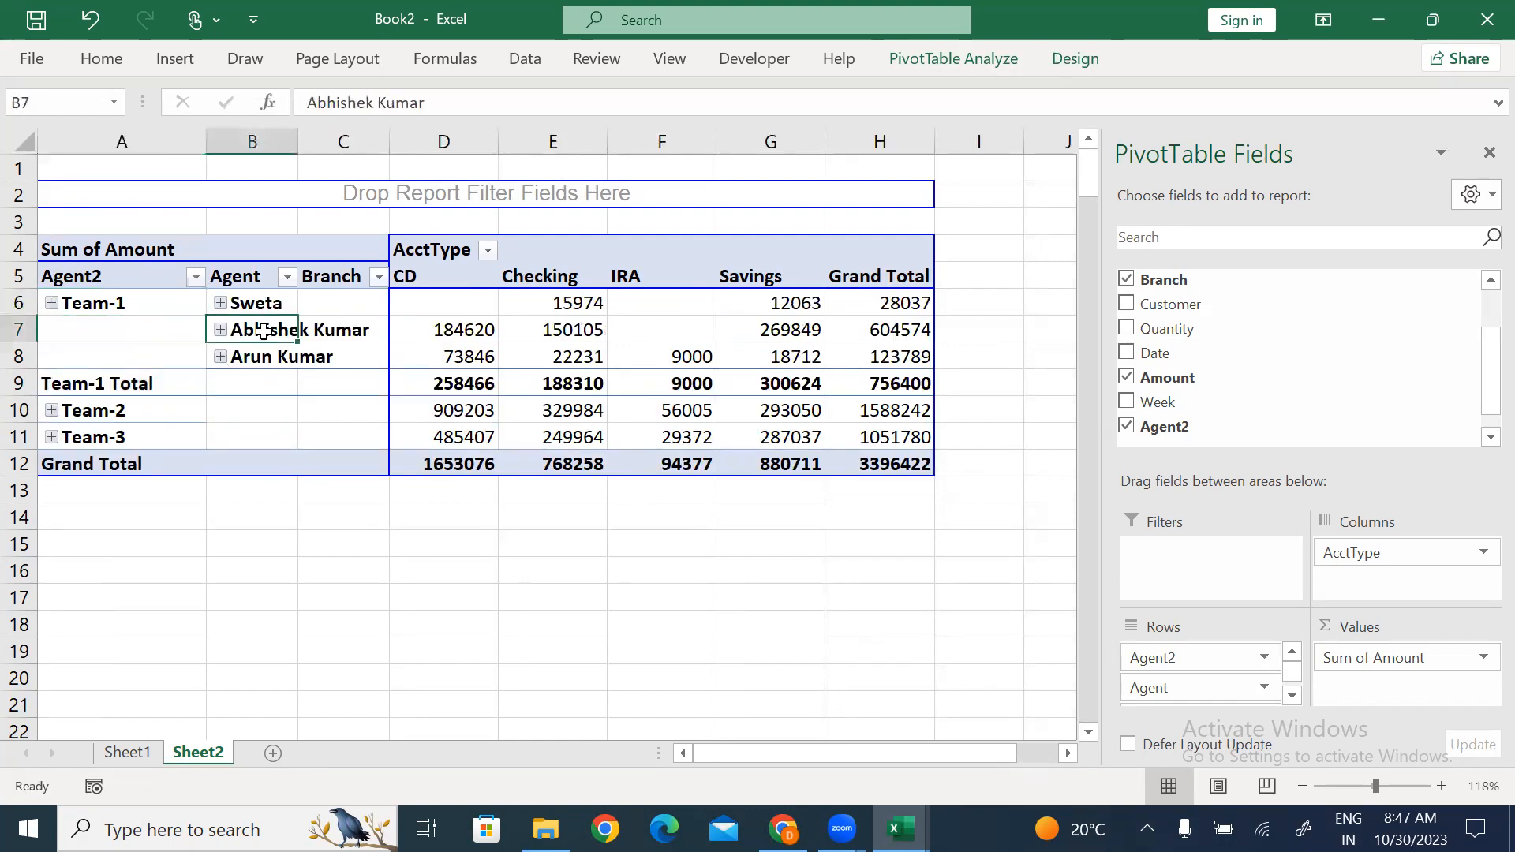
click(328, 438)
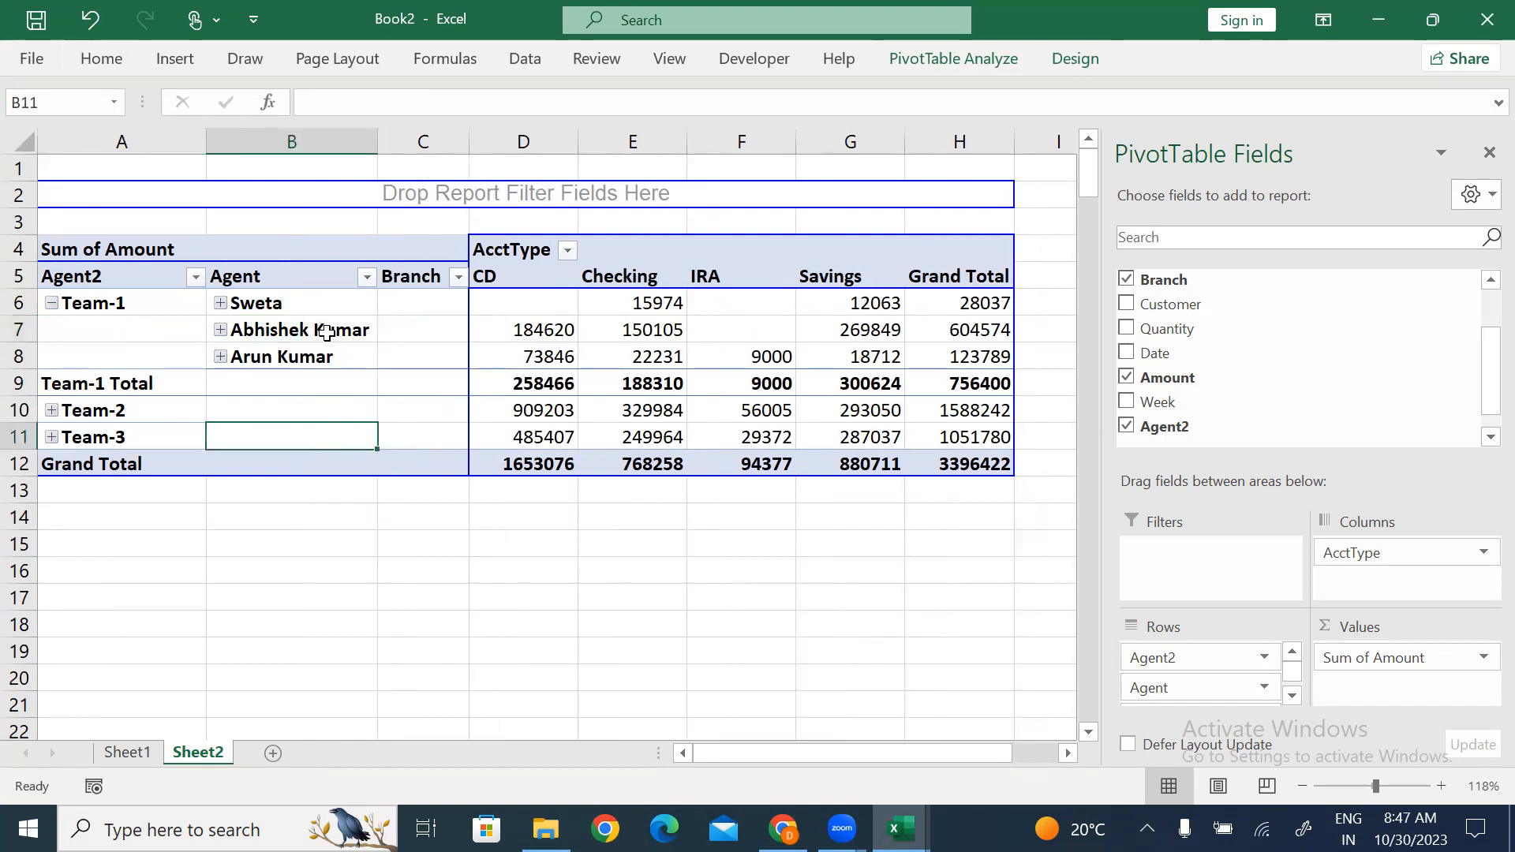
click(327, 557)
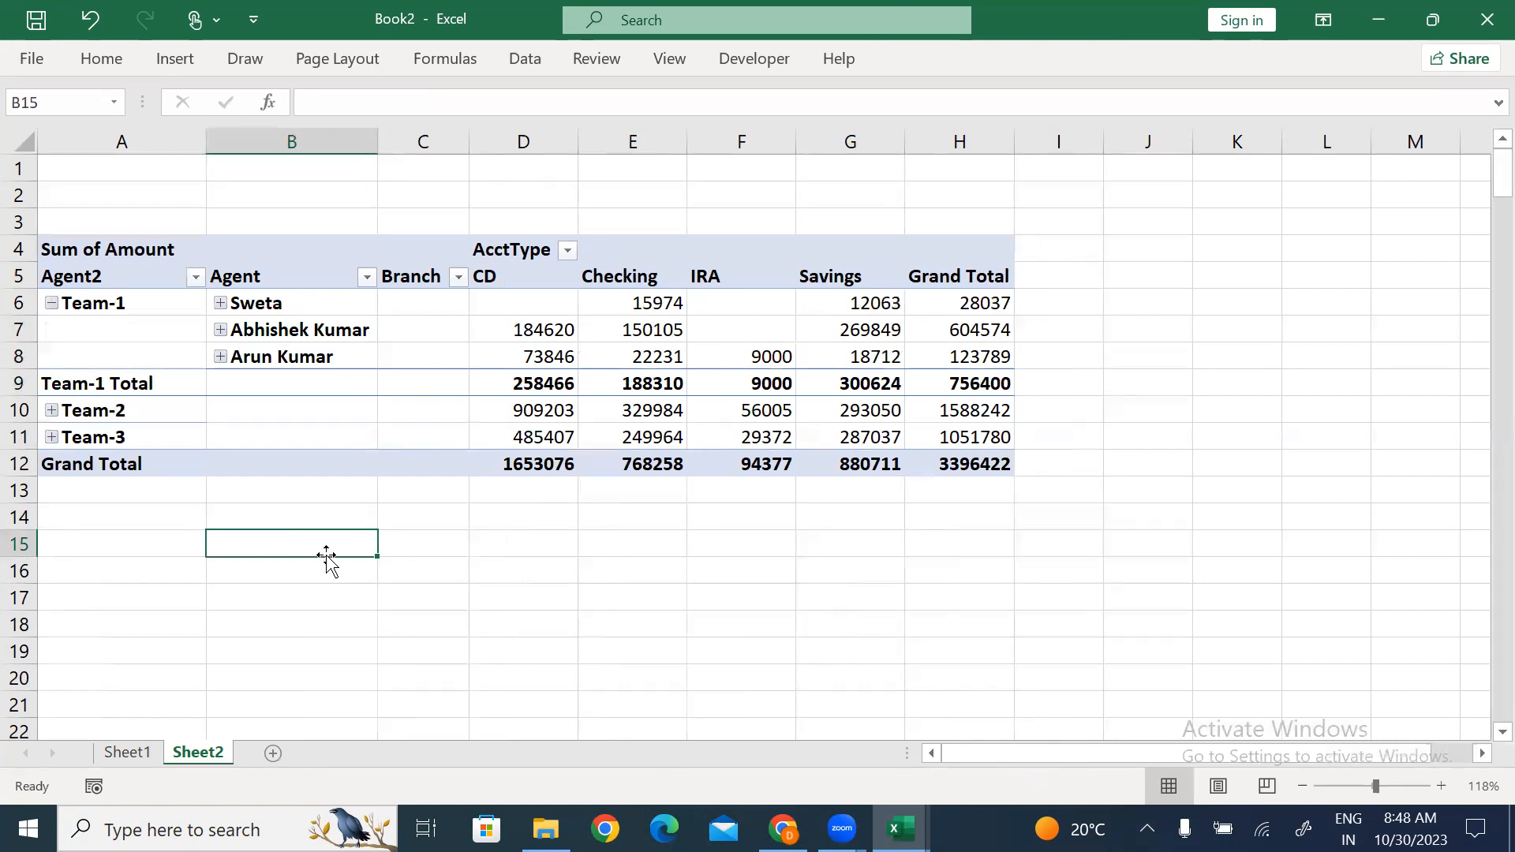
key(ctrl+z)
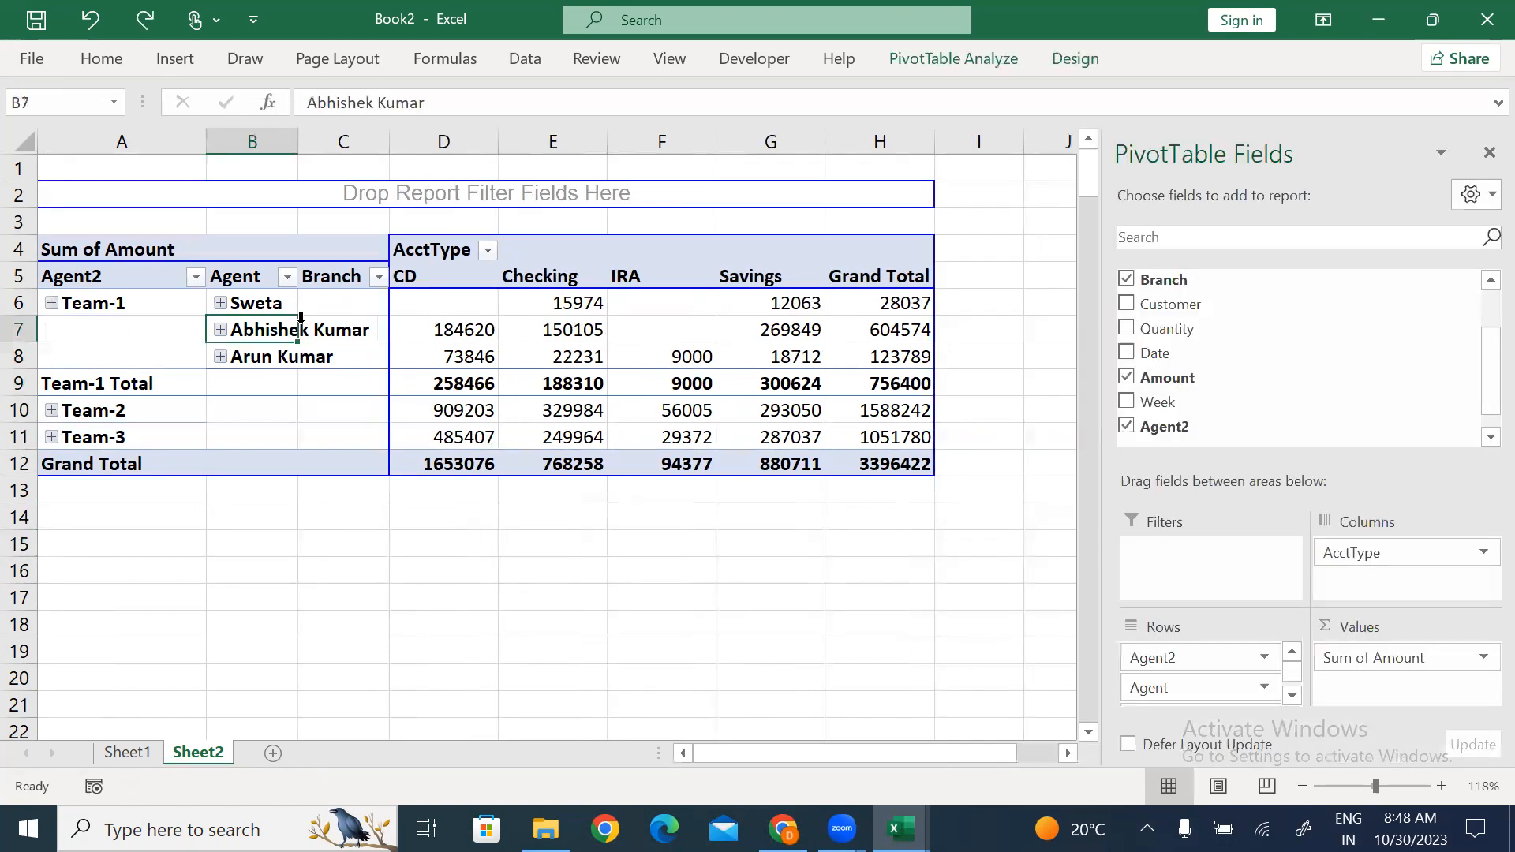
click(281, 396)
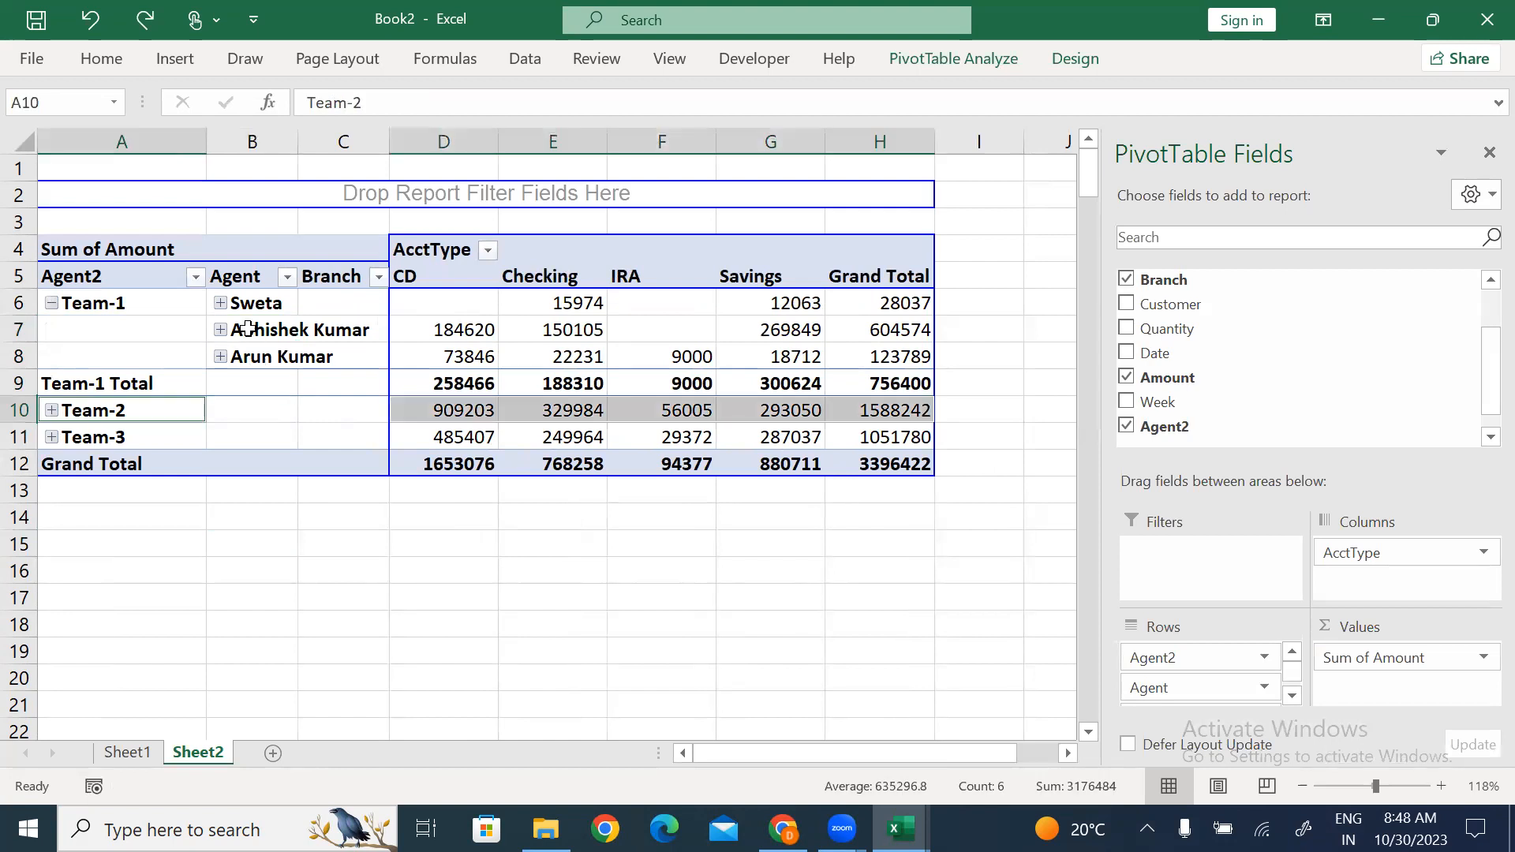
drag(248, 329, 248, 360)
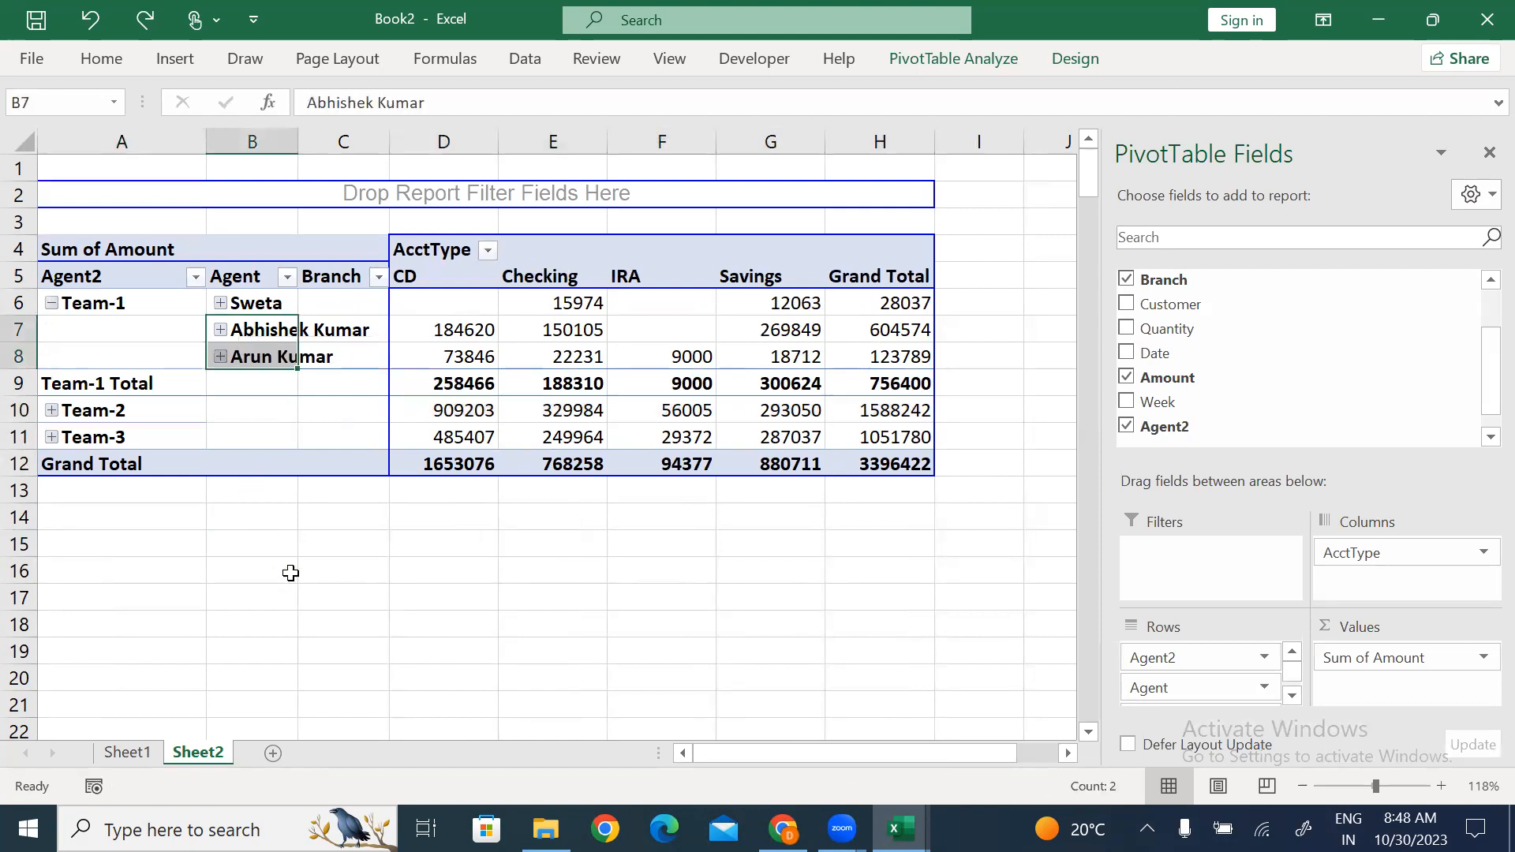
click(291, 573)
click(260, 314)
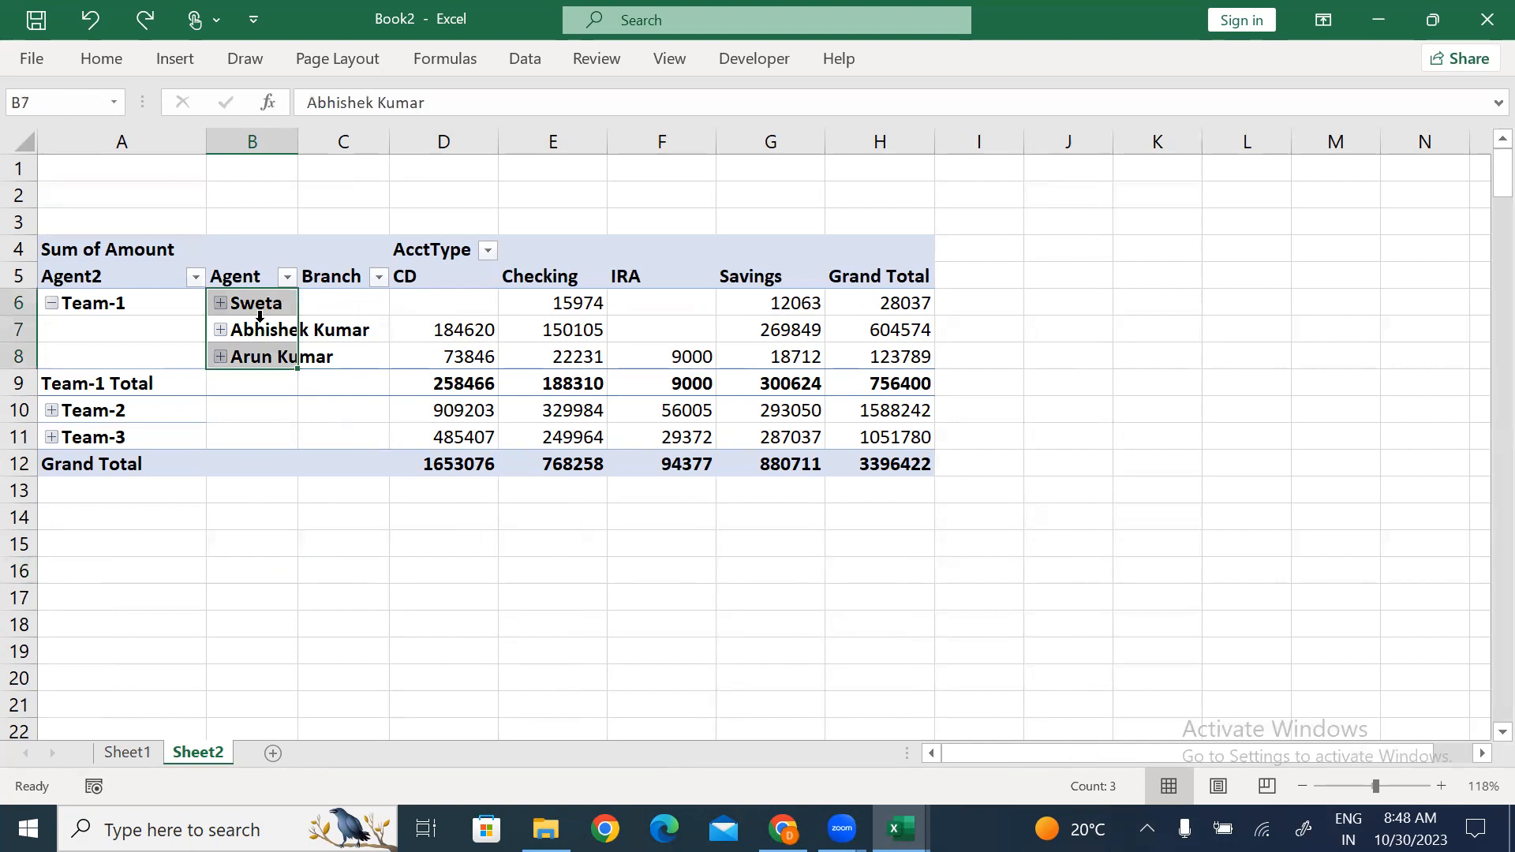
Set the pivot table options so that empty cells show 0.
right_click(266, 335)
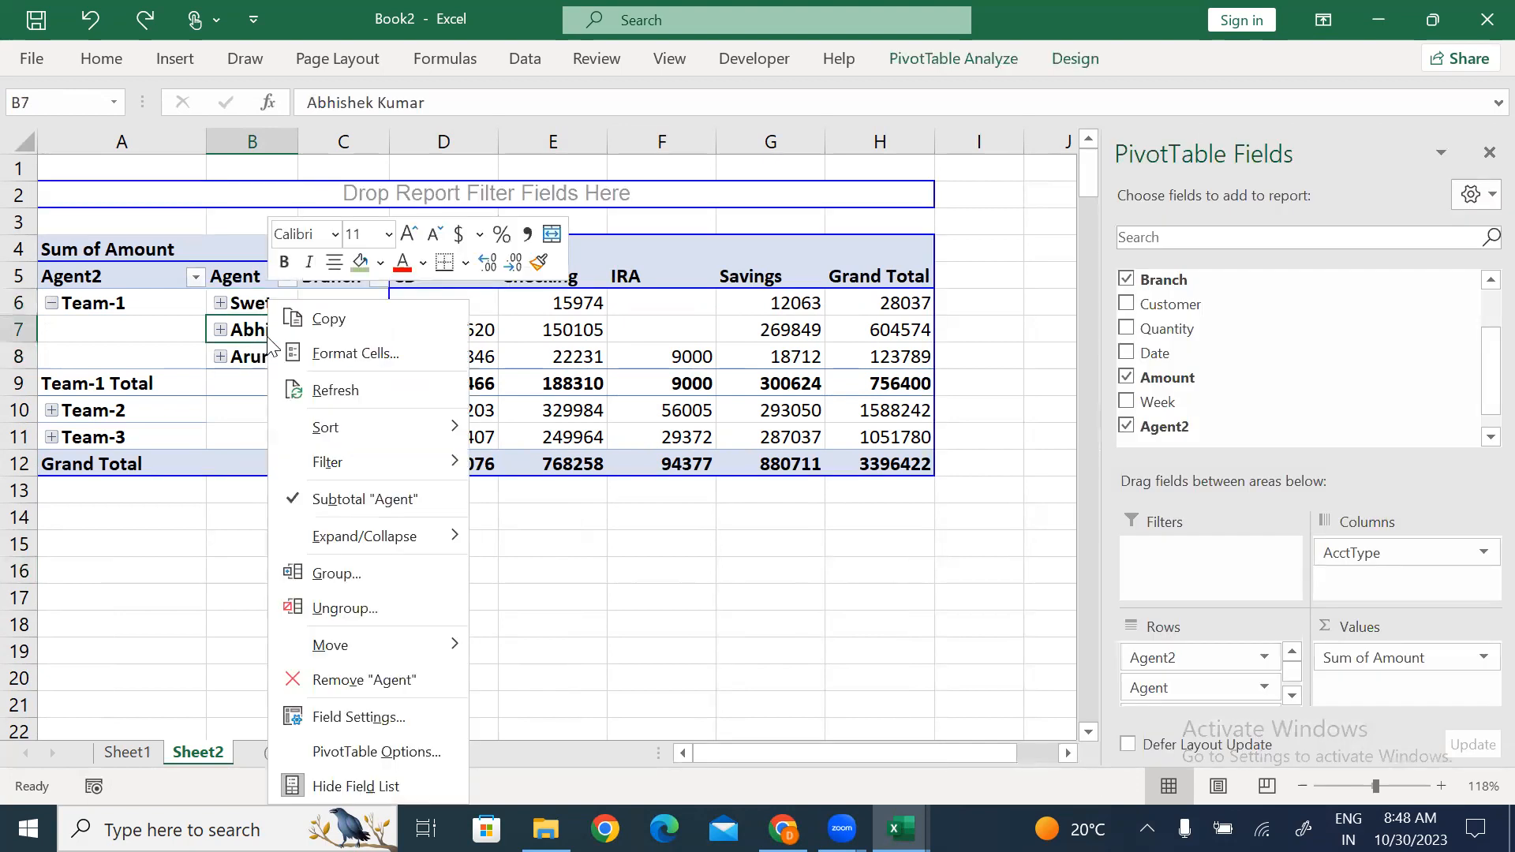
click(363, 751)
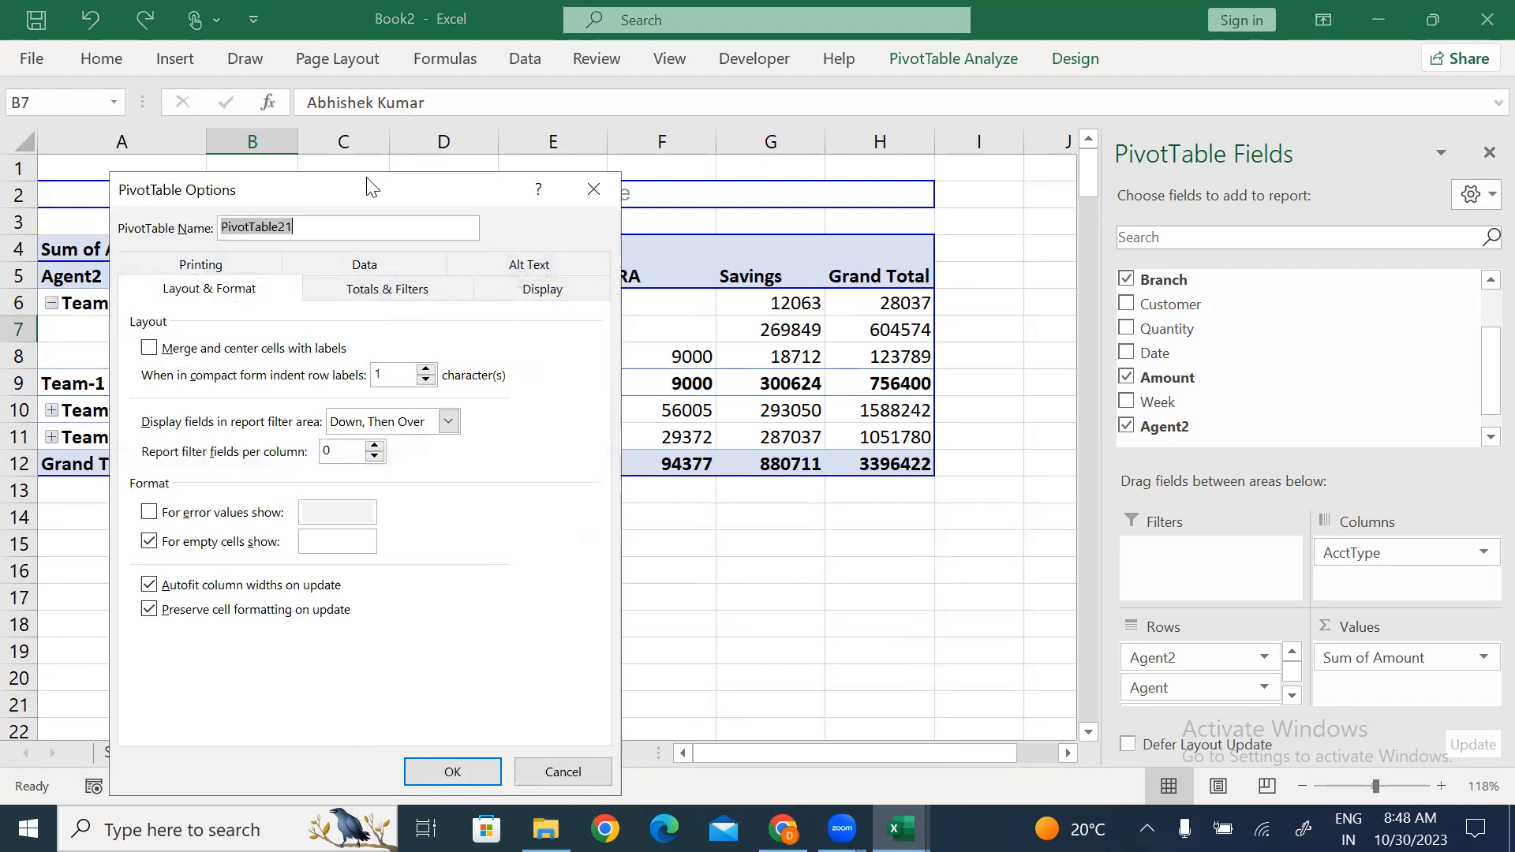
drag(366, 187, 819, 194)
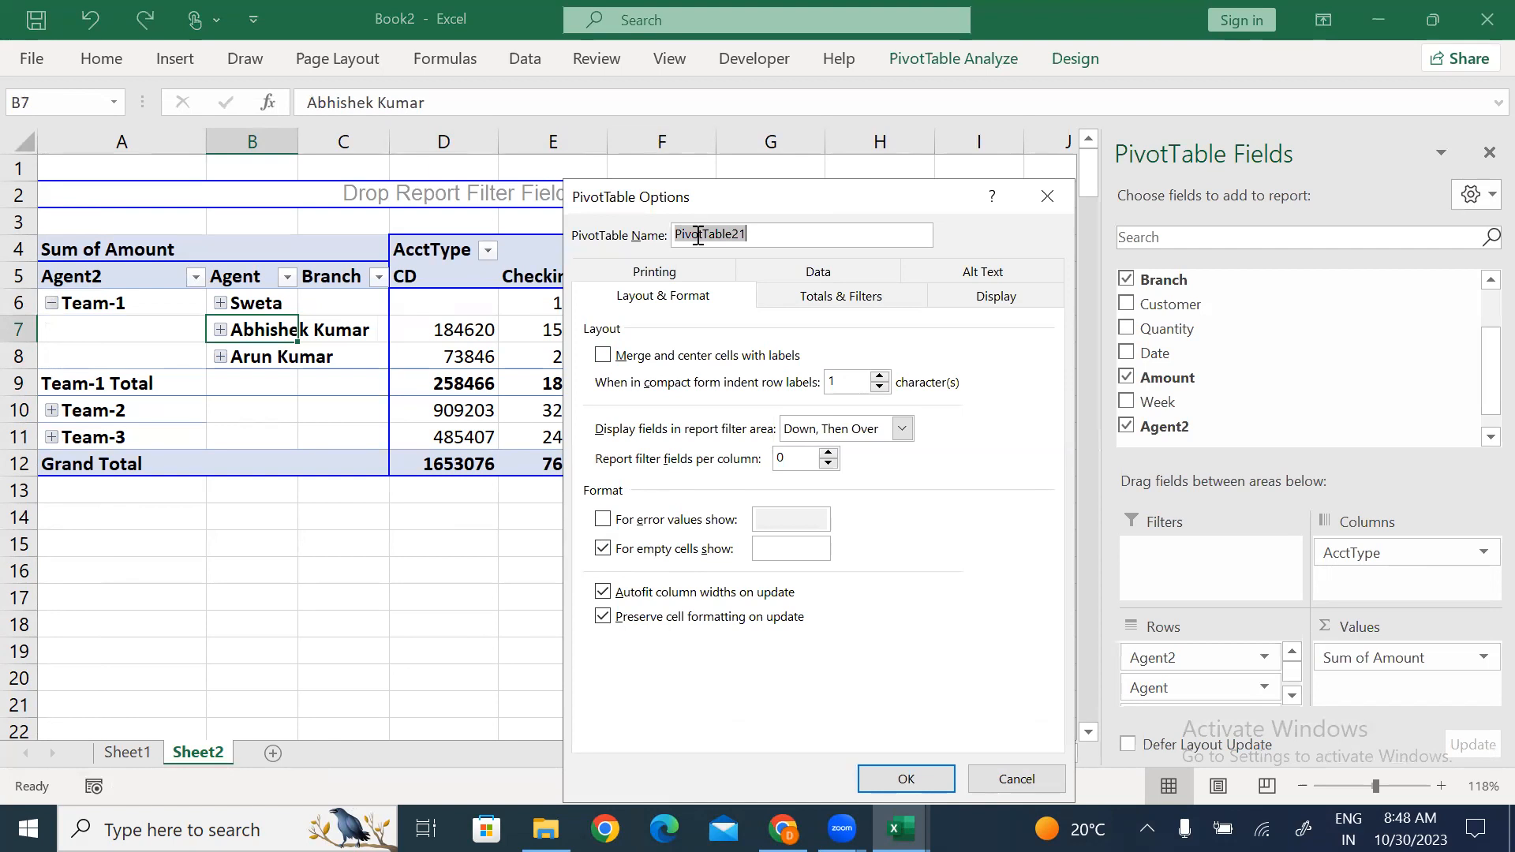
drag(778, 201, 1158, 207)
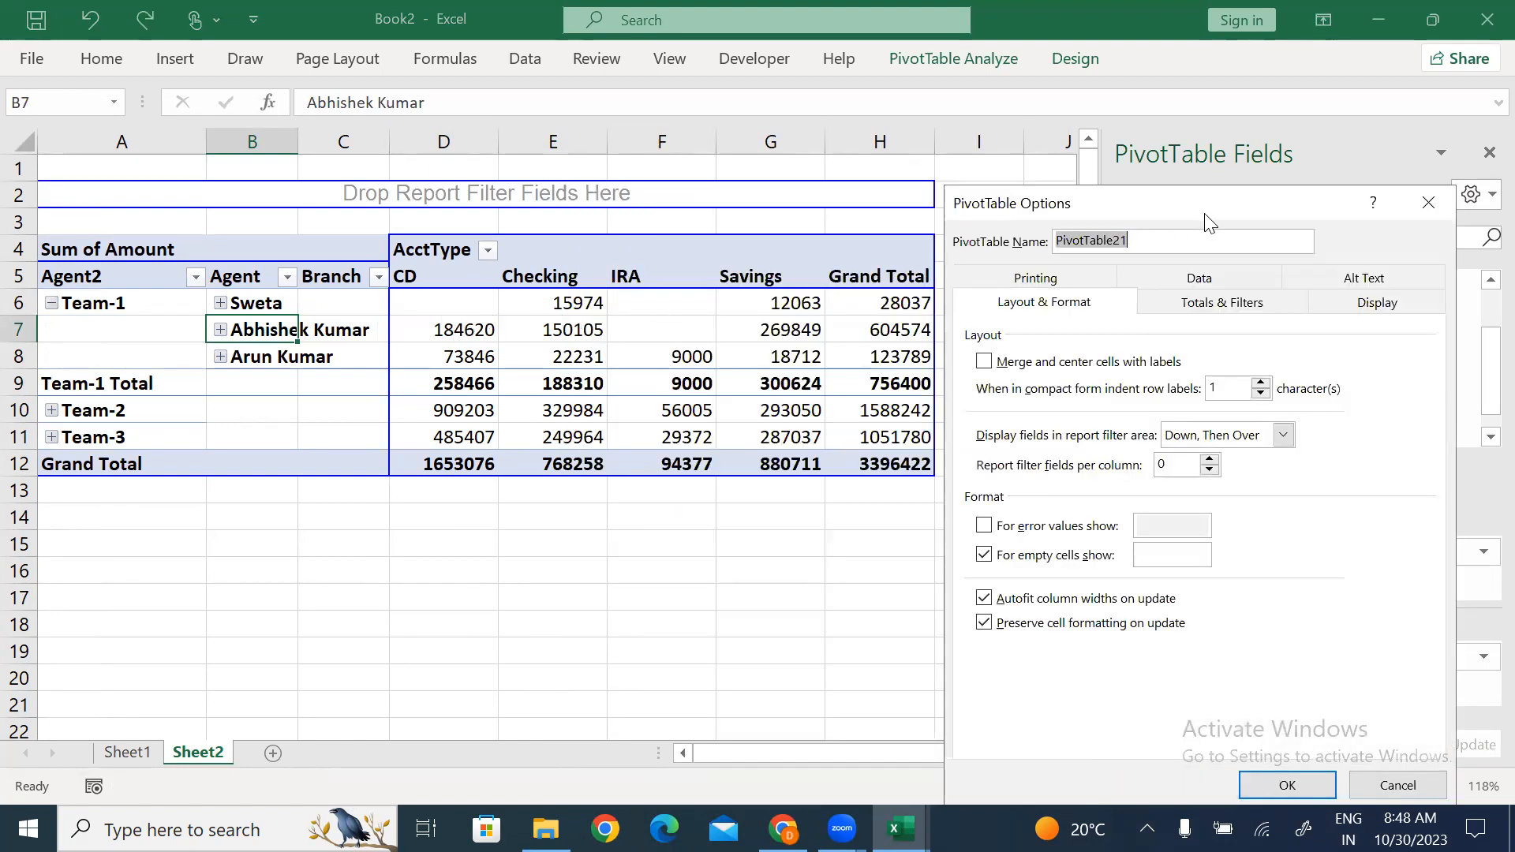
drag(1220, 203, 1051, 175)
click(999, 525)
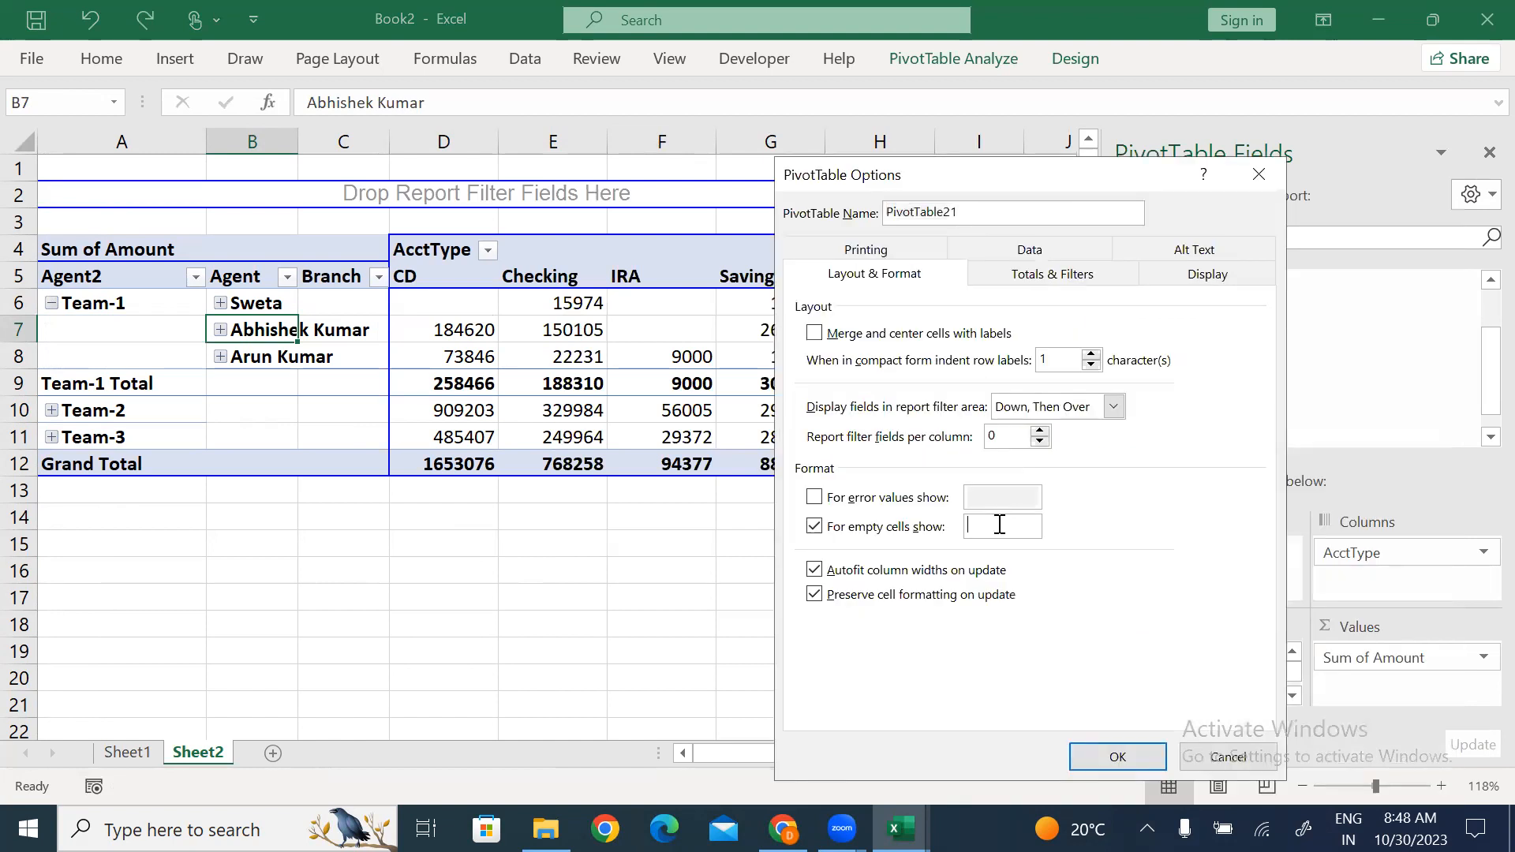
click(1110, 764)
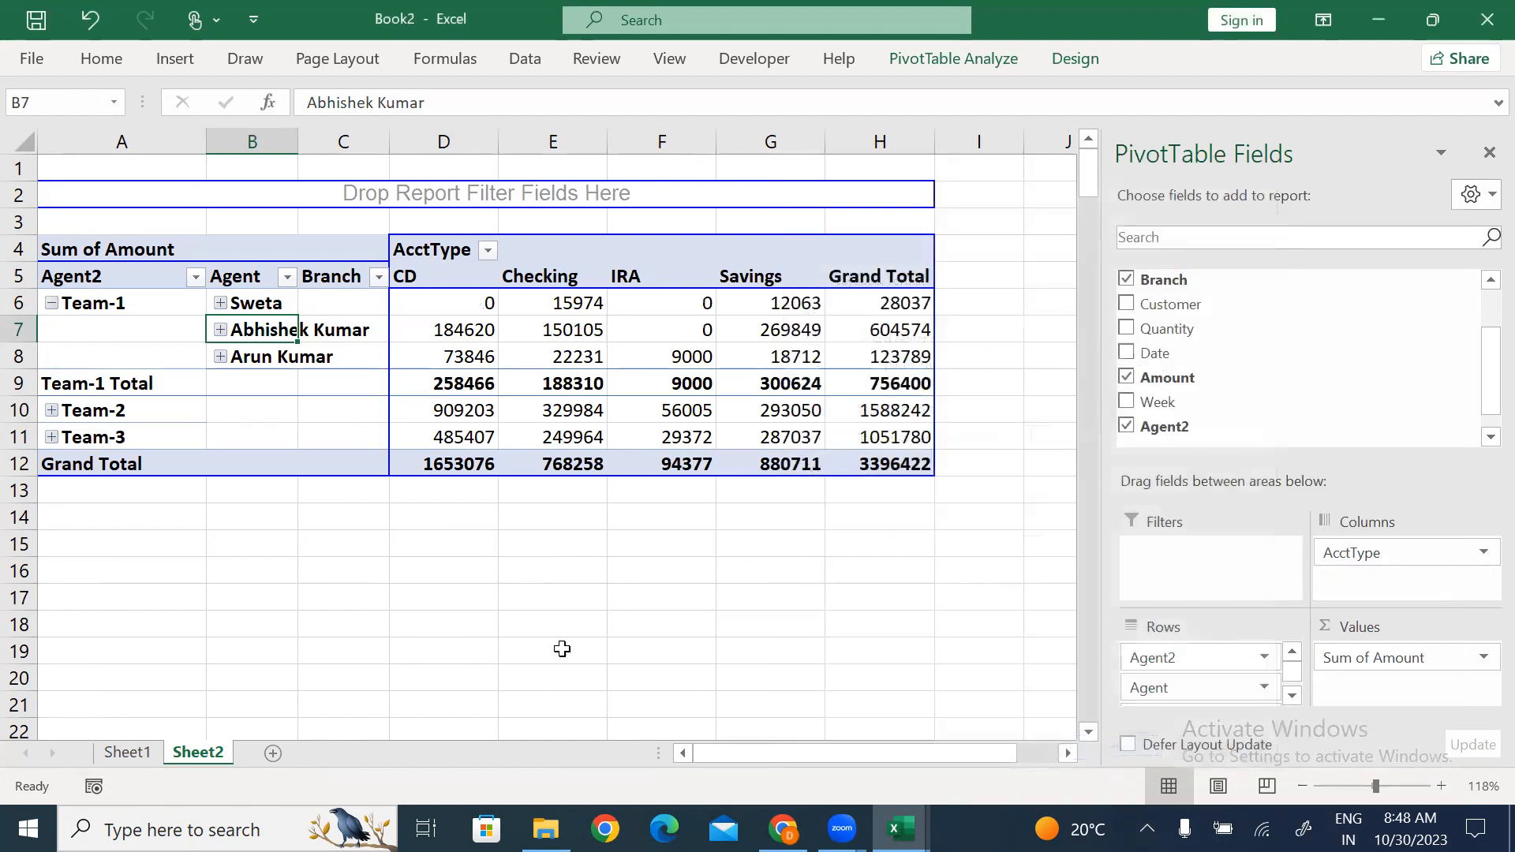
click(464, 306)
drag(671, 305, 636, 356)
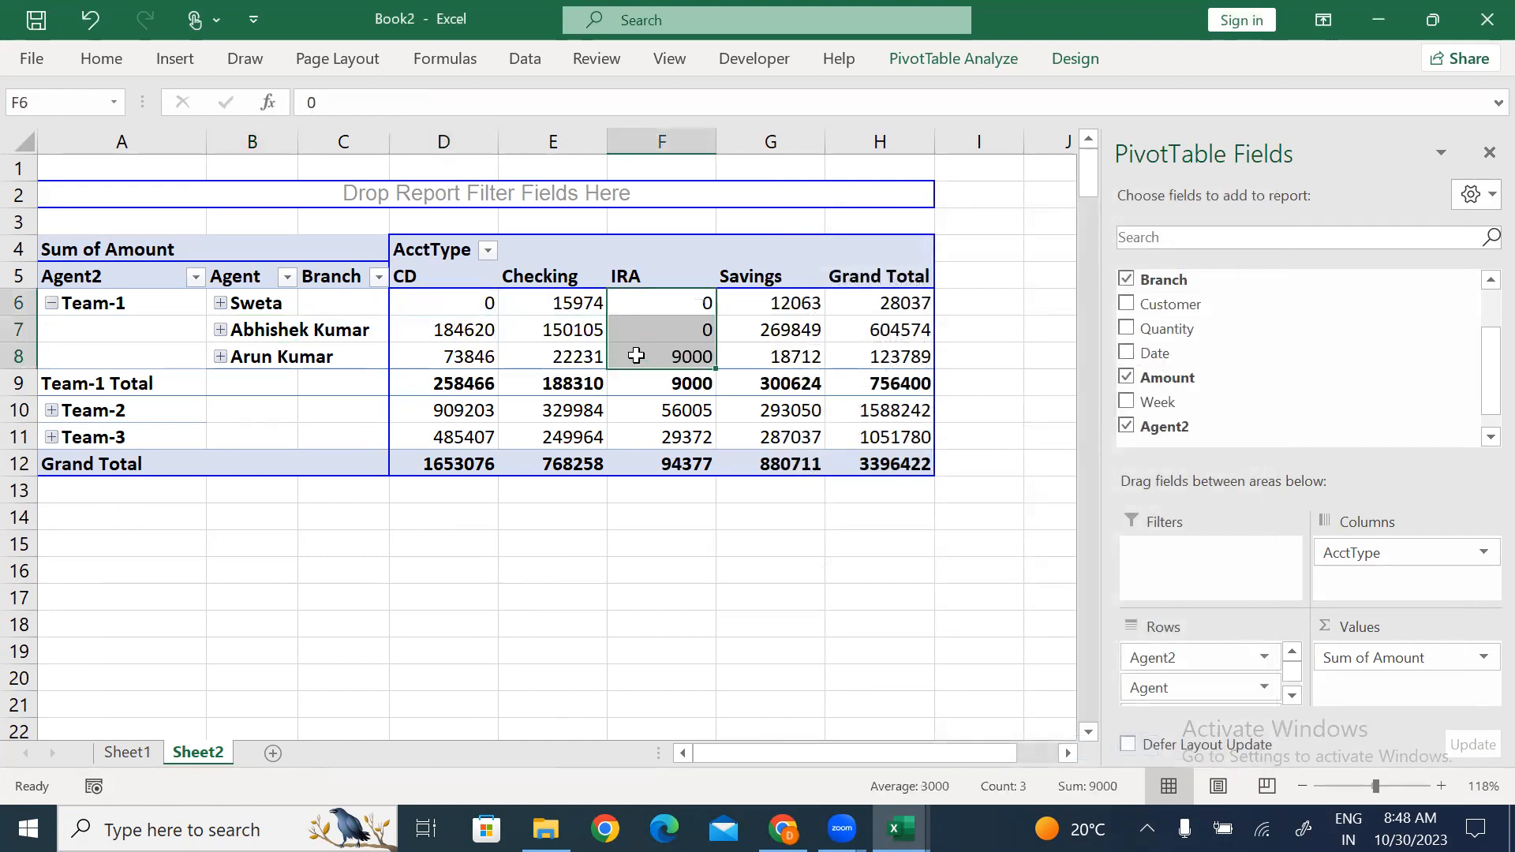
click(663, 330)
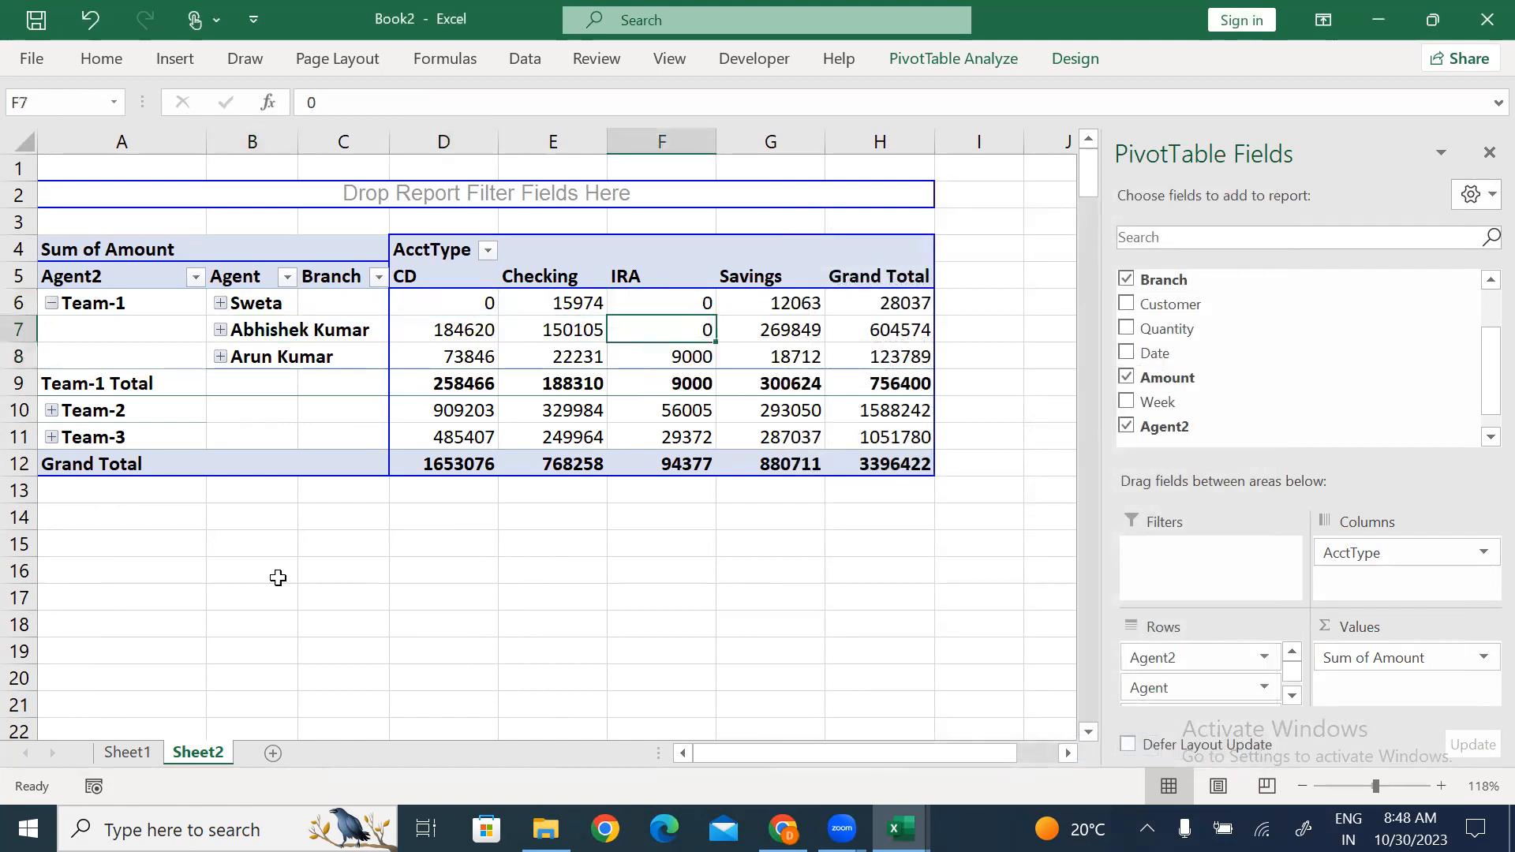
Rename the pivot table's worksheet to Group Pivot.
click(288, 501)
key(alt)
key(o)
key(h)
key(r)
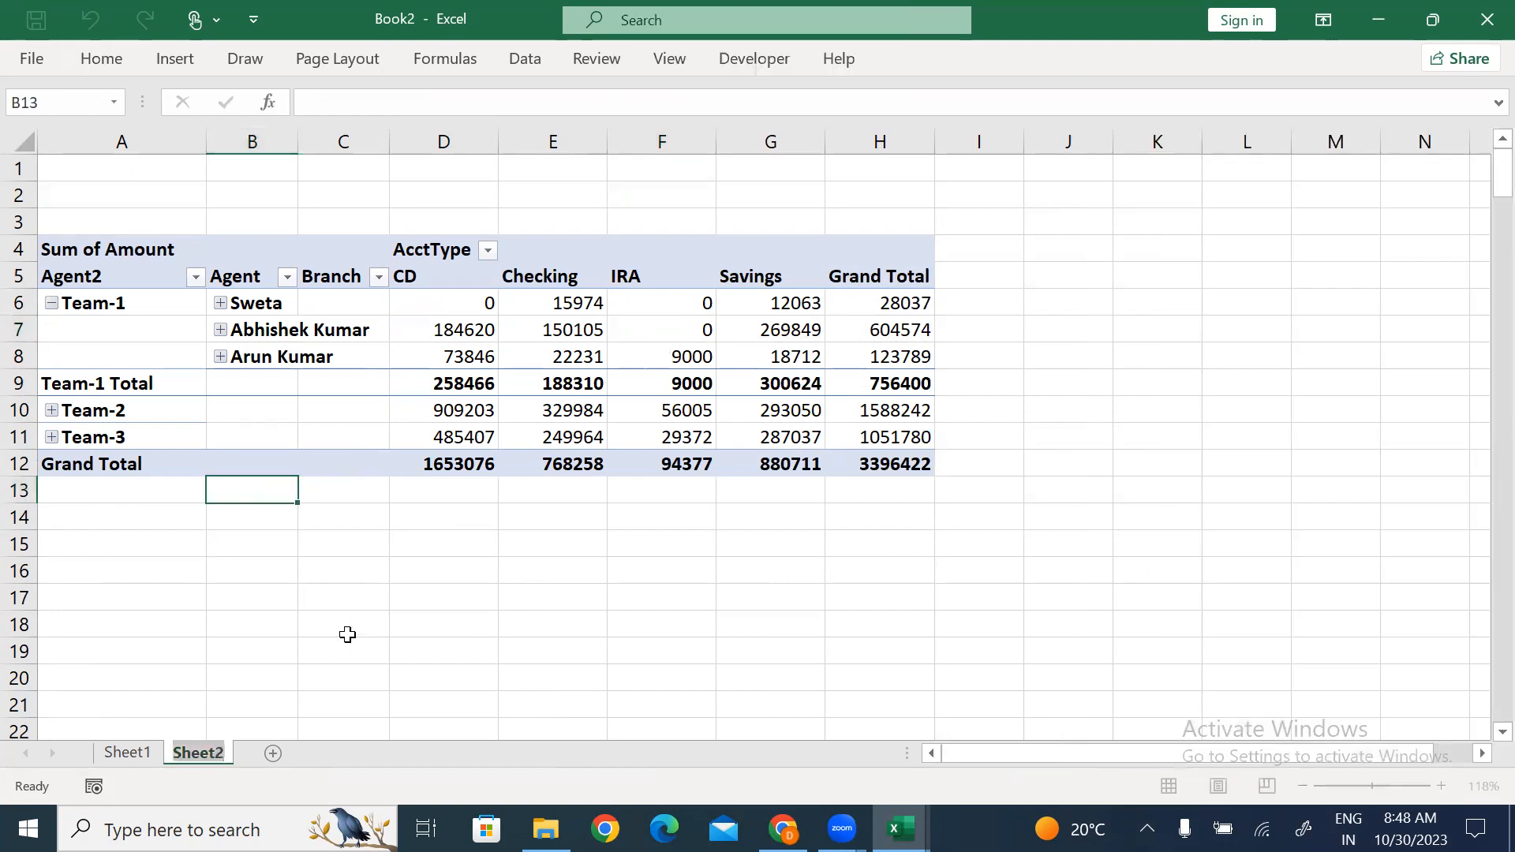
text(Gr)
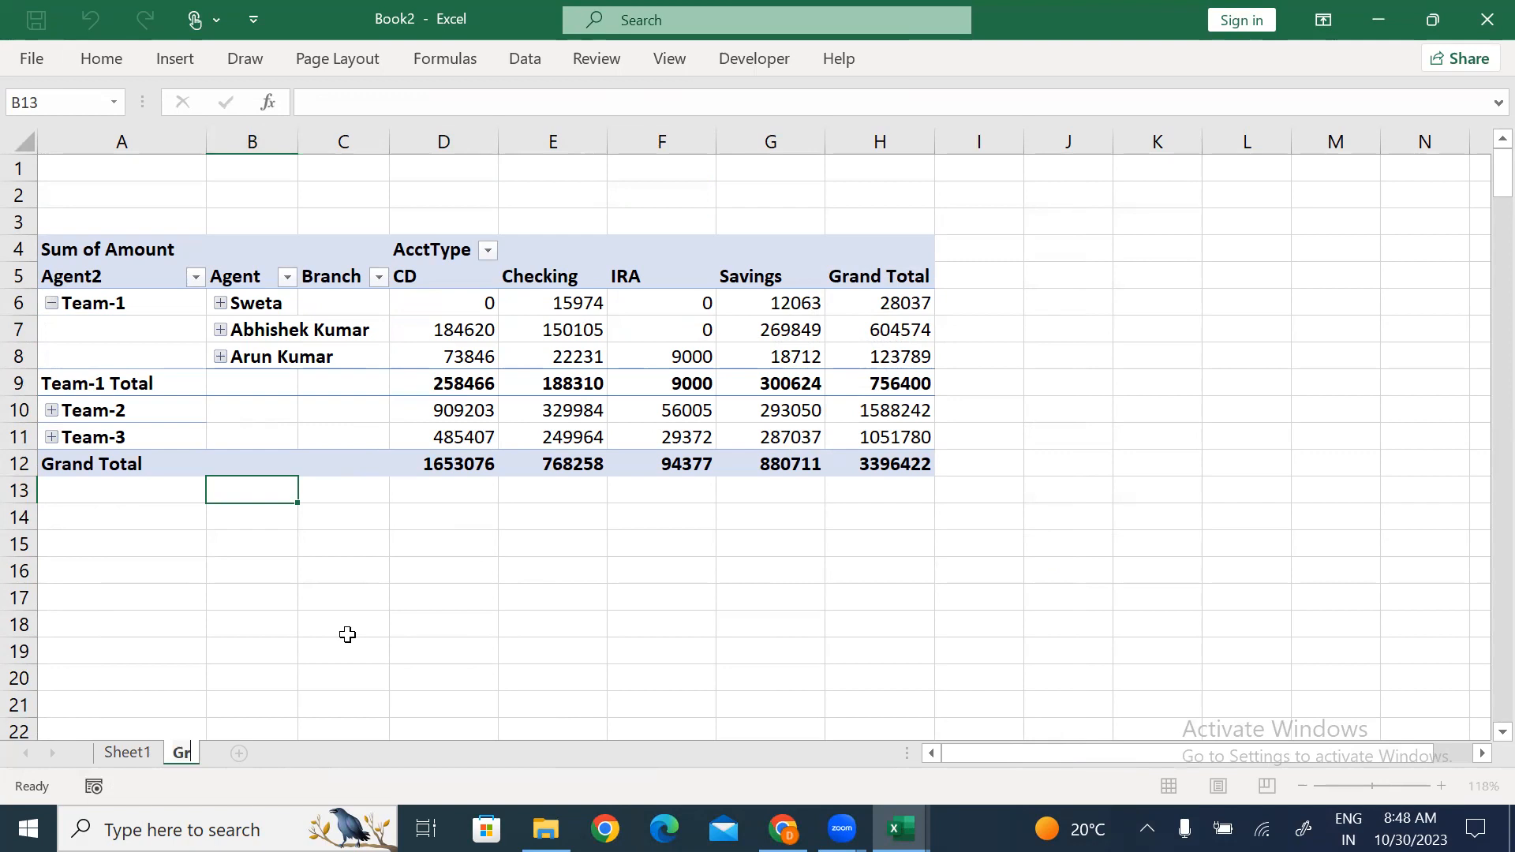
text(oup Pivt)
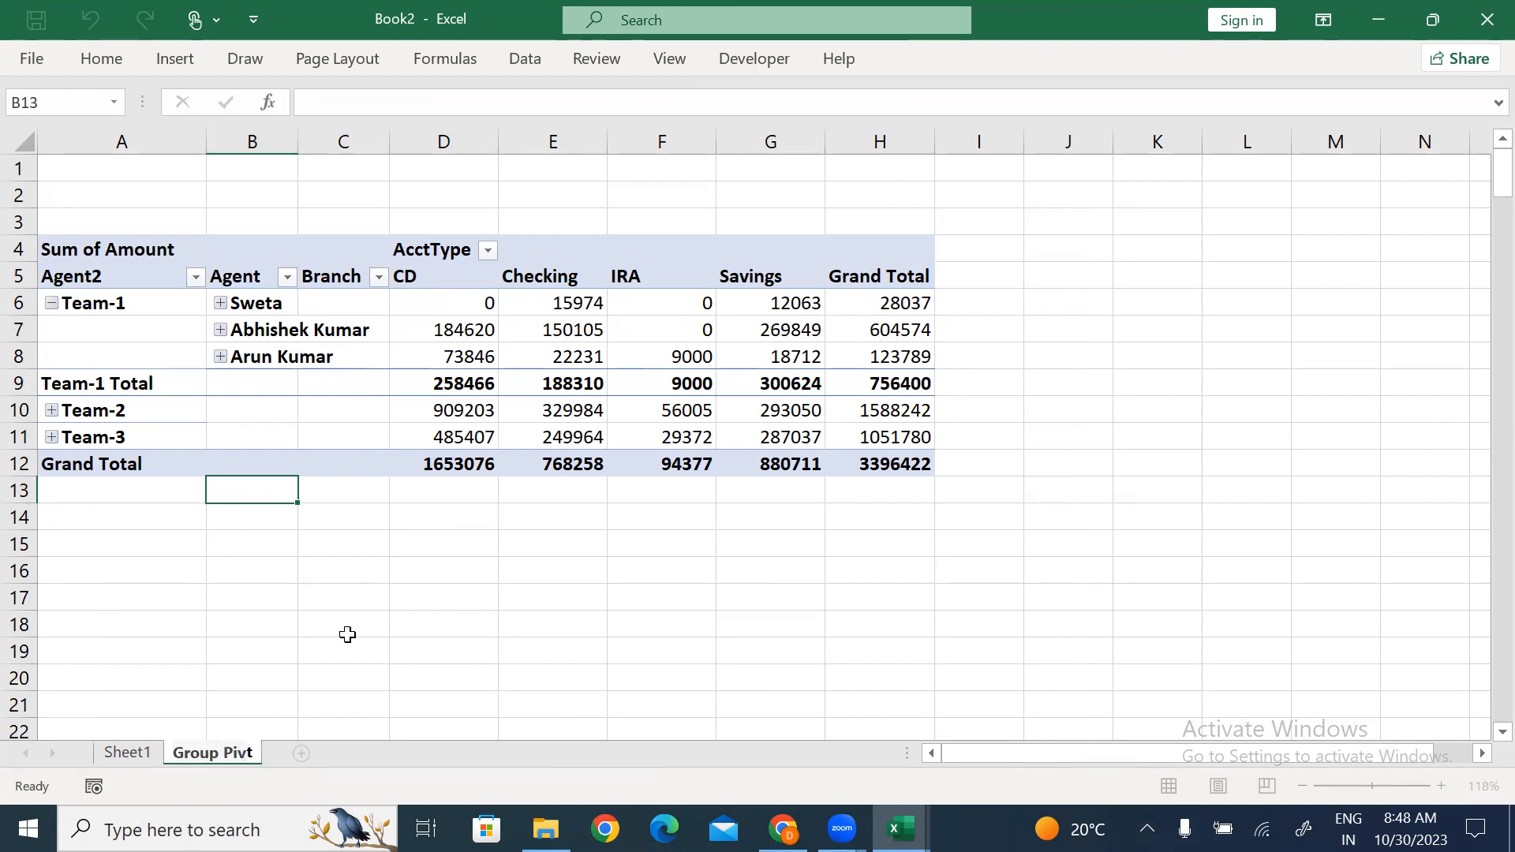
key(BackSpace)
text(ot)
click(571, 585)
key(alt+Tab)
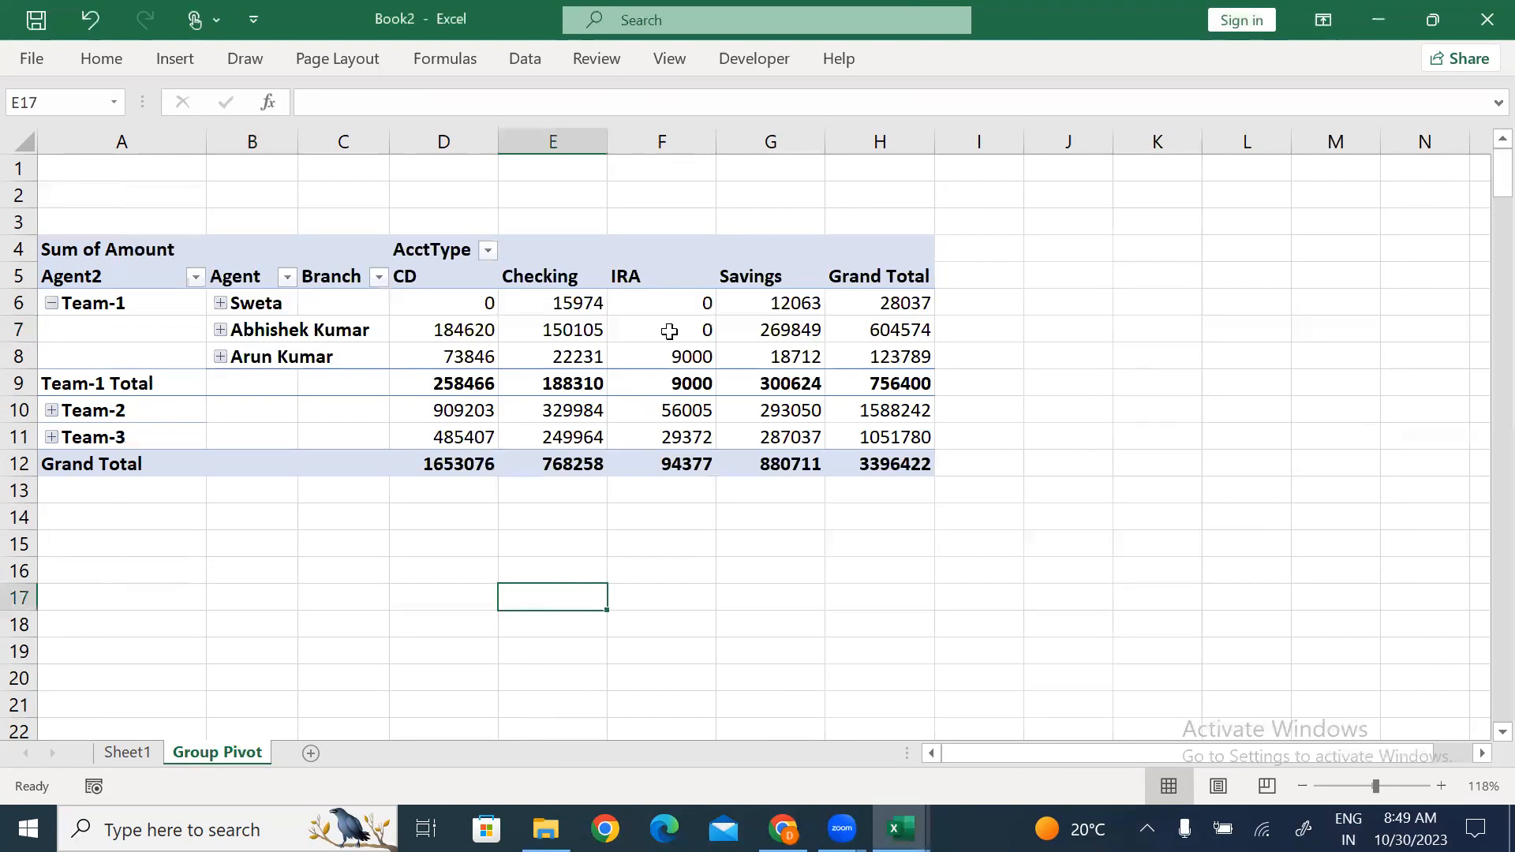
Start saving the workbook under a new name and browse to D:\2022\Excel\MIS (8 AM) New\Day-36.
click(679, 275)
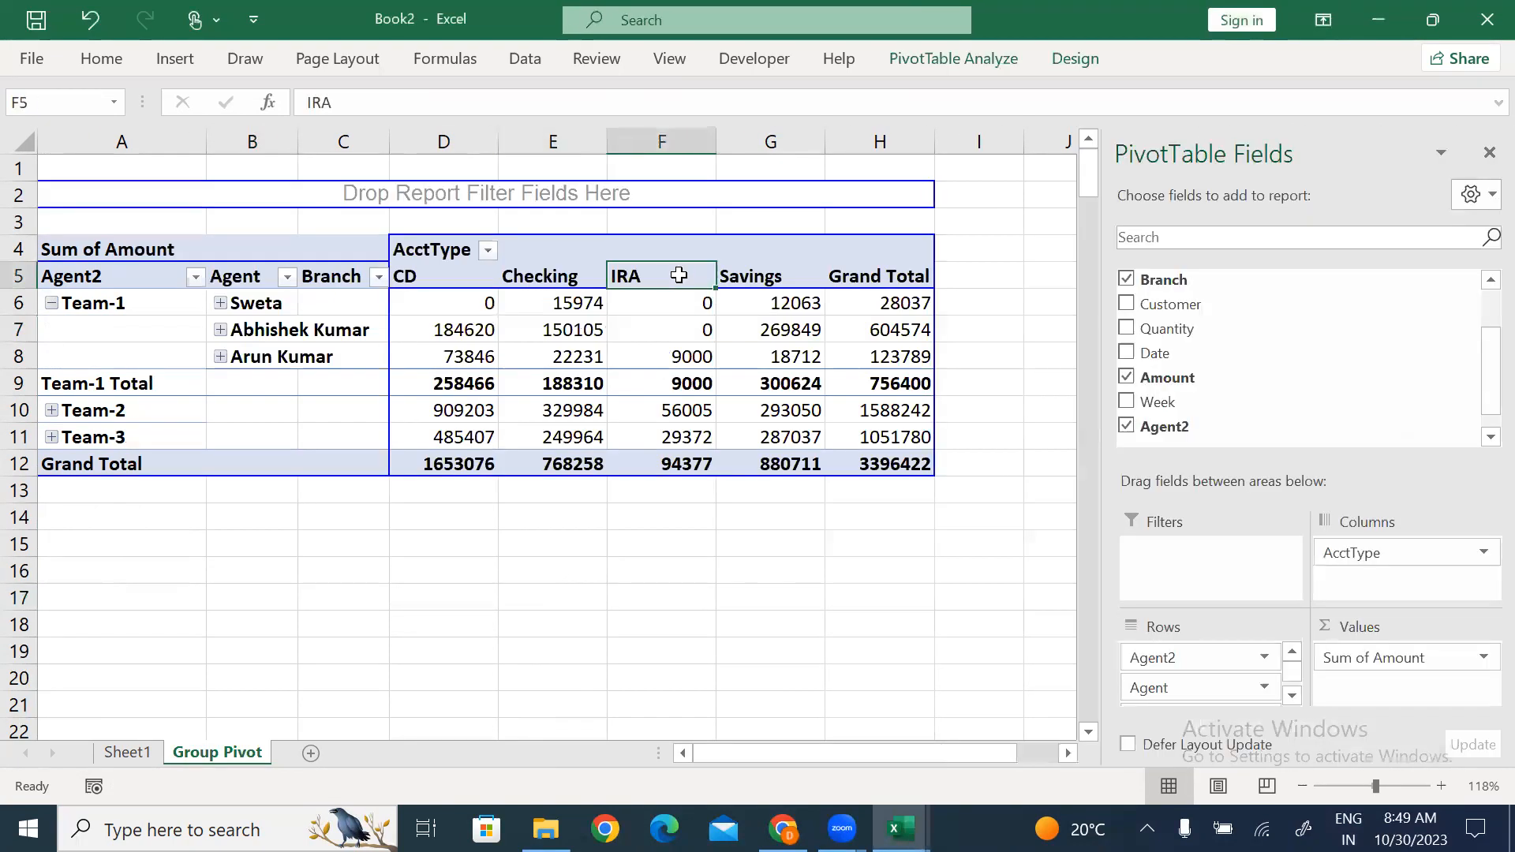
key(F12)
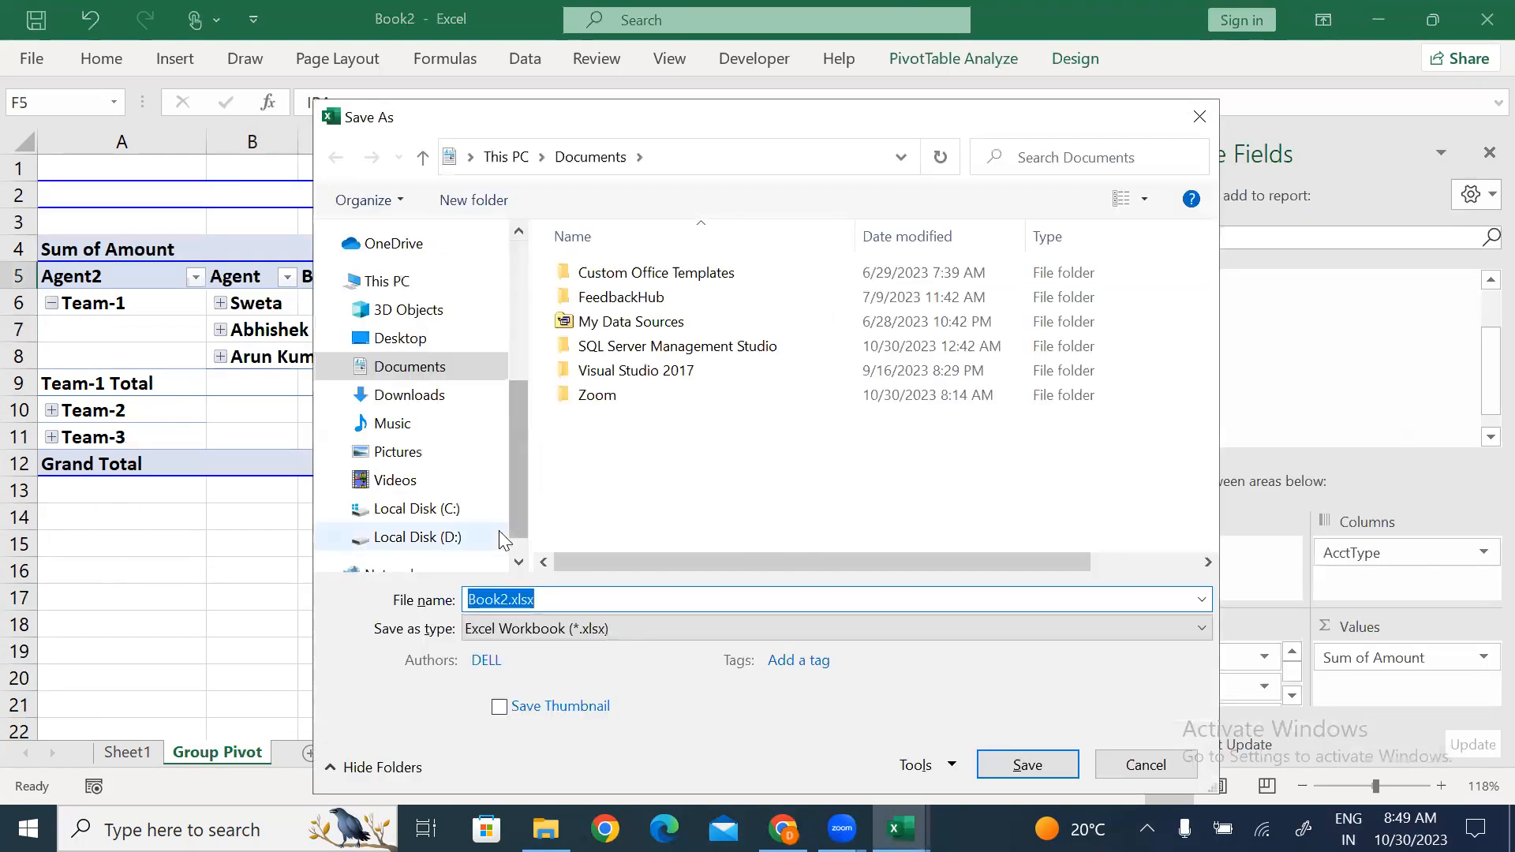
click(430, 537)
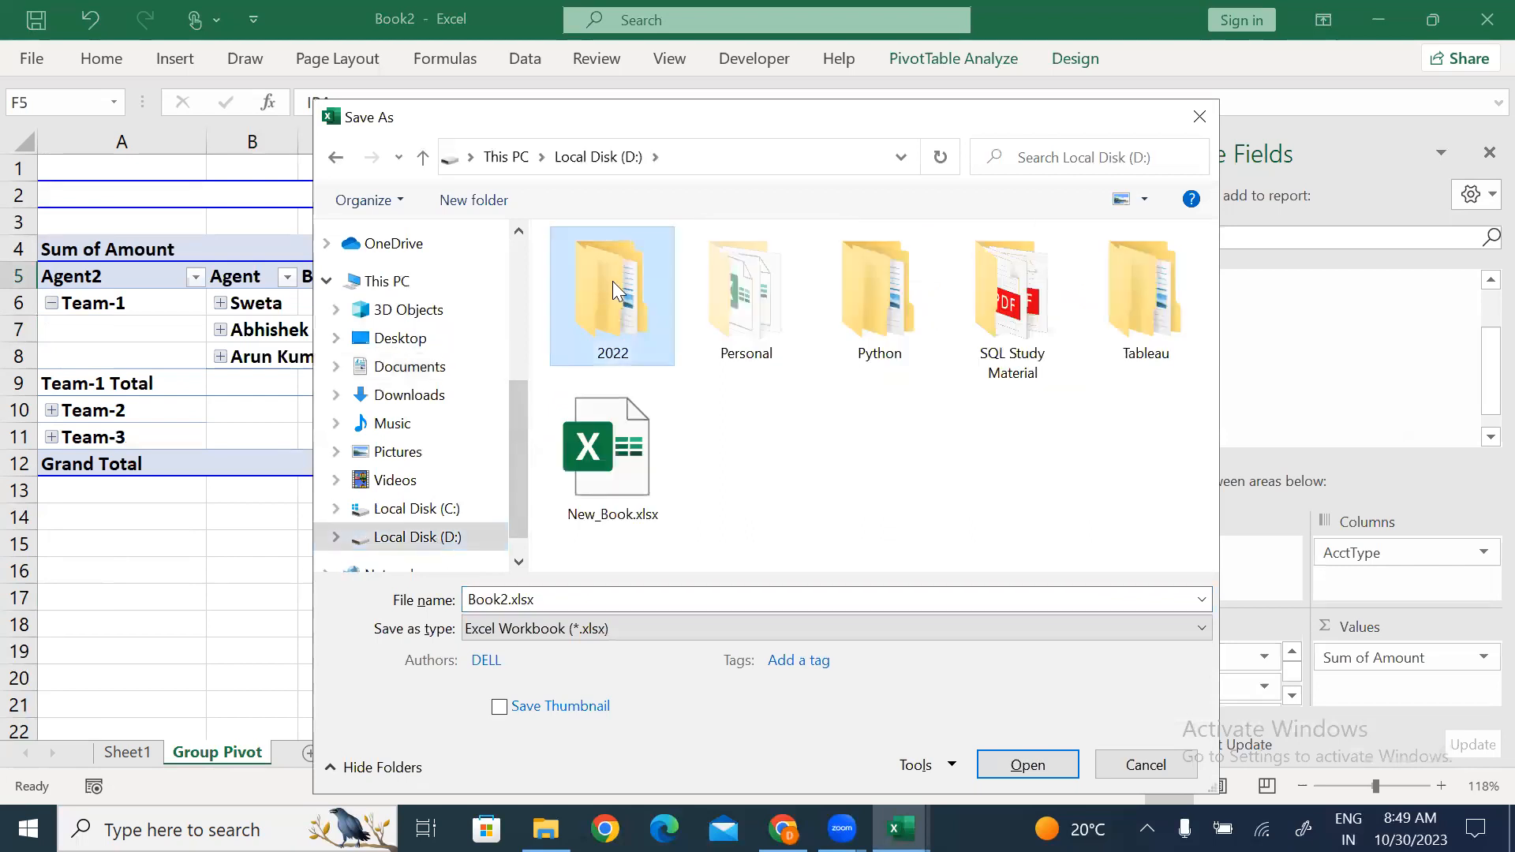
double_click(613, 281)
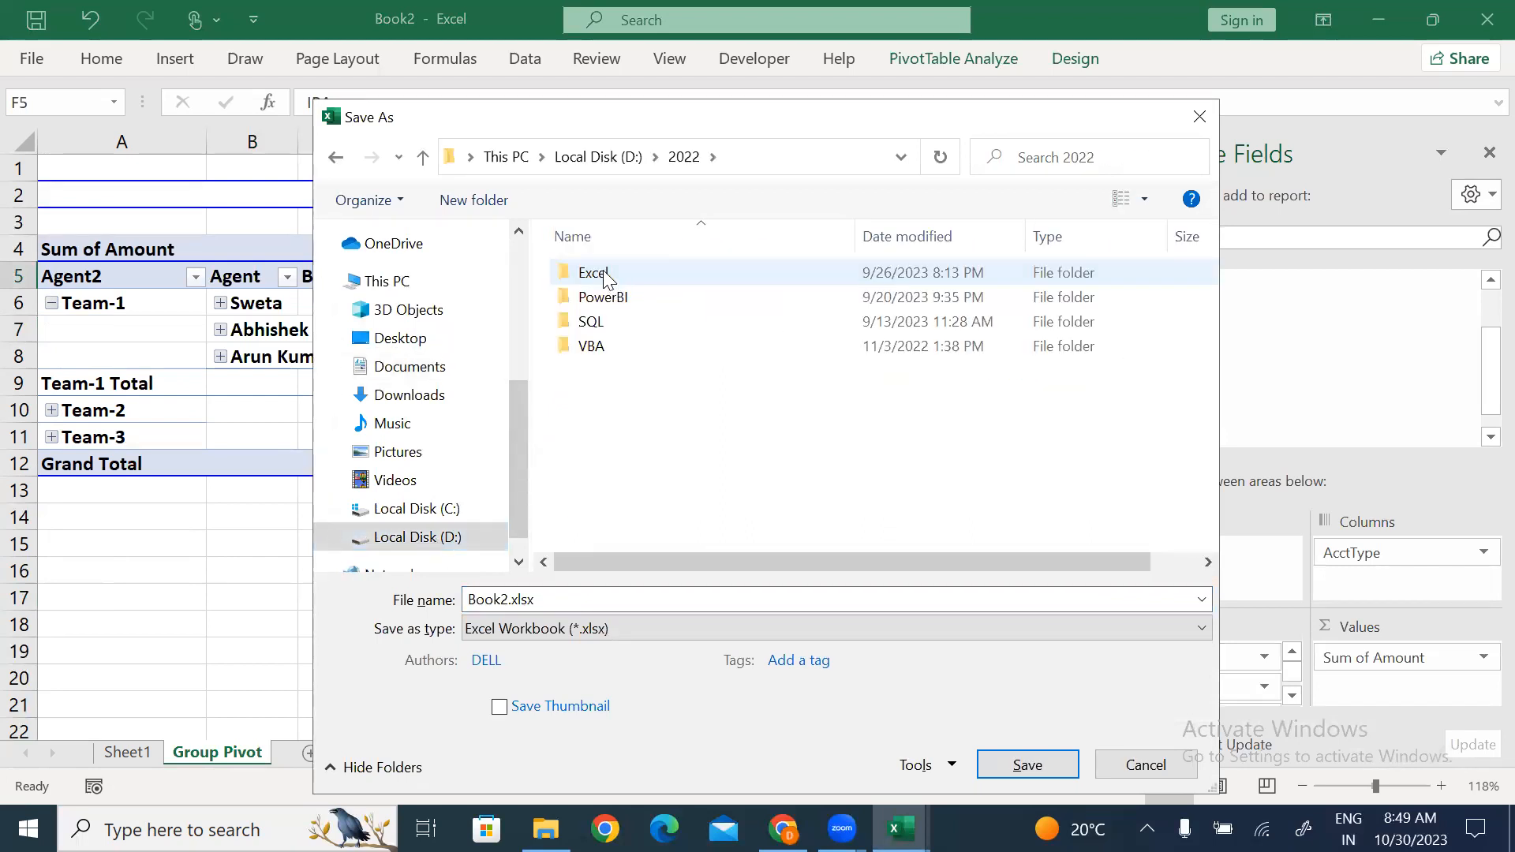
double_click(604, 277)
double_click(623, 401)
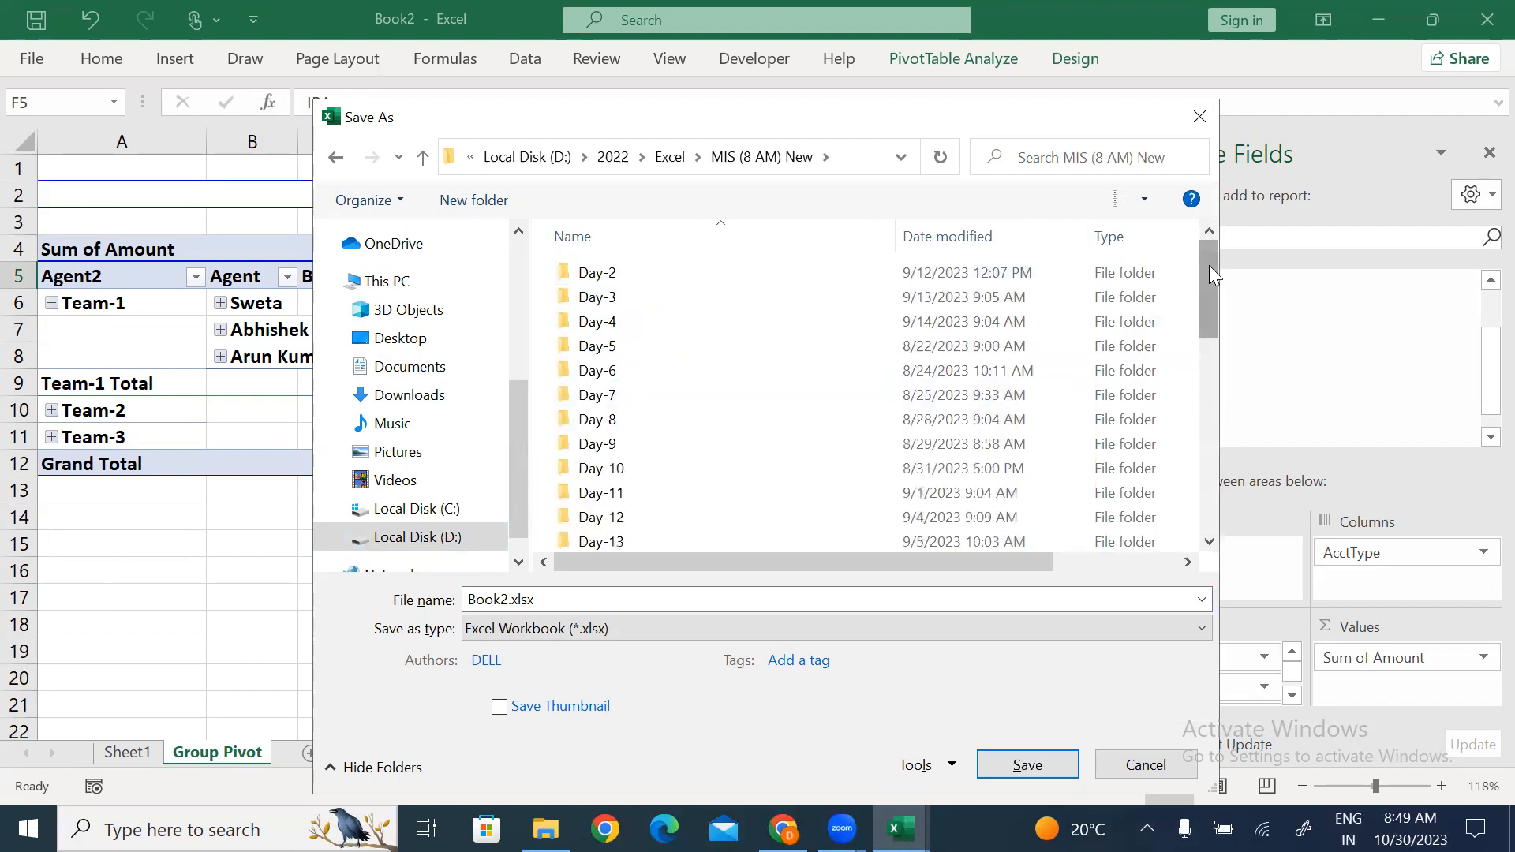
drag(1209, 265, 1200, 479)
click(638, 543)
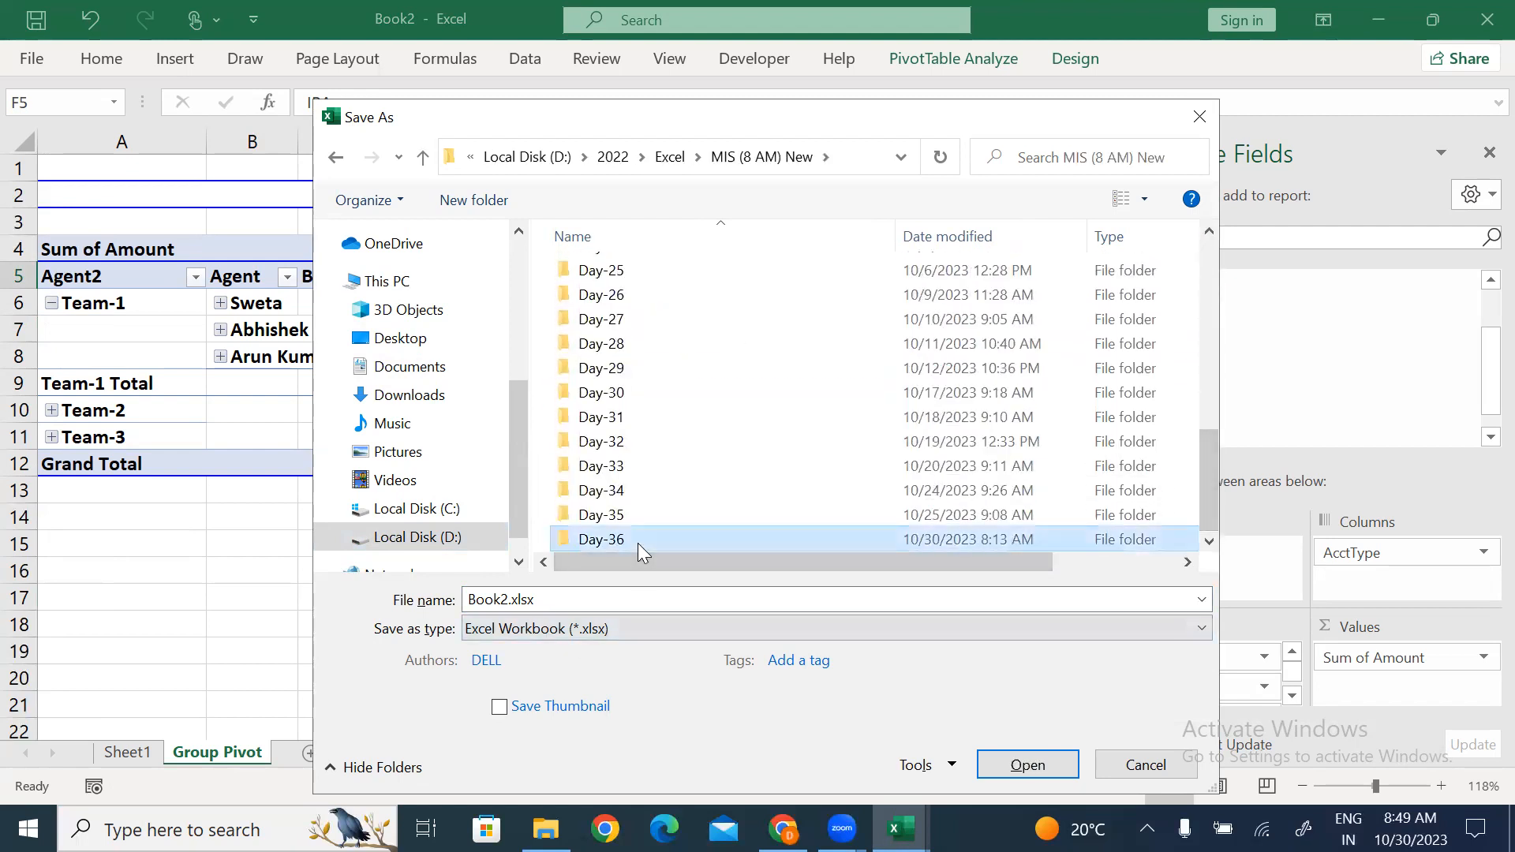
double_click(637, 543)
Save the workbook as Pivot Table grouping in the chosen folder and close it.
triple_click(599, 599)
key(BackSpace)
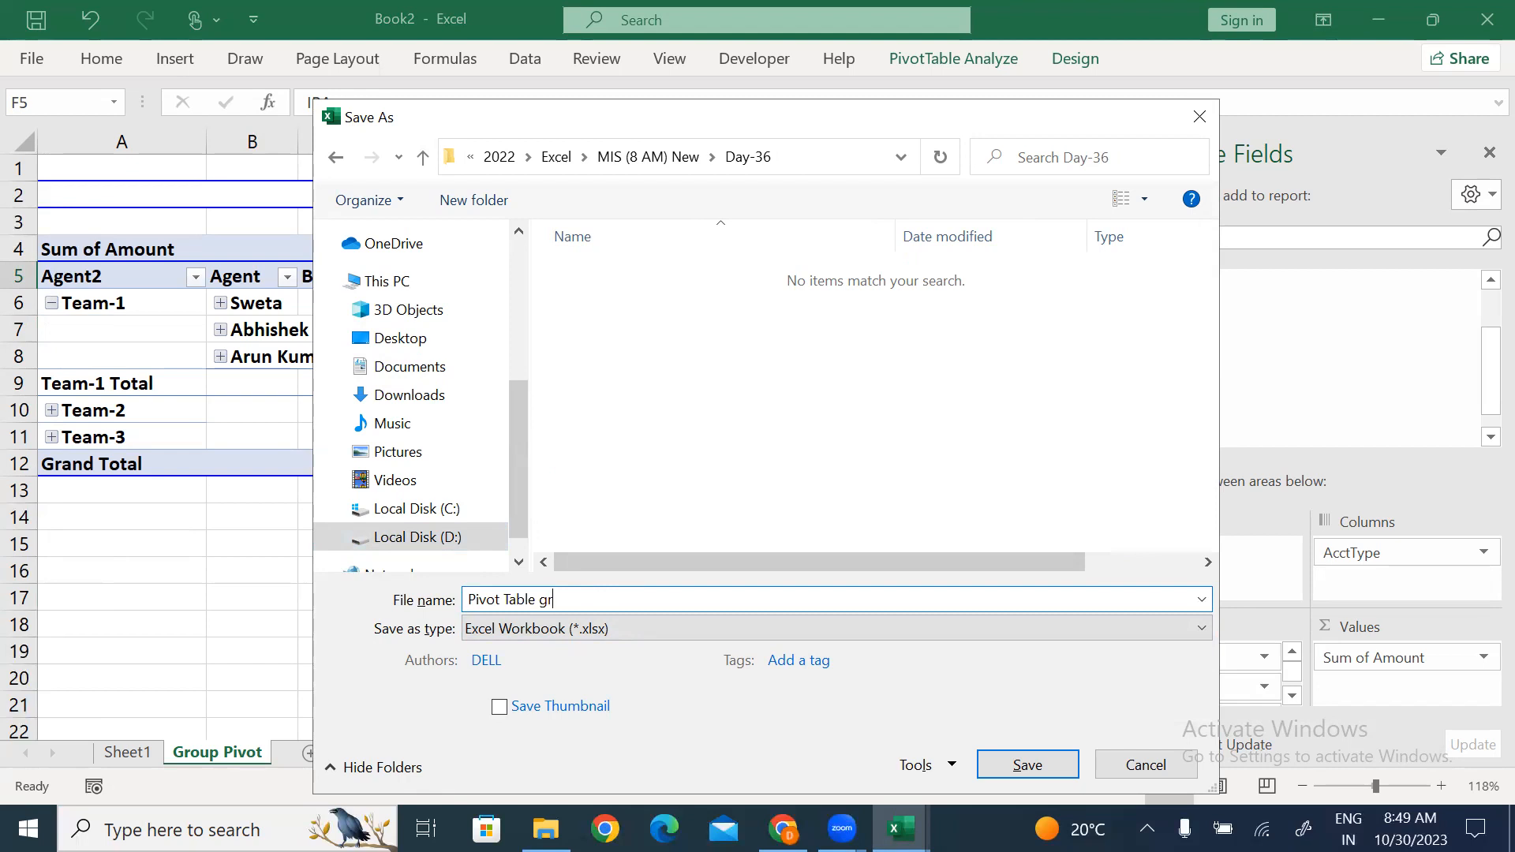
text(Pivot Table grouping)
click(1026, 765)
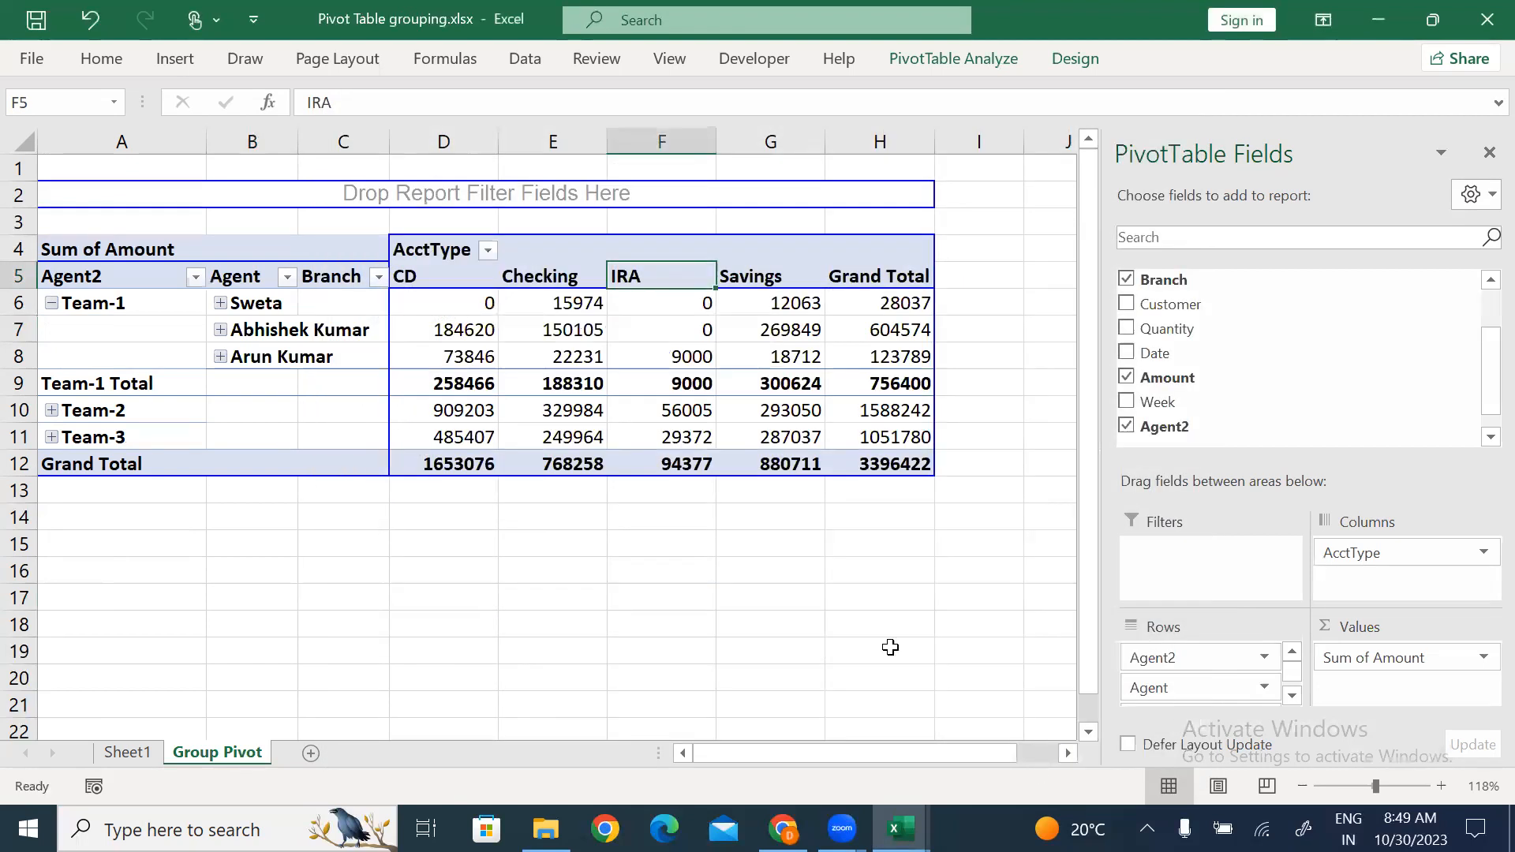
click(737, 519)
click(1488, 19)
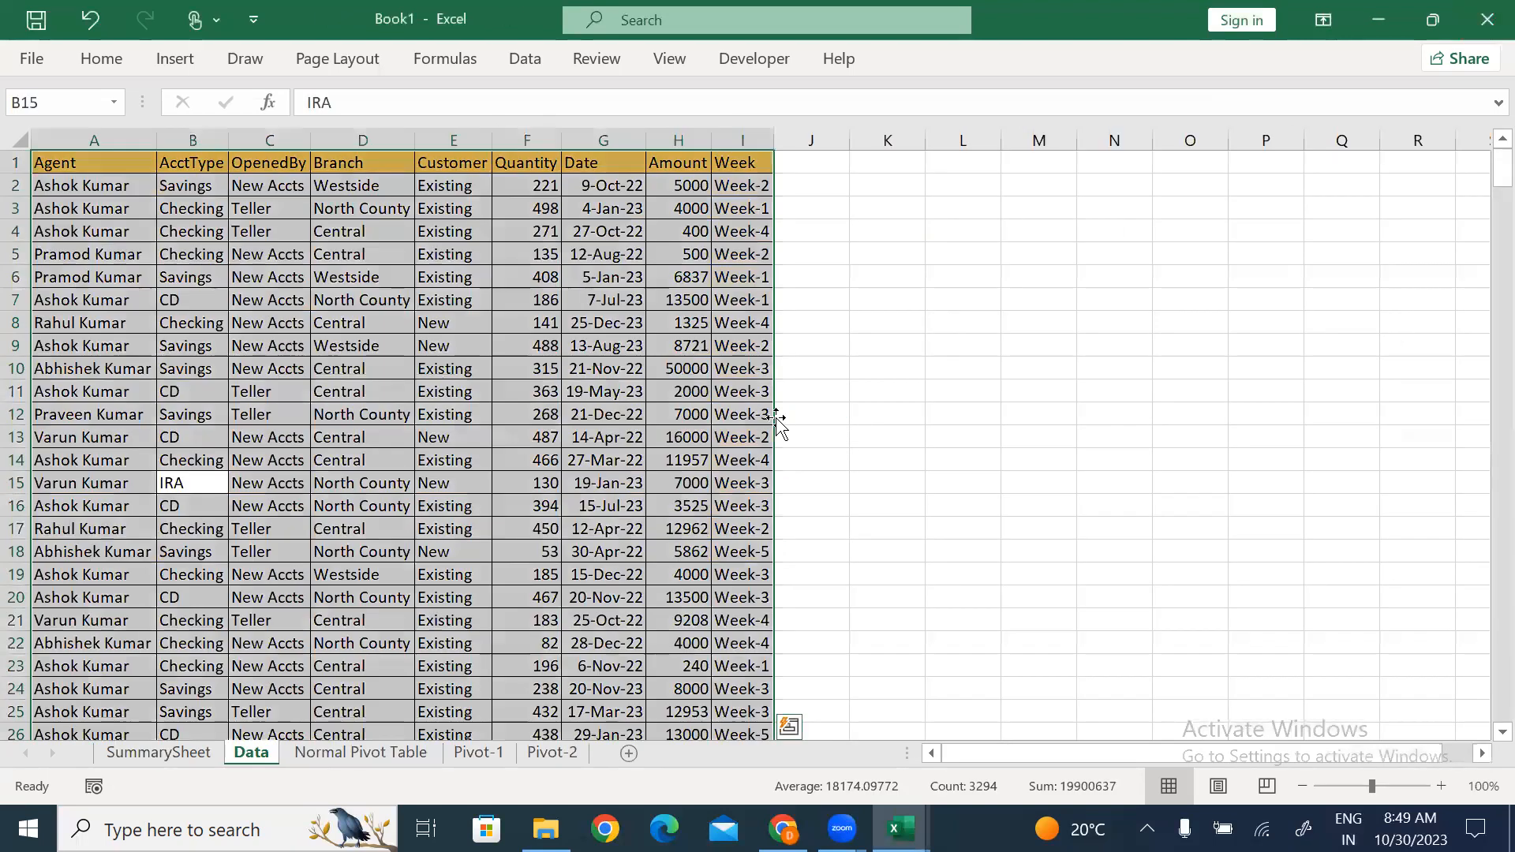
Mark the topic "f). Pivot table Grouping" as Done in the Status column of SummarySheet.
click(560, 464)
key(super+space)
key(ctrl+Up)
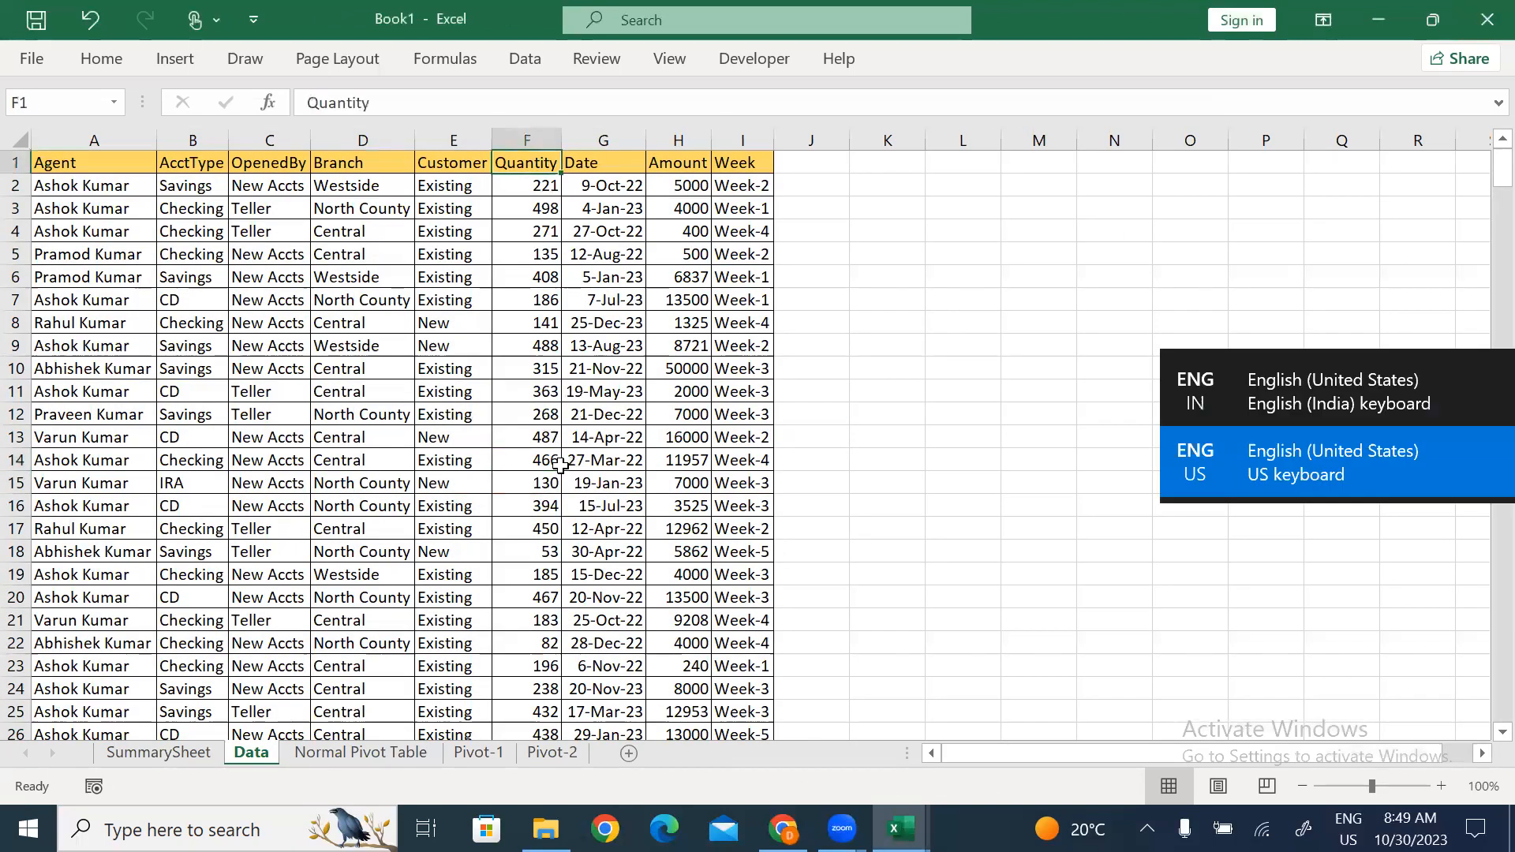
click(174, 753)
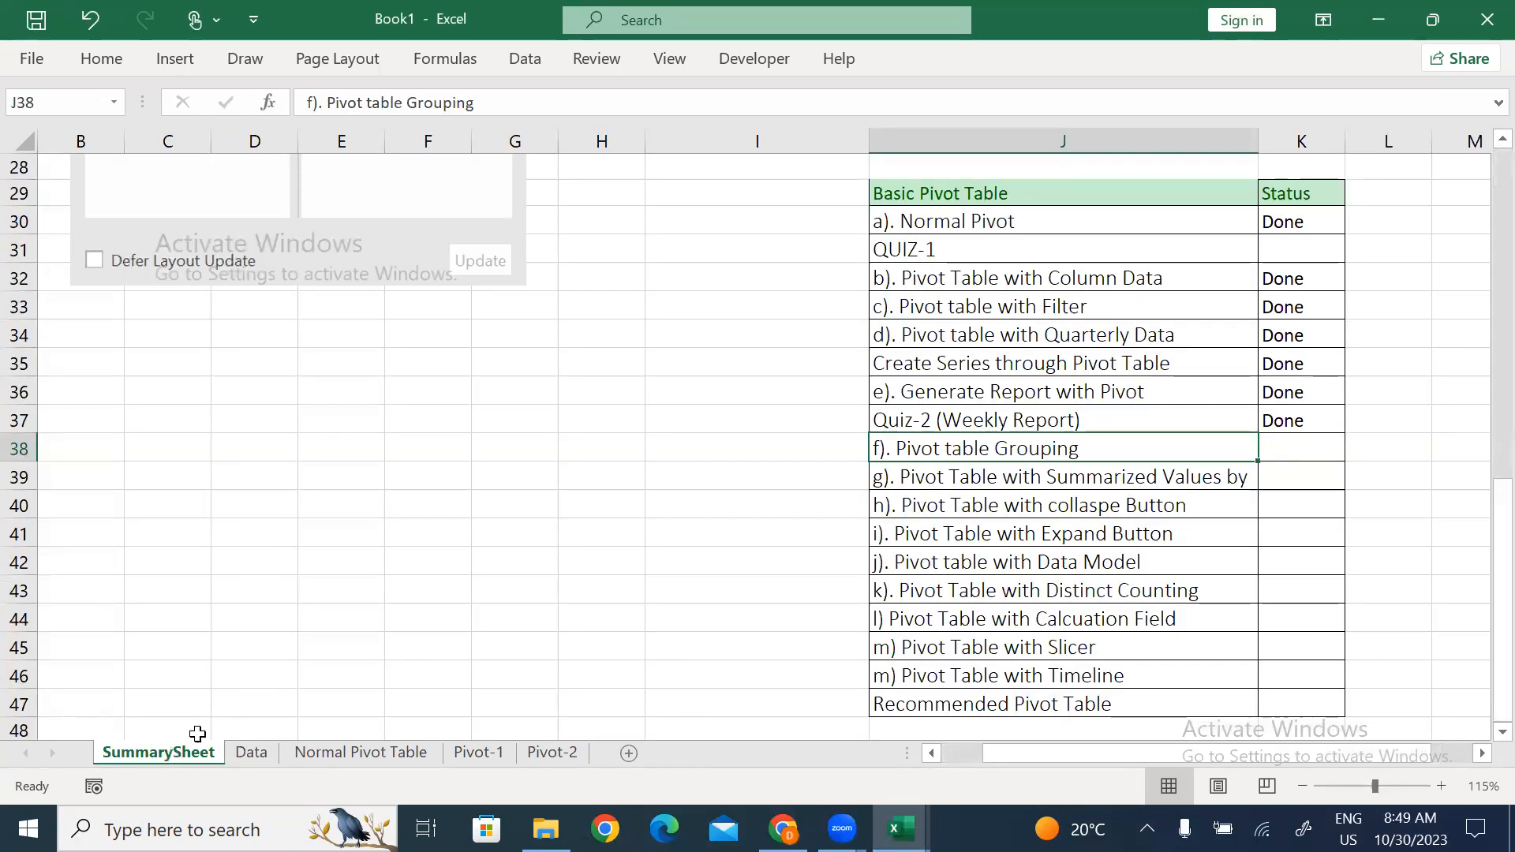
click(1301, 443)
text(Done)
key(Return)
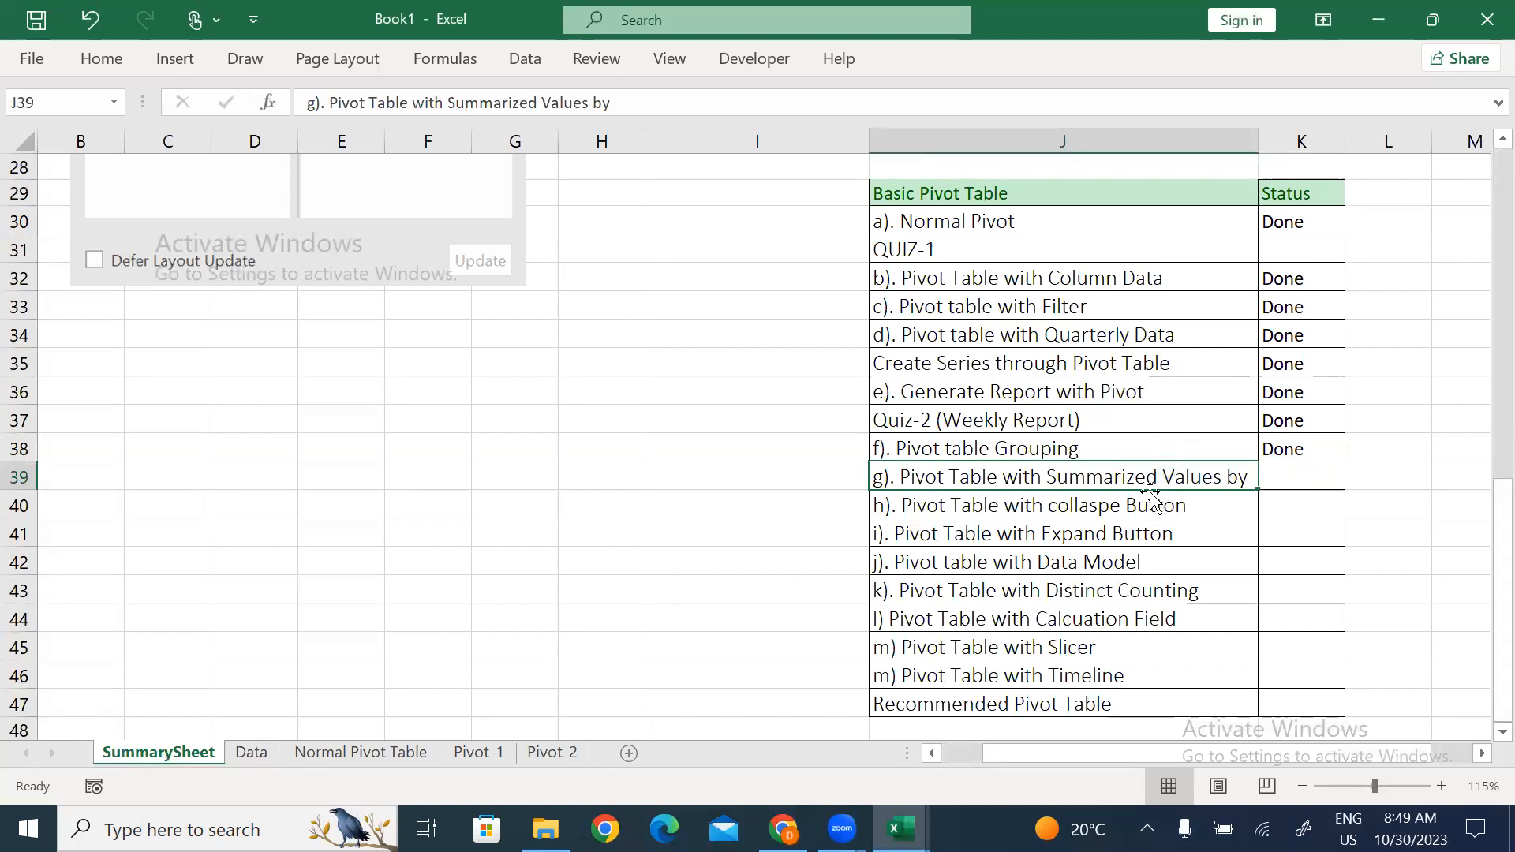
Mark the collapse button and expand button pivot topics (h and i) as Done in the Status column.
drag(1173, 505, 1302, 504)
click(1302, 504)
text(Done)
key(Return)
text(Done)
key(Return)
key(Up)
click(1302, 506)
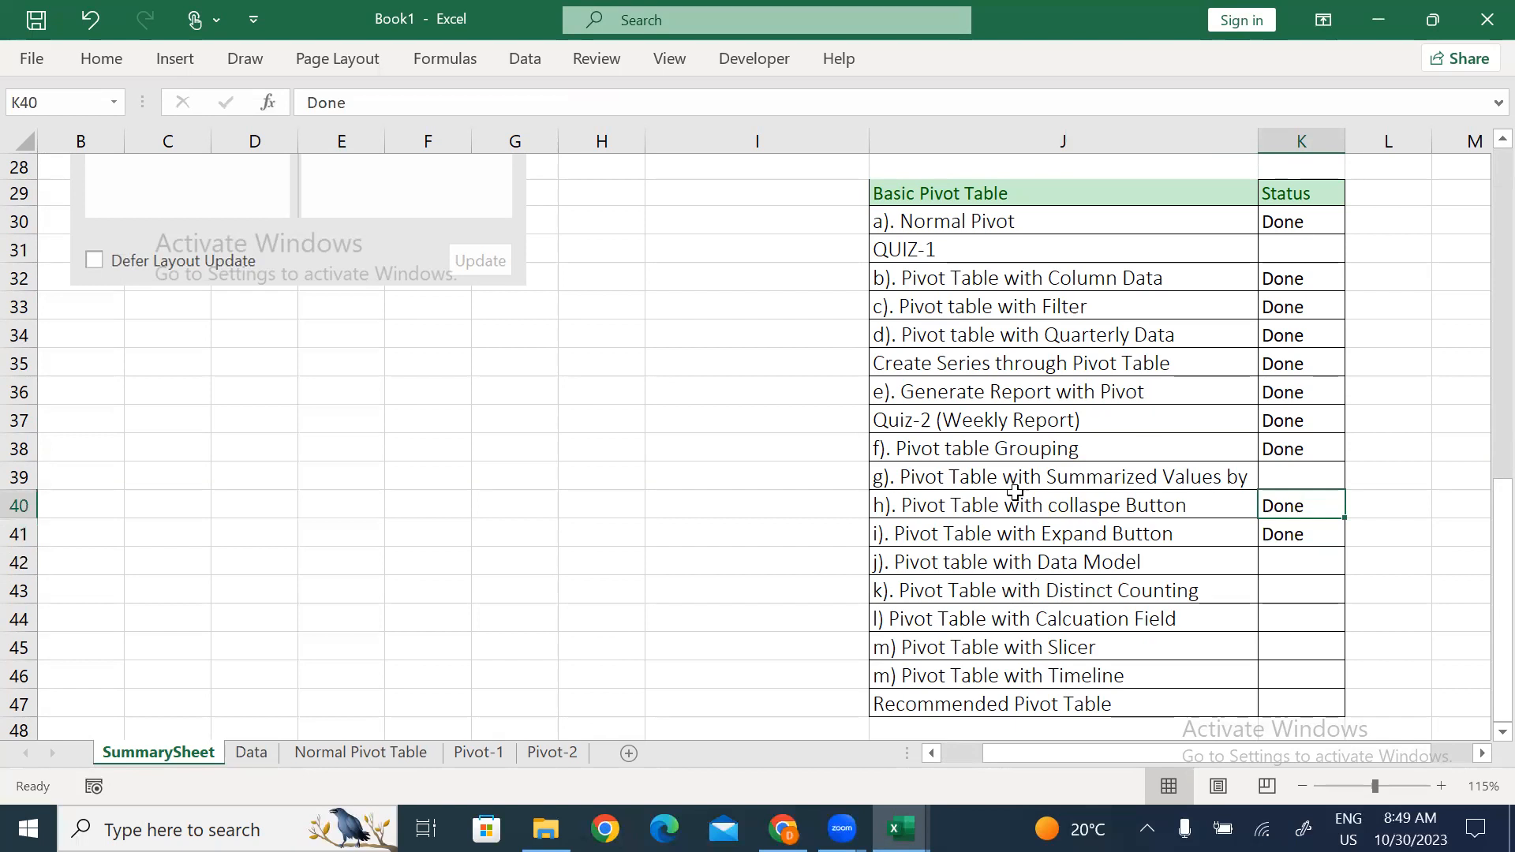
drag(986, 477, 1277, 464)
click(1295, 472)
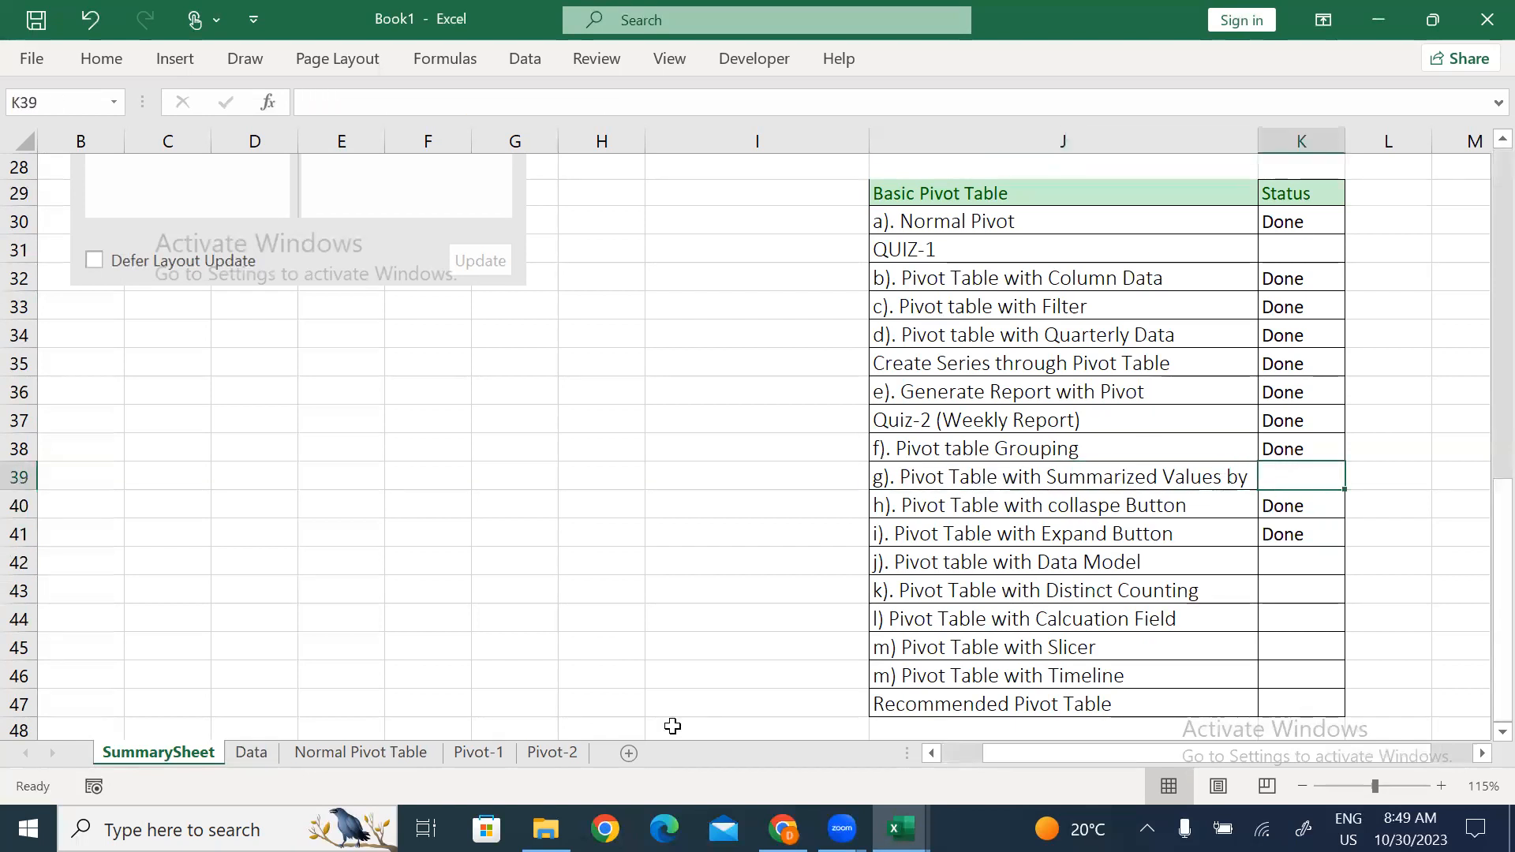
Insert a pivot table based on the Data sheet's table into a new worksheet.
click(257, 754)
click(325, 368)
key(alt)
key(n)
key(v)
key(Return)
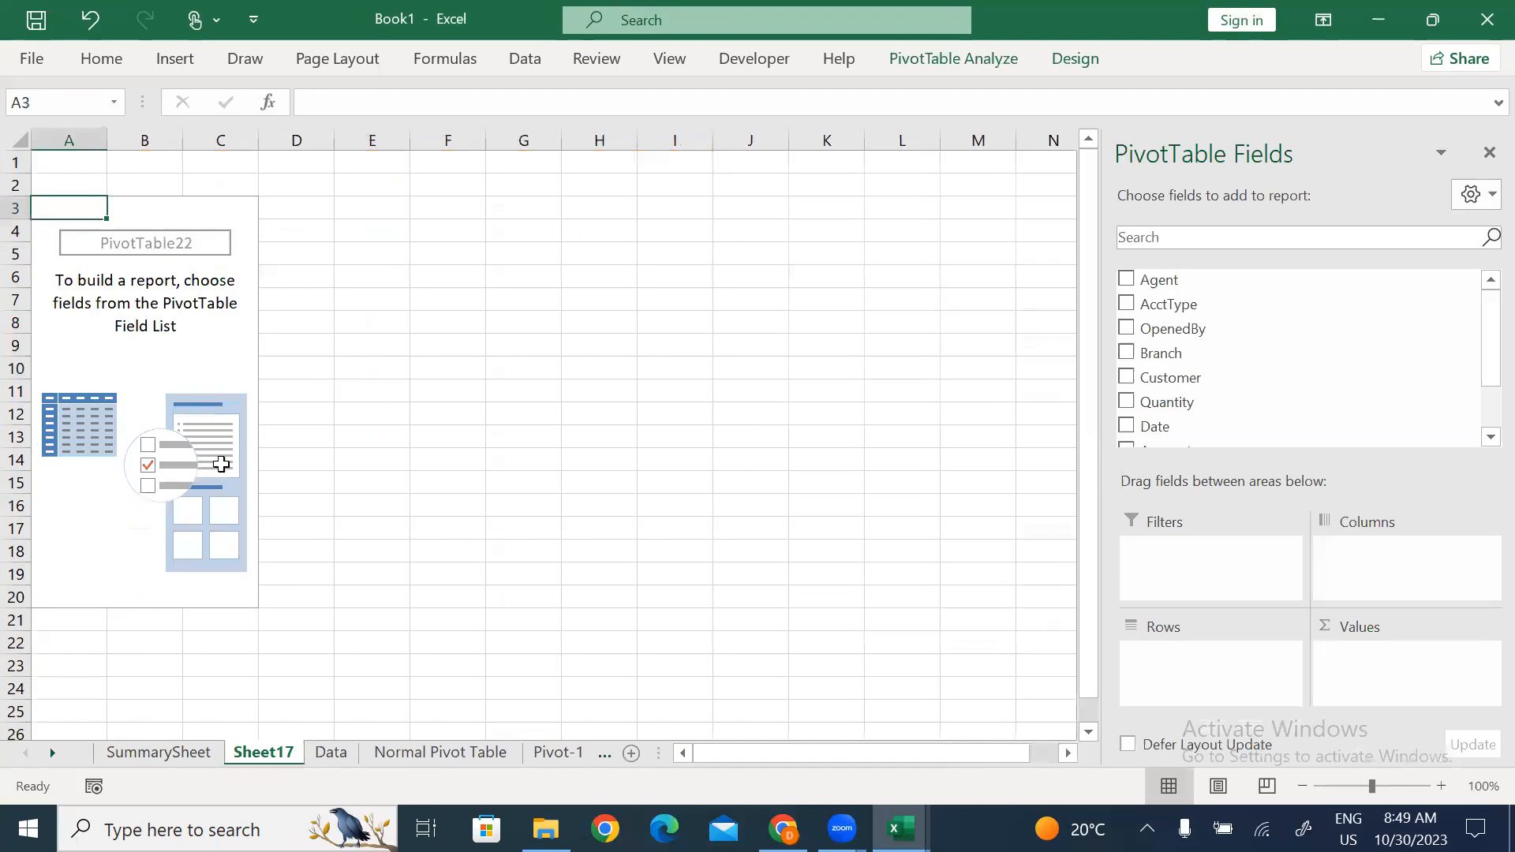
Move the new pivot table sheet after Pivot-2 and rename it to Pivot-3.
click(604, 753)
drag(640, 709, 636, 699)
key(alt+h)
text(orPiv)
text(ot)
text(-3)
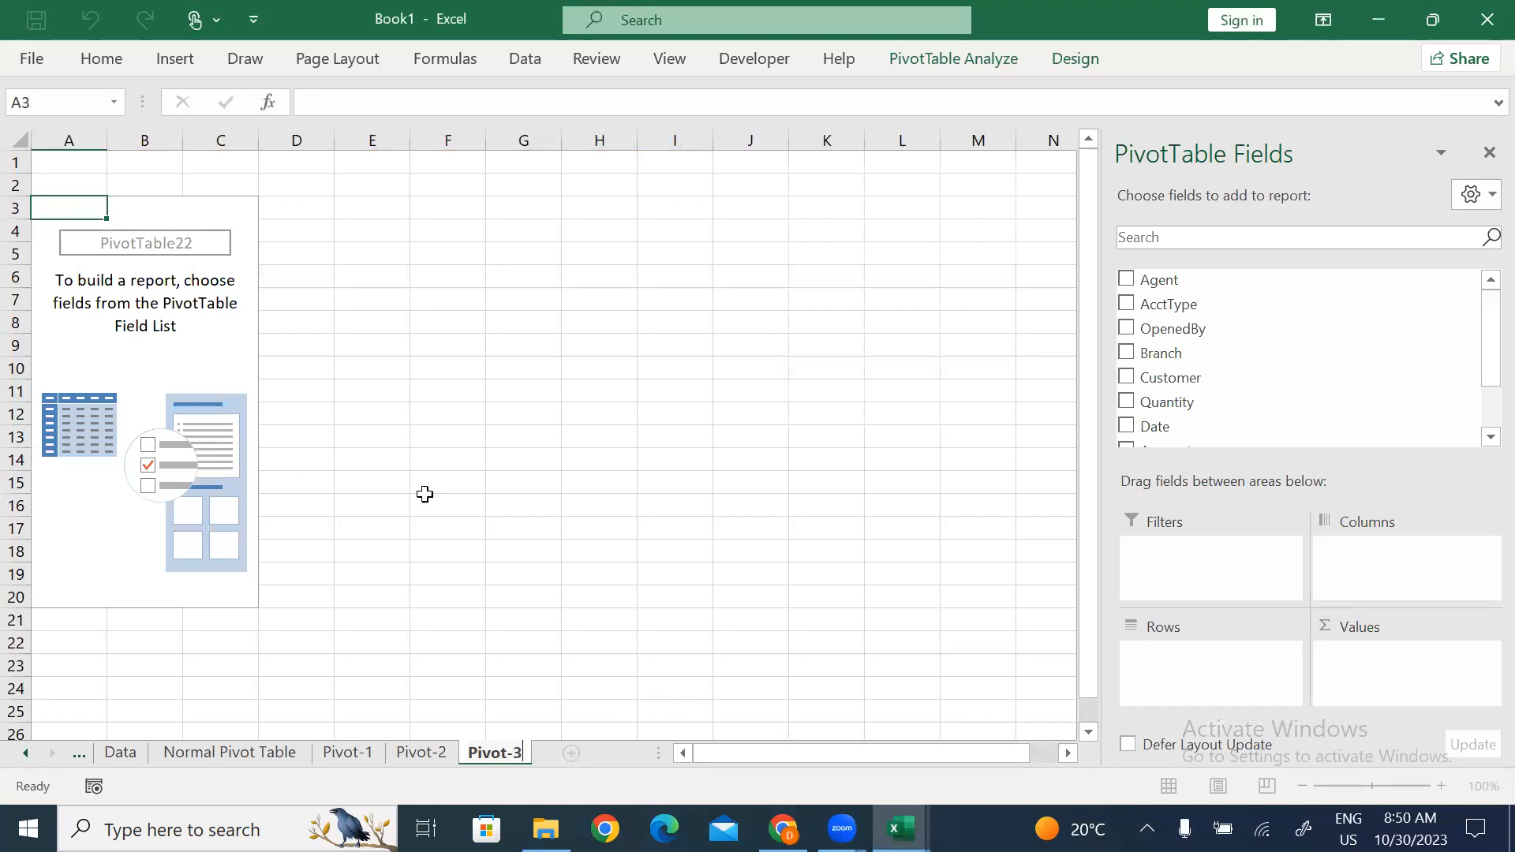
click(433, 305)
Build the pivot table with Agent in Rows and Amount in Values.
click(241, 315)
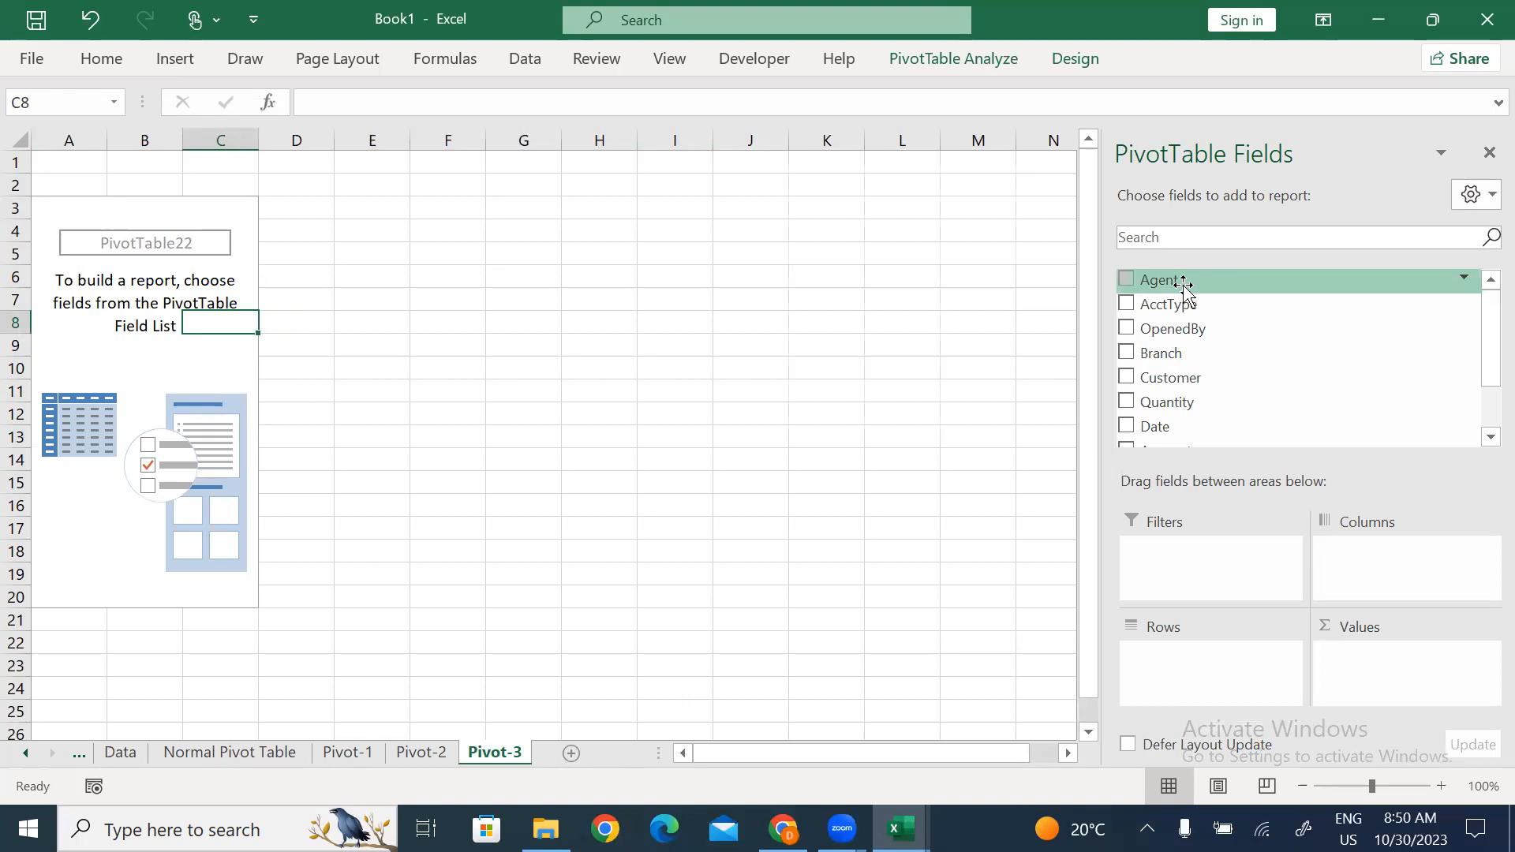
drag(1183, 286, 1207, 686)
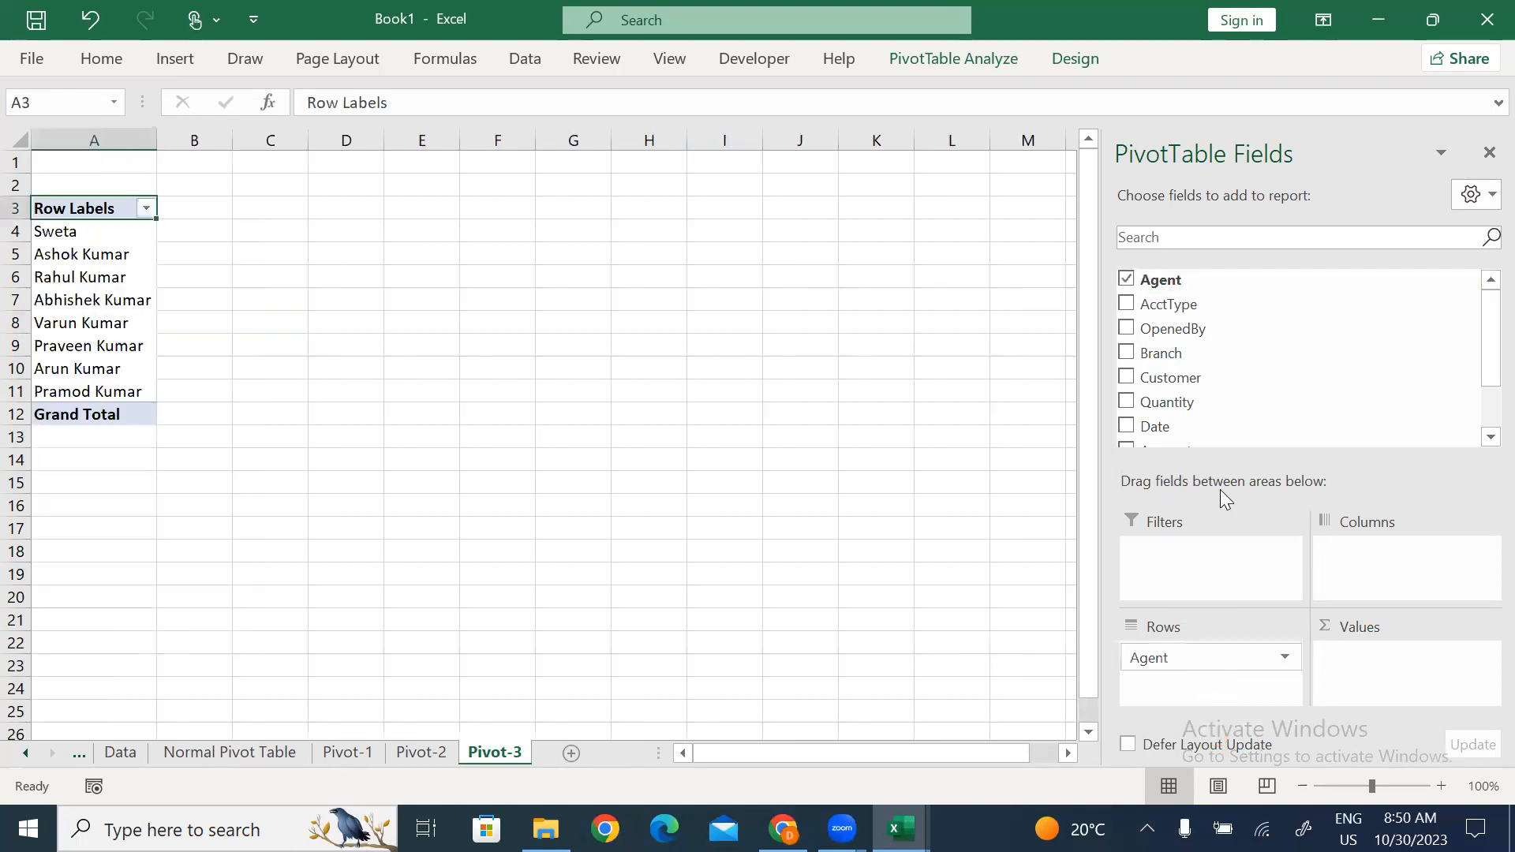
scroll(1305, 426, down, 1)
drag(1184, 375, 1401, 670)
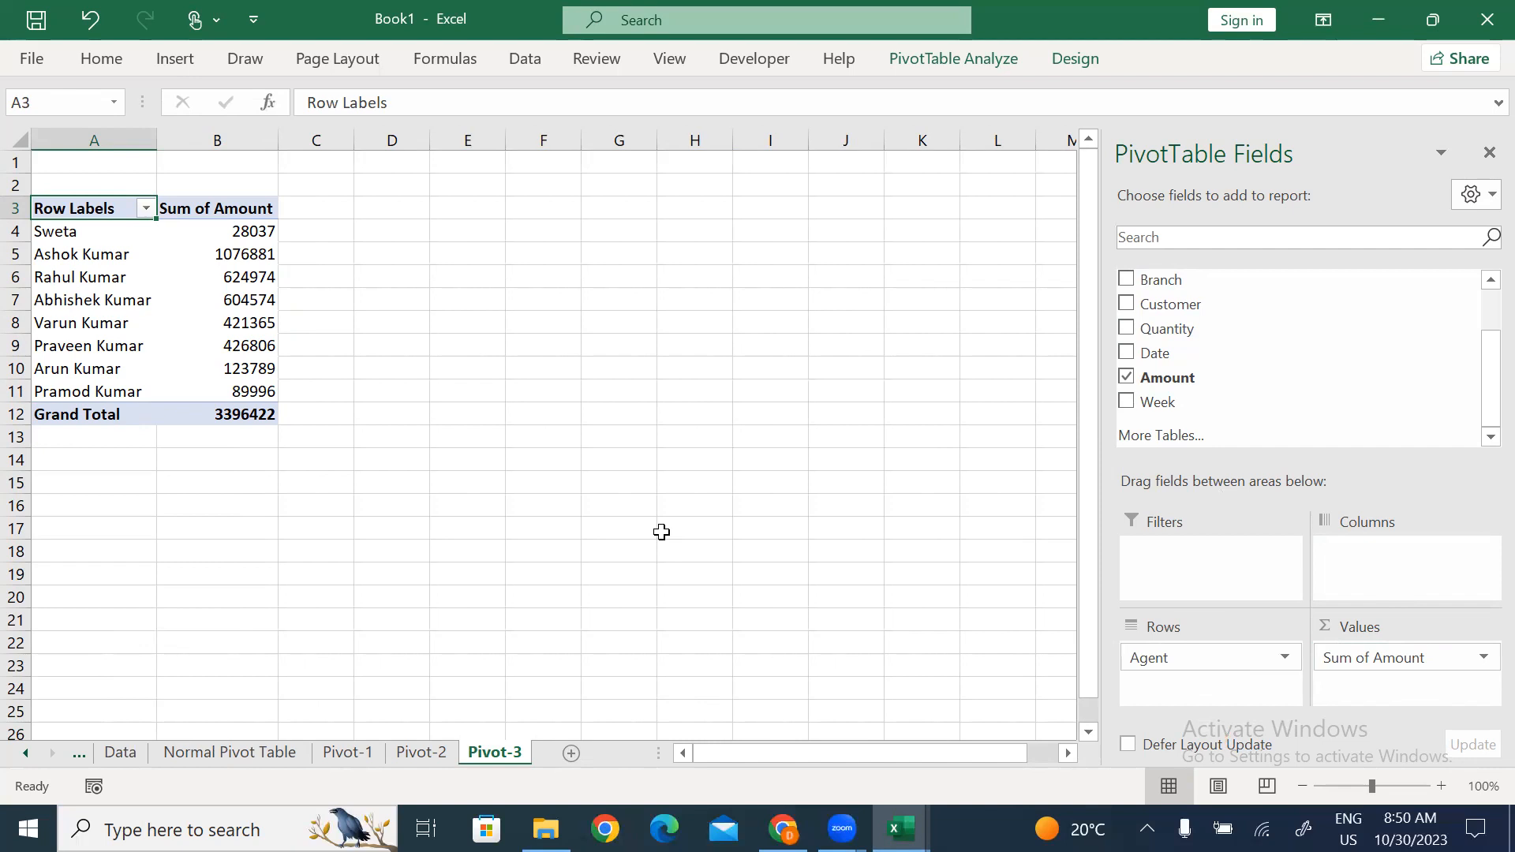
ctrl+scroll(148, 358, up, 4)
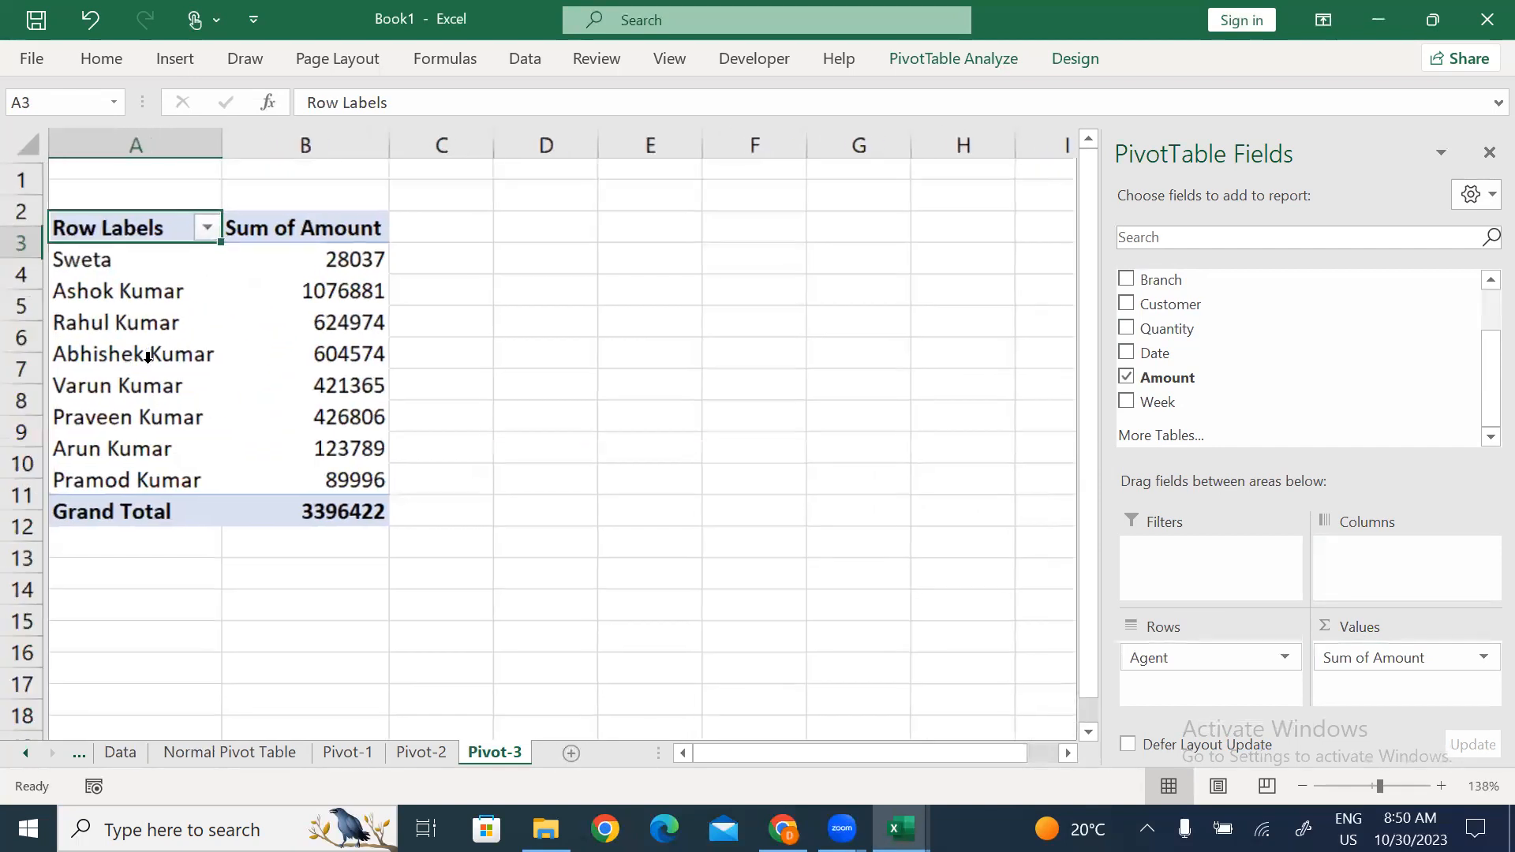
Turn on the classic PivotTable layout in the pivot table's display options.
right_click(300, 287)
click(411, 671)
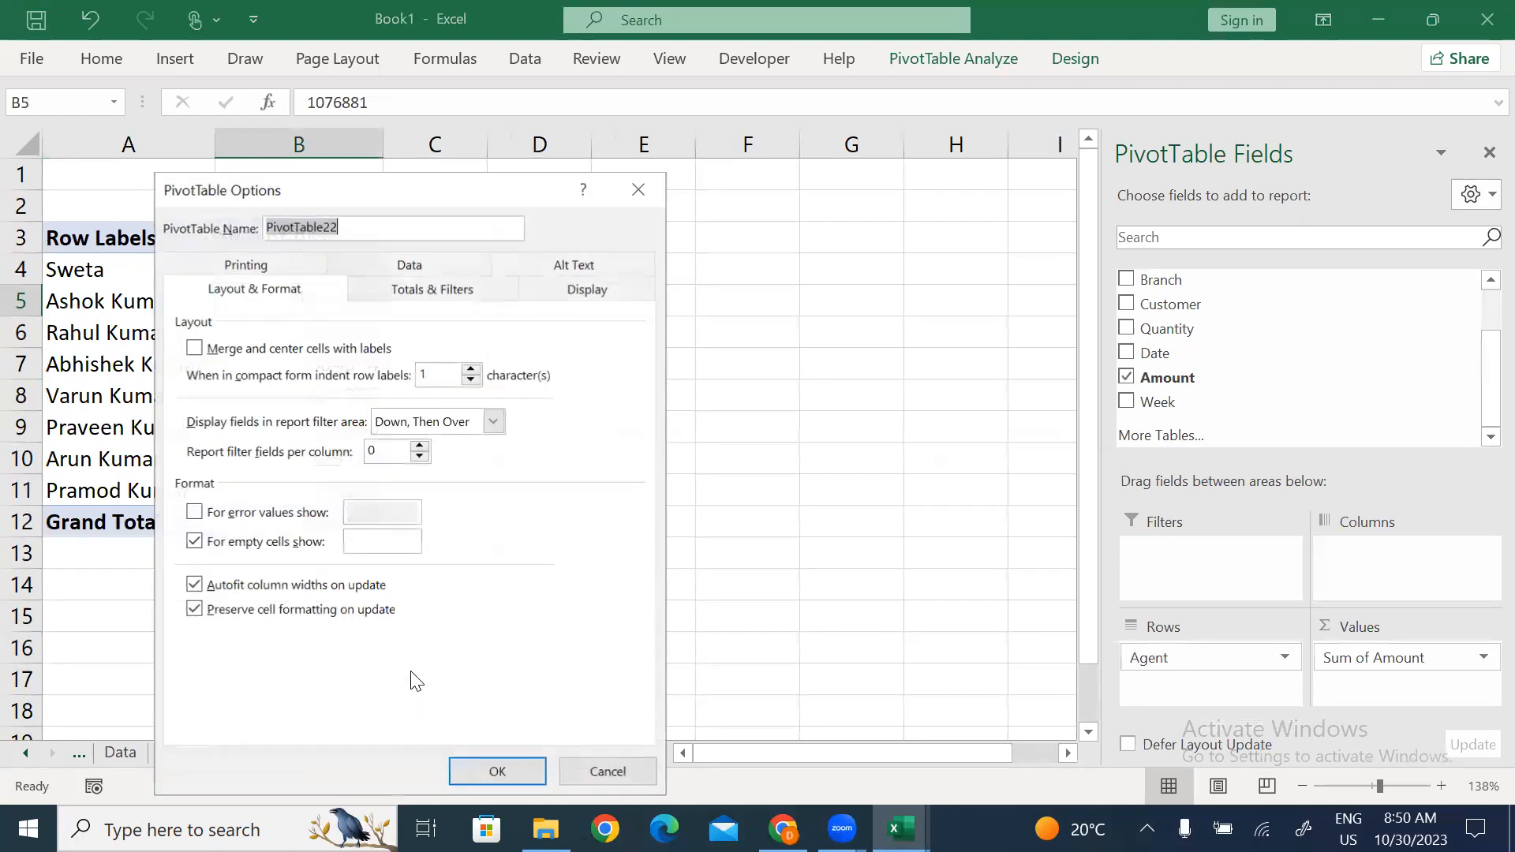
click(595, 289)
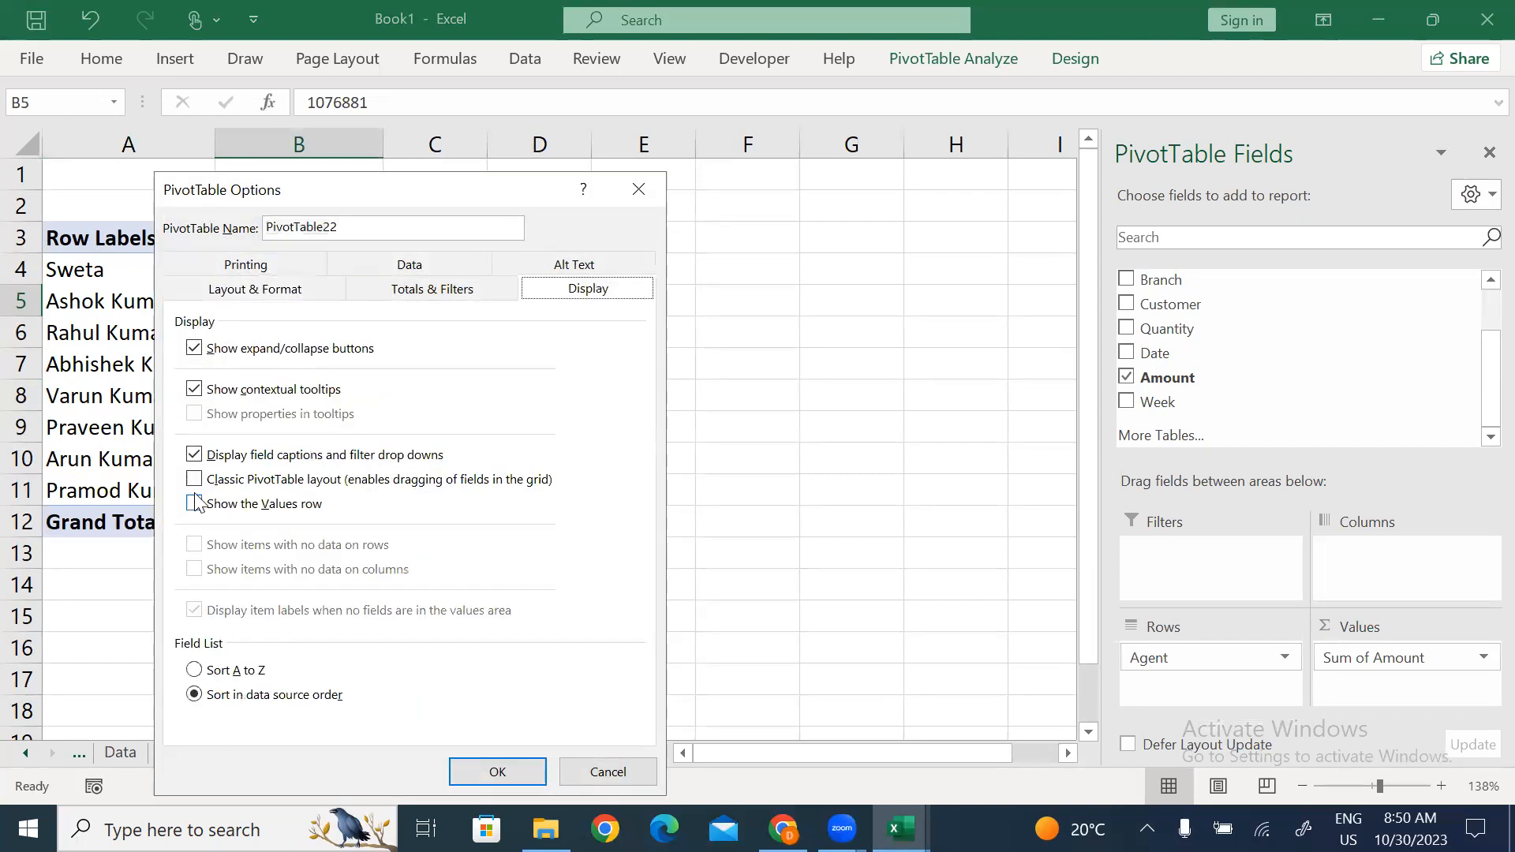
click(194, 481)
click(497, 771)
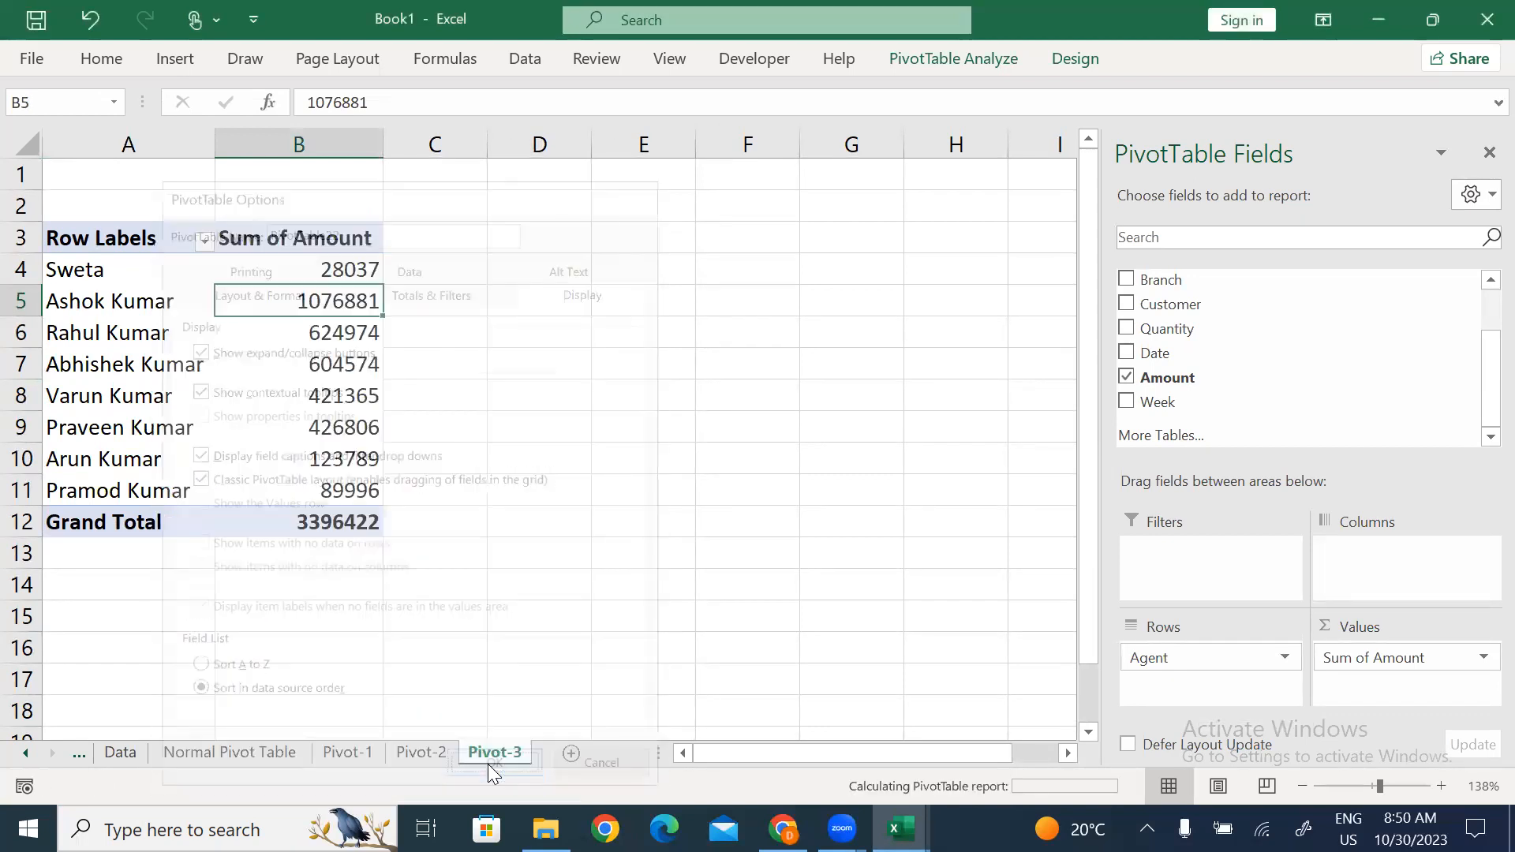
Widen columns A and B of the pivot table and review the amount totals per agent.
click(450, 424)
drag(303, 145, 363, 143)
drag(217, 142, 264, 154)
click(192, 375)
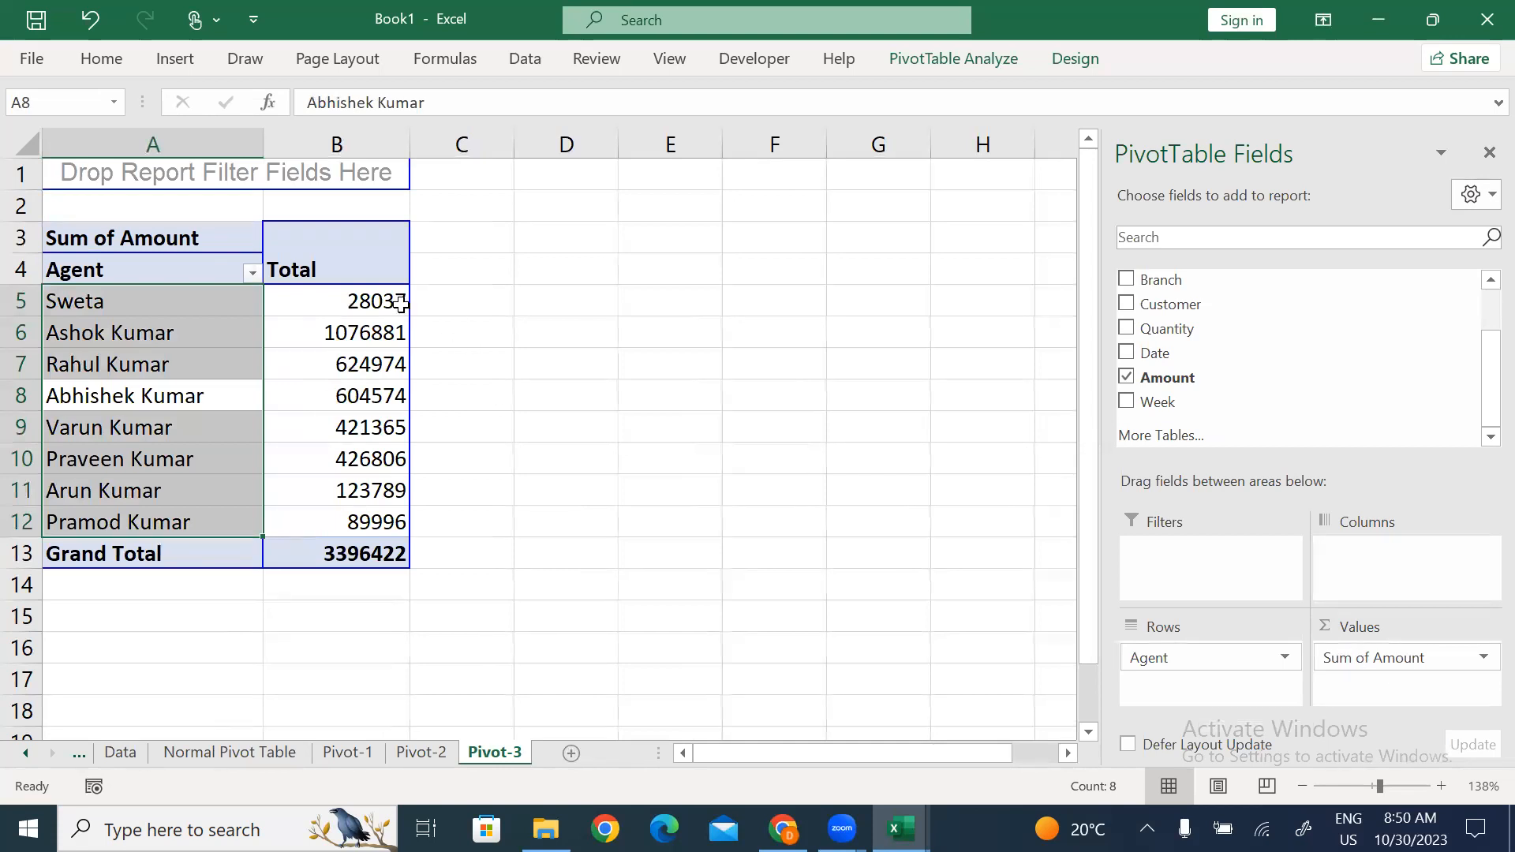
click(376, 311)
drag(368, 305, 361, 534)
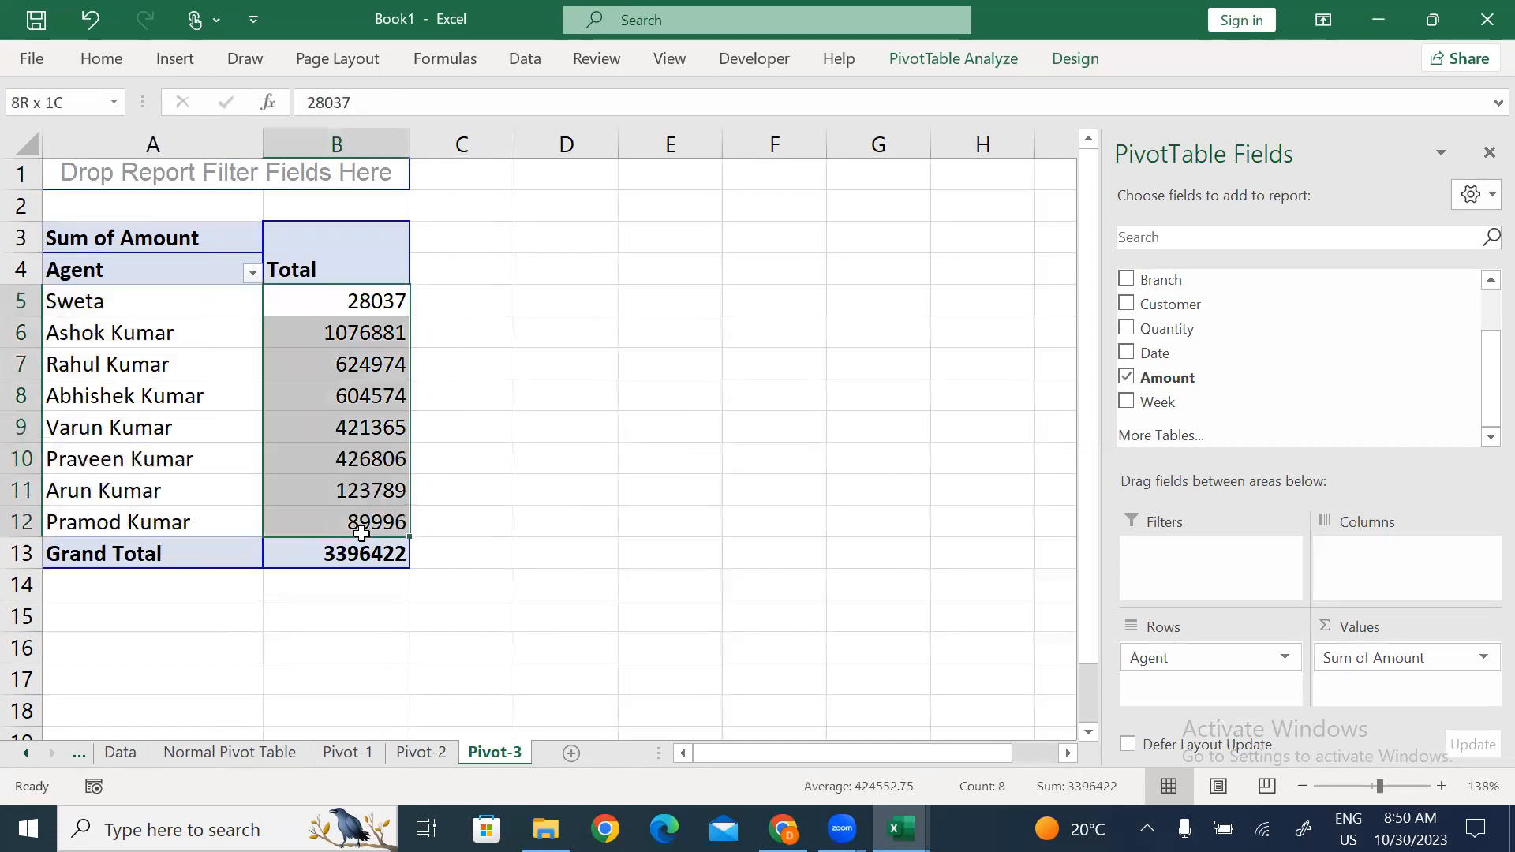
click(368, 436)
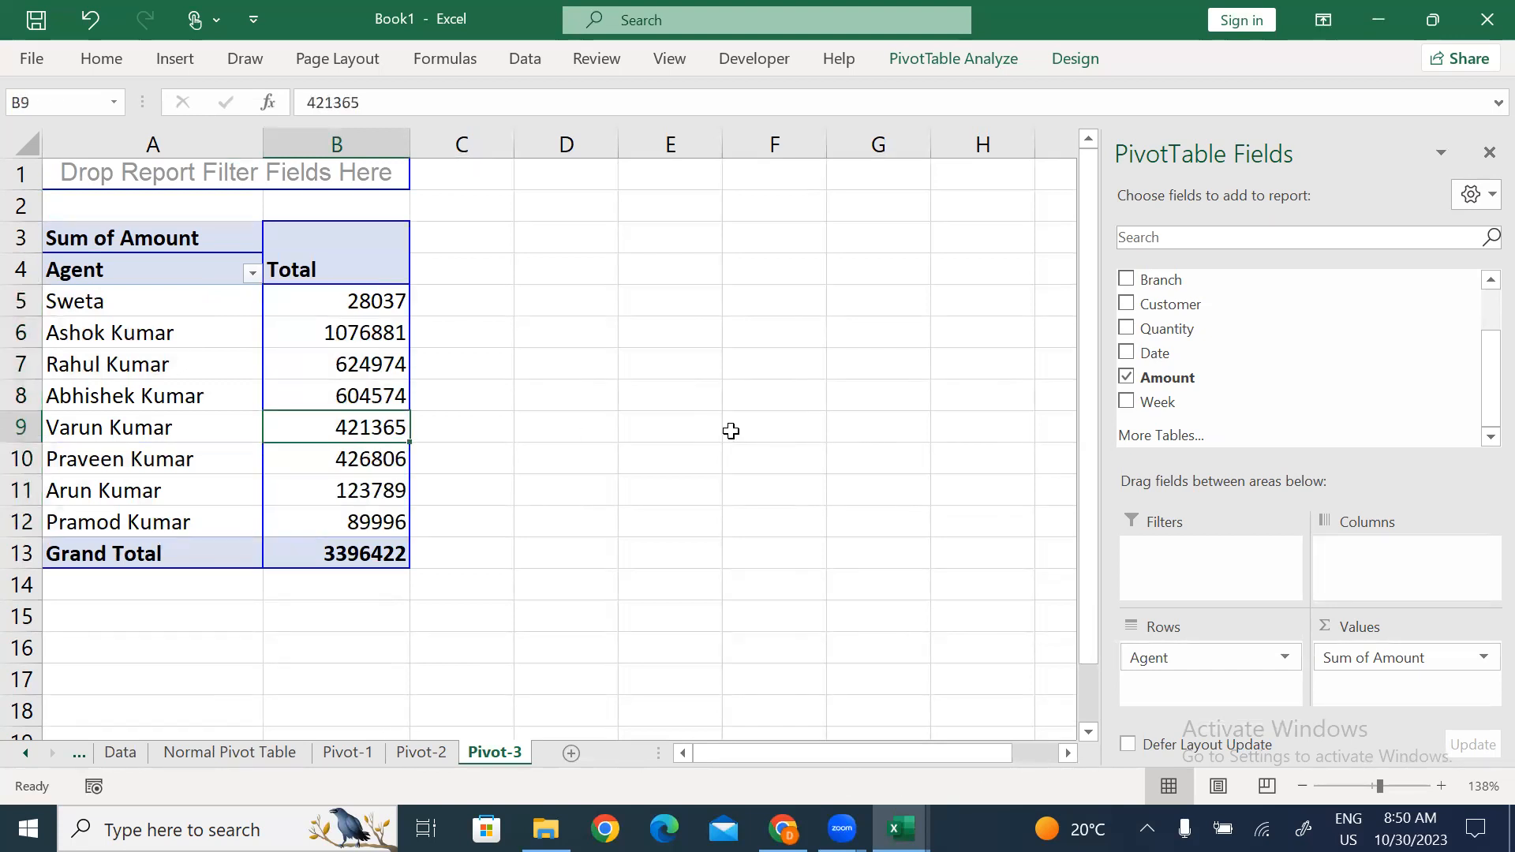
Add the Amount field to the Values area a second time.
drag(1180, 380, 1407, 700)
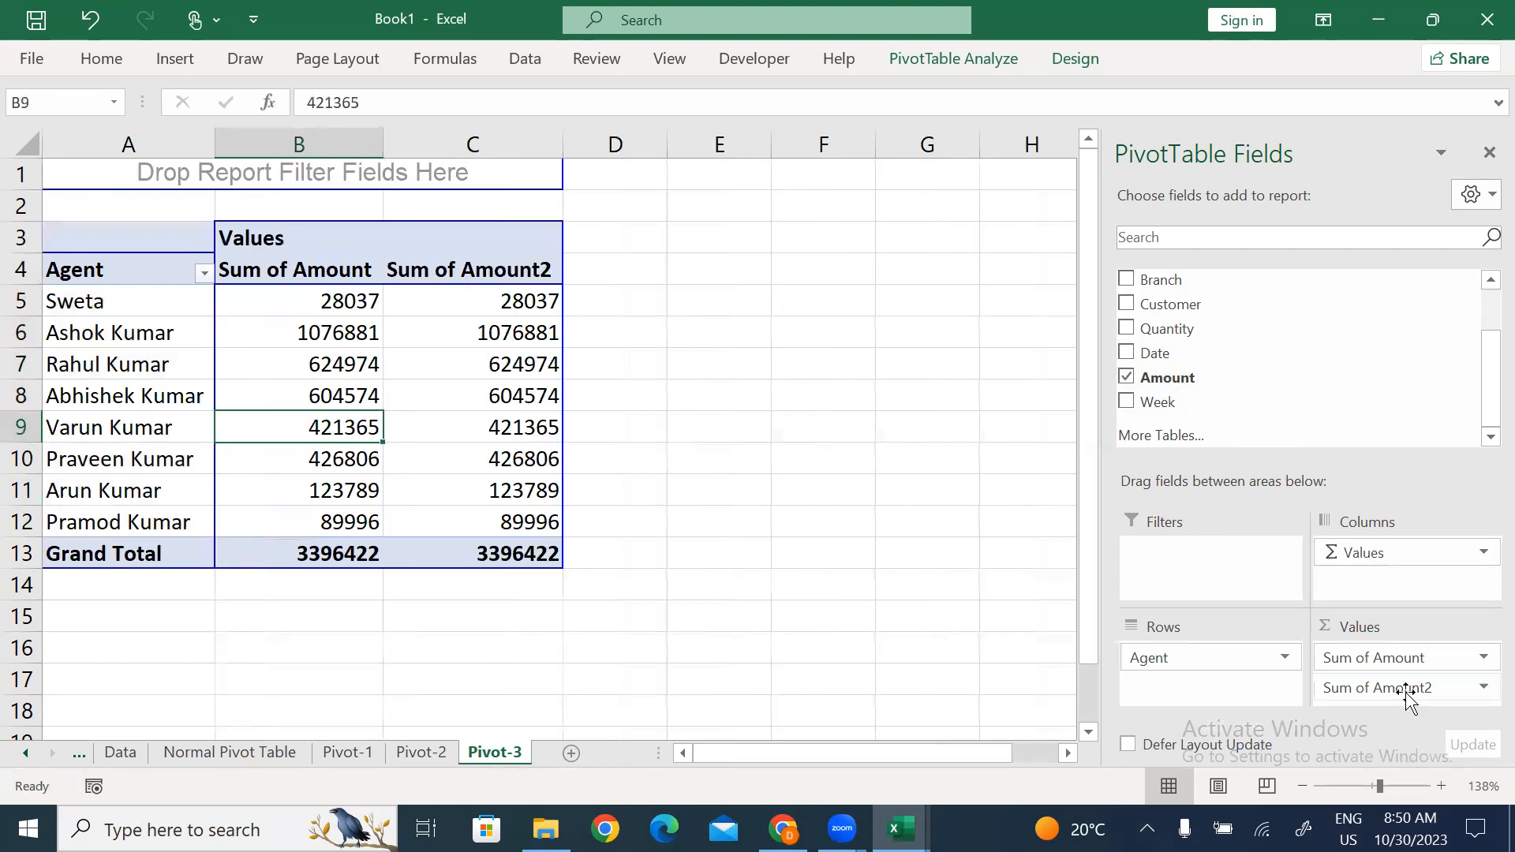
drag(508, 299, 528, 521)
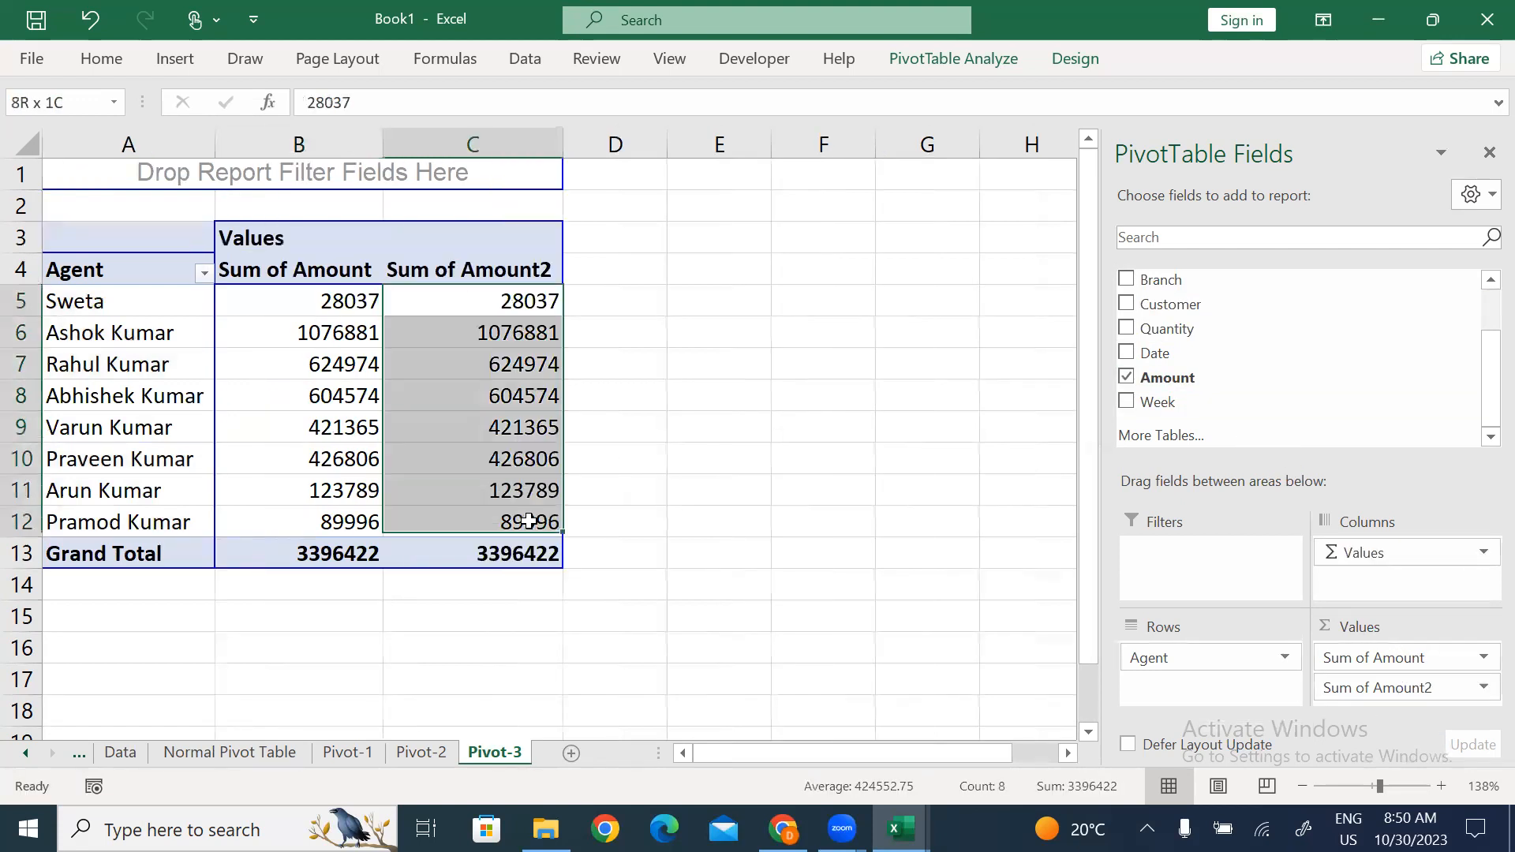
click(520, 397)
Summarize the second Amount column of the pivot table by Count and review the counts per agent.
right_click(476, 328)
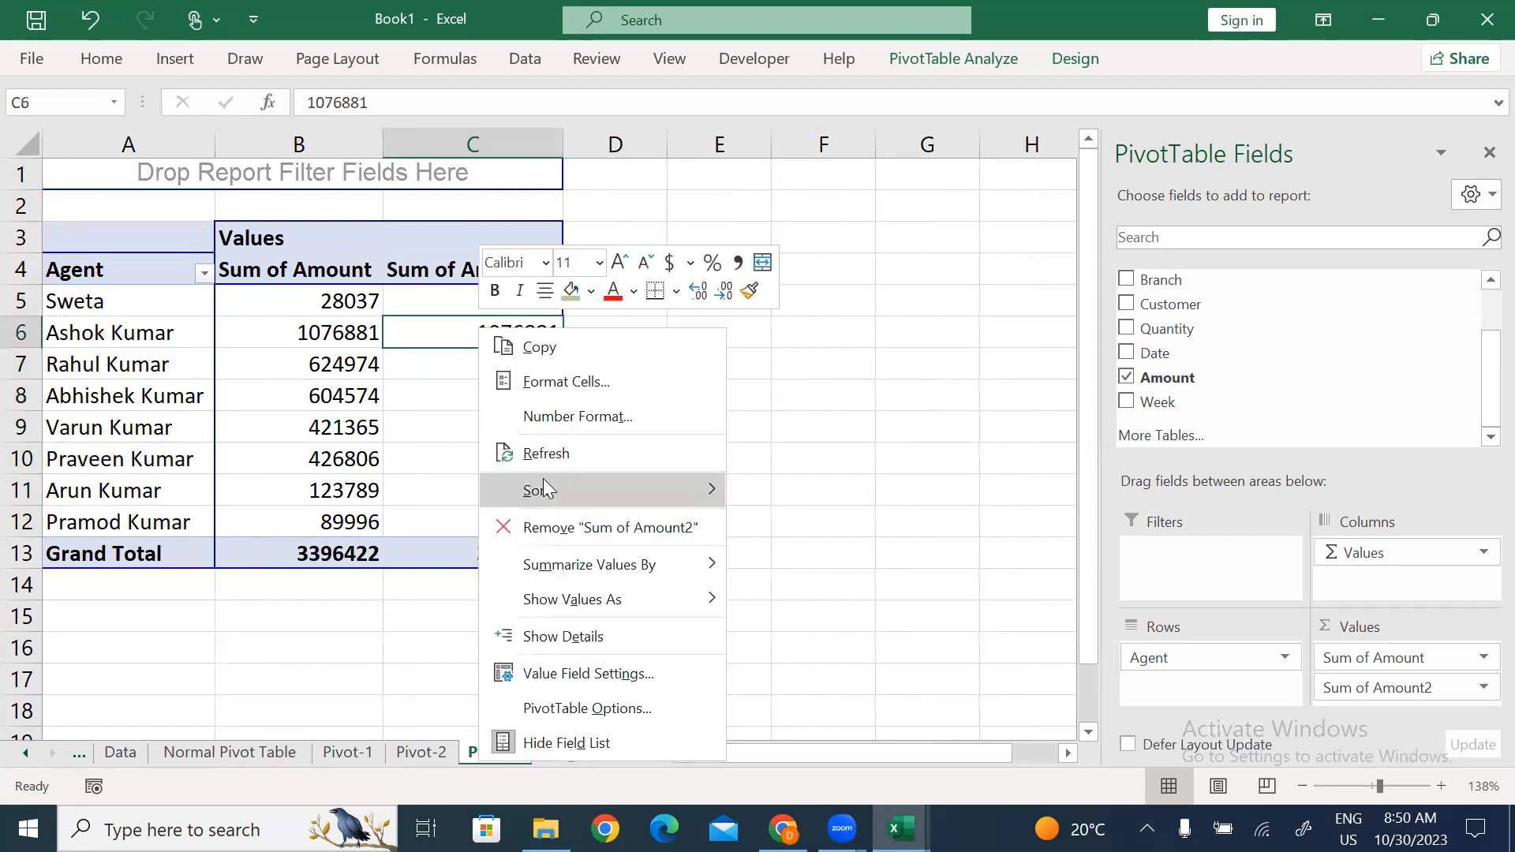
mouse_move(570, 575)
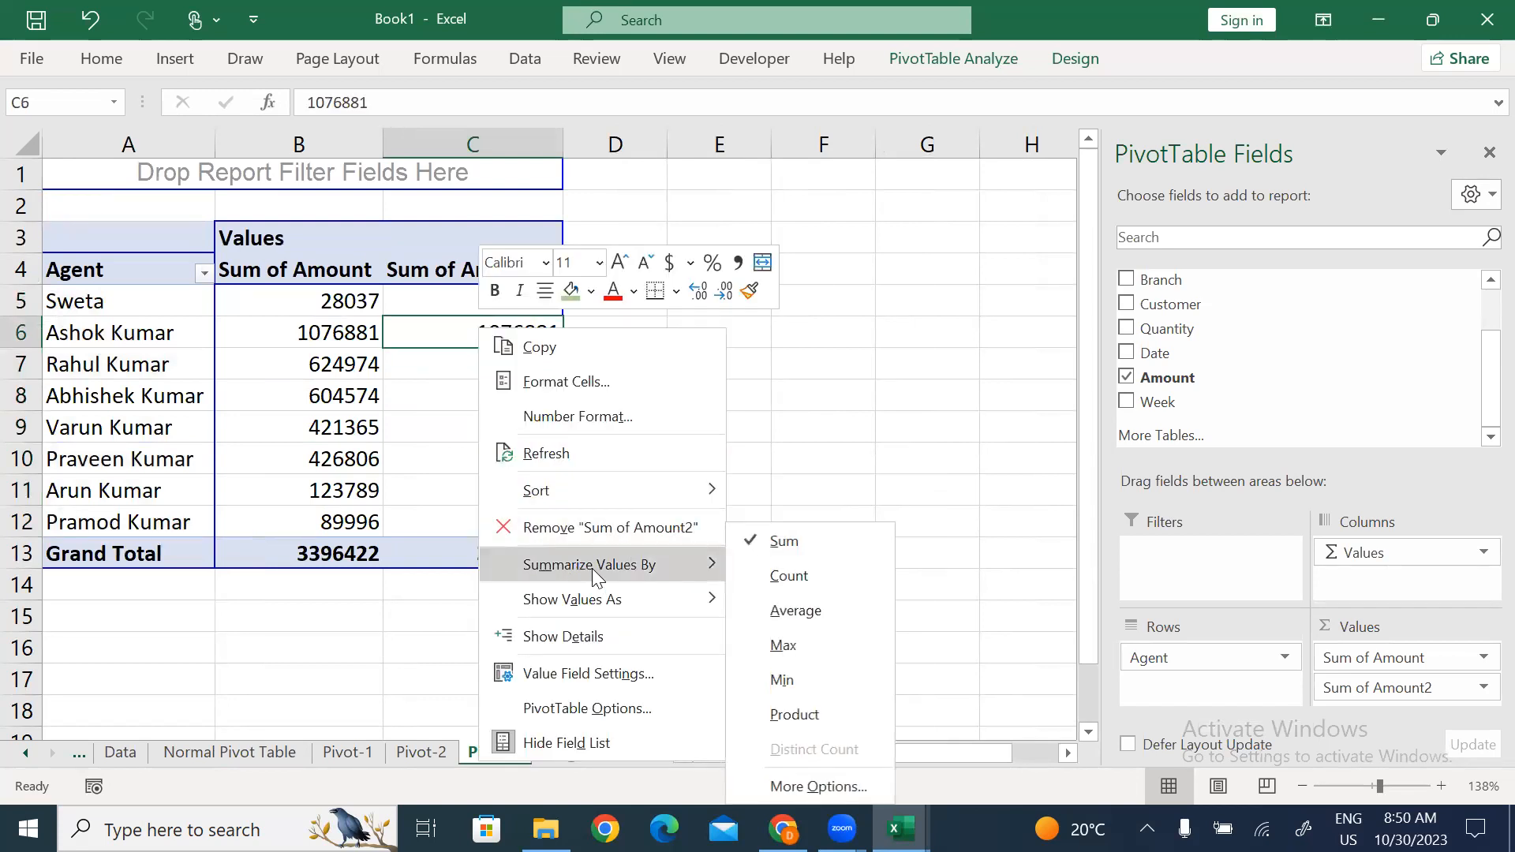
click(789, 576)
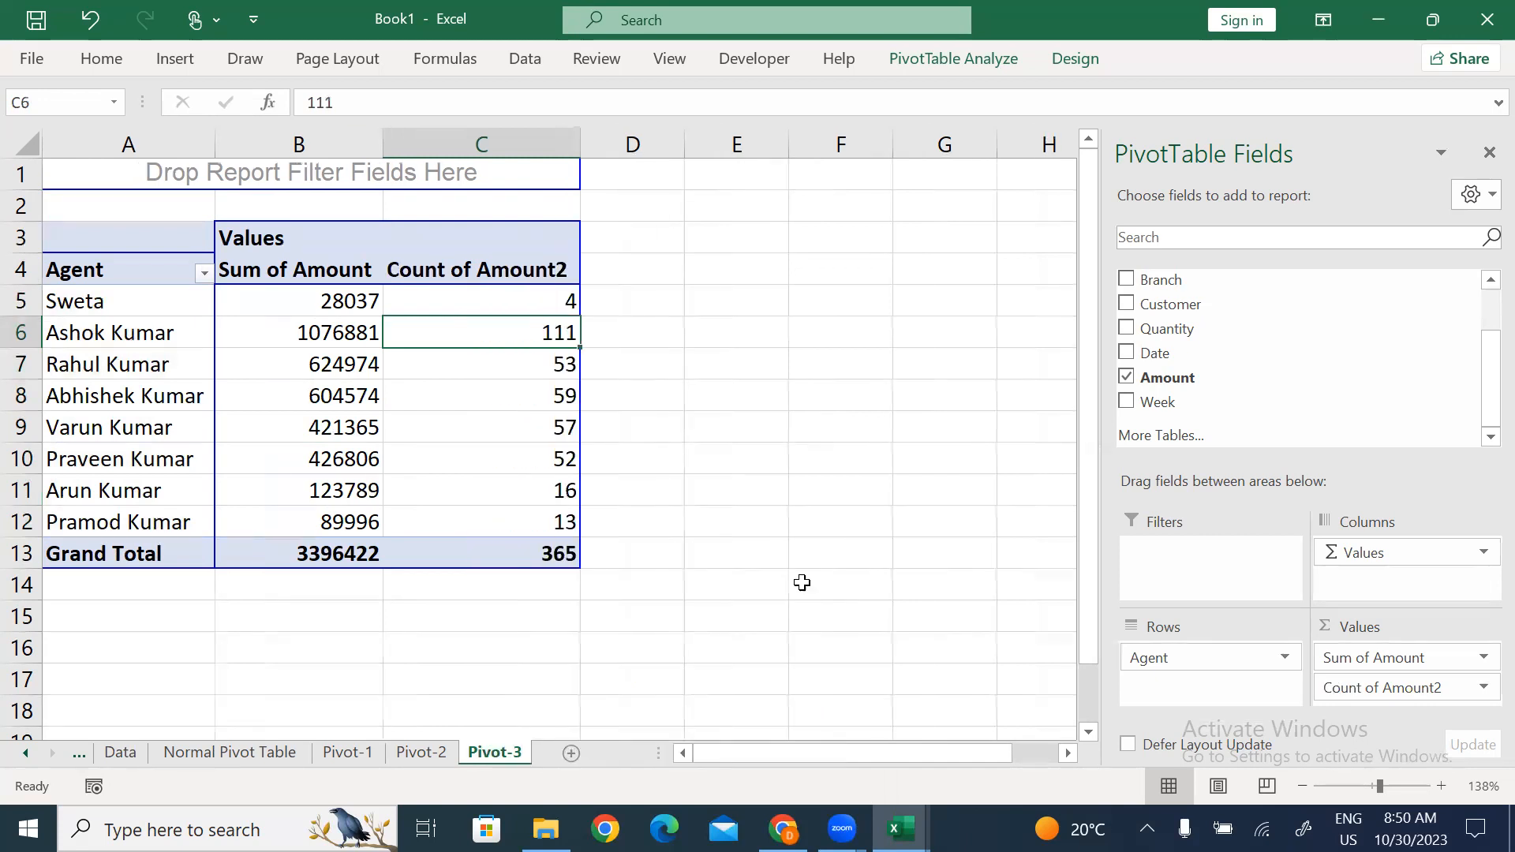
click(499, 308)
drag(515, 380, 528, 453)
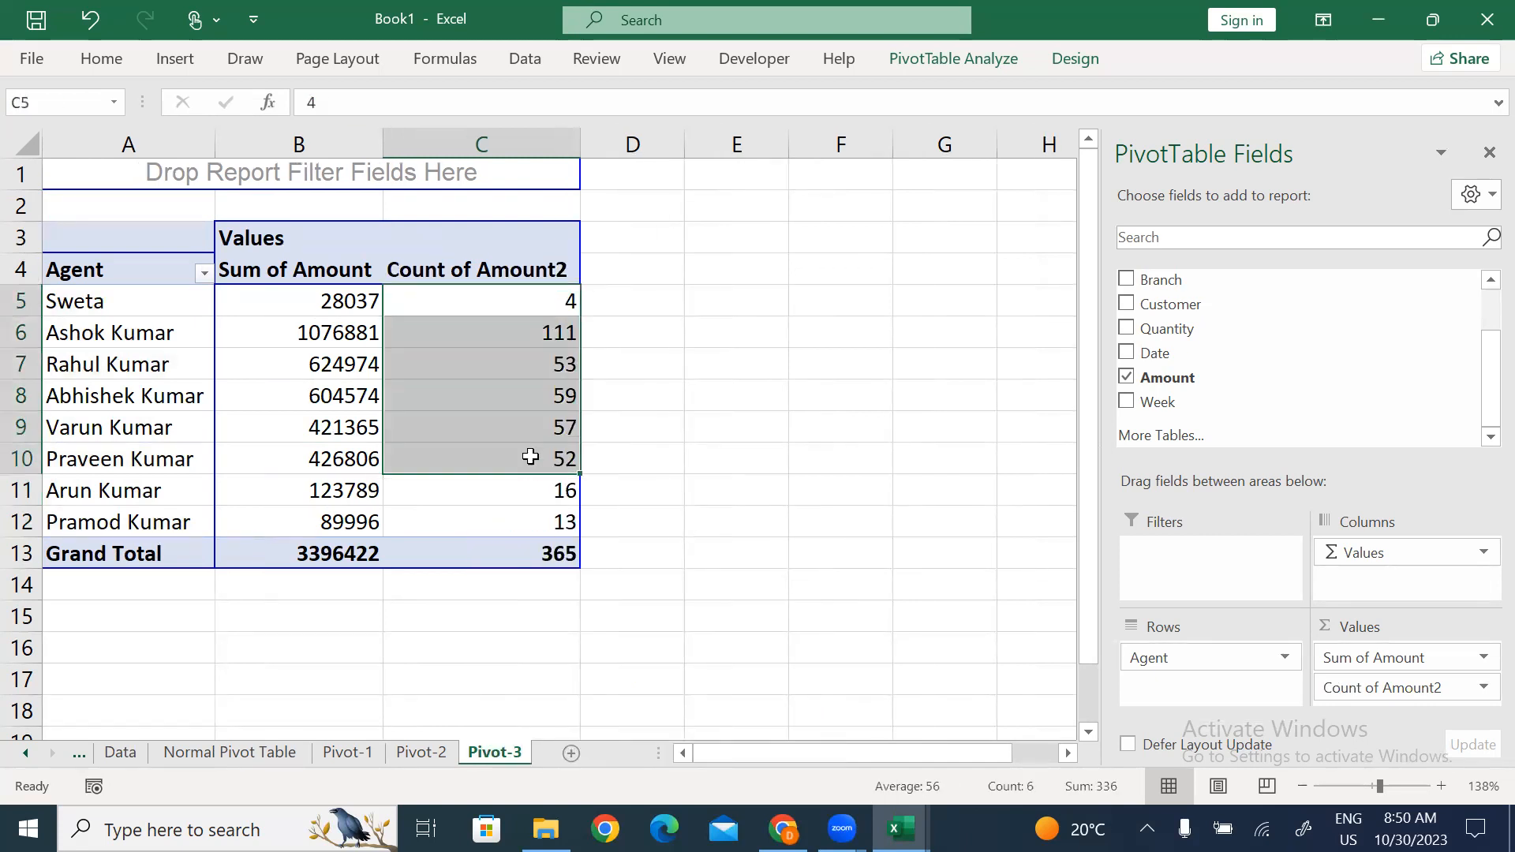
click(514, 376)
Rename the two value column headings Count and Sum, and adjust their column widths to fit.
click(505, 272)
drag(446, 102, 356, 97)
key(BackSpace)
key(Return)
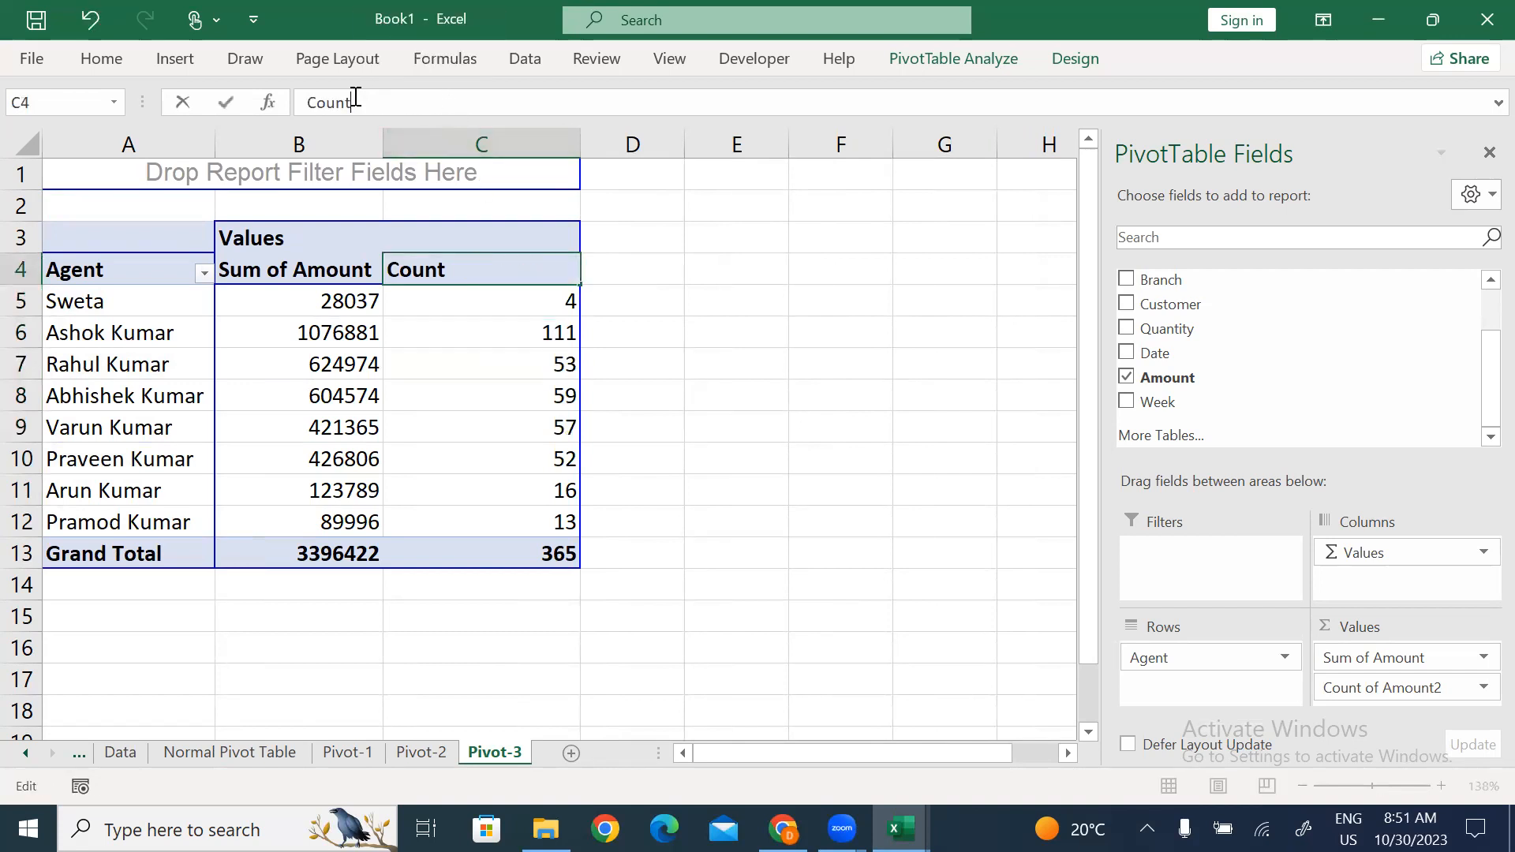
click(315, 260)
drag(426, 102, 340, 93)
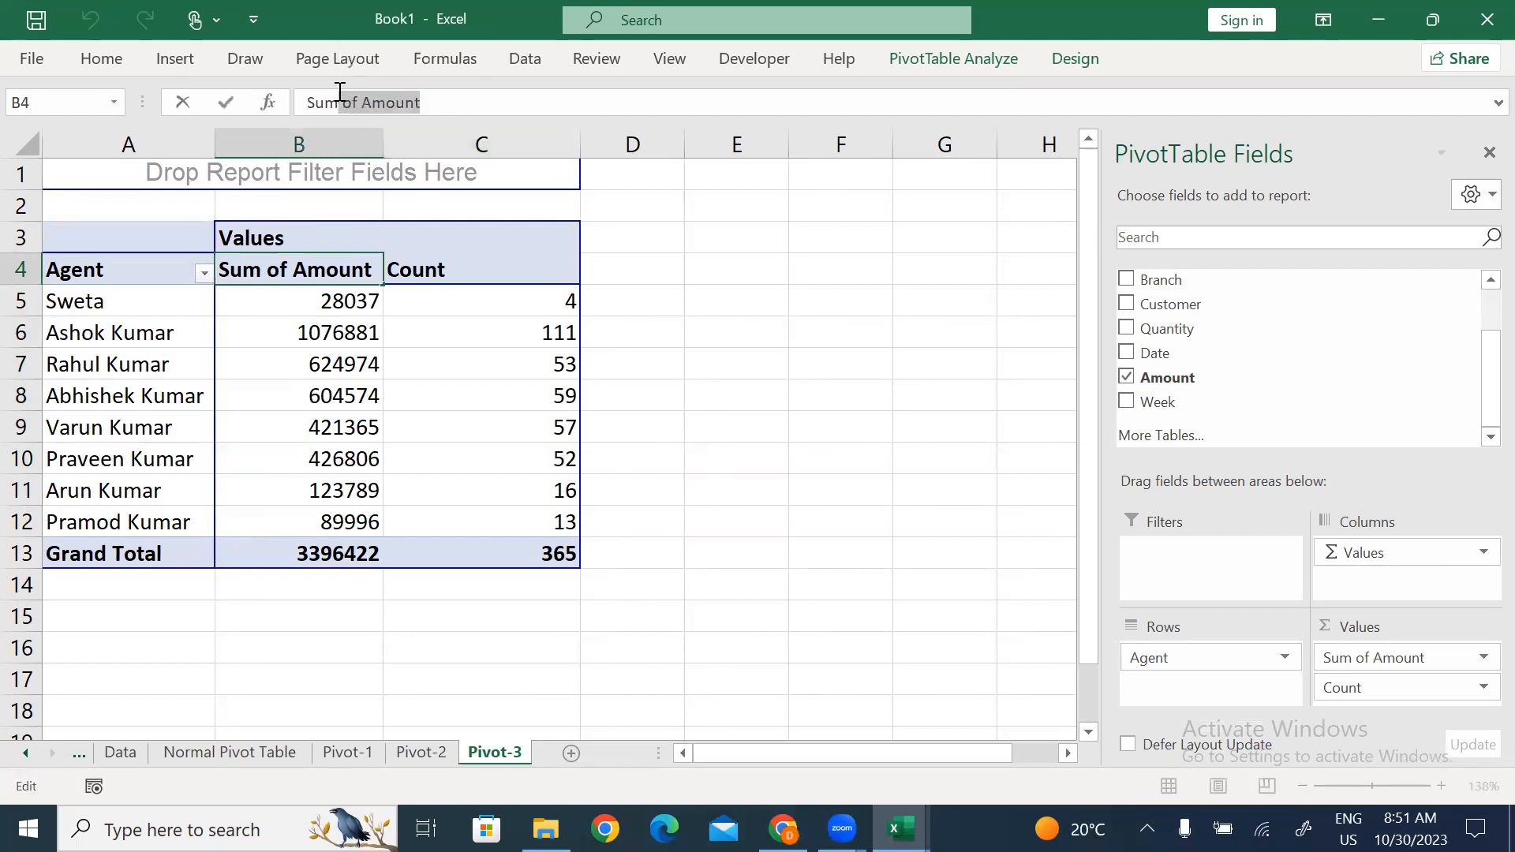
key(BackSpace)
click(518, 436)
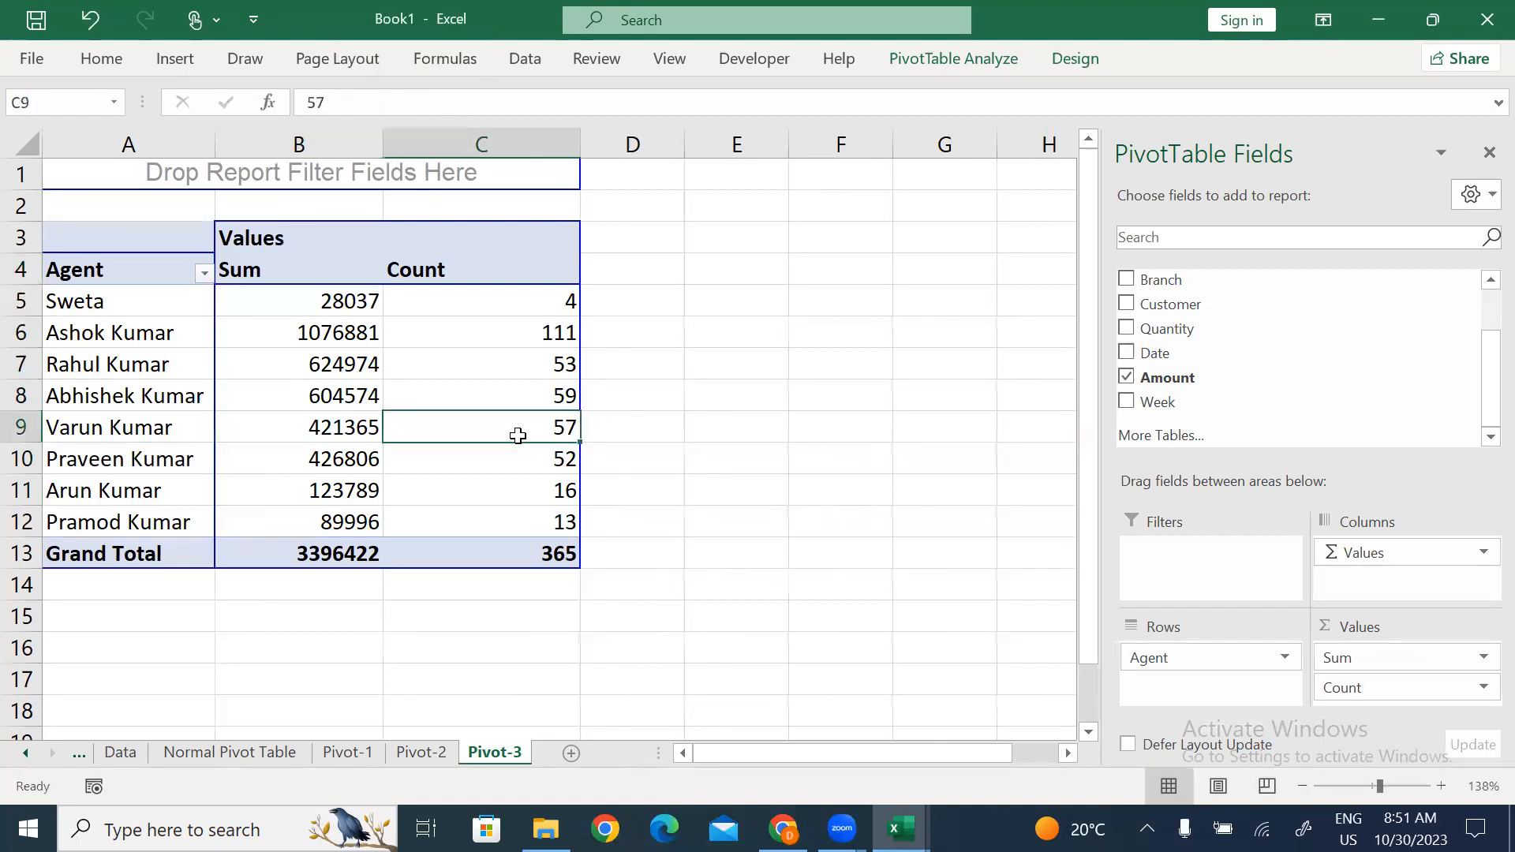
double_click(580, 141)
drag(454, 146, 488, 145)
Add the Amount field to the Values area a third time and summarize it by Average.
drag(1197, 377, 1452, 696)
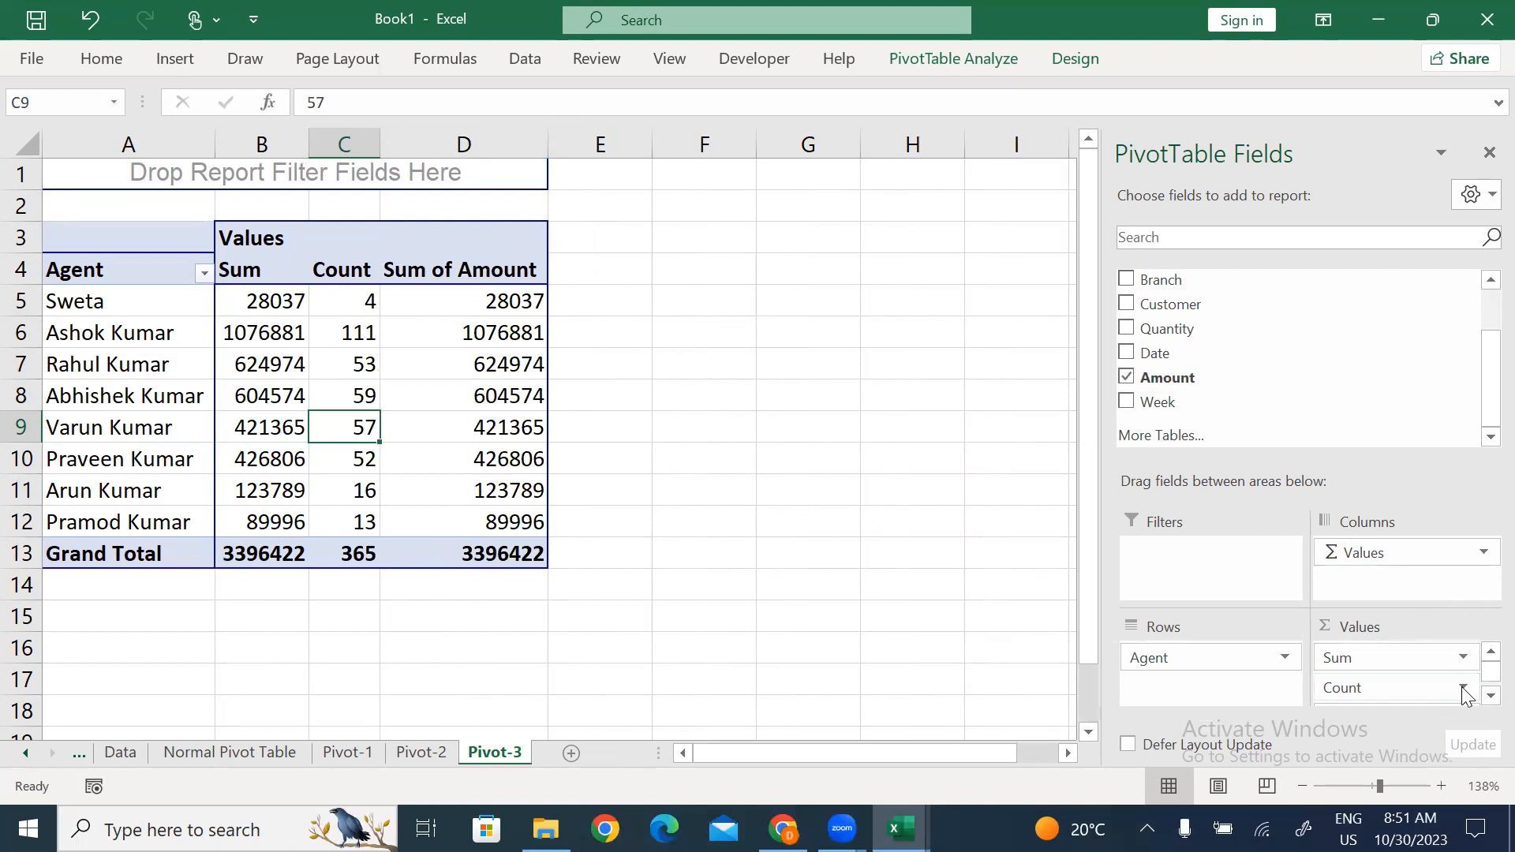
scroll(1475, 694, down, 1)
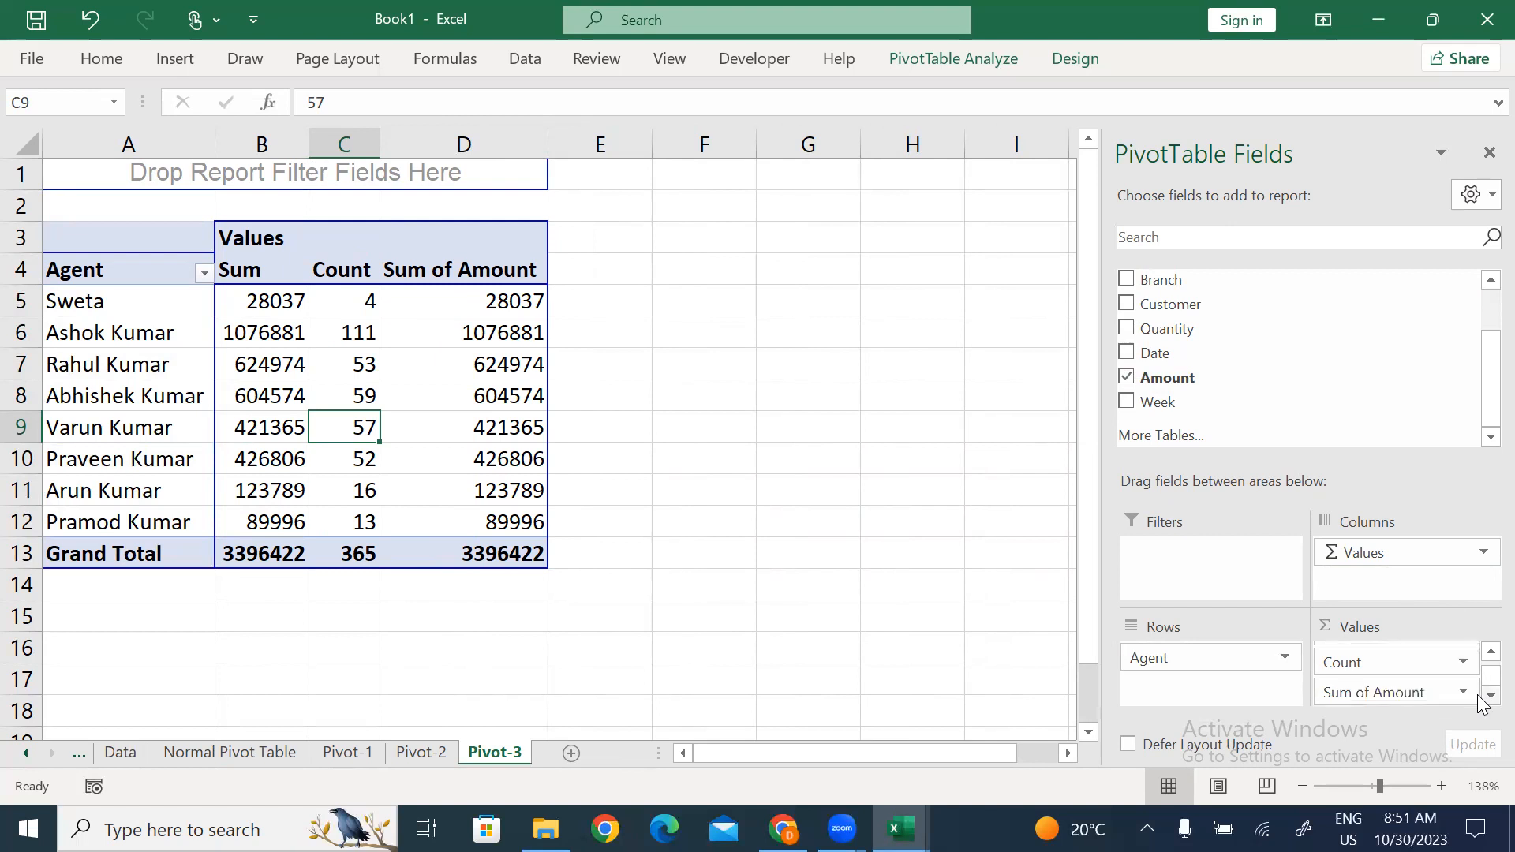
click(1464, 694)
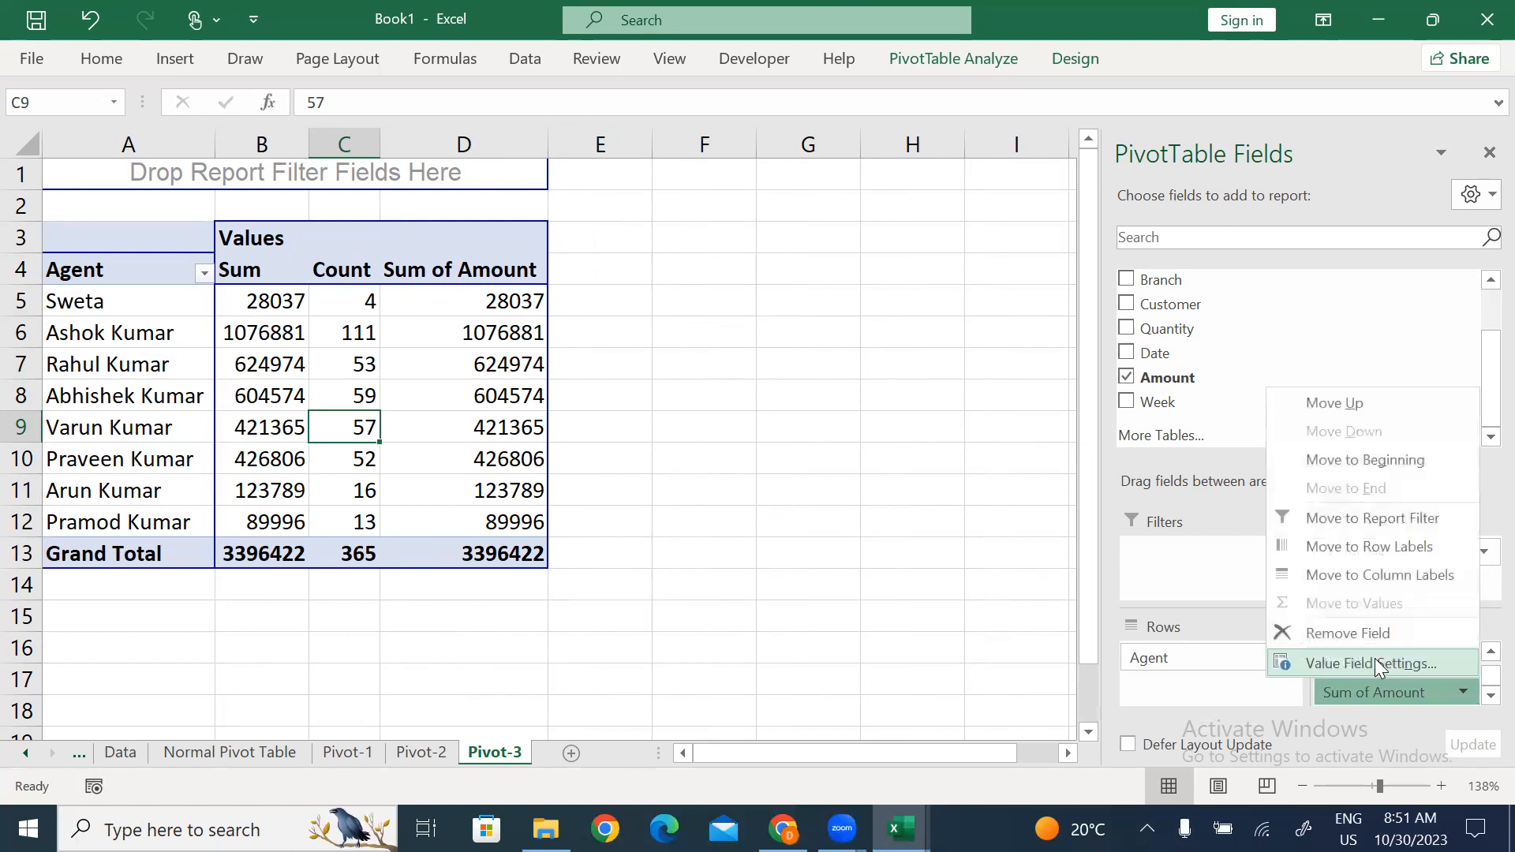
click(1351, 664)
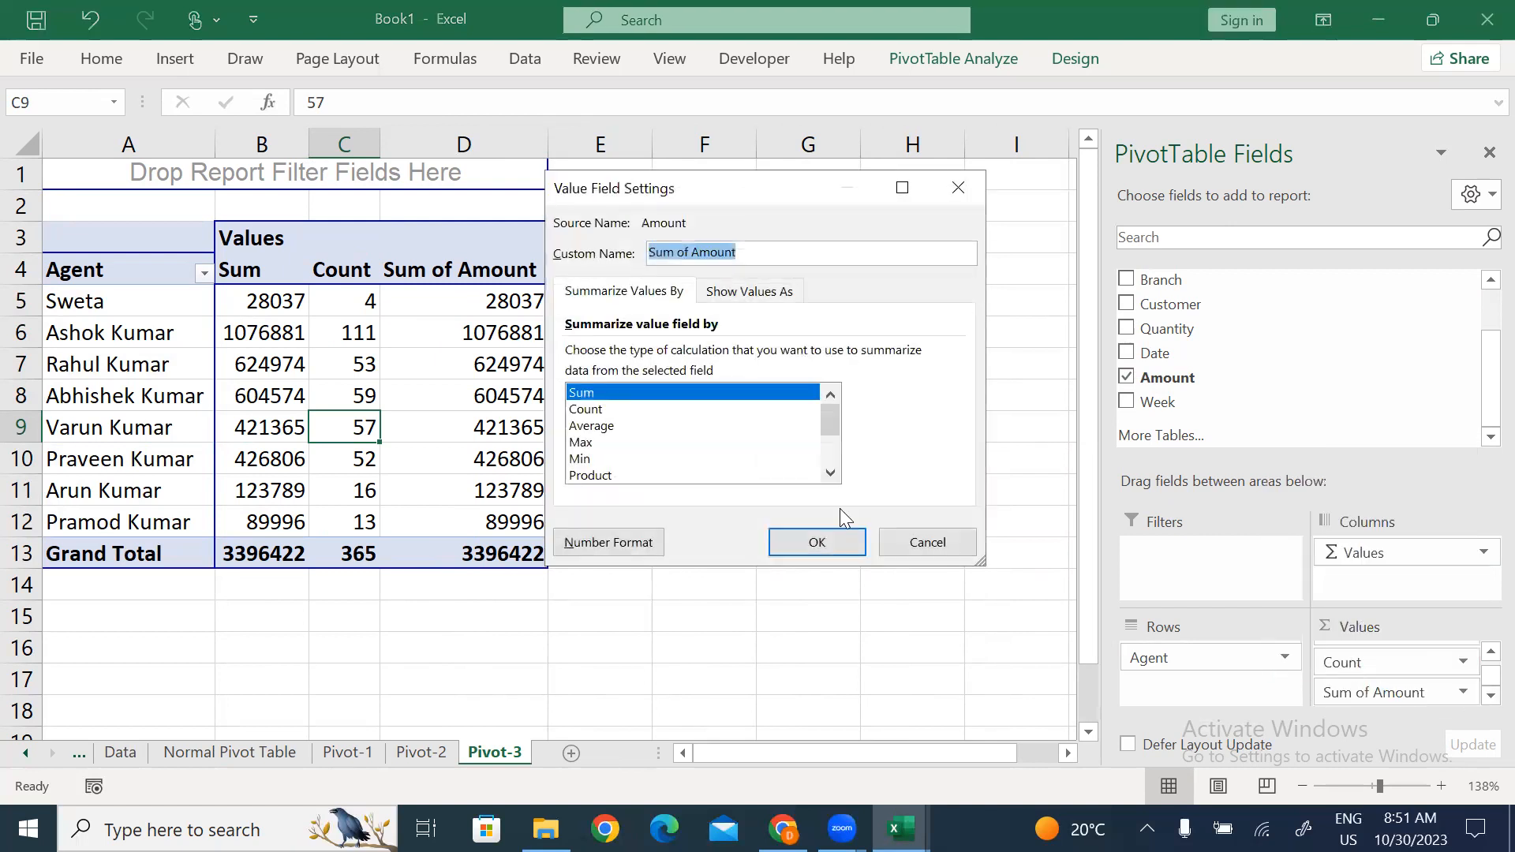
click(585, 428)
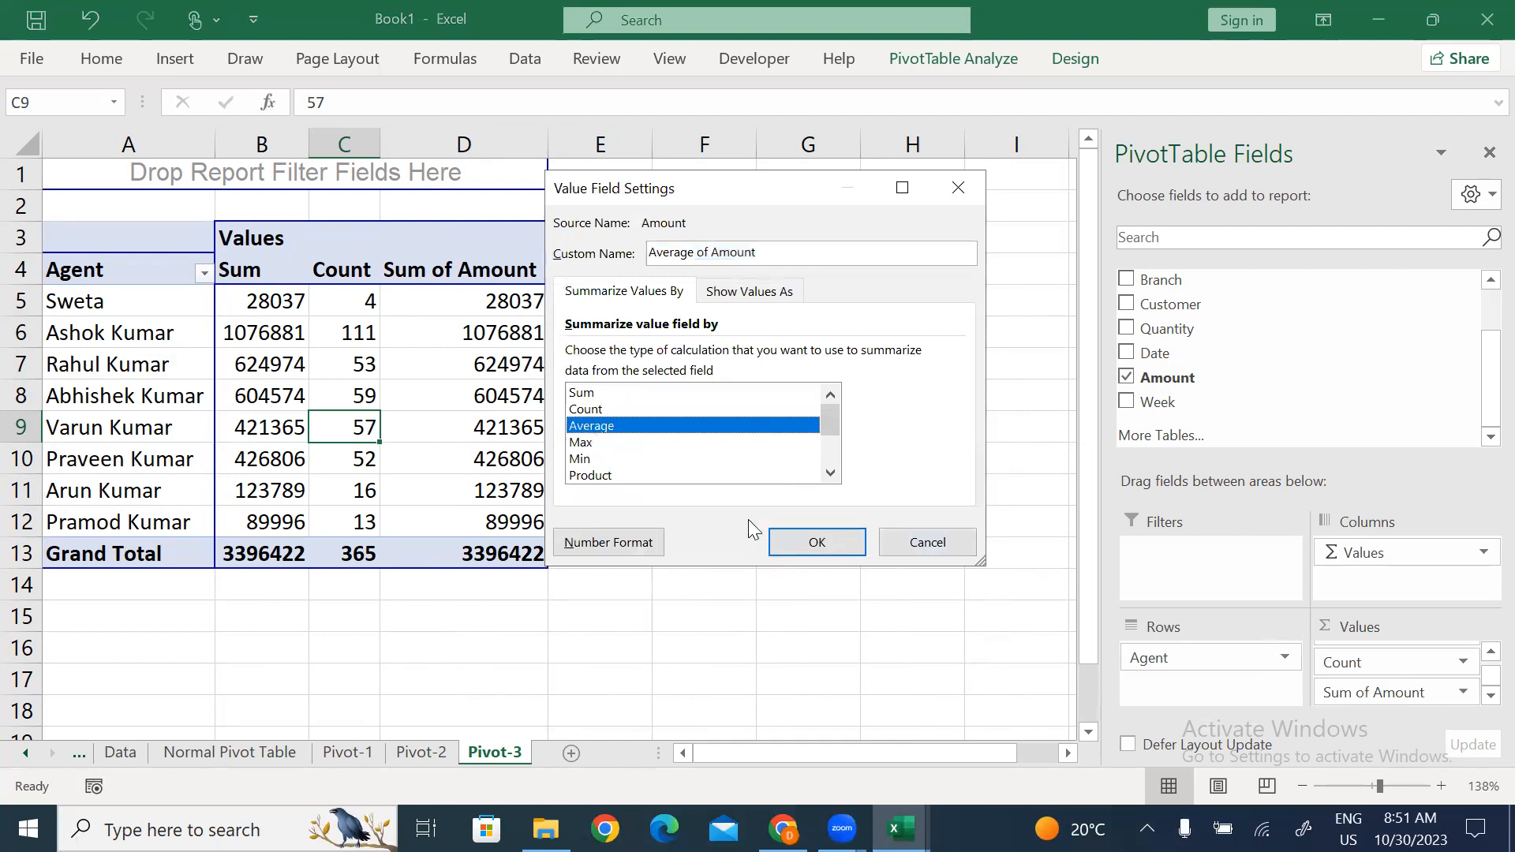
click(815, 543)
Shorten the heading of the averaged amount column to Average.
click(453, 269)
drag(447, 102, 367, 101)
key(BackSpace)
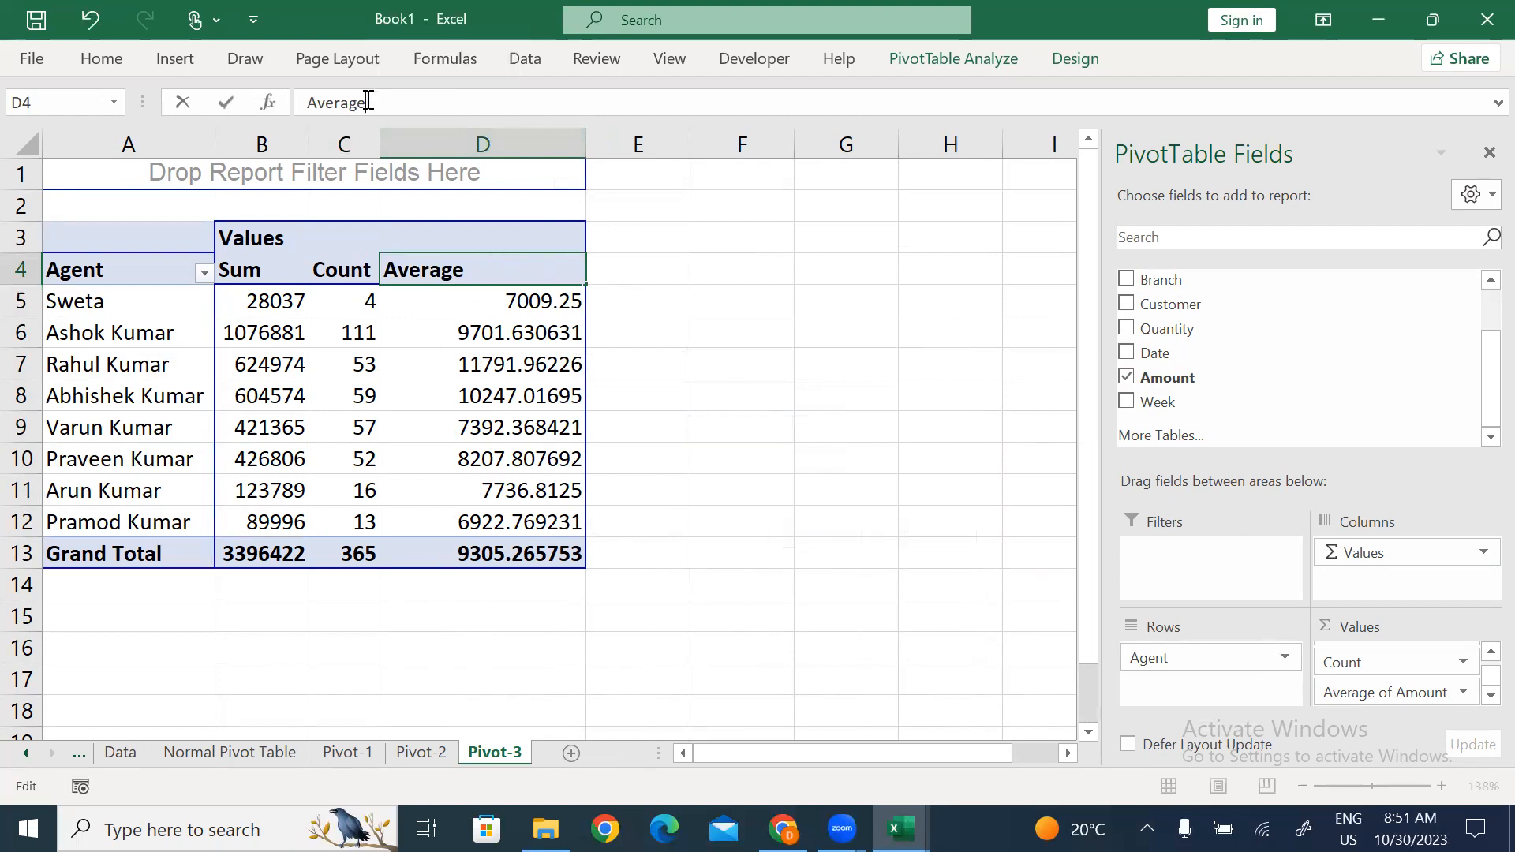
click(505, 426)
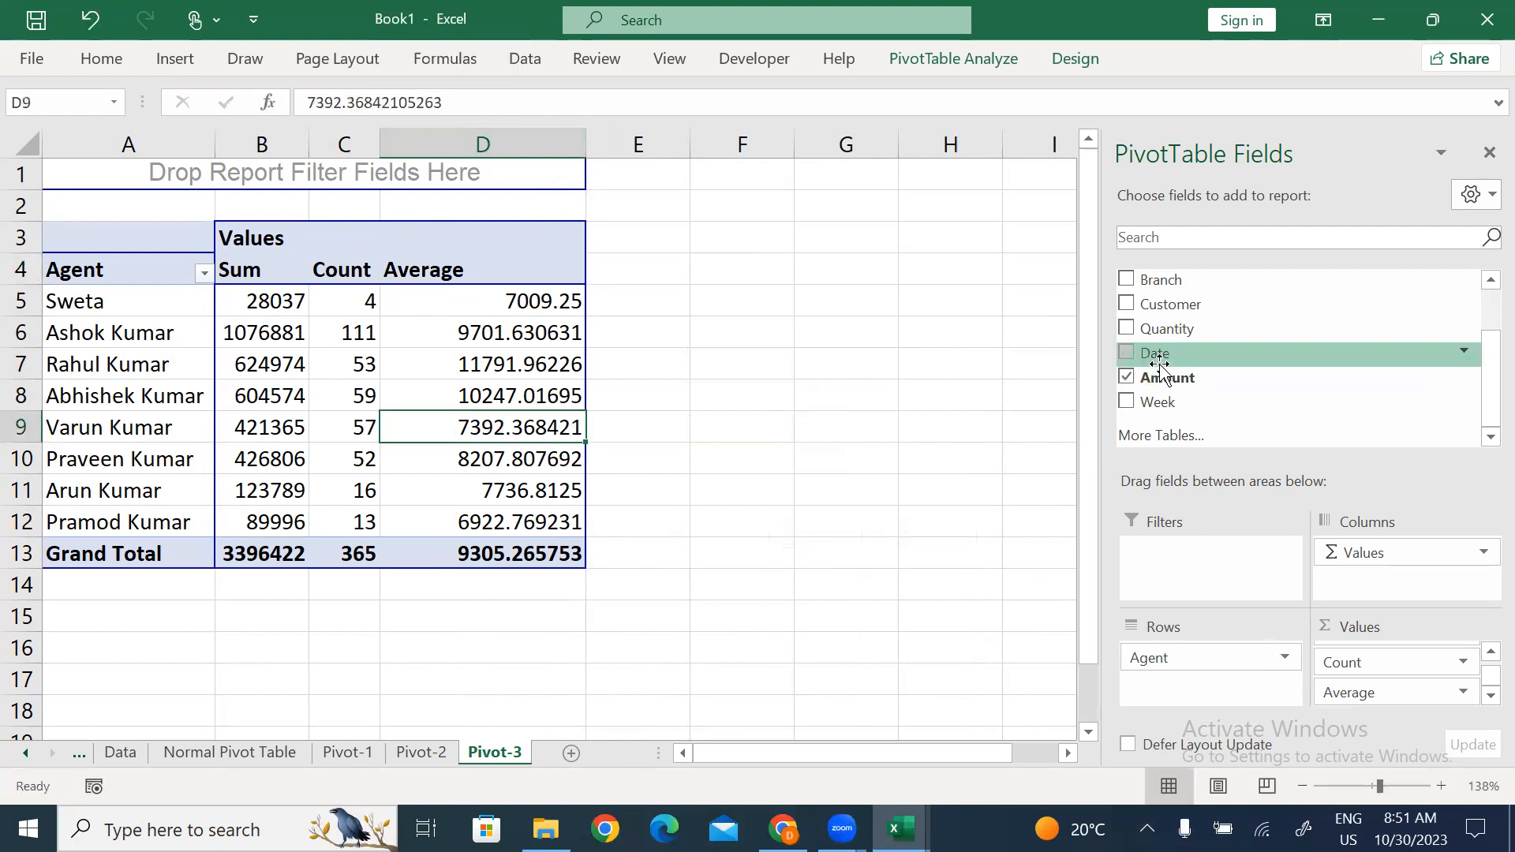
Add the Amount field to Values again, summarize it by Max, and shorten its heading to Max.
drag(1167, 379, 1412, 699)
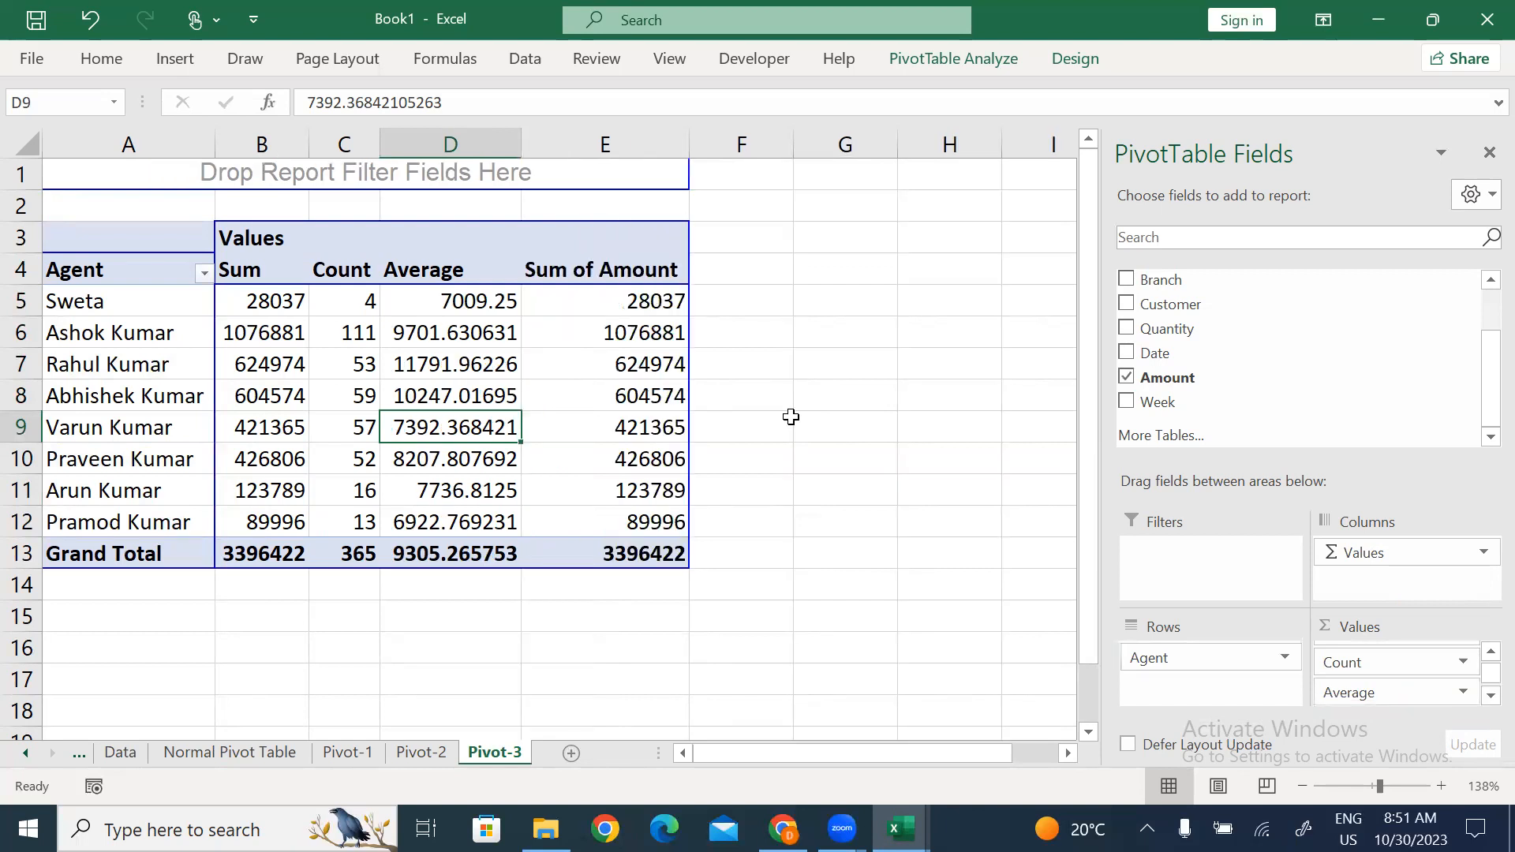
right_click(609, 337)
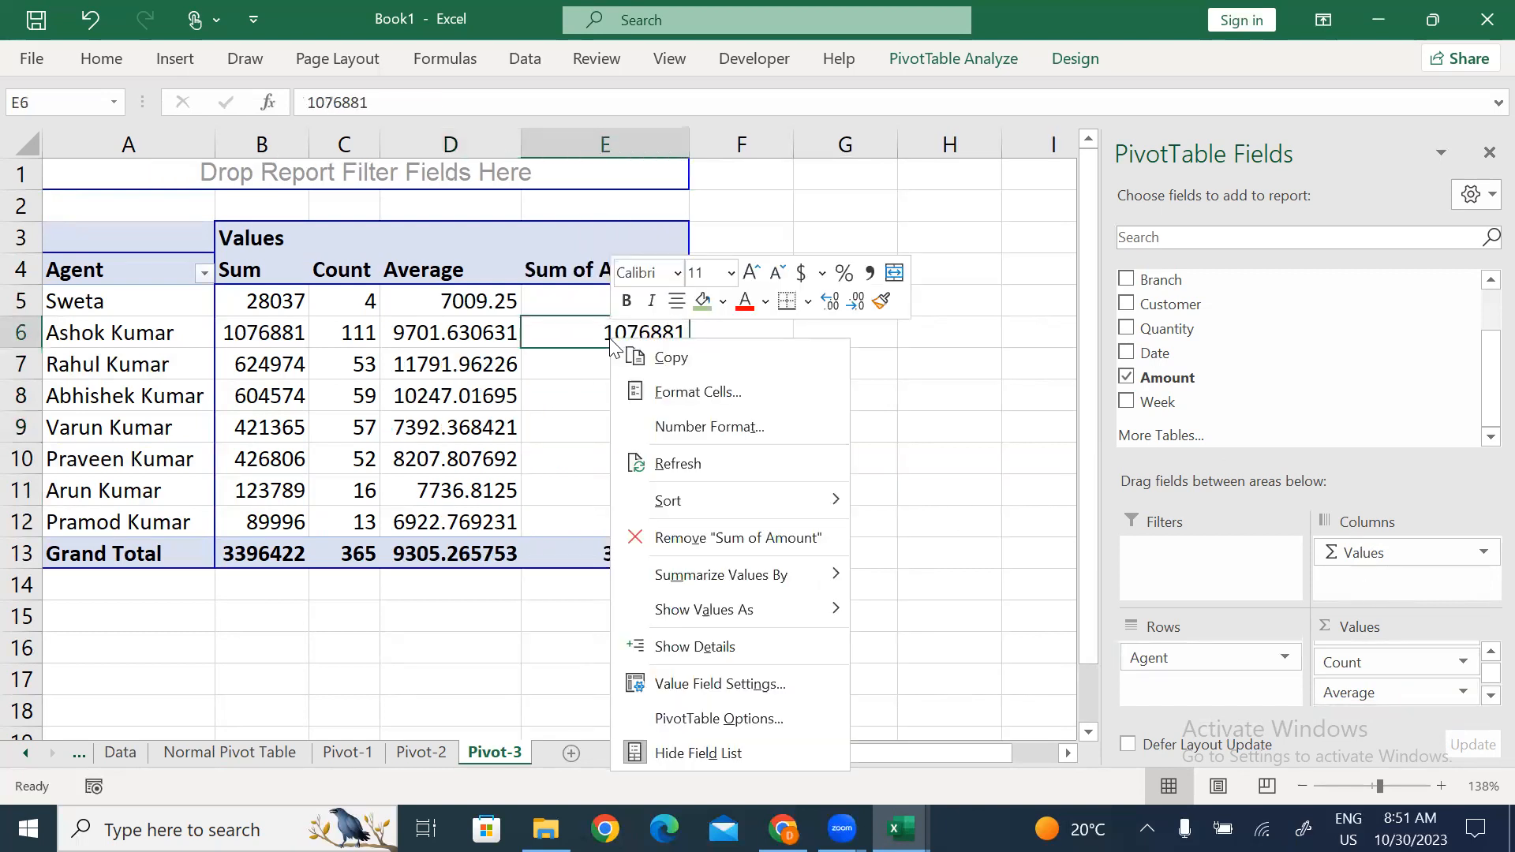
mouse_move(800, 579)
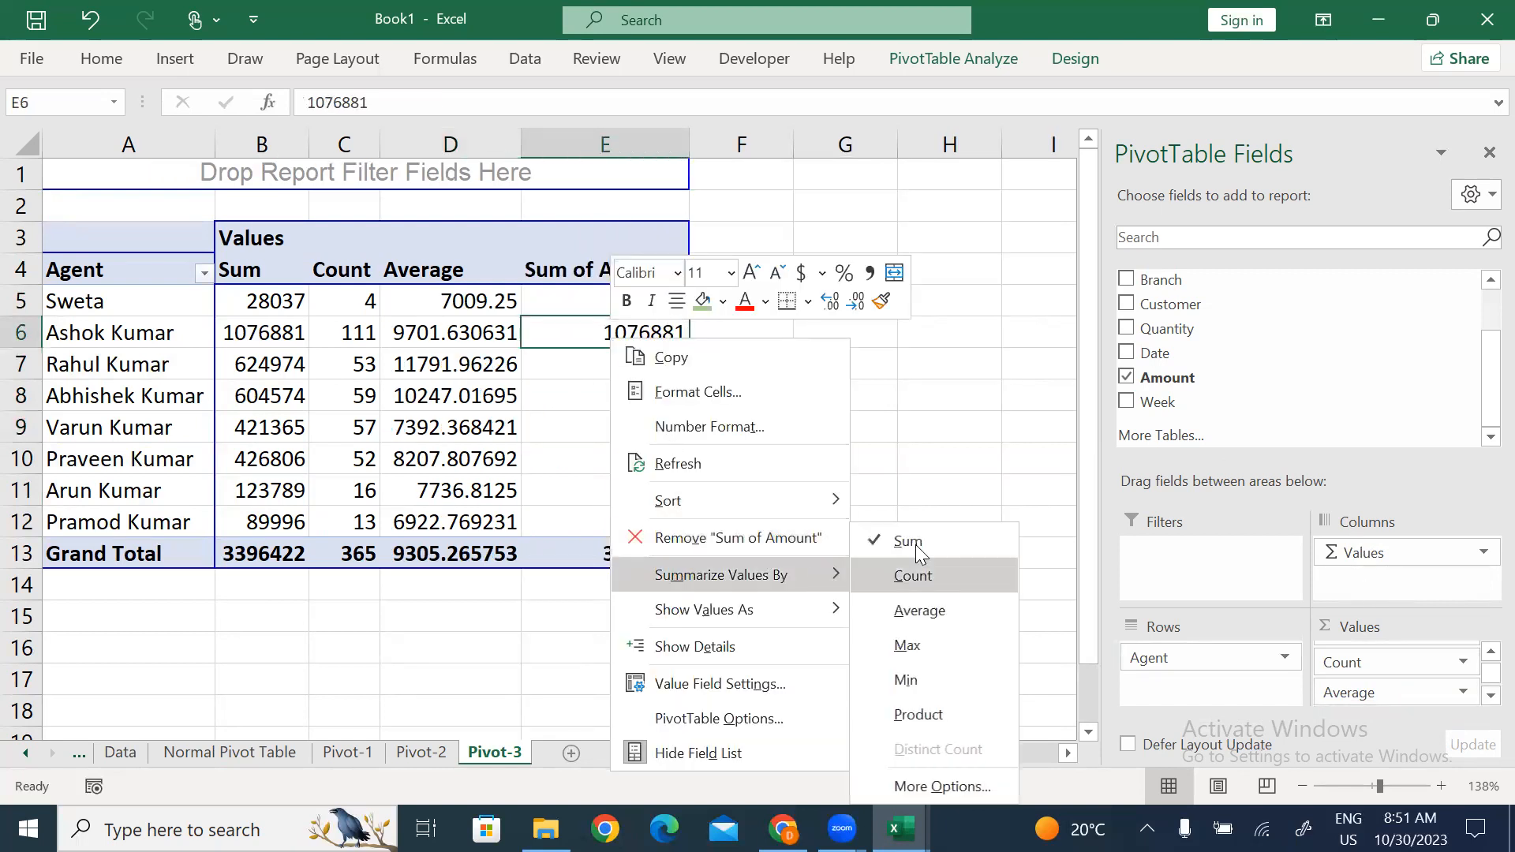
click(947, 646)
click(620, 269)
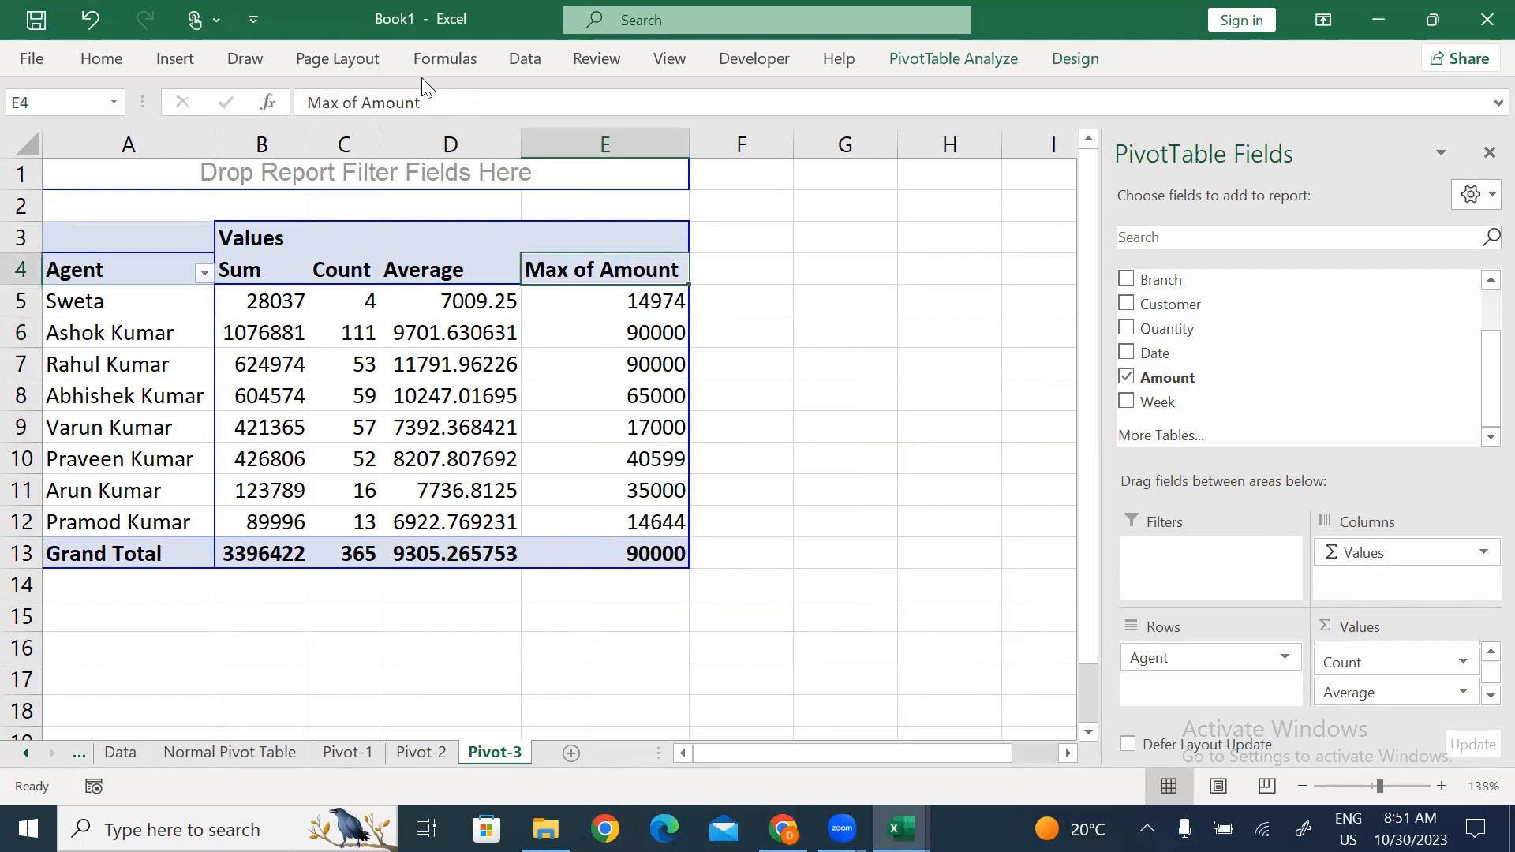
drag(436, 101, 350, 94)
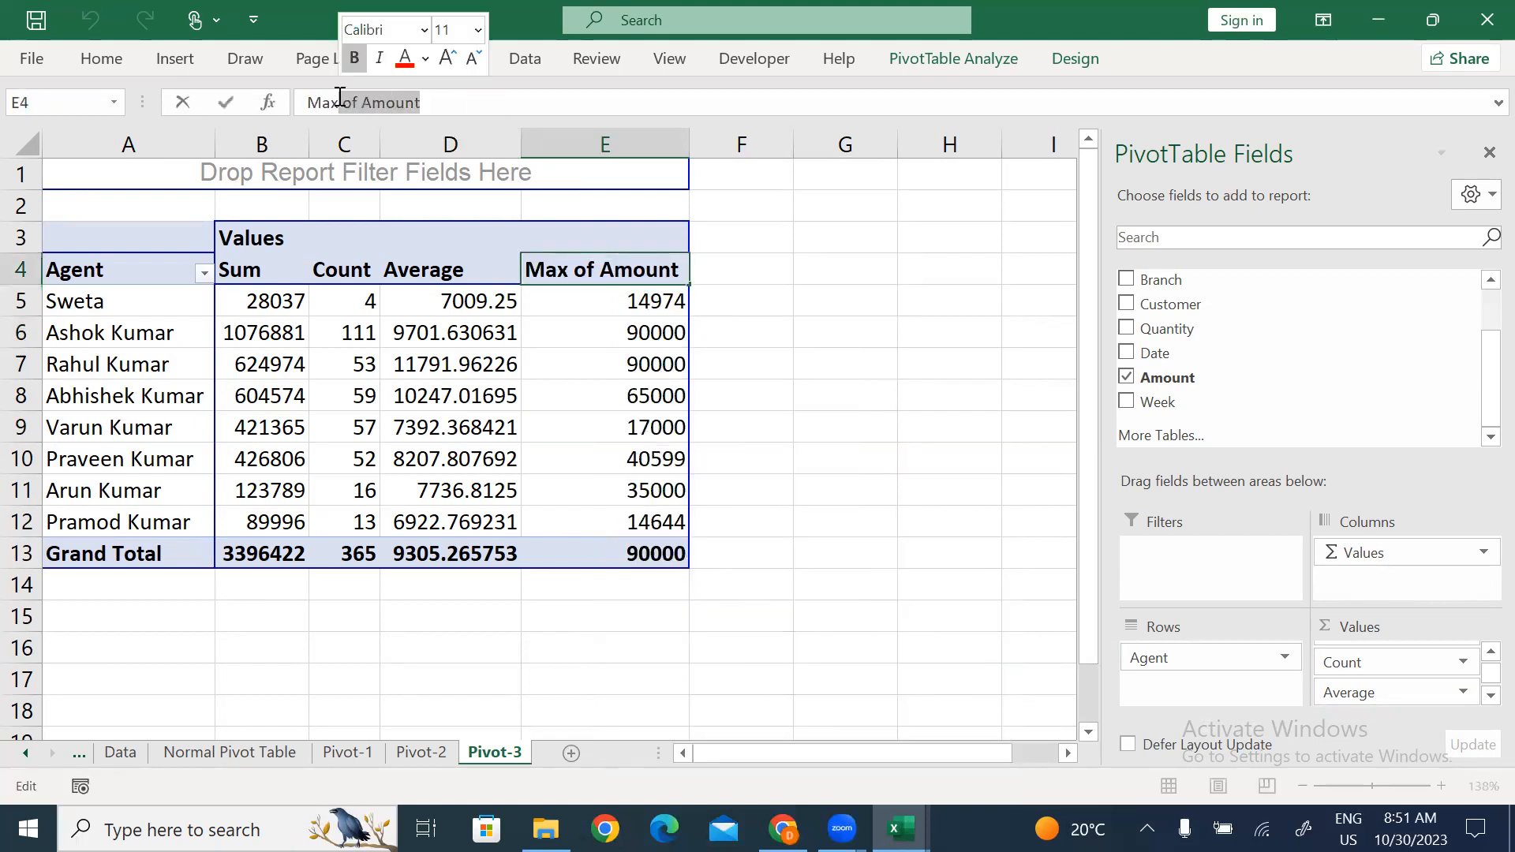
key(BackSpace)
click(620, 418)
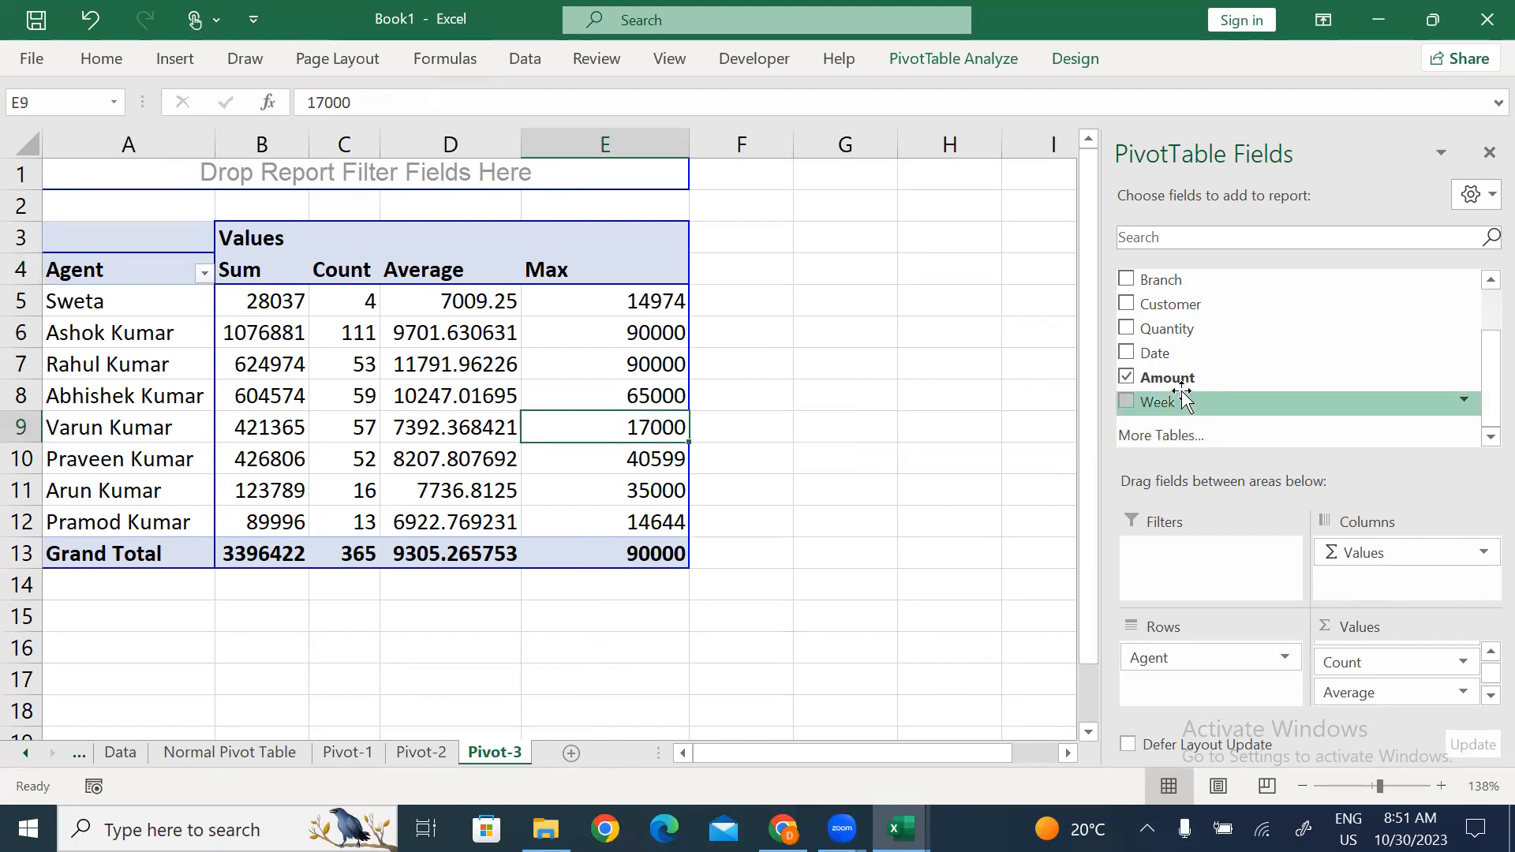
Add another Amount field to Values, summarize it by Min, and shorten its heading to Min.
drag(1170, 381, 1397, 702)
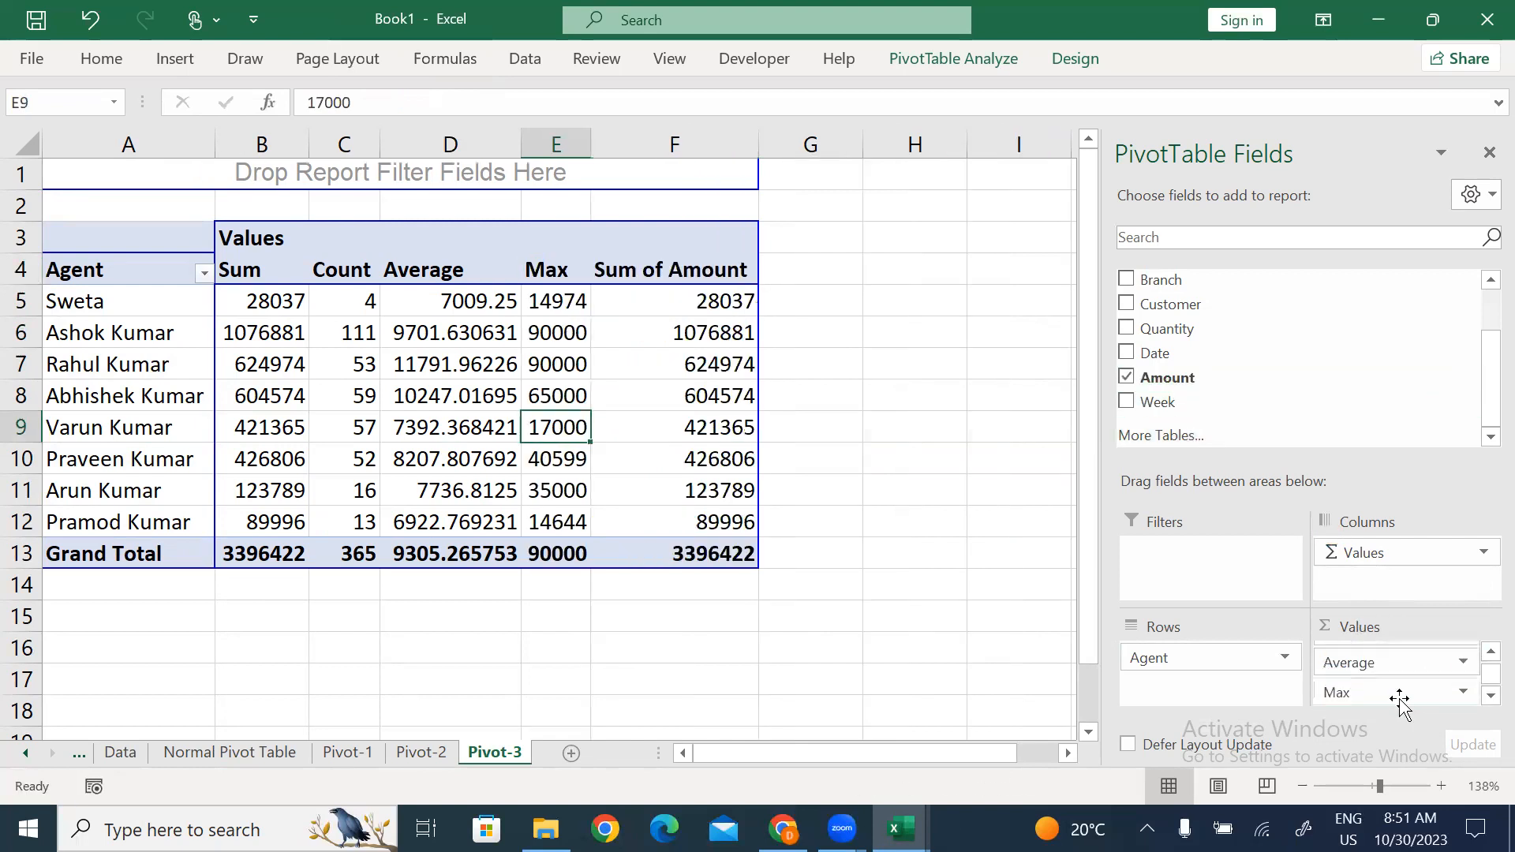
right_click(692, 371)
mouse_move(877, 609)
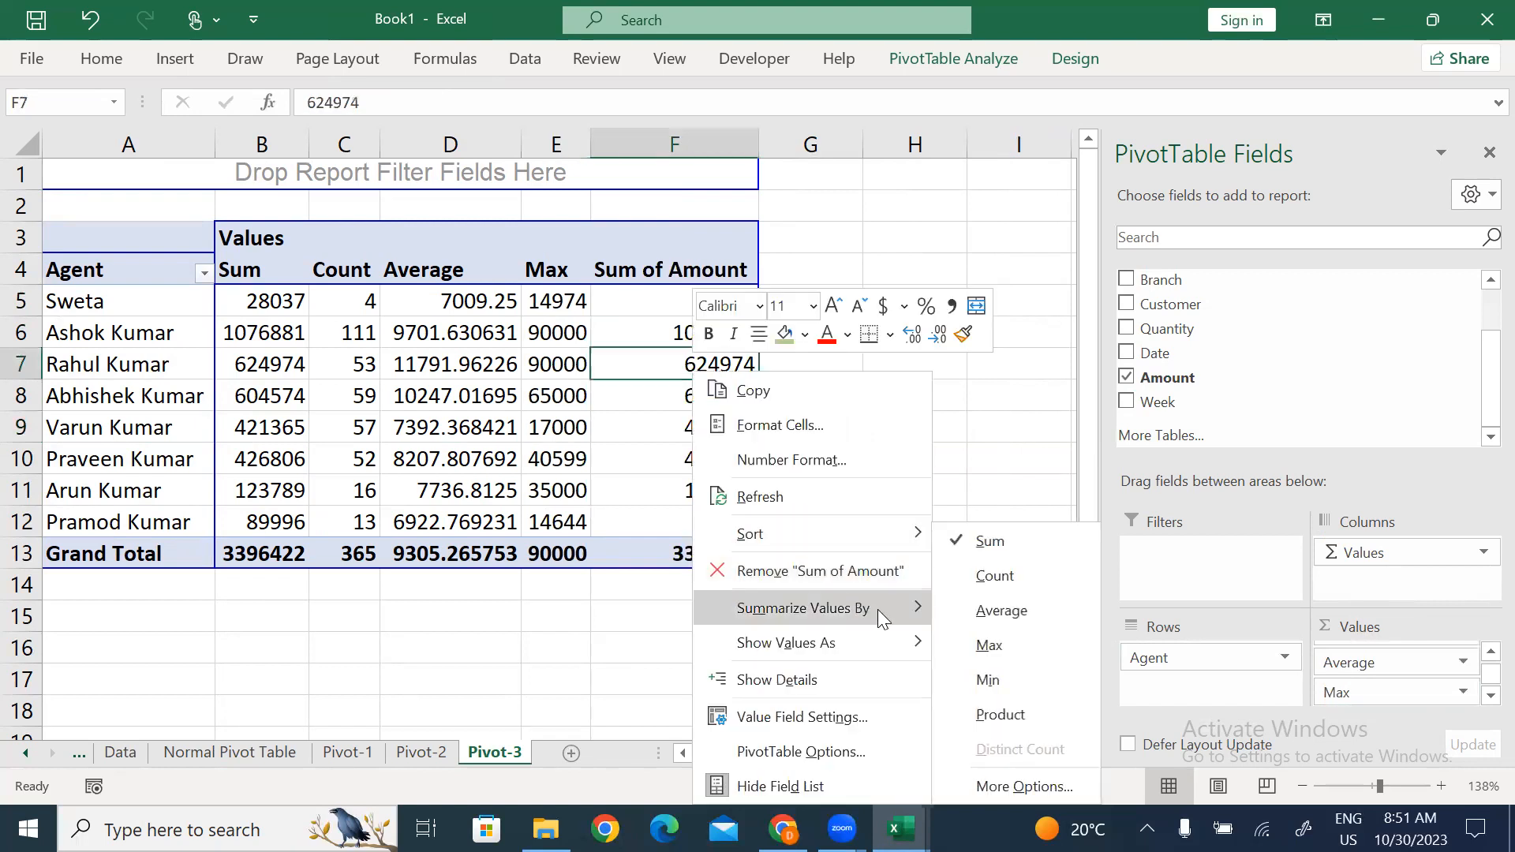
click(1007, 679)
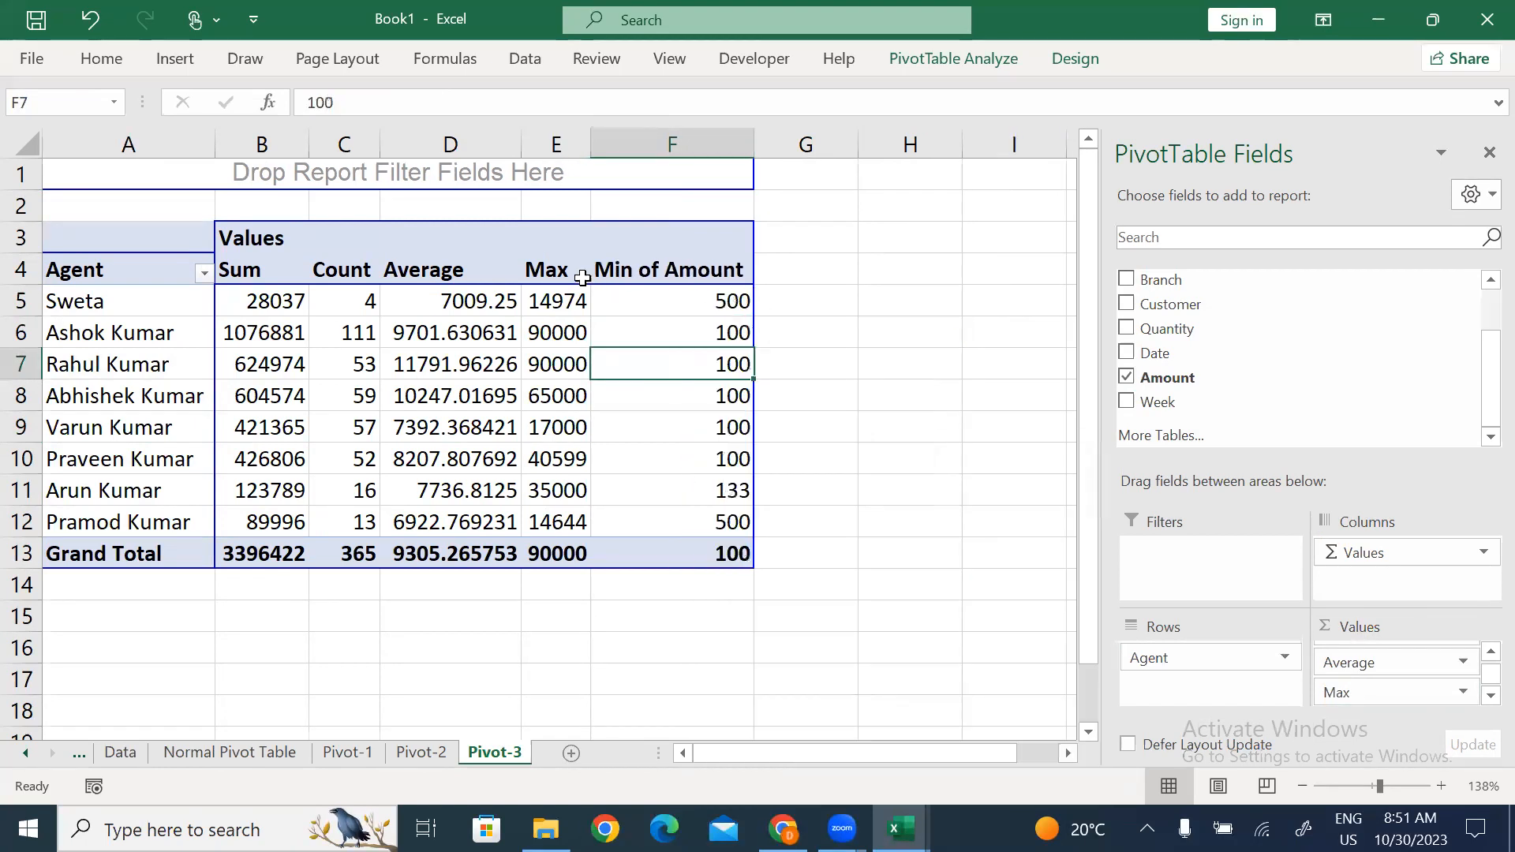
click(671, 276)
drag(442, 102, 338, 96)
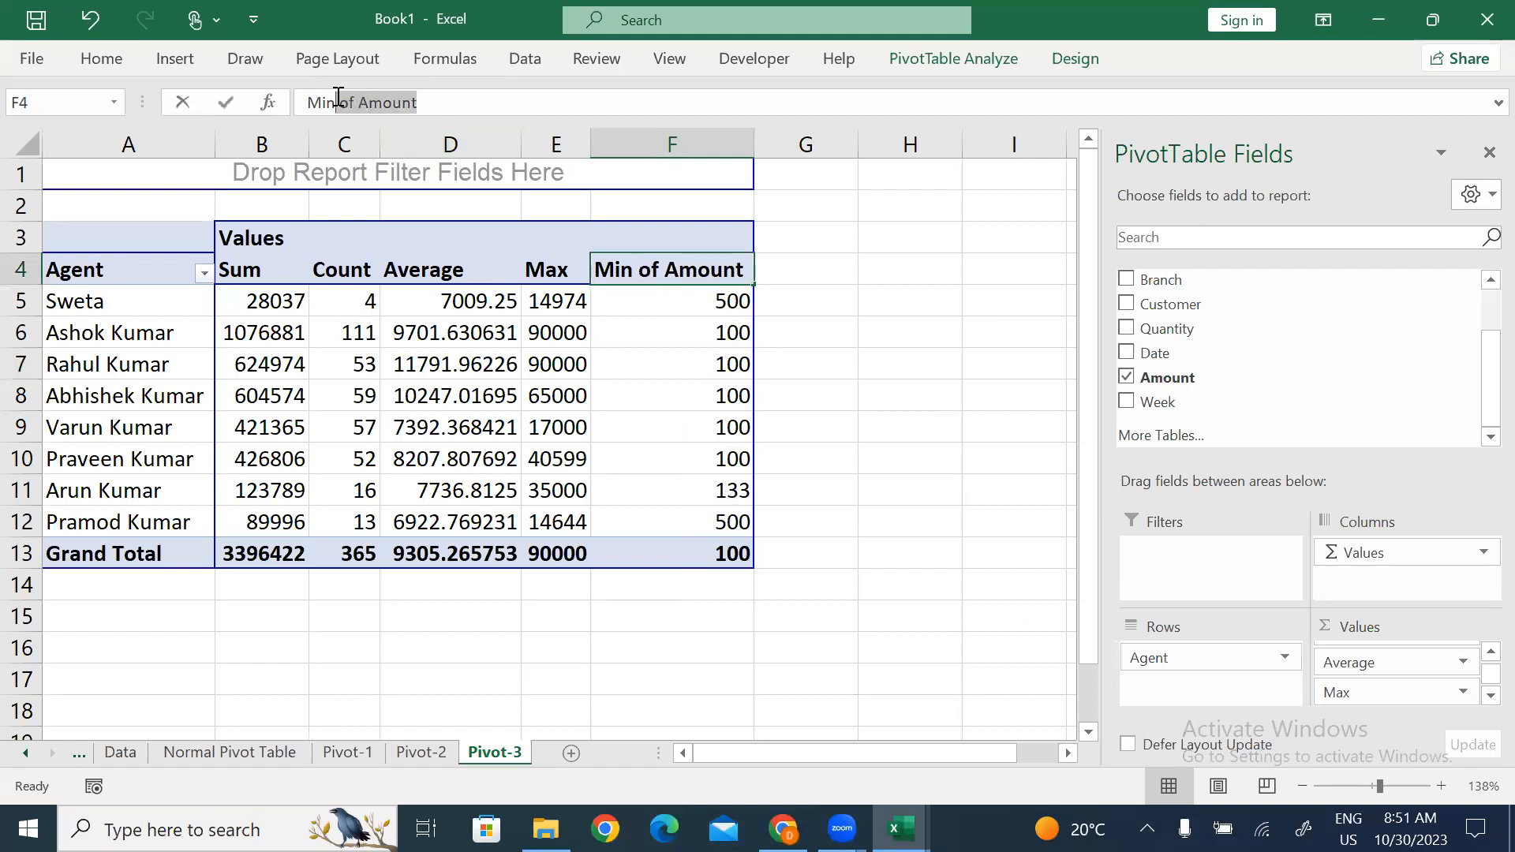
key(BackSpace)
click(848, 395)
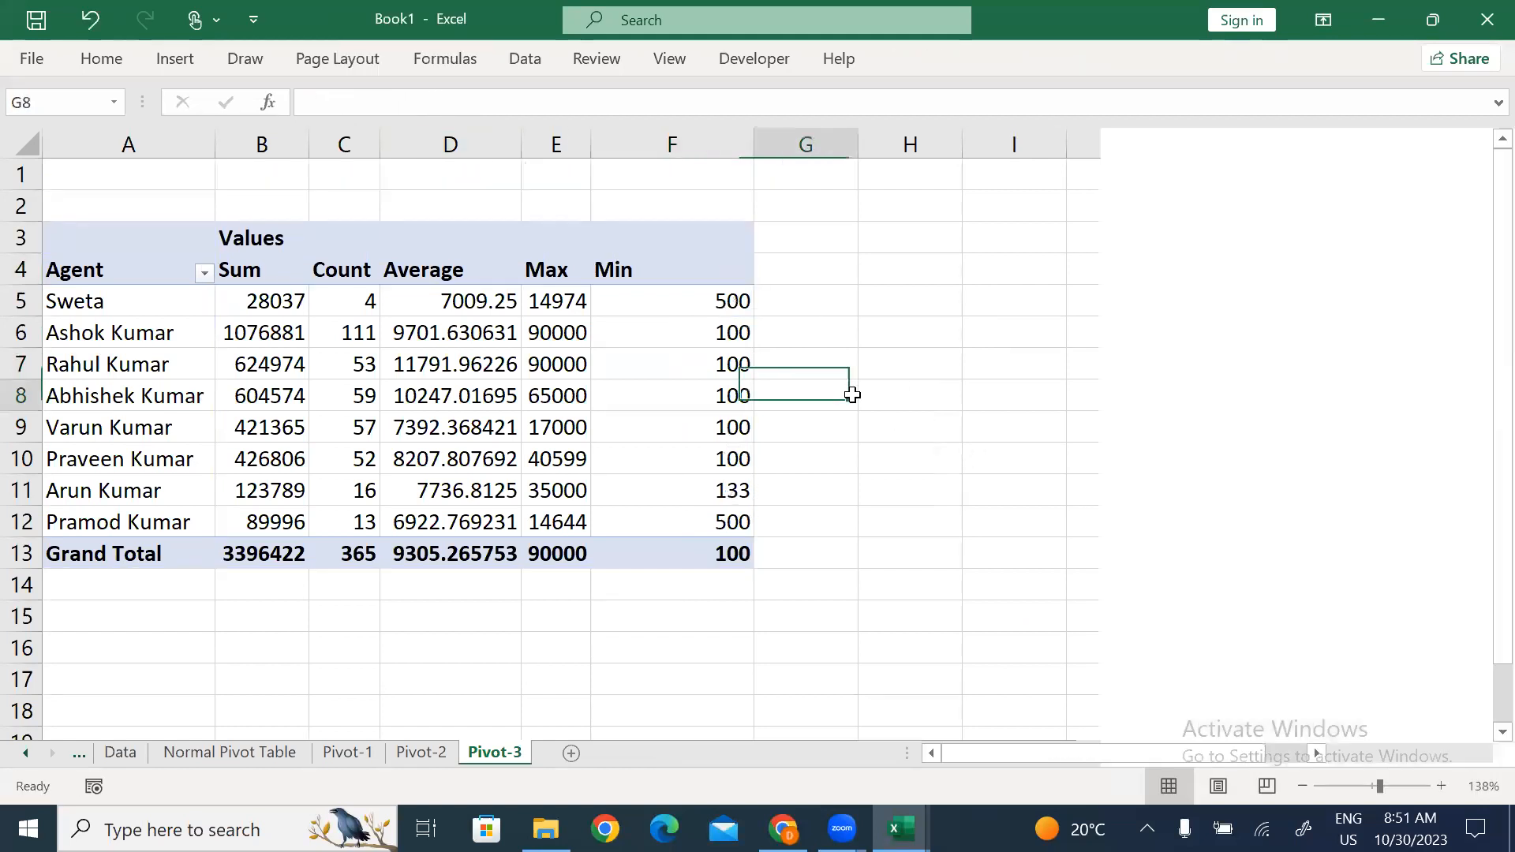
Narrow the Min column and widen the Max, Average and Count columns of the pivot table.
drag(747, 147, 684, 148)
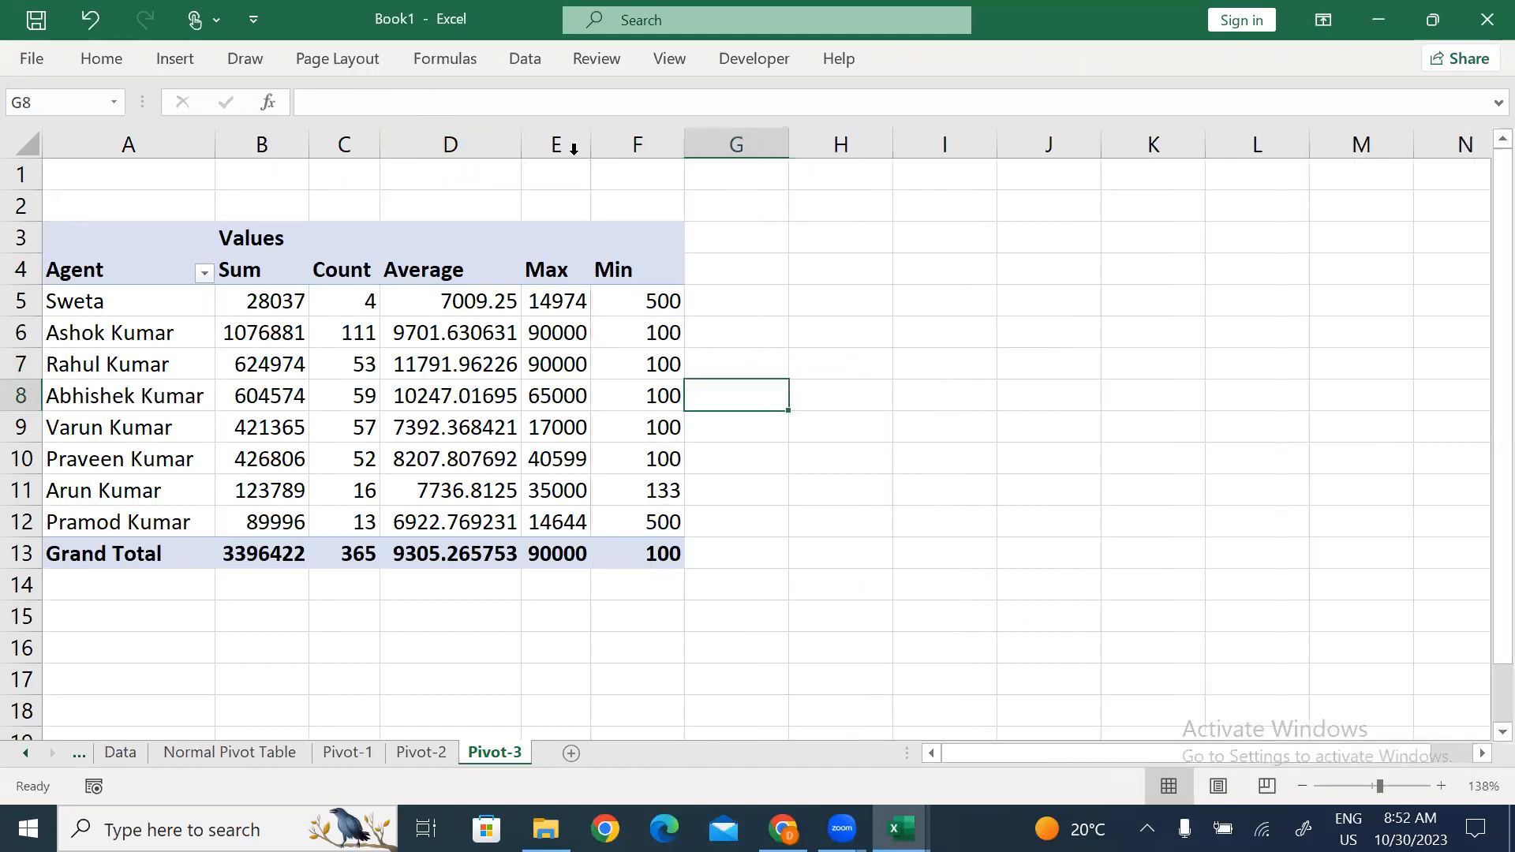
drag(590, 148, 630, 147)
drag(521, 144, 546, 144)
drag(378, 142, 409, 142)
click(721, 487)
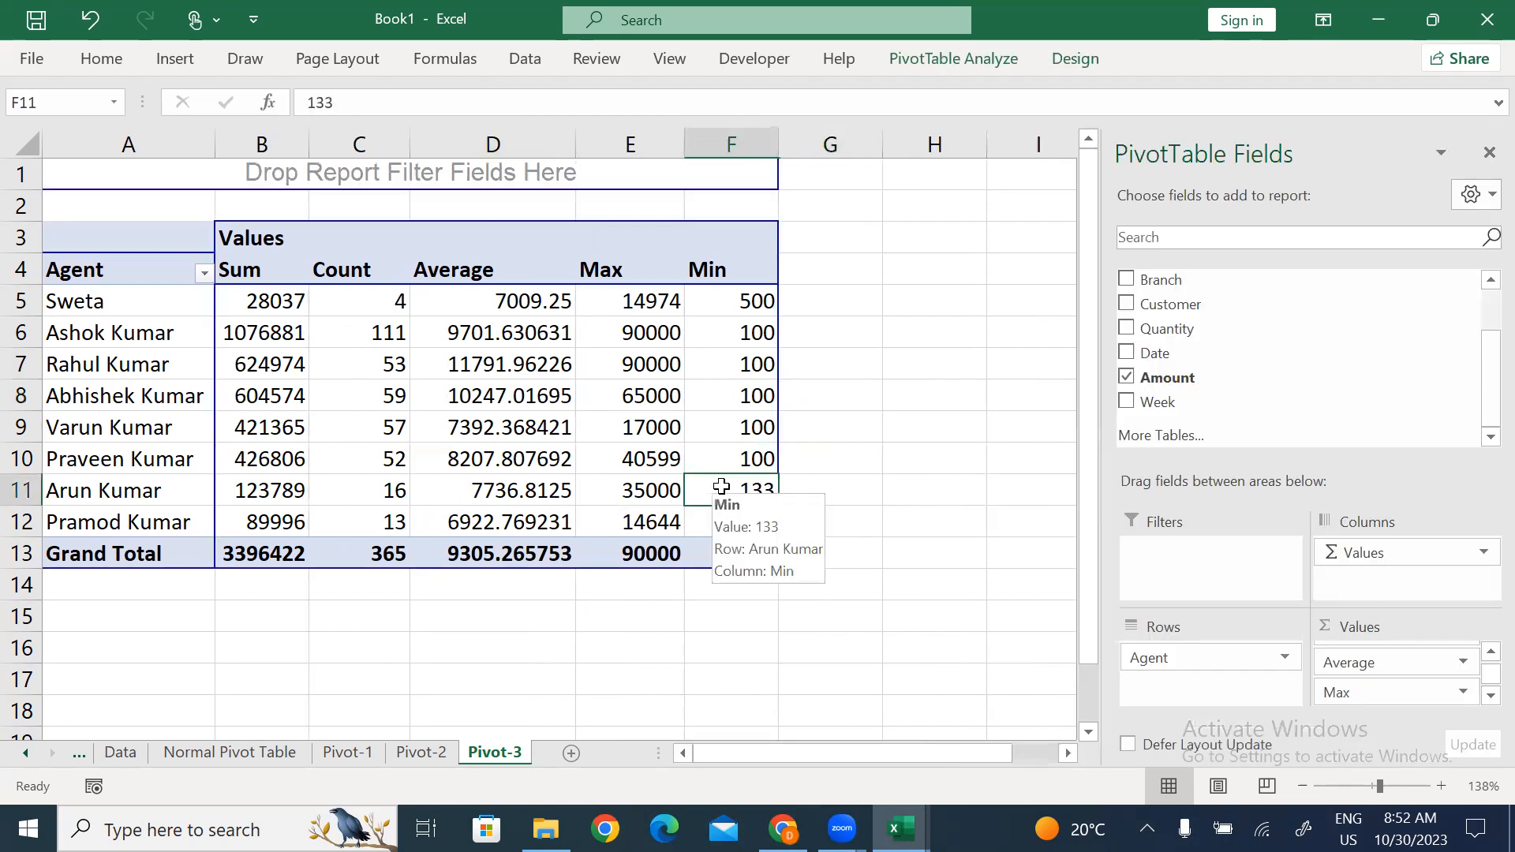
Mark topic g, Pivot Table with Summarized Values by, as Done in the SummarySheet checklist.
click(79, 755)
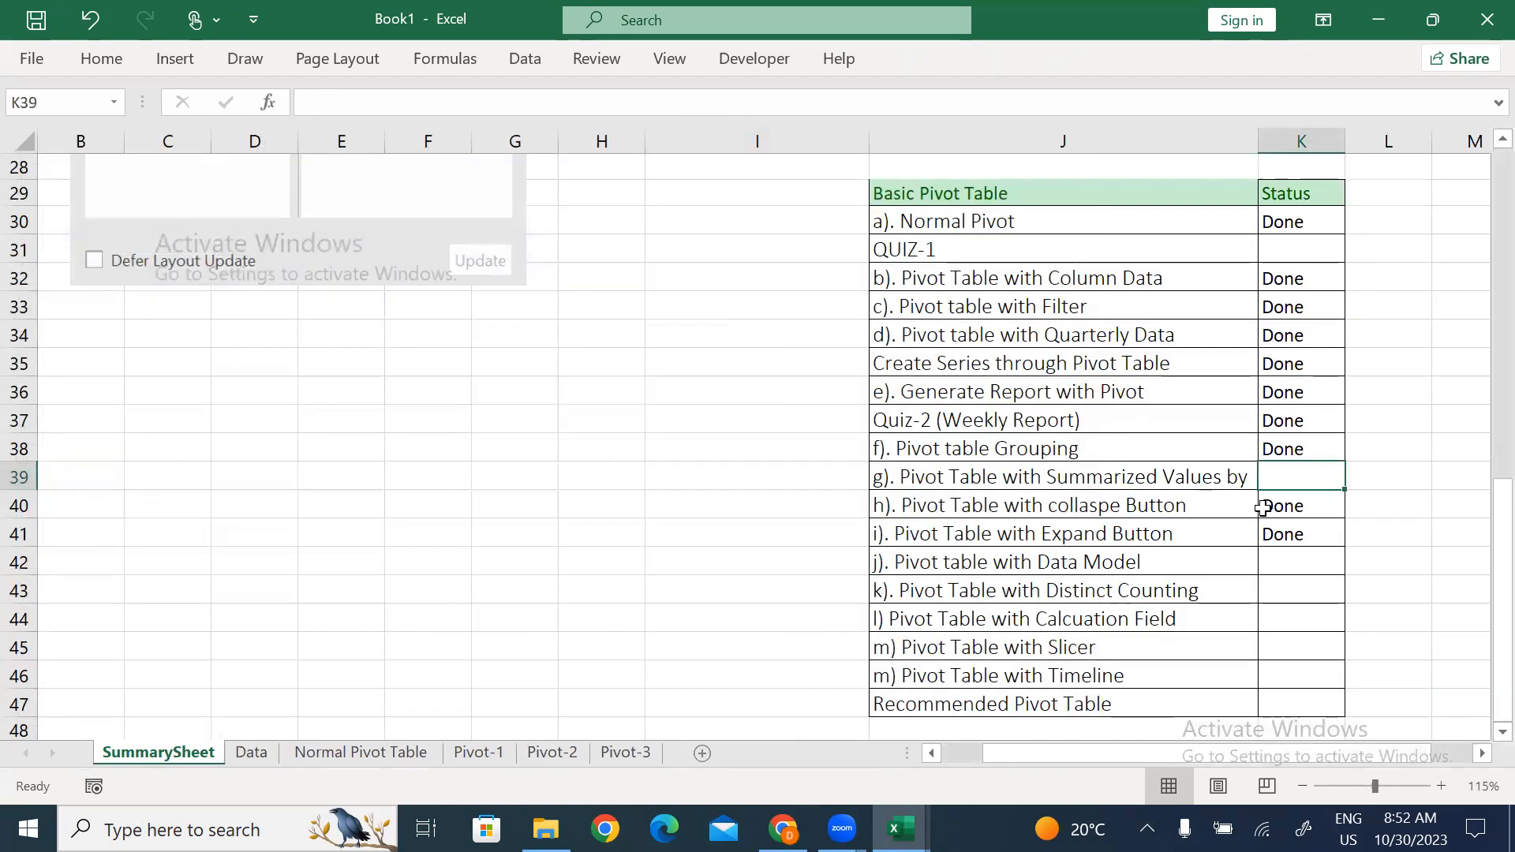
text(Done)
key(Return)
key(Return)
key(Return)
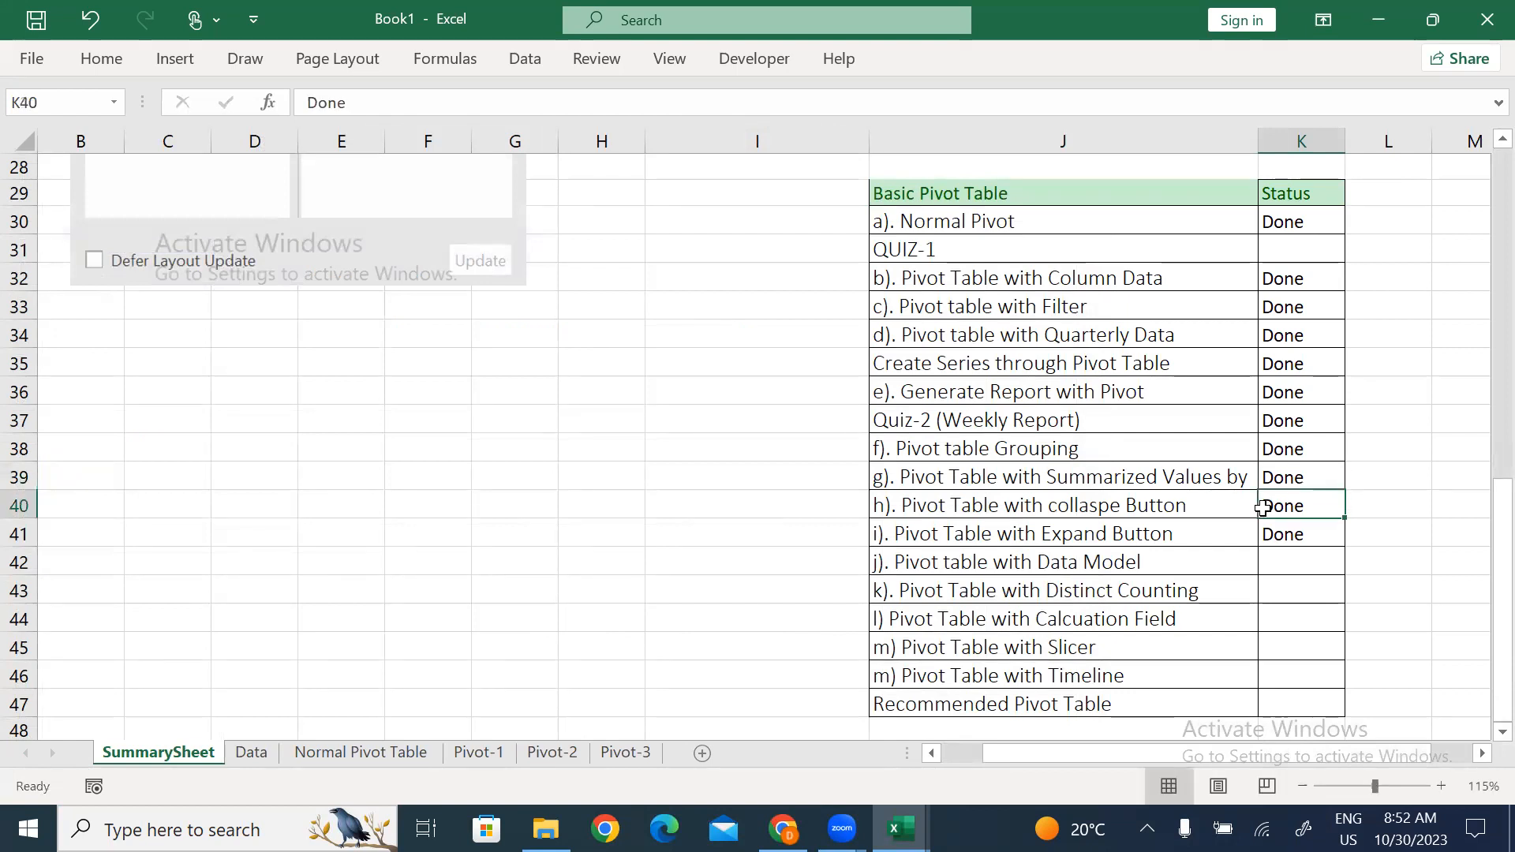
Look over the pending Data Model, Distinct Counting and Calculation Field topics in the checklist.
key(Left)
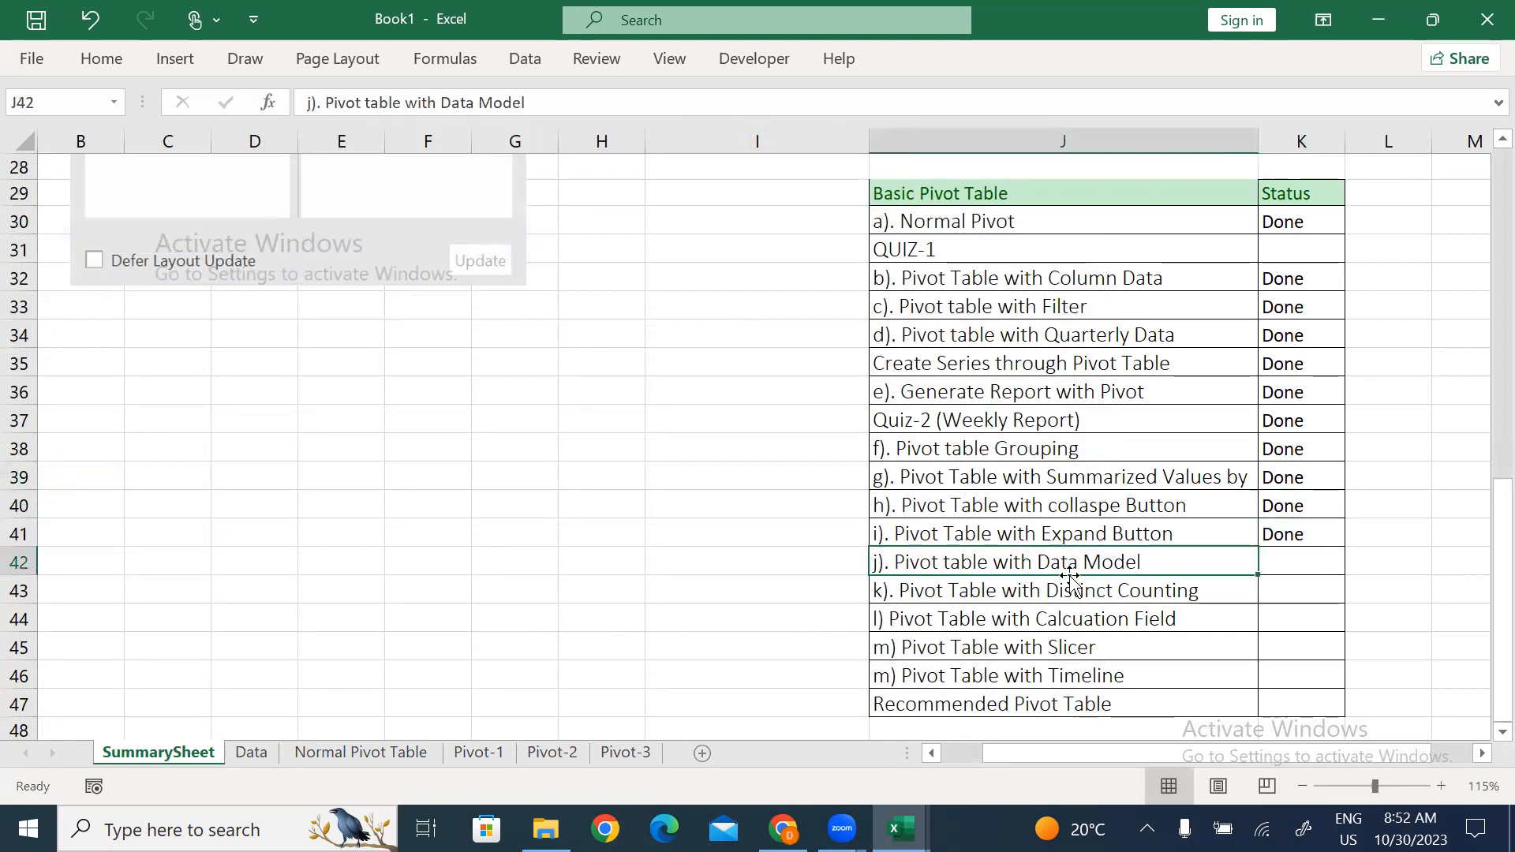
drag(1062, 565, 1277, 617)
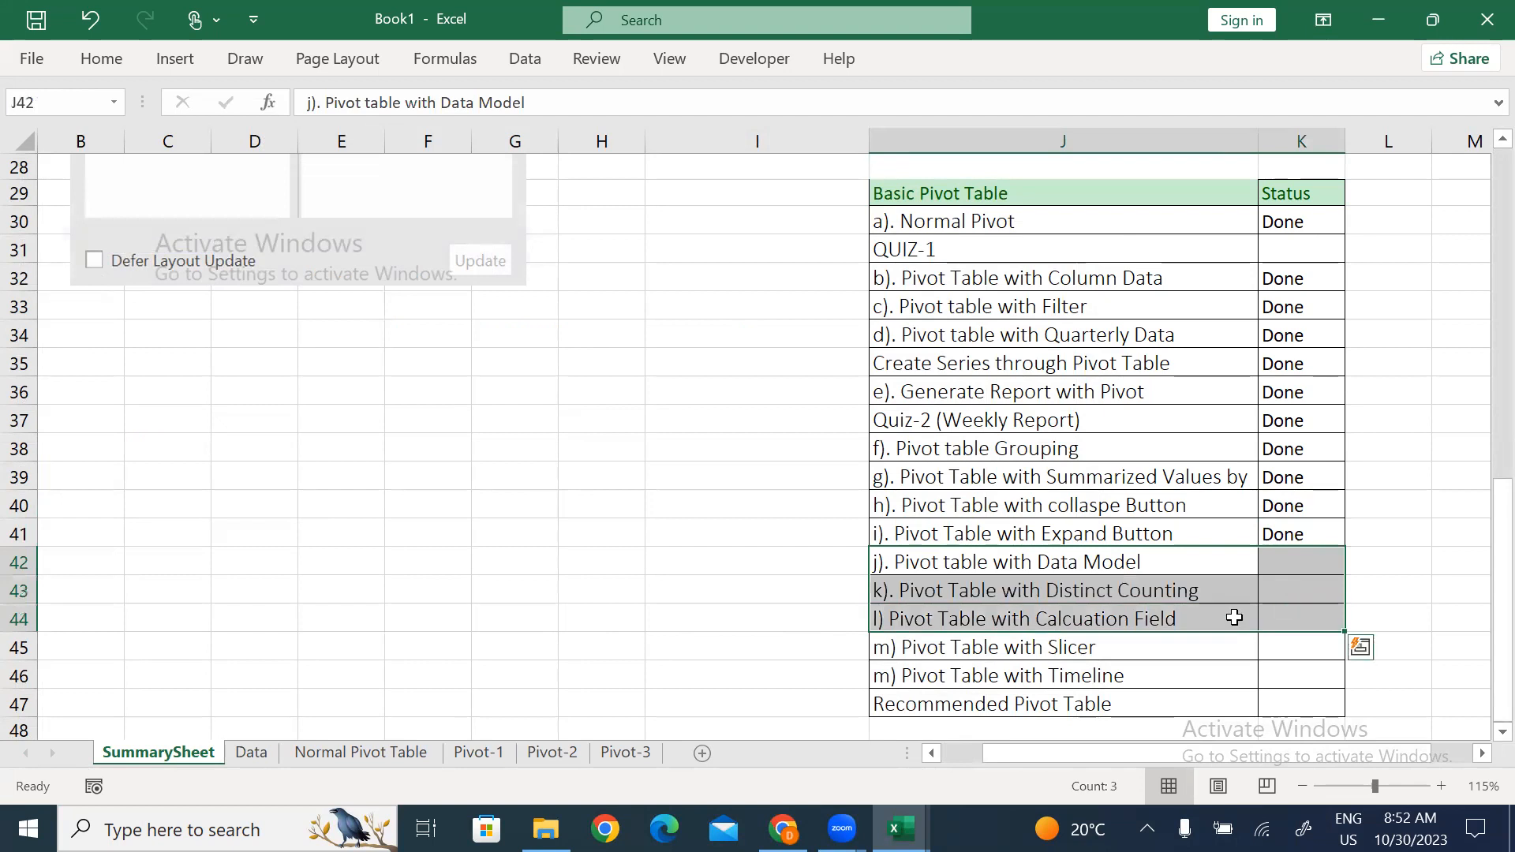
click(1154, 610)
click(1140, 595)
drag(1109, 563, 1292, 589)
click(1292, 590)
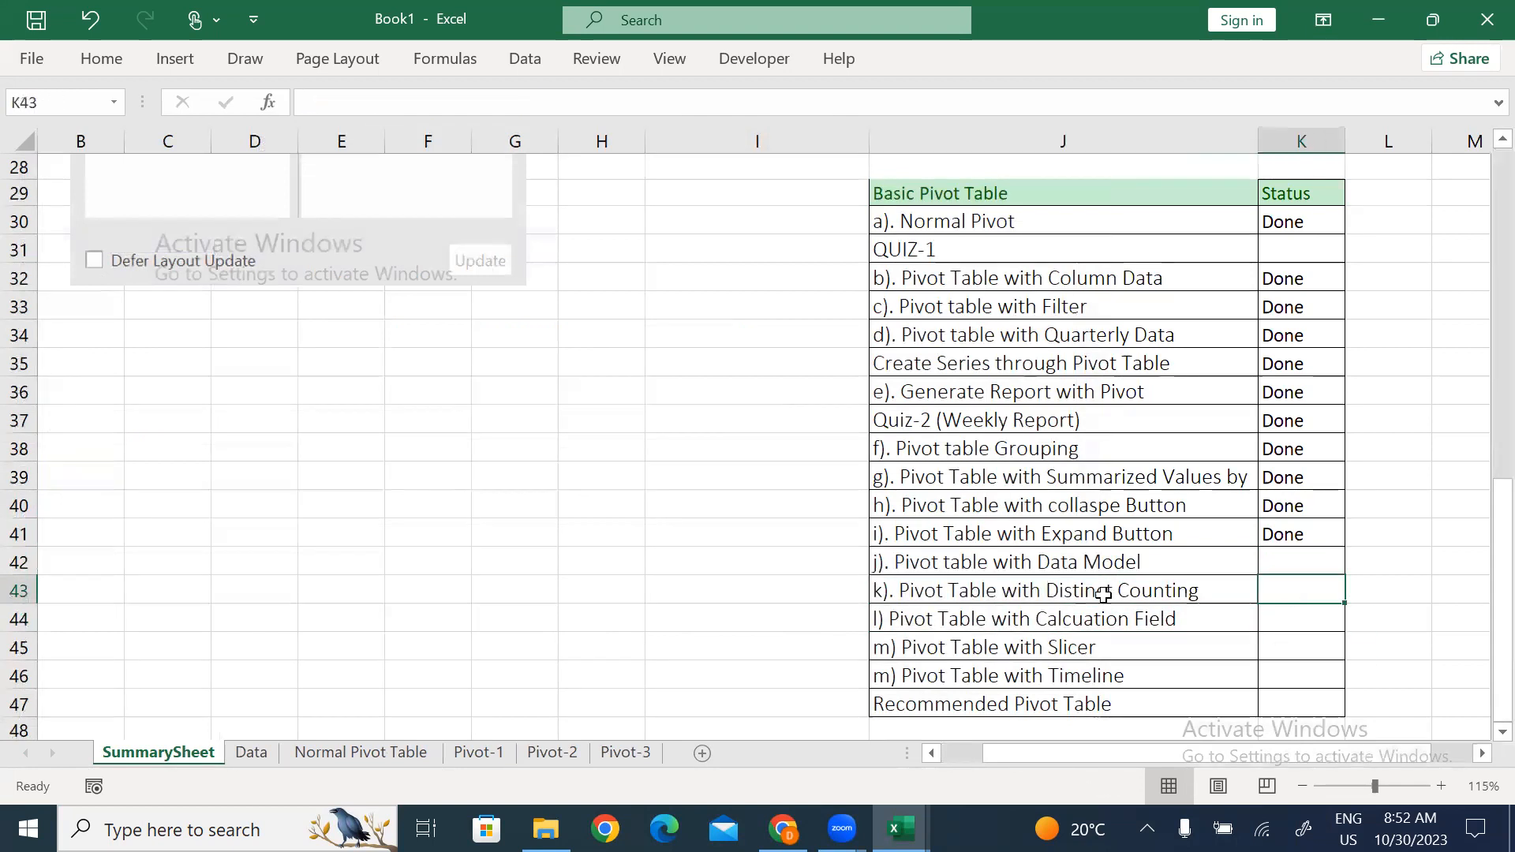
Insert a pivot table from the Data sheet's records at cell K4 of that sheet, with Agent in Values.
click(248, 753)
click(521, 320)
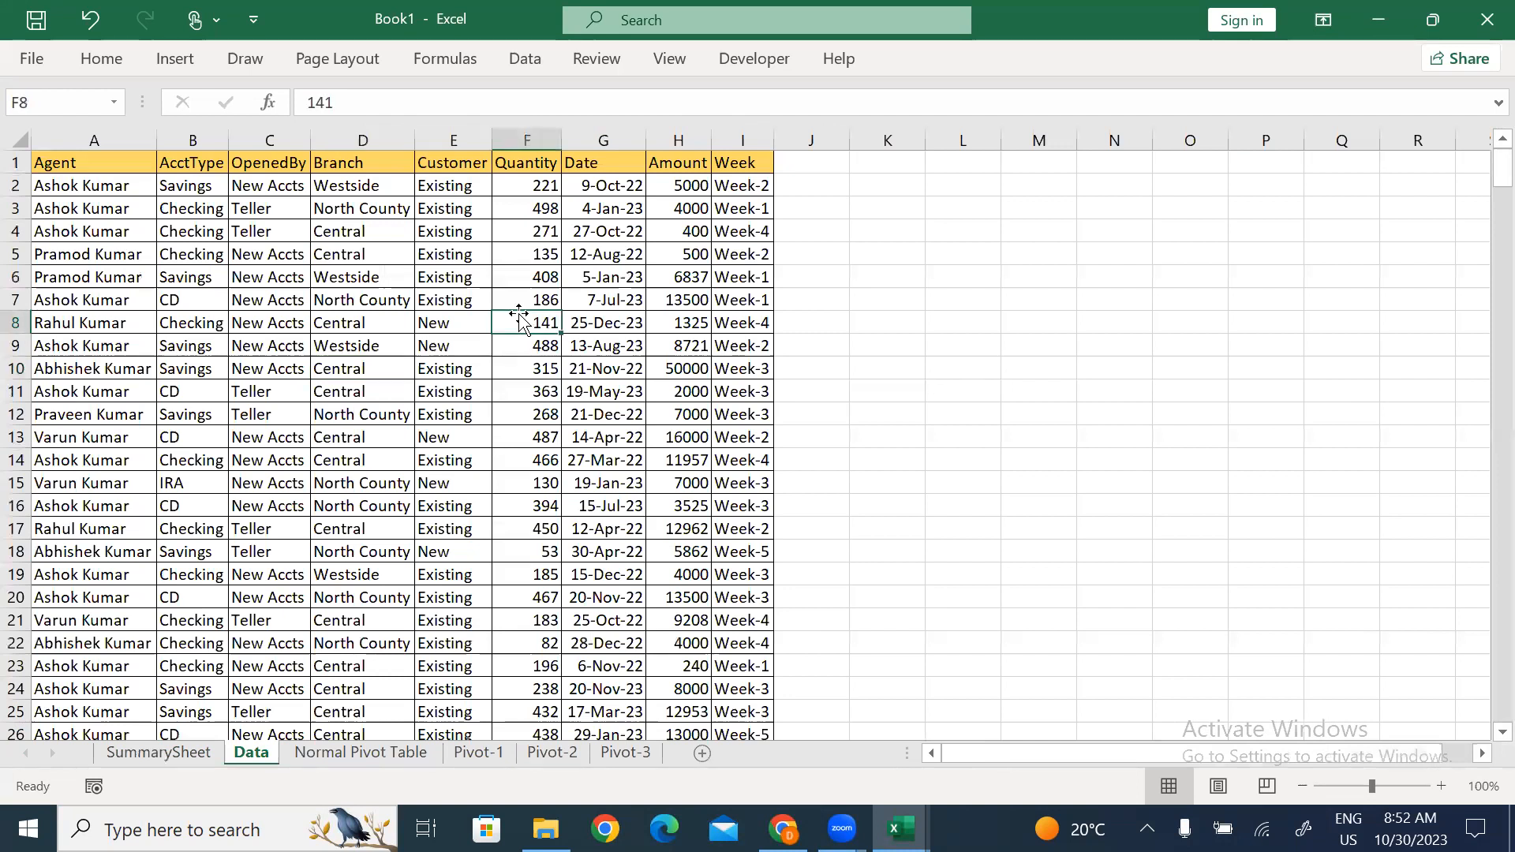
key(alt+n)
key(v)
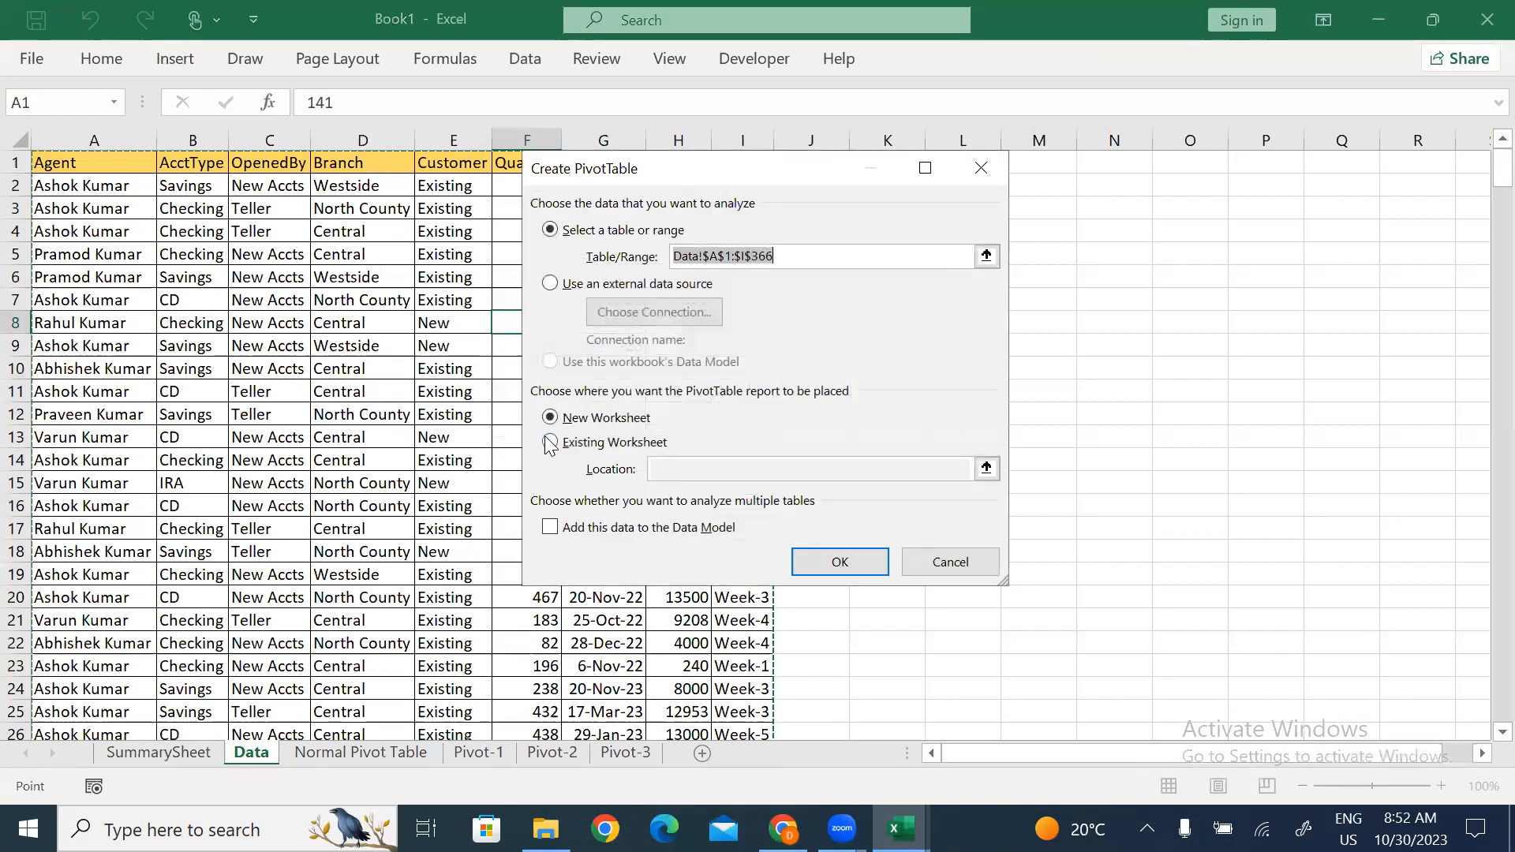
click(550, 442)
drag(839, 169, 530, 221)
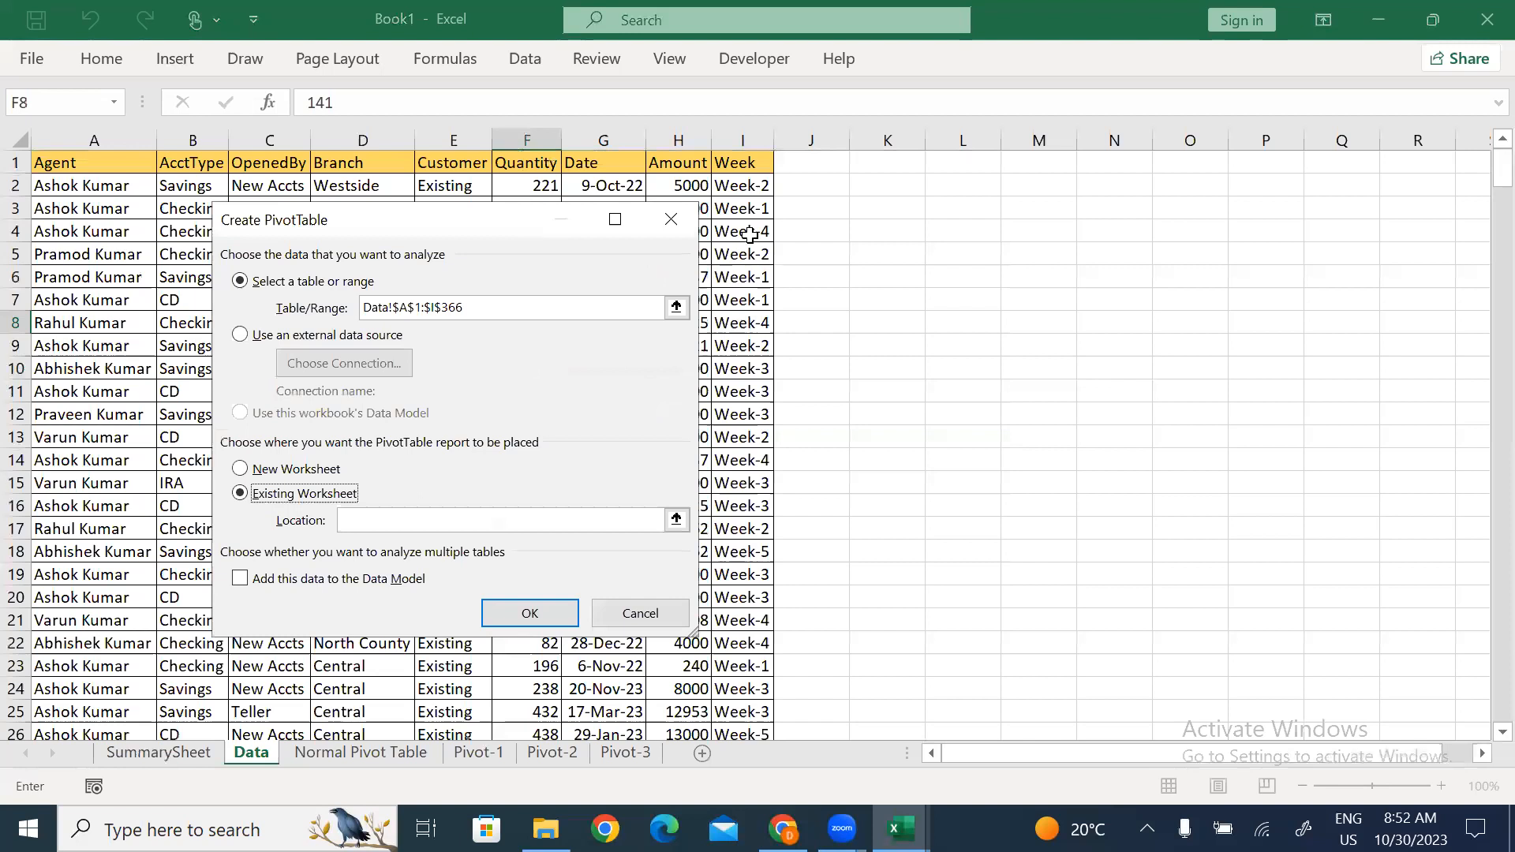
click(900, 230)
click(528, 613)
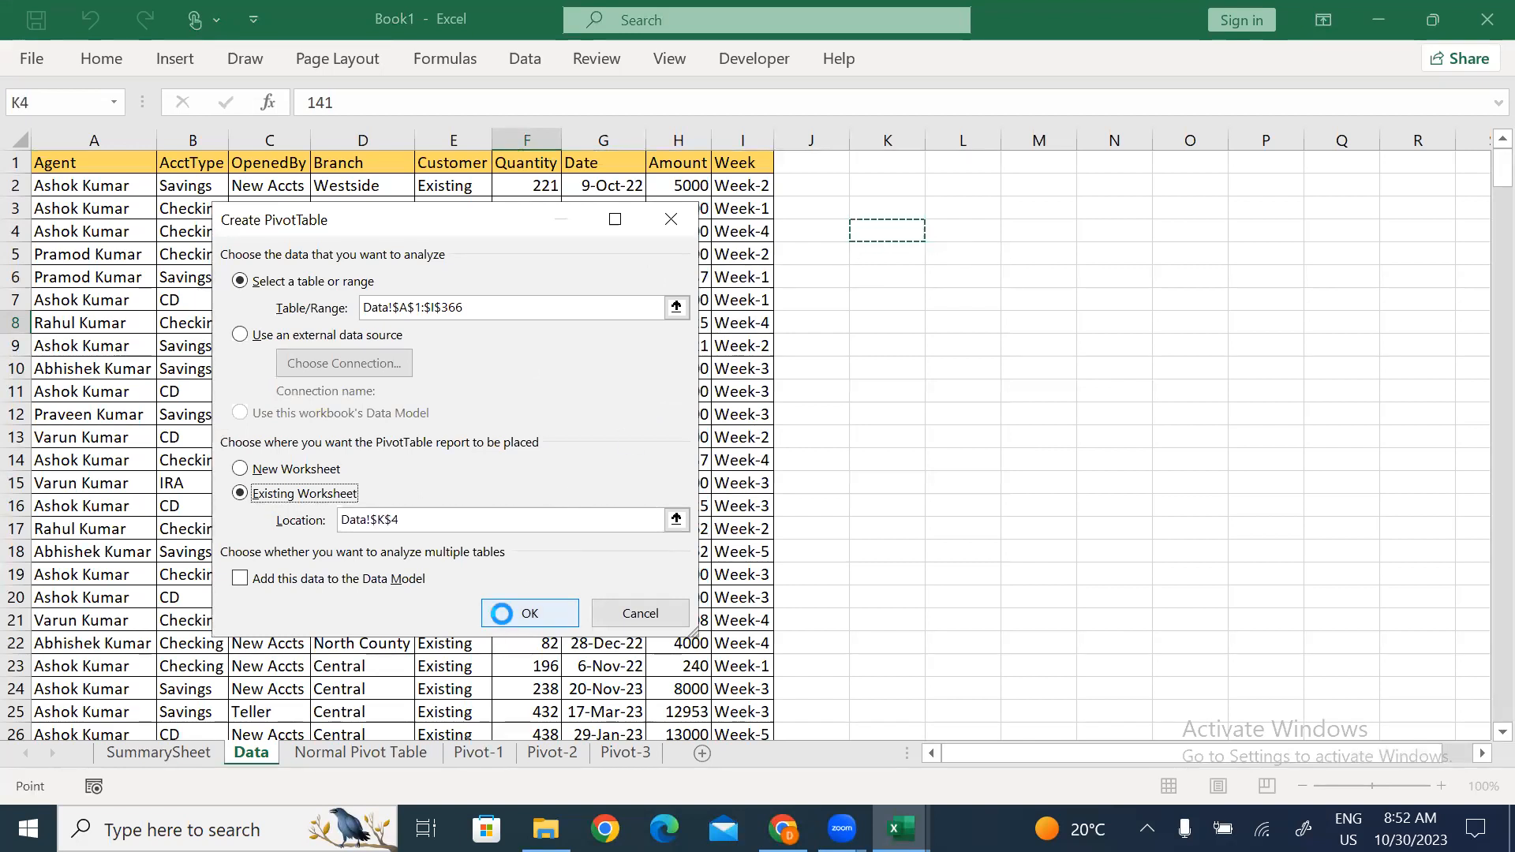
drag(1196, 284, 1434, 687)
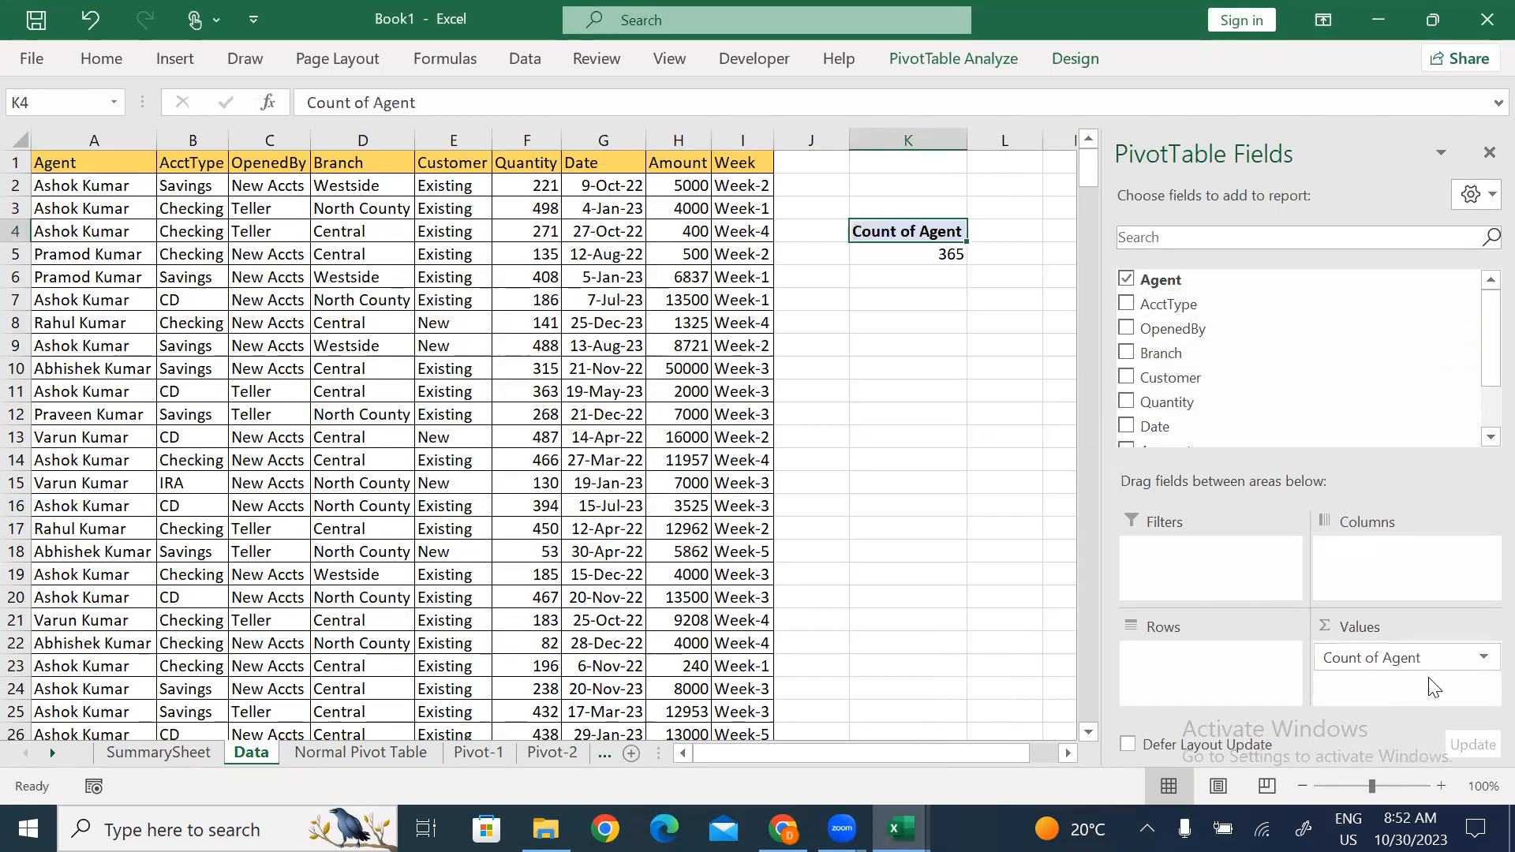
Check the pivot table's Agent count against the number of entries in the Customer column.
click(928, 375)
click(898, 253)
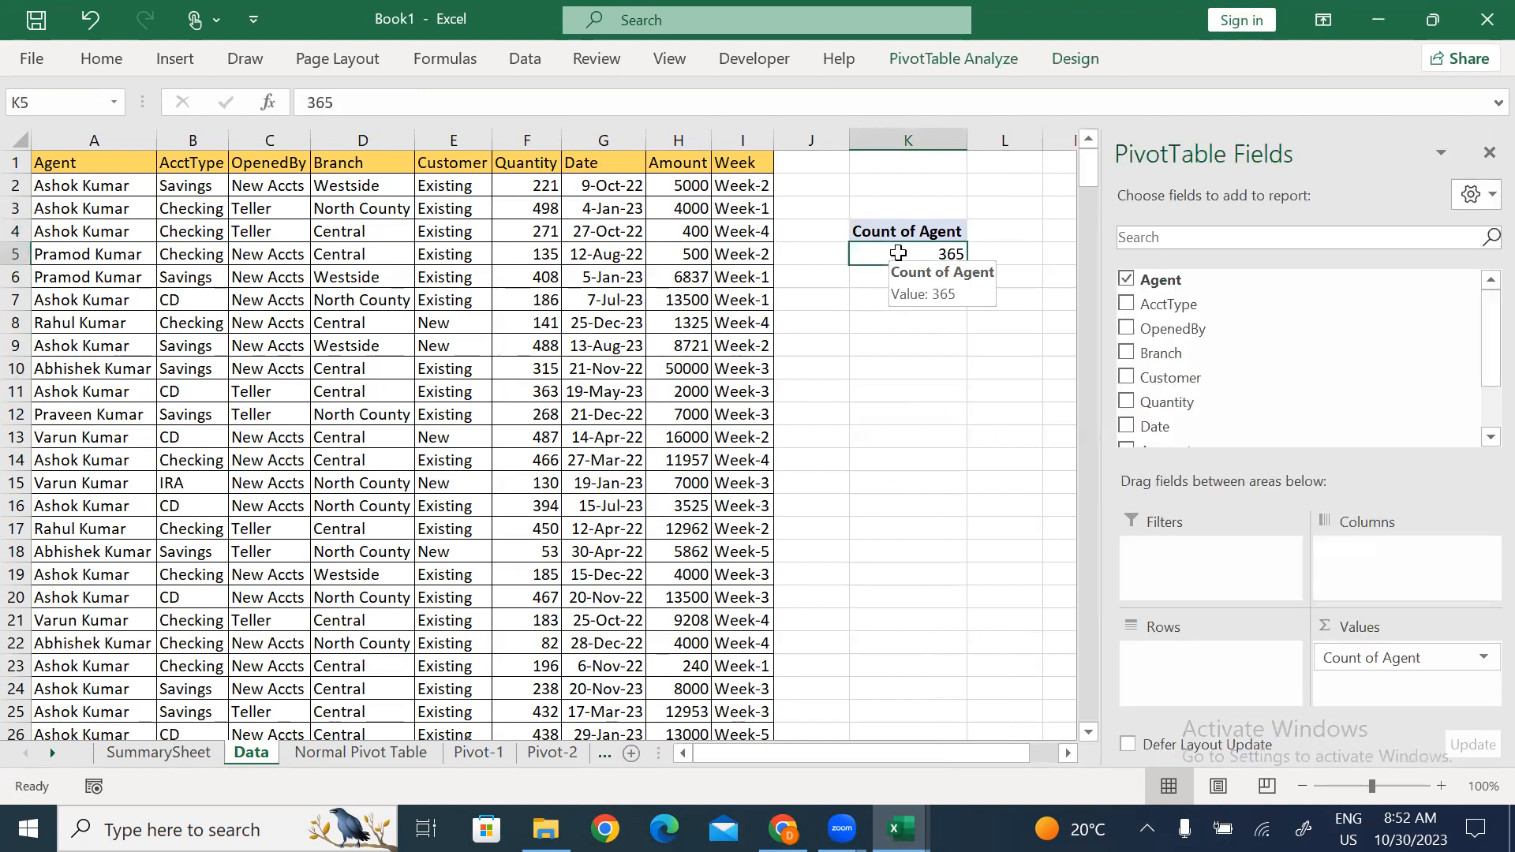
click(898, 348)
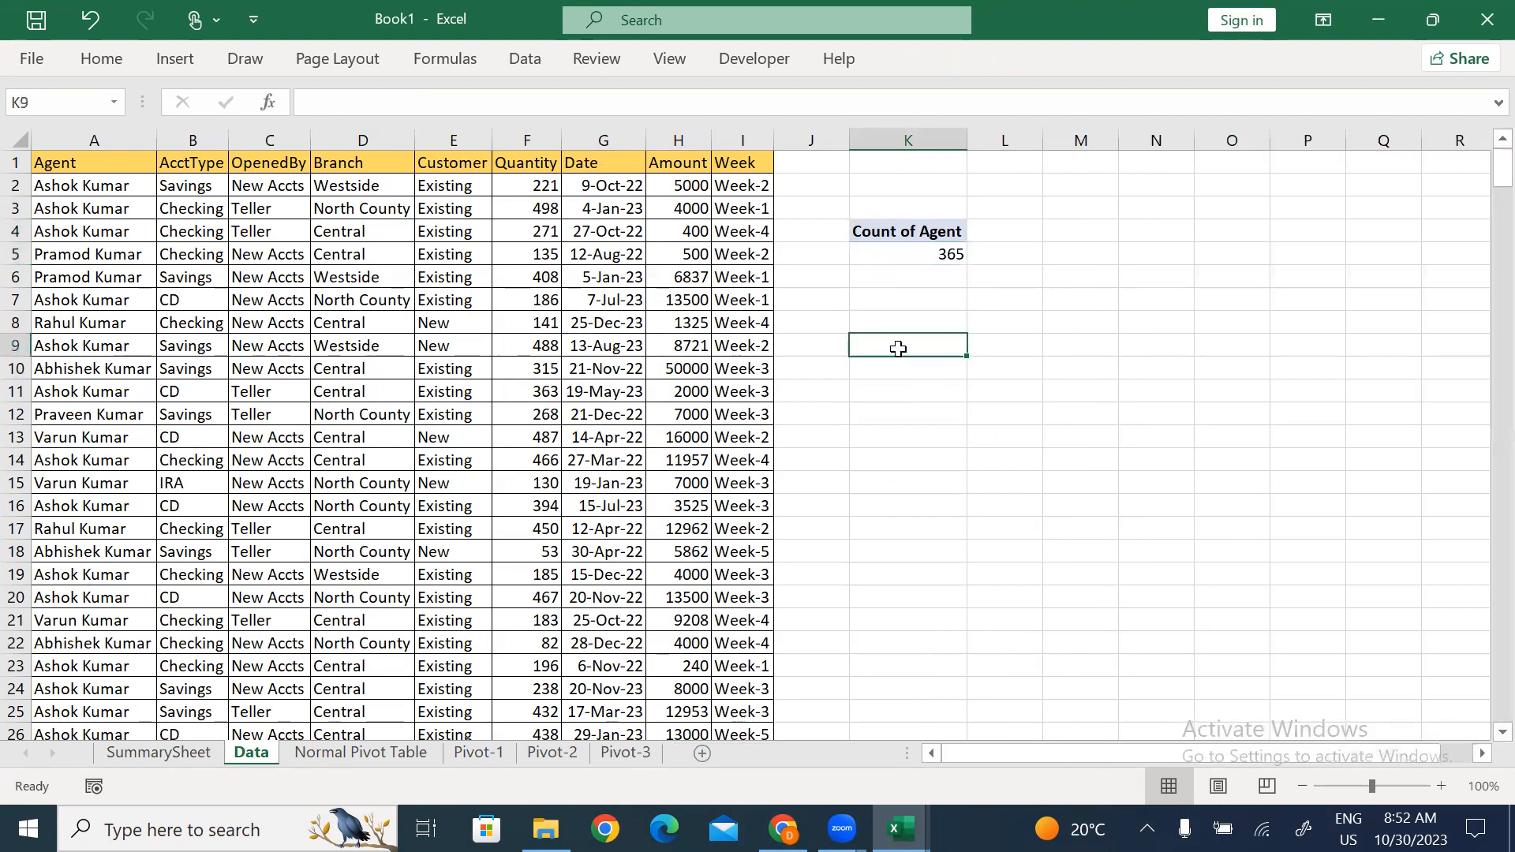
click(453, 187)
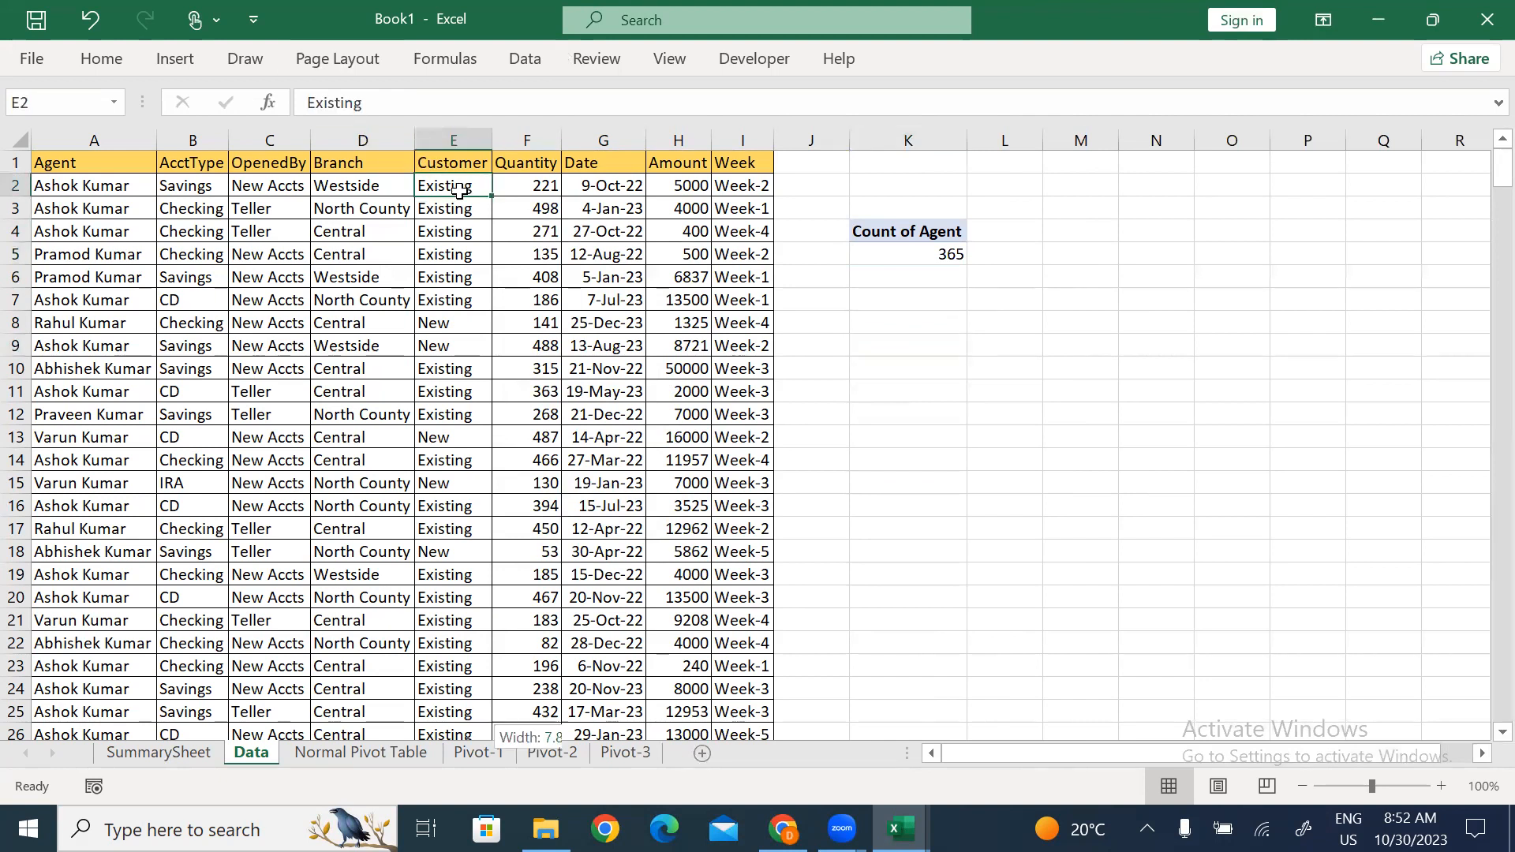
key(ctrl+shift+Down)
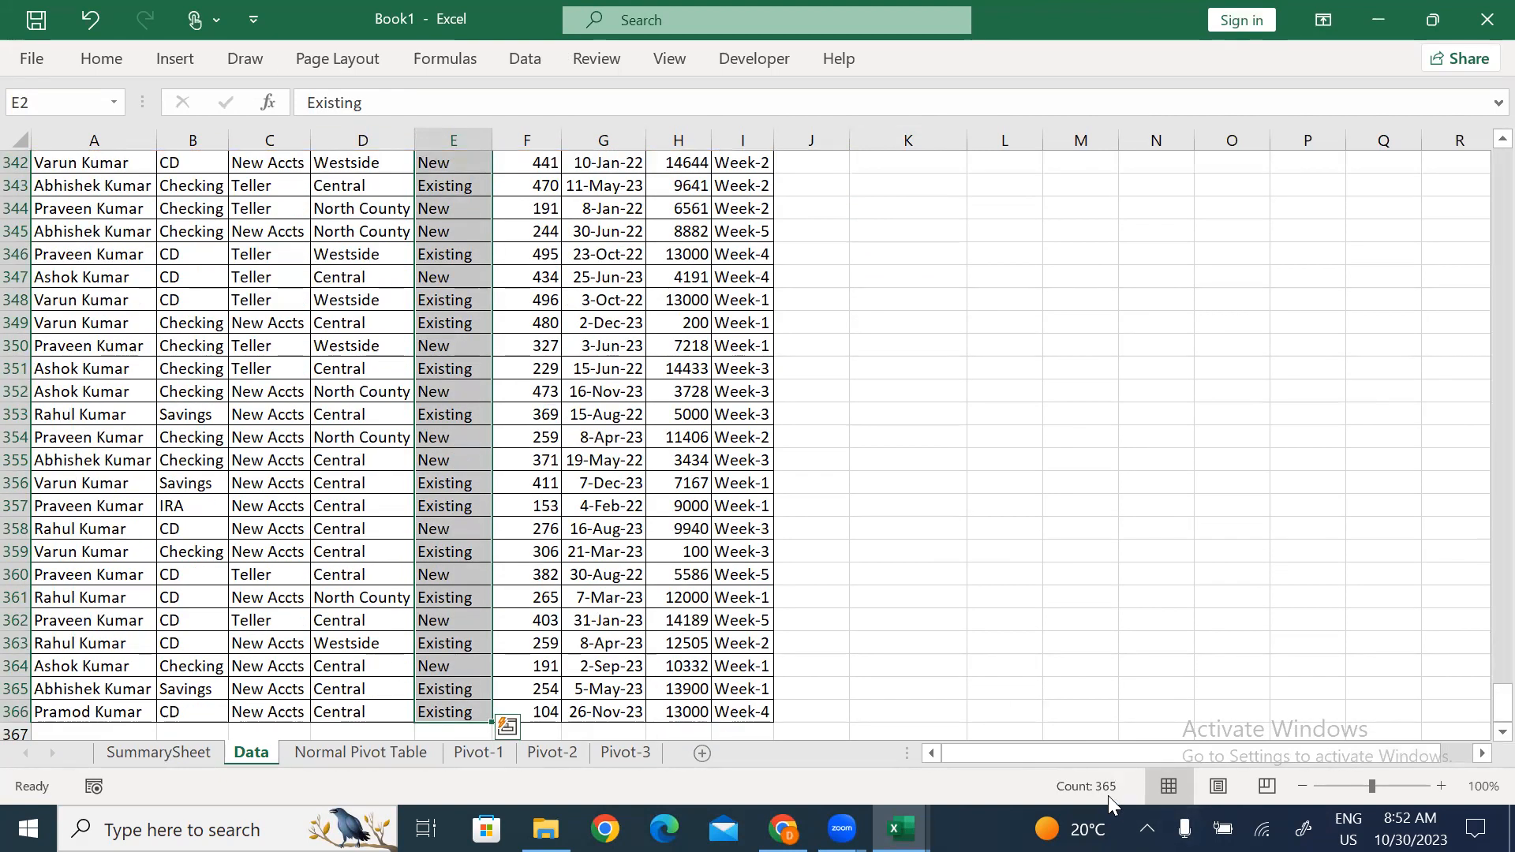
key(ctrl+Up)
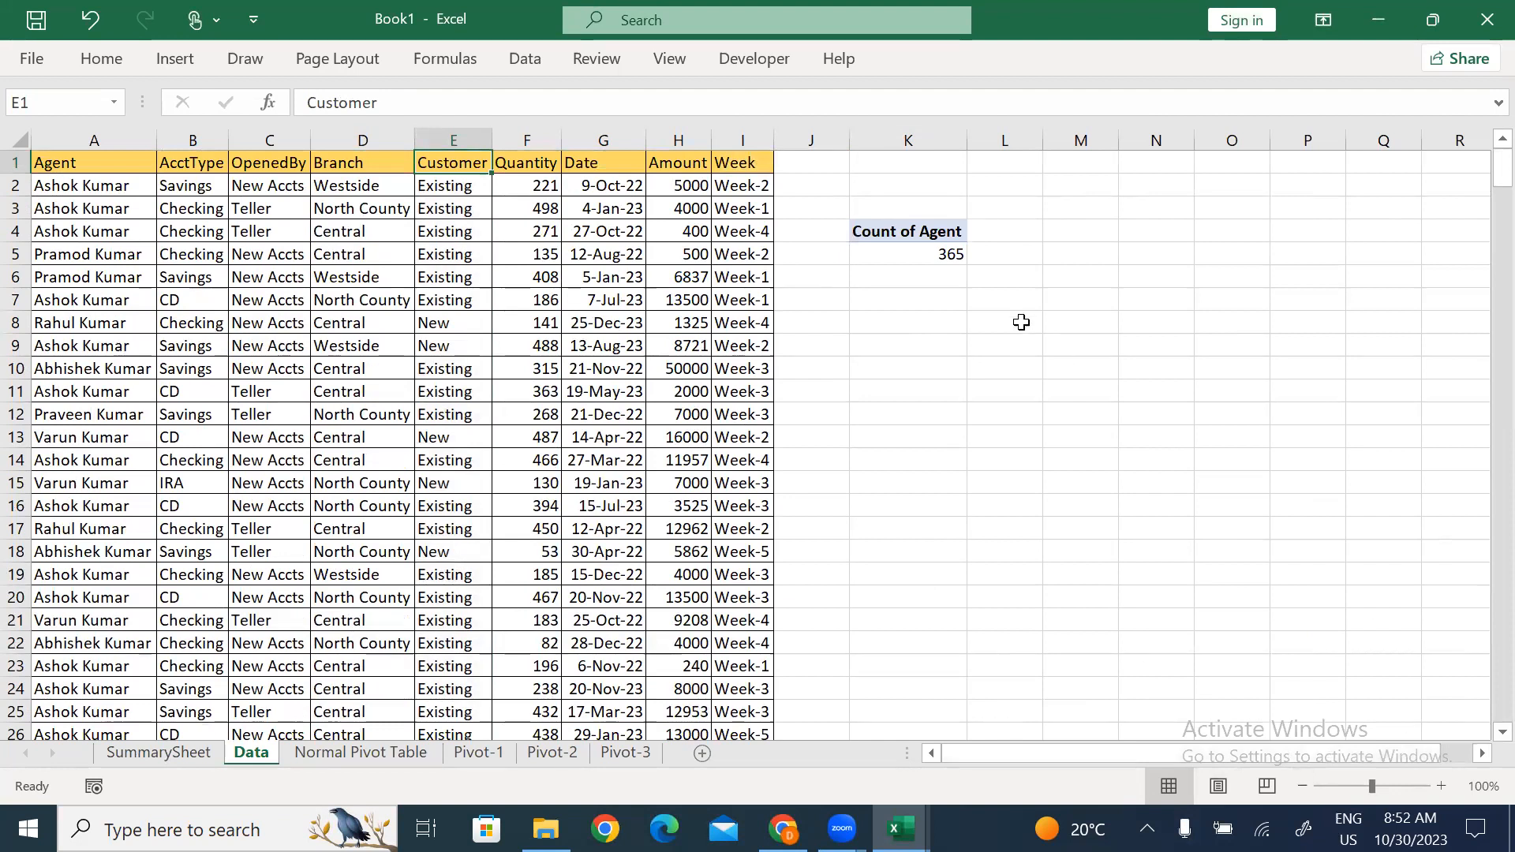
Inspect the summarize options for the Agent count, including the availability of Distinct Count.
right_click(917, 254)
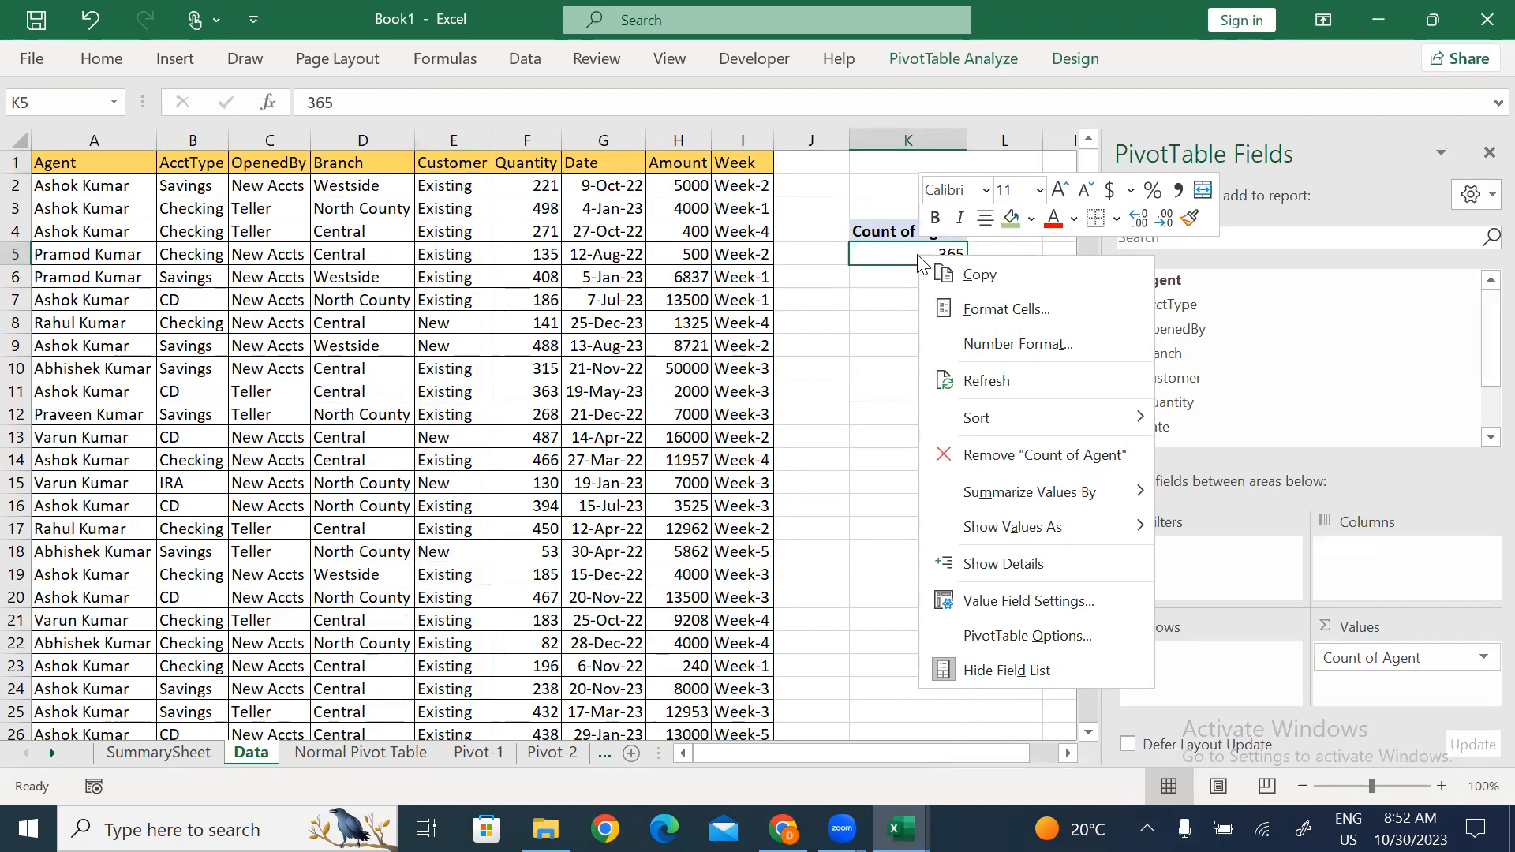
mouse_move(1069, 508)
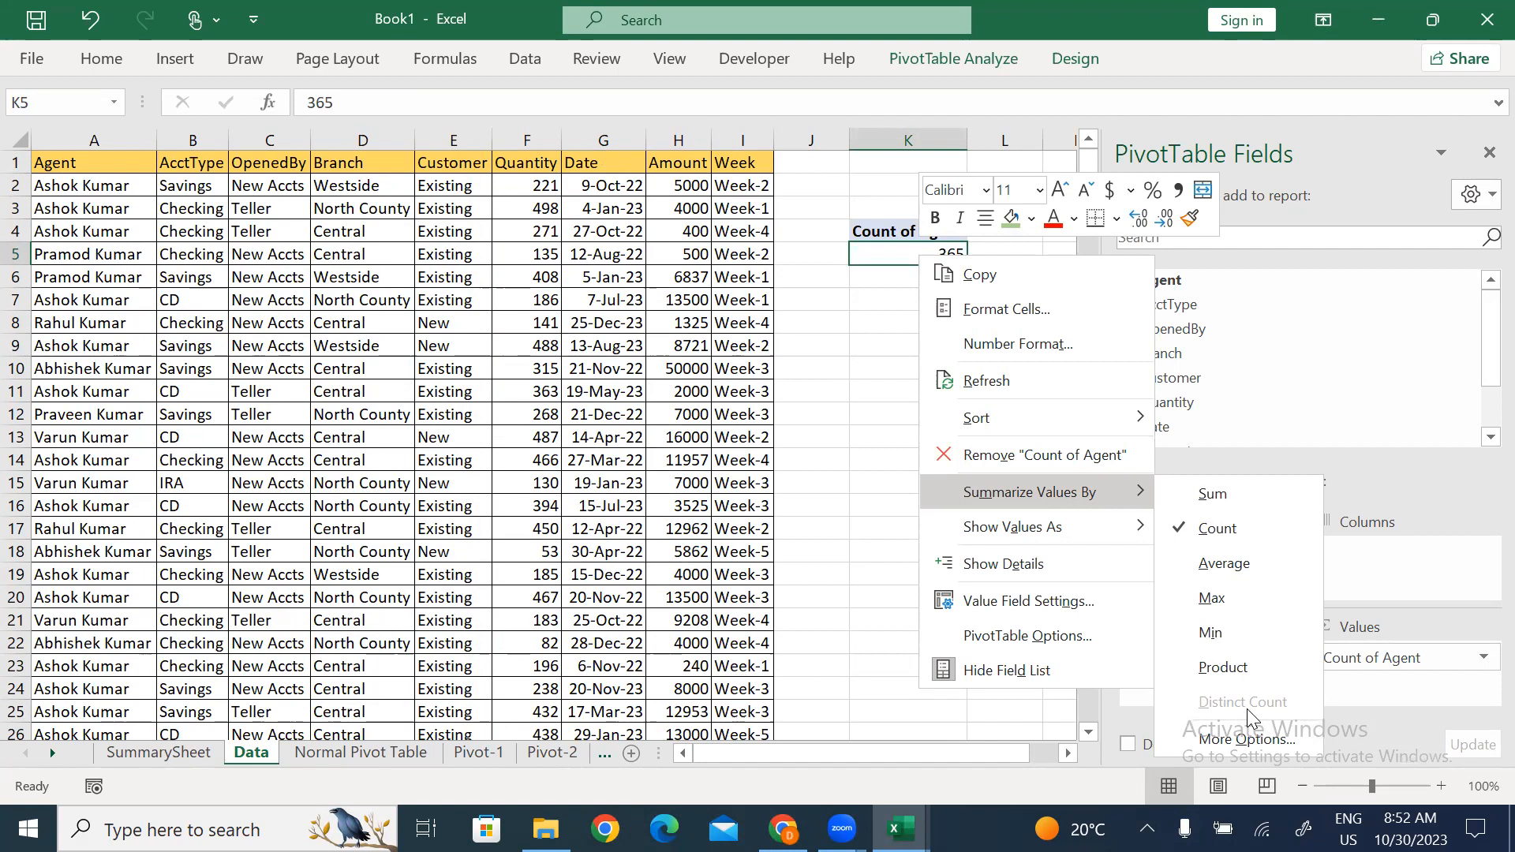
click(883, 348)
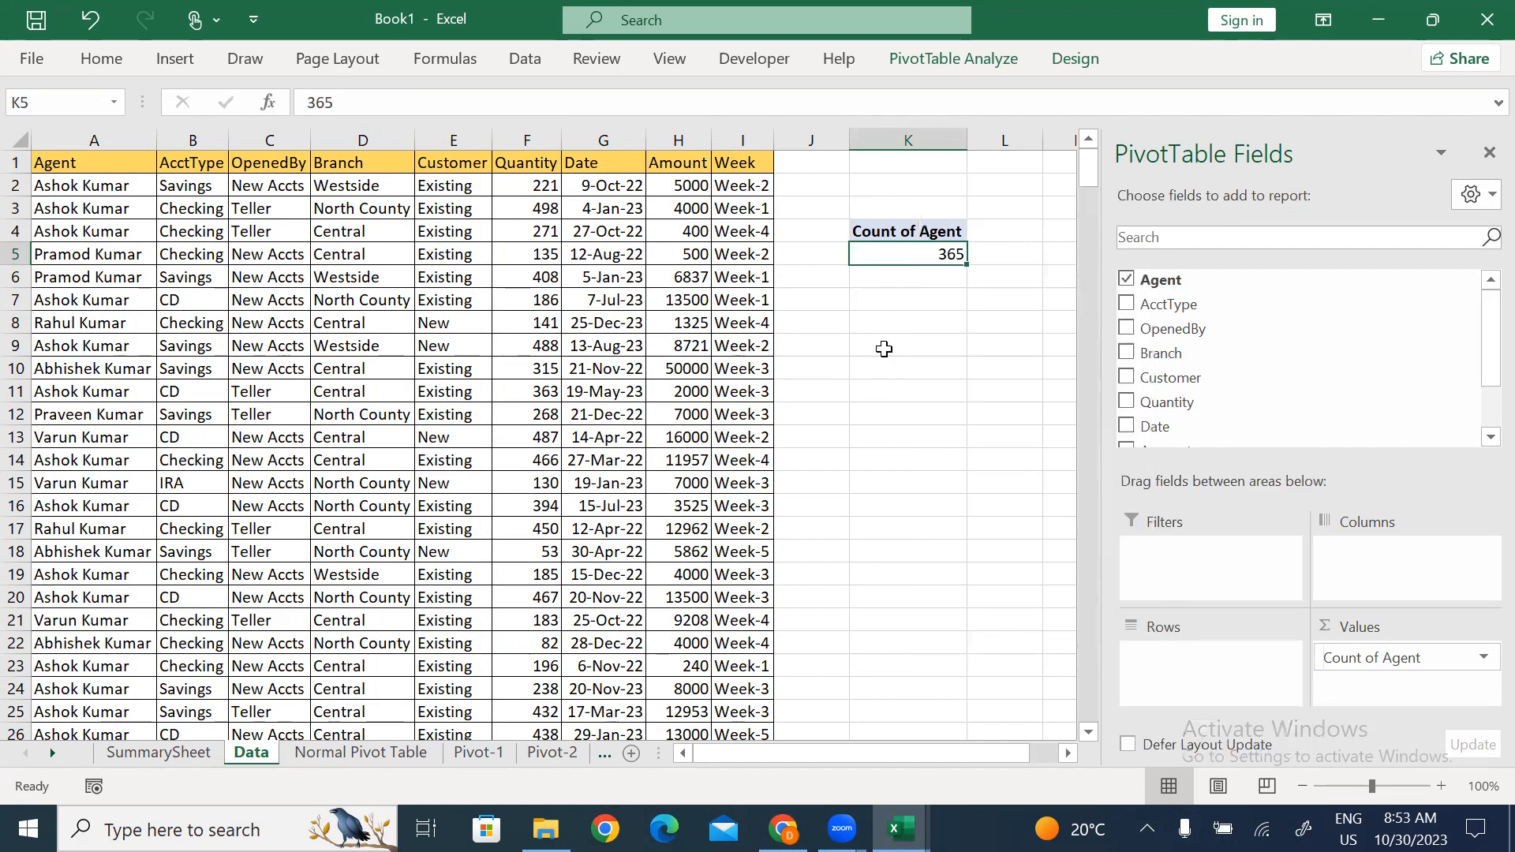
click(884, 348)
Insert a second pivot table from the Data records at cell K9, adding the data to the Data Model.
click(455, 325)
key(alt)
key(n)
key(v)
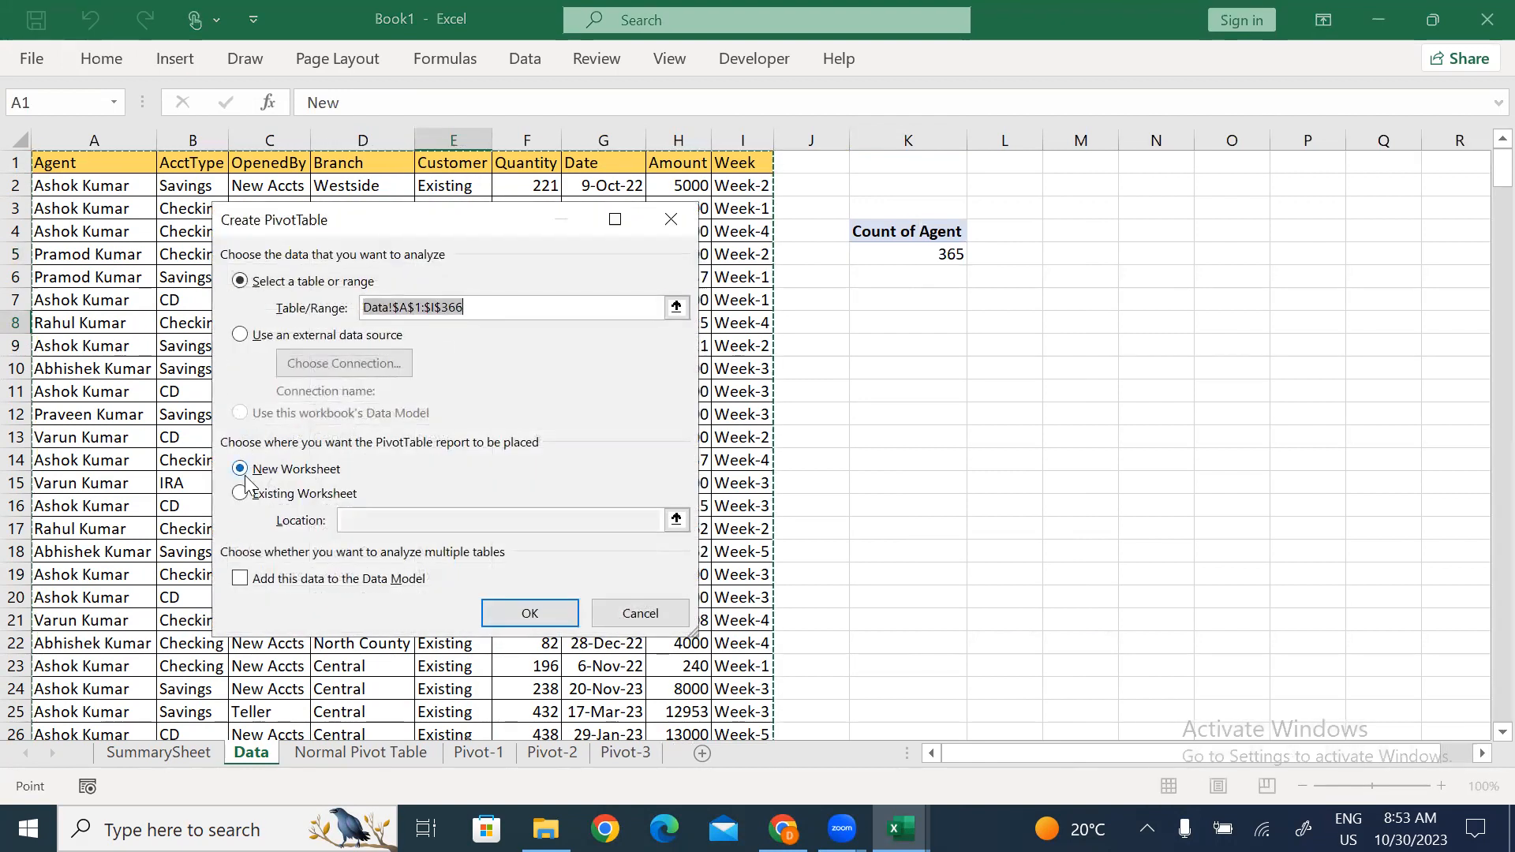
click(241, 494)
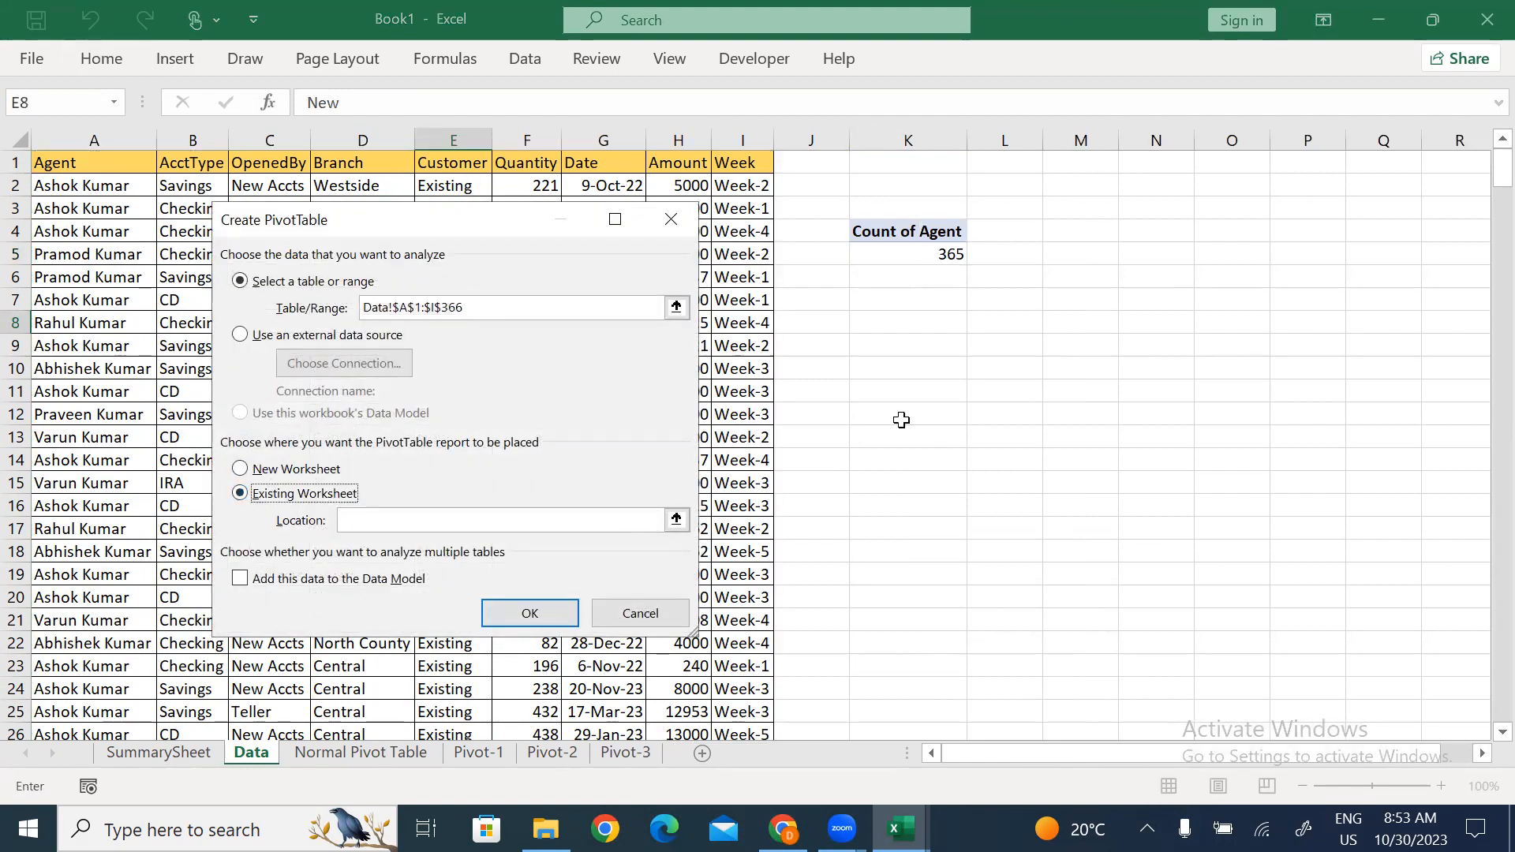
click(910, 351)
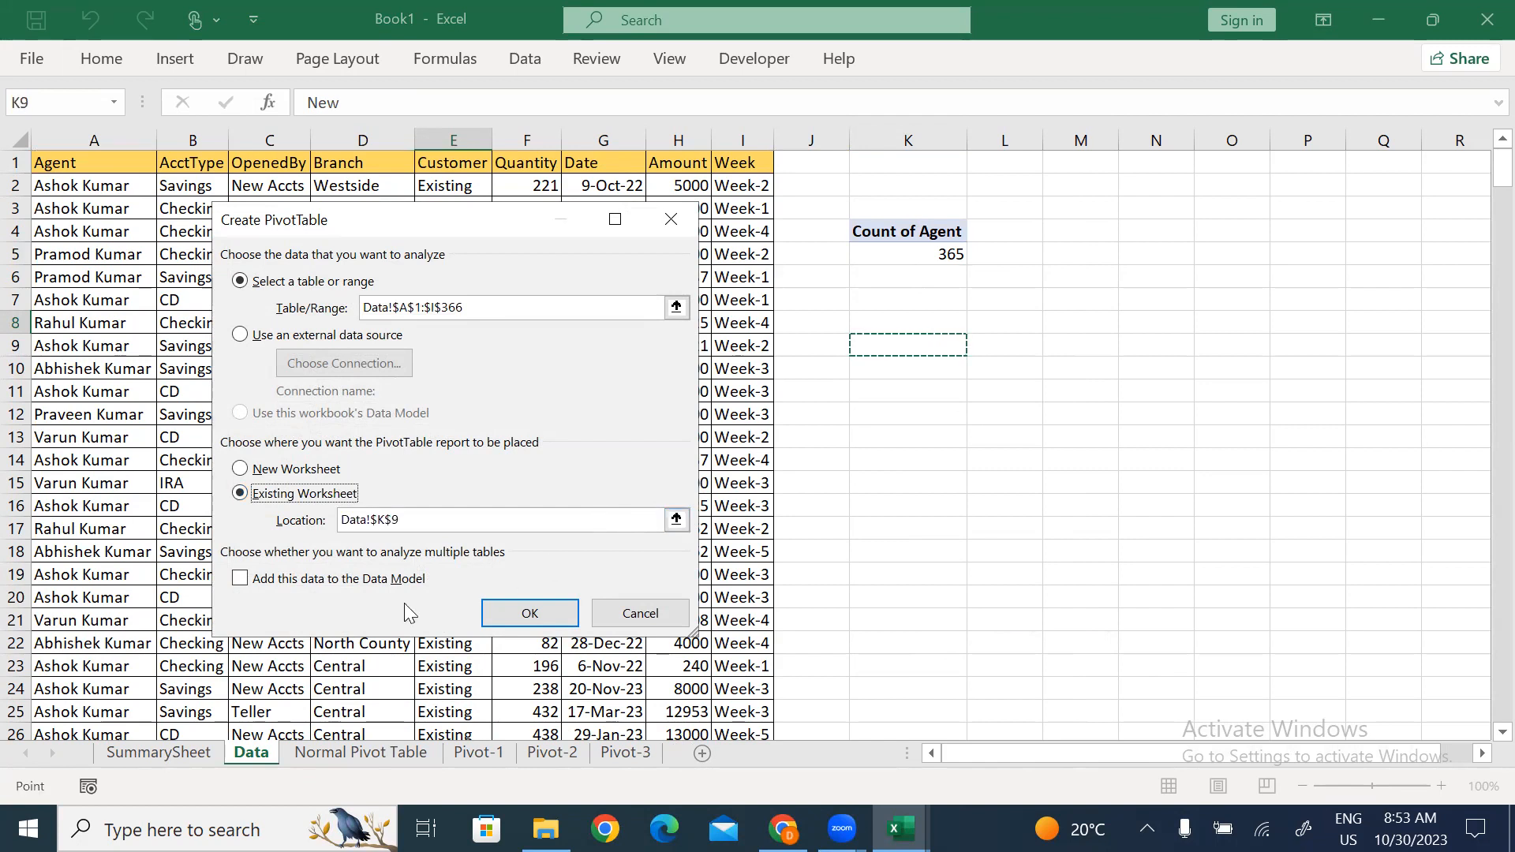
click(240, 580)
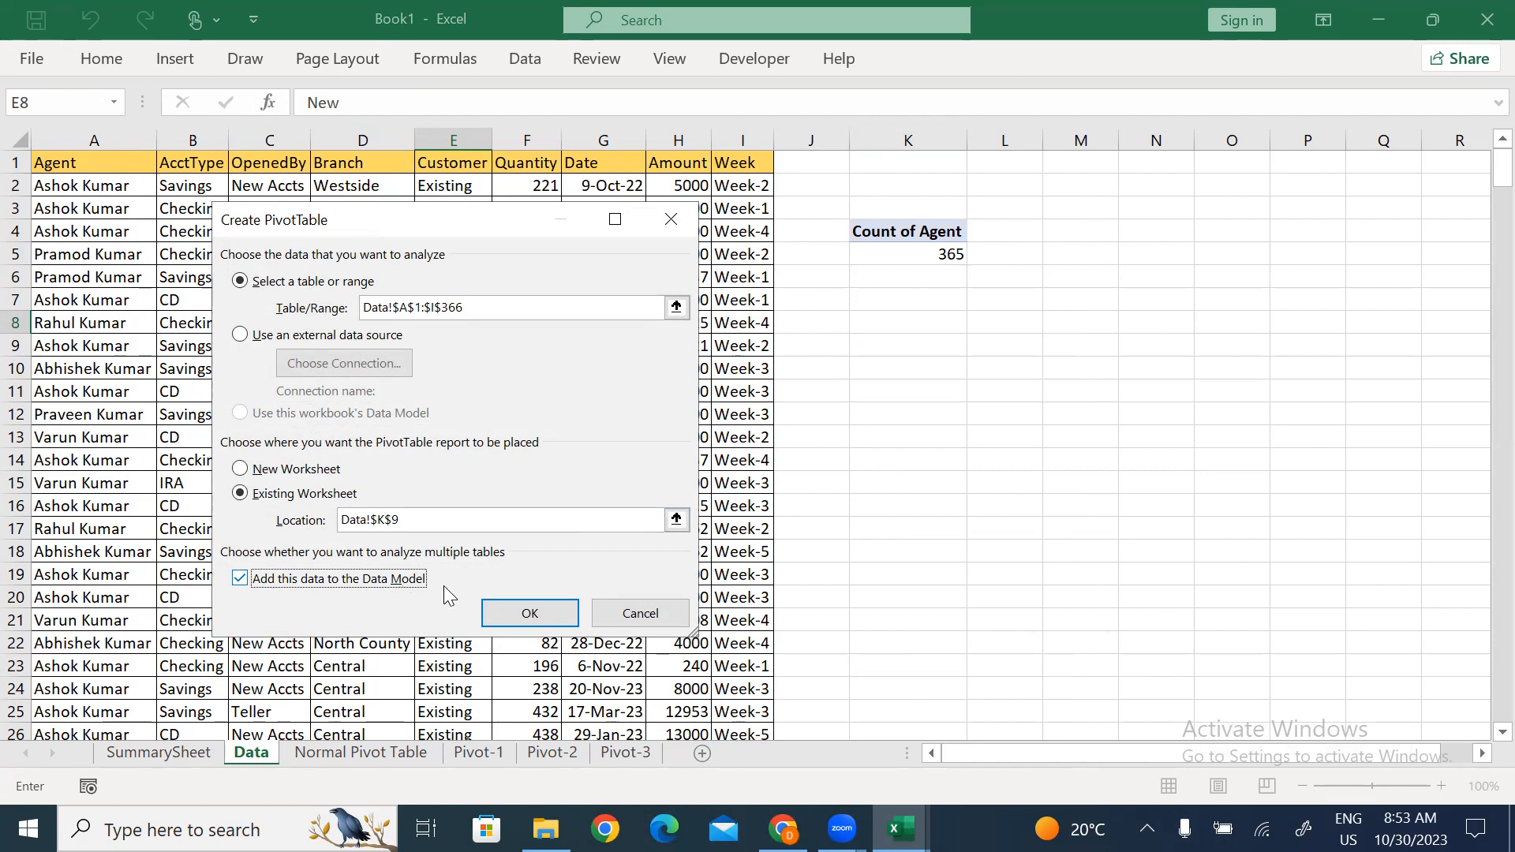
click(530, 603)
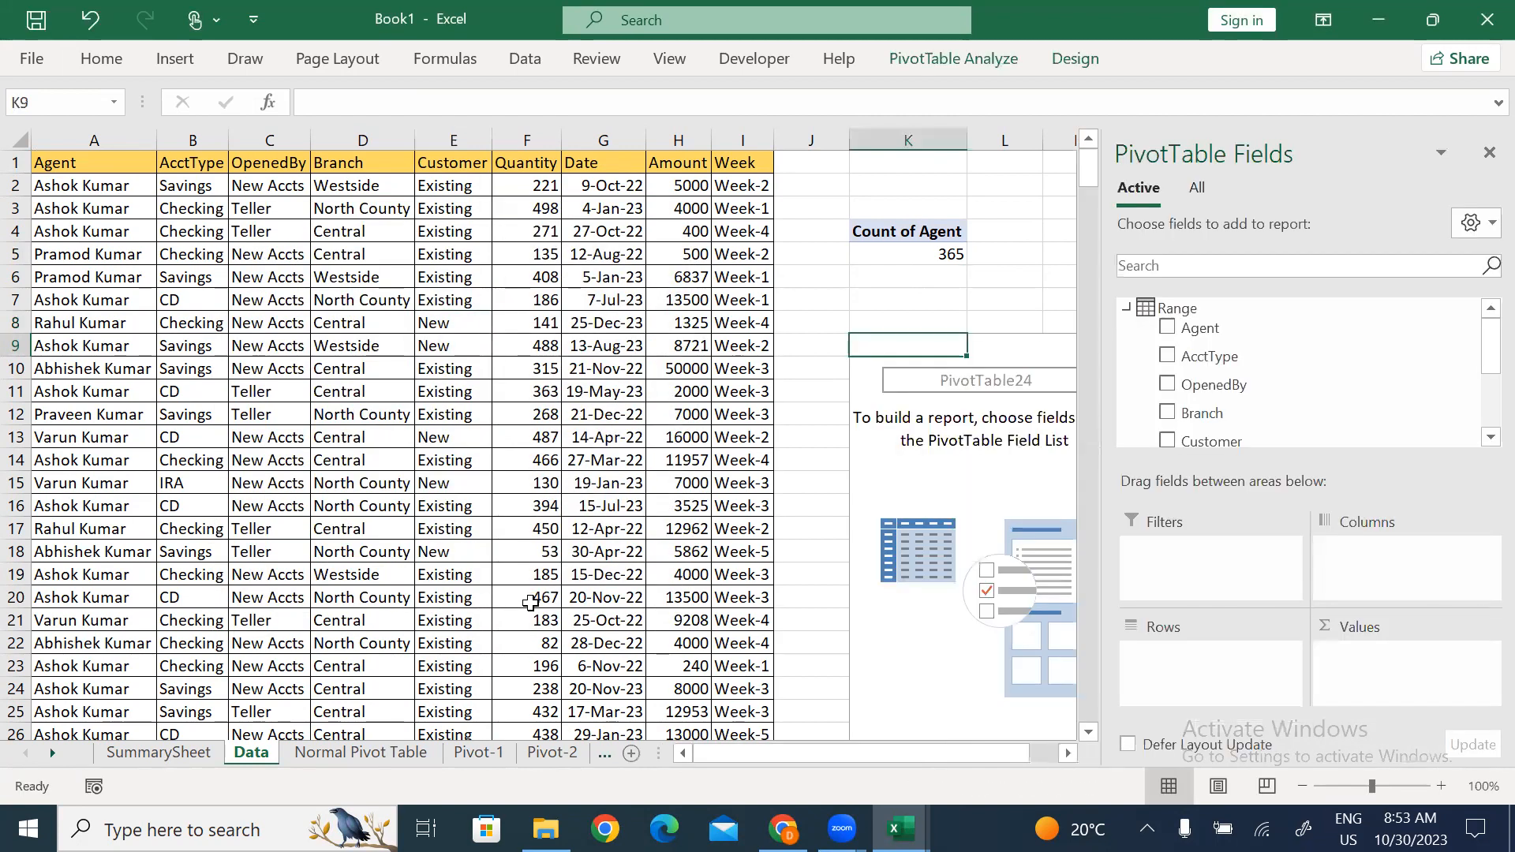
Add Agent to Values in the K9 pivot table and summarize it by Distinct Count.
drag(1191, 326, 1411, 683)
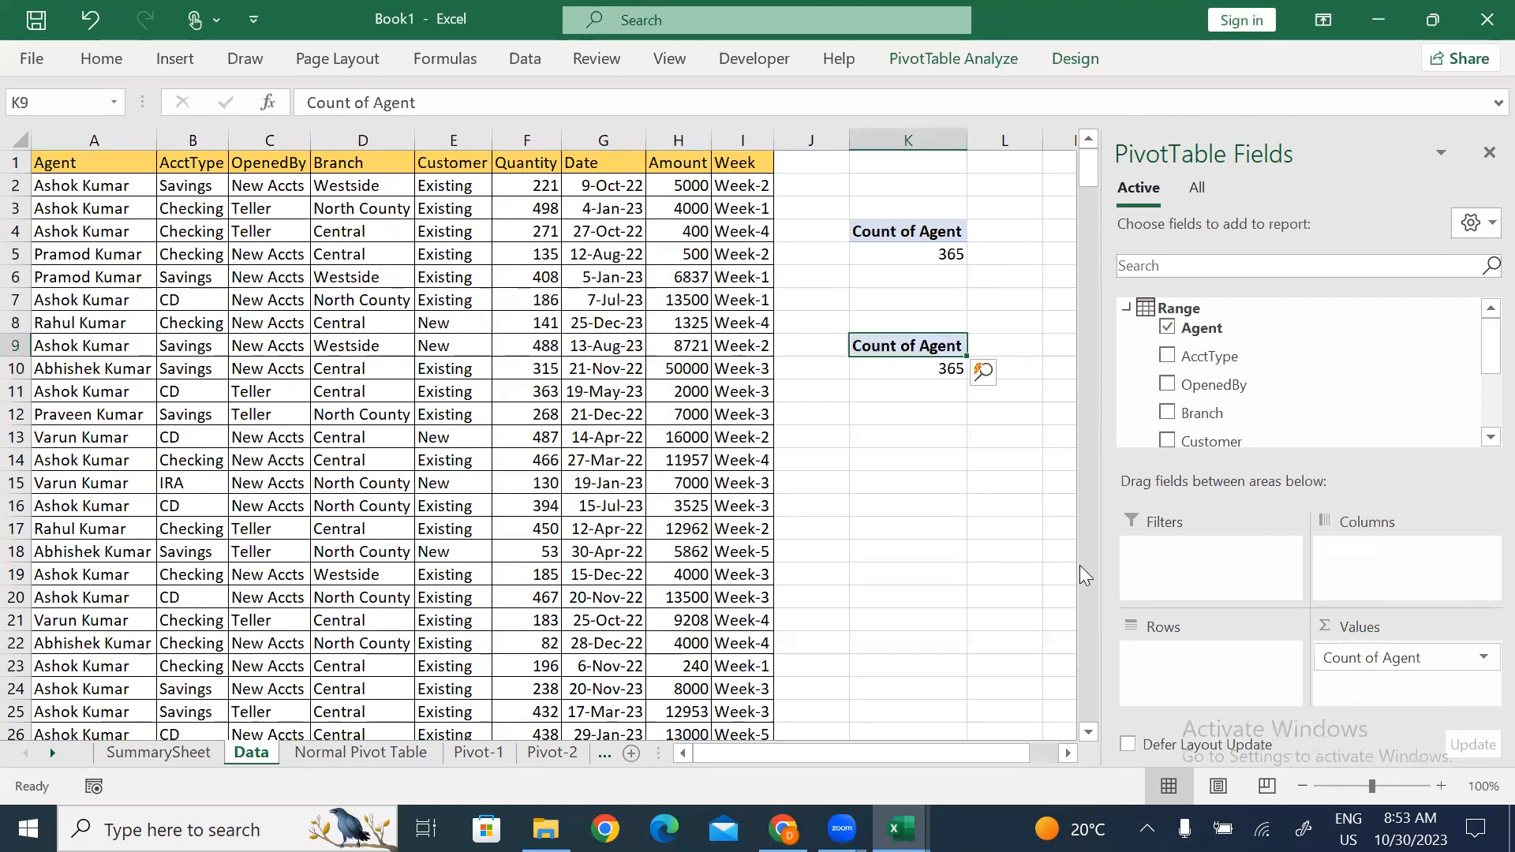
click(915, 434)
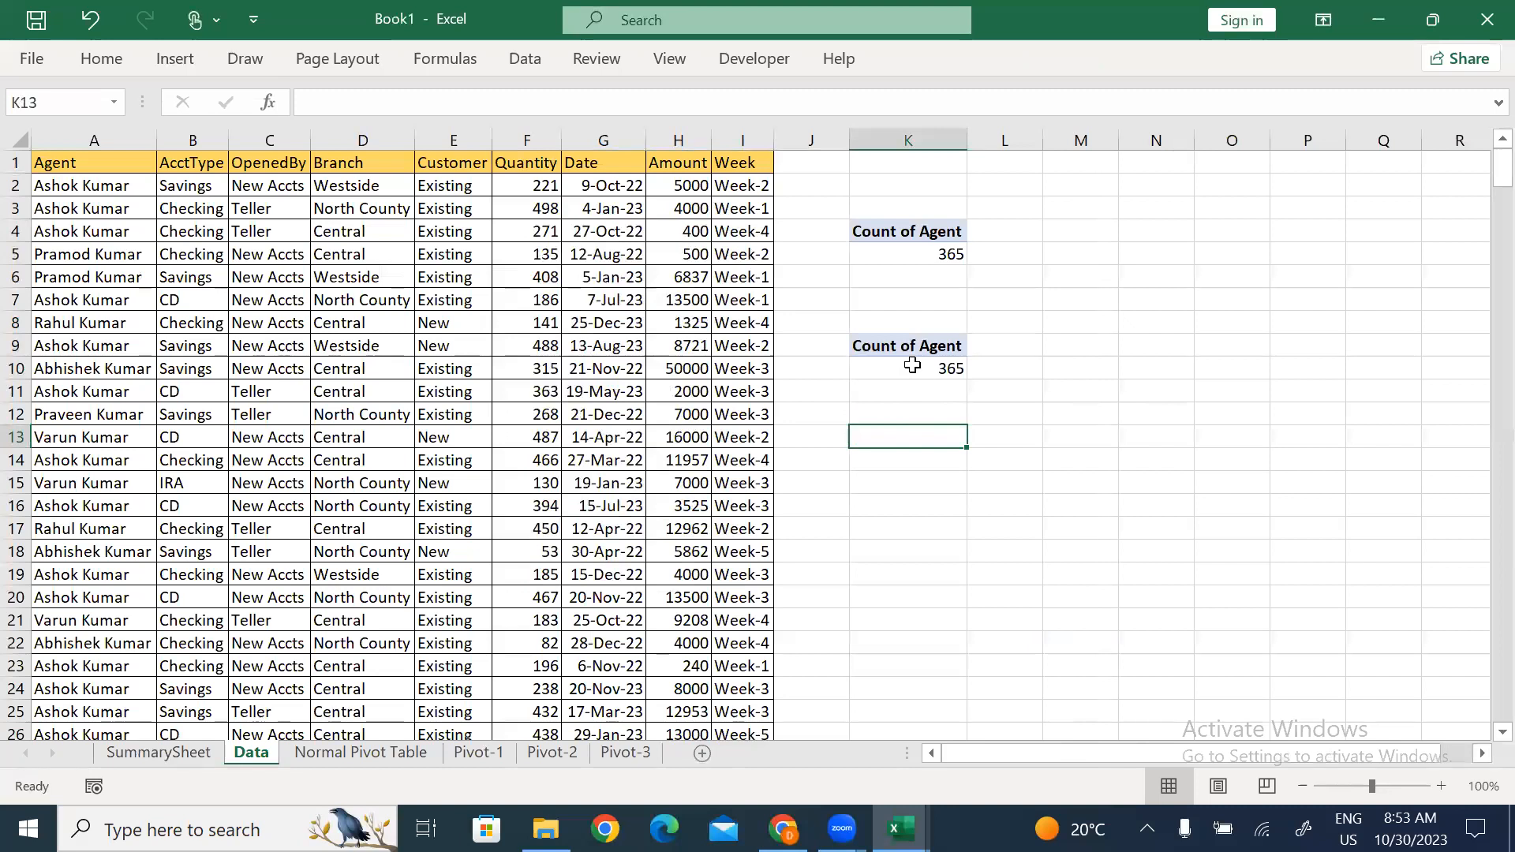
right_click(912, 366)
mouse_move(1054, 570)
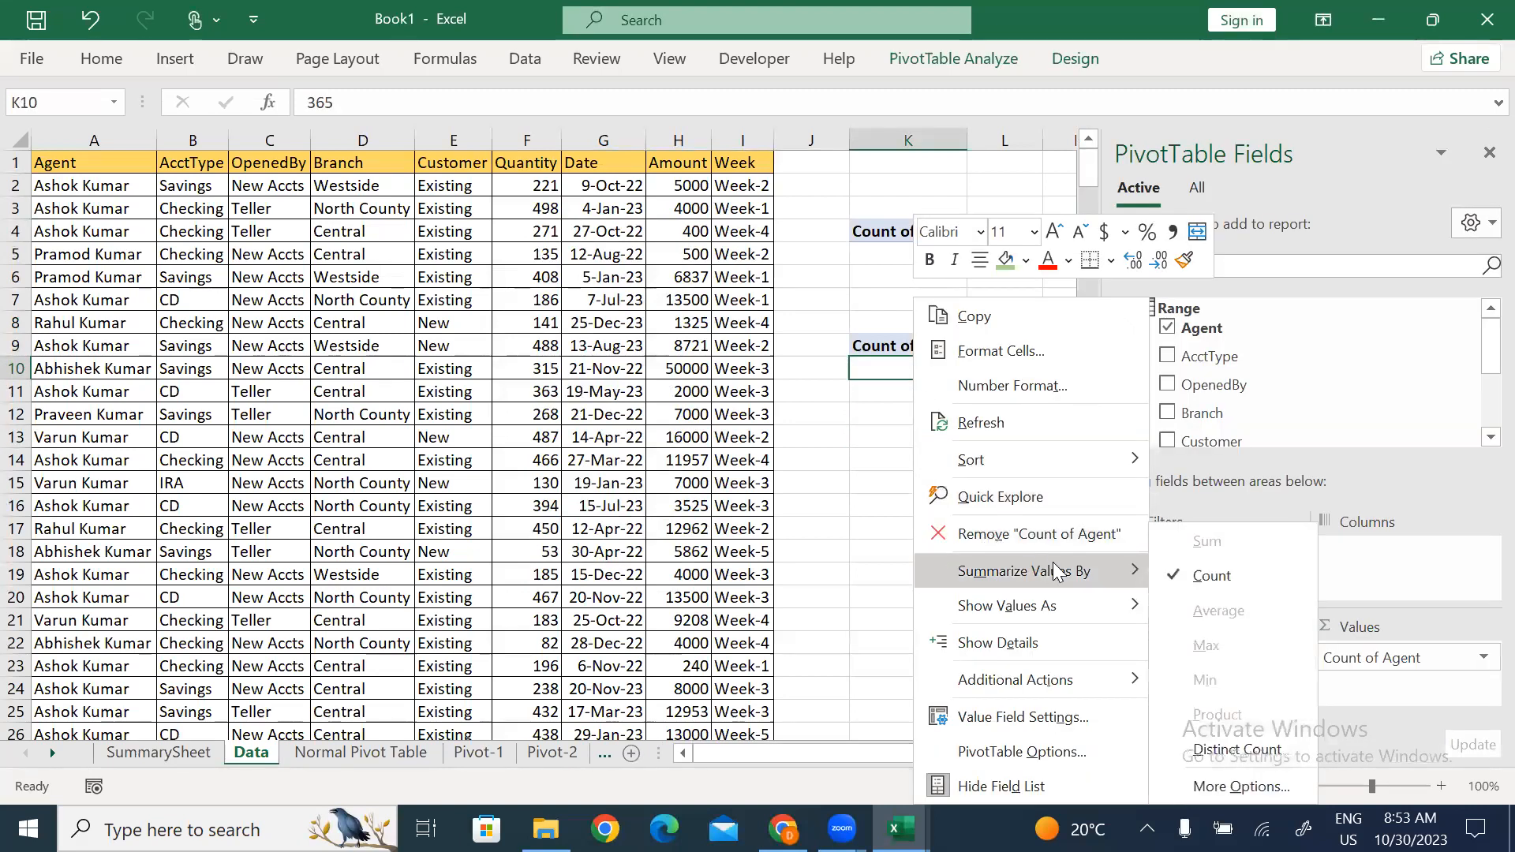
click(1241, 753)
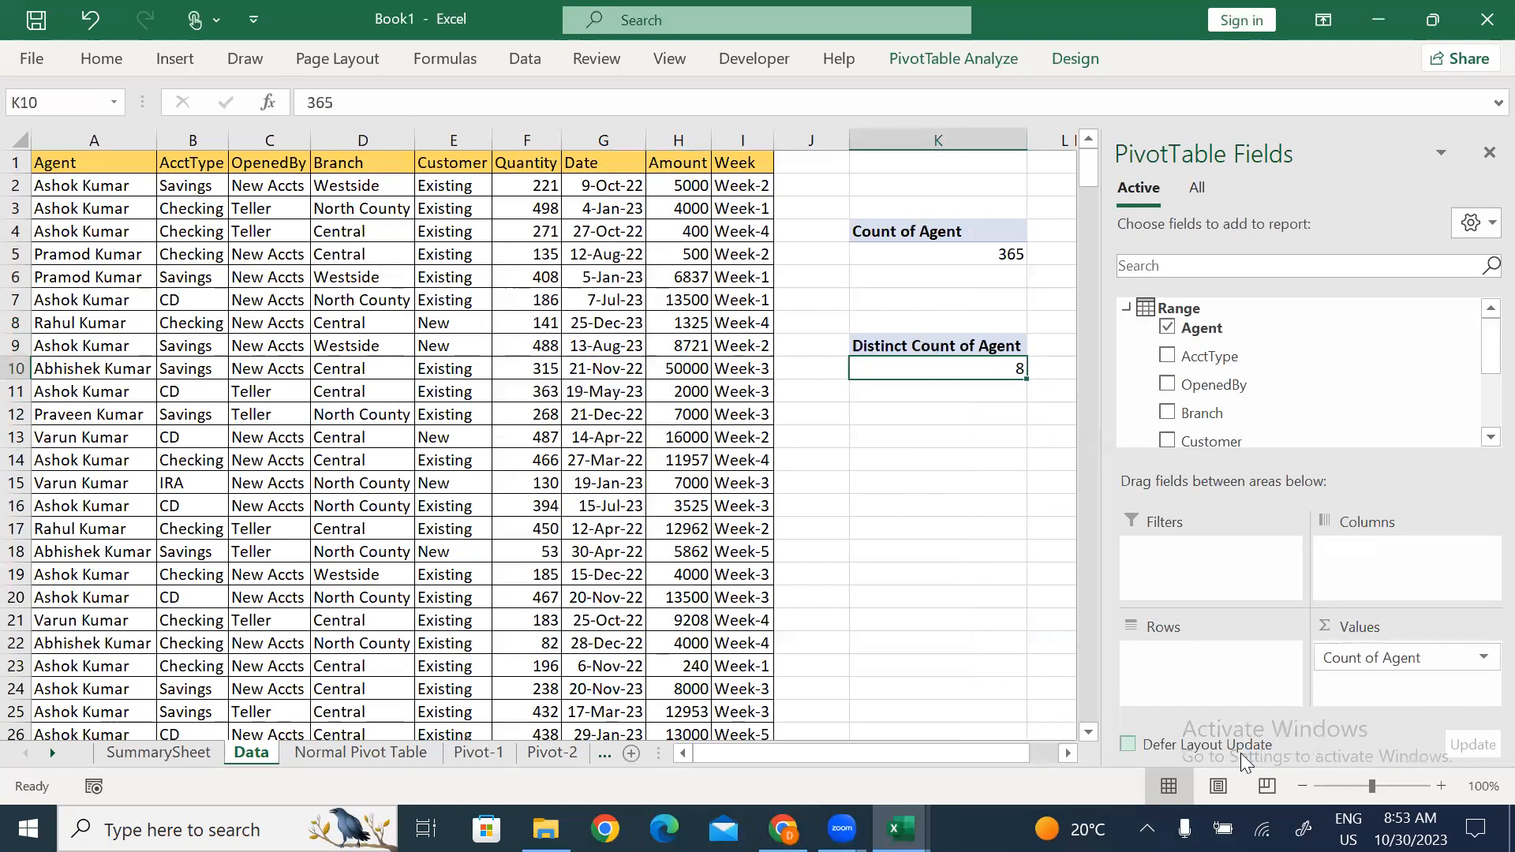
click(977, 548)
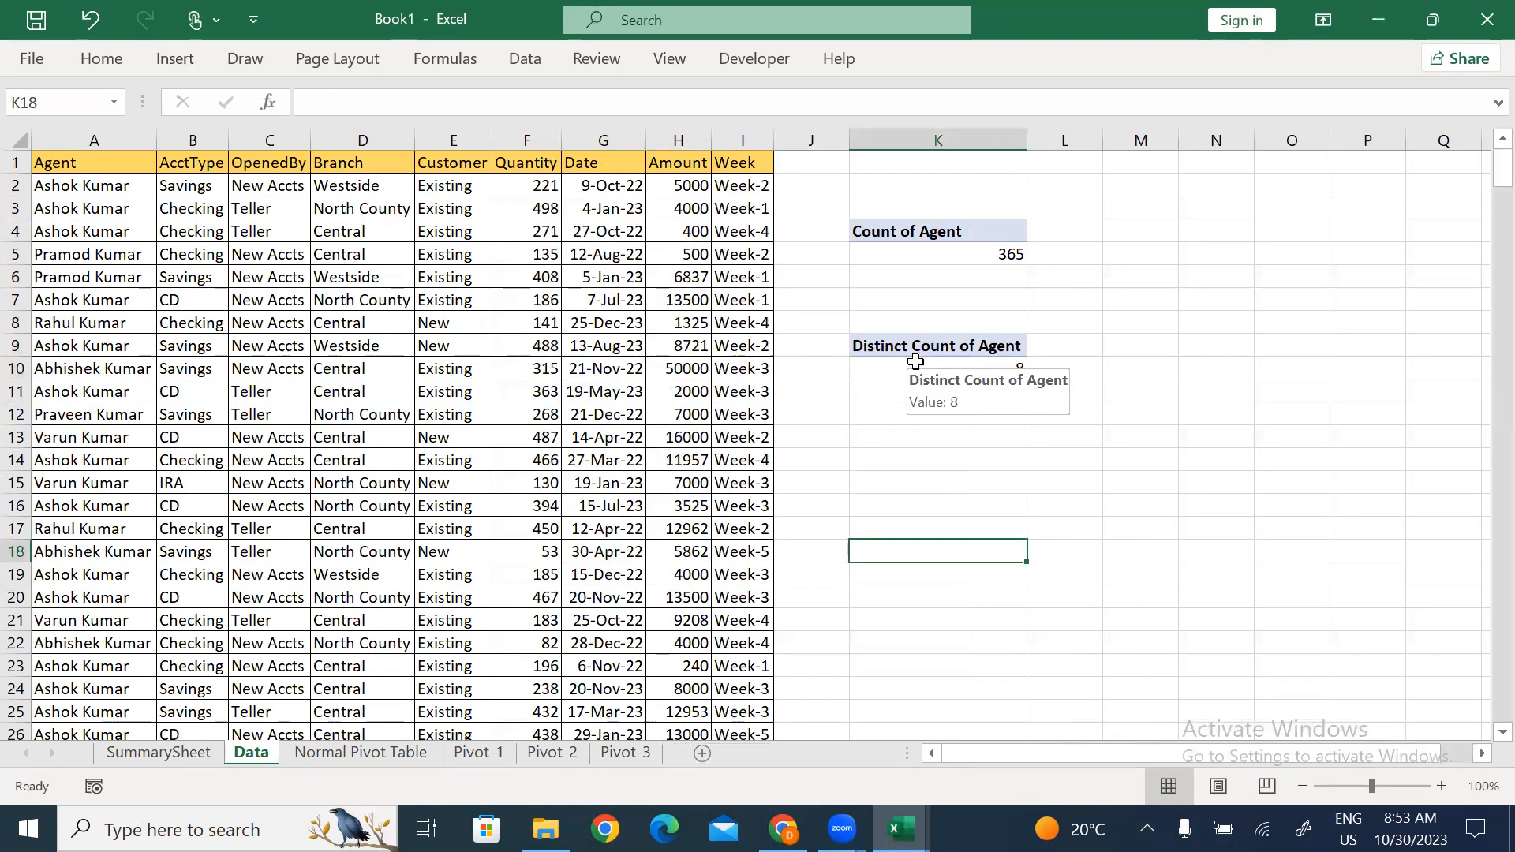
click(915, 366)
click(920, 510)
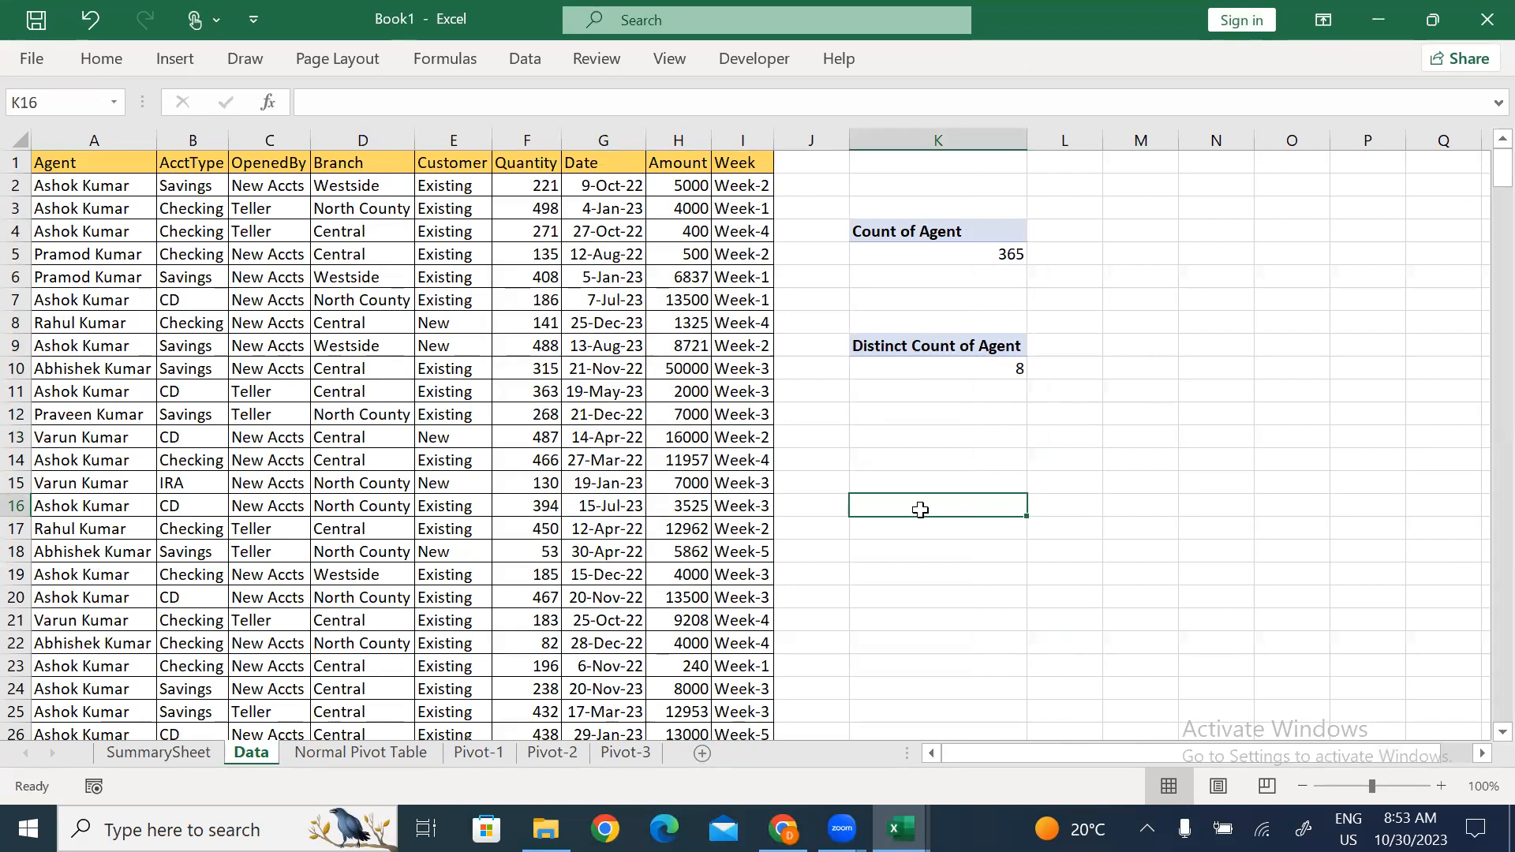
click(941, 433)
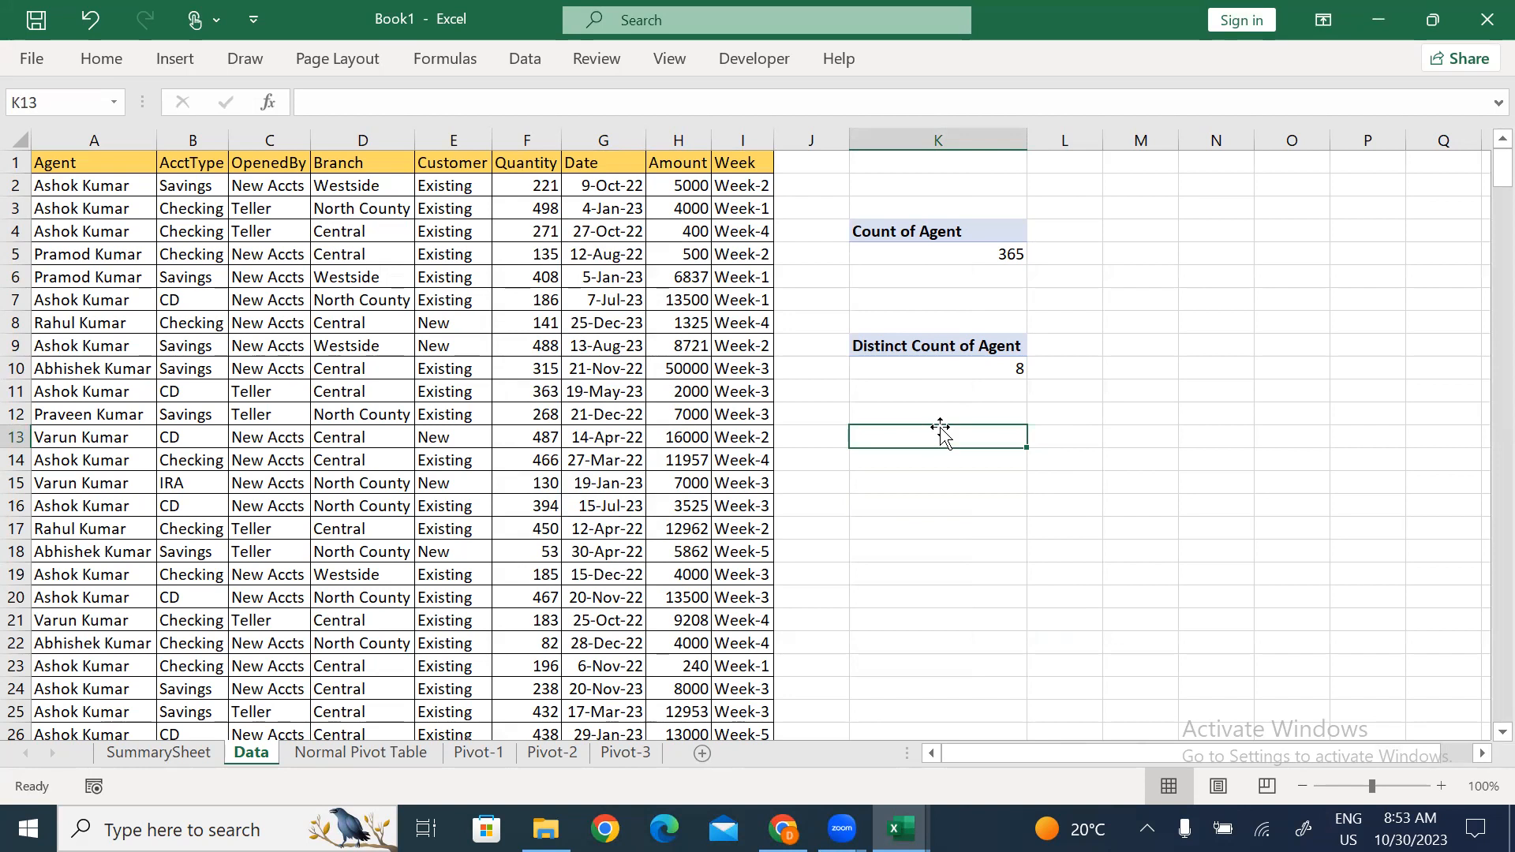
Mark topics j, Data Model, and k, Distinct Counting, as Done in the SummarySheet checklist.
click(154, 754)
click(1294, 563)
text(done)
key(Return)
text(done)
key(Return)
key(Left)
key(shift+Right)
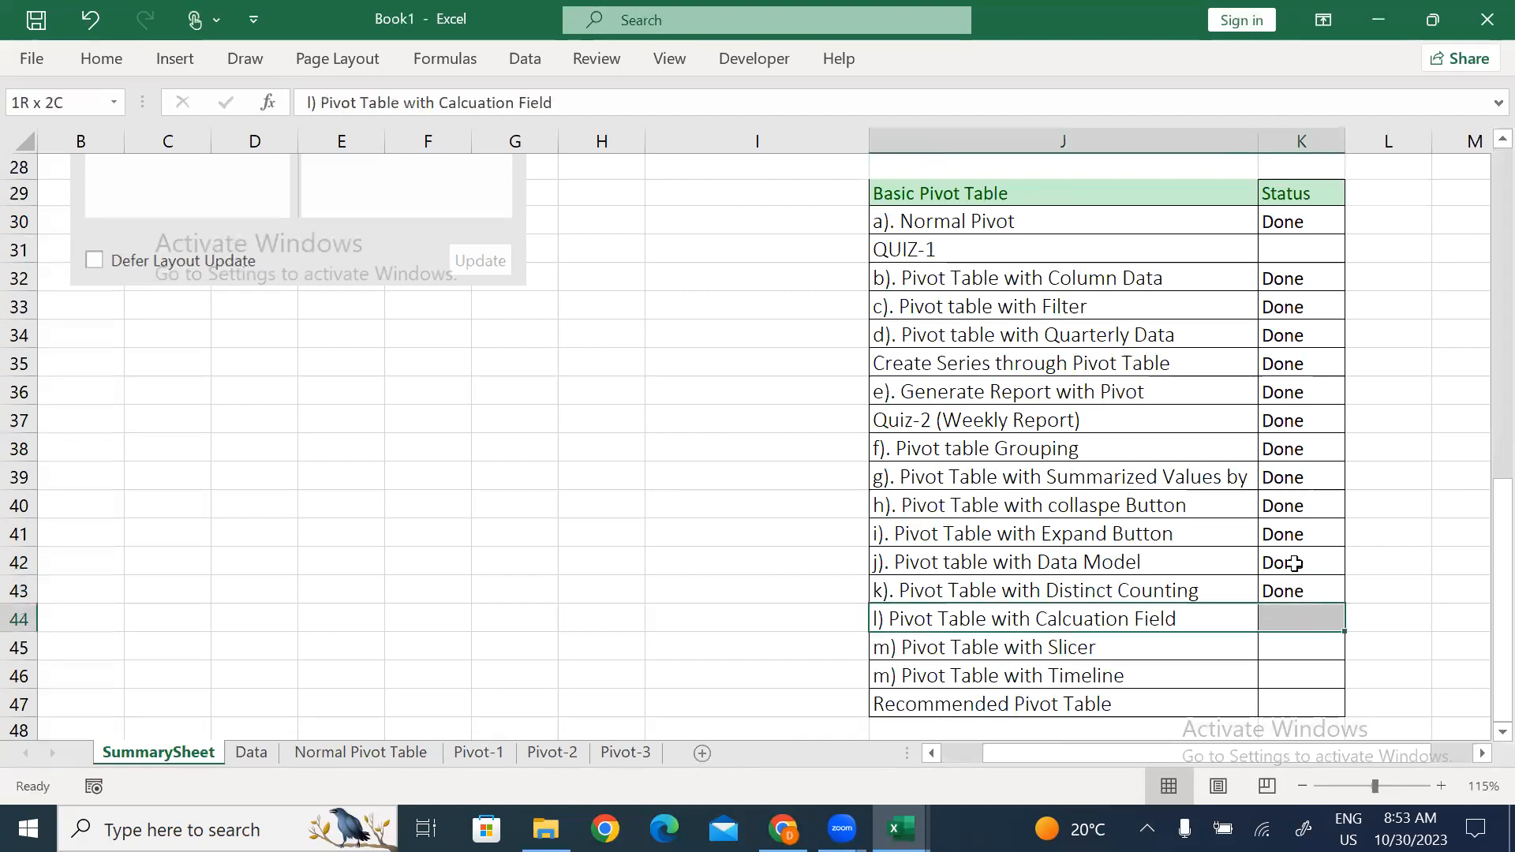
key(Right)
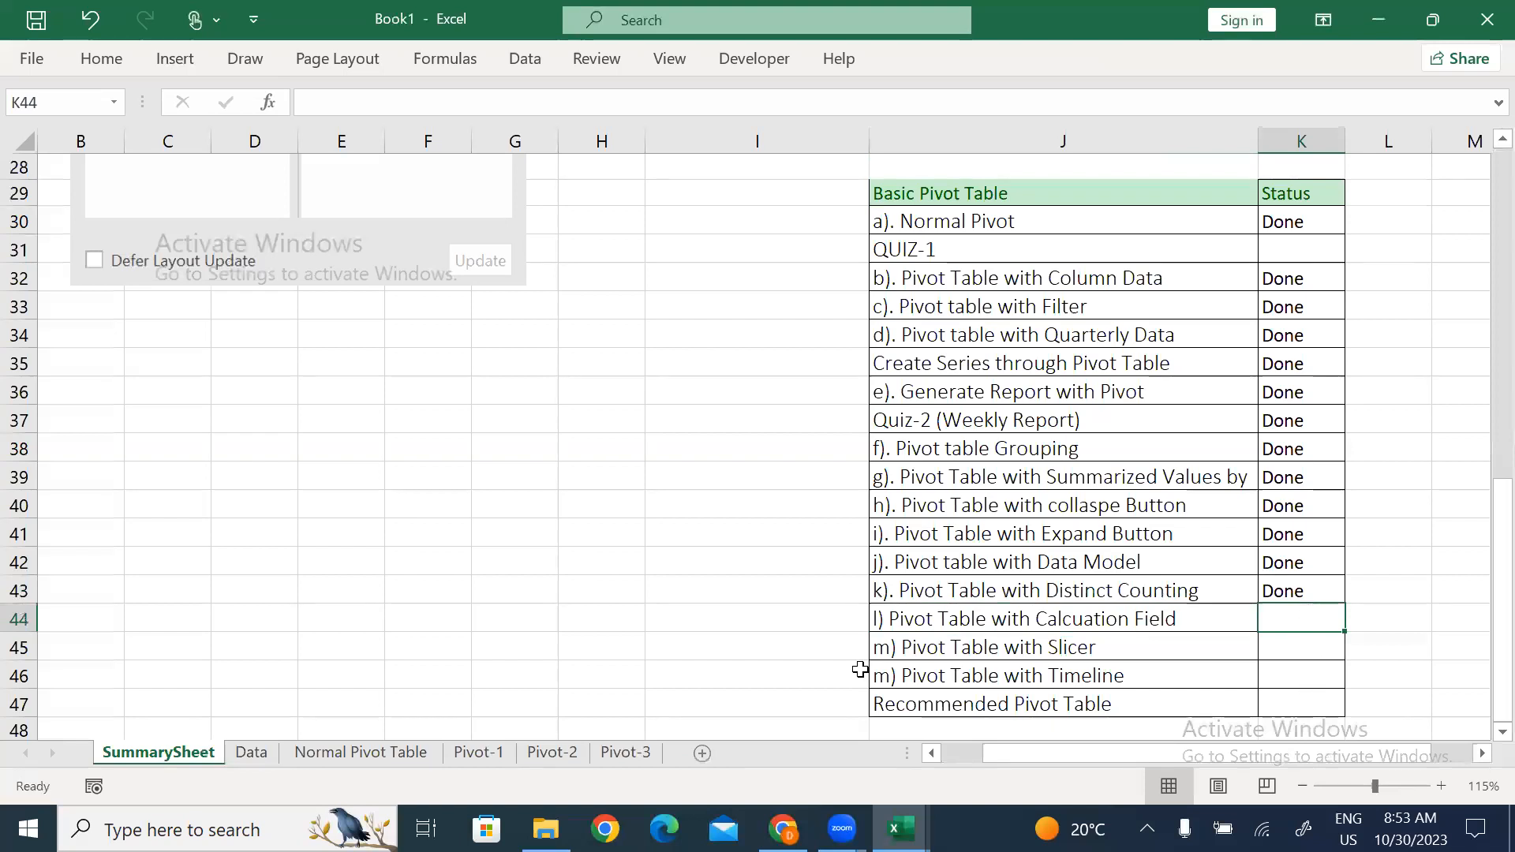
Insert a pivot table from the Data records on a new worksheet and move that sheet after Pivot-3.
click(612, 754)
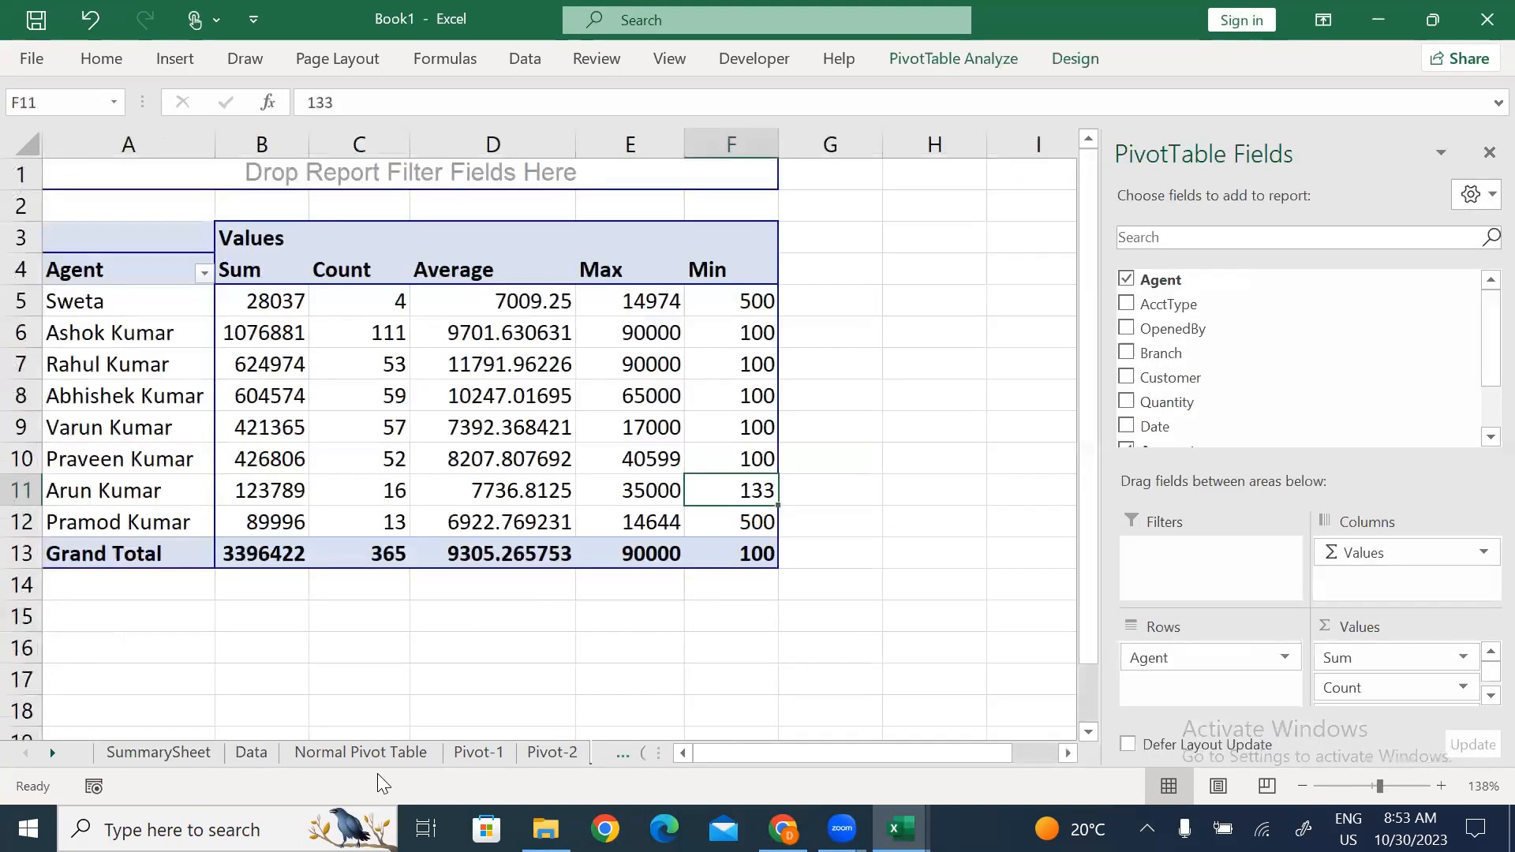
click(251, 754)
click(348, 304)
key(alt+n)
key(v)
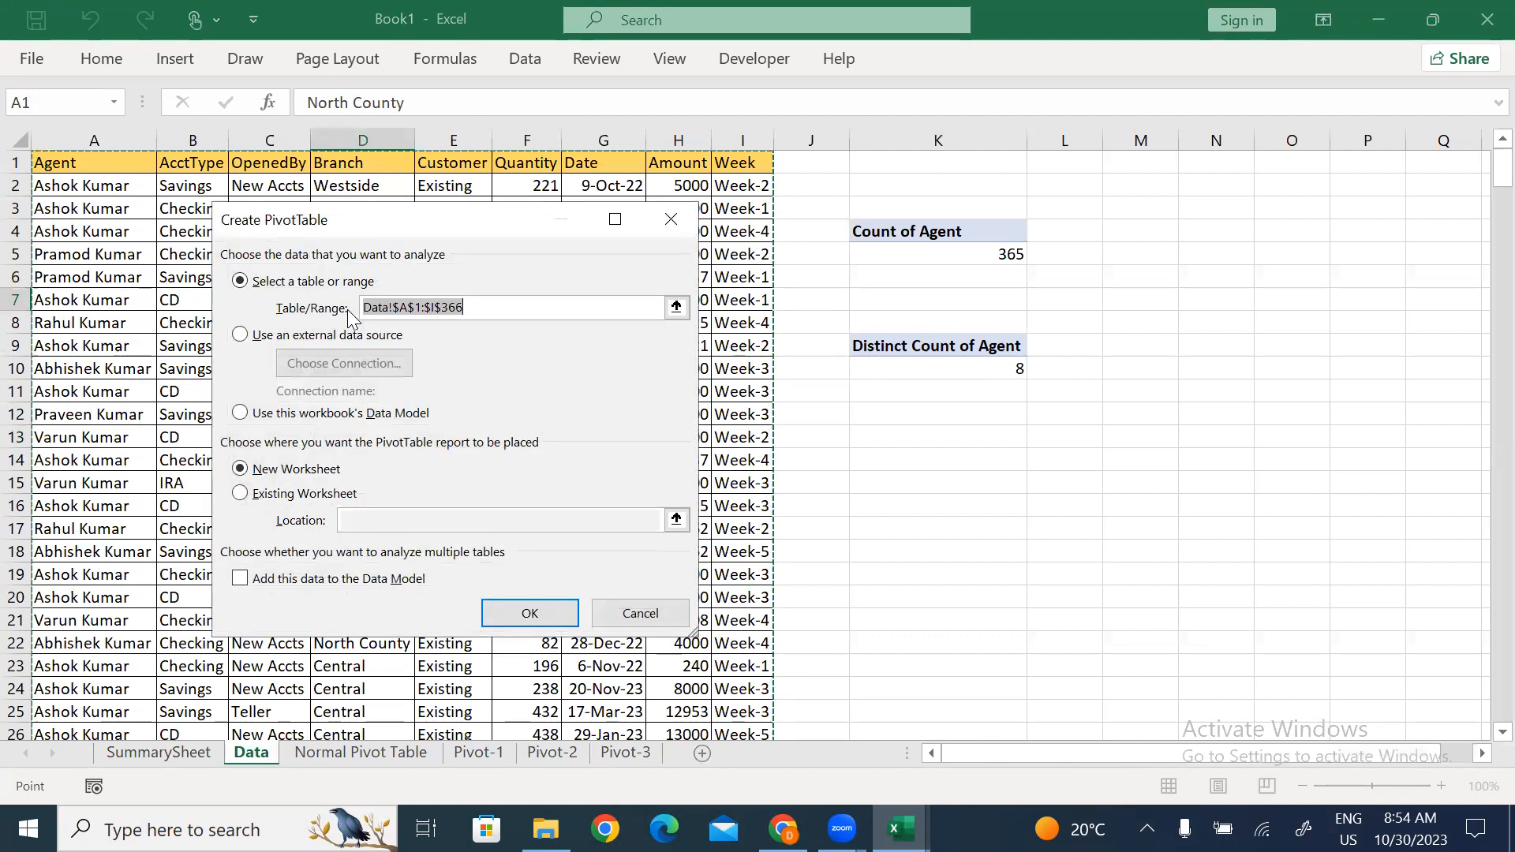
key(Return)
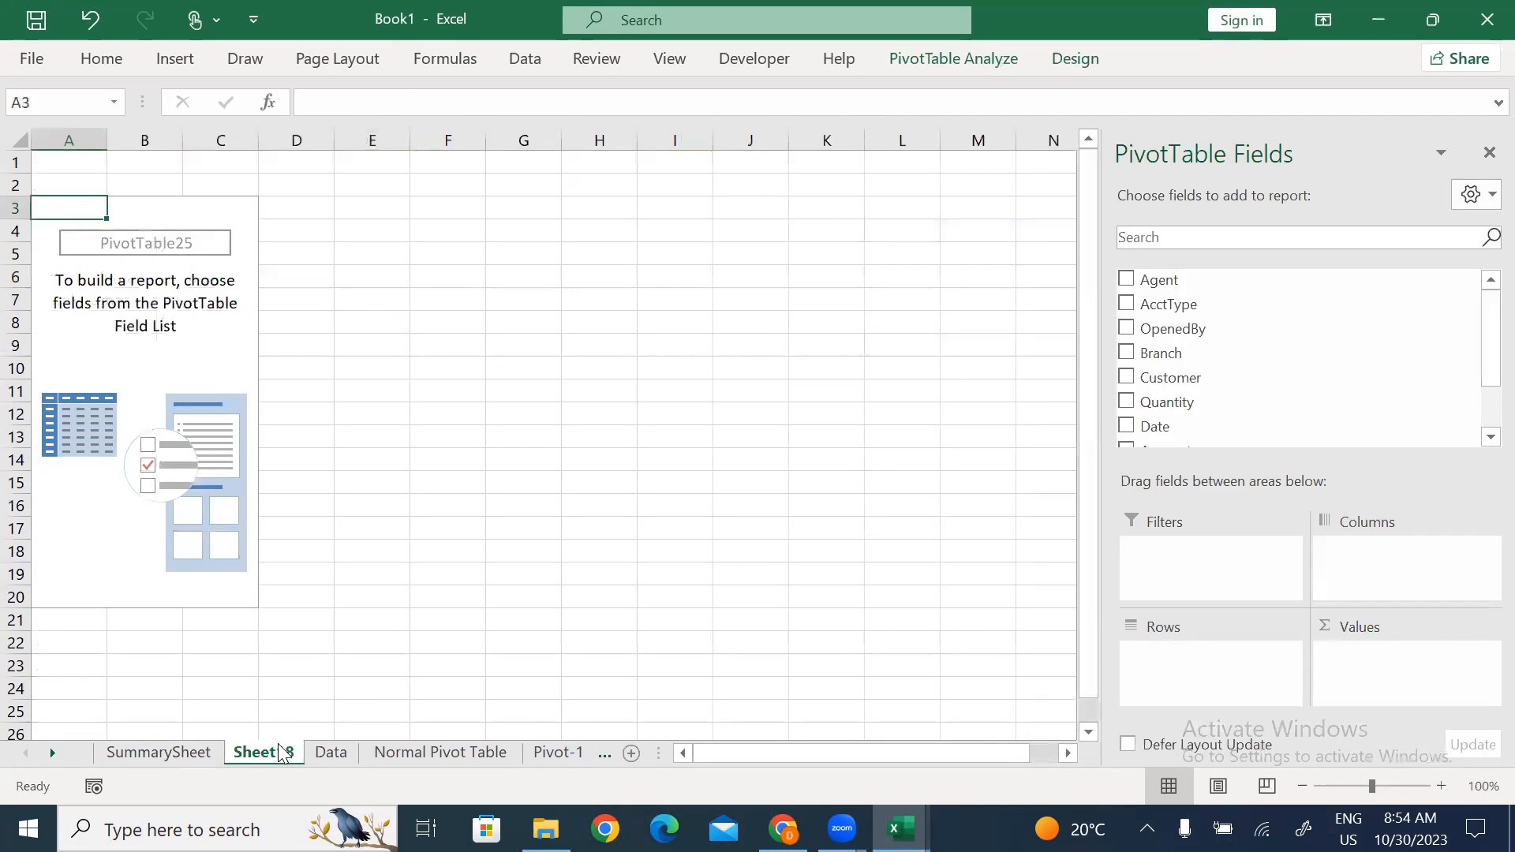
drag(264, 753, 652, 665)
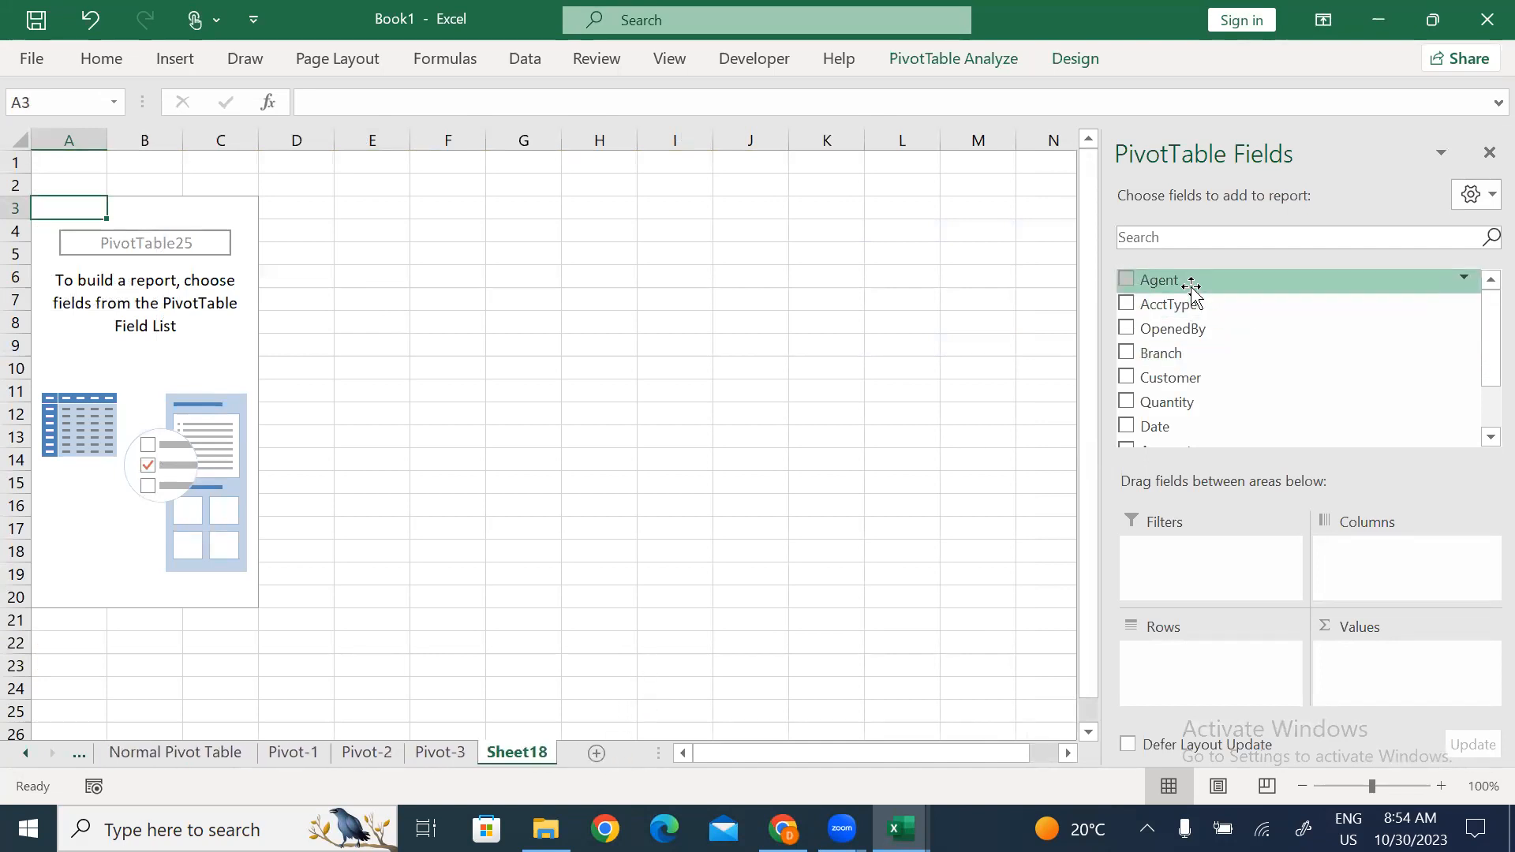
Place Agent in Rows and Amount in Values of the new pivot table.
drag(1187, 291, 1219, 686)
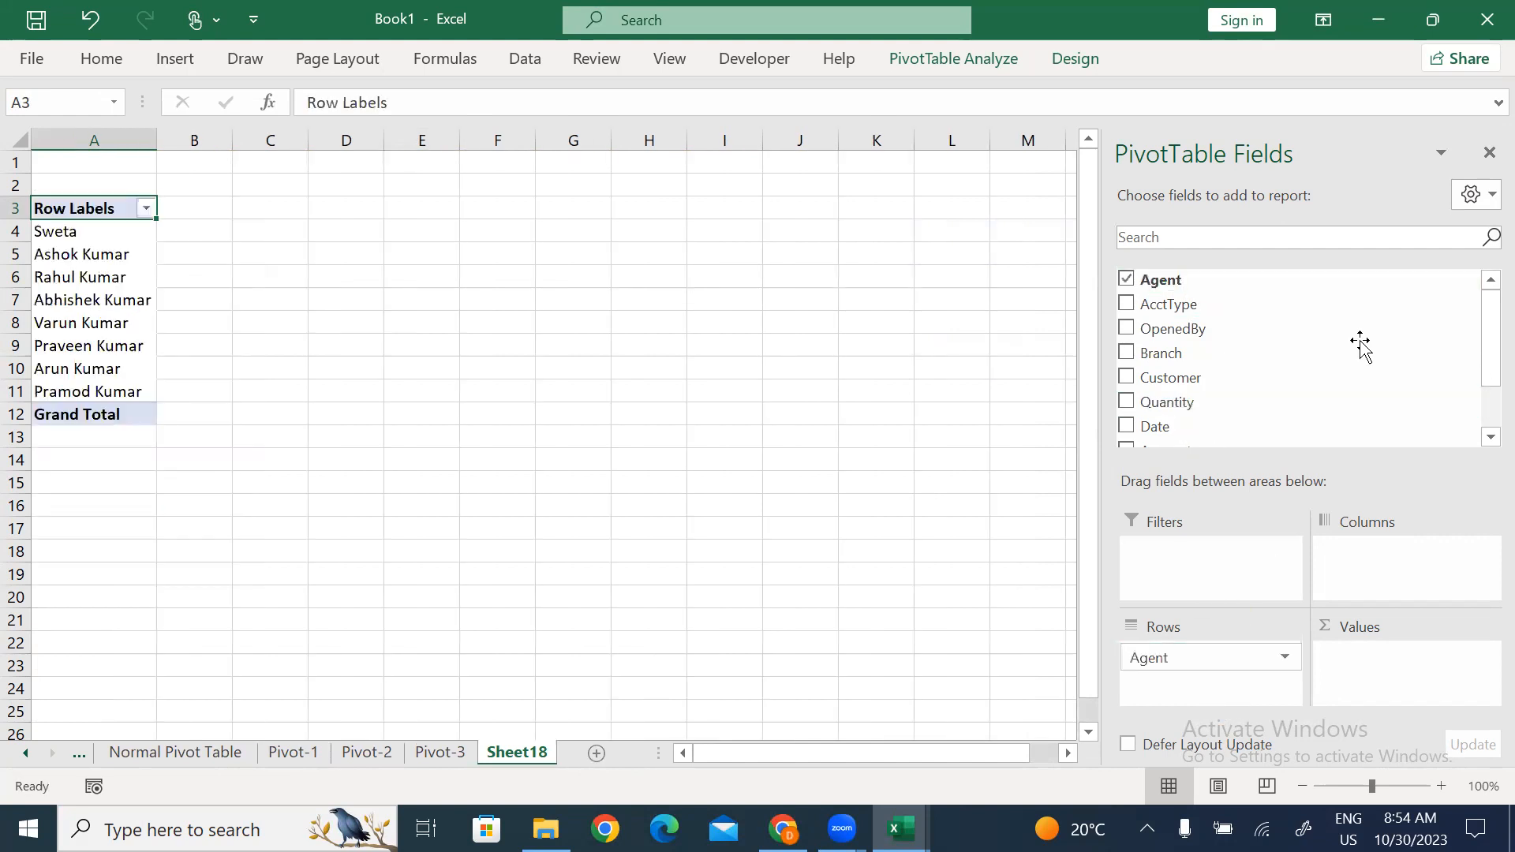
drag(1482, 332, 1309, 440)
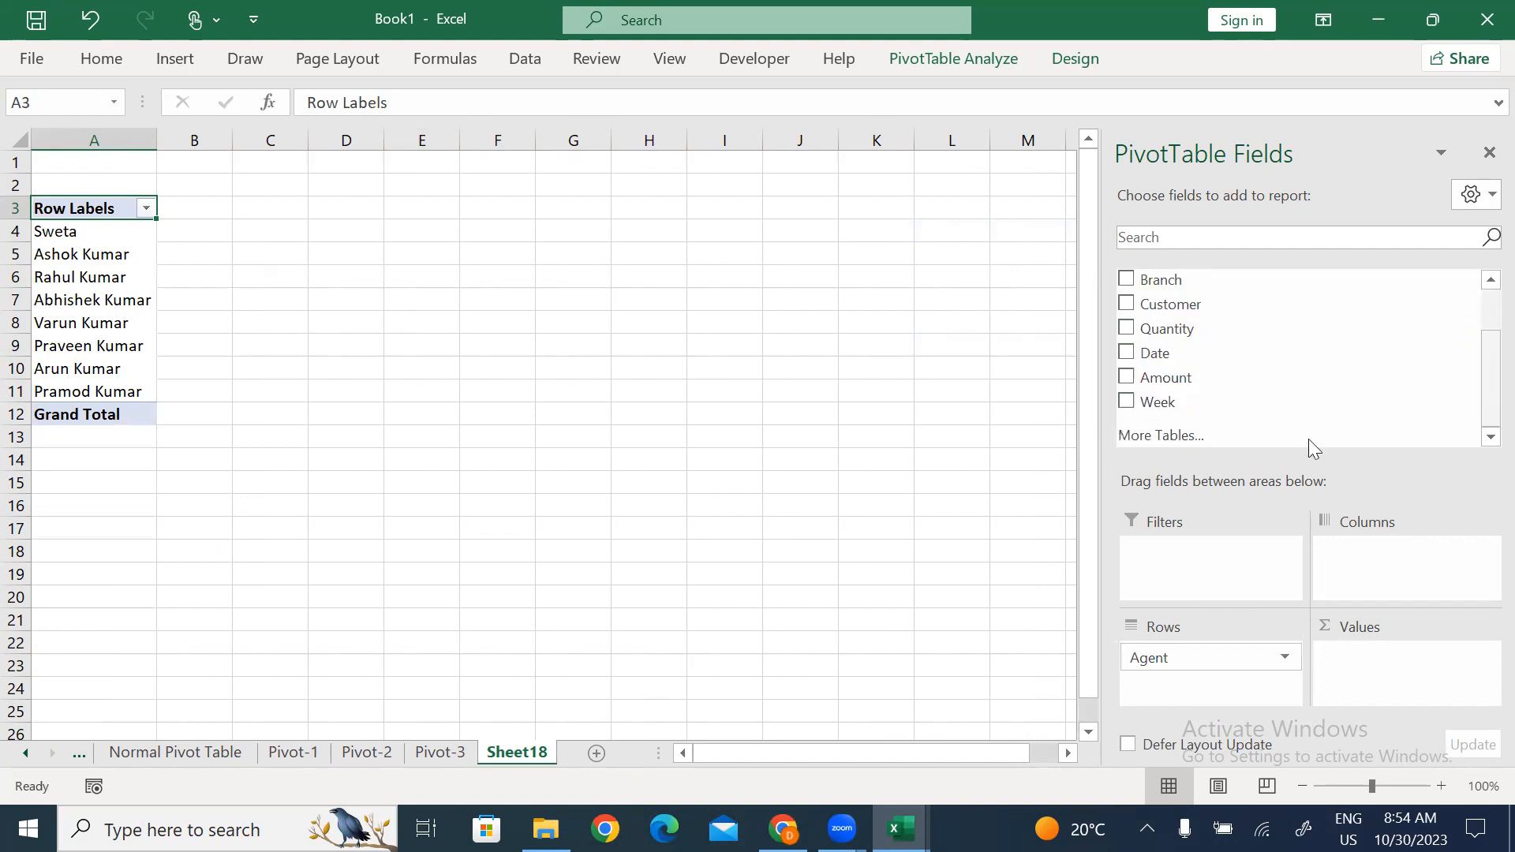
drag(1167, 379, 1401, 684)
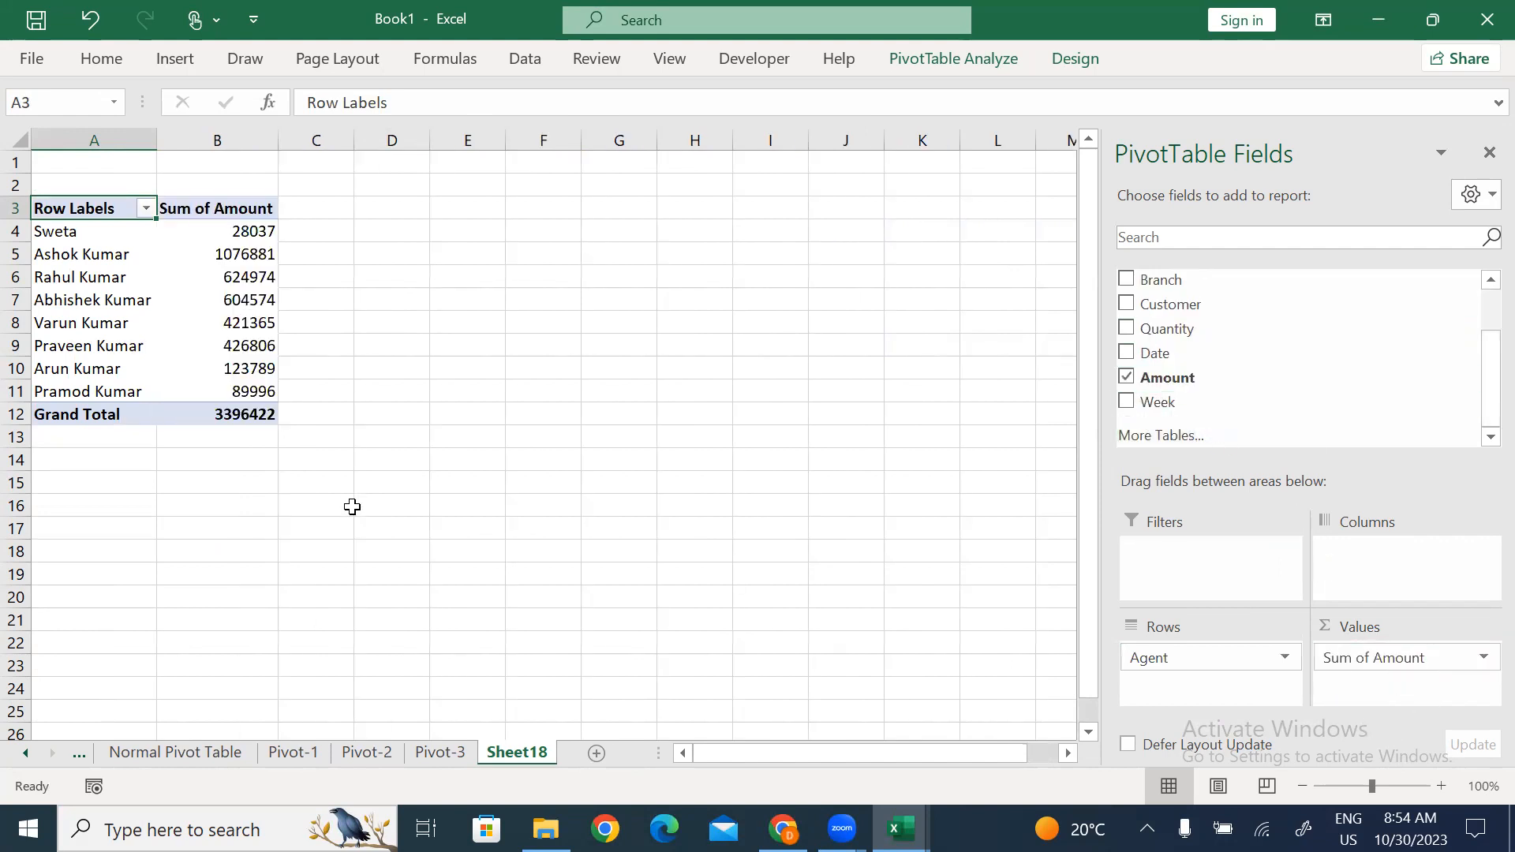
scroll(352, 506, up, 4)
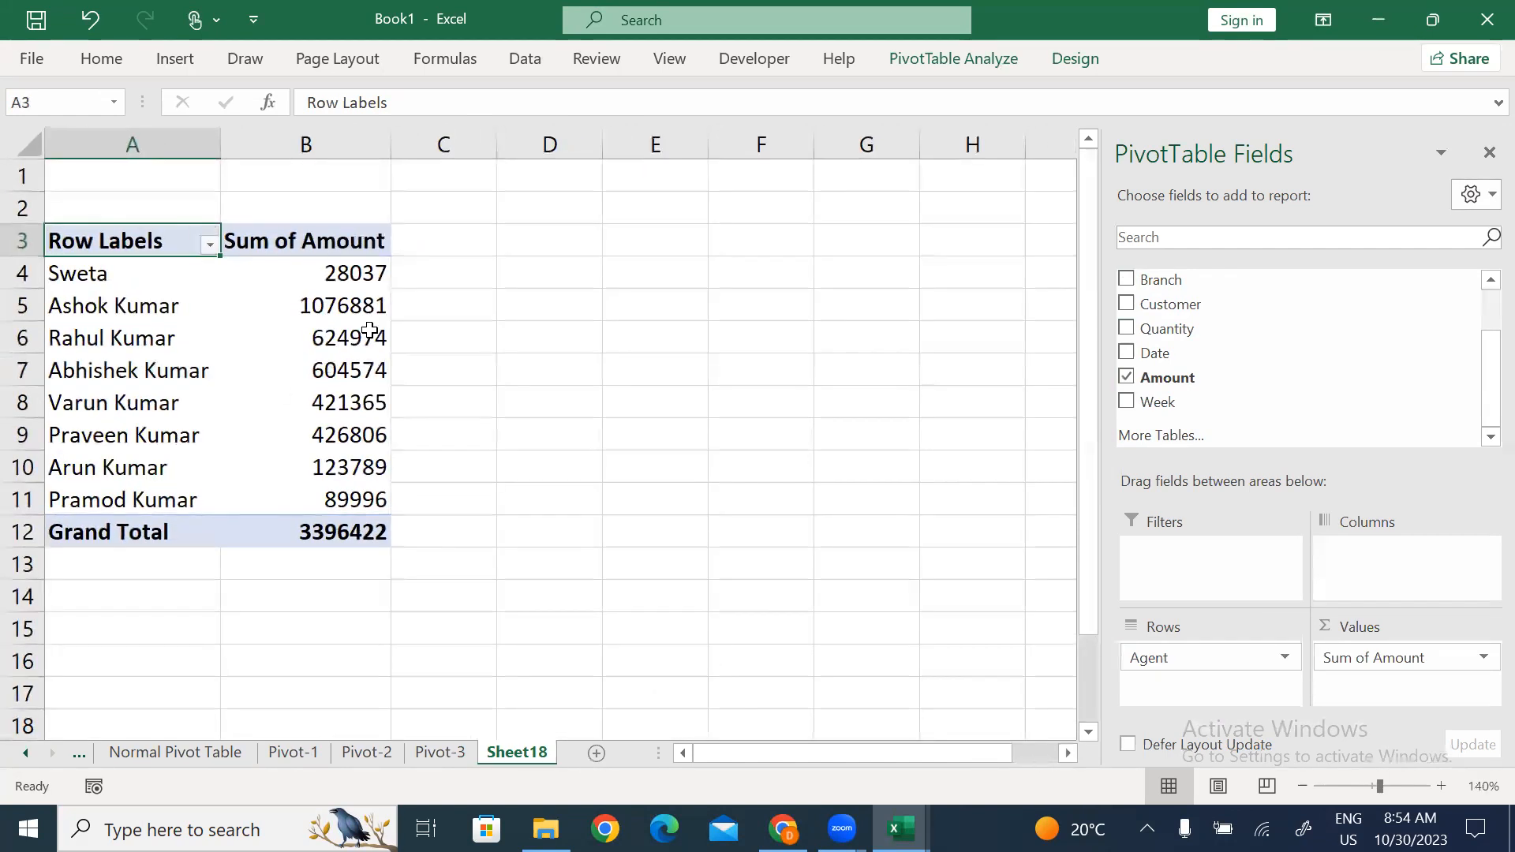
drag(434, 264, 418, 515)
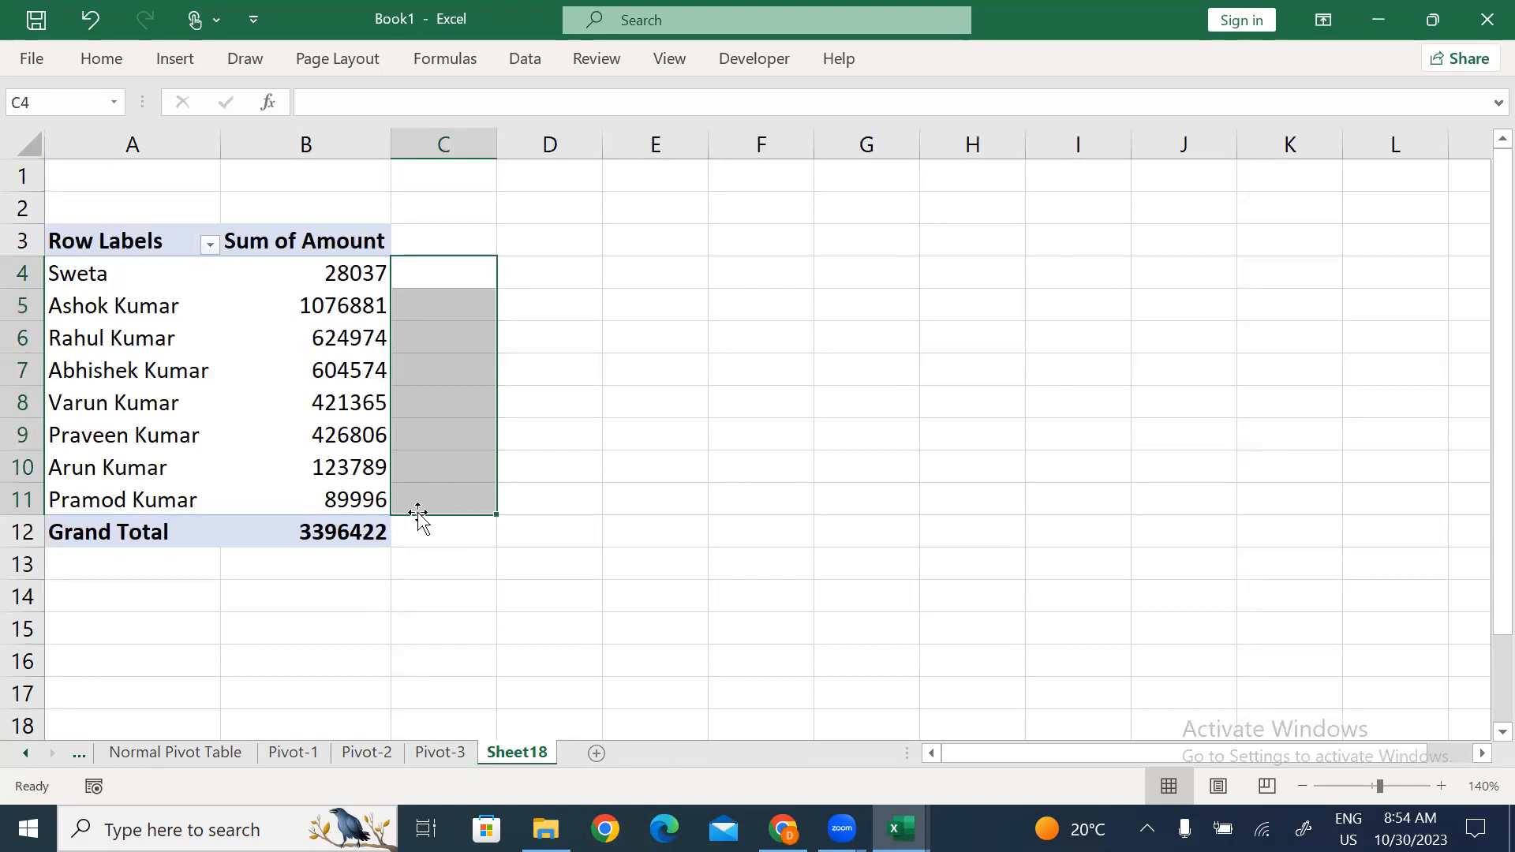
click(327, 350)
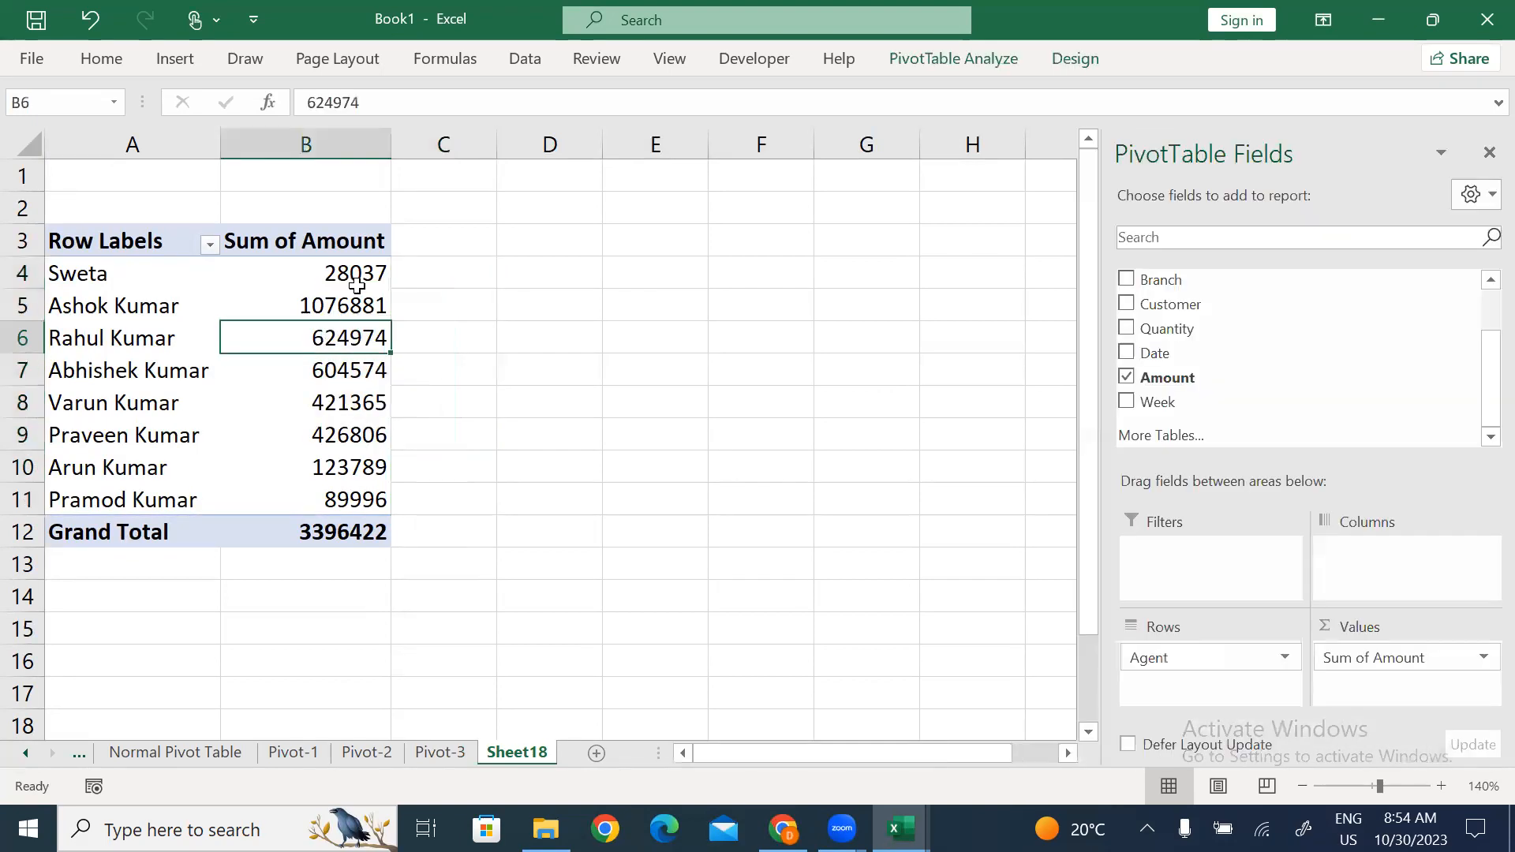
drag(352, 274, 342, 499)
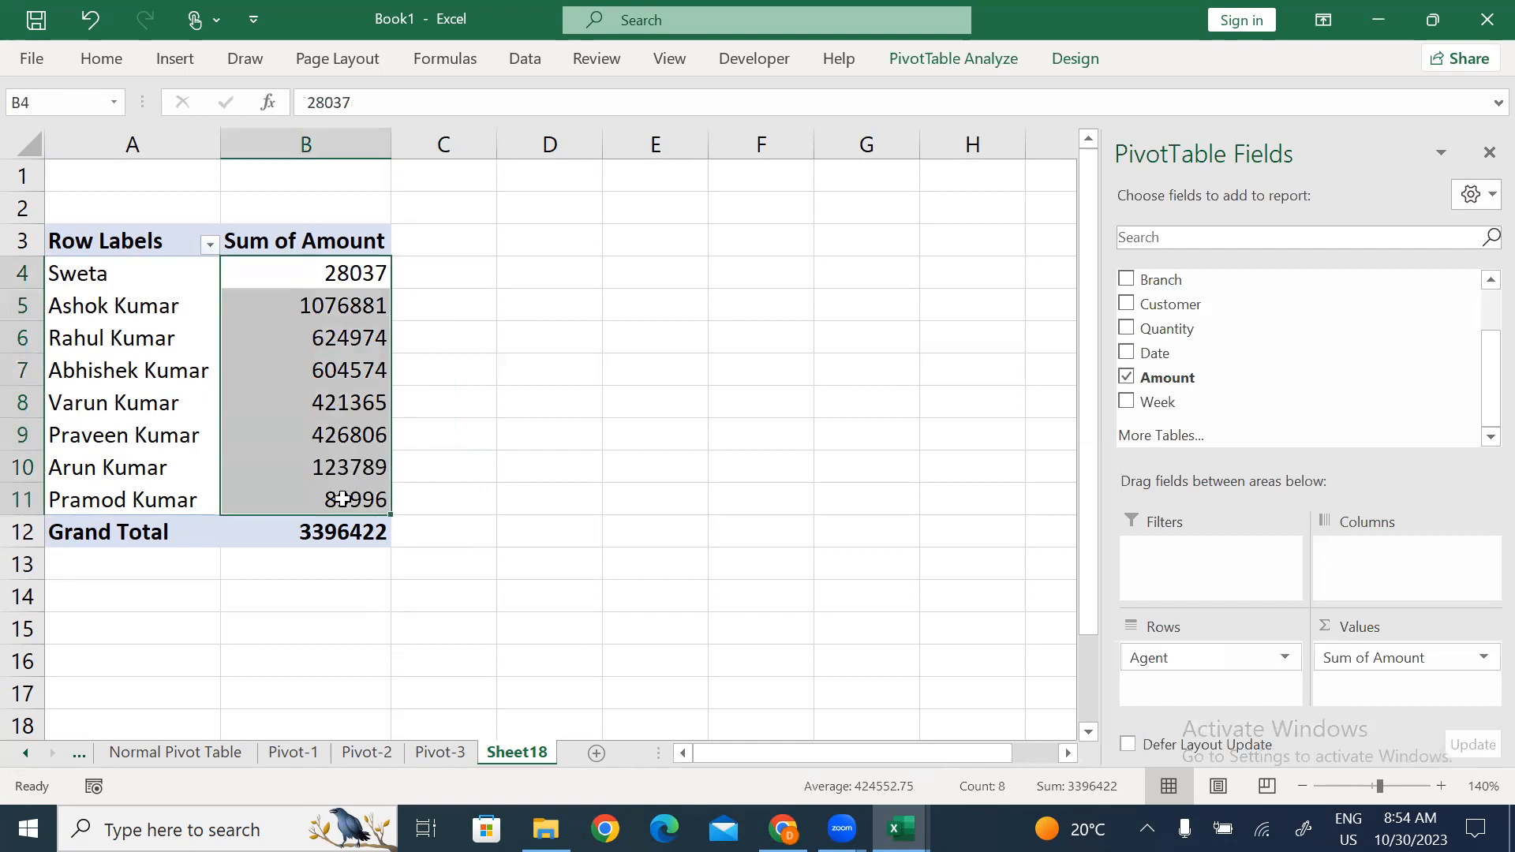
click(347, 435)
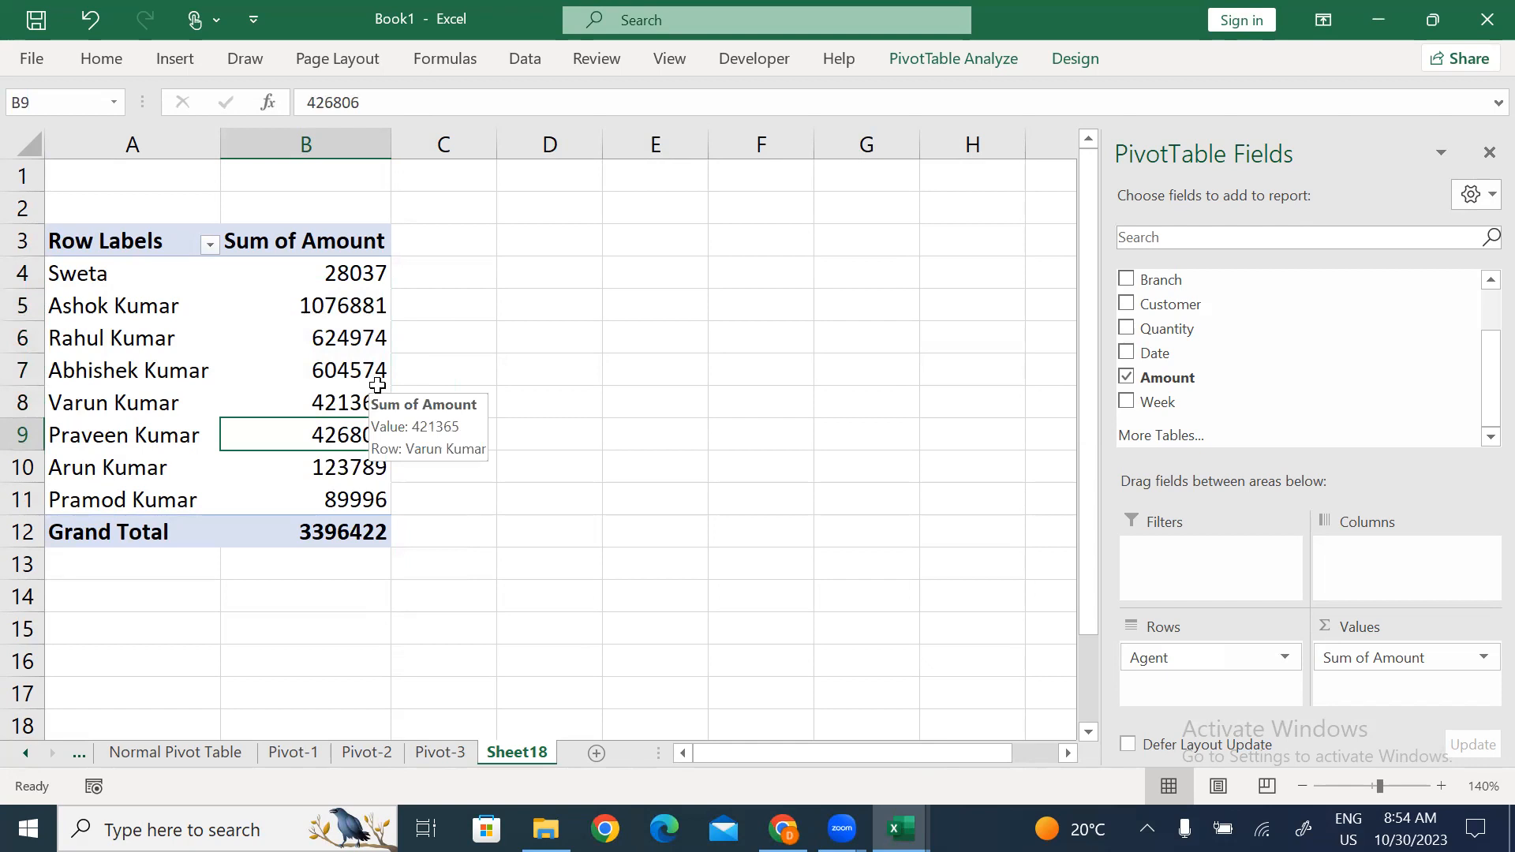
Insert a calculated field named Bonus into the pivot table with the formula = Amount*25%.
click(338, 306)
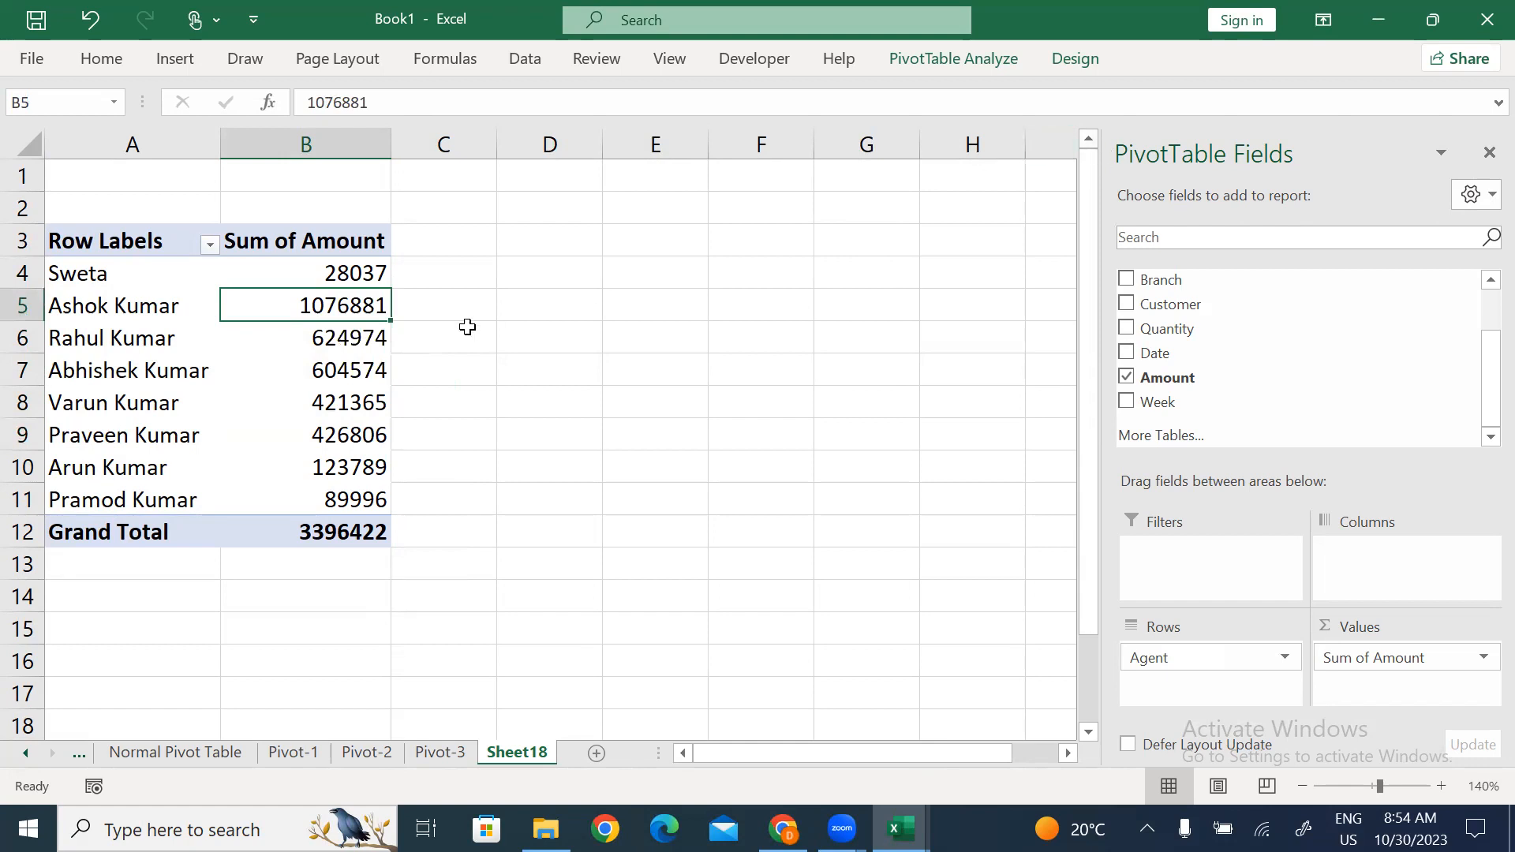
click(965, 61)
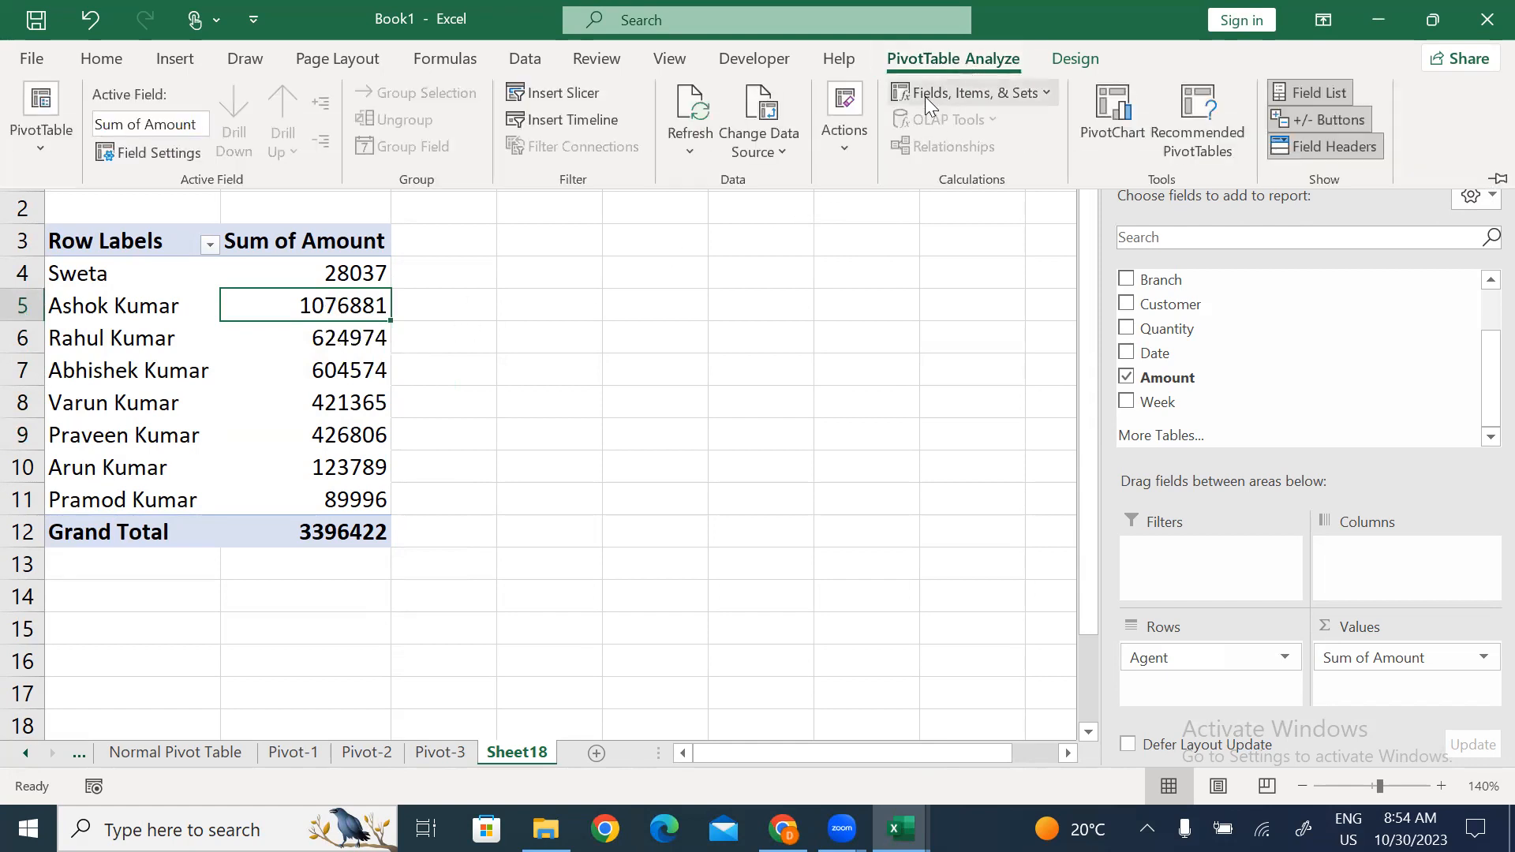
click(1042, 90)
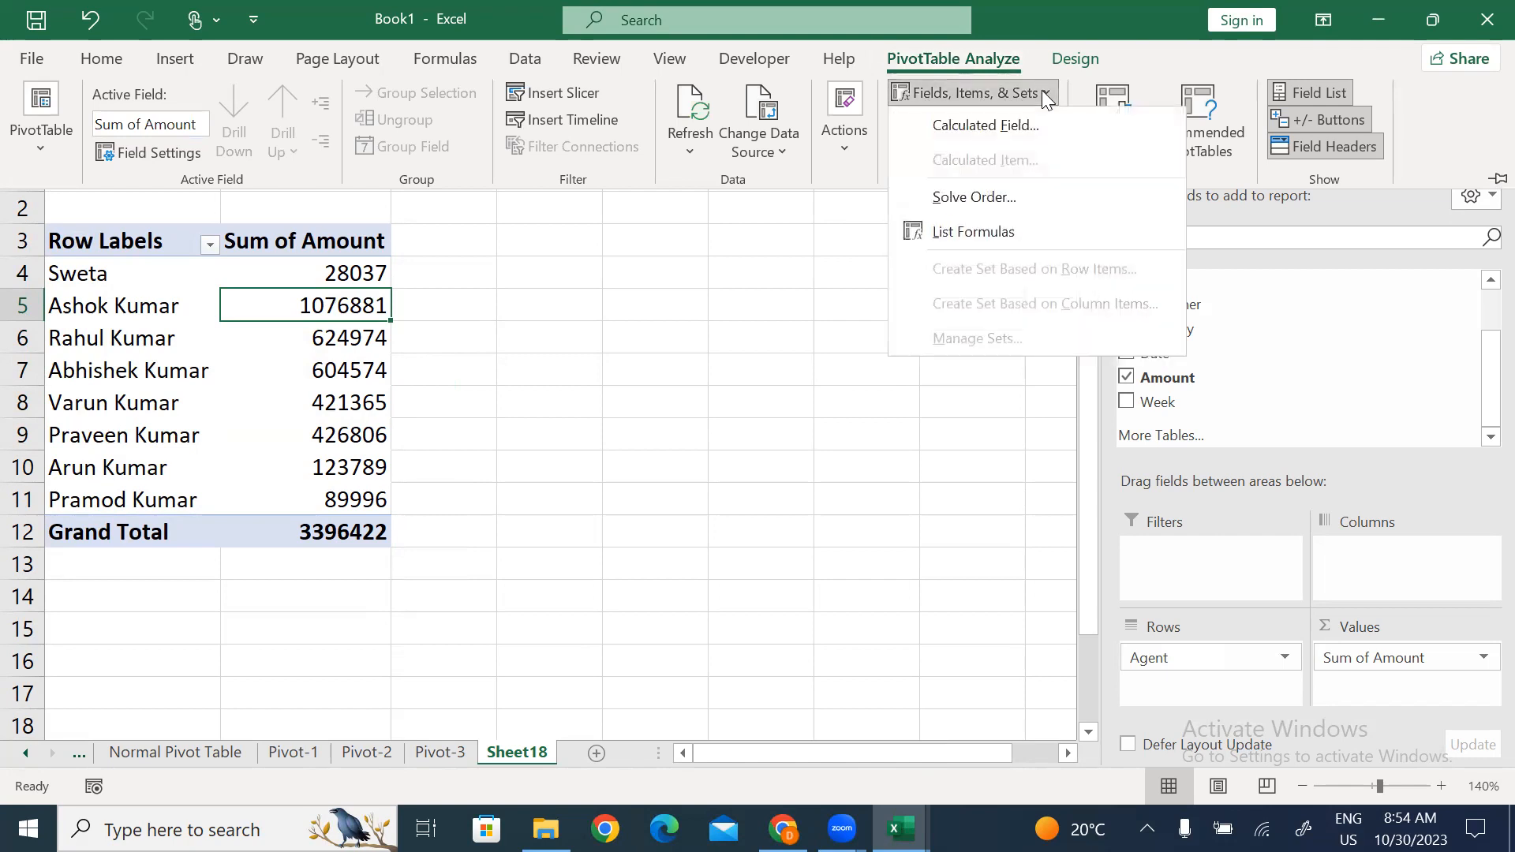
click(999, 127)
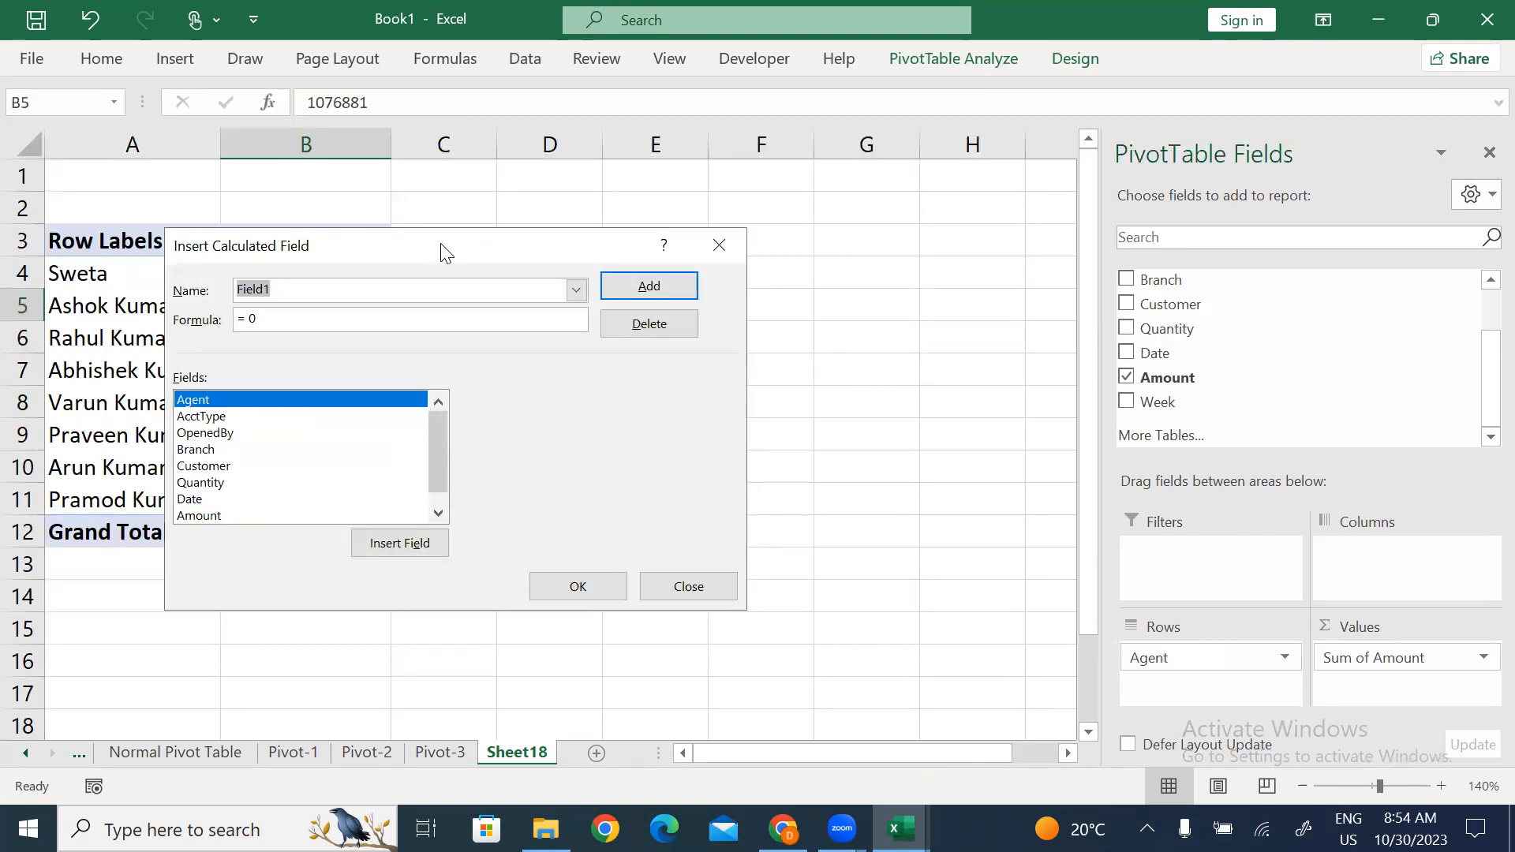
drag(447, 252, 730, 216)
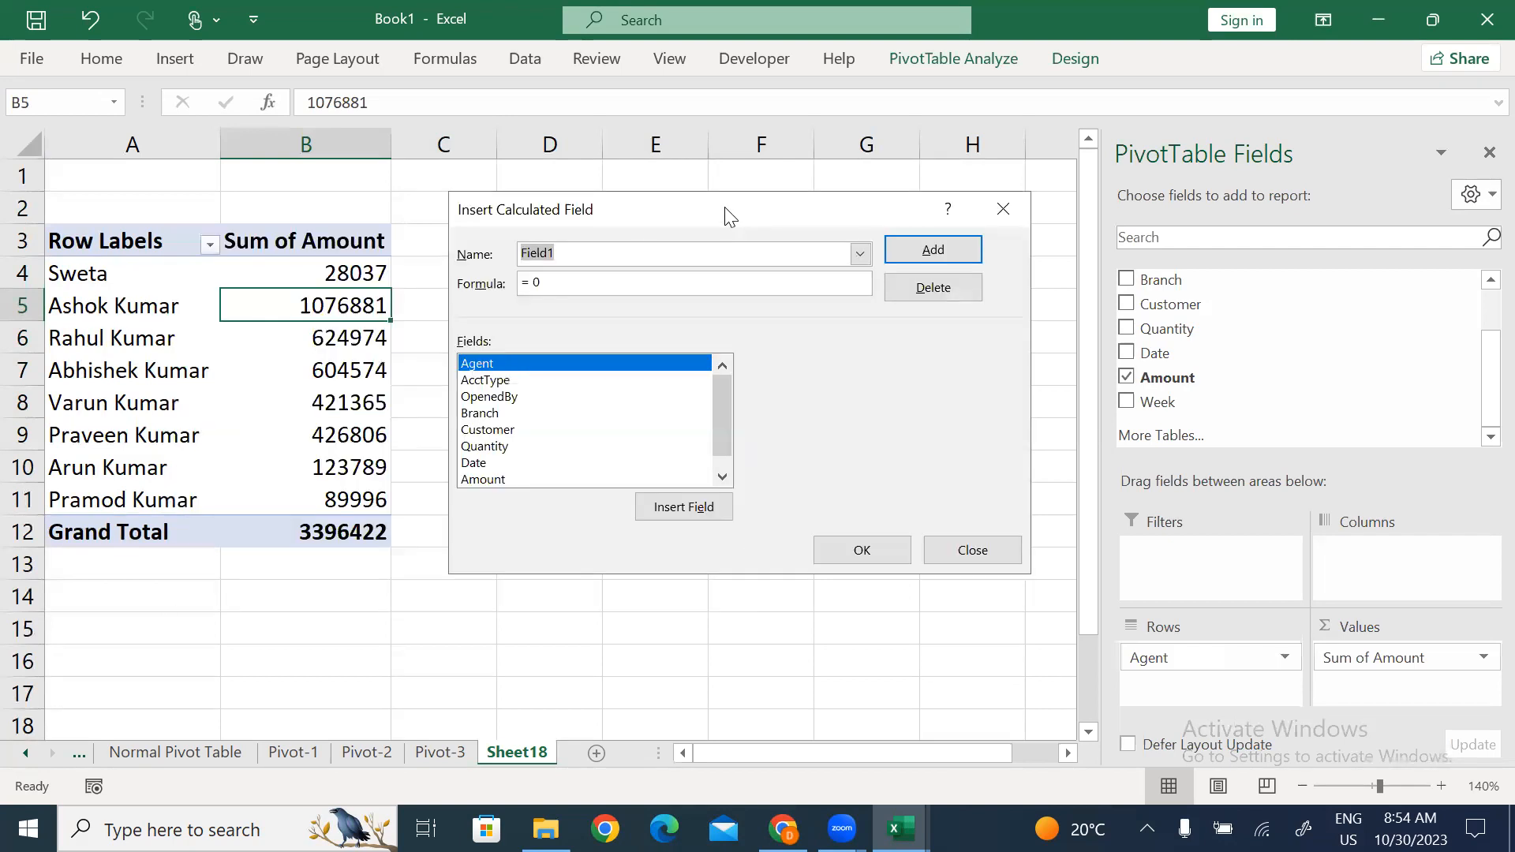
click(585, 252)
key(BackSpace)
key(BackSpace)
key(BackSpace)
key(BackSpace)
key(BackSpace)
key(BackSpace)
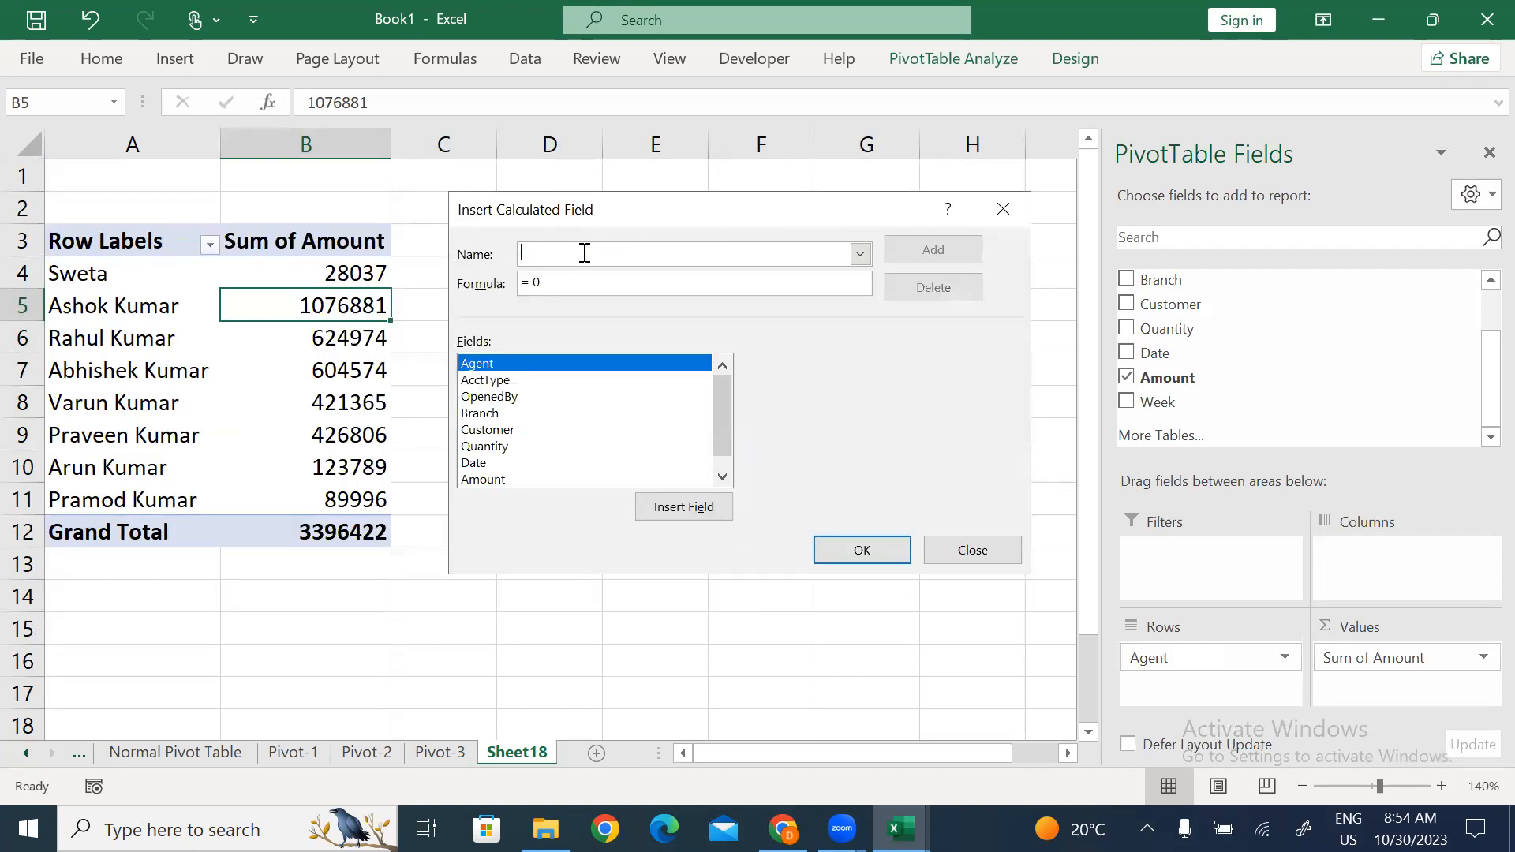
text(Bonus)
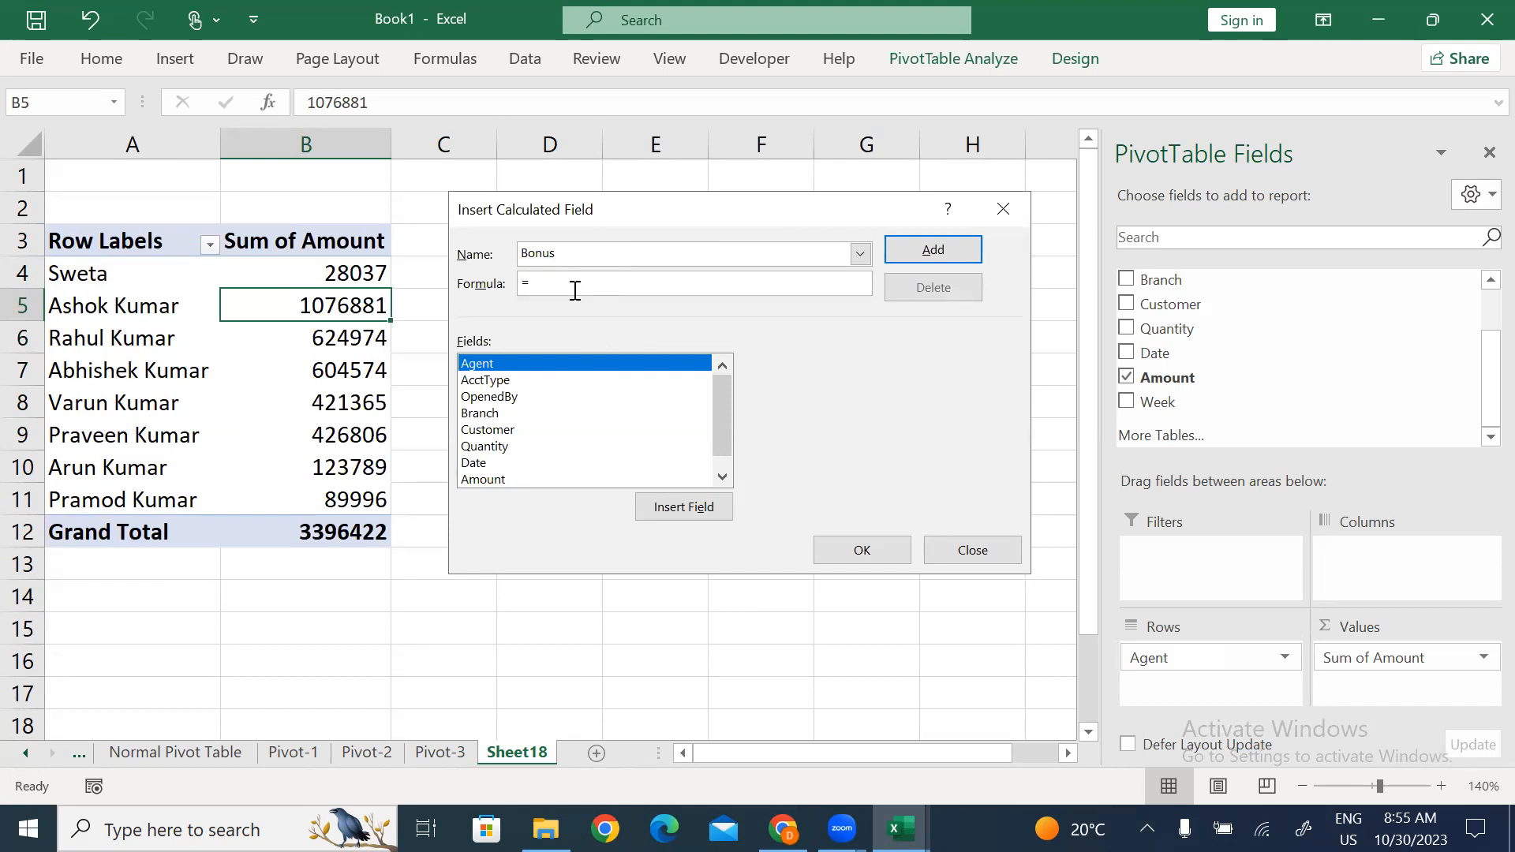
double_click(491, 479)
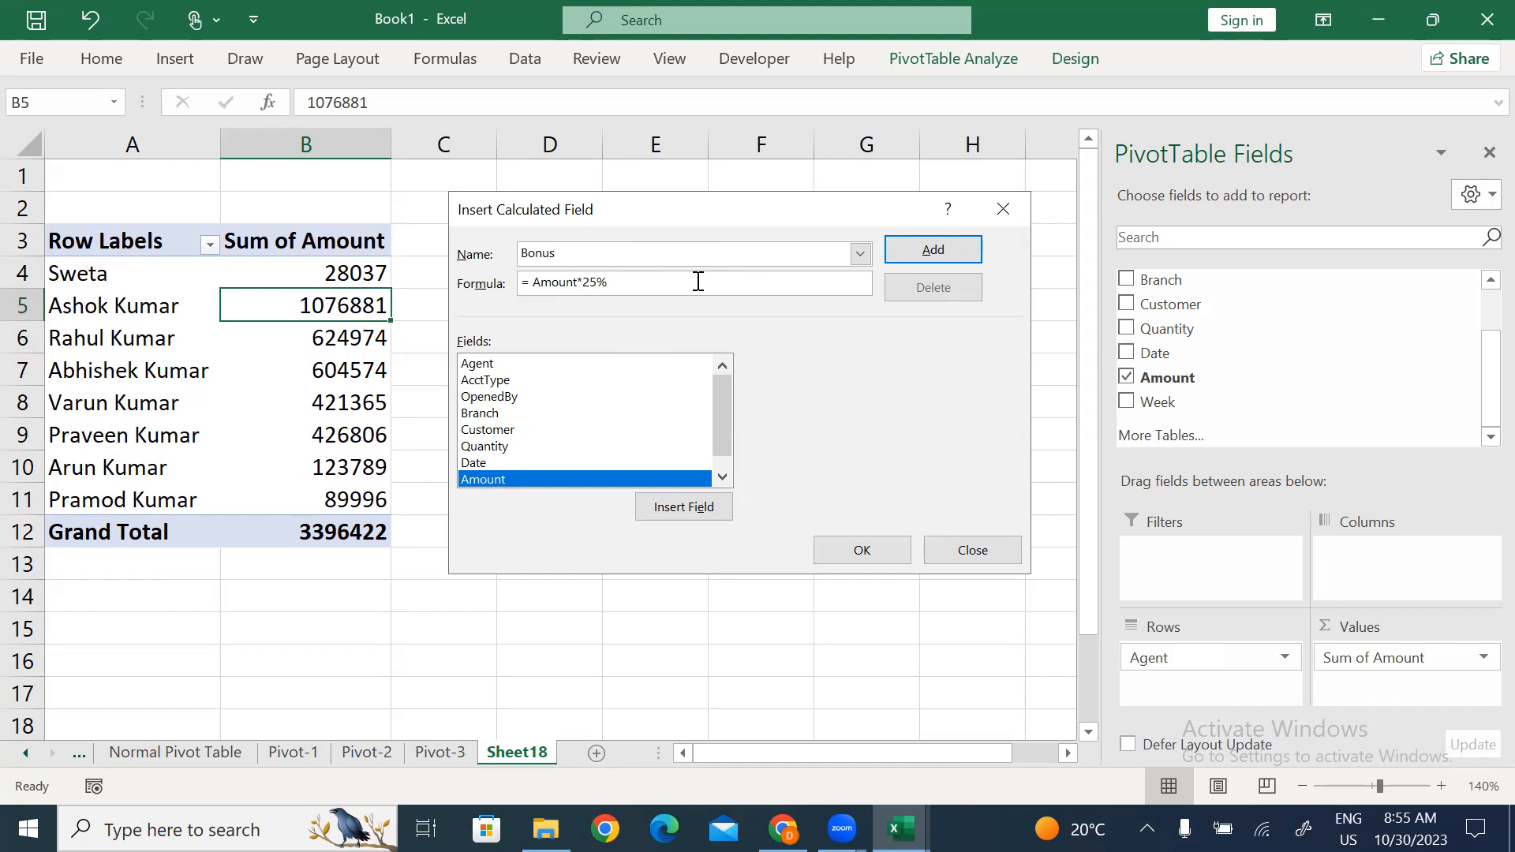
click(863, 551)
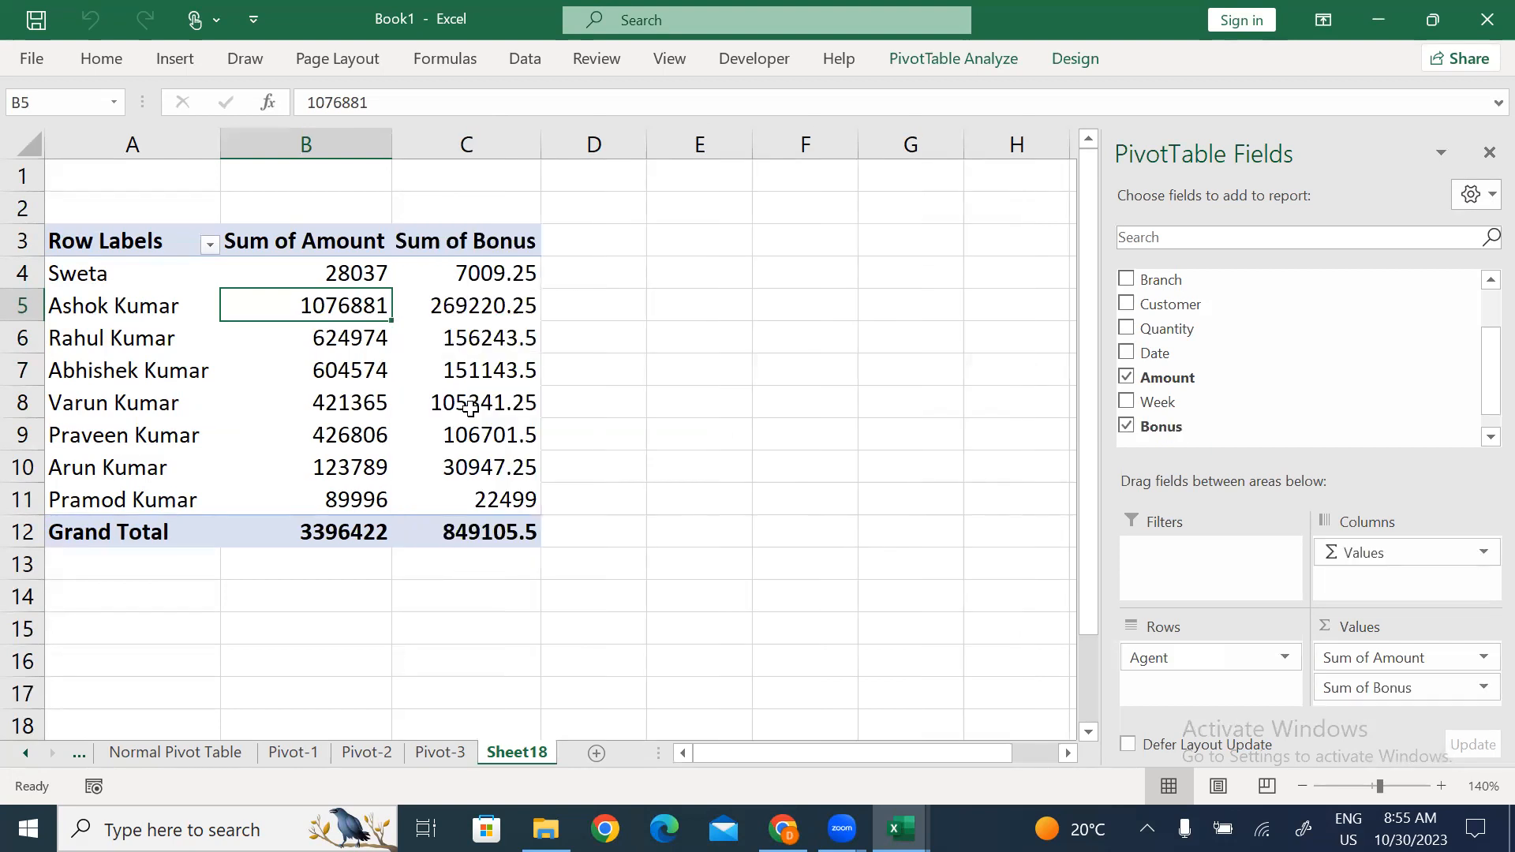
drag(484, 272, 463, 497)
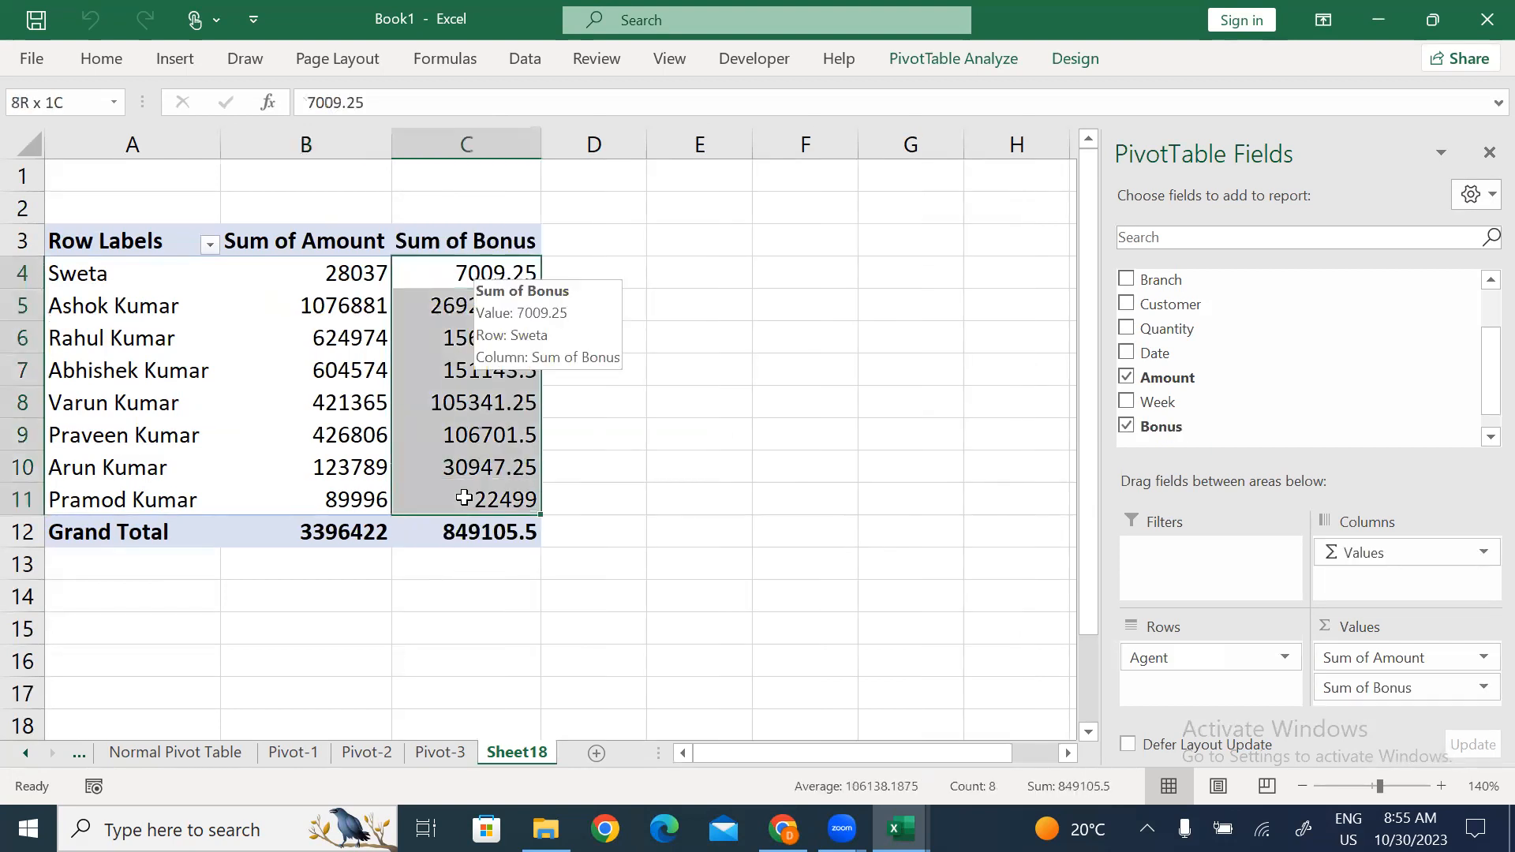
click(467, 473)
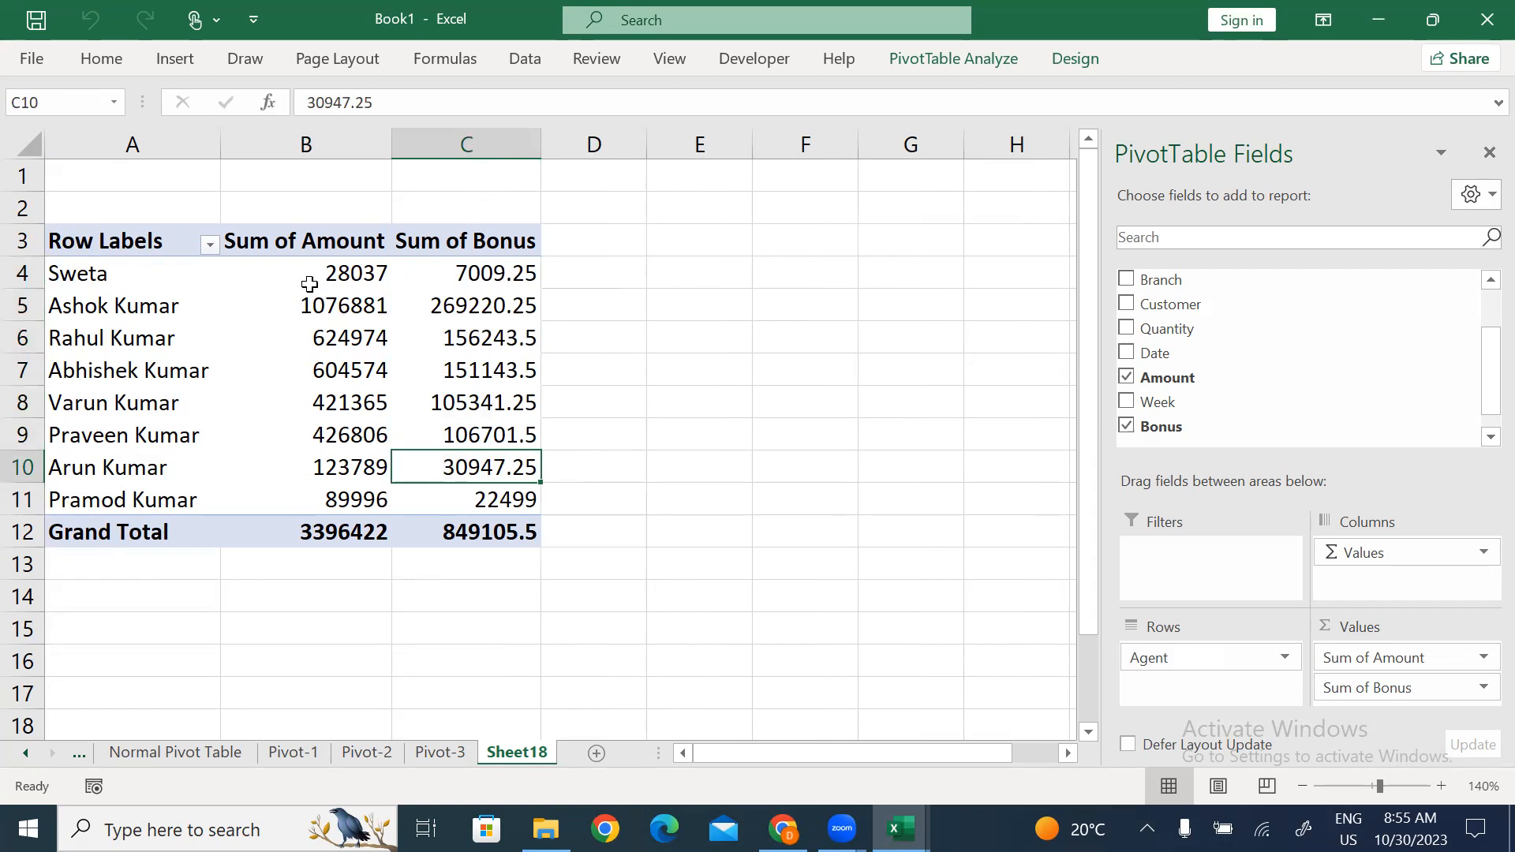
drag(496, 278, 493, 490)
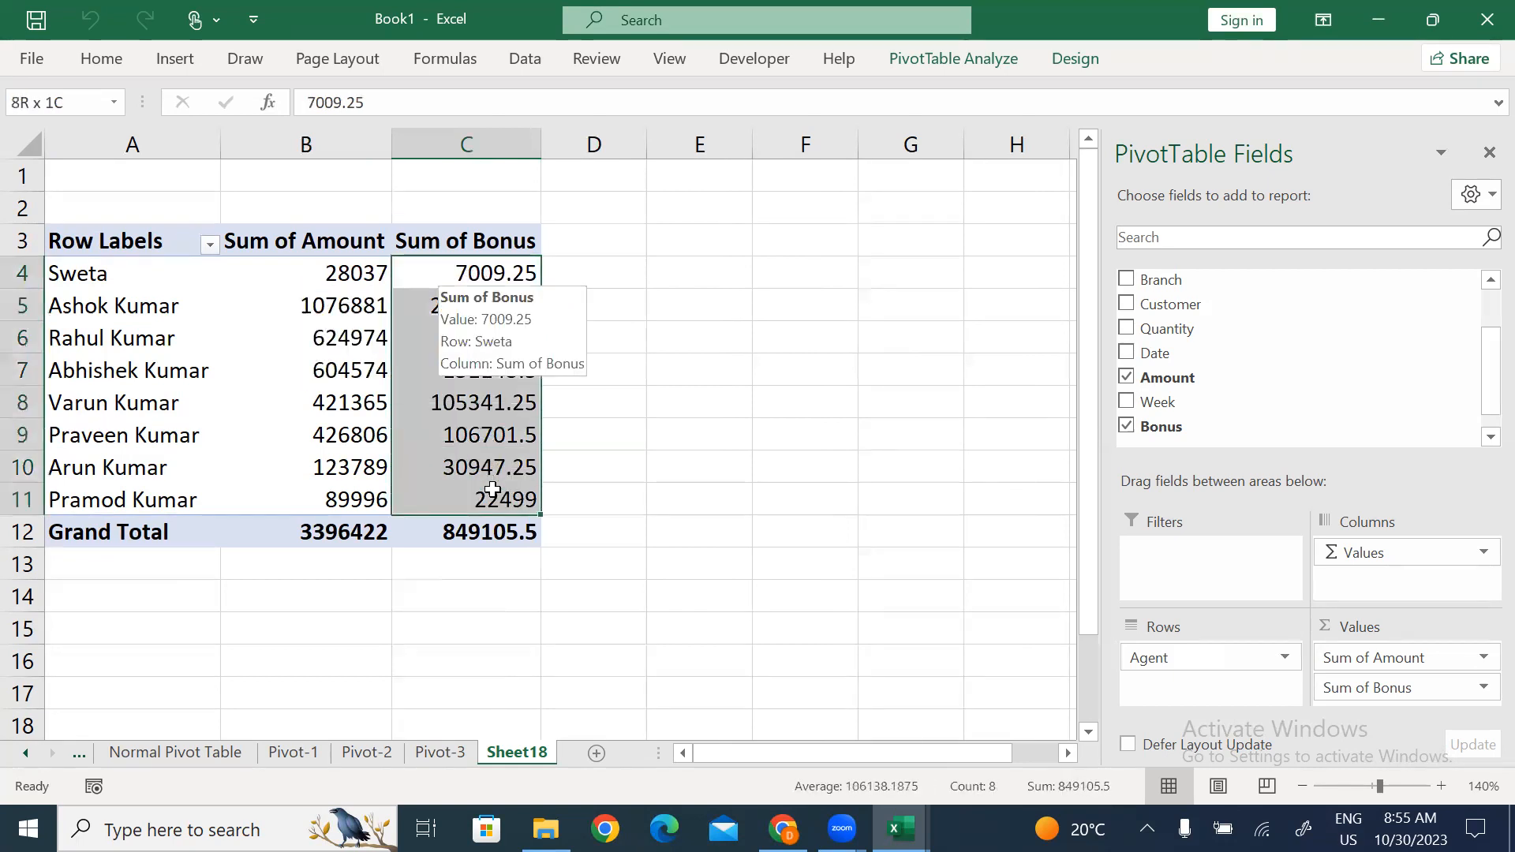
click(492, 489)
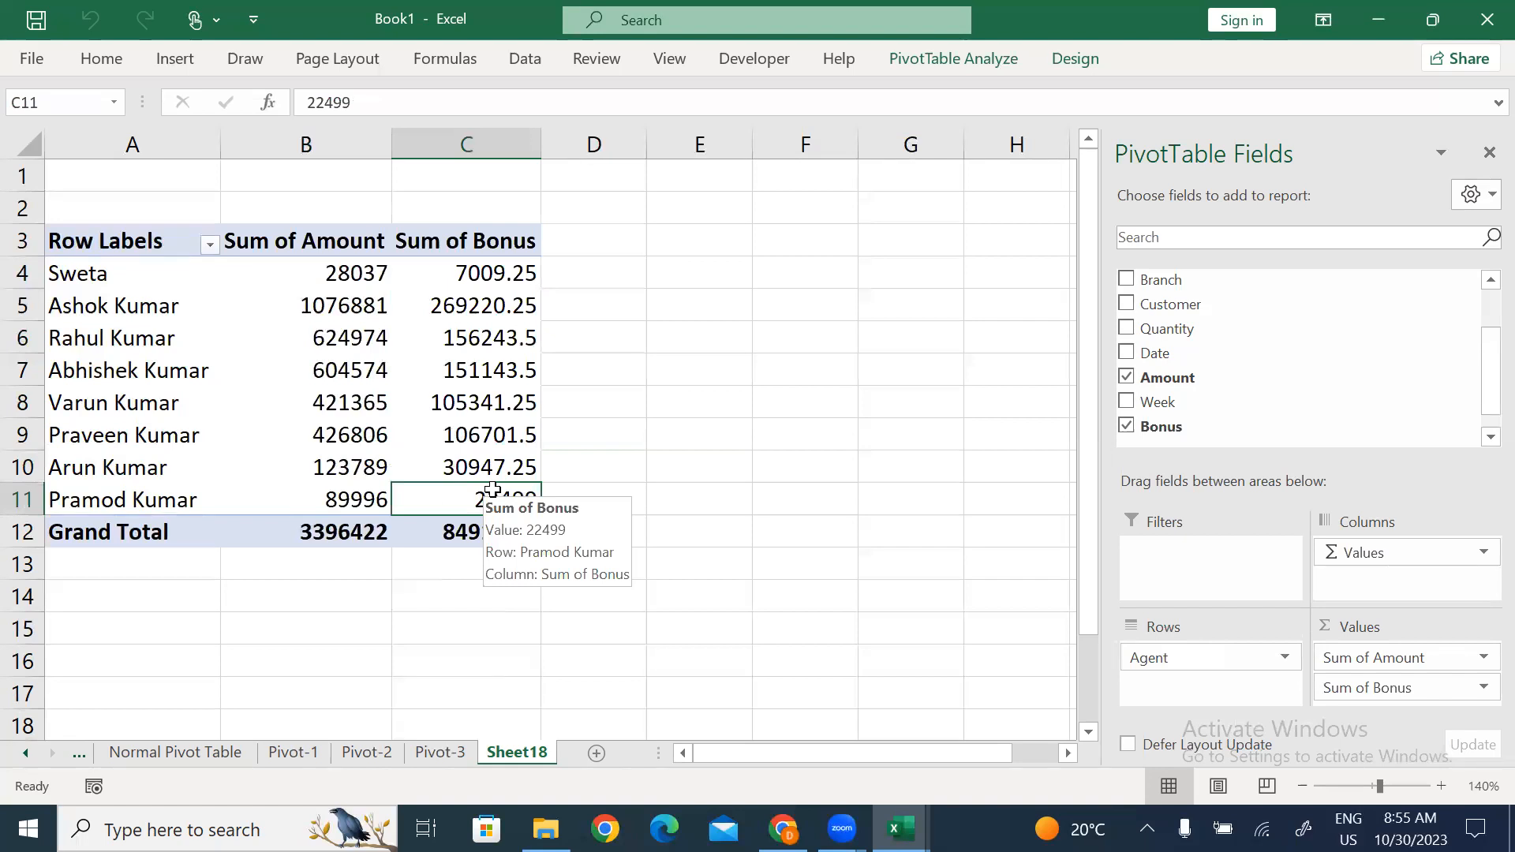
Insert a second calculated field named Net Amount with the formula = Amount - Bonus.
click(513, 312)
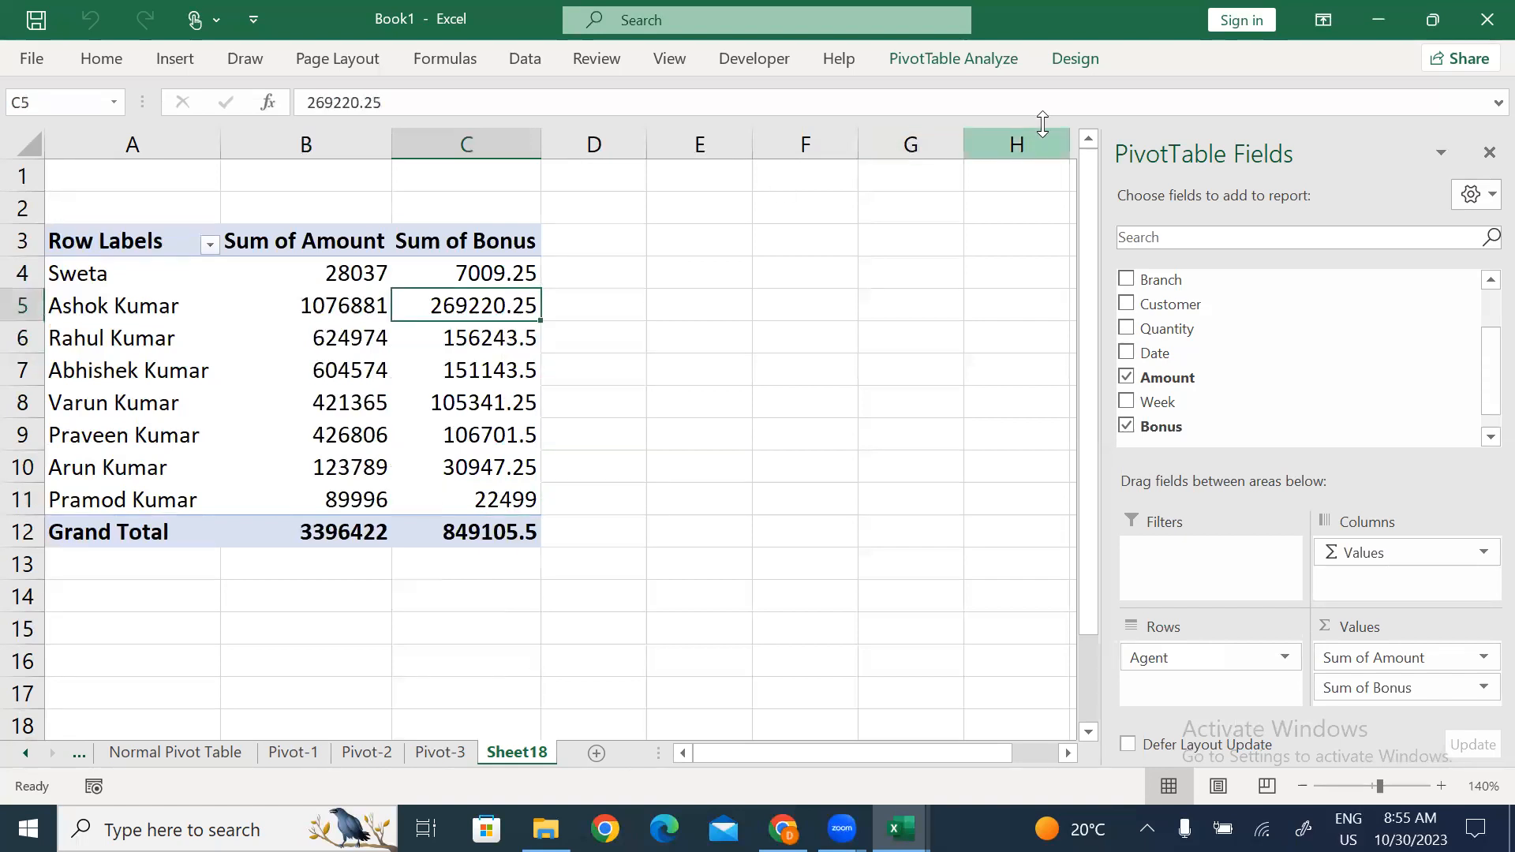
click(957, 57)
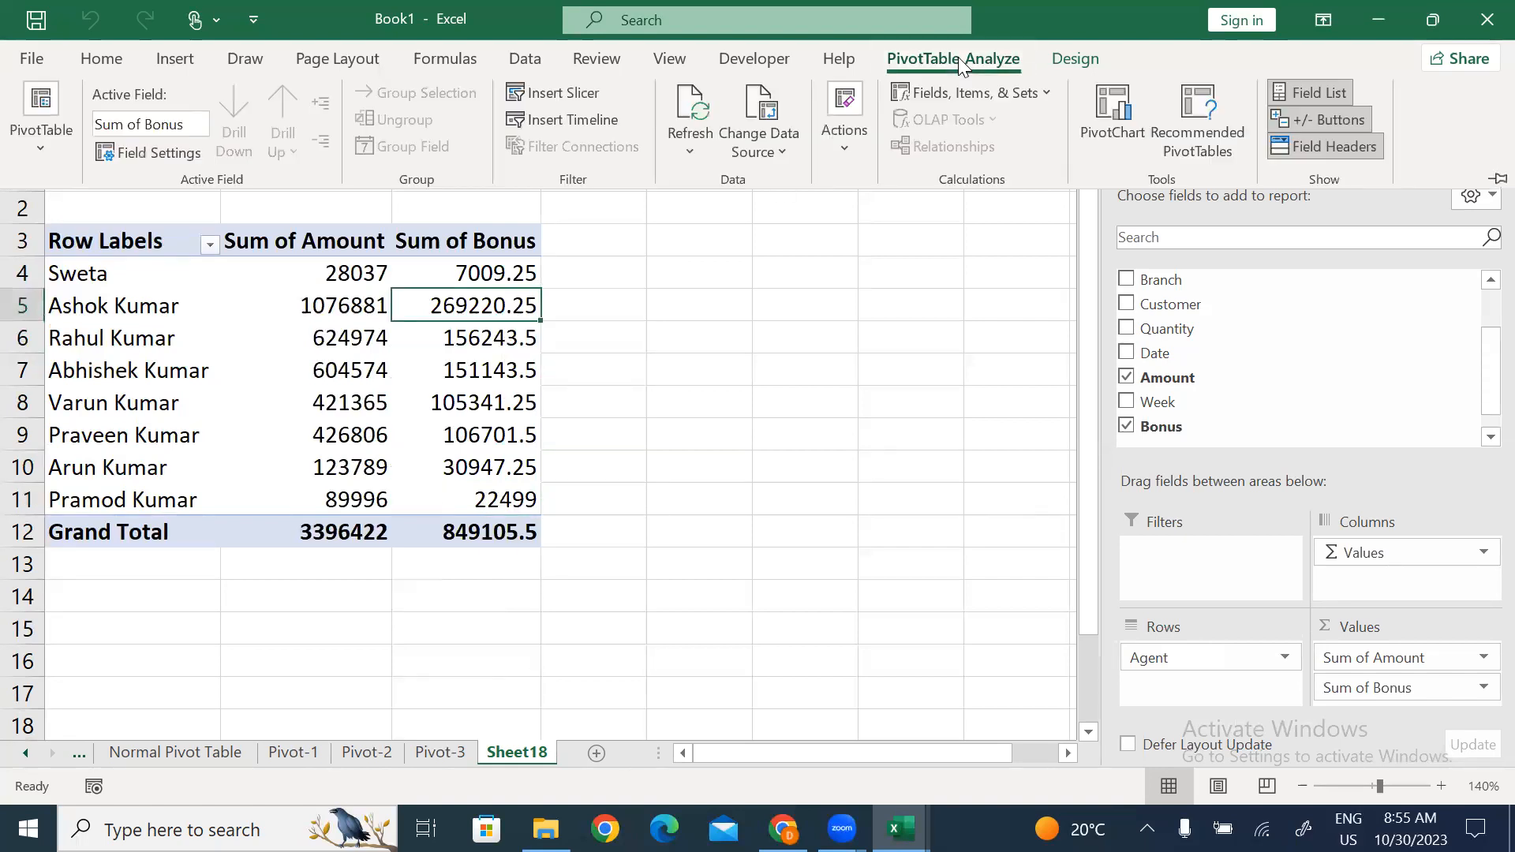
click(1033, 90)
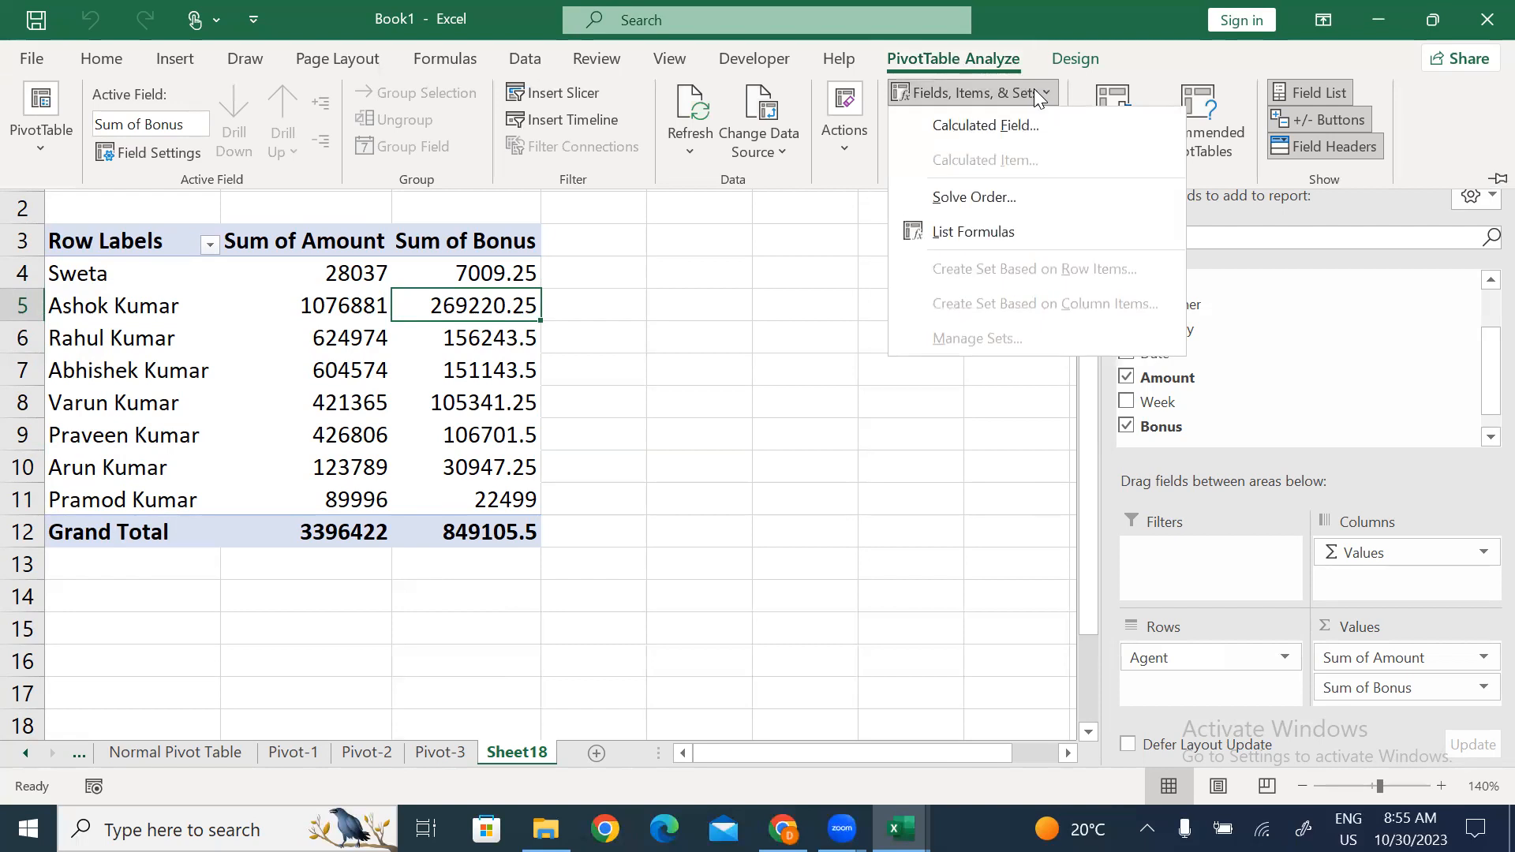
click(1015, 127)
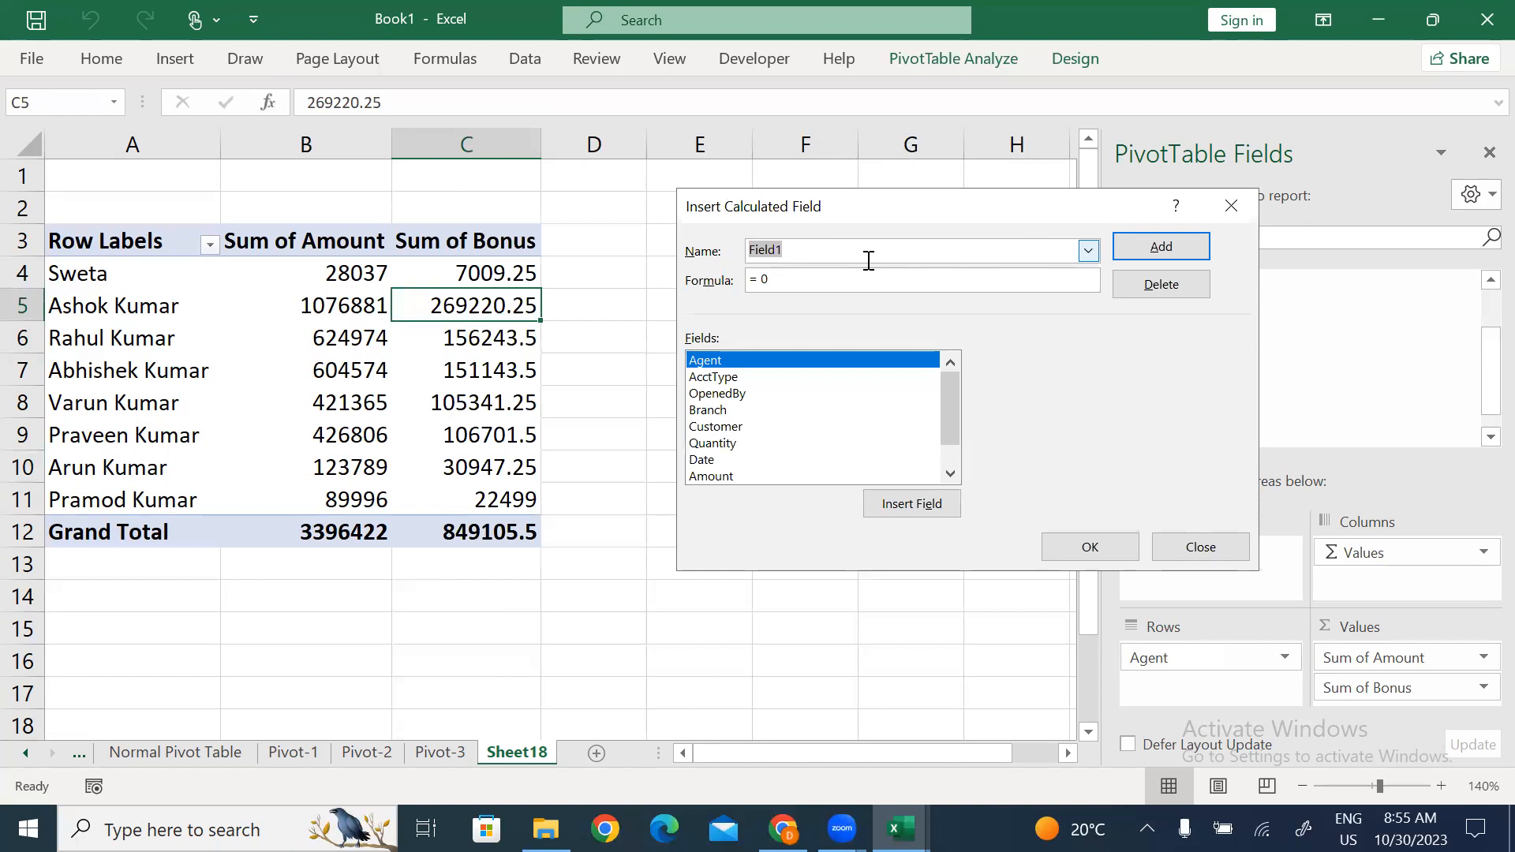
key(BackSpace)
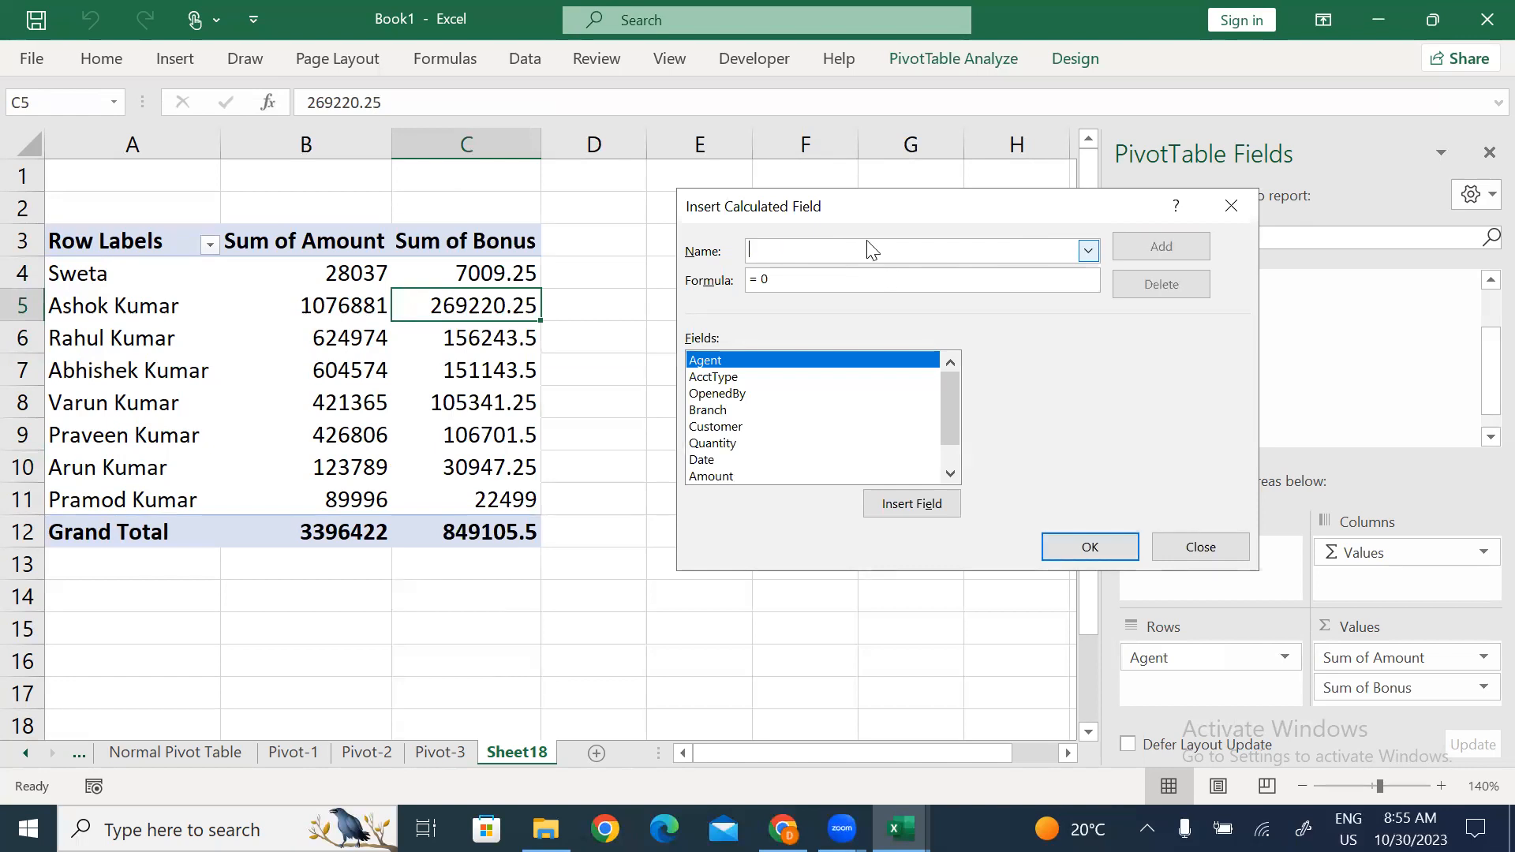
text(Net Amount)
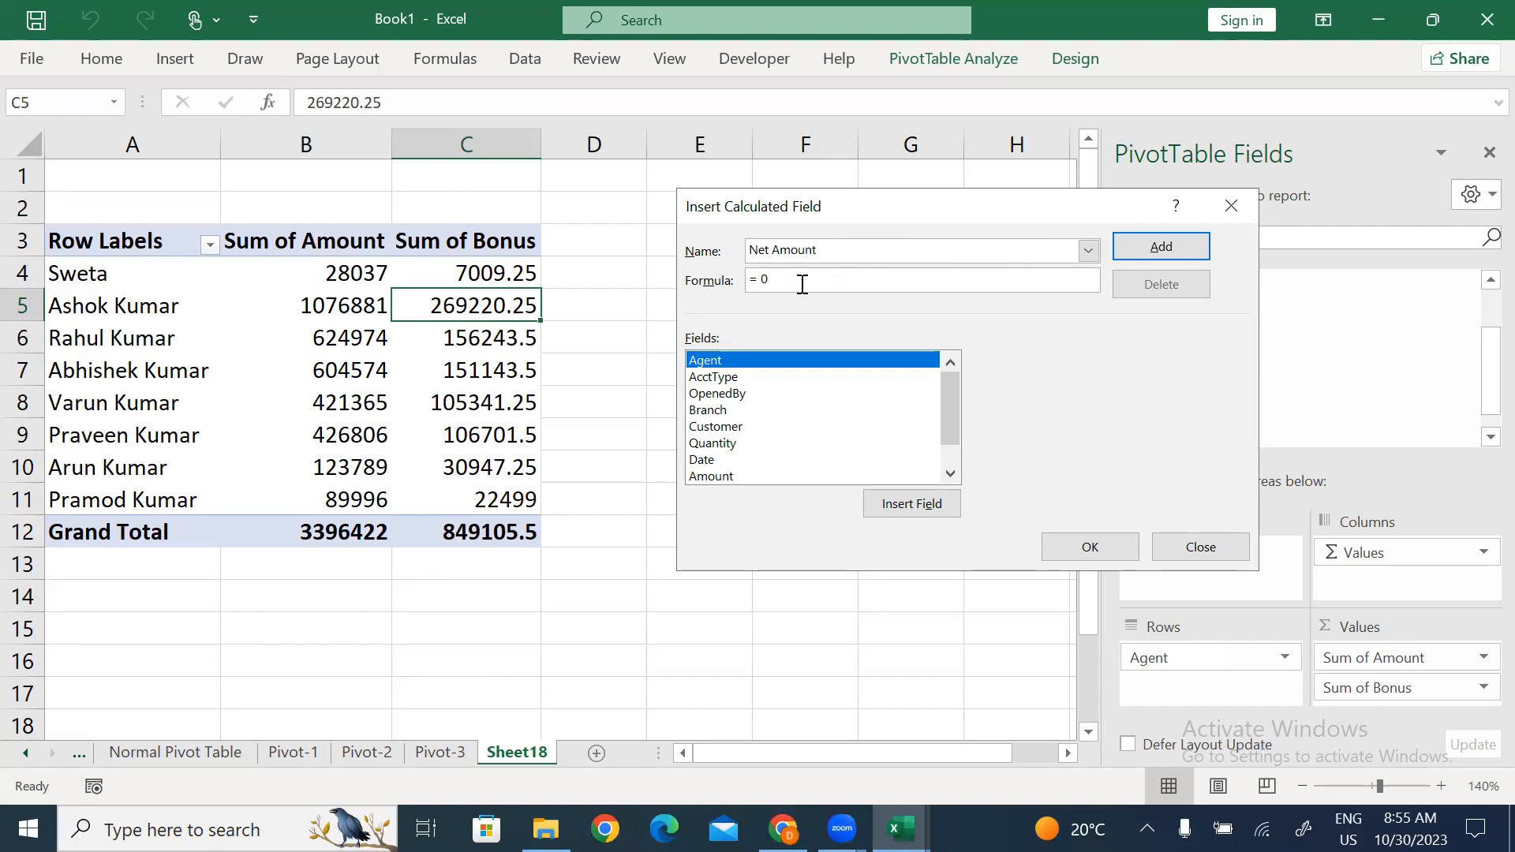
double_click(713, 476)
text(-)
drag(952, 409, 945, 452)
double_click(713, 476)
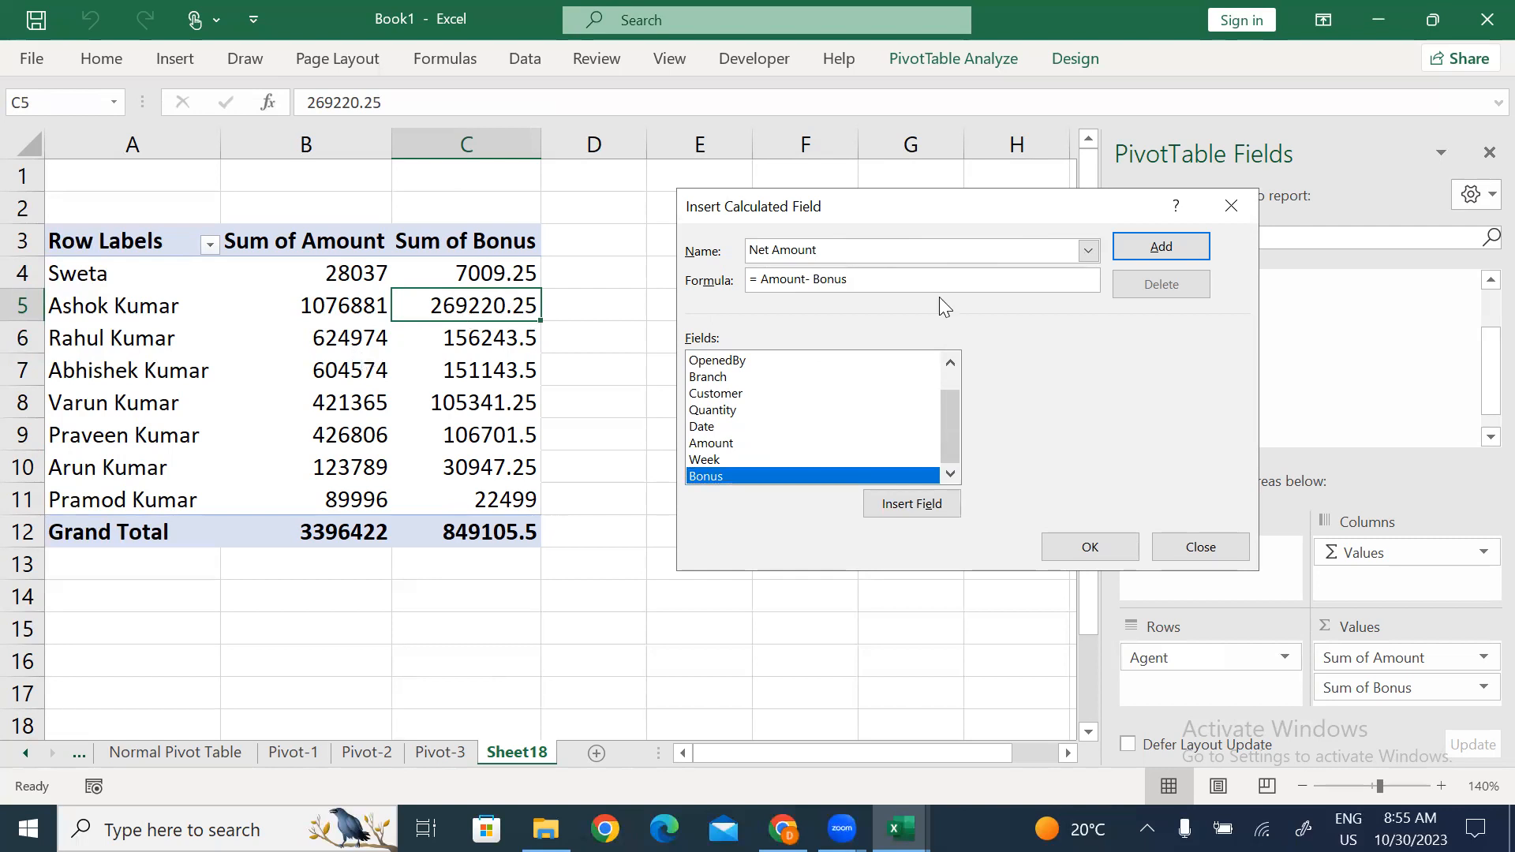
click(1090, 546)
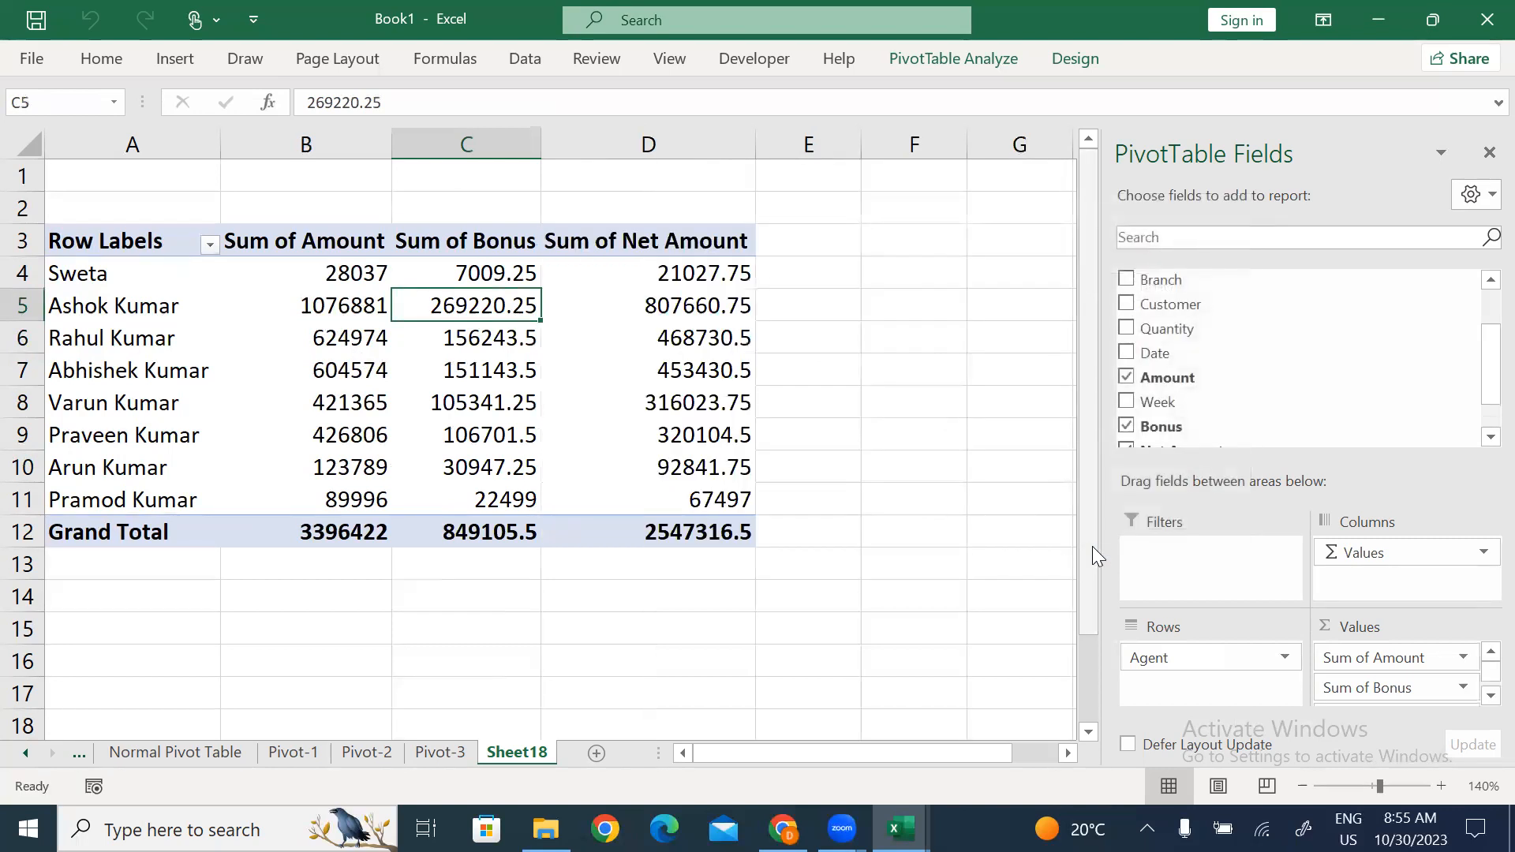
drag(700, 276, 694, 513)
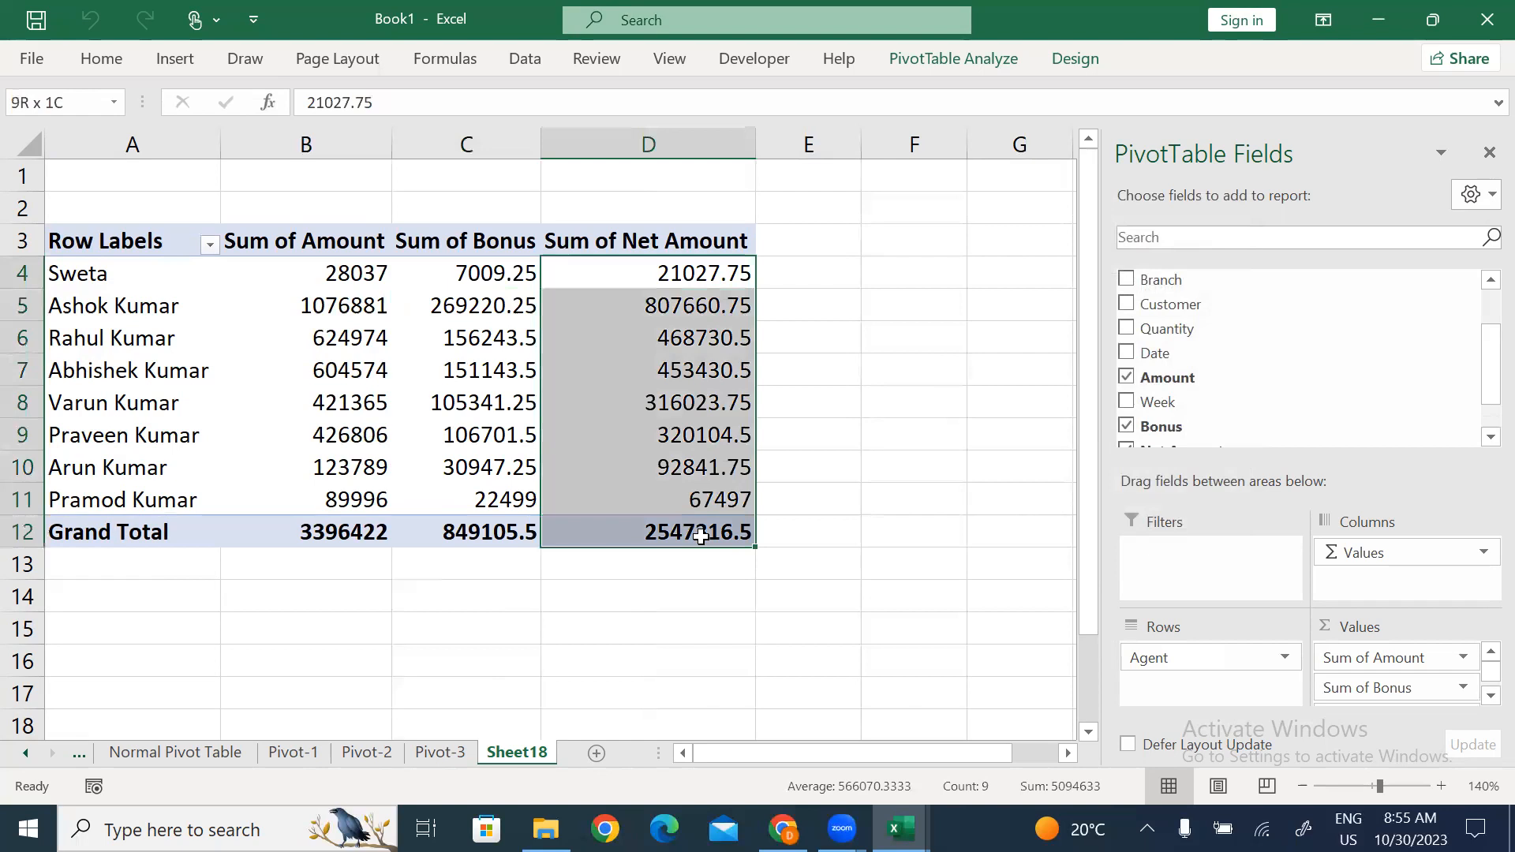
click(714, 439)
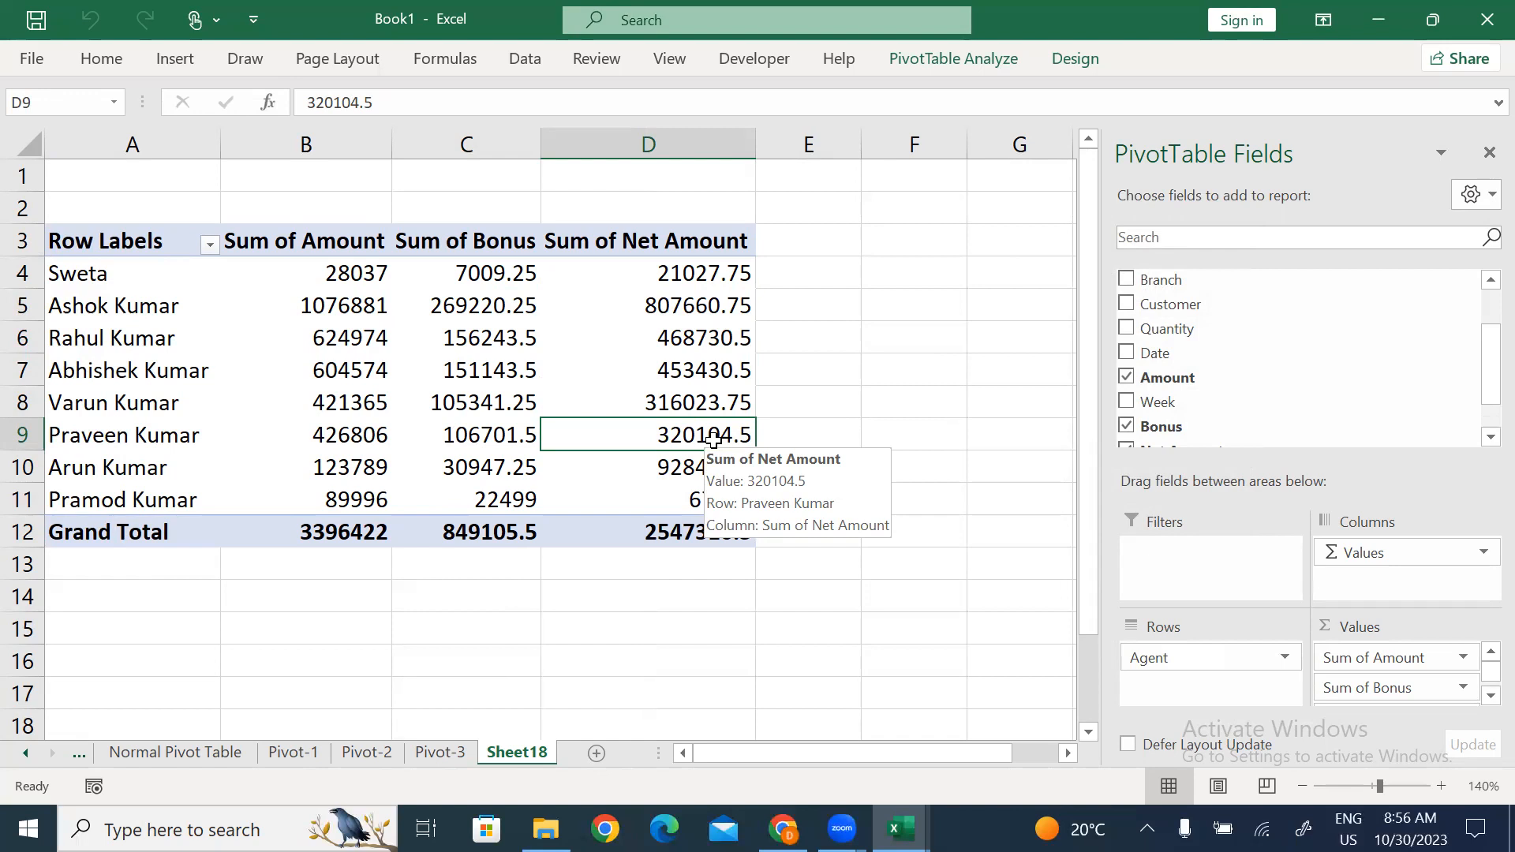
click(675, 367)
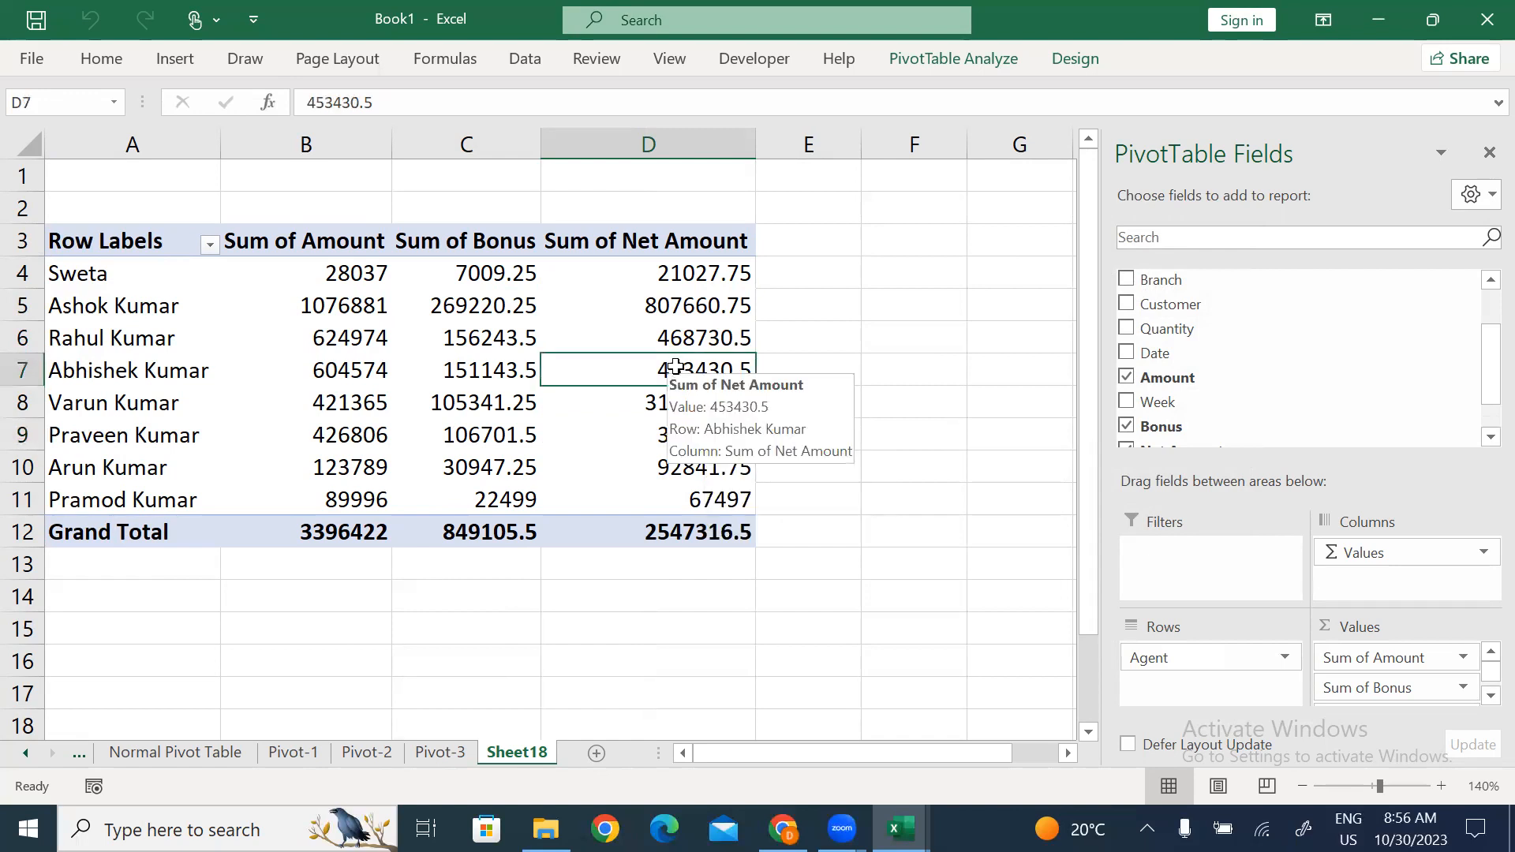
Rename the worksheet holding the calculated-field pivot table as Pivot-4.
key(alt+o)
text(hrPiov)
key(BackSpace)
key(BackSpace)
text(vot-4)
click(612, 588)
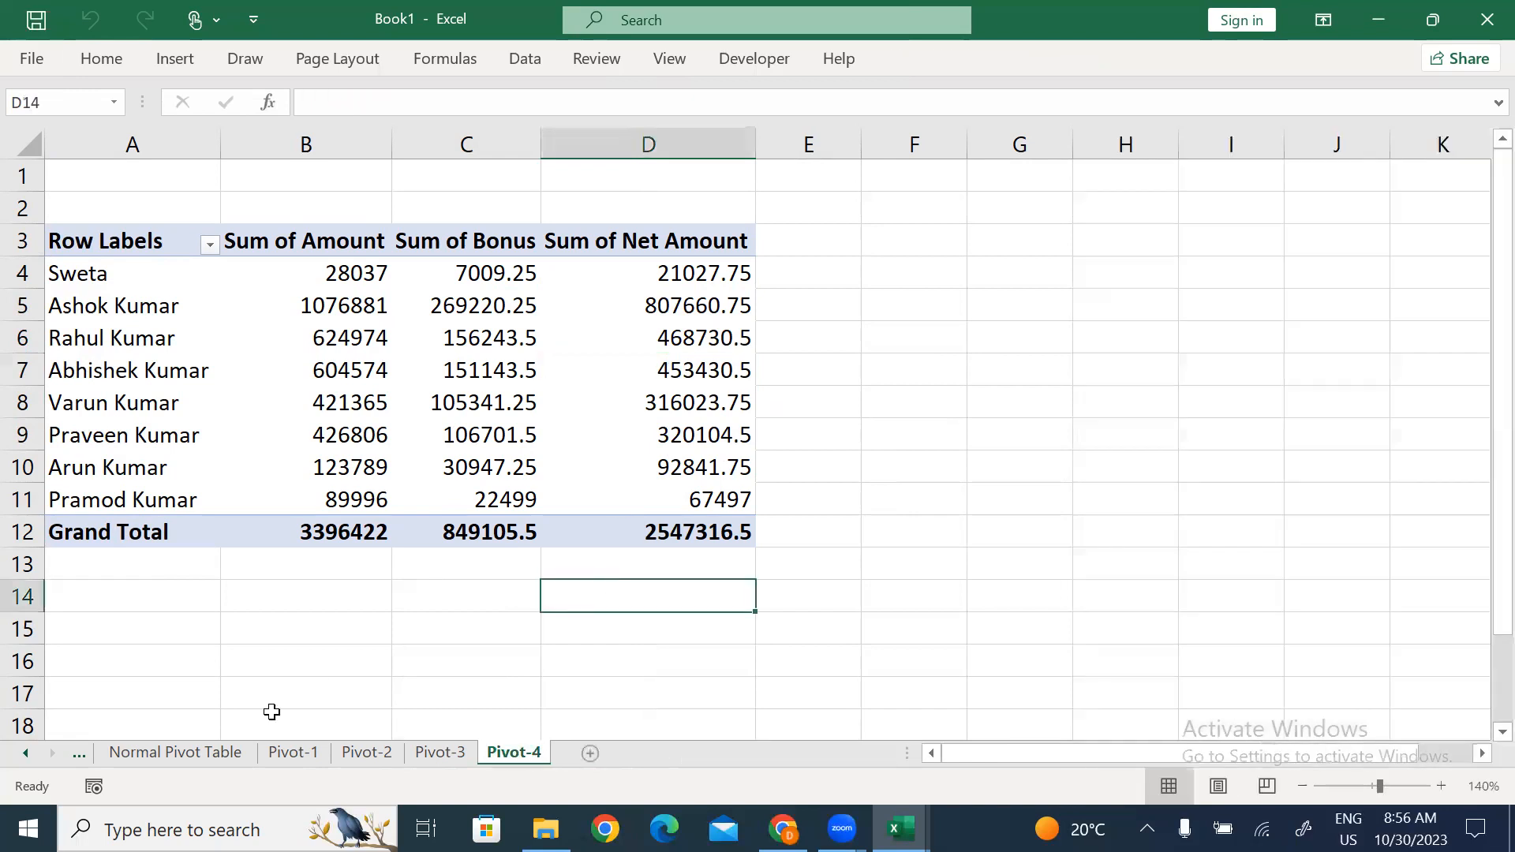
Mark topic l, Calculation Field, as Done in the SummarySheet checklist and select the Slicer and Timeline topic rows.
click(78, 754)
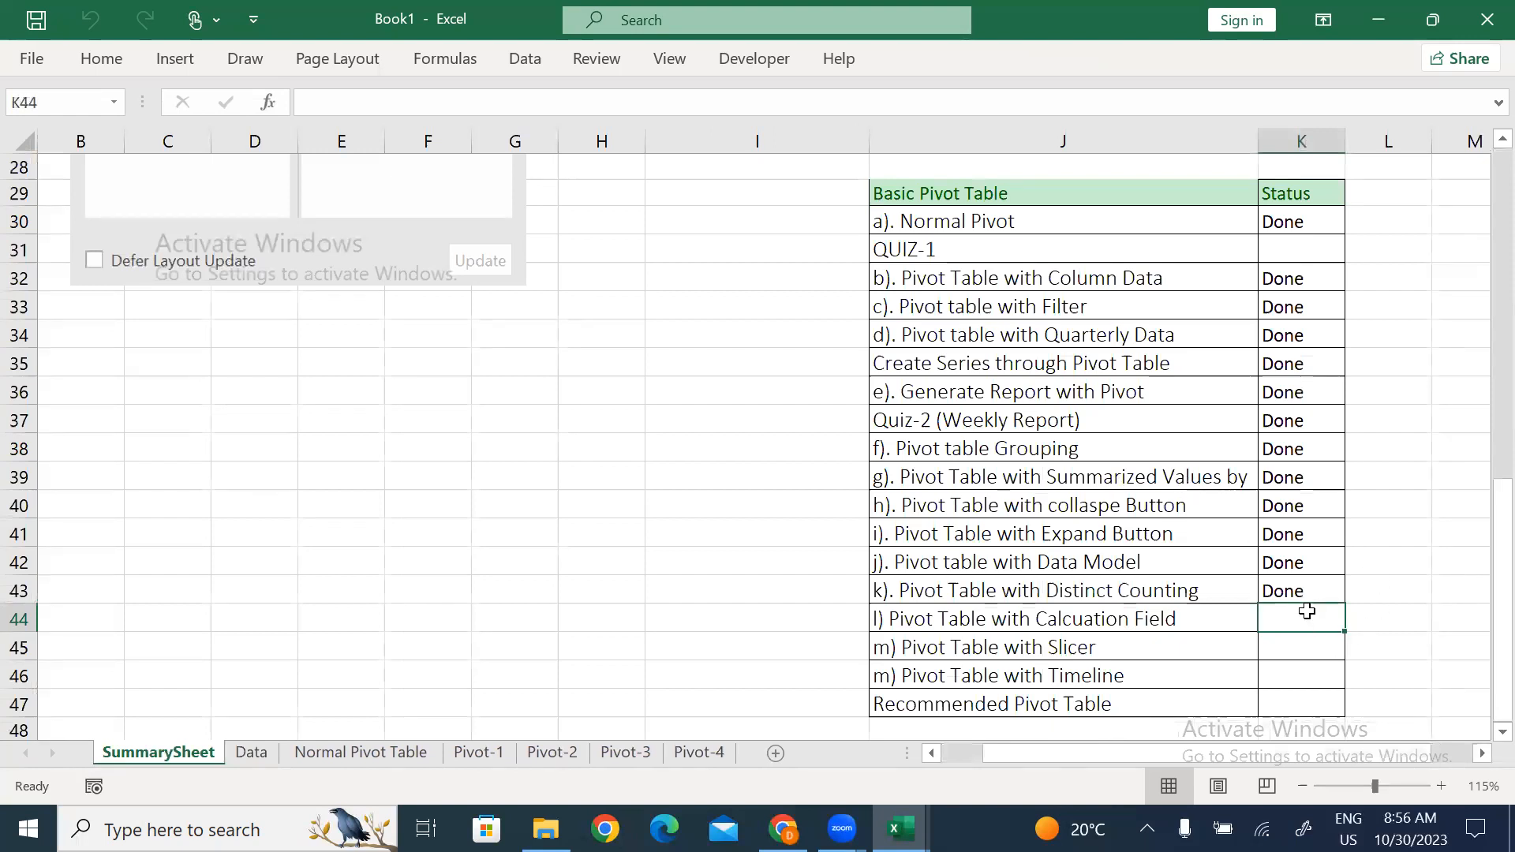
text(Done)
key(Return)
key(Left)
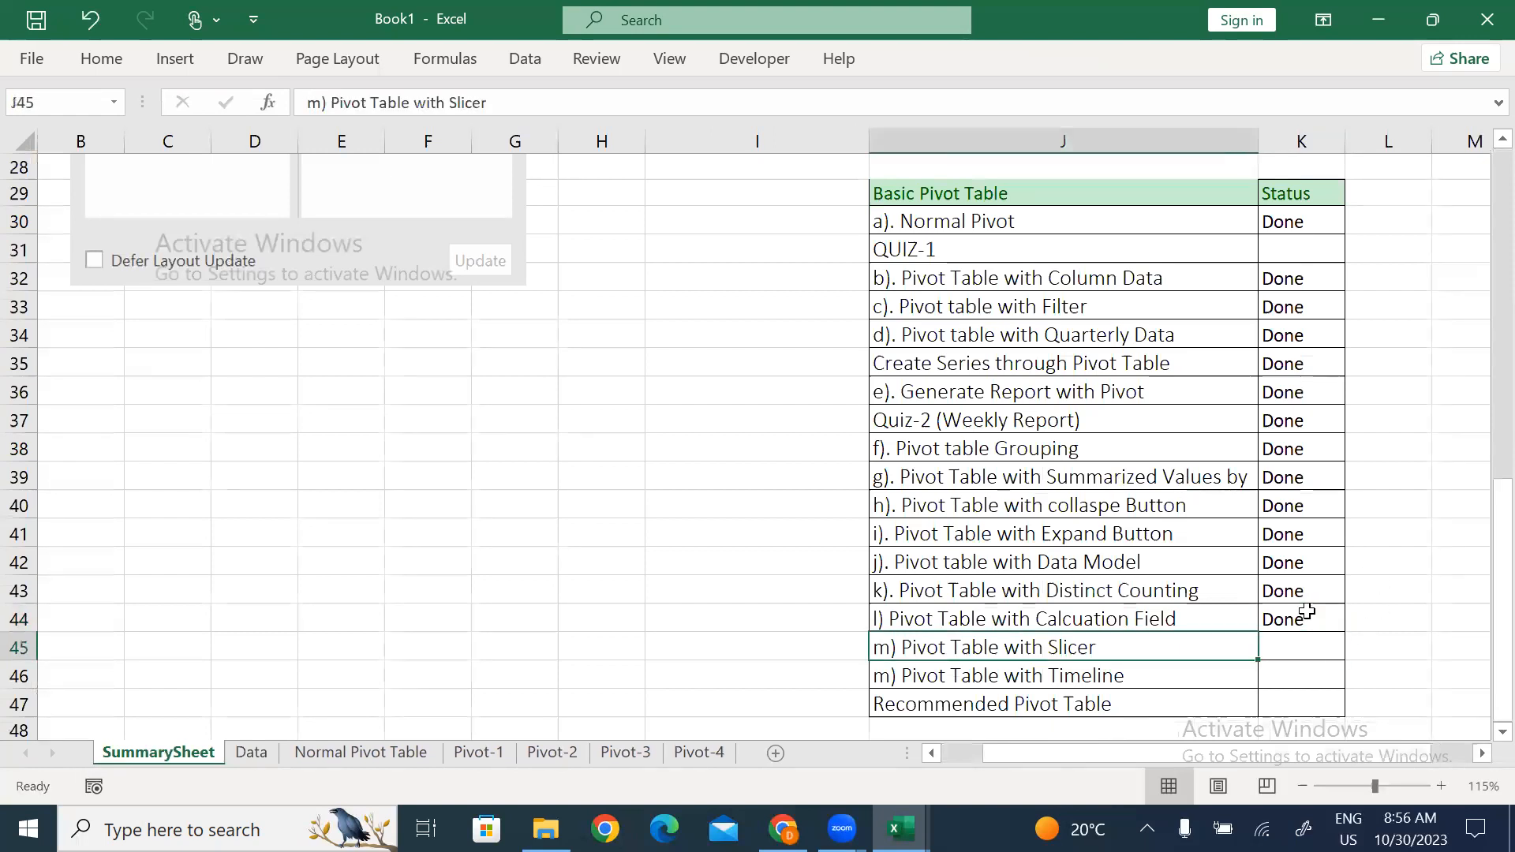
key(shift+Right)
key(shift+Down)
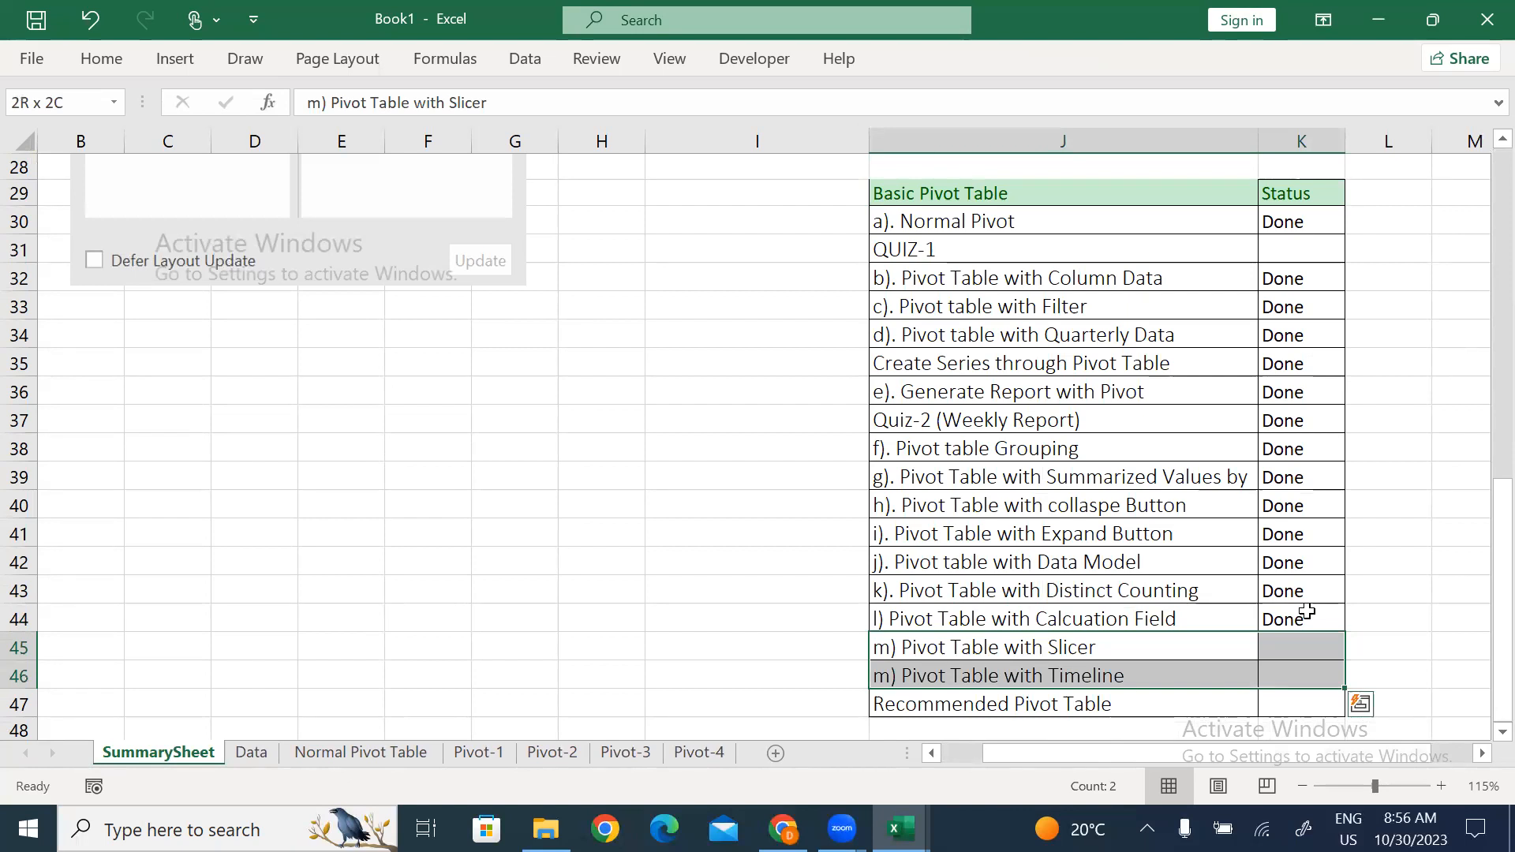
Insert a pivot table from the Data records on a new worksheet and move that sheet after Pivot-4.
click(265, 753)
click(441, 362)
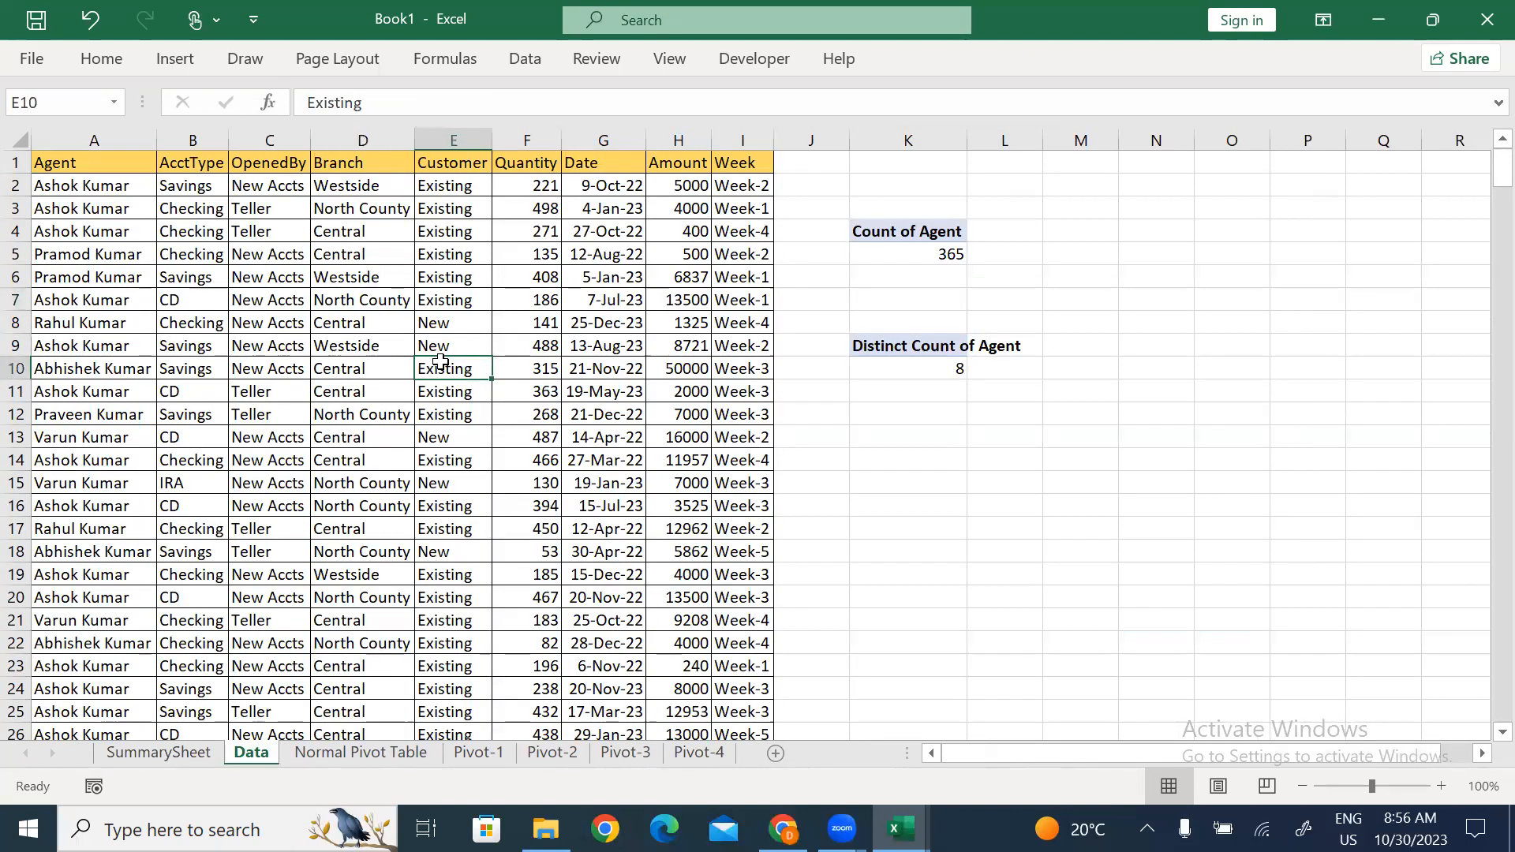
key(alt+n+v)
key(Return)
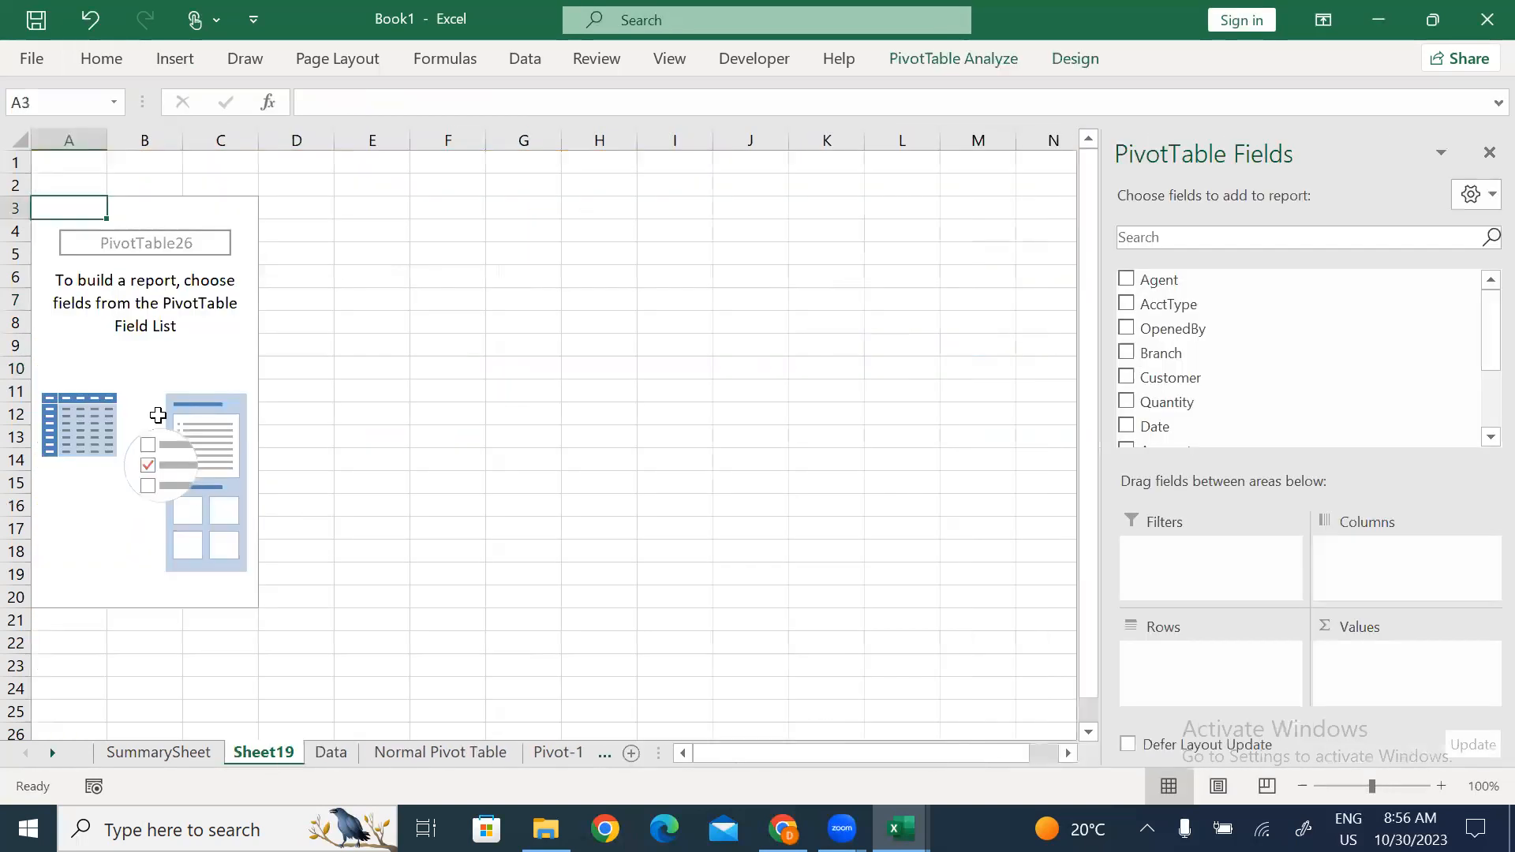
mouse_move(273, 754)
mouse_down()
mouse_move(533, 665)
mouse_move(626, 721)
mouse_move(574, 765)
mouse_move(660, 709)
mouse_up()
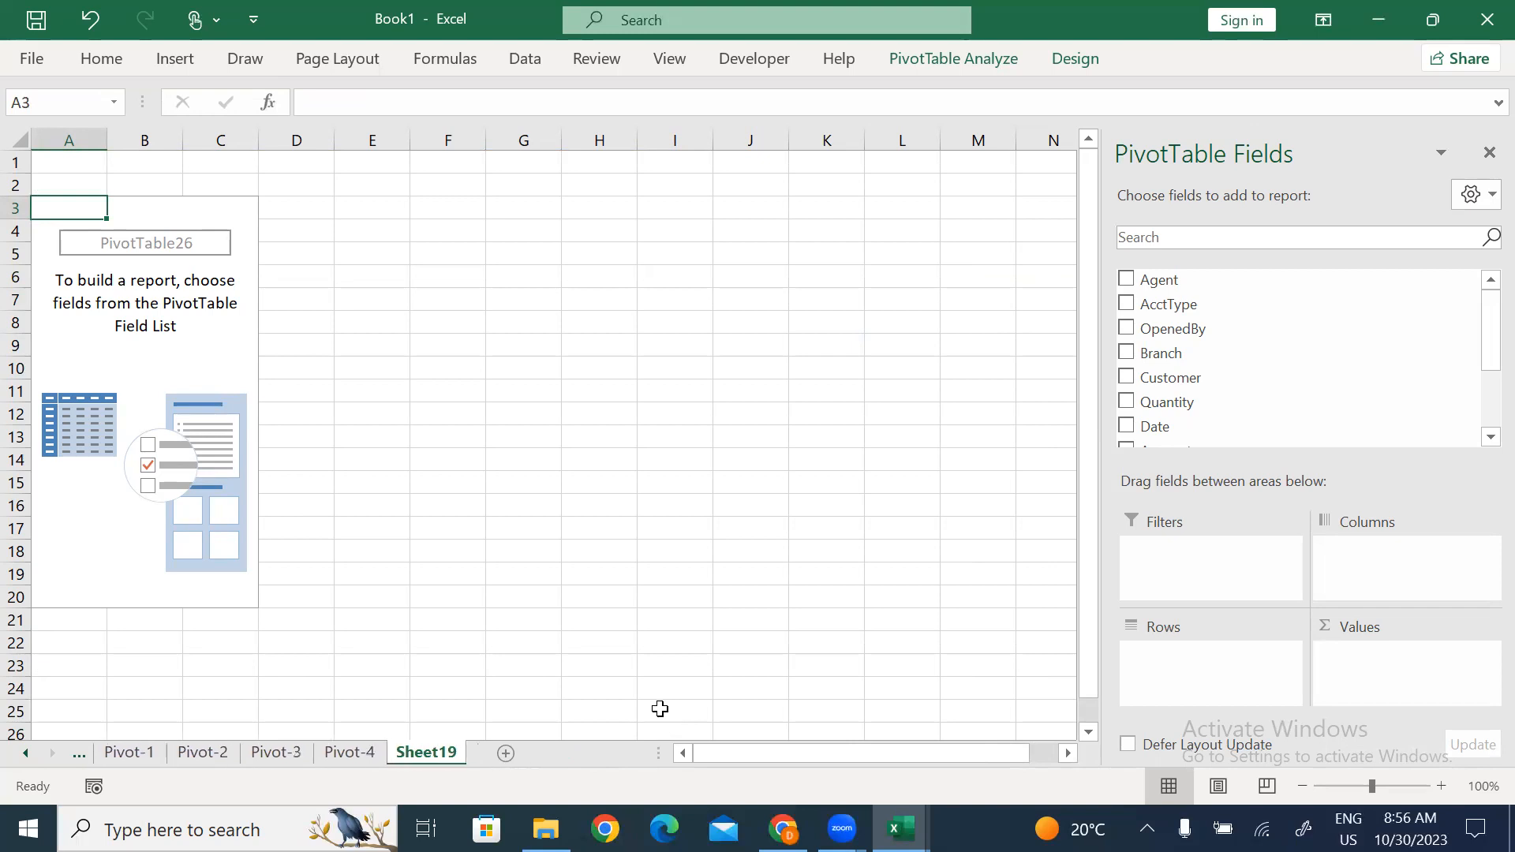
Rename the new pivot table's worksheet as Pivot-5.
key(alt+h)
text(or)
text(Pivo)
text(t)
text(-5)
click(324, 306)
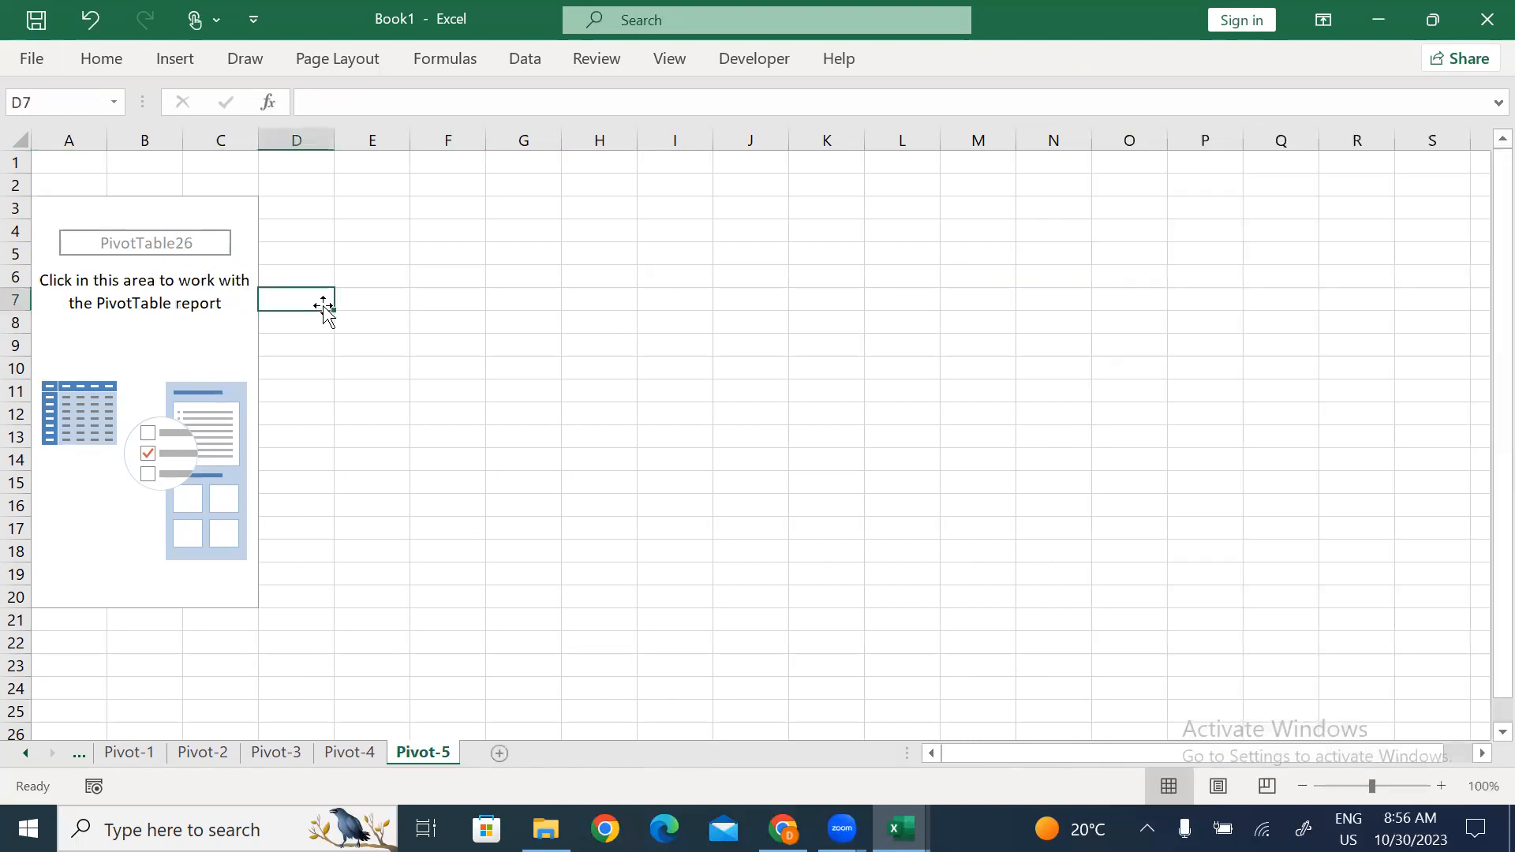
Build the Pivot-5 pivot table with Agent in rows, AcctType in columns and Amount in values.
click(218, 365)
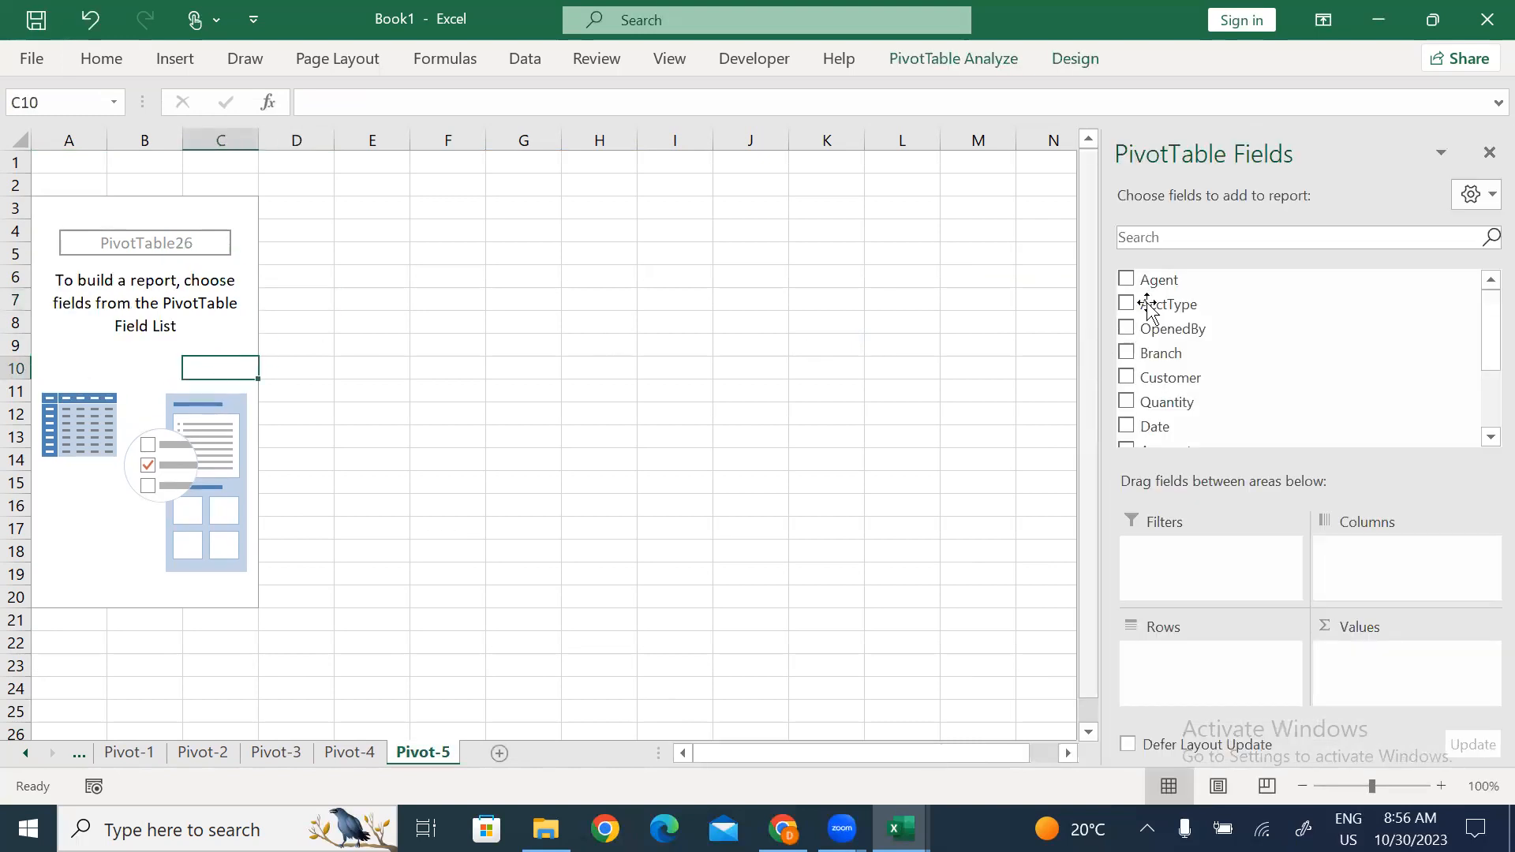
drag(1190, 284, 1204, 666)
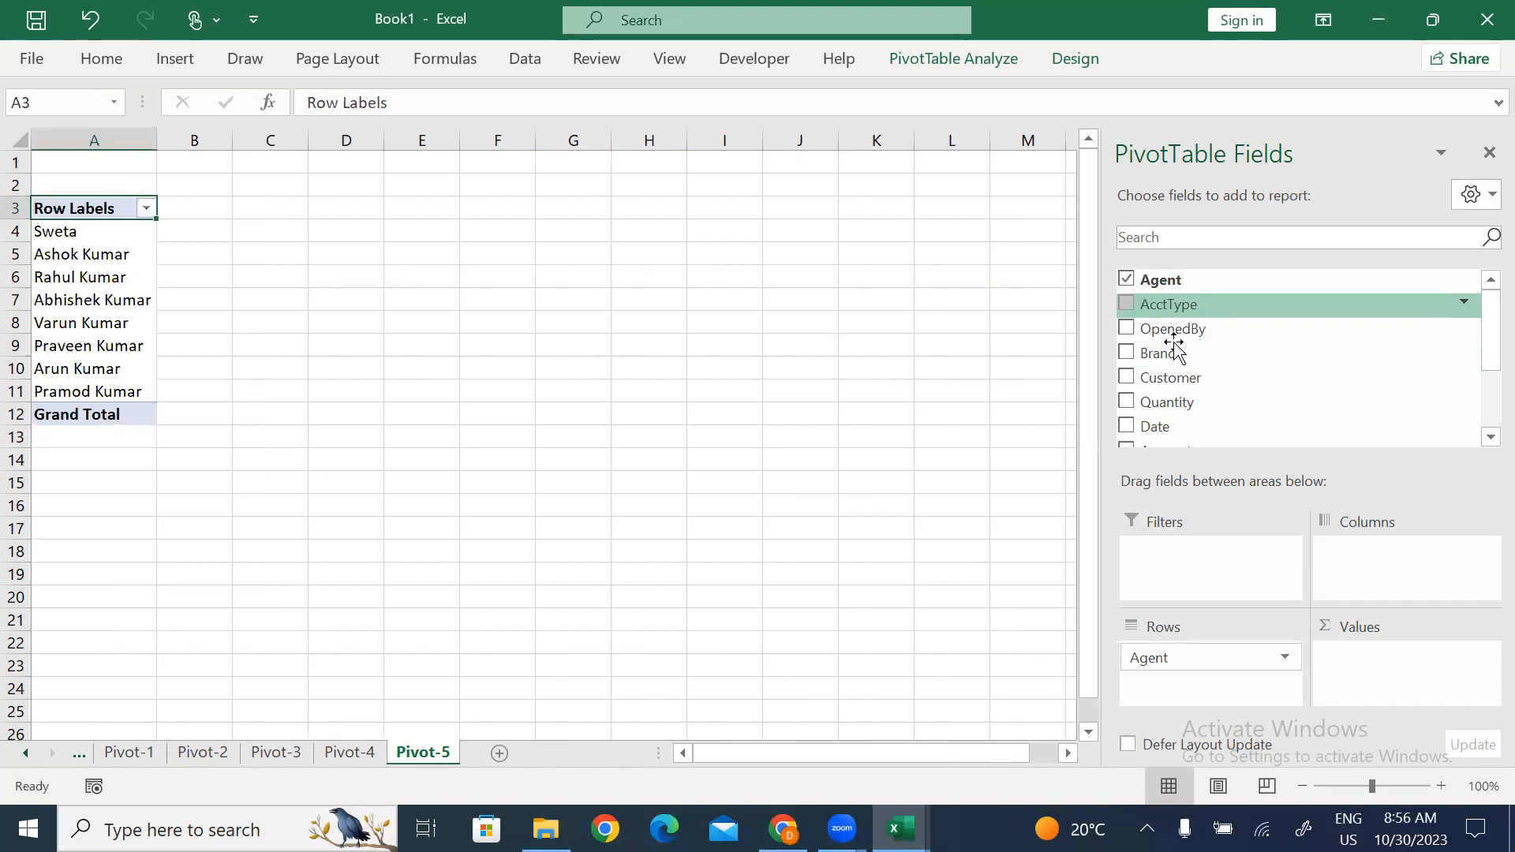
drag(1184, 310, 1385, 570)
scroll(1473, 390, down, 2)
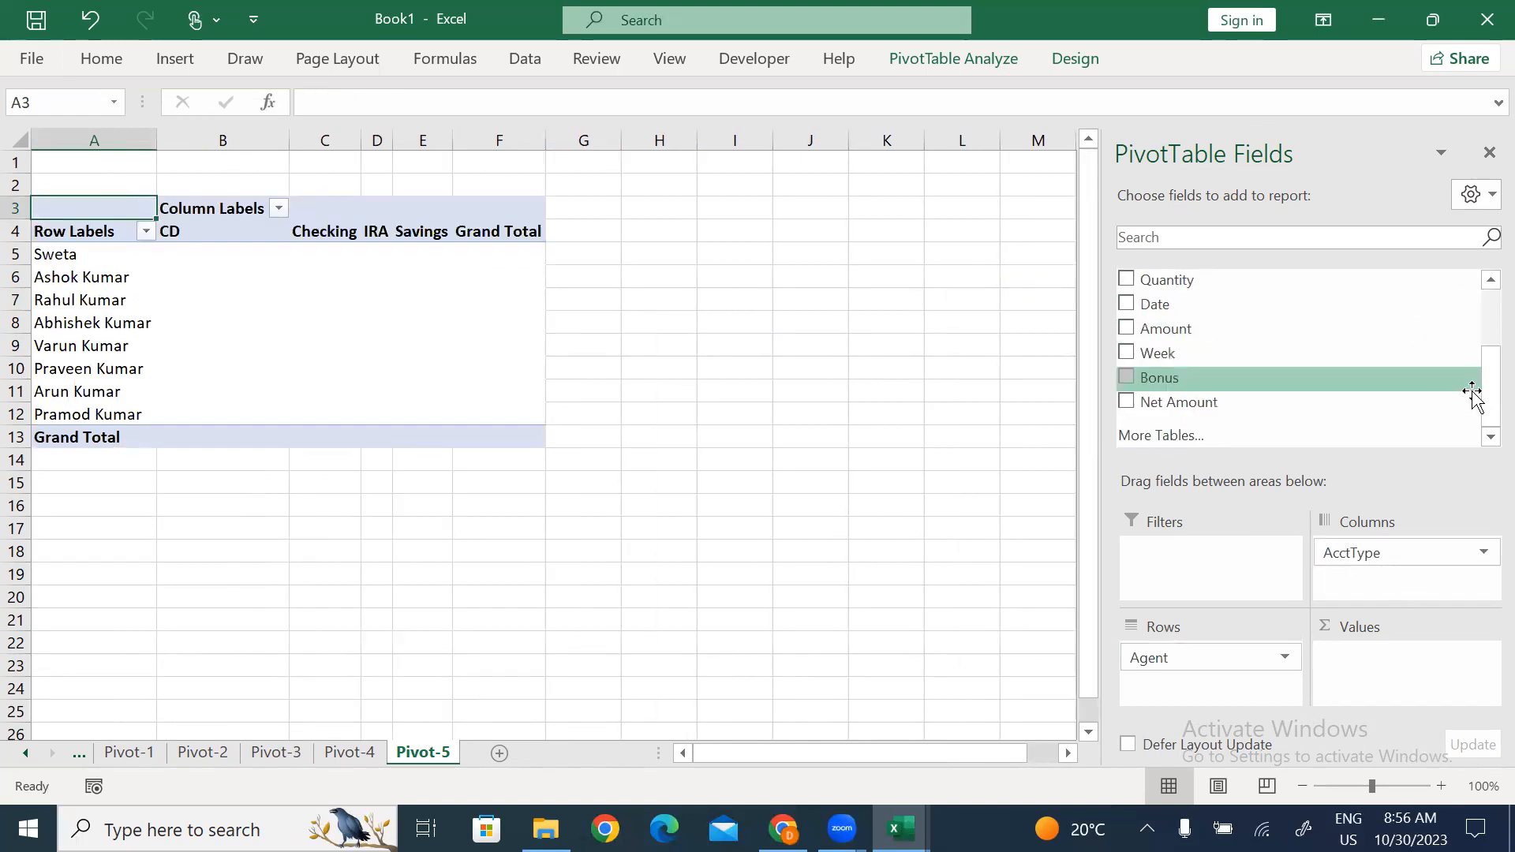
mouse_move(1160, 330)
mouse_down()
mouse_move(1323, 649)
mouse_move(1390, 687)
mouse_up()
Switch the pivot table to the classic PivotTable layout in its display options.
right_click(233, 301)
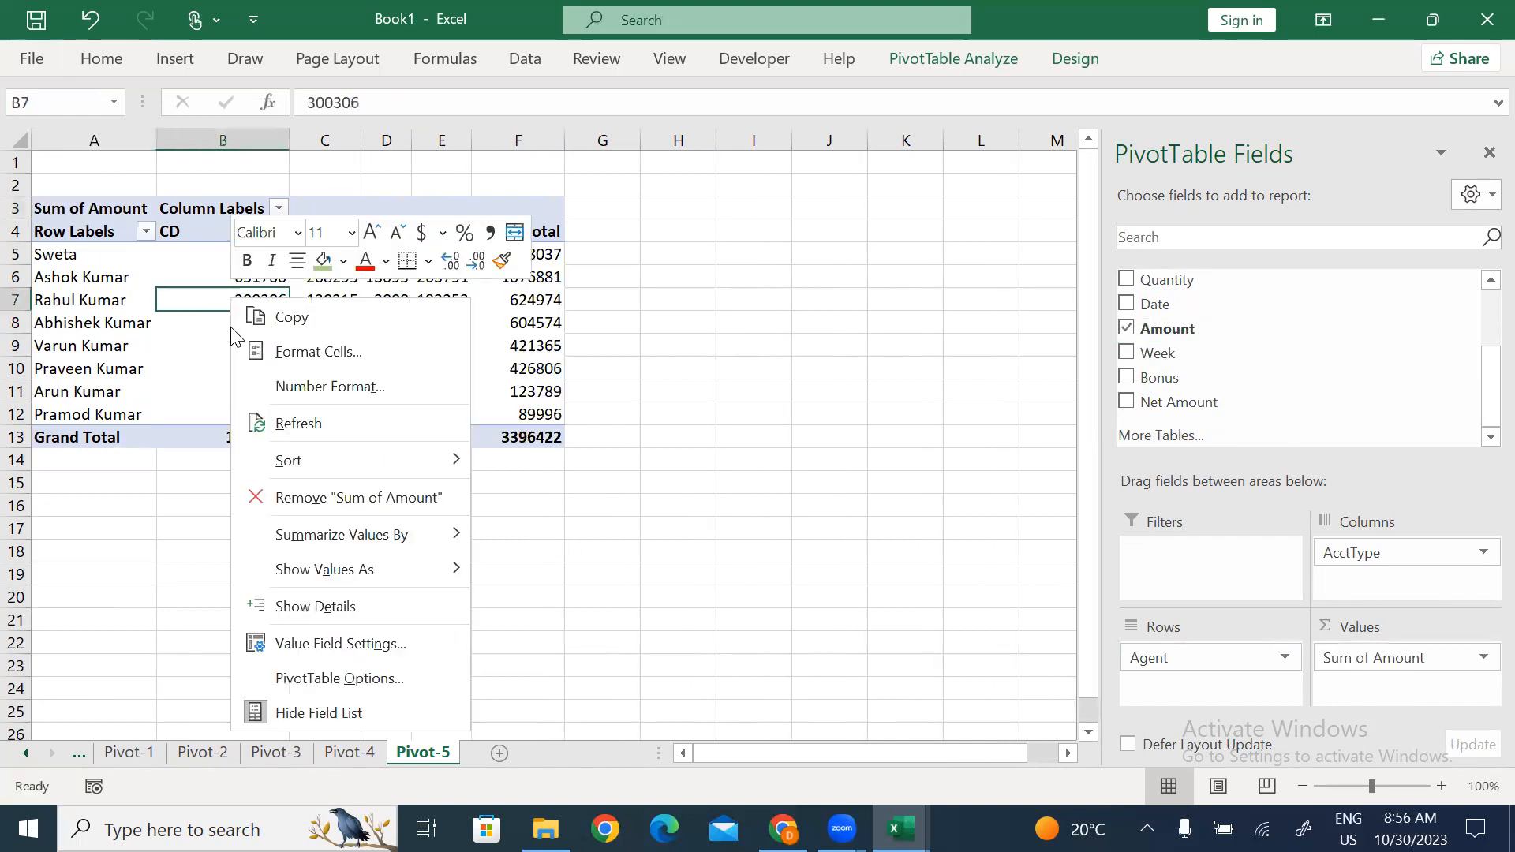
click(372, 680)
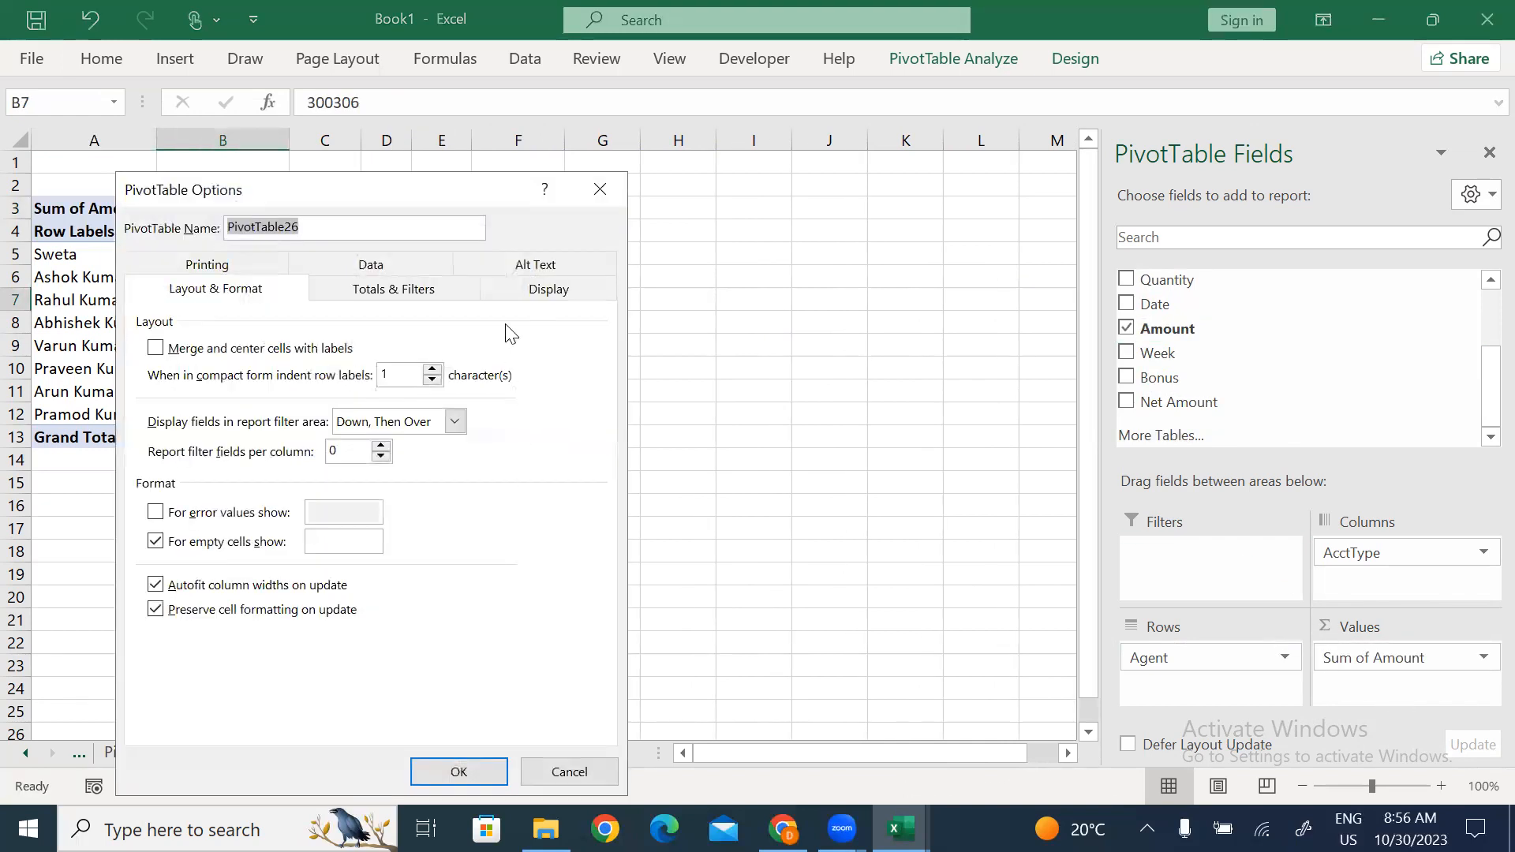
click(550, 291)
click(155, 481)
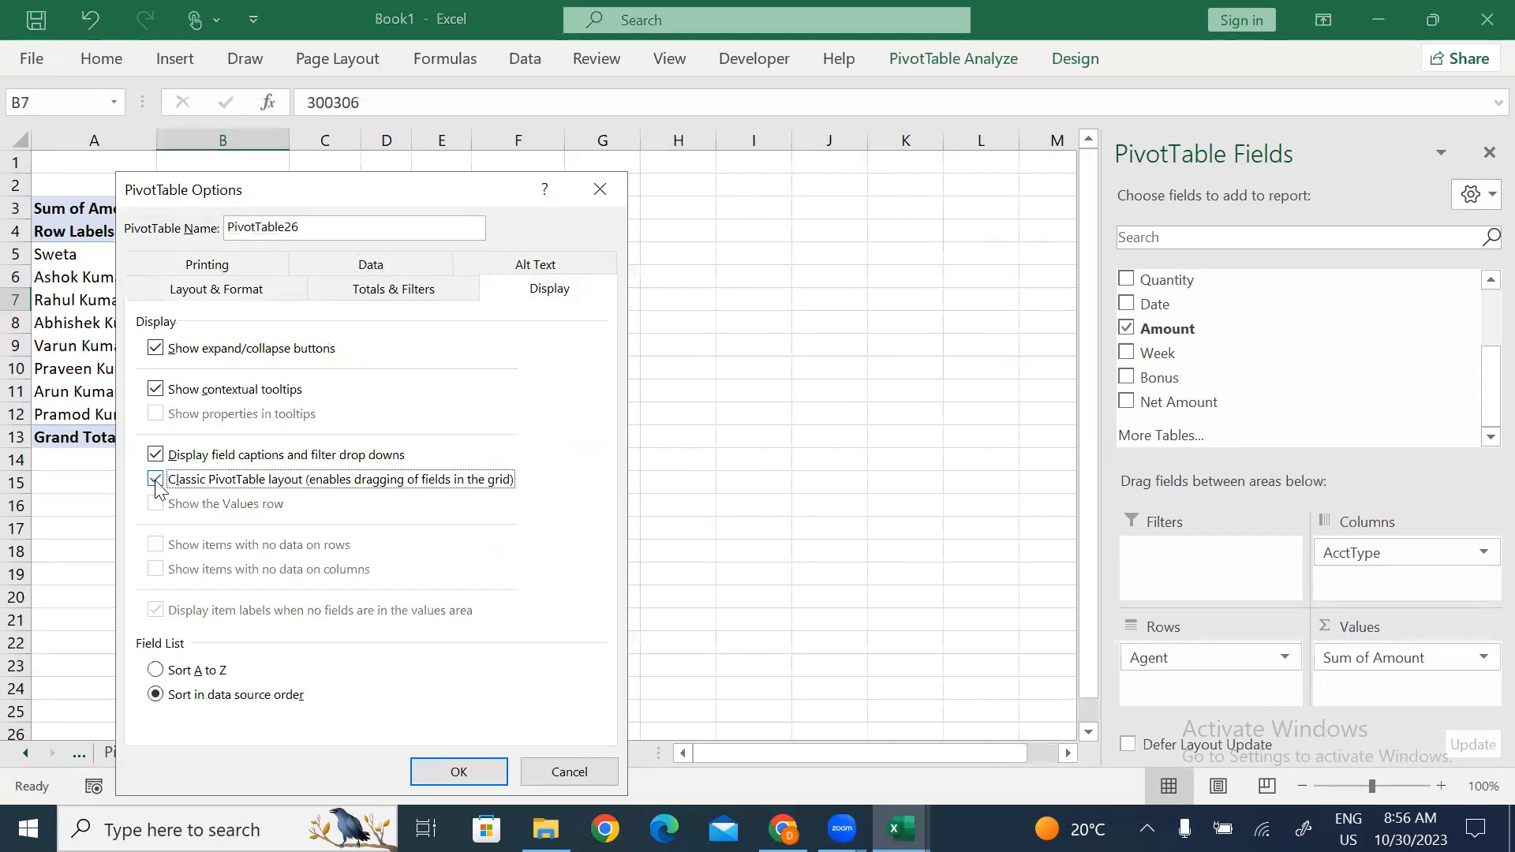
click(453, 774)
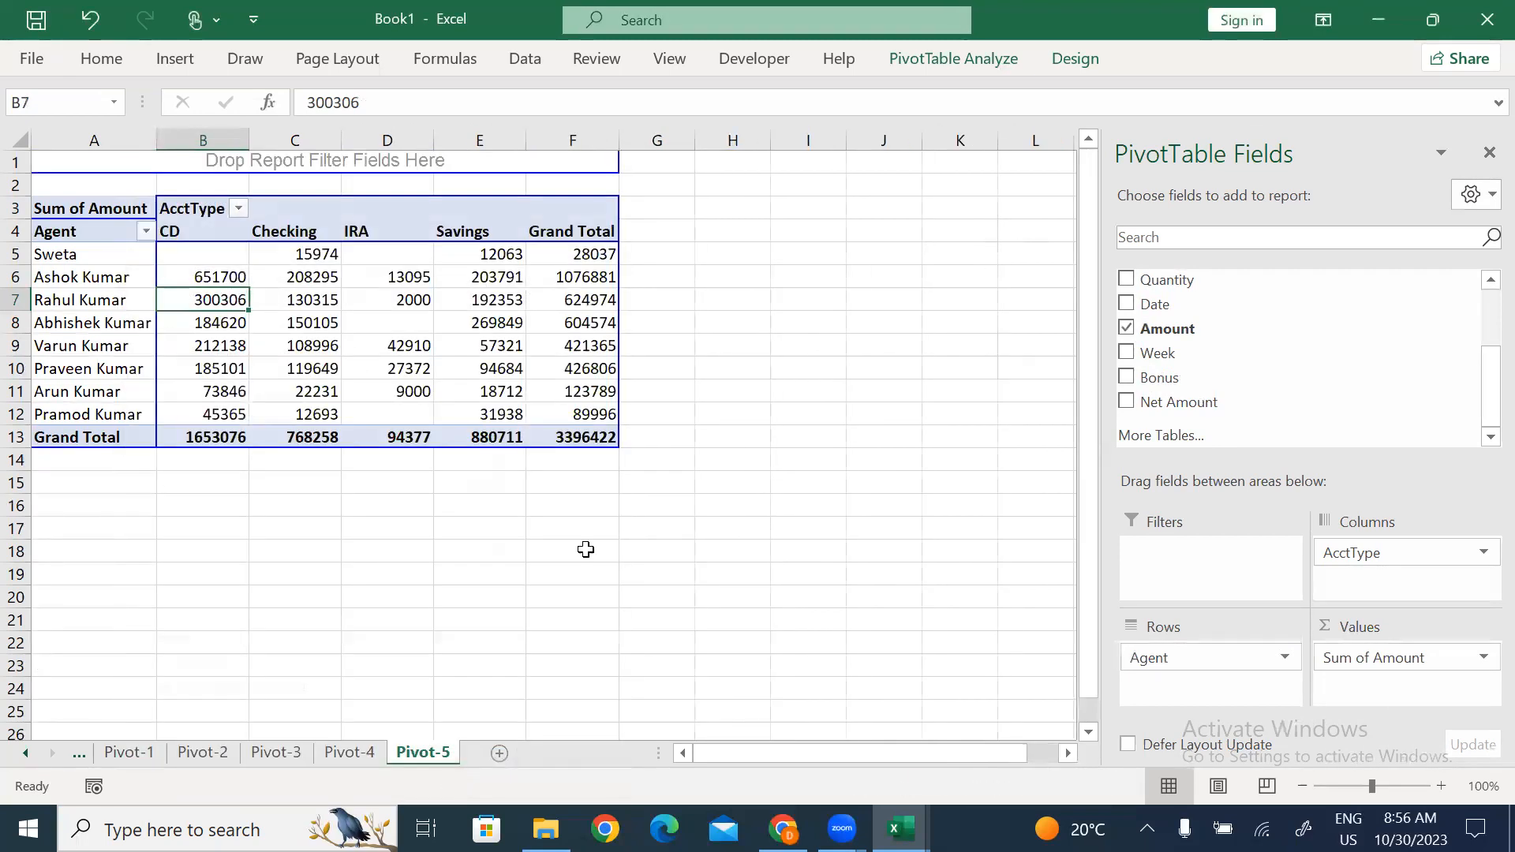
click(606, 273)
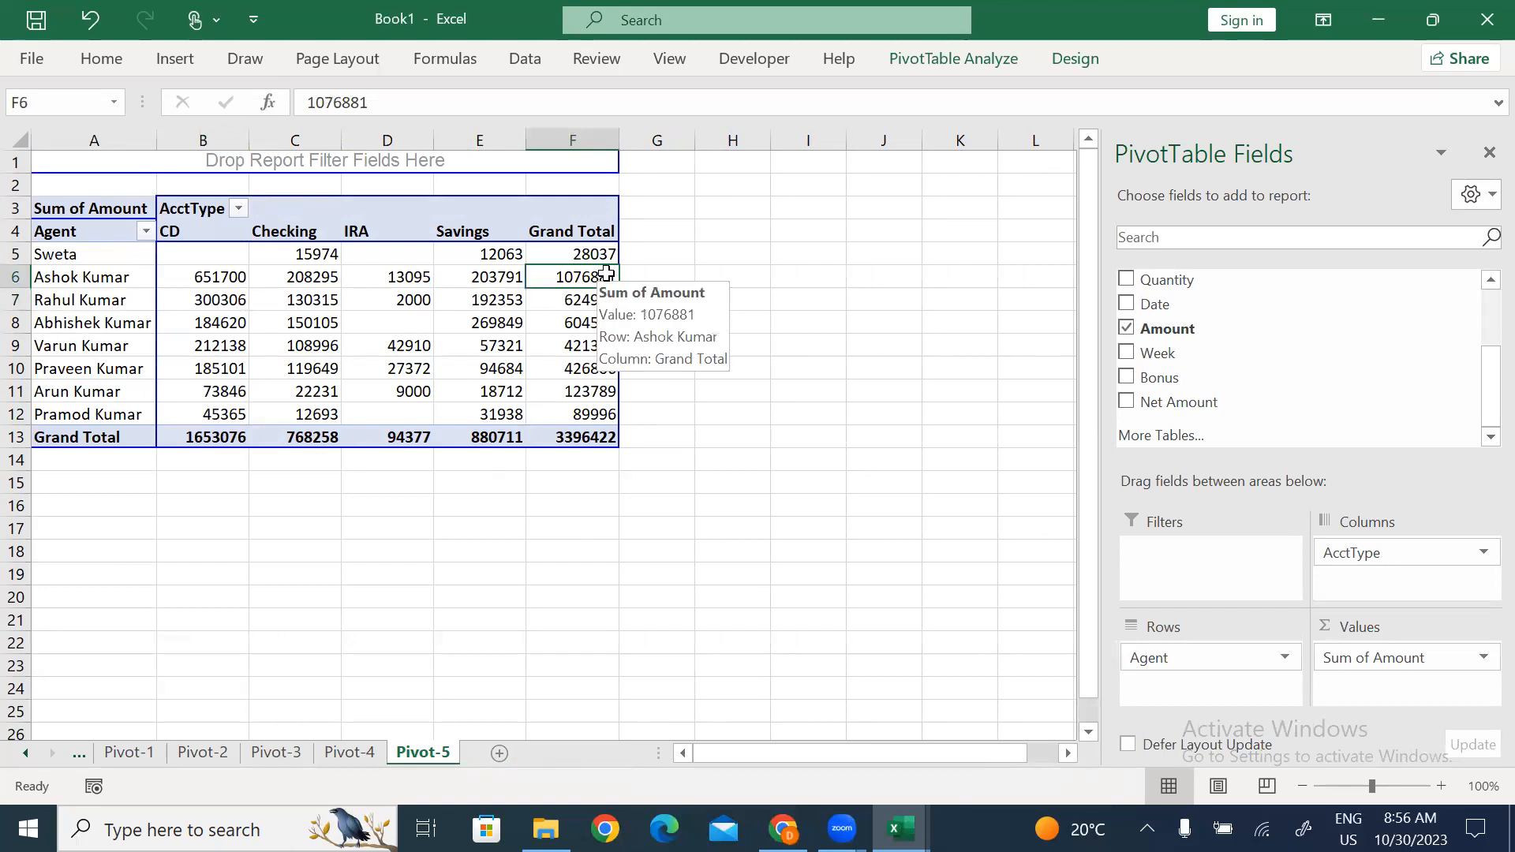
Insert a slicer for the Branch field and place it beside the pivot table, clear of the data.
click(876, 372)
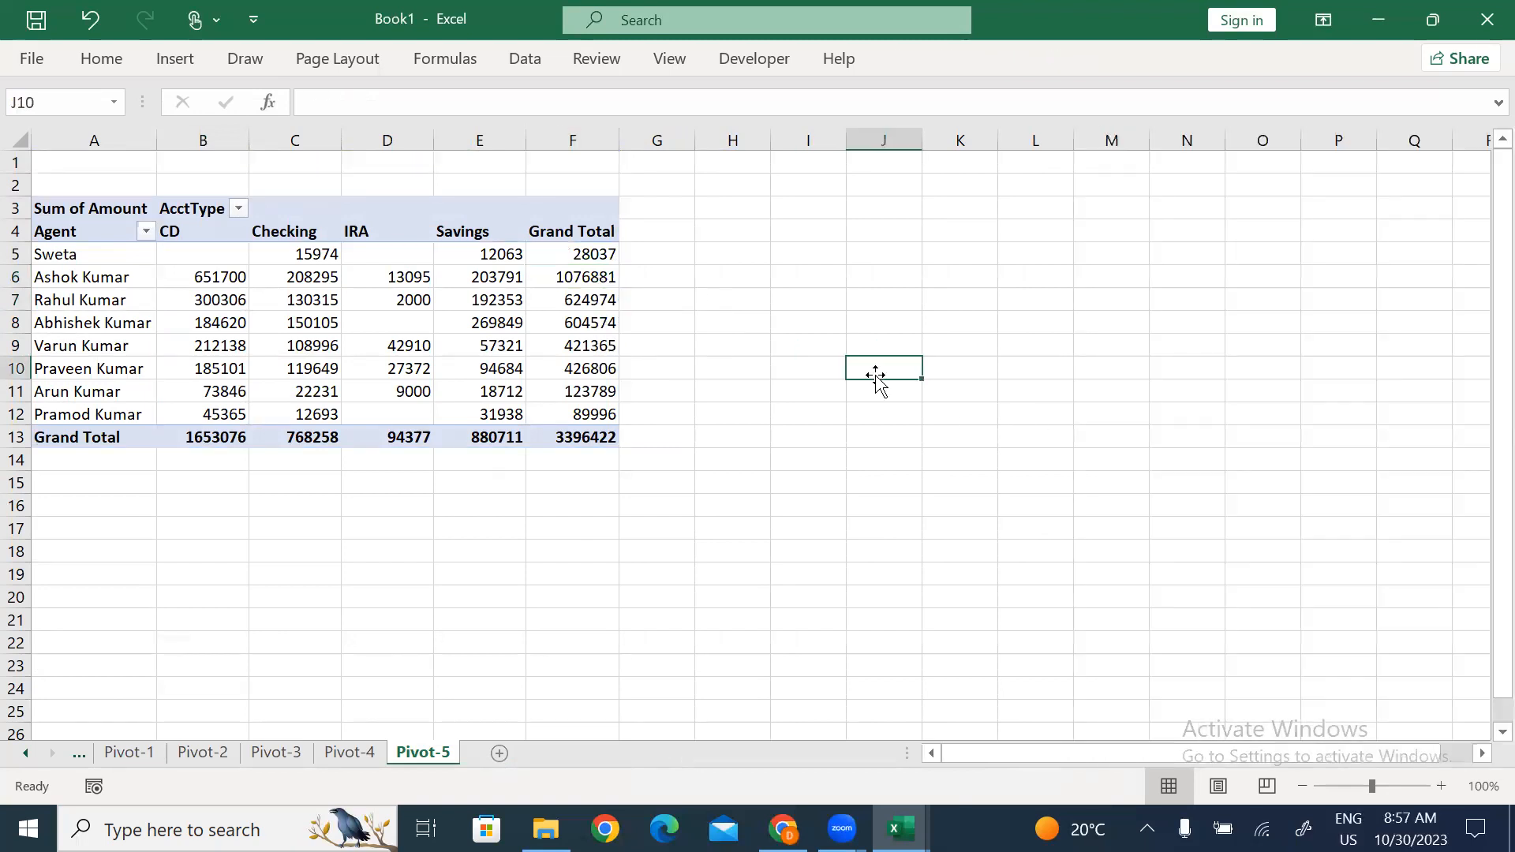
click(179, 66)
click(504, 326)
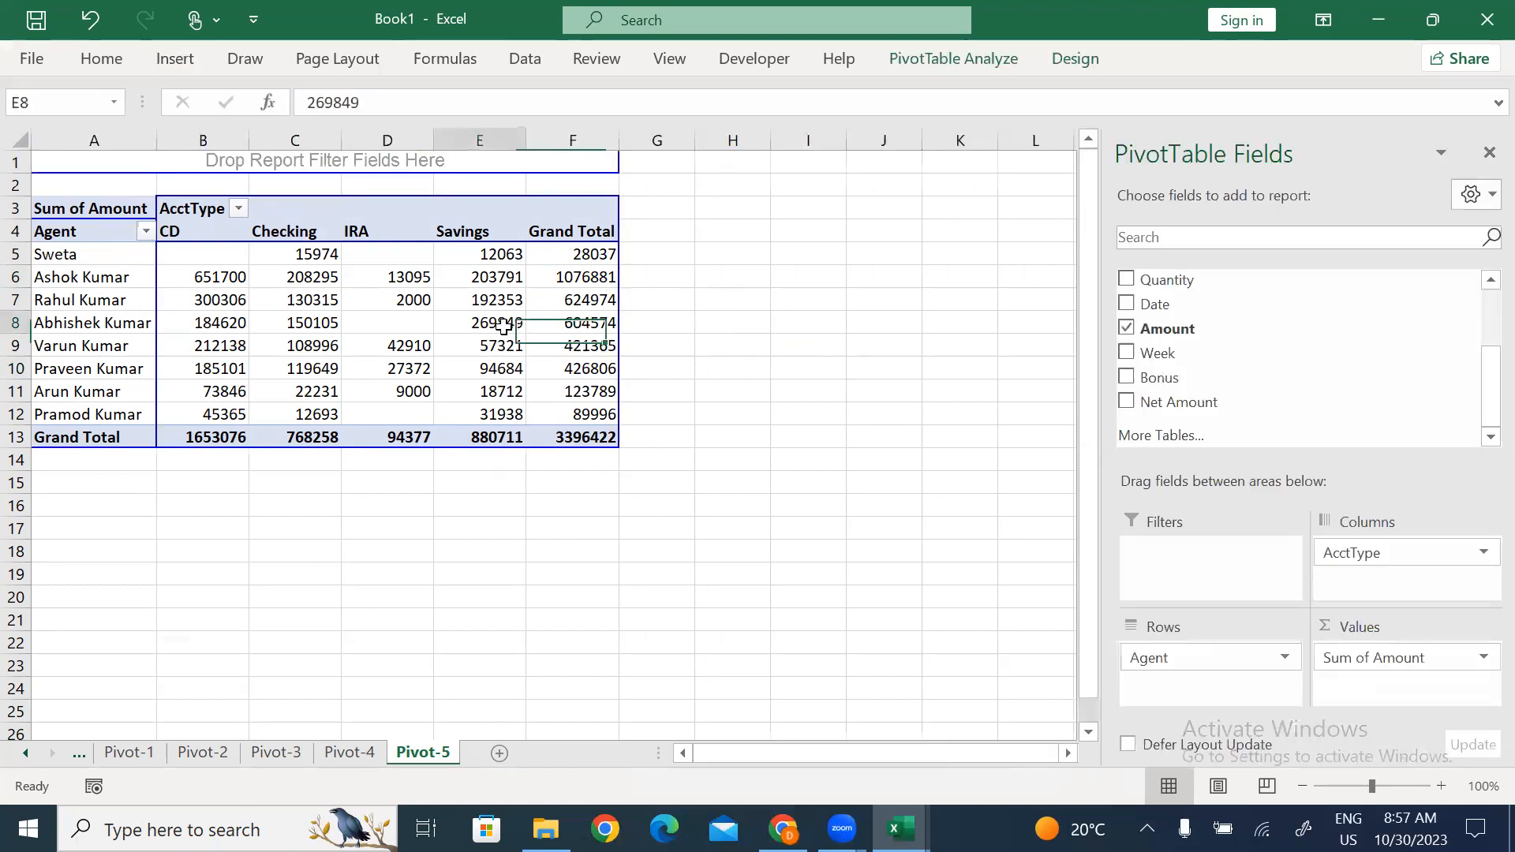
click(996, 61)
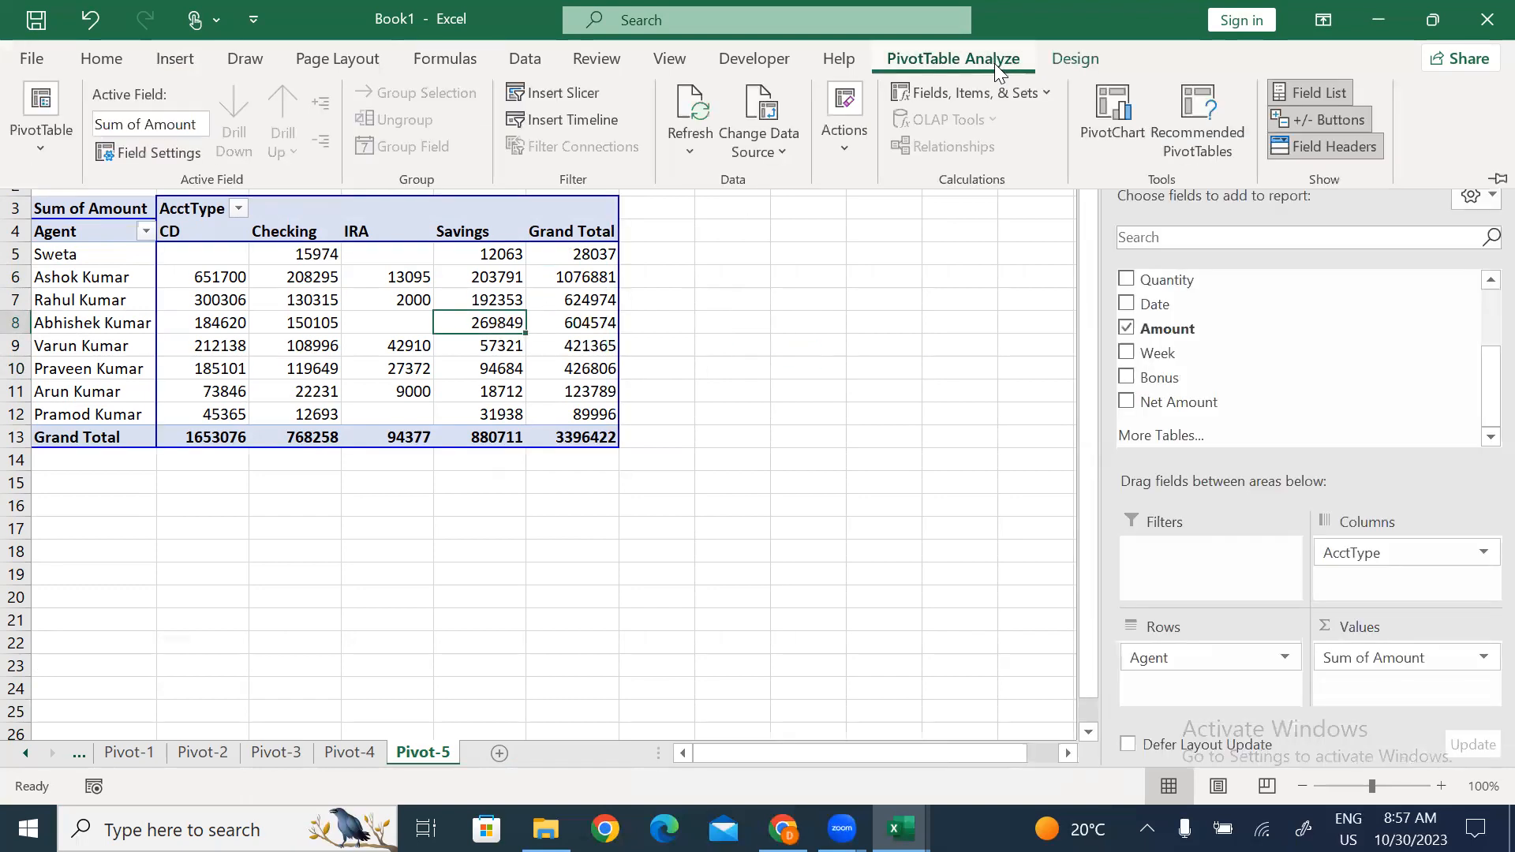
click(568, 94)
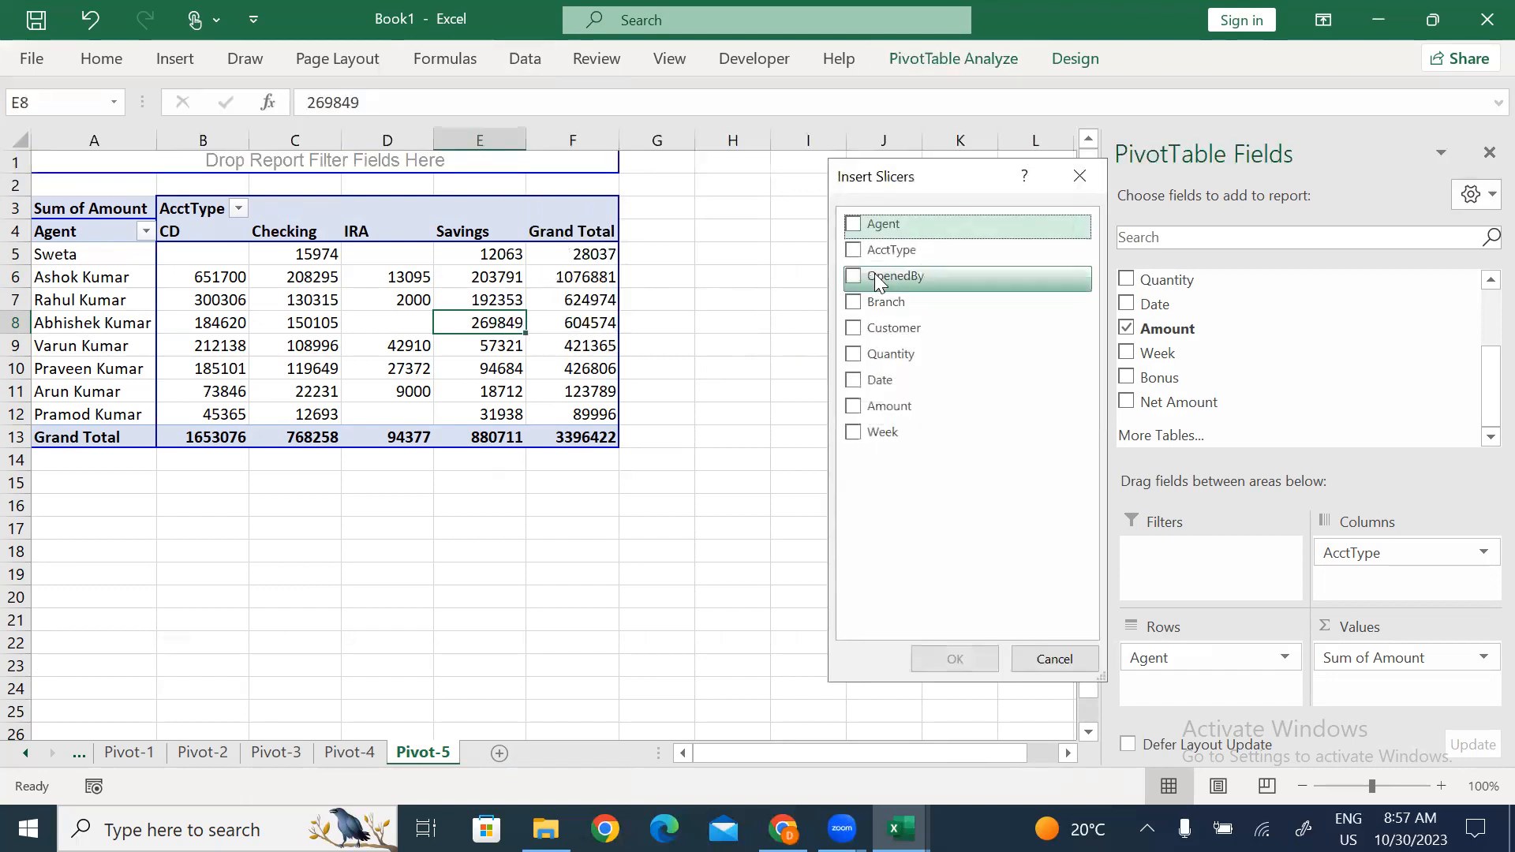
click(856, 309)
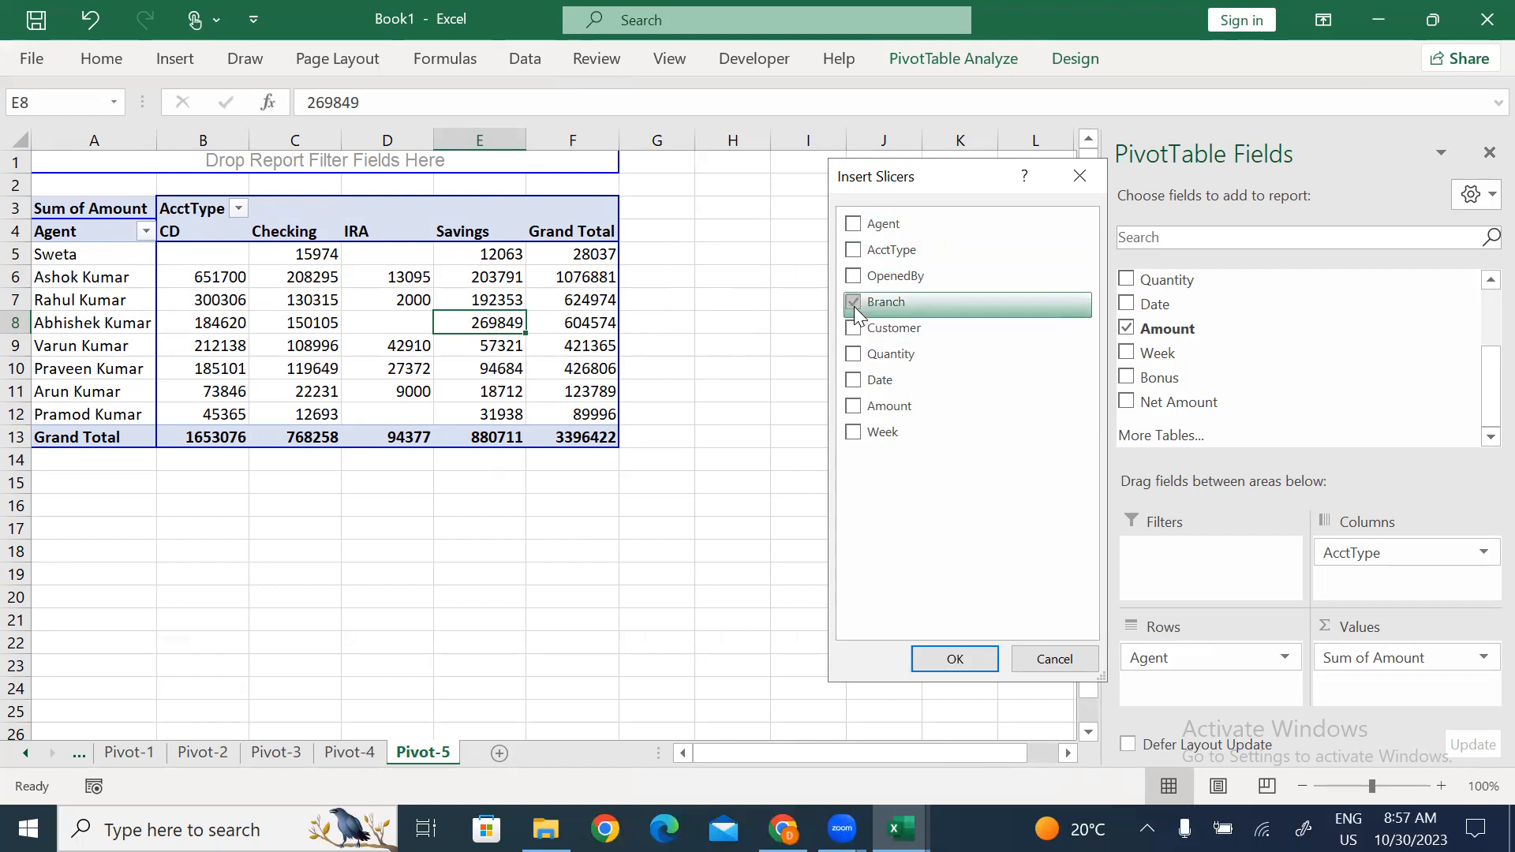
click(956, 660)
drag(540, 312, 832, 220)
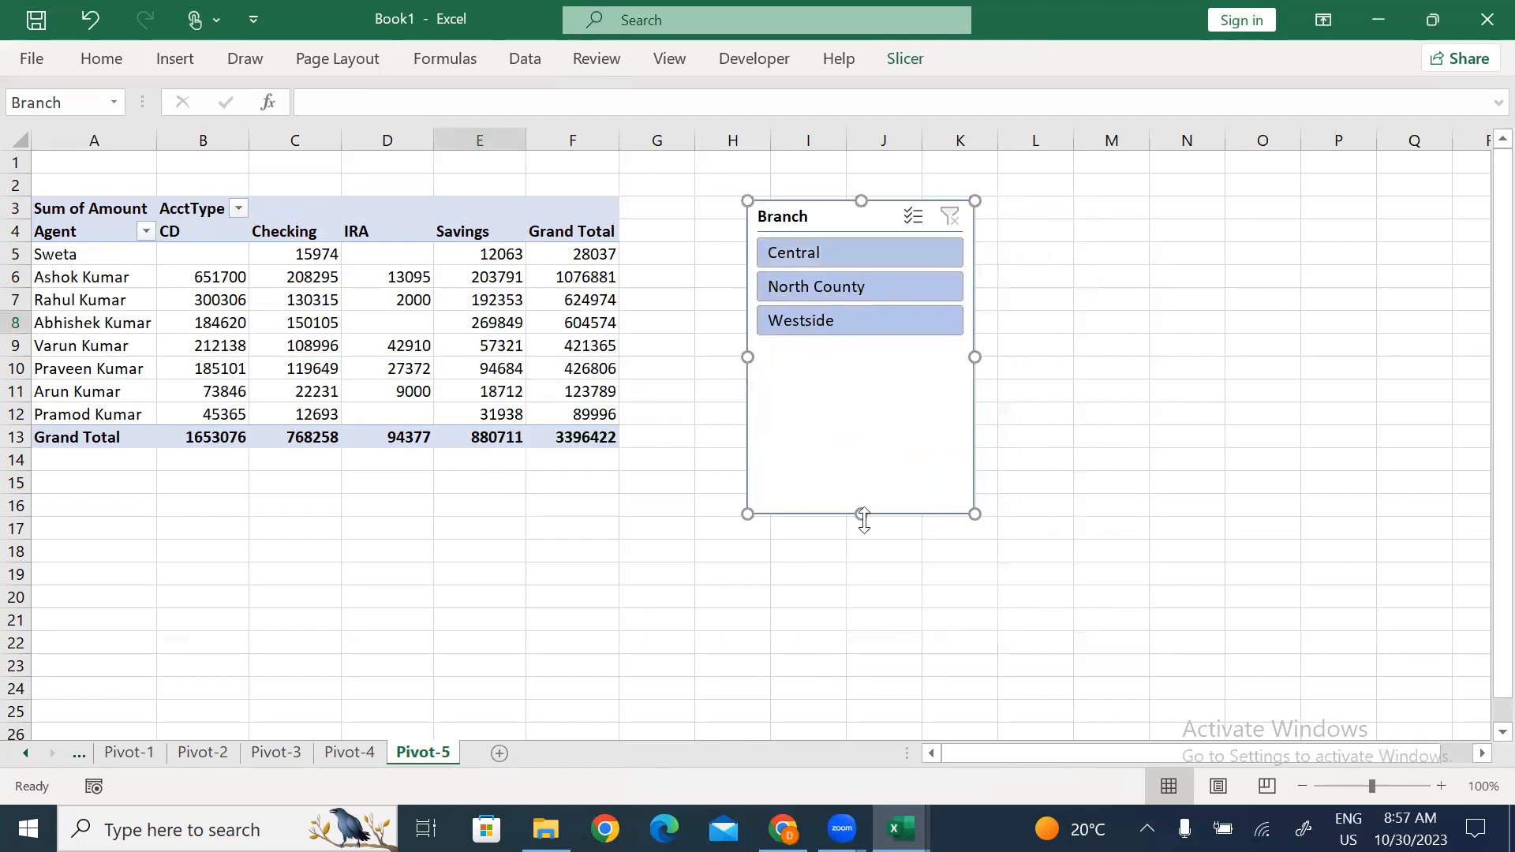
click(878, 630)
Filter the pivot table by one branch at a time in the slicer, alternating between Central, North County and Westside.
click(841, 246)
click(852, 284)
click(864, 317)
click(846, 283)
click(840, 257)
click(846, 287)
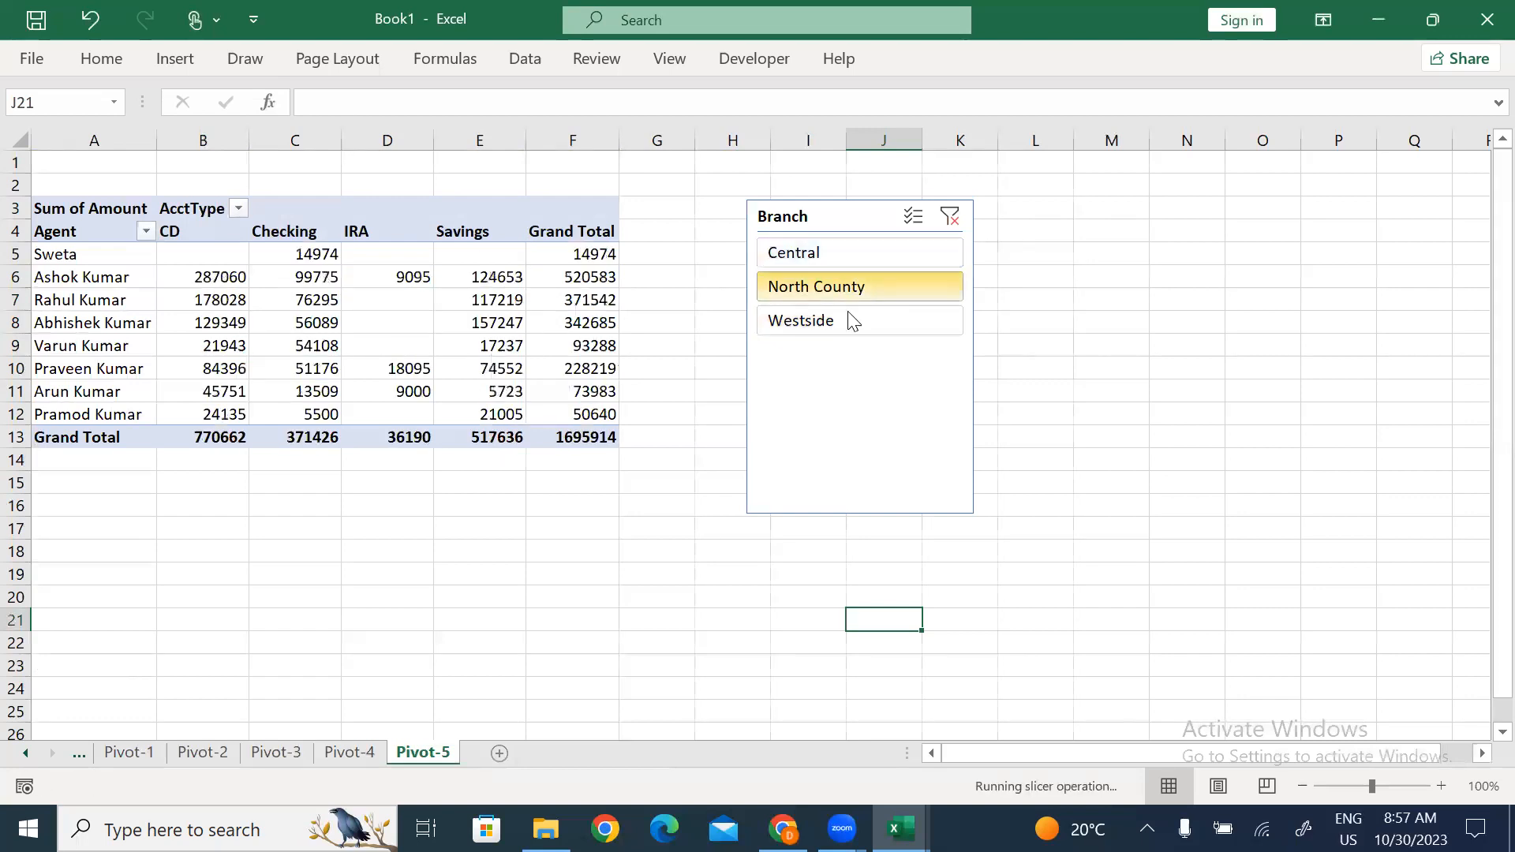
click(840, 254)
click(841, 287)
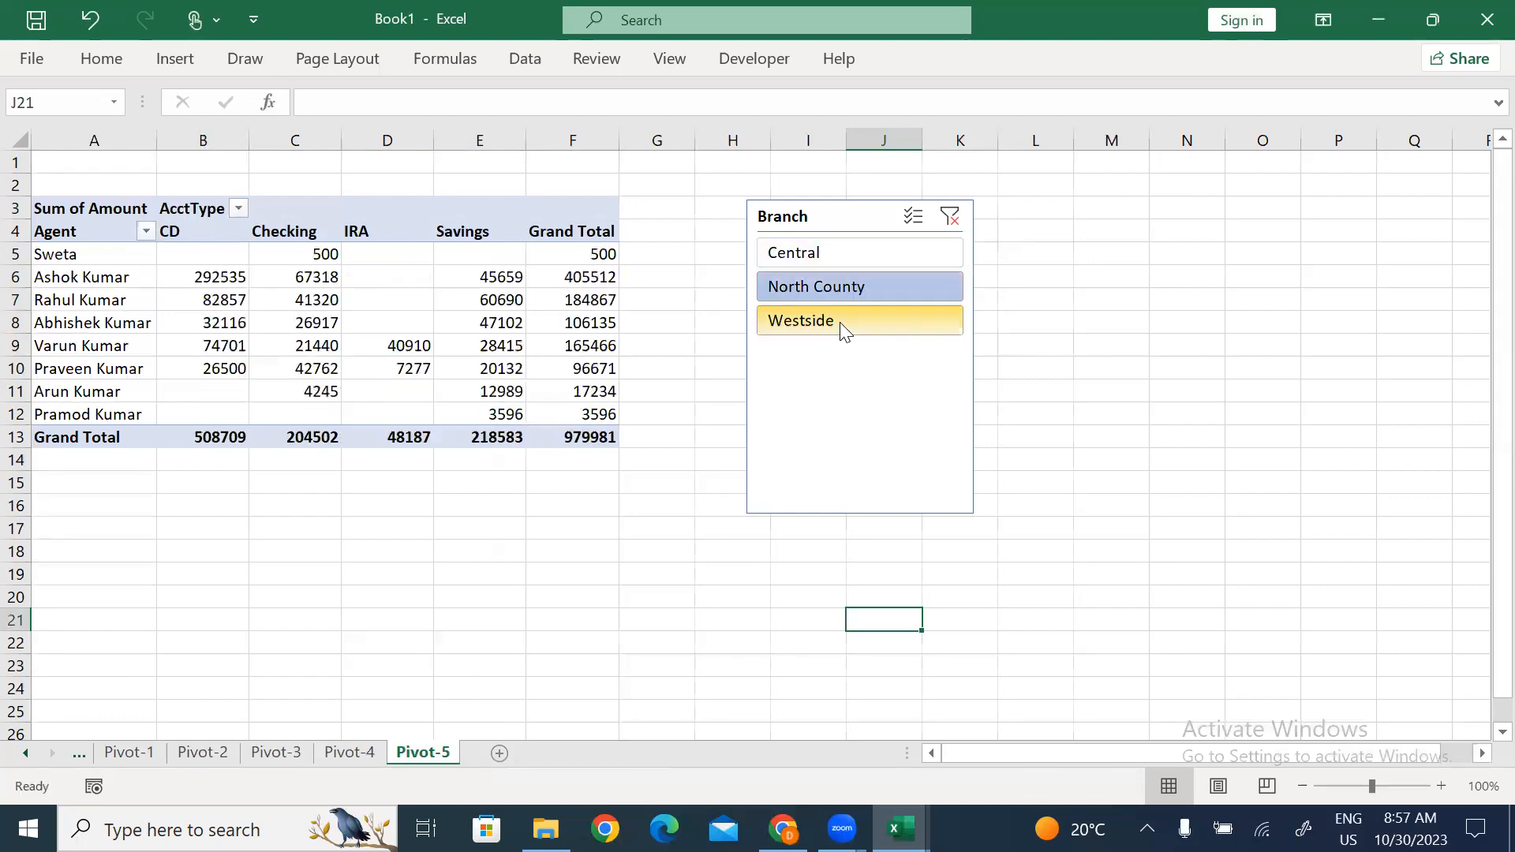
click(844, 325)
Turn on multi-select in the Branch slicer and toggle Central and North County in and out of the filter.
click(913, 216)
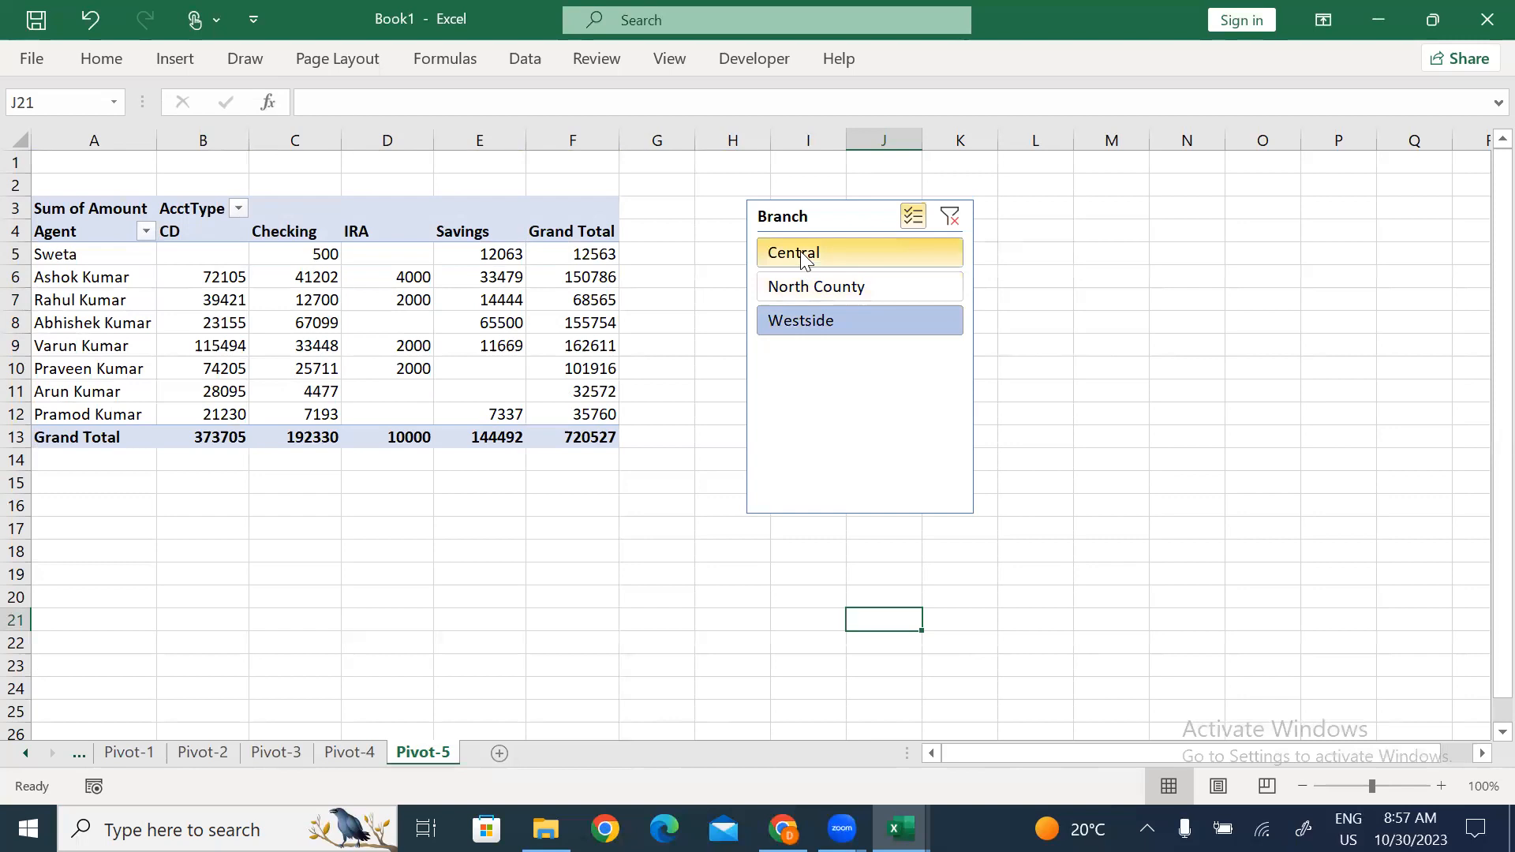
click(804, 259)
click(813, 281)
click(829, 256)
click(832, 284)
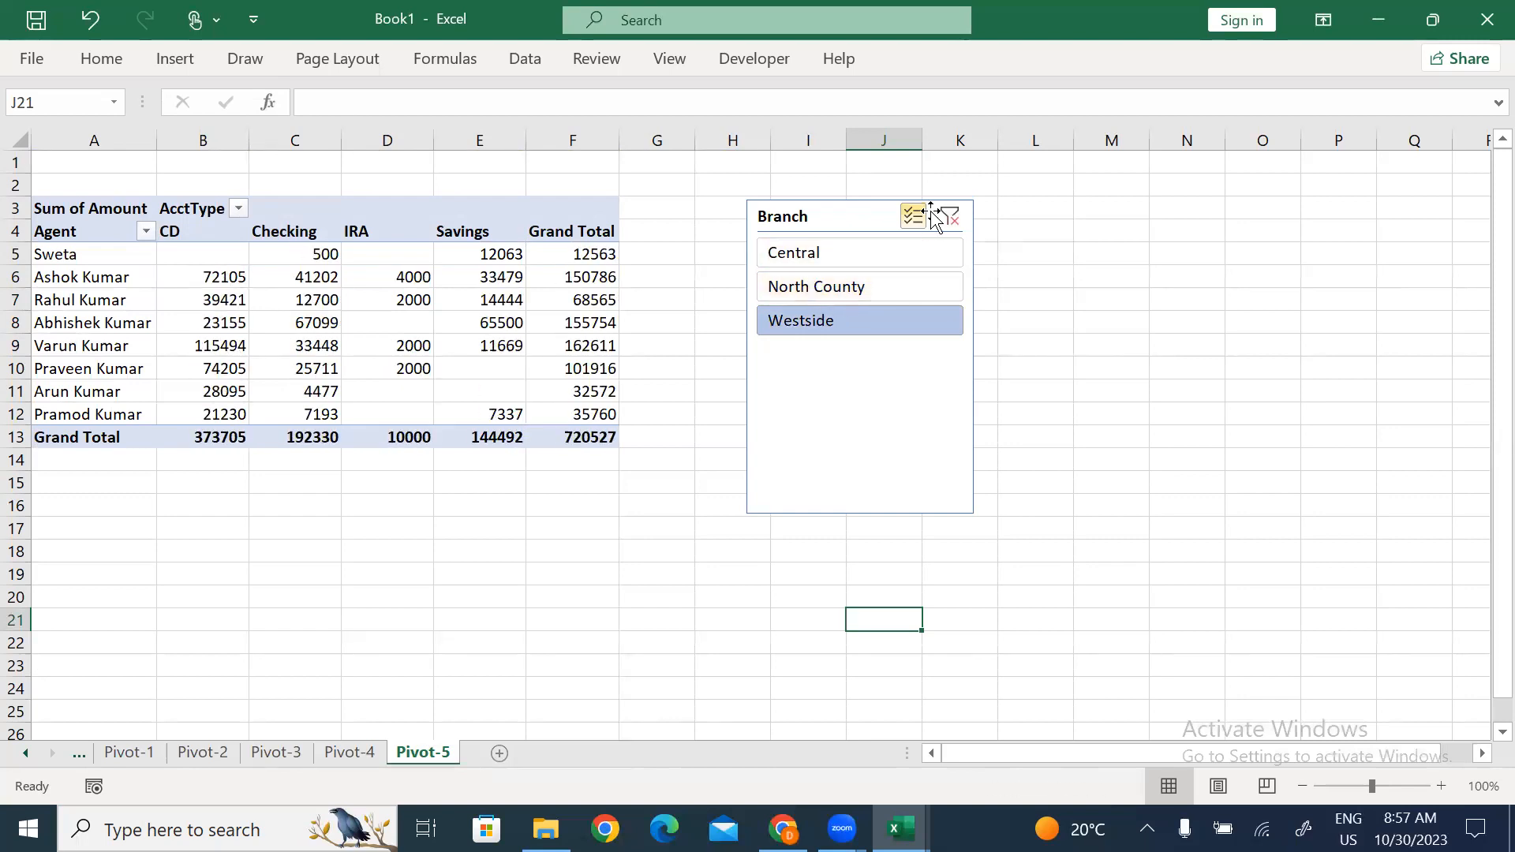
Clear the Branch slicer's filter and move the slicer slightly closer to the pivot table.
click(951, 220)
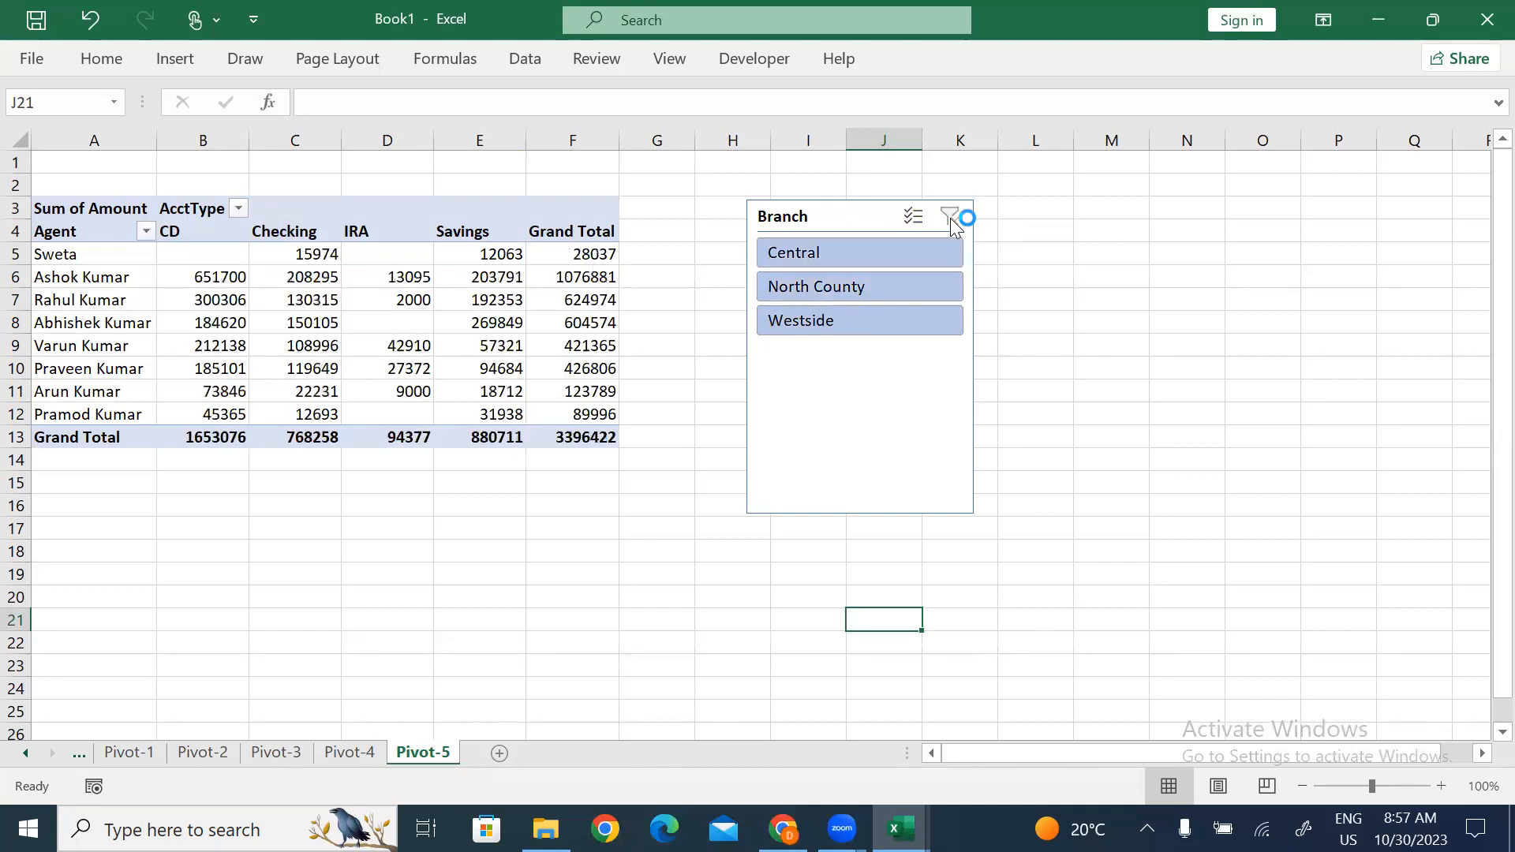
mouse_move(878, 376)
mouse_down()
mouse_move(866, 352)
mouse_move(870, 374)
mouse_up()
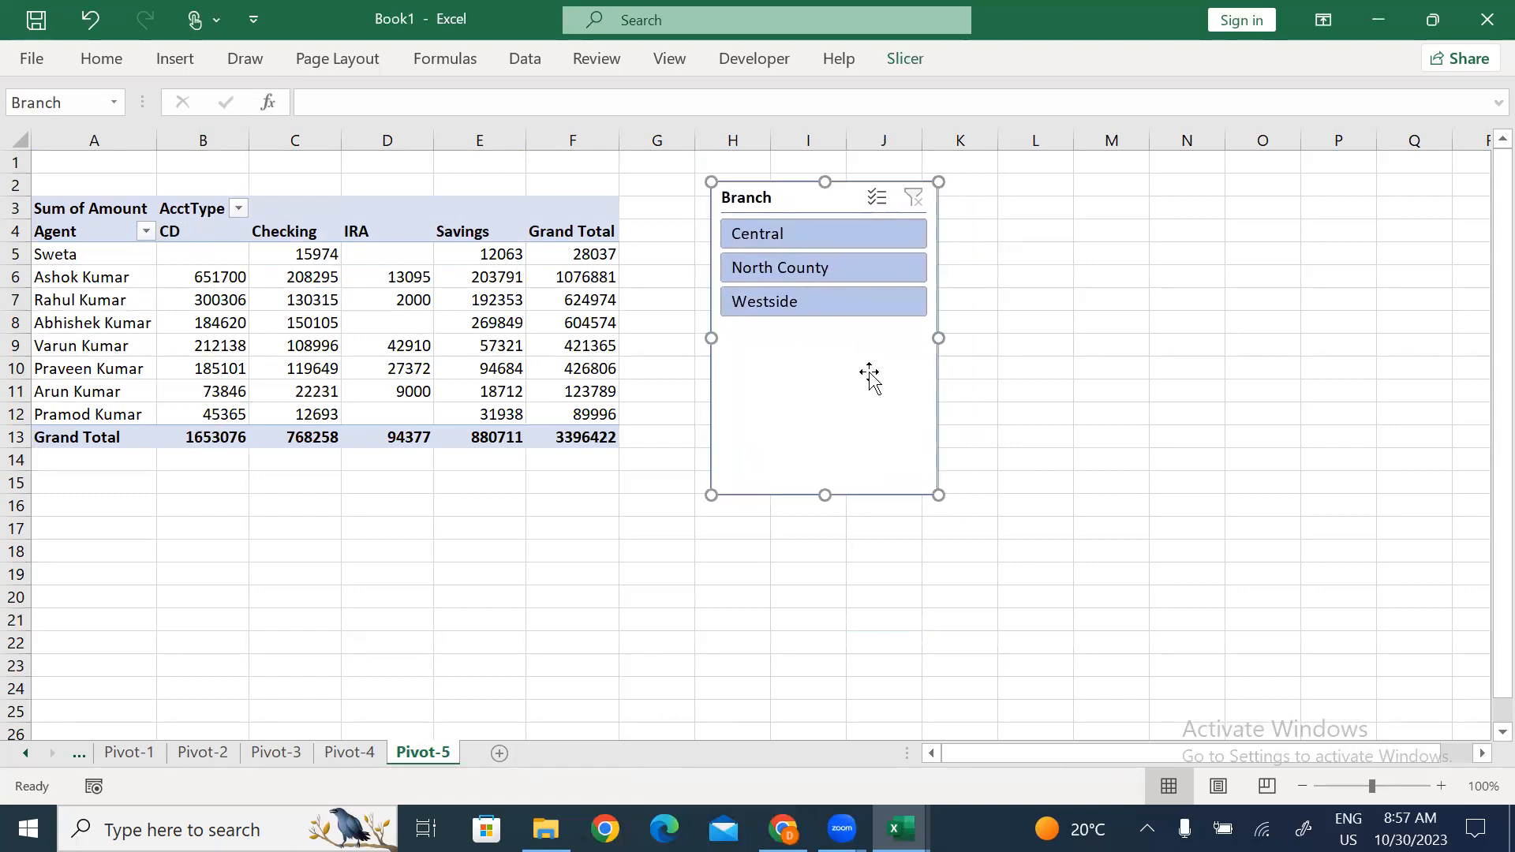
Copy the pivot table to cell A17 and rearrange the copy to show Sum of Amount with only AcctType in rows.
click(319, 318)
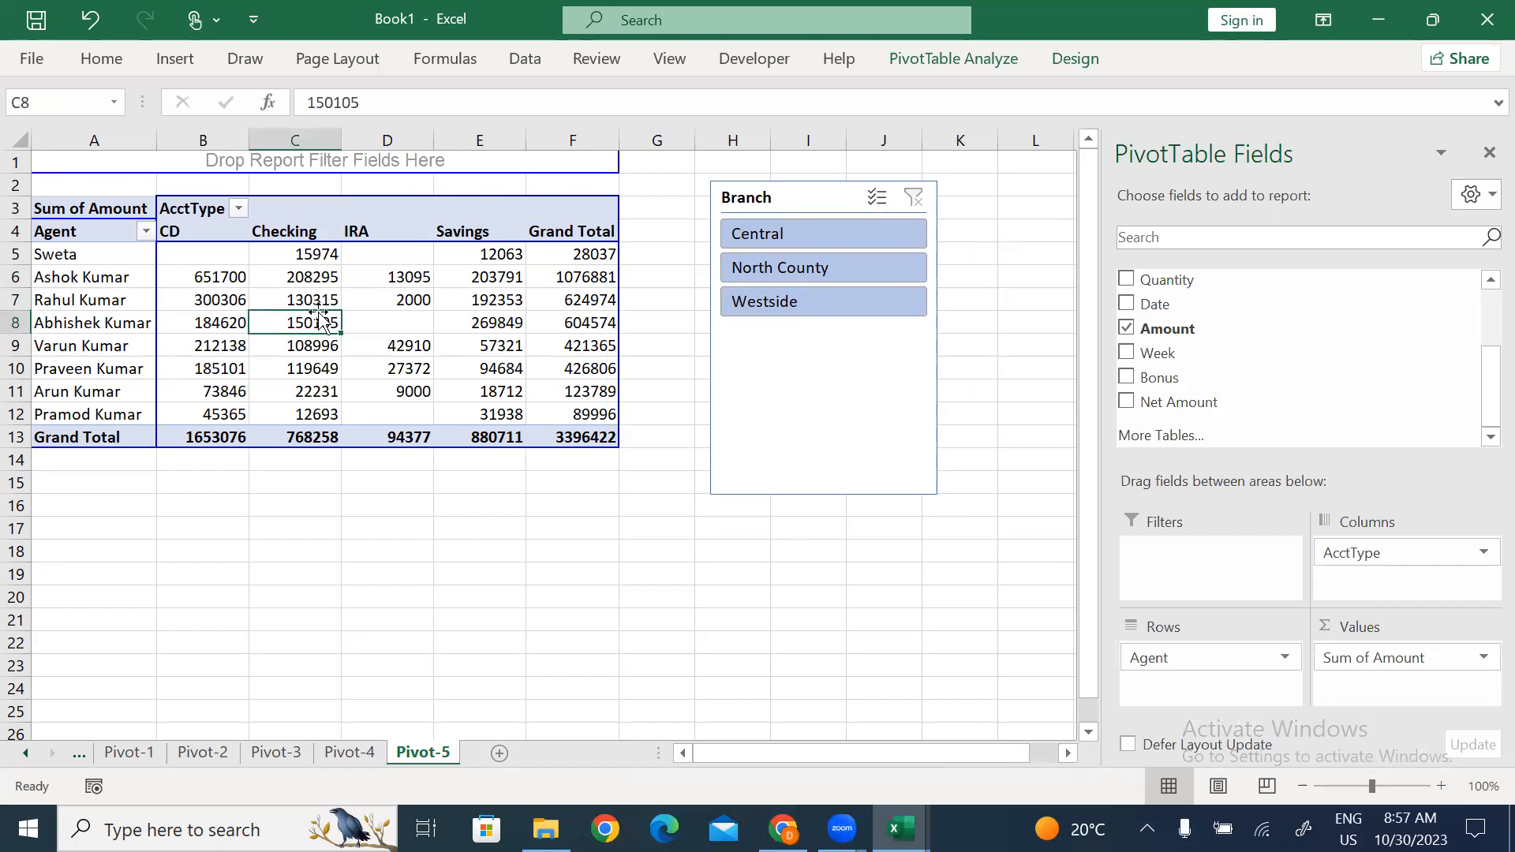
click(92, 202)
key(ctrl+c)
click(91, 528)
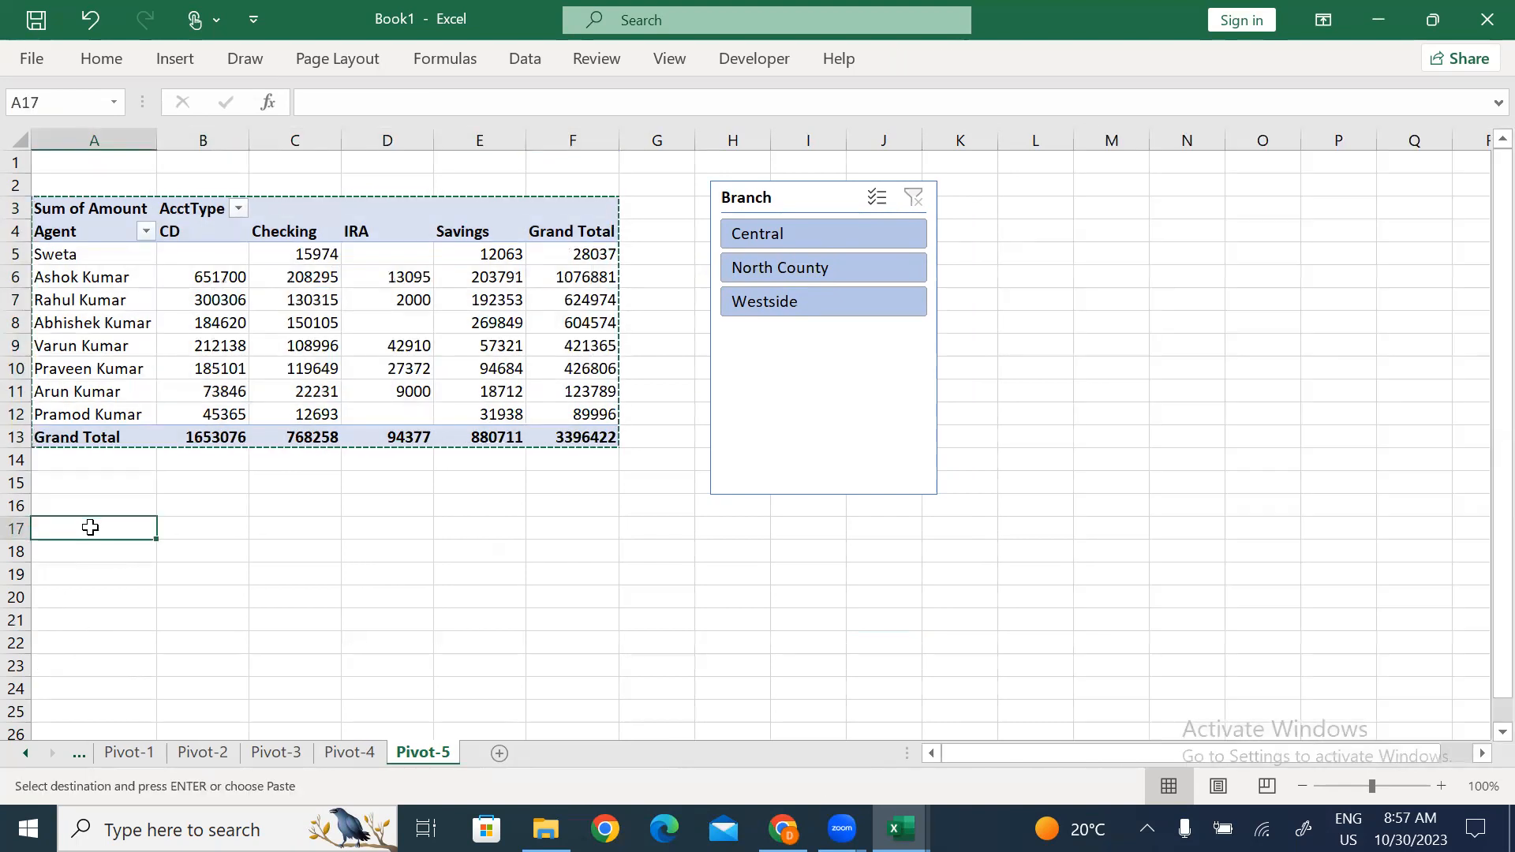
key(ctrl+v)
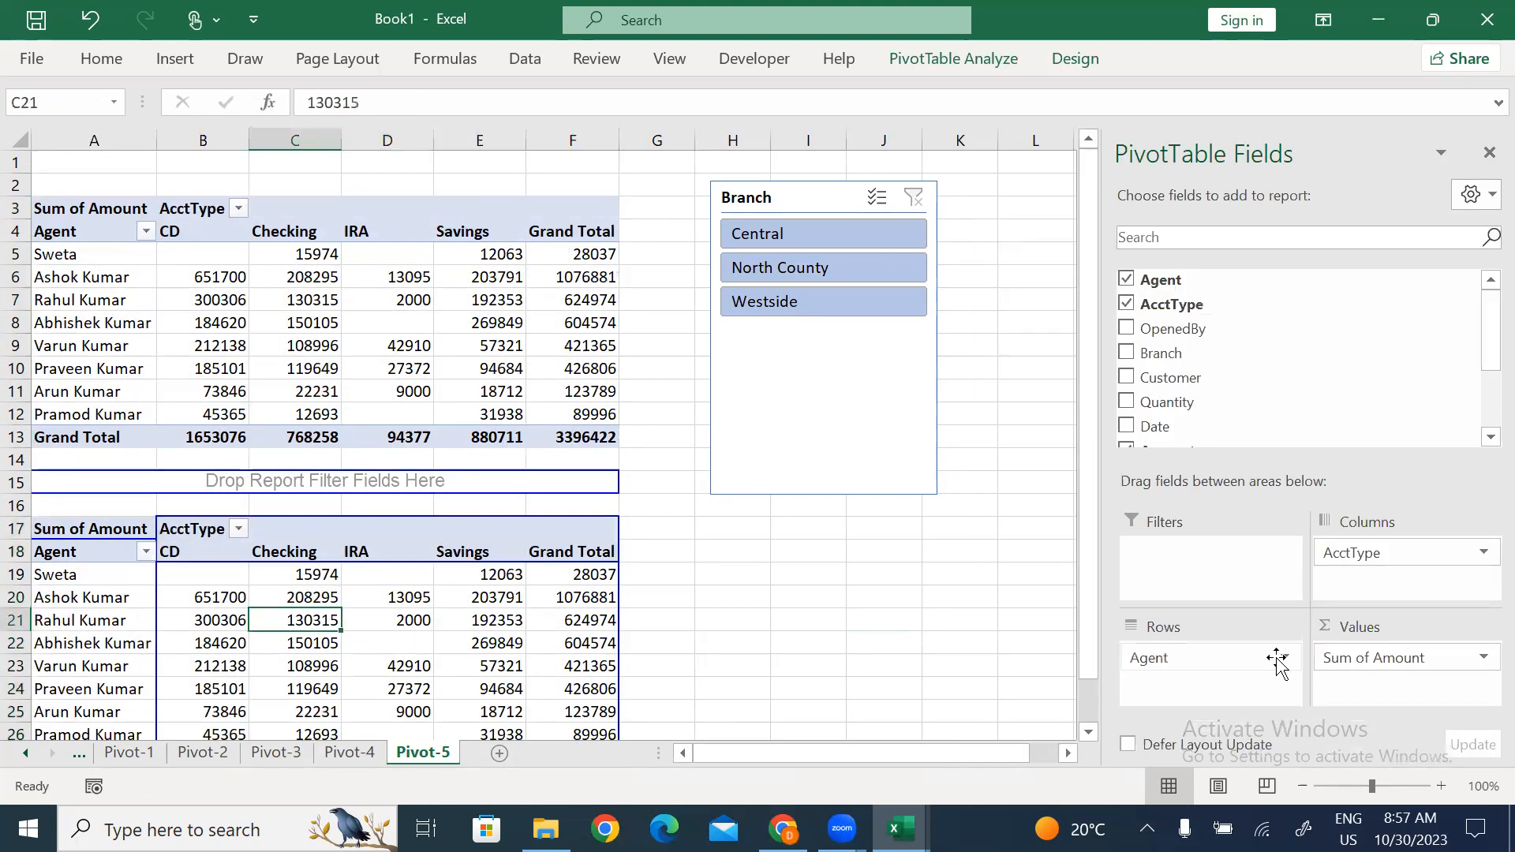
drag(1383, 554, 509, 539)
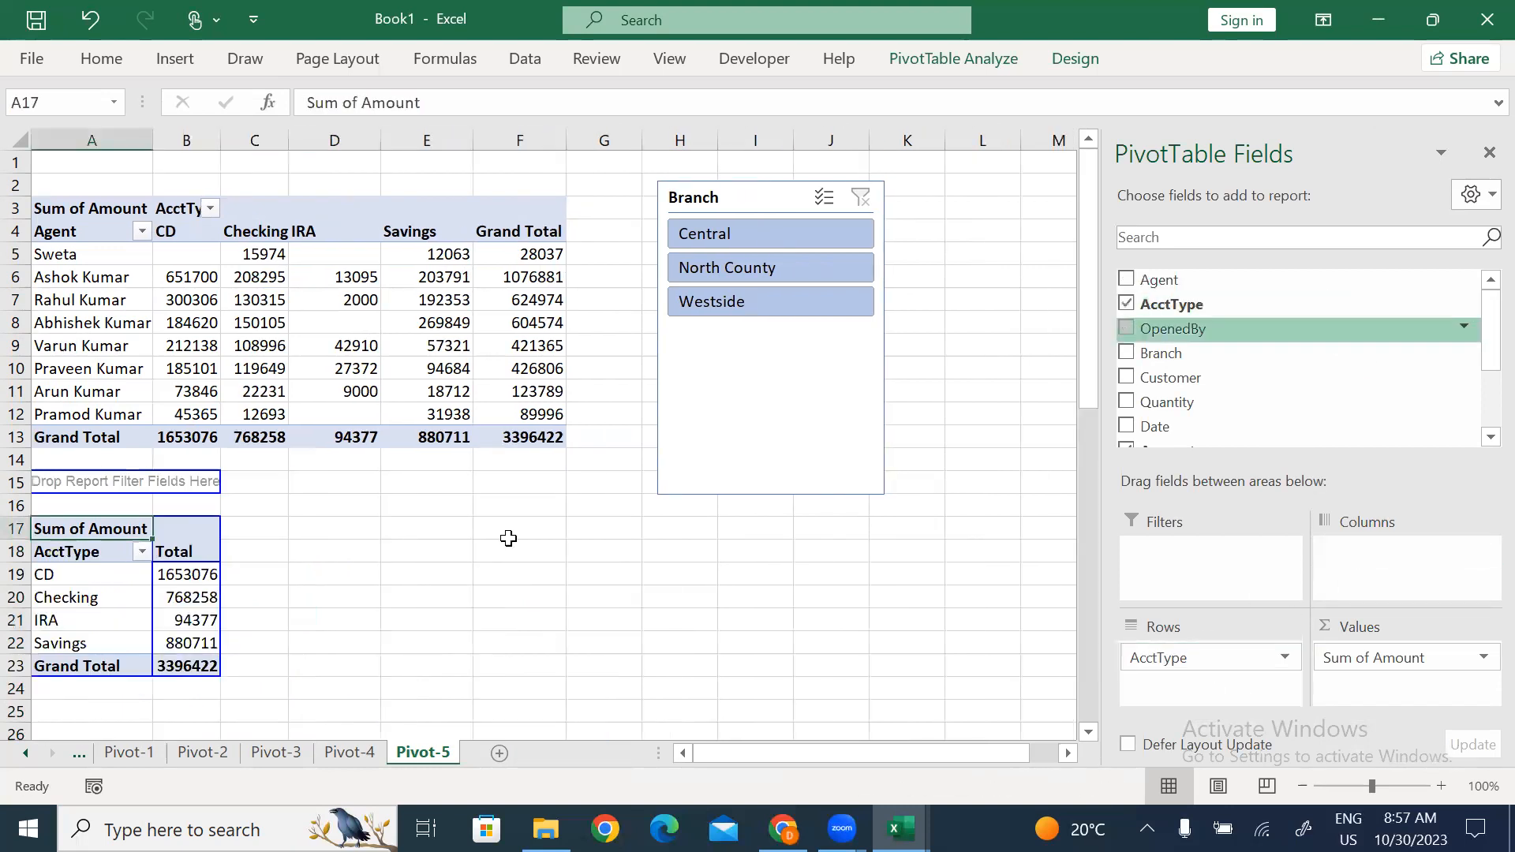
click(381, 602)
Use the Branch slicer to filter both pivot tables by Central, North County and Westside in turn.
click(759, 235)
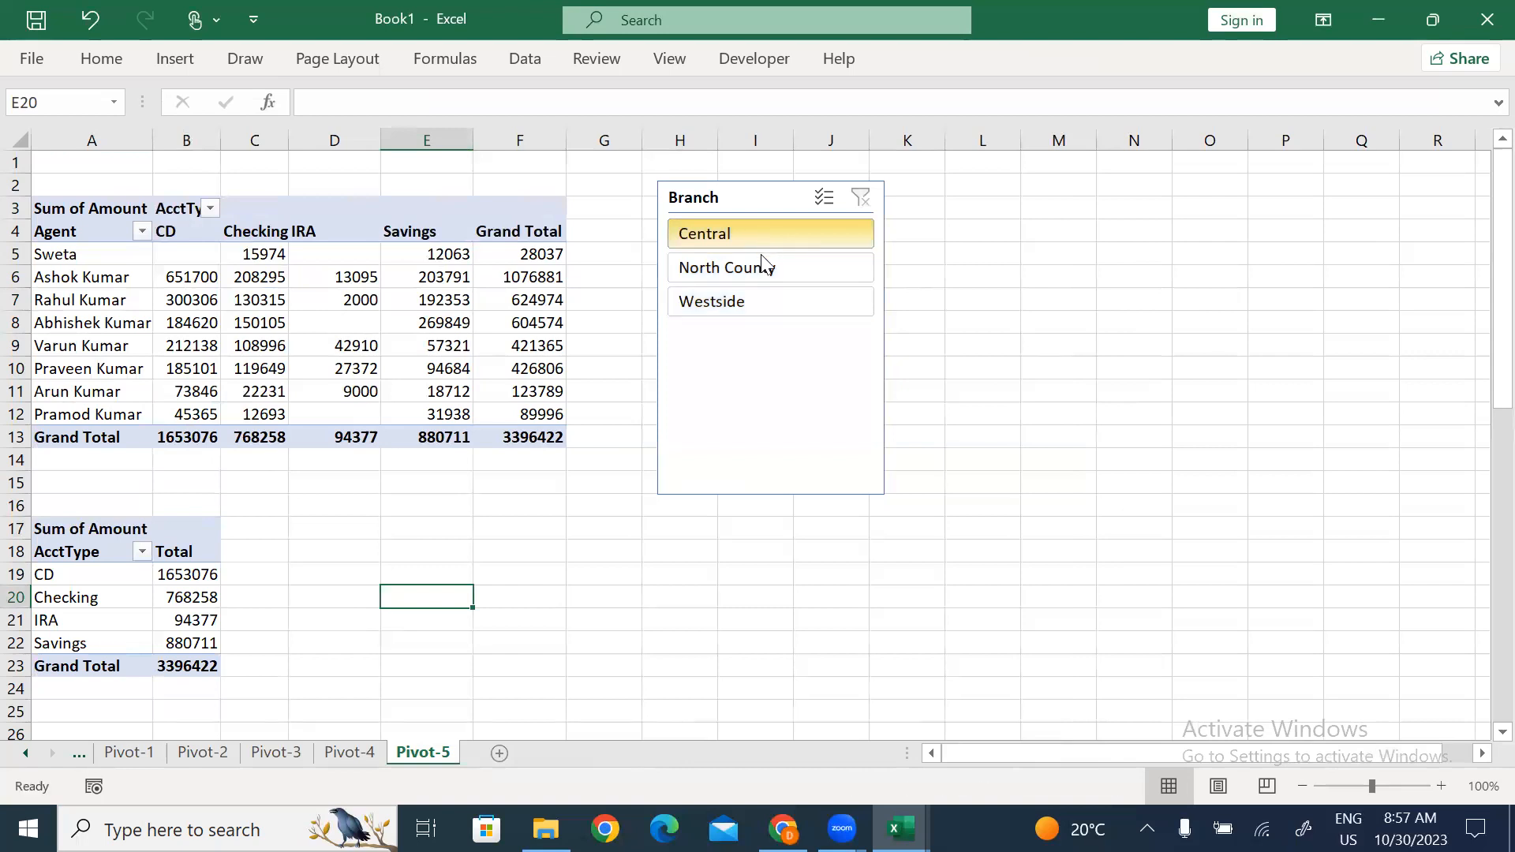
click(775, 267)
click(762, 302)
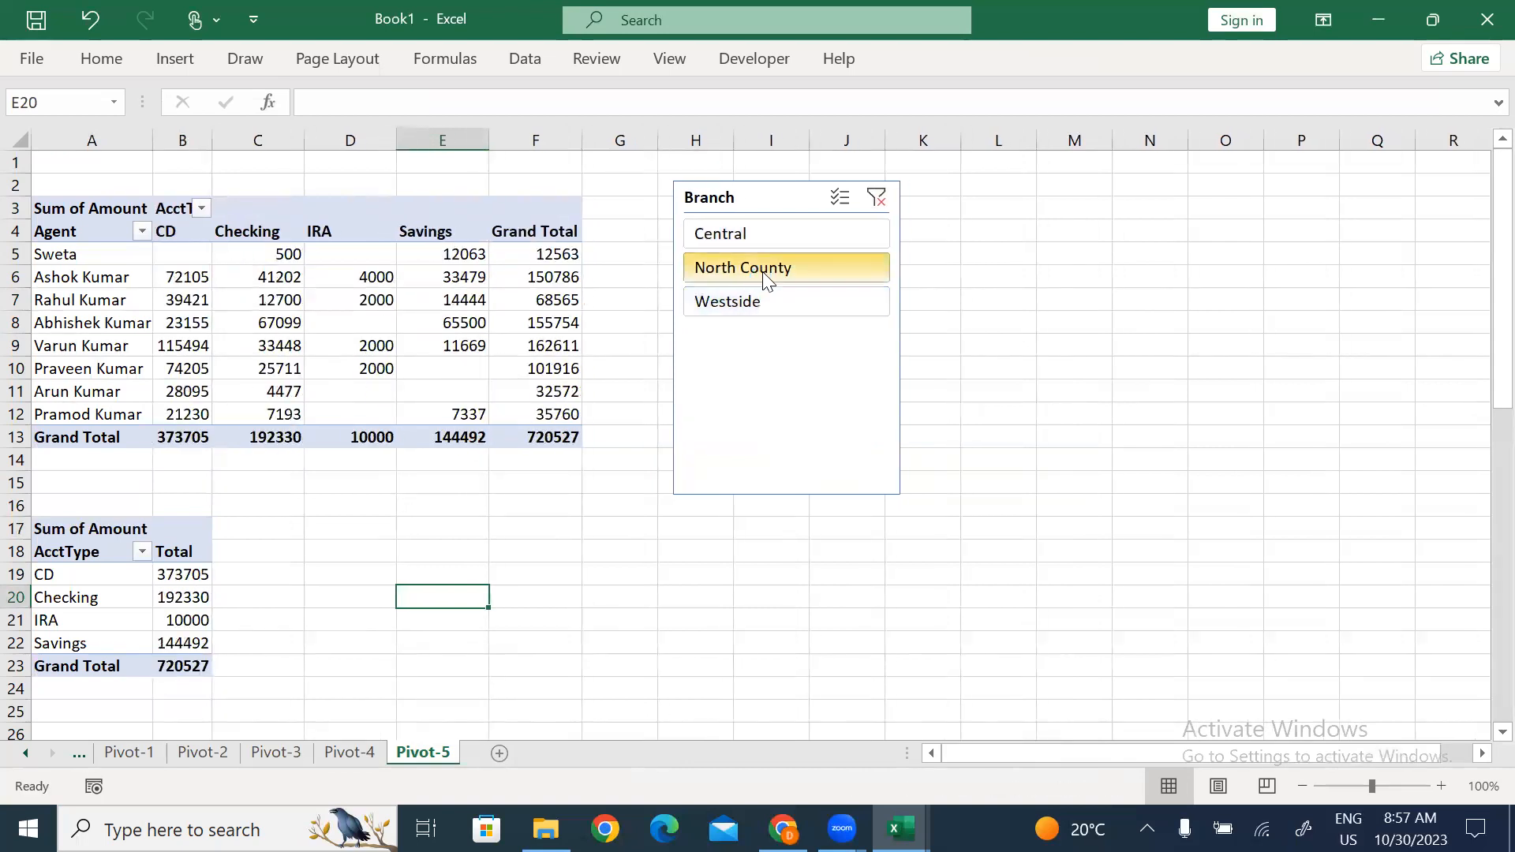
click(759, 233)
ctrl+click(764, 268)
click(767, 272)
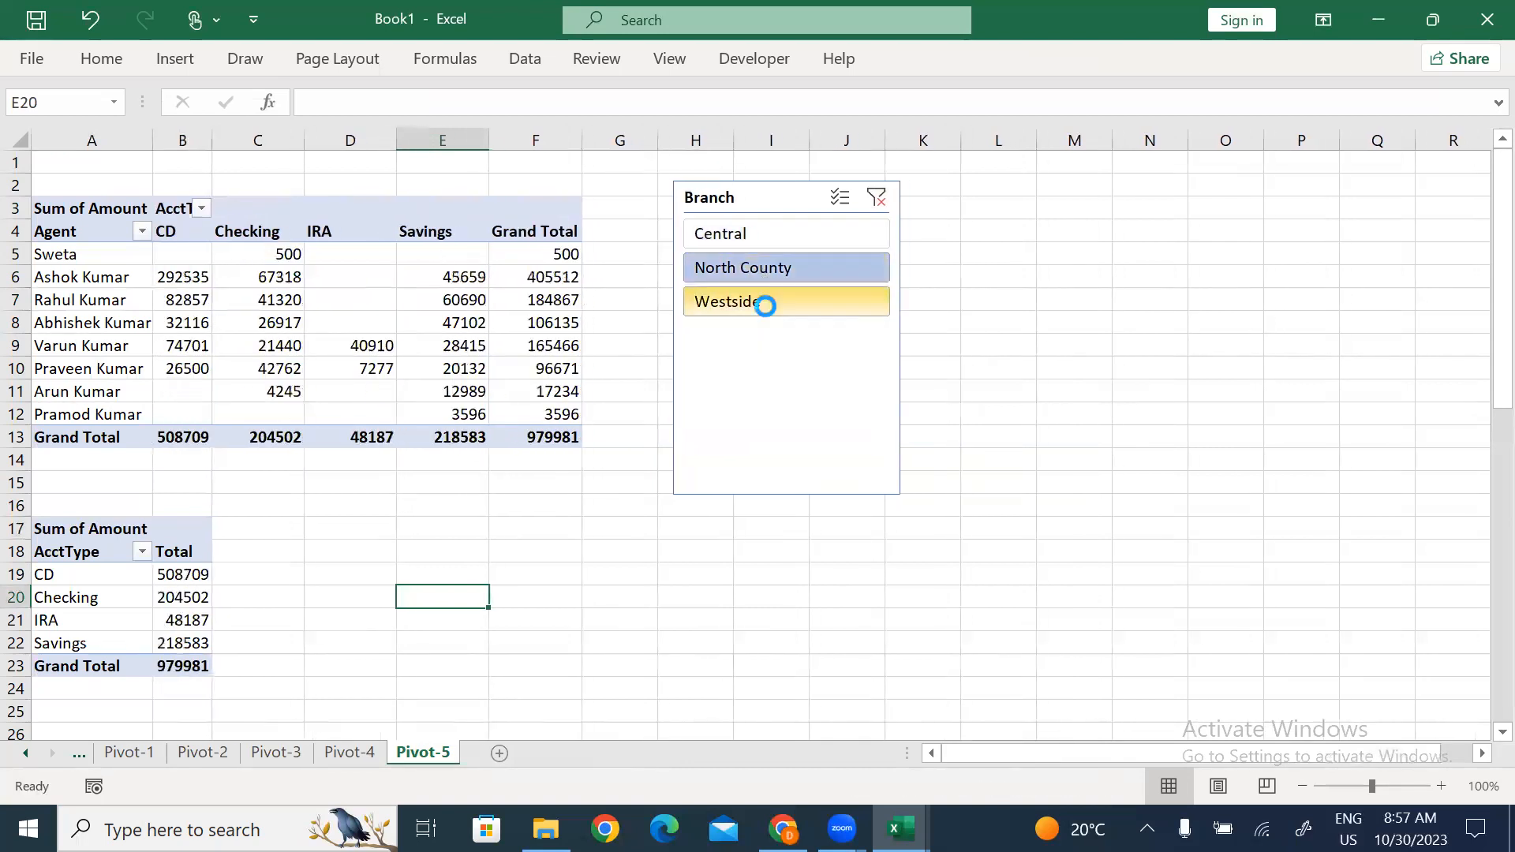
click(764, 303)
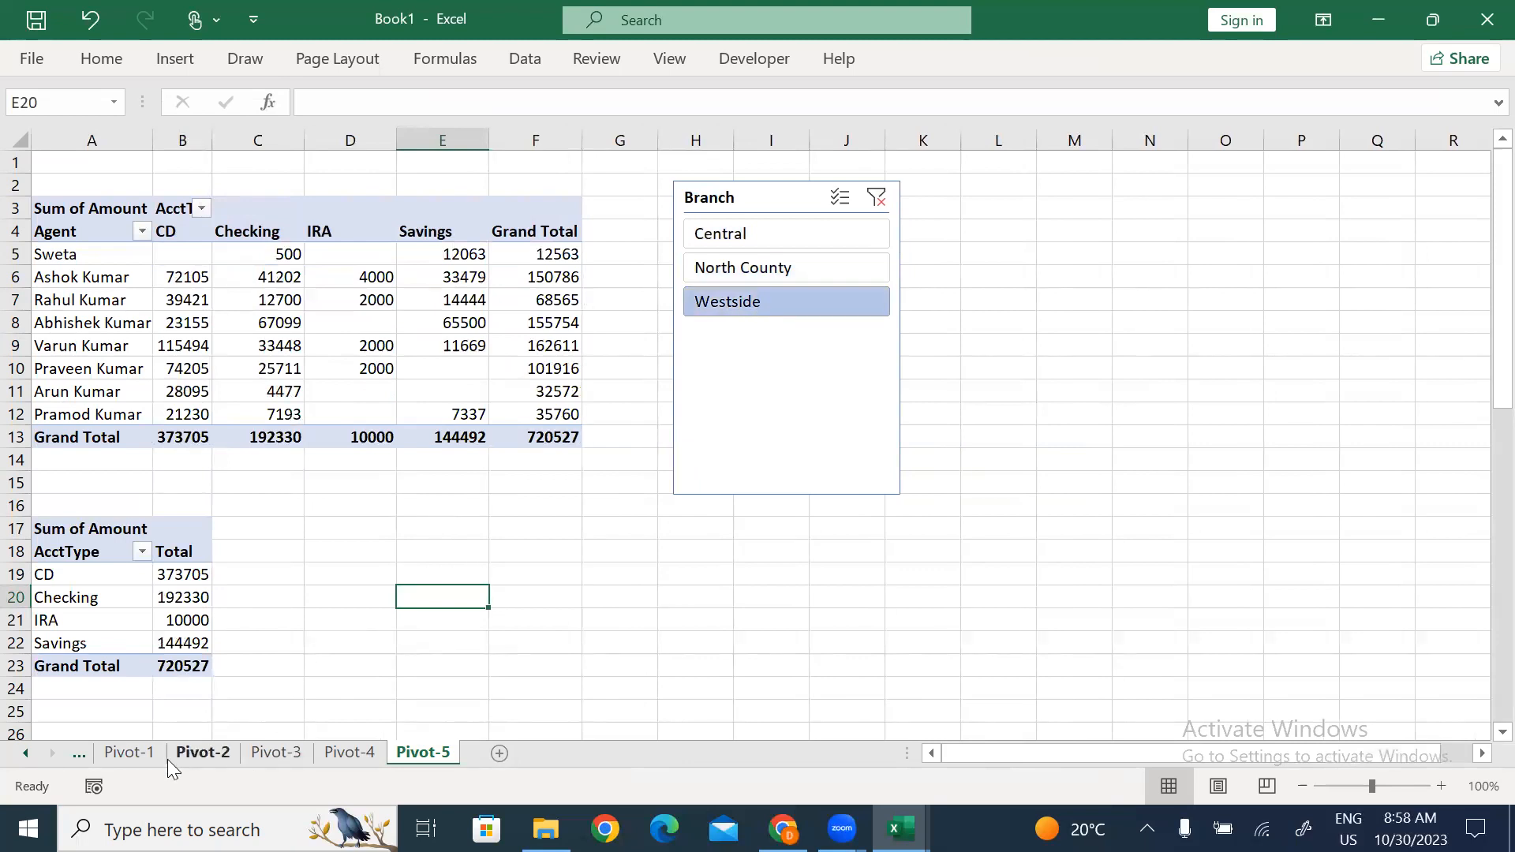
Look at the Normal Pivot Table sheet, return to Pivot-5 and filter by Central and finally North County.
click(79, 748)
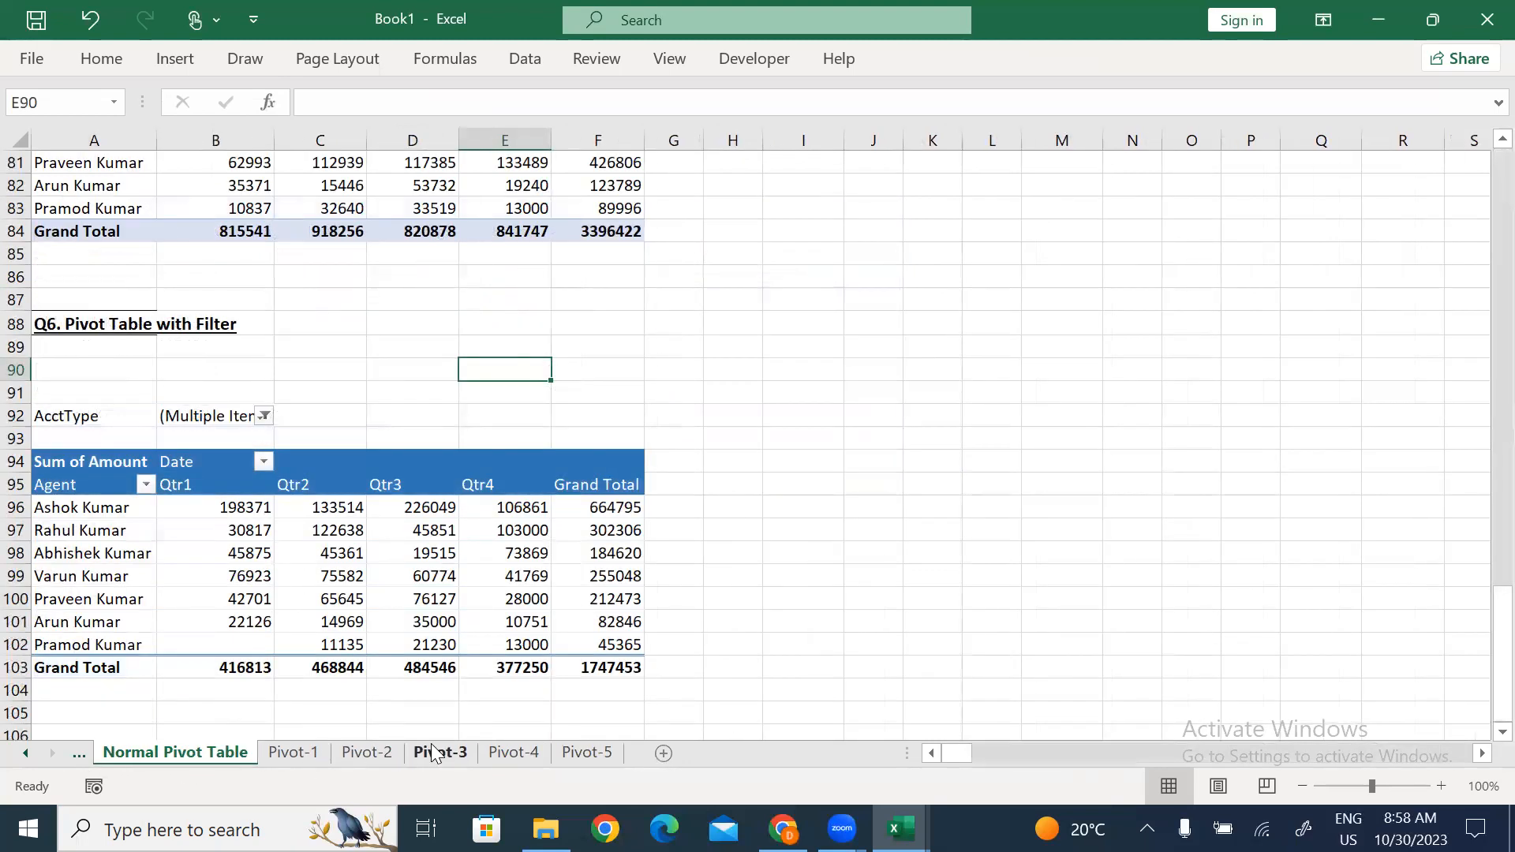
click(588, 753)
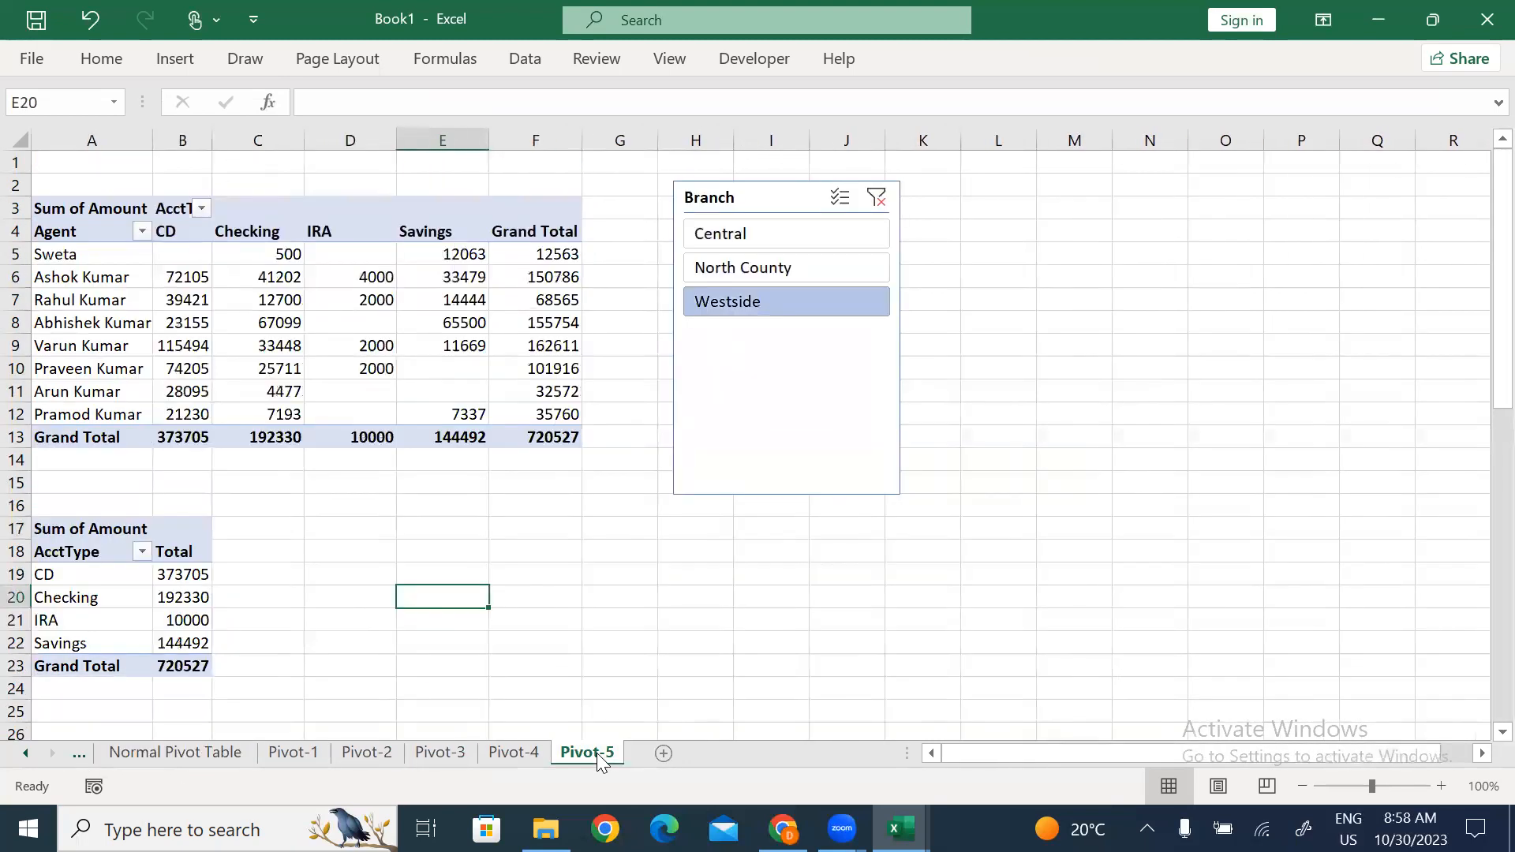
click(746, 233)
click(747, 269)
Look at the pivot table on the Pivot-4 sheet and check its PivotTable name.
click(505, 753)
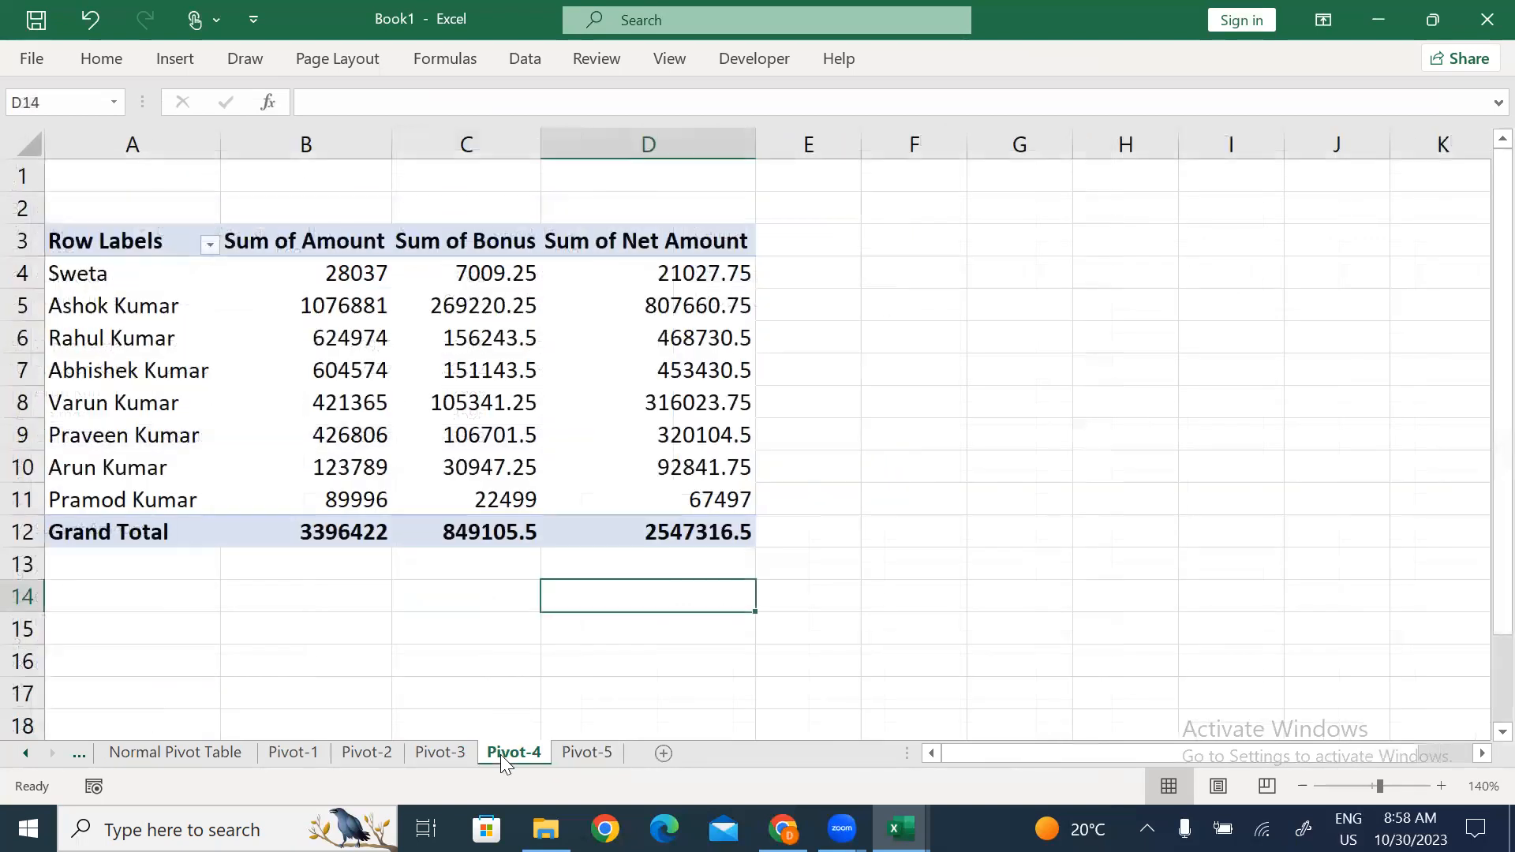
drag(308, 274, 677, 496)
click(391, 453)
drag(298, 300, 297, 403)
click(306, 405)
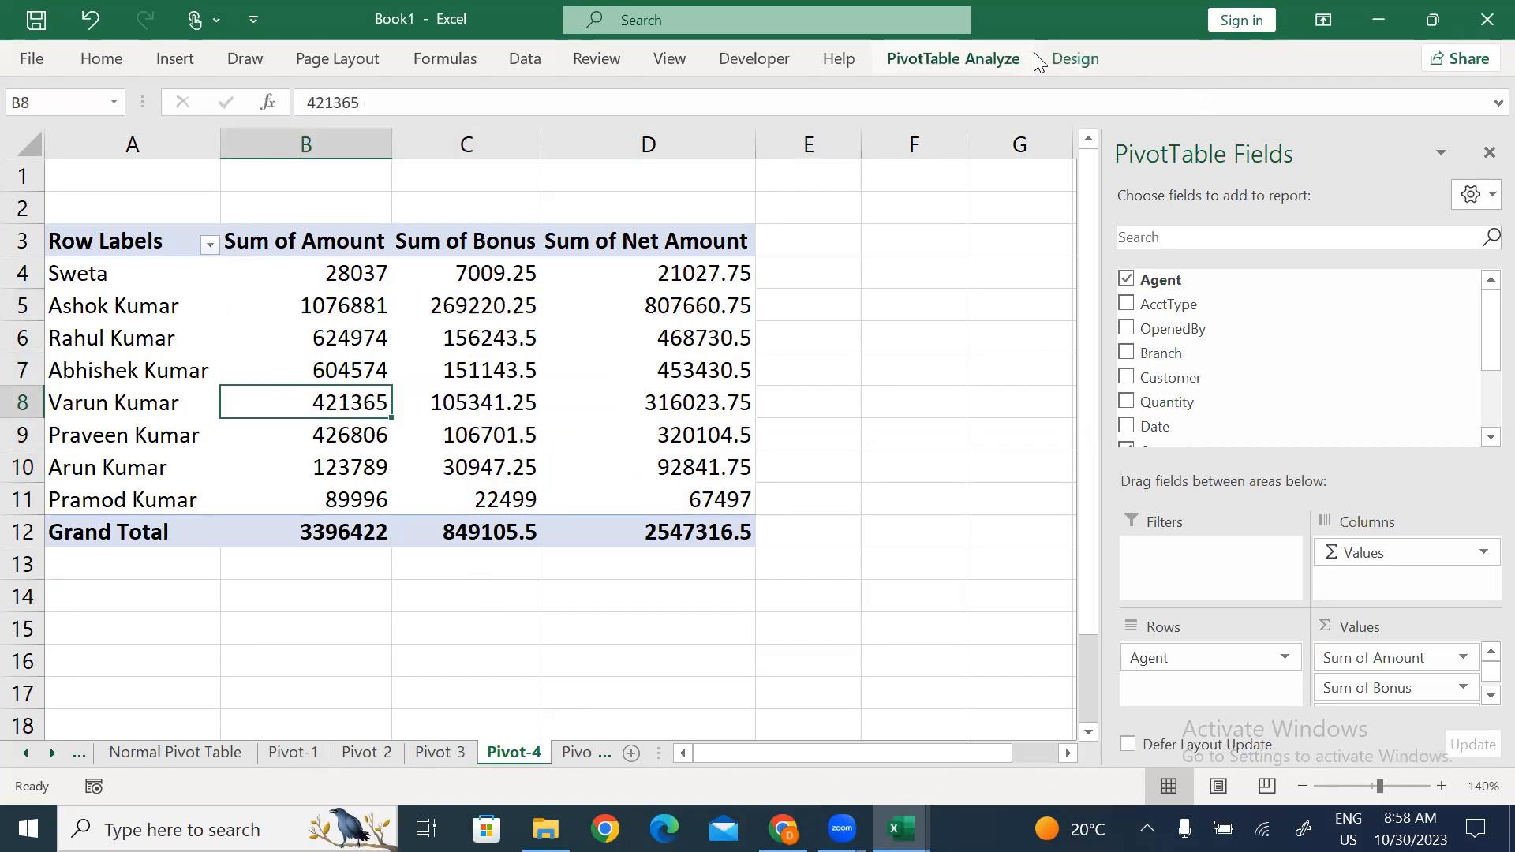
click(974, 57)
click(38, 140)
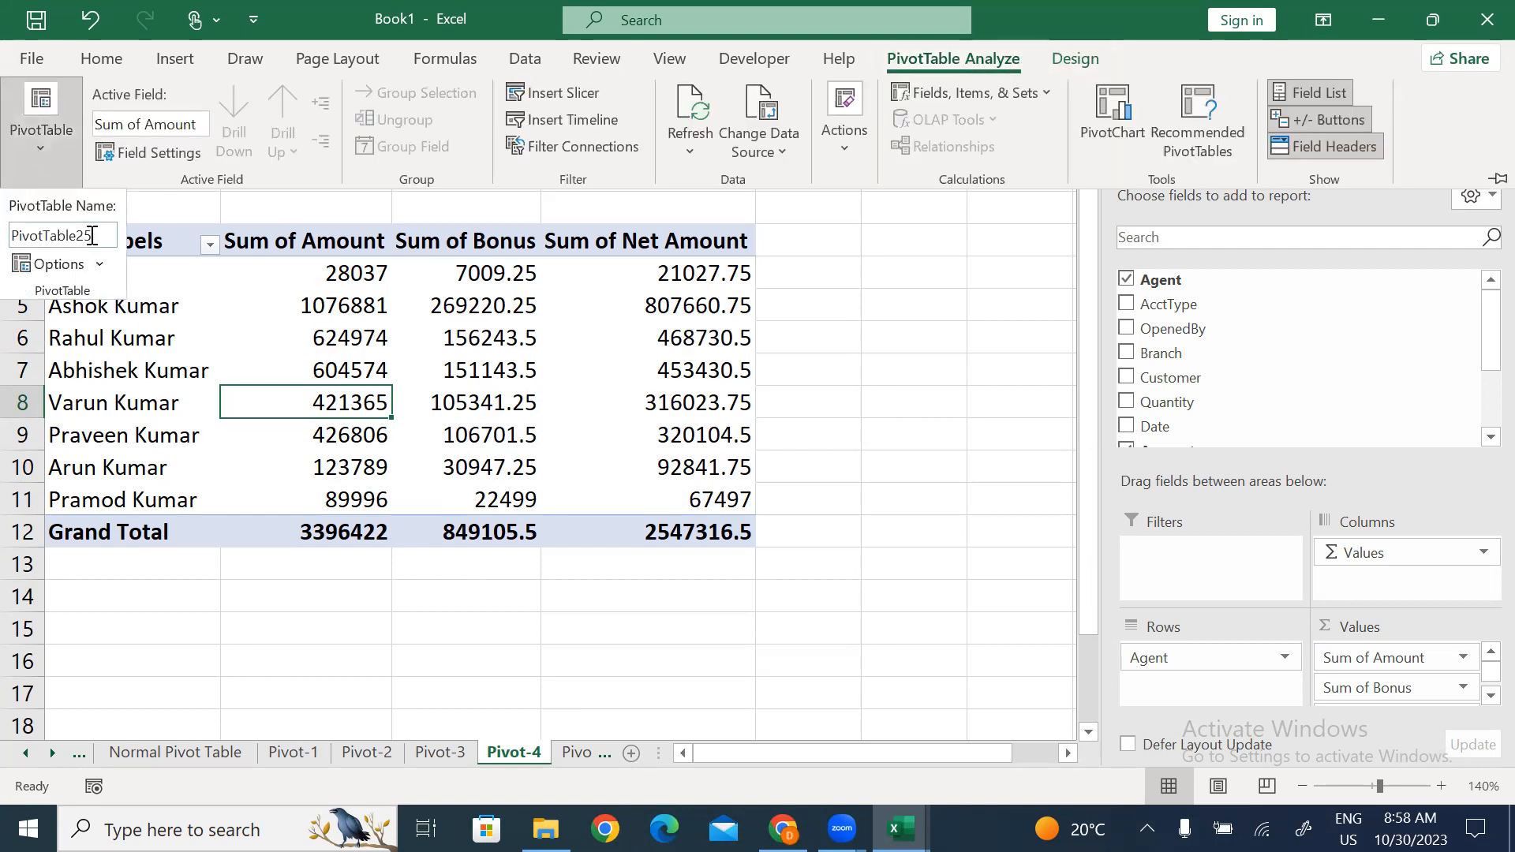
double_click(93, 236)
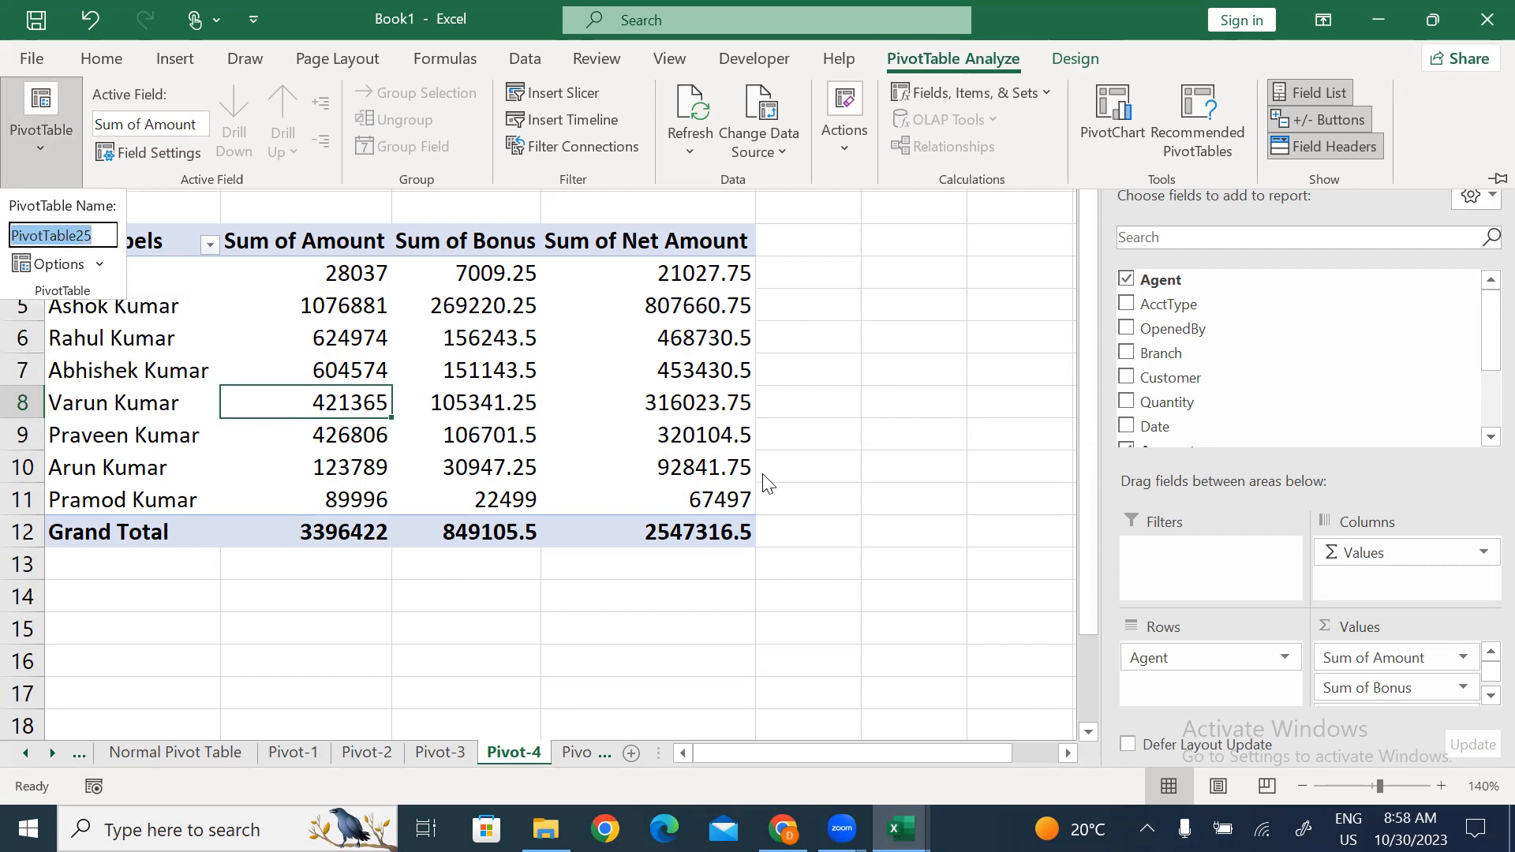
click(856, 466)
click(927, 438)
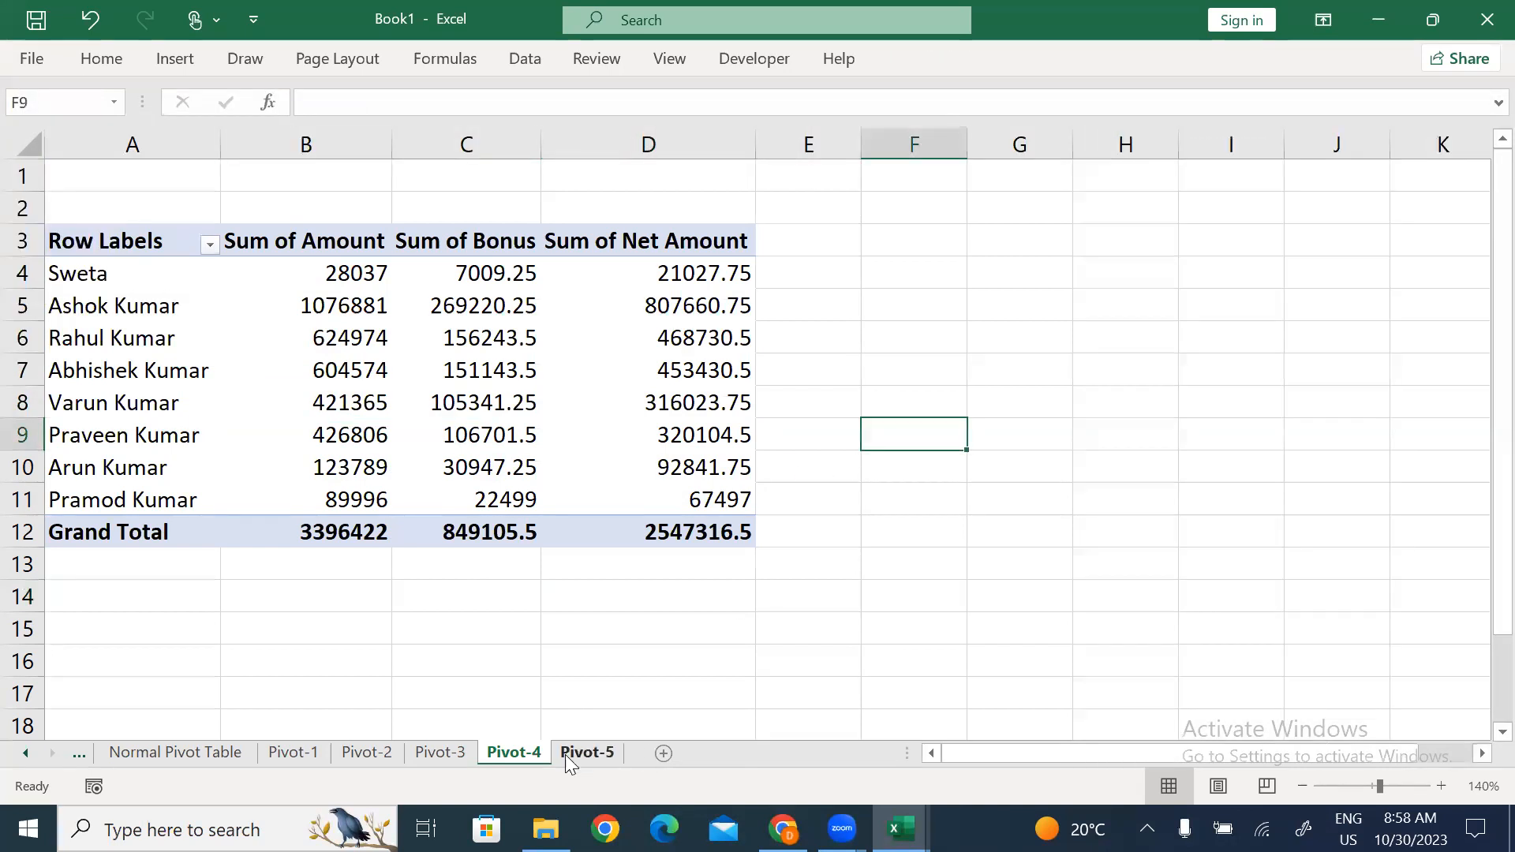
Connect the Branch slicer on Pivot-5 to PivotTable25 on the Pivot-4 sheet through its report connections.
click(582, 753)
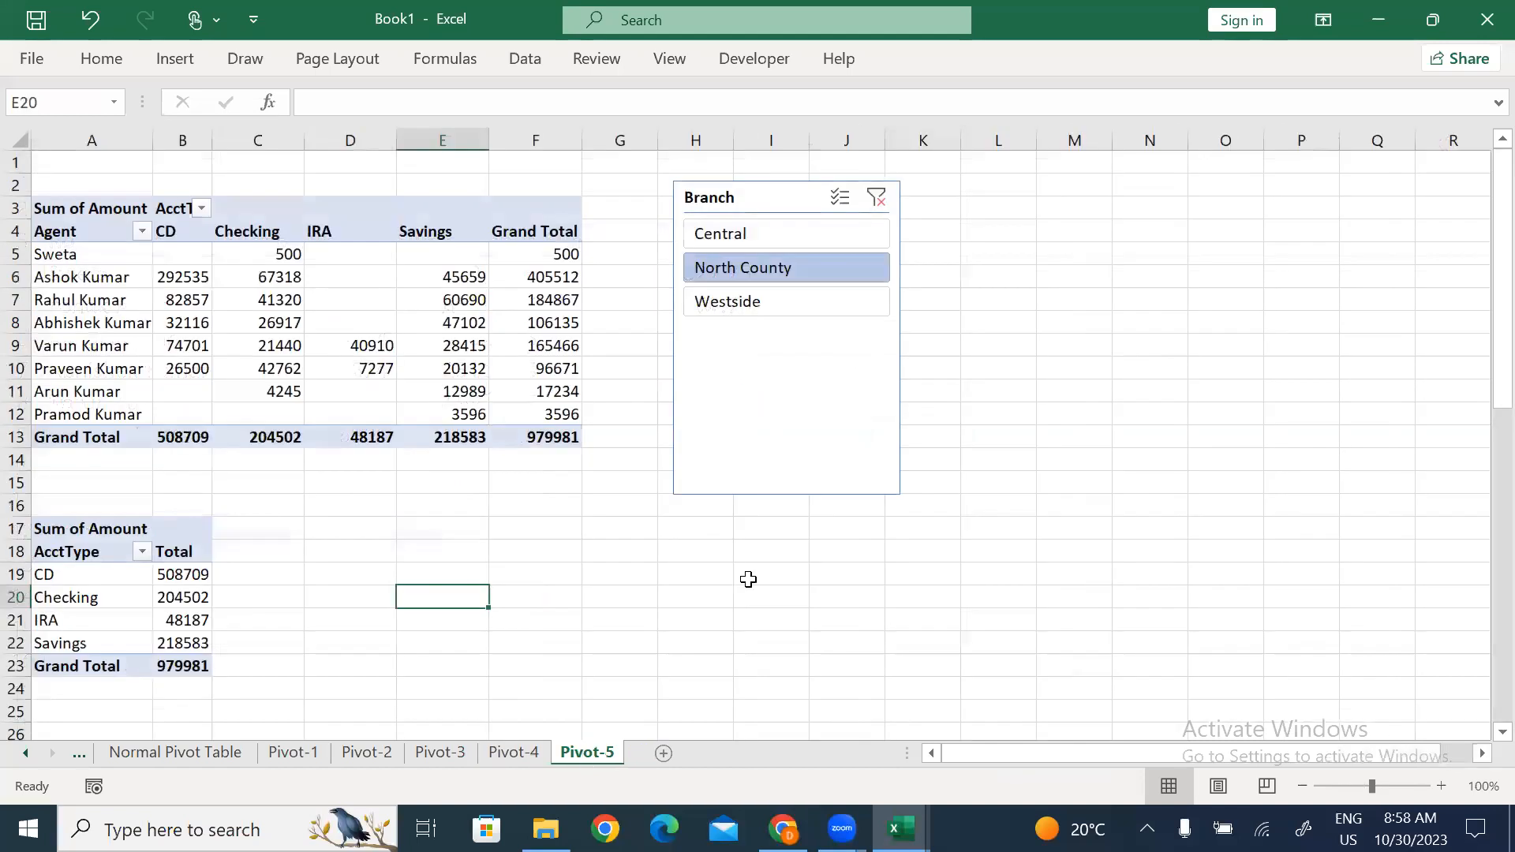
right_click(805, 375)
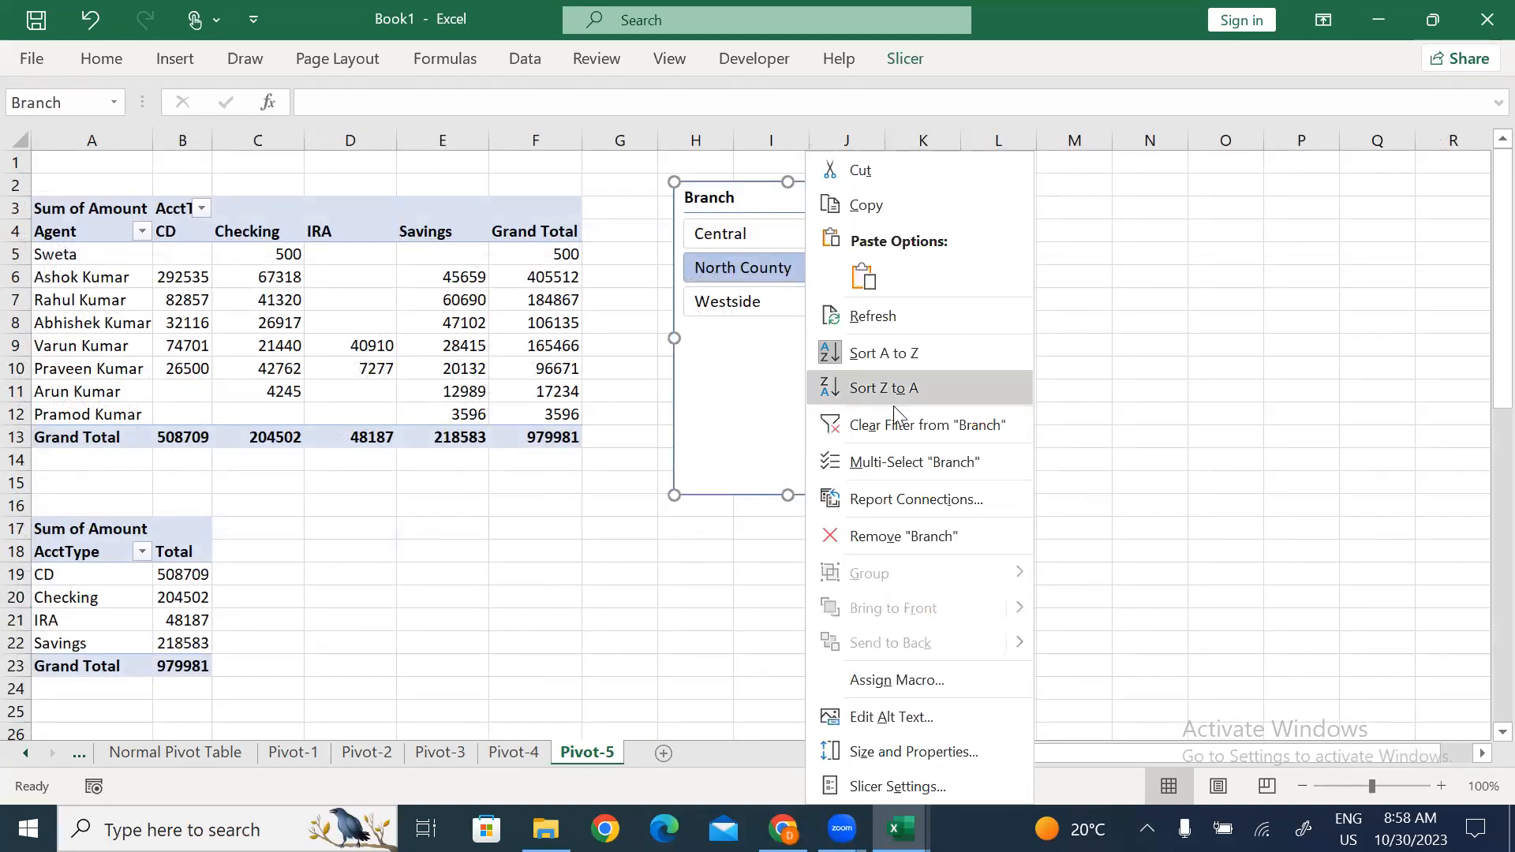
click(906, 507)
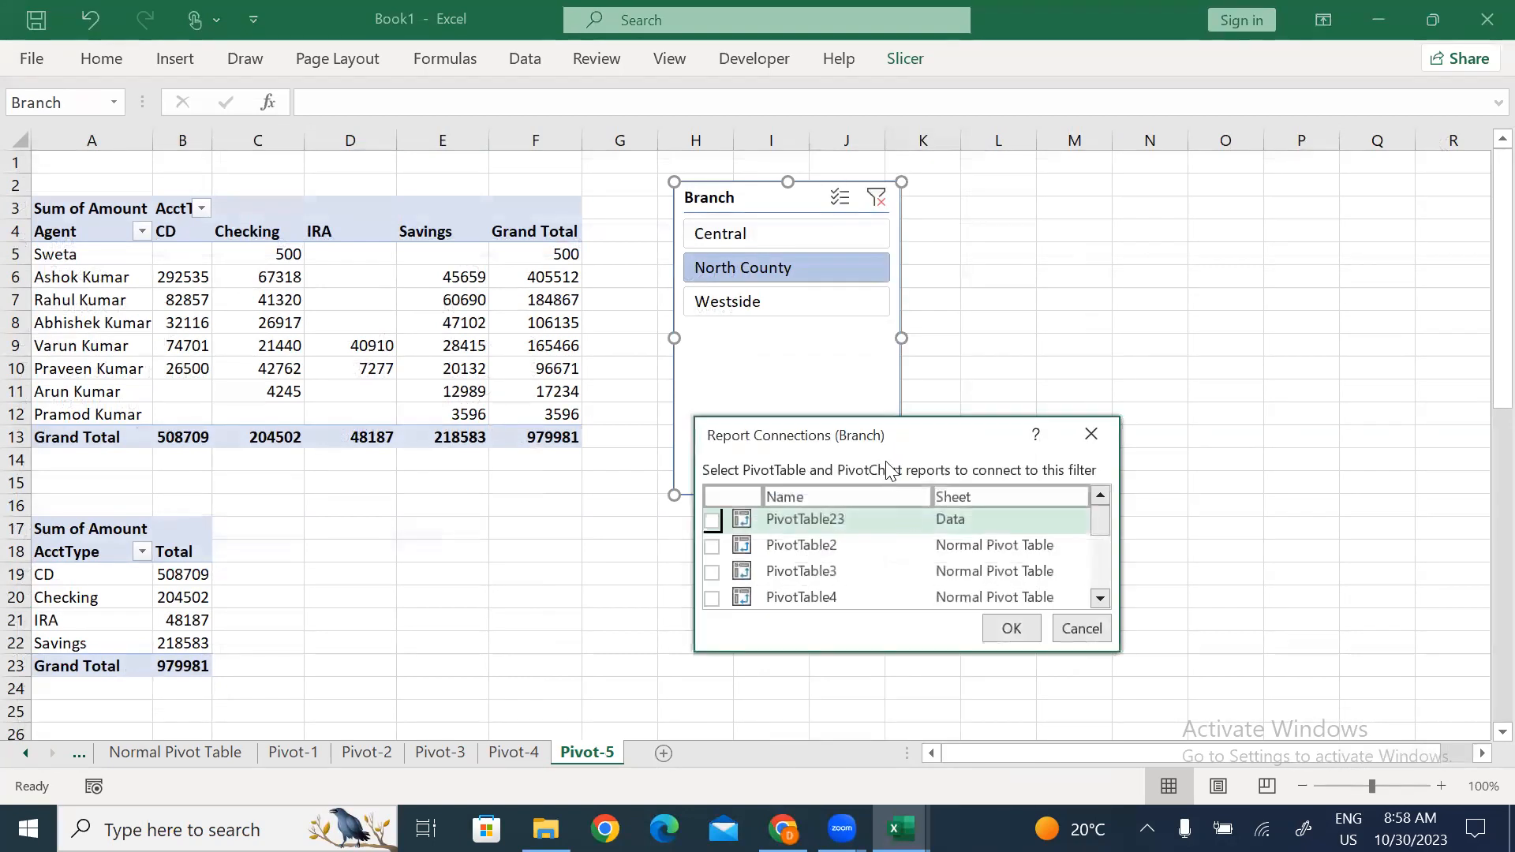
drag(939, 446, 1063, 304)
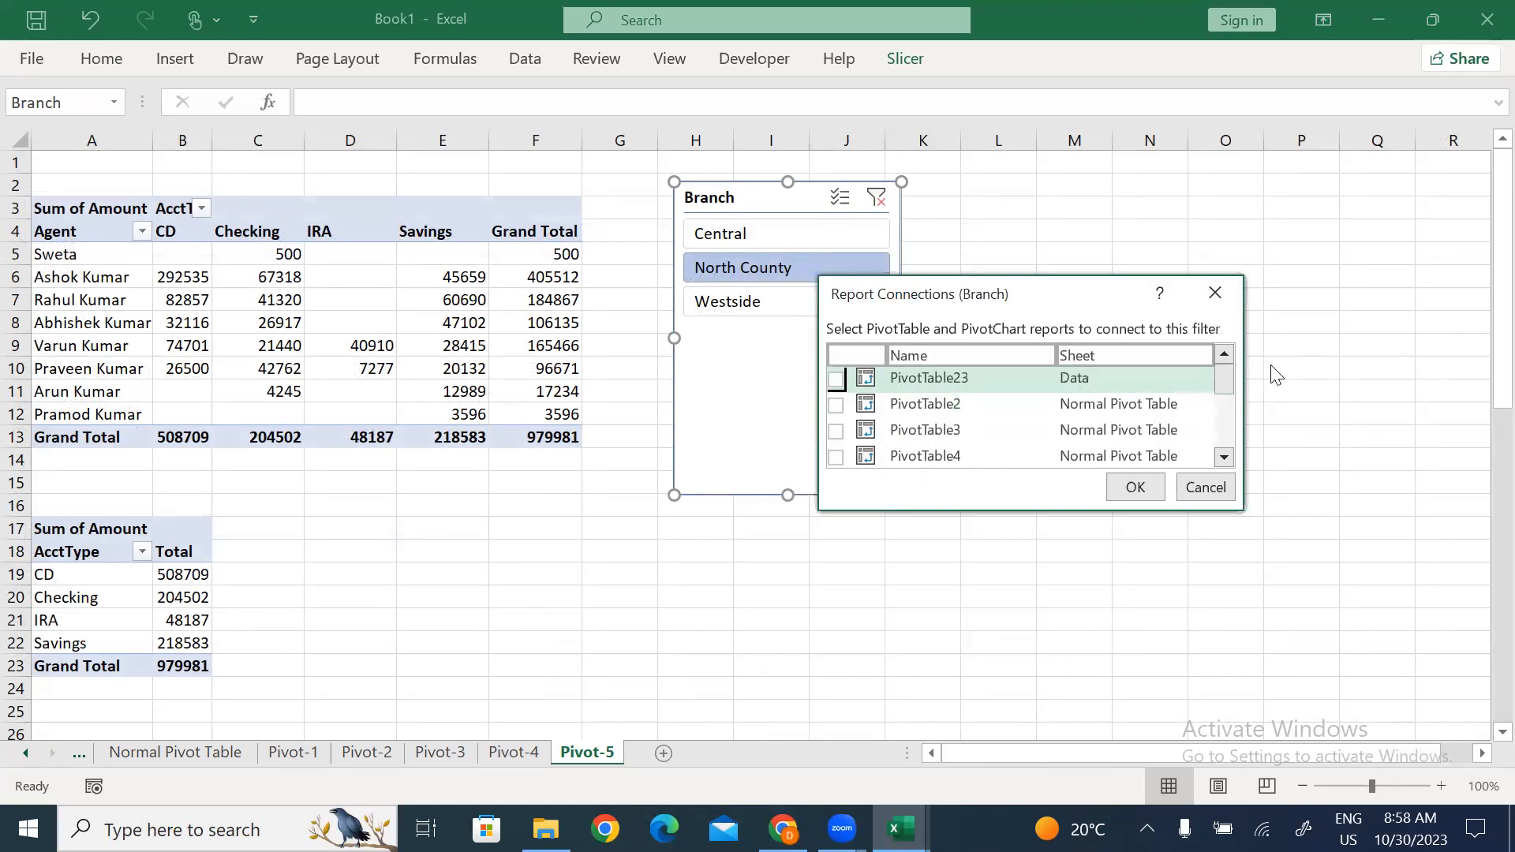
drag(1223, 372, 1226, 442)
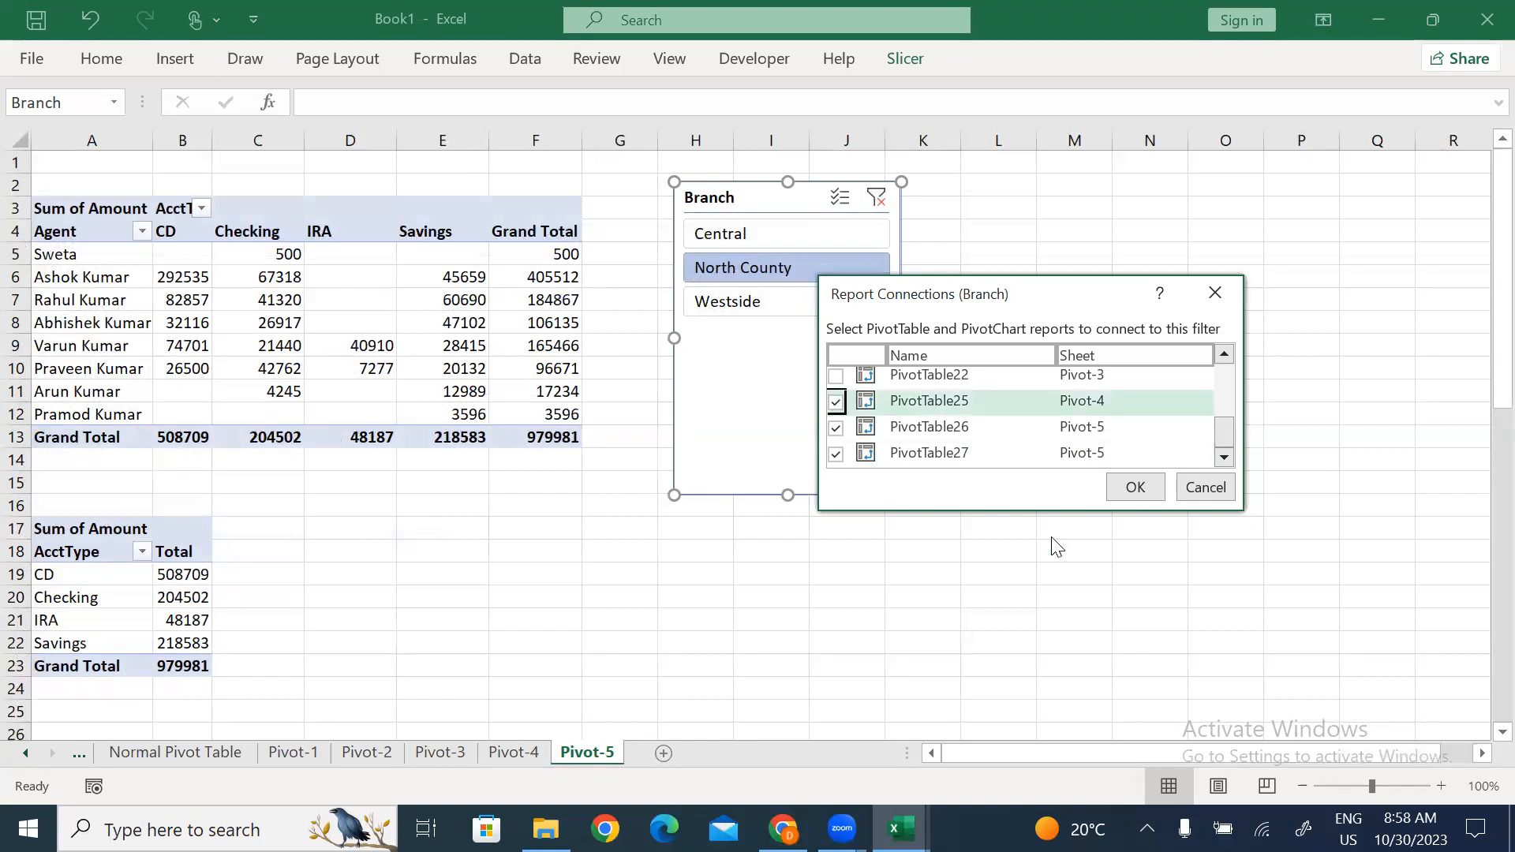
click(1144, 489)
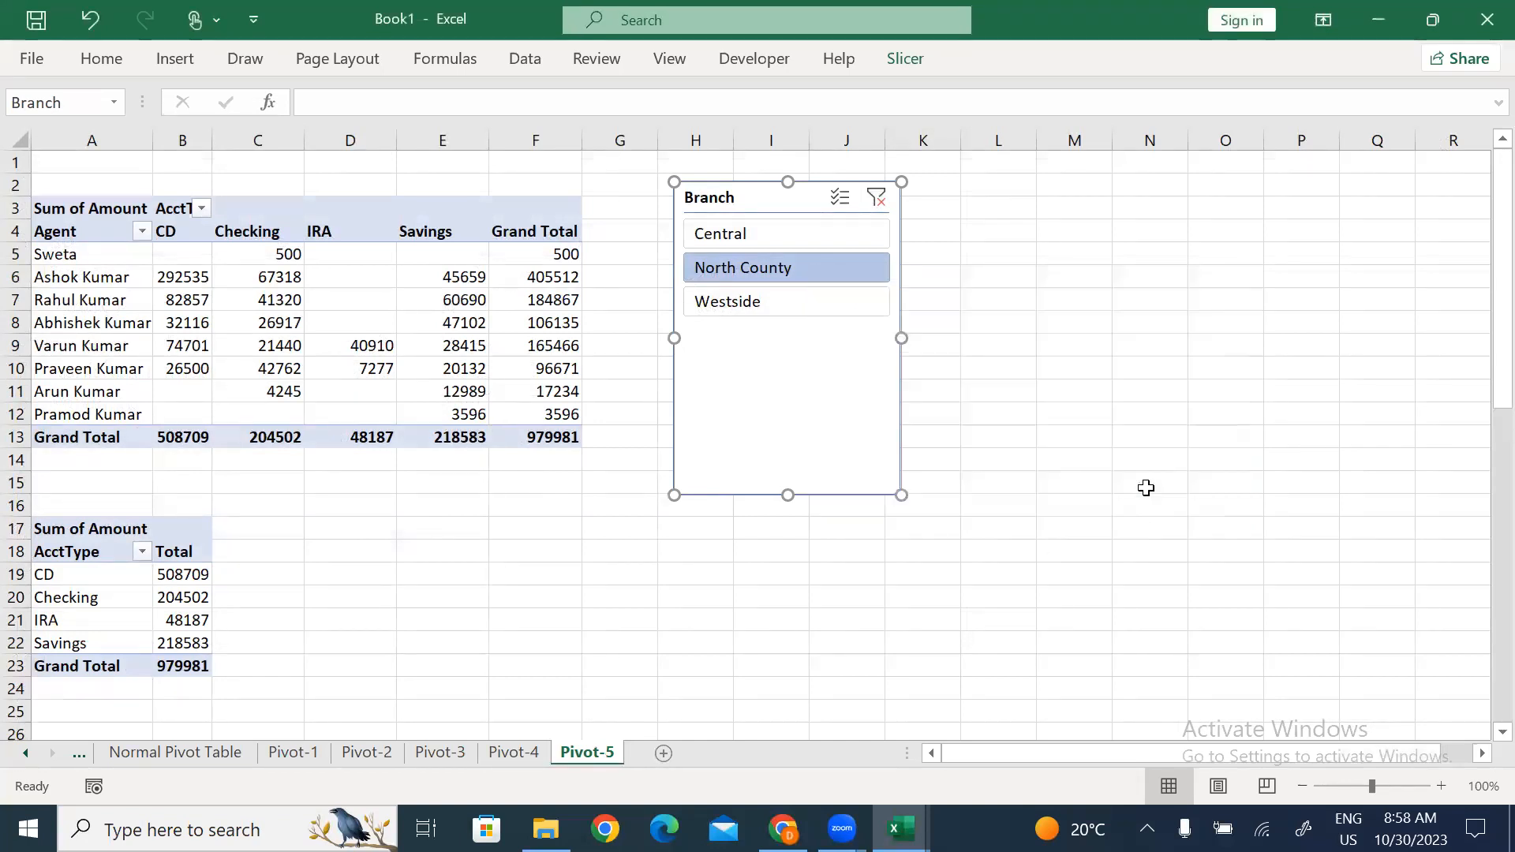
Filter by Central with the Branch slicer and check the pivot table on the Pivot-4 sheet.
click(800, 616)
click(769, 232)
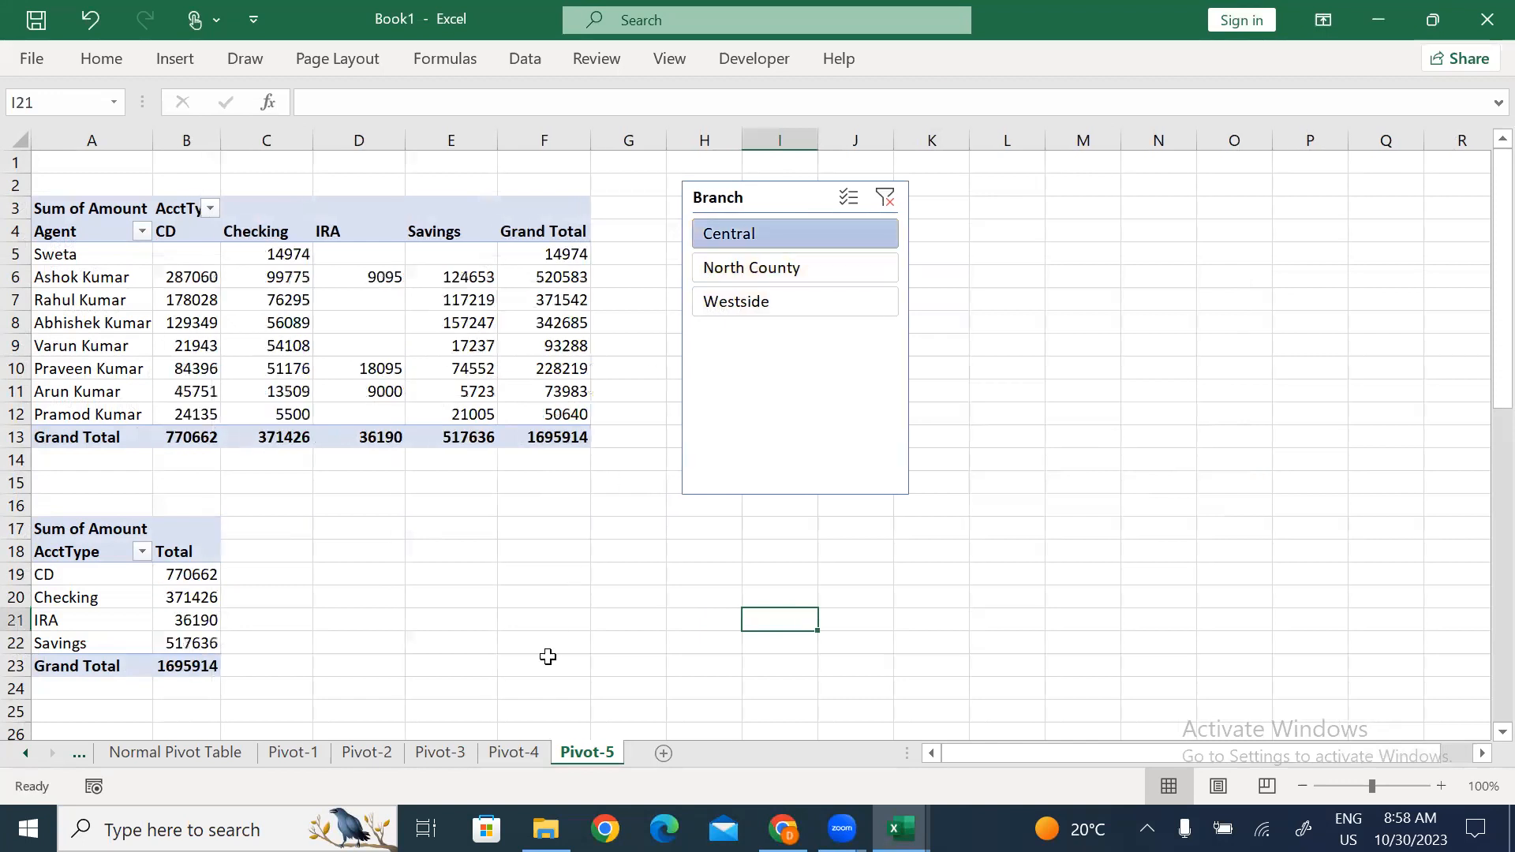
click(516, 751)
mouse_move(337, 272)
mouse_down()
mouse_move(568, 294)
mouse_move(338, 277)
mouse_up()
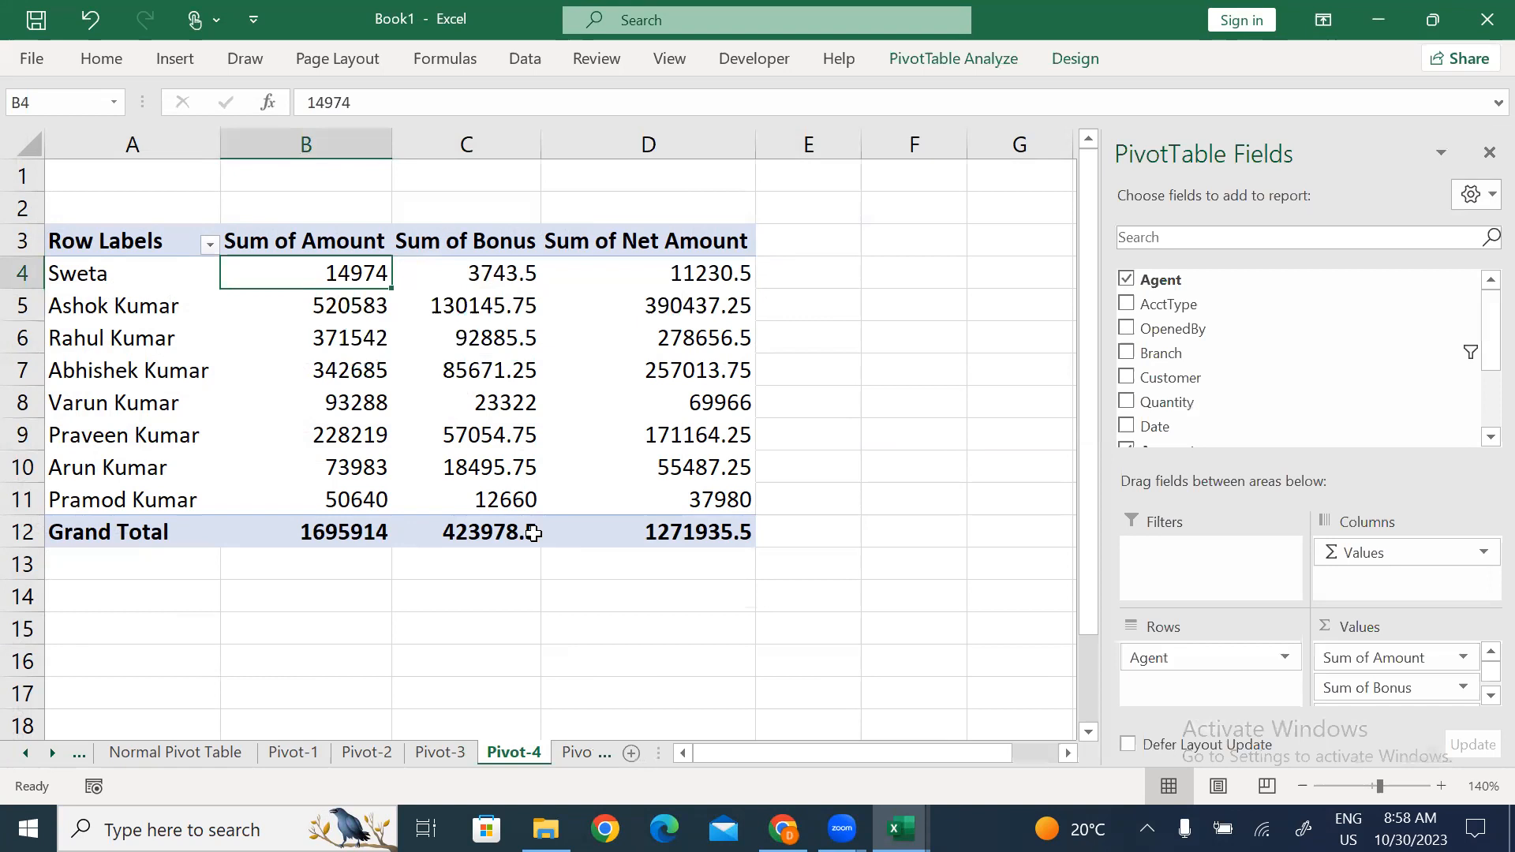
Filter by Westside with the Branch slicer on Pivot-5, check the Pivot-4 pivot table and return to Pivot-5.
click(576, 756)
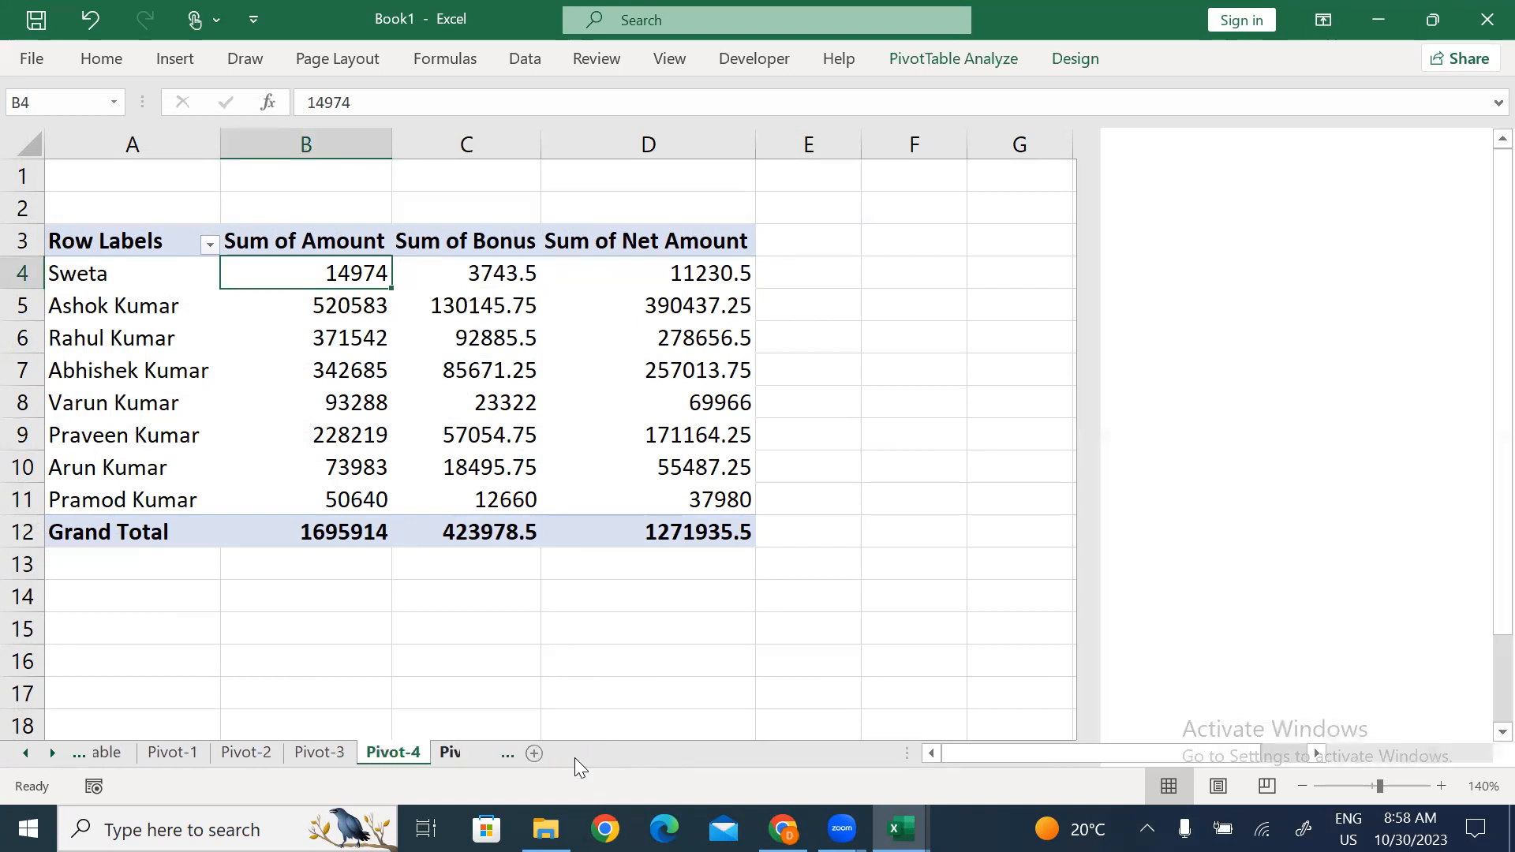
click(774, 296)
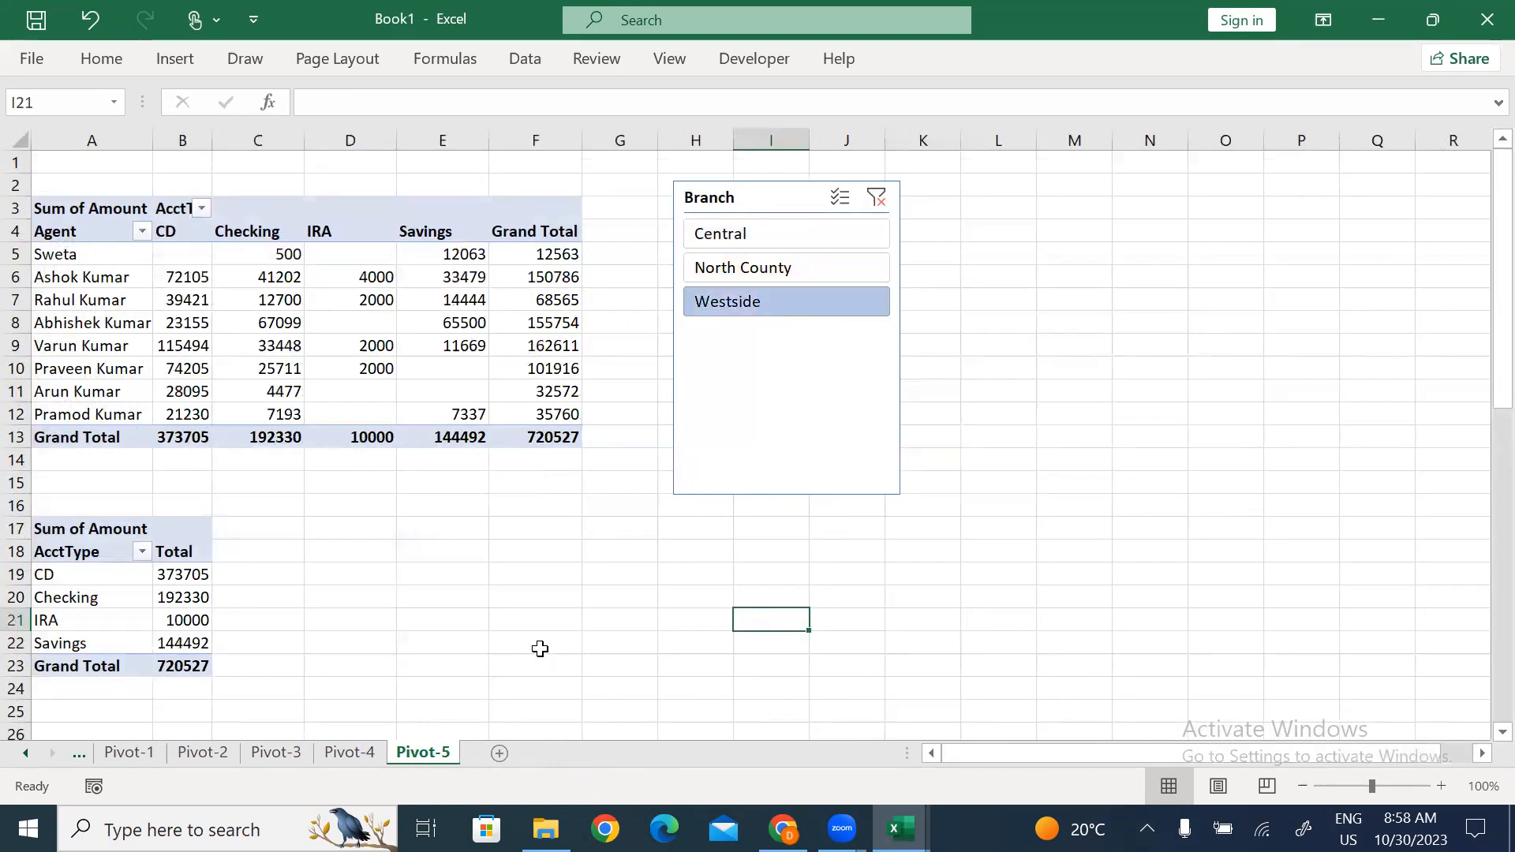
click(346, 754)
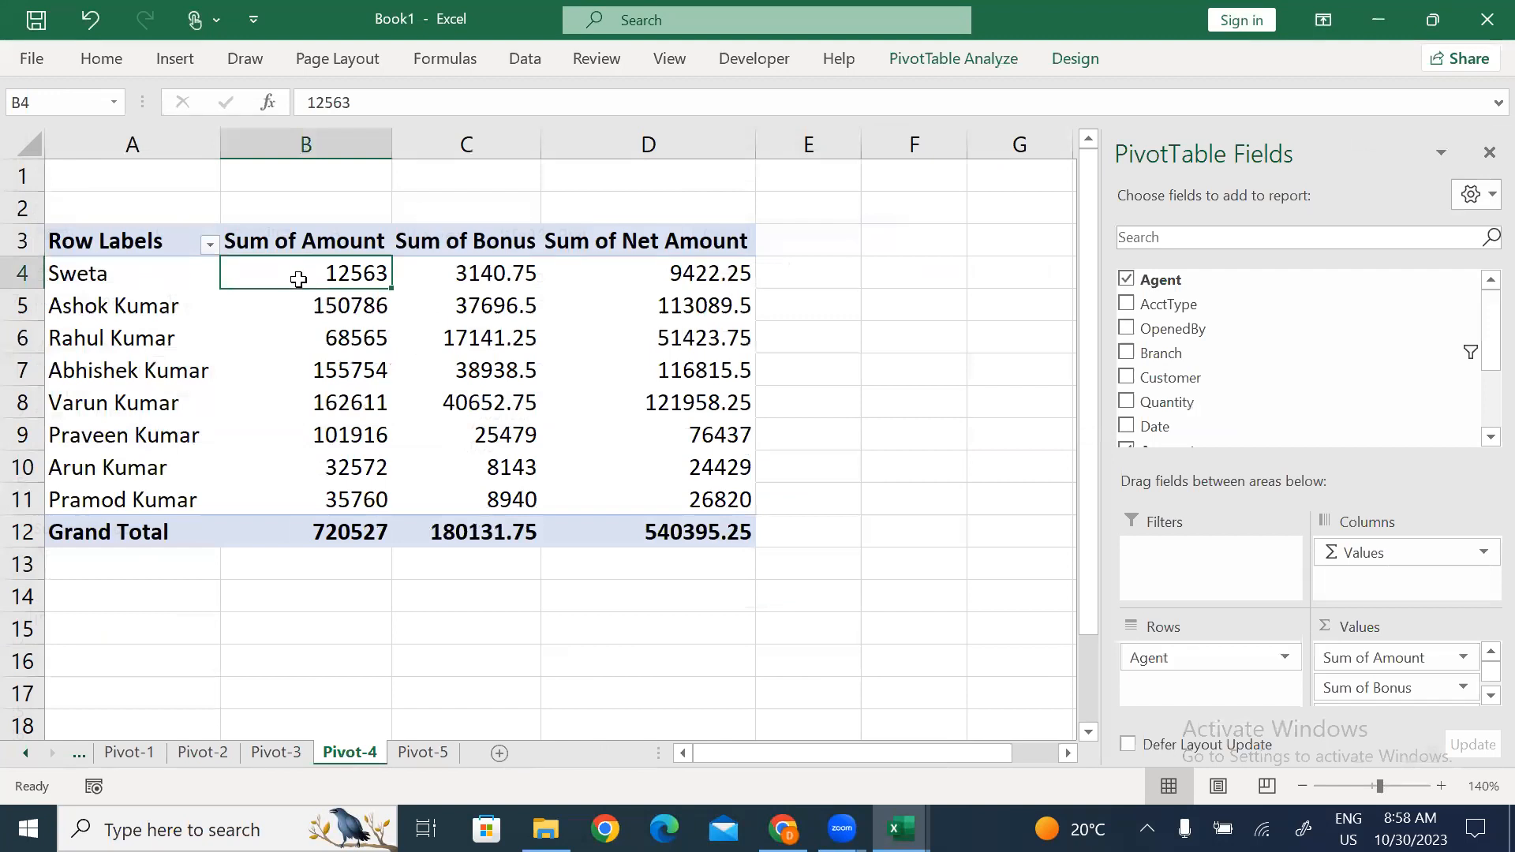
drag(407, 272, 656, 447)
click(657, 434)
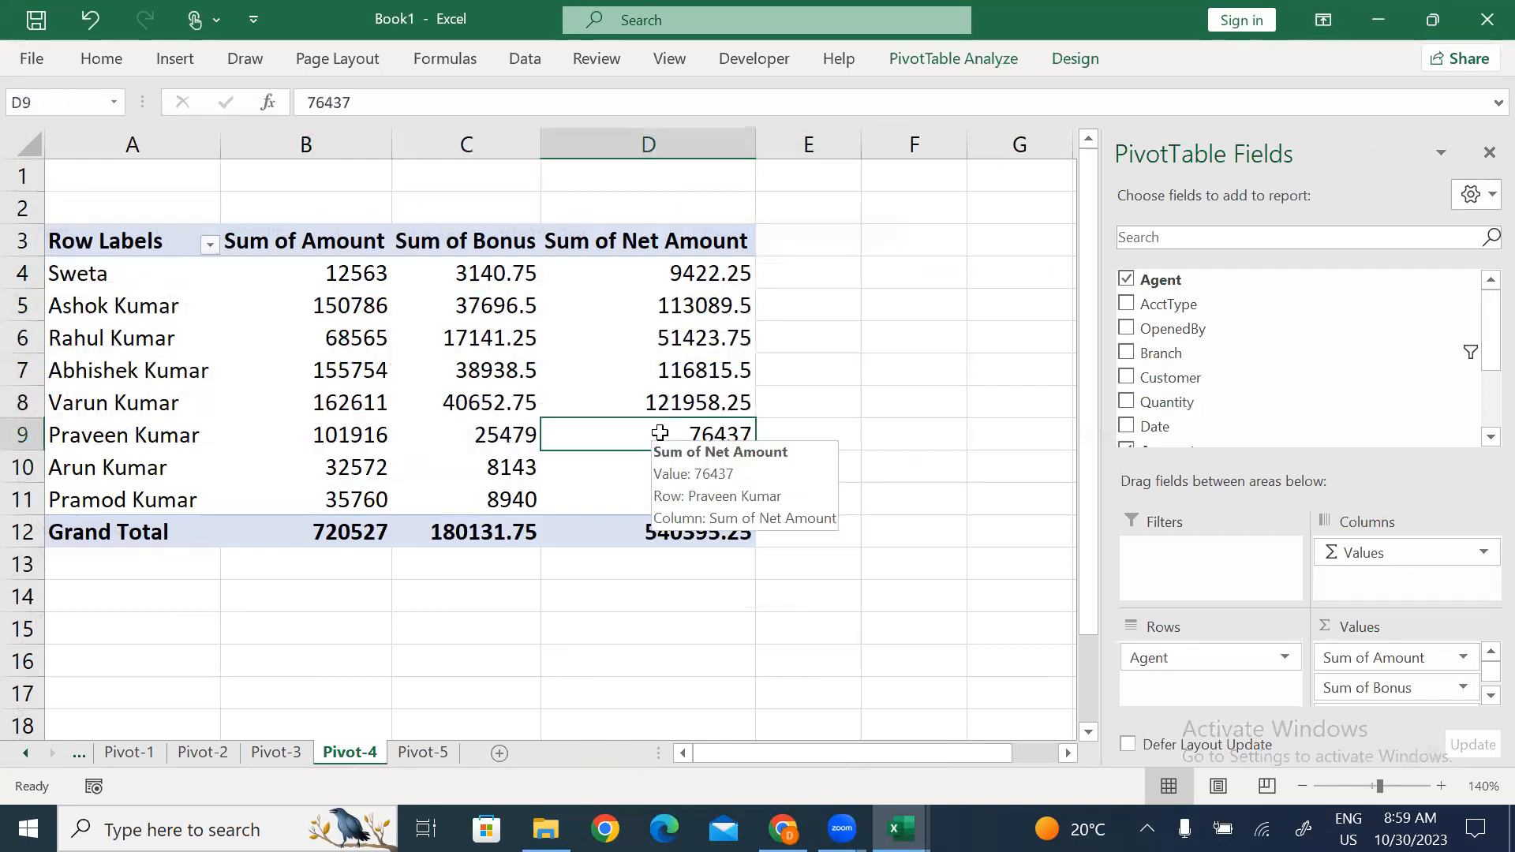
click(426, 752)
click(564, 487)
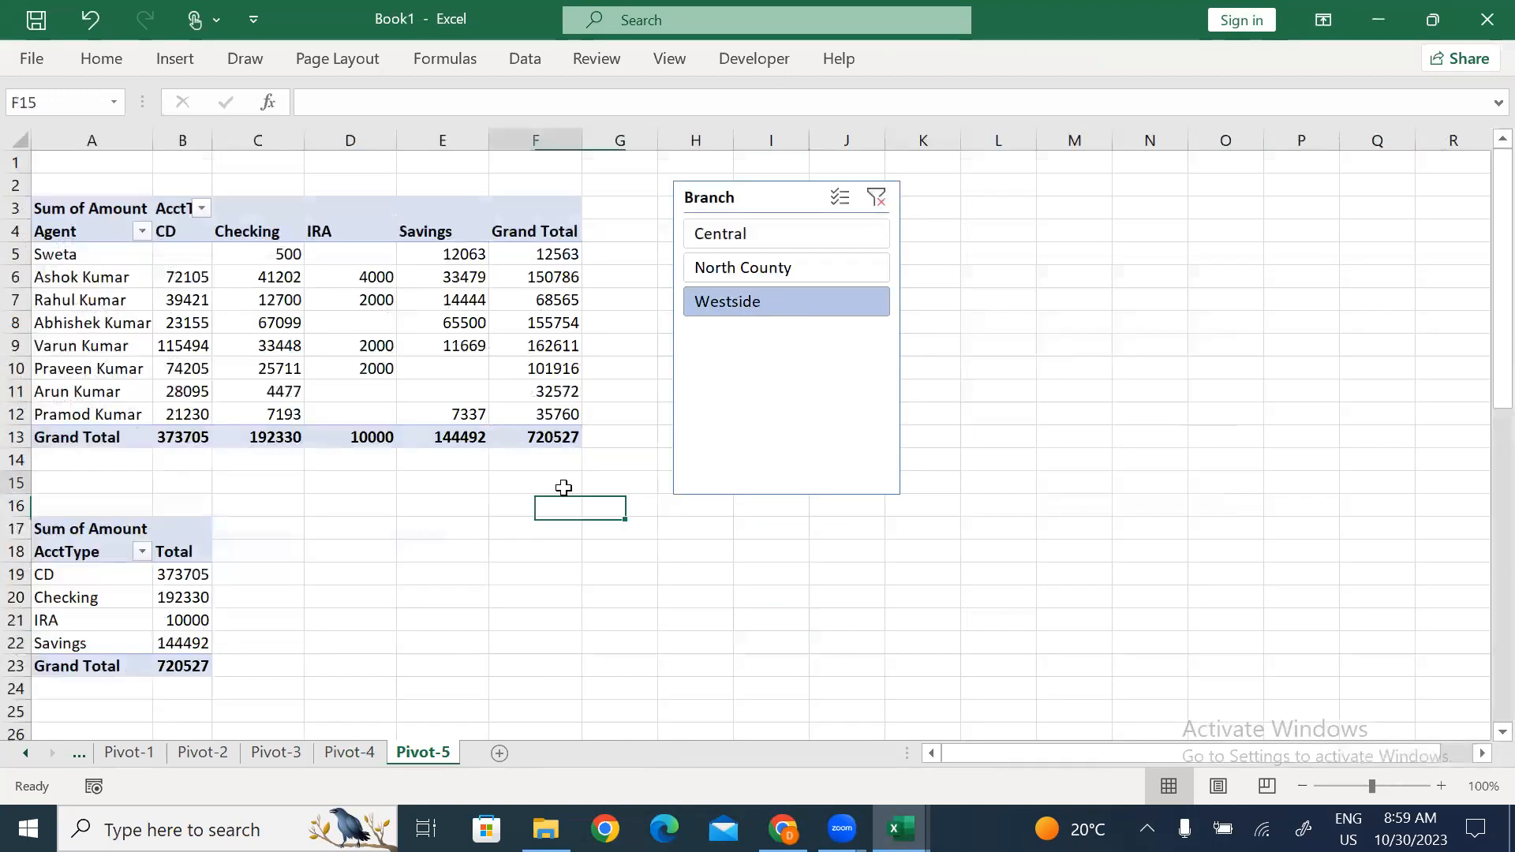
Insert a Date timeline for the Agent pivot table and place it beside the AcctType pivot table.
click(257, 281)
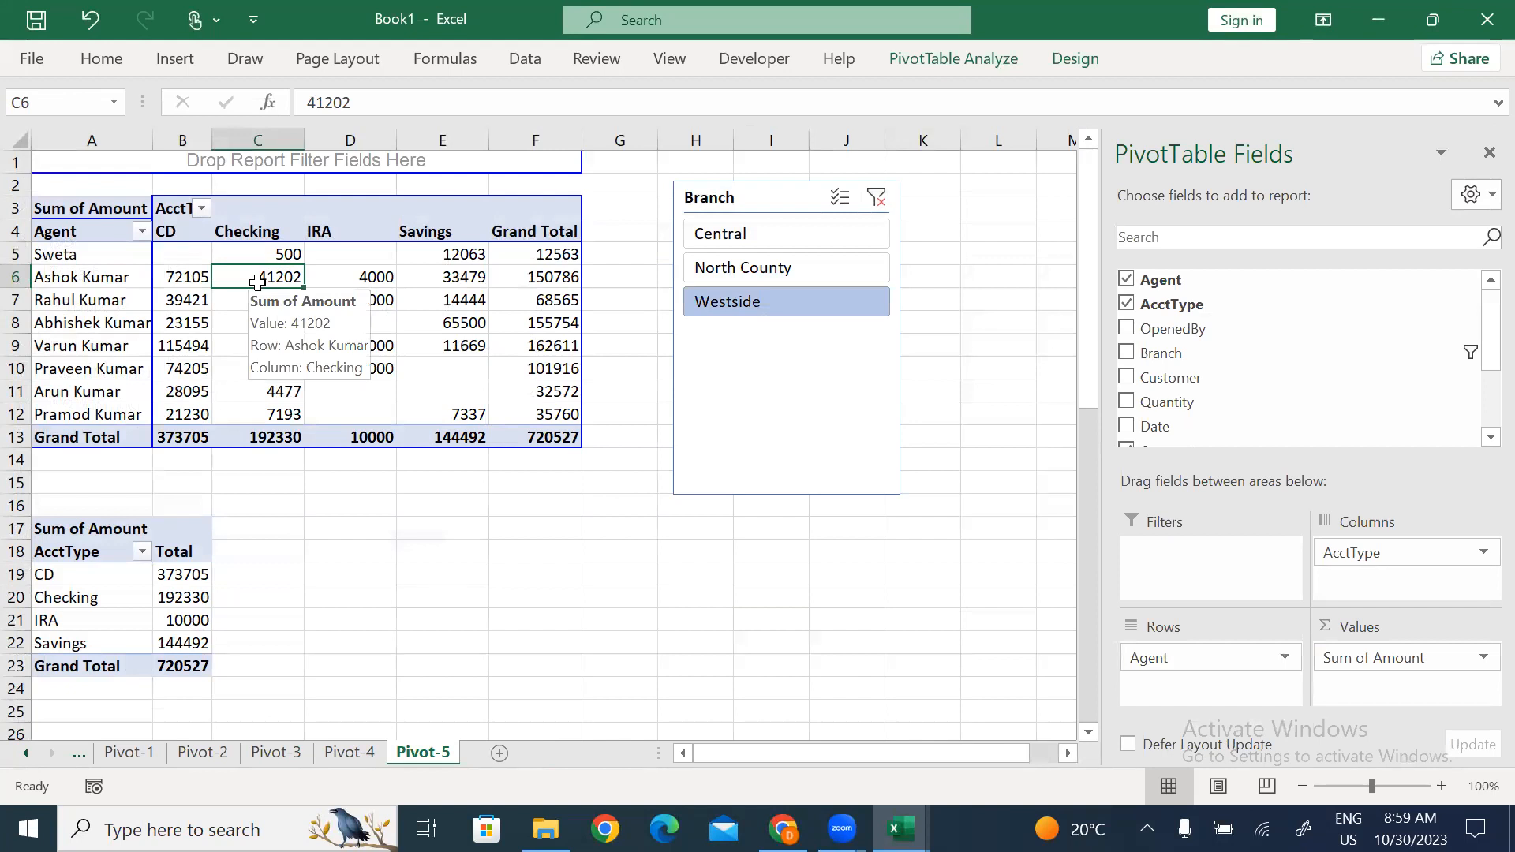
click(955, 58)
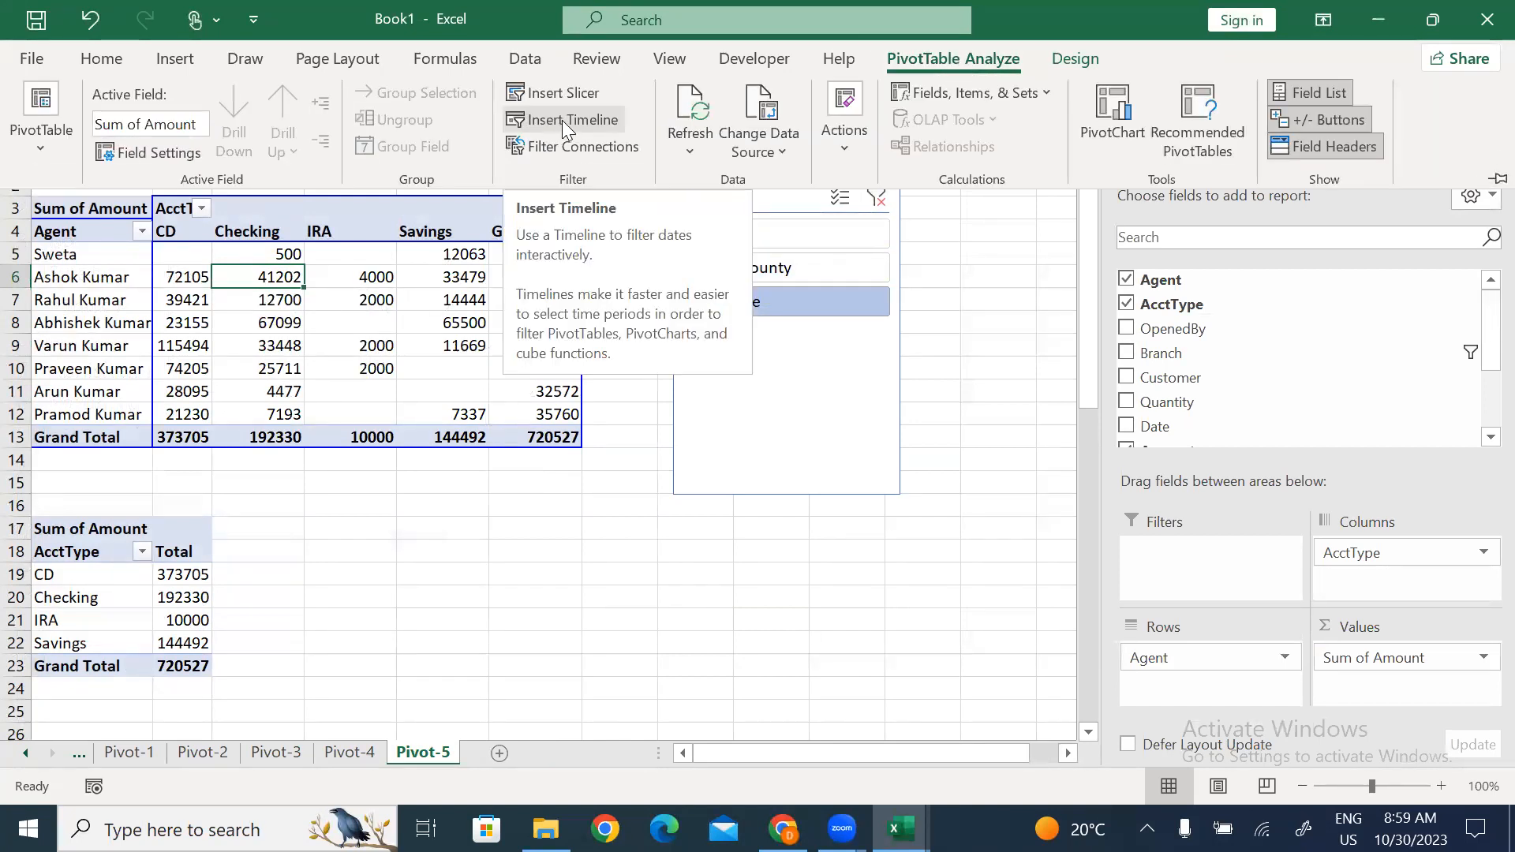
click(562, 120)
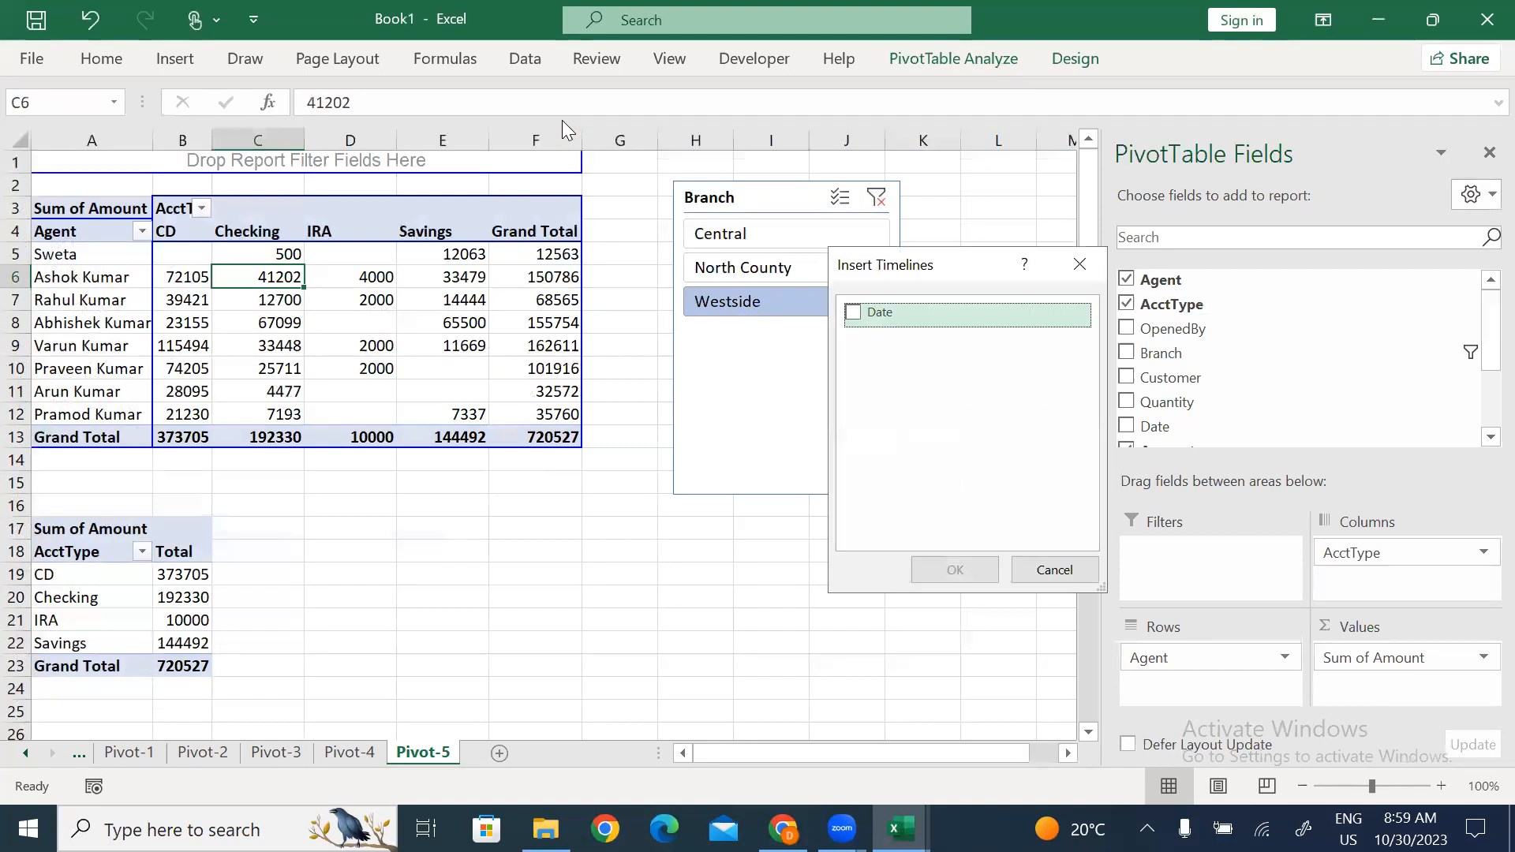
click(852, 313)
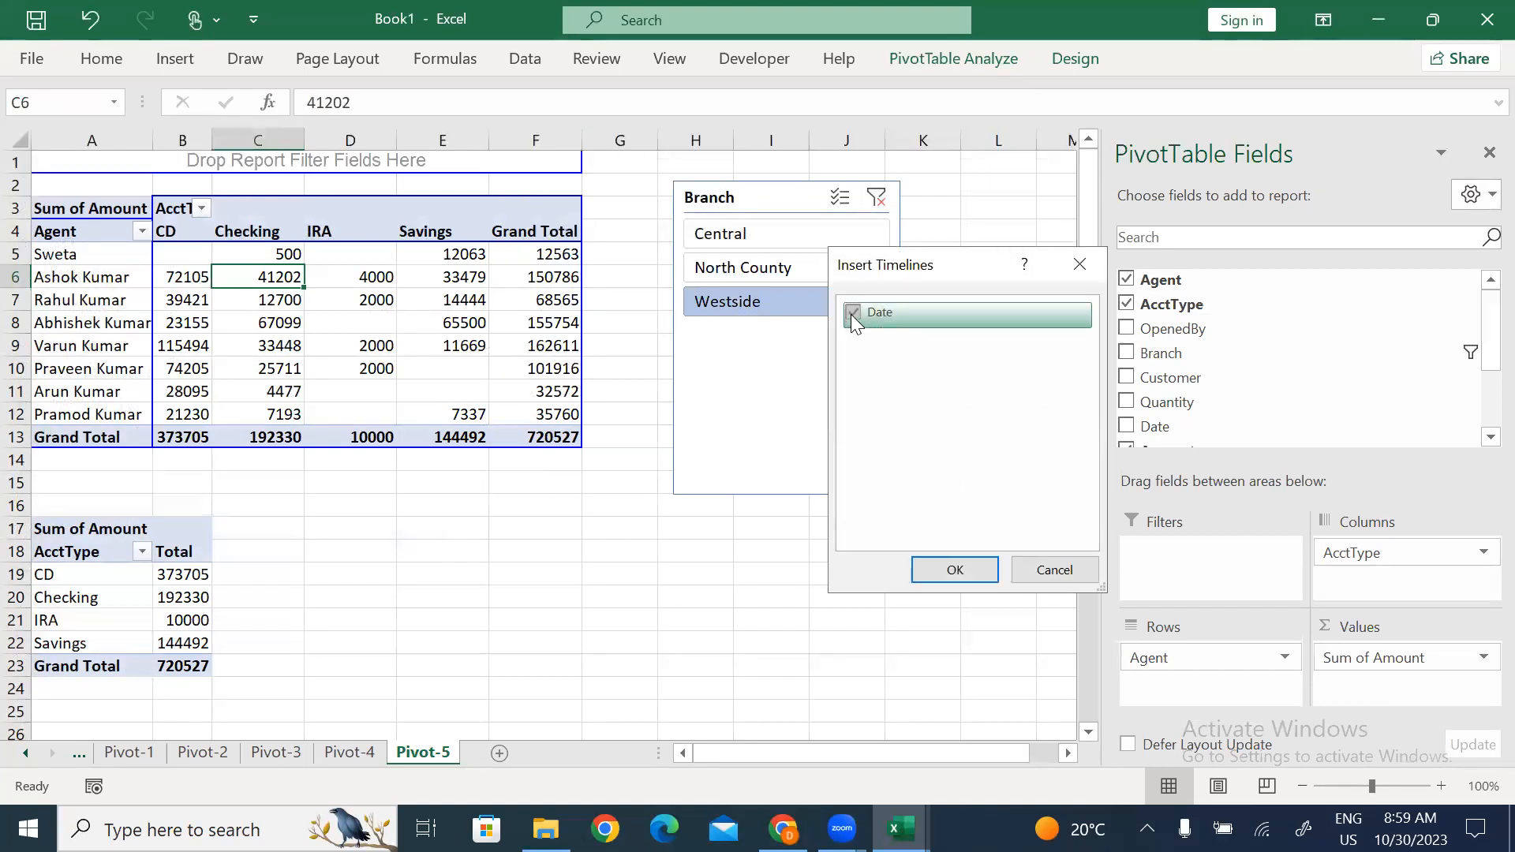
click(955, 572)
drag(653, 390, 588, 517)
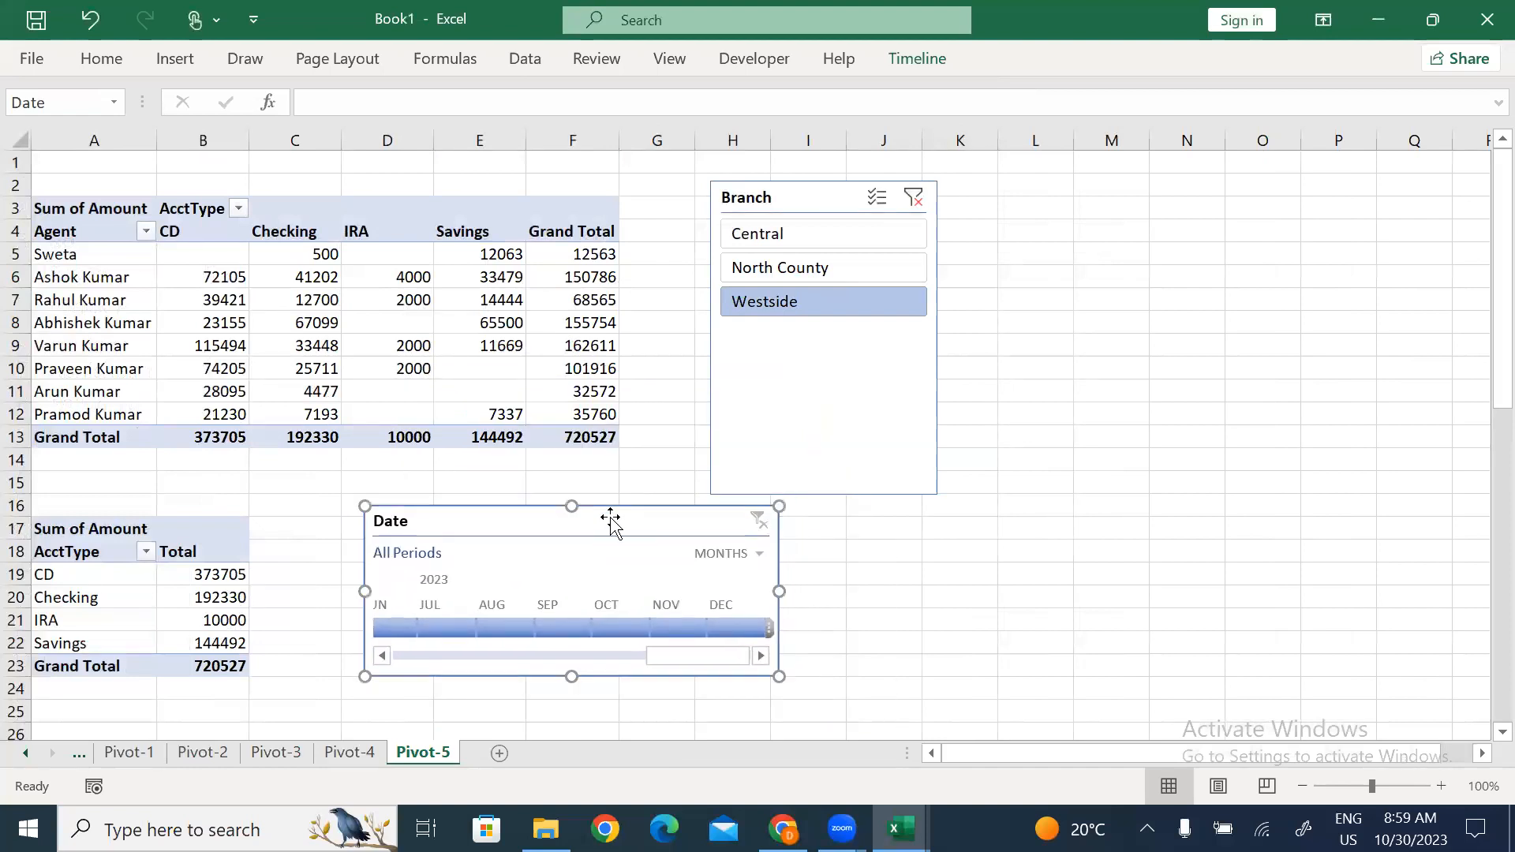
Switch the Date timeline to quarters and filter by each quarter from Q1 2022 to Q4 2023 in turn.
click(756, 554)
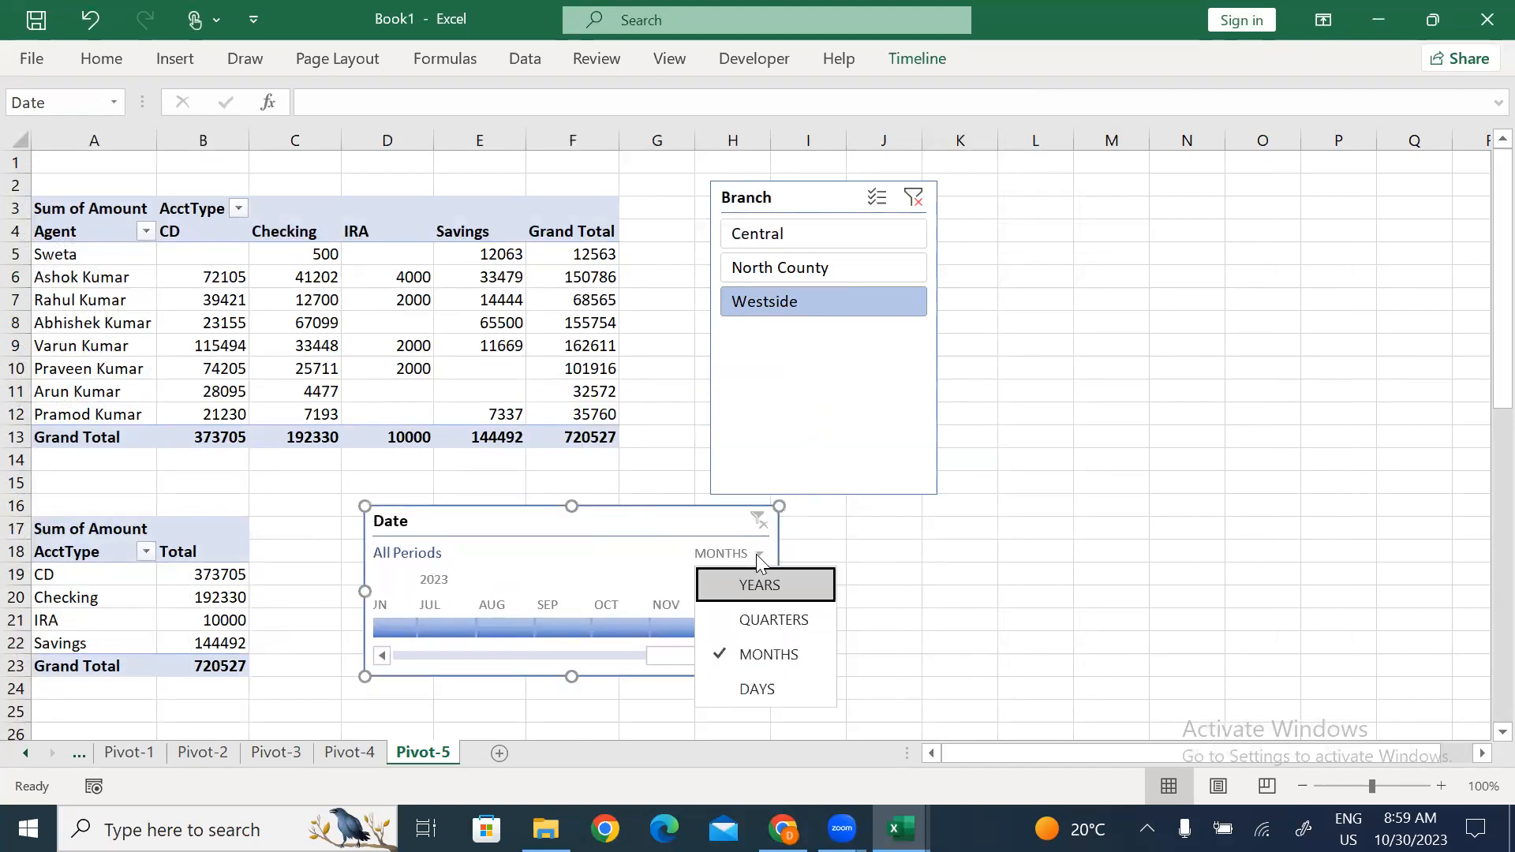
click(757, 620)
click(396, 627)
click(428, 628)
click(469, 628)
click(510, 628)
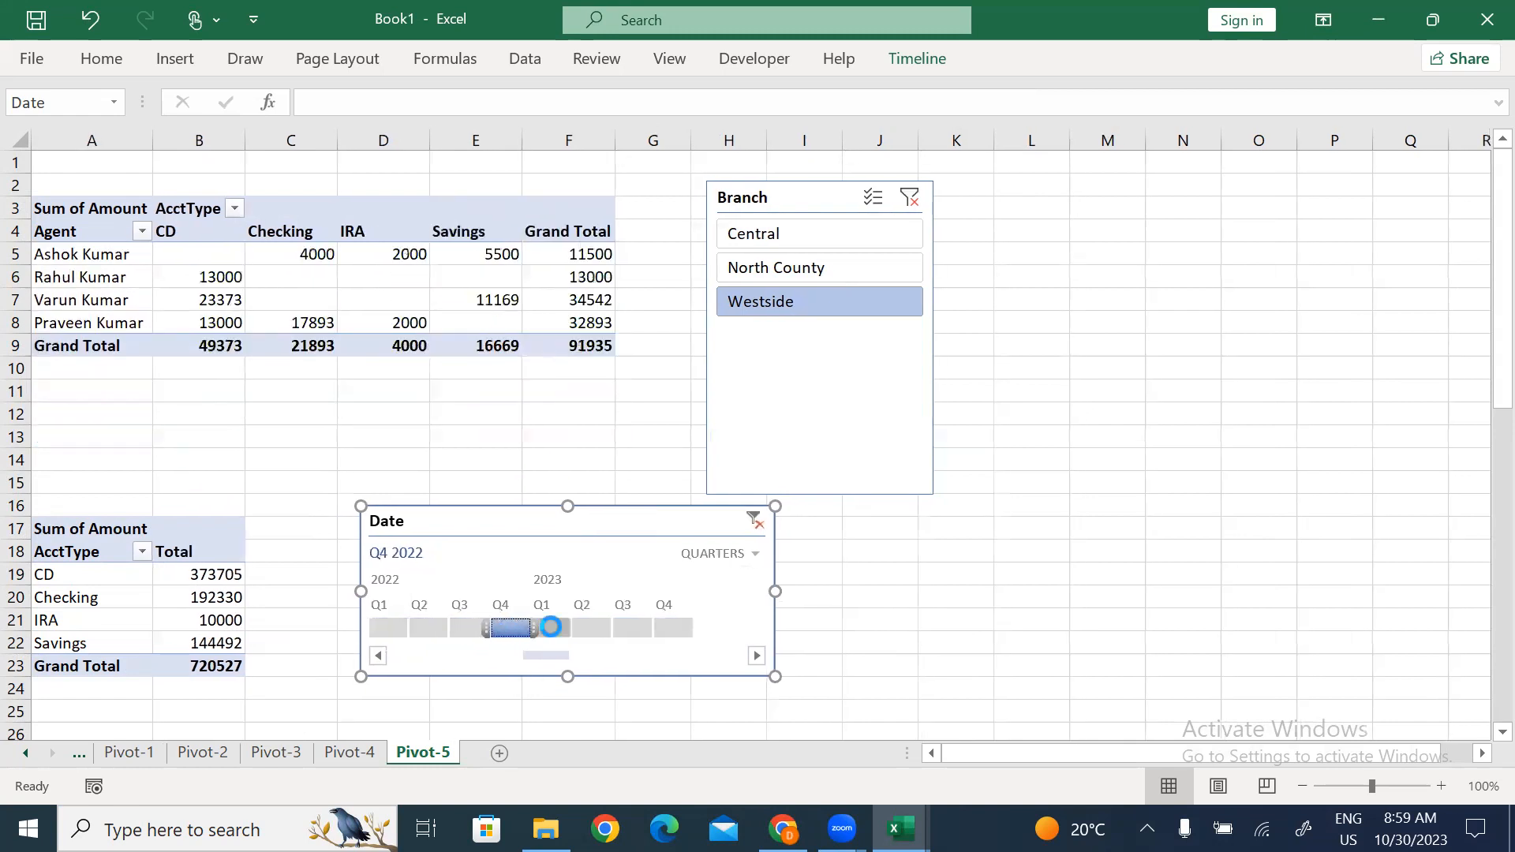
click(550, 626)
click(589, 628)
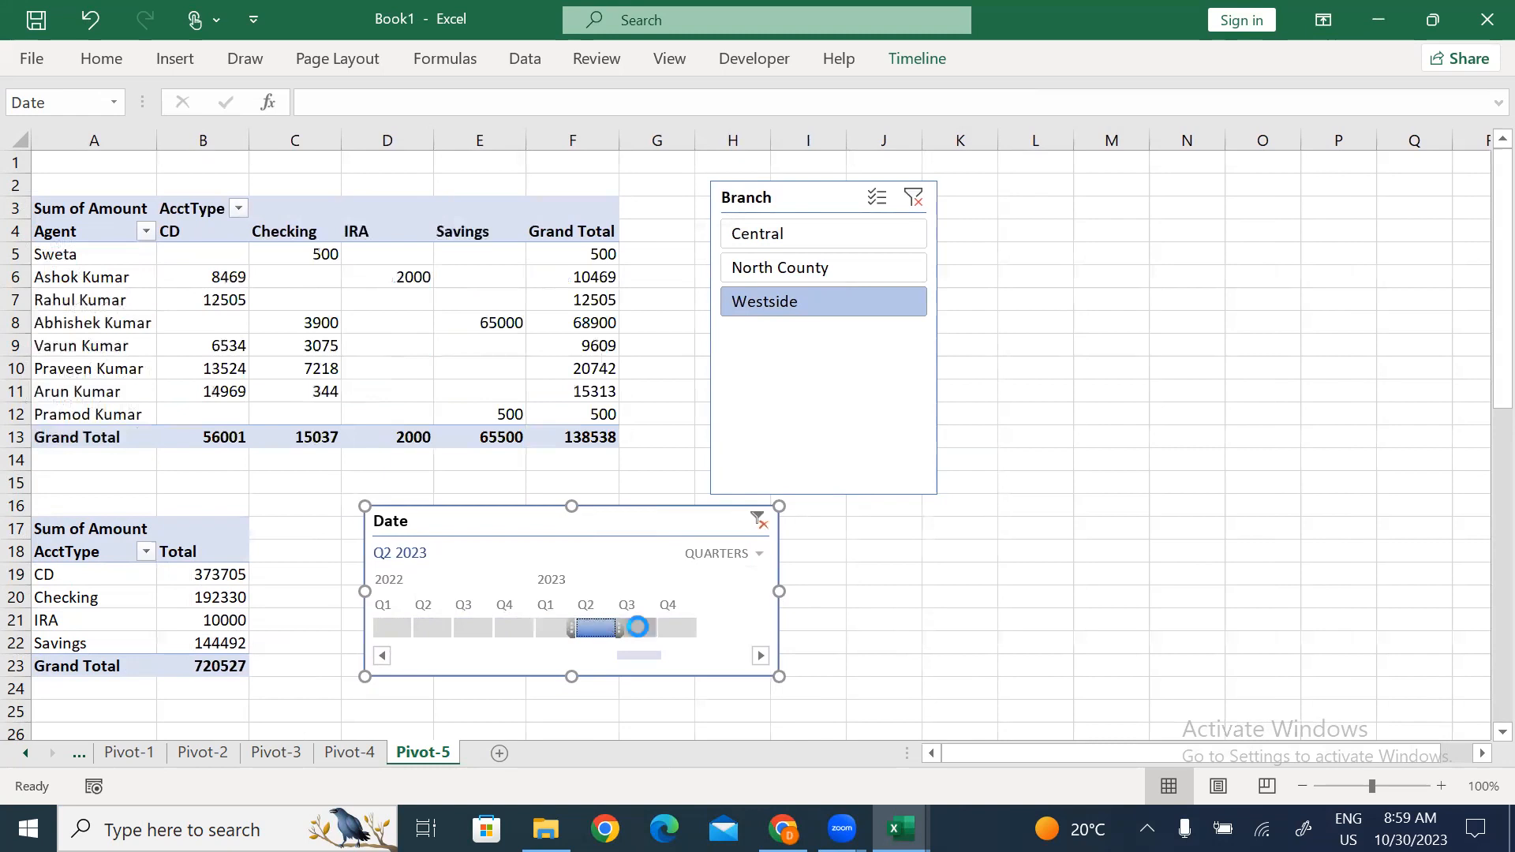
click(638, 627)
click(669, 627)
Move the quarterly timeline filter back to Q1 2022 and forward again to Q3 2023.
click(545, 629)
click(504, 629)
drag(457, 629, 430, 630)
click(414, 629)
click(385, 630)
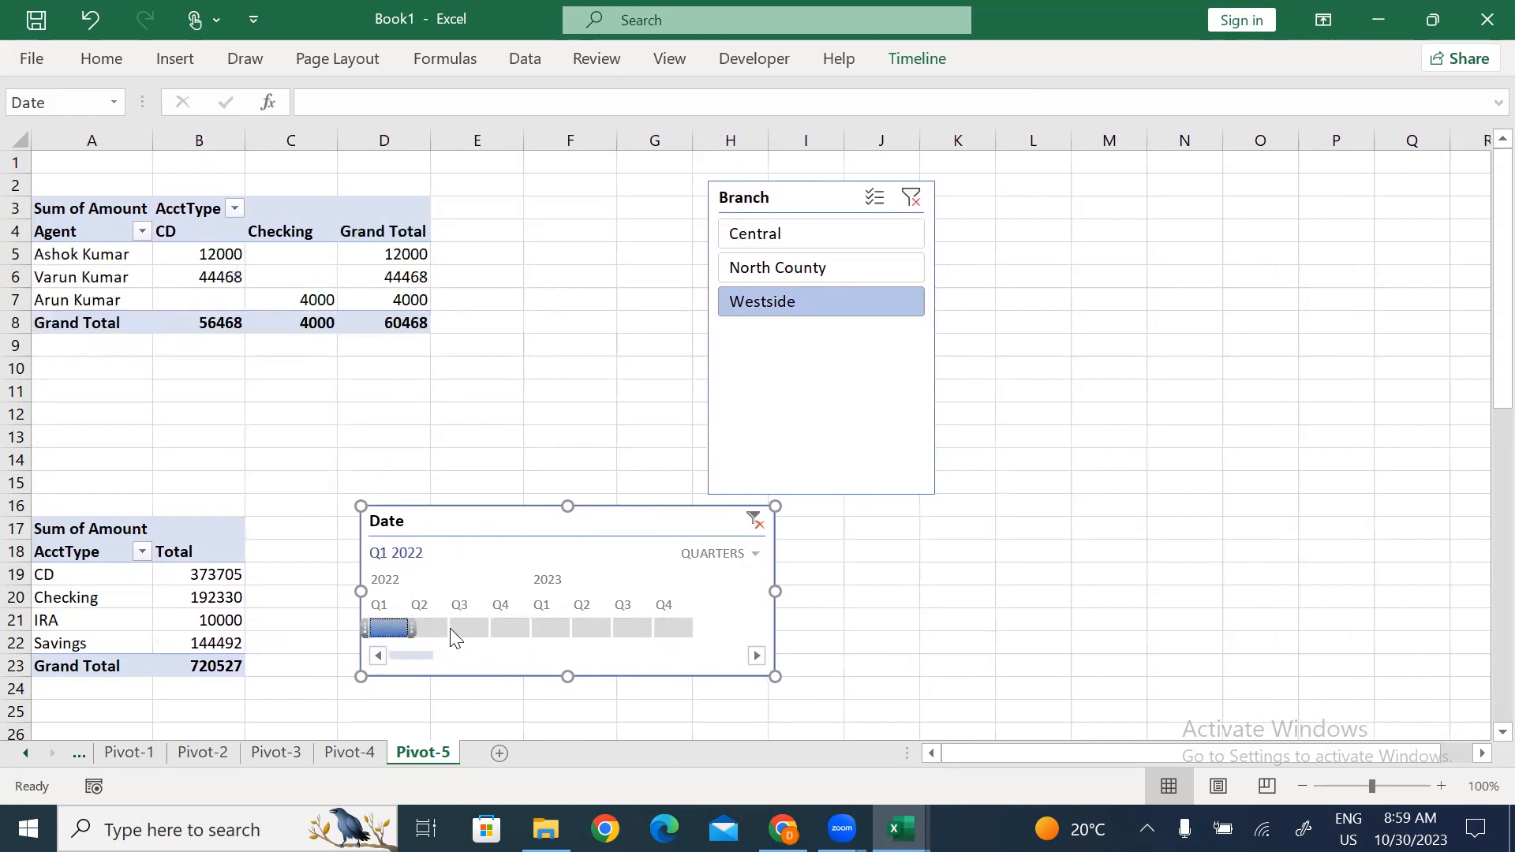
click(512, 628)
click(552, 627)
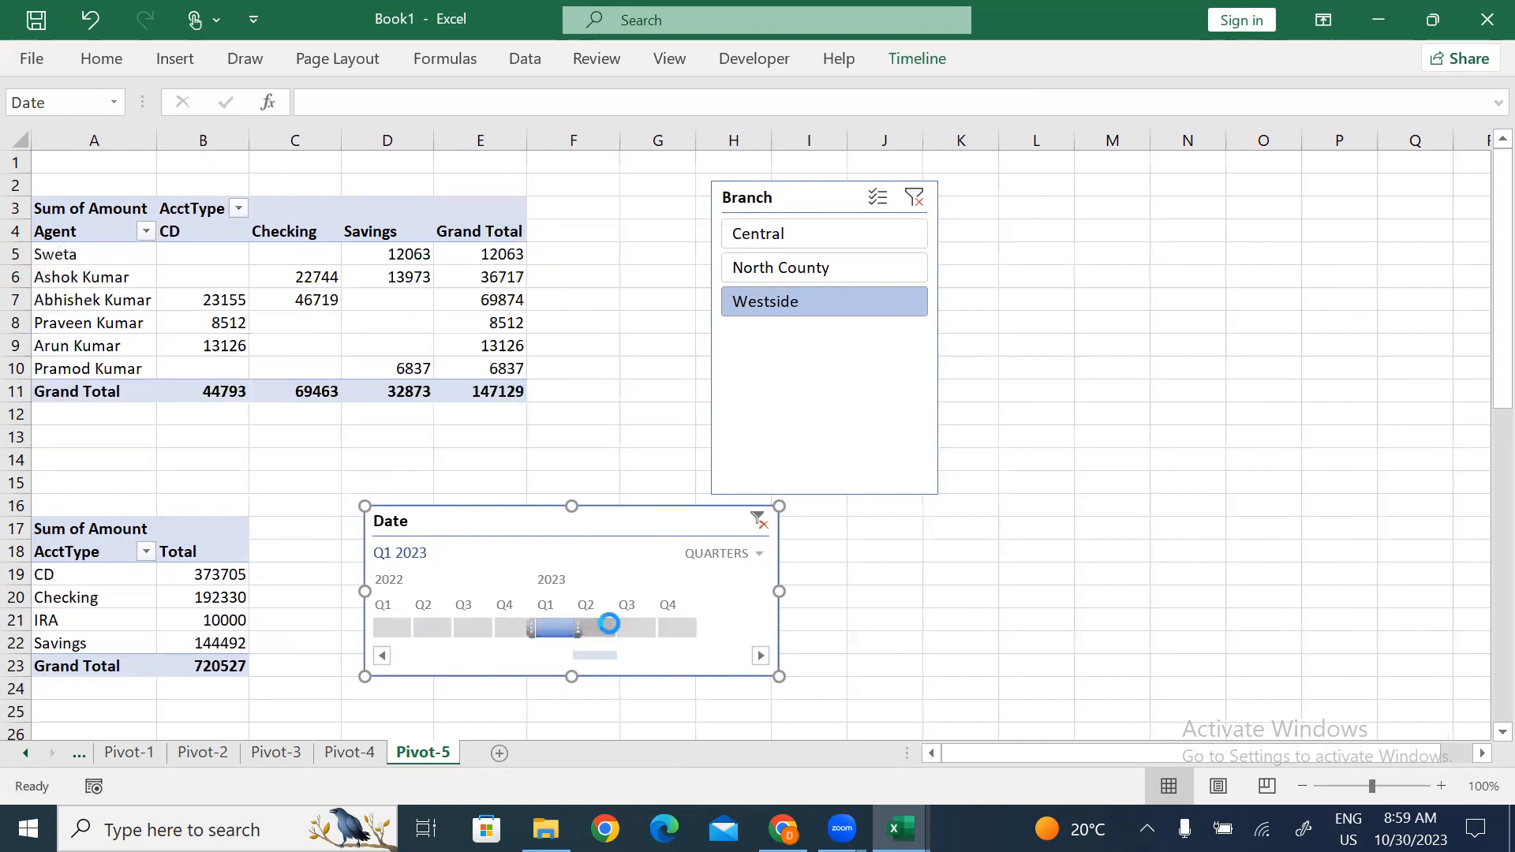
click(635, 628)
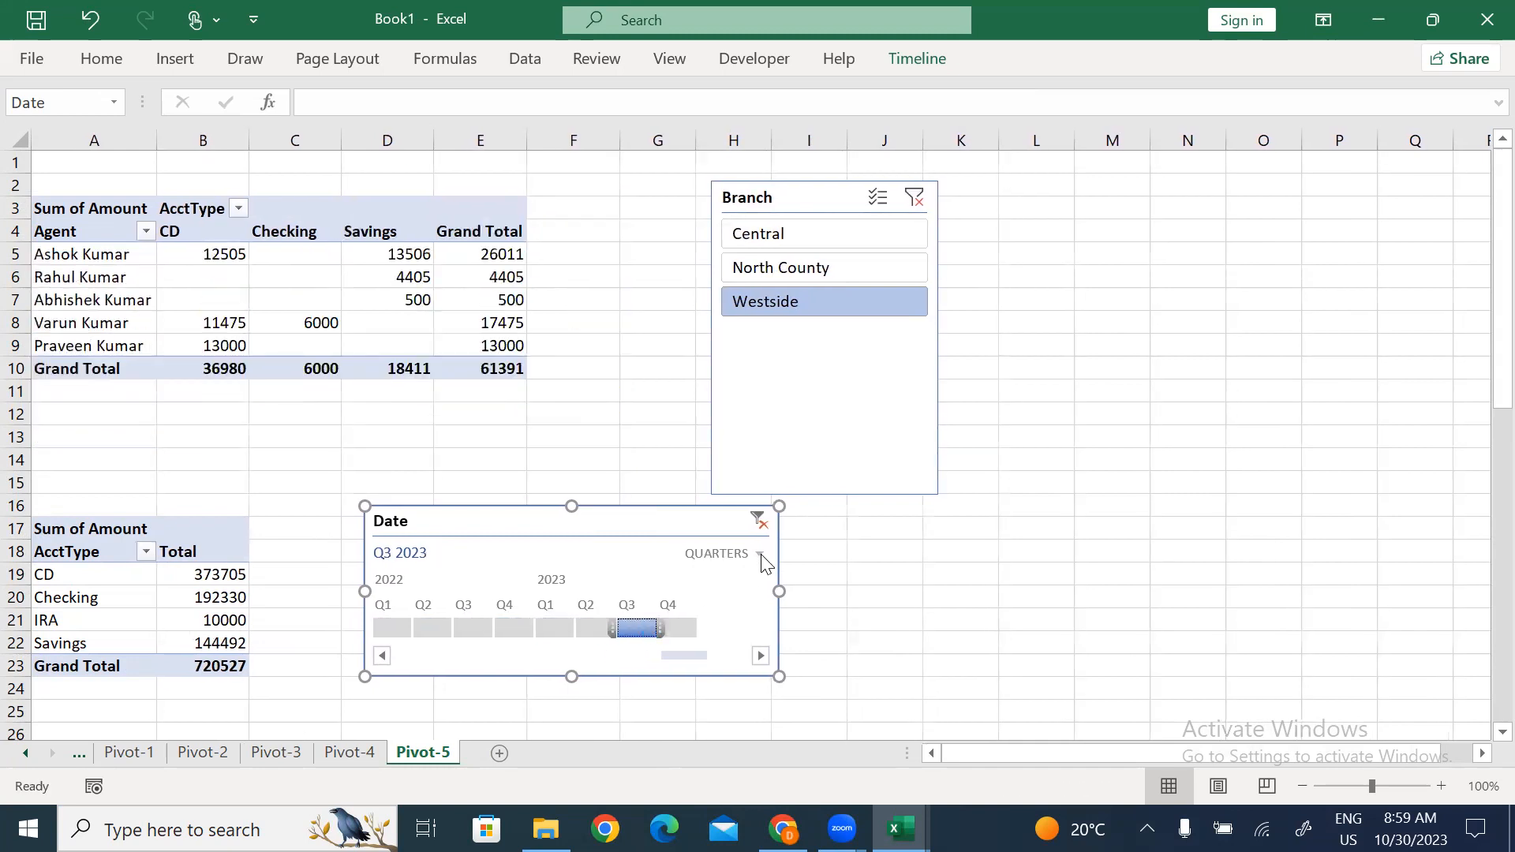
Switch the Date timeline to years and filter alternately by 2022 and 2023, finishing on 2023.
click(759, 554)
click(754, 586)
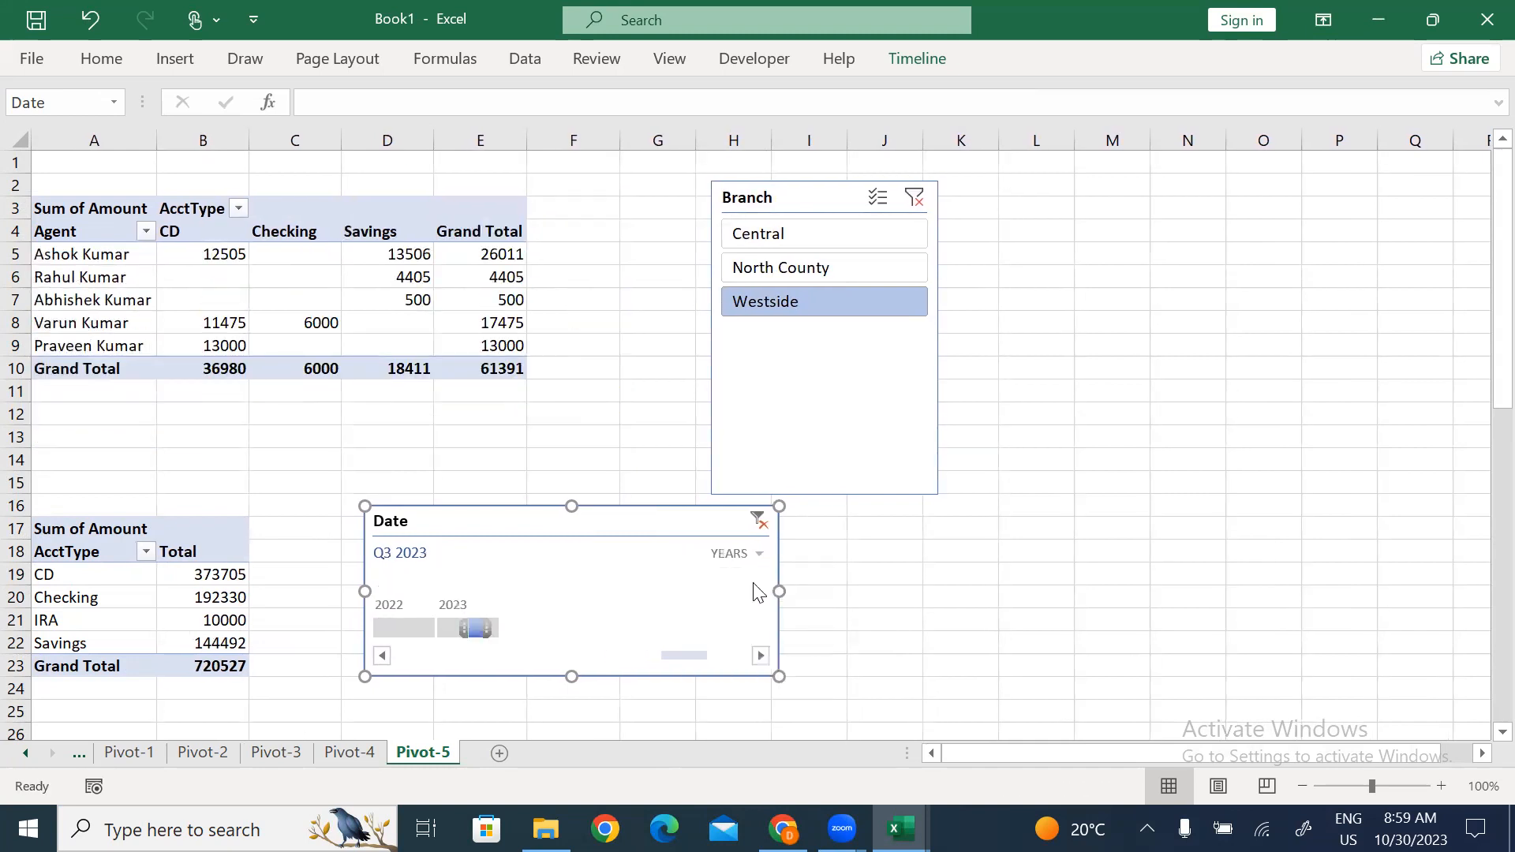
click(408, 629)
click(449, 631)
click(389, 630)
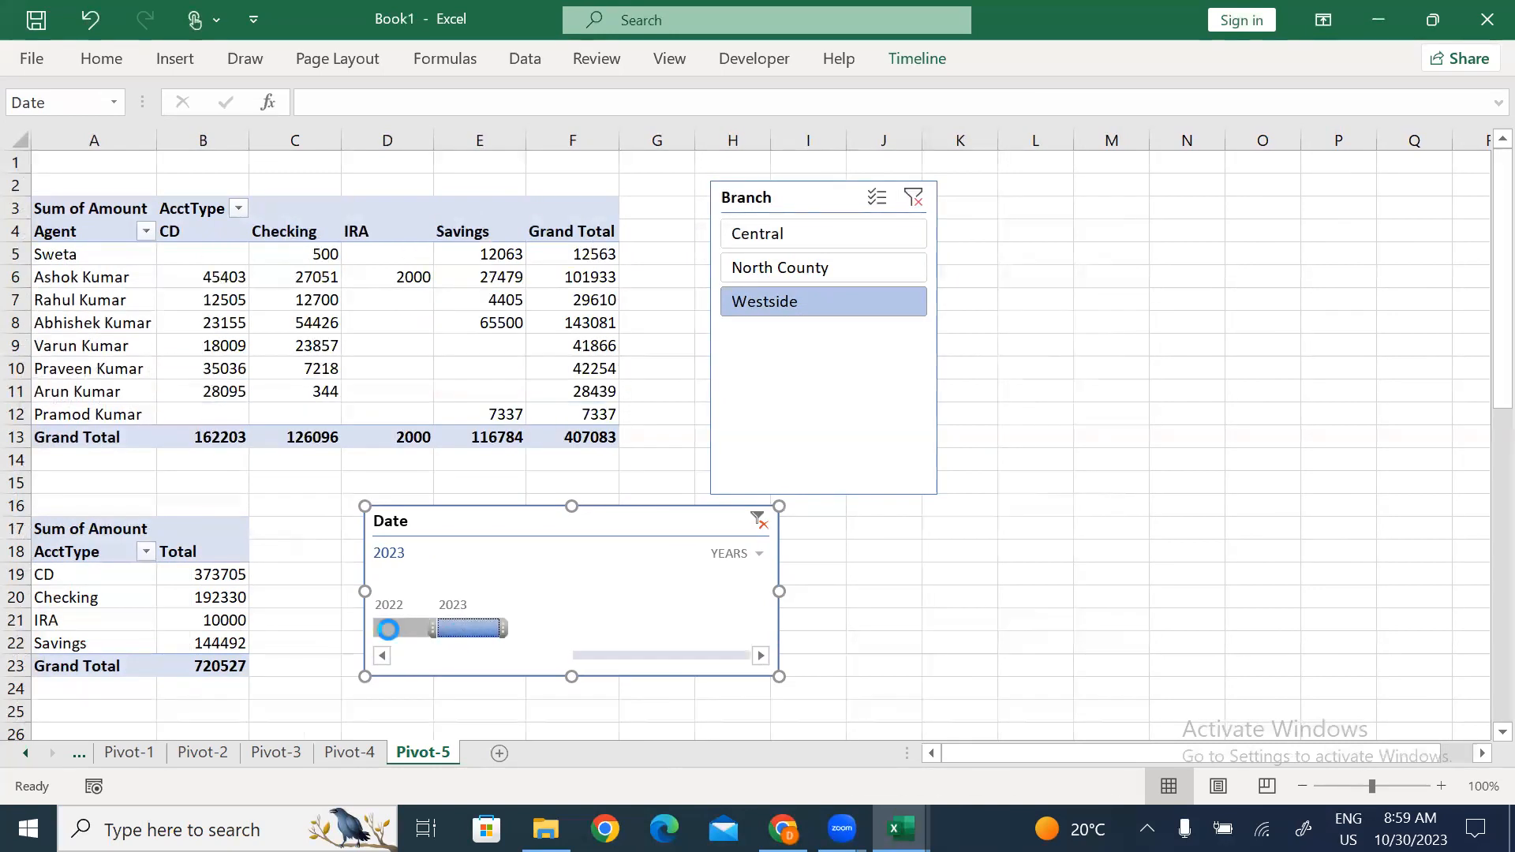
click(465, 628)
click(402, 629)
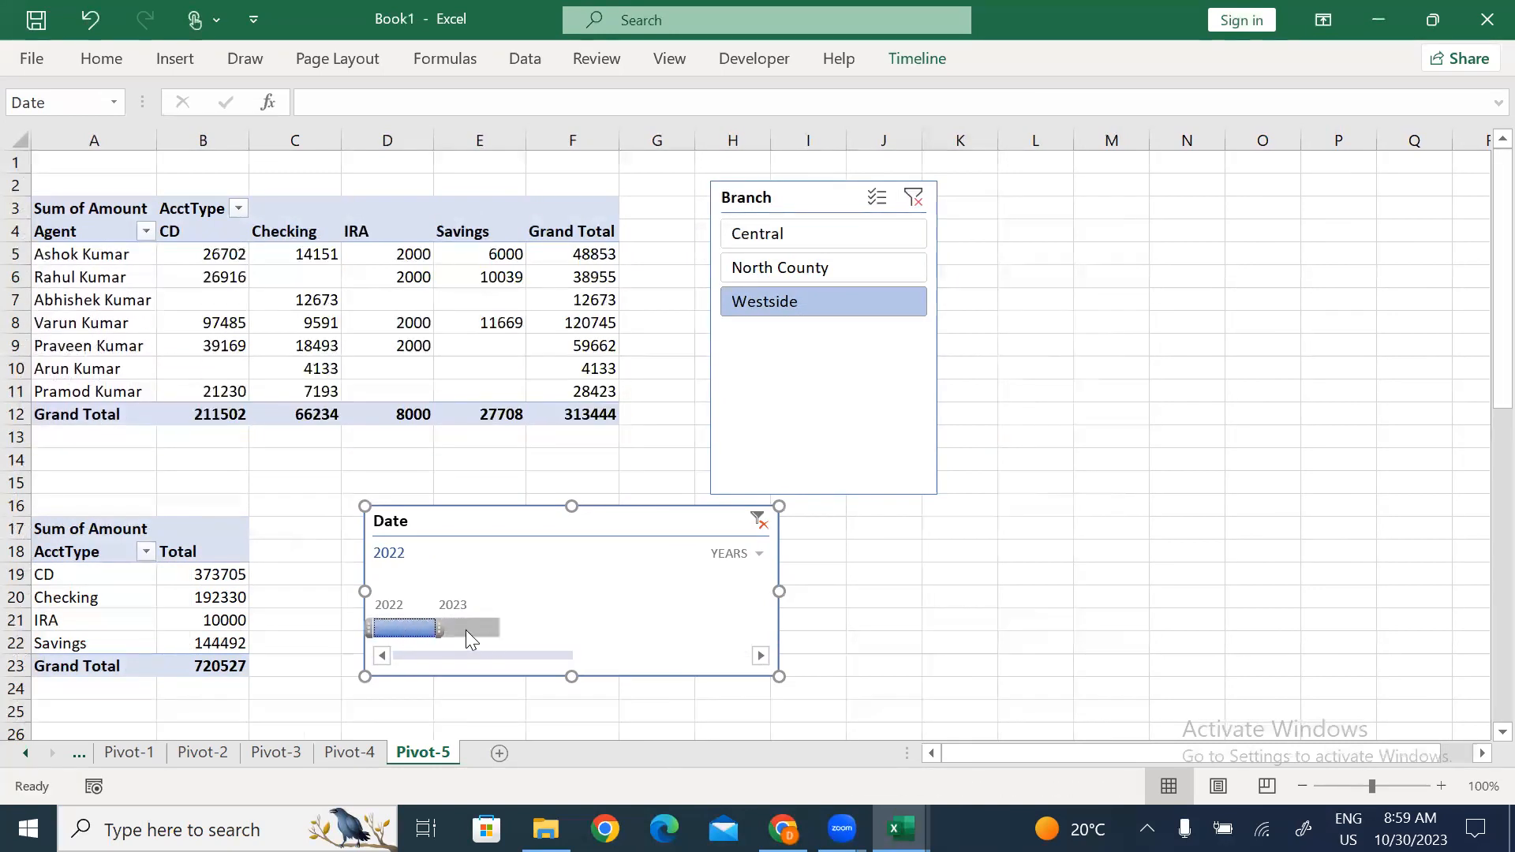
click(466, 630)
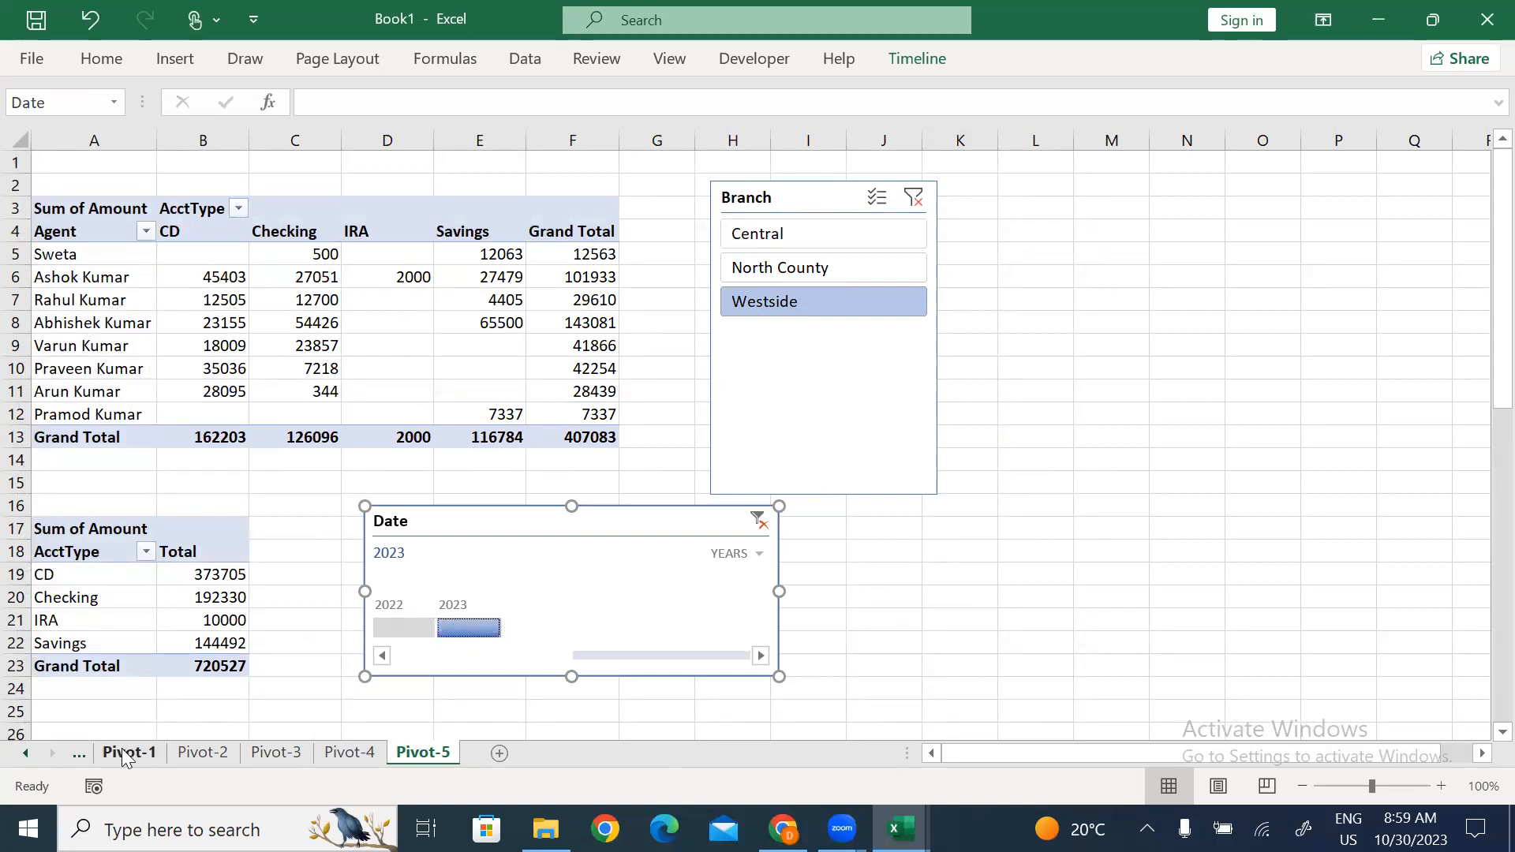
Mark the Pivot Table with Slicer and Pivot Table with Timeline topics as Done on the SummarySheet.
click(78, 754)
click(77, 755)
click(77, 755)
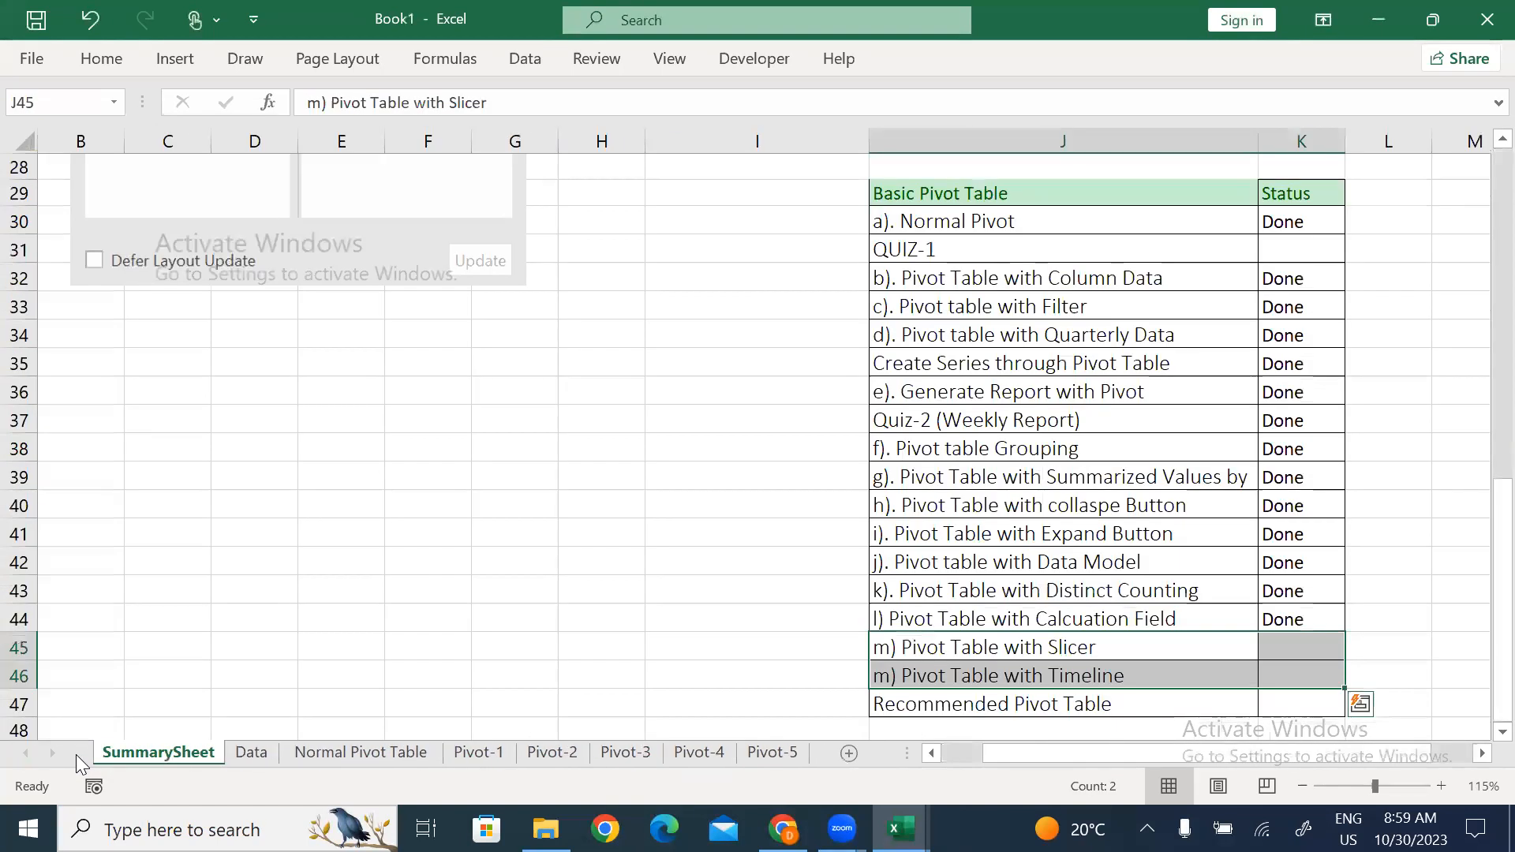
click(1314, 643)
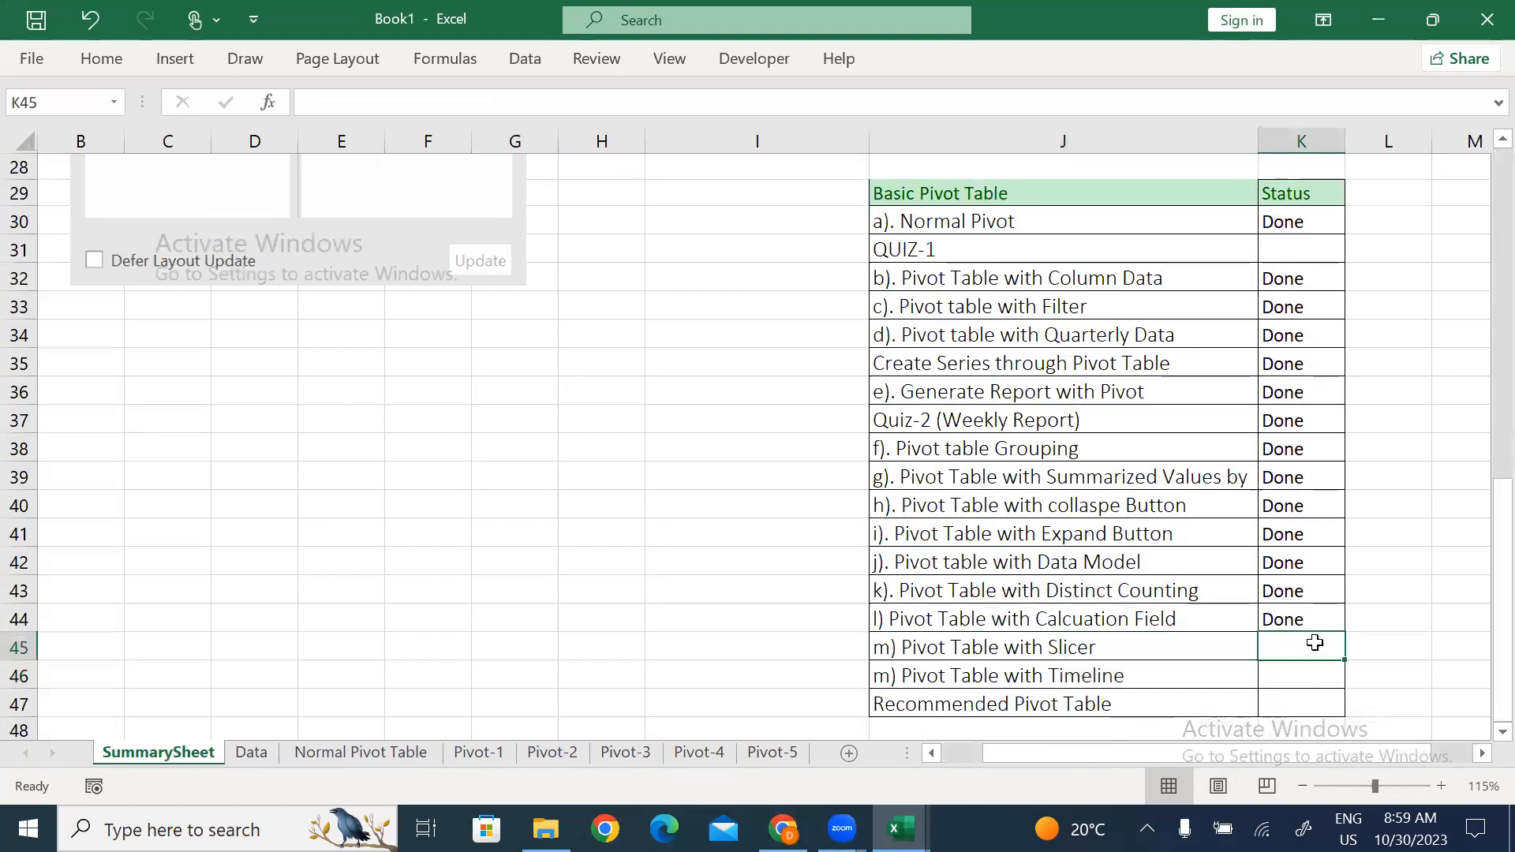
text(done)
key(Return)
text(done)
key(Return)
Fill the Done status down to the Recommended Pivot Table topic in K47.
key(Left)
key(Left)
key(Down)
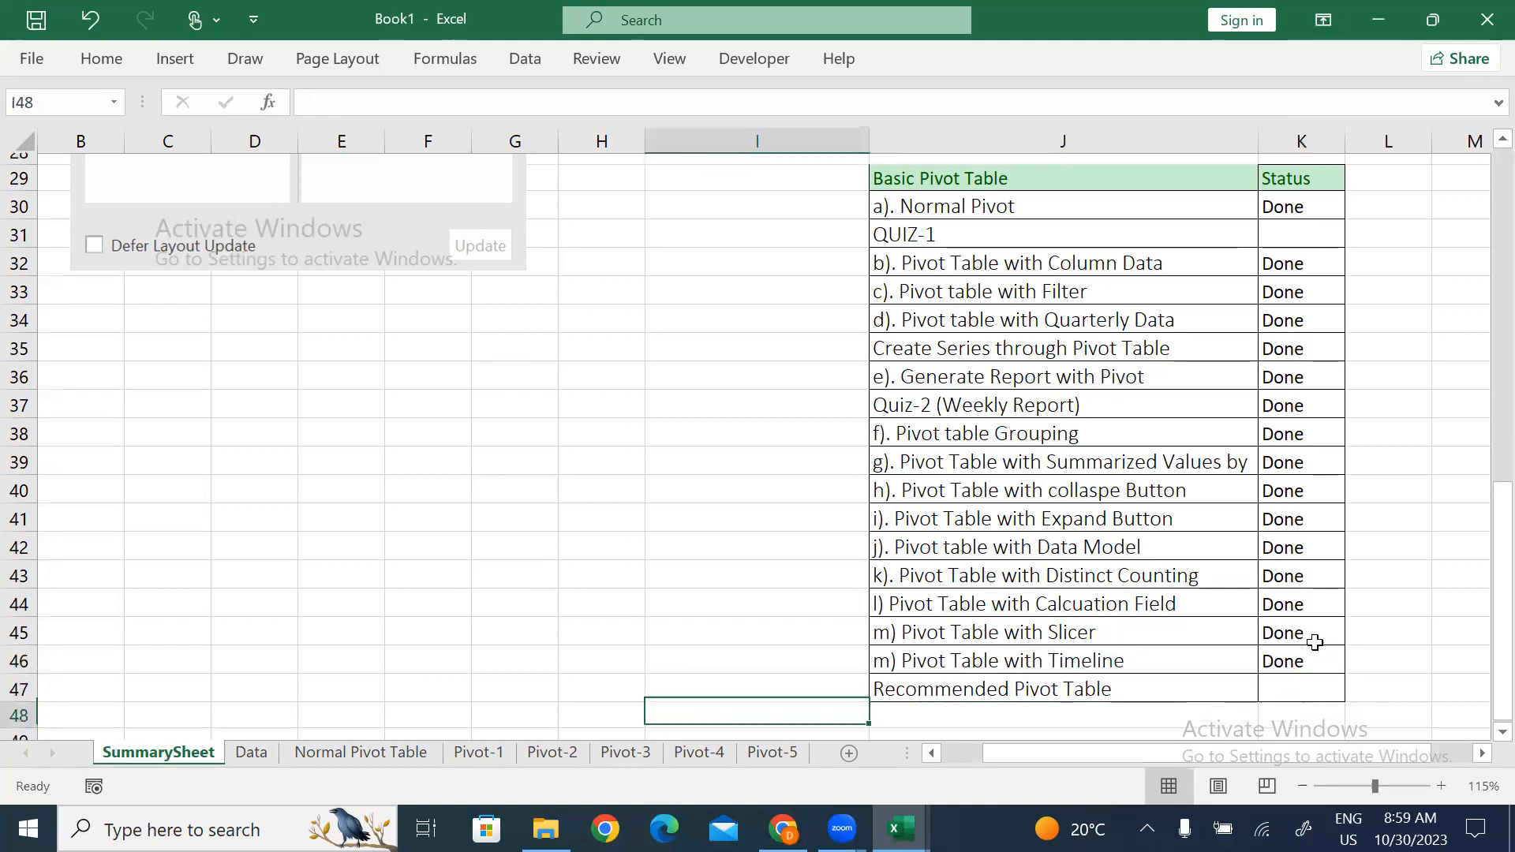
key(Right)
key(Up)
key(Right)
key(ctrl+d)
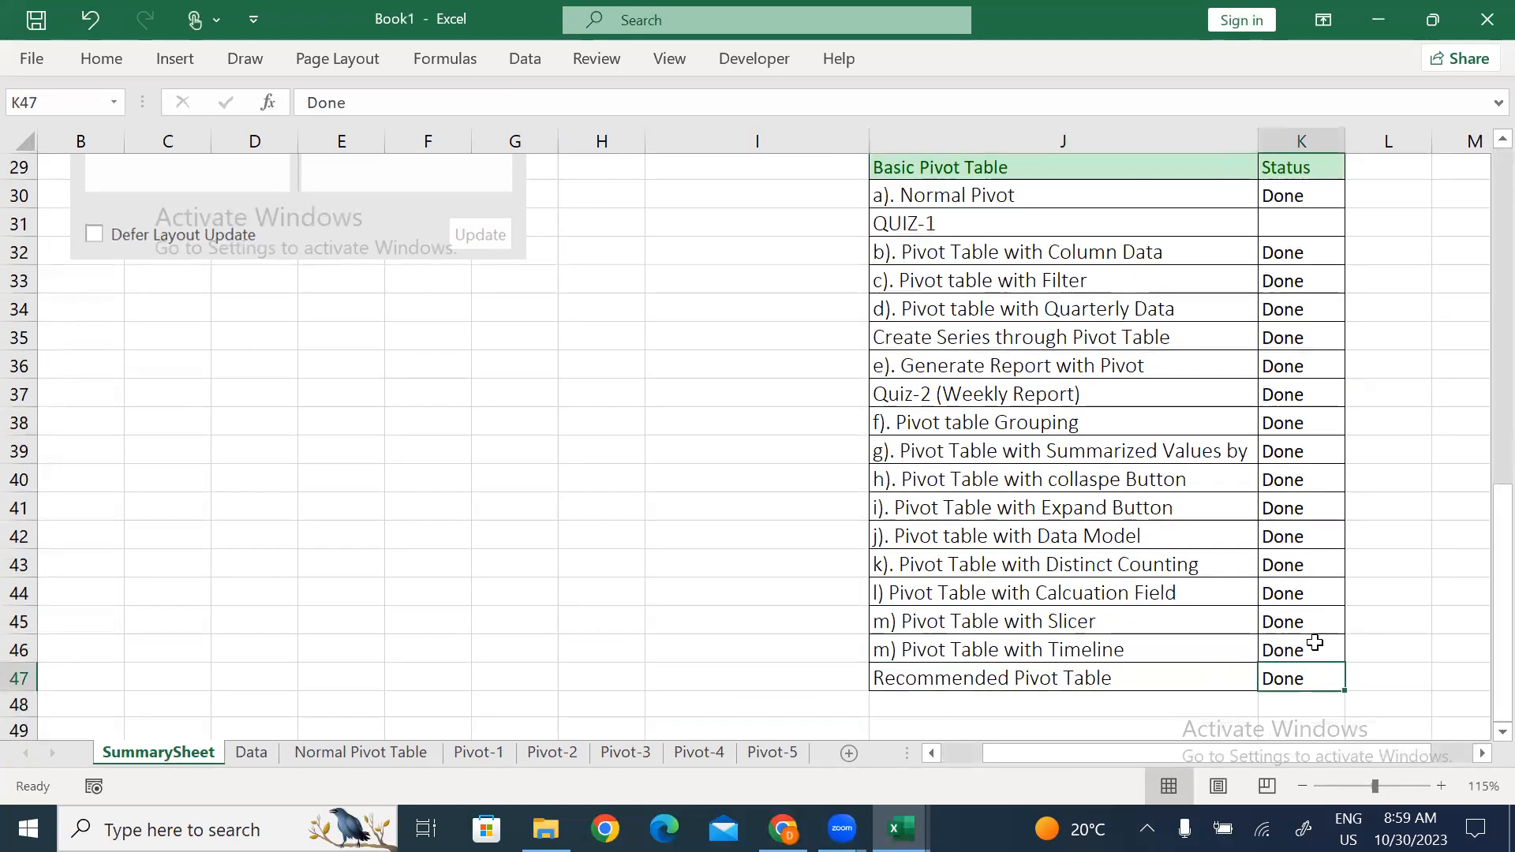
Open the recommended pivot tables for the source data on the Data sheet.
click(251, 752)
click(297, 392)
click(175, 58)
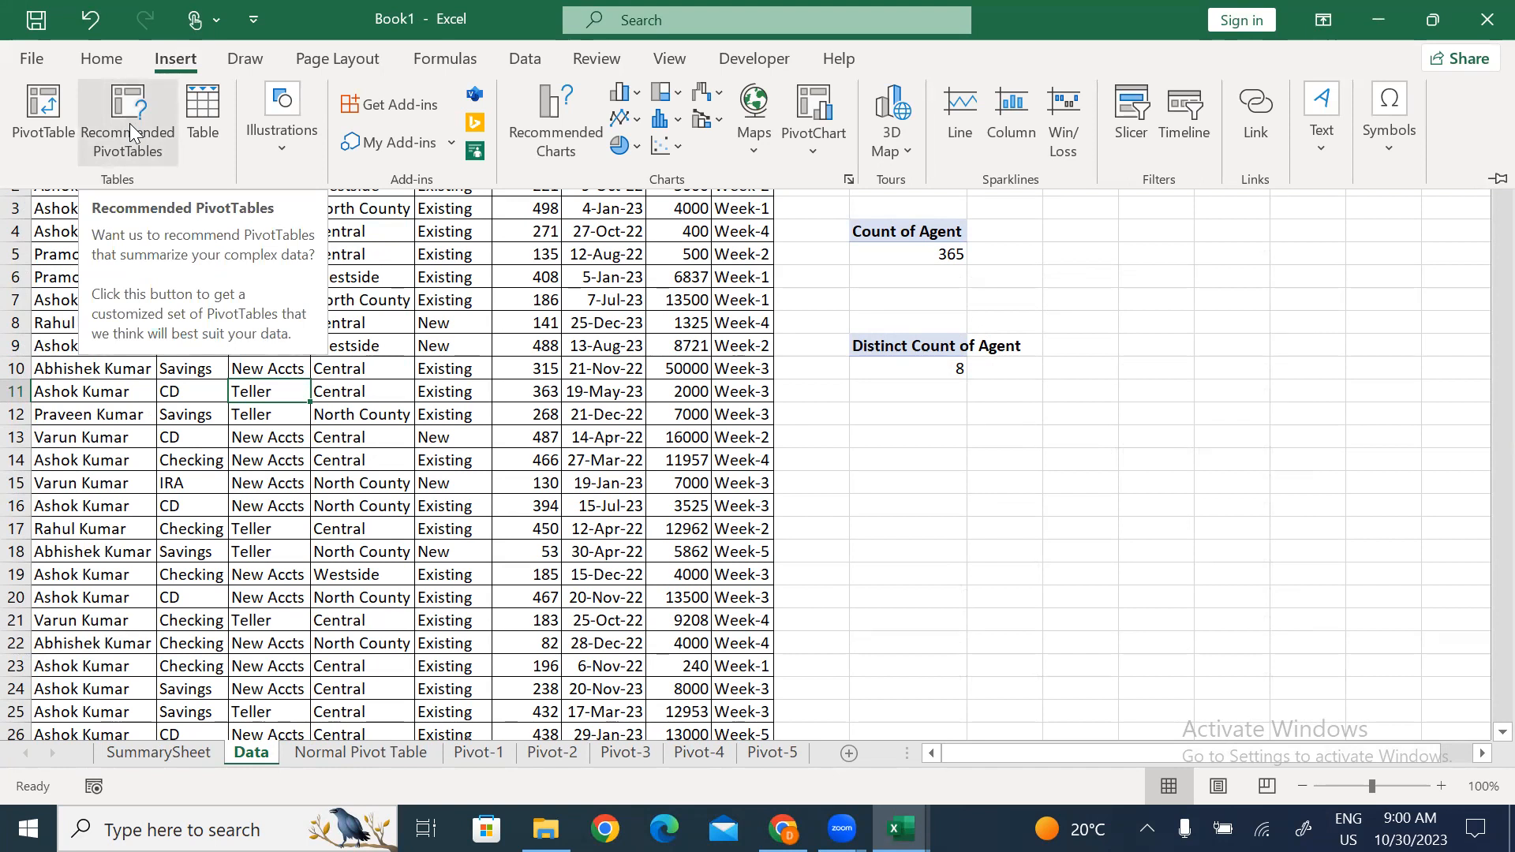
click(129, 123)
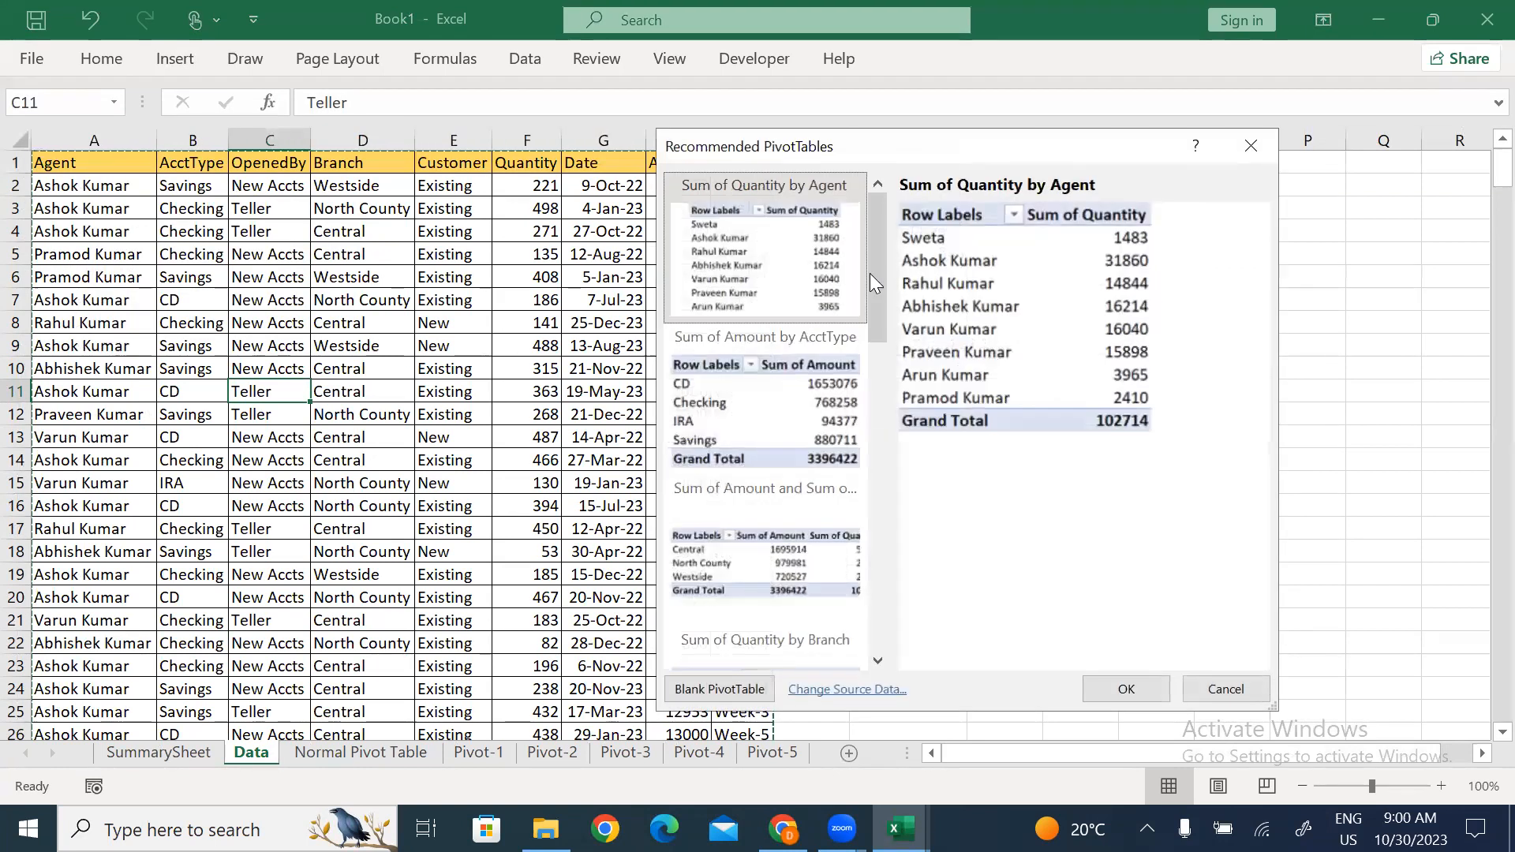
Preview the recommended layouts one after another, from Sum of Amount by AcctType to Sum of Quantity by OpenedBy and Customer.
drag(878, 255, 888, 325)
click(819, 244)
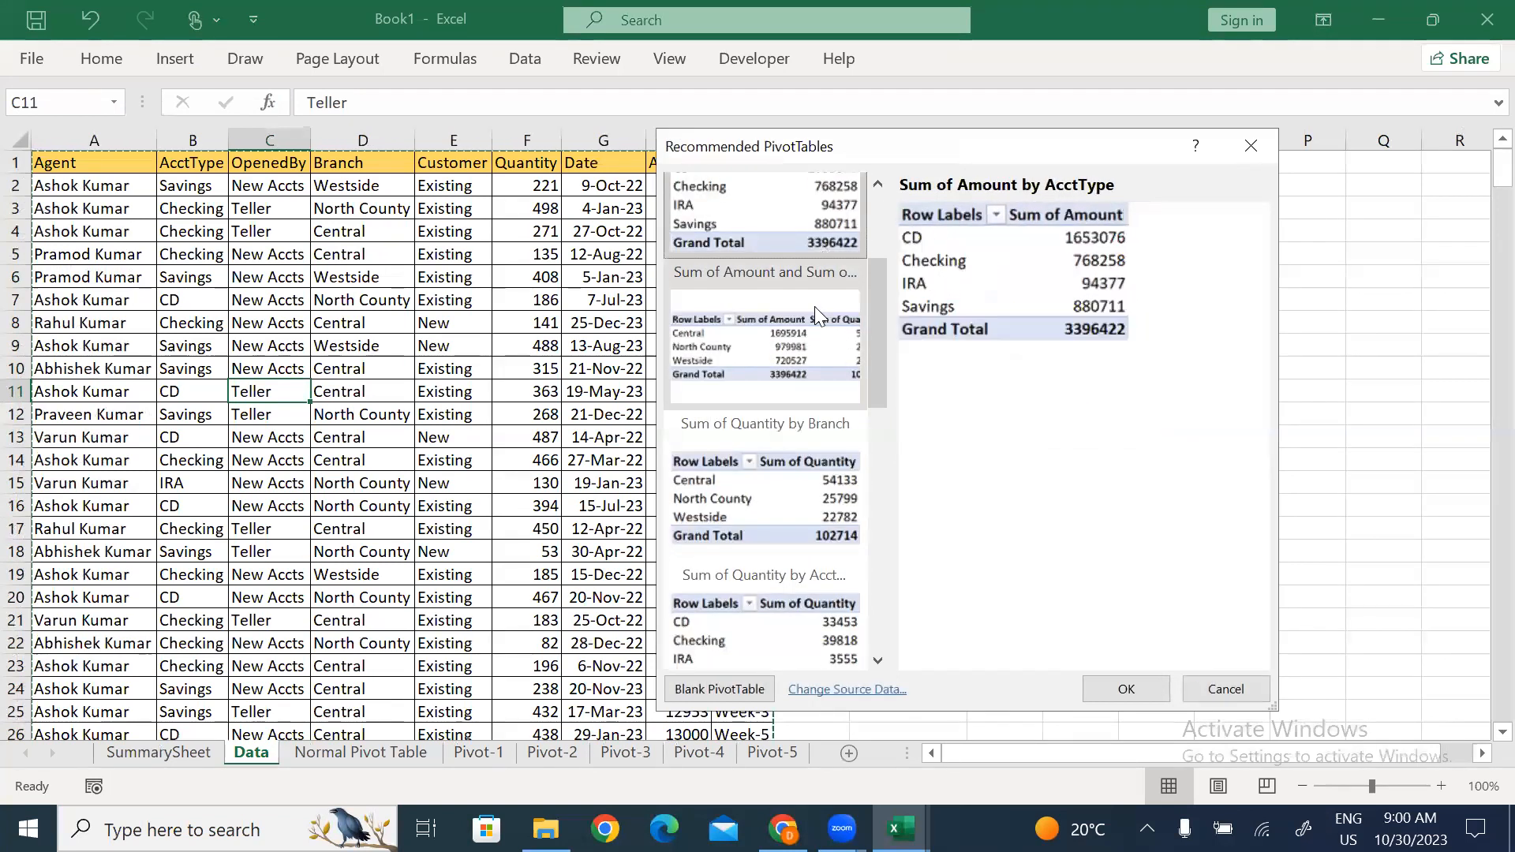
click(814, 306)
click(789, 481)
drag(873, 322, 883, 442)
click(805, 273)
click(805, 385)
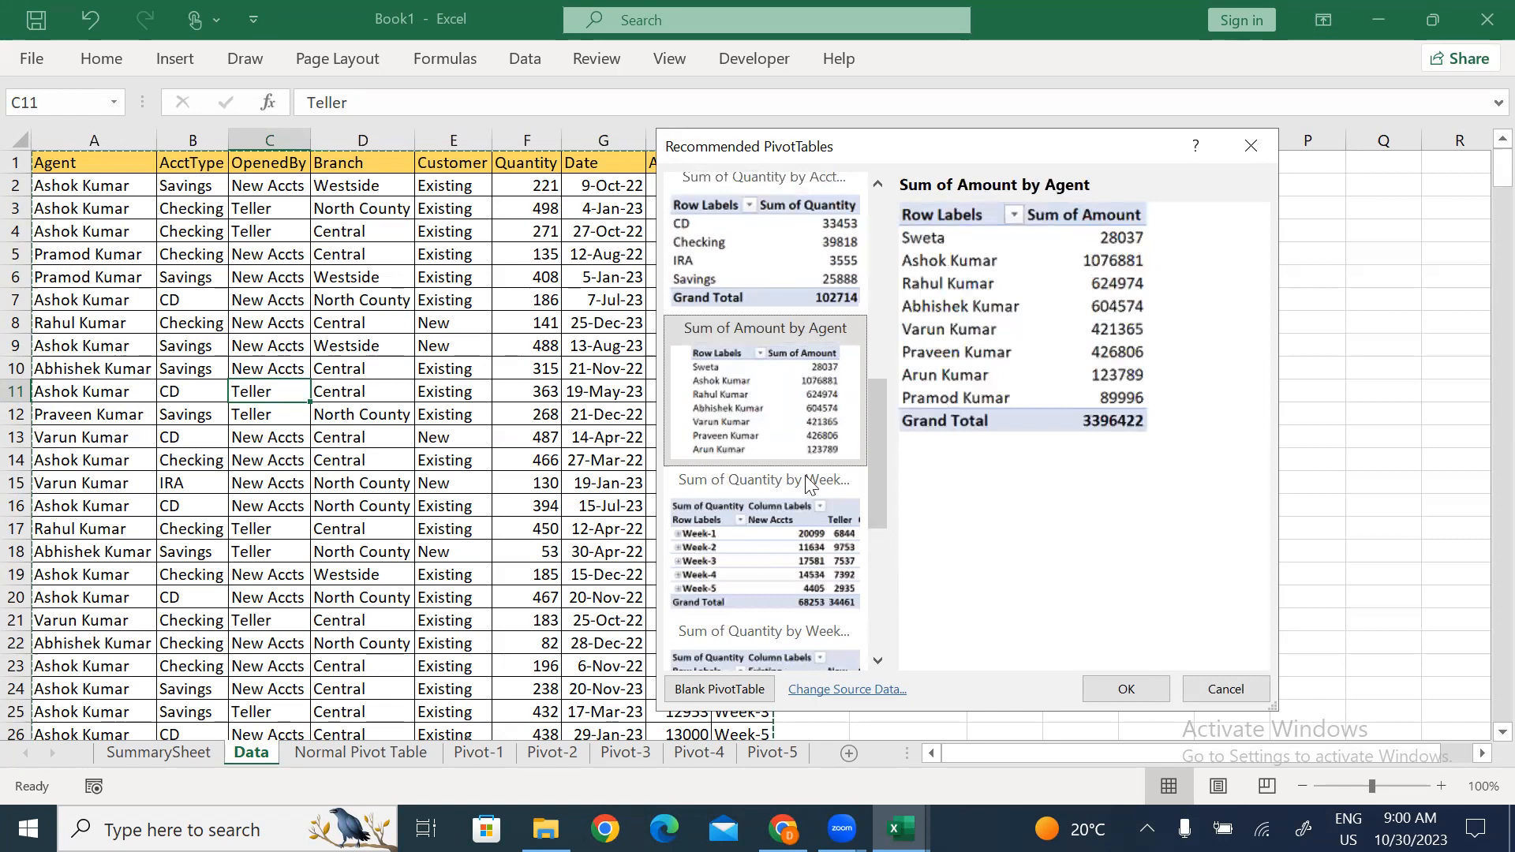
click(811, 485)
drag(877, 450, 882, 523)
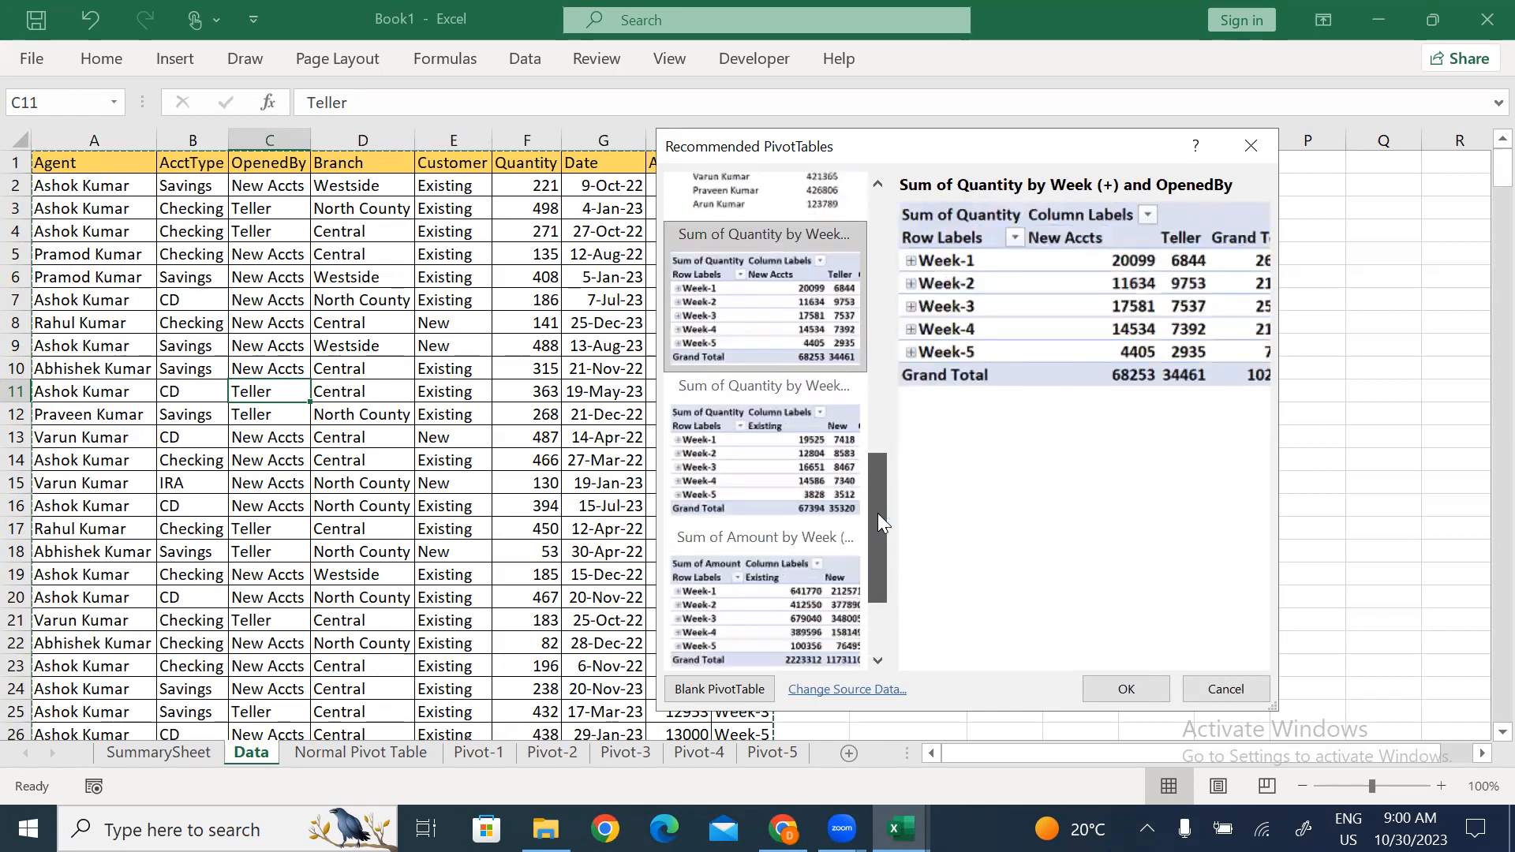
click(802, 455)
click(786, 576)
scroll(881, 505, down, 2)
click(808, 598)
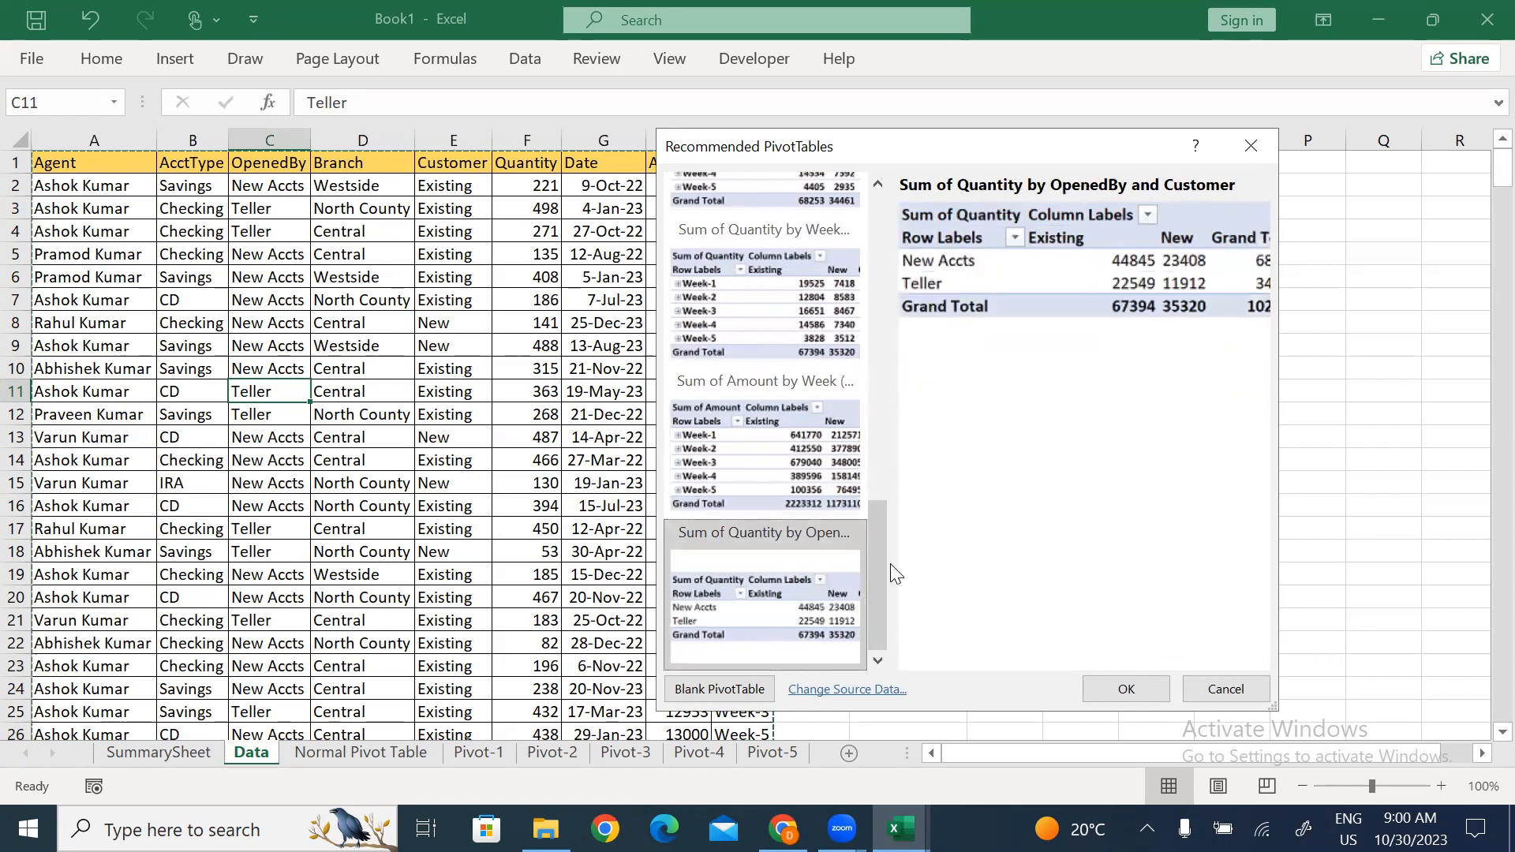
Insert the recommended Sum of Amount by Agent pivot table on a new sheet and look over its agent rows.
drag(883, 535, 881, 399)
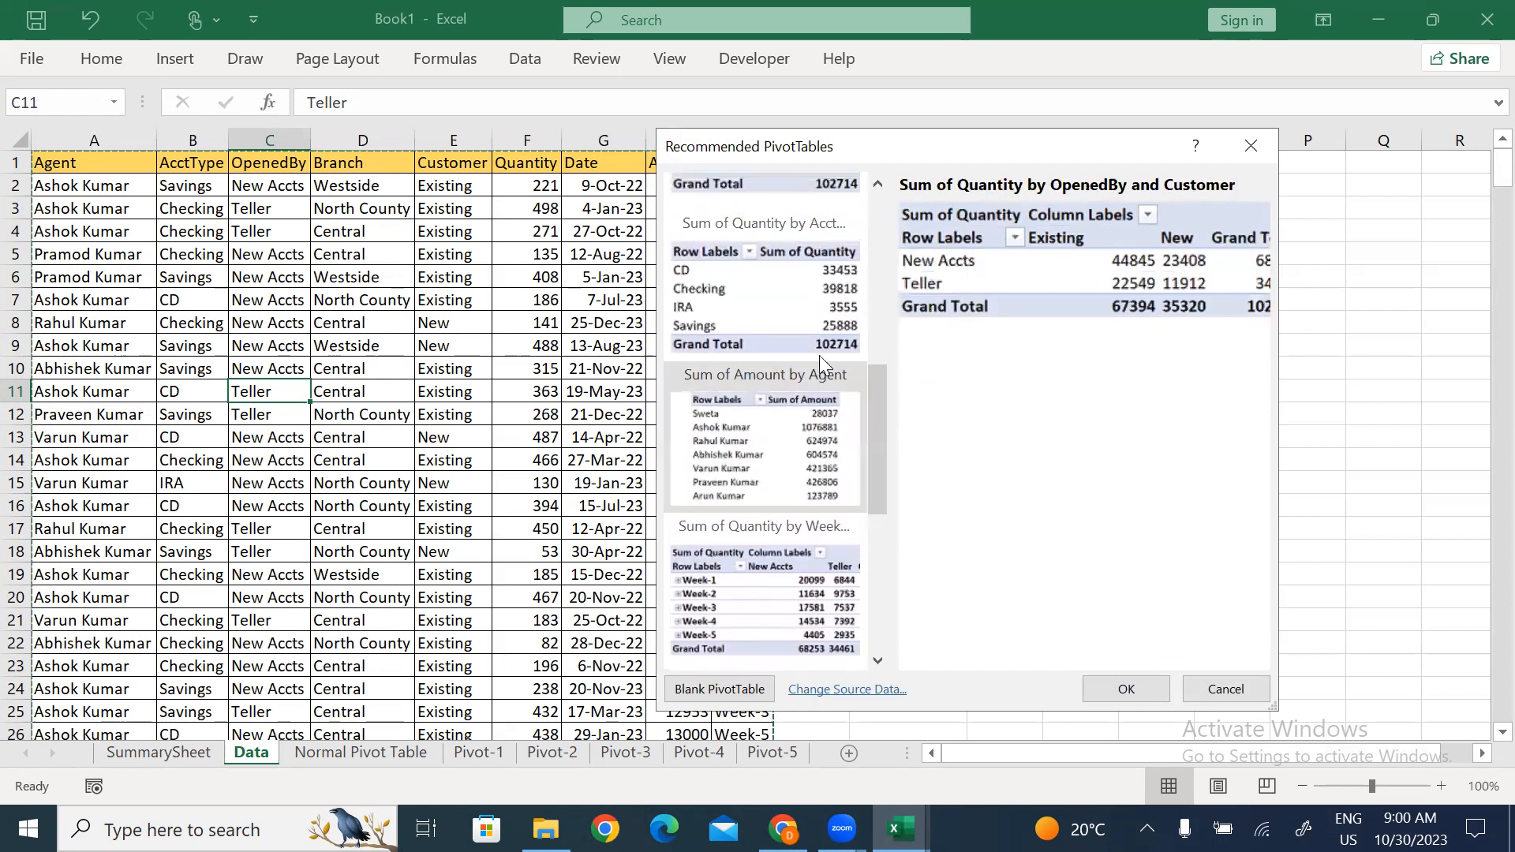
click(788, 476)
click(1128, 690)
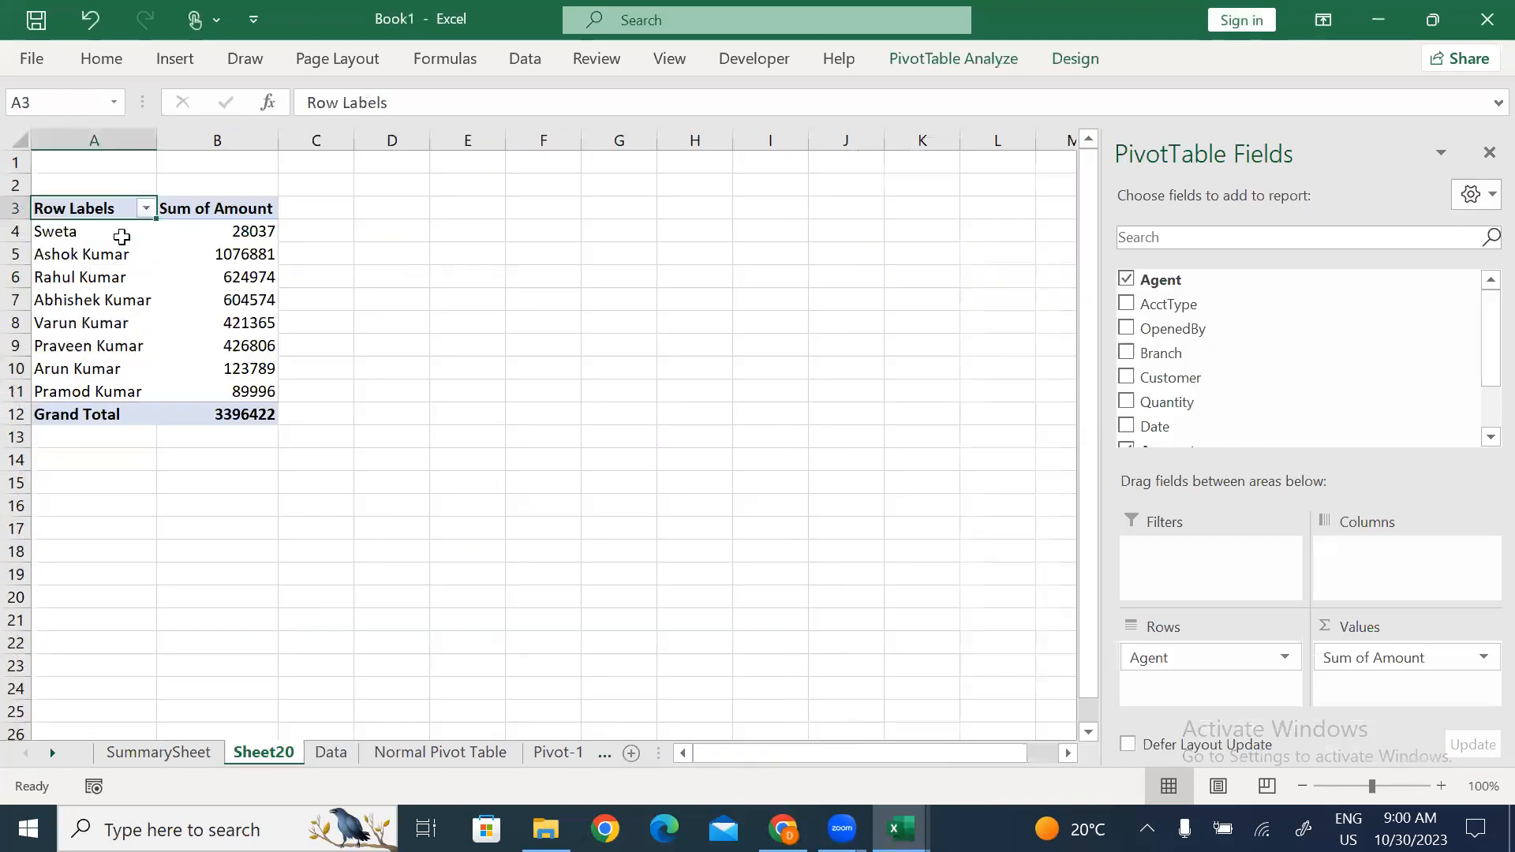
drag(77, 230, 198, 374)
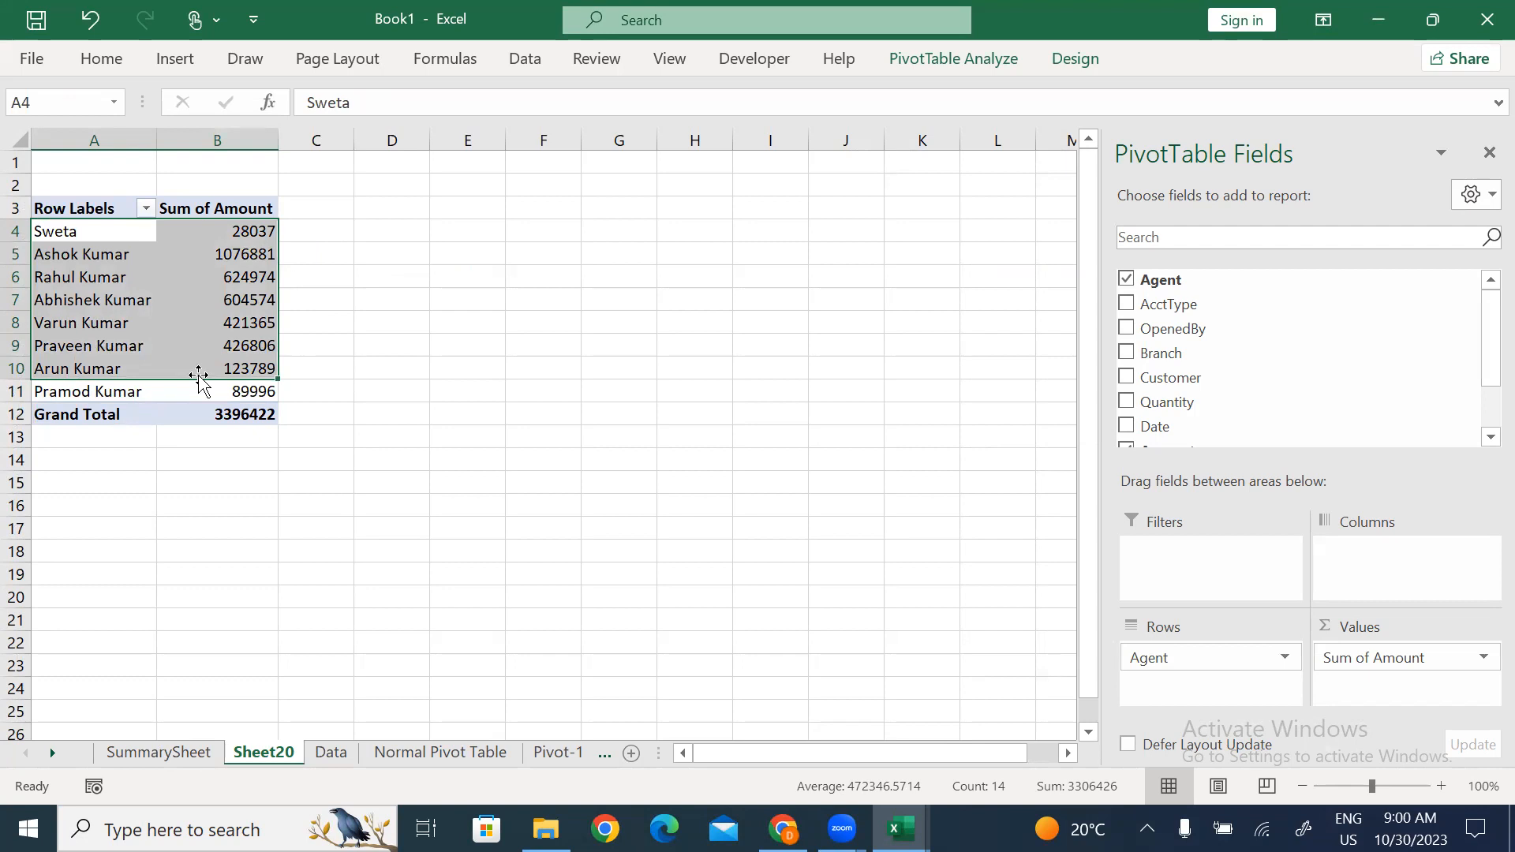
click(238, 329)
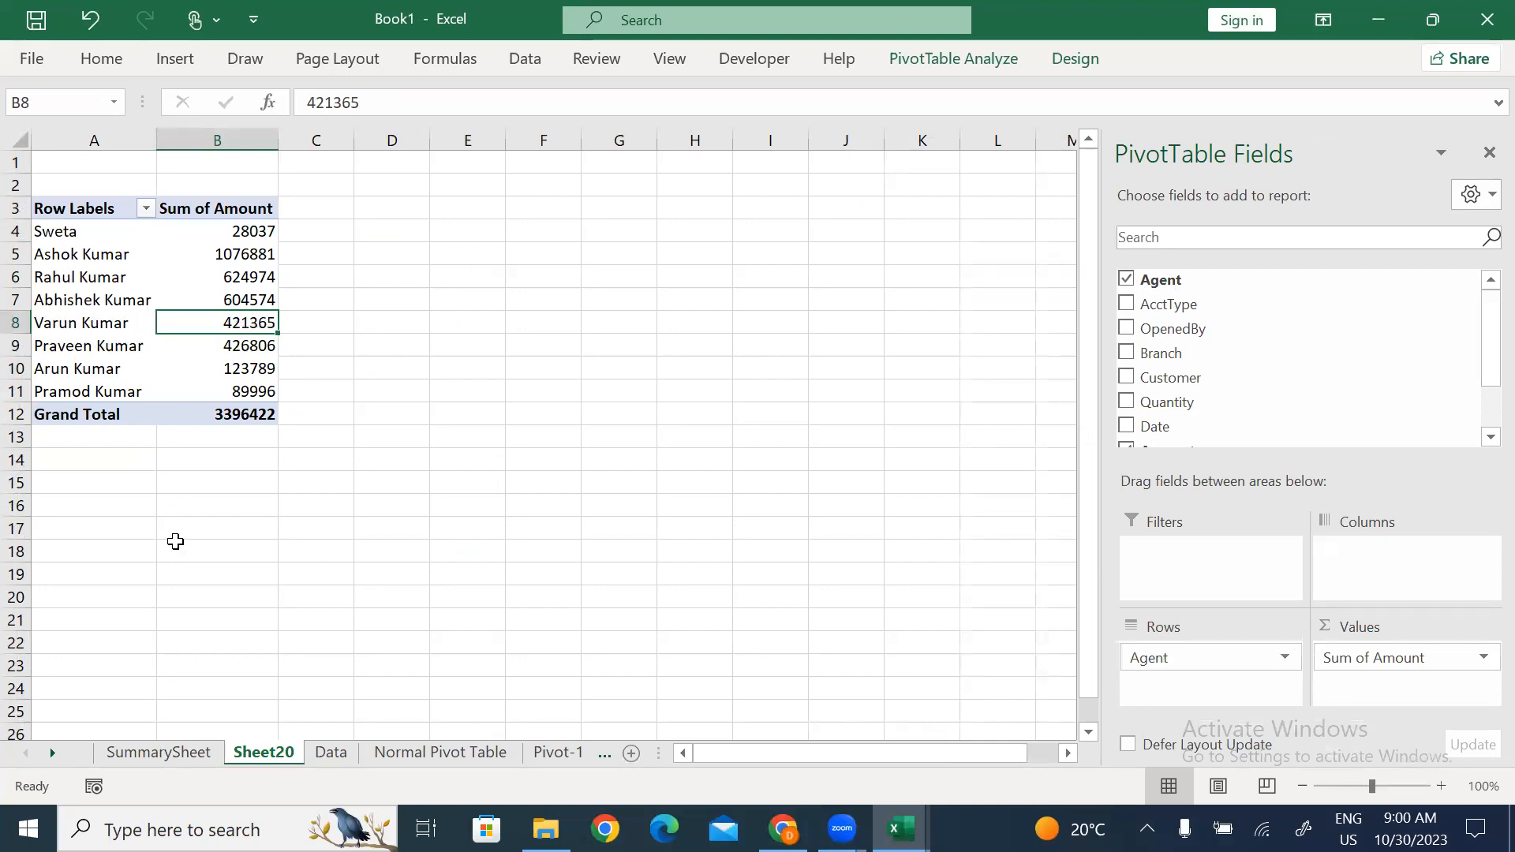
Review the topic statuses in K30:K47 on the SummarySheet.
click(159, 753)
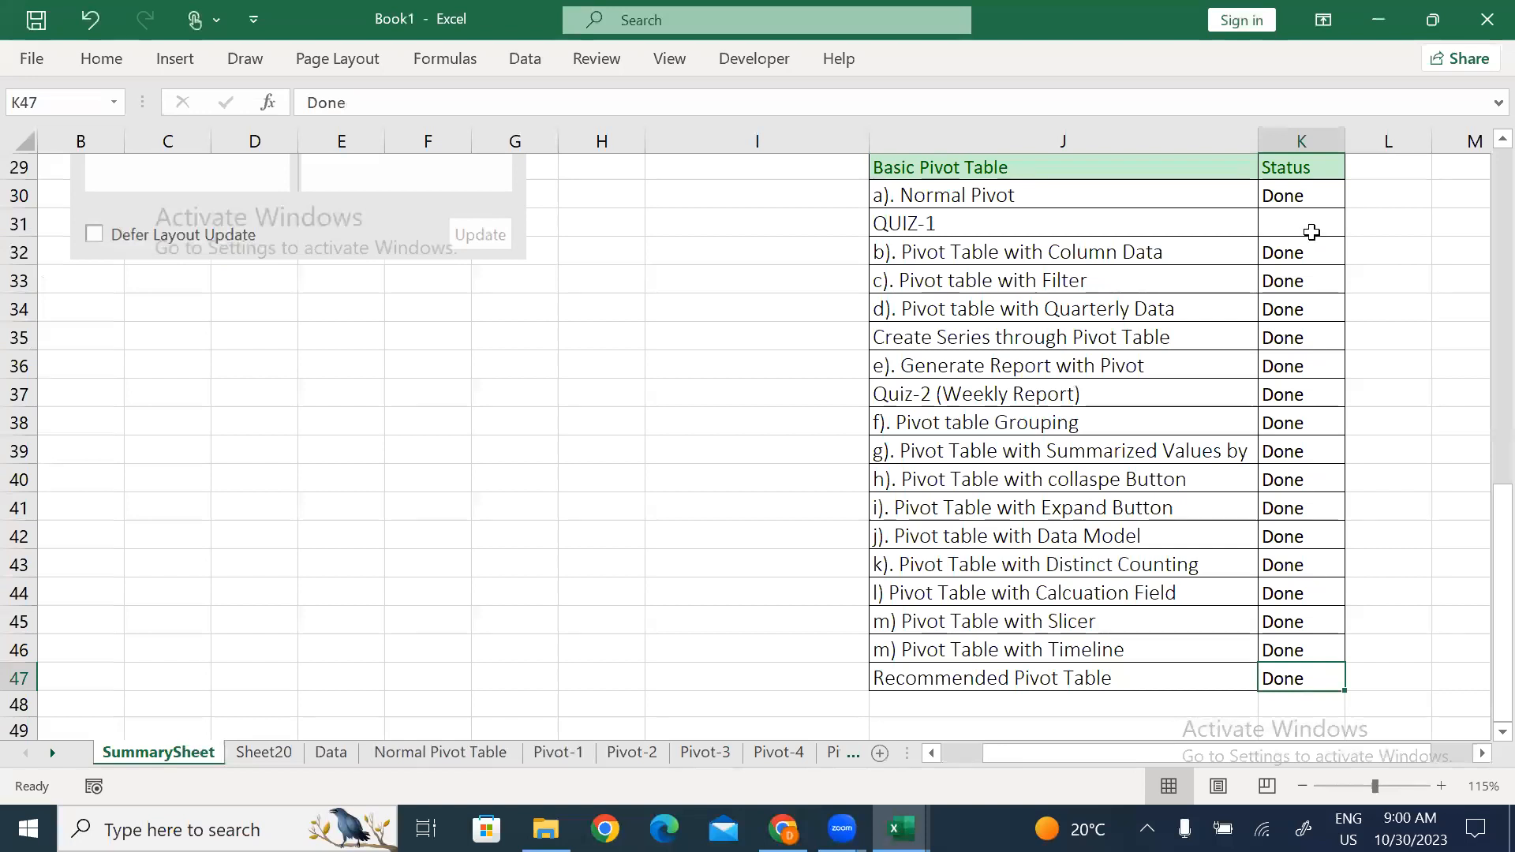
drag(1312, 190, 1292, 676)
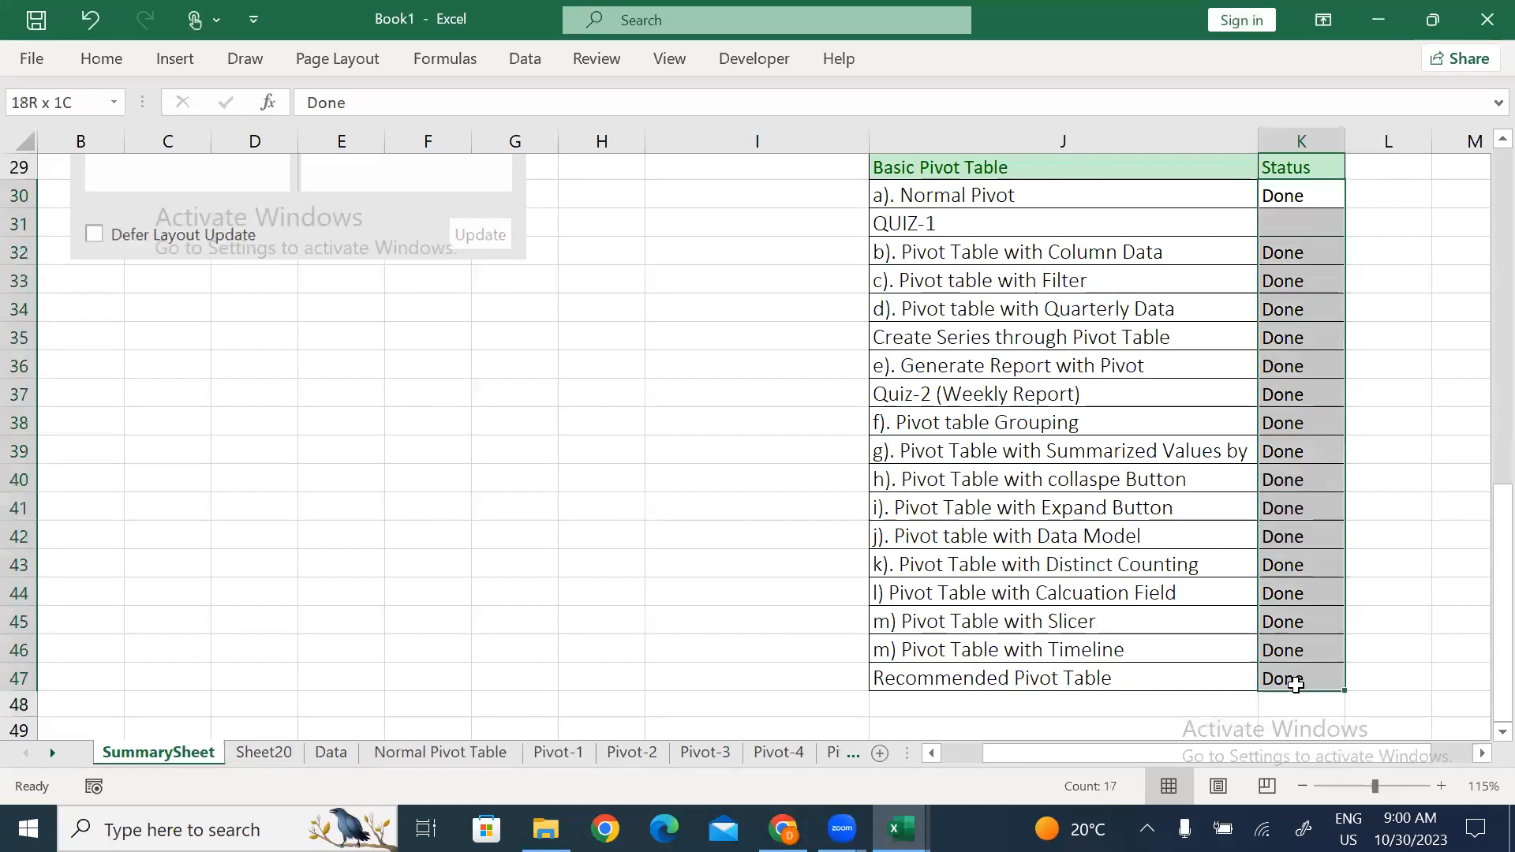
click(1292, 677)
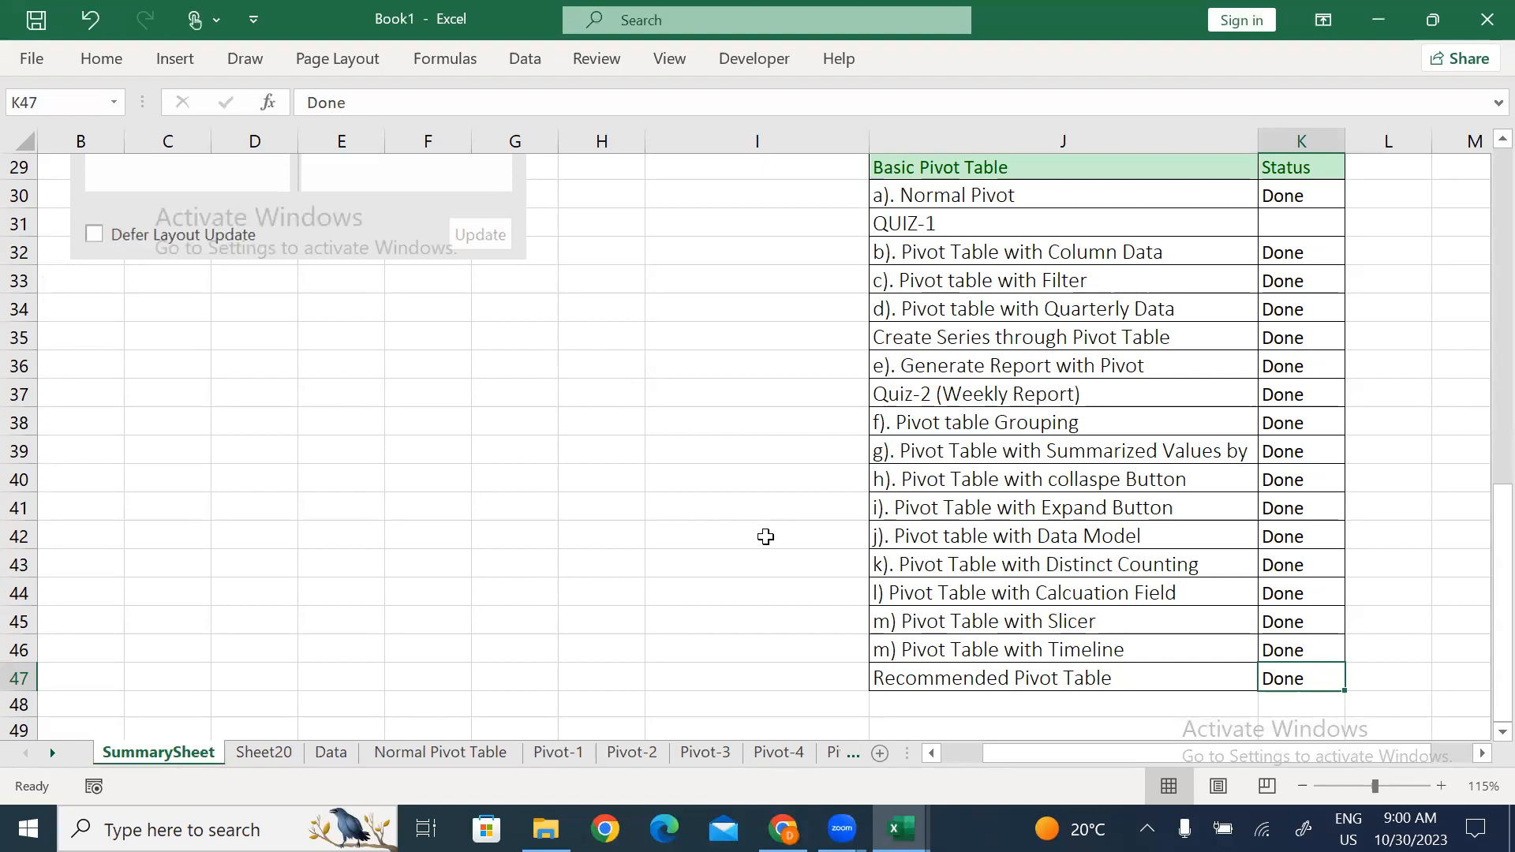
Move Sheet20 to the end of the workbook after Pivot-5 and return to the topic list on the SummarySheet.
click(260, 751)
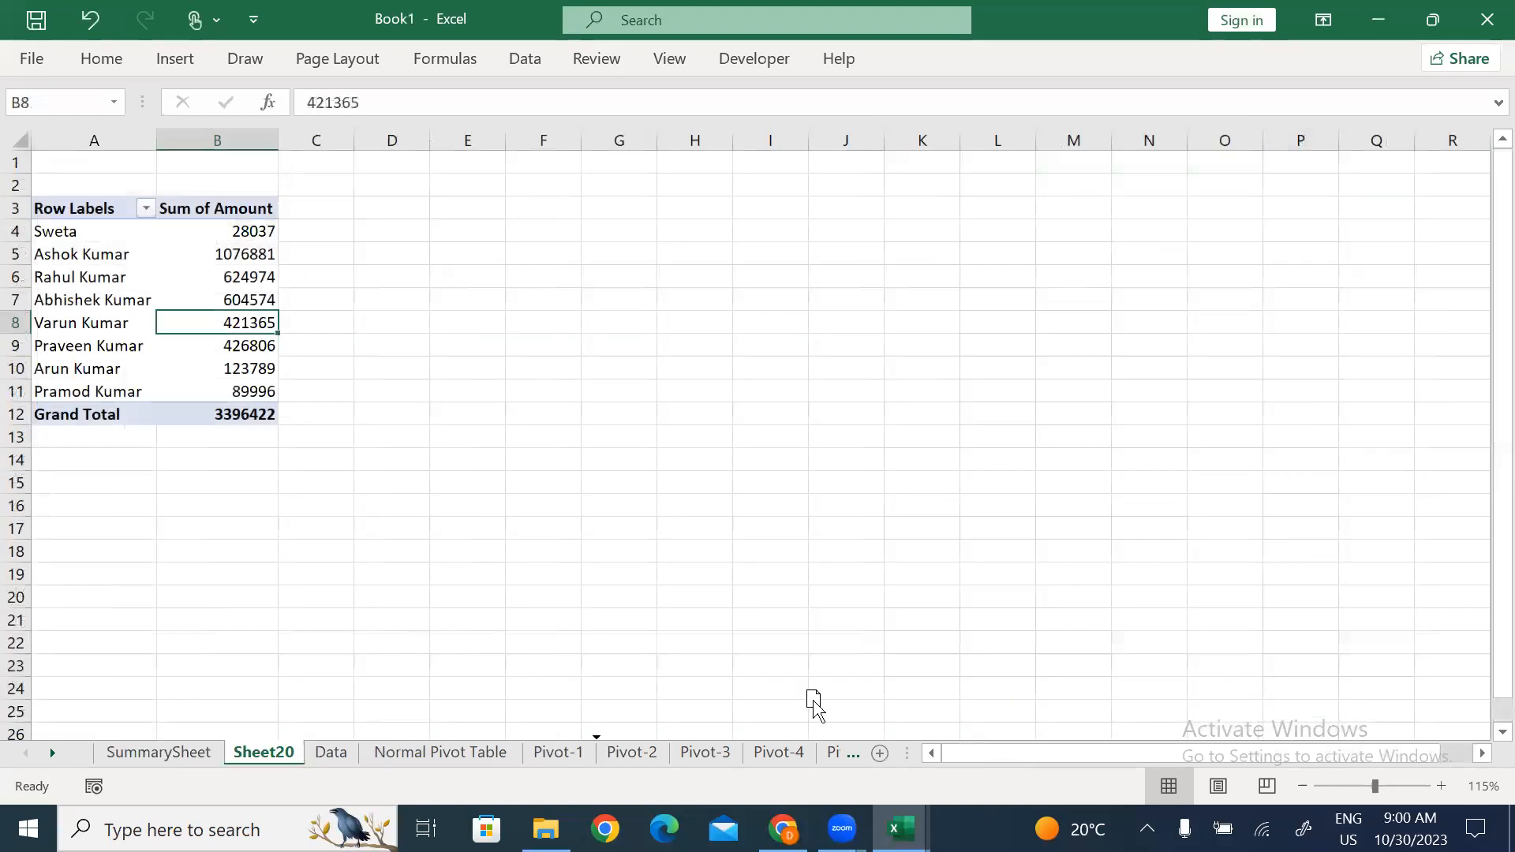
click(851, 754)
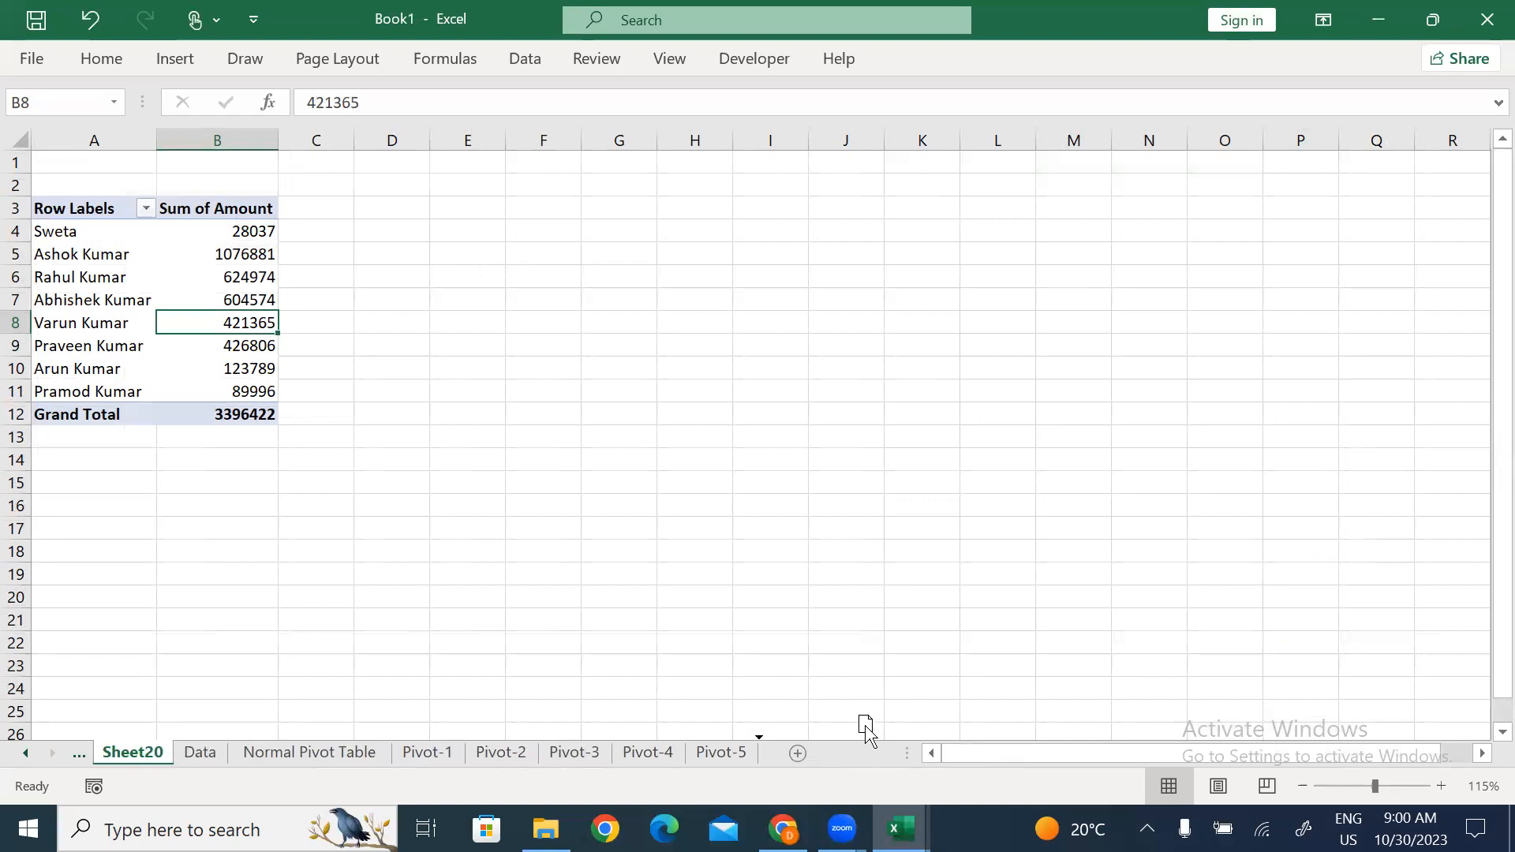
click(81, 753)
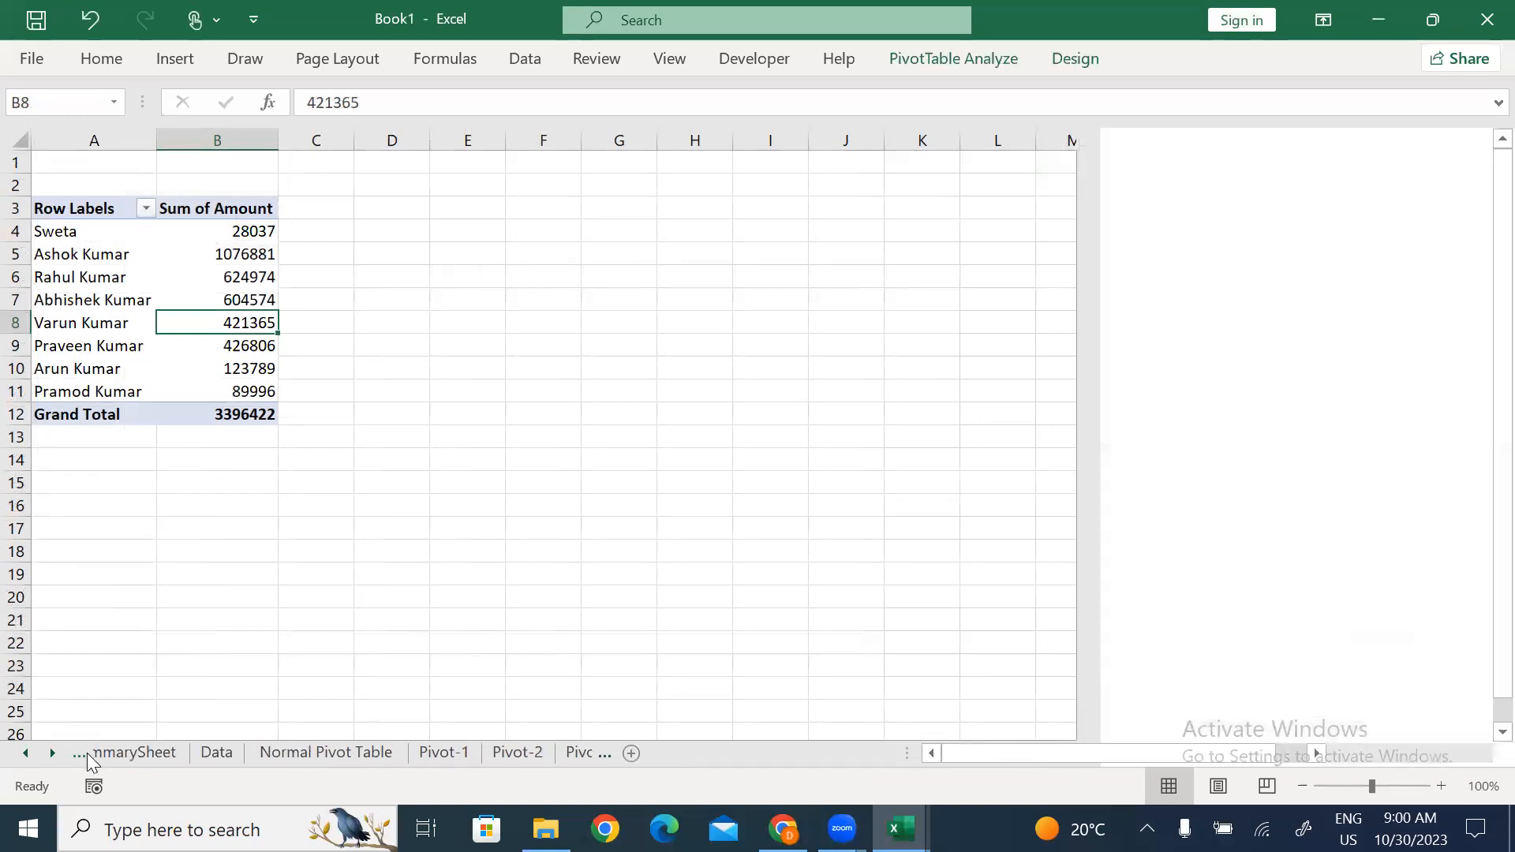
click(1105, 457)
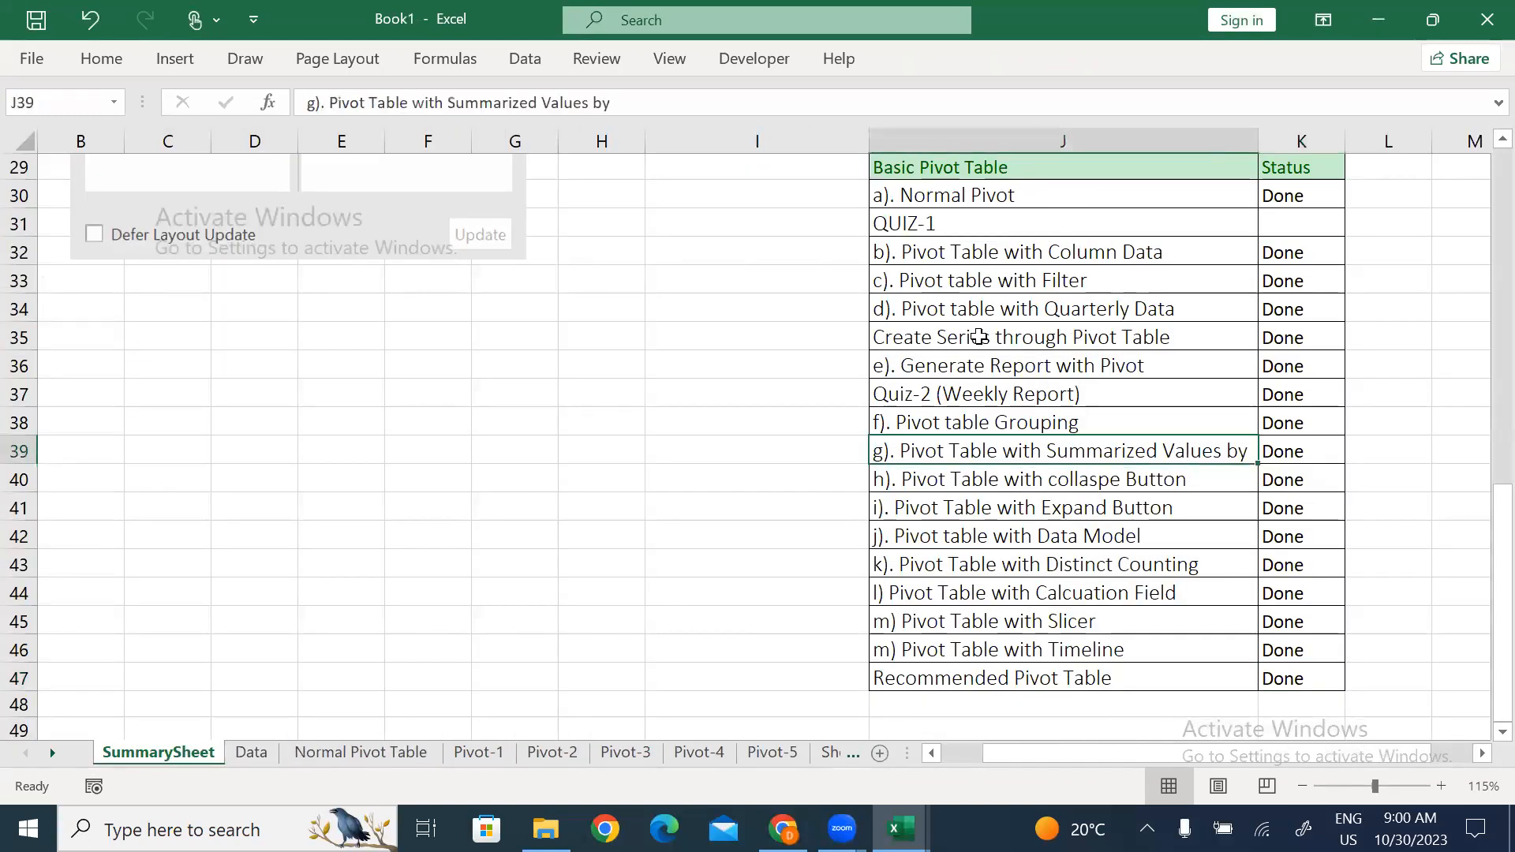